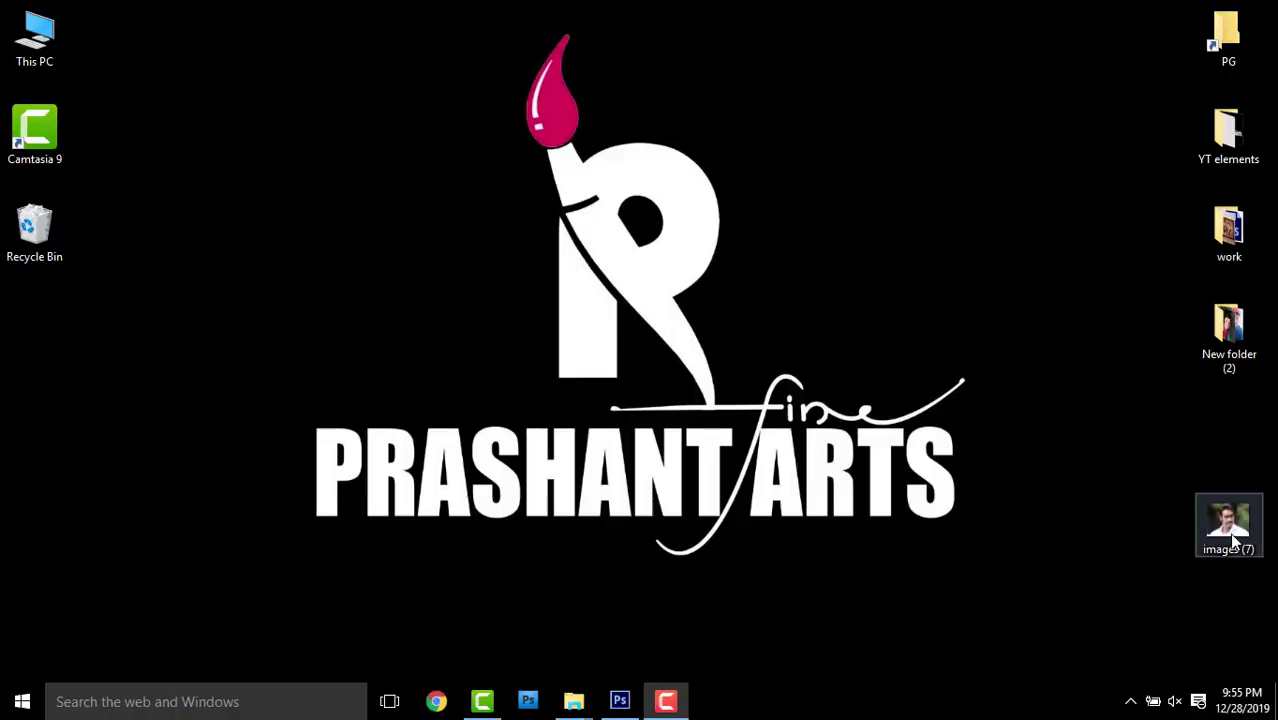
Drag the images (7) portrait from the desktop into Photoshop so it opens in Camera Raw
mouse_move(1228, 522)
left_mouse_down()
mouse_move(628, 706)
mouse_move(686, 466)
left_mouse_up()
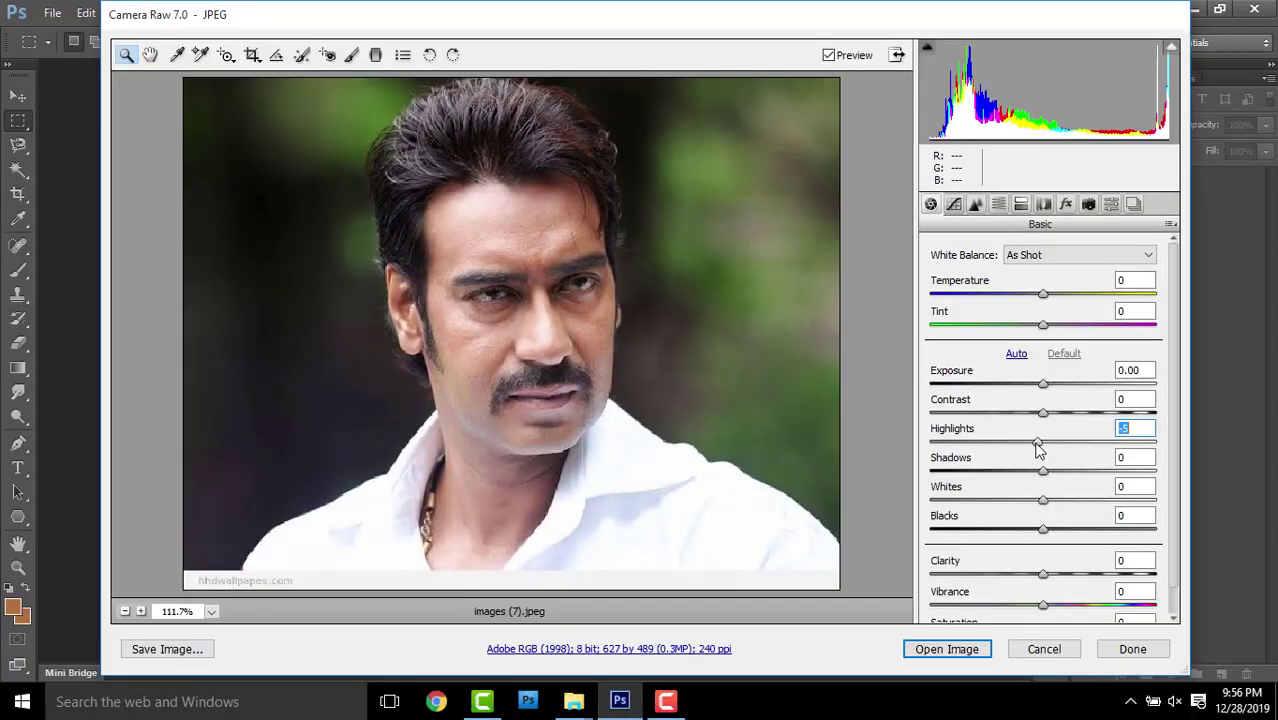
In Camera Raw, set Highlights -100, Vibrance +55, Exposure -0.15, Contrast +18, Shadows -10, then open the image
left_click_drag(1037, 449, 931, 456)
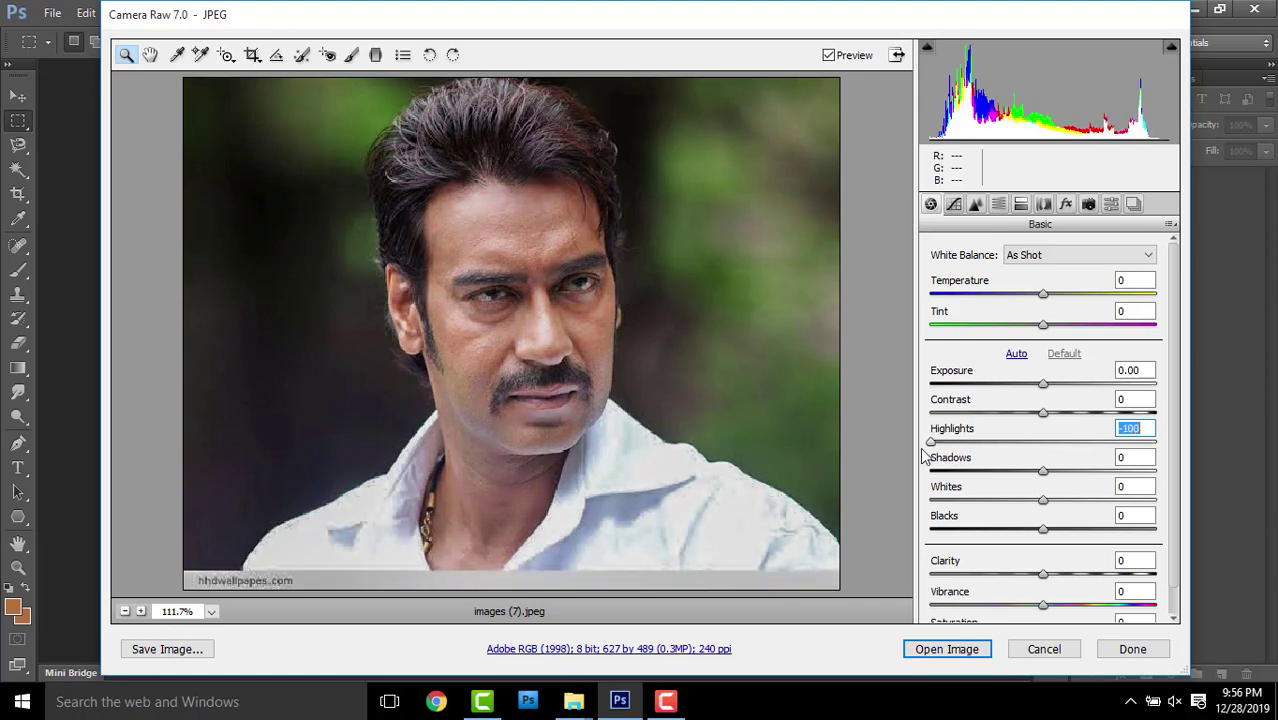
scroll(1018, 515, "down", 1)
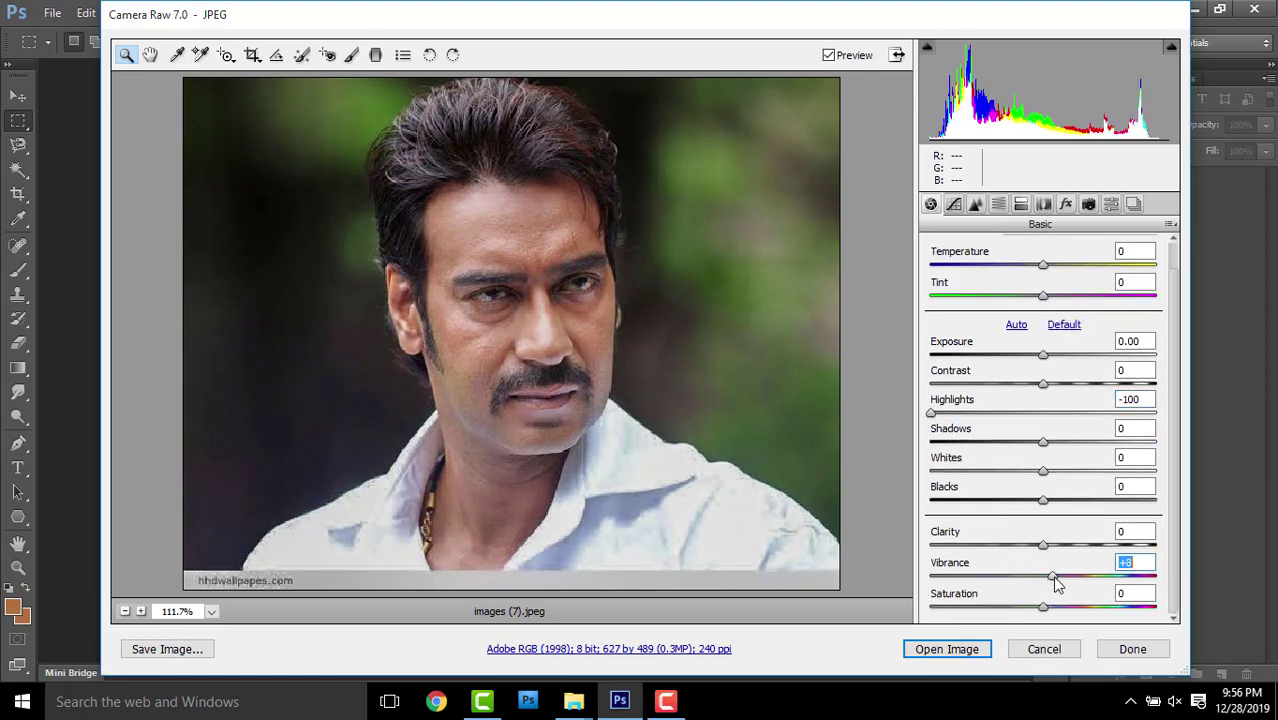
mouse_move(1105, 583)
left_mouse_down()
mouse_move(1156, 585)
mouse_move(1118, 590)
left_mouse_up()
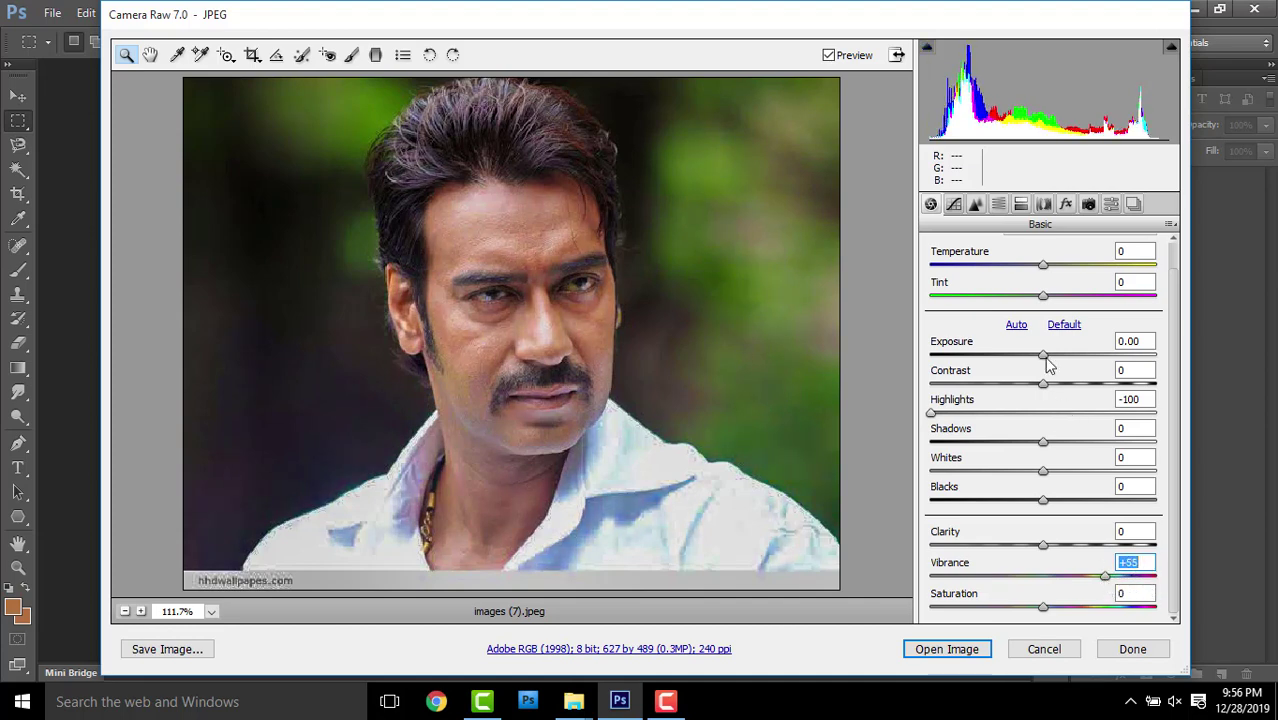
left_click_drag(1044, 357, 1109, 385)
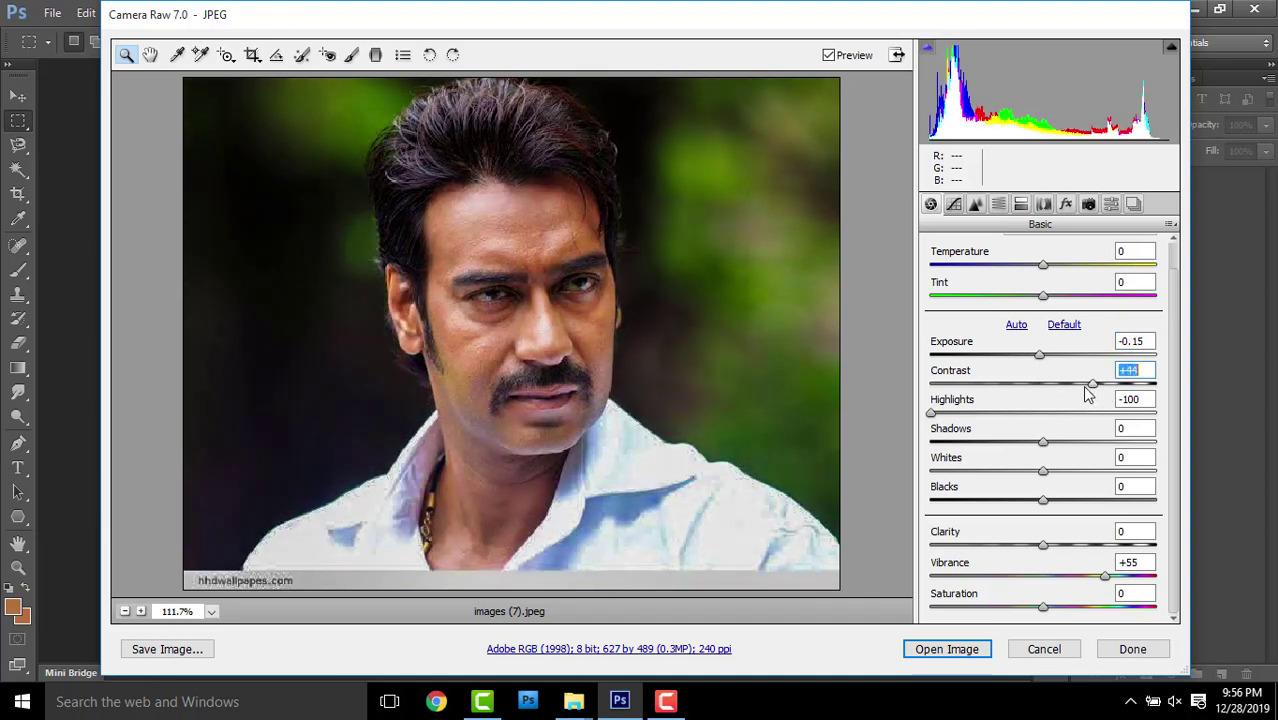
left_click(1042, 443)
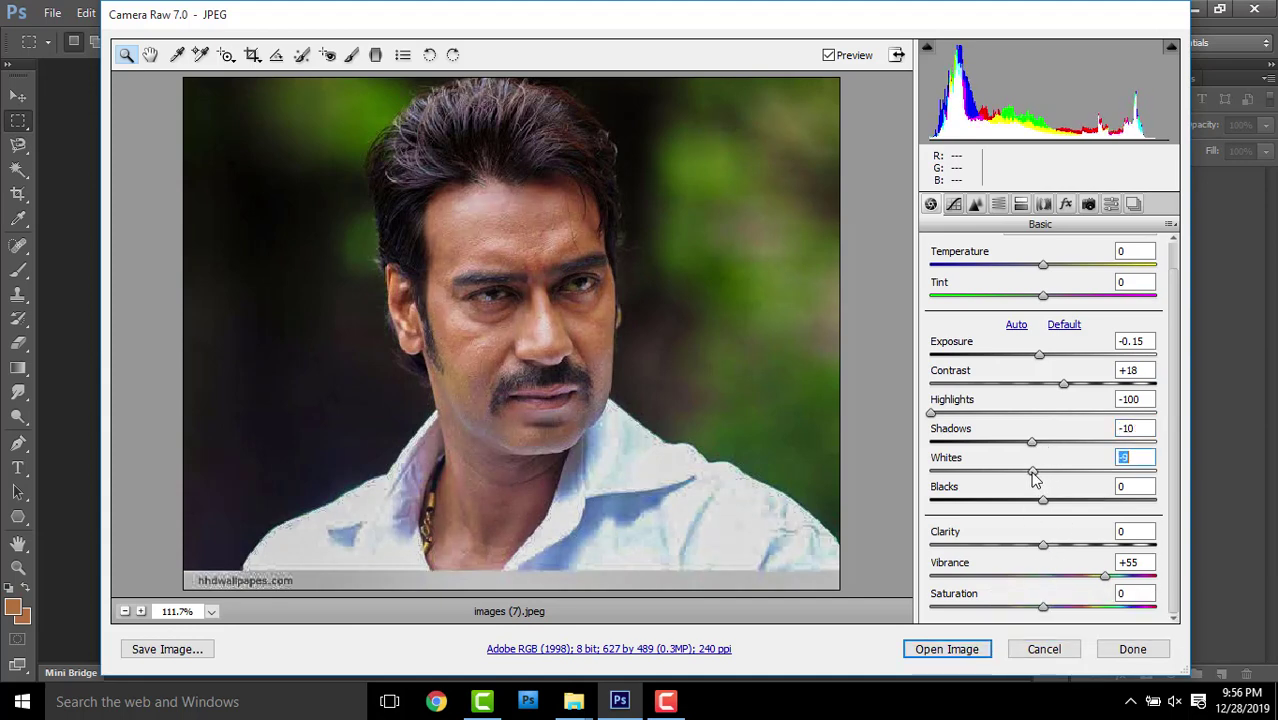
left_click(962, 649)
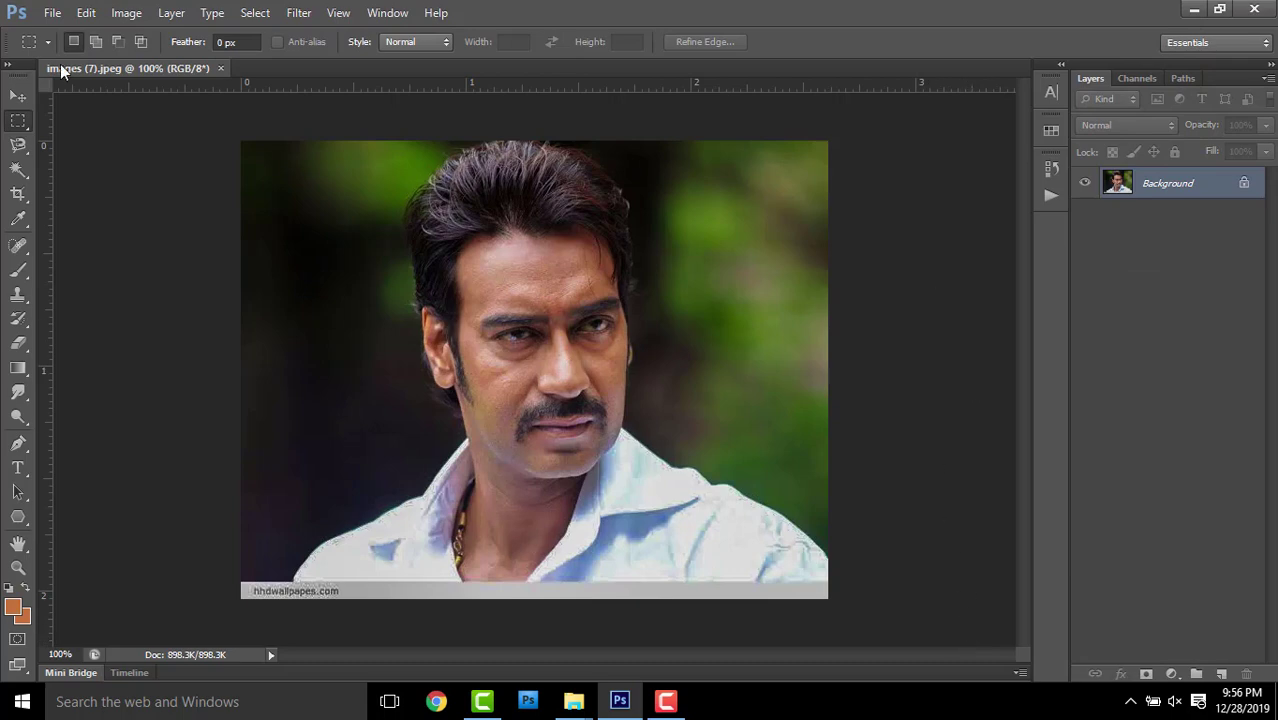
Create a new white Letter document, try dragging the portrait in, then undo it
left_click(51, 13)
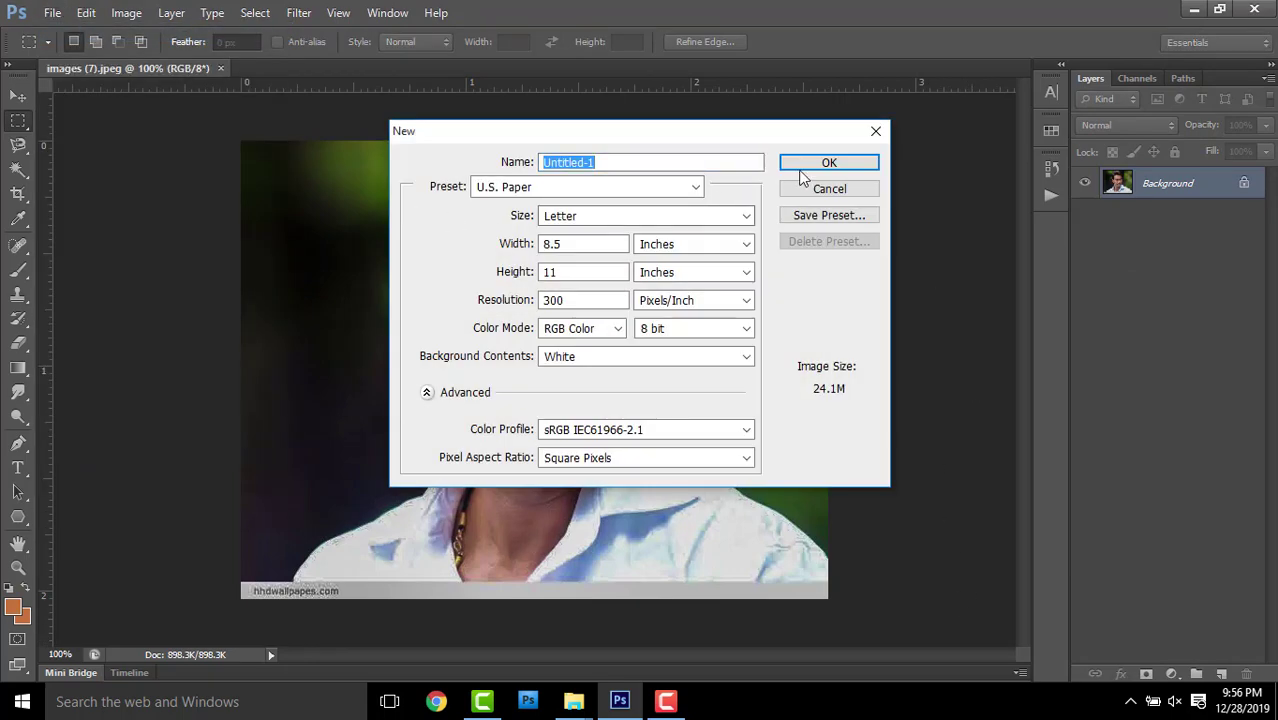
left_click(823, 163)
left_click(160, 69)
key("v")
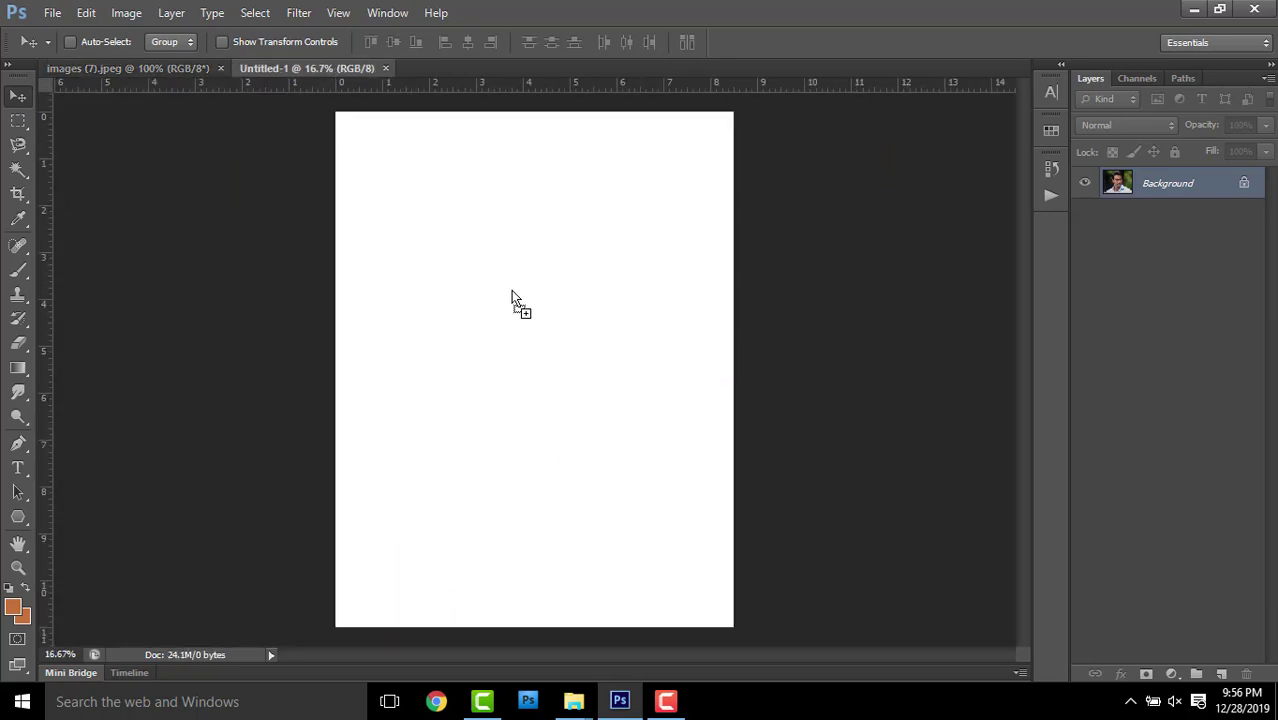
left_click_drag(337, 70, 511, 290)
left_click(1130, 233)
key("ctrl+z")
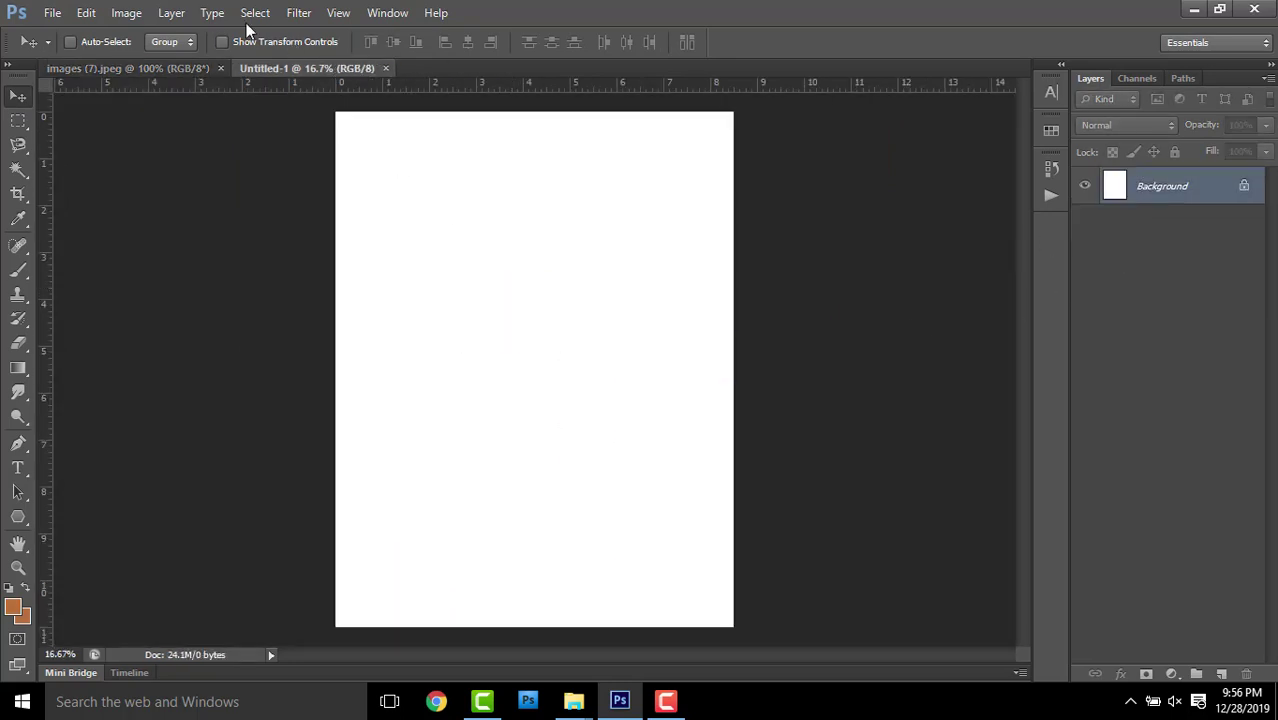
Rotate the canvas 90° clockwise to landscape and drag the portrait onto it as a layer
left_click(126, 13)
left_click(390, 203)
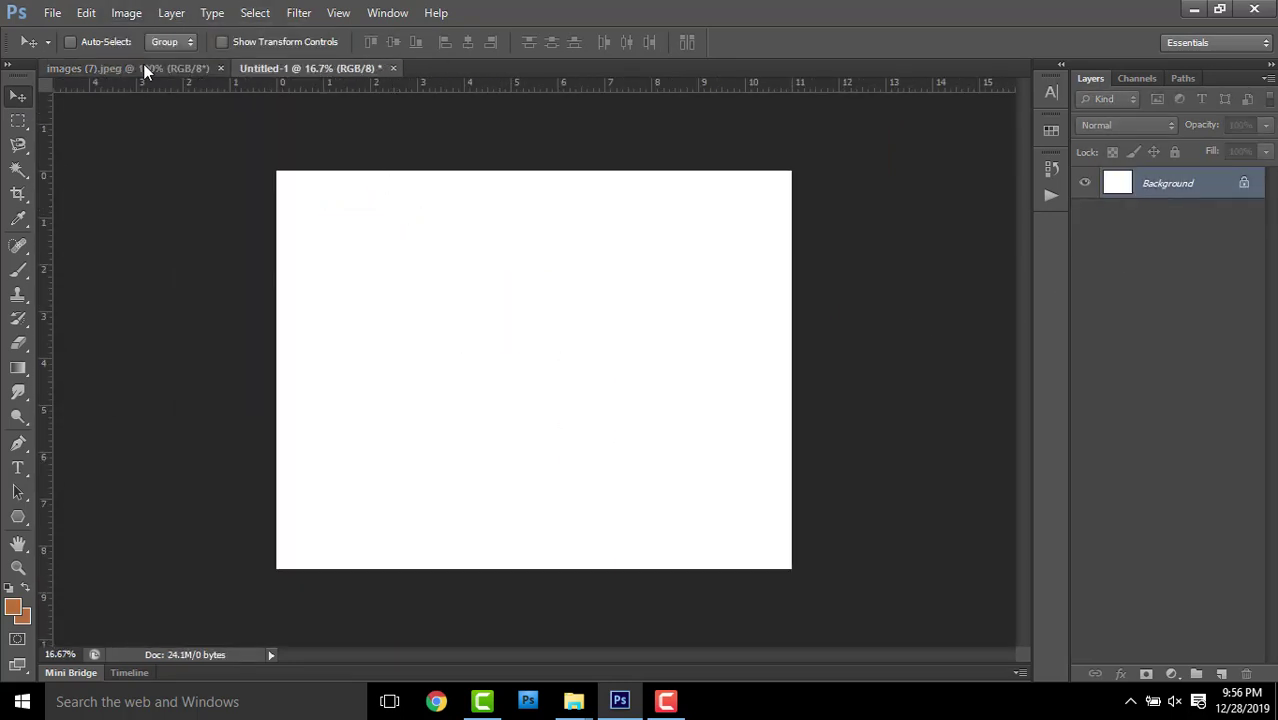
left_click(140, 69)
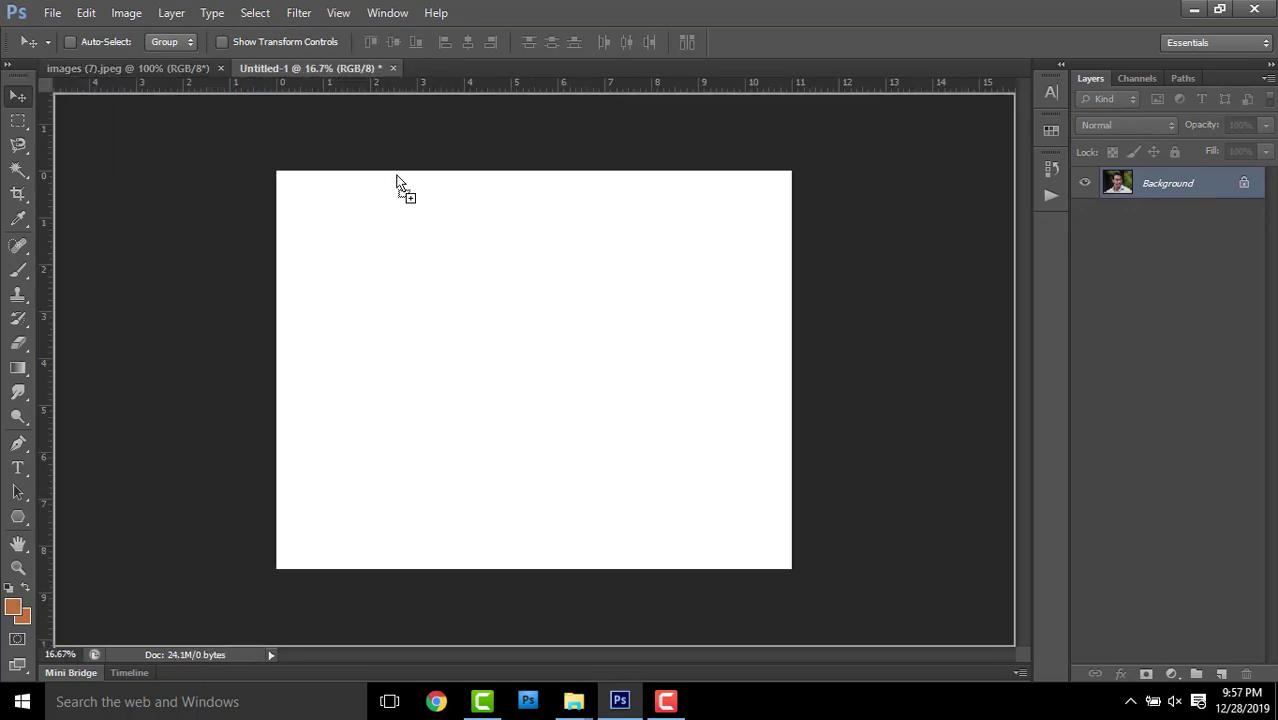
mouse_move(527, 284)
left_mouse_down()
mouse_move(505, 300)
mouse_move(474, 279)
left_mouse_up()
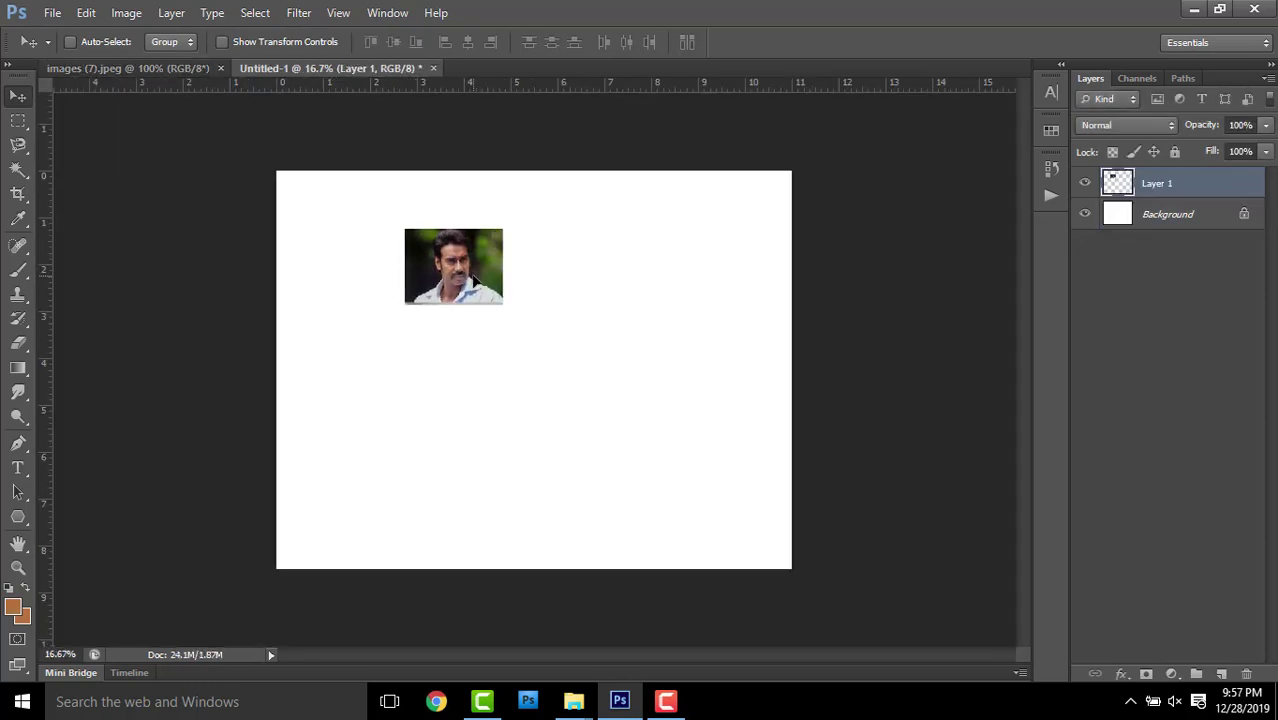
Free-transform the portrait layer larger, centred to nearly fill the canvas, and commit
key("ctrl+t")
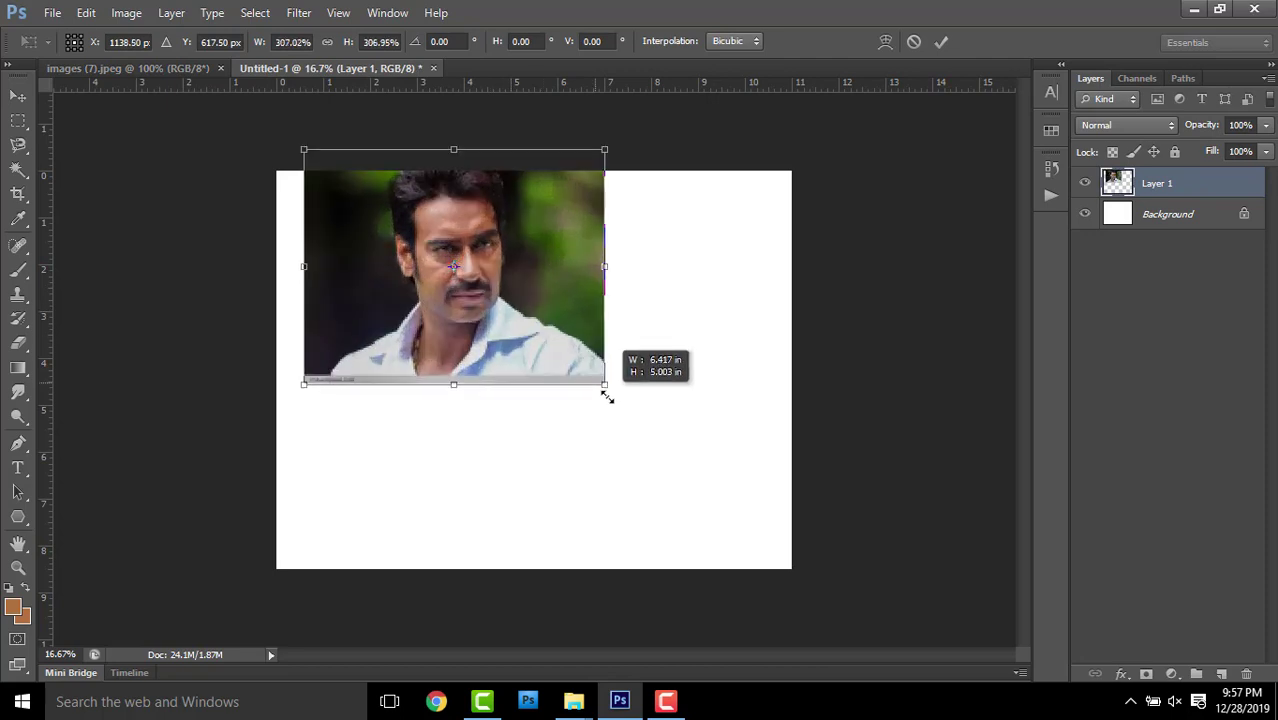
left_click_drag(510, 313, 636, 402)
left_click_drag(585, 362, 608, 374)
left_click_drag(682, 457, 790, 544)
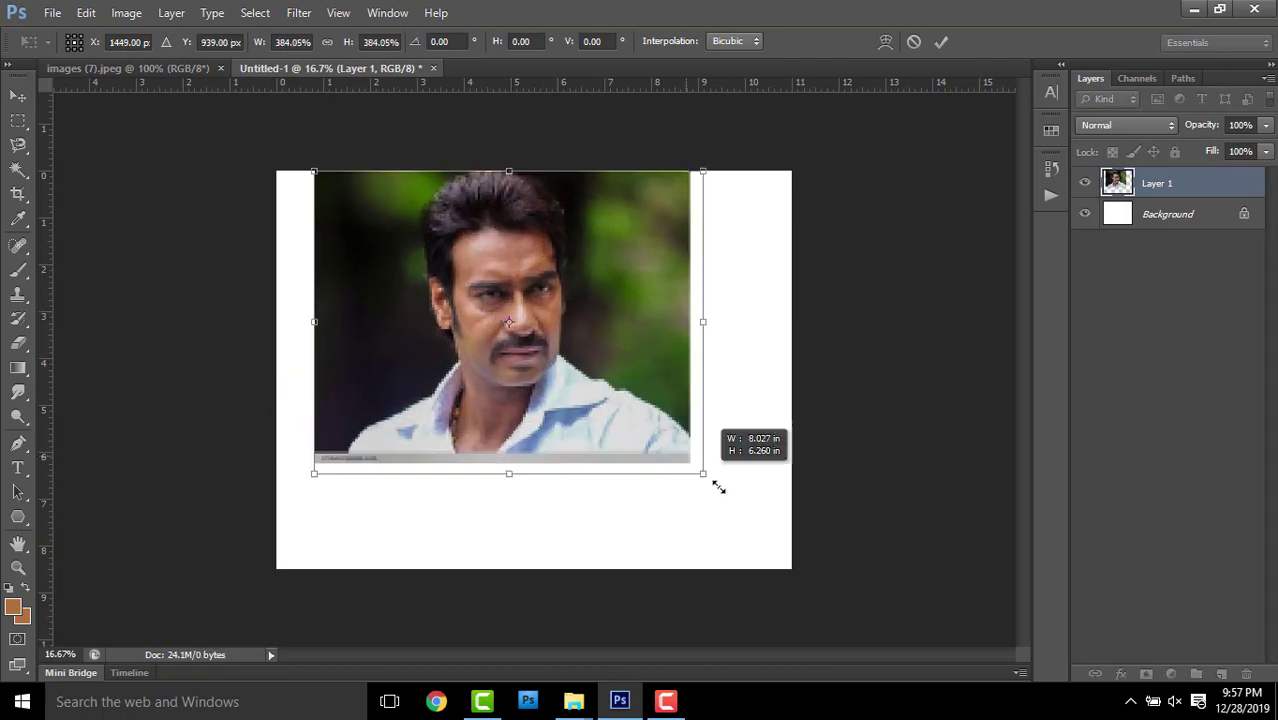
left_click_drag(733, 419, 700, 455)
left_click(941, 41)
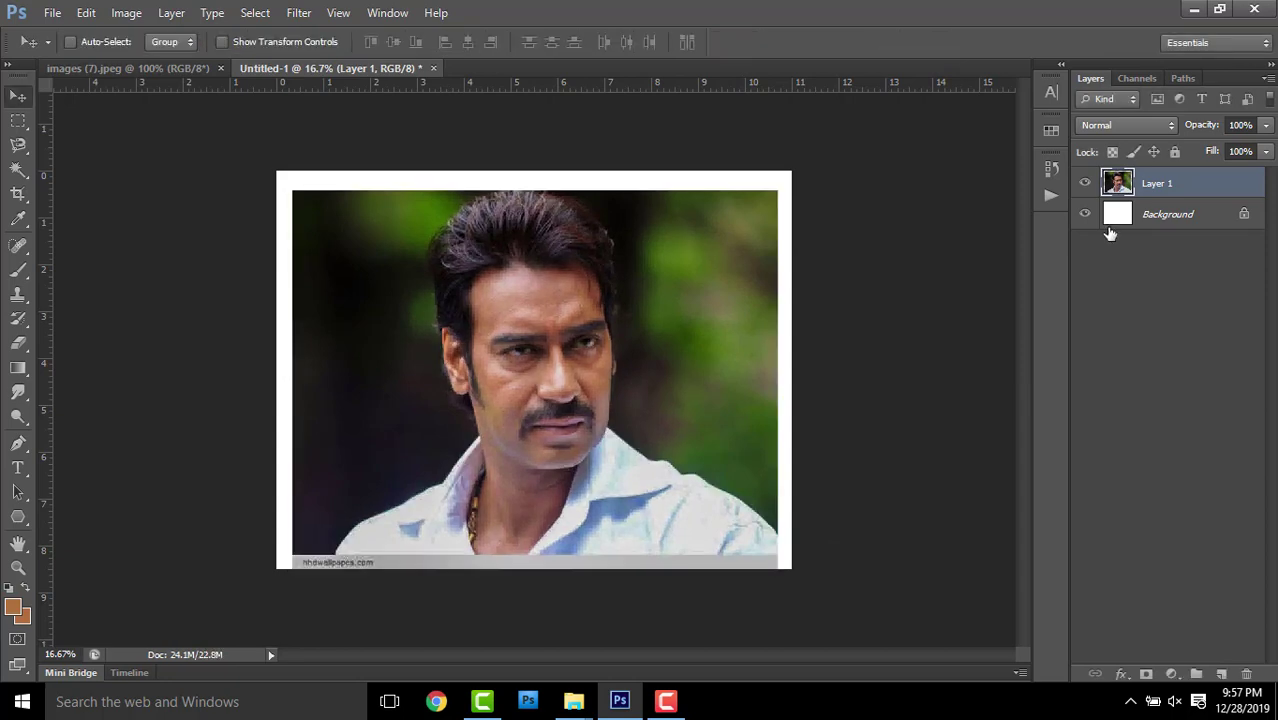
Duplicate the portrait layer and sharpen the copy with Unsharp Mask at amount 142
key("ctrl+j")
left_click(298, 13)
mouse_move(316, 273)
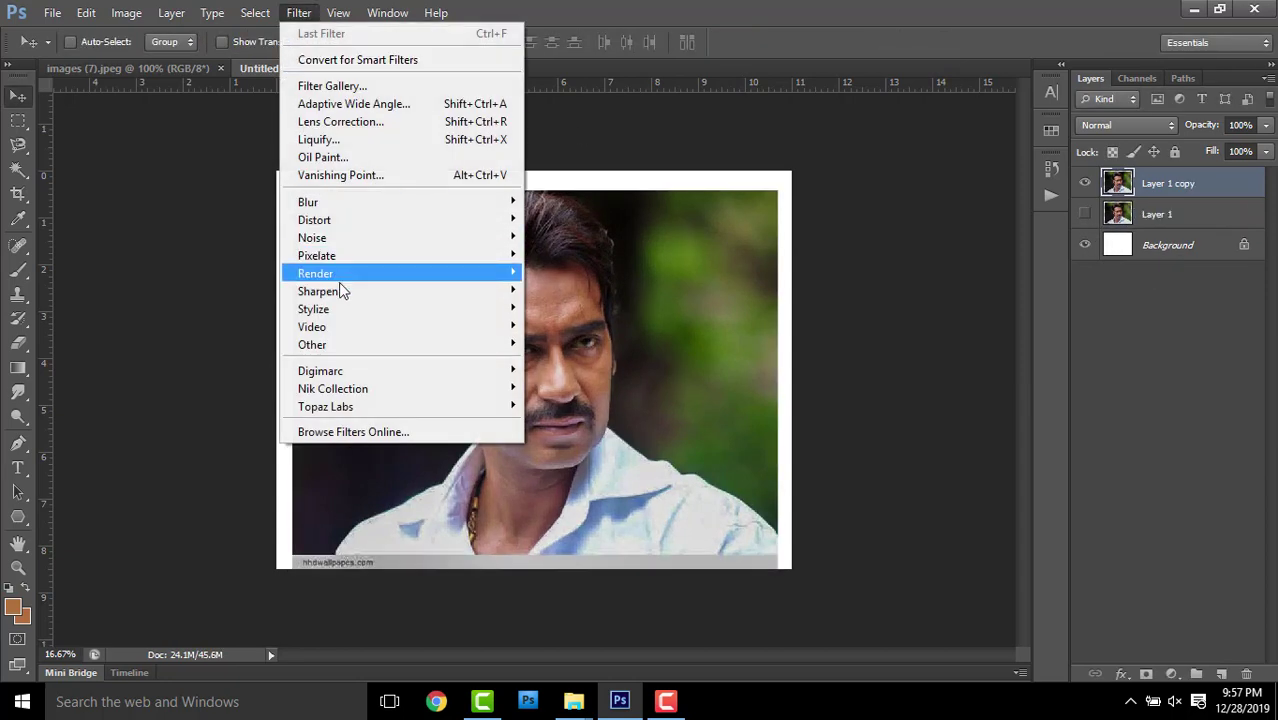
left_click(576, 362)
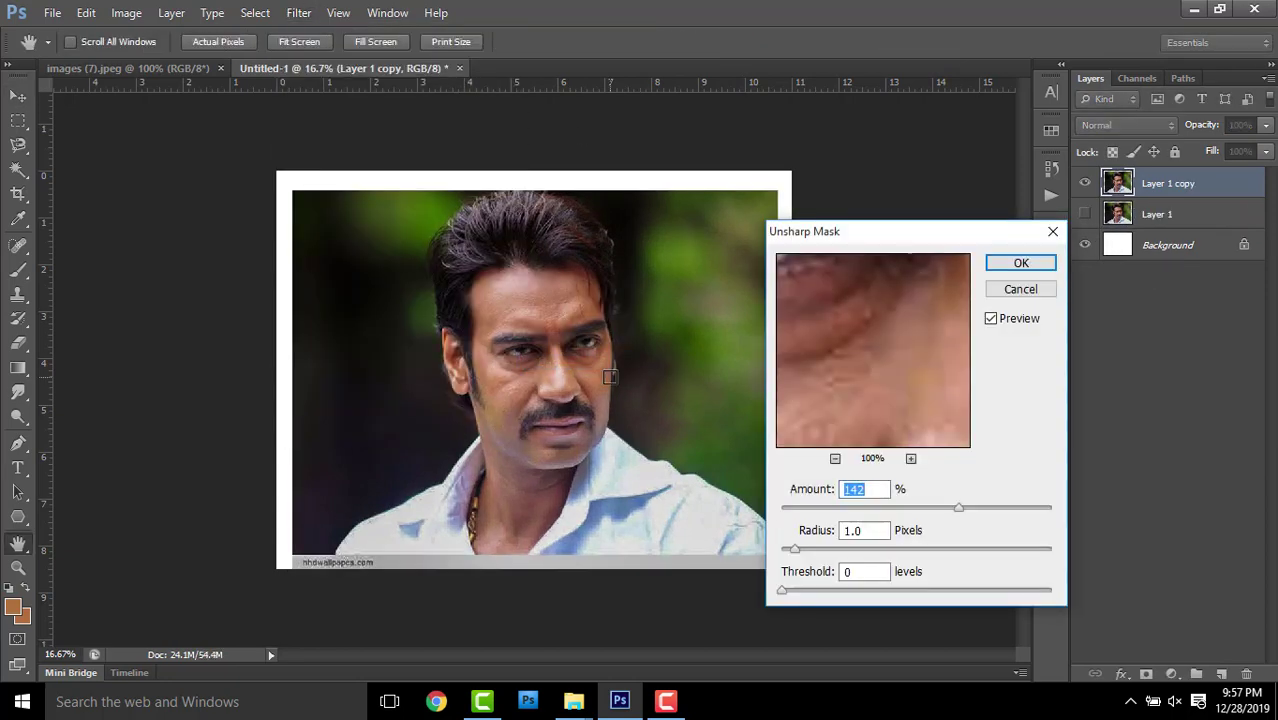
key("ctrl+plus")
key("ctrl+plus")
key("ctrl+plus")
key("ctrl+plus")
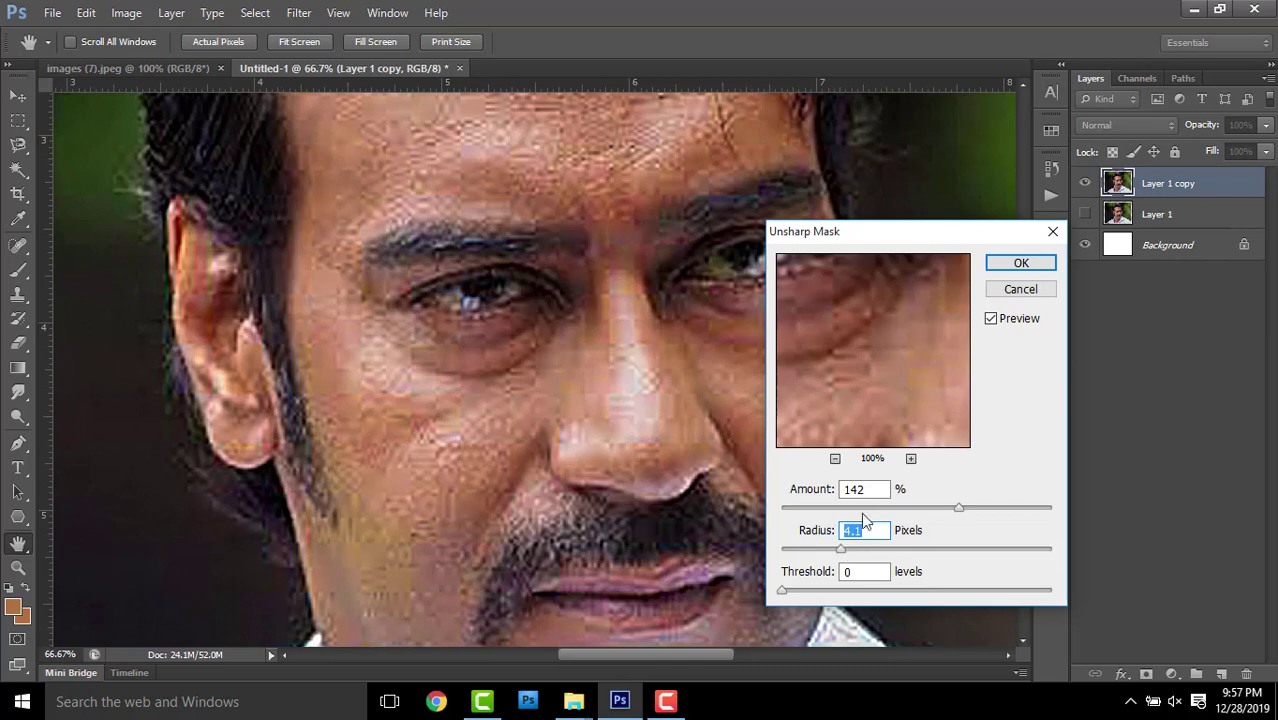
left_click(1021, 265)
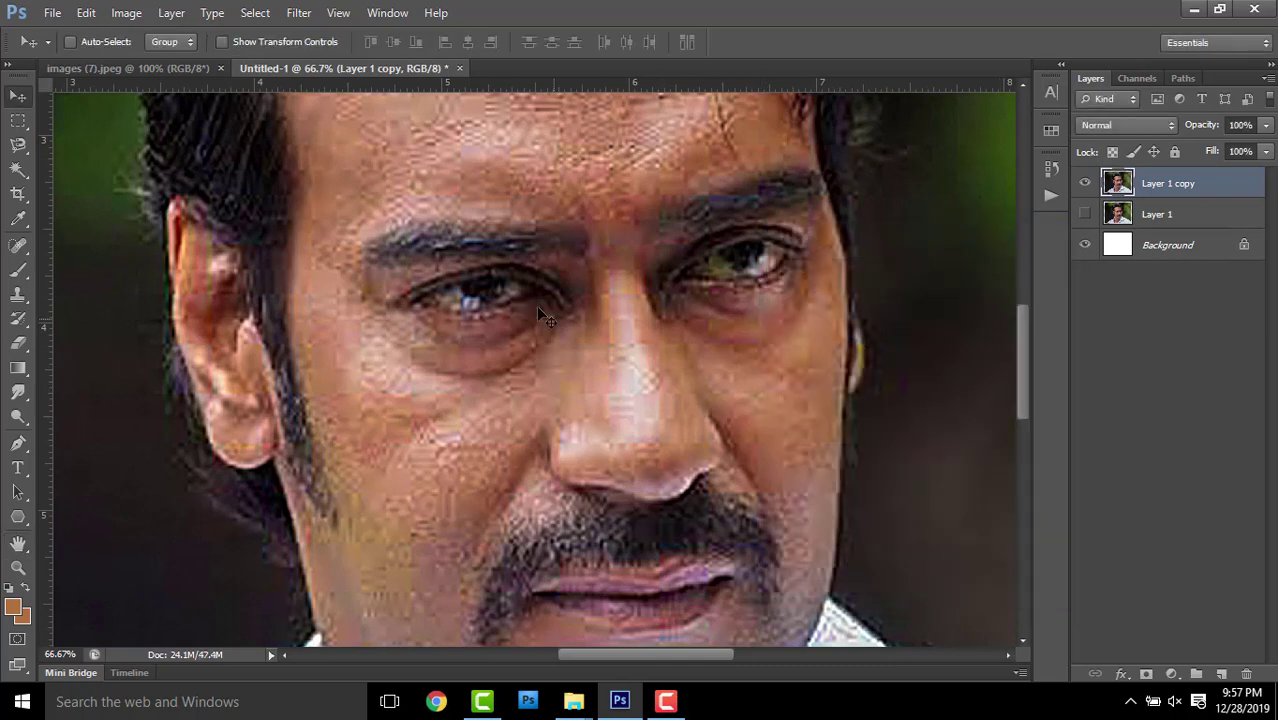
Select the Smudge tool with a textured brush preset
scroll(538, 309, "up", 3)
scroll(520, 290, "up", 2)
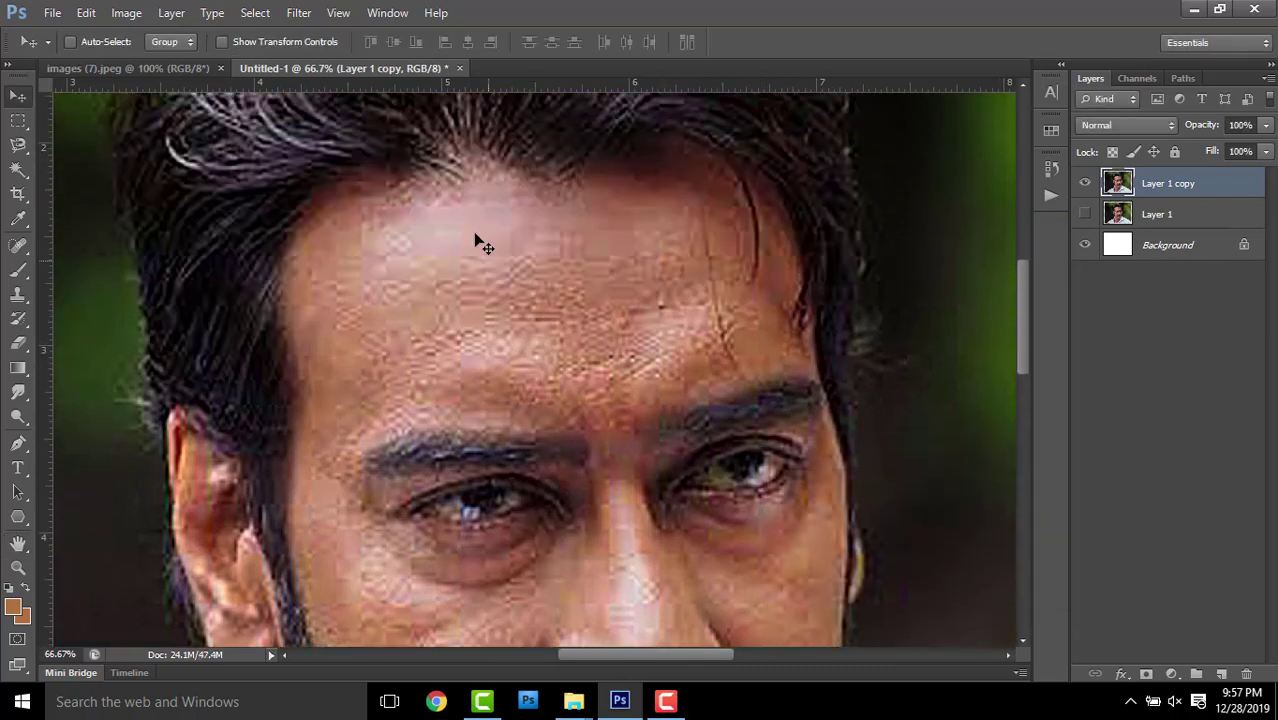
left_click(26, 399)
left_click(86, 45)
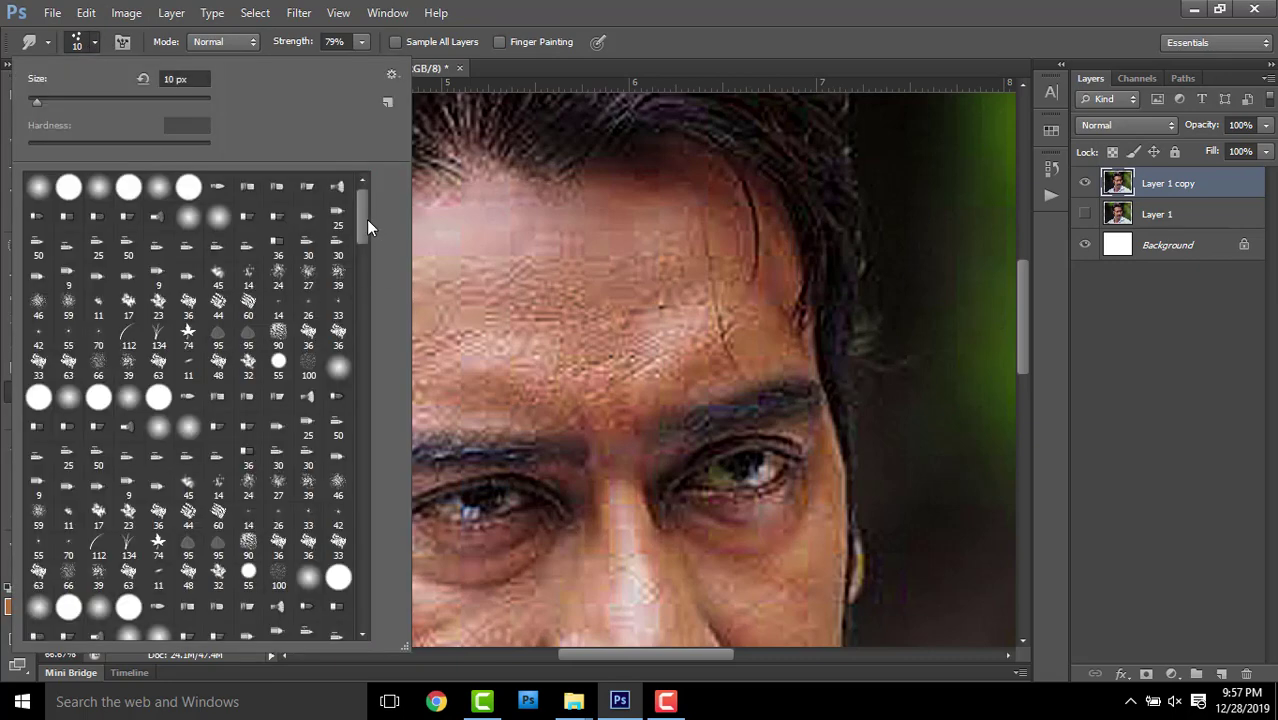
mouse_move(366, 219)
left_mouse_down()
mouse_move(380, 368)
mouse_move(353, 627)
left_mouse_up()
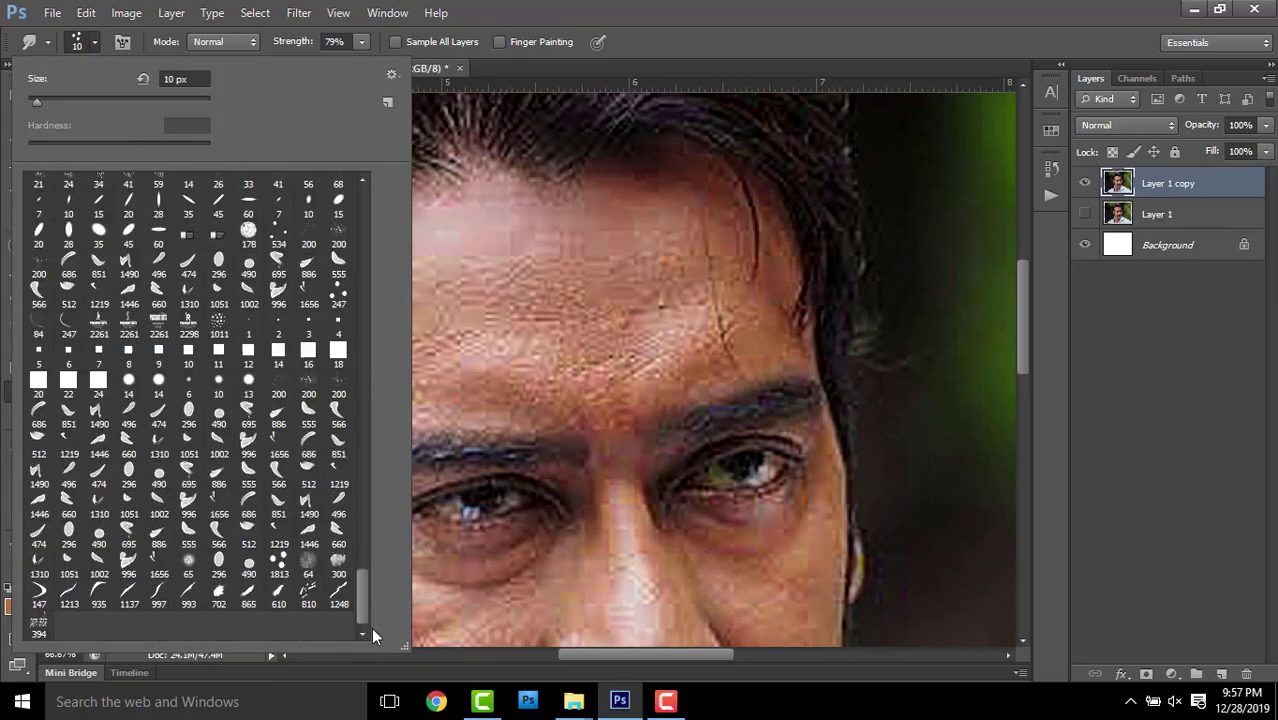
left_click(573, 384)
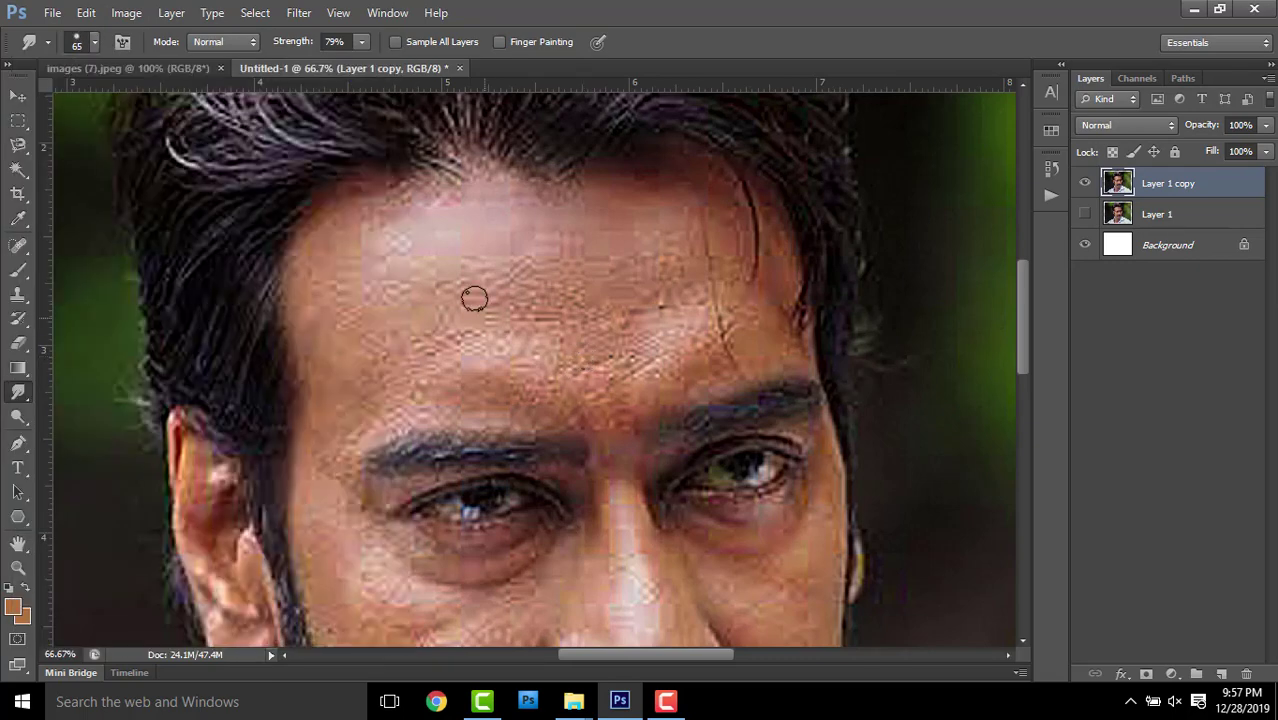
Smudge the blocky forehead texture into smooth skin
scroll(399, 278, "up", 3)
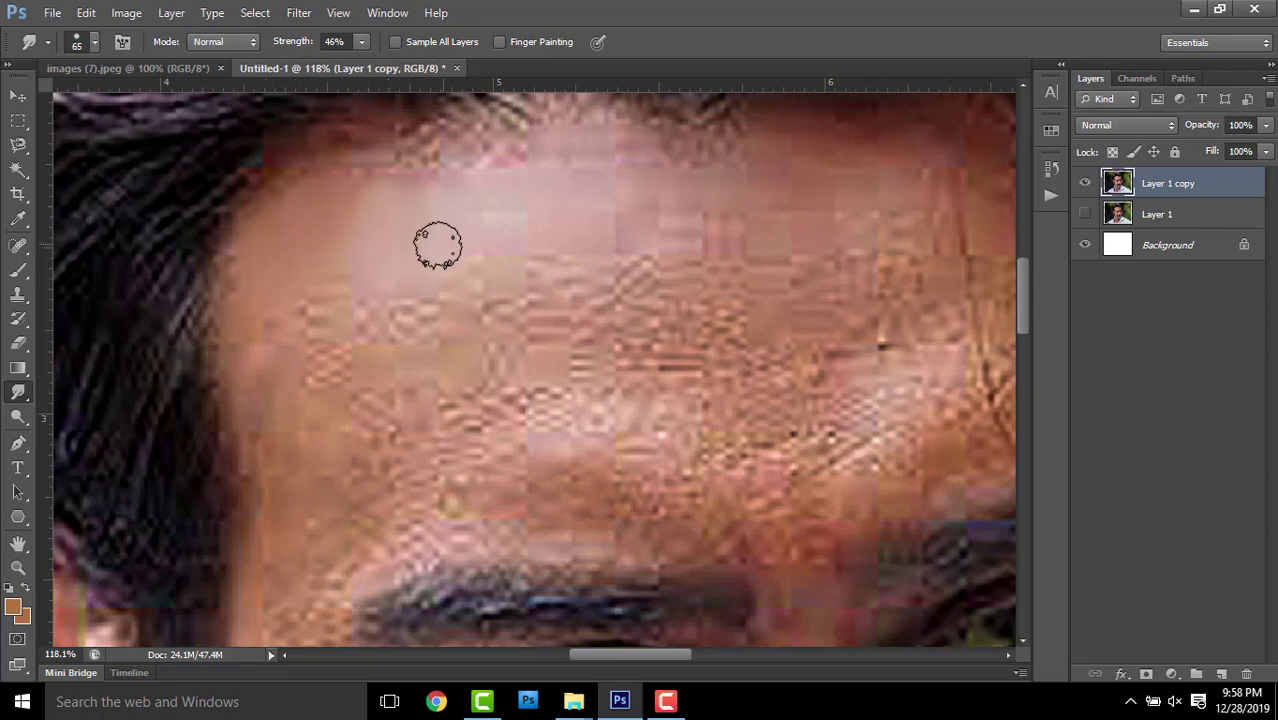
scroll(430, 215, "up", 1)
scroll(400, 240, "up", 2)
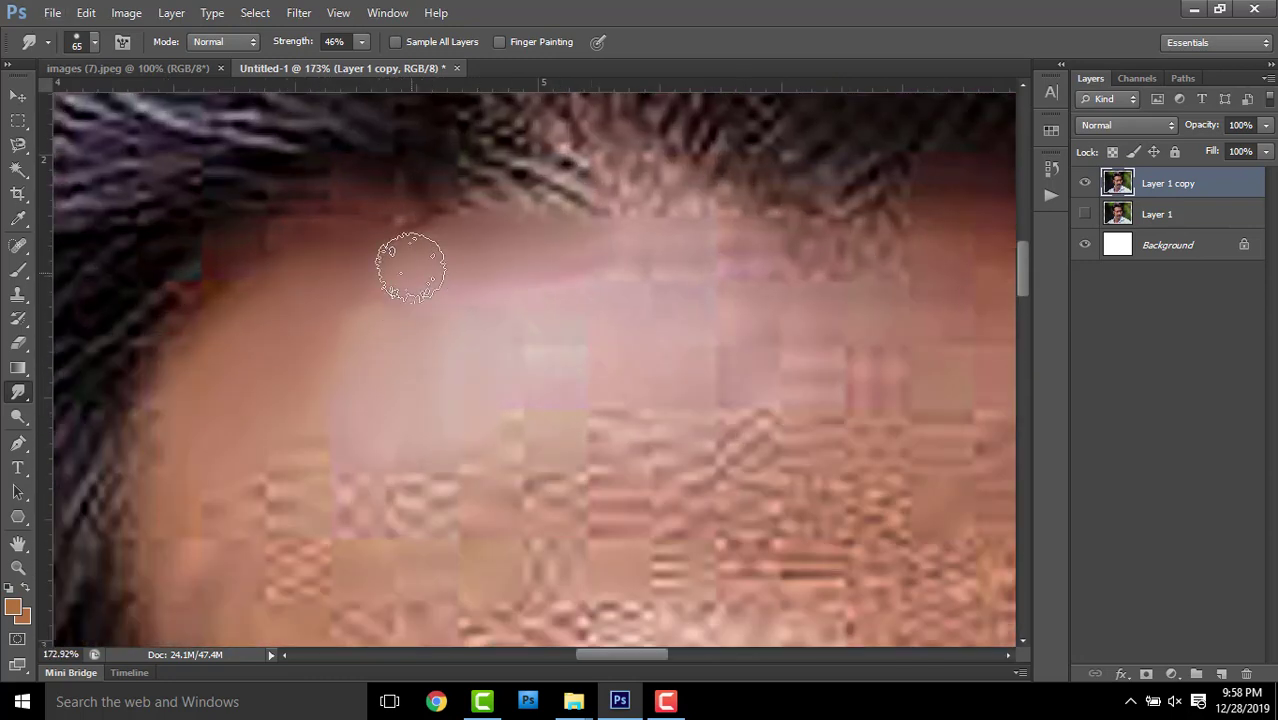
scroll(300, 300, "down", 3)
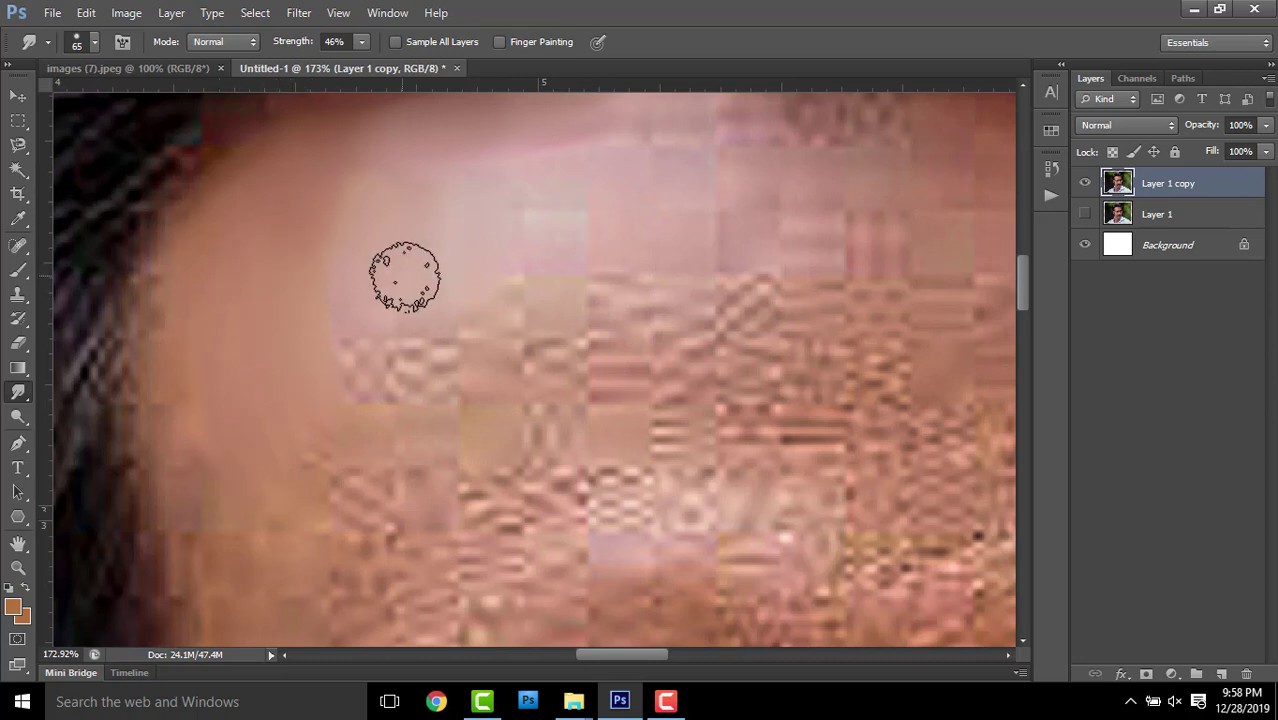
left_click_drag(500, 236, 442, 313)
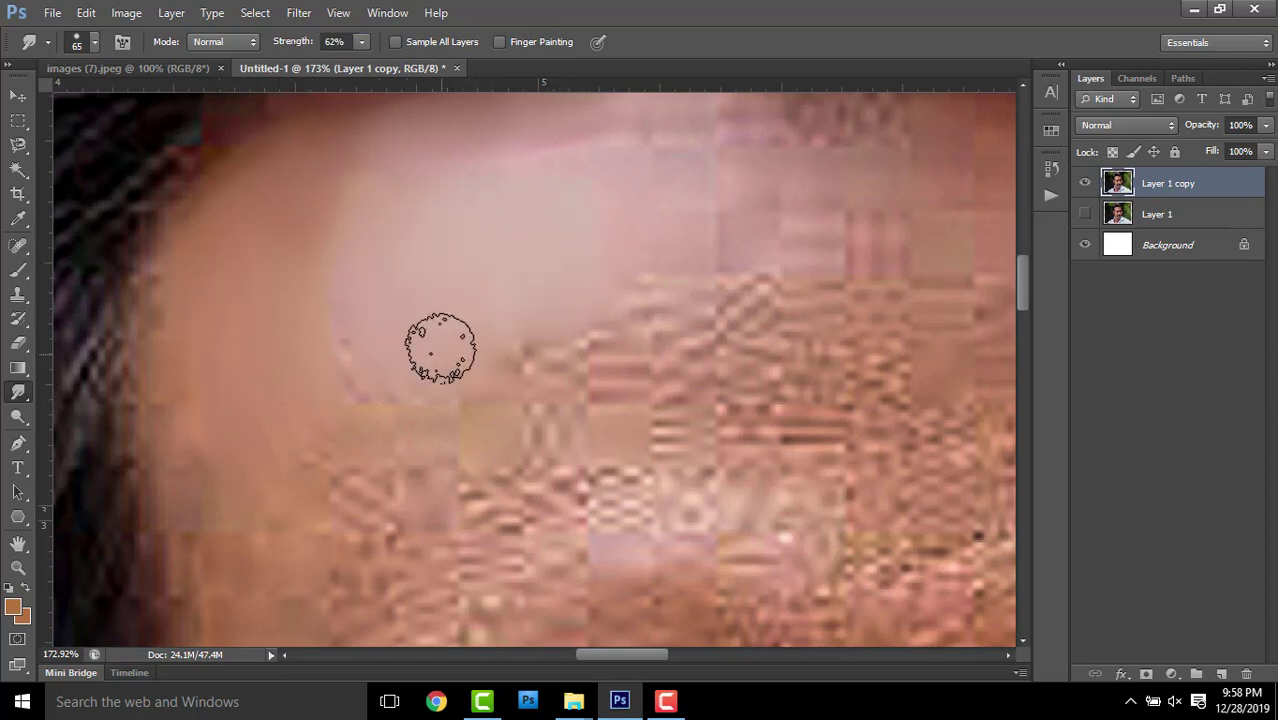
Enlarge the Smudge brush to 80 and smooth the blocky skin across the upper face
scroll(400, 300, "down", 3)
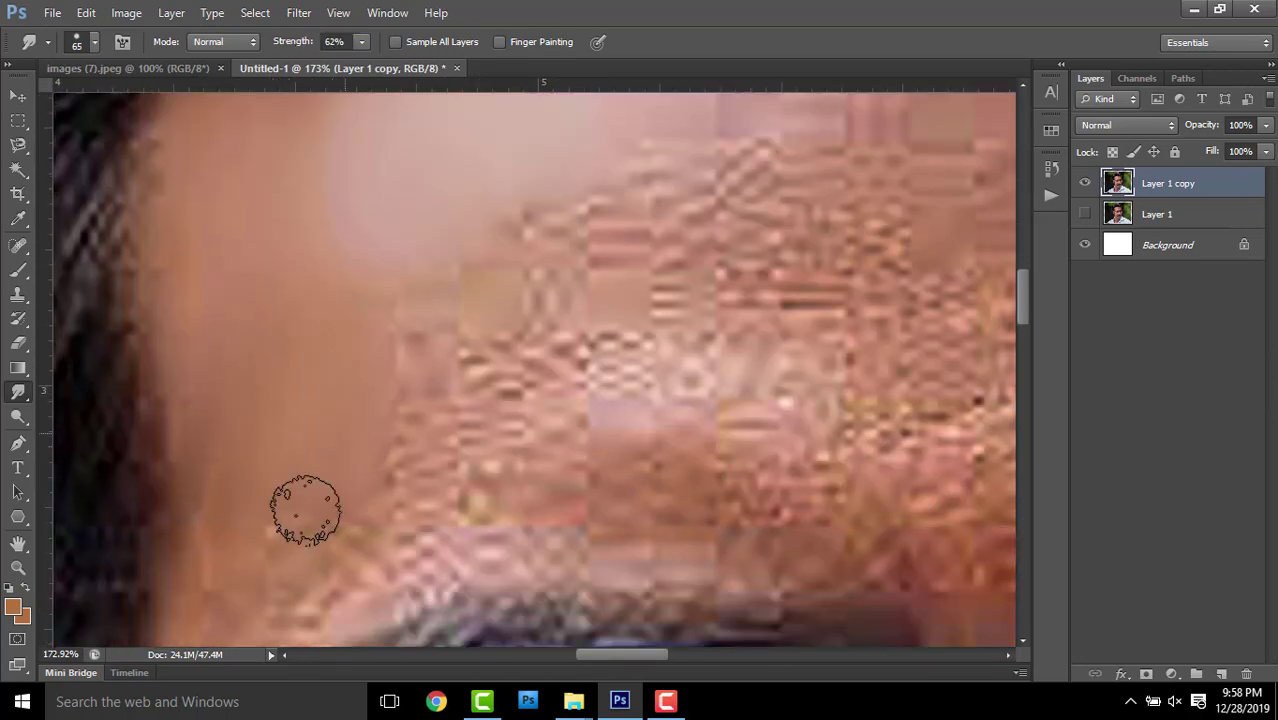
scroll(299, 482, "down", 3)
scroll(391, 292, "up", 1)
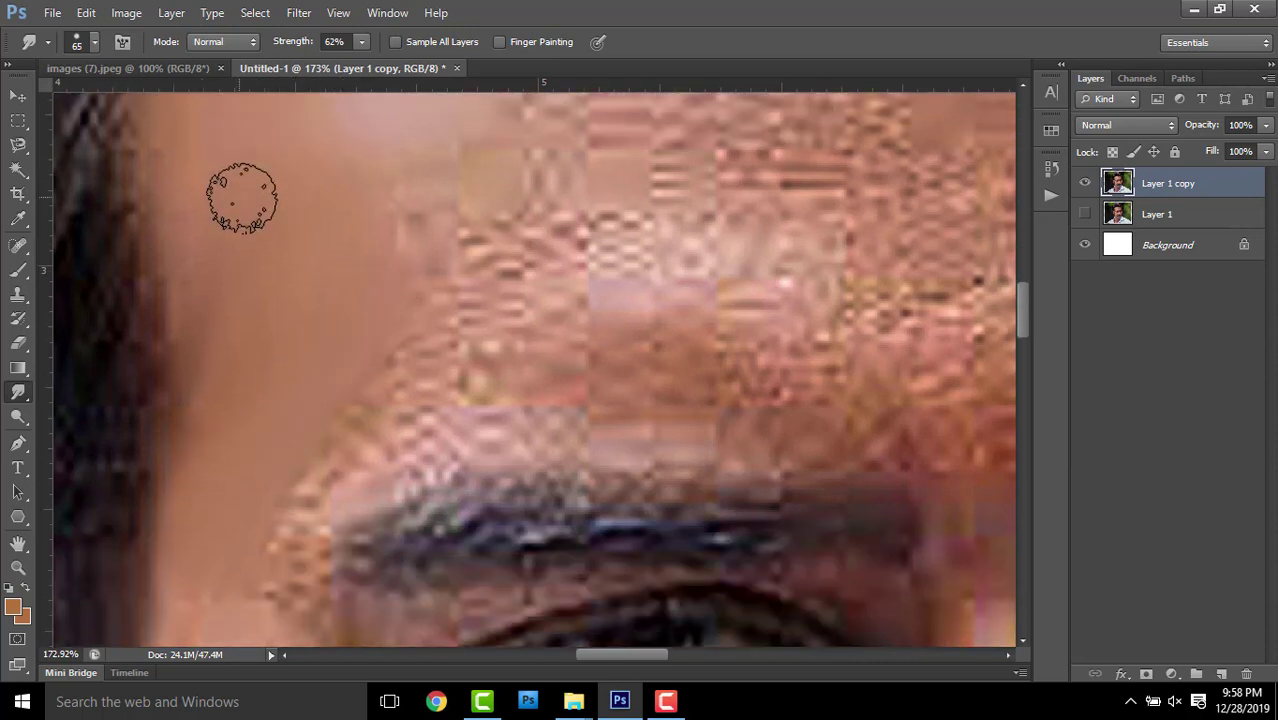
scroll(243, 194, "up", 3)
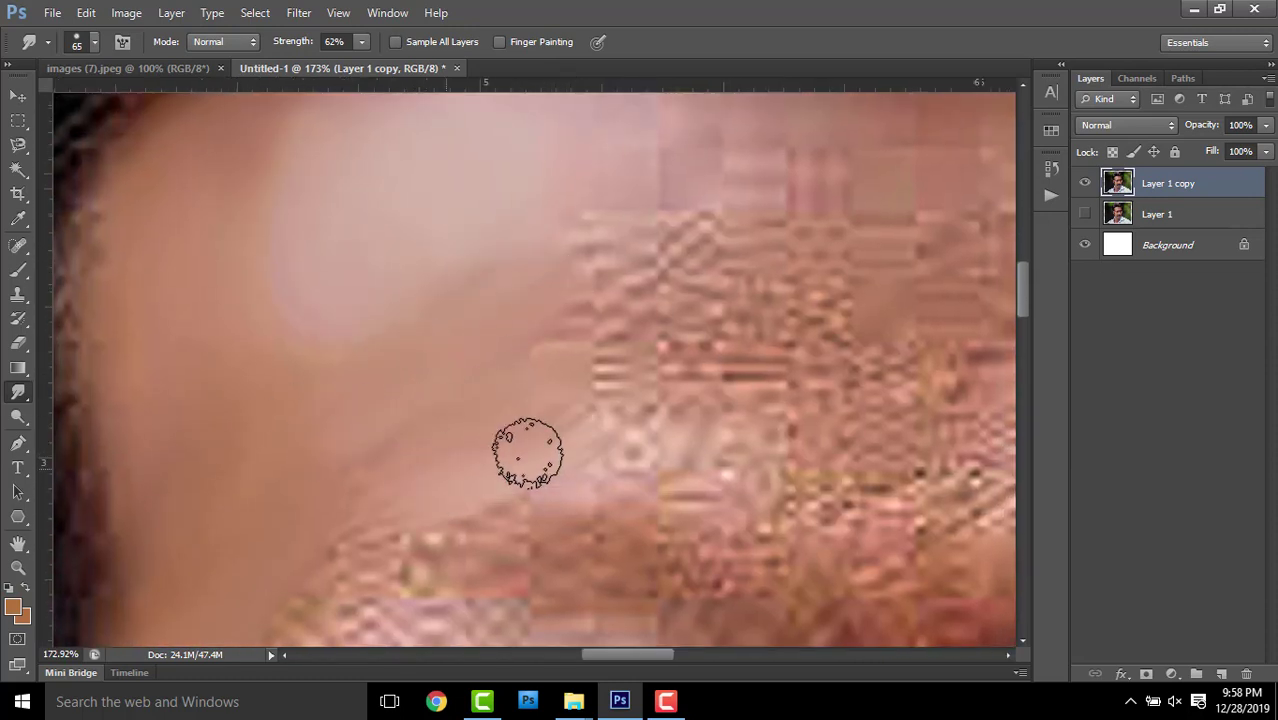
scroll(623, 268, "up", 3)
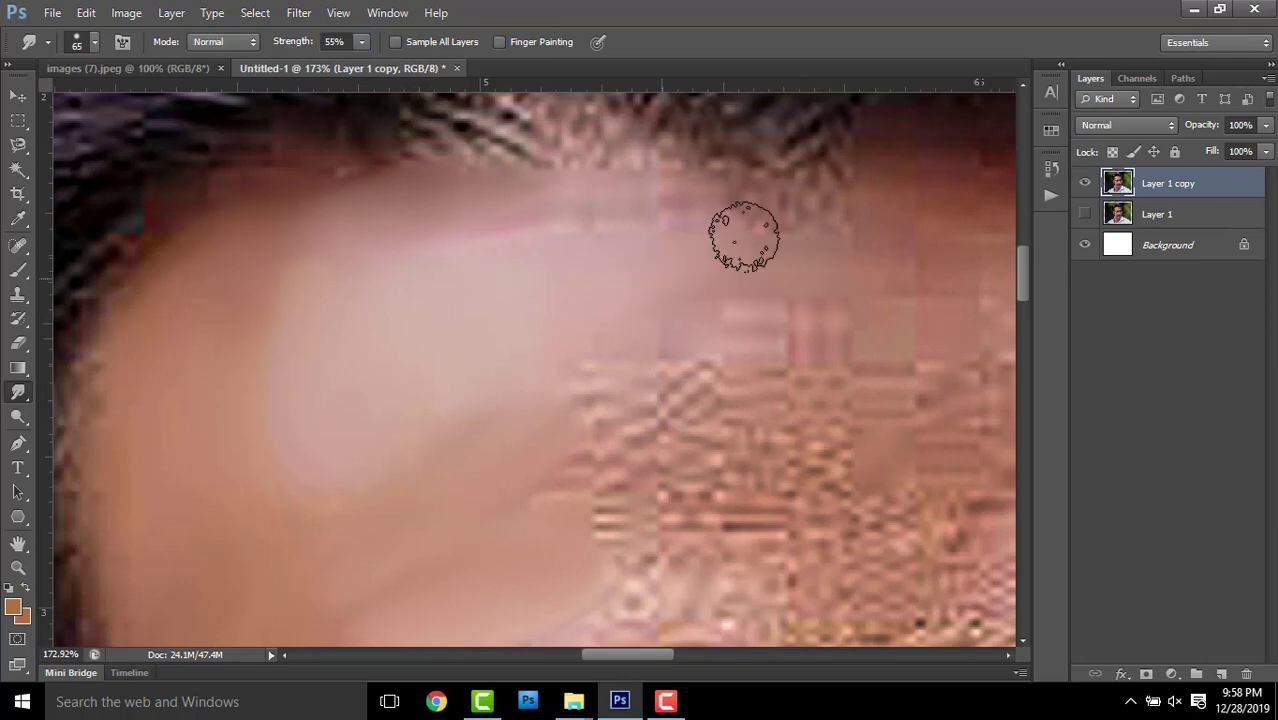
scroll(394, 220, "right", 1)
scroll(410, 250, "down", 2)
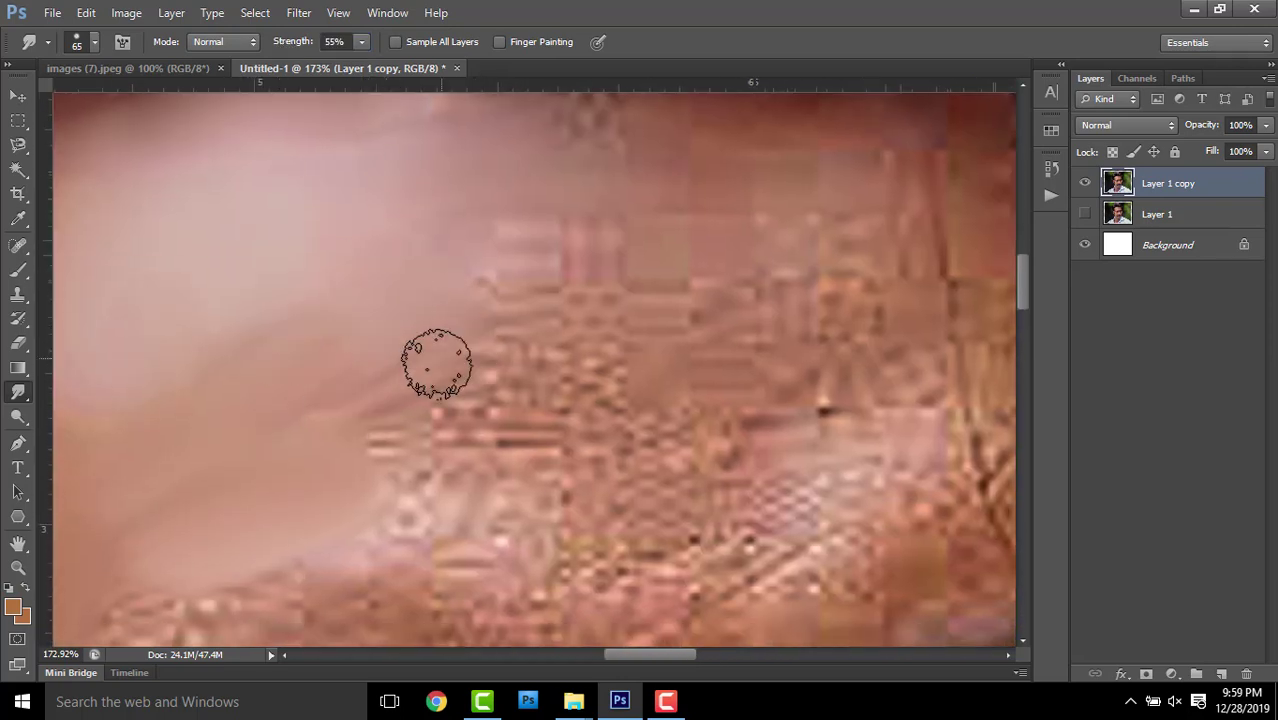
scroll(450, 340, "down", 3)
scroll(500, 330, "left", 2)
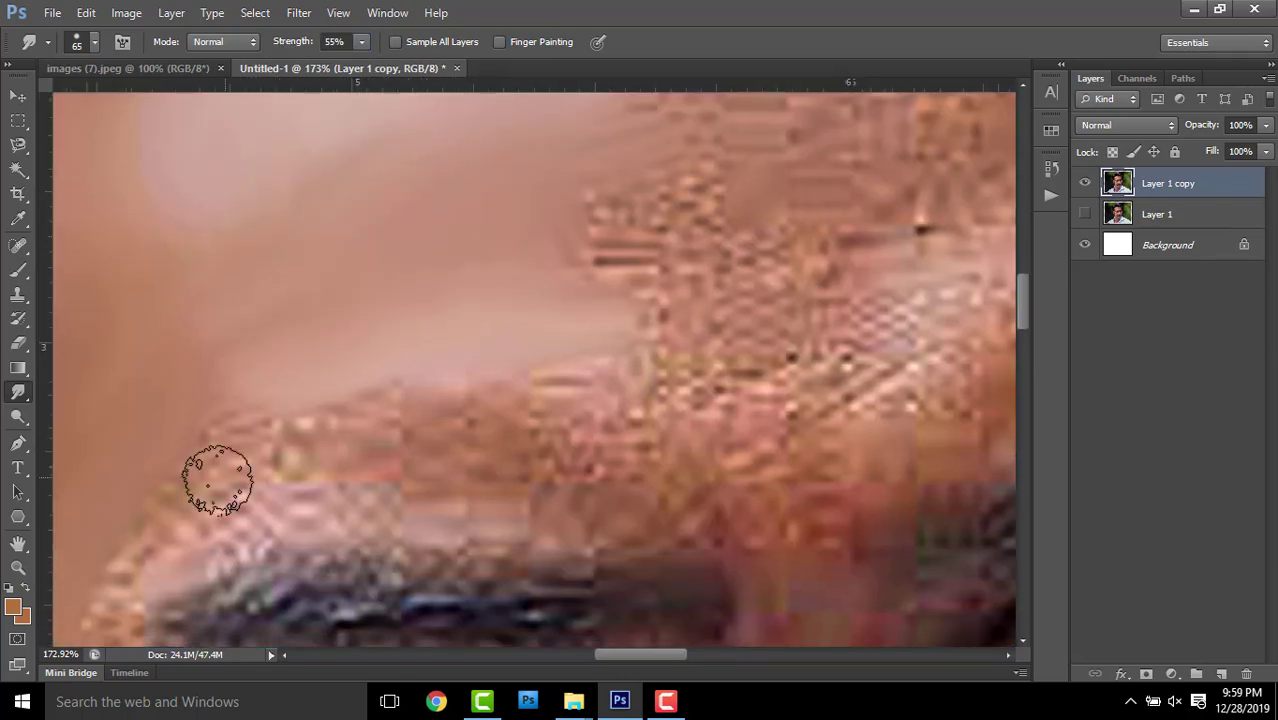
scroll(406, 345, "down", 1)
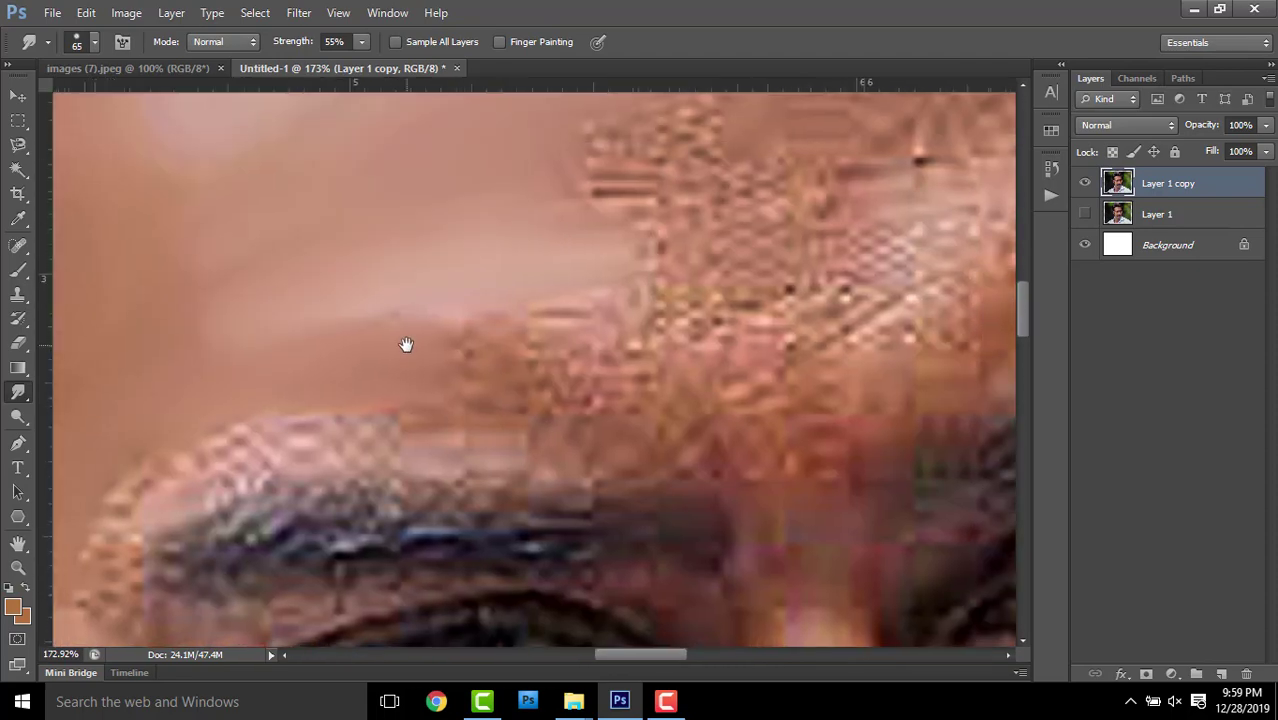
scroll(450, 360, "up", 3)
scroll(505, 399, "right", 2)
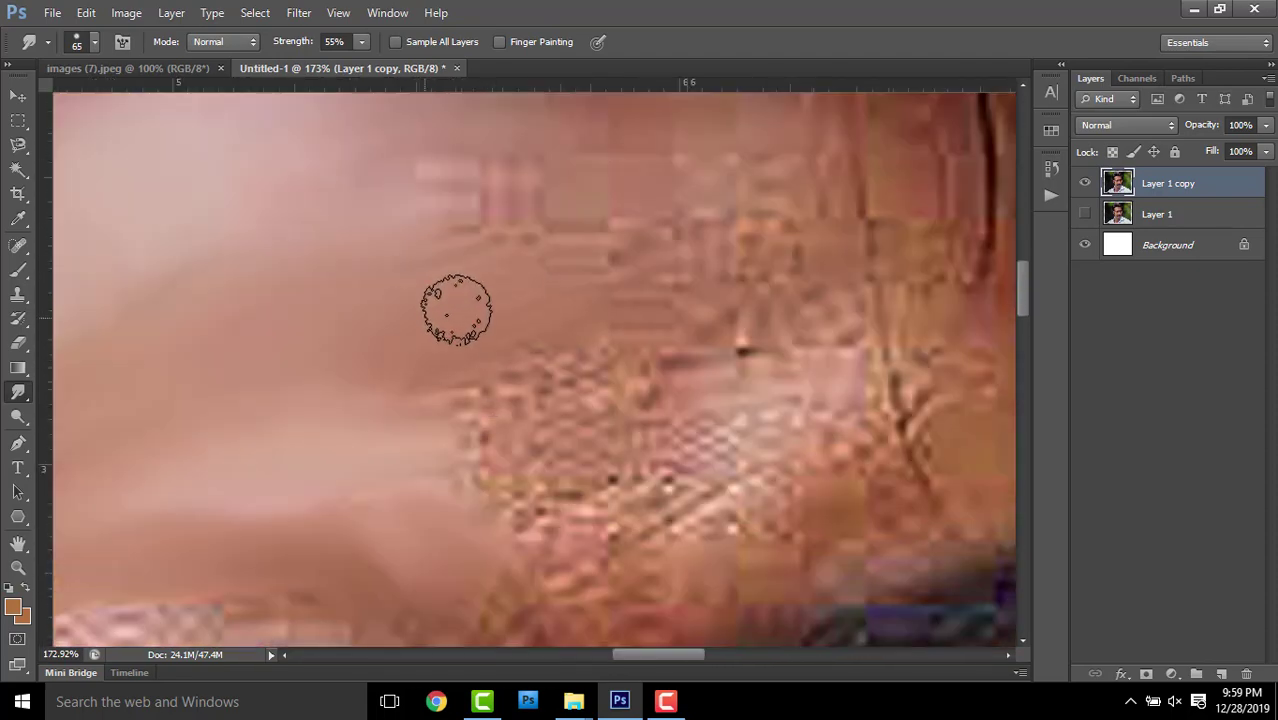
scroll(456, 310, "up", 2)
scroll(548, 348, "up", 1)
scroll(505, 337, "right", 2)
scroll(560, 358, "down", 1)
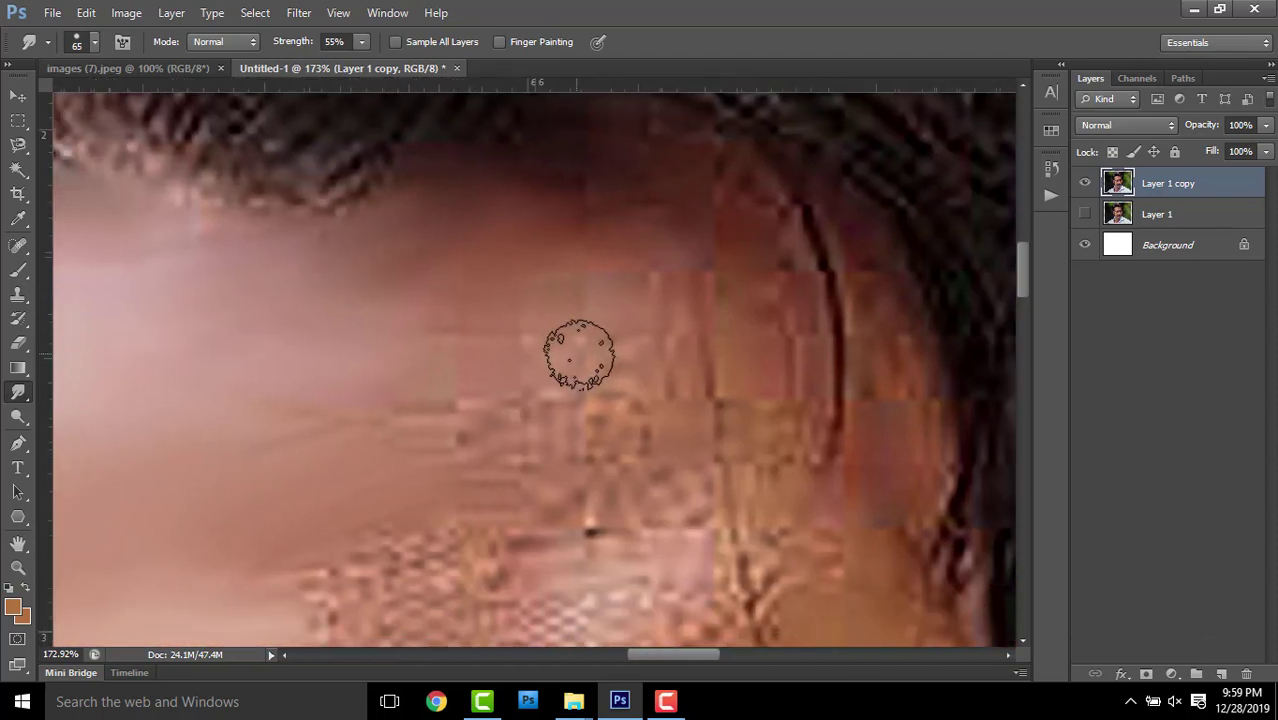
key("bracketright")
key("bracketright")
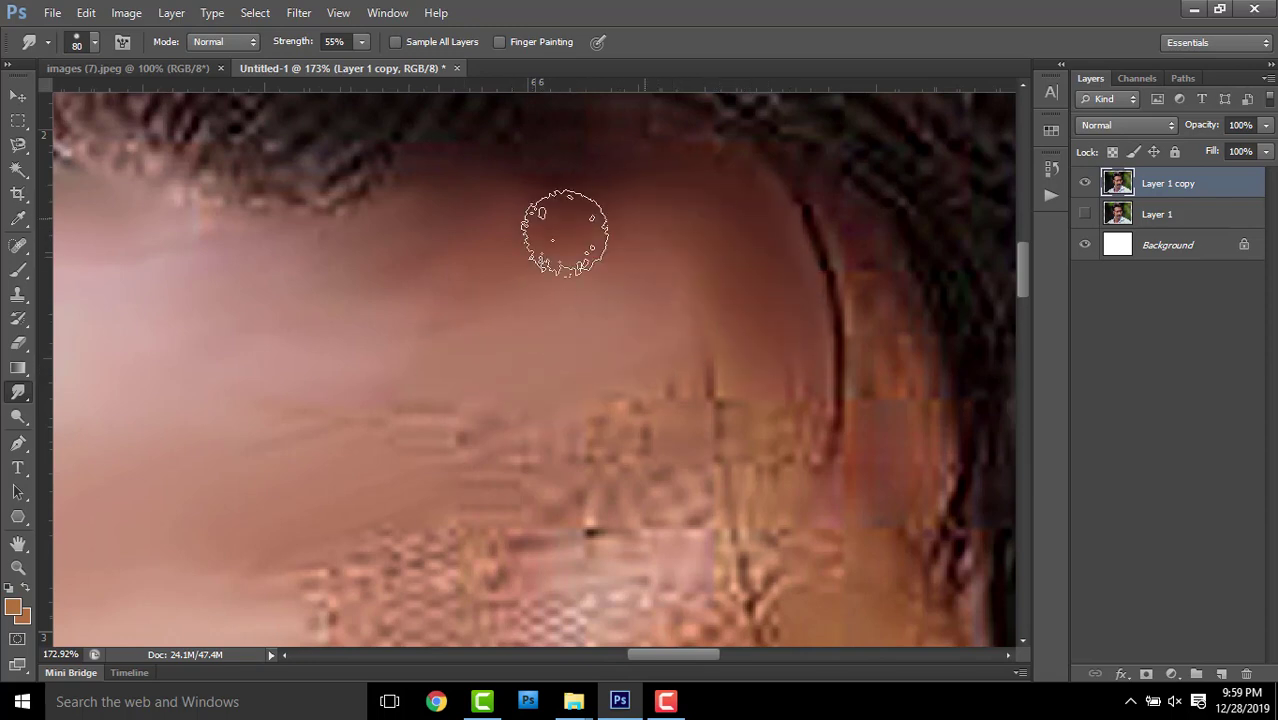
scroll(385, 335, "down", 3)
mouse_move(405, 378)
left_mouse_down()
mouse_move(433, 194)
mouse_move(627, 205)
mouse_move(747, 188)
mouse_move(655, 325)
mouse_move(685, 365)
mouse_move(605, 388)
mouse_move(442, 399)
mouse_move(555, 274)
mouse_move(422, 462)
mouse_move(593, 462)
mouse_move(802, 391)
mouse_move(852, 332)
mouse_move(707, 377)
left_mouse_up()
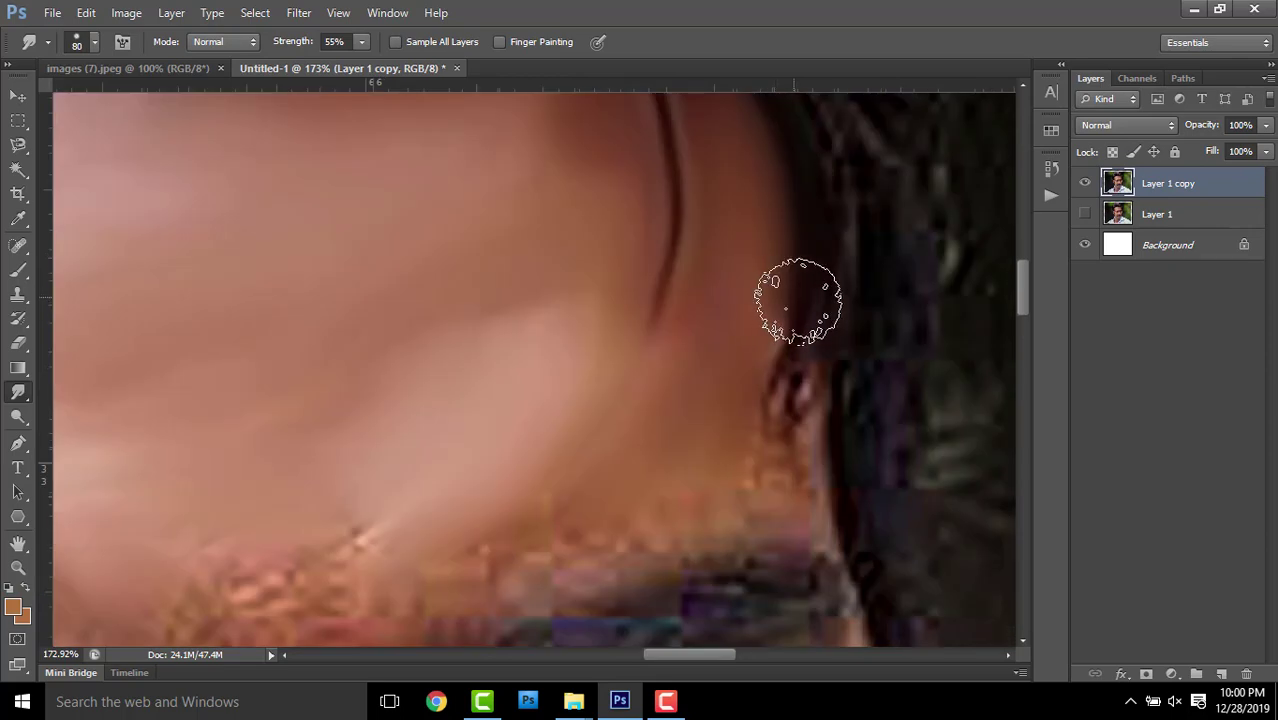
Soften the streaks along the upper eyebrow edge and hairline
left_click_drag(798, 300, 605, 485)
scroll(528, 385, "down", 3)
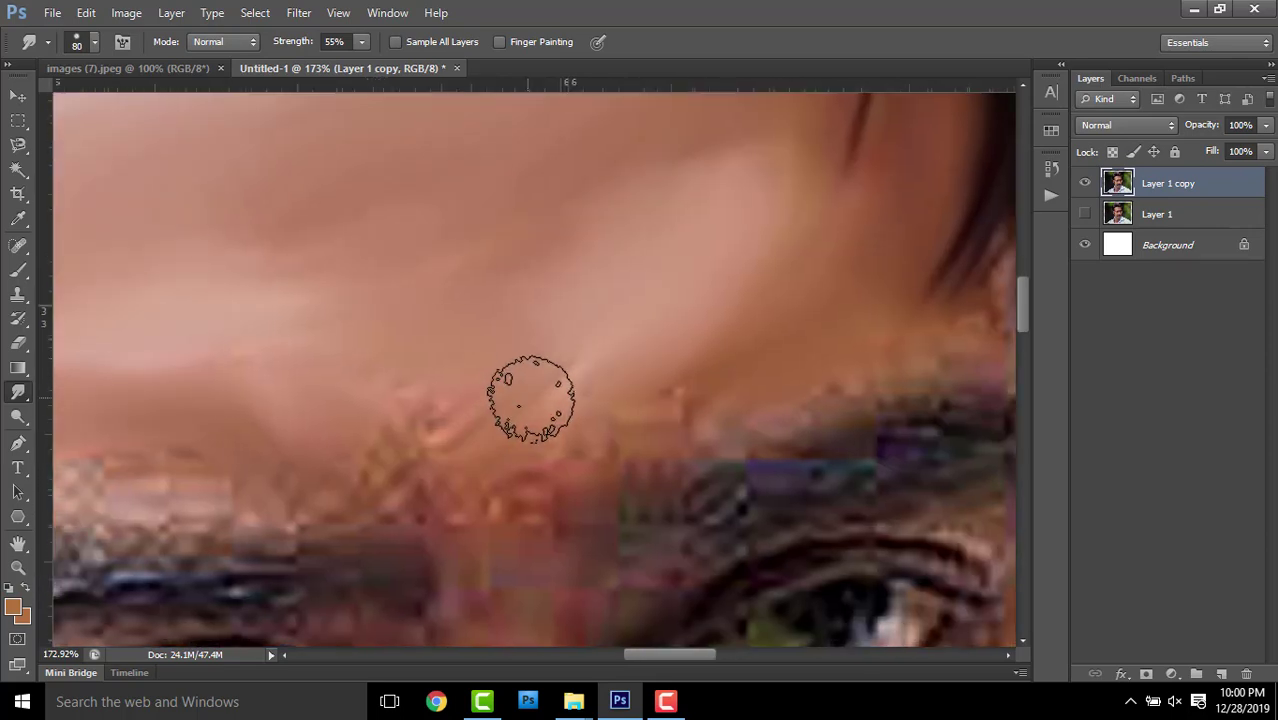
scroll(357, 380, "left", 8)
left_click_drag(538, 416, 386, 457)
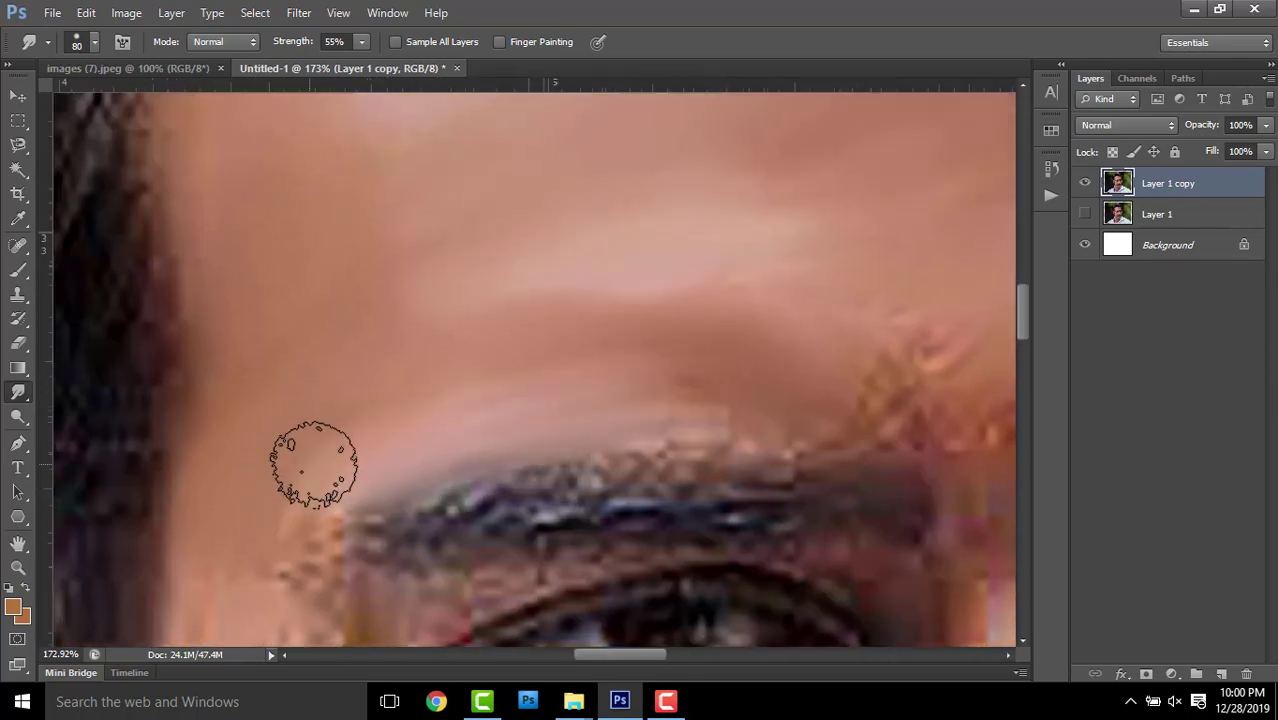
Zoom to about 445% and shrink the Smudge brush to 35 for finer detail
scroll(528, 251, "down", 5)
scroll(419, 451, "down", 3)
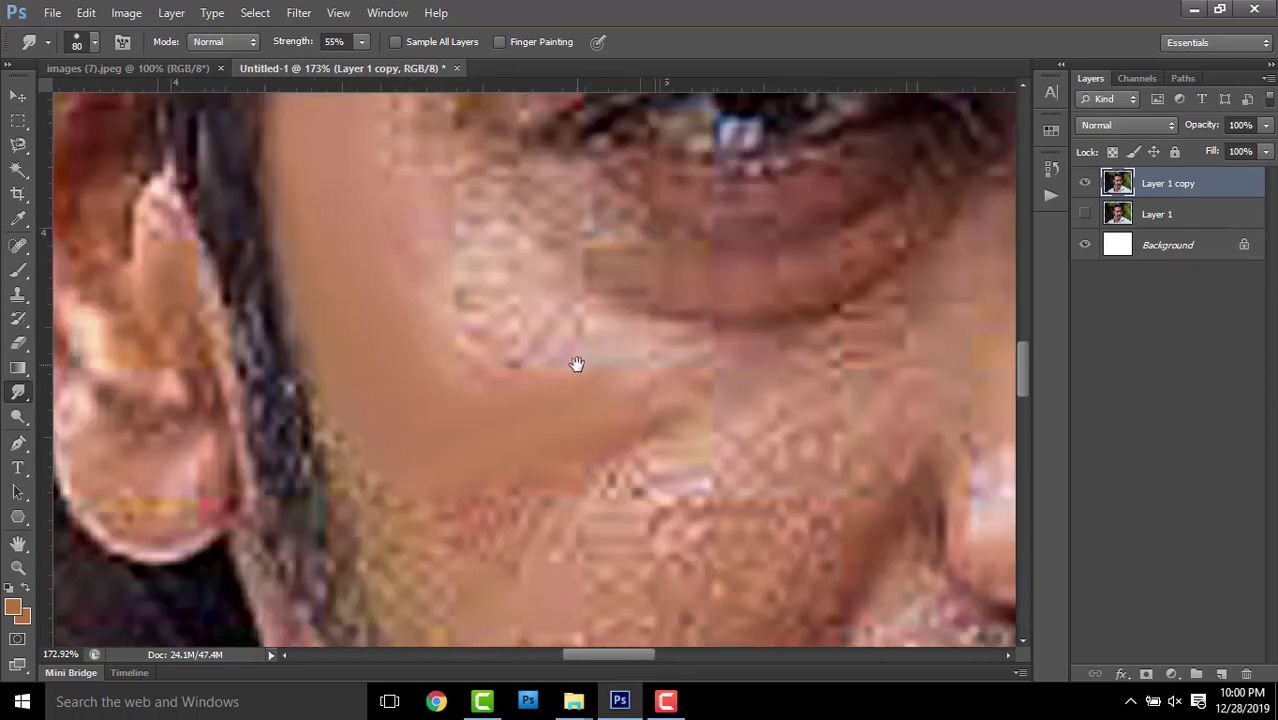
scroll(576, 363, "up", 3)
key("bracketleft")
key("bracketleft")
key("bracketleft")
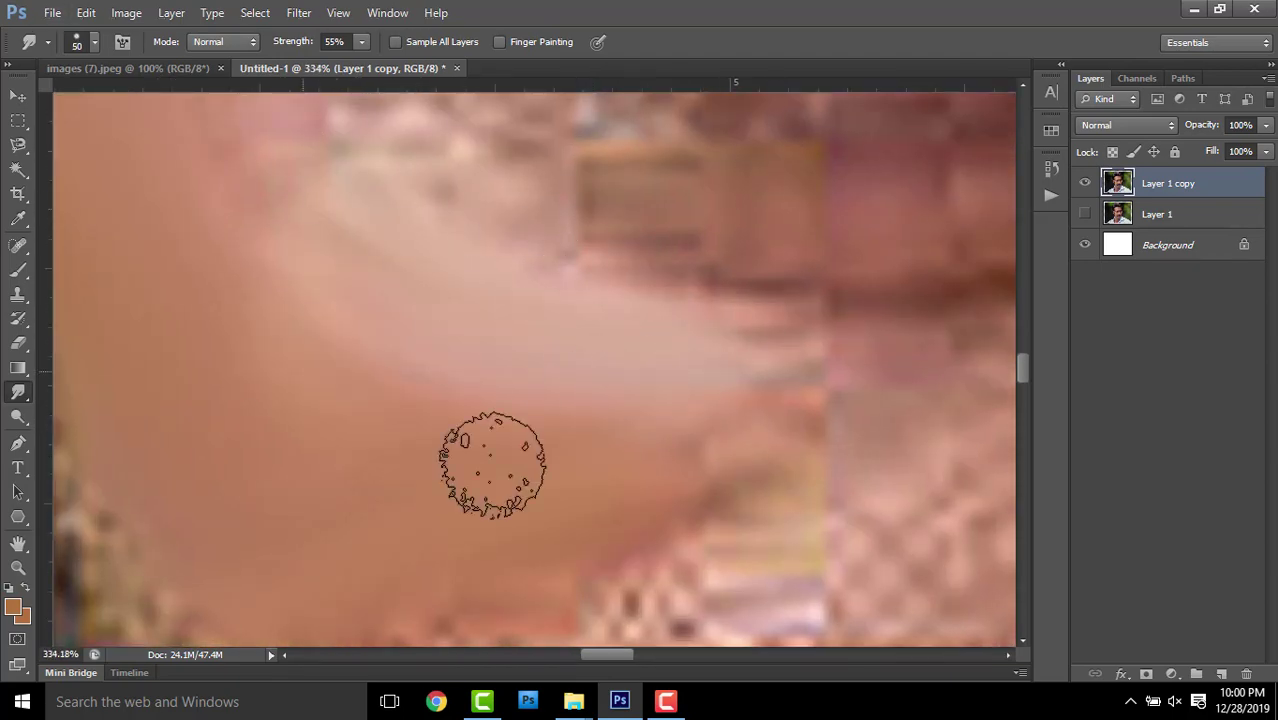
scroll(493, 465, "left", 3)
scroll(616, 328, "down", 3)
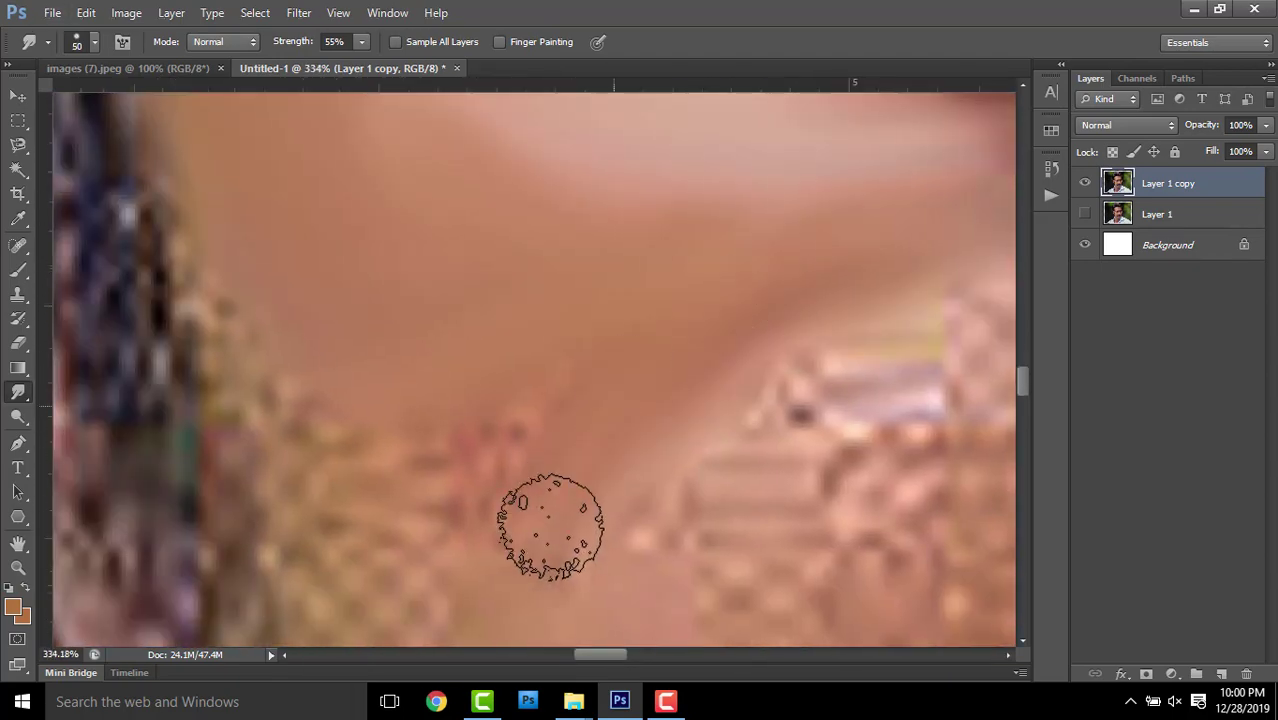
scroll(485, 180, "up", 3)
scroll(759, 343, "down", 3)
scroll(833, 400, "up", 2)
key("bracketleft")
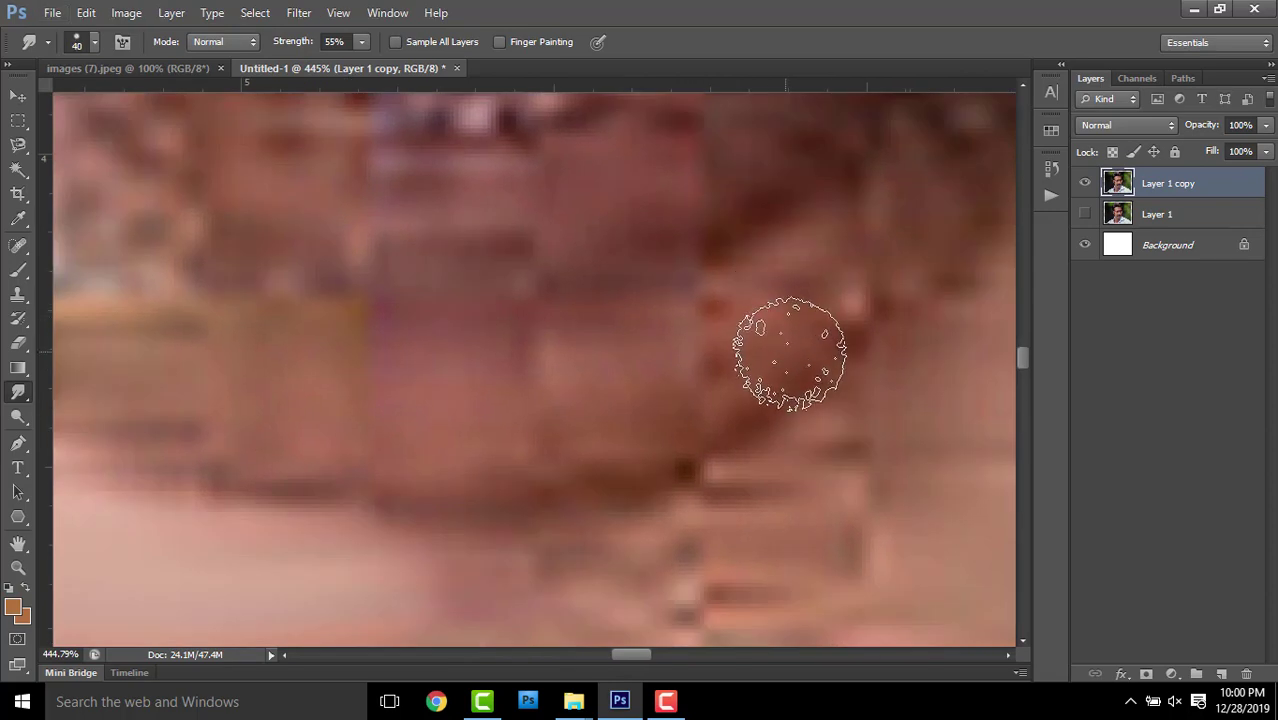
key("bracketleft")
scroll(636, 439, "left", 3)
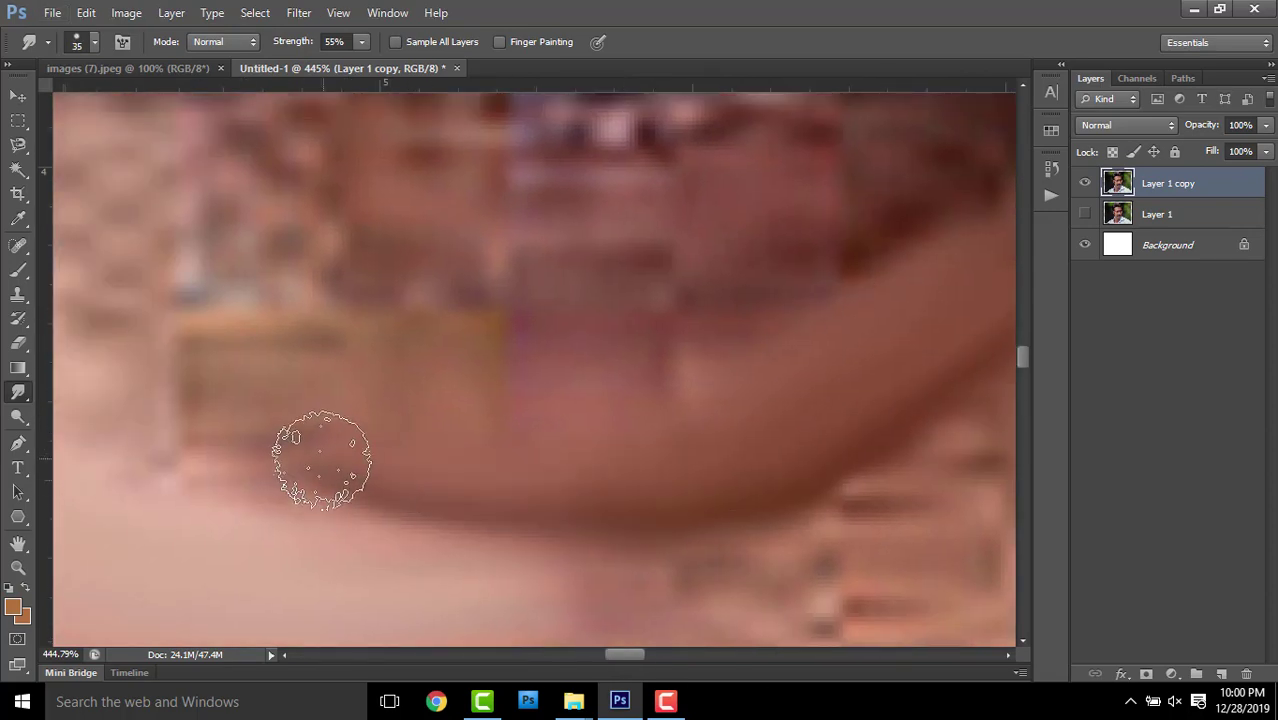
scroll(321, 460, "left", 3)
scroll(571, 423, "left", 3)
Smudge the cheek, lower eyelid and eye-crease skin into smooth painted strokes
left_click_drag(434, 274, 368, 384)
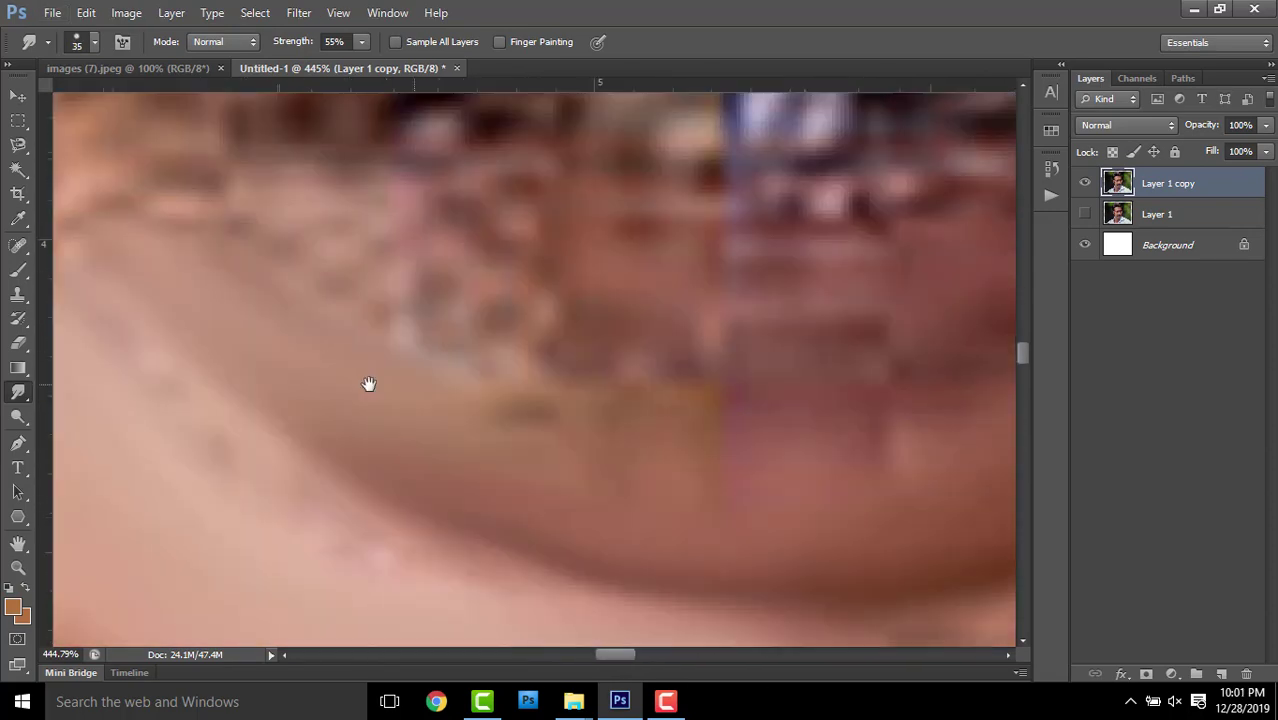
scroll(448, 414, "left", 2)
scroll(759, 408, "right", 2)
scroll(514, 453, "right", 3)
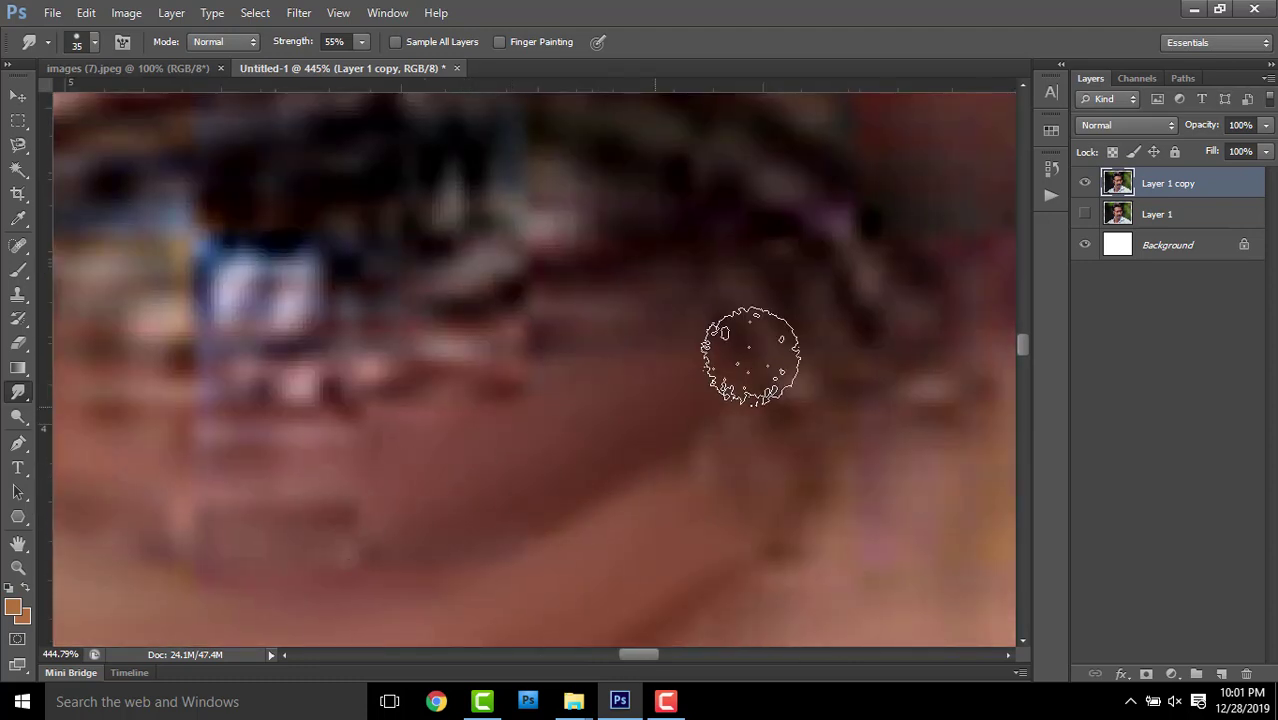
scroll(513, 456, "left", 3)
scroll(561, 470, "left", 1)
scroll(564, 433, "down", 1)
scroll(672, 483, "left", 3)
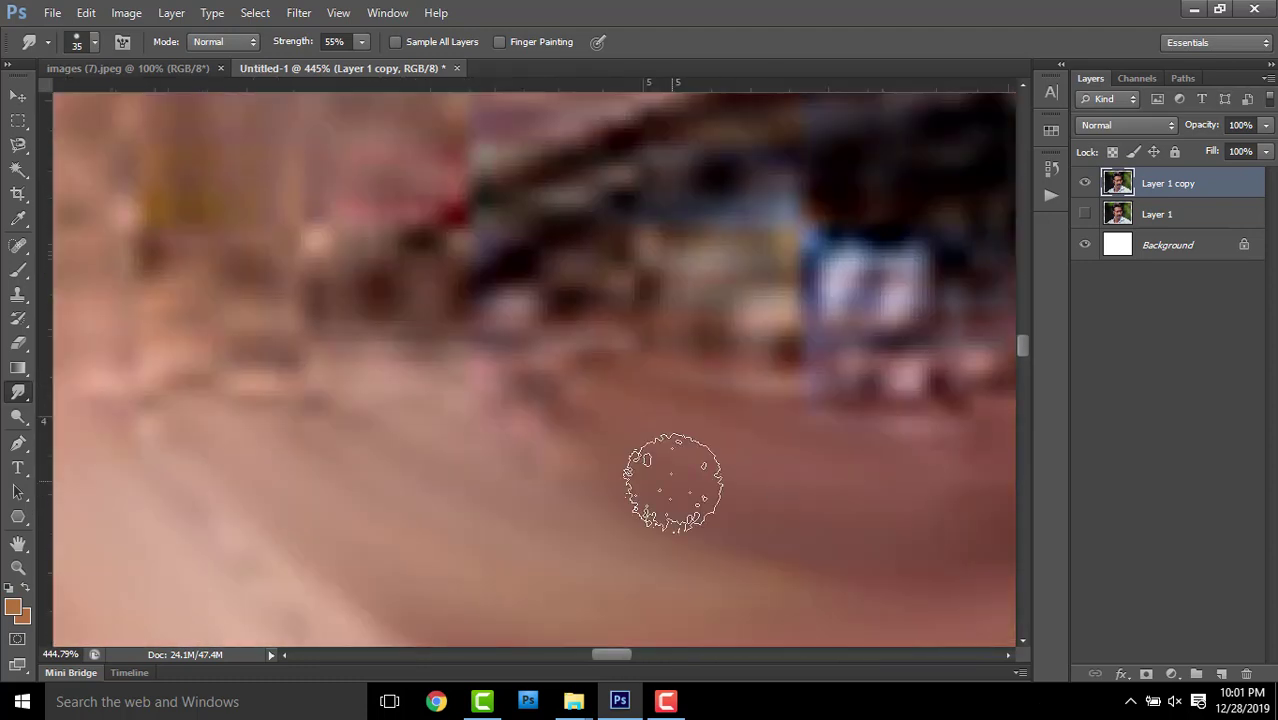
scroll(565, 470, "left", 3)
scroll(434, 295, "left", 1)
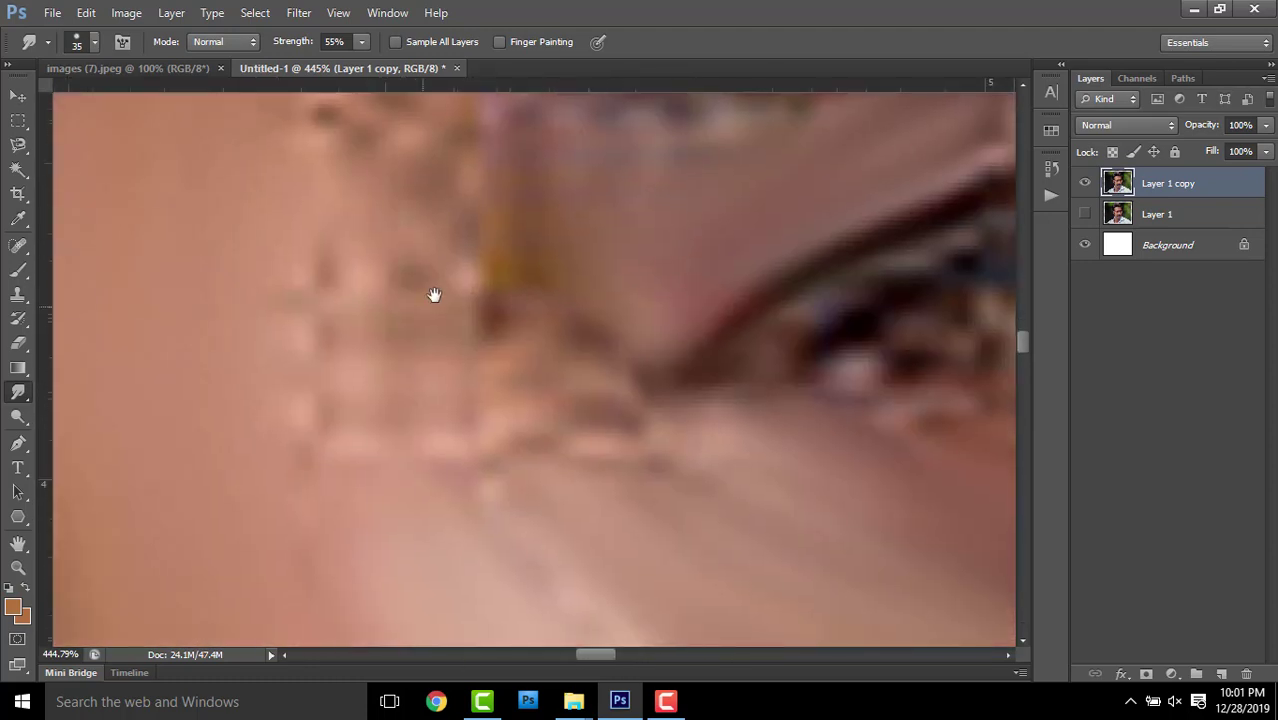
scroll(434, 295, "down", 1)
scroll(727, 385, "up", 3)
scroll(776, 414, "right", 2)
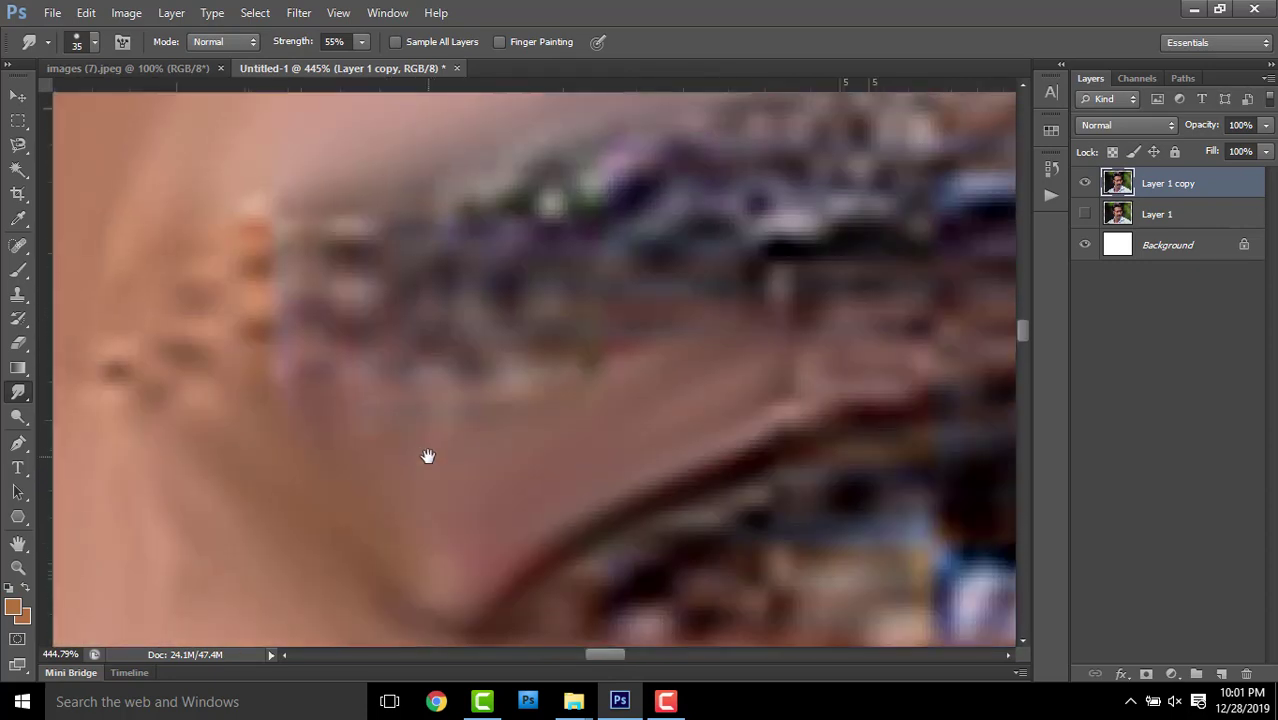
left_click_drag(428, 456, 243, 508)
scroll(540, 420, "up", 1)
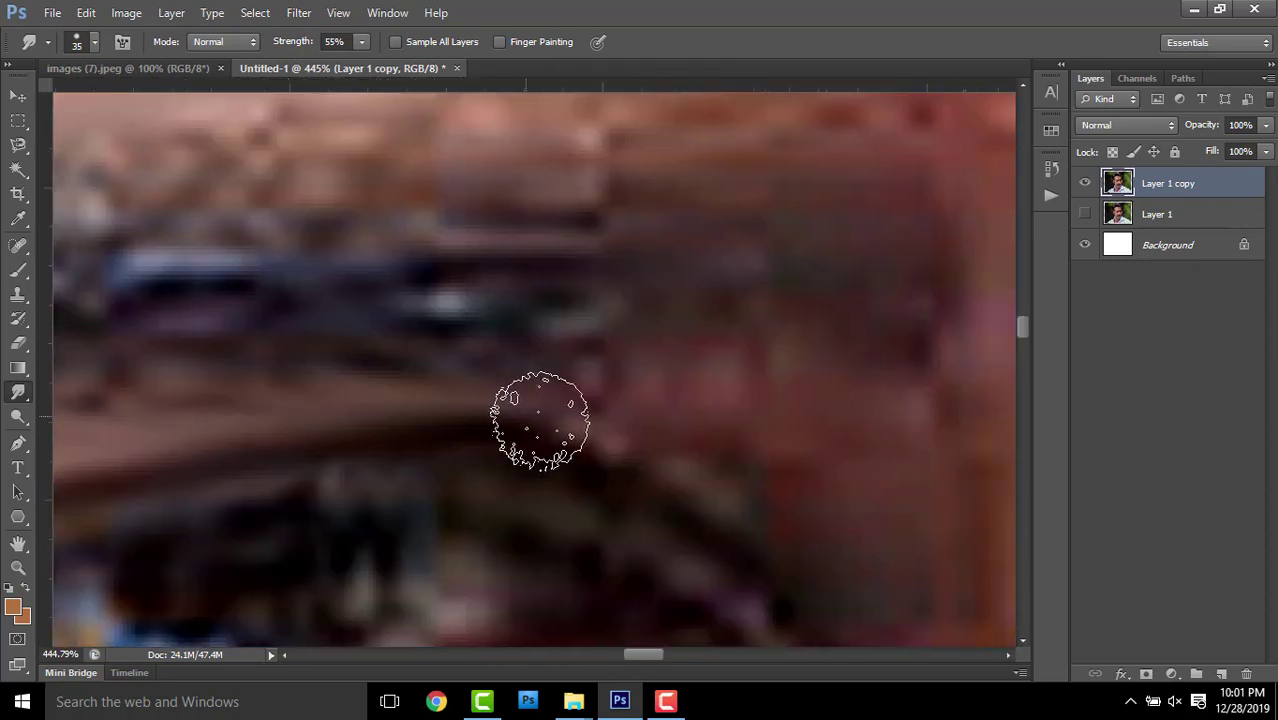
scroll(700, 490, "down", 3)
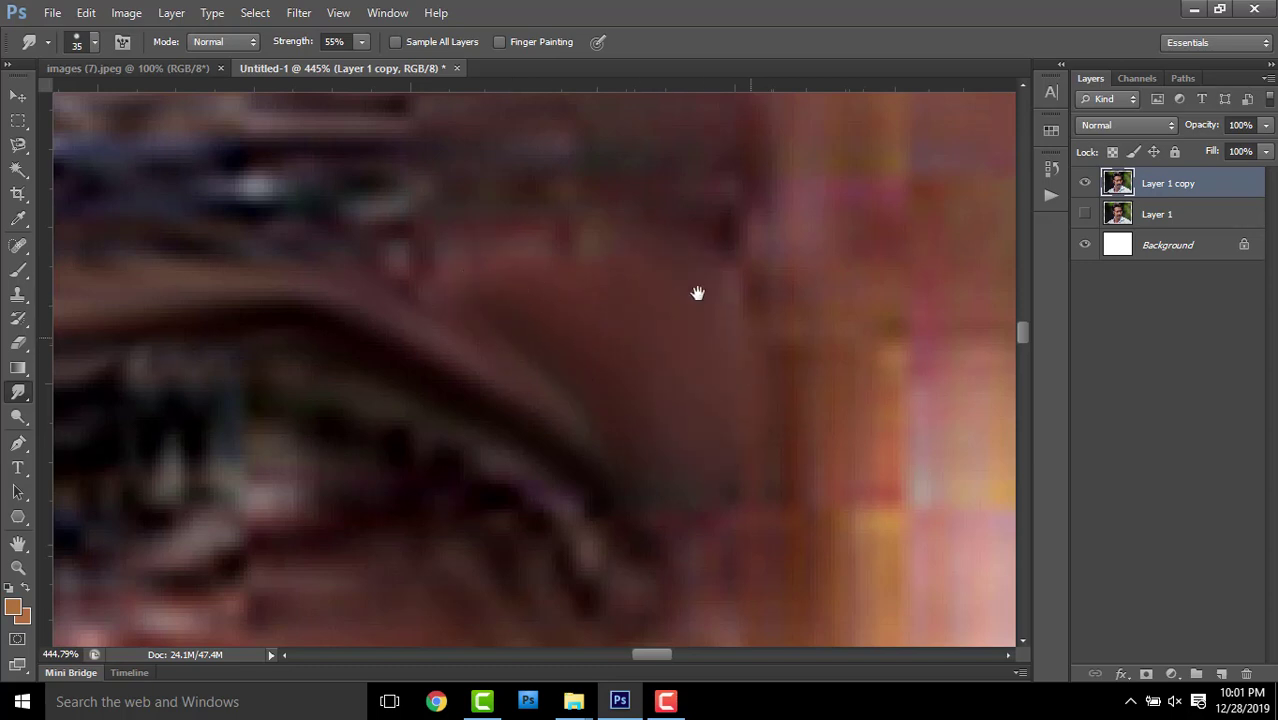
mouse_move(697, 293)
left_mouse_down()
mouse_move(596, 456)
mouse_move(658, 513)
left_mouse_up()
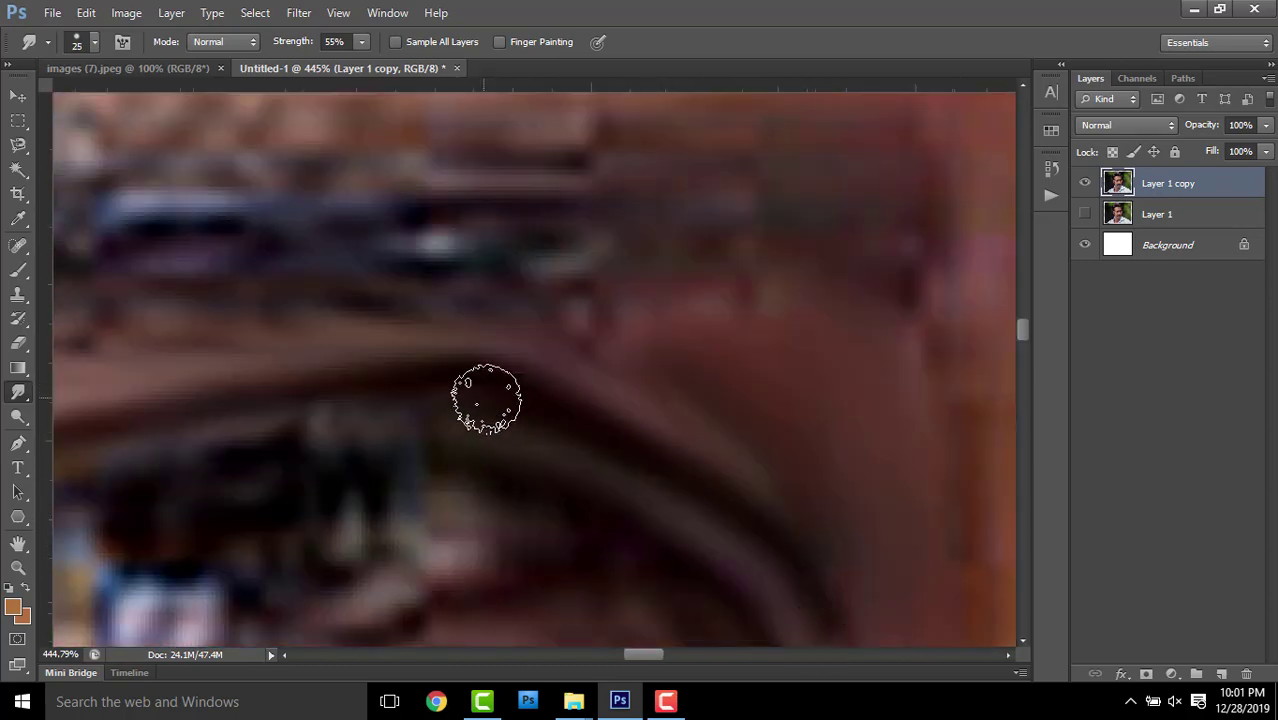
Blend the blocky under-eye skin with several short smudge strokes
mouse_move(485, 391)
left_mouse_down()
mouse_move(671, 466)
mouse_move(491, 494)
left_mouse_up()
mouse_move(576, 455)
left_mouse_down()
mouse_move(491, 491)
mouse_move(773, 380)
left_mouse_up()
left_click_drag(893, 428, 793, 445)
left_click_drag(590, 489, 690, 434)
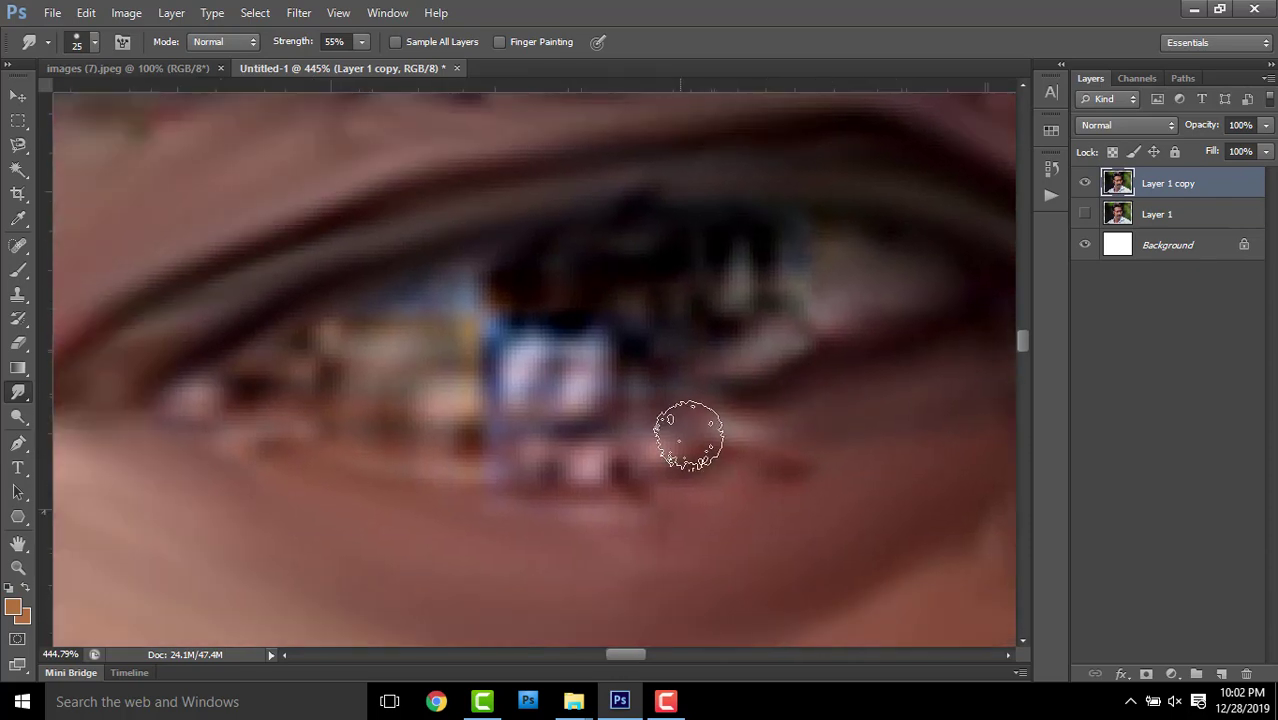
left_click_drag(530, 440, 633, 428)
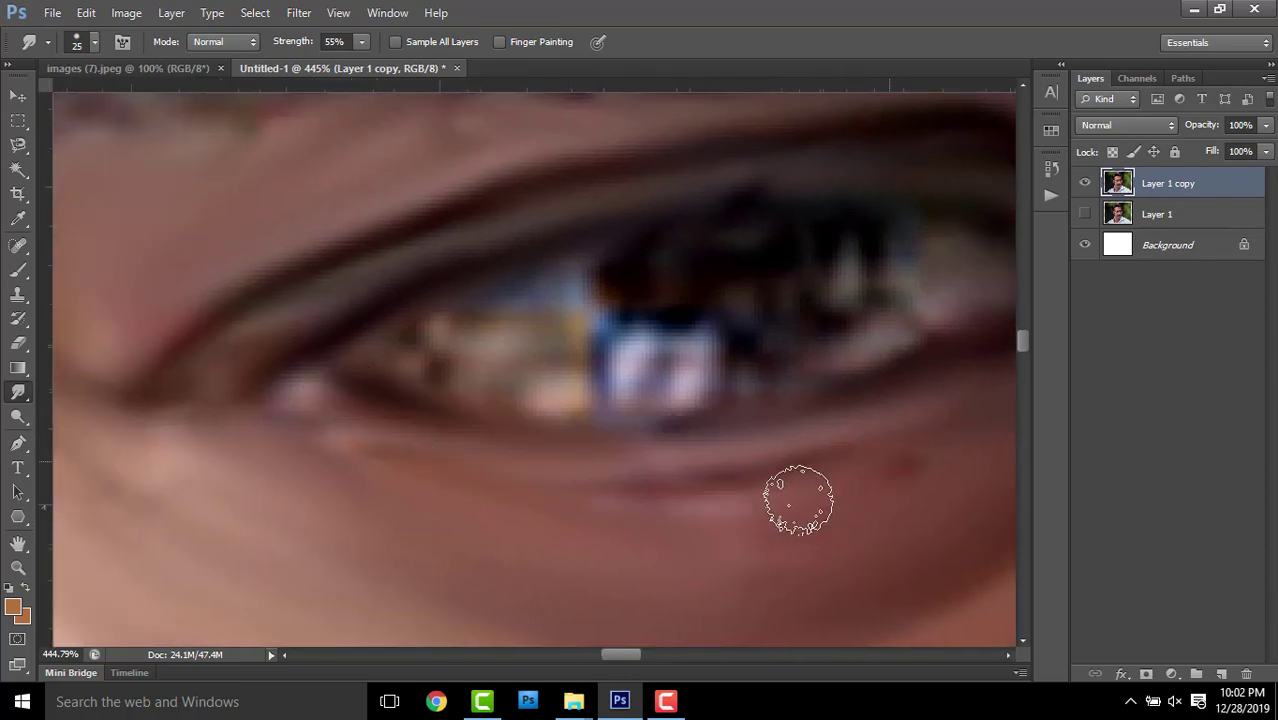
left_click_drag(798, 500, 814, 461)
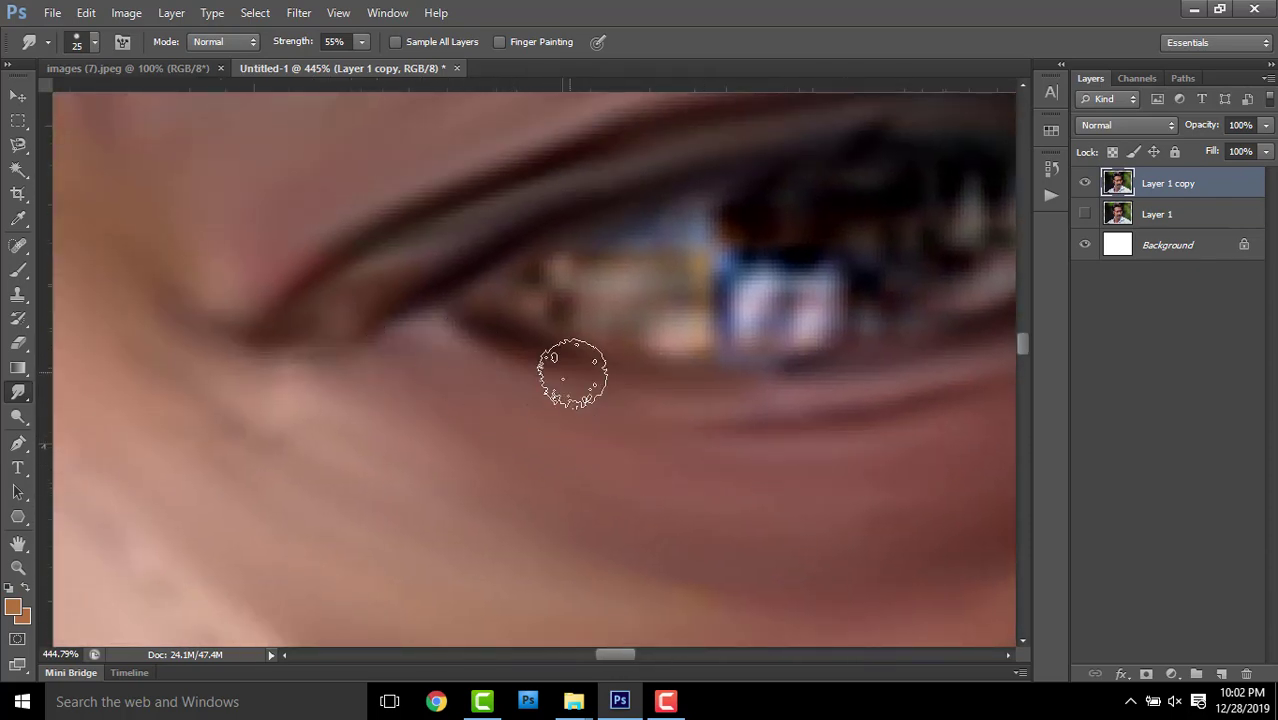
left_click_drag(870, 400, 680, 520)
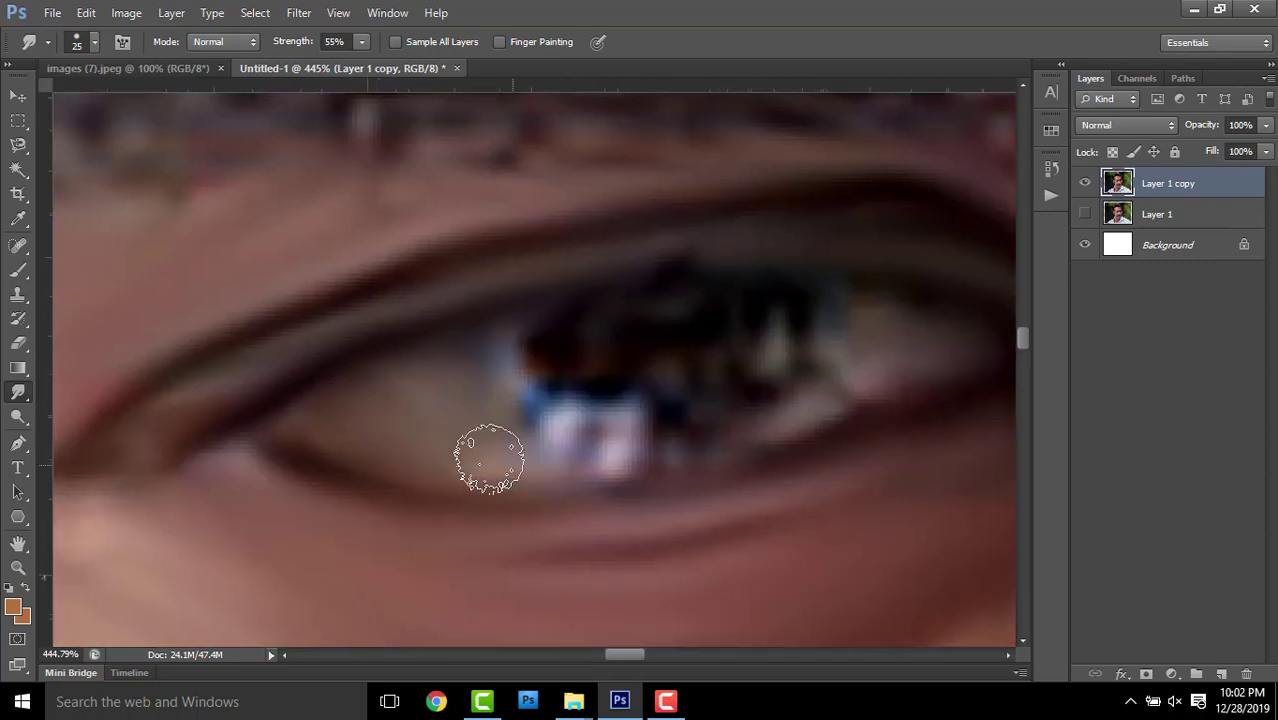
Smooth the rough eyebrow texture with long smudge strokes
scroll(488, 458, "down", 2)
mouse_move(265, 398)
left_mouse_down()
mouse_move(685, 272)
mouse_move(519, 419)
mouse_move(802, 334)
mouse_move(705, 268)
left_mouse_up()
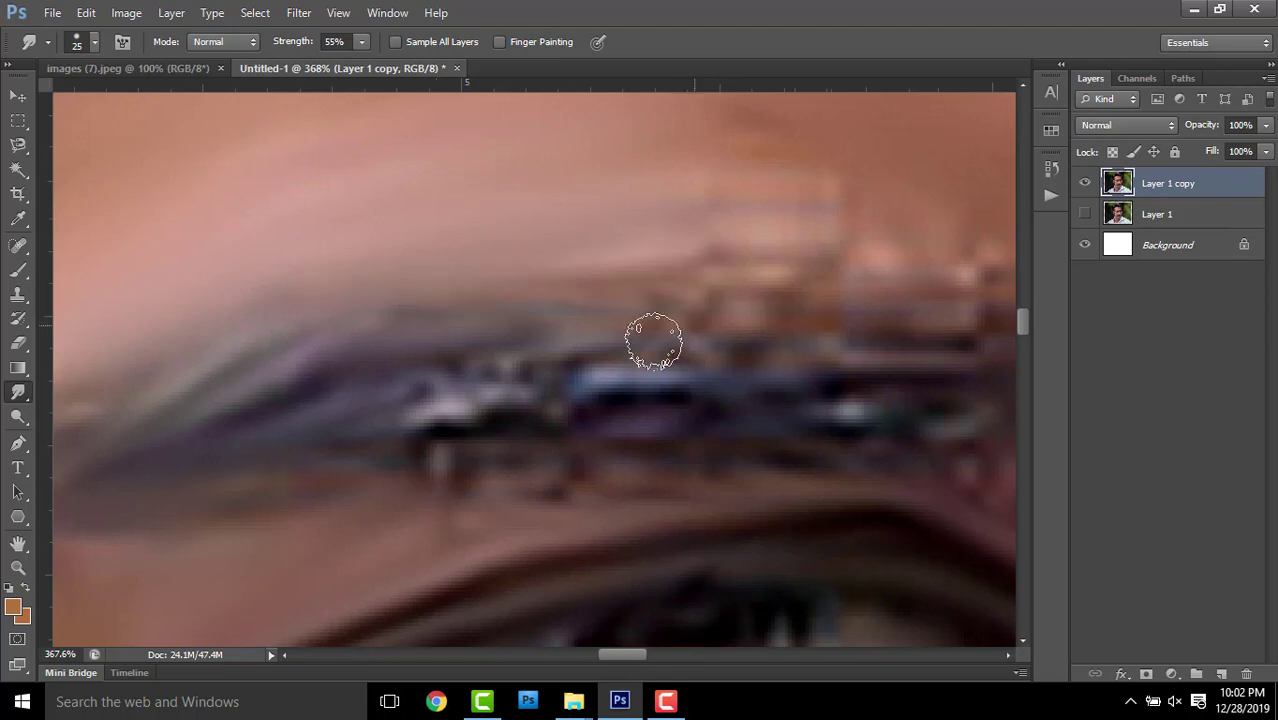
mouse_move(654, 341)
left_mouse_down()
mouse_move(459, 434)
mouse_move(688, 362)
mouse_move(437, 257)
mouse_move(569, 362)
left_mouse_up()
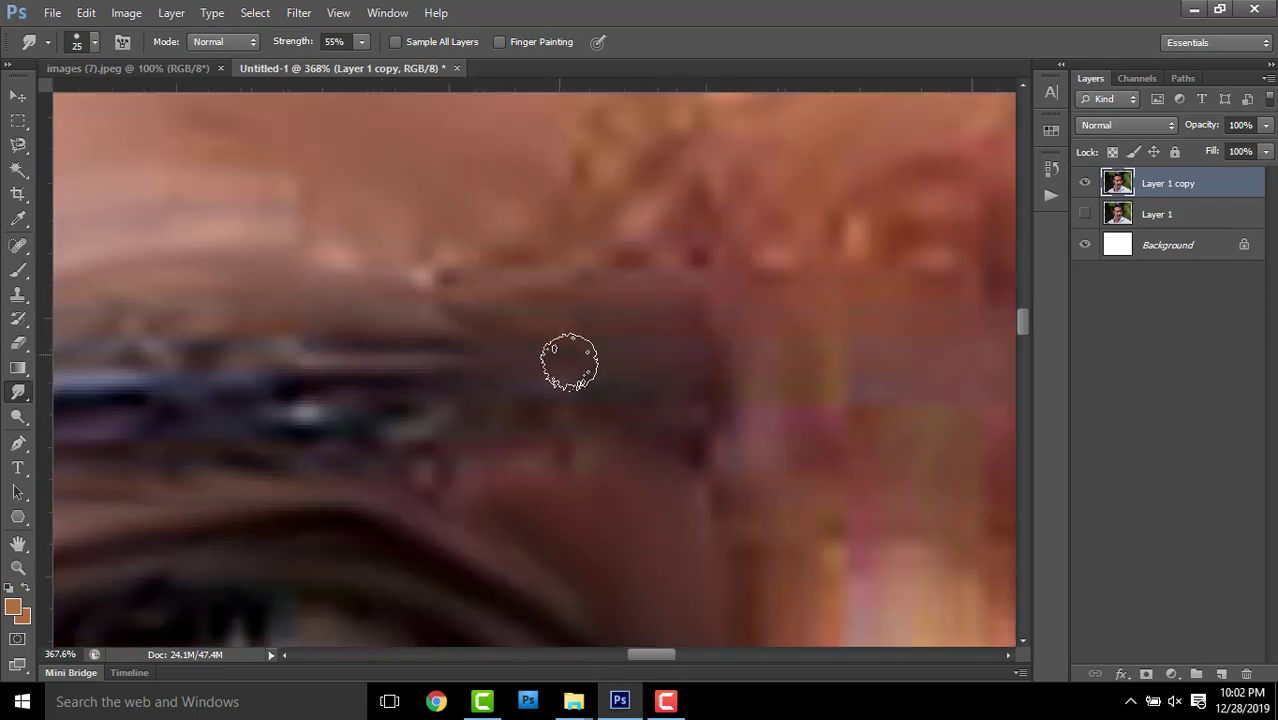
scroll(448, 360, "left", 3)
scroll(530, 422, "down", 1)
scroll(560, 450, "down", 2)
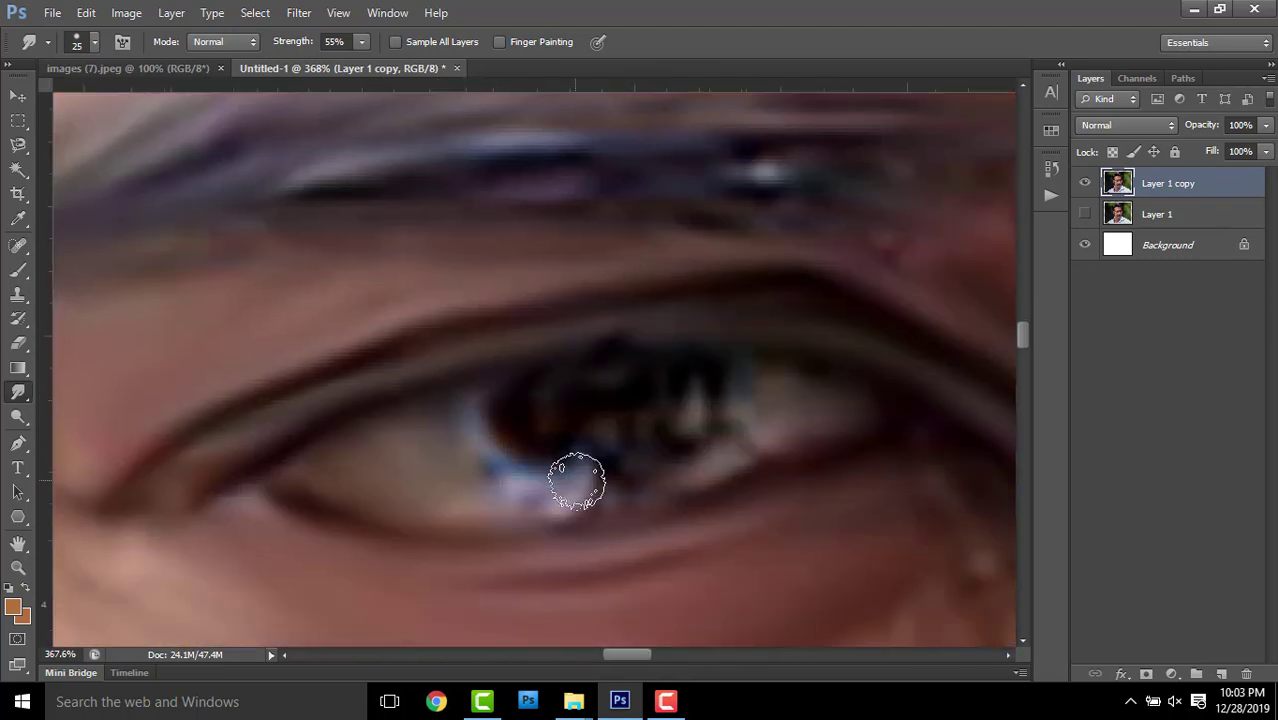
scroll(837, 485, "right", 4)
scroll(430, 467, "down", 1)
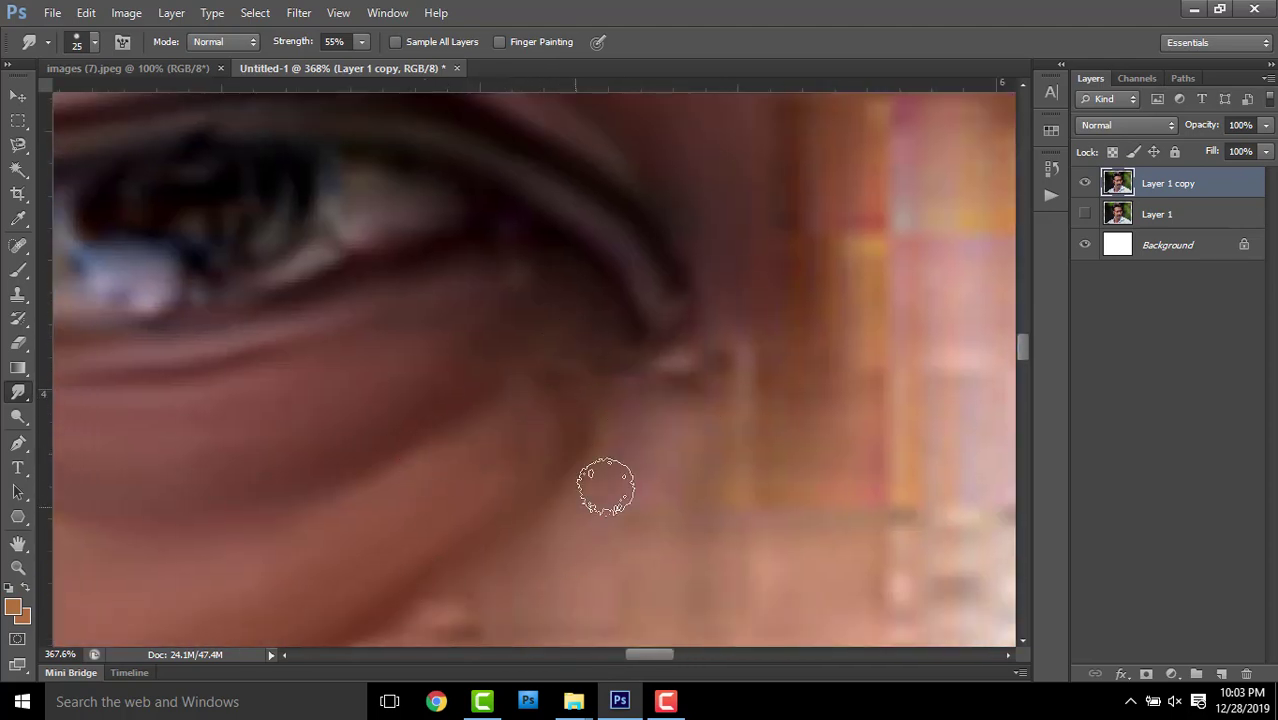
scroll(605, 487, "down", 2)
scroll(544, 448, "left", 1)
scroll(611, 418, "down", 2)
Smear the blocky JPEG patch below the eye into smooth skin
scroll(597, 336, "down", 1)
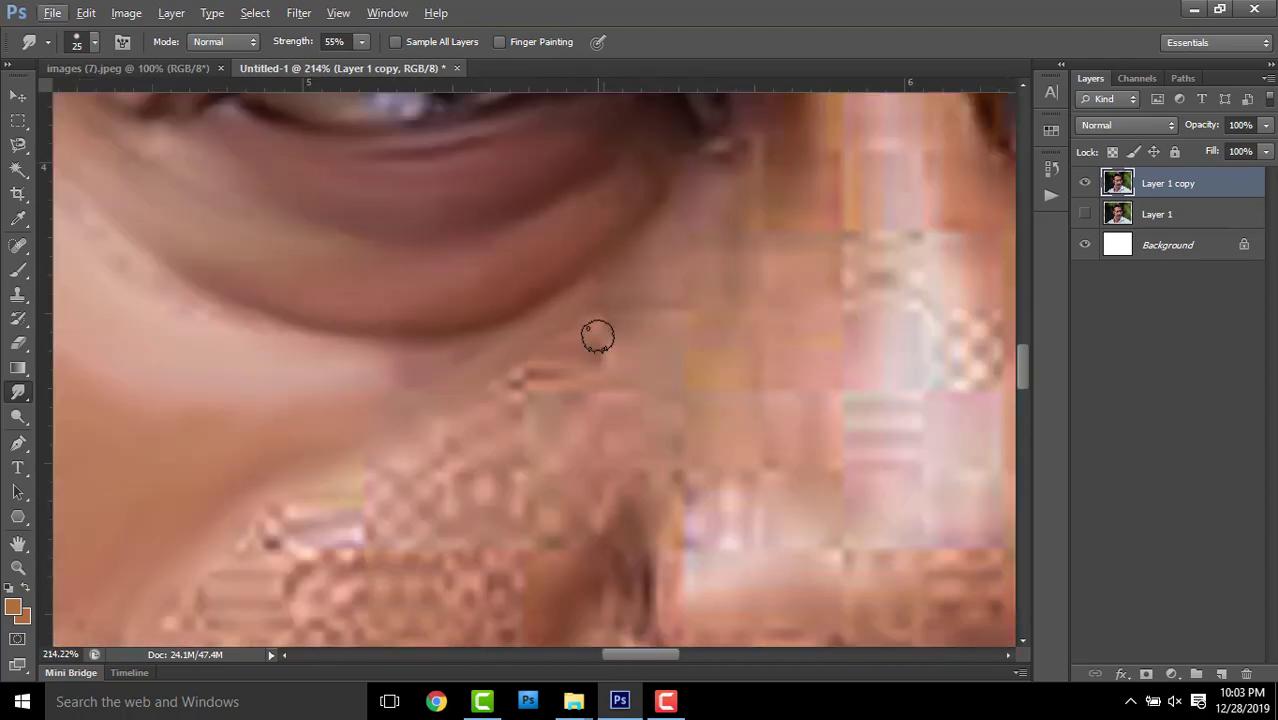
left_click_drag(385, 391, 679, 254)
scroll(500, 300, "down", 2)
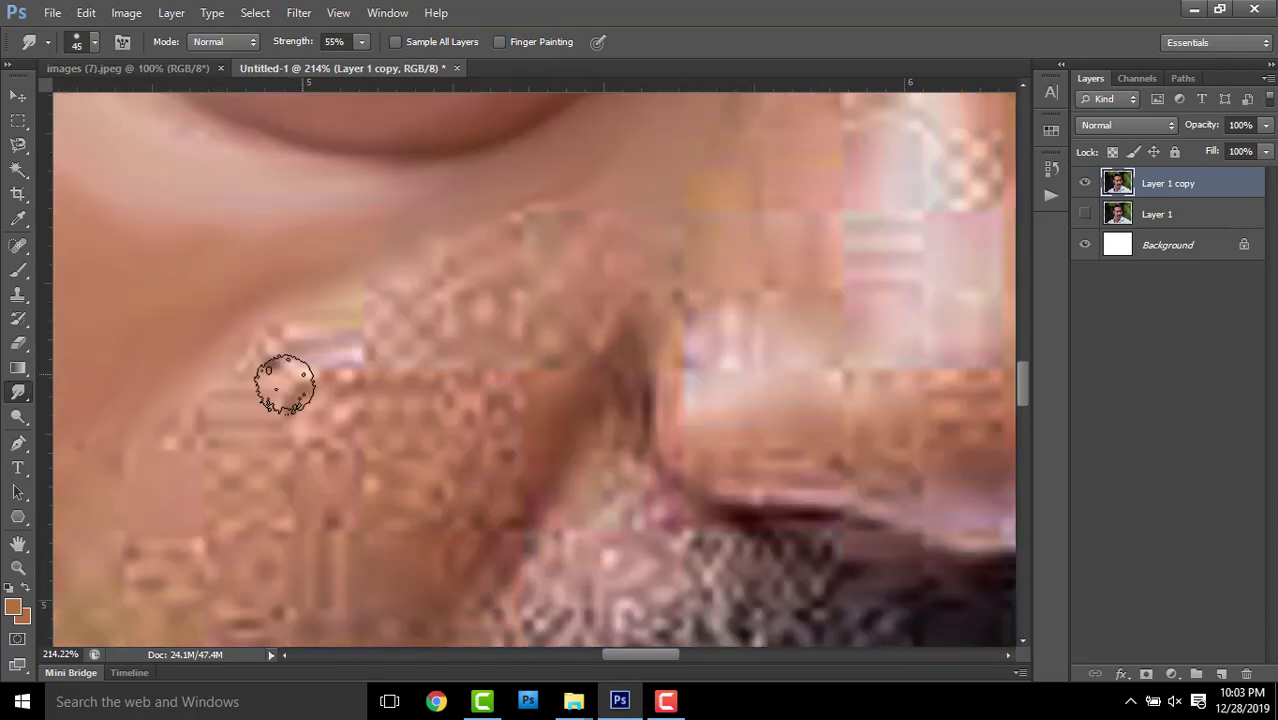
scroll(430, 365, "up", 1)
scroll(600, 335, "left", 3)
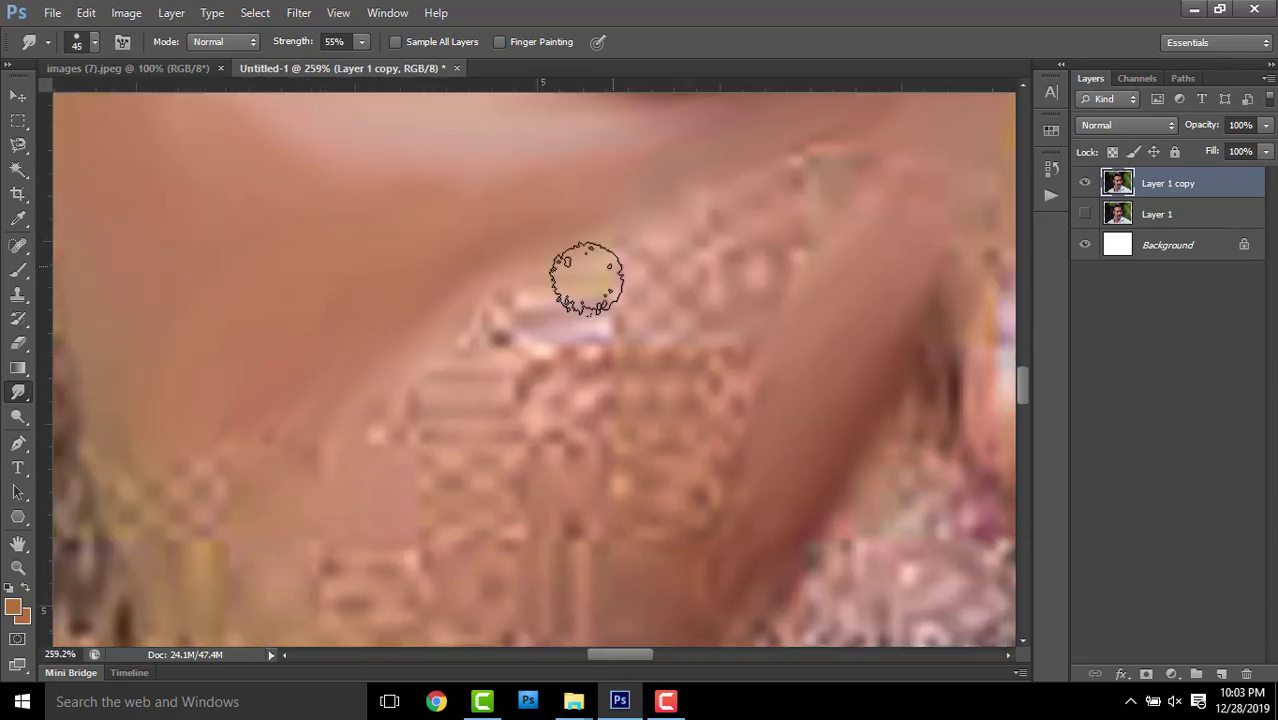
scroll(790, 270, "down", 1)
scroll(790, 270, "left", 1)
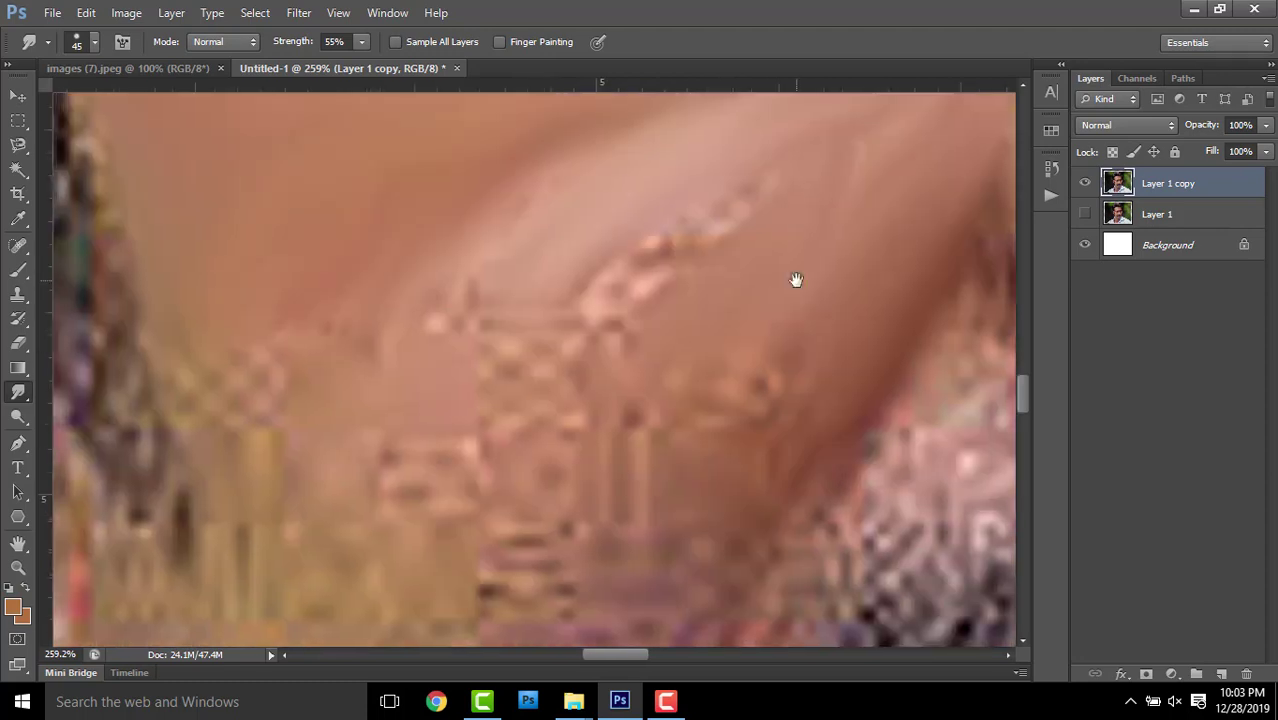
Enlarge the Smudge brush to 60 and blend the speckled highlights along the skin edge
key("bracketright")
key("bracketright")
mouse_move(782, 231)
left_mouse_down()
mouse_move(747, 157)
mouse_move(508, 300)
mouse_move(621, 227)
left_mouse_up()
scroll(678, 370, "down", 1)
scroll(644, 356, "down", 2)
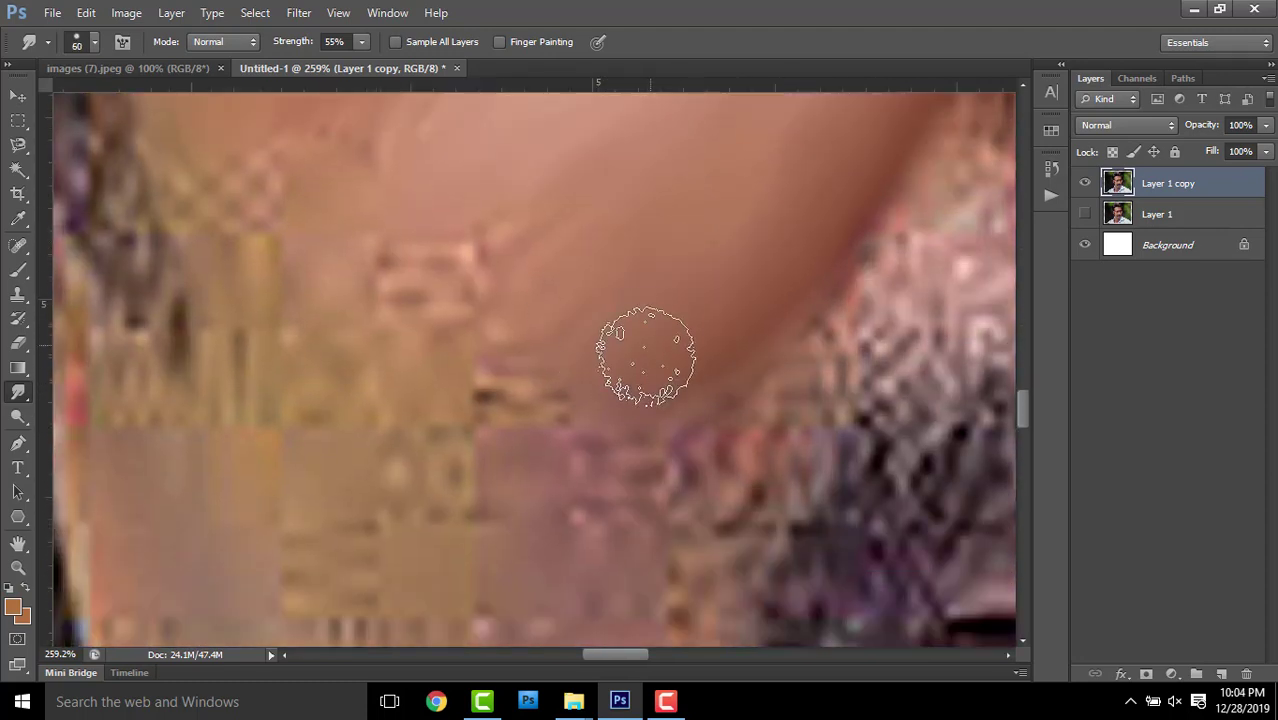
scroll(280, 271, "up", 2)
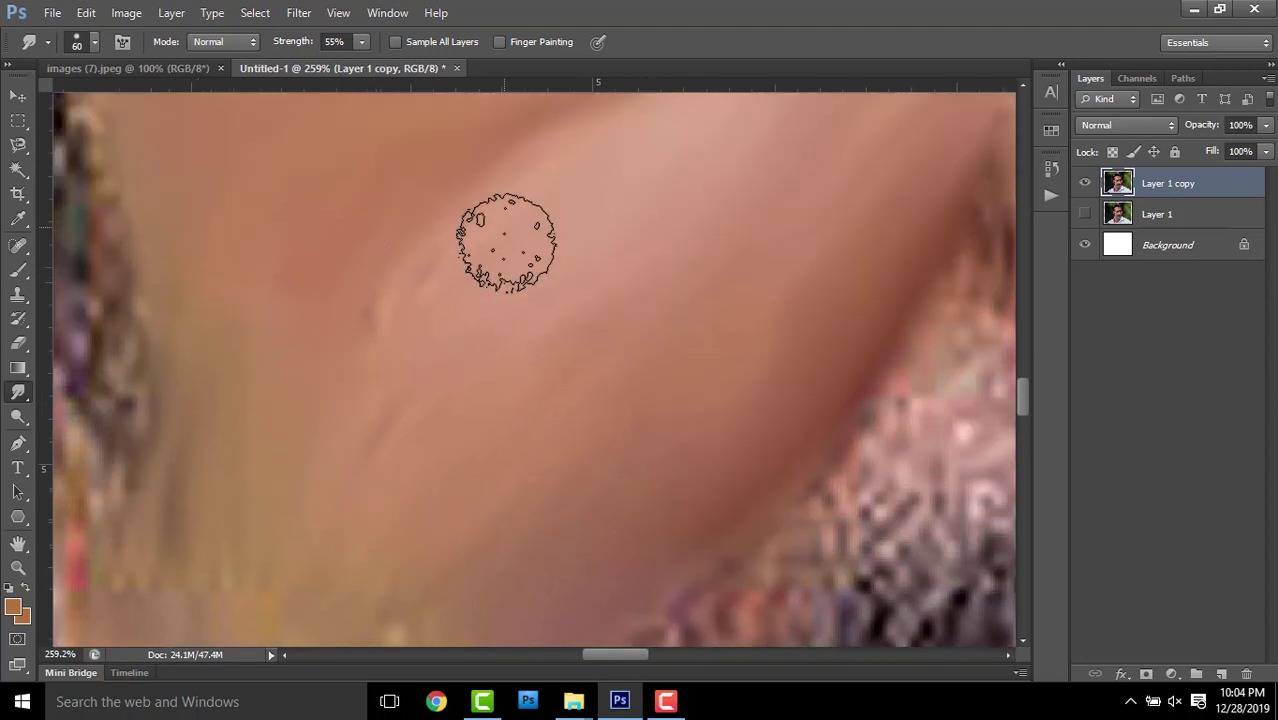
scroll(400, 328, "down", 2)
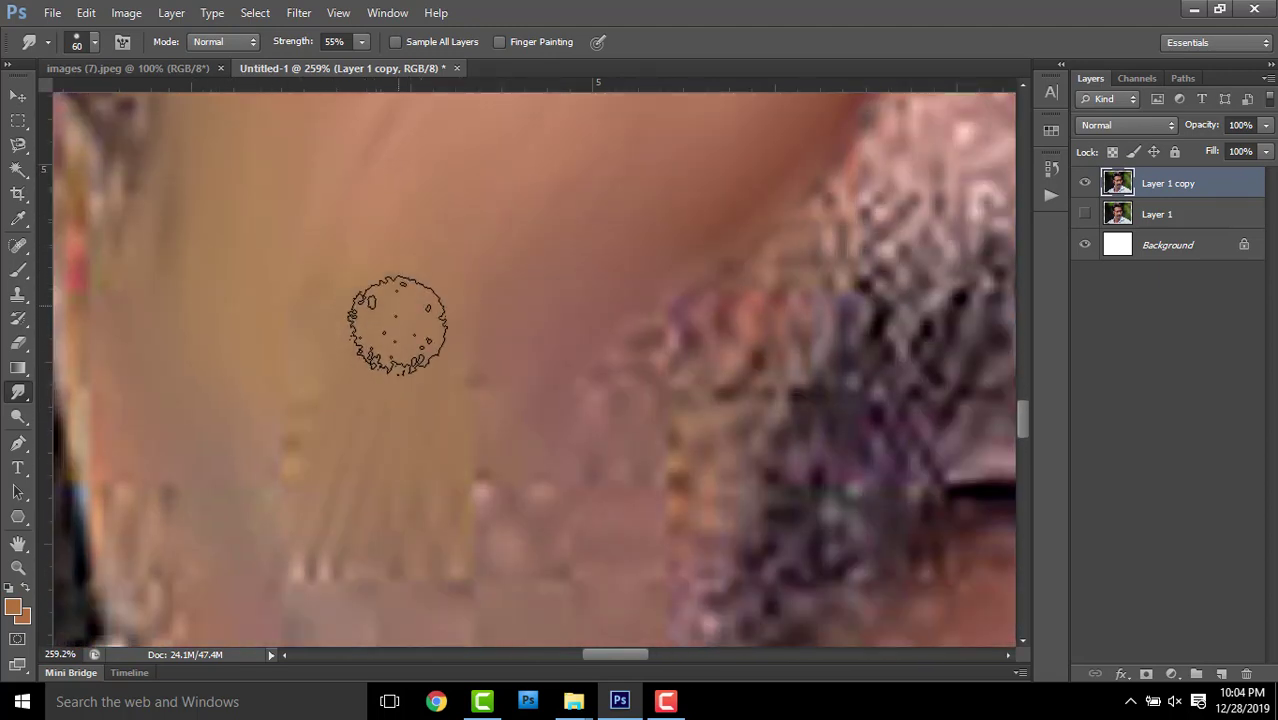
scroll(570, 460, "down", 1)
Enlarge the Smudge brush to 70 for broad strokes on the cheek beside the nose
key("bracketright")
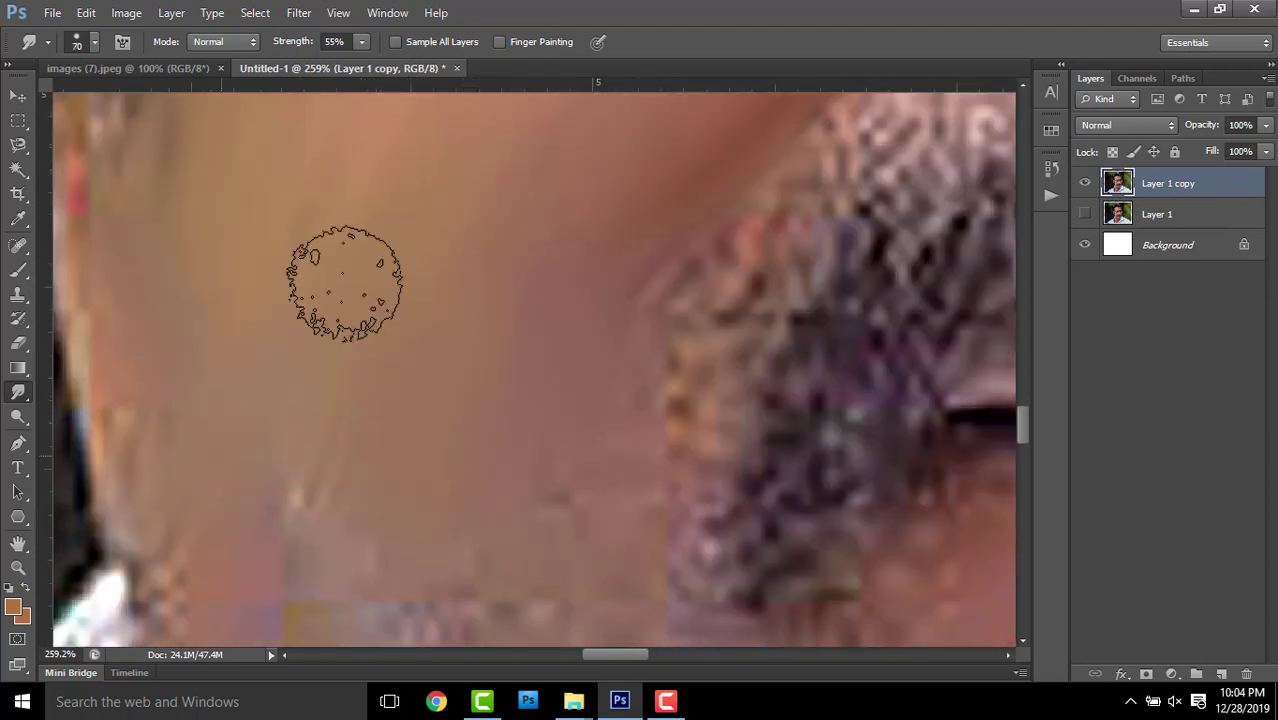
scroll(380, 330, "down", 1)
scroll(420, 370, "down", 1)
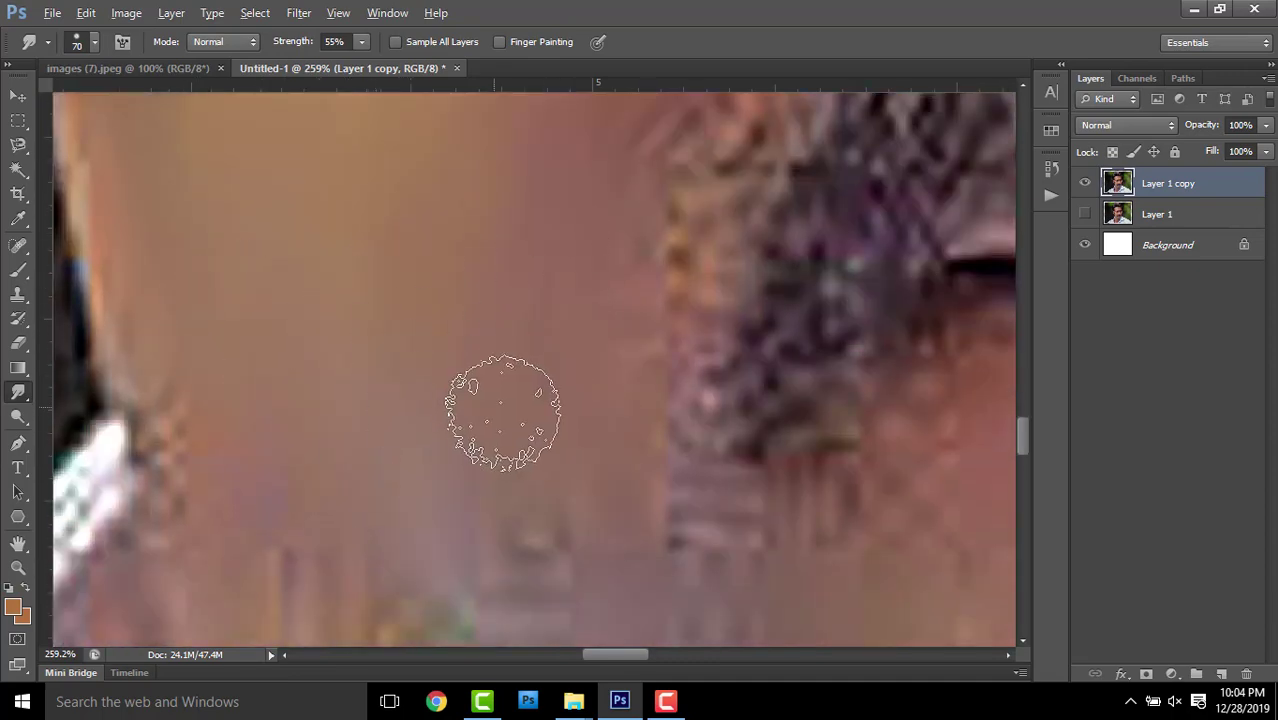
scroll(491, 414, "down", 3, "alt")
scroll(428, 302, "up", 1, "alt")
scroll(725, 205, "up", 2)
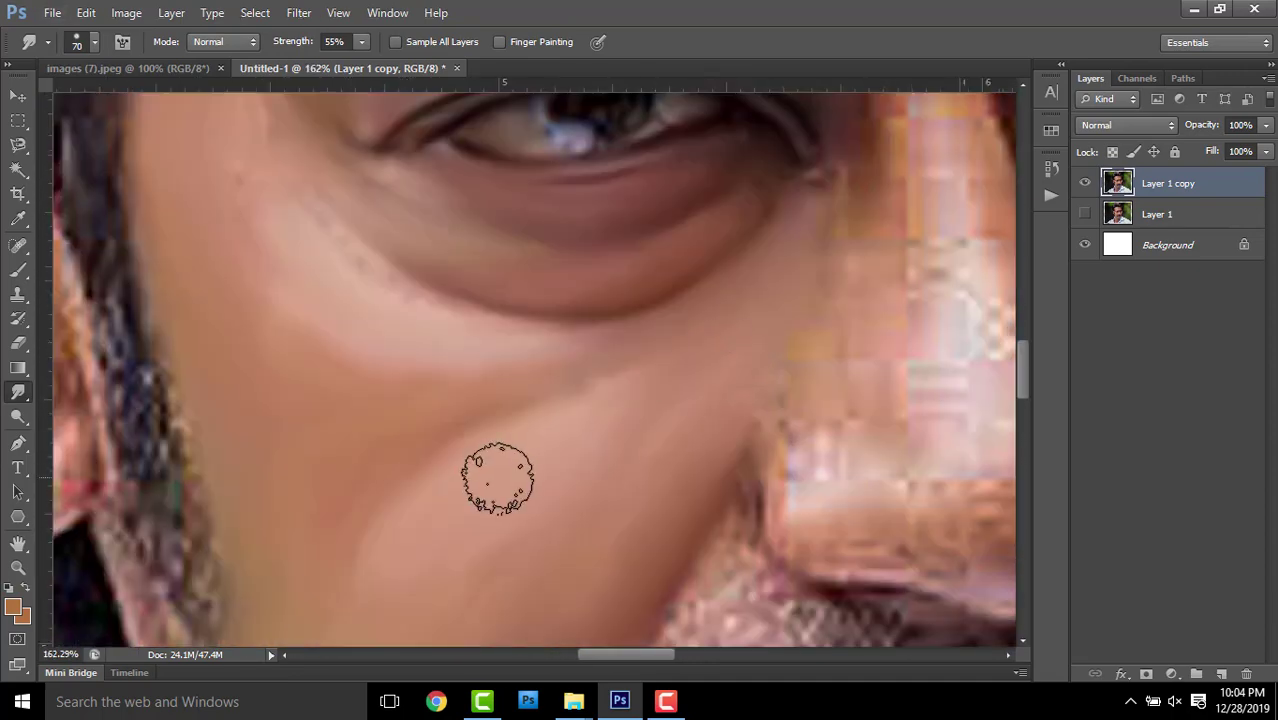
Shrink the Smudge brush slightly and blend the blocky skin along the upper nose edge
scroll(520, 490, "up", 2)
scroll(542, 502, "left", 2)
key("bracketleft")
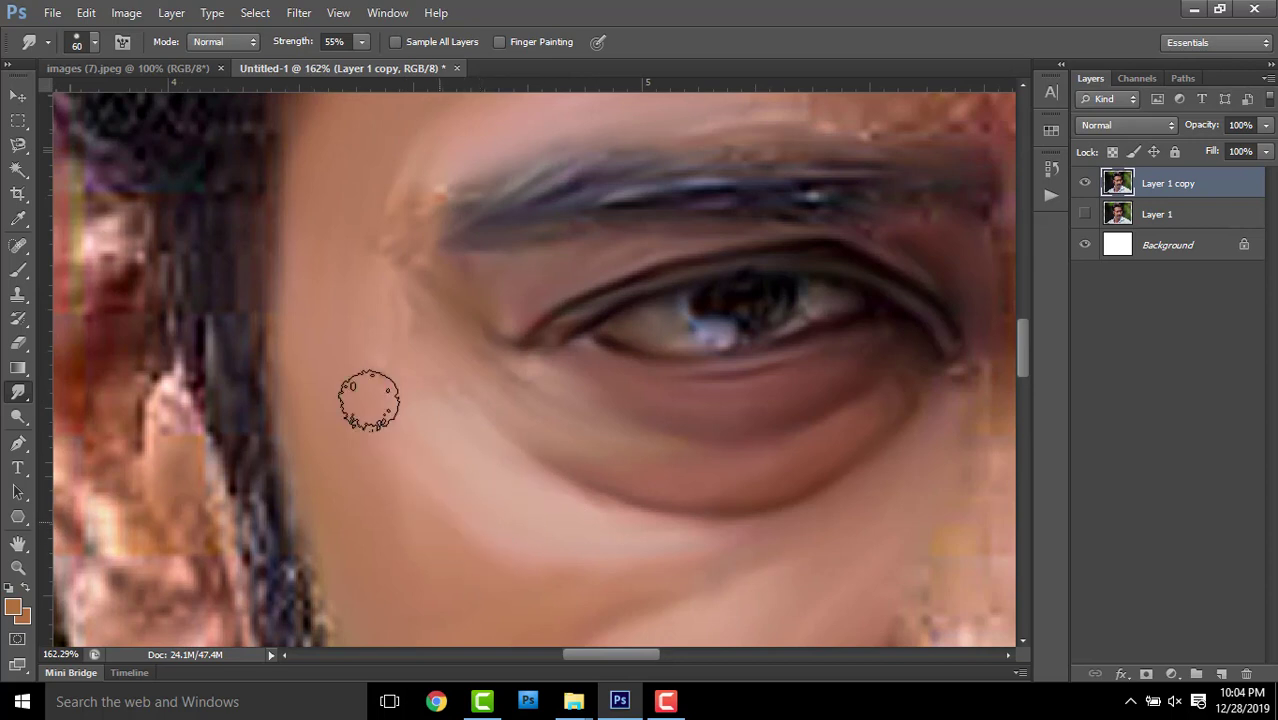
scroll(380, 375, "up", 1)
scroll(908, 443, "right", 3)
scroll(571, 396, "up", 1)
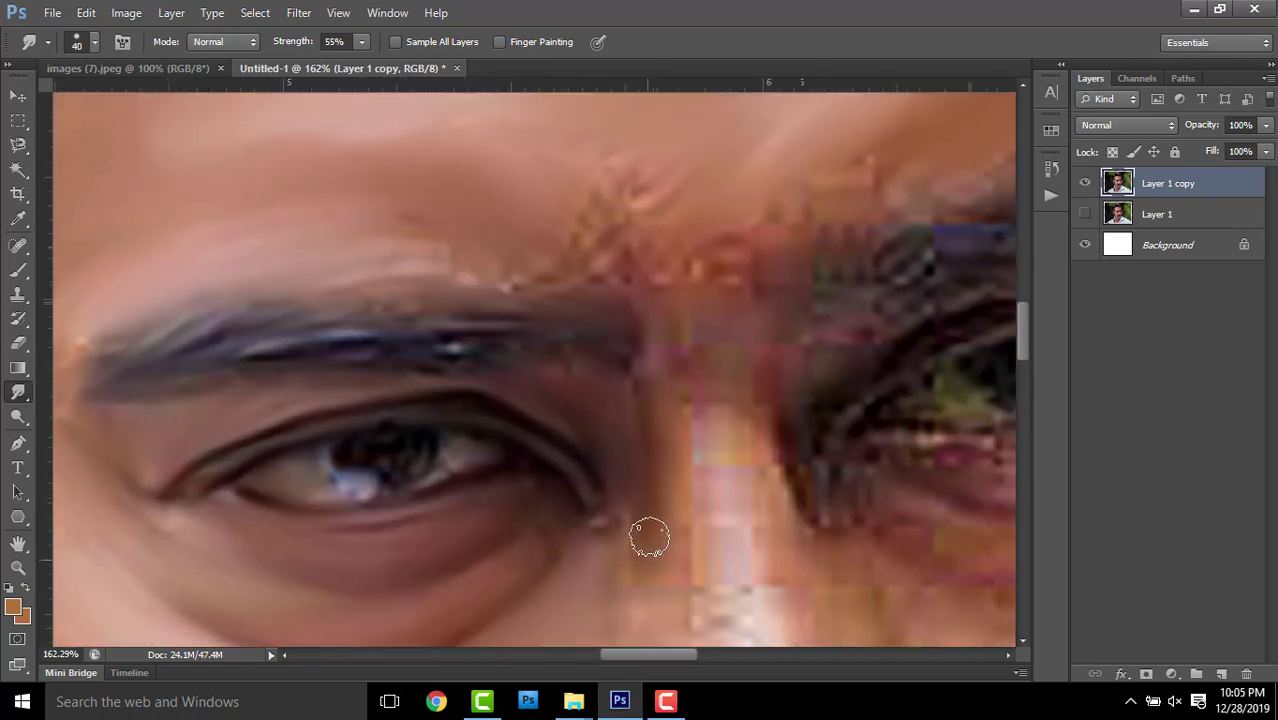
Smudge down the side of the nose to the crease beside the nostril
scroll(701, 500, "down", 1)
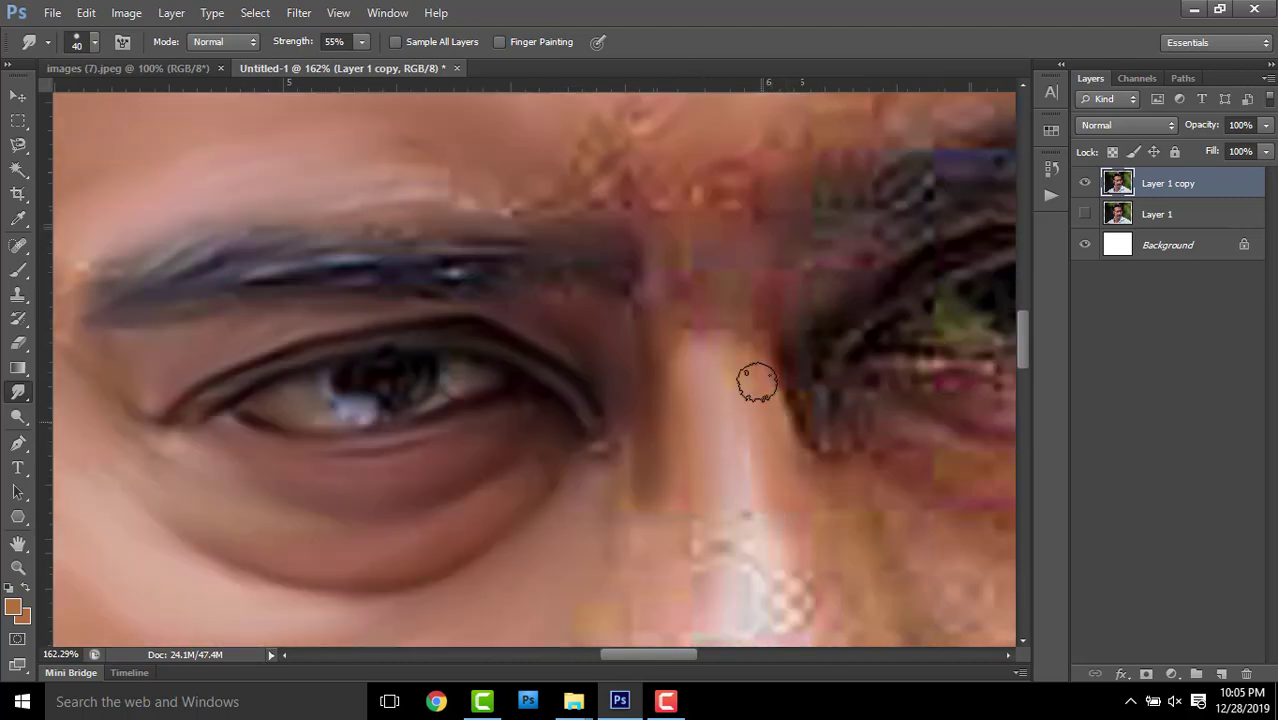
scroll(704, 461, "down", 2)
scroll(447, 353, "up", 3)
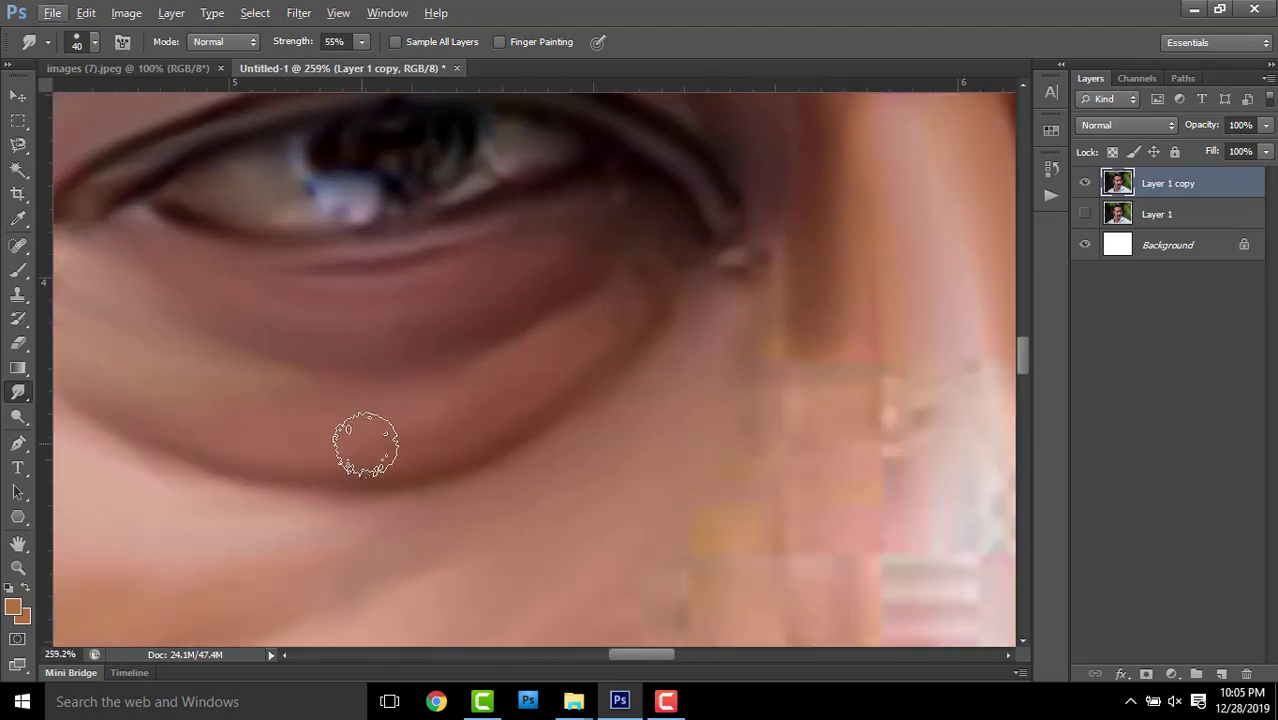
scroll(521, 398, "down", 2)
scroll(662, 462, "up", 2)
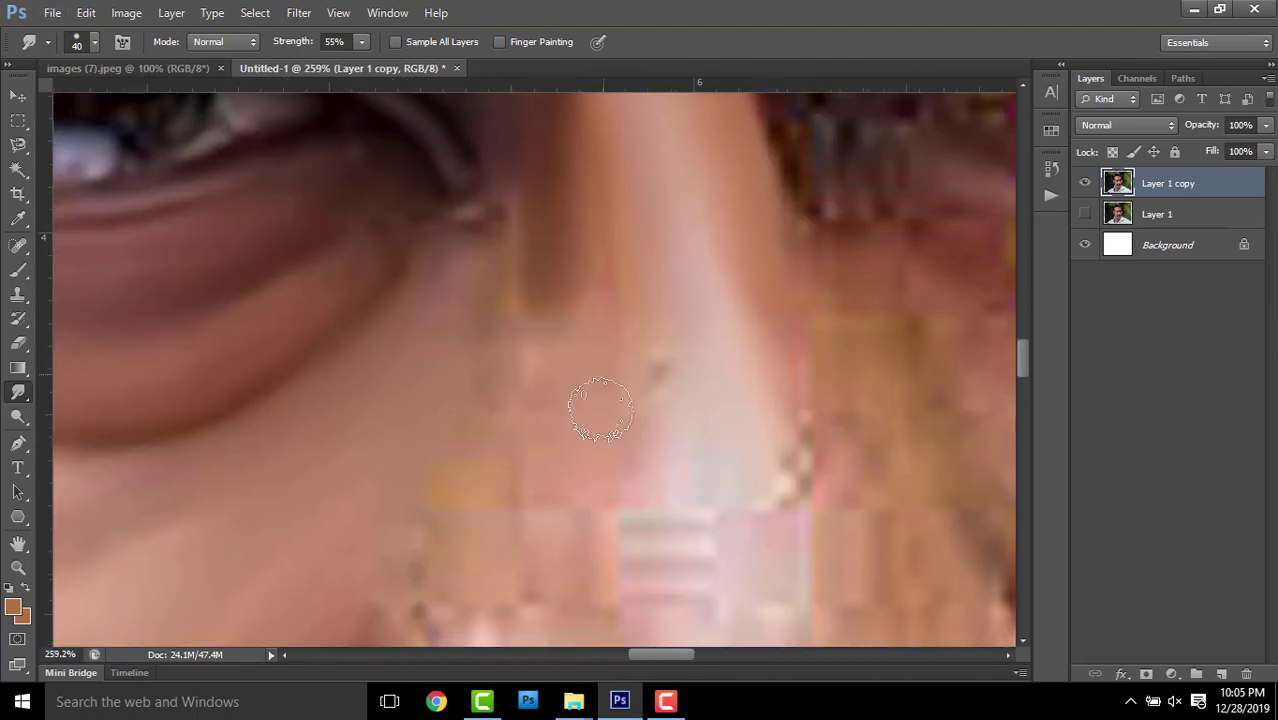
scroll(564, 366, "down", 3)
scroll(655, 356, "down", 2)
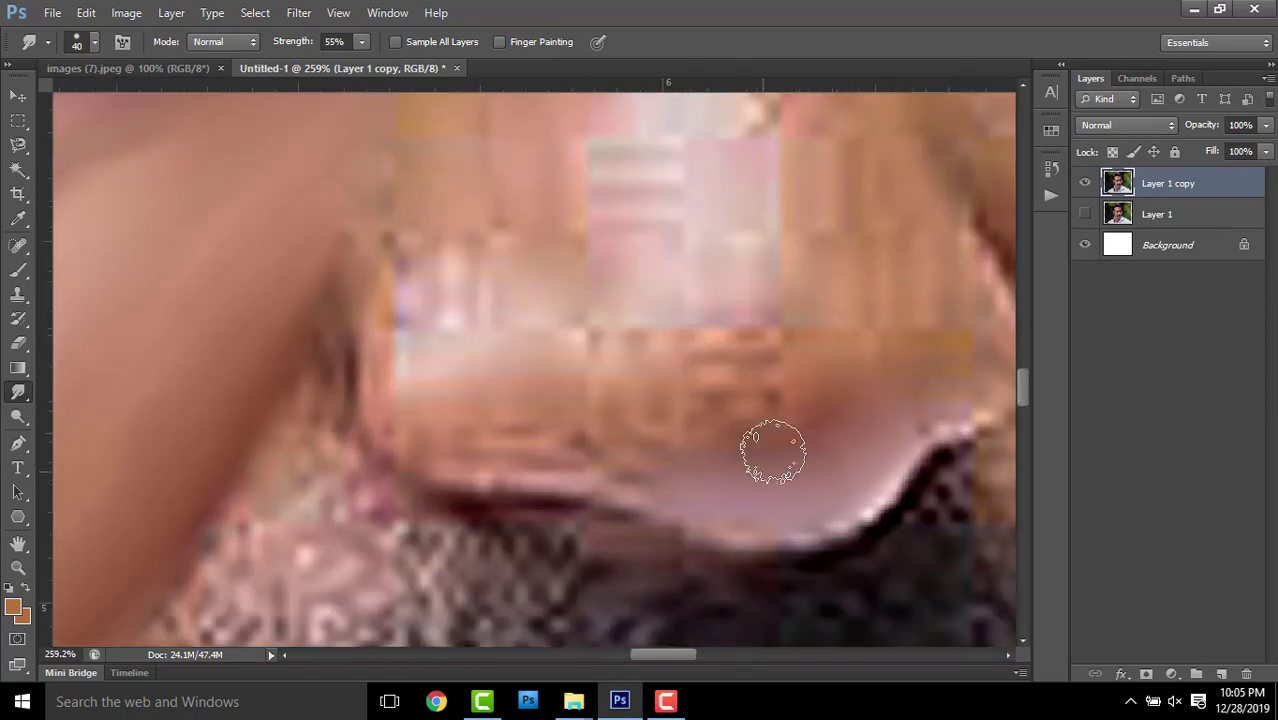
scroll(704, 423, "up", 2)
scroll(513, 371, "down", 3)
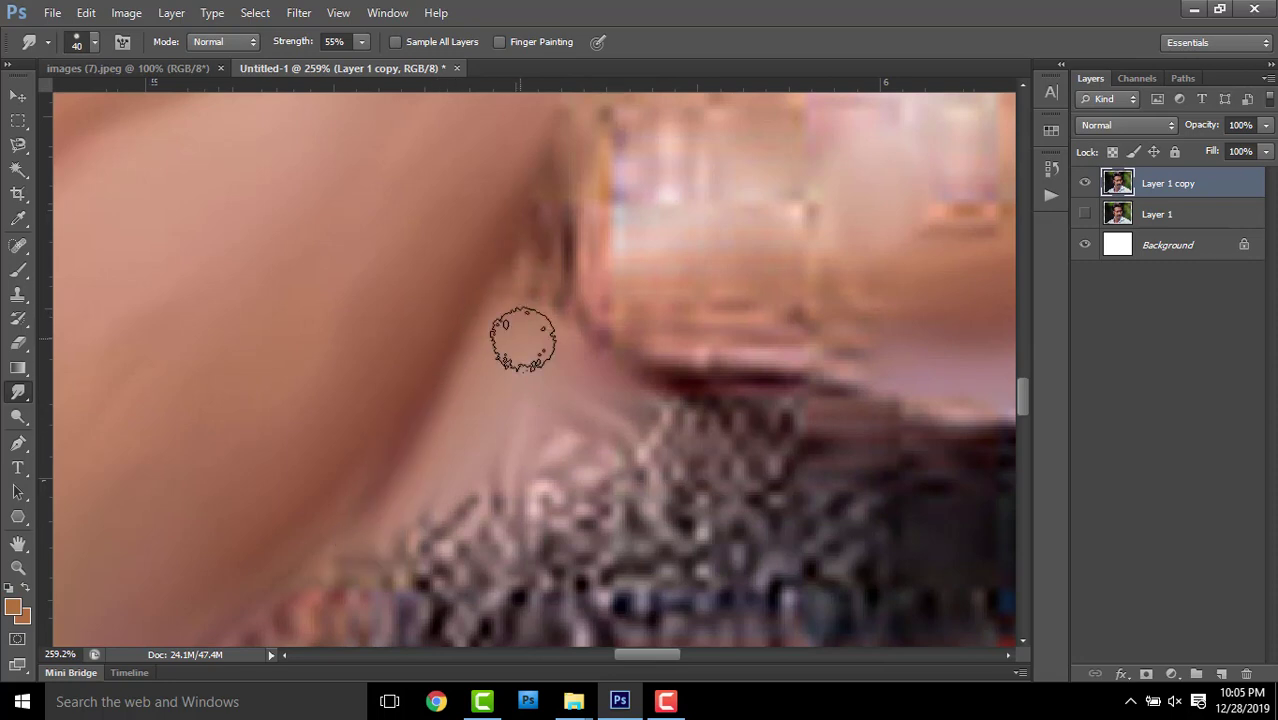
Smear the blocky skin along the nose edge with 55% strength smudge strokes
left_click_drag(513, 337, 597, 368)
scroll(580, 280, "up", 1)
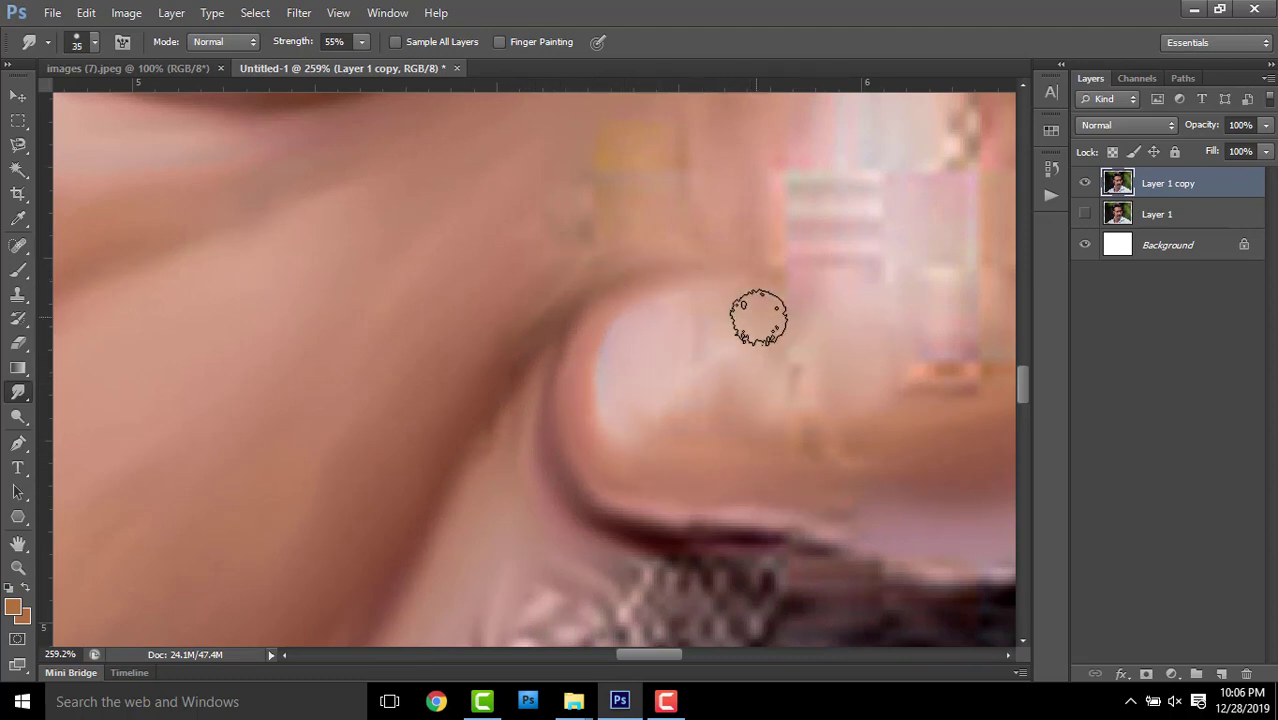
scroll(758, 317, "up", 2)
scroll(625, 233, "up", 2)
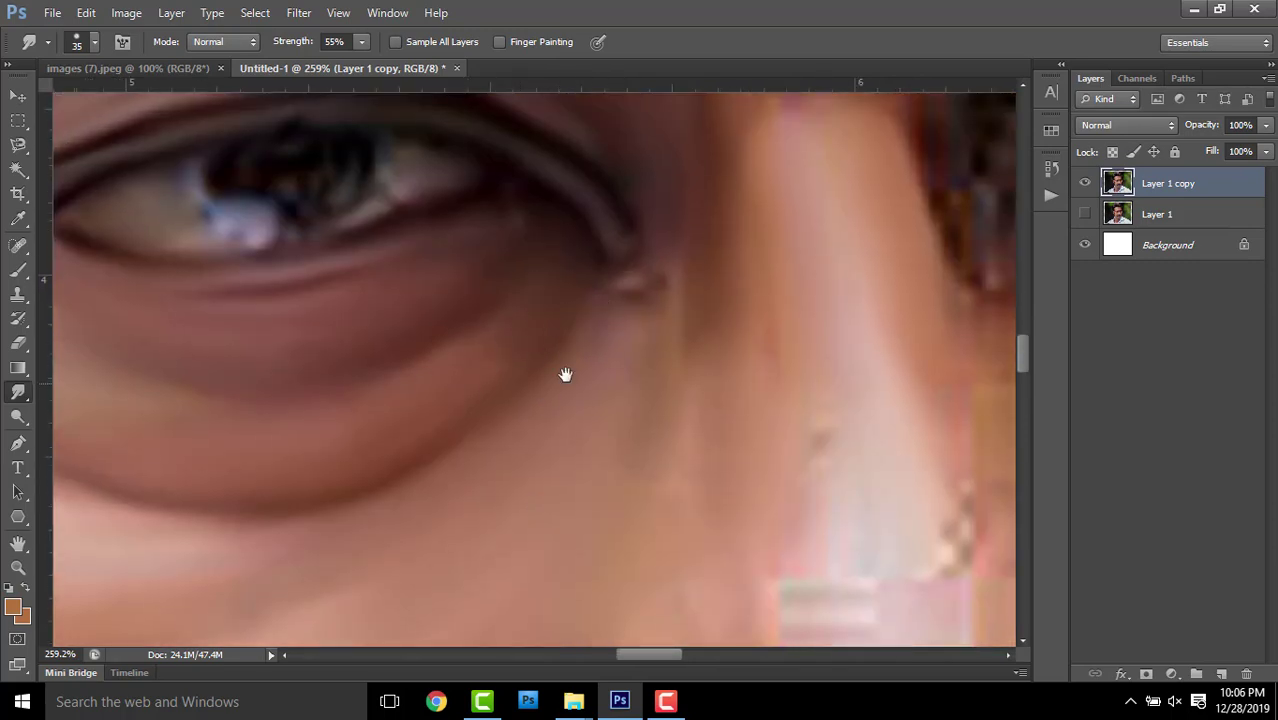
scroll(328, 348, "right", 4)
scroll(381, 465, "down", 2)
scroll(496, 268, "down", 2)
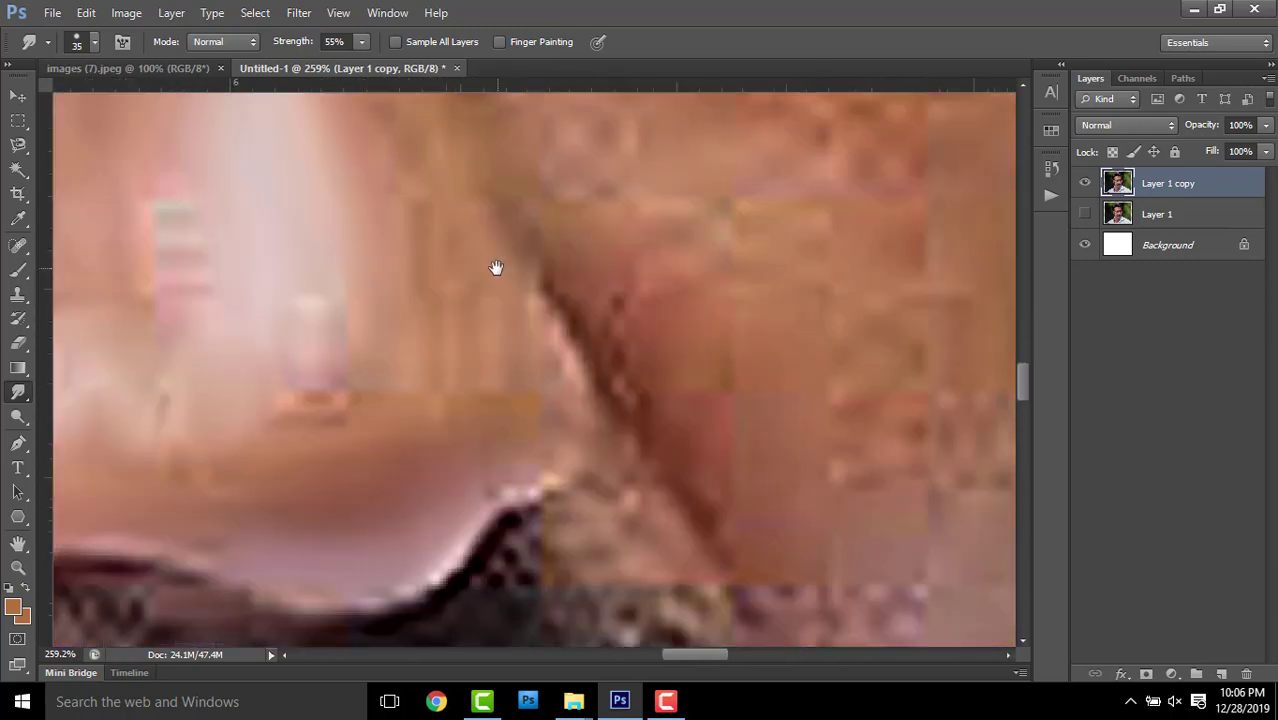
scroll(491, 316, "right", 2)
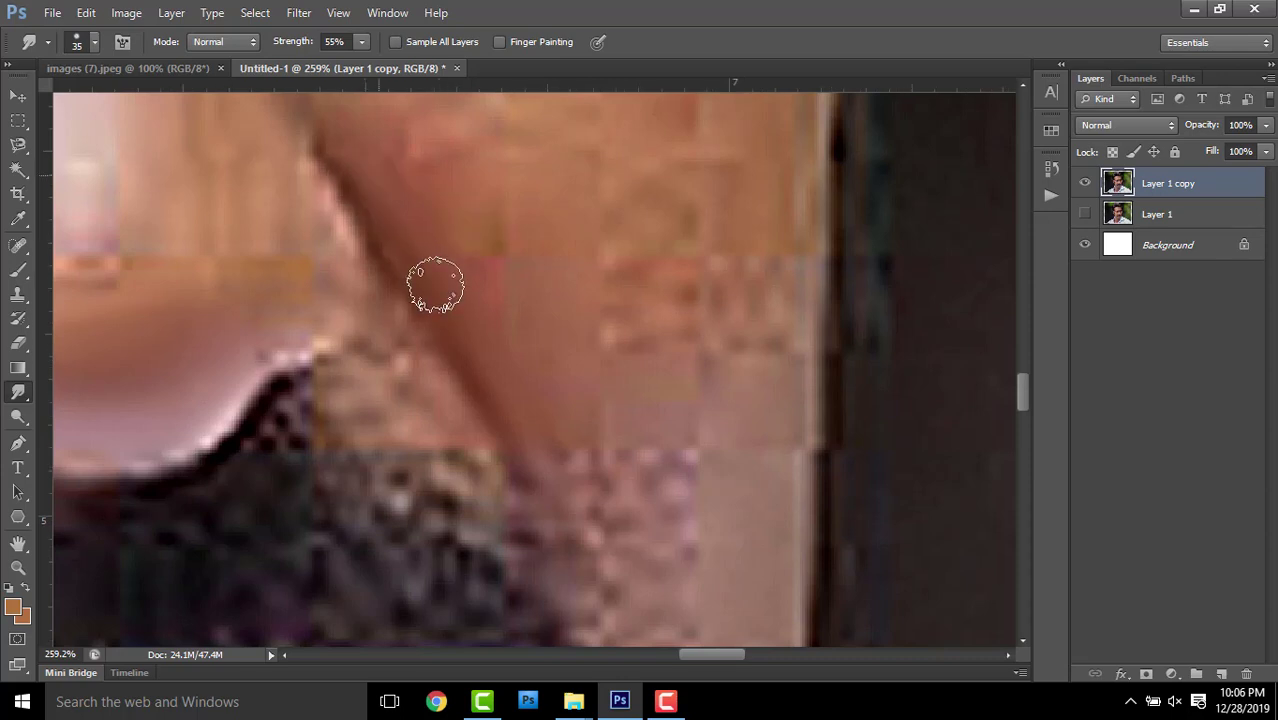
scroll(500, 380, "left", 2)
scroll(479, 362, "up", 3)
scroll(728, 400, "left", 1)
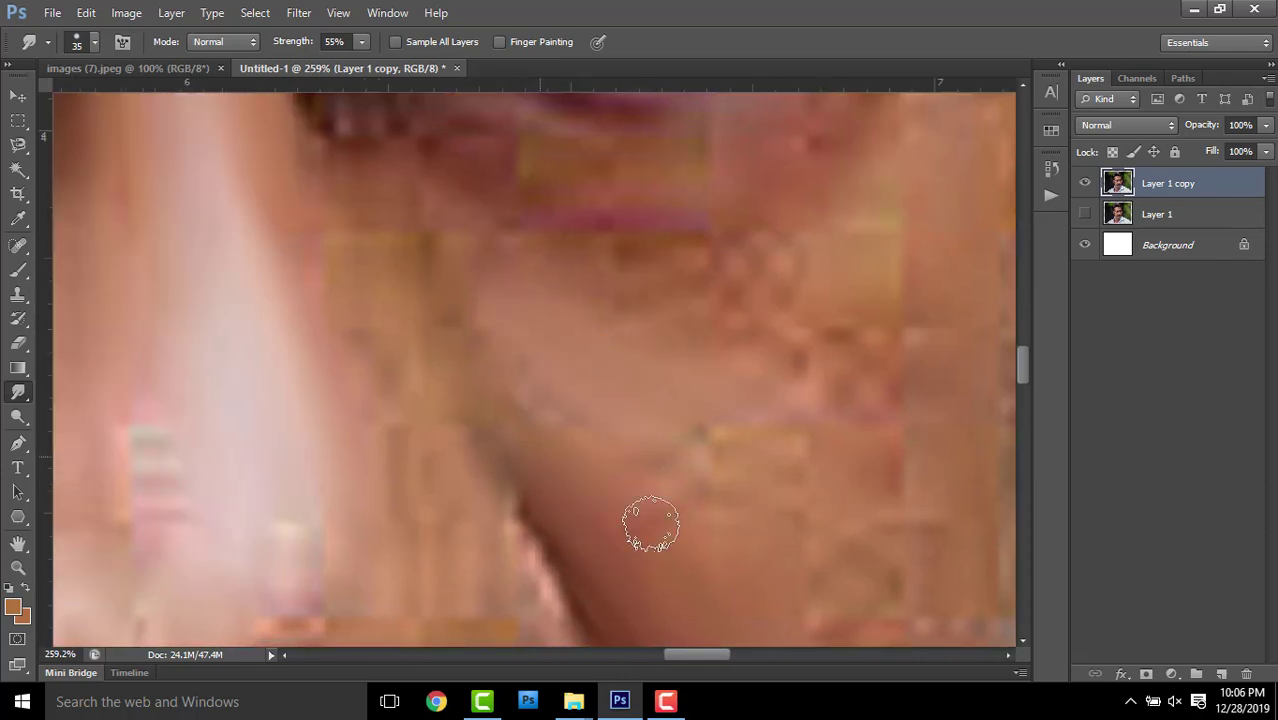
scroll(490, 450, "up", 3)
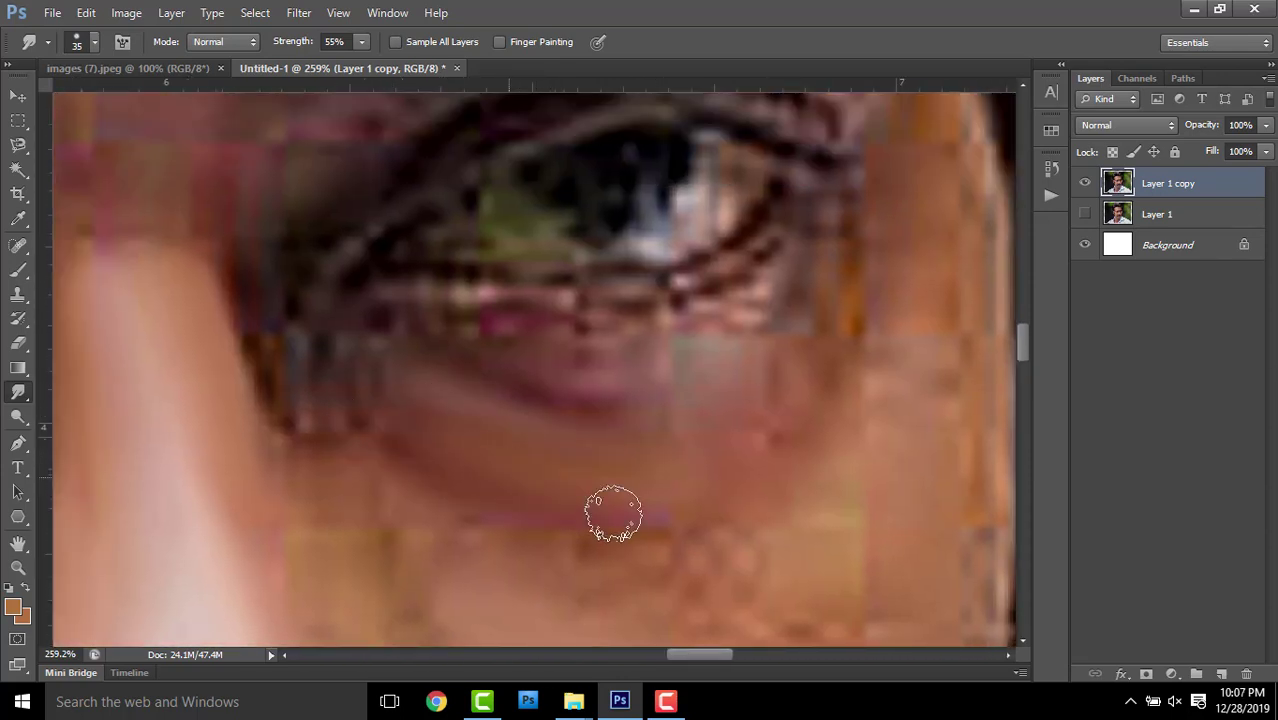
Smudge the skin beside the nostril into soft painted strokes
scroll(613, 513, "up", 1)
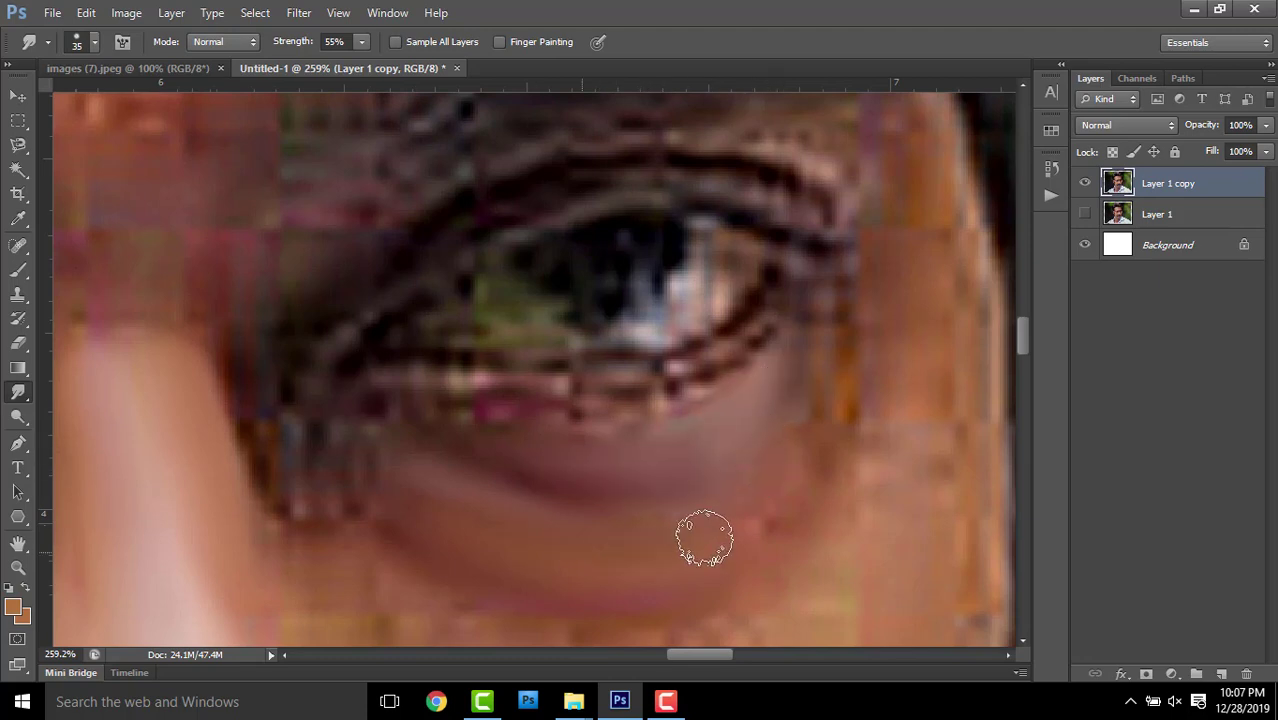
scroll(705, 540, "left", 2)
scroll(600, 537, "up", 1)
scroll(491, 545, "up", 1)
scroll(530, 513, "up", 1)
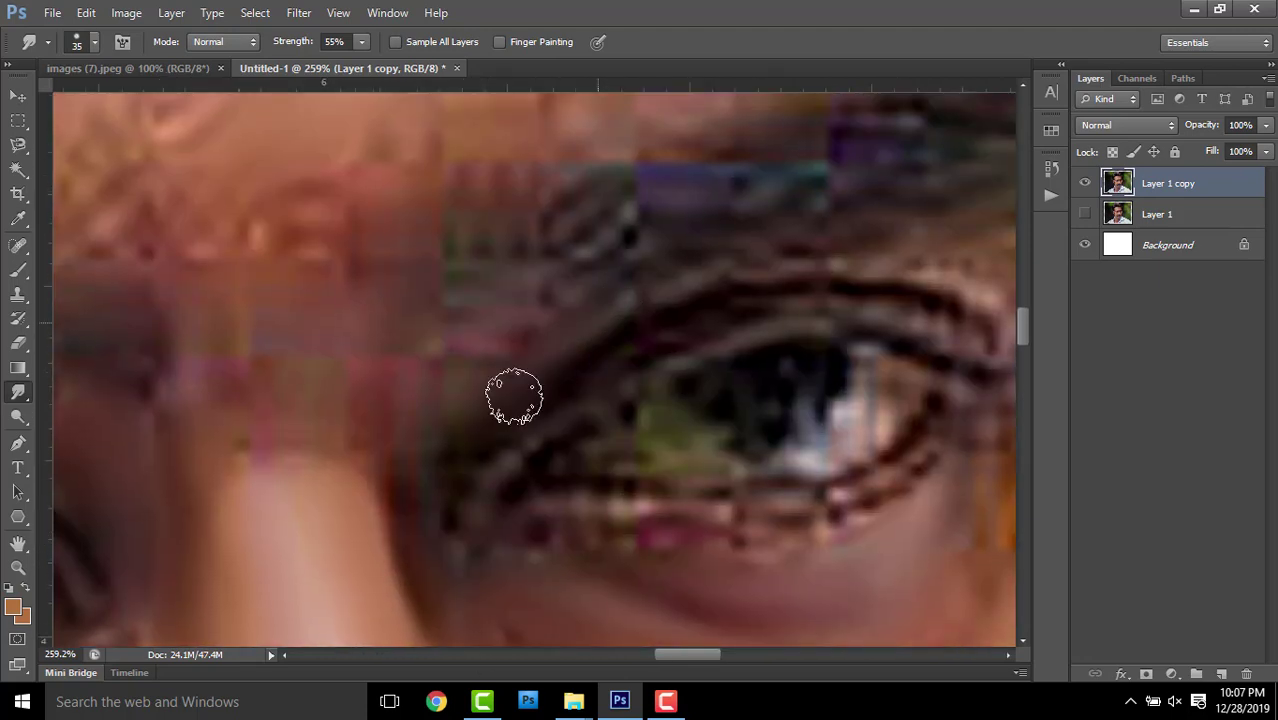
scroll(469, 422, "right", 3)
scroll(469, 422, "down", 1)
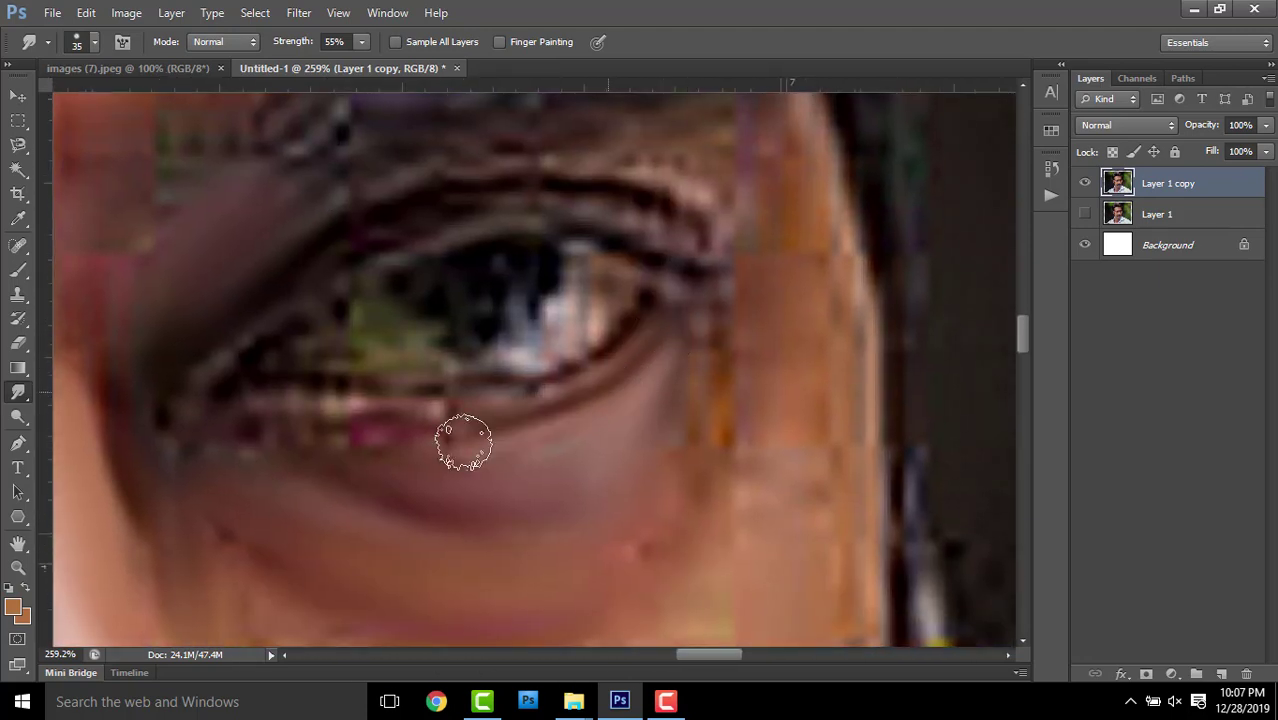
scroll(715, 452, "right", 1)
scroll(708, 460, "right", 2)
scroll(708, 460, "down", 1)
scroll(570, 455, "right", 2)
scroll(570, 455, "down", 2)
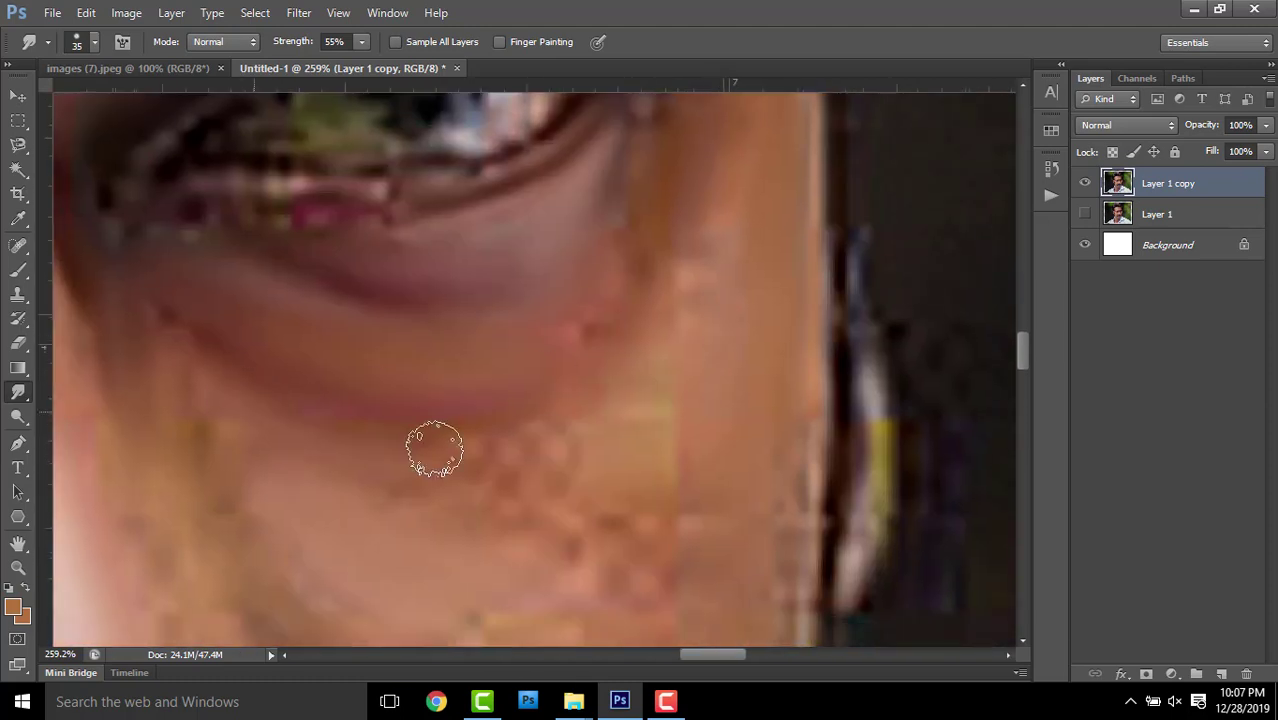
Blend the lower cheek beside the nostril and enlarge the smudge brush to 50
scroll(480, 410, "right", 1)
scroll(659, 390, "down", 1)
scroll(436, 328, "left", 2)
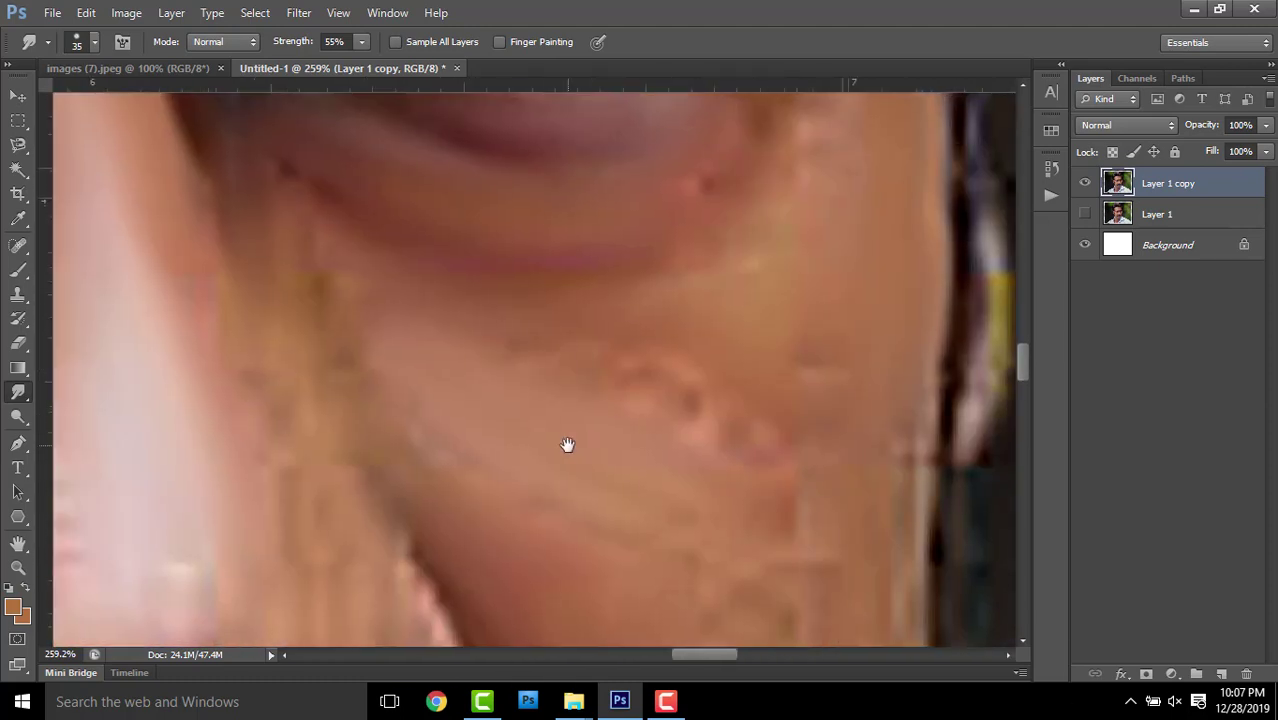
scroll(567, 442, "left", 2)
scroll(567, 442, "up", 1)
scroll(530, 462, "right", 1)
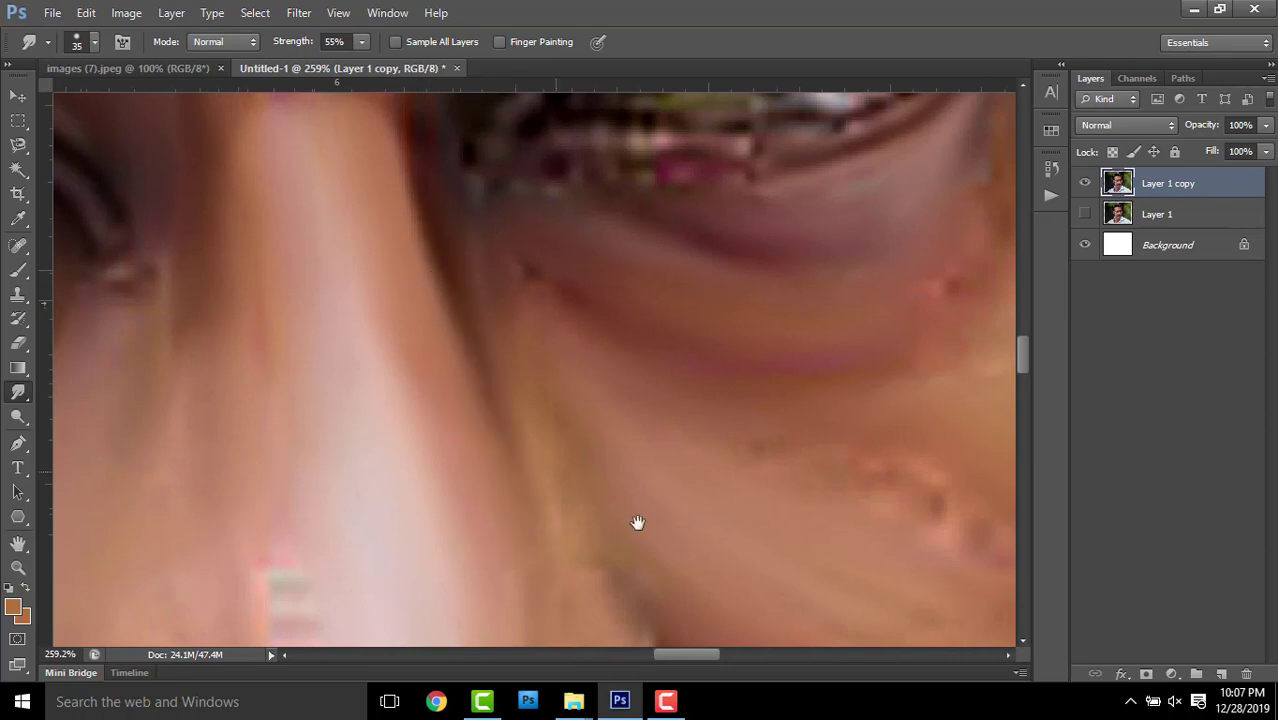
scroll(637, 522, "down", 2)
scroll(520, 310, "down", 1)
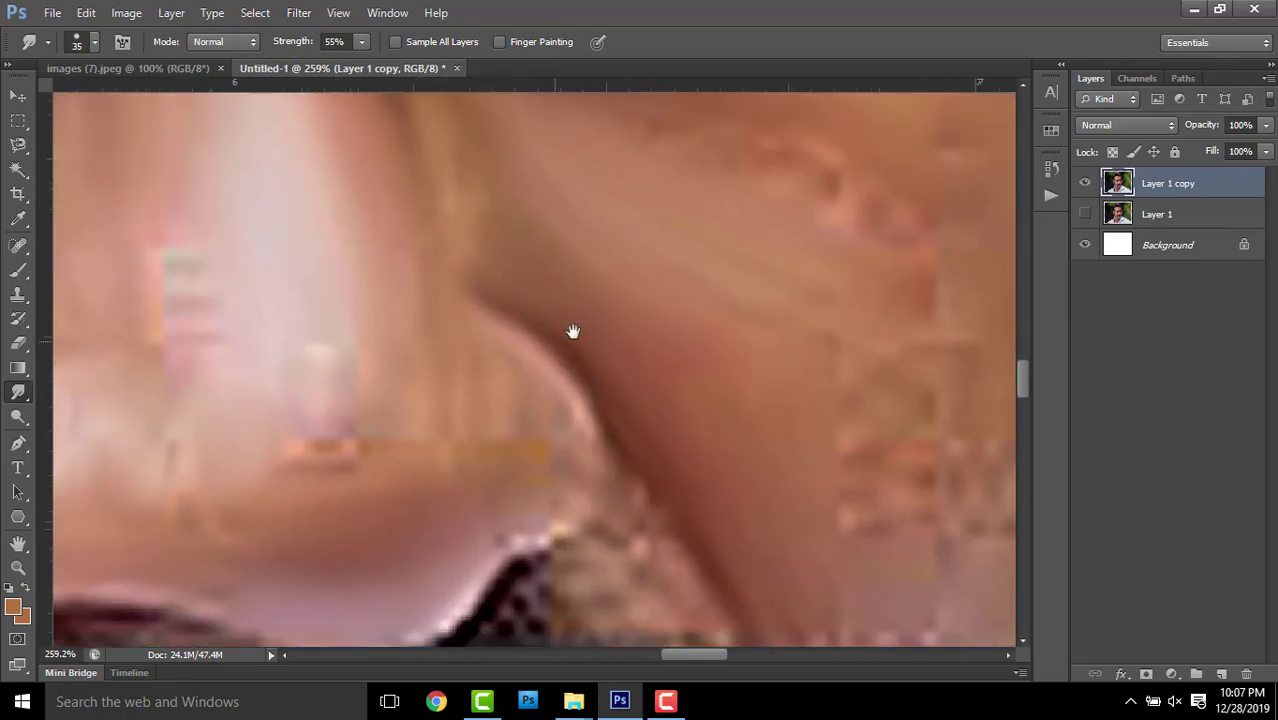
scroll(599, 502, "down", 2)
scroll(545, 358, "right", 2)
scroll(557, 432, "right", 2)
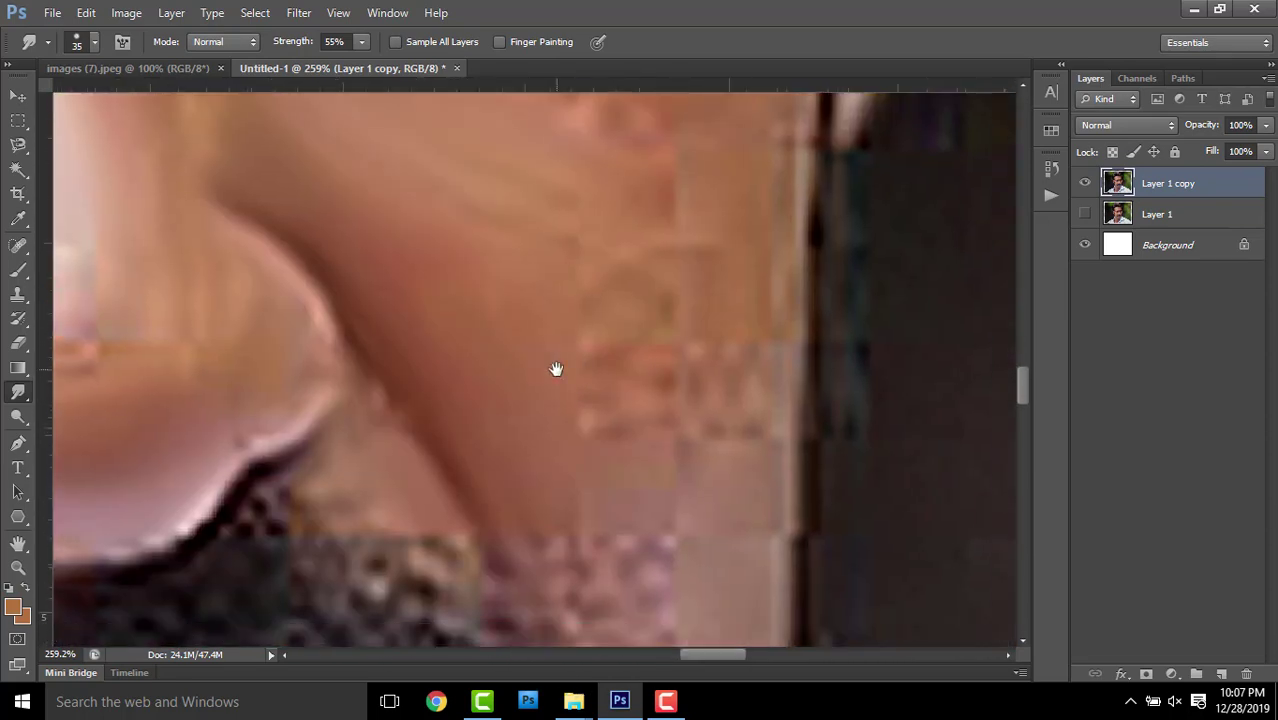
key("bracketright")
key("bracketright")
scroll(540, 337, "down", 1)
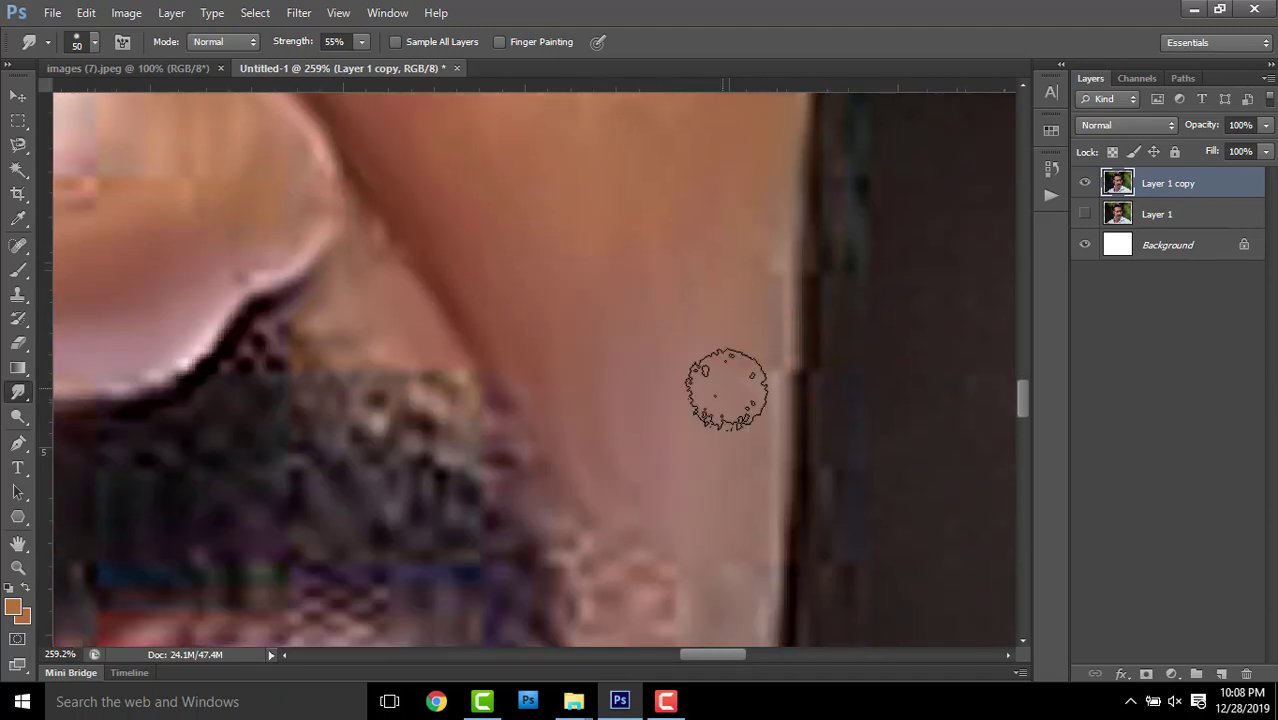
Smudge the cheek skin into smooth tones with the size 50 brush
scroll(713, 428, "down", 1)
scroll(779, 342, "down", 1)
scroll(814, 378, "left", 1)
scroll(814, 378, "down", 1)
scroll(766, 349, "left", 1)
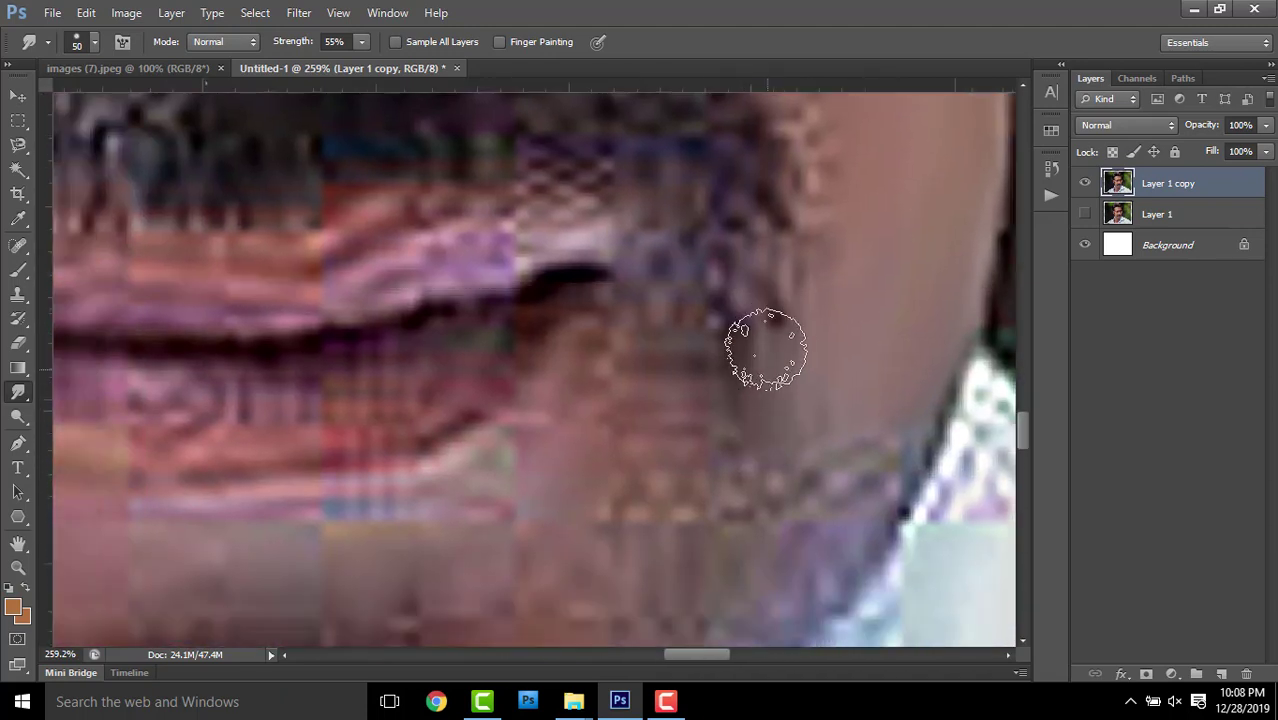
scroll(907, 357, "up", 1)
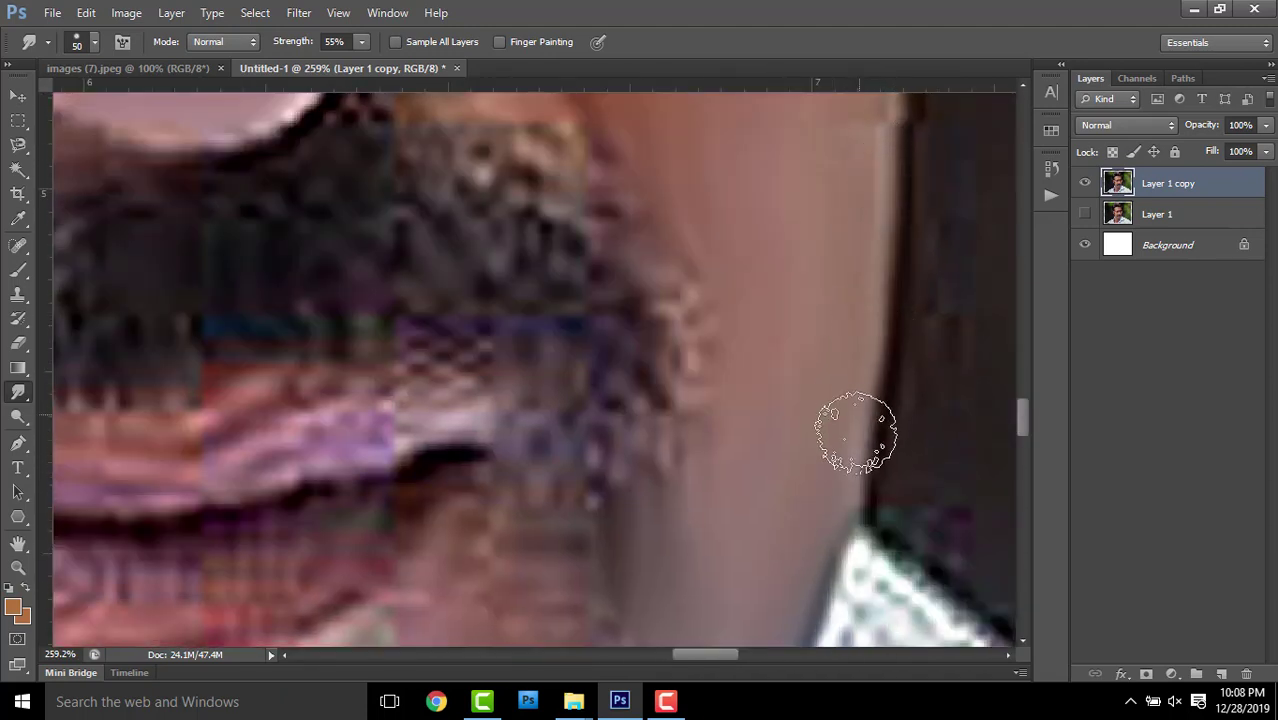
scroll(830, 380, "up", 1)
Blend the blocky skin under the eye into soft strokes
scroll(810, 335, "right", 1)
scroll(747, 422, "up", 1)
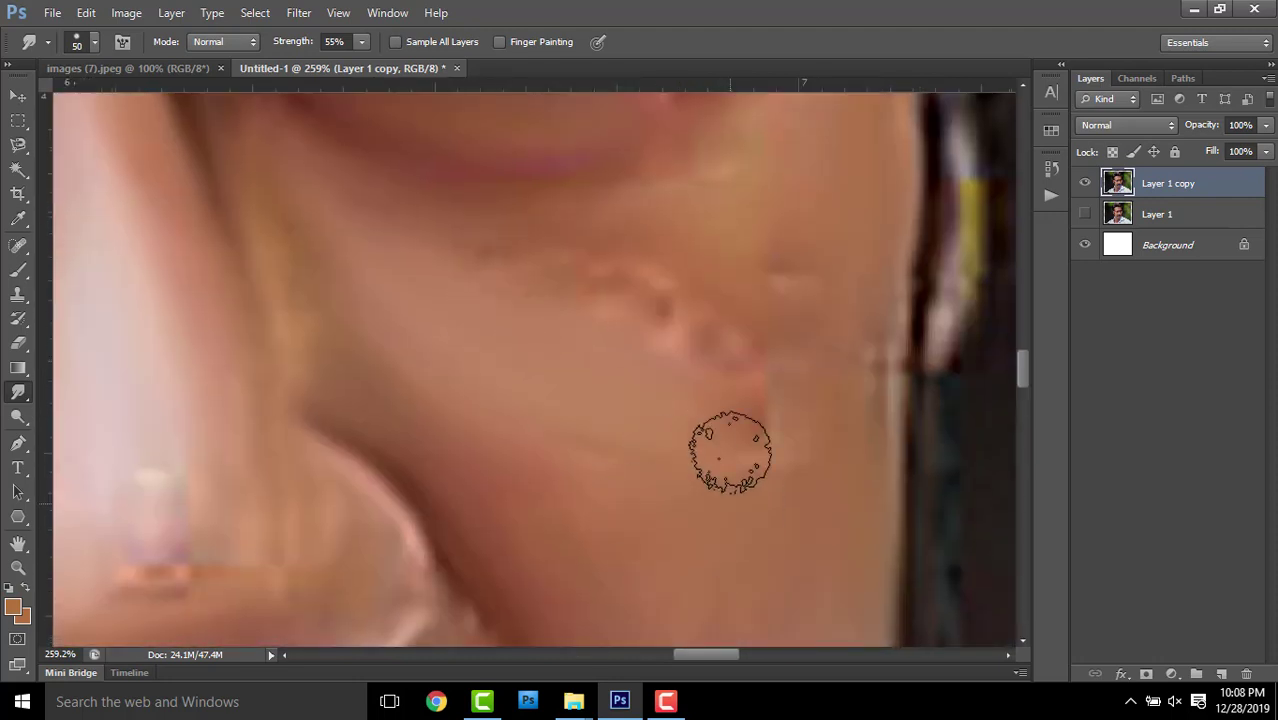
scroll(730, 451, "up", 1)
scroll(842, 562, "left", 1)
scroll(700, 450, "up", 1)
scroll(780, 465, "right", 1)
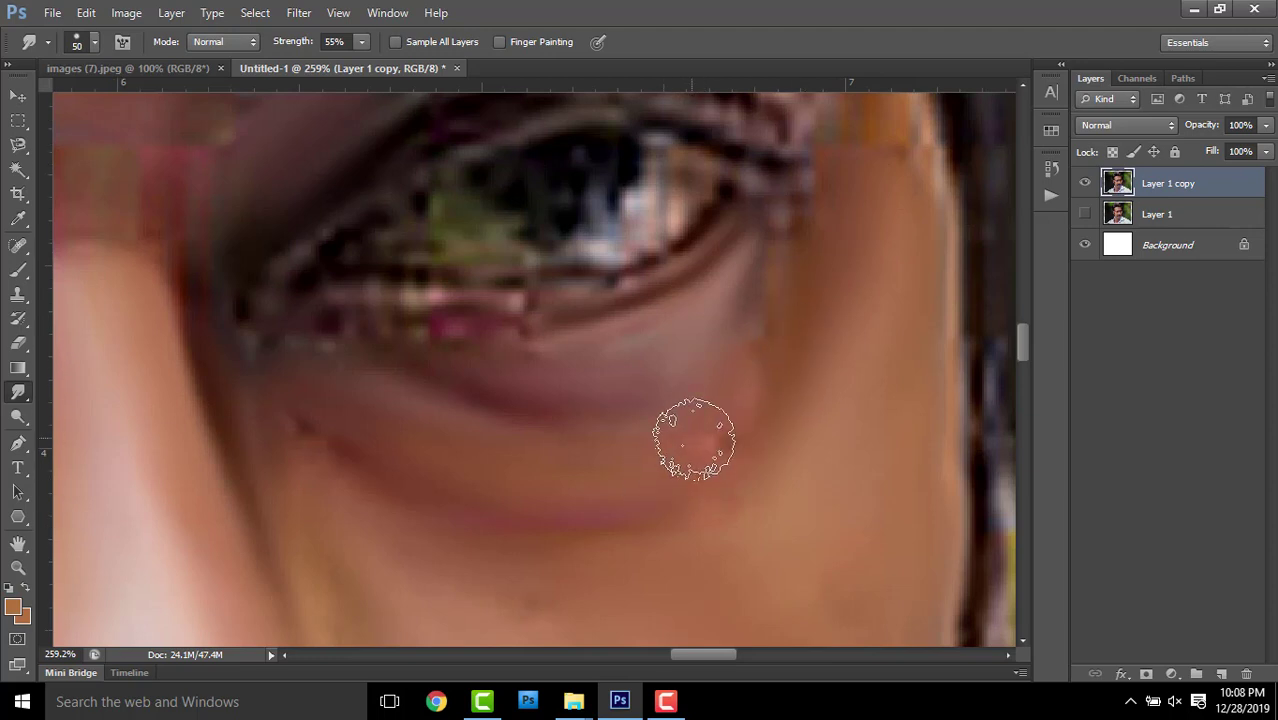
scroll(620, 440, "left", 1)
Smooth the skin between the brows and across the forehead
scroll(900, 550, "up", 1)
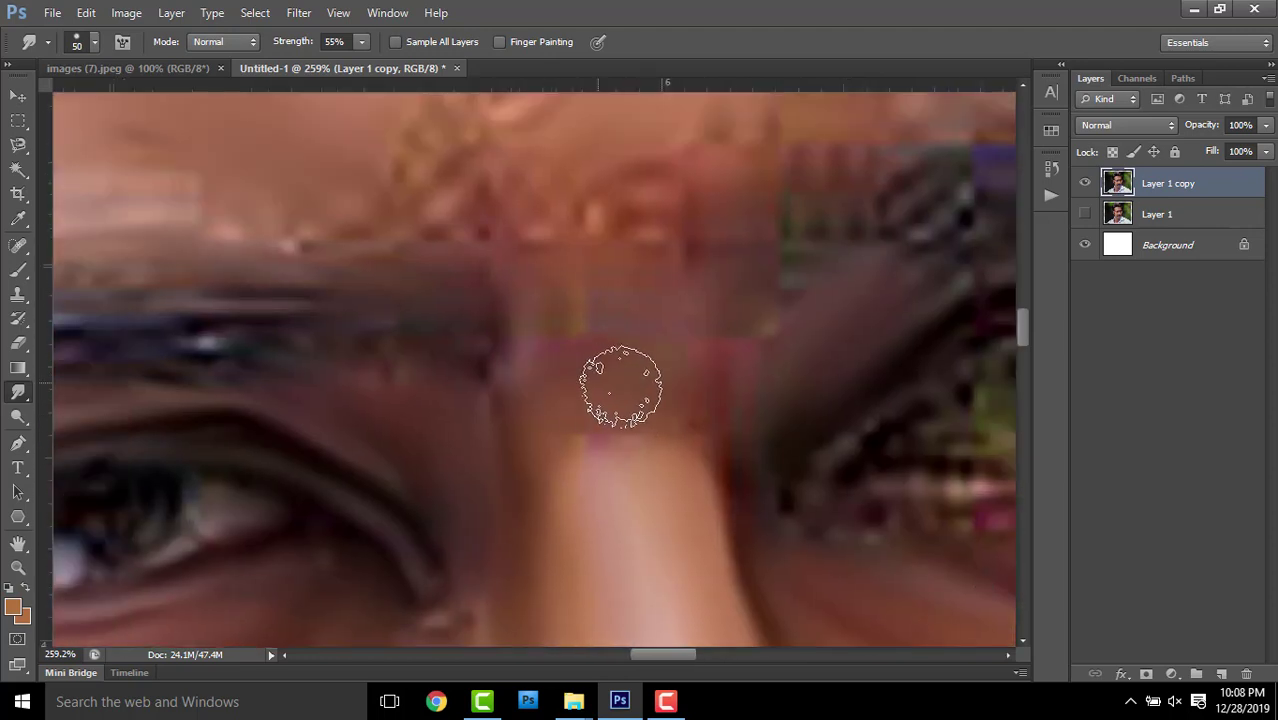
scroll(685, 437, "up", 1)
scroll(425, 374, "up", 1)
scroll(425, 374, "left", 1)
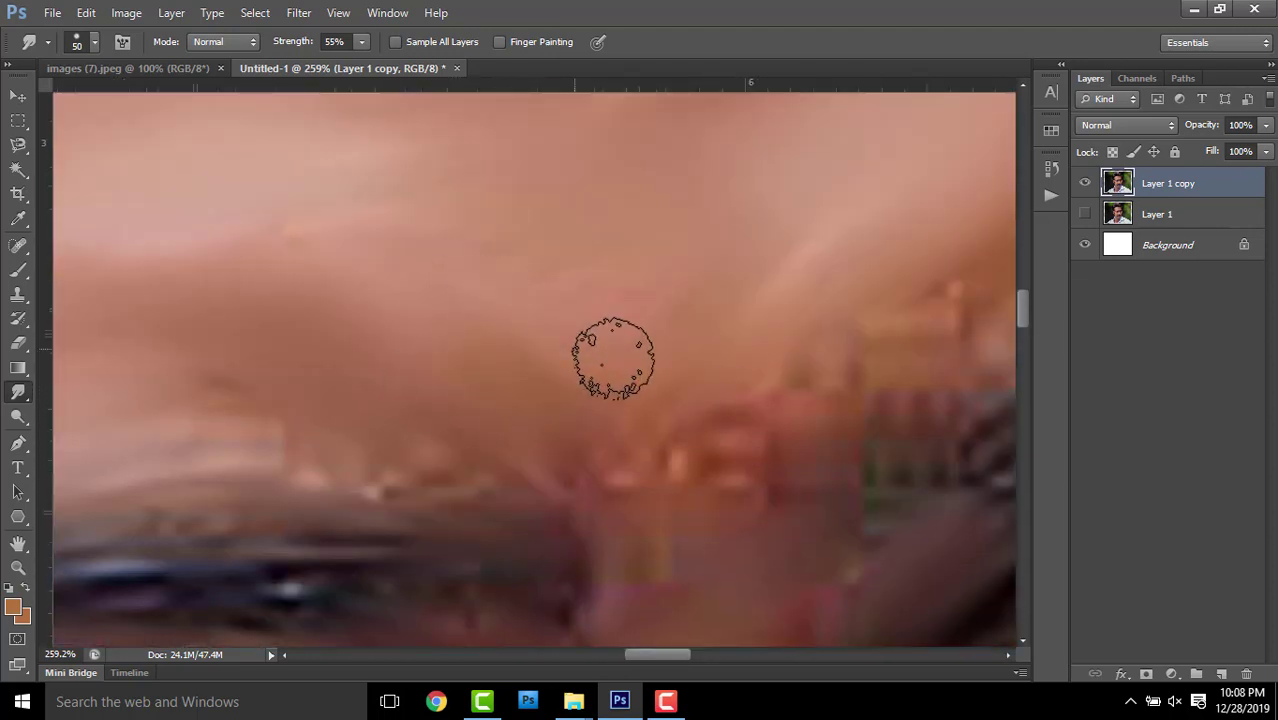
scroll(787, 408, "down", 3)
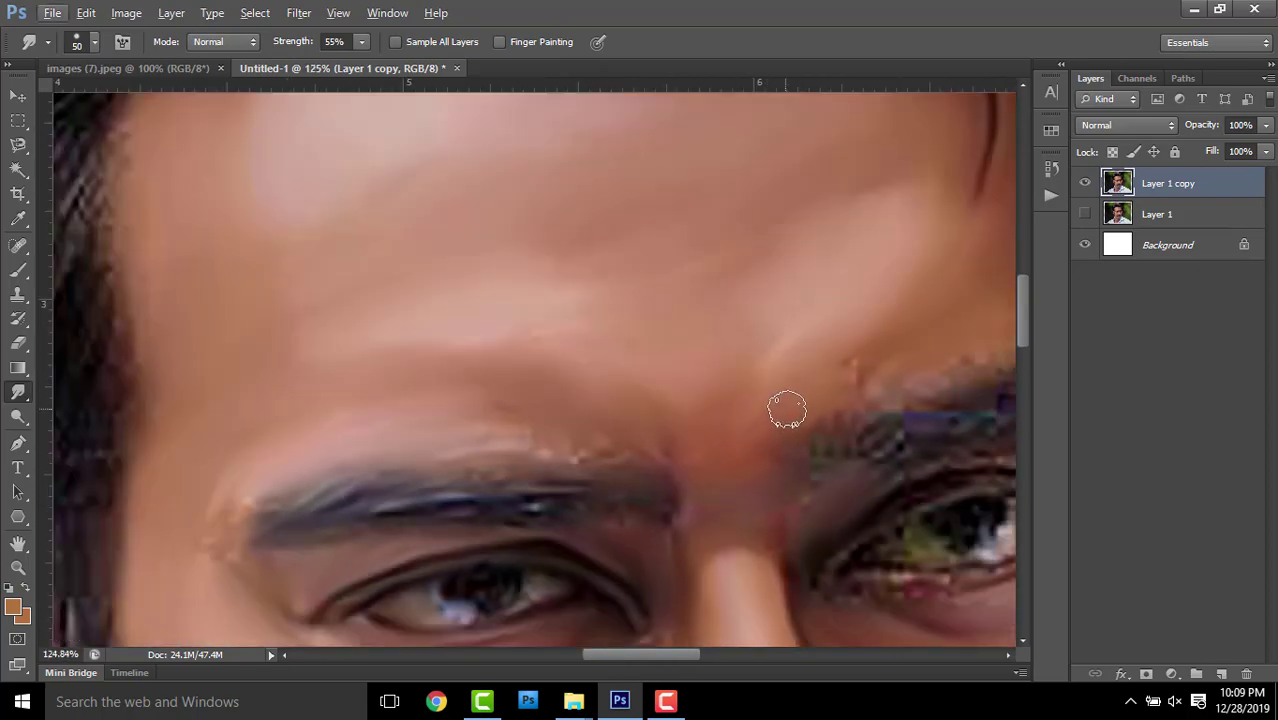
scroll(761, 471, "up", 3)
Smudge down the nose to the tip, stopping at the upper lip
scroll(761, 471, "down", 2)
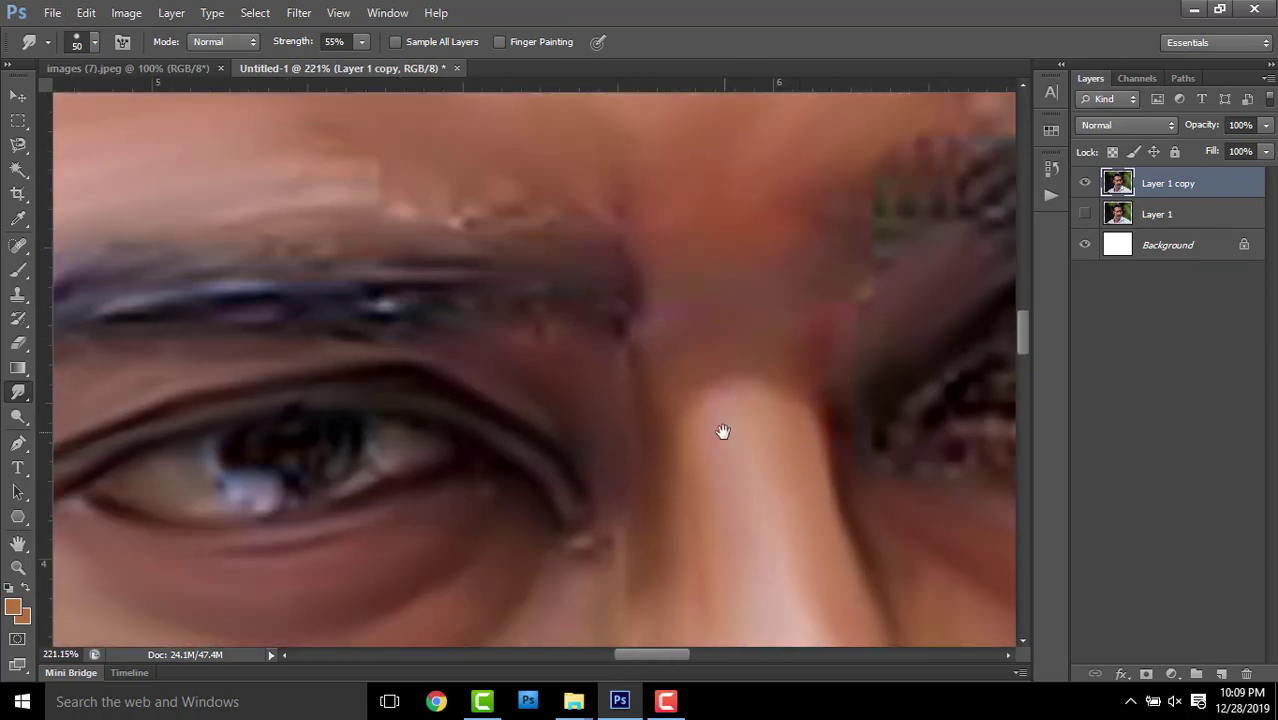
scroll(723, 431, "down", 3)
scroll(614, 399, "right", 3)
scroll(633, 383, "down", 1)
scroll(461, 422, "left", 5)
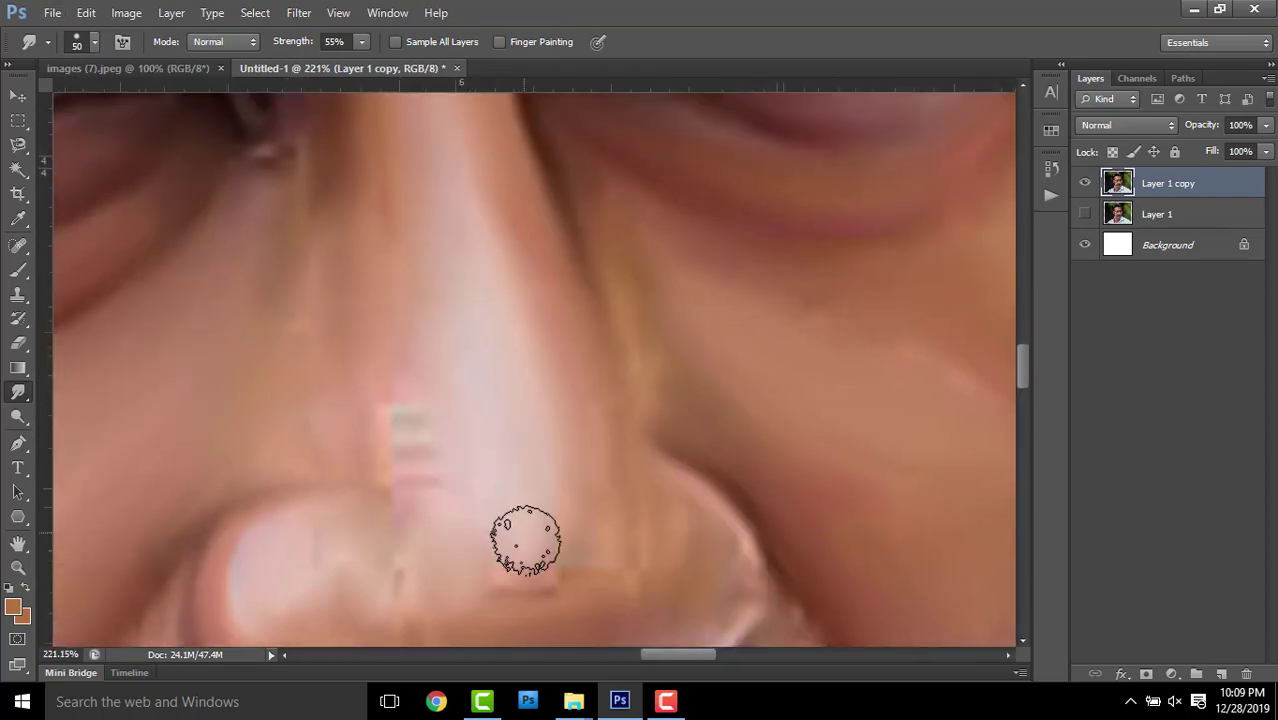
scroll(579, 323, "down", 1)
scroll(544, 414, "down", 1)
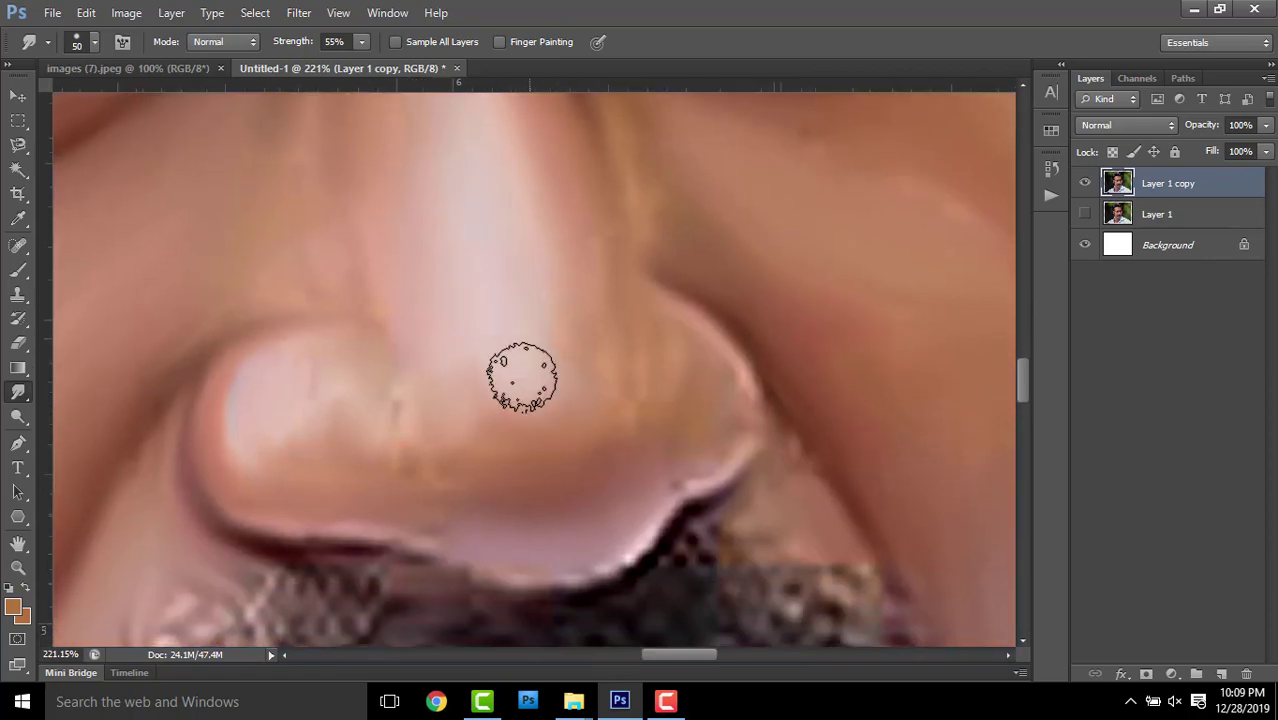
scroll(651, 414, "down", 3)
With the brush at size 35, smudge the skin below the lower lip
scroll(659, 366, "down", 3)
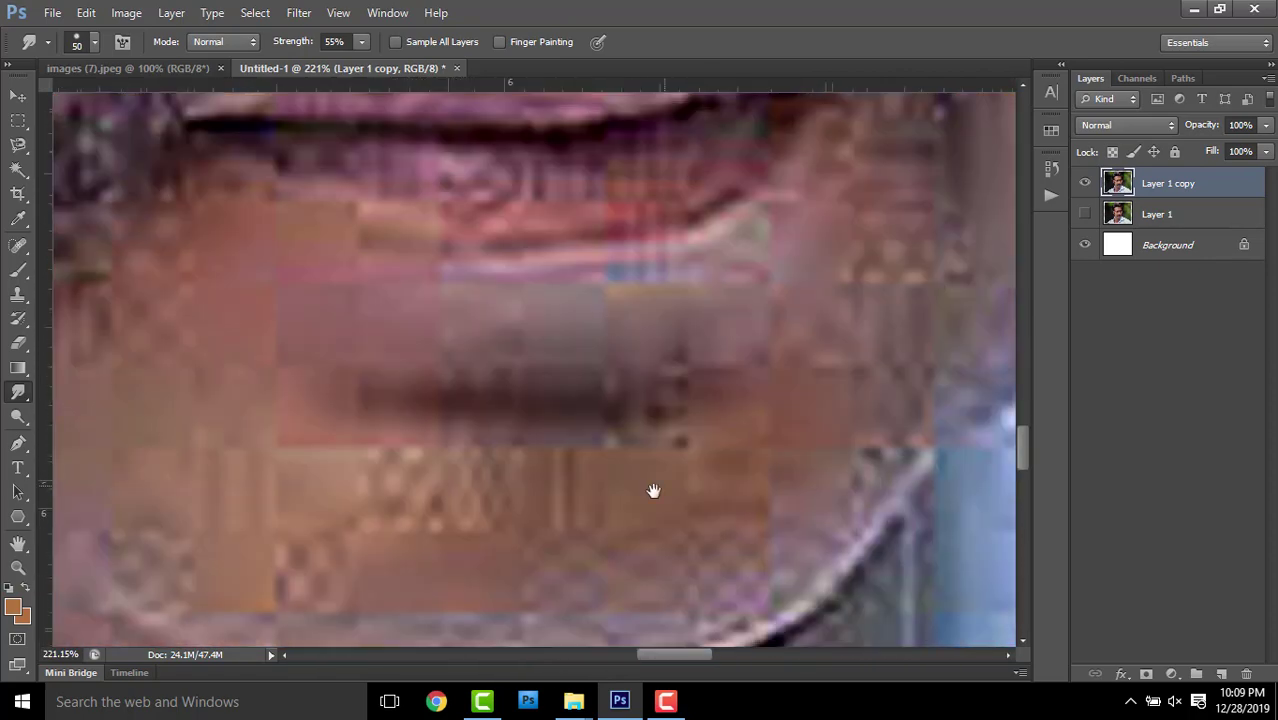
scroll(878, 441, "up", 1)
scroll(878, 441, "left", 1)
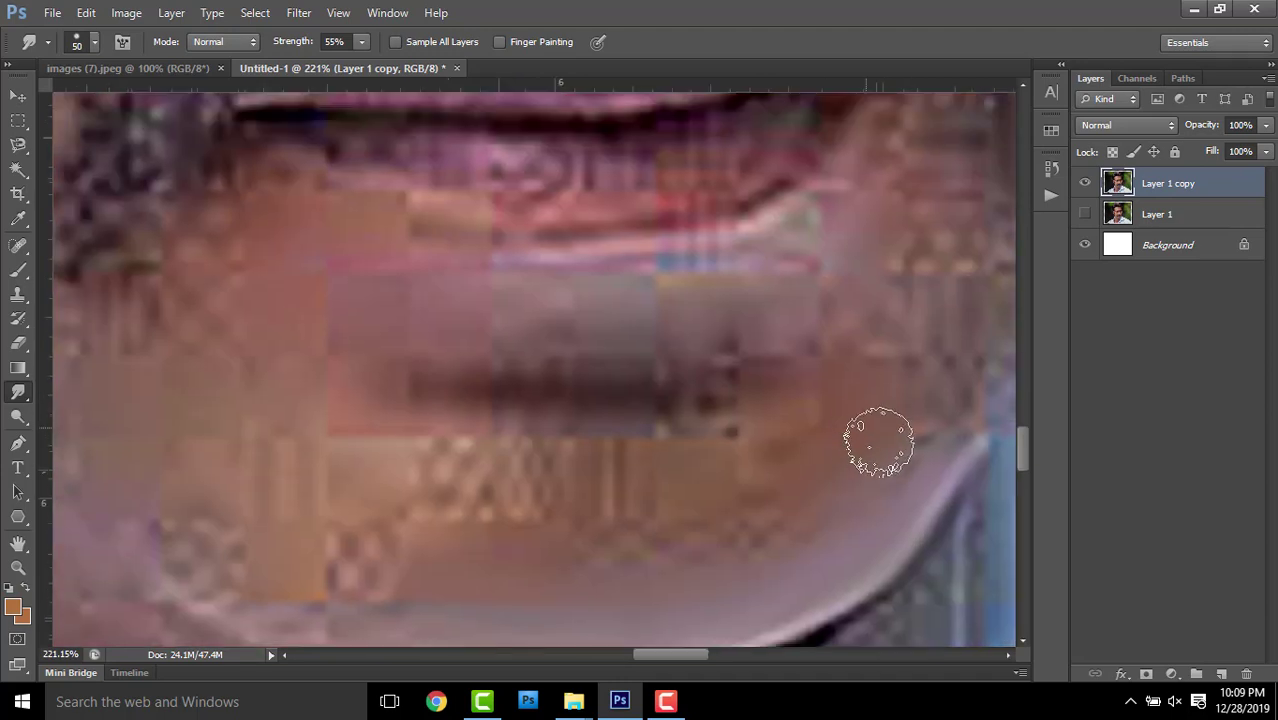
scroll(768, 450, "left", 2)
scroll(768, 450, "down", 1)
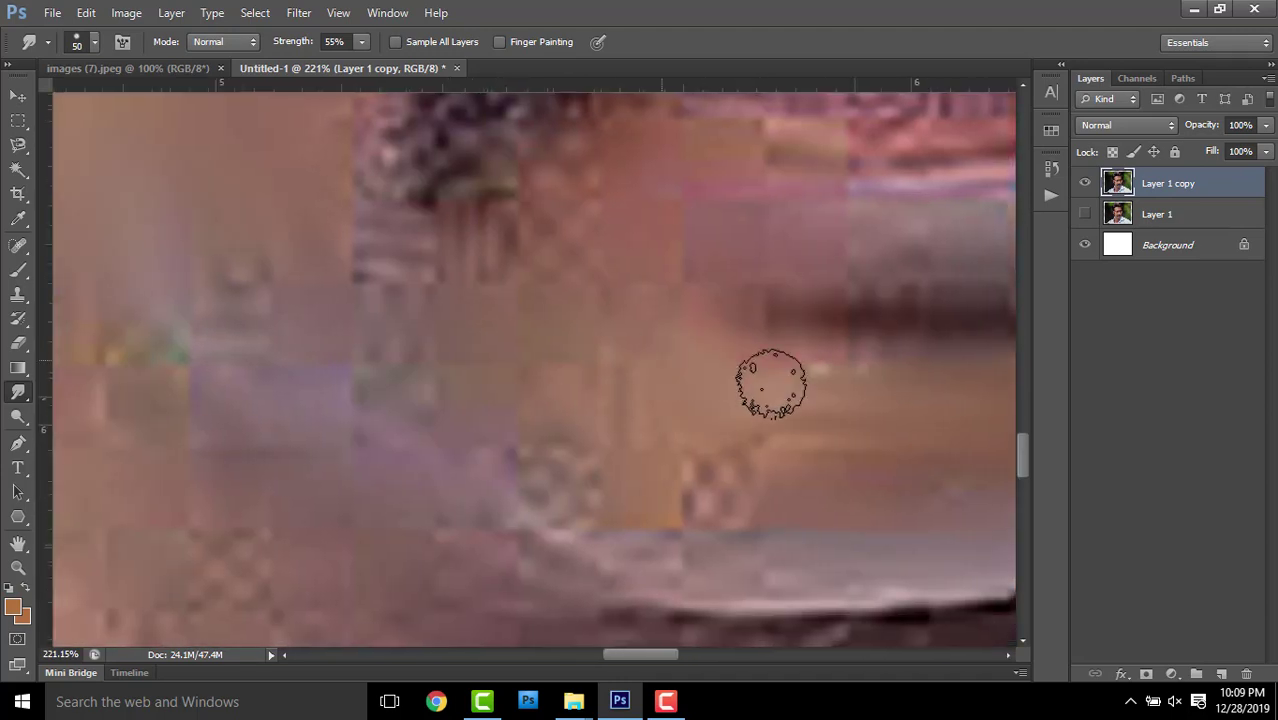
scroll(1017, 454, "down", 2)
scroll(813, 456, "down", 1)
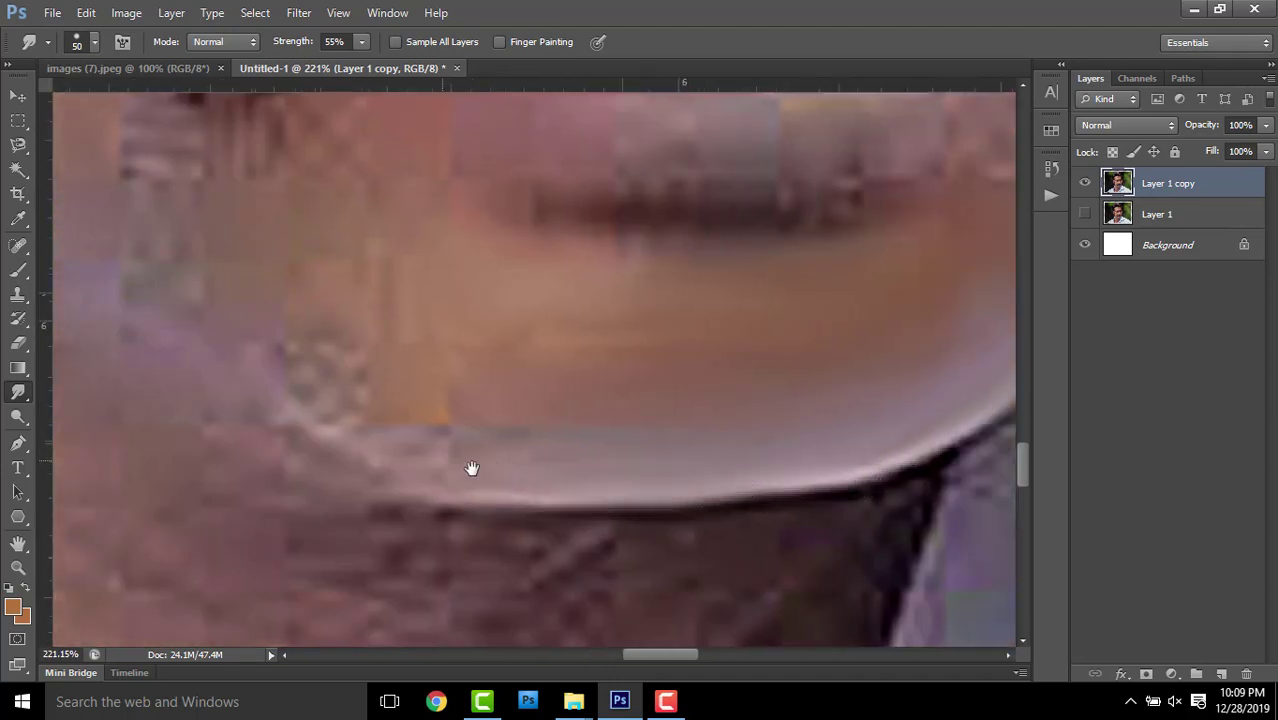
scroll(470, 465, "up", 2)
Blend the chin skin into smooth painted tones
scroll(700, 420, "up", 2)
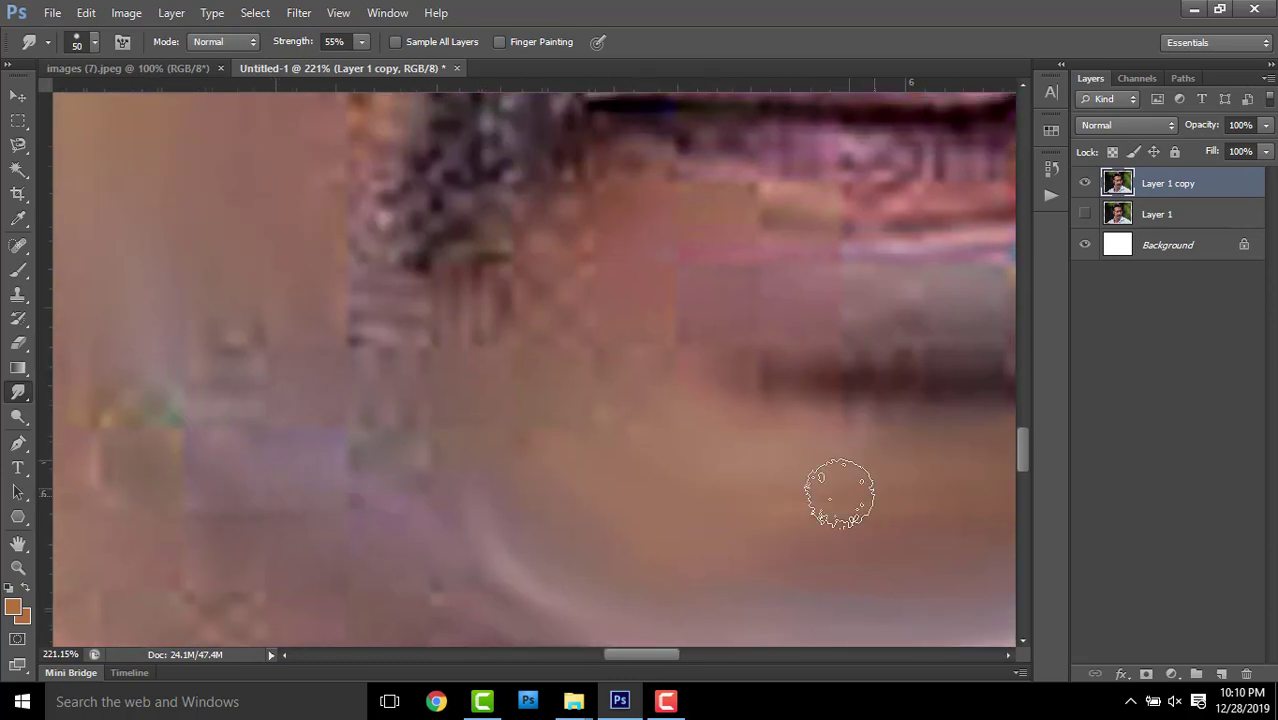
scroll(700, 500, "up", 2)
scroll(454, 488, "right", 1)
scroll(703, 513, "down", 1)
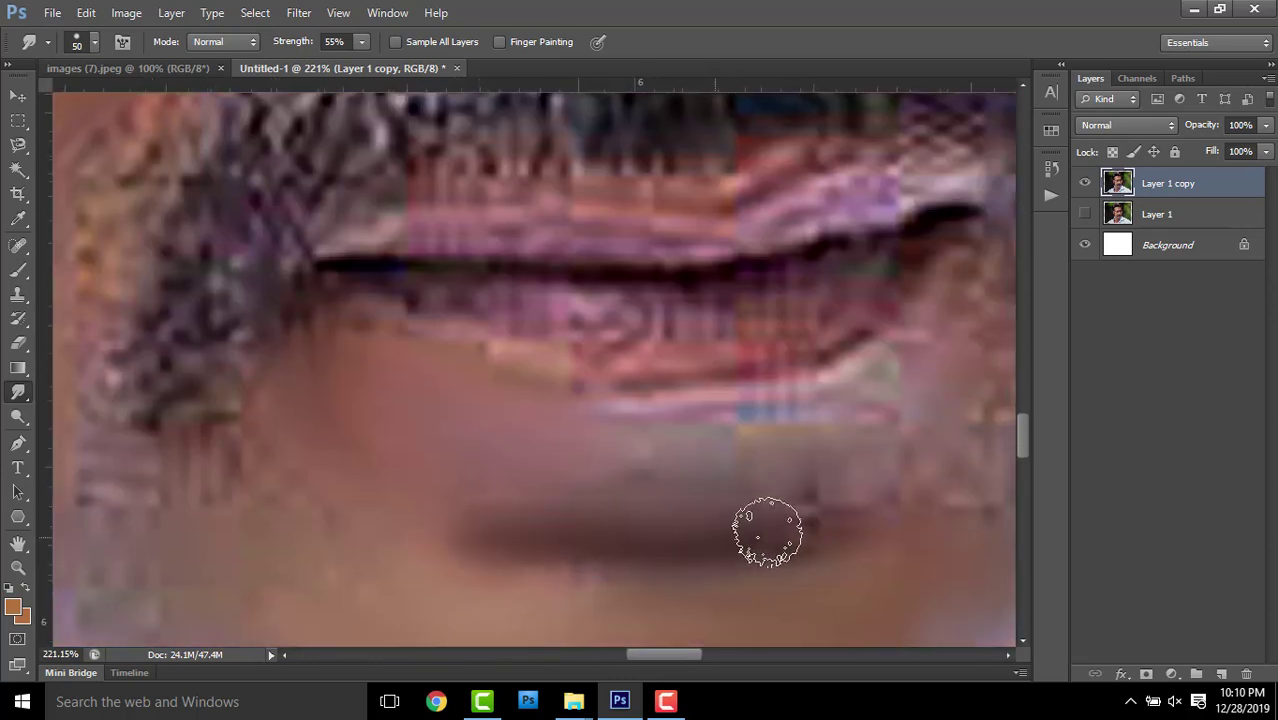
scroll(700, 450, "up", 1)
scroll(641, 466, "right", 2)
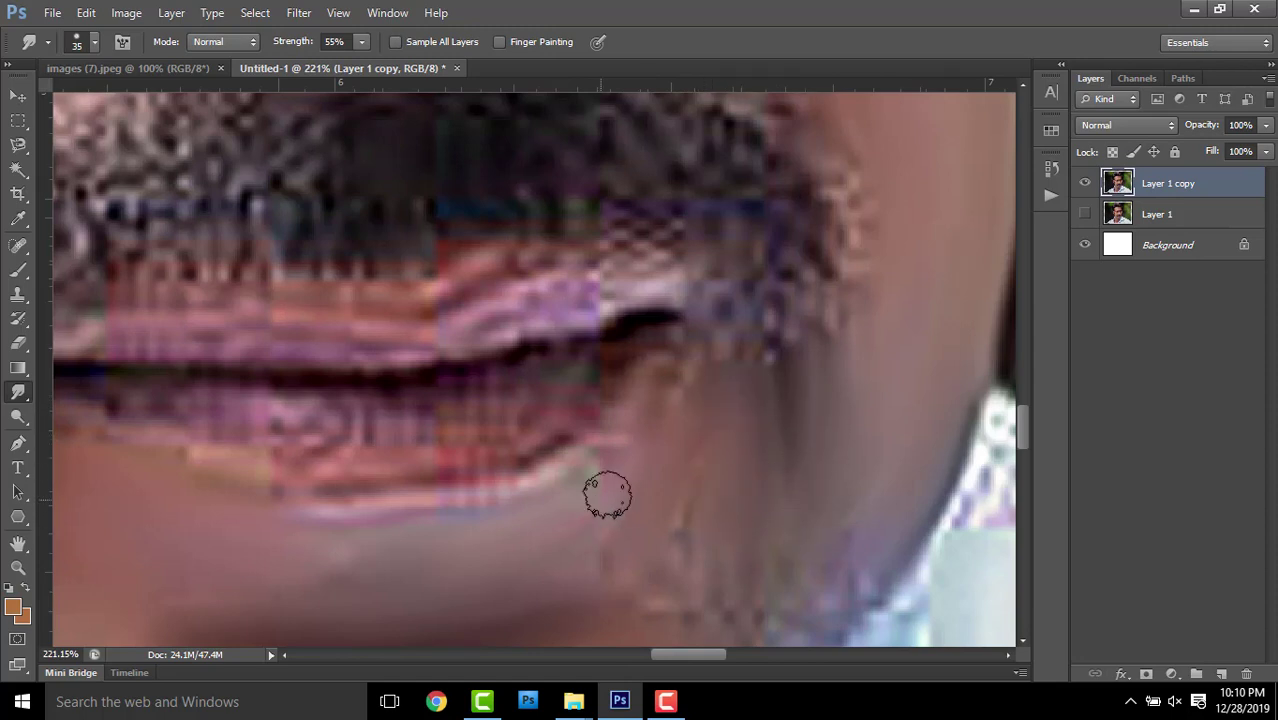
scroll(667, 428, "down", 1)
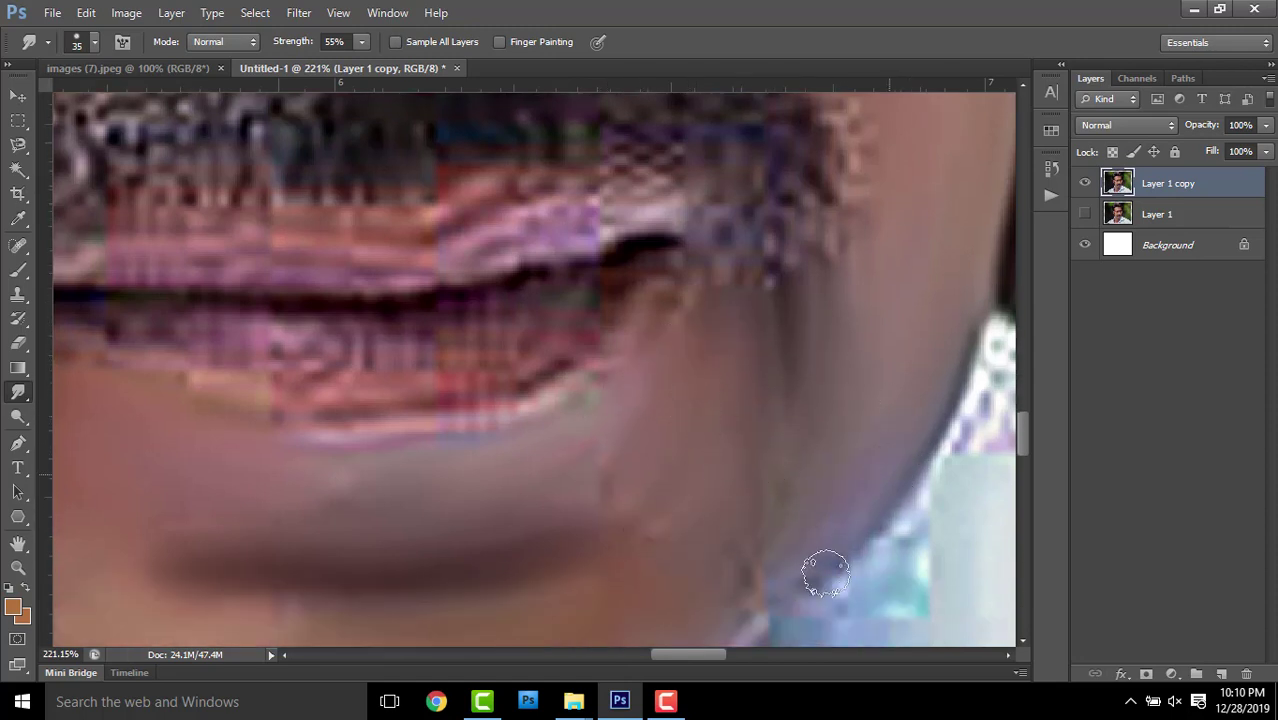
scroll(860, 166, "up", 1)
Pan to the hair beside the mouth to check the smudged chin
left_click_drag(521, 502, 893, 314)
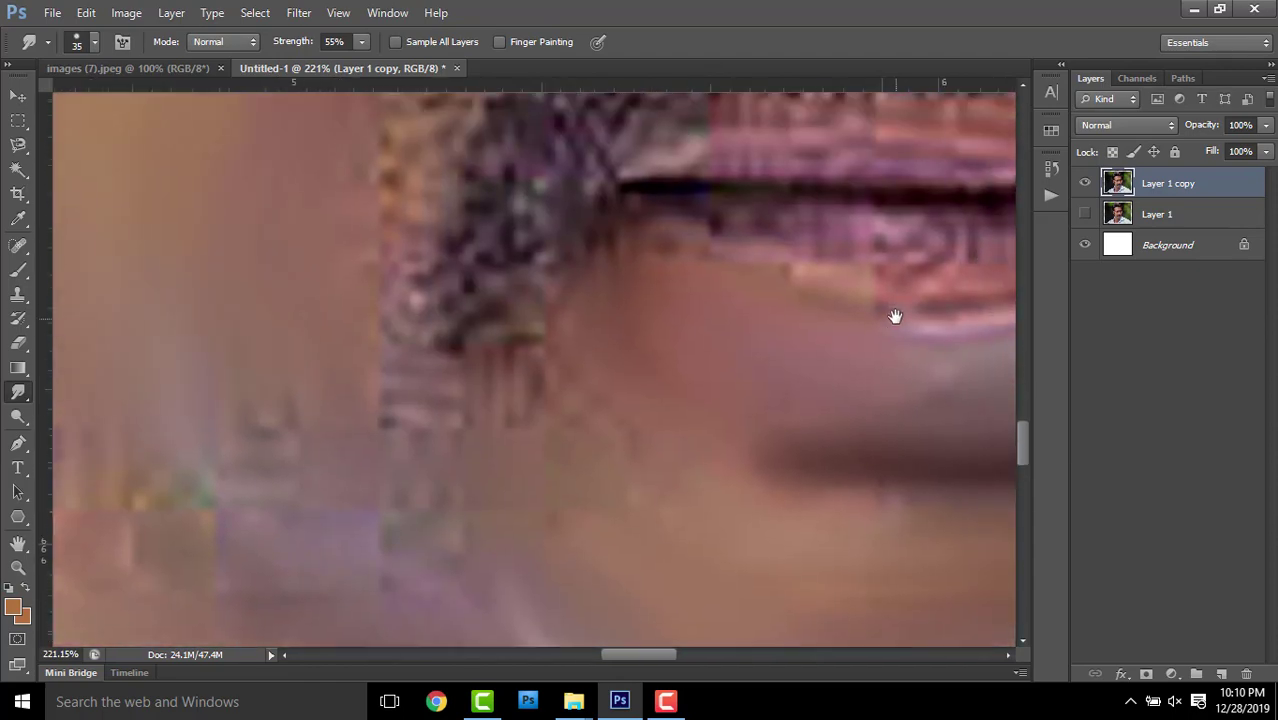
scroll(585, 265, "down", 1)
scroll(613, 291, "down", 1)
scroll(631, 290, "left", 2)
Navigate down to the neck and enlarge the smudge brush to size 60
scroll(631, 290, "down", 3)
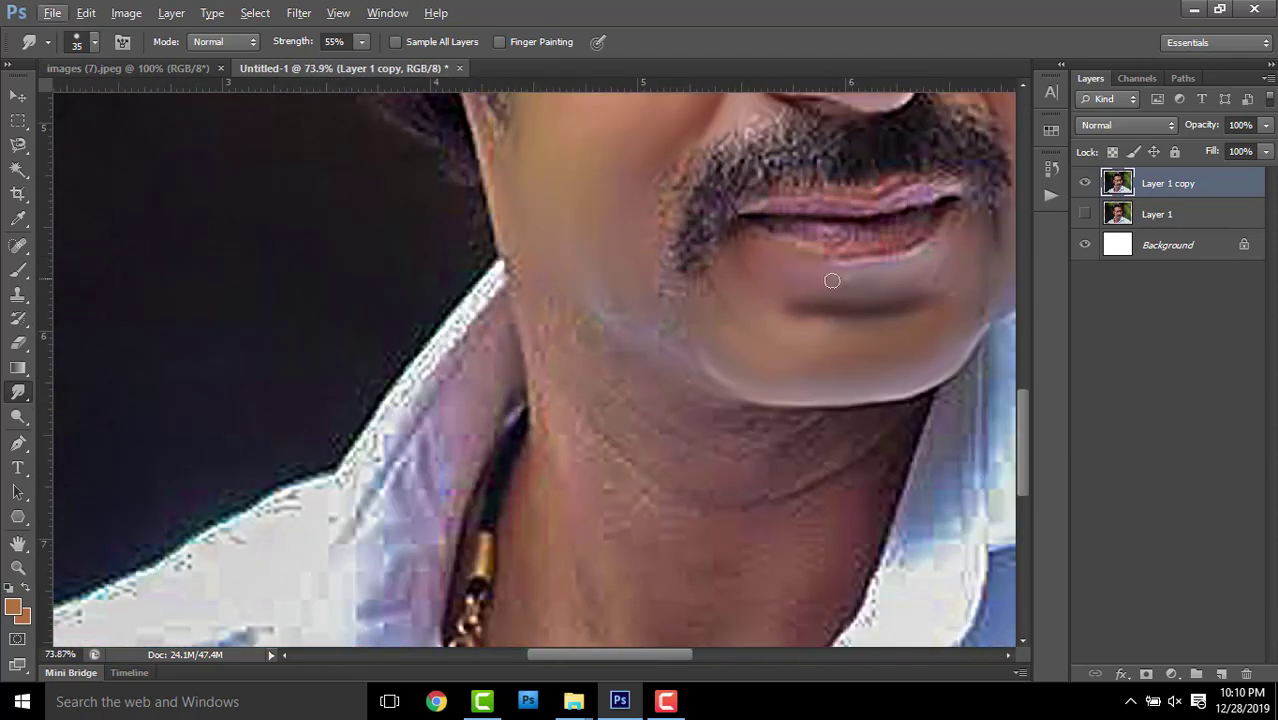
scroll(785, 337, "up", 4)
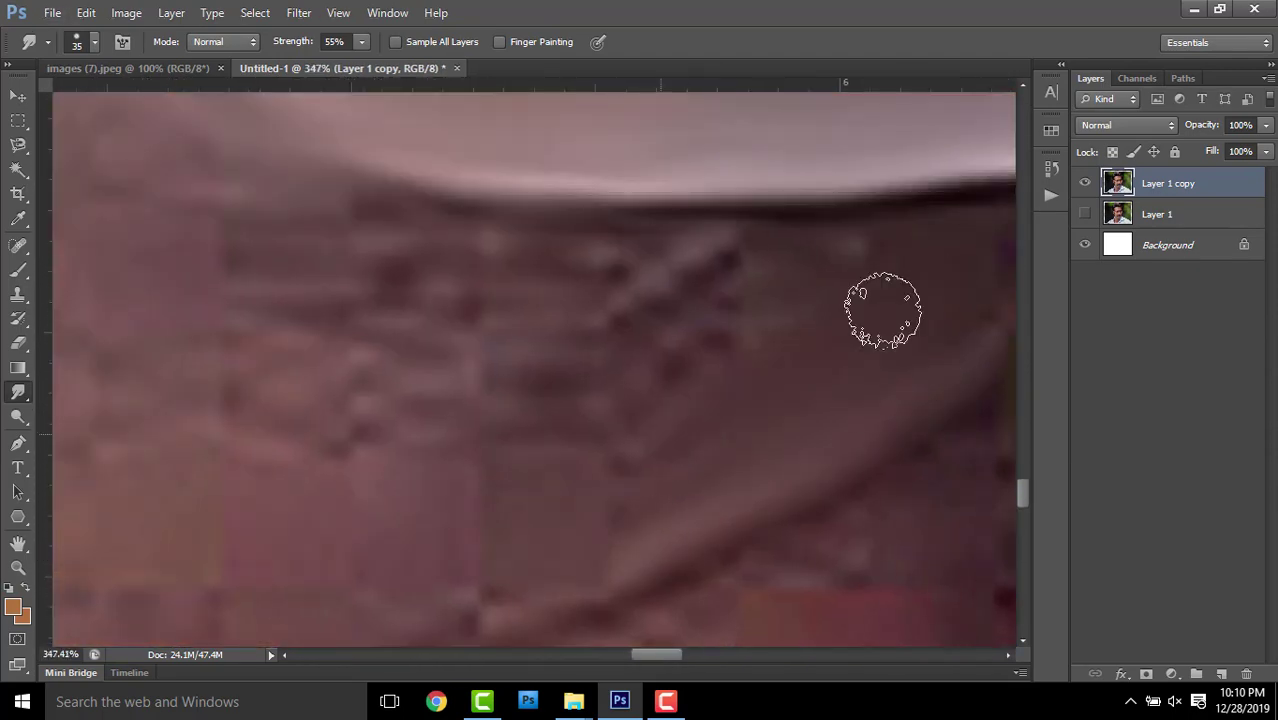
scroll(850, 400, "right", 2)
scroll(880, 330, "down", 2)
scroll(870, 270, "right", 2)
scroll(846, 227, "down", 2)
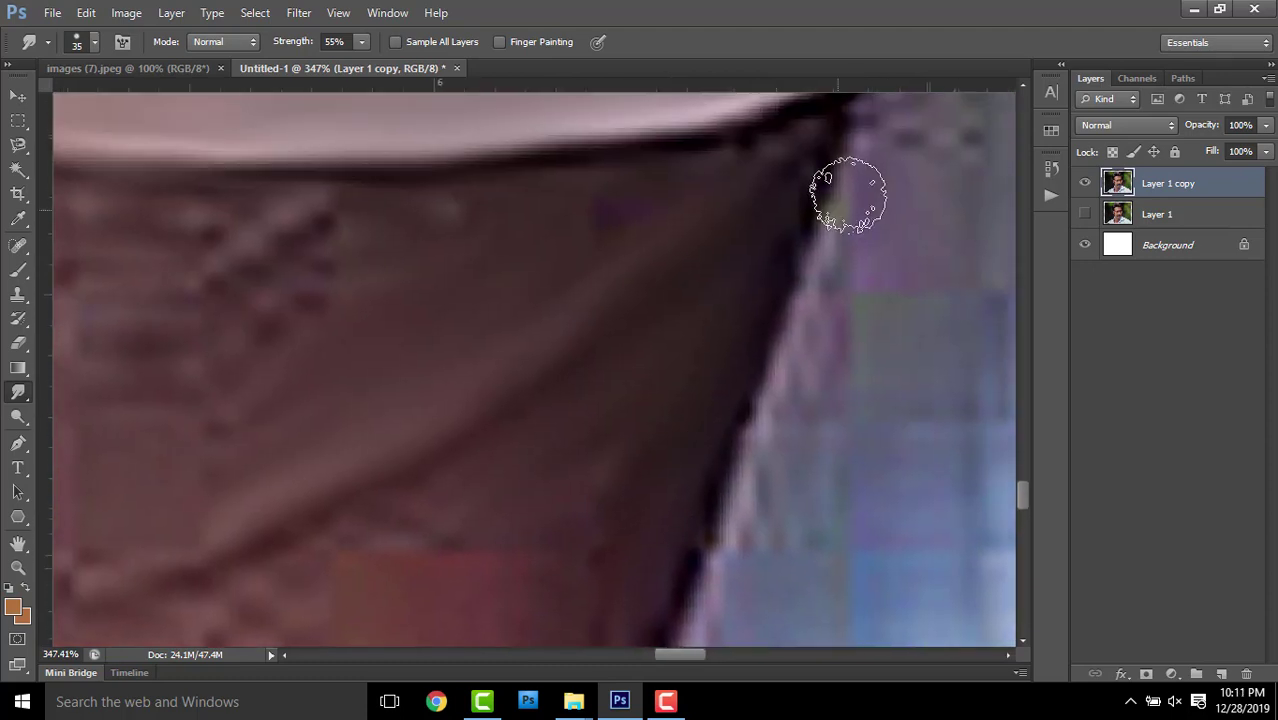
scroll(850, 170, "down", 1)
scroll(770, 370, "down", 1)
scroll(690, 505, "down", 1)
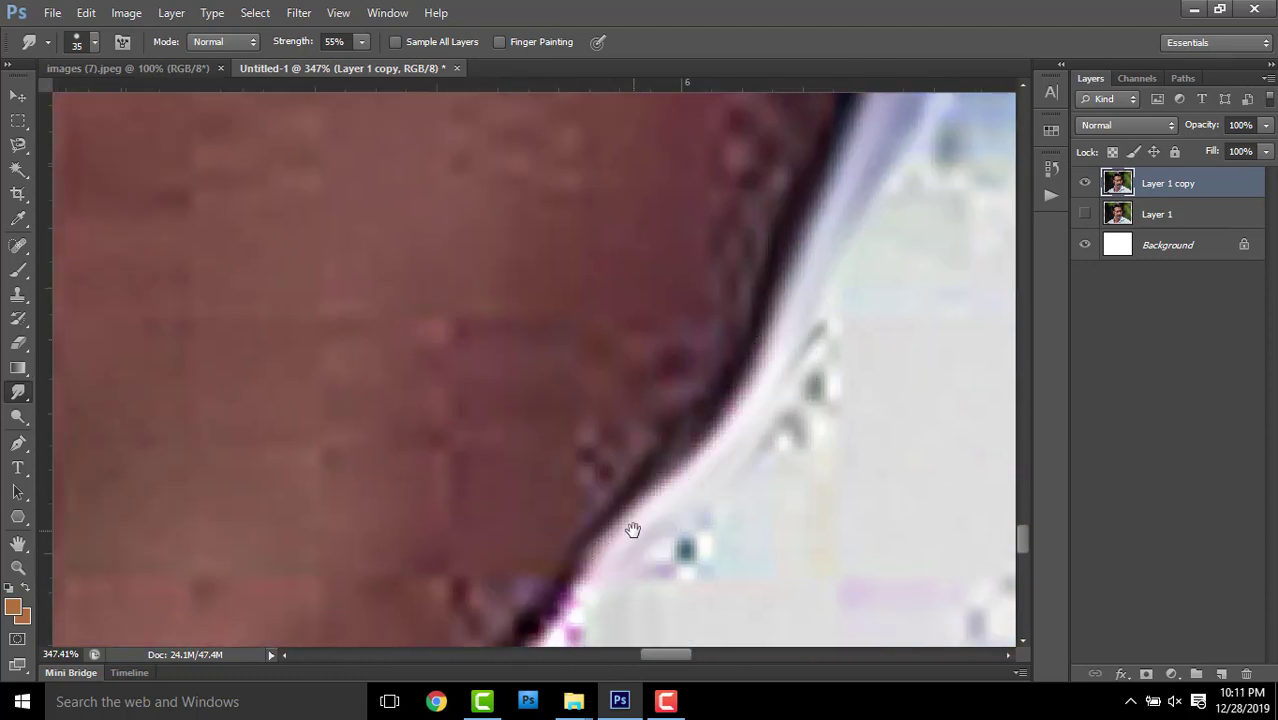
scroll(633, 530, "down", 1)
scroll(820, 300, "down", 1)
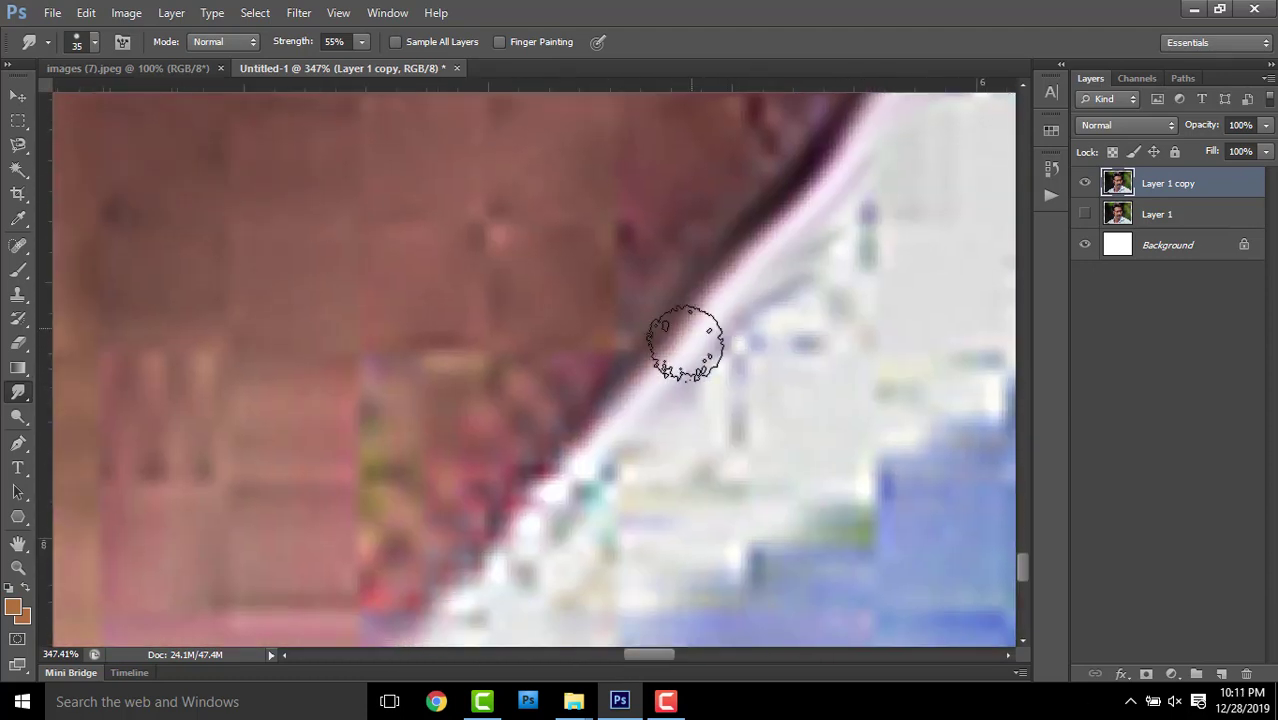
scroll(456, 536, "down", 3)
scroll(730, 325, "down", 2)
scroll(730, 325, "up", 1)
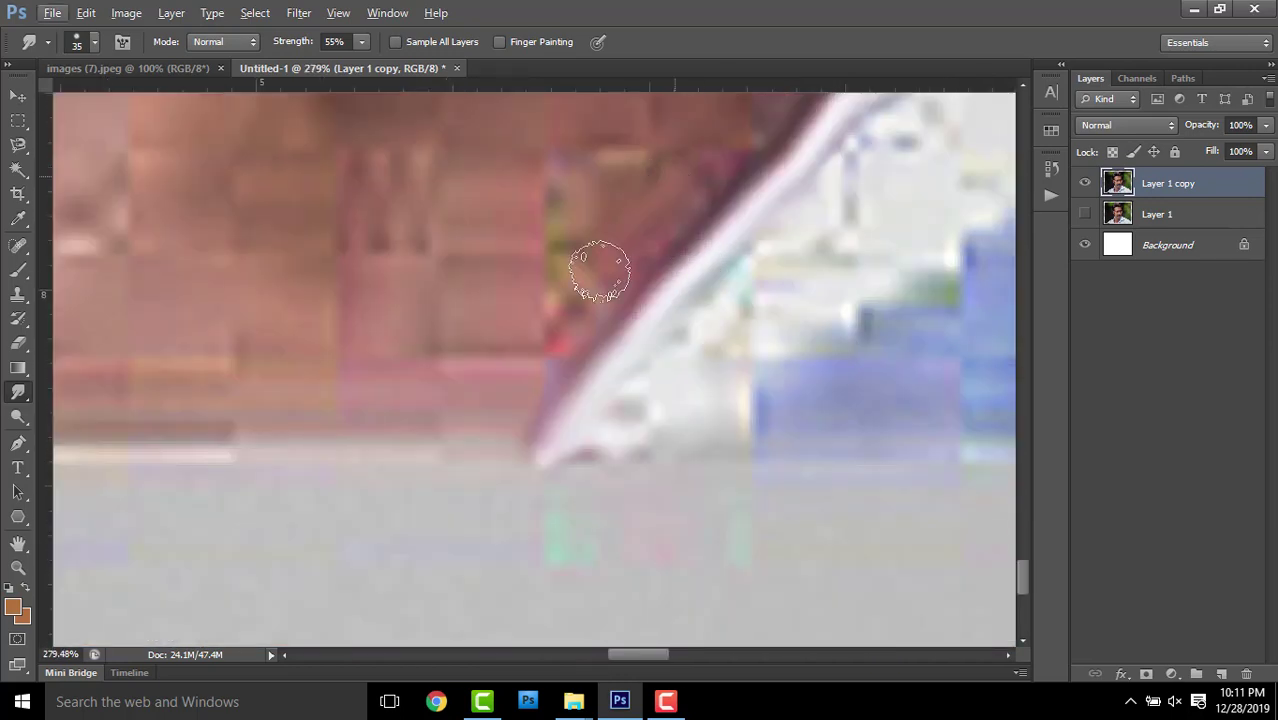
scroll(594, 271, "up", 2)
key("bracketright")
key("bracketright")
key("bracketright")
Smudge the dark collar edge up into the neck skin under the jawline
scroll(670, 471, "up", 2)
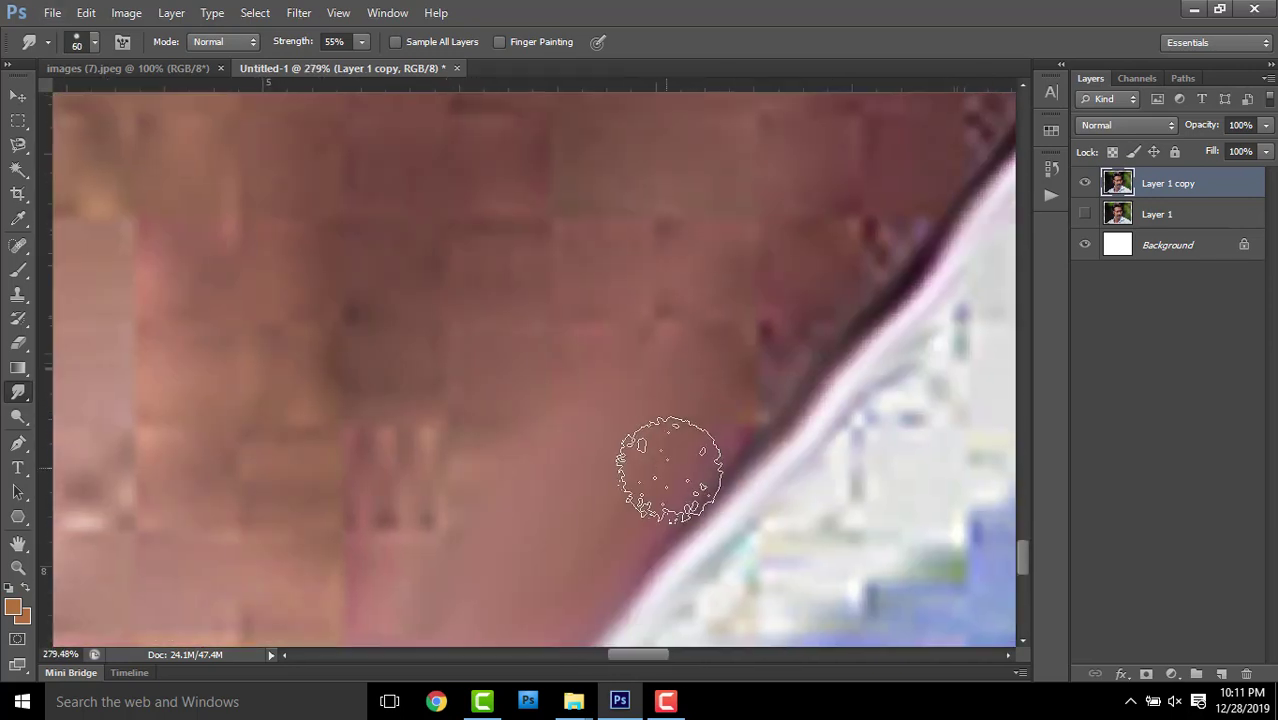
scroll(756, 371, "up", 2)
scroll(771, 395, "up", 2)
scroll(812, 290, "up", 1)
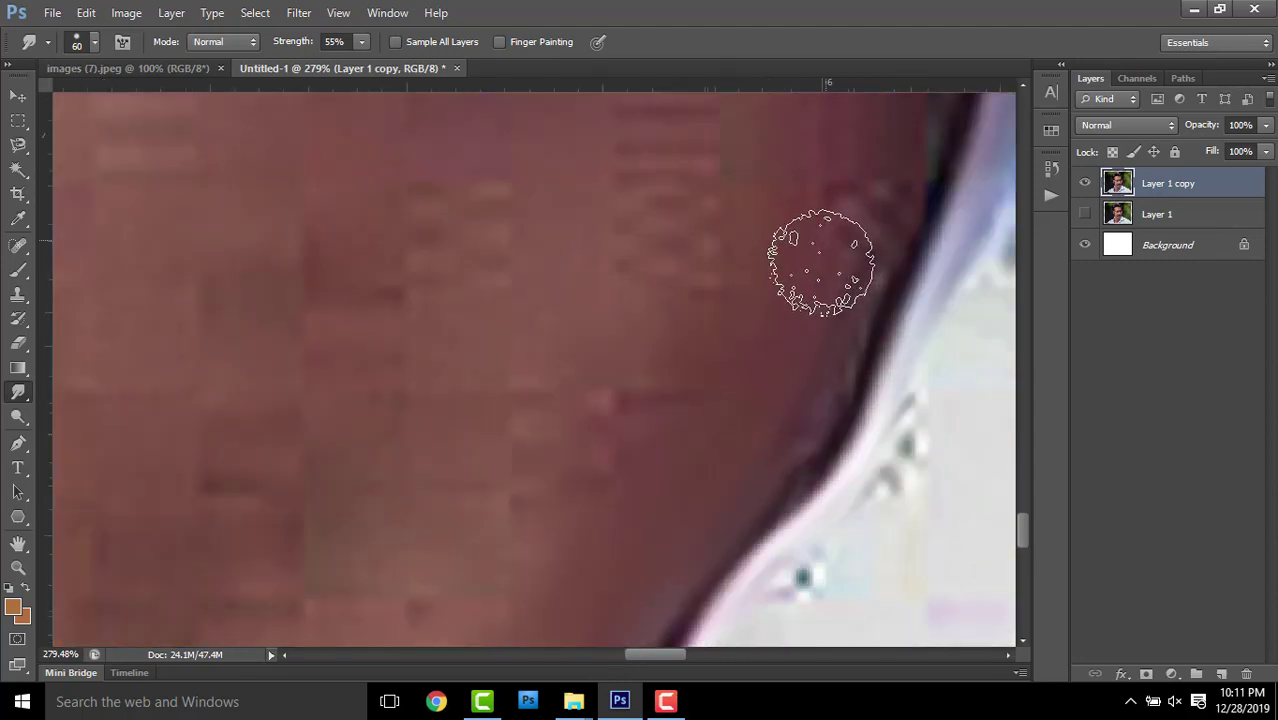
scroll(826, 328, "up", 3)
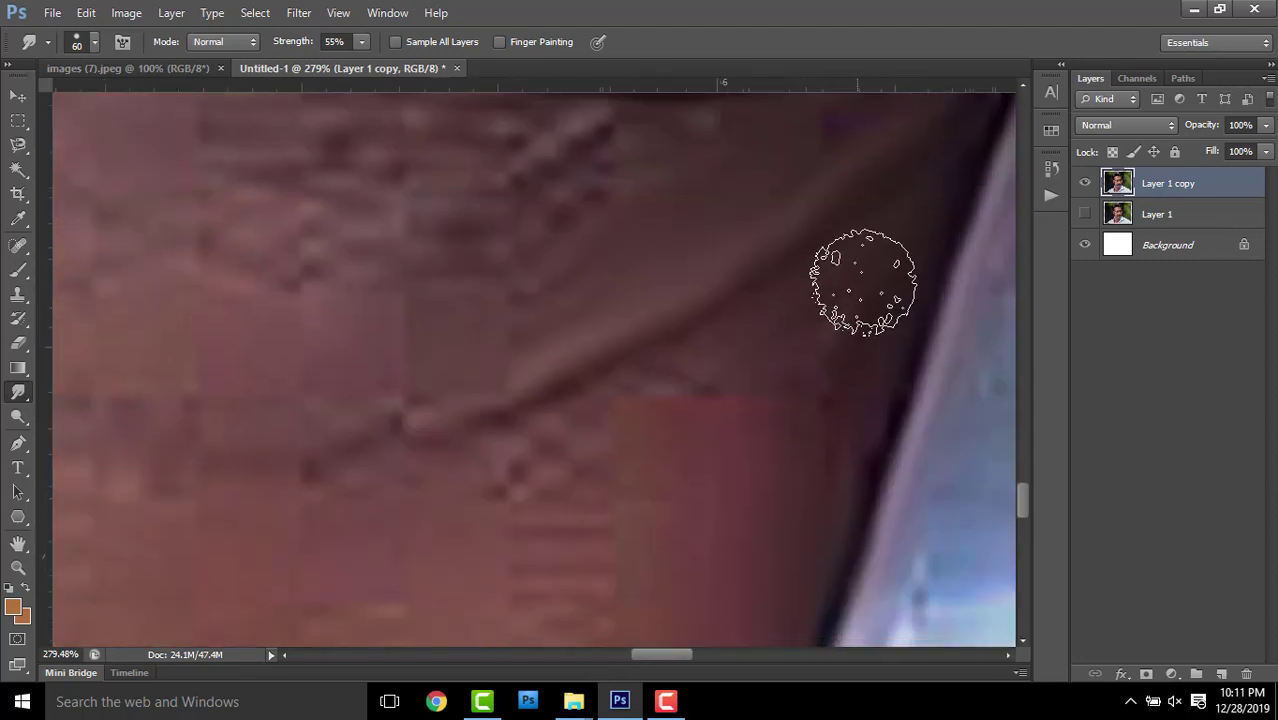
scroll(855, 280, "up", 2)
scroll(773, 393, "left", 1)
scroll(835, 245, "left", 1)
scroll(708, 432, "down", 1)
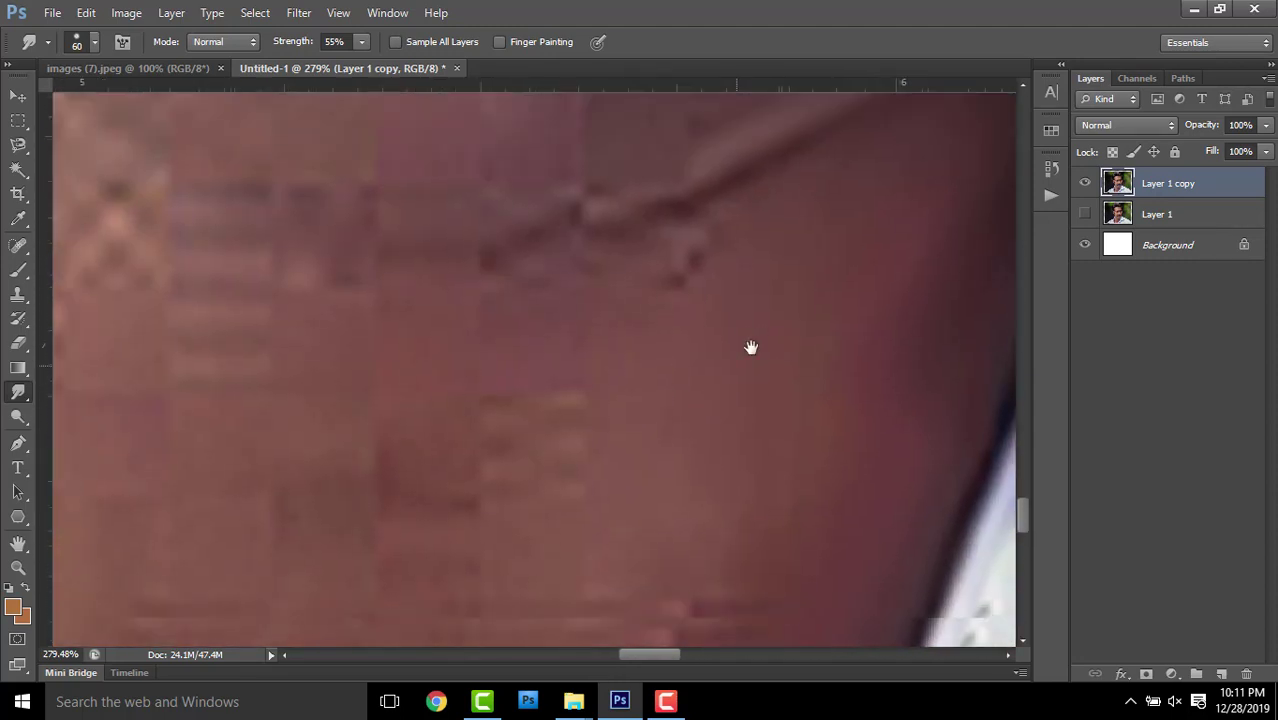
scroll(824, 291, "down", 2)
scroll(796, 448, "up", 2)
scroll(632, 355, "up", 1)
scroll(736, 328, "down", 1)
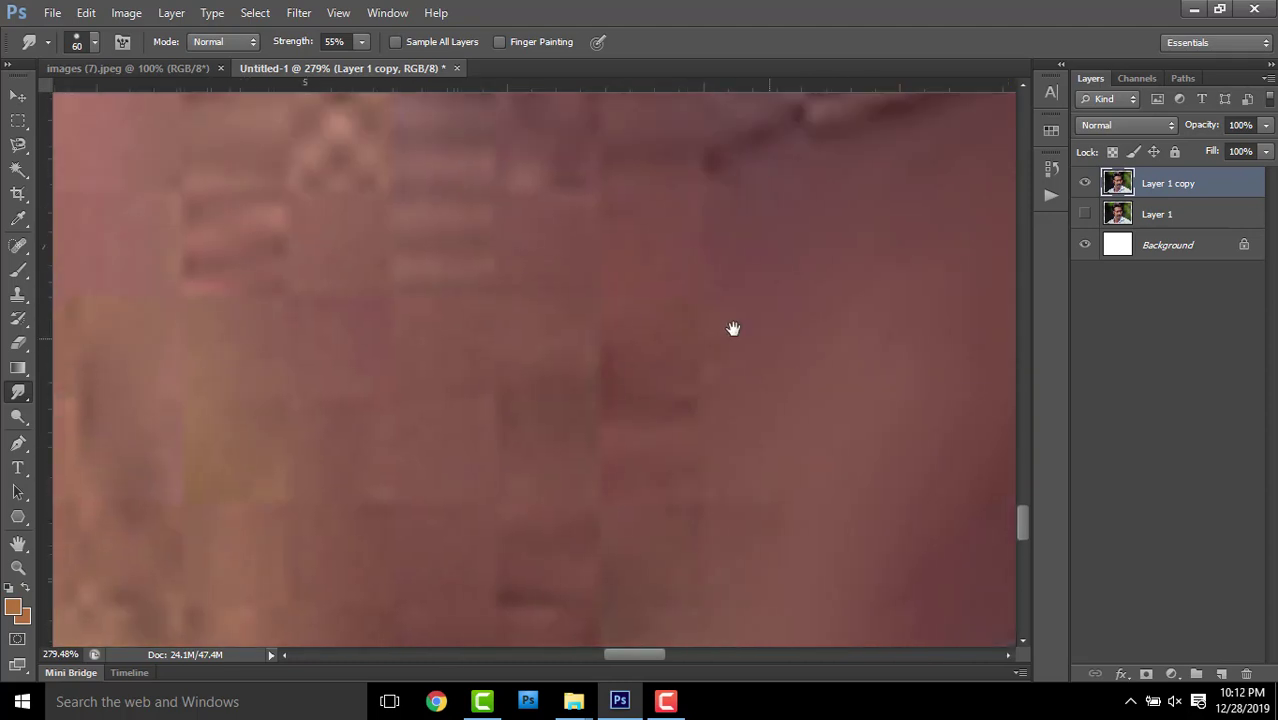
scroll(784, 308, "down", 1)
scroll(689, 423, "down", 1)
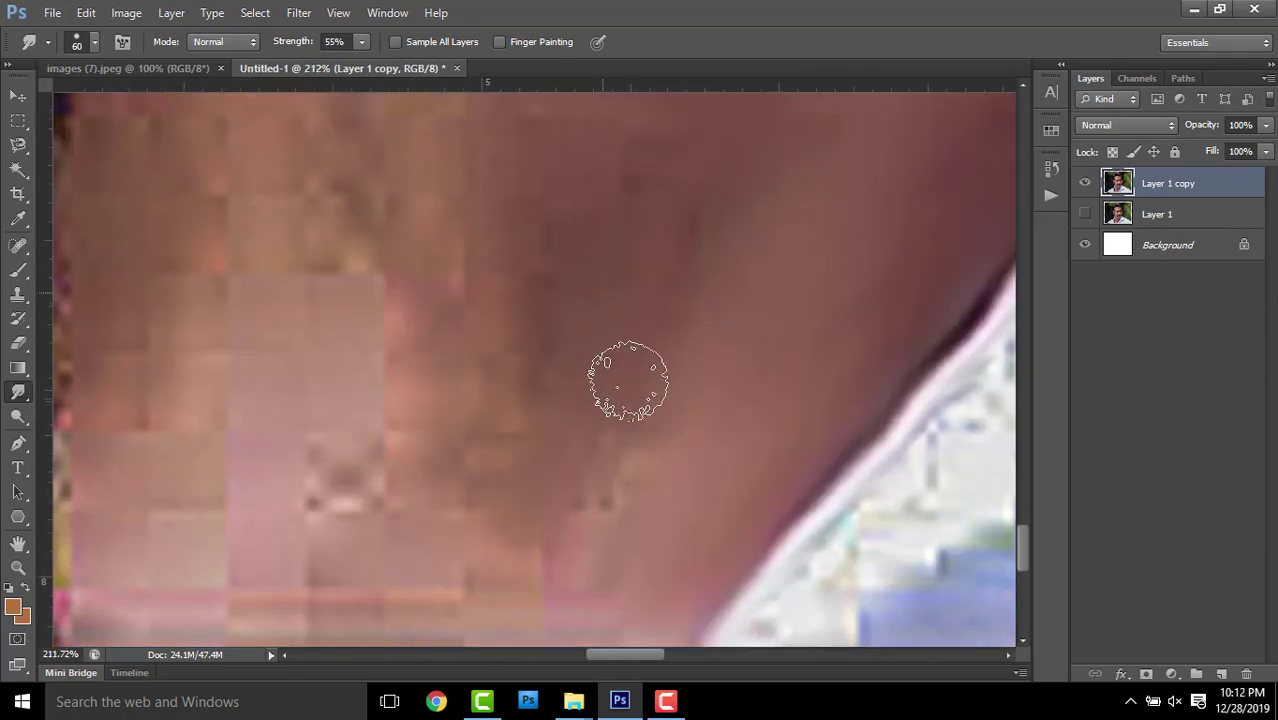
scroll(762, 237, "down", 2)
scroll(762, 237, "left", 1)
scroll(648, 391, "up", 1)
scroll(805, 280, "up", 1)
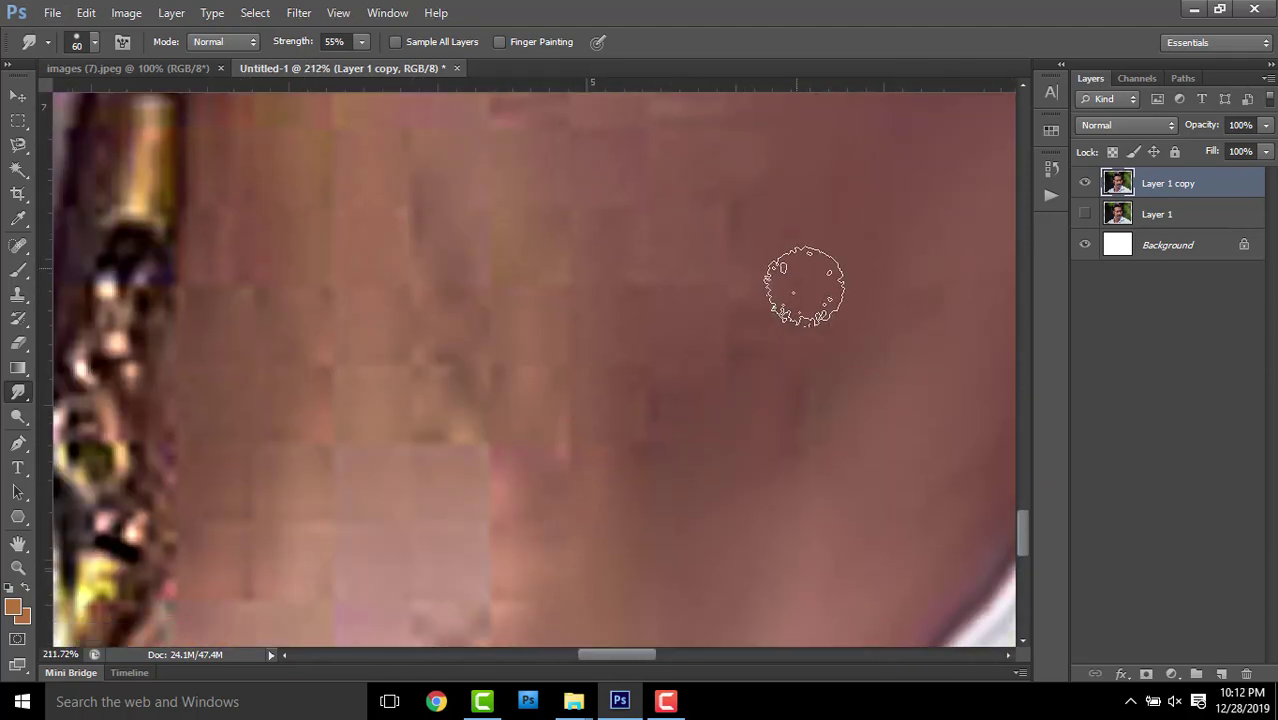
scroll(534, 486, "right", 1)
scroll(834, 304, "up", 2)
scroll(705, 267, "up", 1)
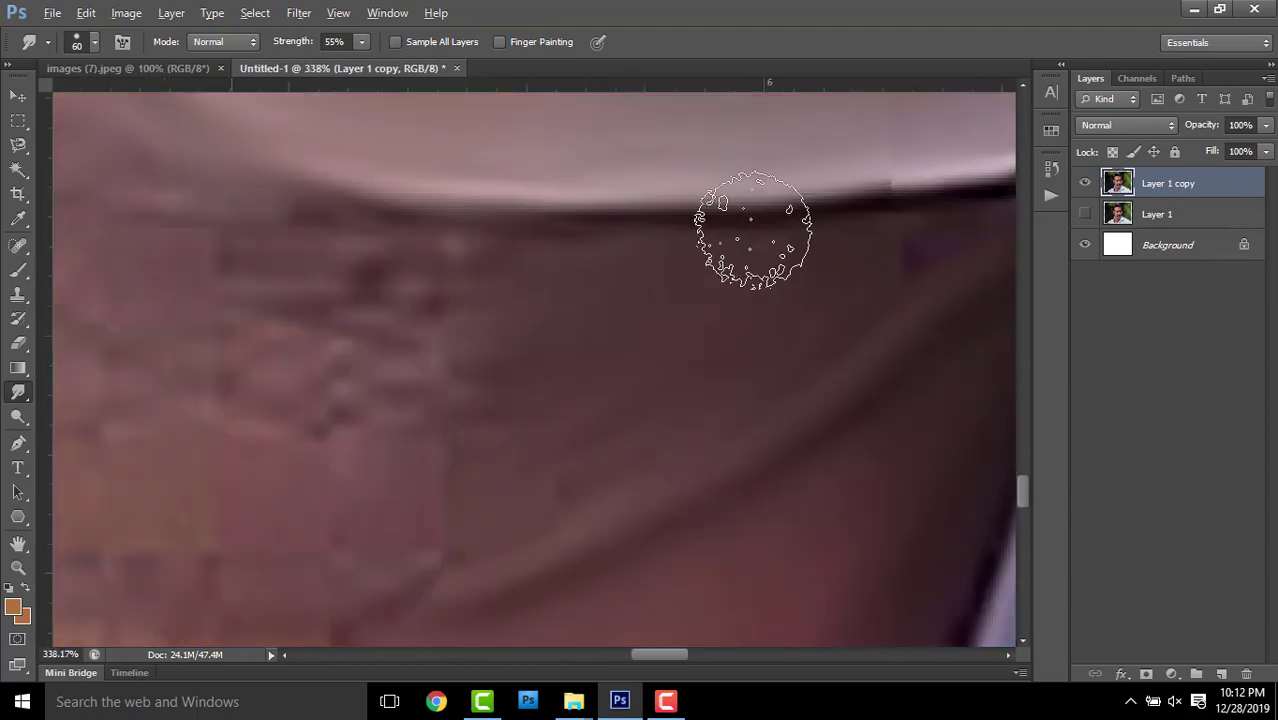
scroll(593, 374, "up", 1)
scroll(765, 257, "up", 1)
left_click_drag(705, 330, 799, 357)
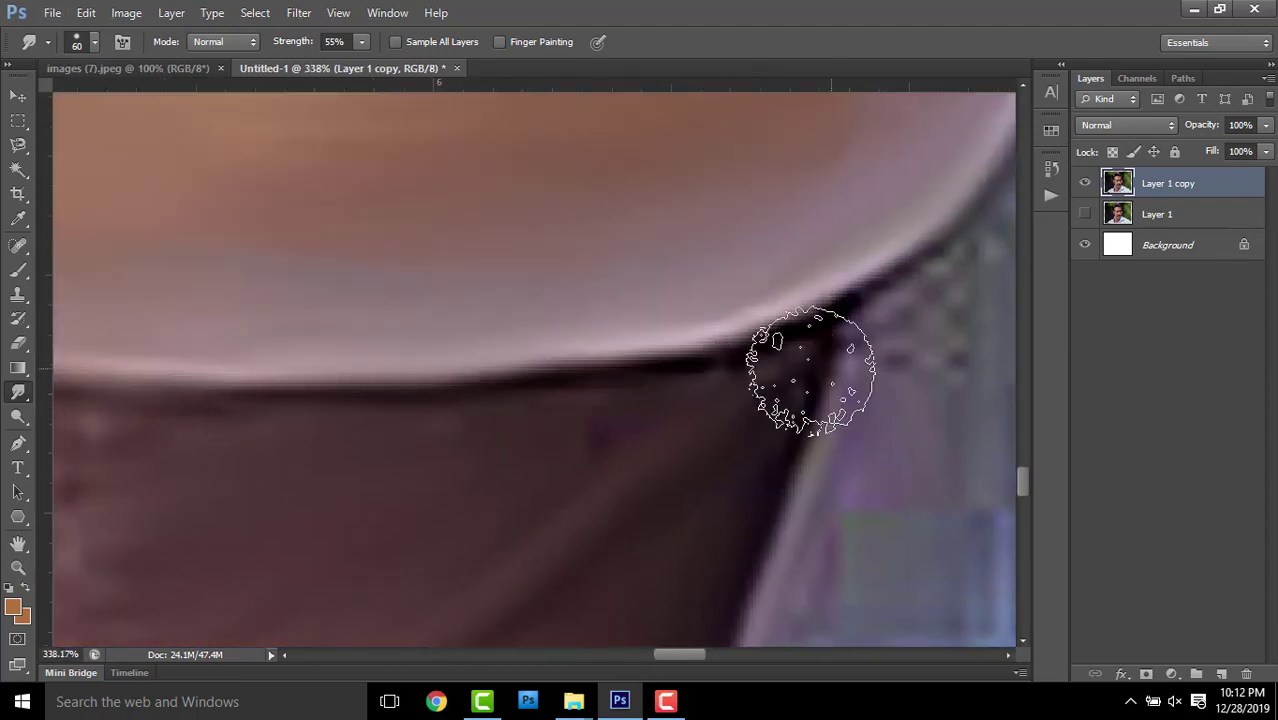
scroll(565, 377, "down", 1)
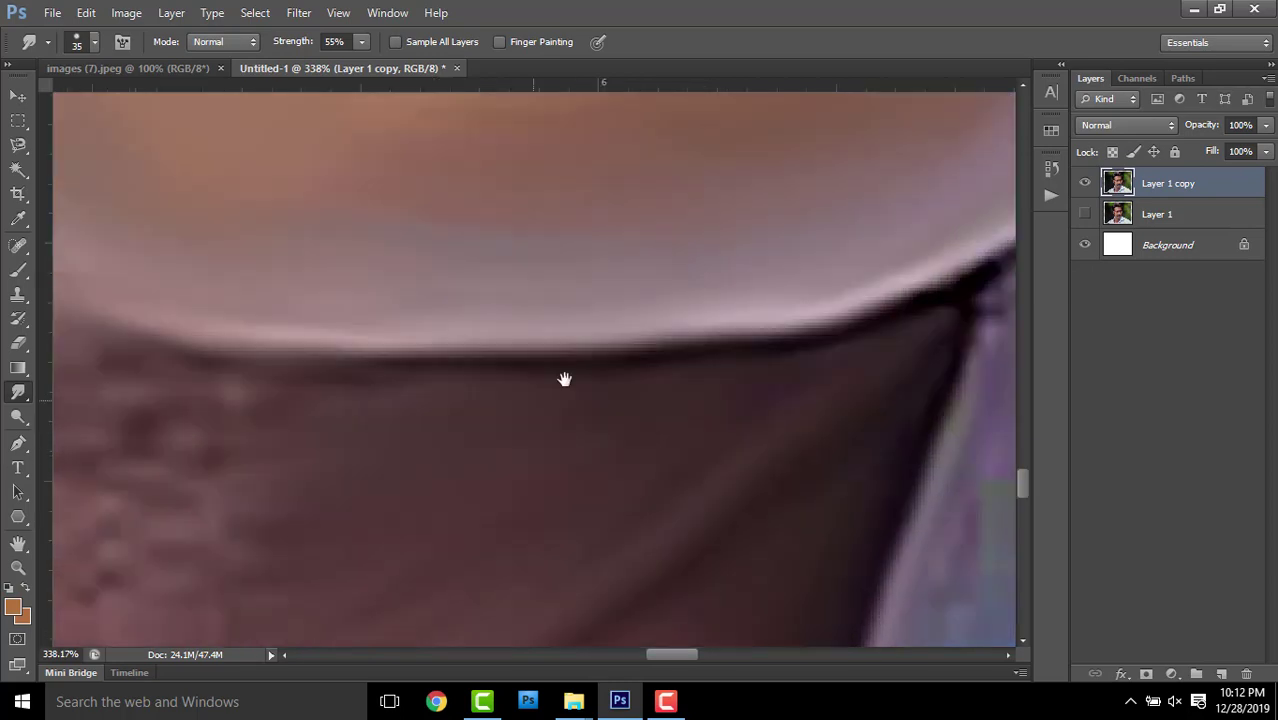
scroll(565, 377, "left", 1)
scroll(448, 479, "down", 1)
scroll(841, 385, "down", 1)
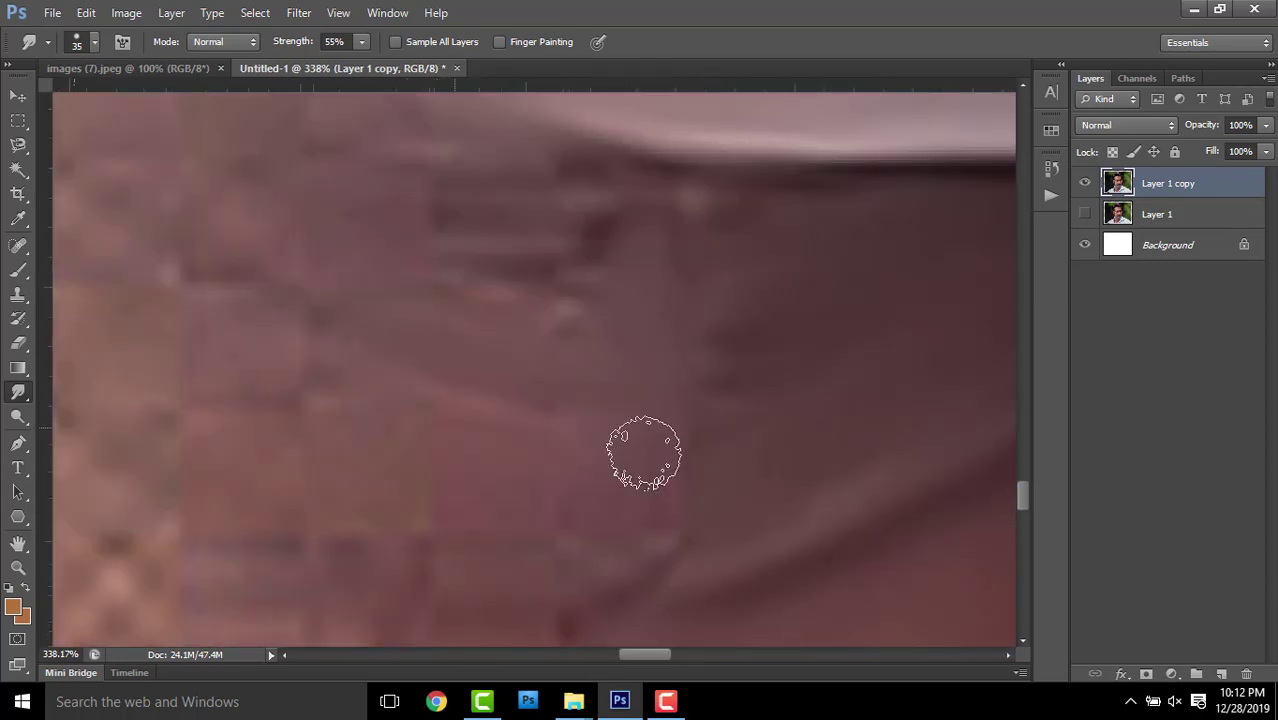
scroll(581, 453, "down", 1)
scroll(581, 453, "left", 1)
Move along the neck beside the gold chain and shrink the smudge brush from 70 to 50
scroll(622, 377, "down", 3)
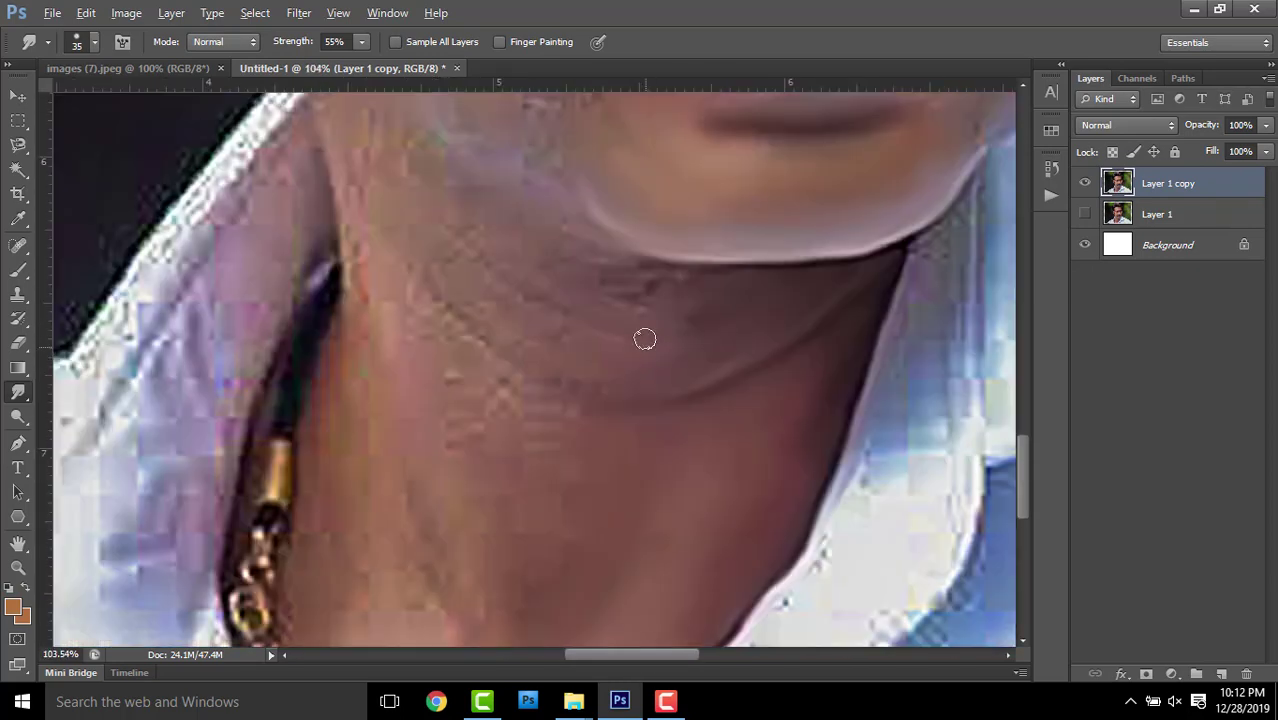
scroll(644, 337, "up", 2)
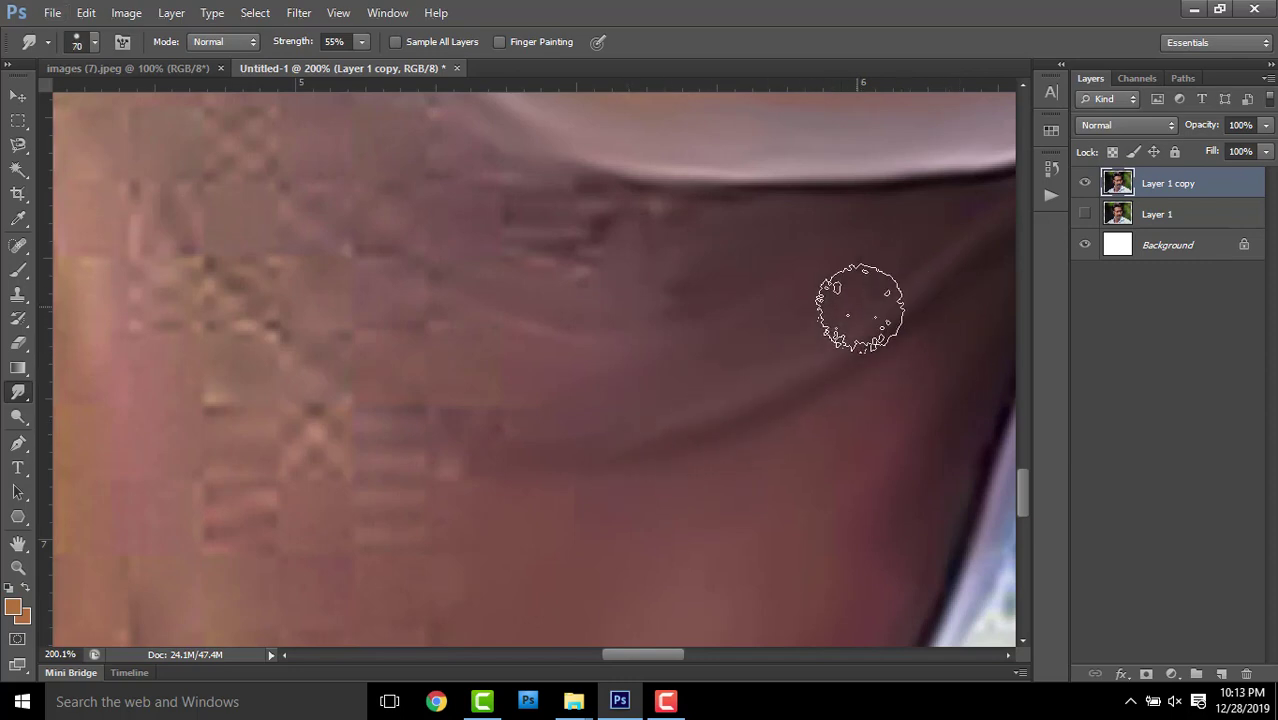
scroll(290, 279, "up", 2)
scroll(431, 302, "left", 2)
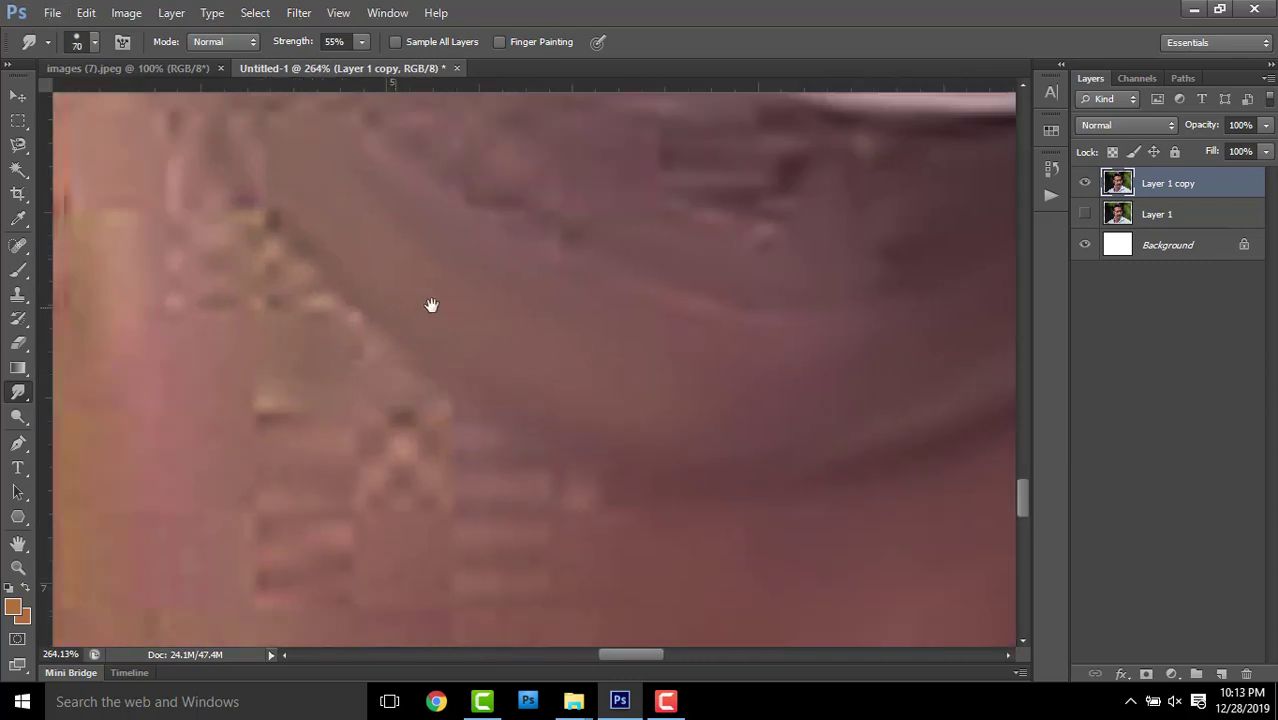
scroll(431, 302, "left", 1)
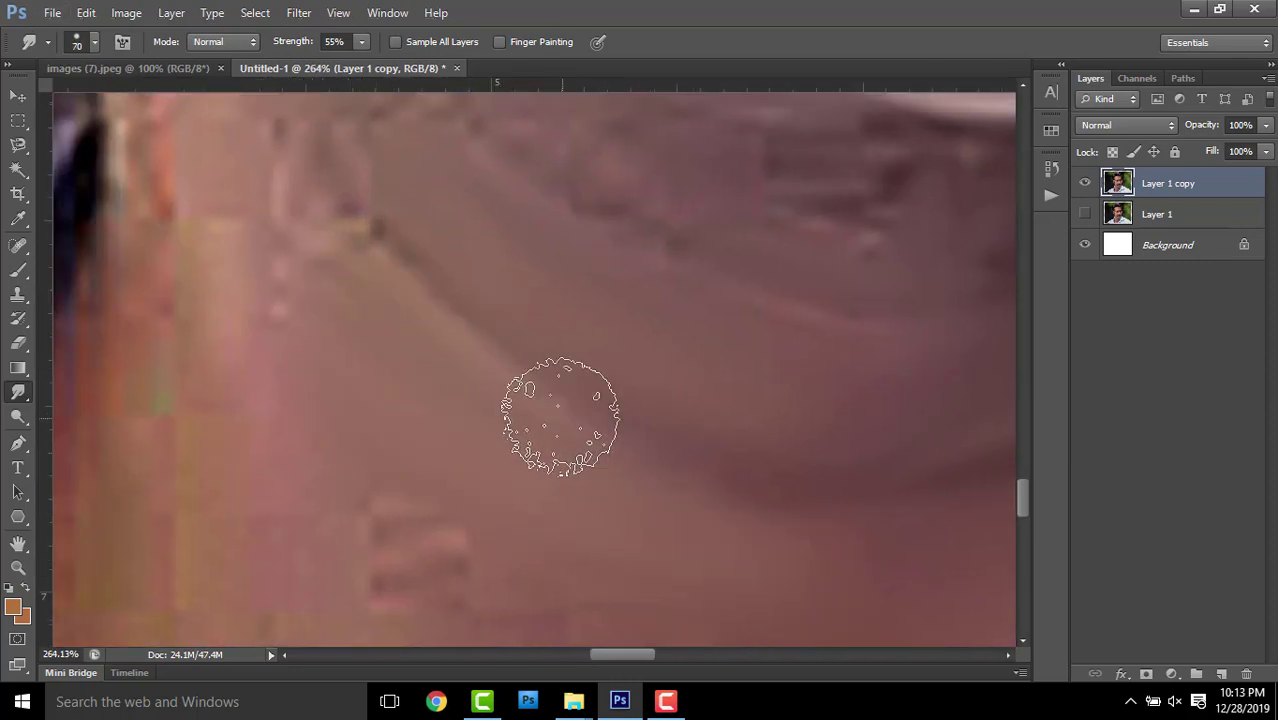
scroll(600, 425, "left", 2)
scroll(600, 425, "up", 1)
scroll(585, 357, "right", 2)
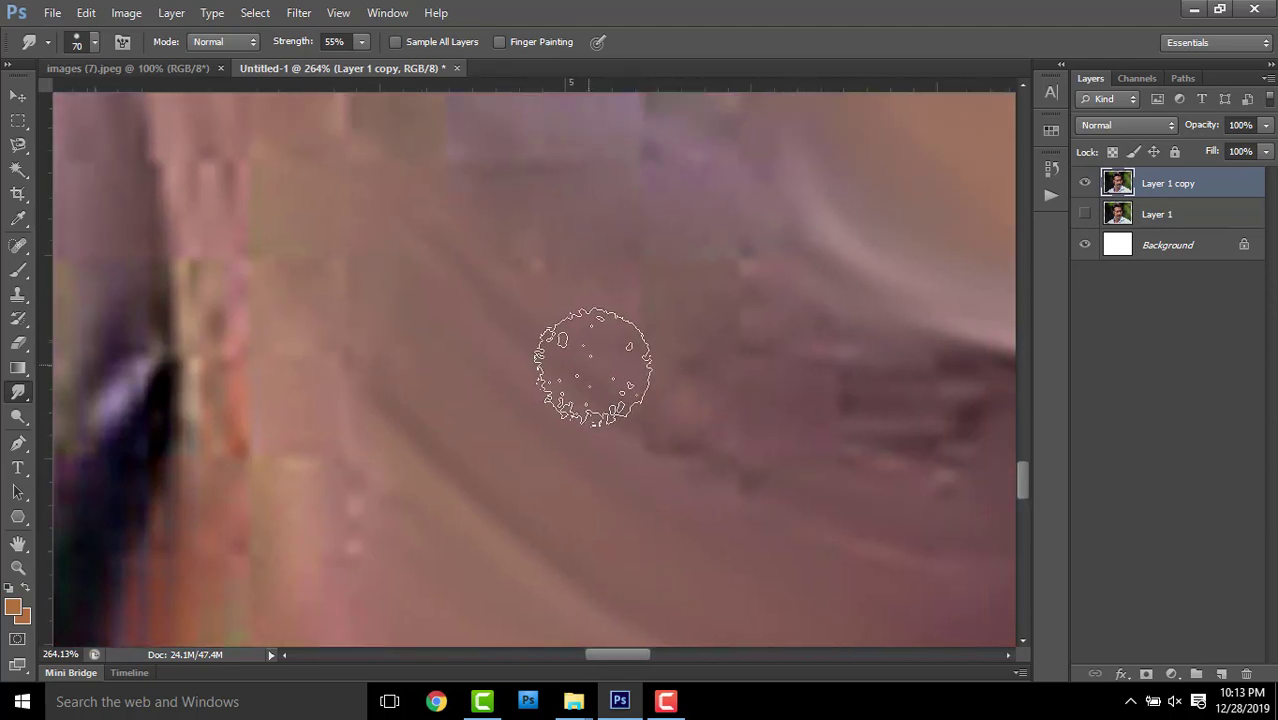
scroll(585, 377, "right", 2)
scroll(605, 294, "down", 3)
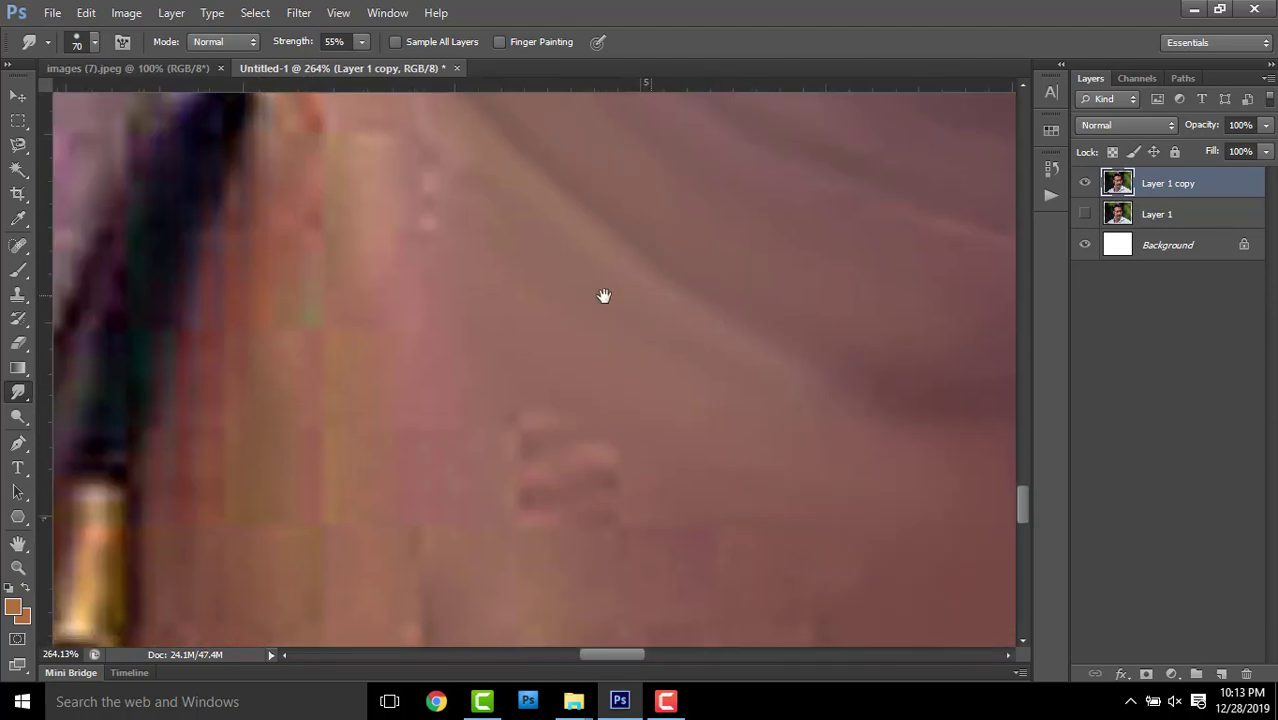
scroll(556, 300, "right", 1)
scroll(465, 337, "left", 2)
scroll(625, 335, "right", 2)
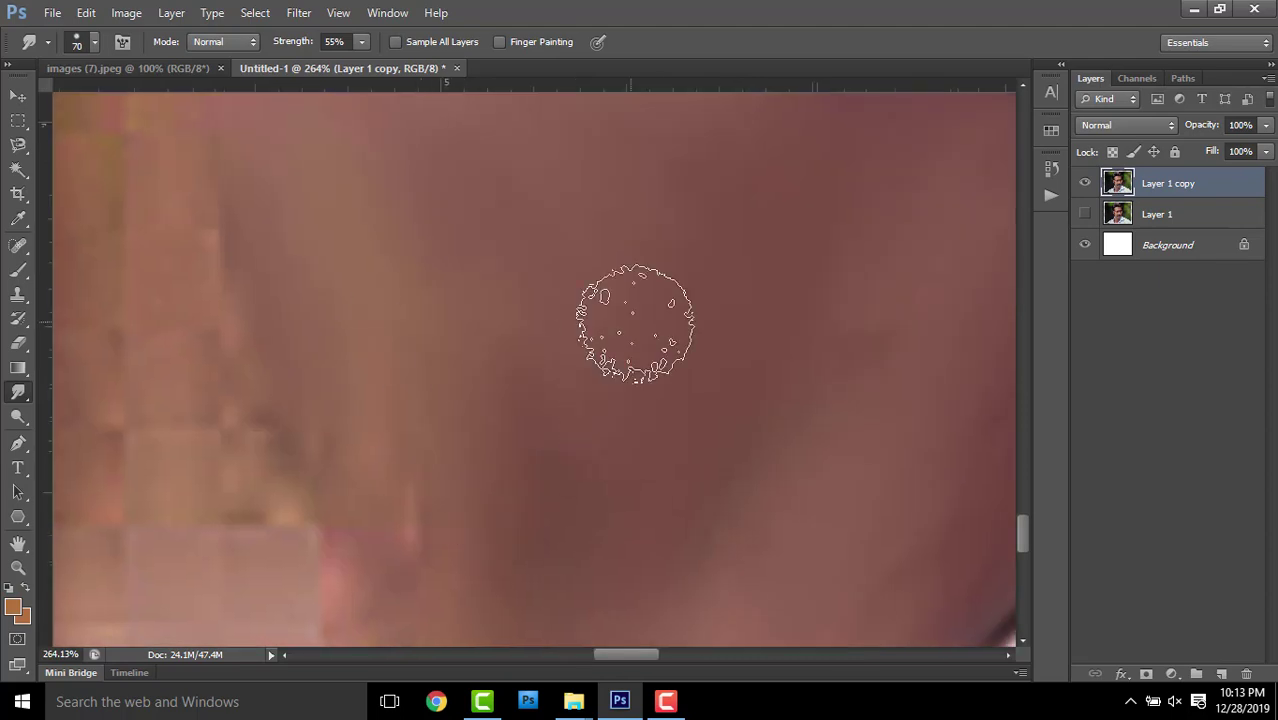
scroll(560, 365, "down", 2)
scroll(478, 345, "left", 2)
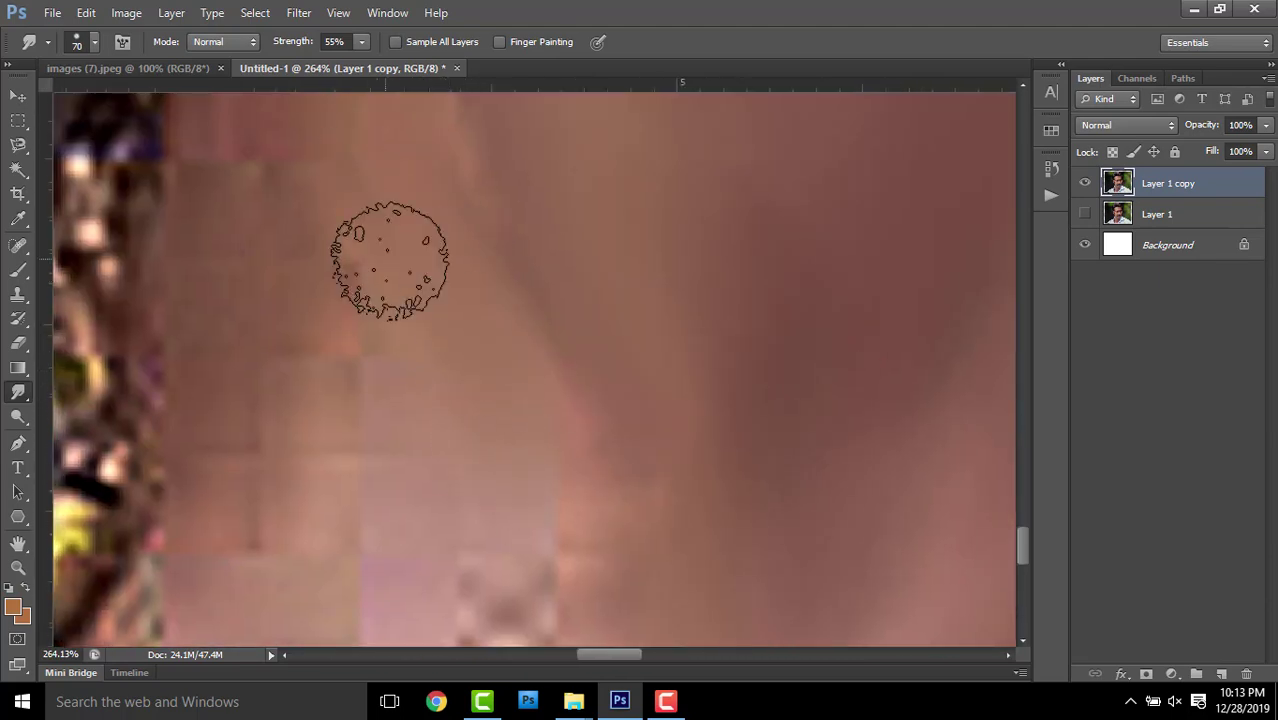
scroll(500, 400, "down", 1)
scroll(470, 390, "down", 2)
scroll(400, 390, "left", 2)
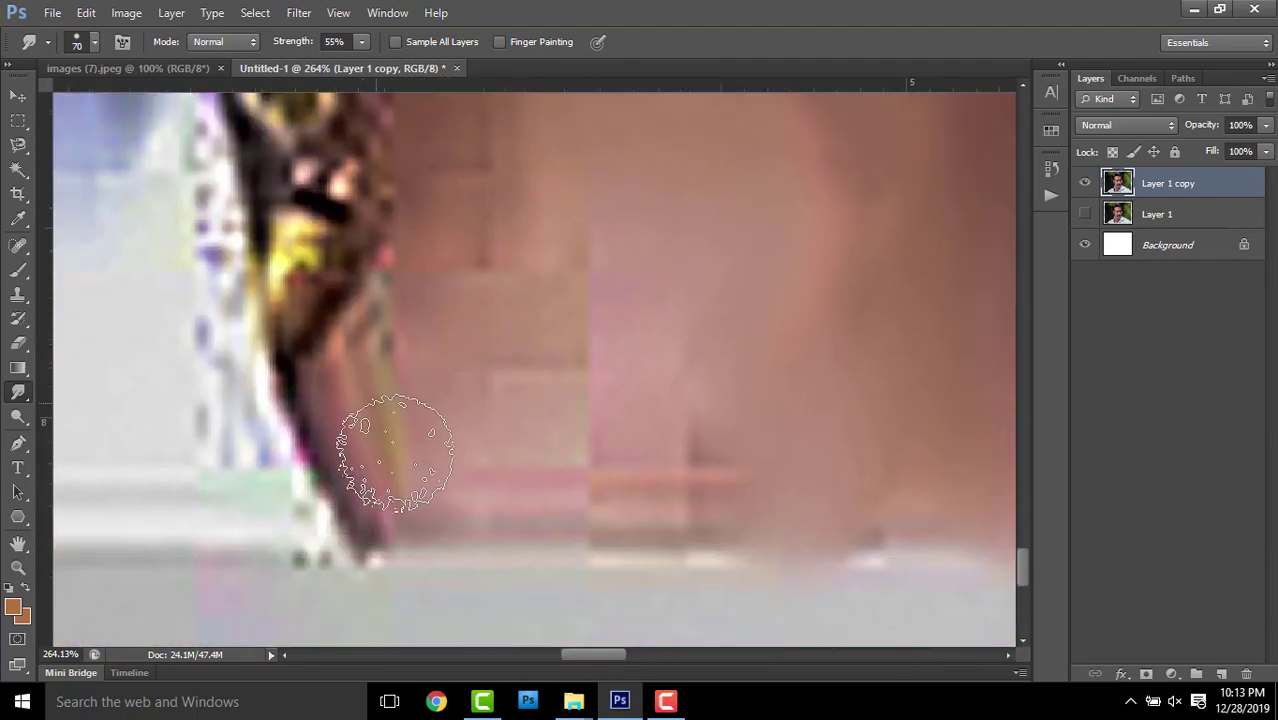
scroll(578, 433, "up", 2)
scroll(580, 343, "up", 1)
scroll(582, 347, "down", 2)
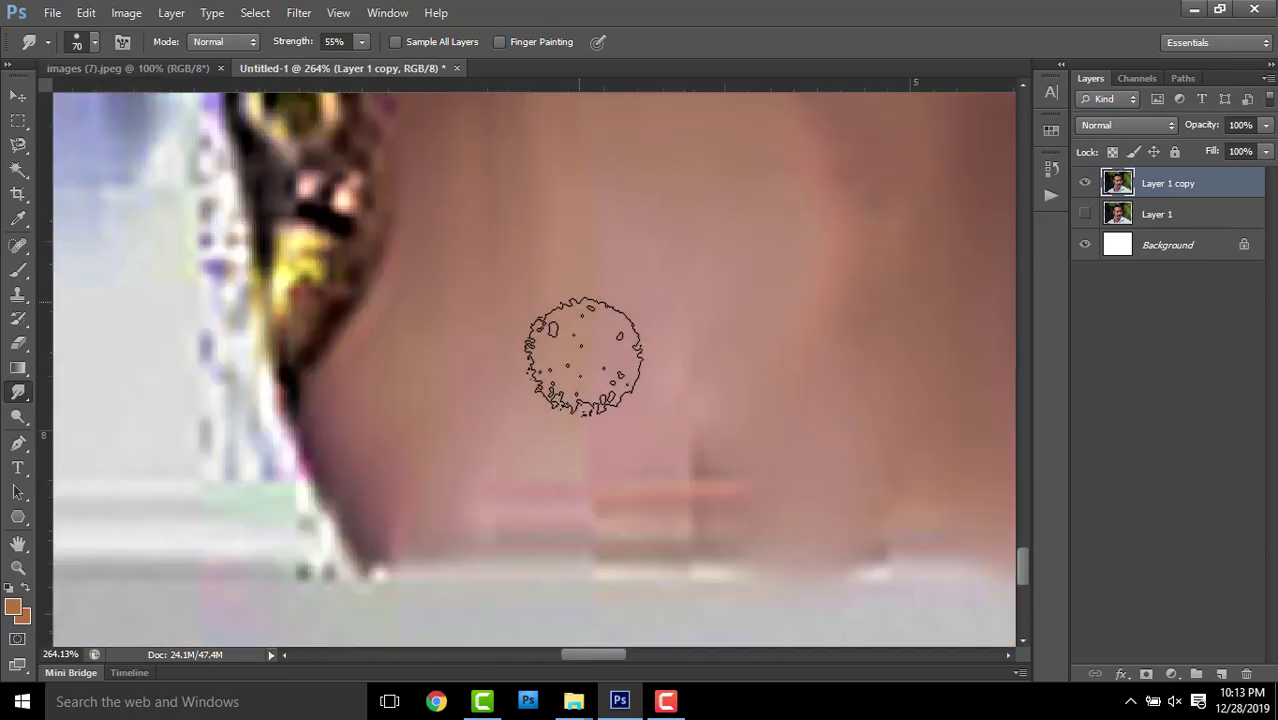
scroll(630, 420, "up", 2)
scroll(640, 300, "up", 2)
scroll(599, 228, "up", 2)
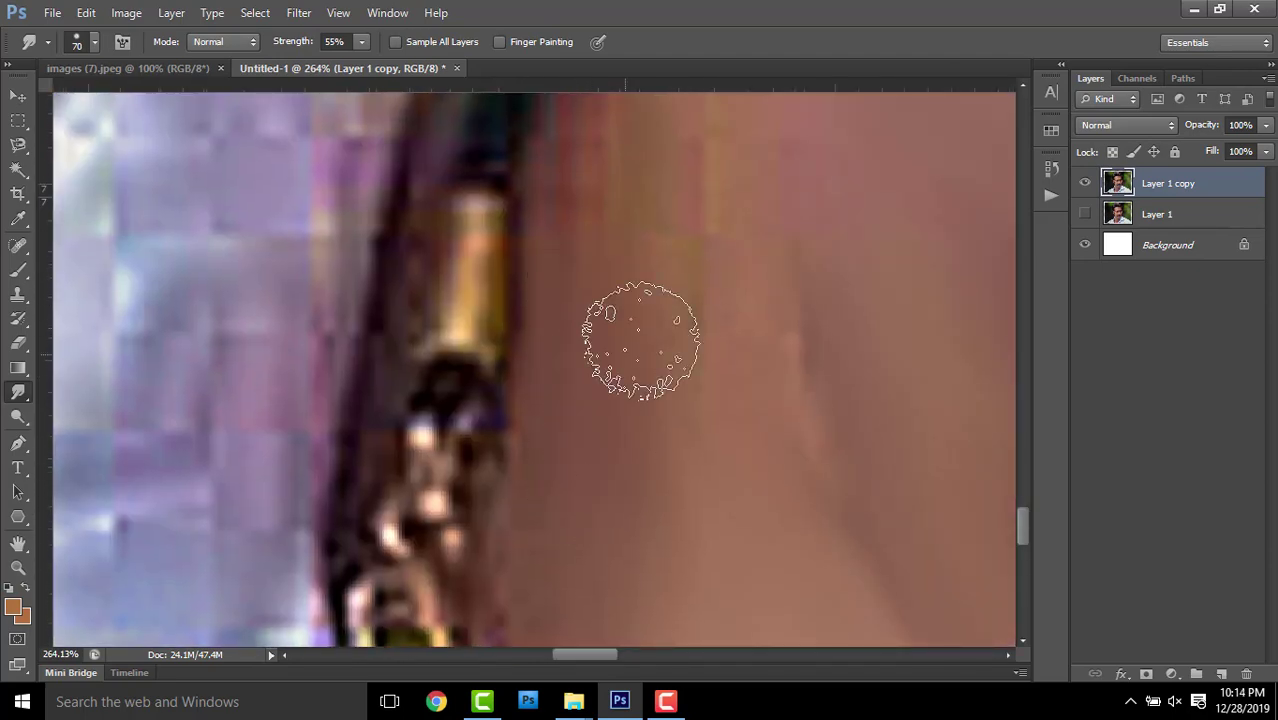
scroll(634, 337, "right", 2)
scroll(686, 337, "up", 2)
scroll(514, 443, "down", 1)
key("bracketleft")
scroll(578, 530, "up", 2)
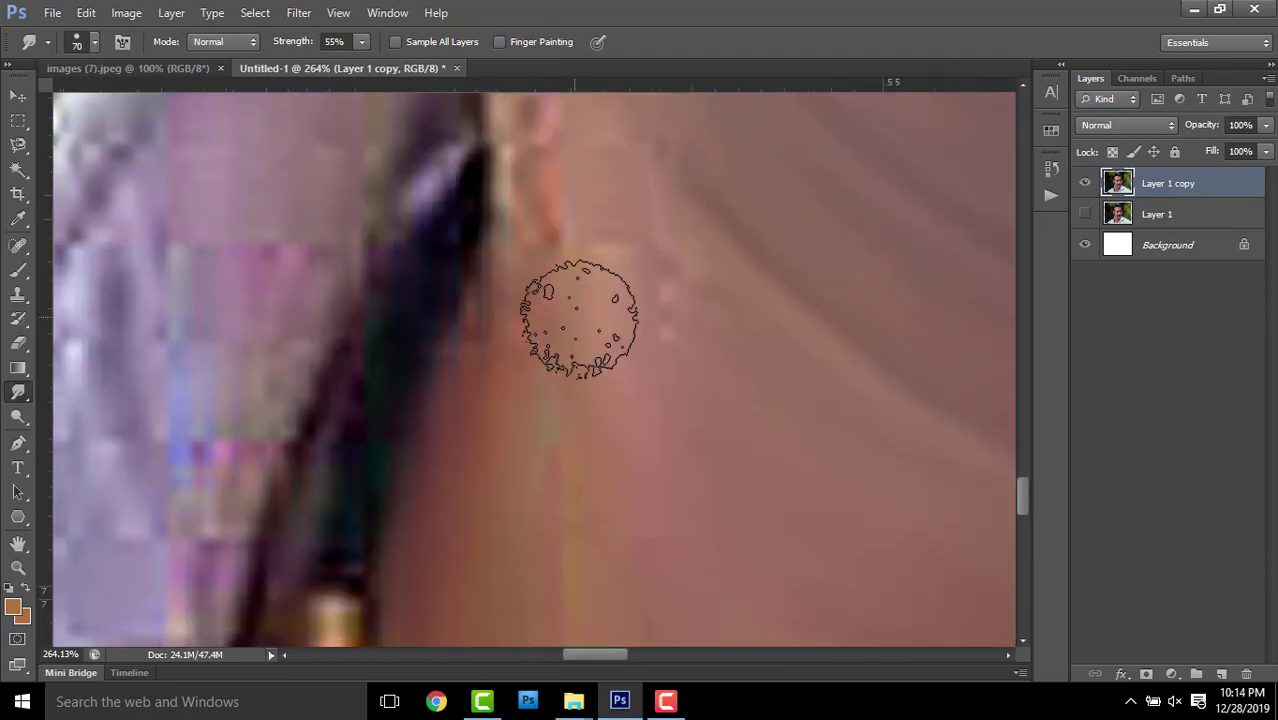
scroll(630, 330, "up", 2)
key("bracketleft")
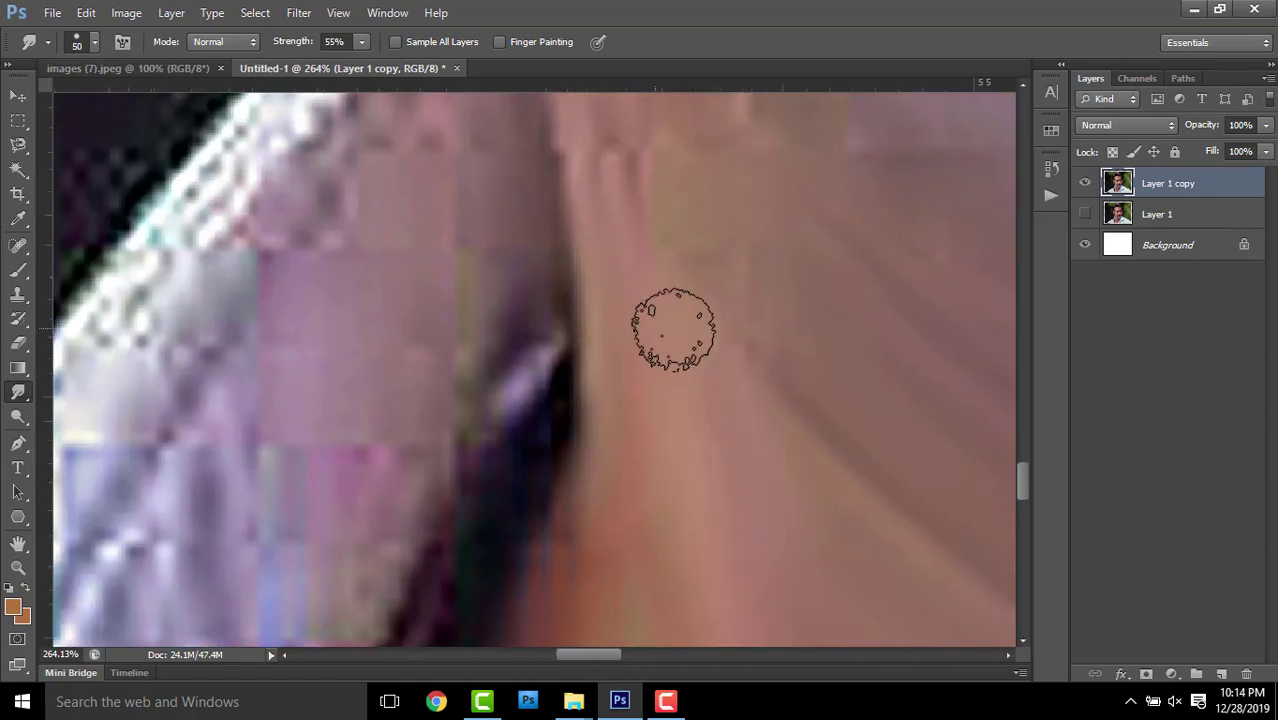
Smudge the jawline skin beside the mustache into smooth strokes
scroll(690, 340, "up", 2)
scroll(680, 320, "up", 2)
scroll(700, 310, "up", 2)
scroll(913, 486, "right", 3)
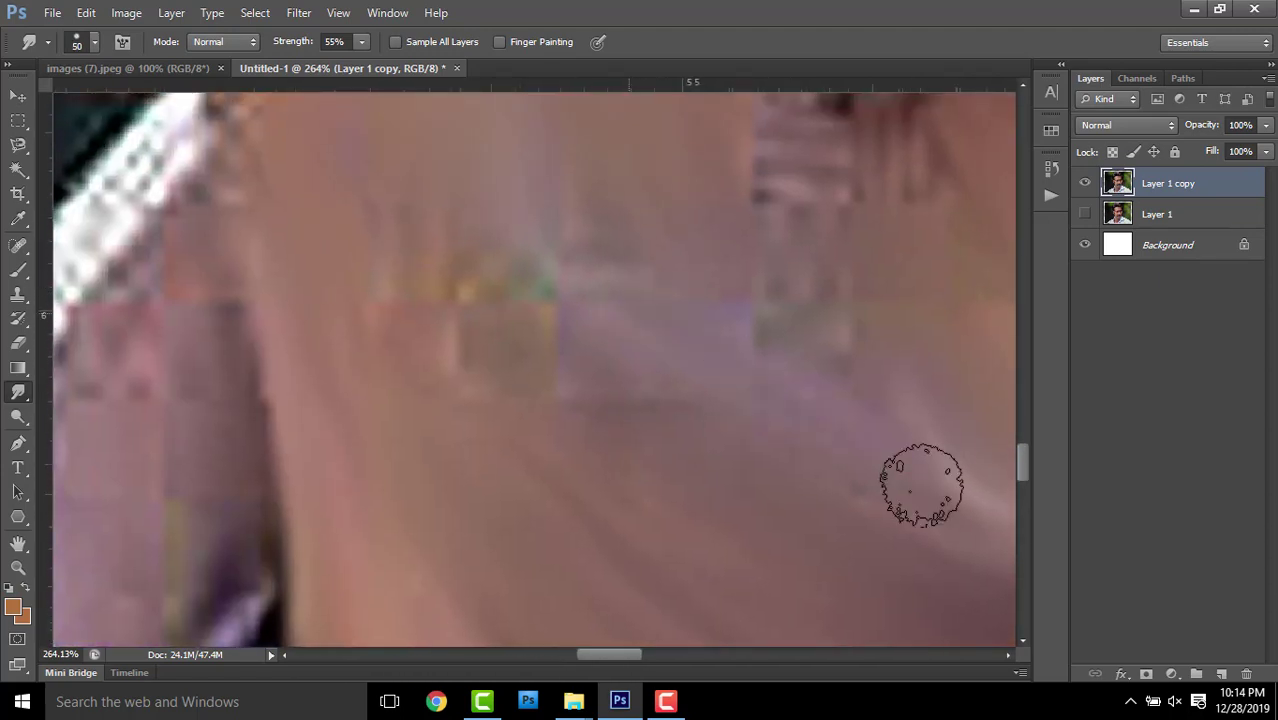
scroll(713, 434, "right", 2)
left_click_drag(394, 363, 509, 399)
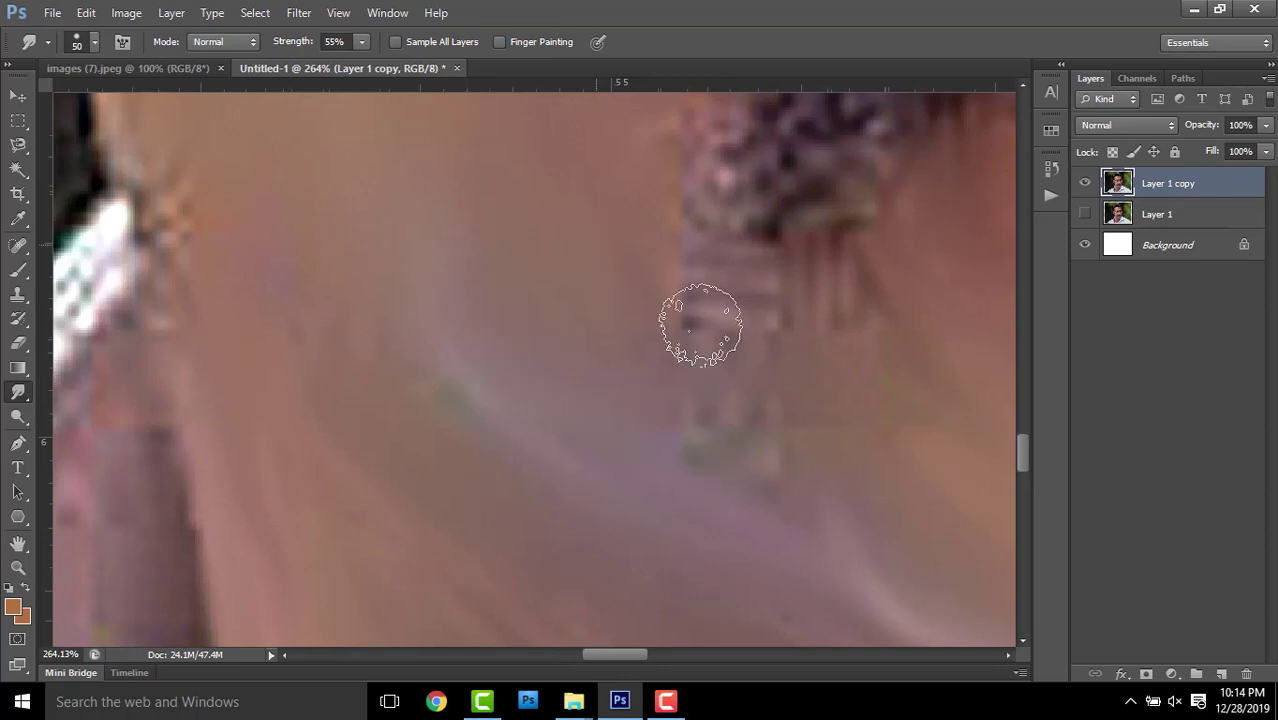
scroll(700, 325, "right", 2)
scroll(681, 362, "left", 3)
scroll(422, 456, "left", 2)
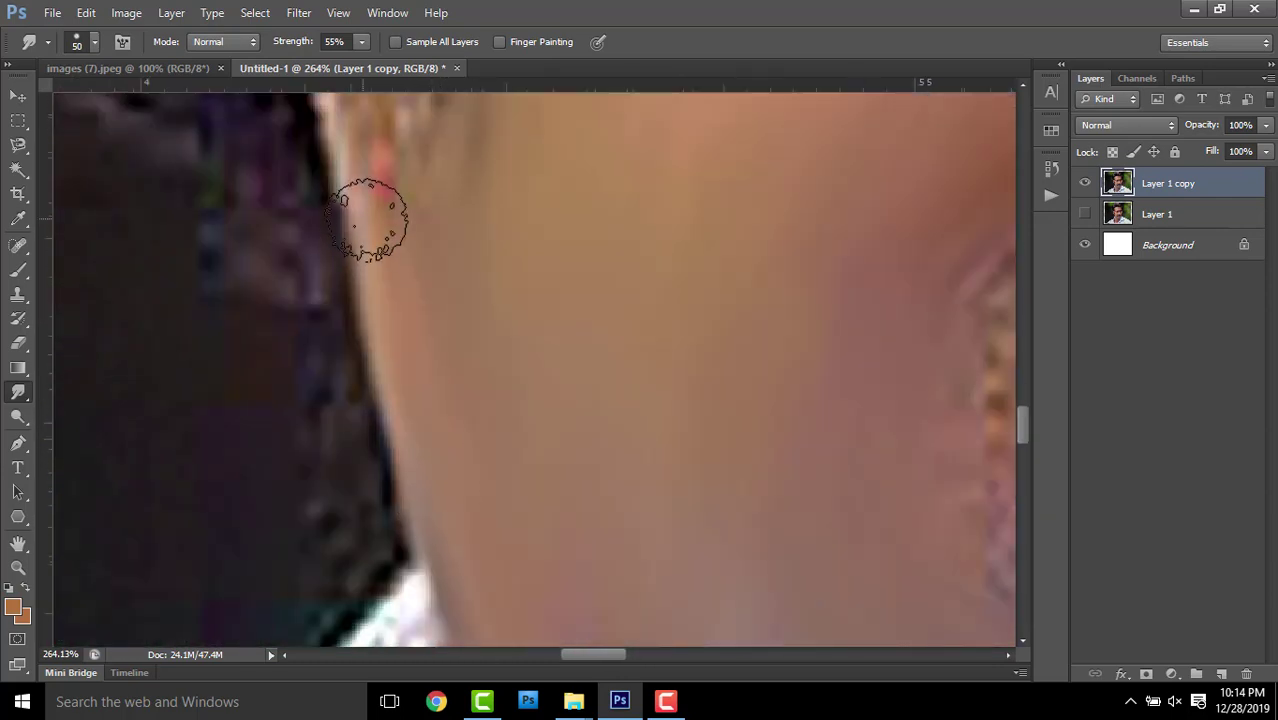
scroll(369, 220, "up", 2)
Pan over the jaw, hair edge and neck to check the blended cheek
mouse_move(371, 208)
left_mouse_down()
mouse_move(562, 486)
mouse_move(502, 260)
left_mouse_up()
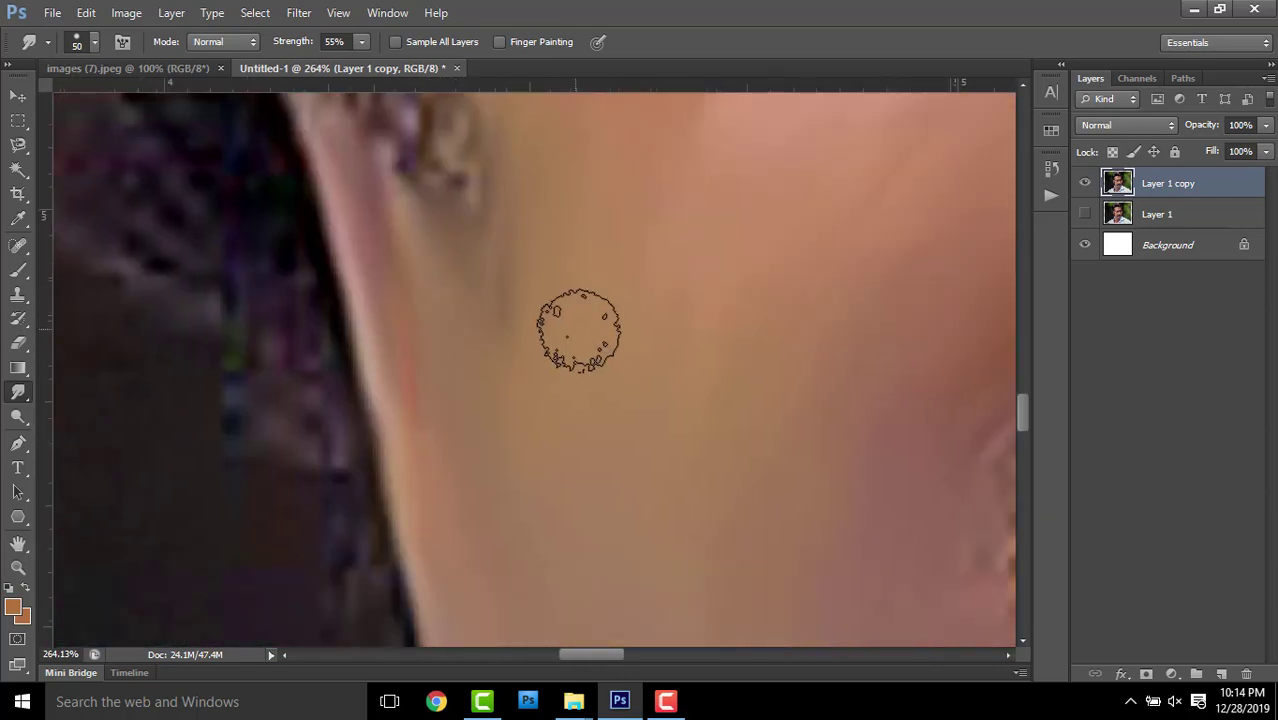
scroll(578, 330, "down", 1)
left_click_drag(727, 308, 594, 403)
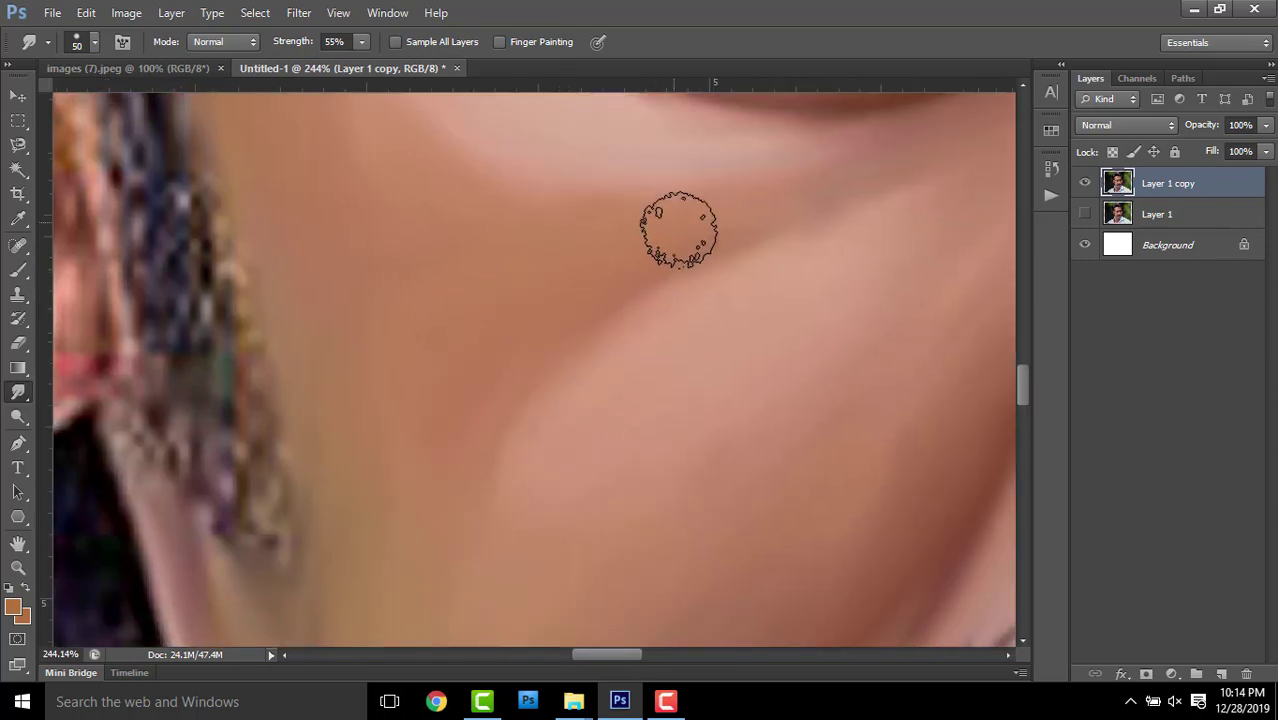
scroll(640, 390, "right", 3)
scroll(705, 268, "left", 1)
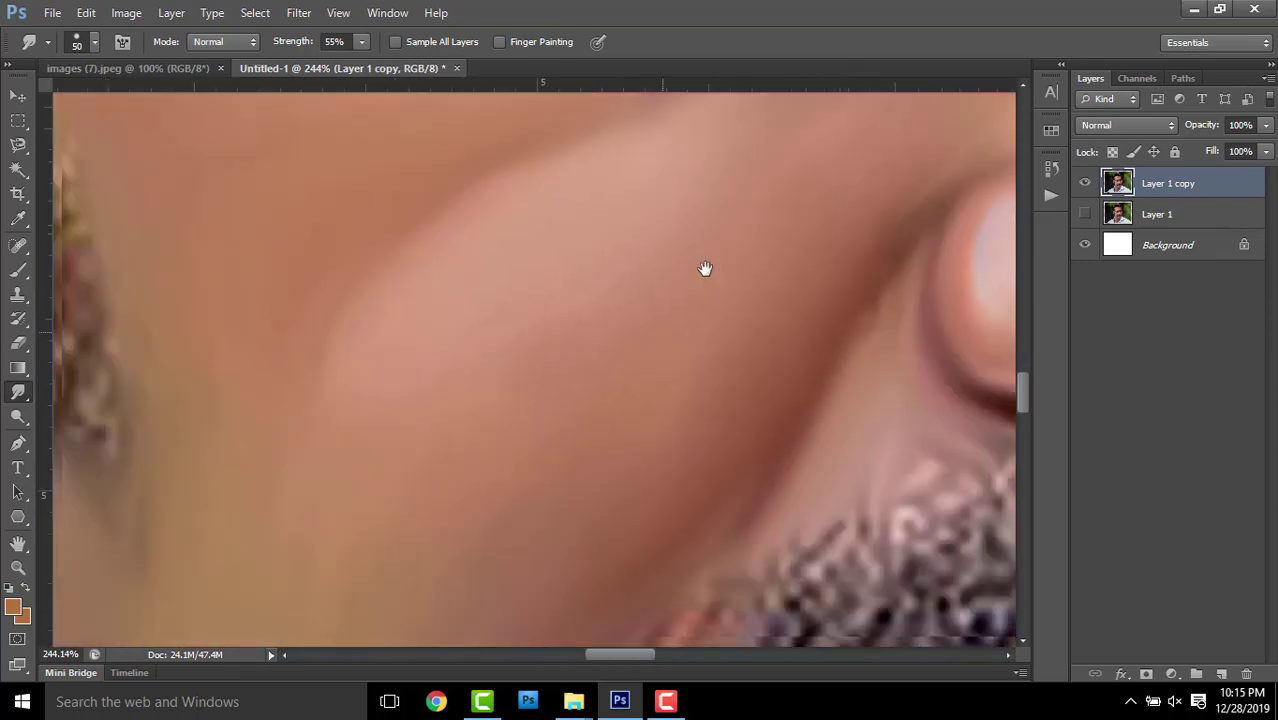
scroll(705, 268, "down", 2)
scroll(563, 285, "down", 1)
scroll(673, 209, "down", 3)
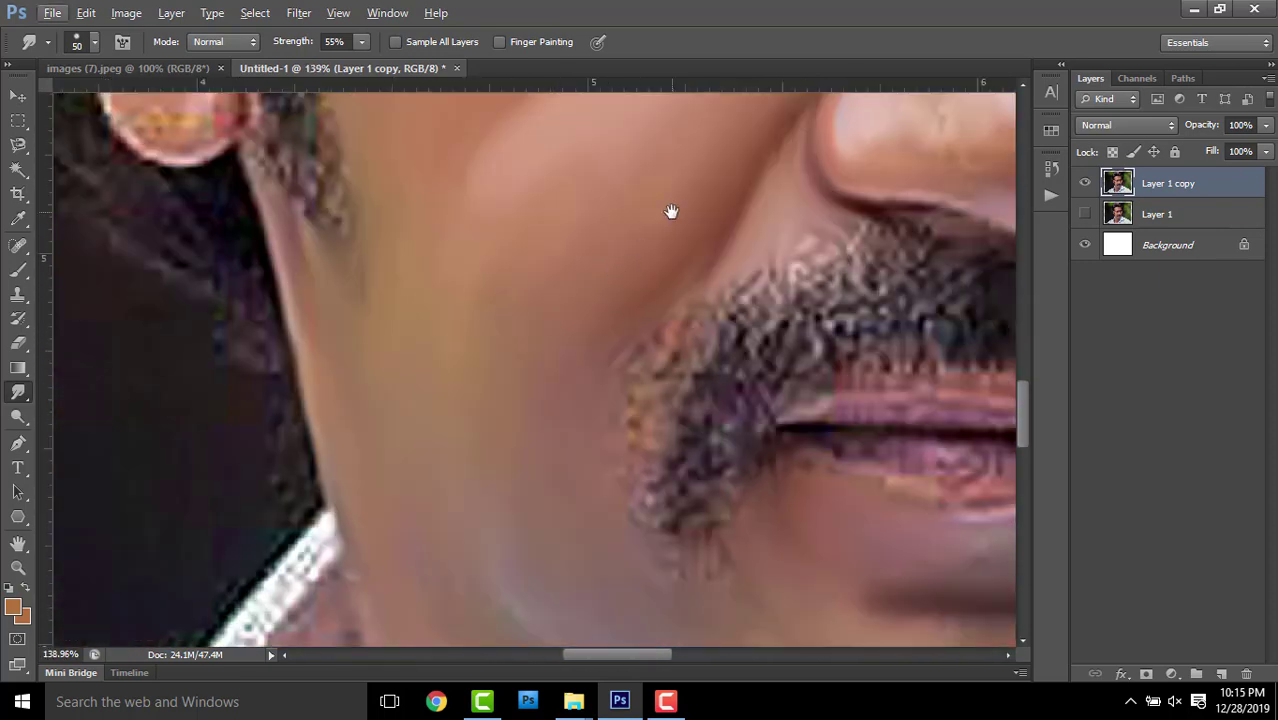
scroll(650, 385, "up", 4)
key("bracketleft")
key("bracketleft")
key("bracketleft")
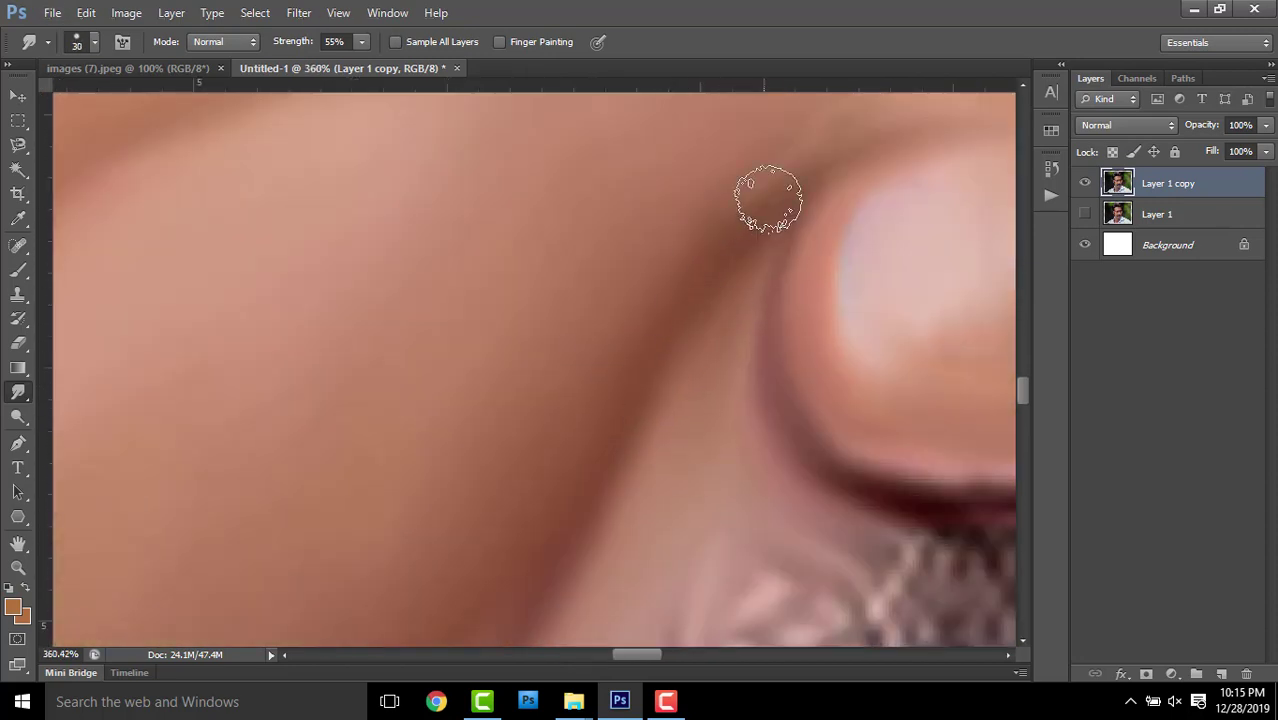
scroll(611, 423, "up", 2)
scroll(833, 351, "up", 2)
scroll(711, 369, "right", 3)
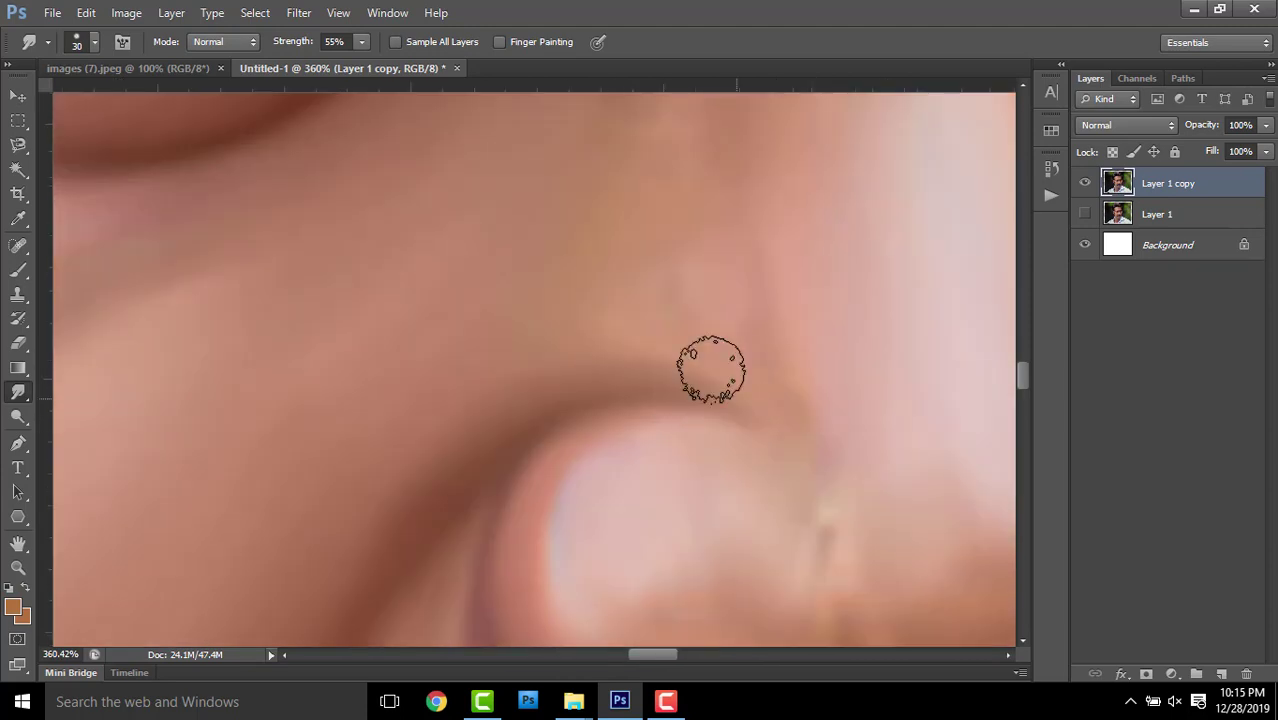
scroll(760, 380, "right", 2)
scroll(720, 400, "right", 1)
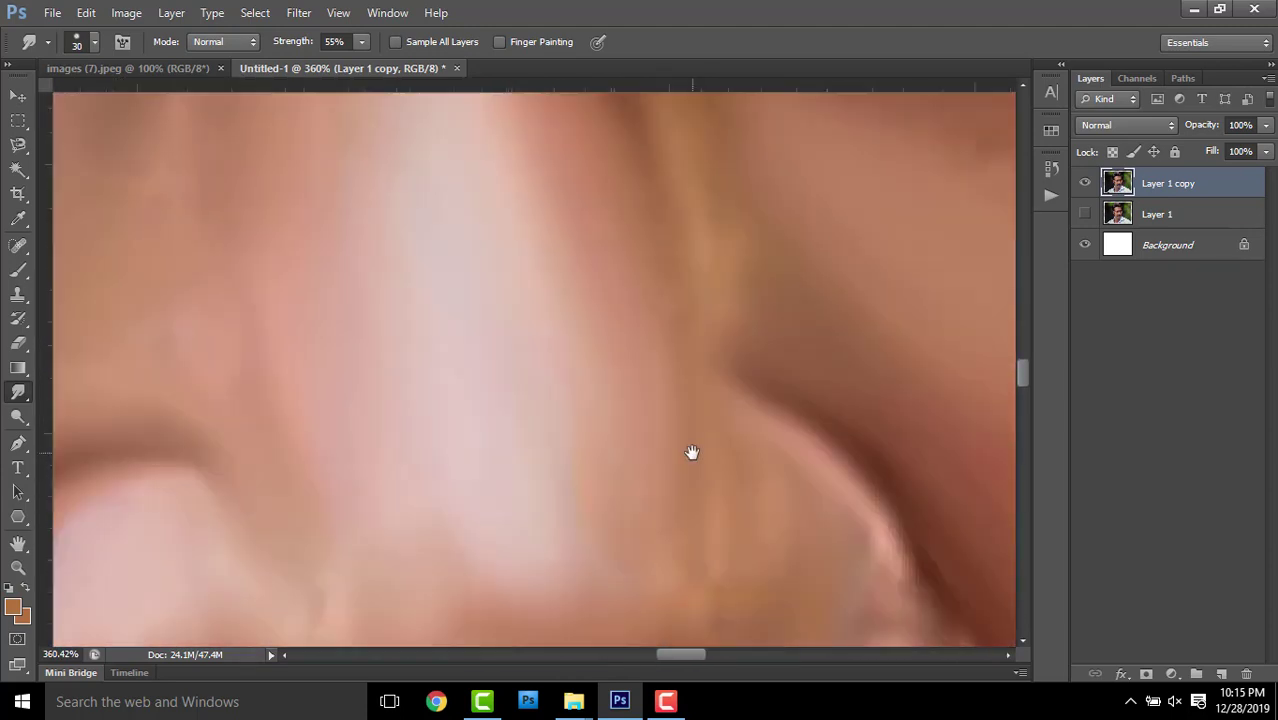
scroll(695, 440, "up", 1)
scroll(690, 460, "up", 1)
scroll(660, 410, "down", 2)
scroll(540, 340, "right", 2)
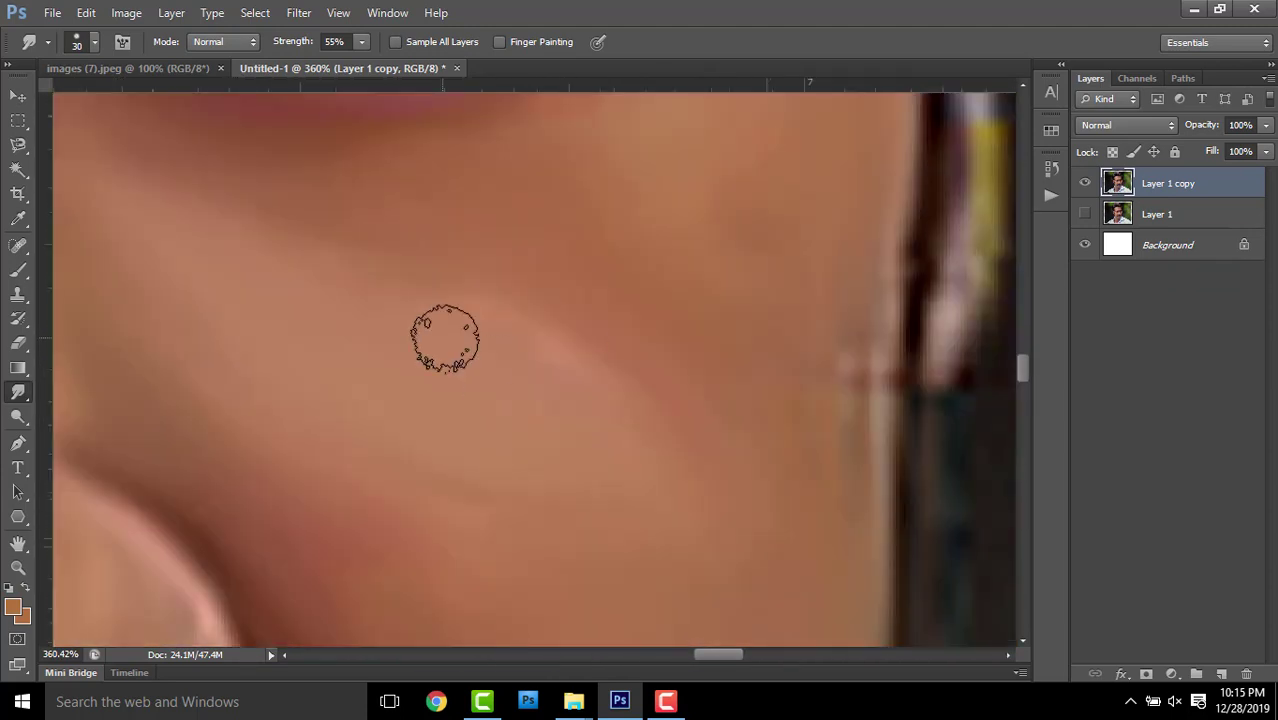
scroll(800, 365, "up", 1)
scroll(770, 323, "left", 1)
scroll(730, 340, "up", 2)
scroll(686, 357, "left", 1)
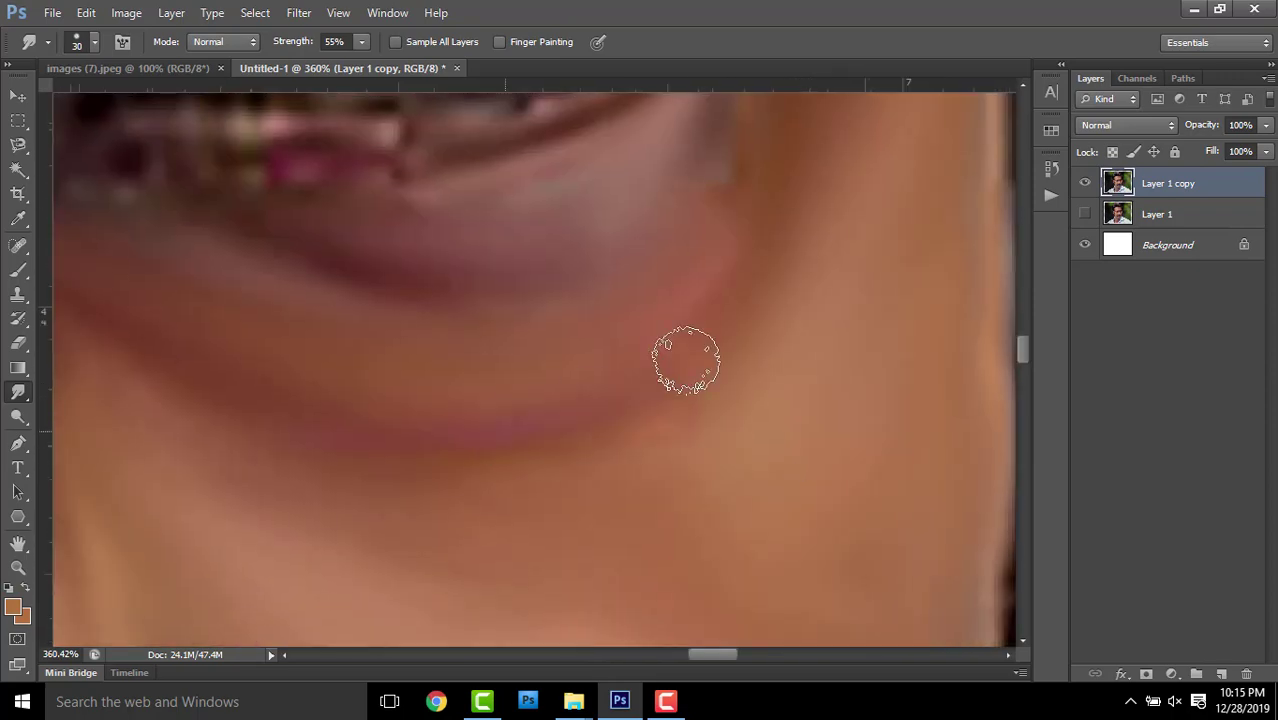
scroll(745, 385, "up", 1)
scroll(865, 405, "down", 3, "alt")
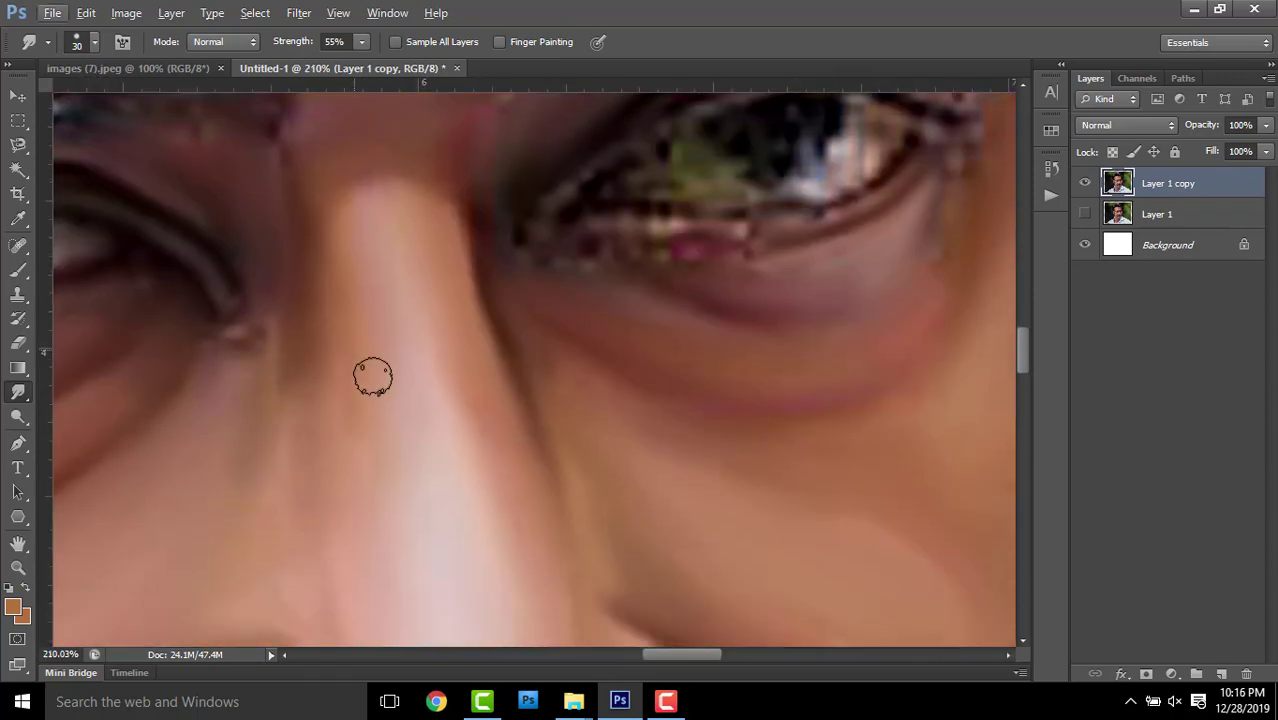
scroll(373, 376, "down", 5, "alt")
scroll(450, 370, "down", 1)
scroll(516, 366, "up", 5, "alt")
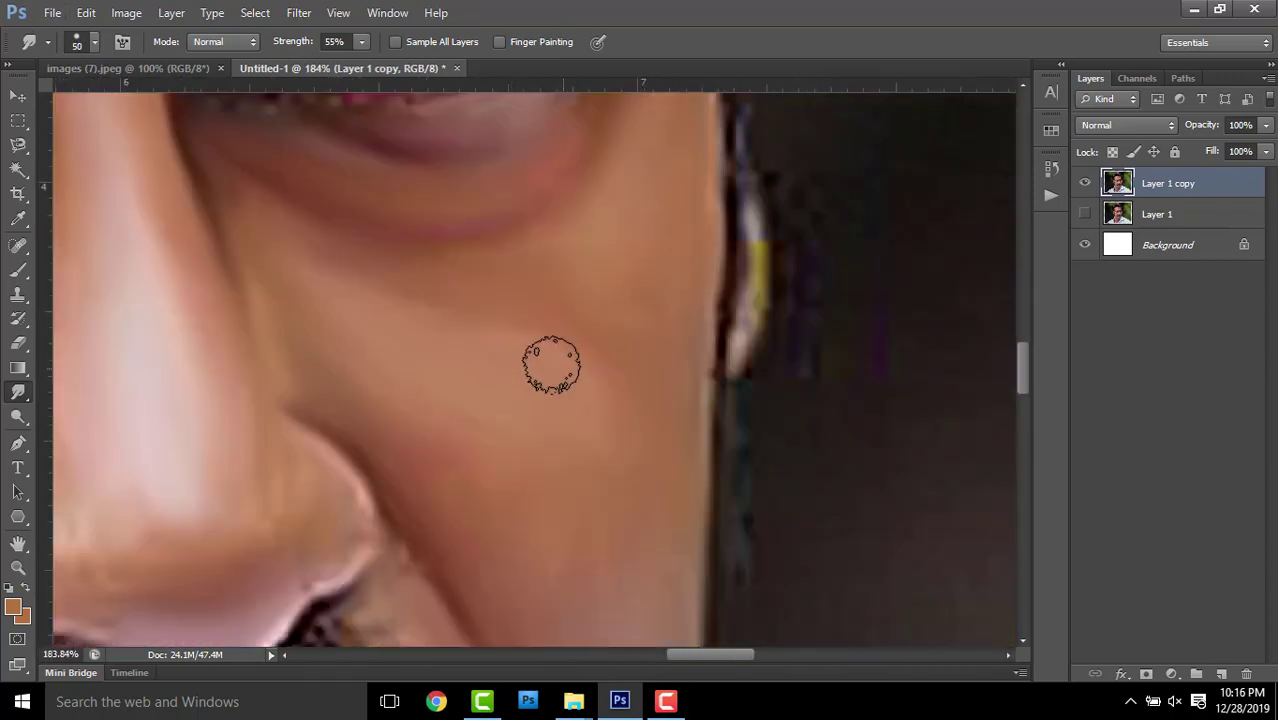
scroll(440, 424, "down", 1)
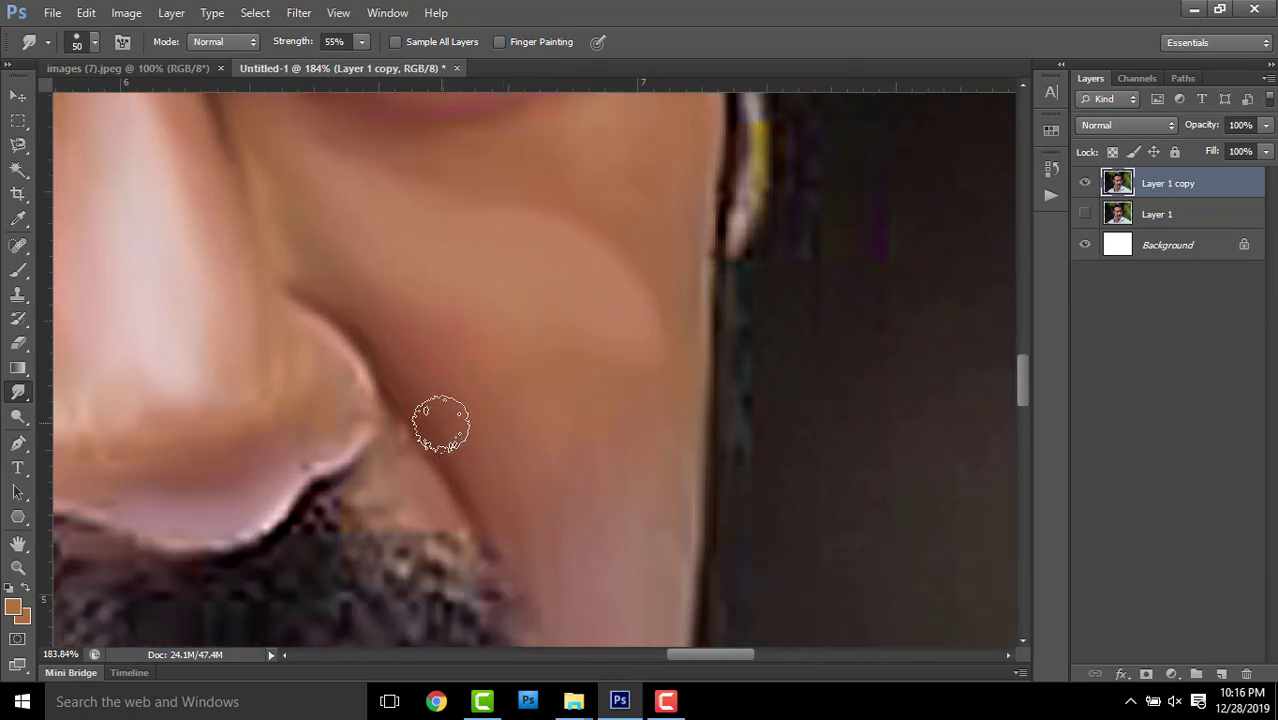
scroll(520, 340, "up", 1)
scroll(602, 257, "up", 1)
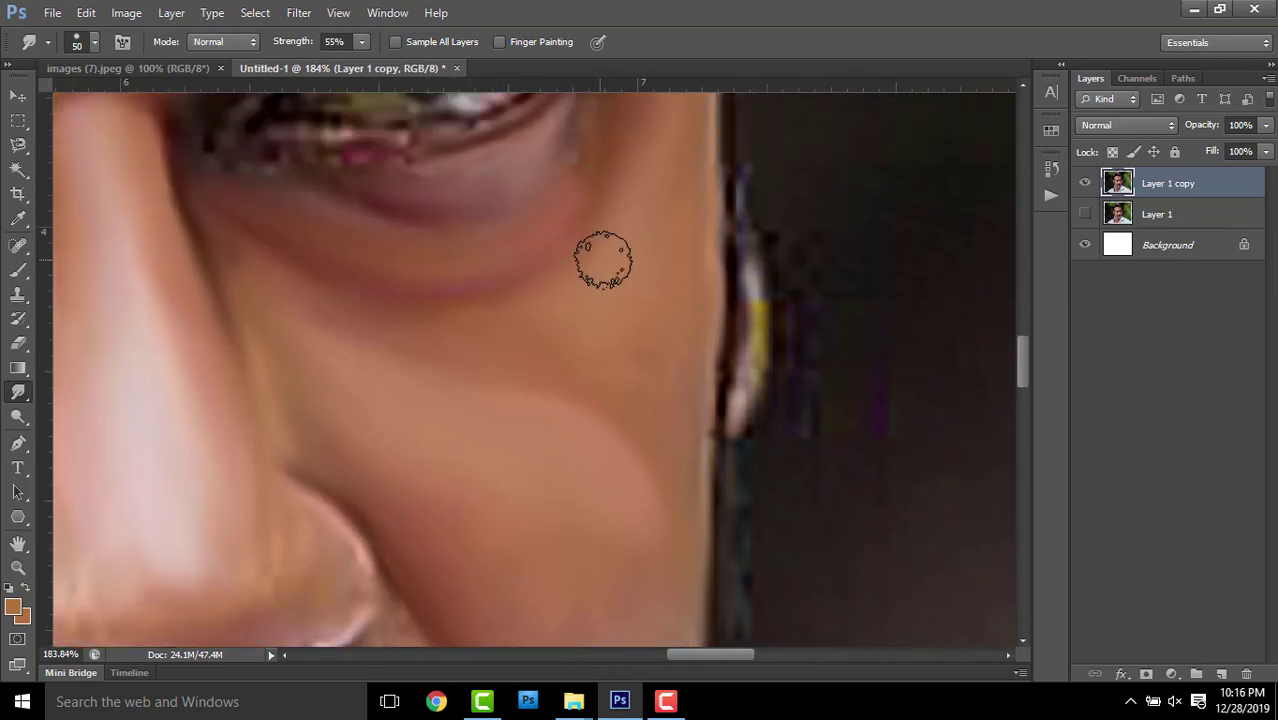
scroll(596, 308, "down", 4)
scroll(440, 380, "down", 1)
Smooth the blocky lip texture and reshape the dark lip line with a smaller brush
left_click_drag(592, 350, 740, 320)
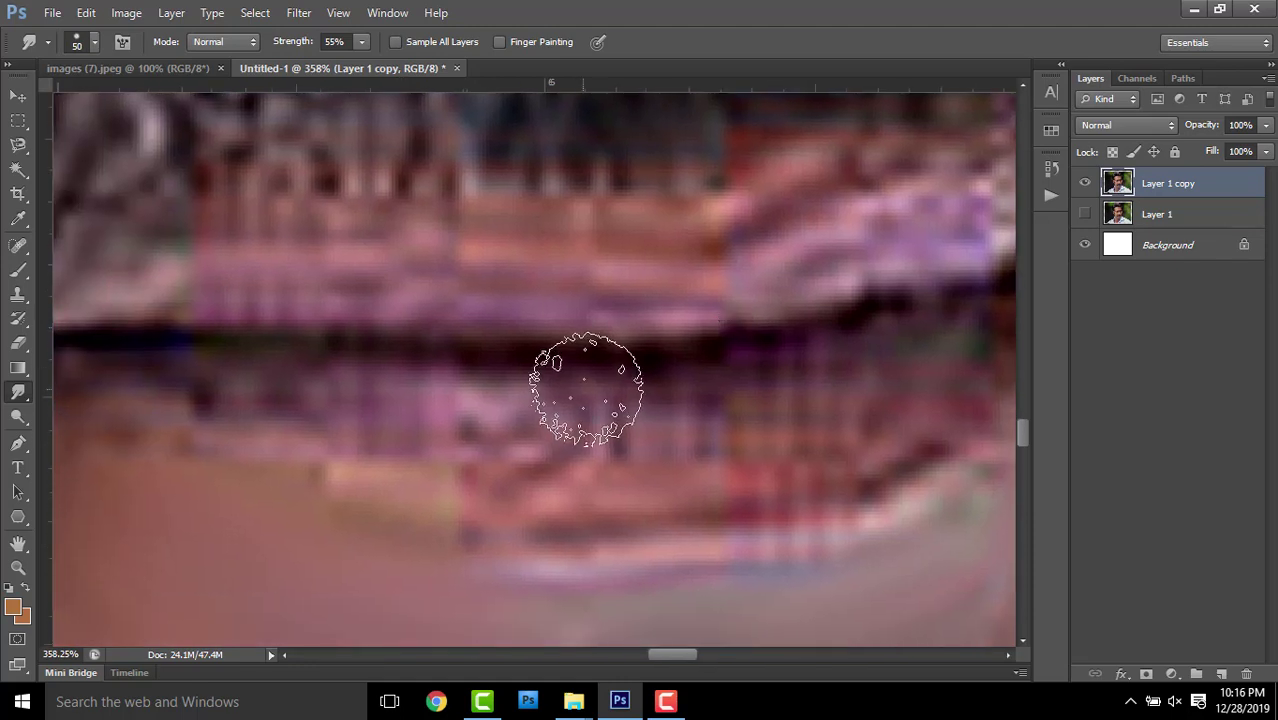
key("bracketleft")
key("bracketleft")
mouse_move(168, 391)
left_mouse_down()
mouse_move(200, 428)
mouse_move(394, 488)
left_mouse_up()
left_click_drag(545, 471, 248, 416)
left_click_drag(960, 270, 860, 400)
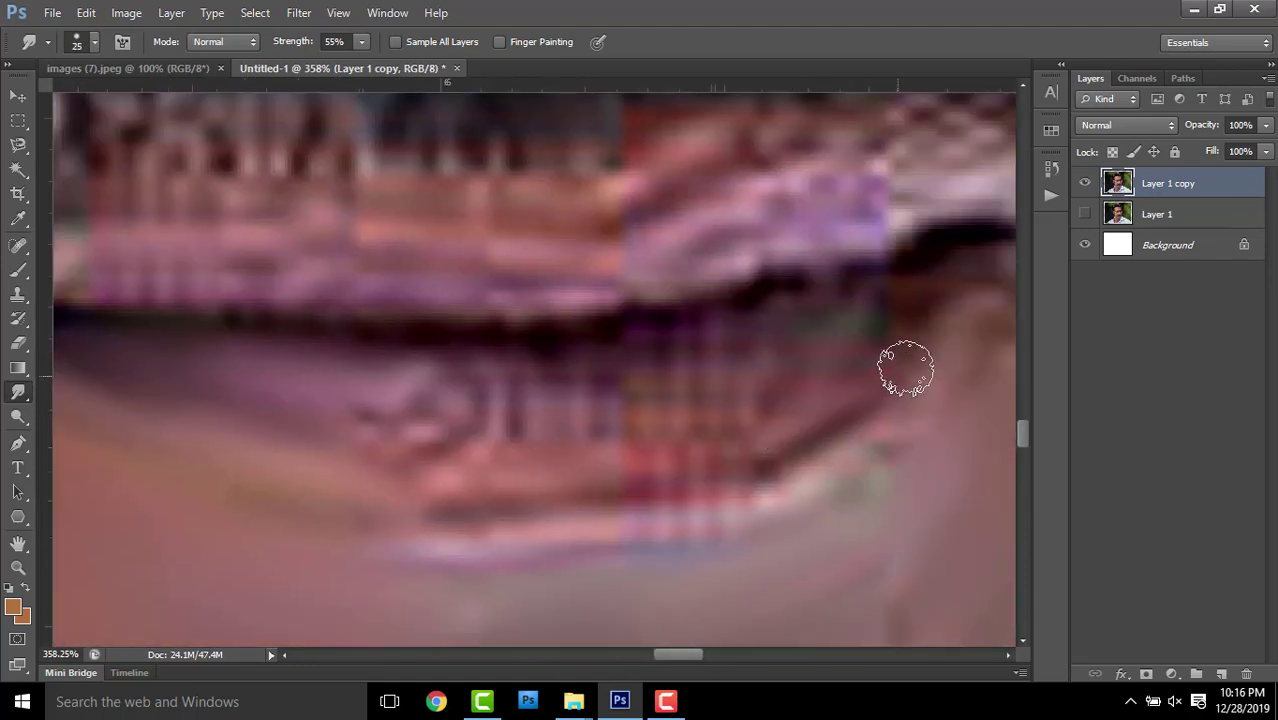
left_click_drag(944, 309, 779, 325)
mouse_move(503, 368)
left_mouse_down()
mouse_move(456, 422)
mouse_move(397, 379)
mouse_move(495, 453)
left_mouse_up()
mouse_move(740, 408)
left_mouse_down()
mouse_move(619, 468)
mouse_move(428, 463)
mouse_move(354, 486)
left_mouse_up()
left_click_drag(860, 455, 785, 496)
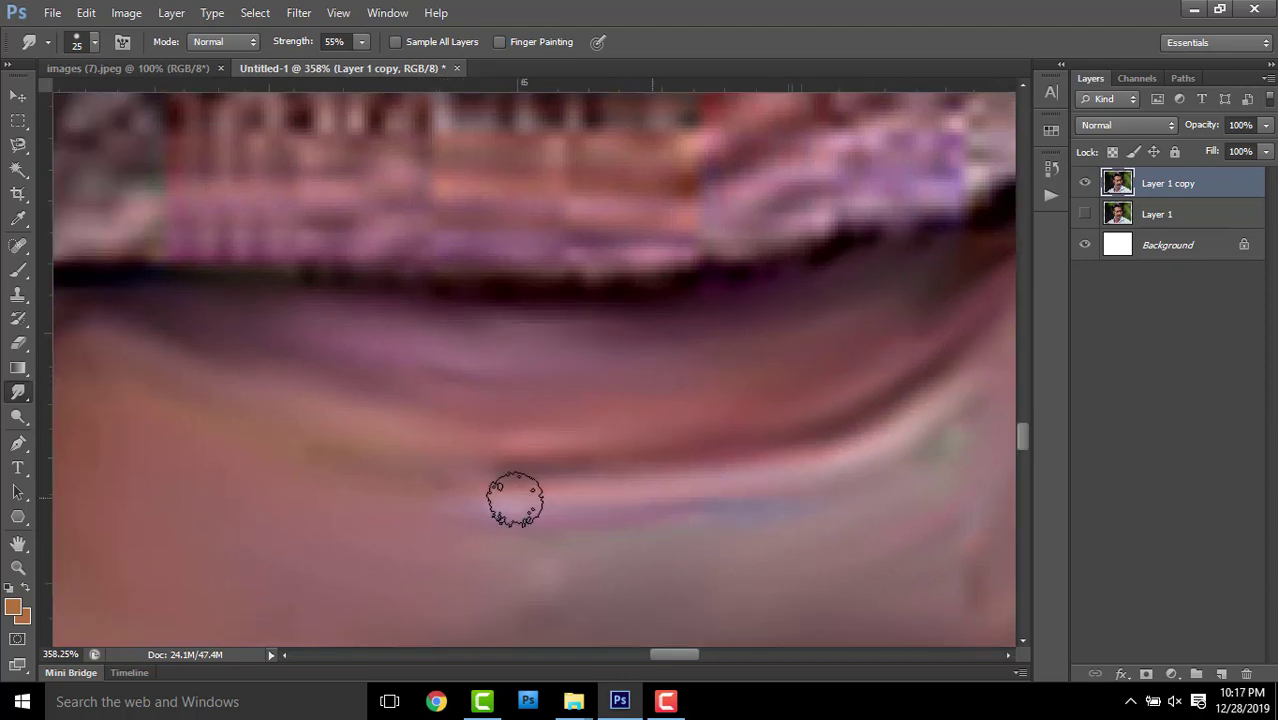
Streak the moustache's left edge into hair-like strands
scroll(465, 499, "up", 3)
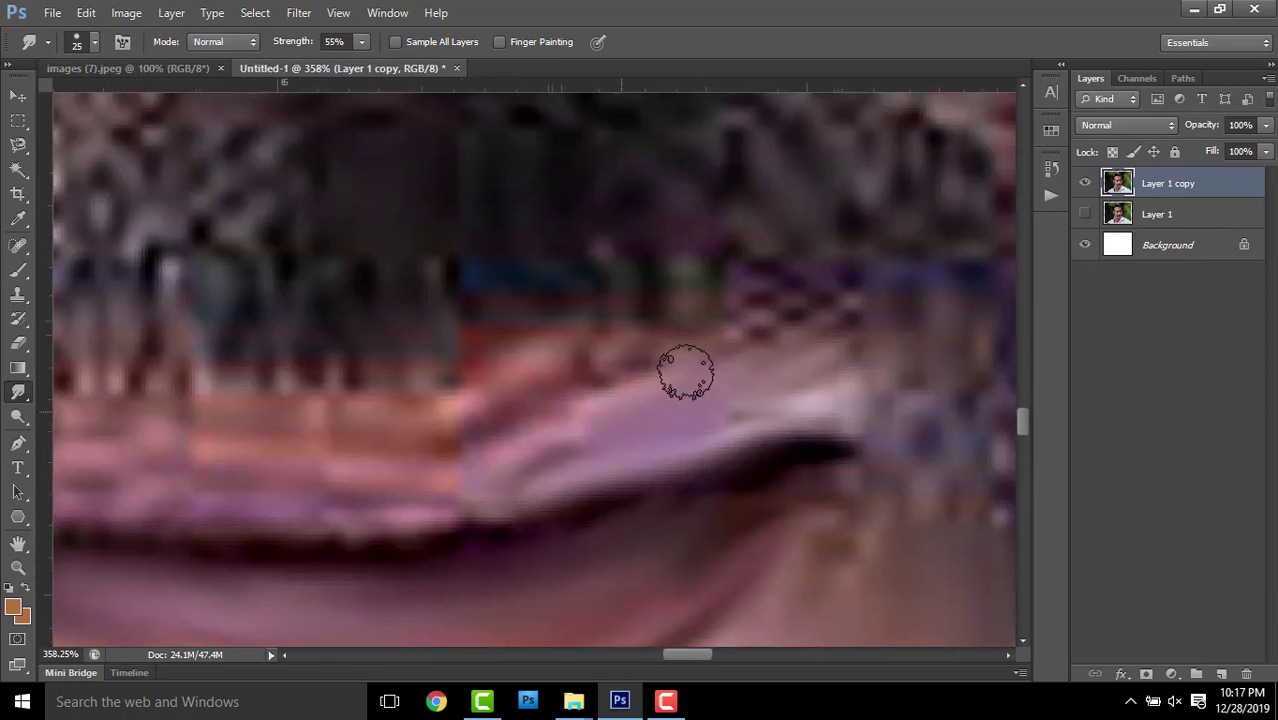
scroll(913, 420, "left", 3)
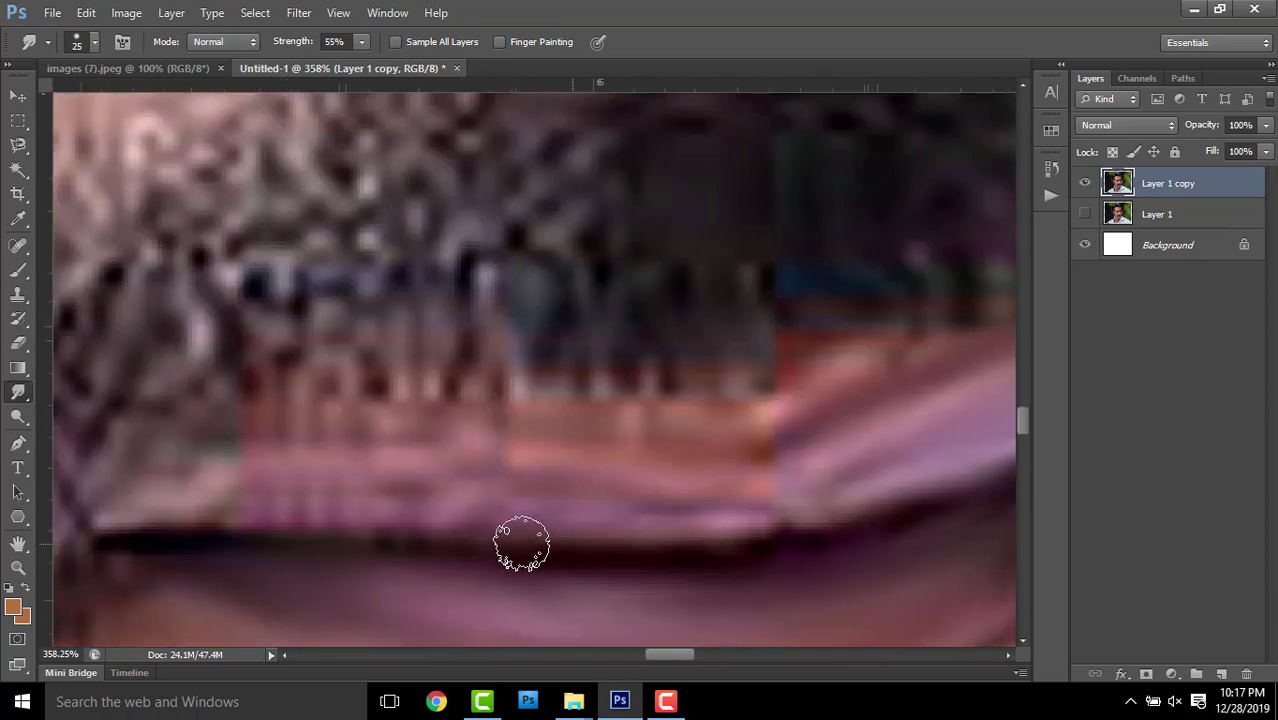
scroll(588, 456, "down", 2)
scroll(373, 450, "left", 2)
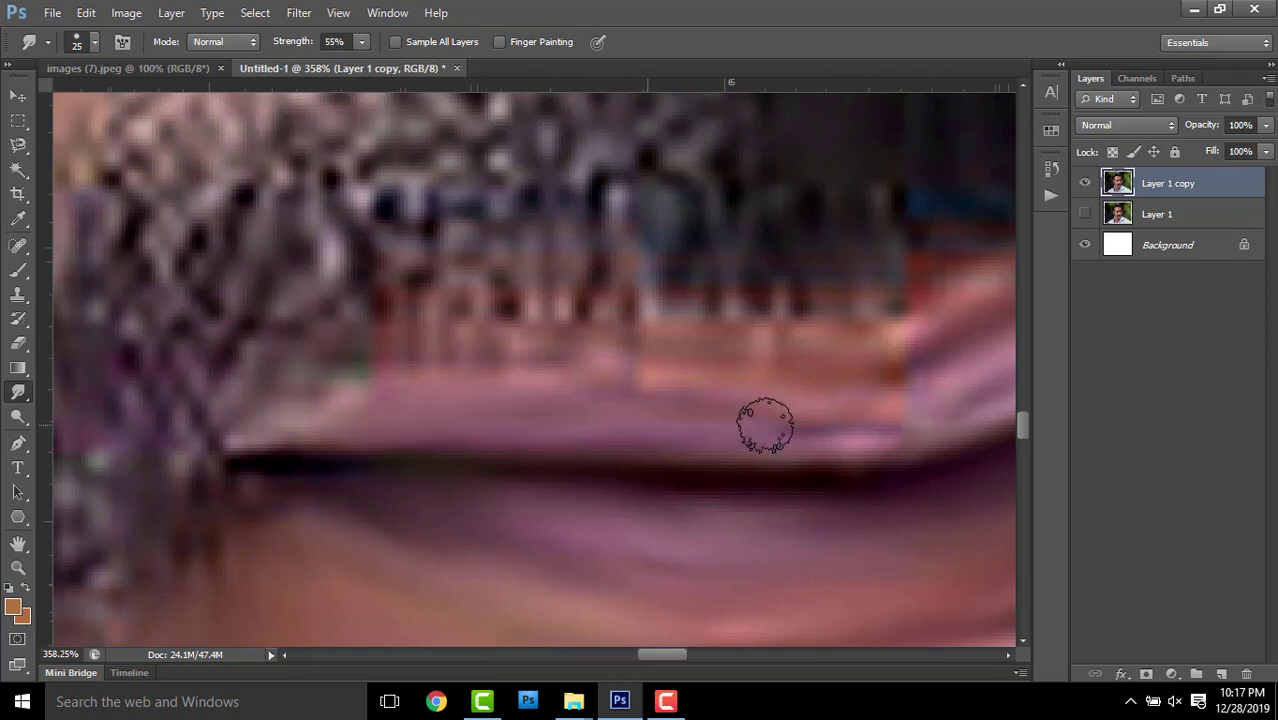
scroll(693, 480, "up", 2)
scroll(637, 451, "right", 3)
scroll(807, 430, "right", 3)
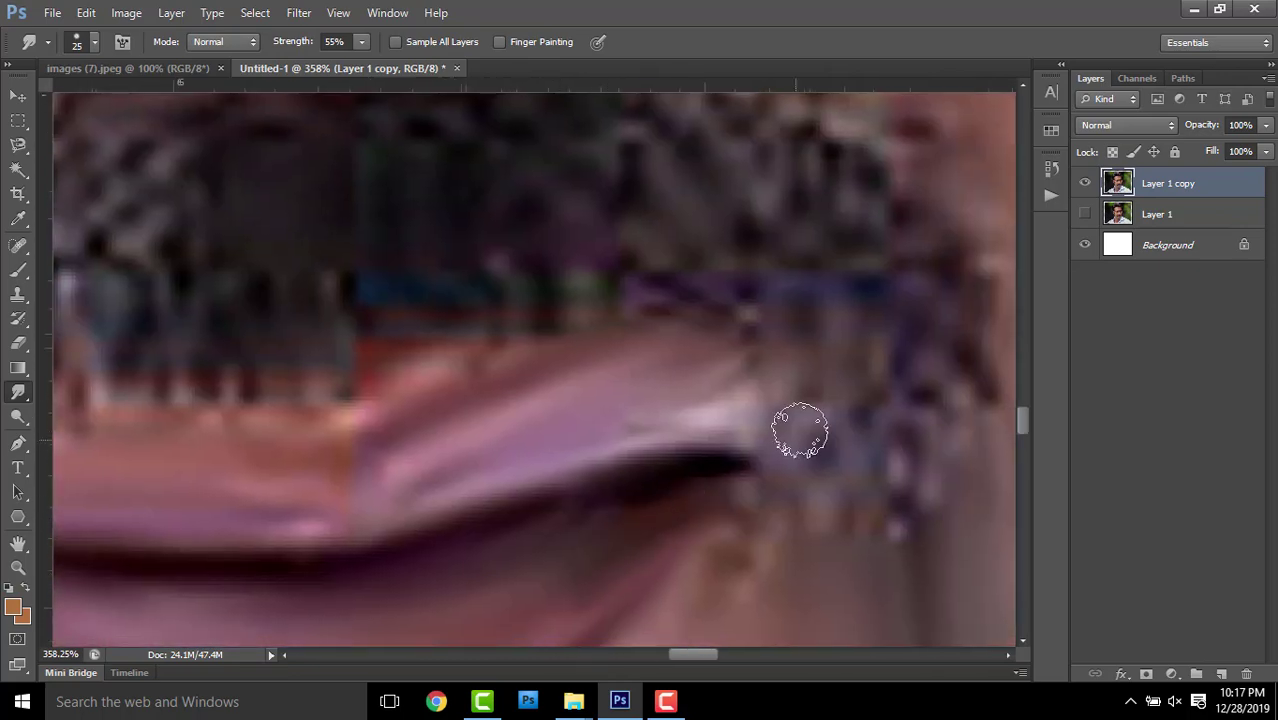
scroll(620, 400, "left", 4)
scroll(380, 345, "left", 3)
scroll(430, 300, "down", 2)
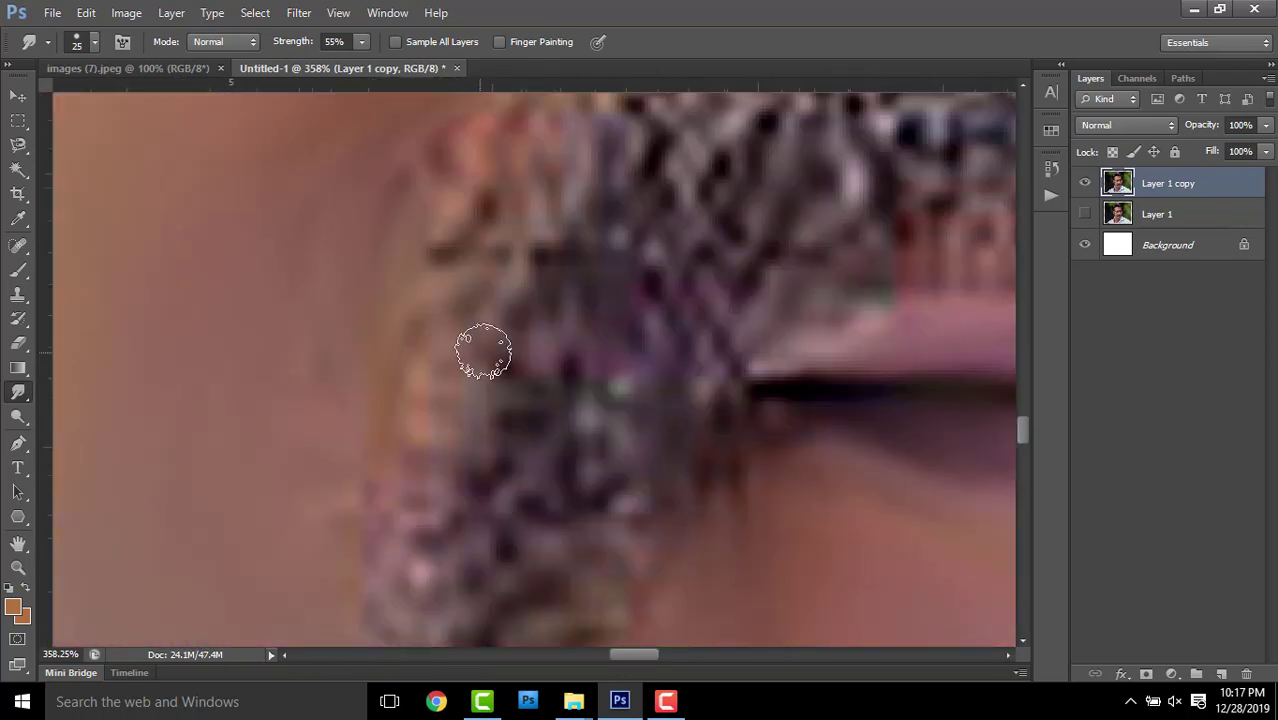
scroll(479, 348, "down", 1)
scroll(491, 501, "down", 2)
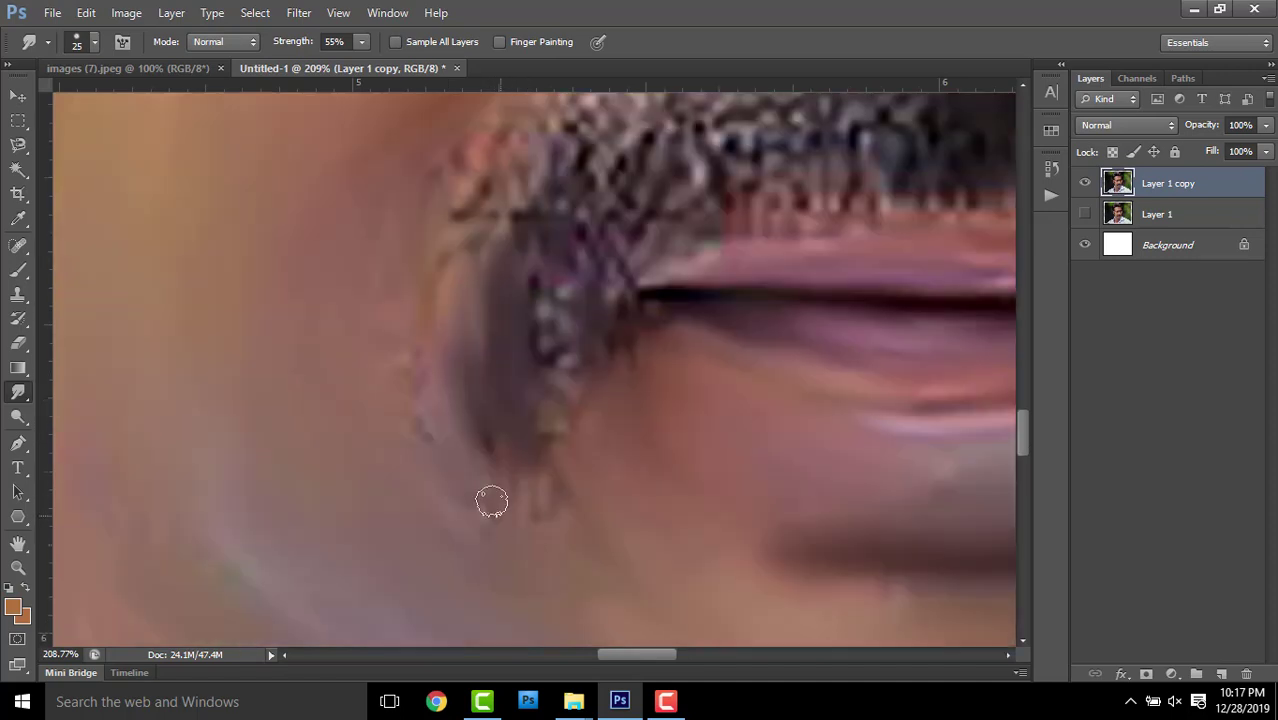
scroll(530, 330, "up", 2)
scroll(520, 450, "up", 4)
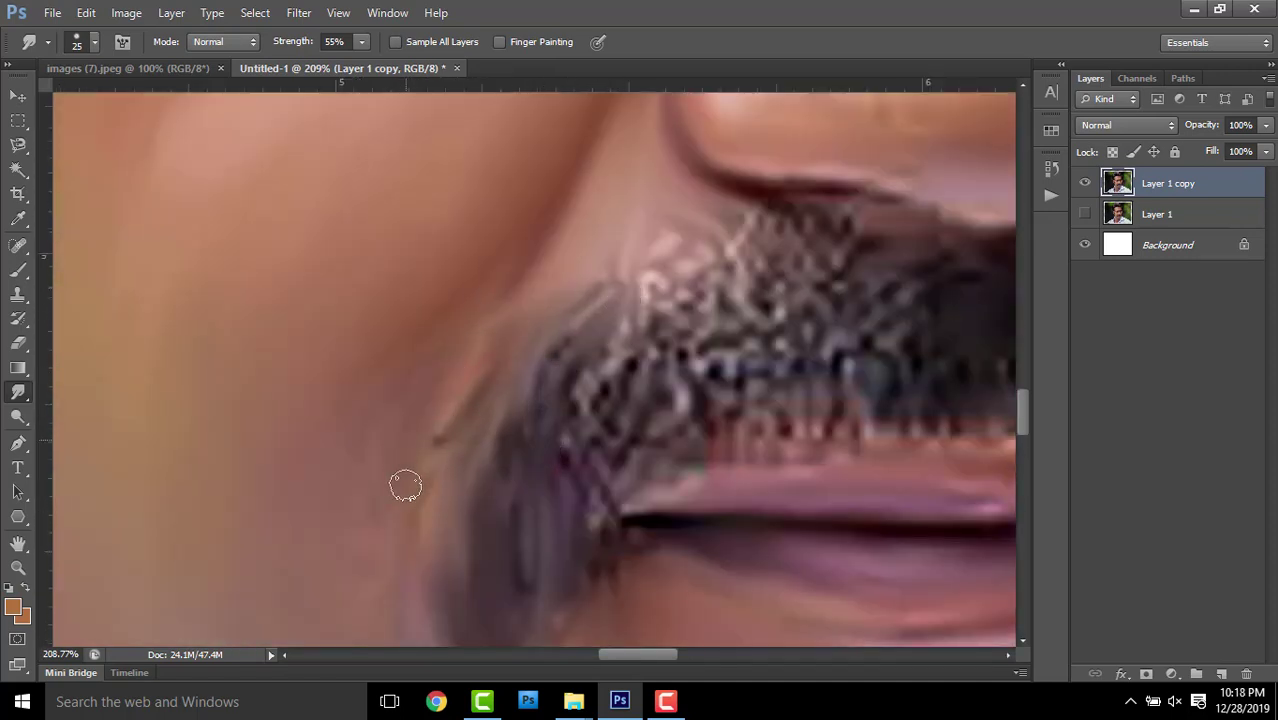
scroll(440, 486, "up", 2)
mouse_move(491, 485)
left_mouse_down()
mouse_move(560, 400)
mouse_move(678, 329)
left_mouse_up()
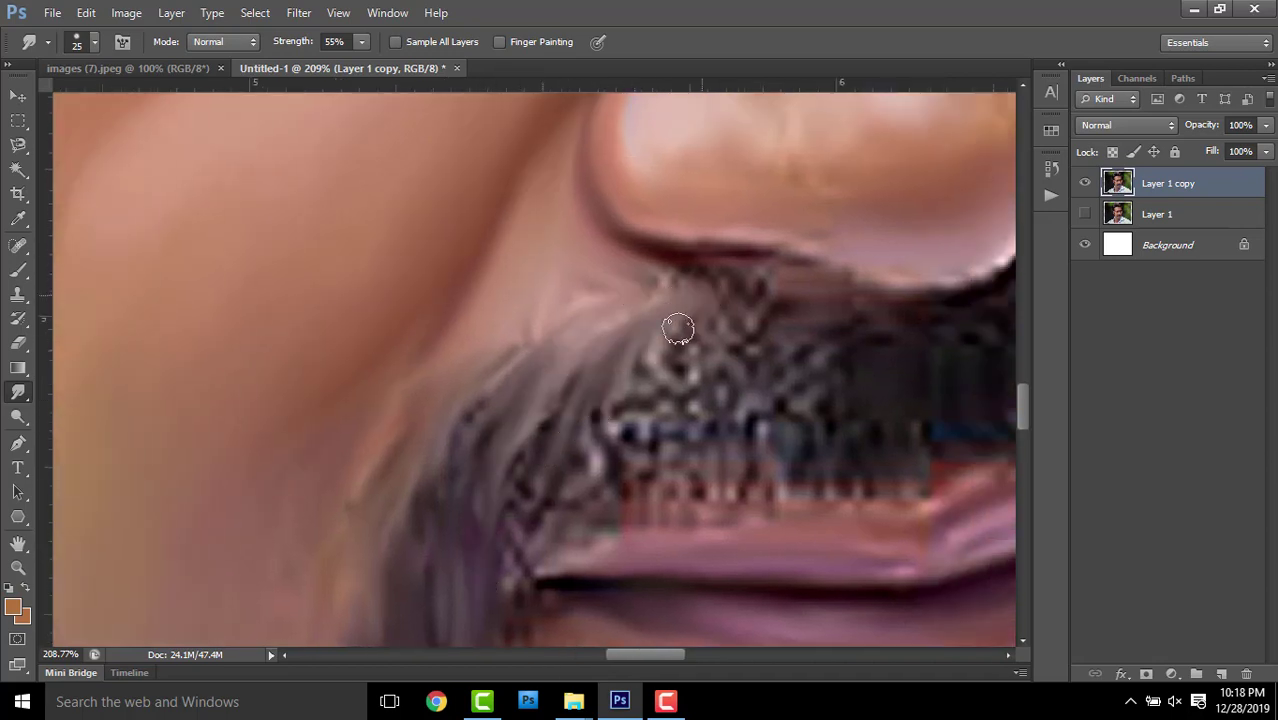
scroll(359, 408, "right", 8)
scroll(359, 408, "right", 2)
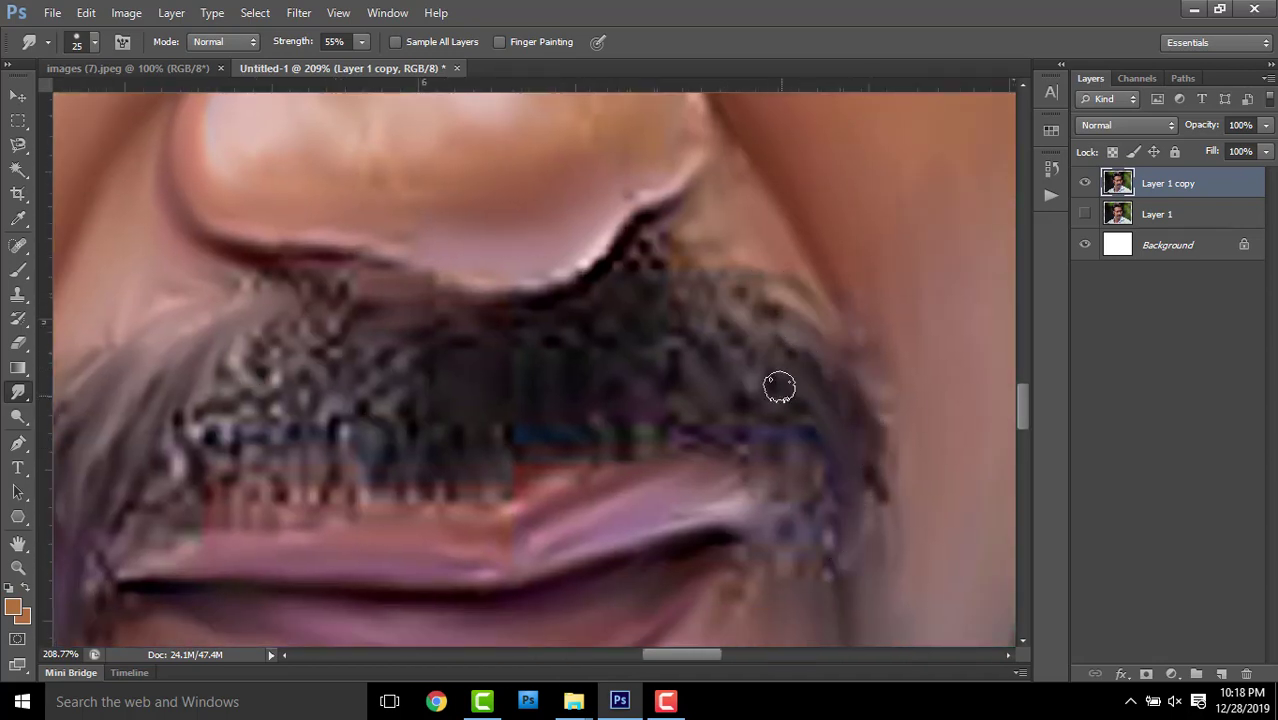
Push the remaining moustache hair upward into streaky strands
left_click_drag(780, 405, 818, 517)
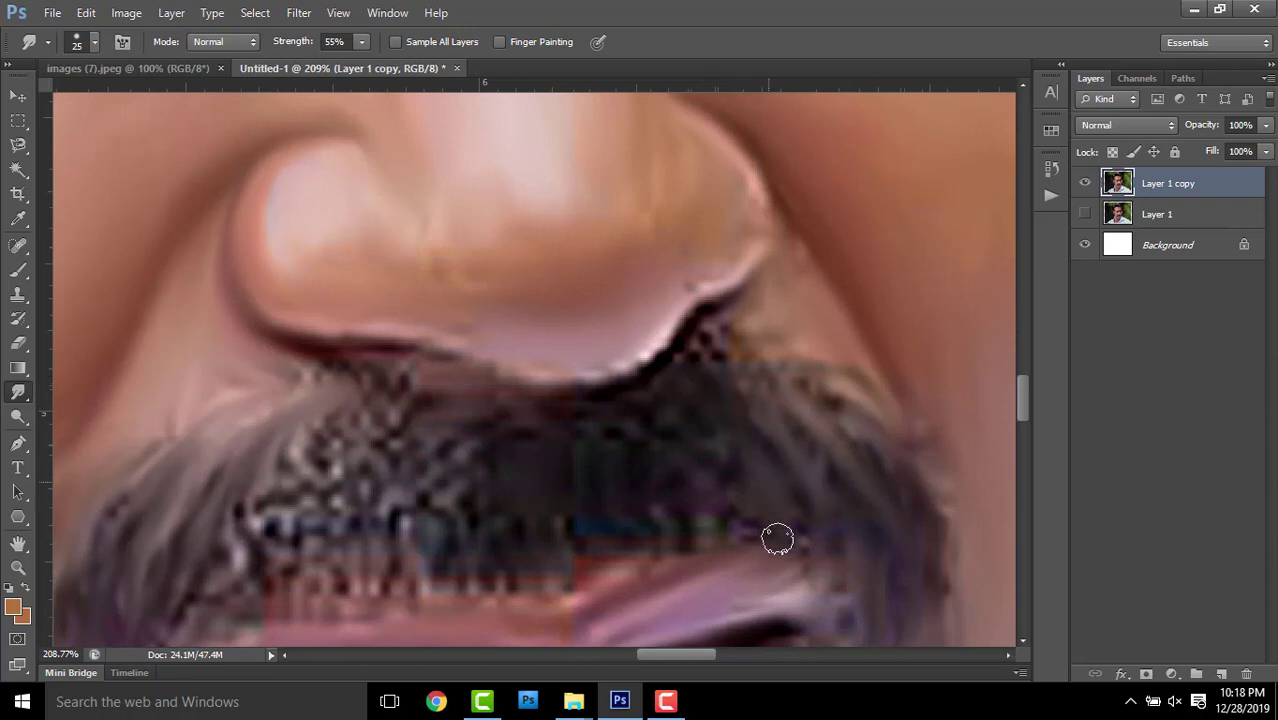
scroll(269, 486, "down", 1)
scroll(269, 486, "left", 1)
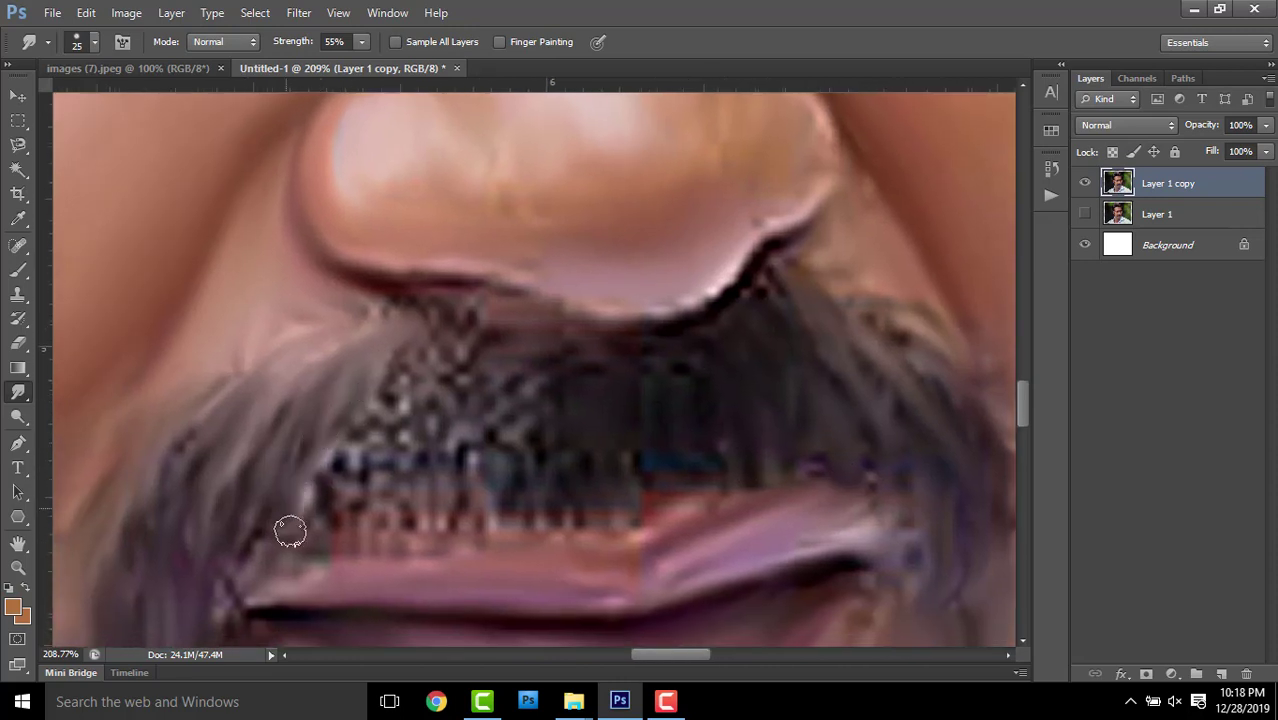
mouse_move(288, 530)
left_mouse_down()
mouse_move(351, 522)
mouse_move(480, 350)
mouse_move(540, 370)
left_mouse_up()
left_click_drag(219, 376, 419, 296)
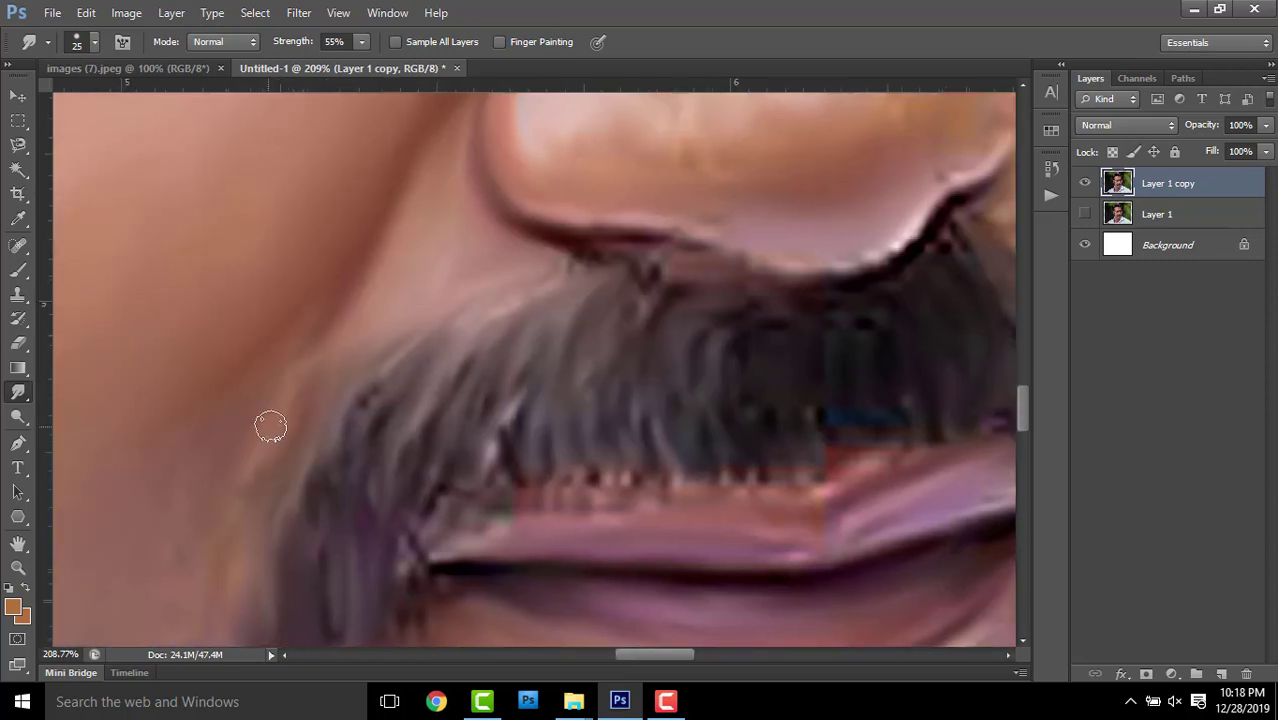
scroll(578, 330, "up", 2)
scroll(578, 330, "right", 3)
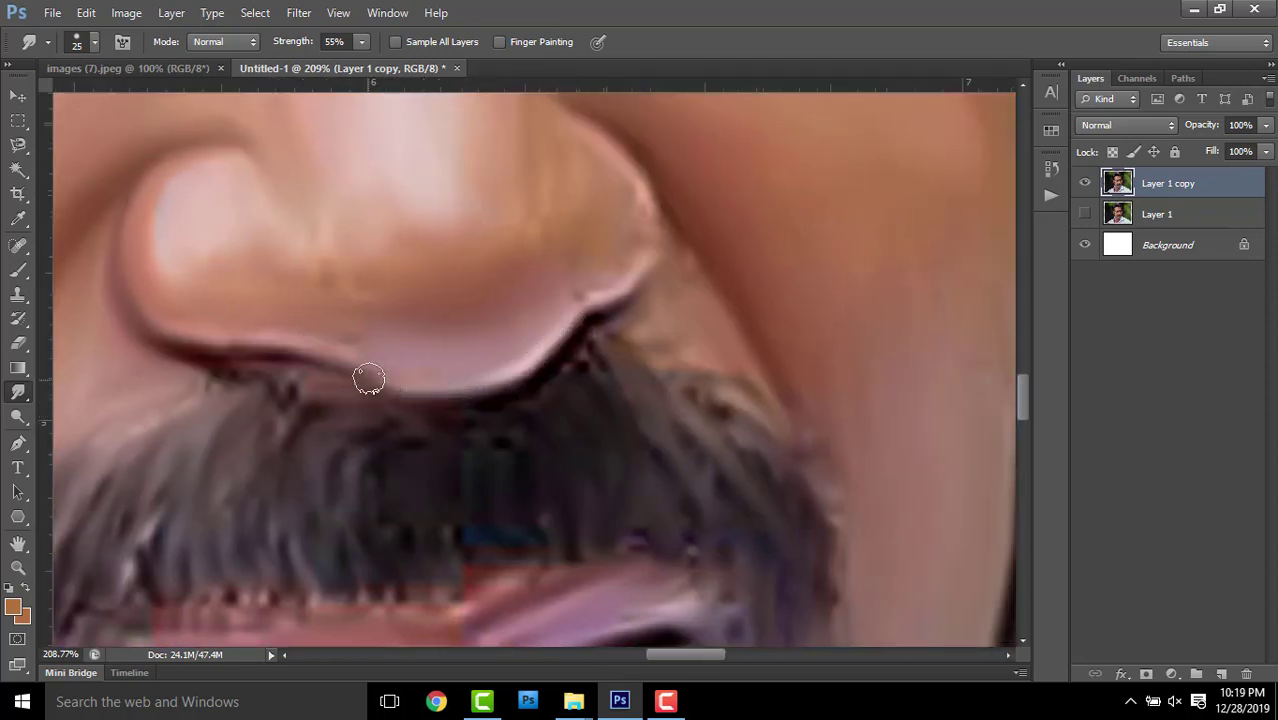
Resize the 30% Smudge brush with [ and ] and frame the chin and neck of Layer 1 copy
scroll(441, 270, "up", 2)
key("bracketright")
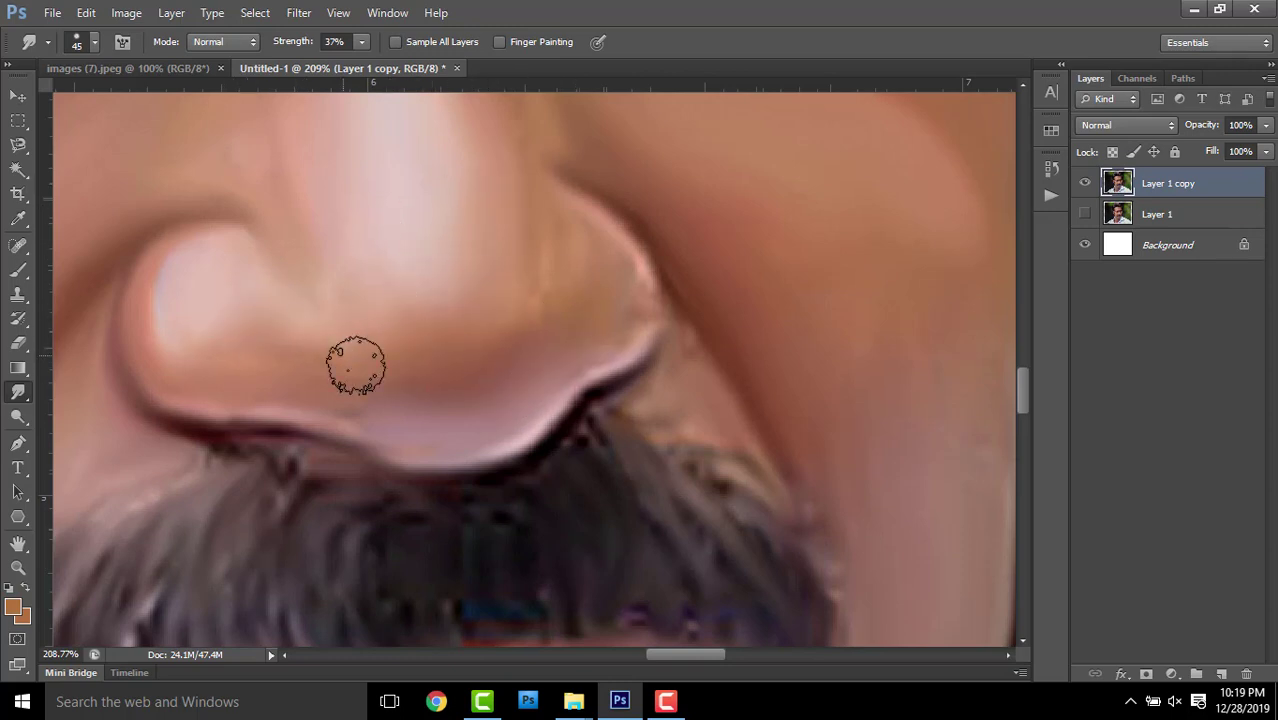
scroll(407, 293, "up", 3)
scroll(770, 362, "right", 3)
scroll(489, 292, "down", 3)
key("bracketright")
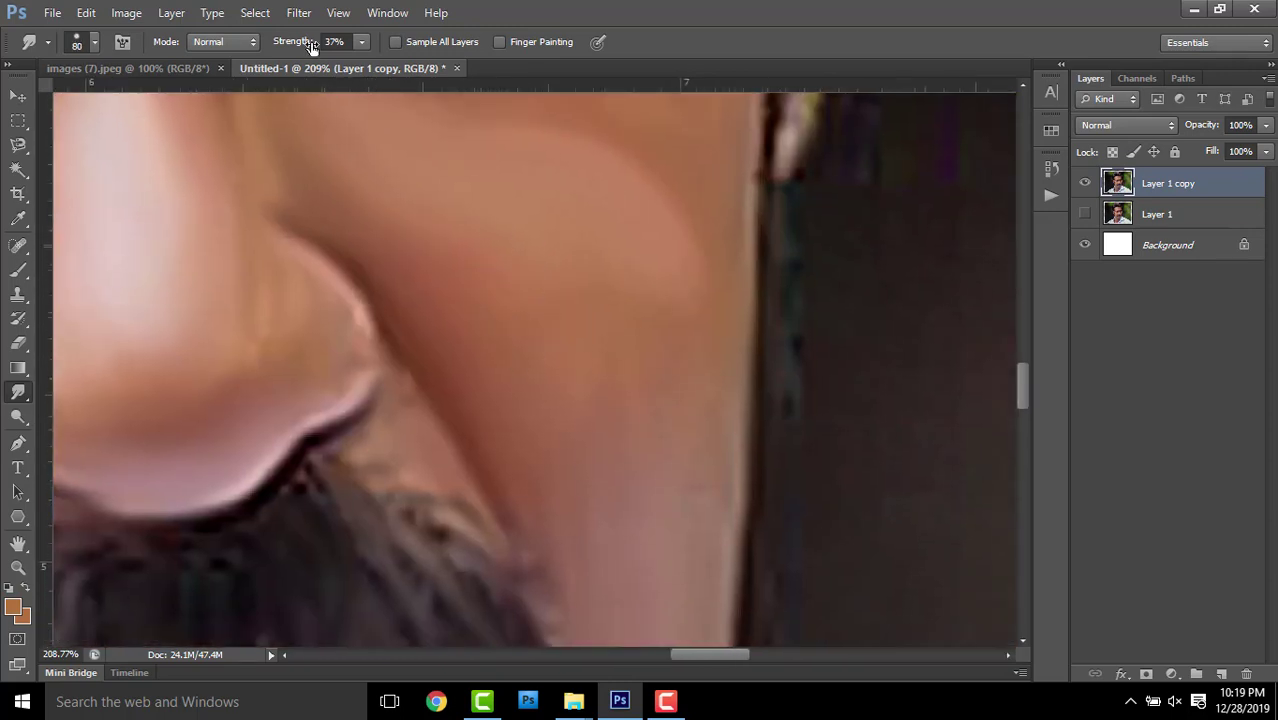
scroll(594, 371, "left", 3)
scroll(550, 353, "left", 3)
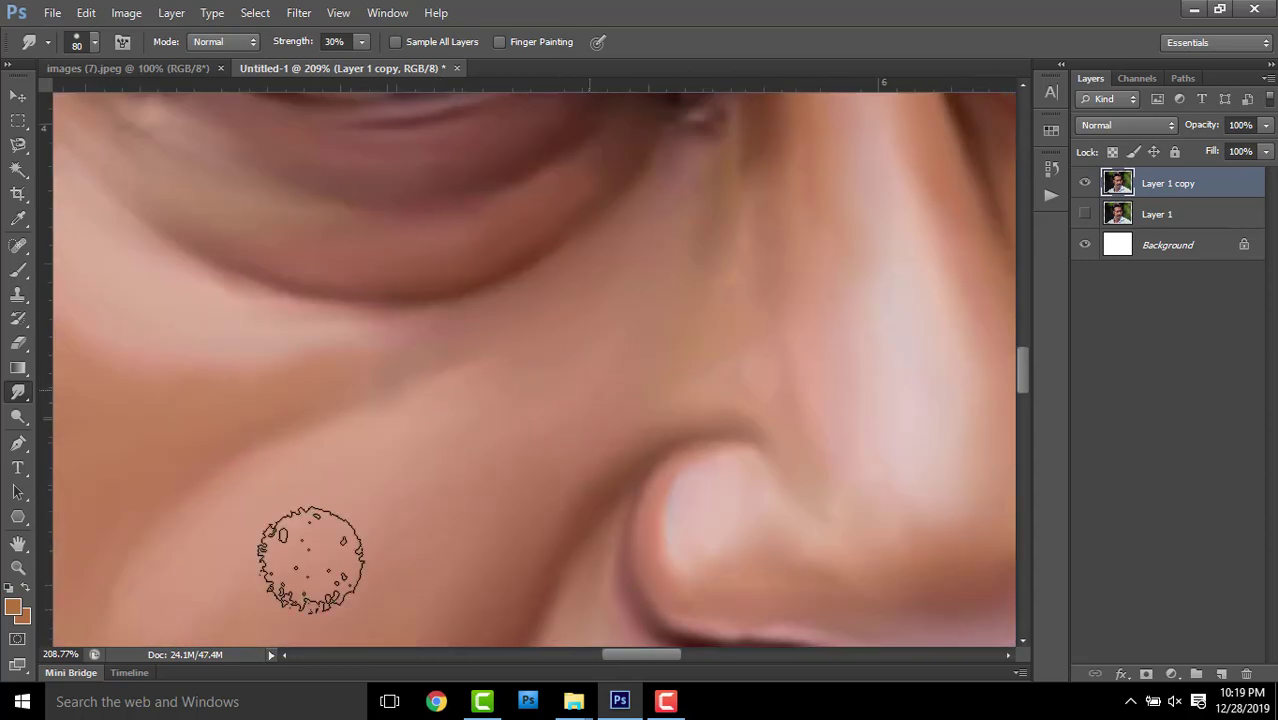
scroll(308, 556, "down", 3)
scroll(448, 405, "down", 3)
scroll(522, 328, "down", 3)
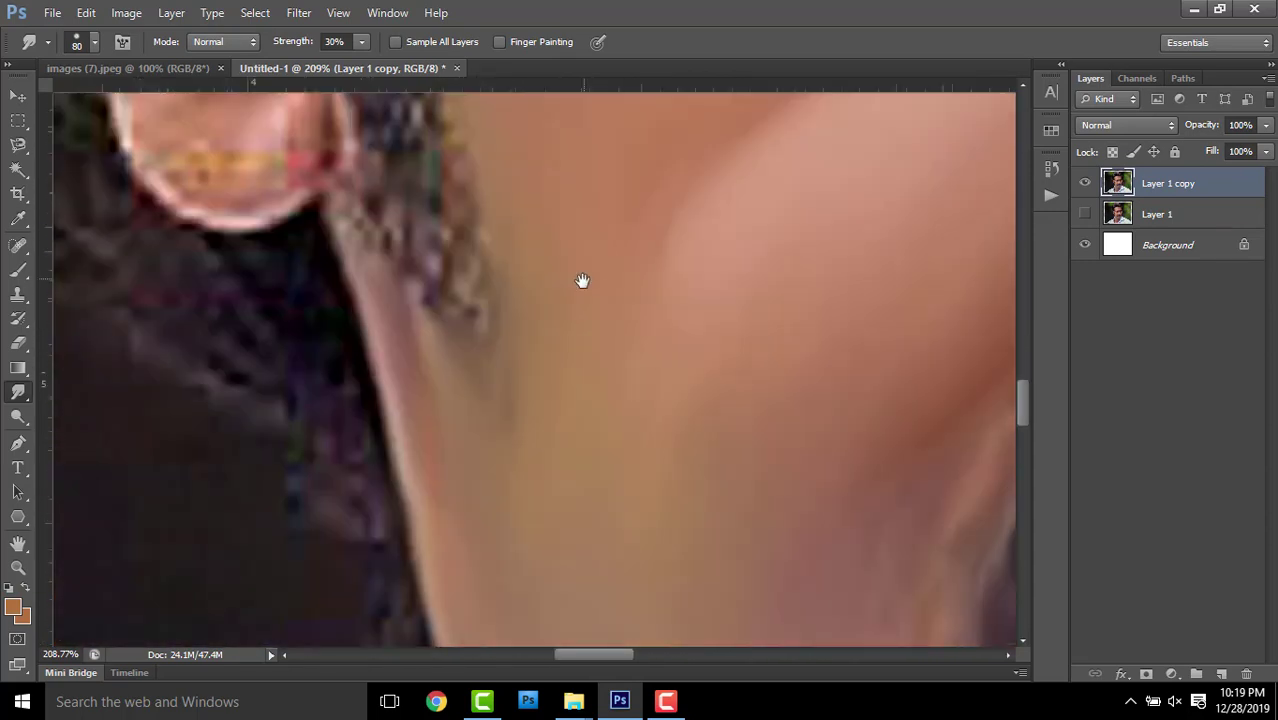
scroll(582, 277, "down", 2)
scroll(541, 299, "down", 3)
scroll(747, 379, "up", 3)
scroll(476, 428, "right", 2)
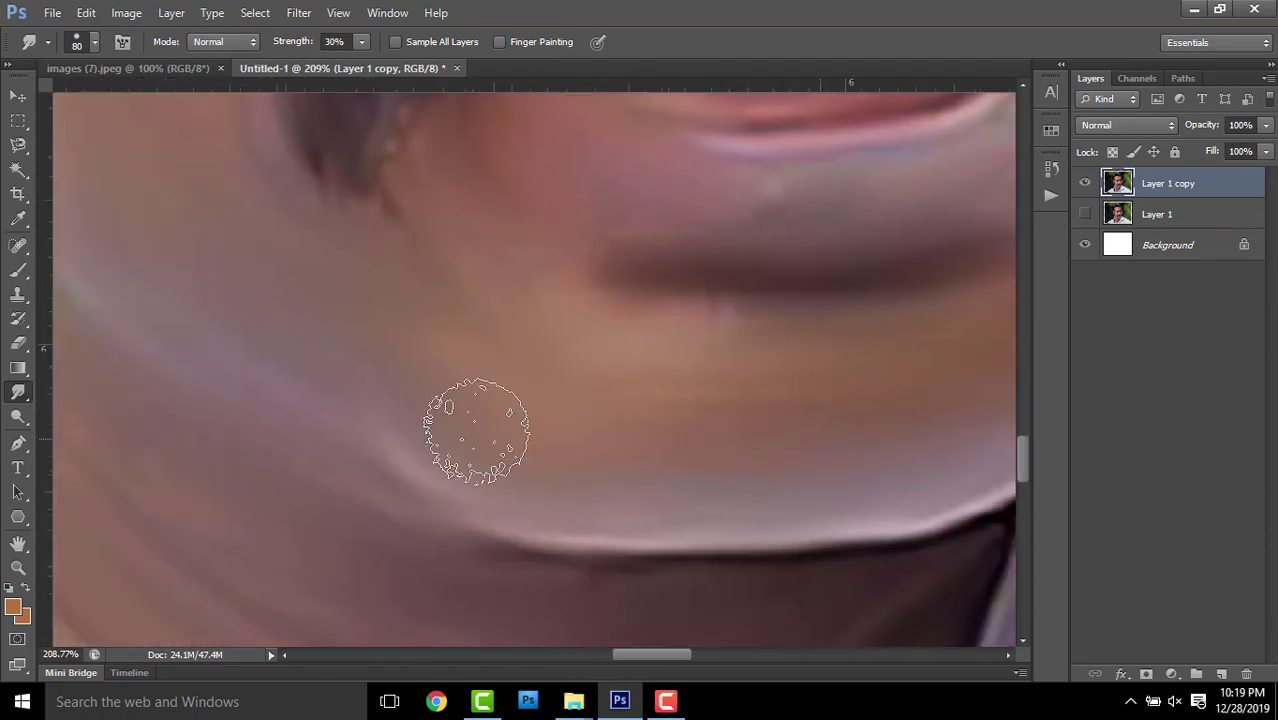
scroll(637, 460, "up", 2)
scroll(776, 334, "up", 2)
scroll(593, 402, "right", 2)
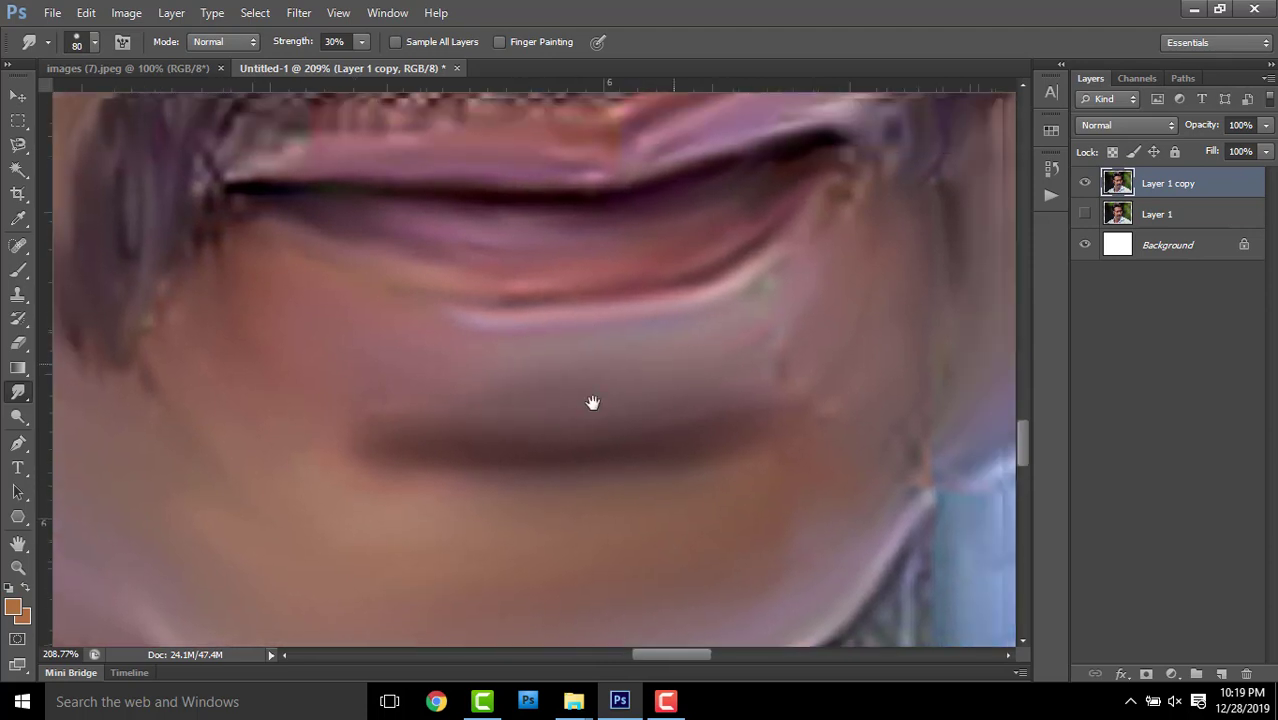
scroll(609, 506, "up", 2)
scroll(805, 414, "down", 2)
scroll(676, 528, "right", 1)
scroll(799, 251, "up", 2)
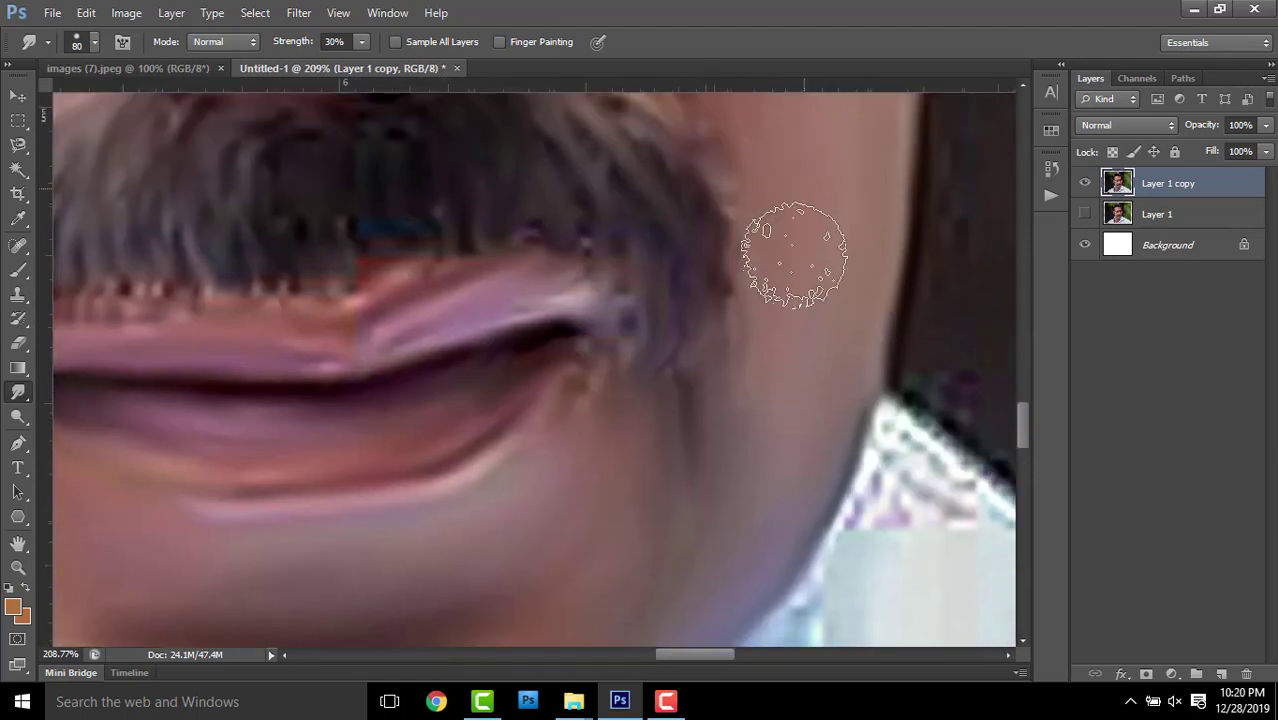
scroll(705, 383, "up", 3)
key("bracketleft")
key("bracketleft")
key("bracketleft")
scroll(627, 351, "up", 3)
scroll(706, 491, "left", 1)
scroll(706, 491, "up", 1)
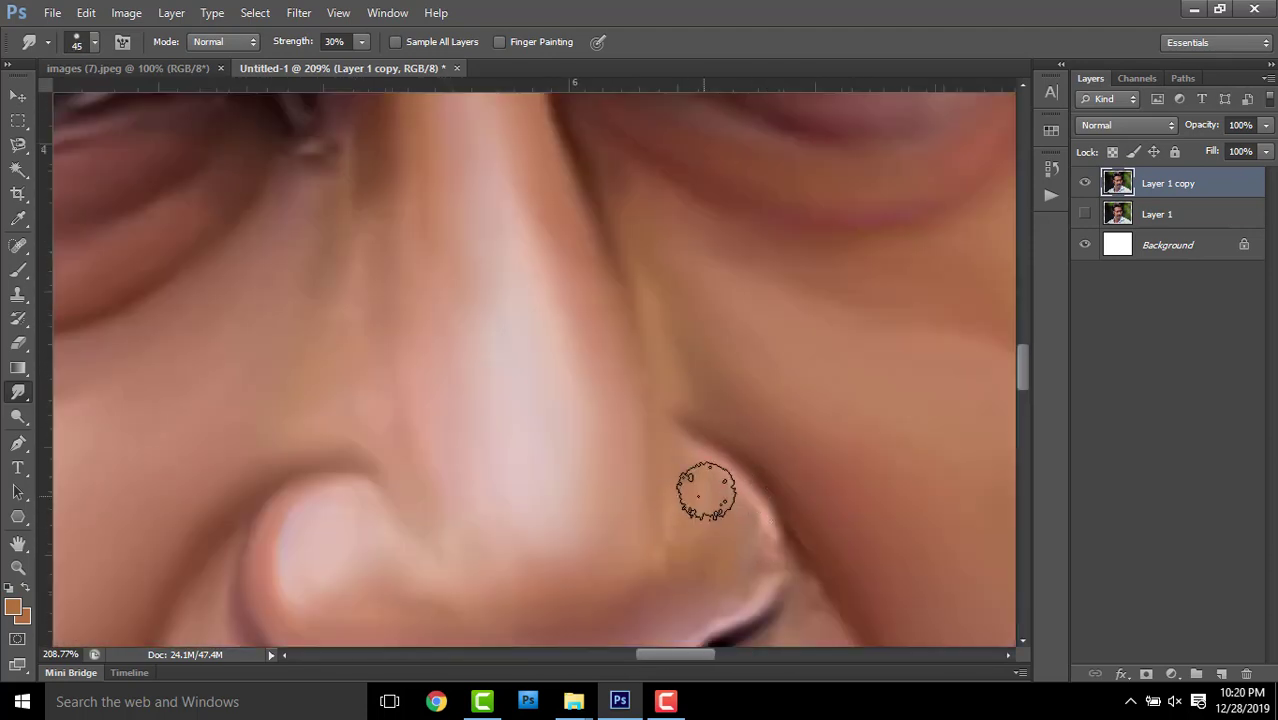
scroll(527, 265, "up", 3)
scroll(600, 390, "left", 2)
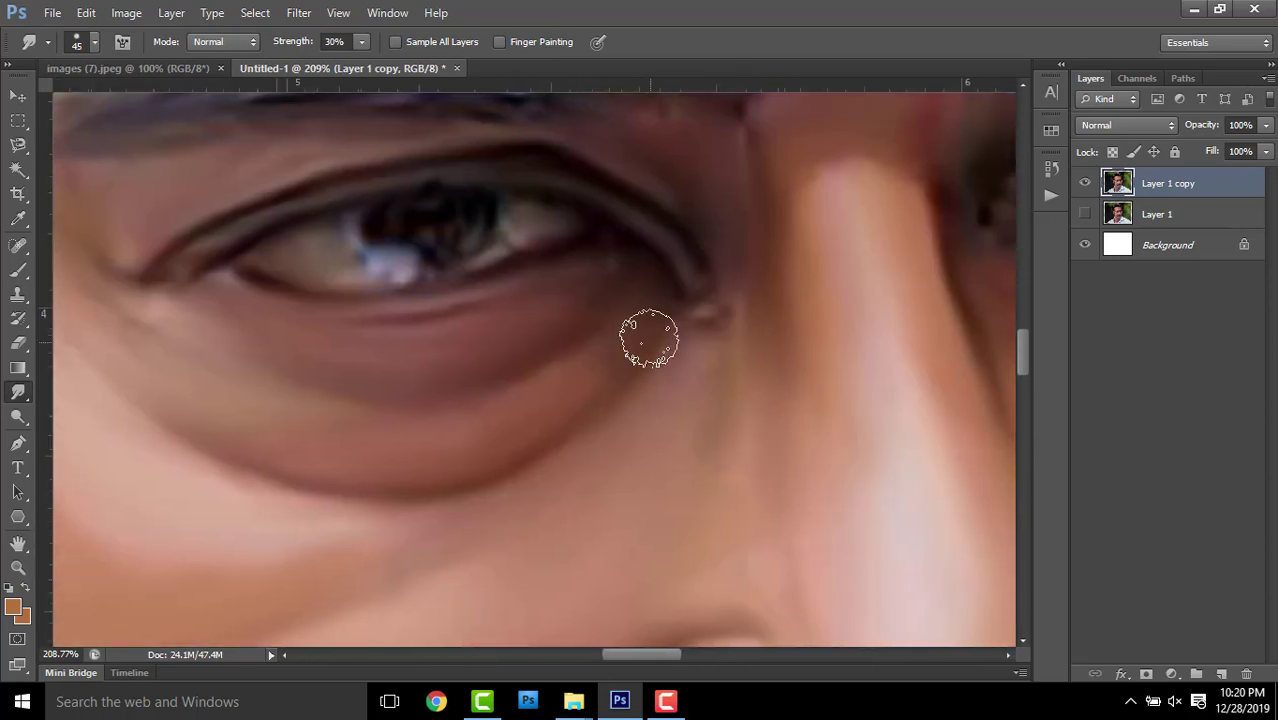
scroll(540, 355, "up", 2)
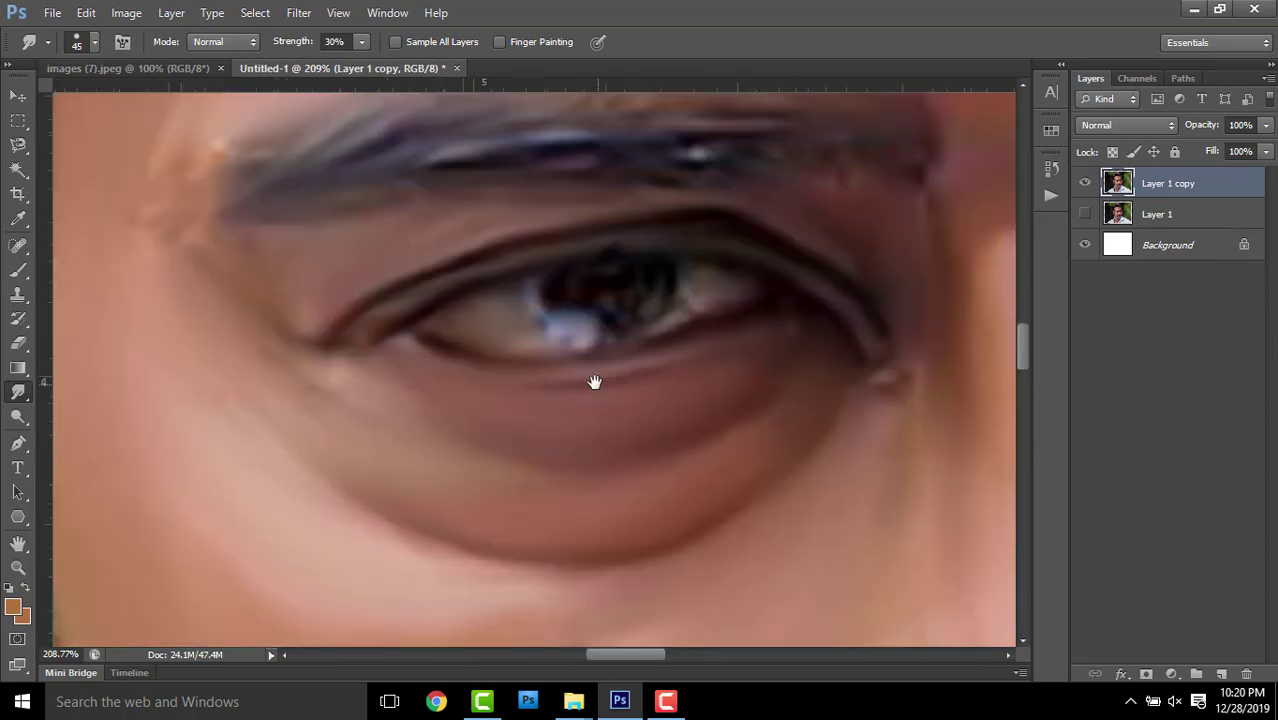
scroll(447, 319, "left", 2)
scroll(447, 319, "up", 2)
scroll(780, 300, "down", 3)
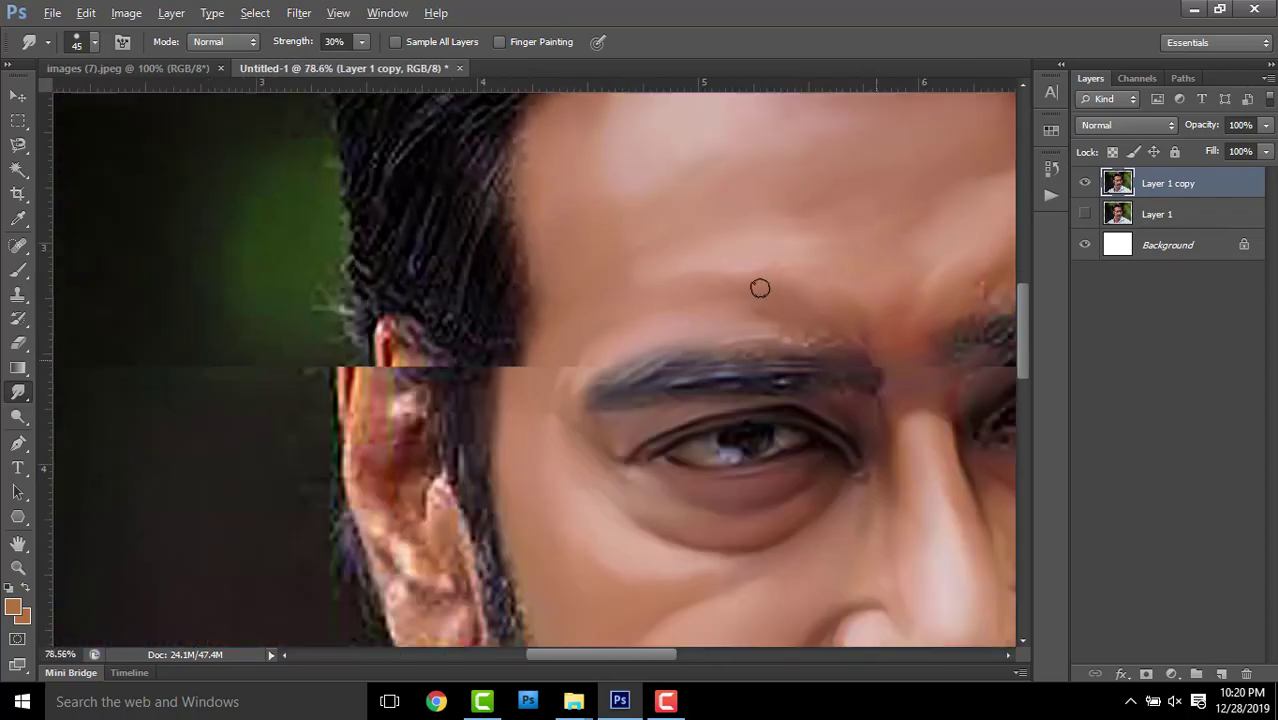
scroll(573, 237, "down", 2)
scroll(587, 422, "down", 3)
scroll(375, 406, "up", 3)
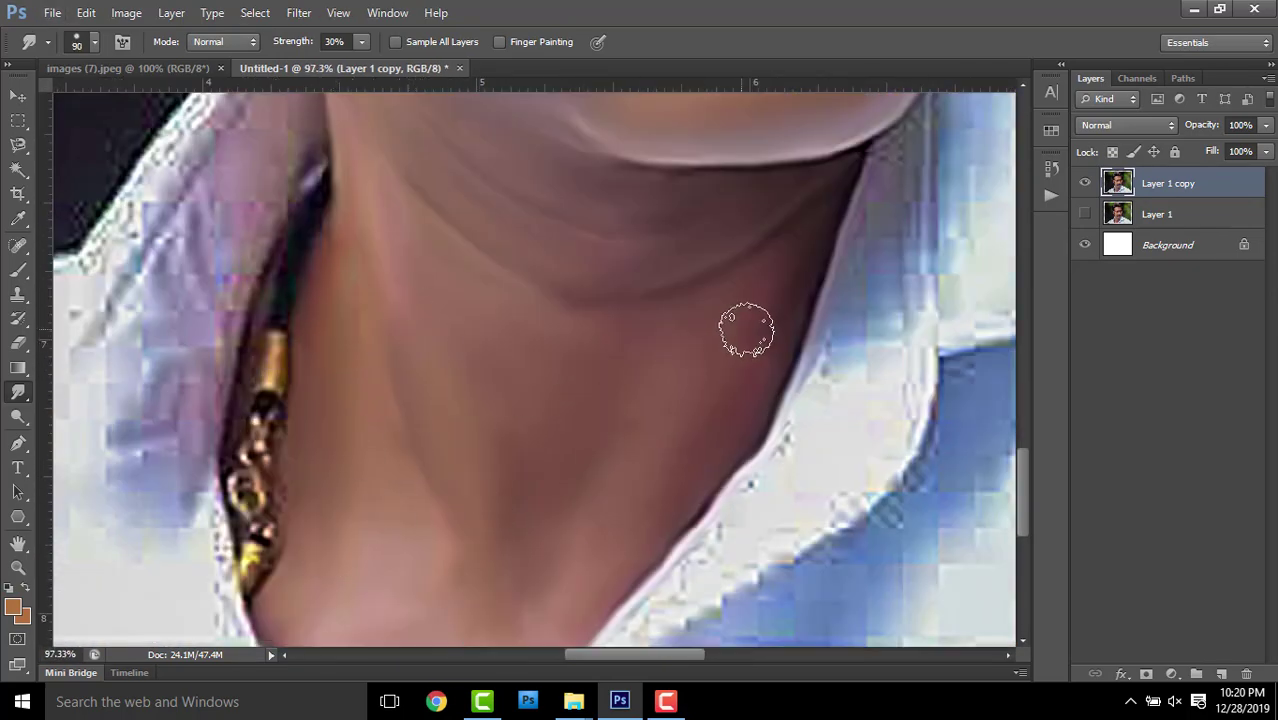
scroll(569, 241, "up", 2)
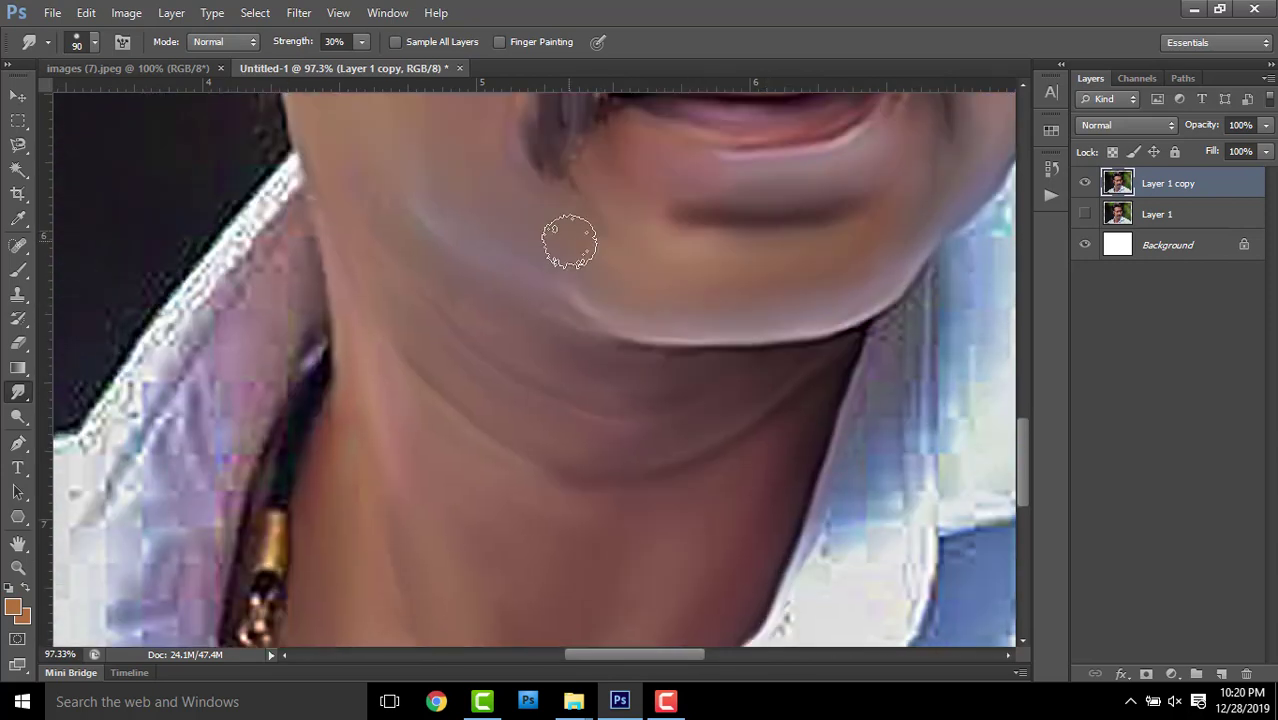
Smudge the neck skin shading up toward the chin, then shrink the brush to size 40
left_click_drag(541, 346, 441, 253)
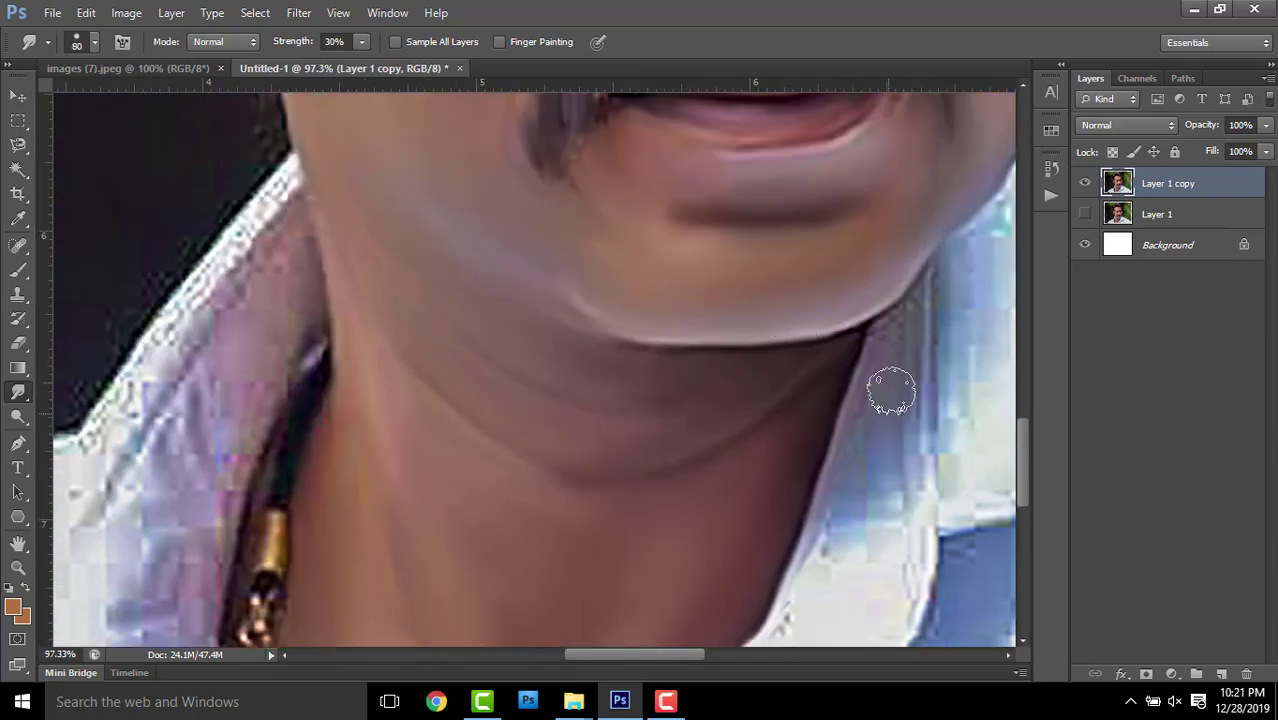
scroll(934, 380, "down", 1)
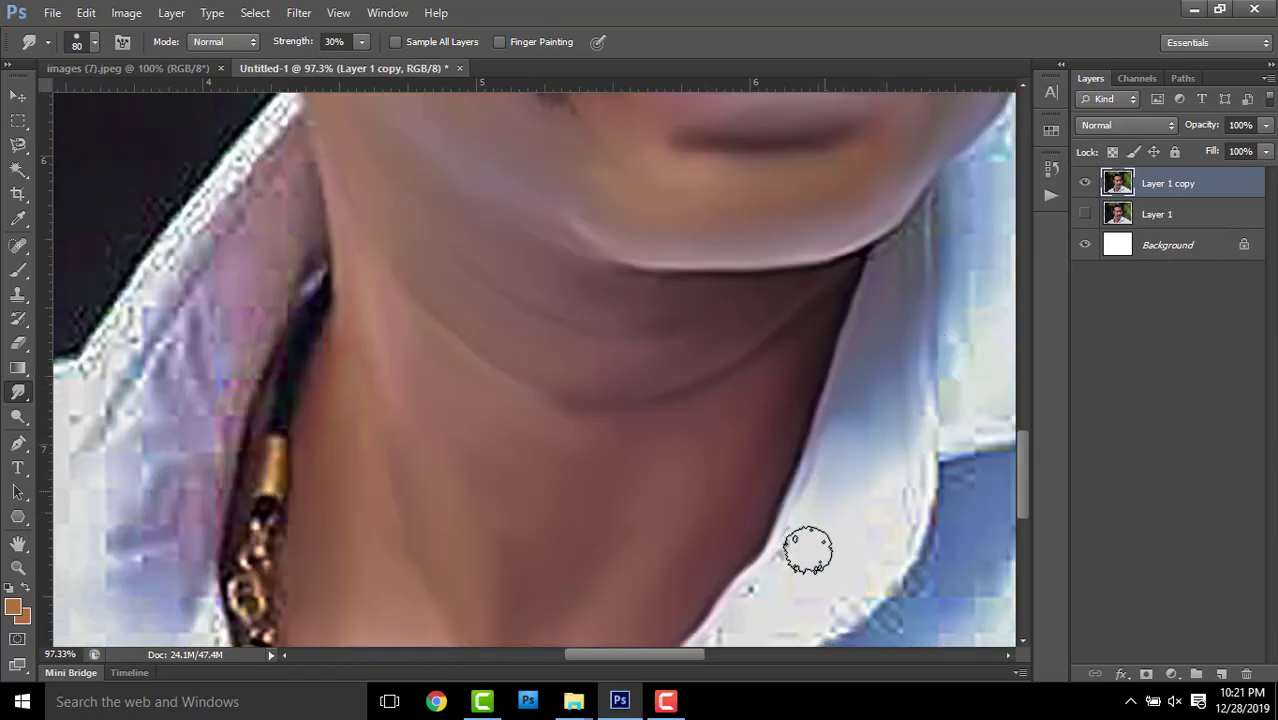
scroll(911, 277, "up", 1)
key("bracketleft")
key("bracketleft")
key("bracketleft")
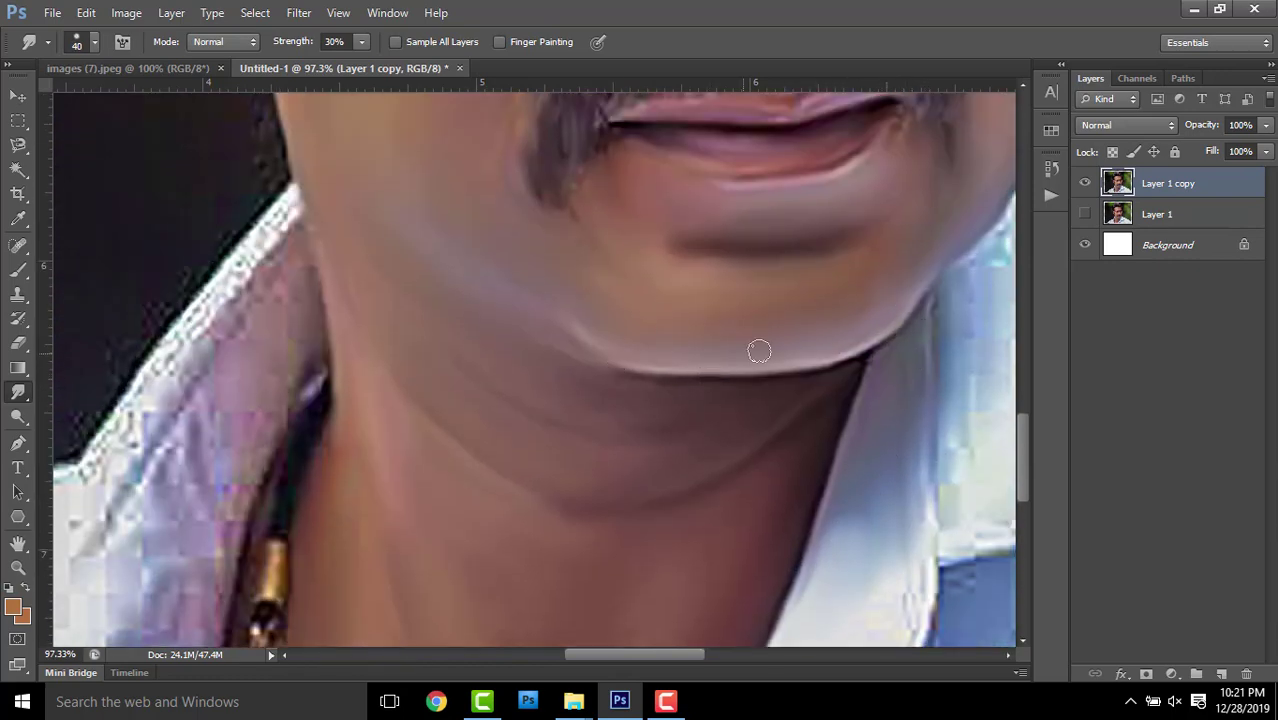
scroll(280, 330, "down", 1)
scroll(516, 191, "down", 2)
scroll(592, 361, "up", 3)
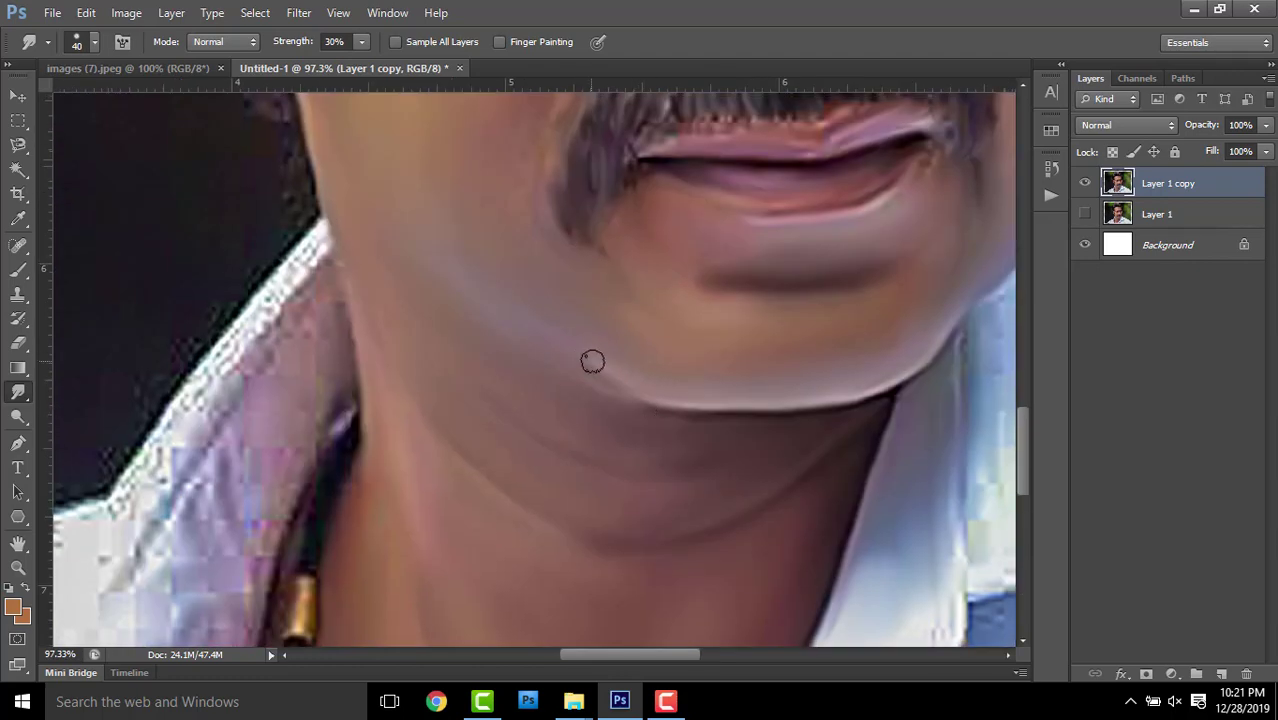
scroll(629, 288, "down", 3)
Raise the Smudge tool strength to 61% and fine-tune the brush size
left_click(670, 703)
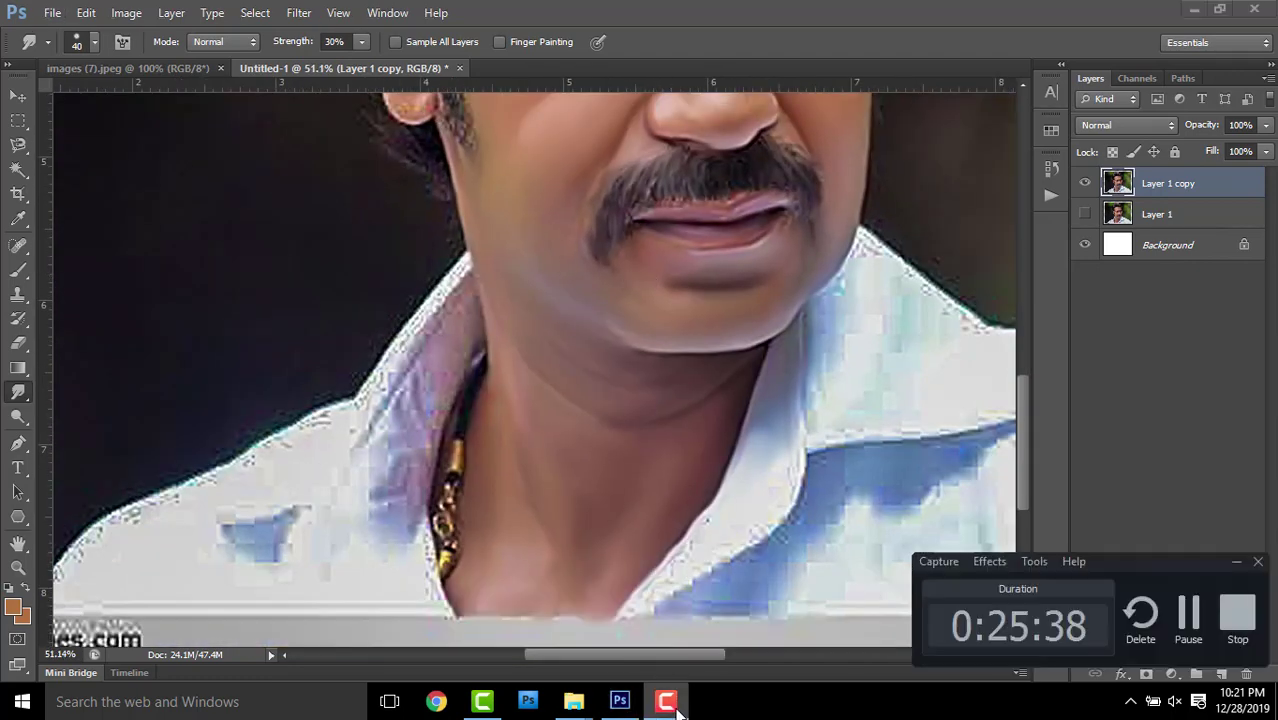
left_click(1199, 612)
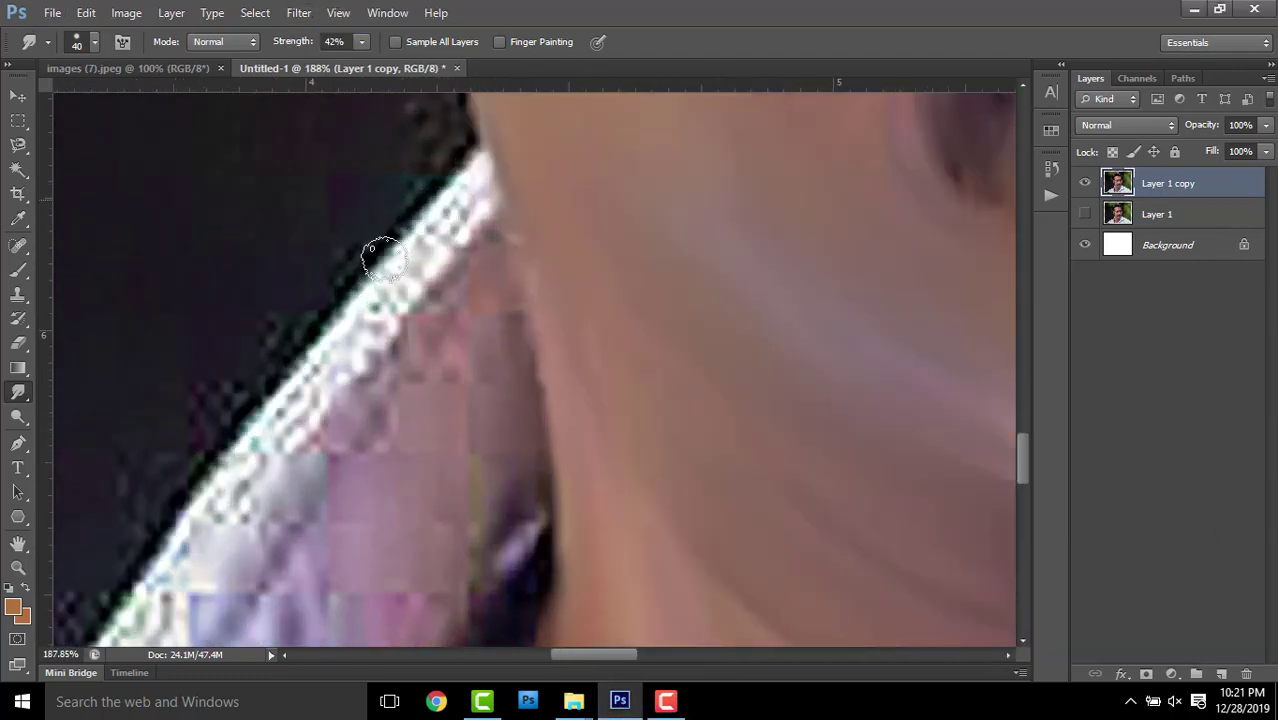
scroll(384, 260, "down", 1)
key("bracketright")
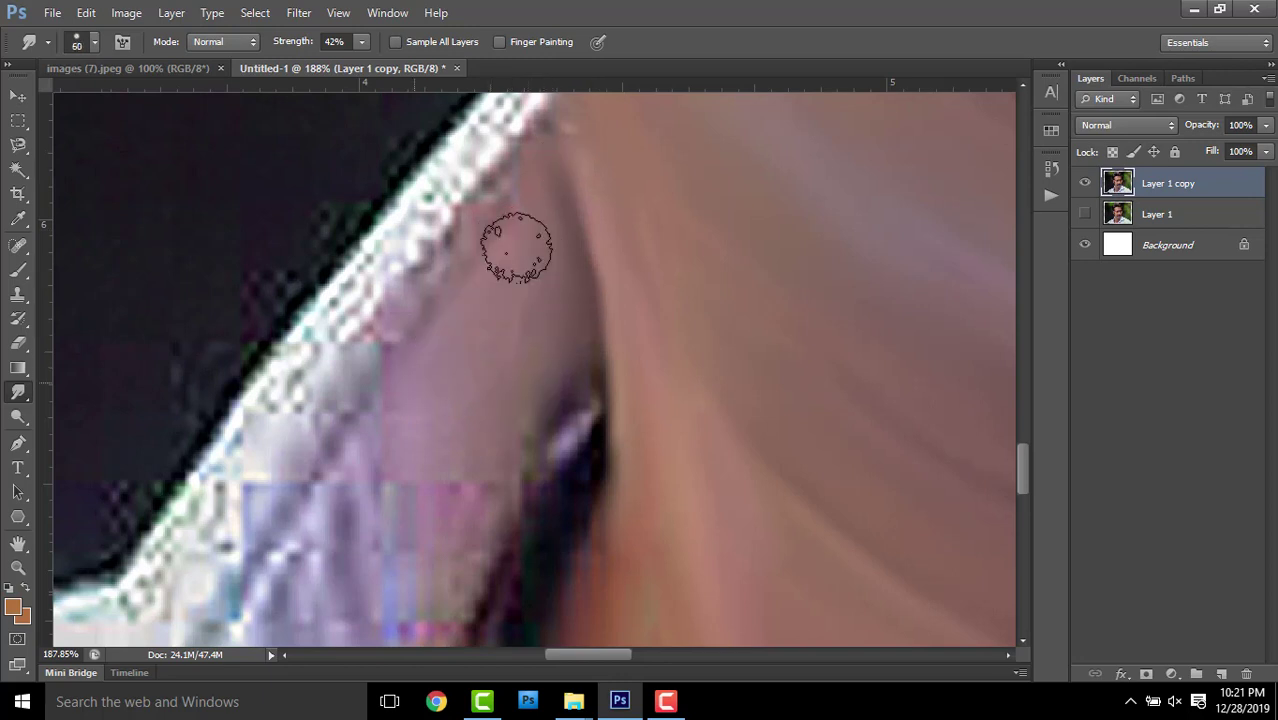
scroll(485, 403, "down", 1)
key("bracketleft")
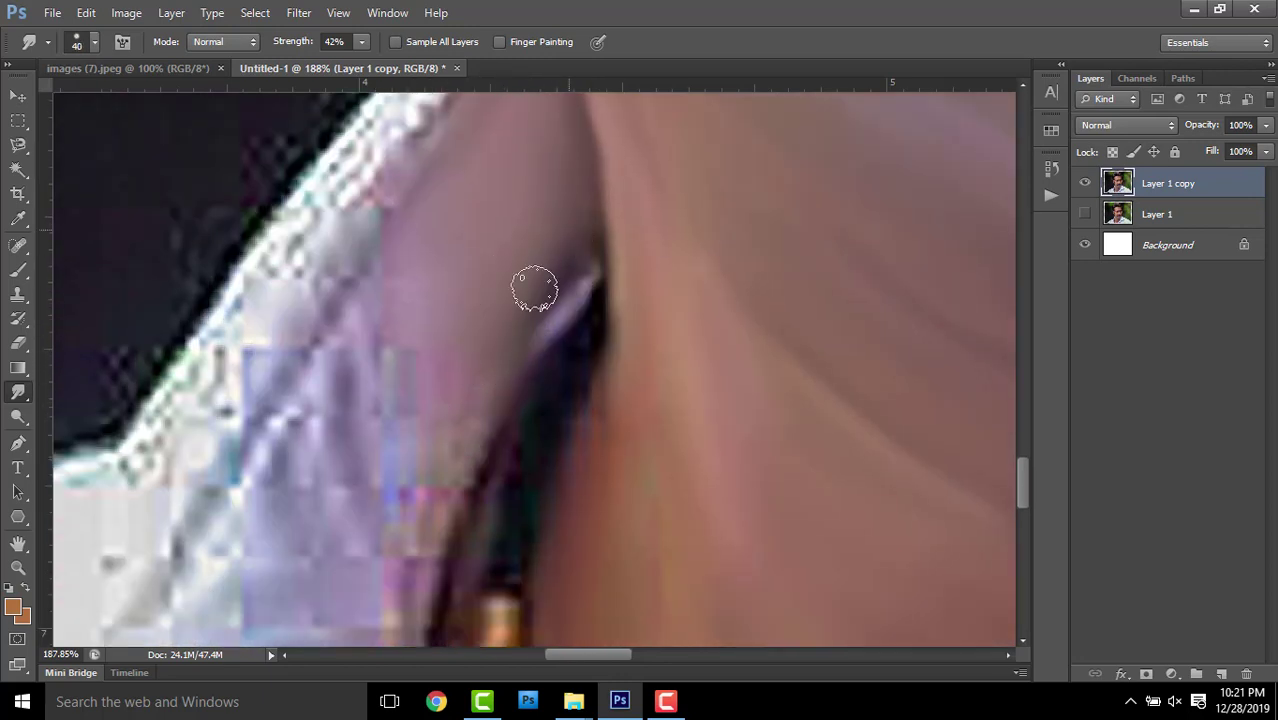
scroll(465, 287, "down", 1)
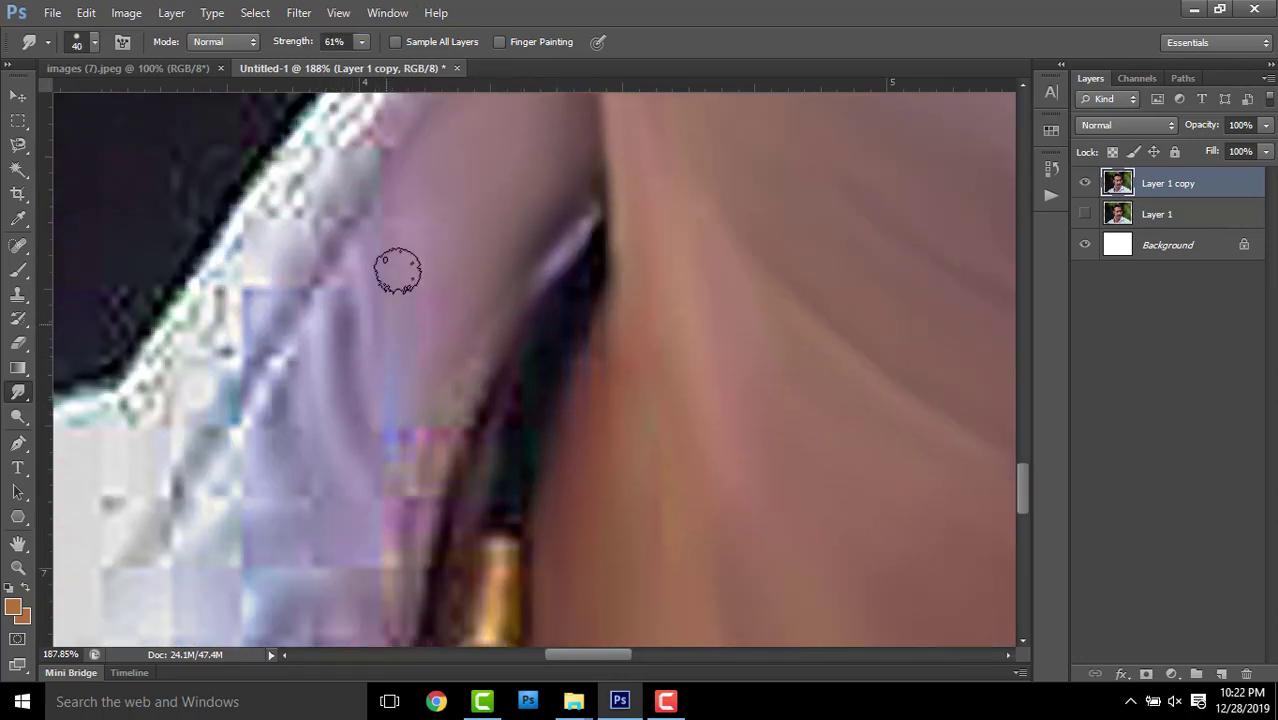
scroll(477, 318, "down", 2)
Blend the white shirt into the dark necklace edge, then shrink the brush for detail
left_click_drag(529, 267, 516, 148)
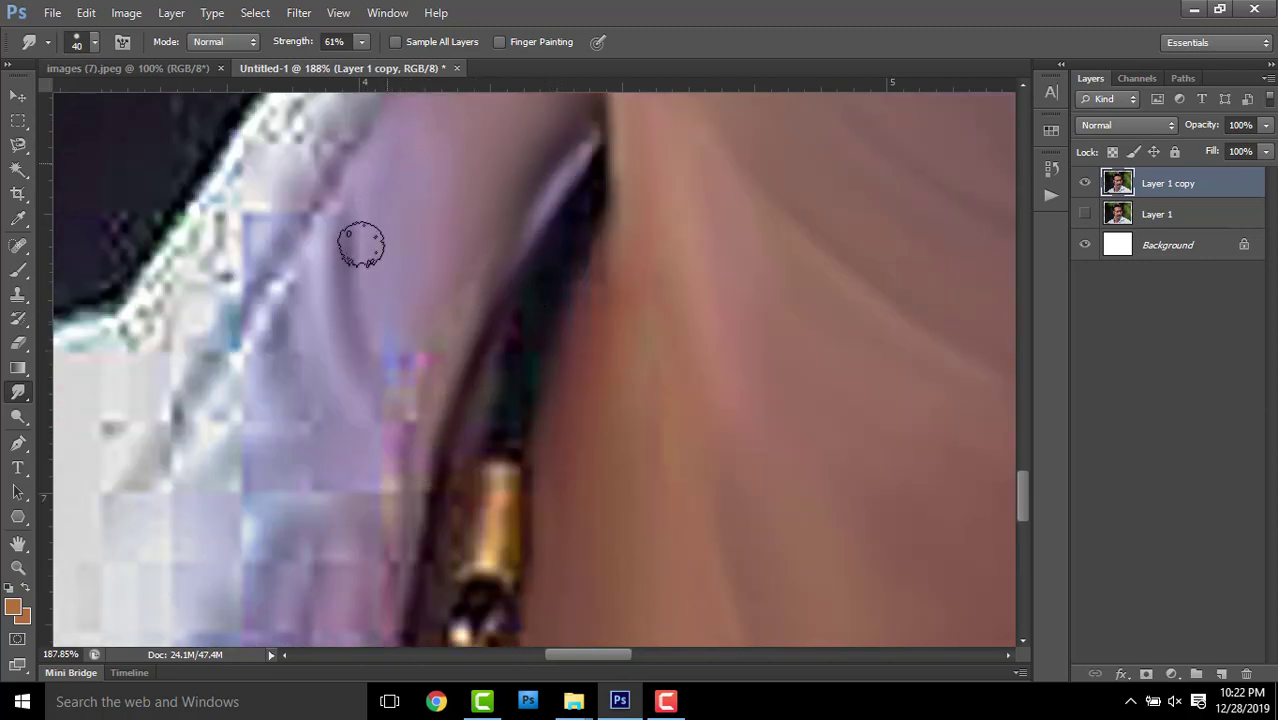
scroll(424, 371, "down", 2)
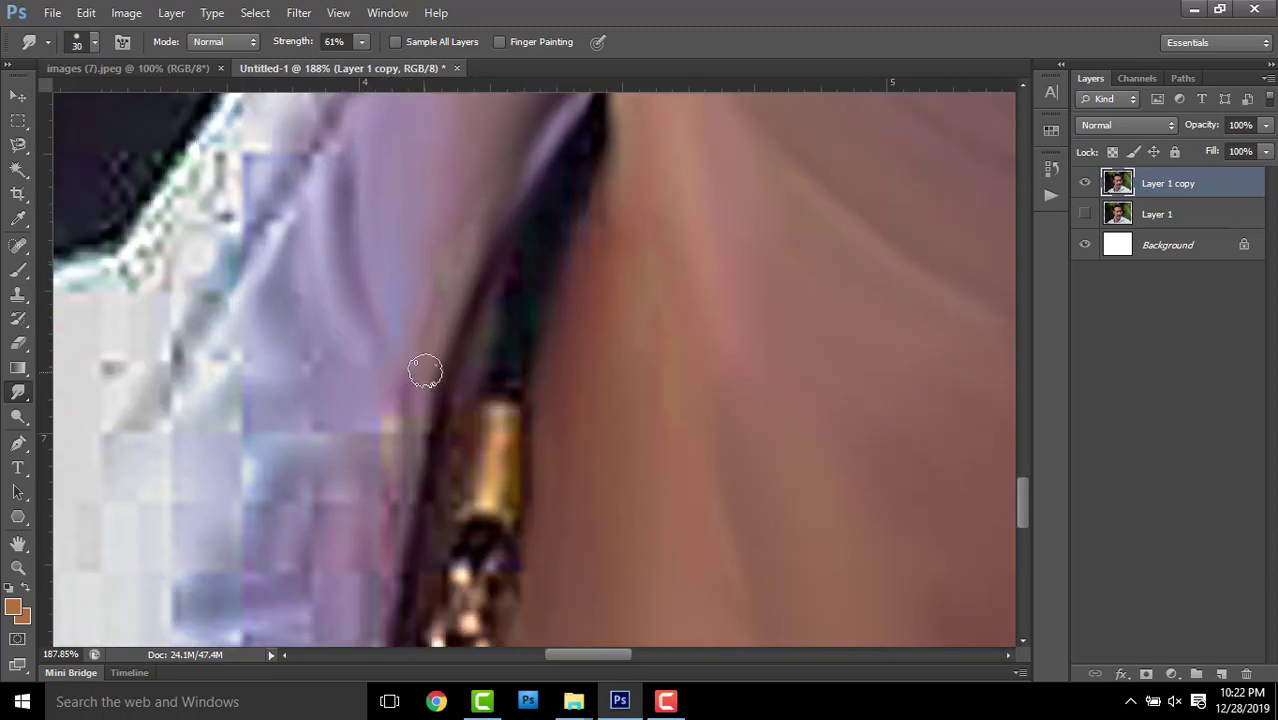
key("bracketleft")
key("bracketleft")
key("bracketleft")
scroll(560, 255, "up", 3)
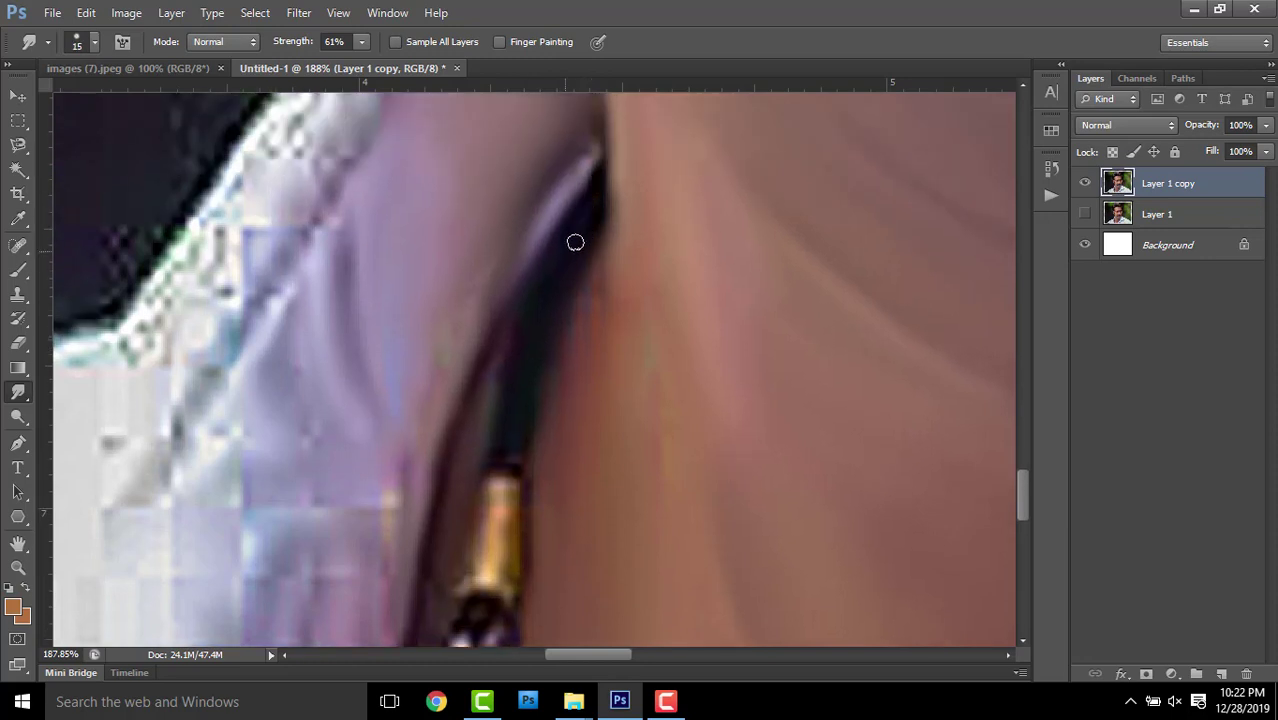
scroll(205, 283, "down", 2)
scroll(300, 275, "down", 2)
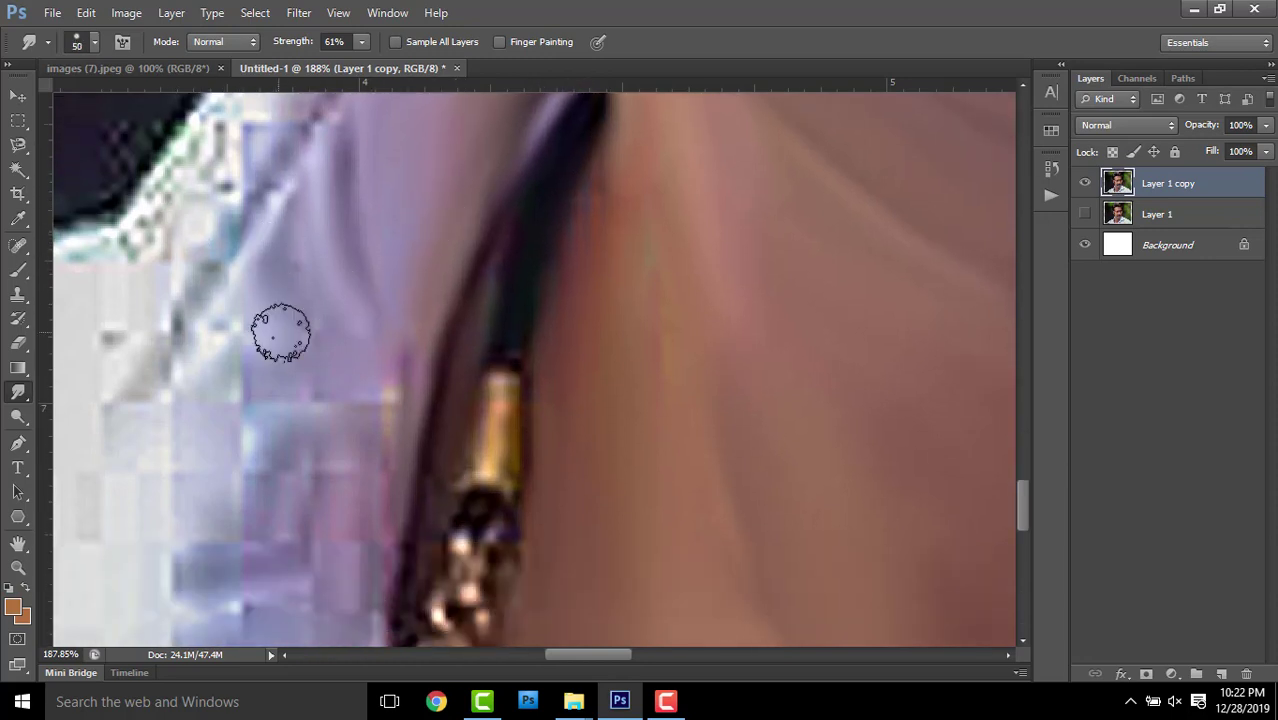
scroll(383, 460, "down", 4)
scroll(431, 365, "left", 5)
scroll(431, 365, "up", 4)
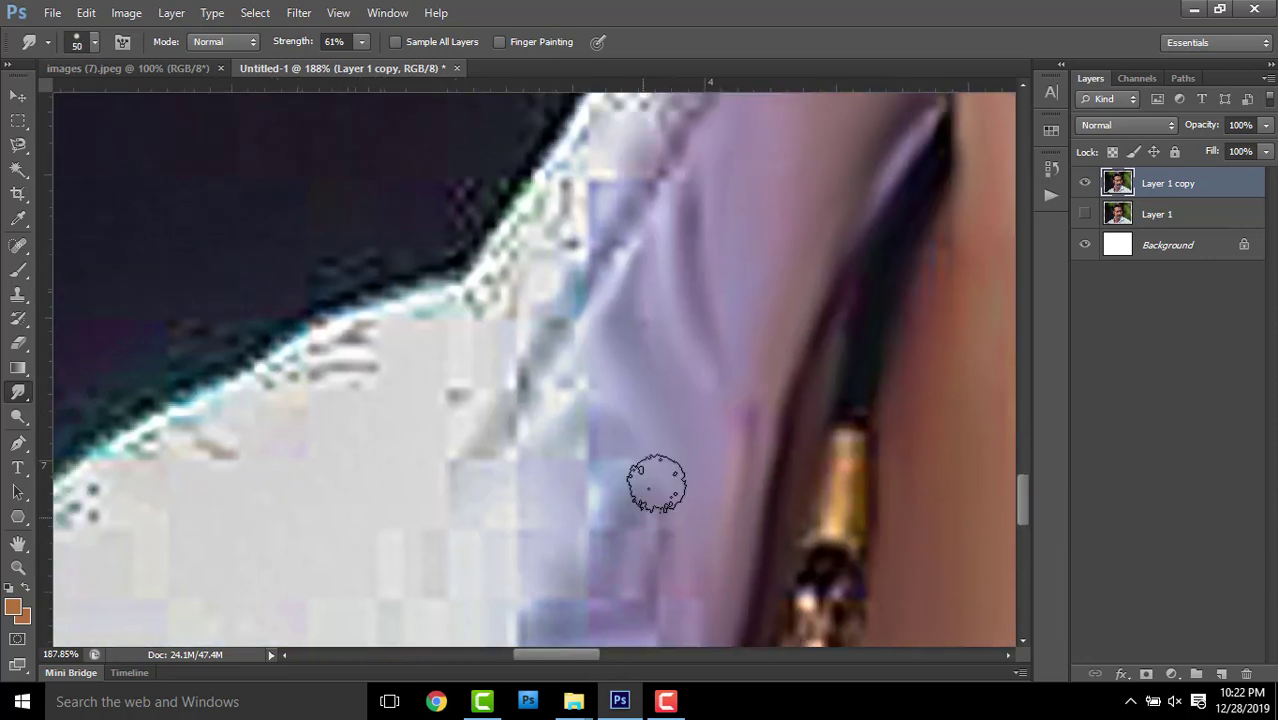
scroll(658, 486, "left", 3)
scroll(658, 486, "up", 3)
scroll(676, 315, "up", 2)
Smooth the jagged shirt edge and collar outline where it meets the neck
left_click_drag(718, 302, 622, 380)
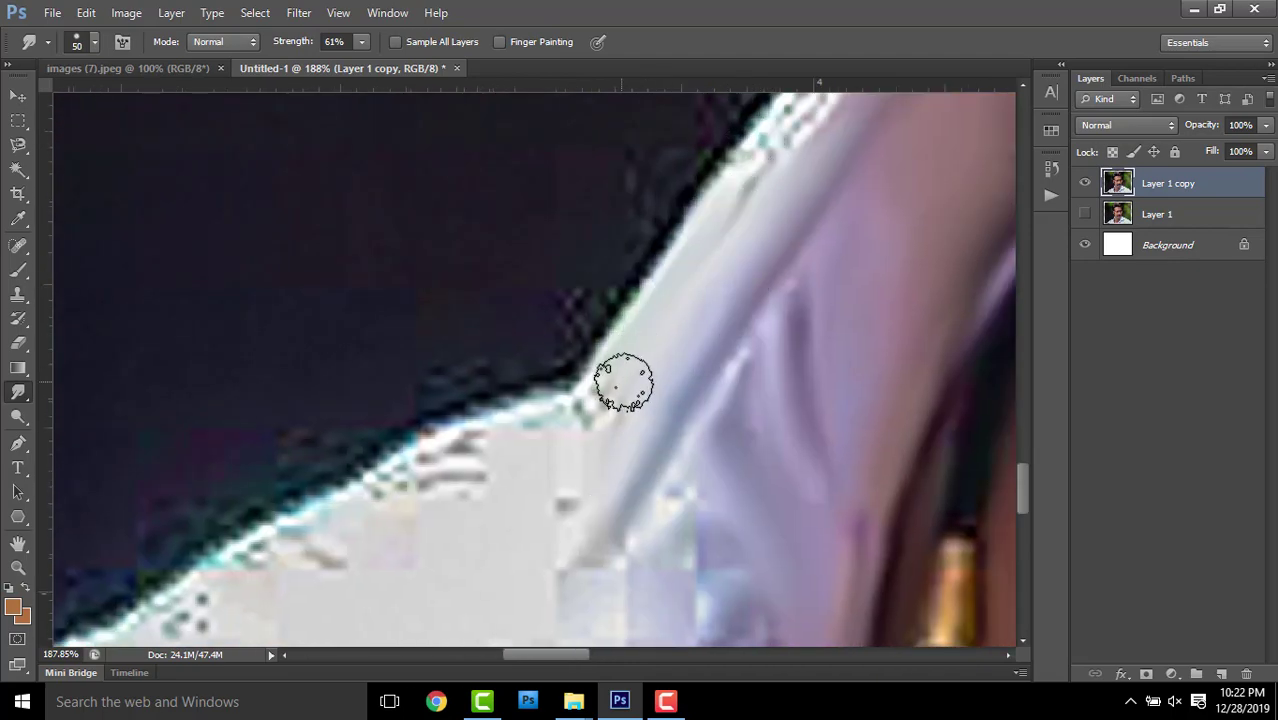
scroll(800, 128, "right", 3)
scroll(800, 128, "up", 5)
mouse_move(800, 128)
left_mouse_down()
mouse_move(751, 194)
mouse_move(800, 206)
left_mouse_up()
scroll(759, 371, "up", 2)
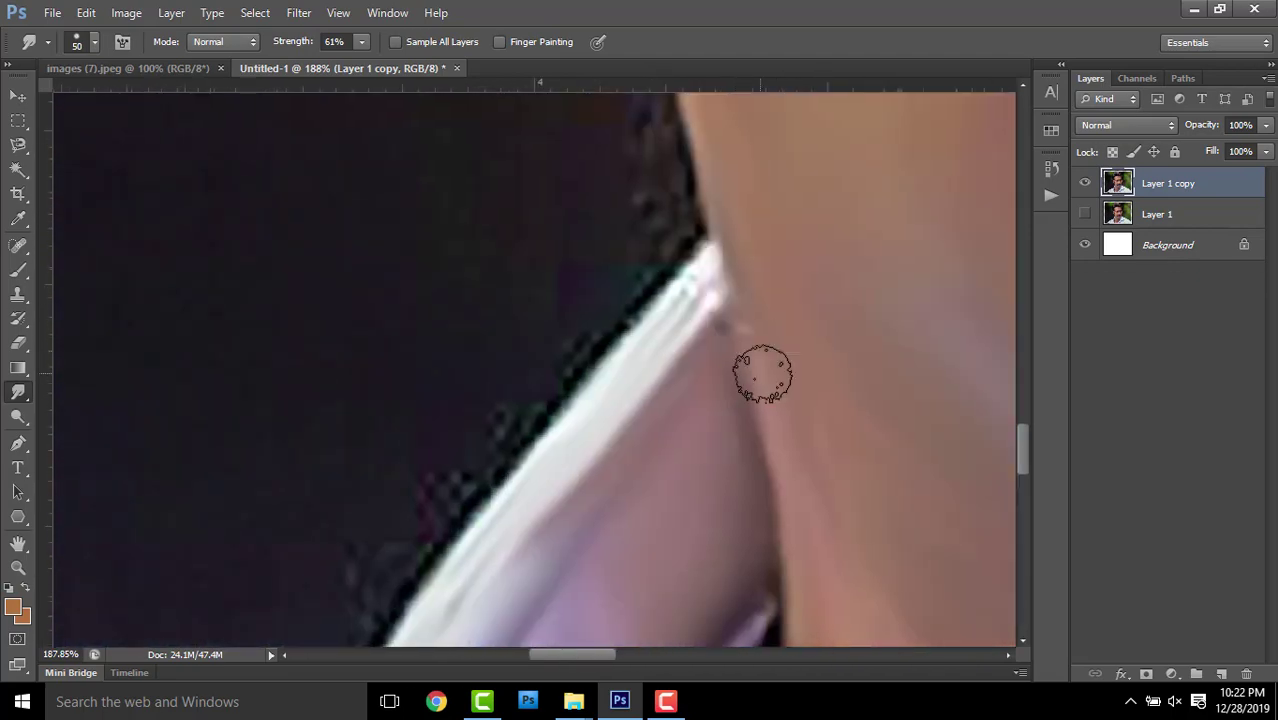
left_click_drag(759, 371, 777, 371)
scroll(779, 128, "down", 3)
scroll(728, 283, "left", 3)
mouse_move(729, 283)
left_mouse_down()
mouse_move(730, 334)
mouse_move(619, 451)
left_mouse_up()
scroll(619, 451, "left", 3)
scroll(619, 451, "up", 3)
left_click_drag(802, 337, 851, 413)
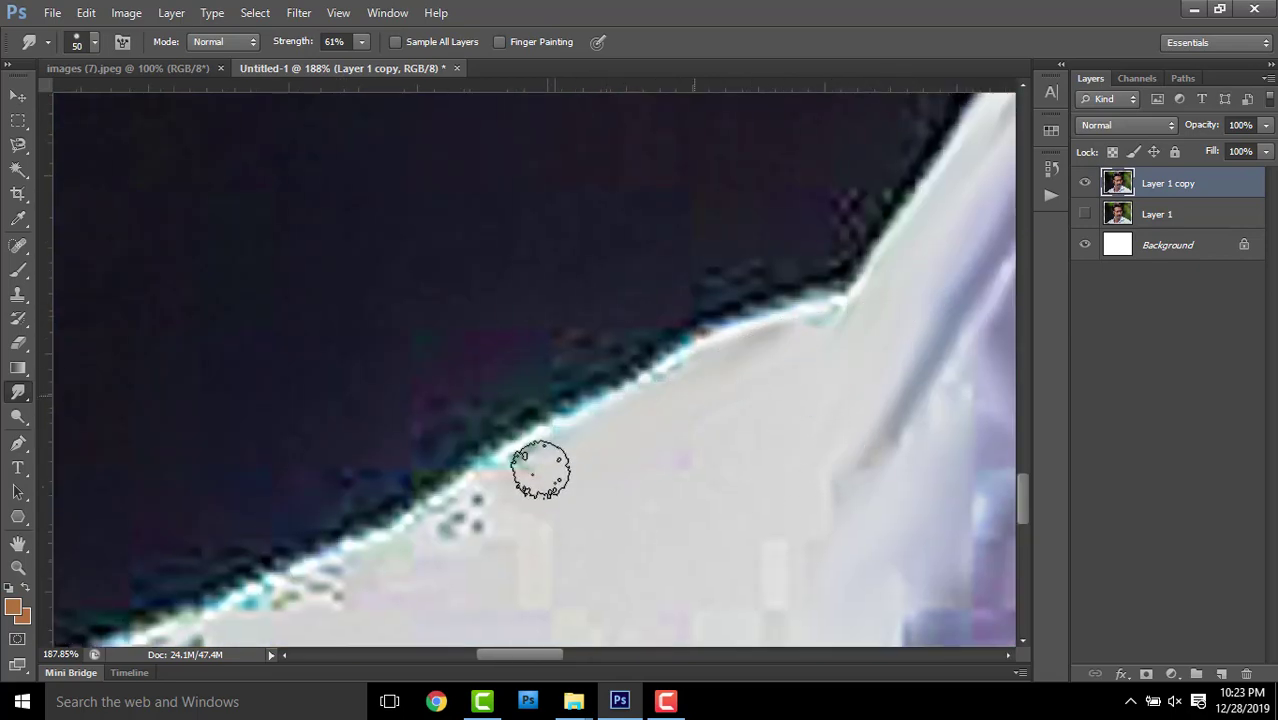
Smear the blocky blue collar fold into a smooth, rounded curve
mouse_move(442, 553)
left_mouse_down()
mouse_move(759, 371)
mouse_move(519, 545)
left_mouse_up()
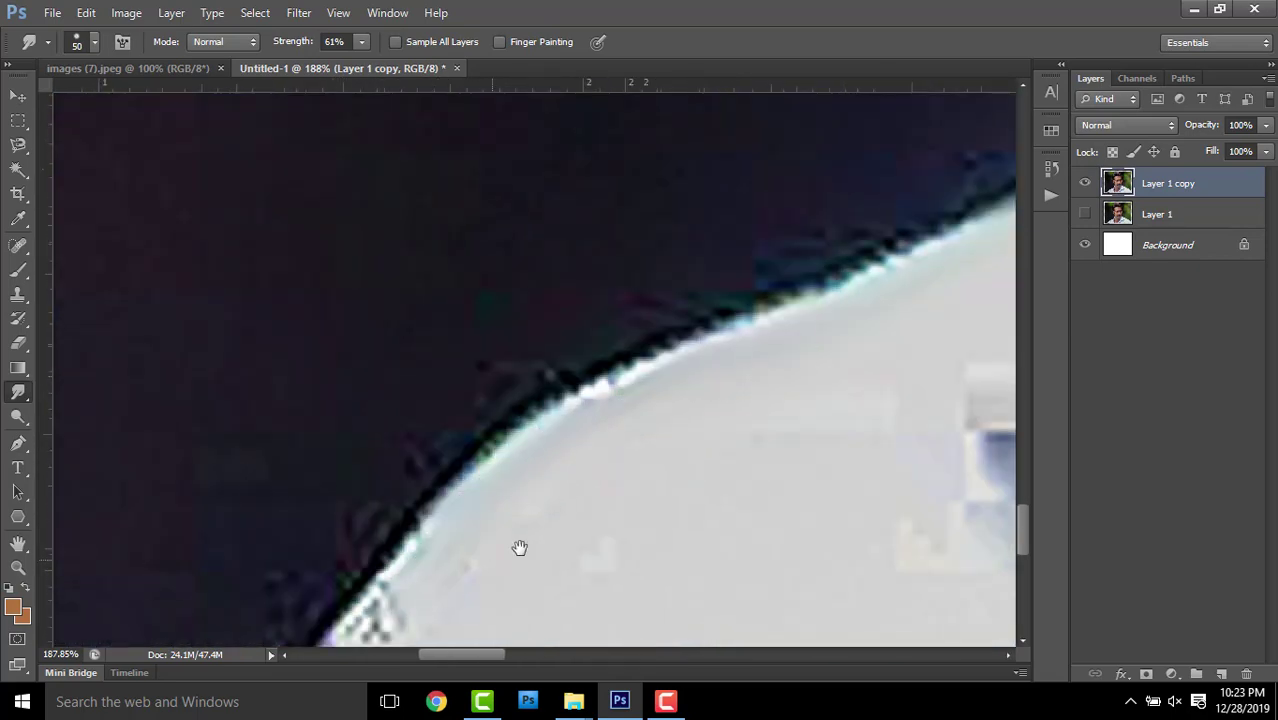
scroll(565, 536, "up", 2)
scroll(830, 425, "down", 5)
scroll(339, 398, "up", 5)
left_click_drag(339, 398, 369, 426)
mouse_move(590, 365)
left_mouse_down()
mouse_move(456, 400)
mouse_move(248, 423)
mouse_move(485, 428)
mouse_move(536, 480)
left_mouse_up()
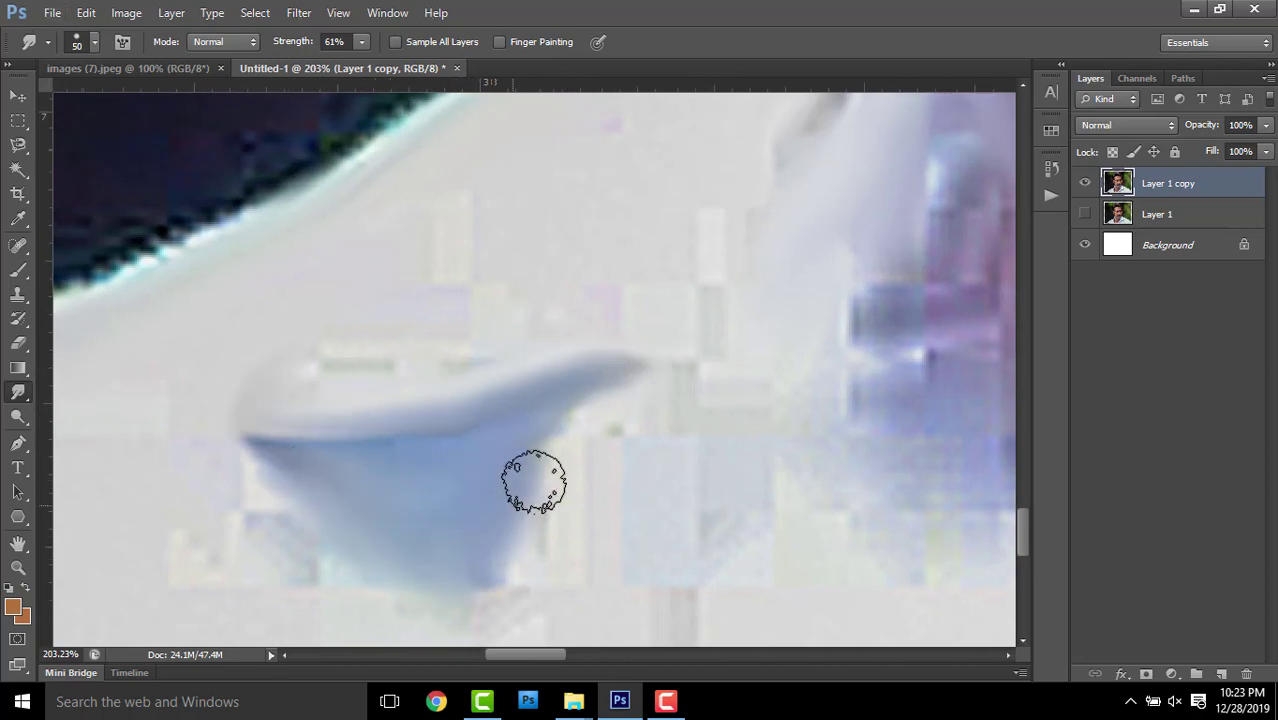
scroll(600, 440, "down", 2)
scroll(627, 373, "up", 1)
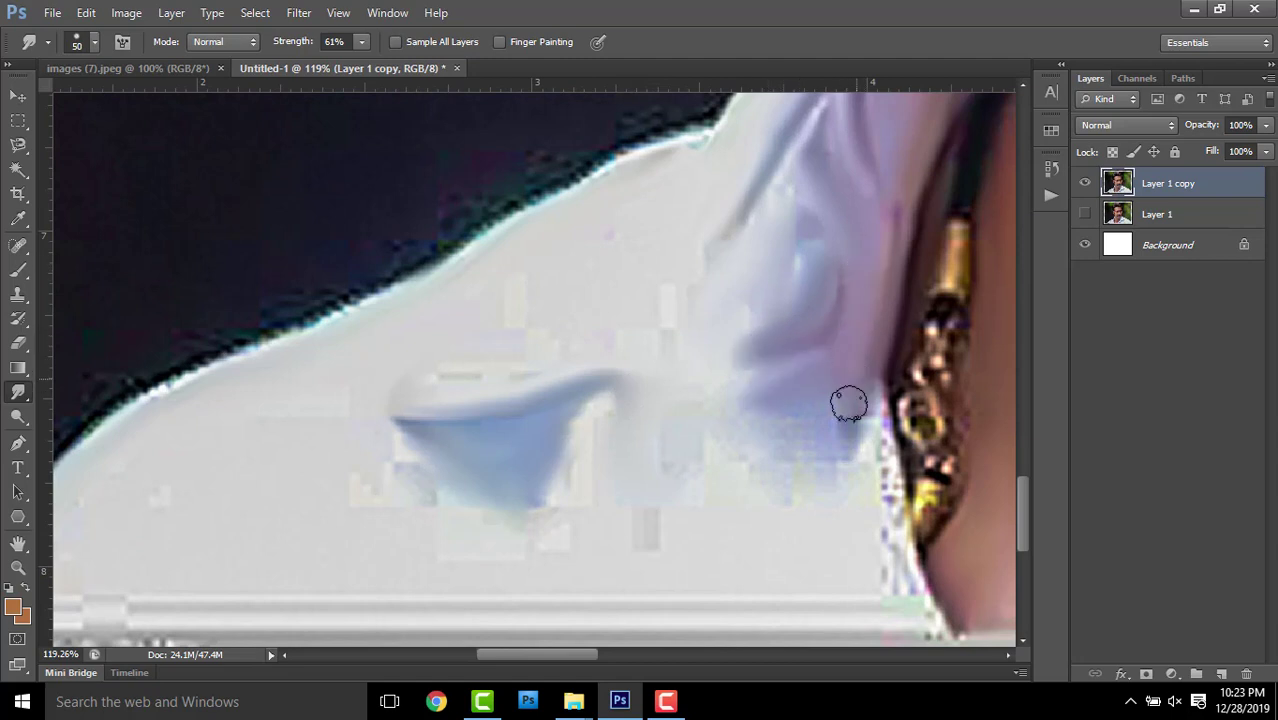
Soften the white collar edge along the necklace and against the dark background
scroll(762, 465, "right", 3)
scroll(742, 385, "down", 1)
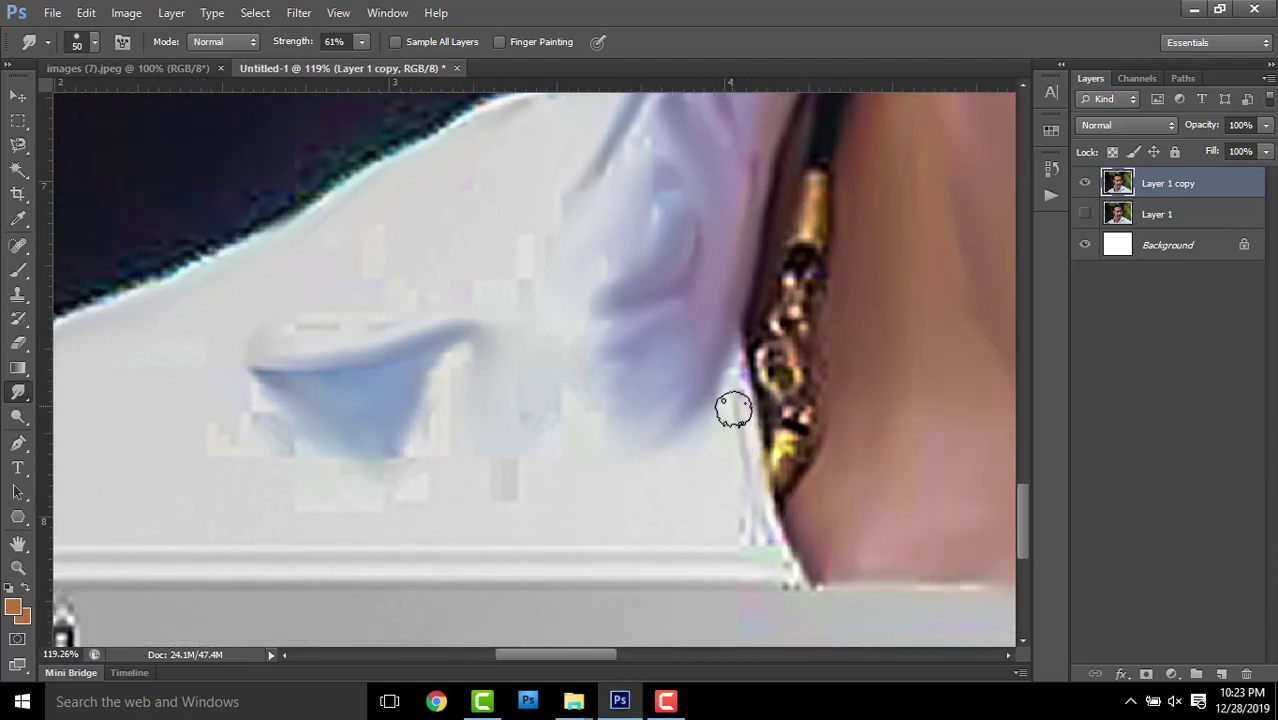
left_click_drag(733, 410, 813, 541)
scroll(662, 535, "left", 6)
scroll(662, 535, "up", 3)
mouse_move(840, 202)
left_mouse_down()
mouse_move(379, 428)
mouse_move(314, 480)
mouse_move(579, 428)
mouse_move(329, 282)
left_mouse_up()
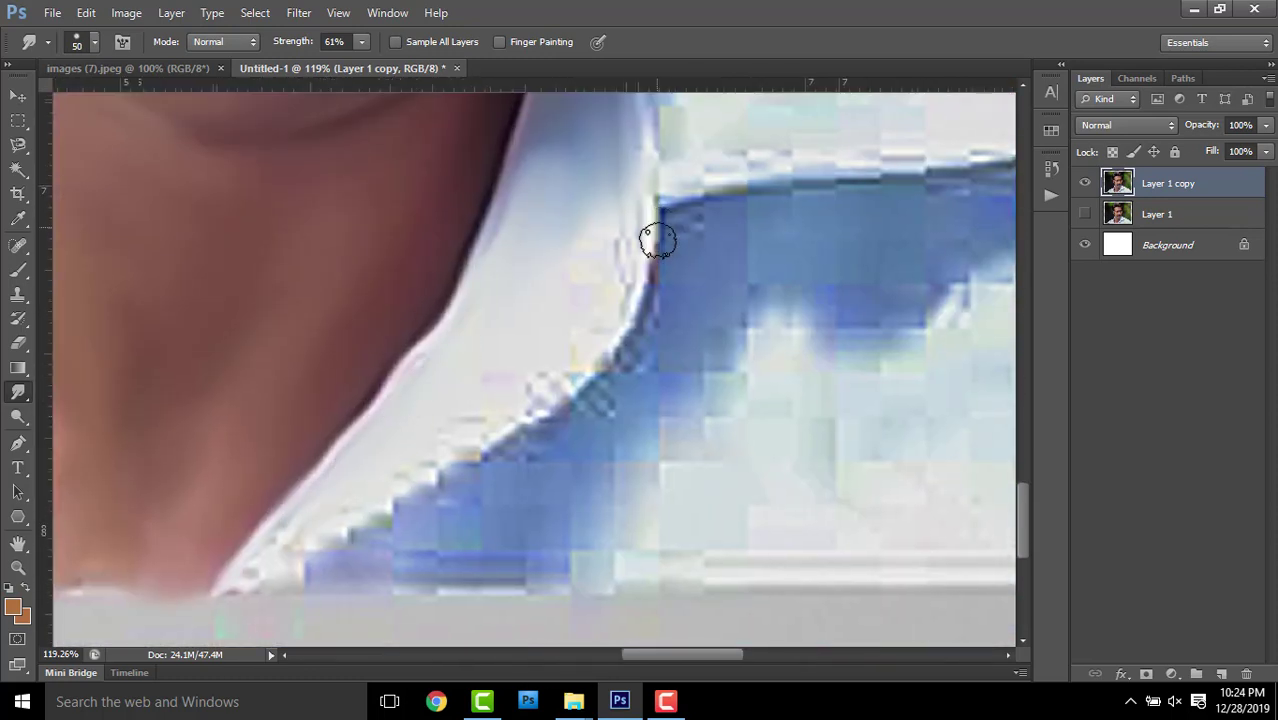
Smooth the jagged collar edges, the lower-left collar tip and the blocky blue area beneath
mouse_move(657, 240)
left_mouse_down()
mouse_move(479, 457)
mouse_move(342, 503)
left_mouse_up()
left_click_drag(495, 452, 408, 492)
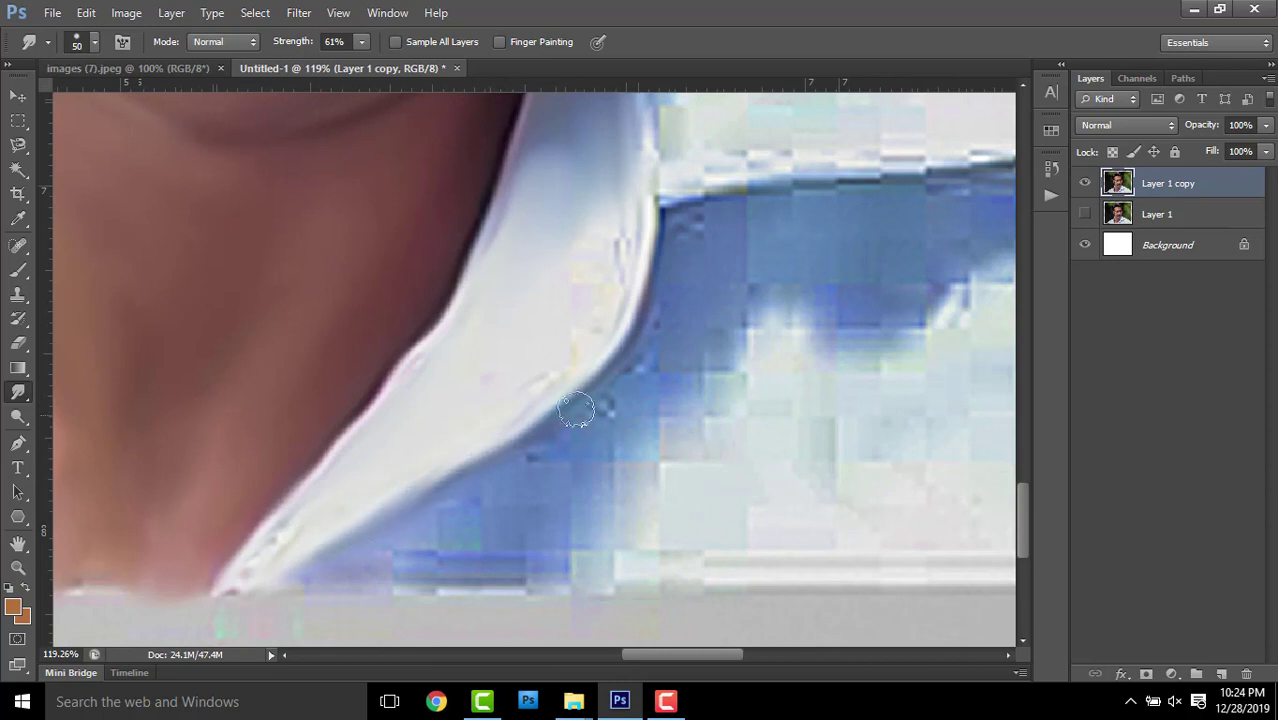
left_click_drag(292, 540, 225, 595)
left_click_drag(420, 565, 524, 562)
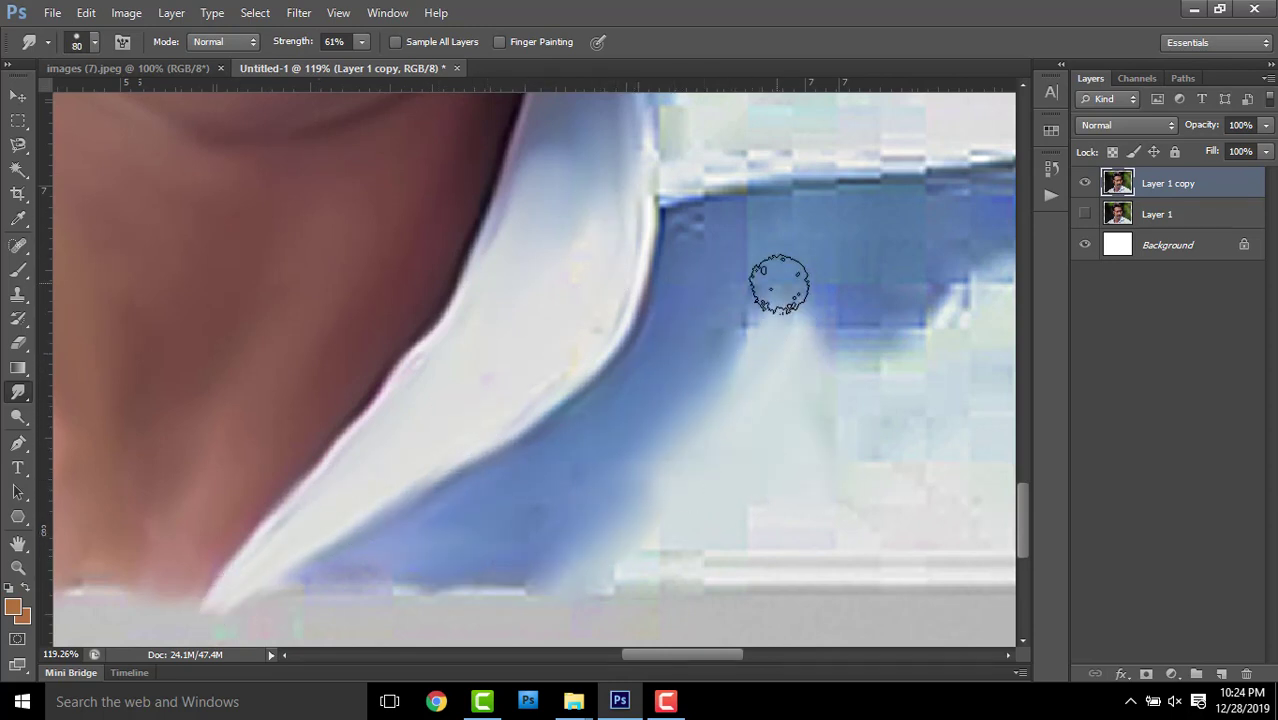
left_click_drag(779, 282, 551, 437)
left_click_drag(540, 276, 690, 366)
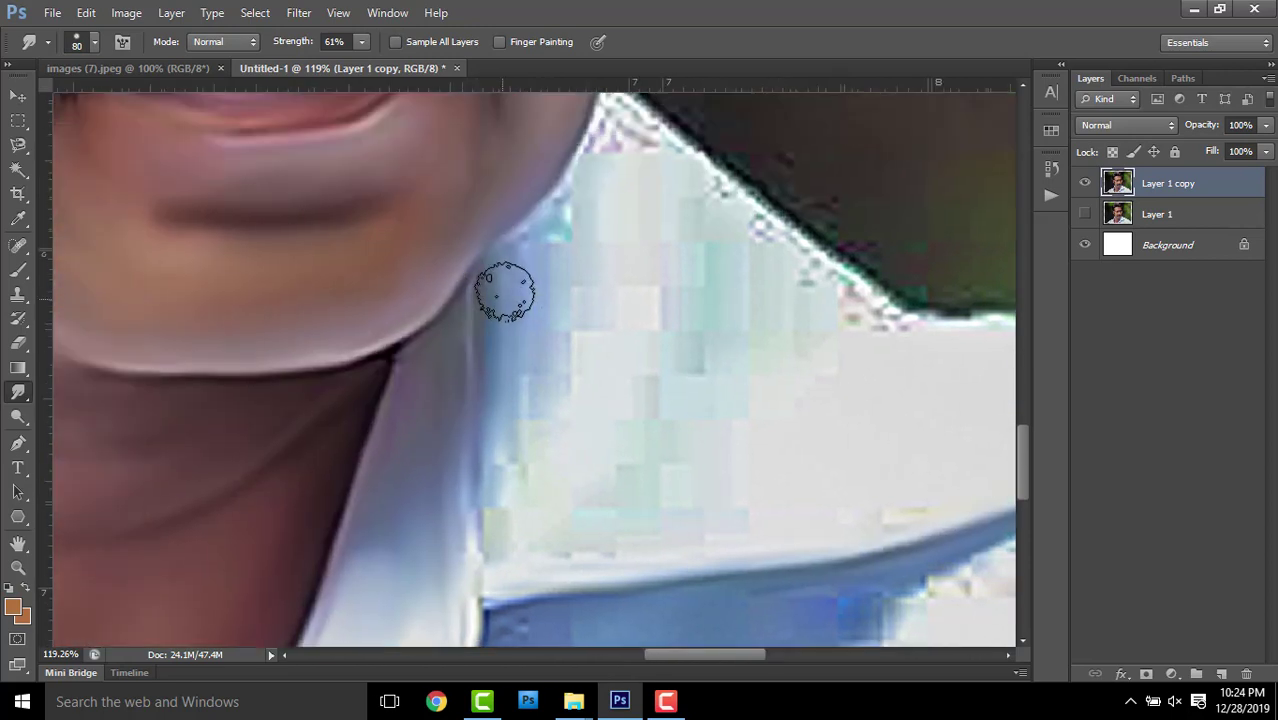
mouse_move(505, 291)
left_mouse_down()
mouse_move(499, 513)
mouse_move(625, 277)
mouse_move(608, 376)
left_mouse_up()
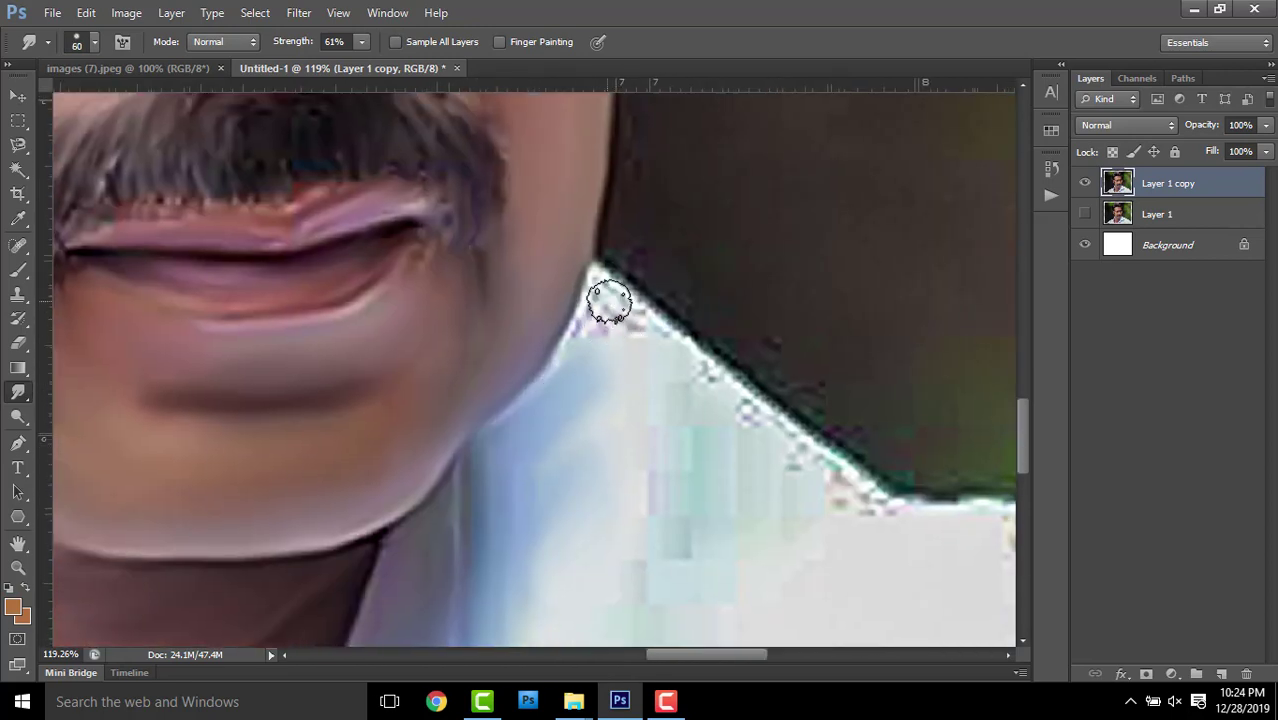
mouse_move(609, 301)
left_mouse_down()
mouse_move(667, 362)
mouse_move(485, 300)
mouse_move(590, 428)
mouse_move(443, 541)
mouse_move(491, 342)
left_mouse_up()
Enlarge the smudge brush to size 100 and reshape the collar's outer edge and blue fold
key("bracketright")
key("bracketright")
key("bracketright")
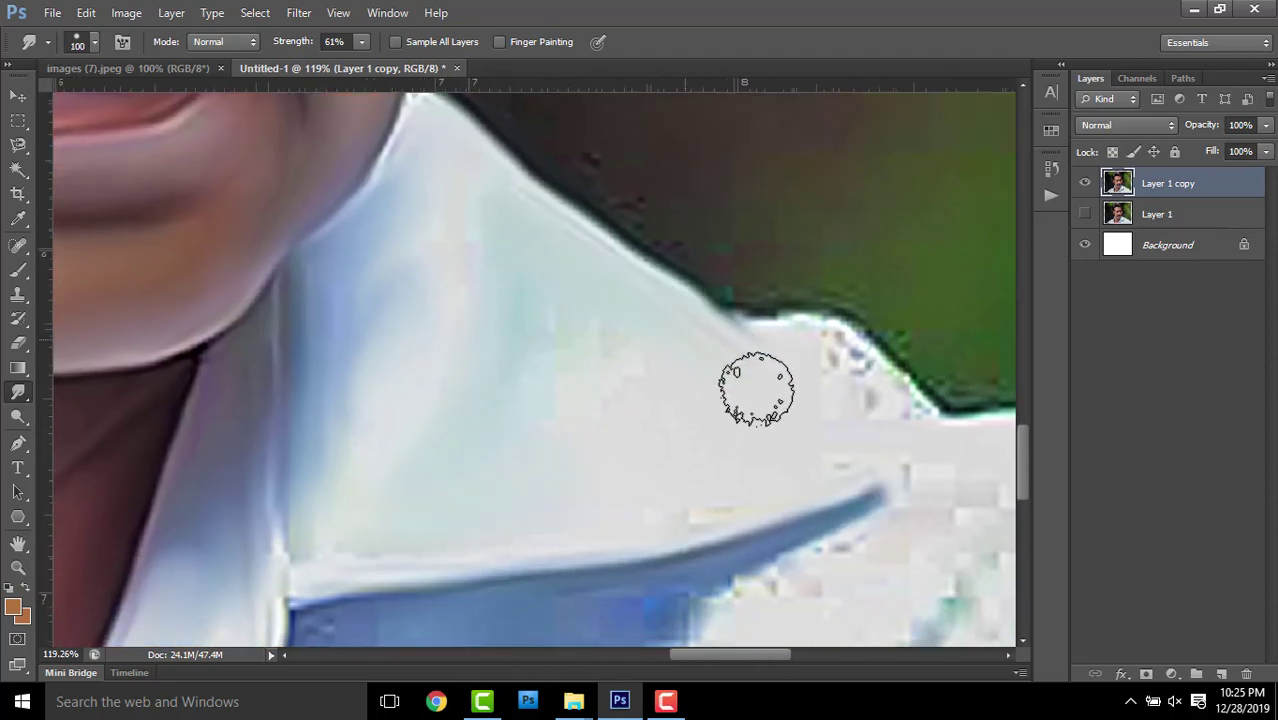
left_click_drag(710, 419, 530, 379)
mouse_move(722, 320)
left_mouse_down()
mouse_move(673, 297)
mouse_move(696, 354)
mouse_move(485, 371)
mouse_move(777, 527)
mouse_move(600, 352)
left_mouse_up()
mouse_move(600, 352)
left_mouse_down()
mouse_move(820, 580)
mouse_move(388, 294)
left_mouse_up()
mouse_move(314, 371)
left_mouse_down()
mouse_move(362, 375)
mouse_move(685, 308)
mouse_move(796, 271)
mouse_move(688, 407)
mouse_move(625, 385)
mouse_move(499, 491)
mouse_move(610, 428)
mouse_move(543, 355)
mouse_move(585, 428)
mouse_move(471, 466)
mouse_move(562, 437)
mouse_move(617, 300)
mouse_move(632, 510)
left_mouse_up()
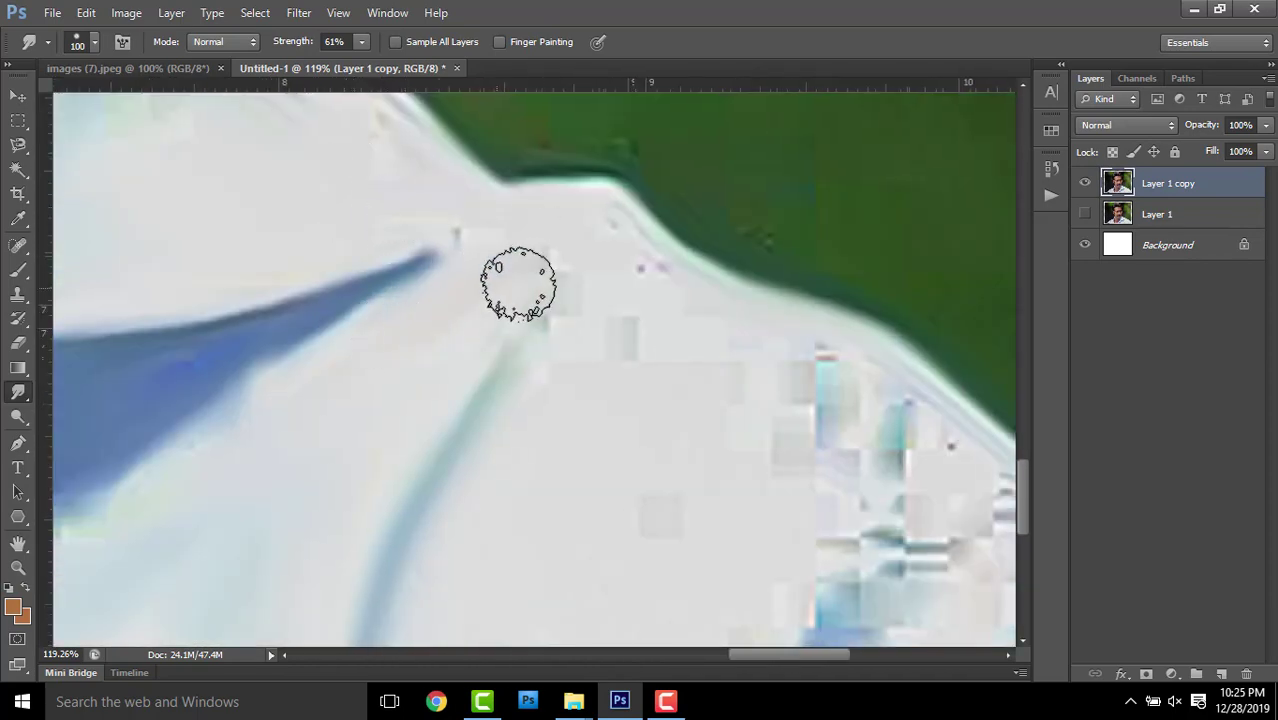
Smudge the blue shirt folds upward and smooth the pixelated lower-shirt patches, then zoom out
left_click_drag(613, 385, 365, 220)
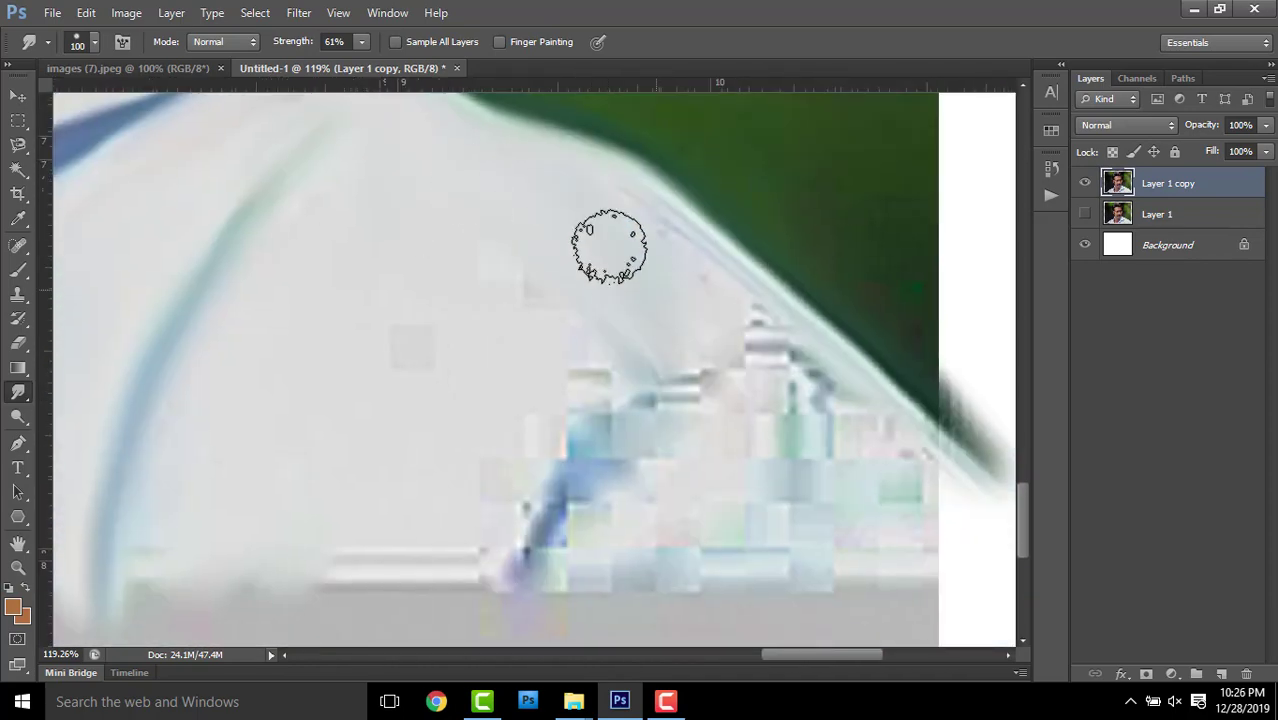
mouse_move(519, 562)
left_mouse_down()
mouse_move(654, 380)
mouse_move(676, 533)
mouse_move(434, 548)
left_mouse_up()
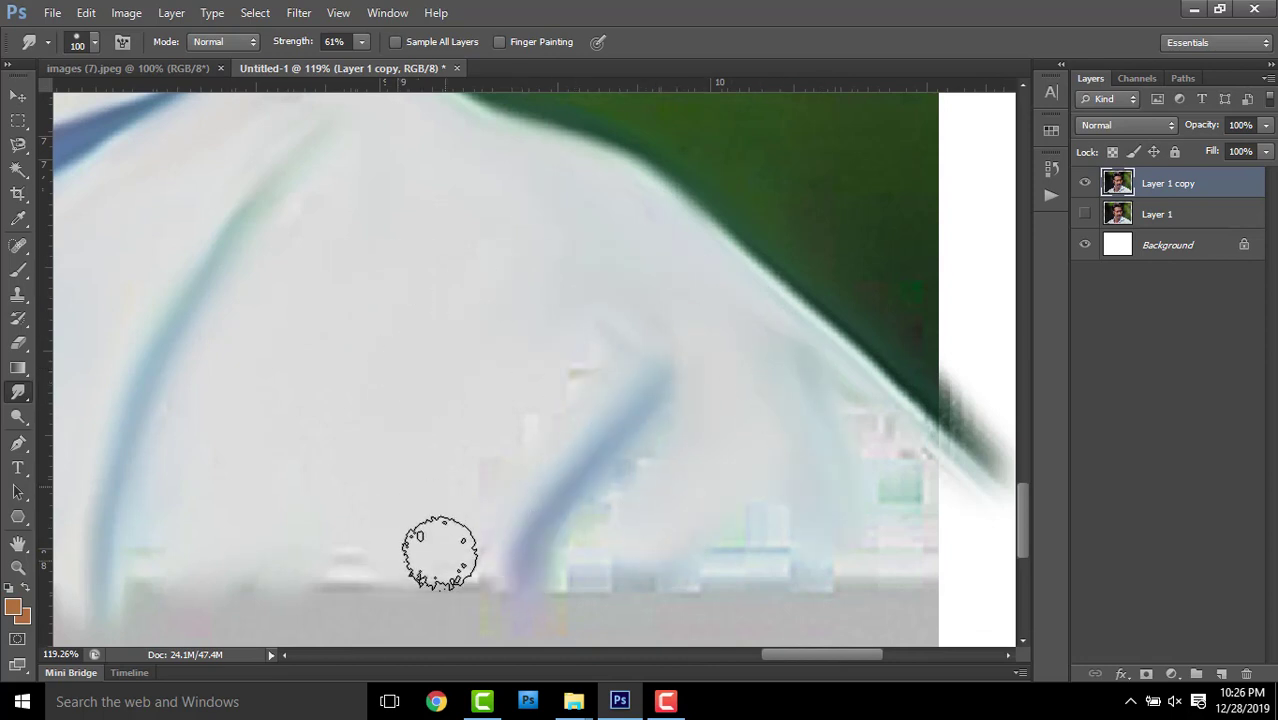
mouse_move(719, 345)
left_mouse_down()
mouse_move(779, 283)
mouse_move(833, 442)
left_mouse_up()
scroll(442, 234, "down", 5)
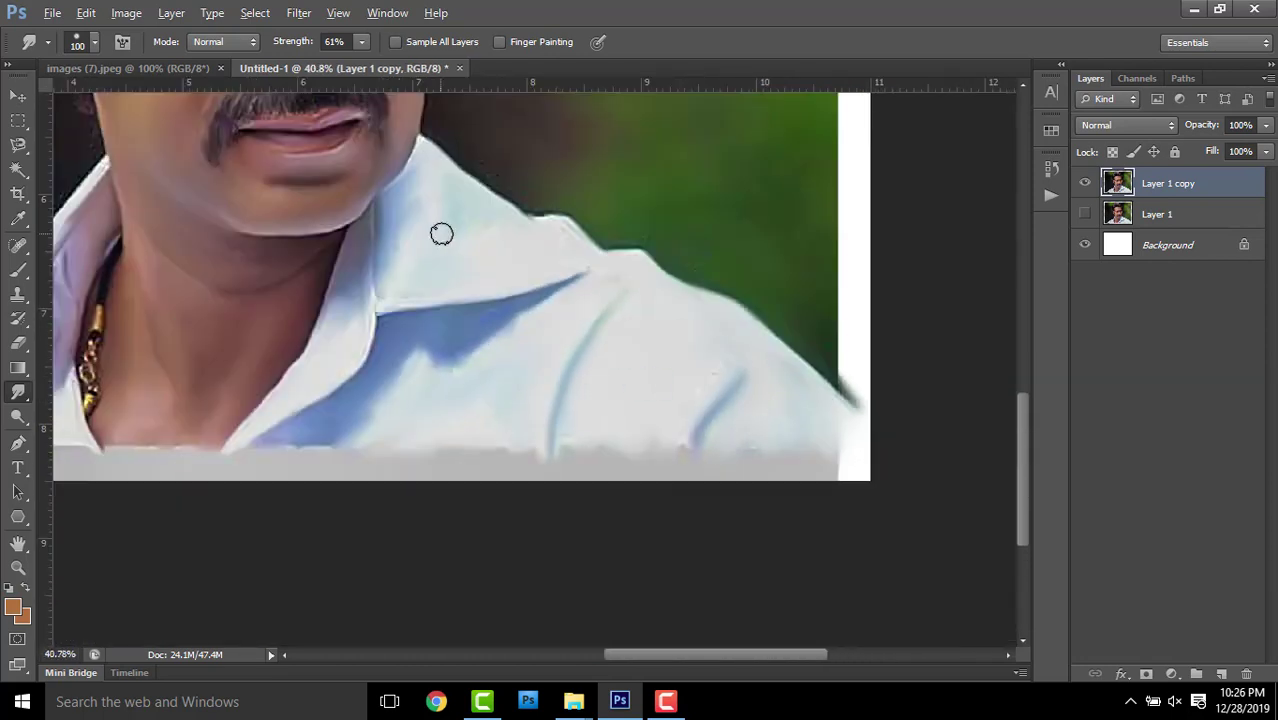
scroll(473, 247, "down", 4)
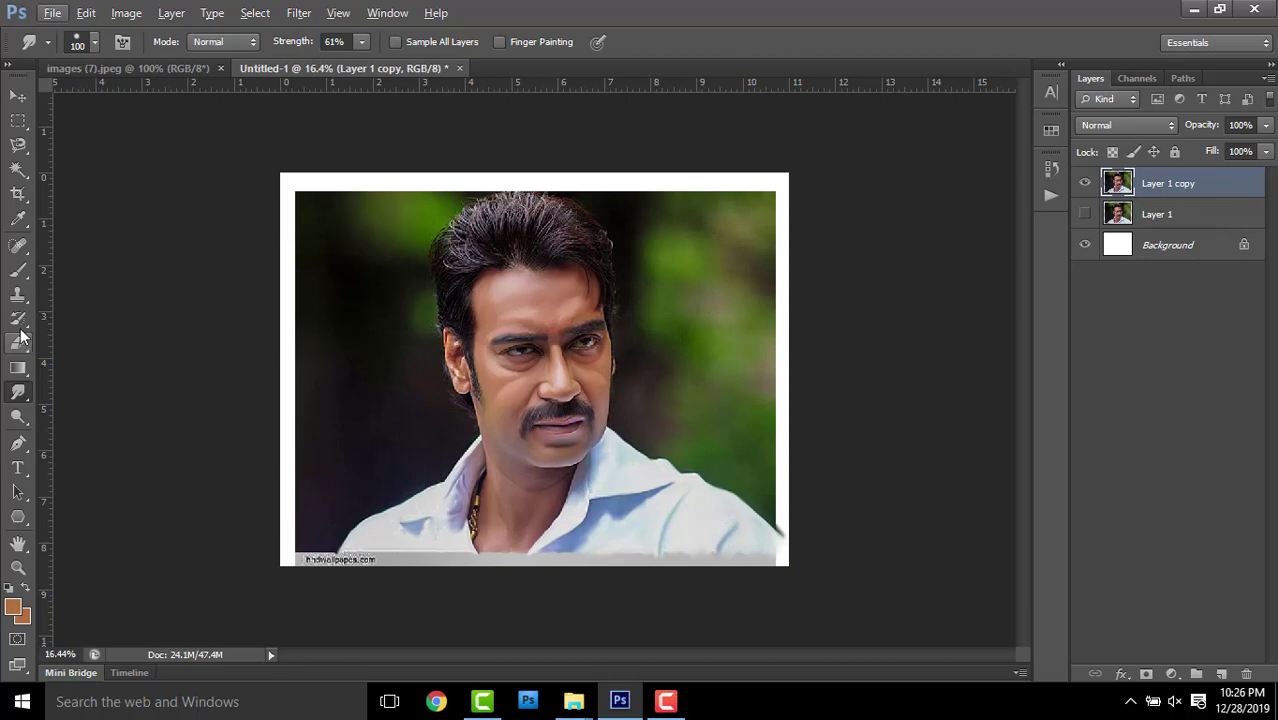
left_click(17, 445)
scroll(314, 528, "up", 3)
Trace a Pen path up the collar edge toward the neck and ear
scroll(456, 357, "up", 2)
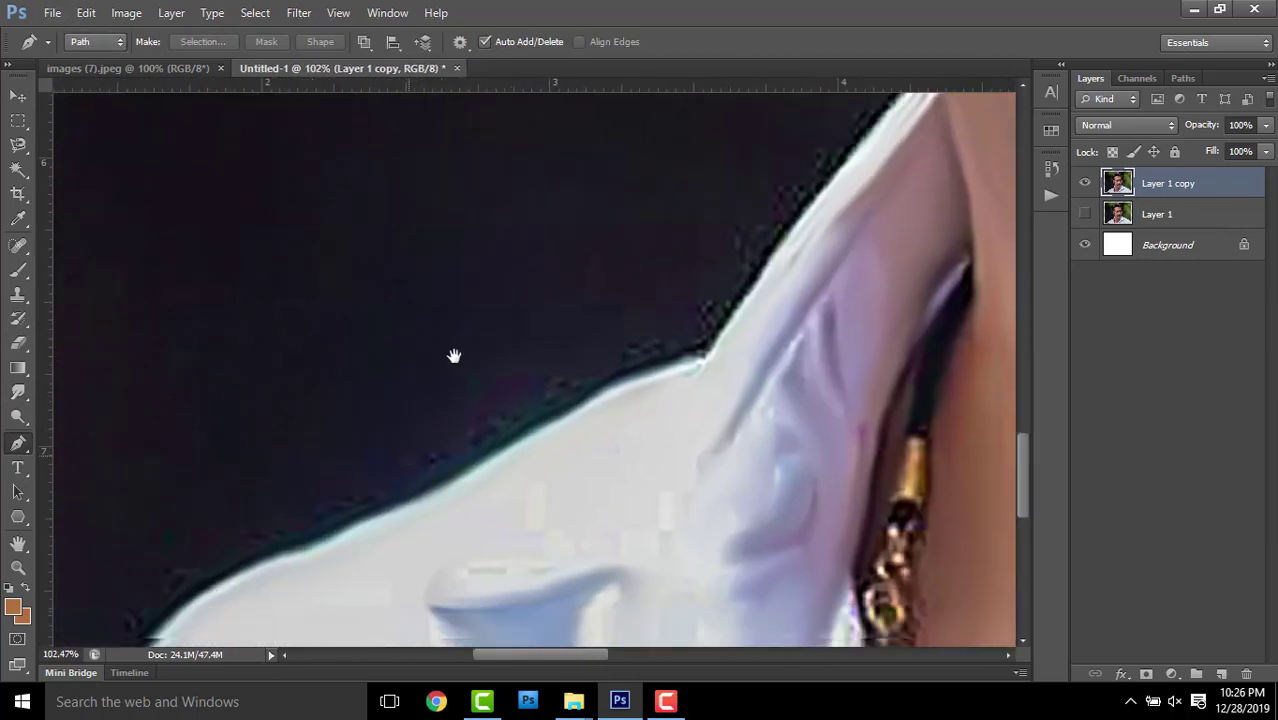
scroll(285, 491, "up", 2)
left_click_drag(350, 374, 408, 333)
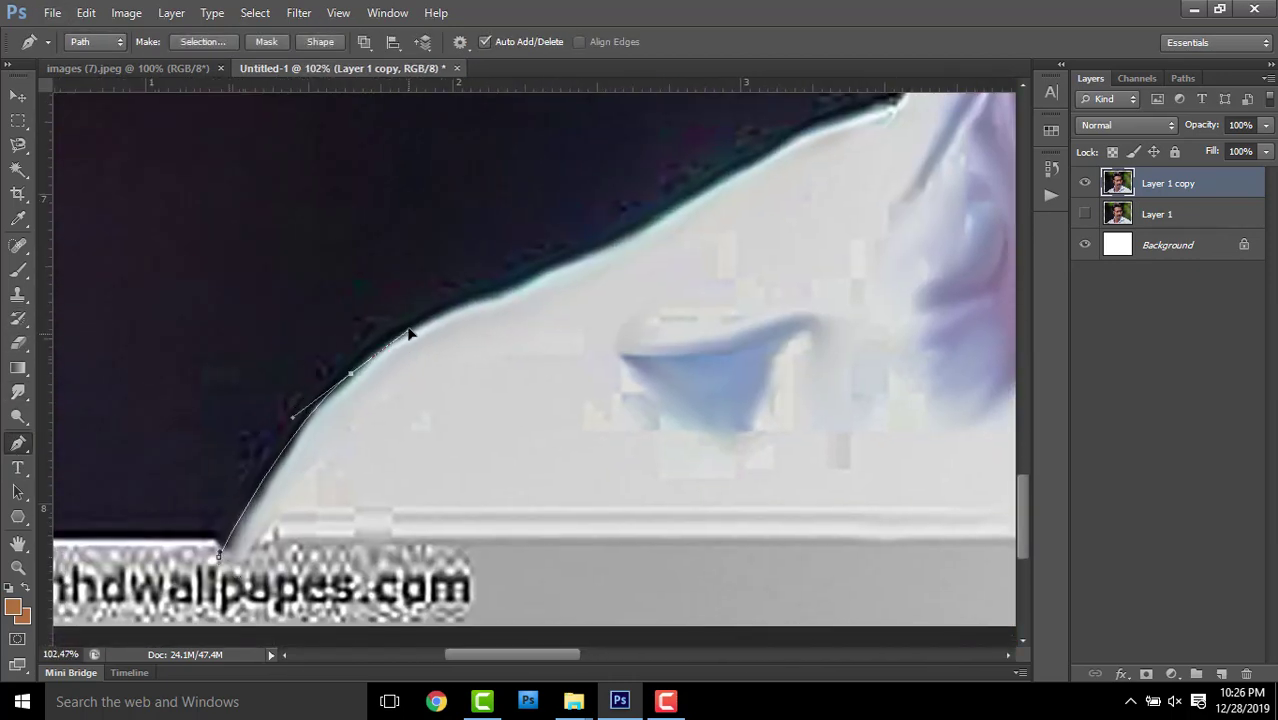
left_click_drag(640, 243, 581, 350)
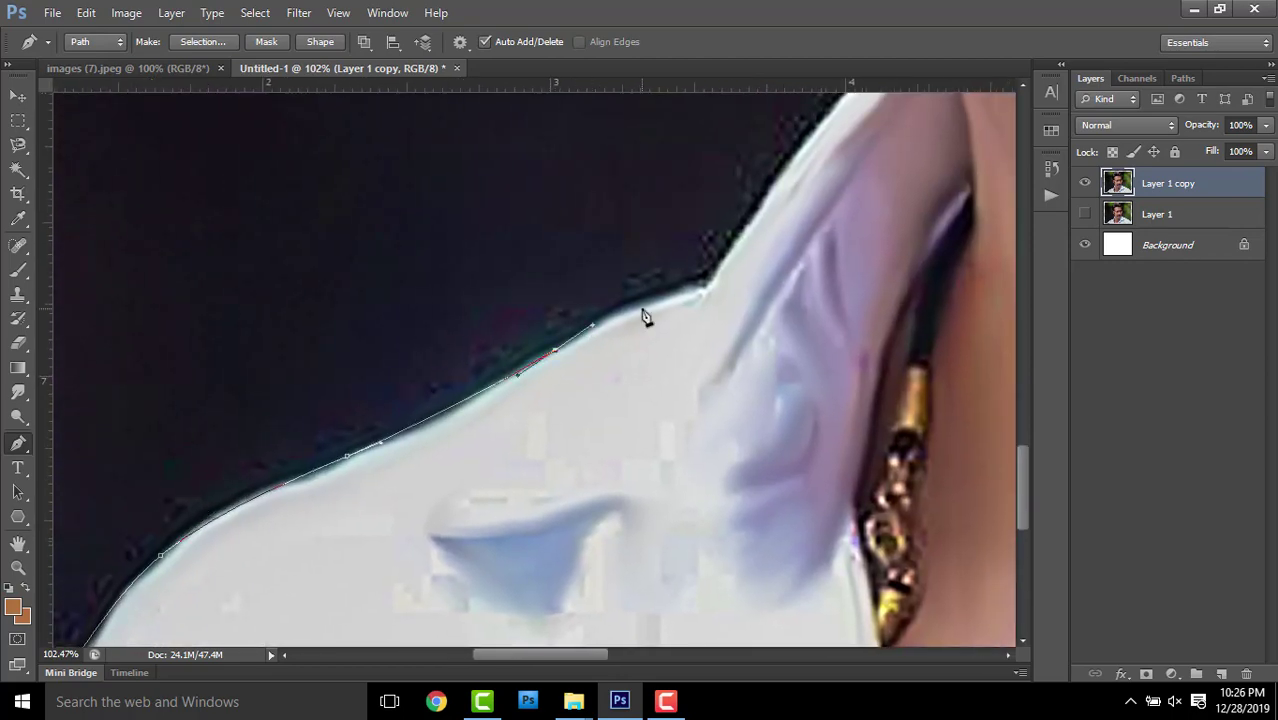
left_click_drag(713, 289, 589, 347)
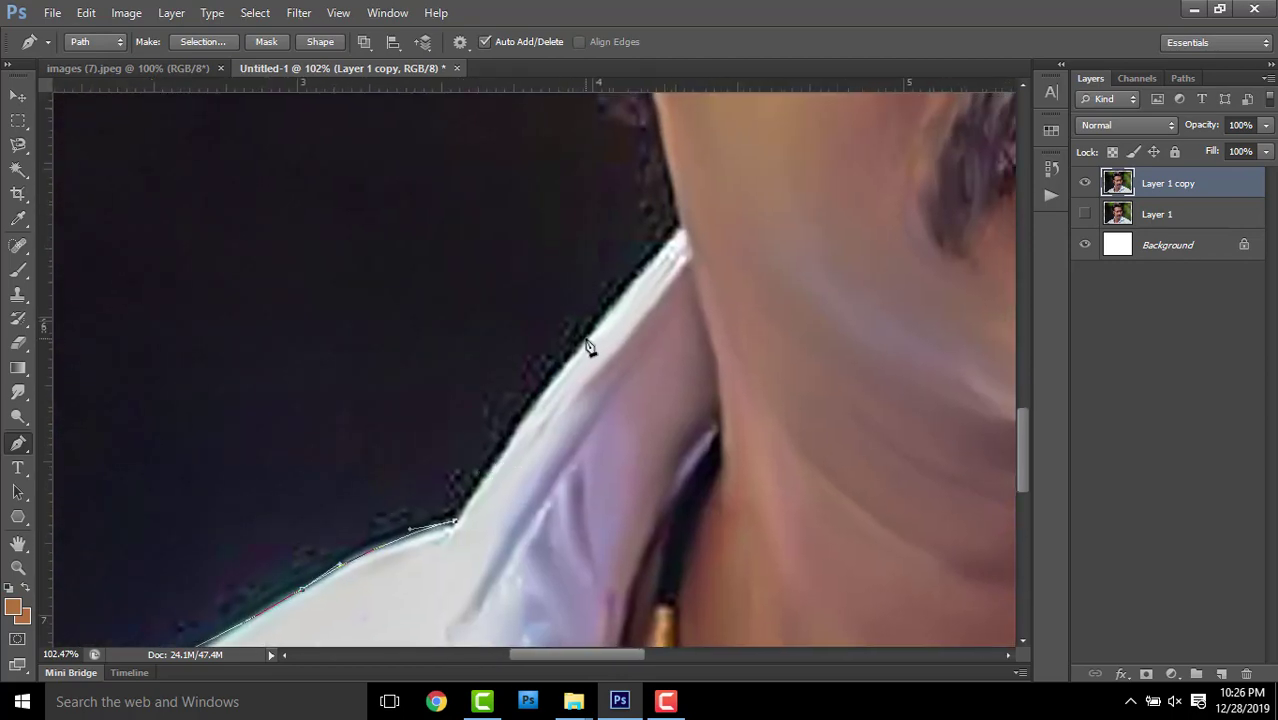
left_click(680, 232)
left_click_drag(680, 232, 622, 418)
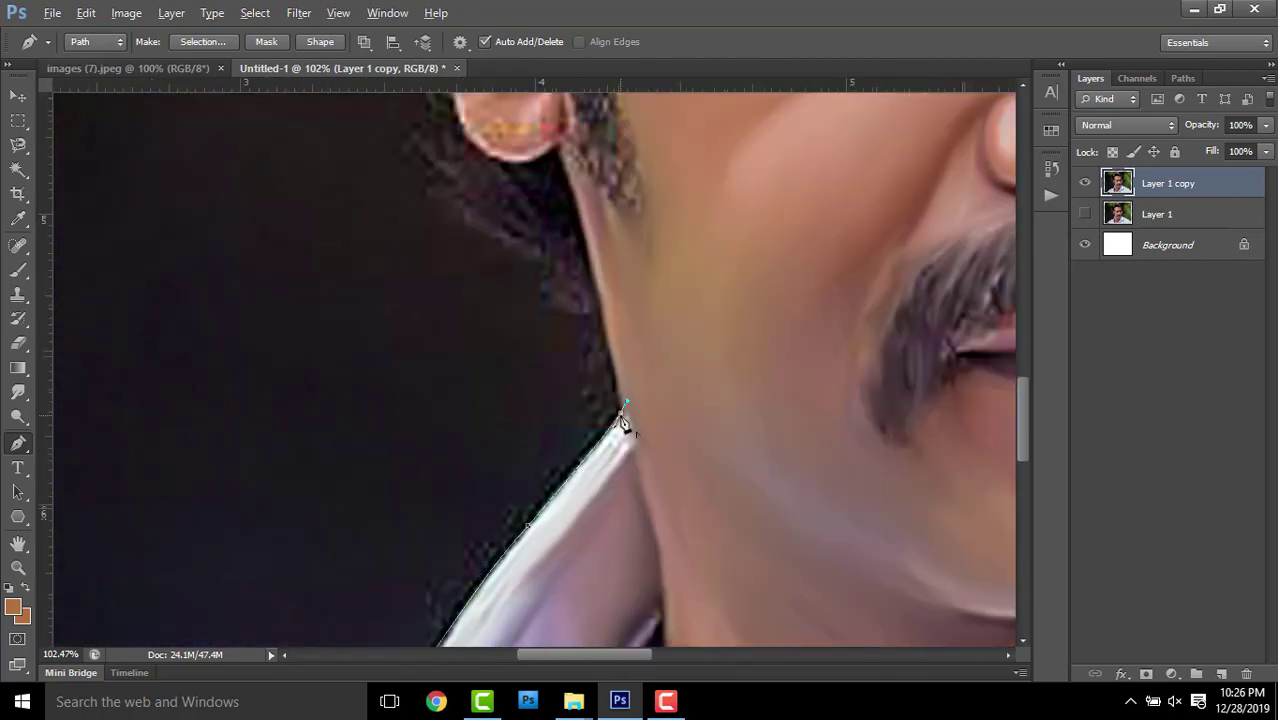
left_click_drag(622, 320, 690, 500)
Continue the outline with anchor points along the ear's edge
scroll(672, 507, "down", 5)
scroll(690, 513, "up", 4)
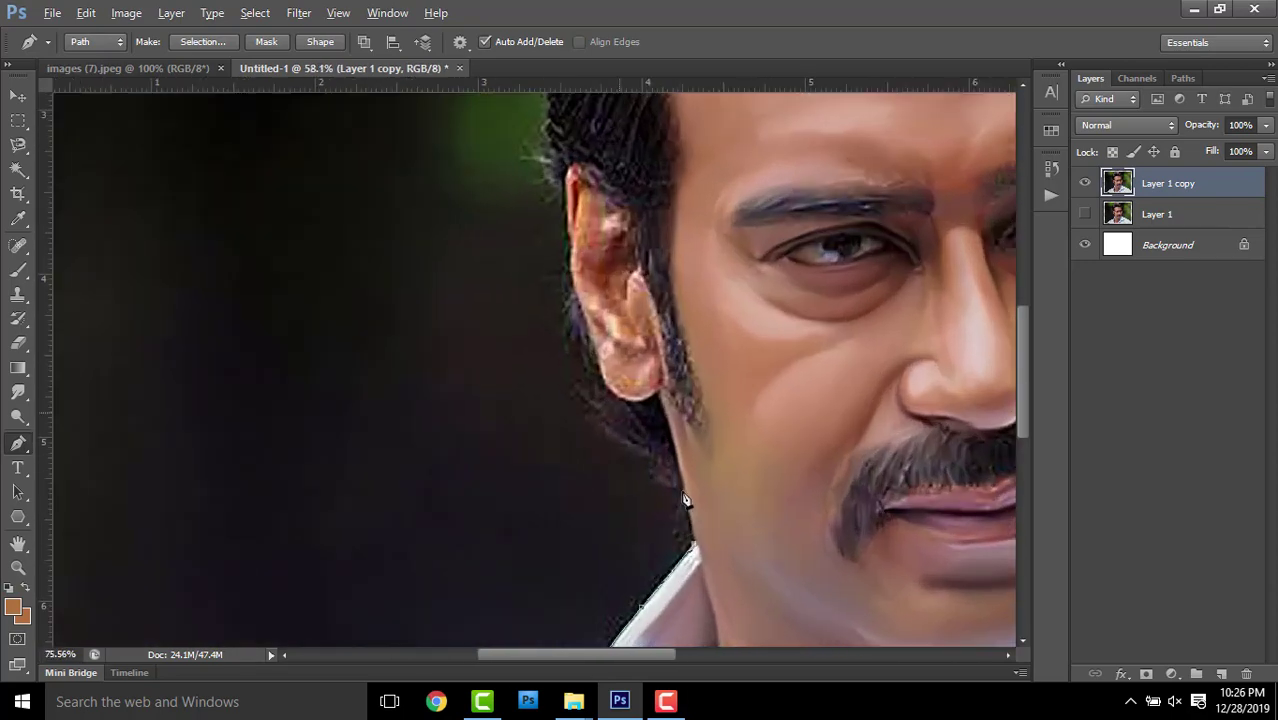
left_click(636, 453)
mouse_move(590, 360)
left_mouse_down()
mouse_move(645, 534)
mouse_move(665, 505)
left_mouse_up()
left_click(645, 534)
left_click(665, 505)
left_click(680, 408)
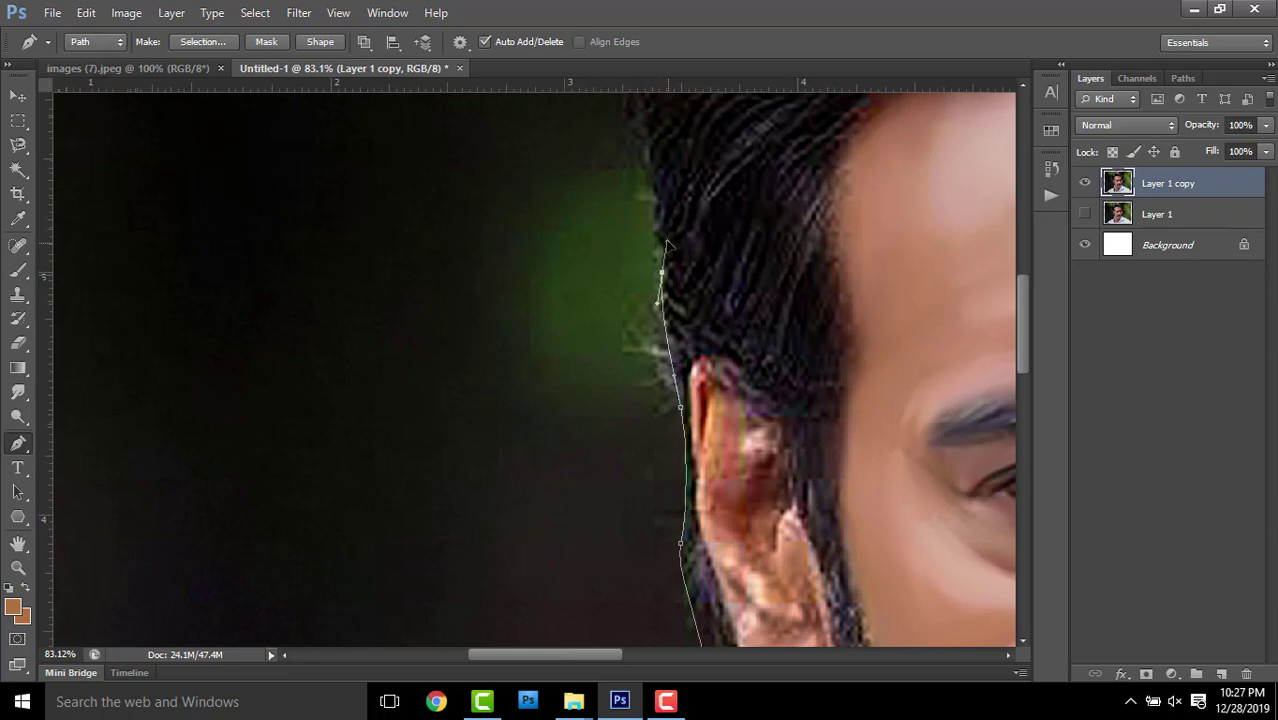
Curve the outline across the top of the hair and along the hairline
mouse_move(667, 244)
left_mouse_down()
mouse_move(764, 474)
mouse_move(607, 258)
left_mouse_up()
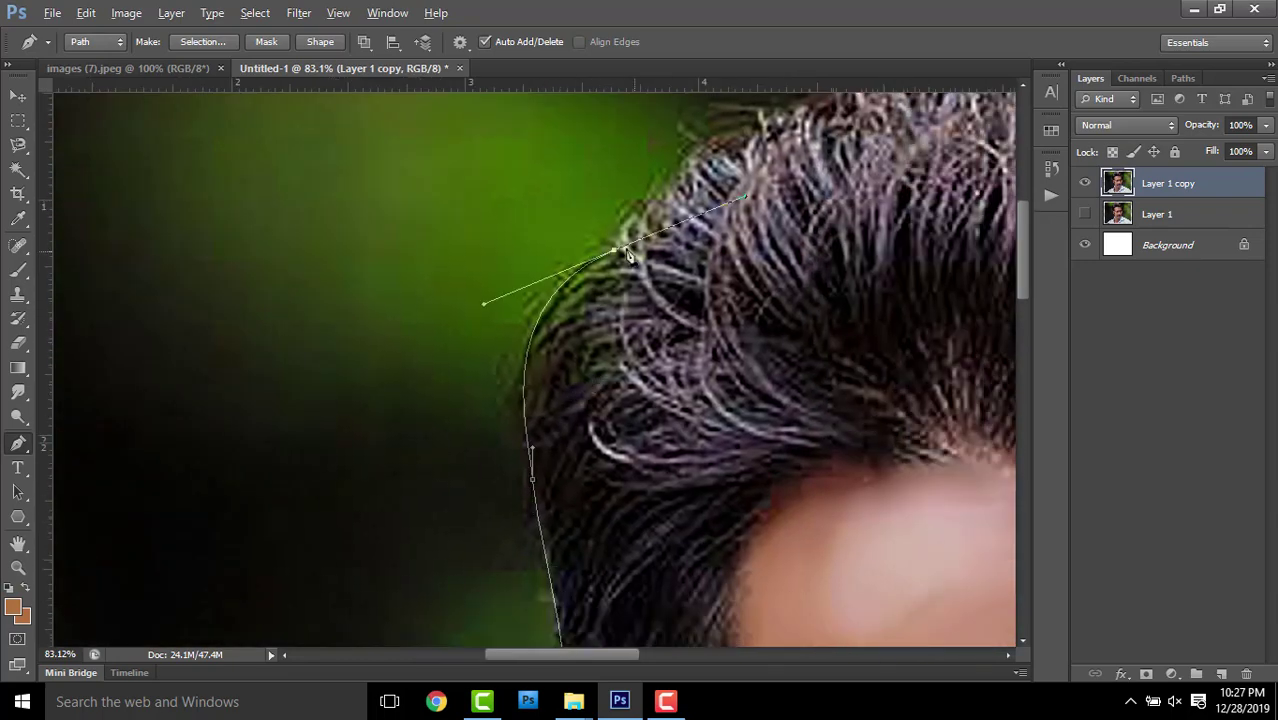
left_click_drag(725, 208, 491, 384)
left_click_drag(456, 335, 508, 308)
left_click_drag(749, 250, 474, 287)
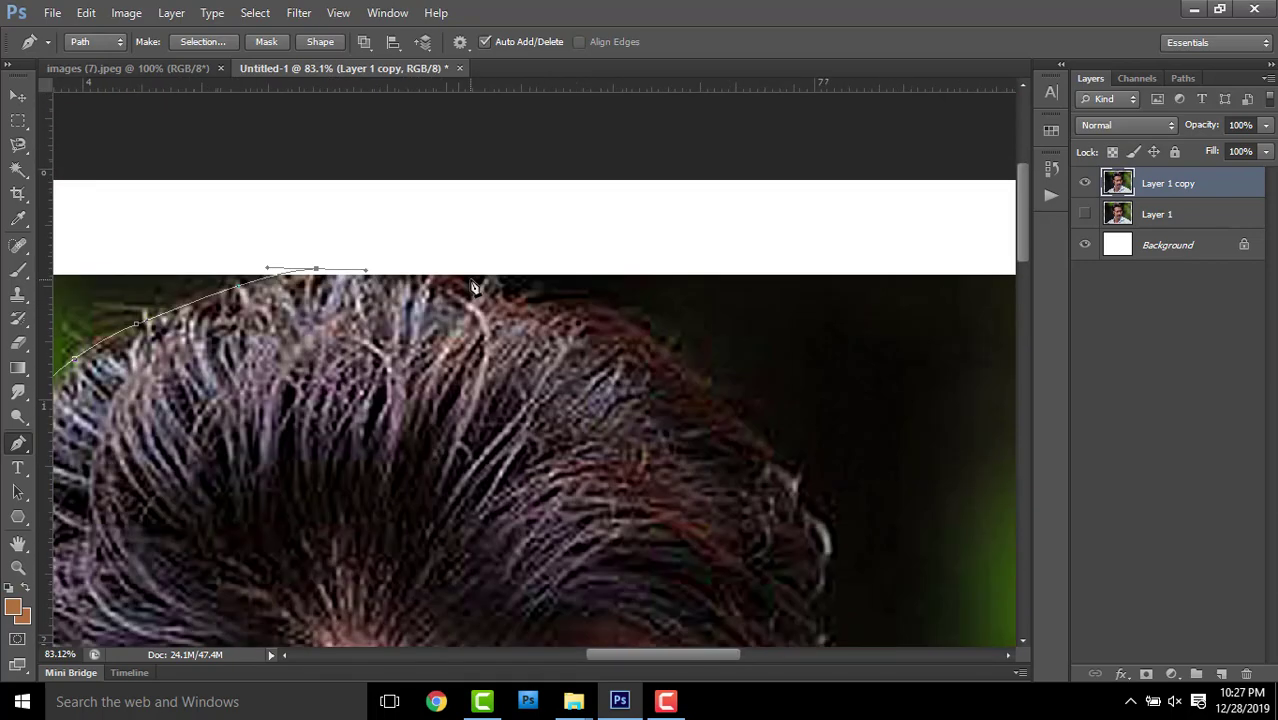
scroll(619, 288, "down", 3)
left_click_drag(545, 305, 548, 368)
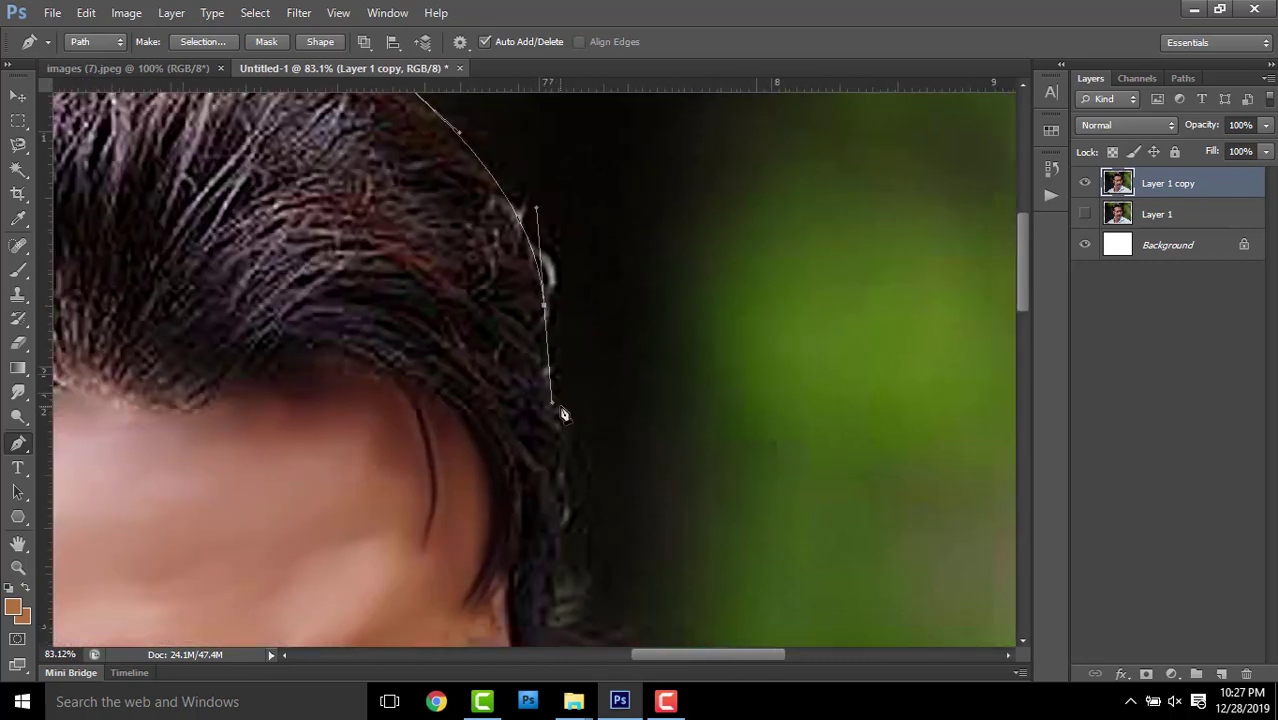
left_click_drag(563, 414, 591, 236)
Extend the path past the temple and right ear down to the jawline
left_click(575, 540)
left_click_drag(575, 540, 583, 450)
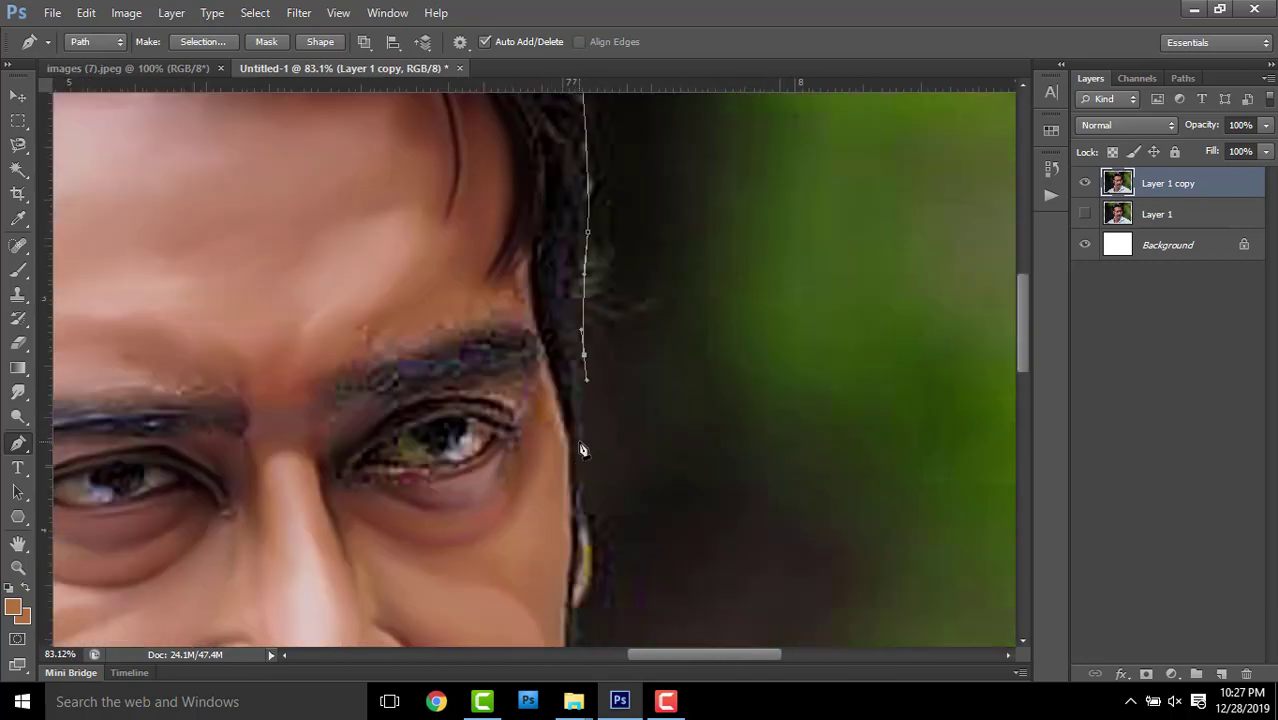
left_click(579, 498)
left_click_drag(579, 498, 636, 412)
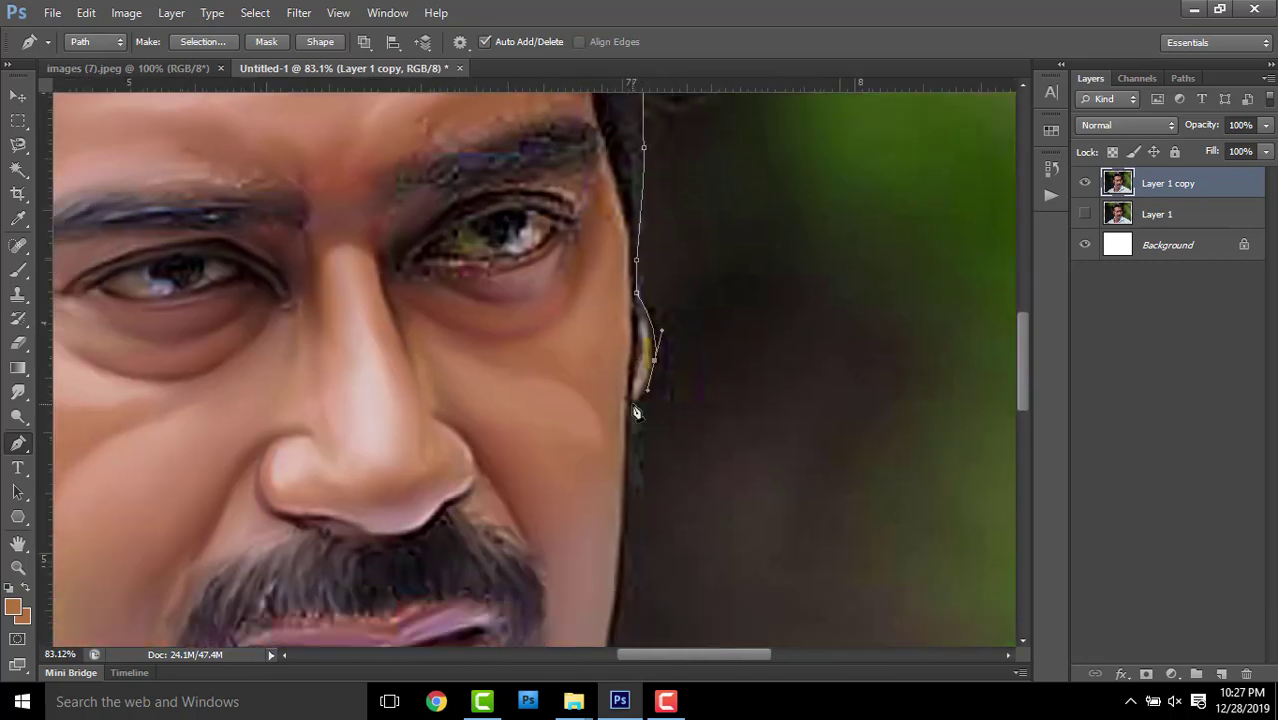
scroll(638, 473, "down", 3)
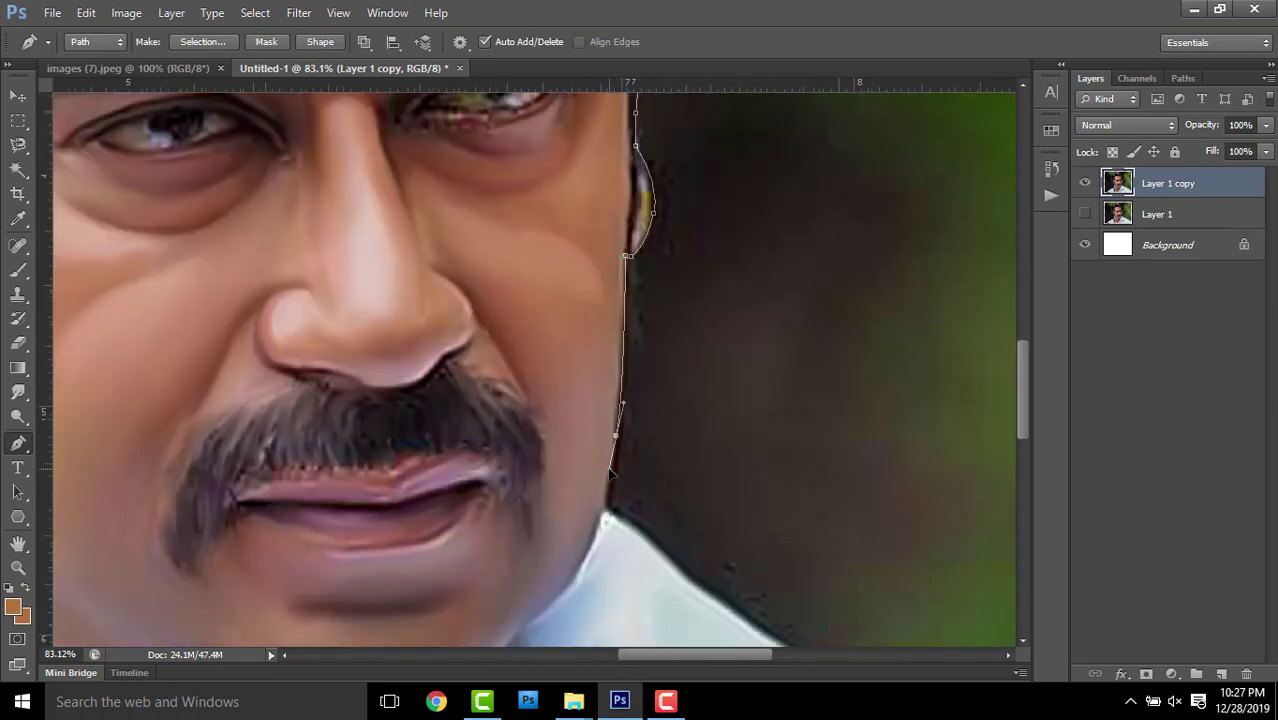
left_click(604, 513)
Trace the shirt collar, the shoulder line and the shirt's right edge
left_click_drag(606, 505, 366, 265)
left_click_drag(429, 317, 451, 350)
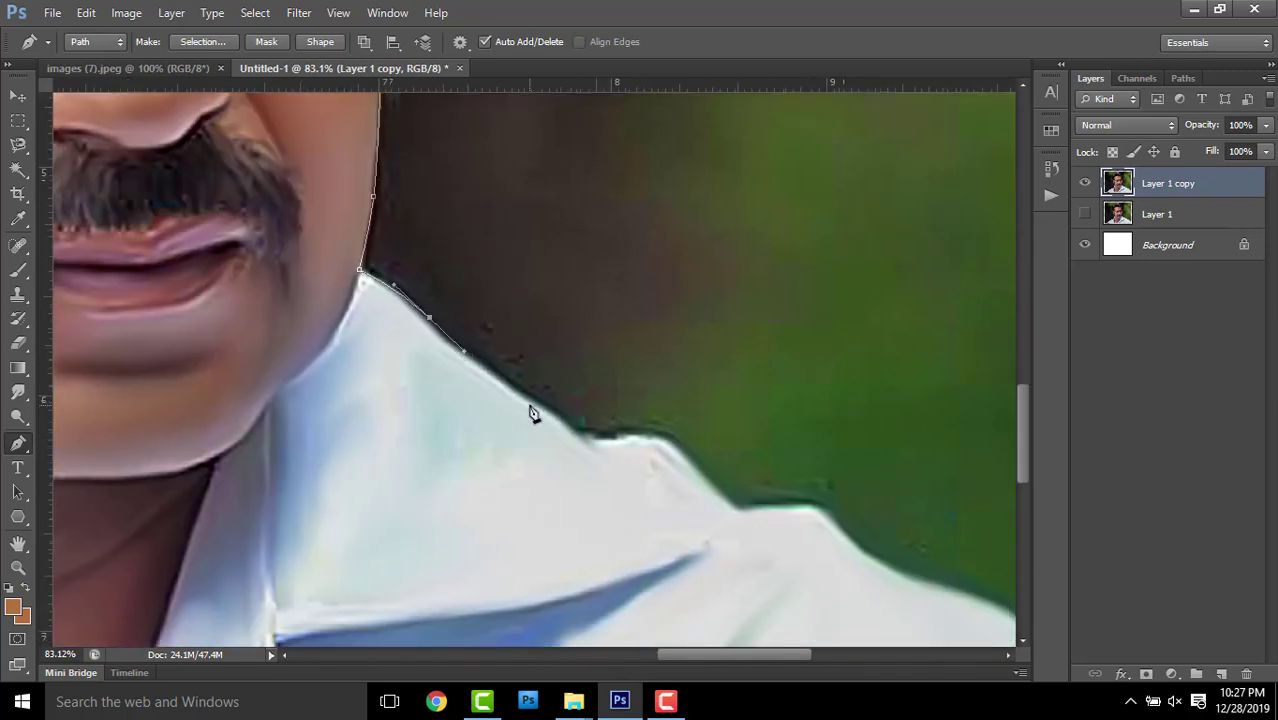
left_click_drag(581, 446, 457, 368)
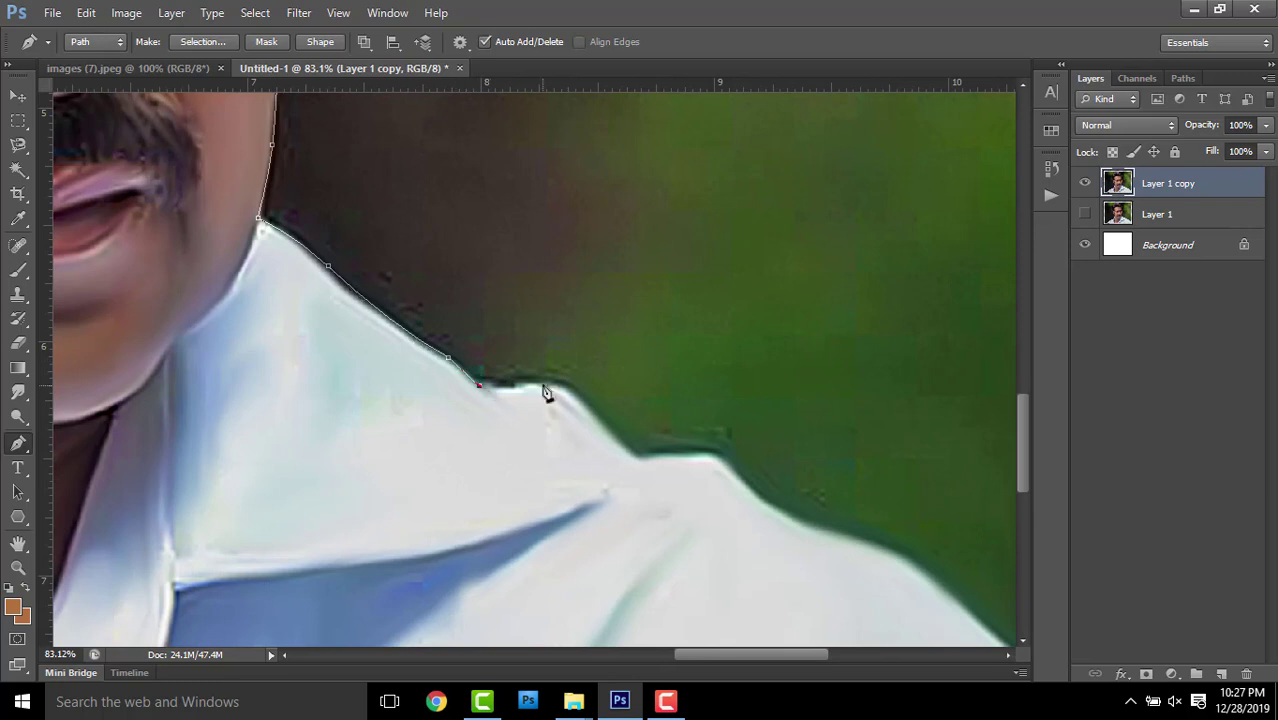
left_click_drag(654, 440, 404, 336)
left_click(384, 354)
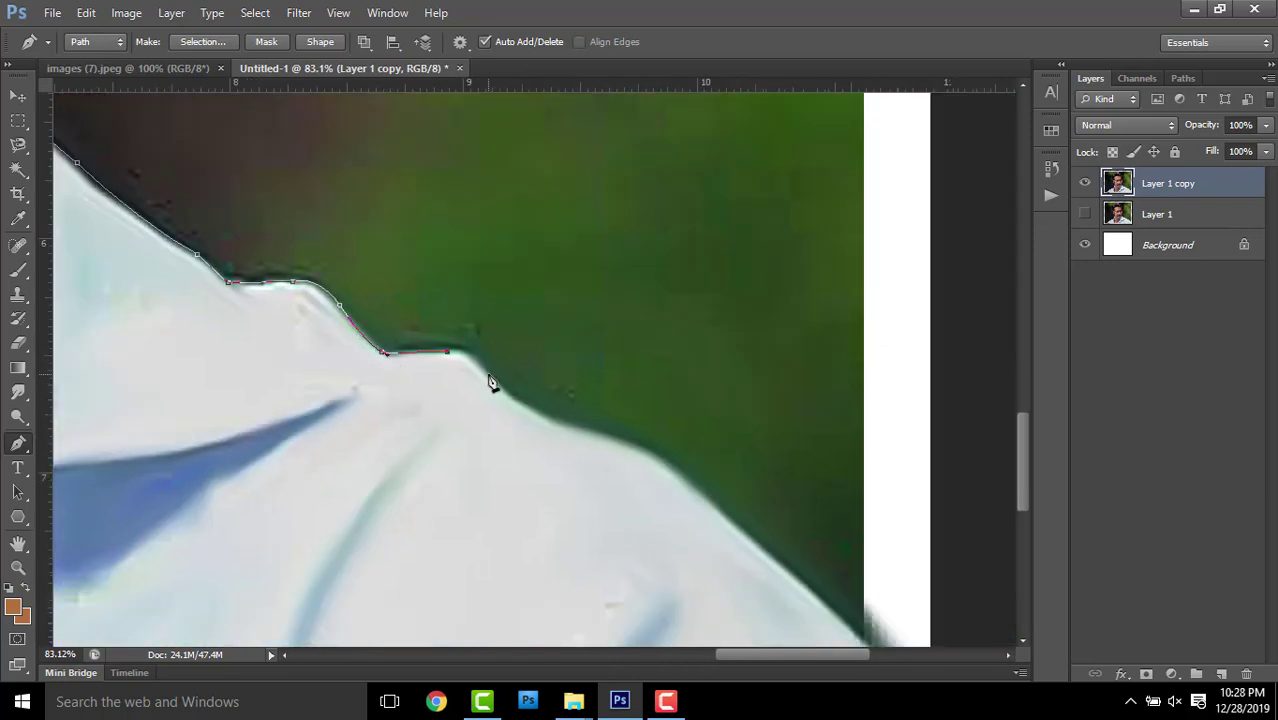
left_click_drag(489, 374, 504, 401)
left_click_drag(550, 424, 367, 352)
left_click(436, 372)
Finish the outline along the portrait's bottom, convert it to a selection and add a layer mask
left_click_drag(517, 424, 279, 252)
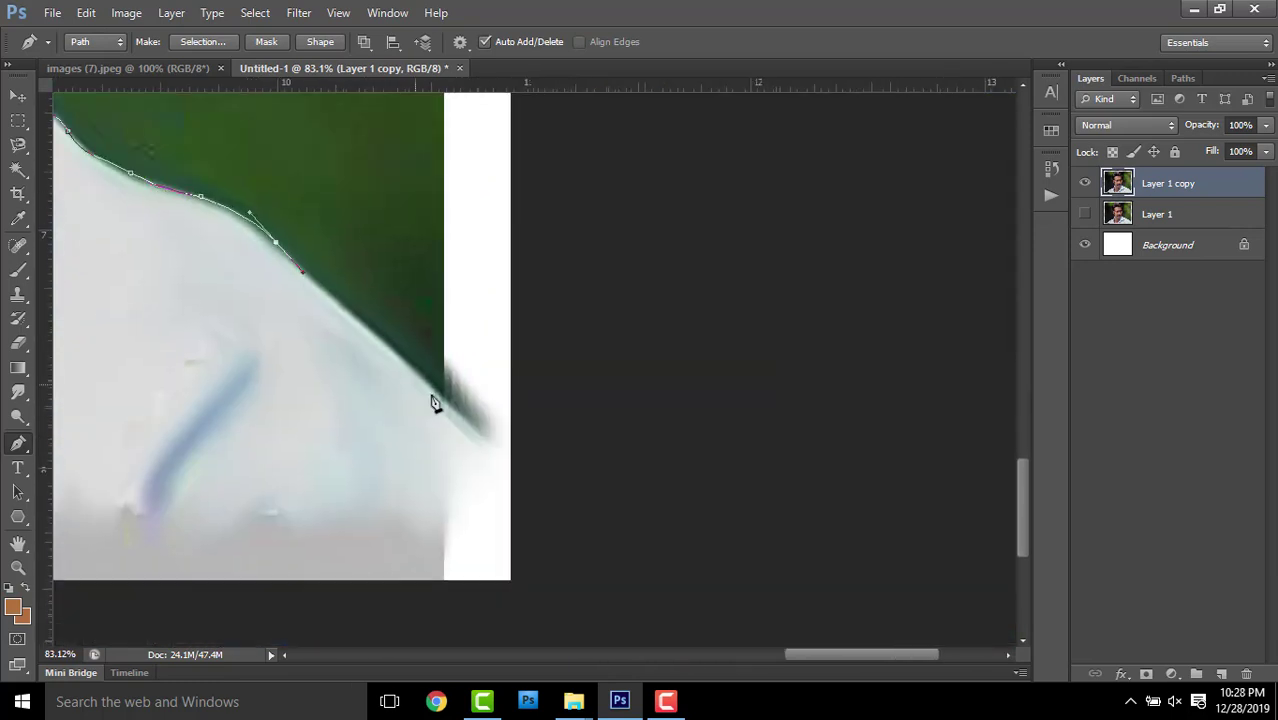
scroll(472, 415, "down", 2)
scroll(522, 465, "down", 2)
left_click_drag(639, 423, 685, 419)
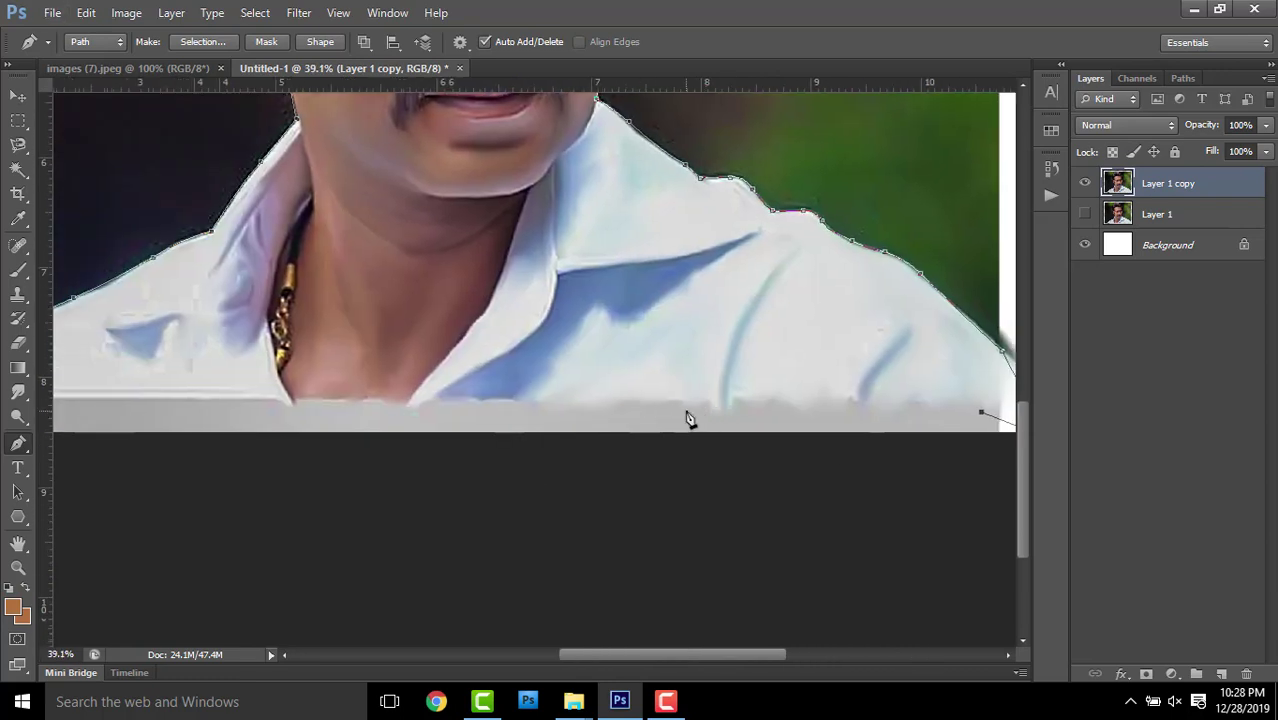
scroll(685, 419, "up", 2)
key("ctrl+Return")
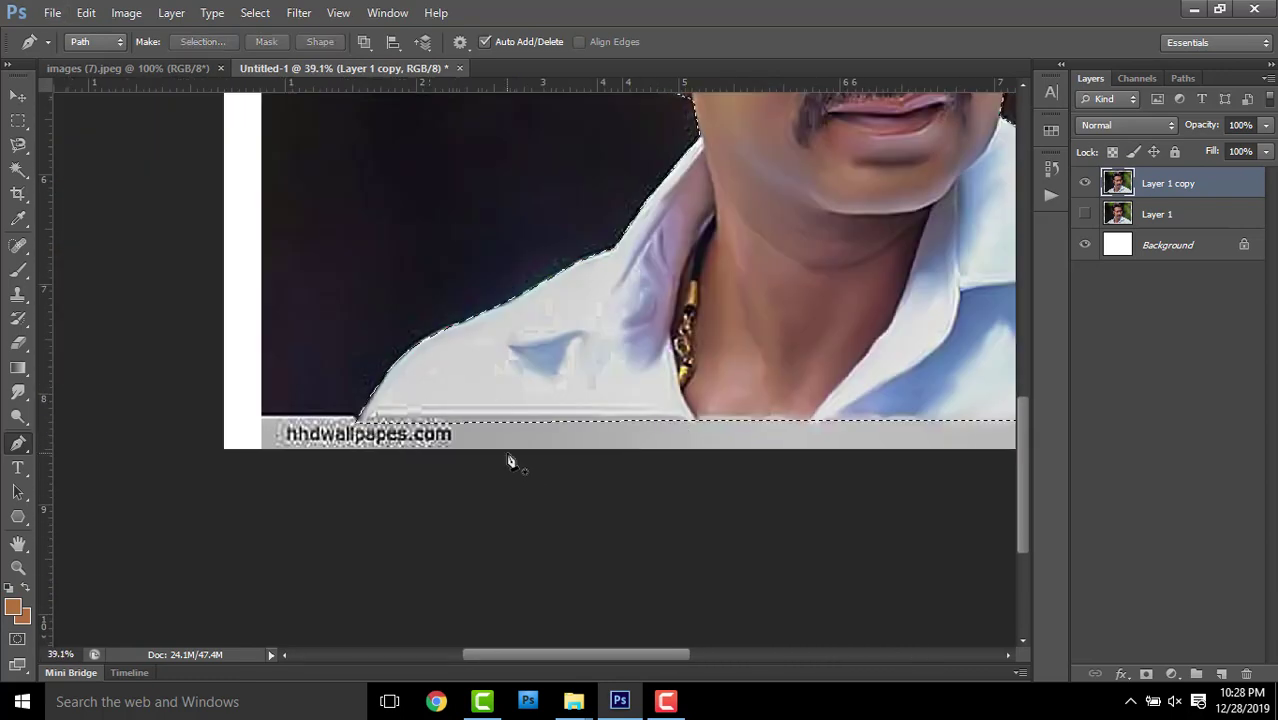
left_click(1146, 673)
Refine the mask edge with Smooth 5 and Feather 2.2 on white, then apply the mask
scroll(680, 320, "down", 2)
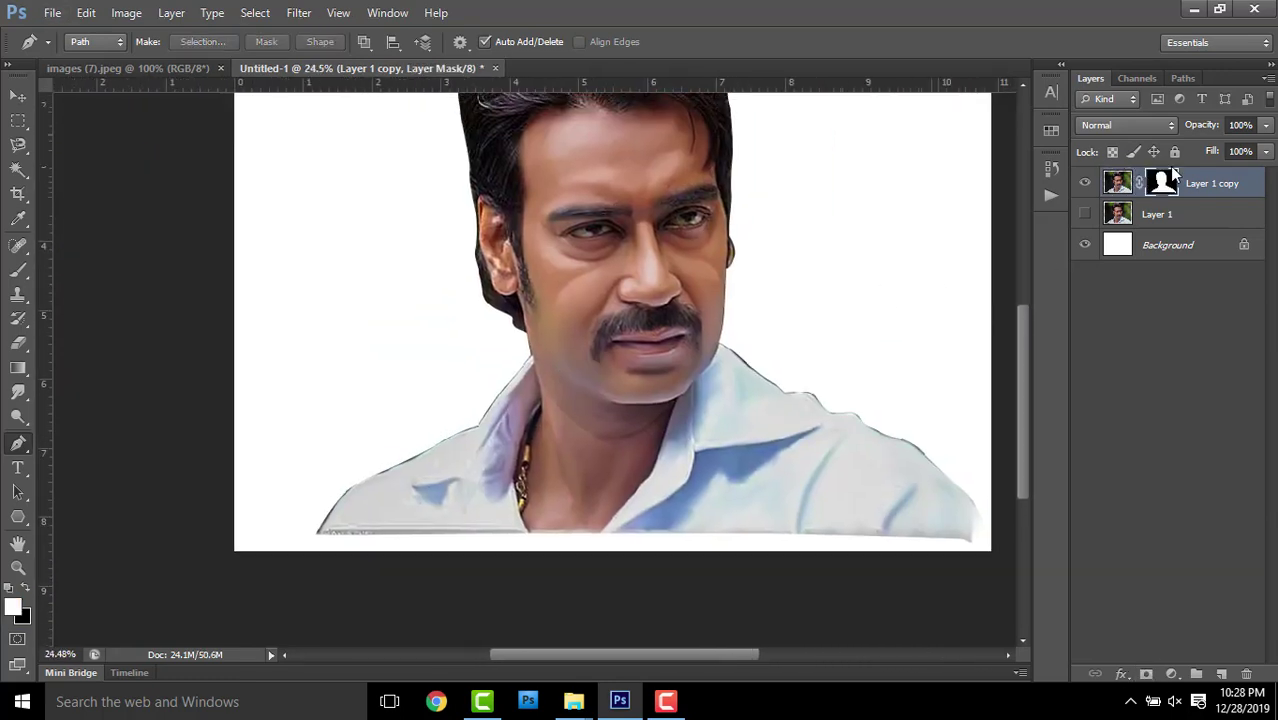
right_click(1161, 183)
left_click(1090, 333)
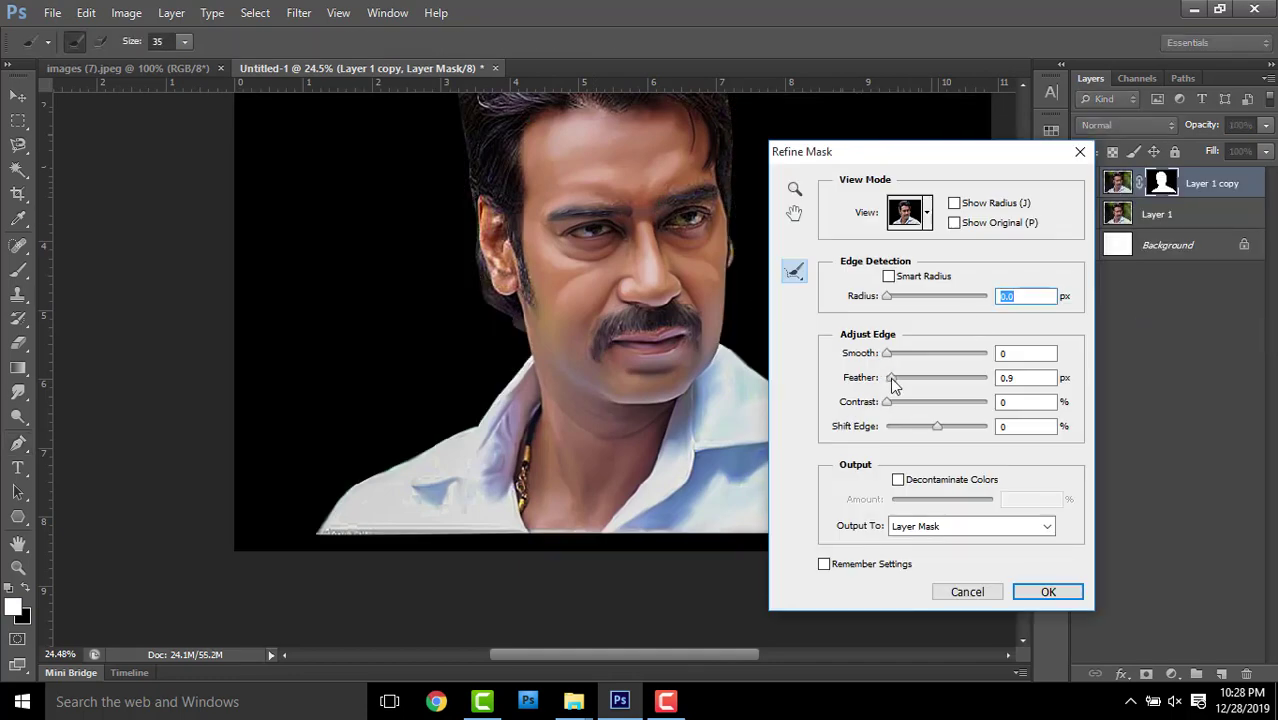
left_click(890, 377)
left_click(926, 214)
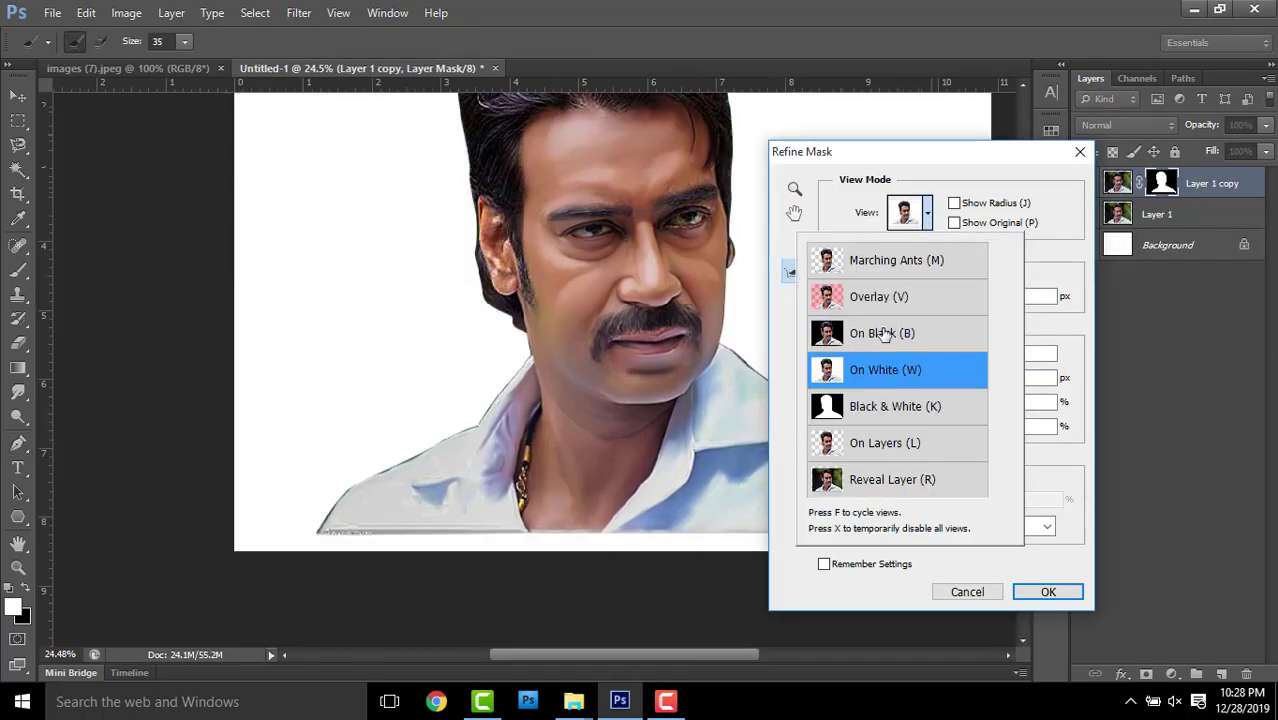
left_click(893, 374)
left_click_drag(895, 360, 900, 385)
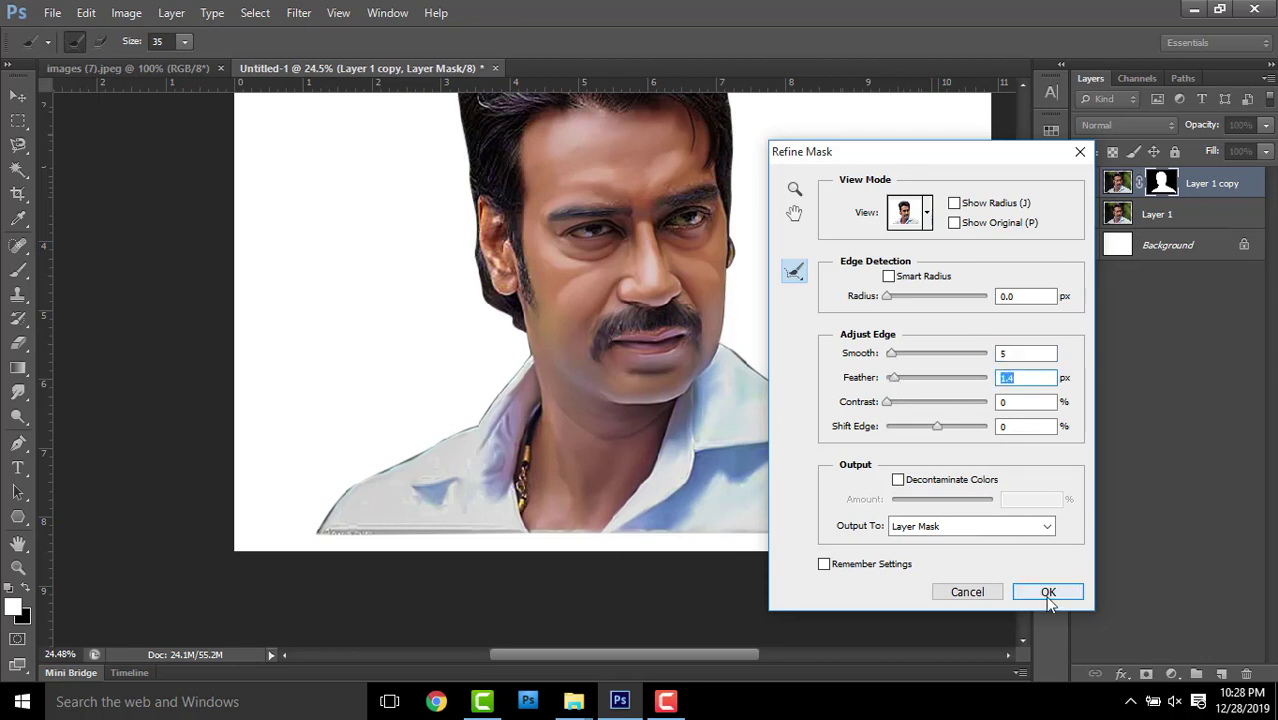
left_click(1048, 592)
right_click(1165, 183)
left_click(1130, 245)
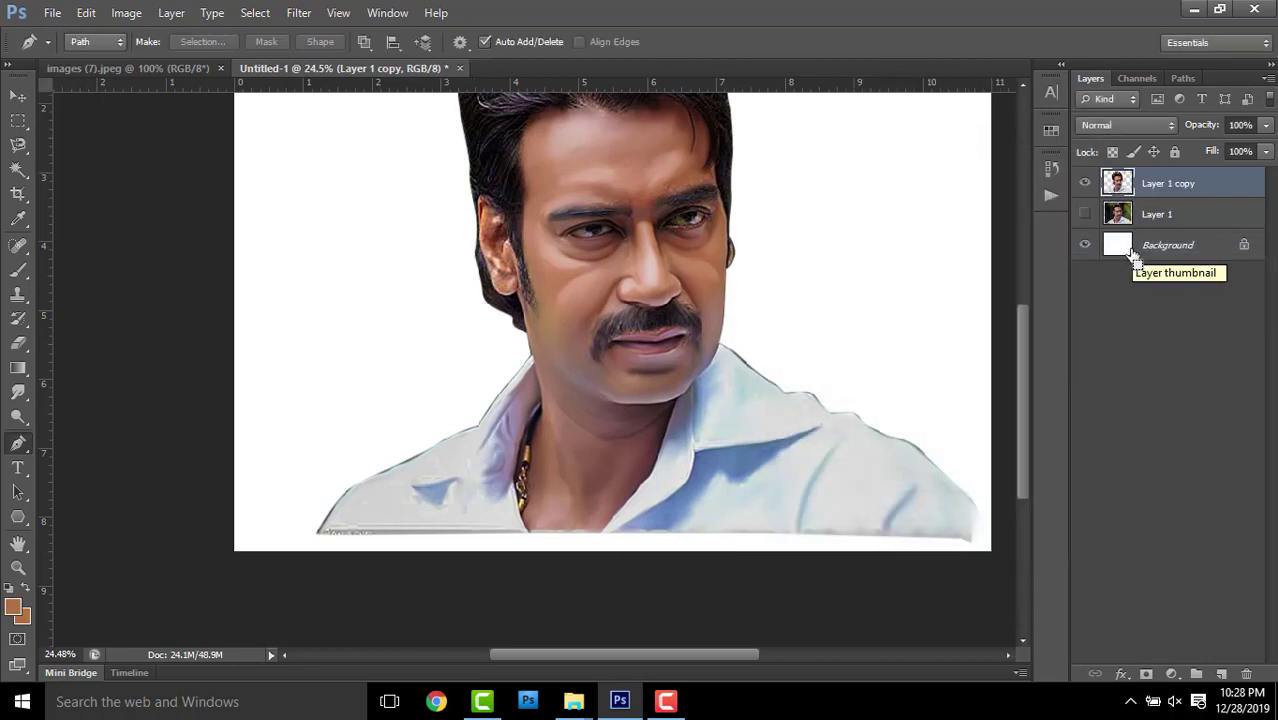
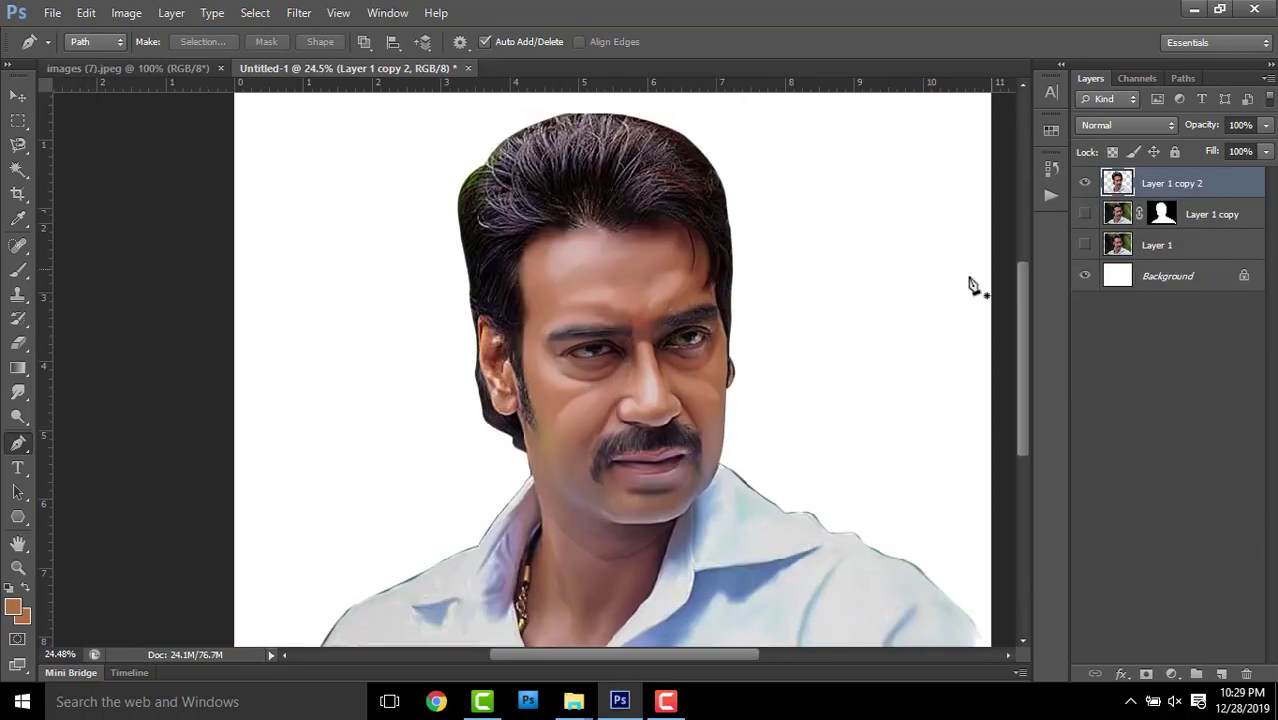
Switch to the Smudge tool with a 30 px brush and zoom in on the ear
key("m")
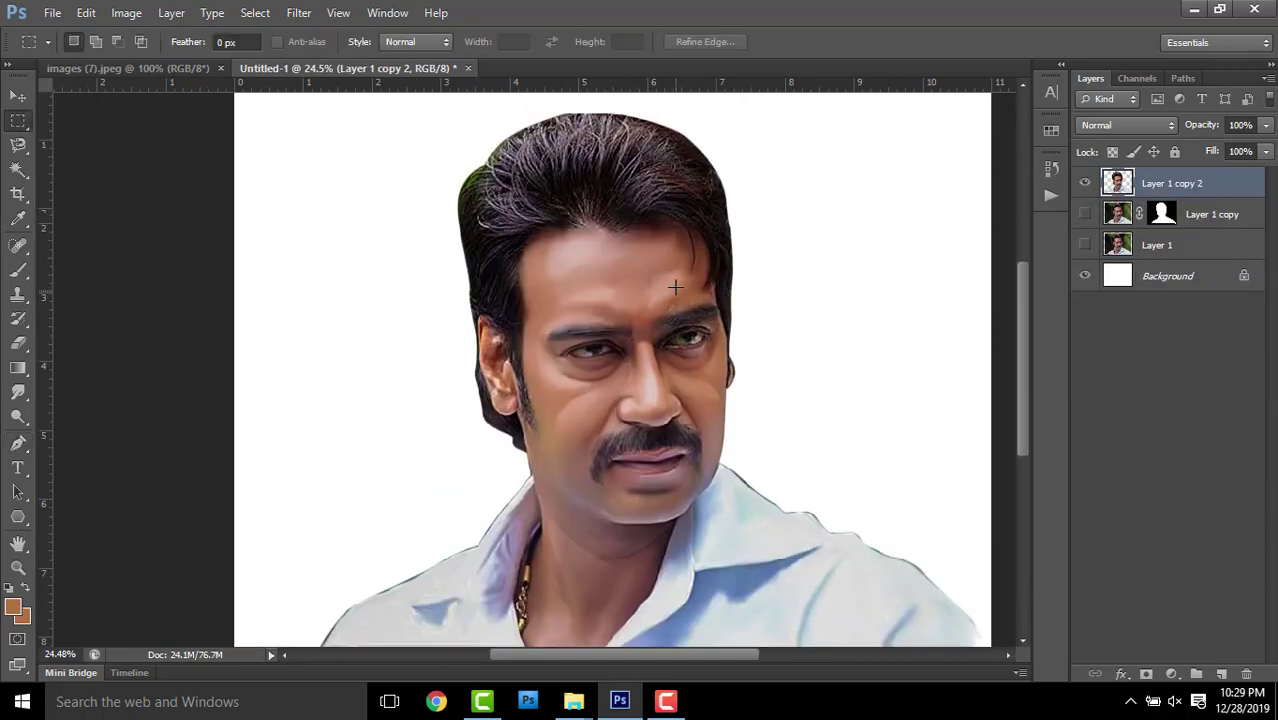
scroll(675, 288, "up", 8)
scroll(759, 234, "left", 5)
key("r")
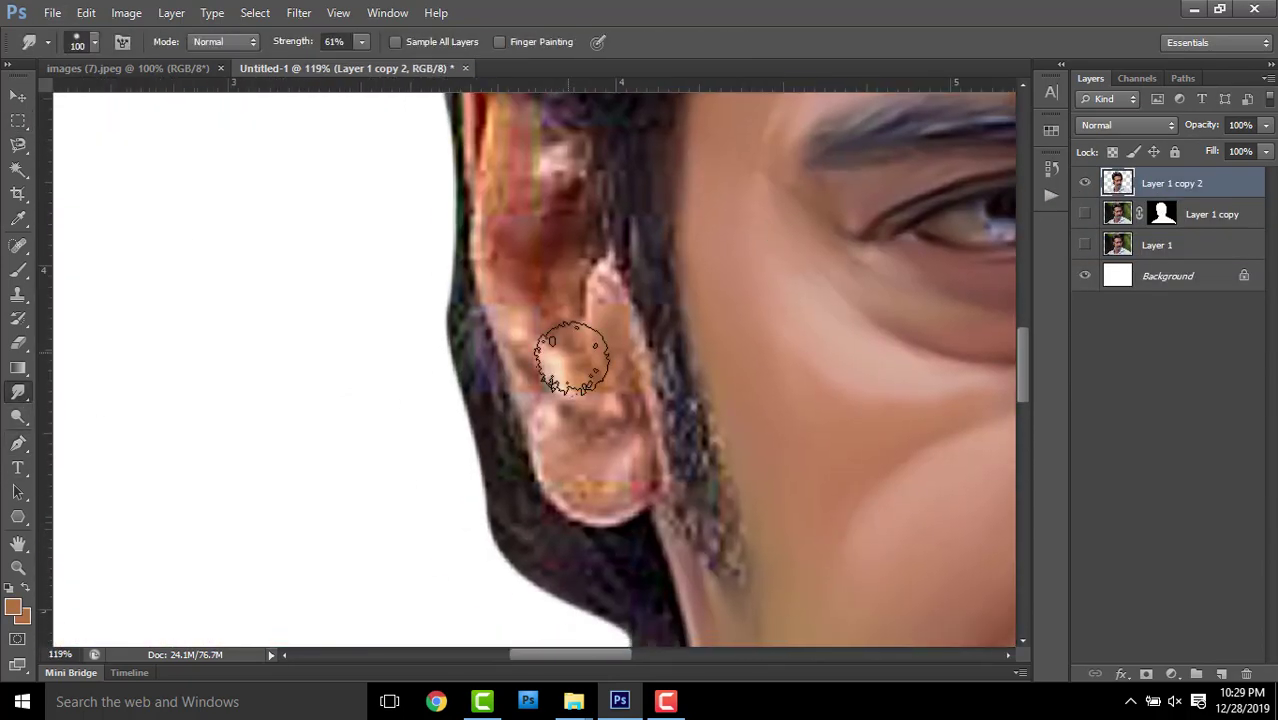
scroll(572, 358, "up", 5)
key("bracketleft")
key("bracketleft")
key("bracketleft")
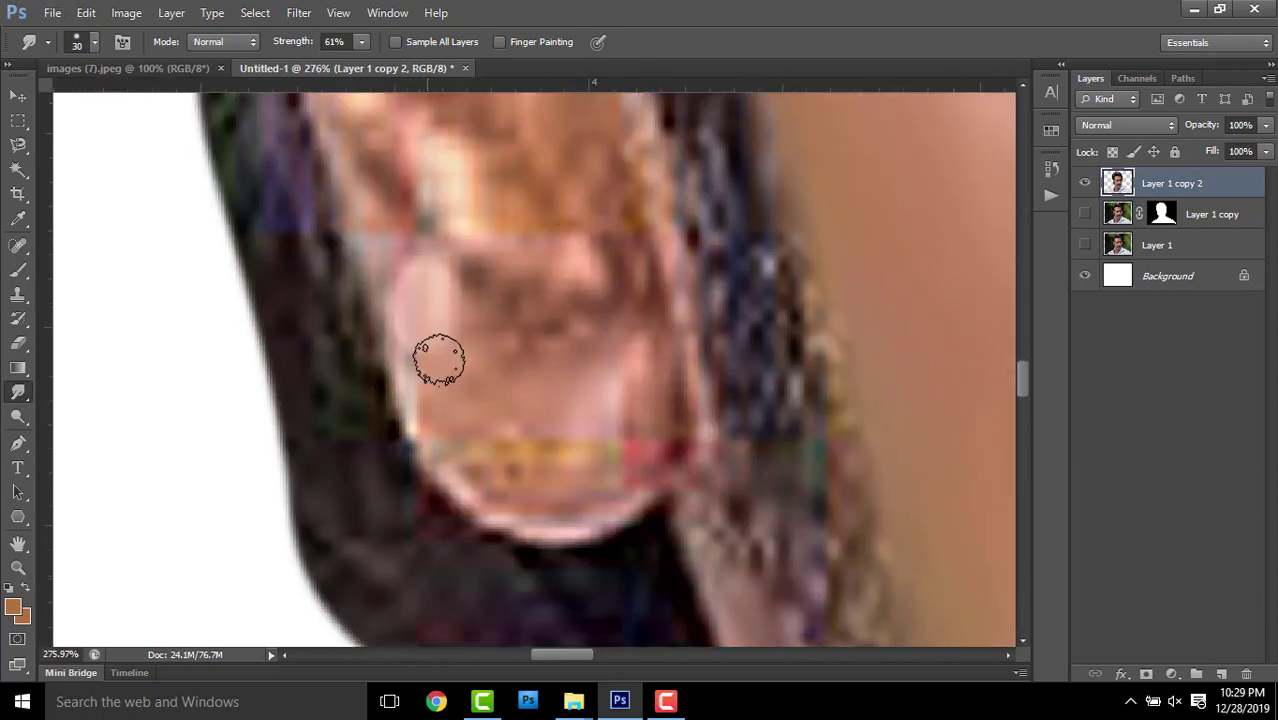
Smudge the earlobe's lower edge, the patchy inner ear and the ear folds smooth
mouse_move(430, 362)
left_mouse_down()
mouse_move(437, 420)
mouse_move(545, 450)
left_mouse_up()
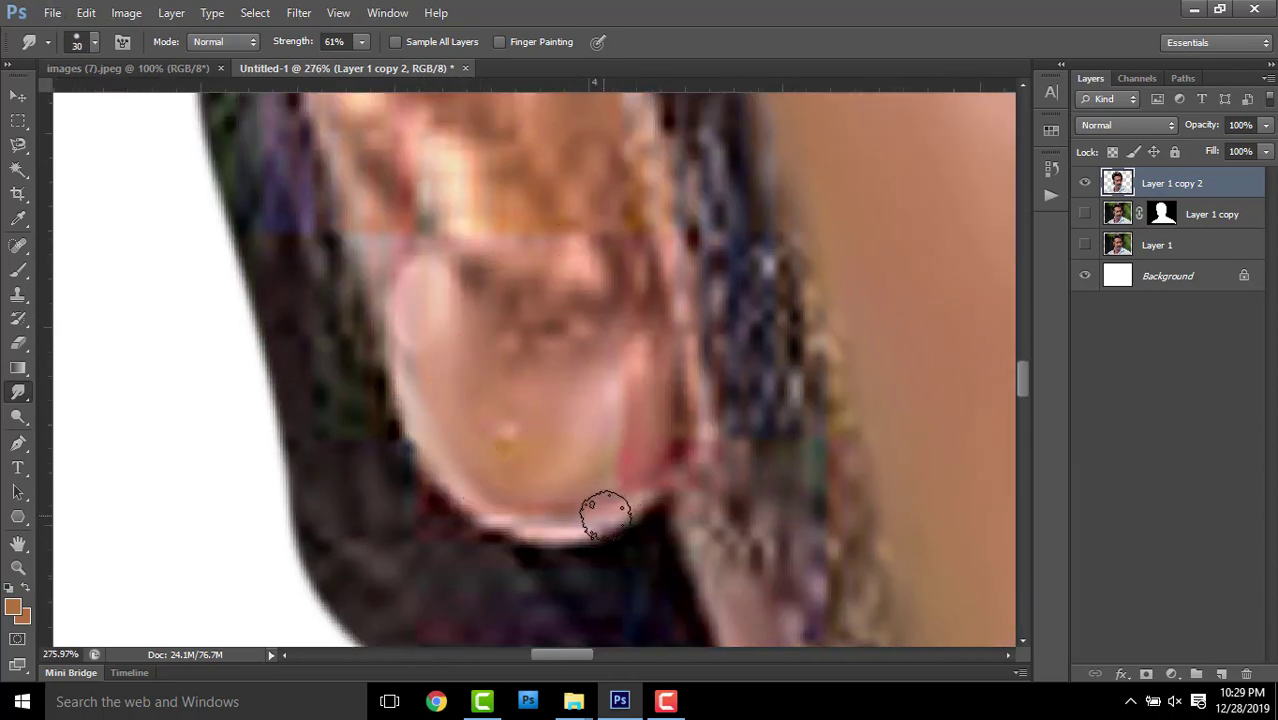
mouse_move(605, 515)
left_mouse_down()
mouse_move(525, 491)
mouse_move(585, 314)
left_mouse_up()
scroll(585, 314, "up", 1)
scroll(687, 436, "up", 1)
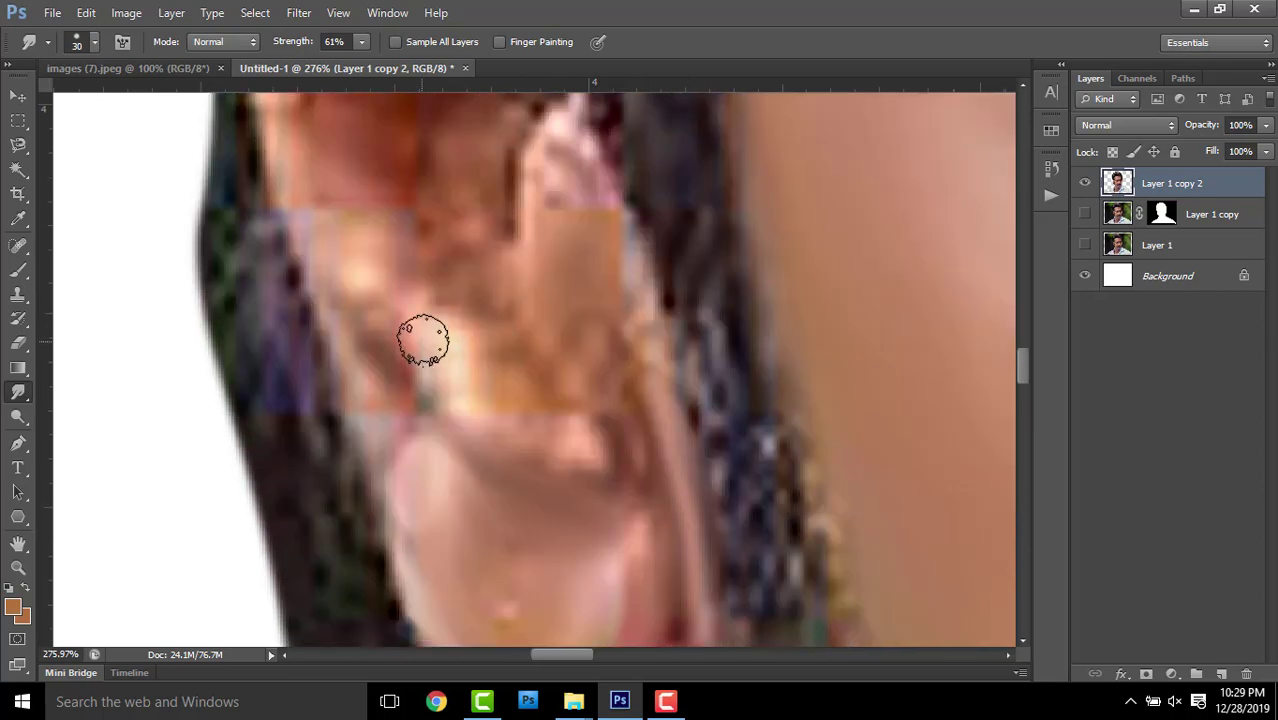
mouse_move(423, 341)
left_mouse_down()
mouse_move(479, 442)
mouse_move(371, 422)
left_mouse_up()
scroll(549, 445, "down", 1)
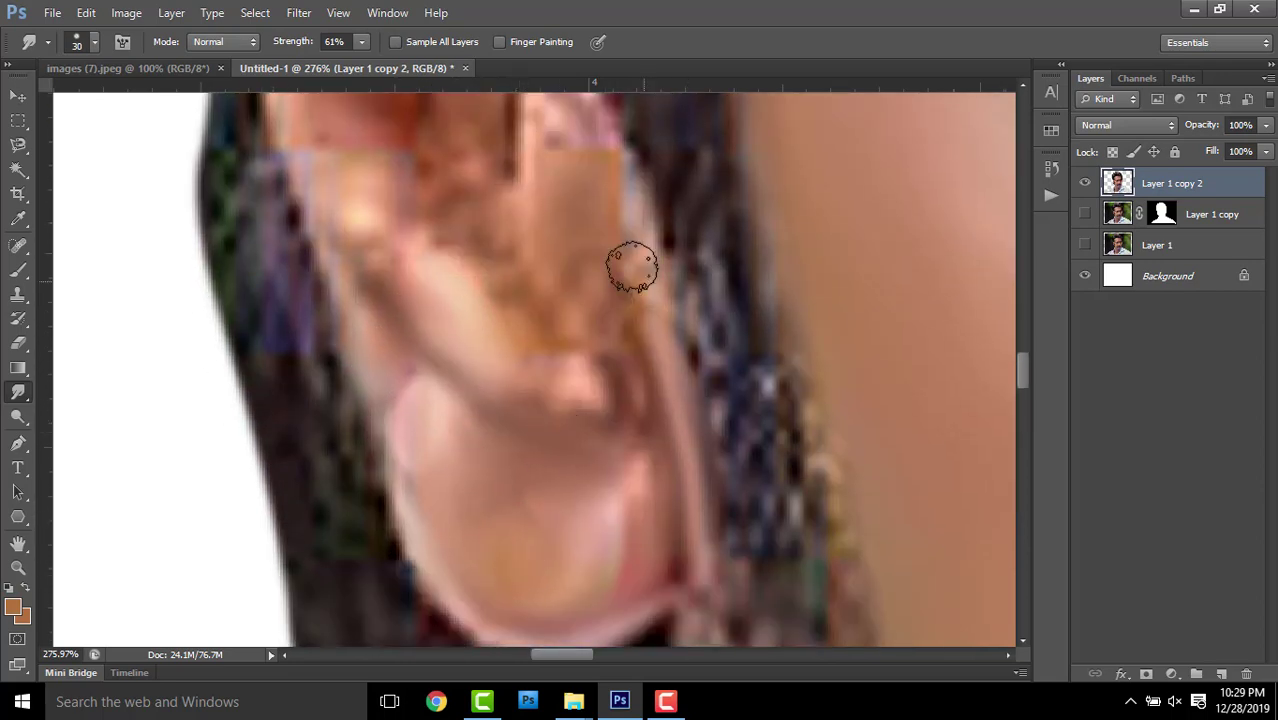
scroll(632, 267, "up", 1)
mouse_move(434, 305)
left_mouse_down()
mouse_move(428, 382)
mouse_move(657, 473)
mouse_move(636, 551)
left_mouse_up()
scroll(636, 551, "up", 1)
left_click_drag(595, 440, 577, 327)
mouse_move(516, 273)
left_mouse_down()
mouse_move(522, 400)
mouse_move(622, 362)
mouse_move(645, 470)
left_mouse_up()
Soften the hair beside the ear and the reddish rims, blending the ear top into the hair
scroll(479, 234, "up", 1)
mouse_move(318, 370)
left_mouse_down()
mouse_move(304, 283)
mouse_move(416, 379)
left_mouse_up()
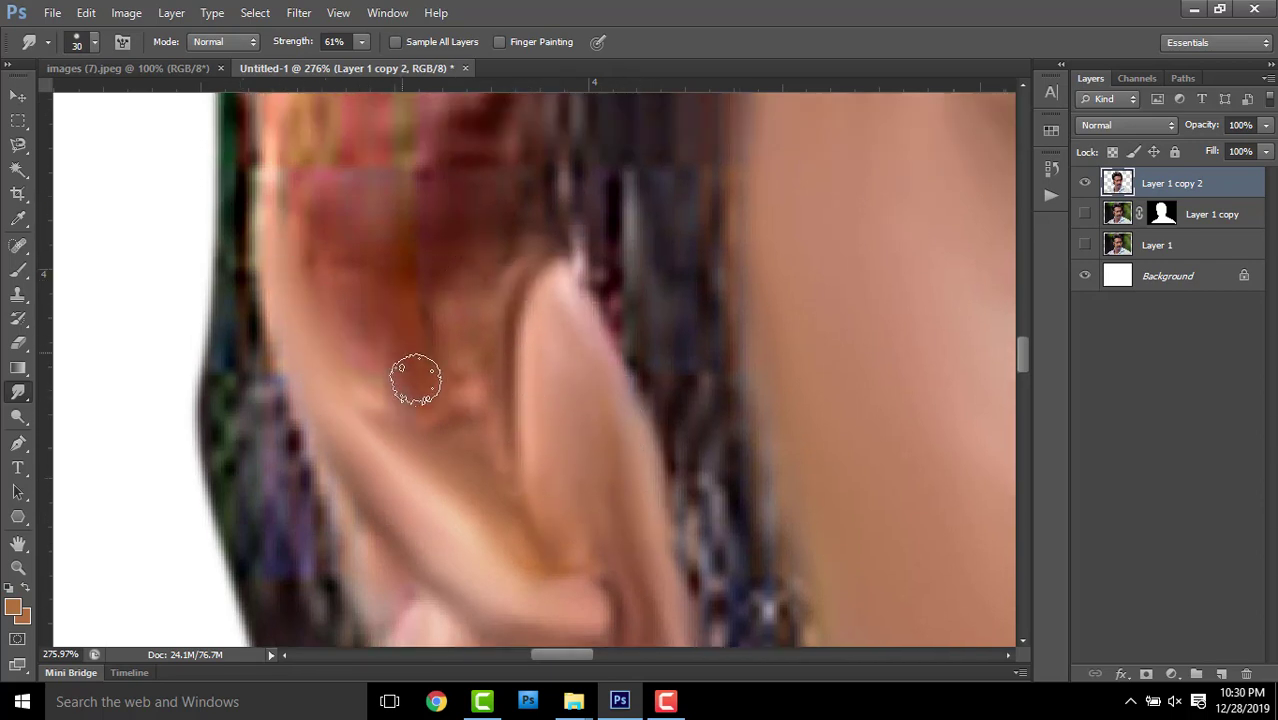
scroll(443, 408, "up", 1)
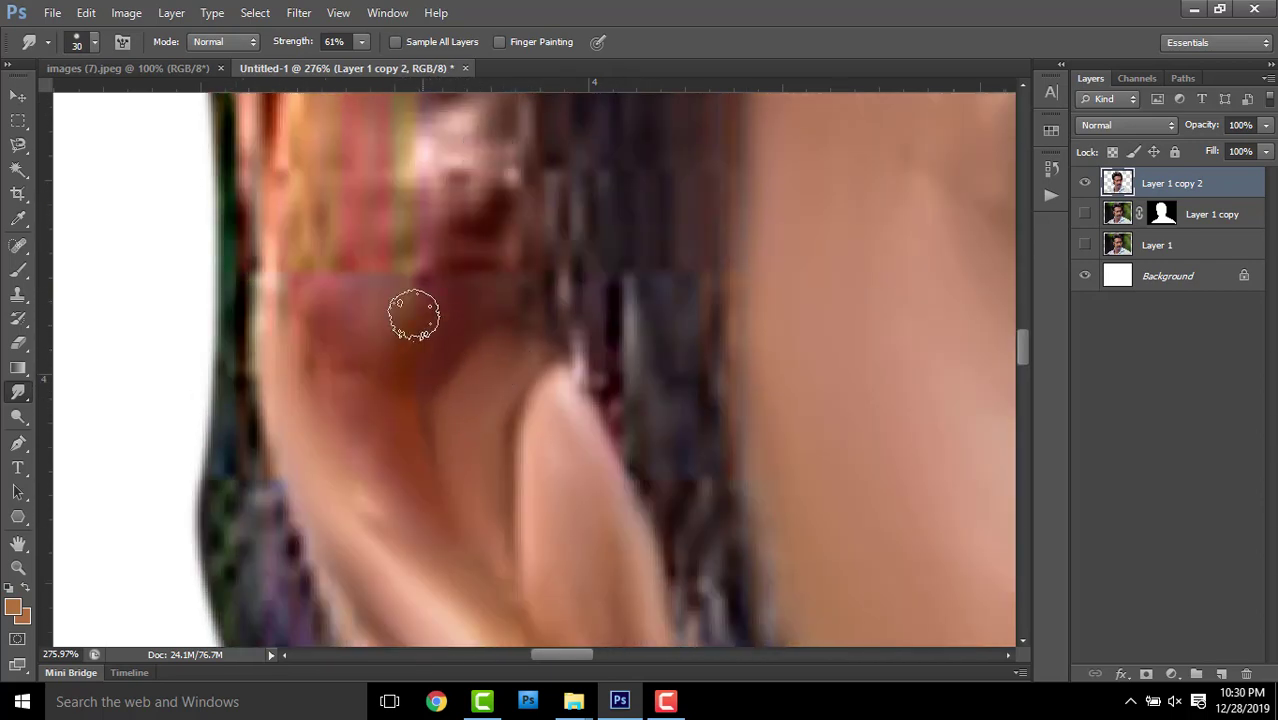
scroll(400, 260, "up", 1)
scroll(395, 300, "up", 1)
scroll(350, 285, "up", 1)
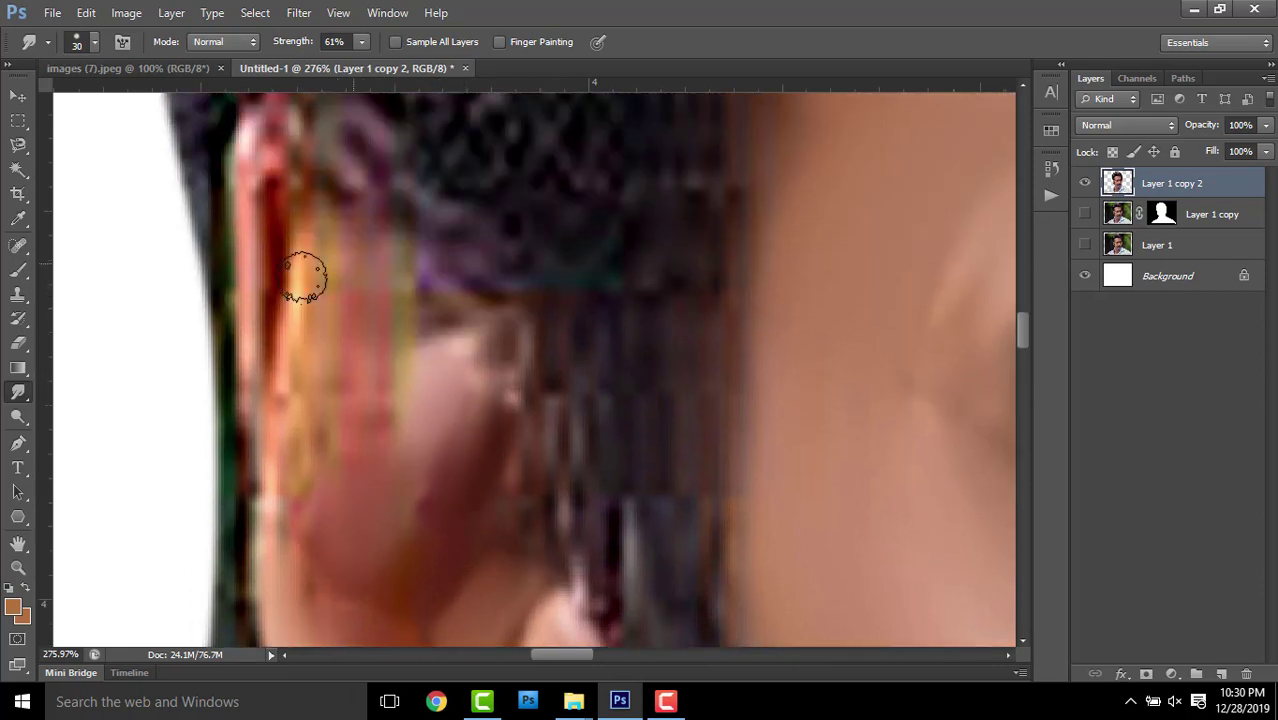
mouse_move(304, 277)
left_mouse_down()
mouse_move(345, 385)
mouse_move(419, 408)
mouse_move(294, 525)
left_mouse_up()
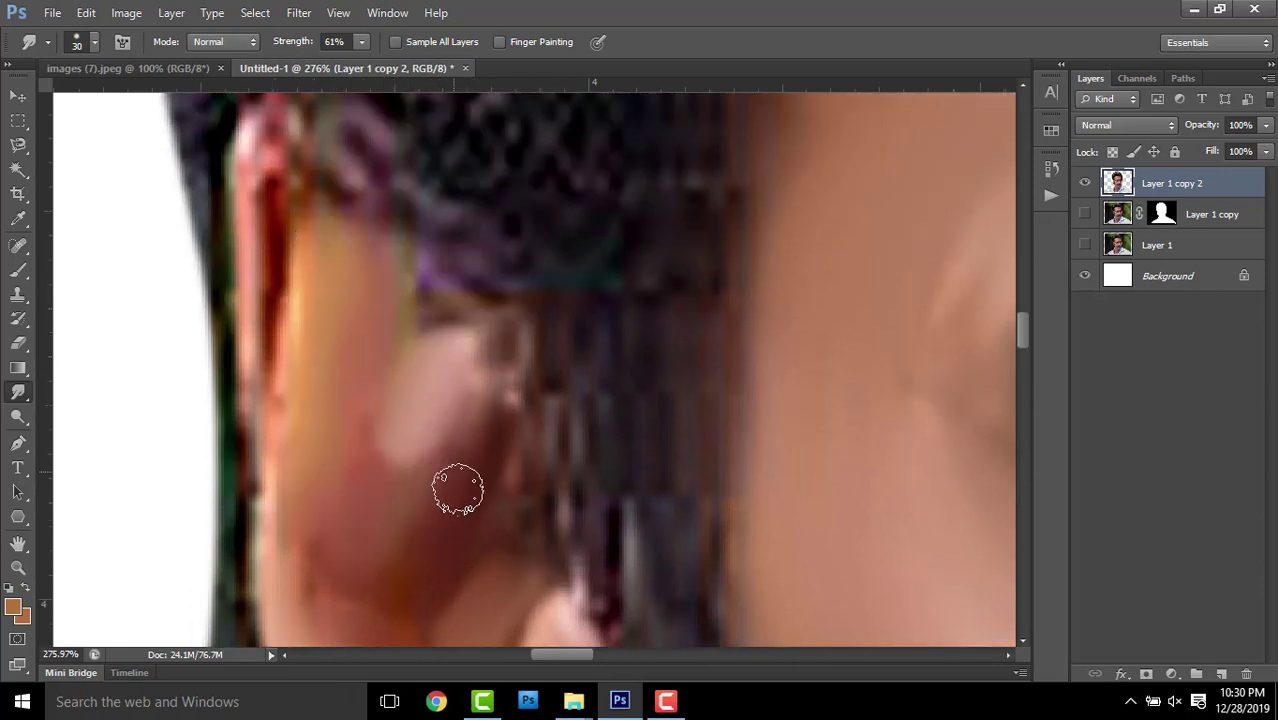
scroll(458, 490, "down", 1)
scroll(310, 240, "up", 1)
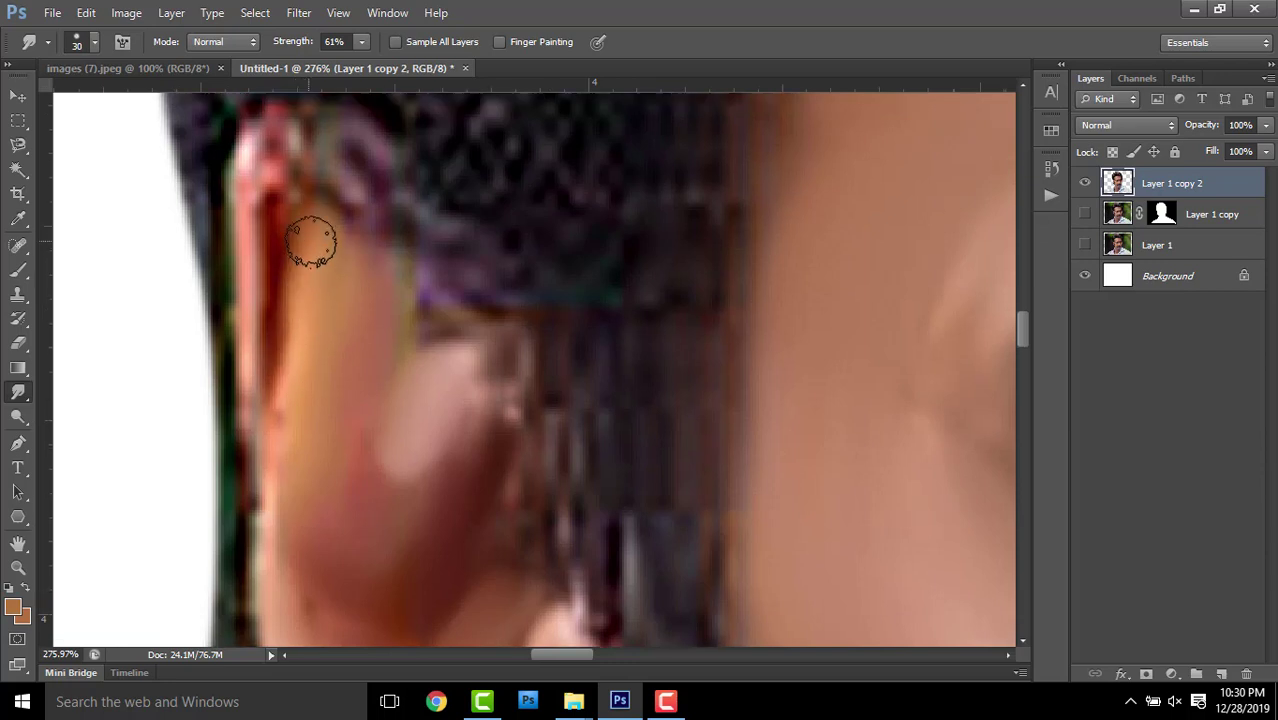
scroll(300, 230, "up", 1)
left_click_drag(255, 302, 271, 542)
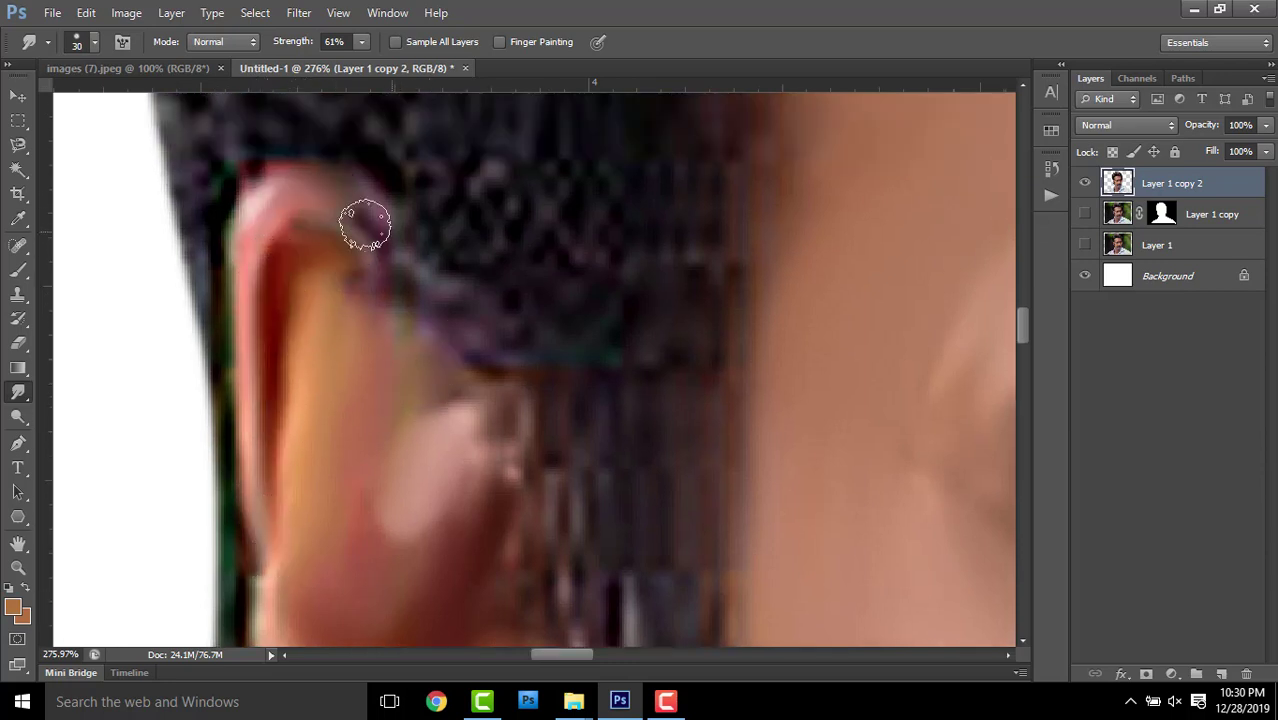
left_click_drag(277, 191, 450, 330)
Smooth the pixelated hair edge beside the earlobe and the earlobe's lower edge
scroll(450, 330, "down", 3)
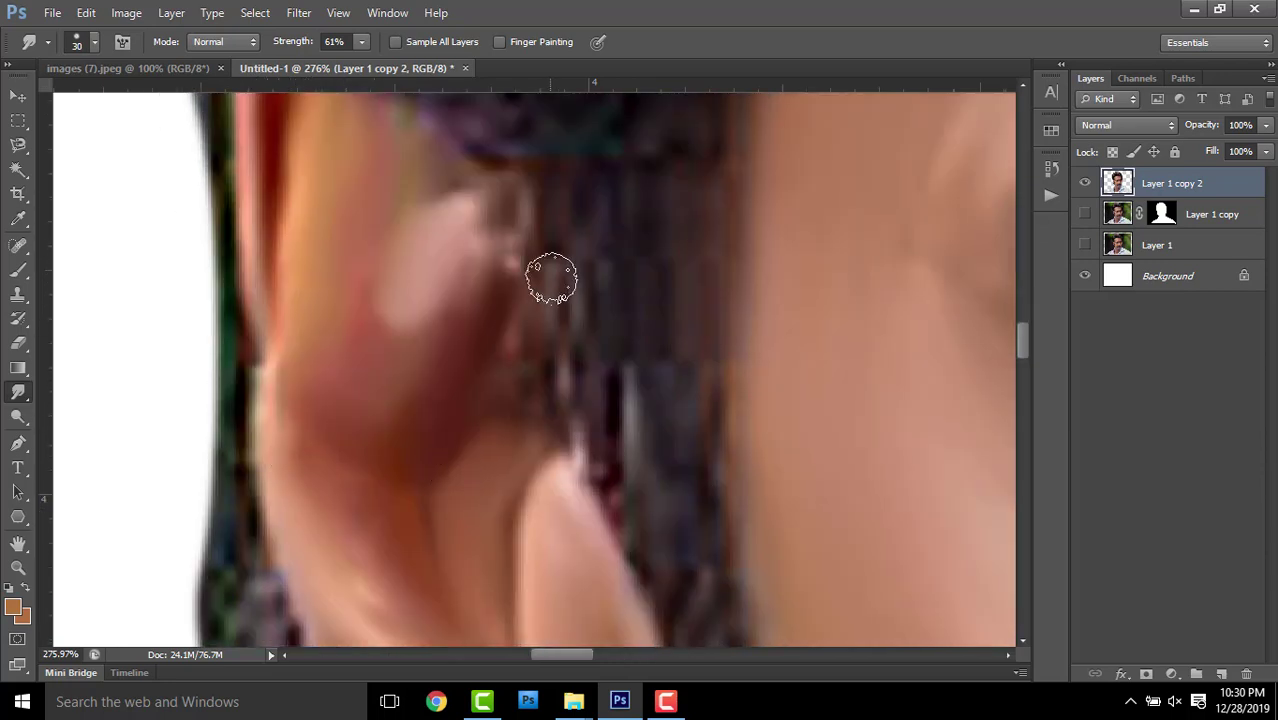
scroll(645, 348, "down", 3)
scroll(682, 343, "up", 1)
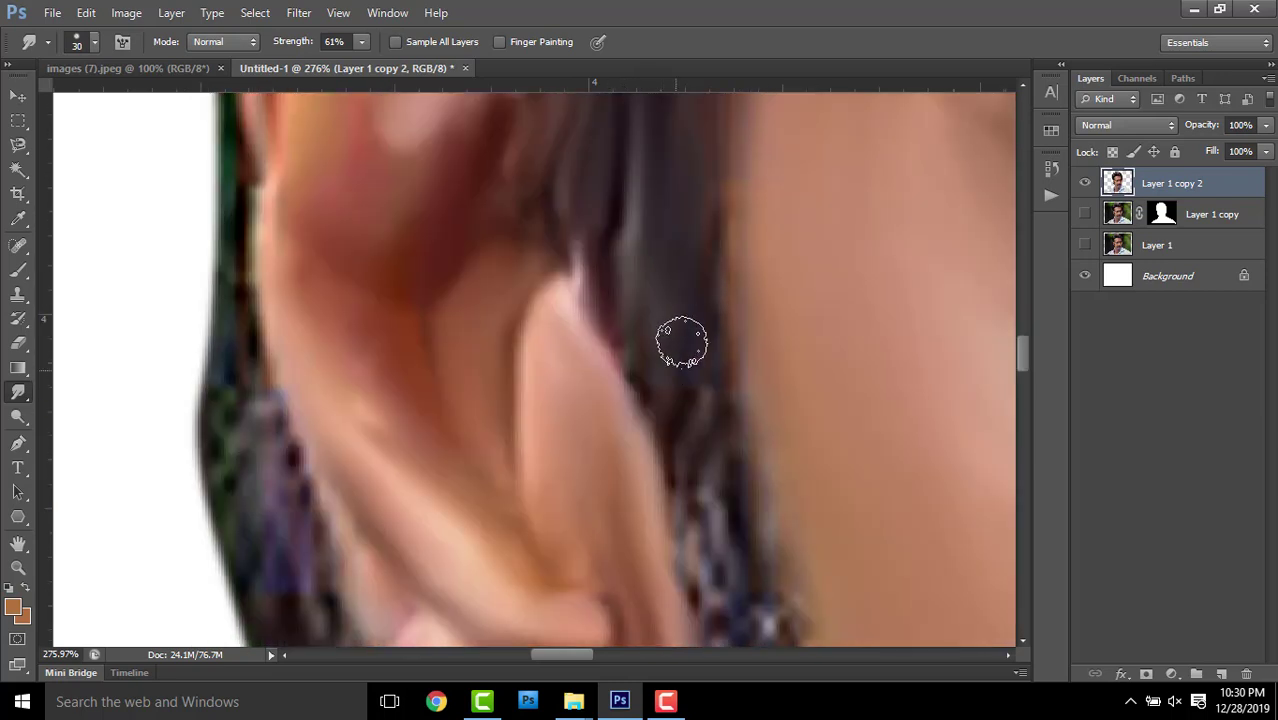
scroll(700, 382, "down", 1)
scroll(710, 320, "down", 1)
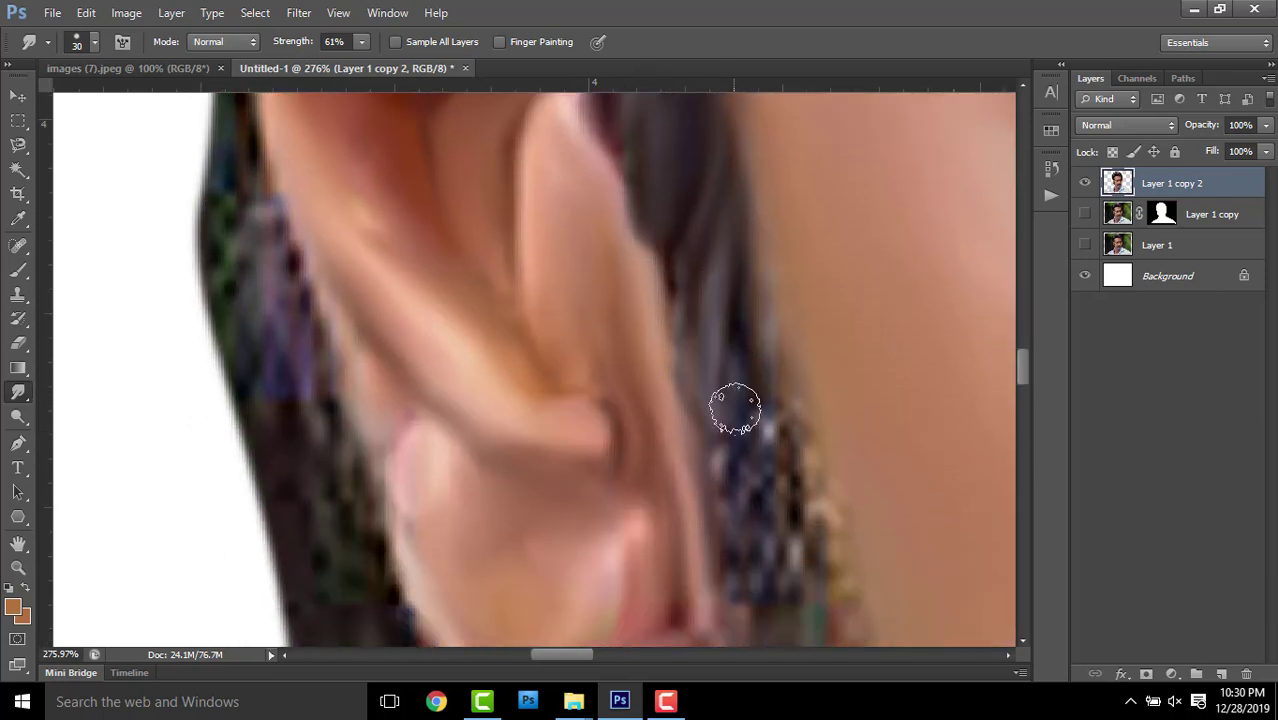
scroll(730, 410, "down", 1)
left_click_drag(728, 414, 765, 354)
scroll(760, 380, "down", 1)
mouse_move(736, 405)
left_mouse_down()
mouse_move(770, 442)
mouse_move(805, 240)
left_mouse_up()
scroll(805, 240, "down", 2)
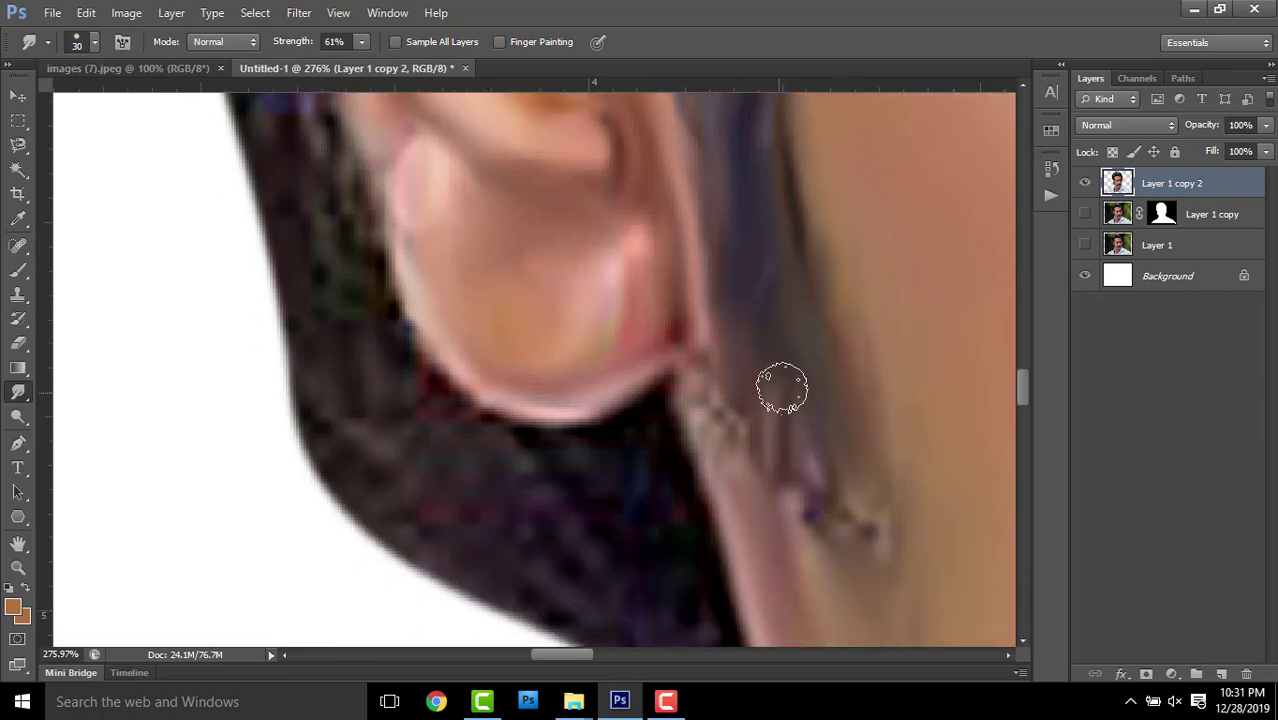
mouse_move(862, 456)
left_mouse_down()
mouse_move(850, 422)
mouse_move(919, 492)
left_mouse_up()
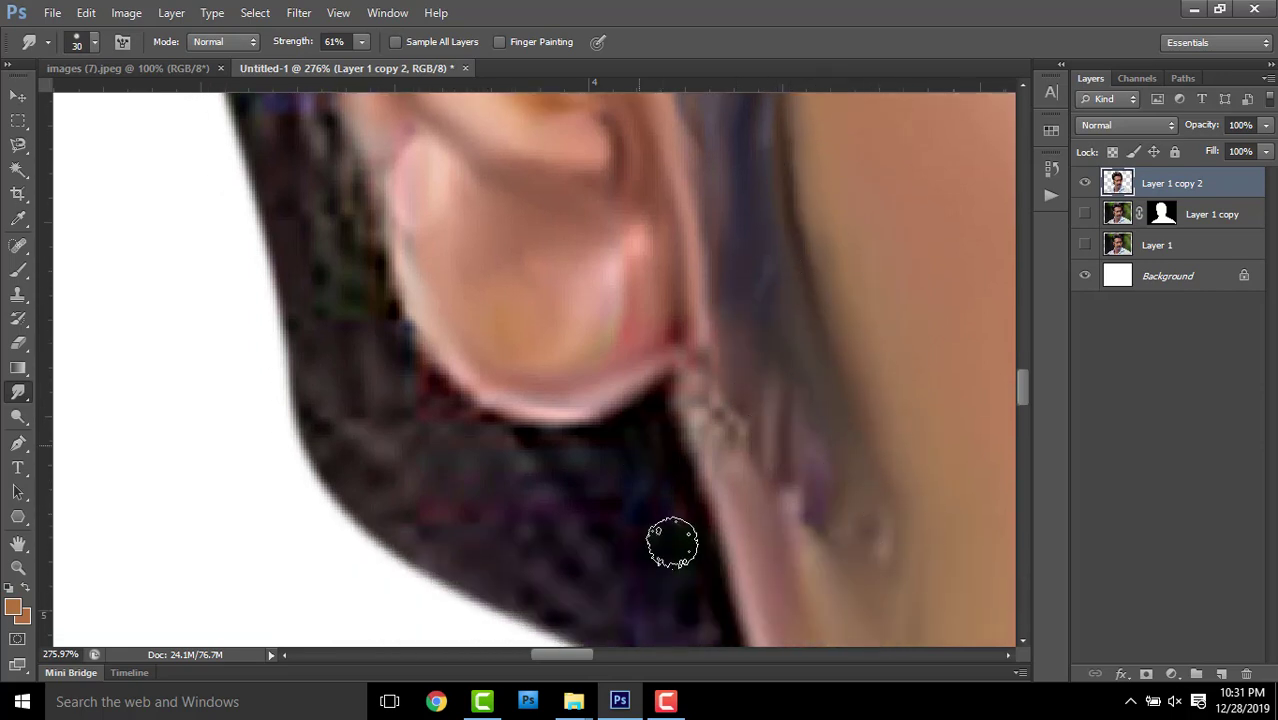
mouse_move(416, 286)
left_mouse_down()
mouse_move(456, 374)
mouse_move(303, 311)
left_mouse_up()
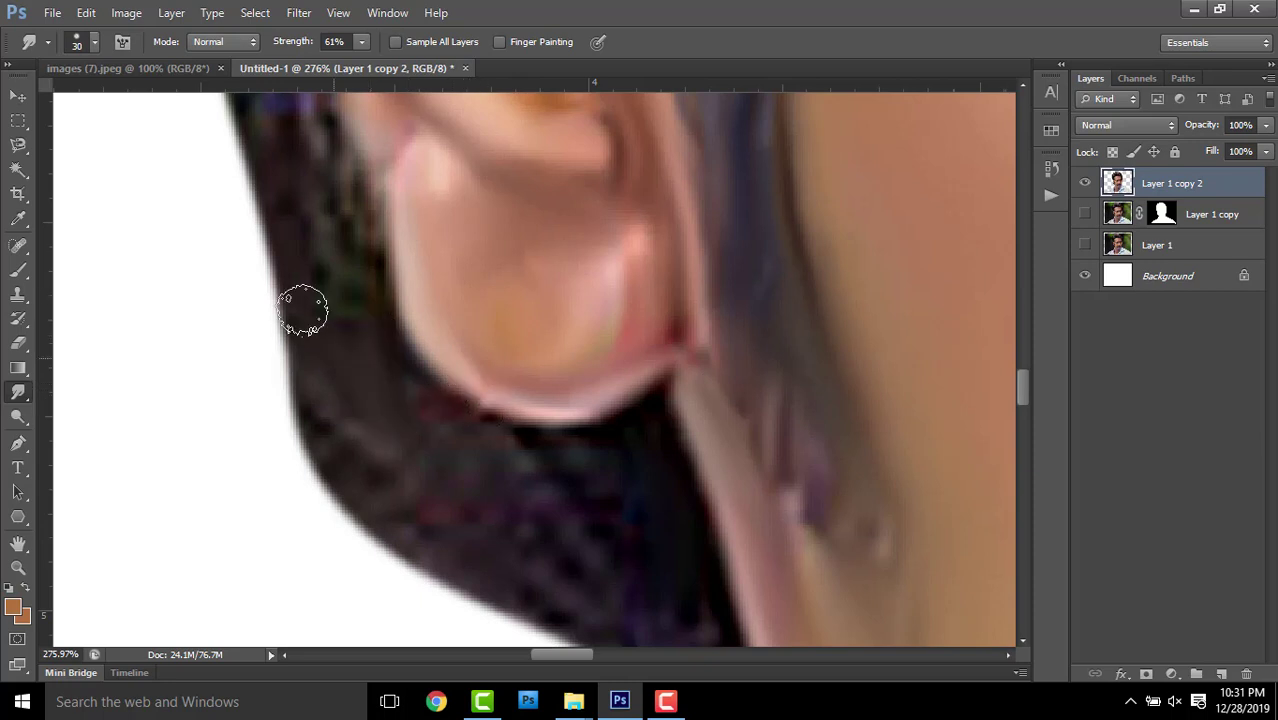
scroll(668, 567, "down", 3)
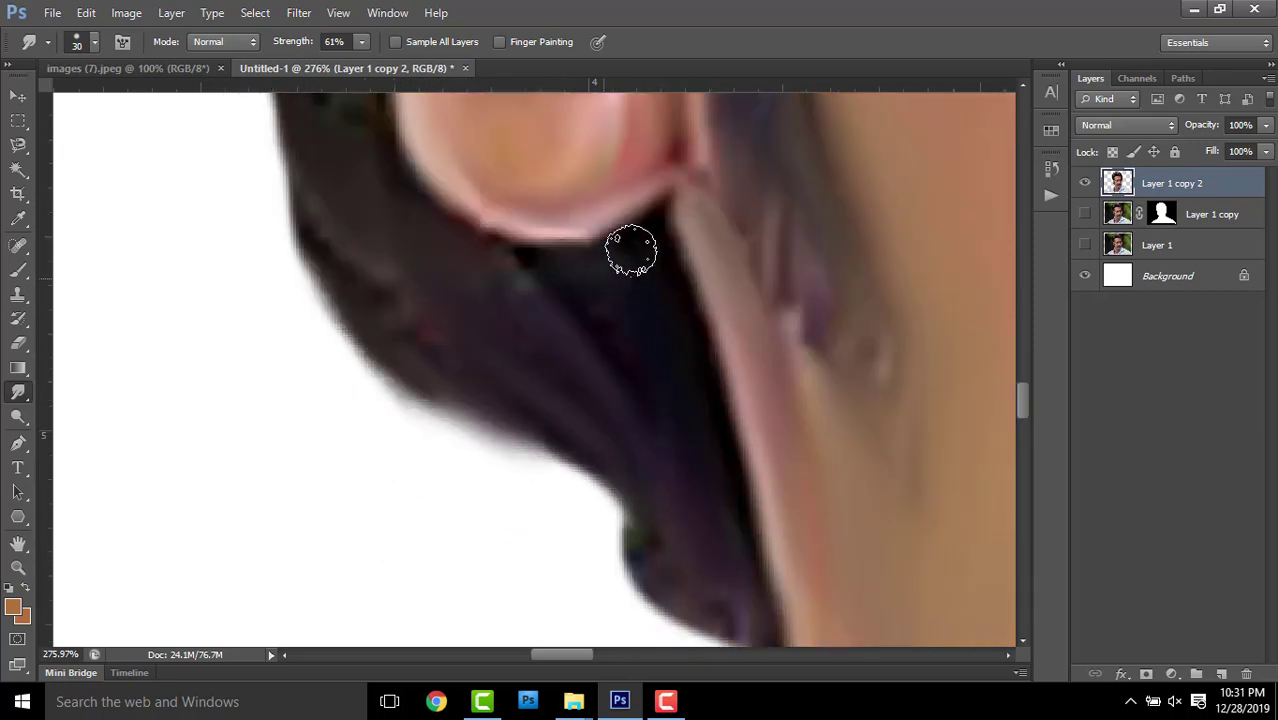
scroll(357, 308, "up", 2)
mouse_move(357, 308)
left_mouse_down()
mouse_move(540, 505)
mouse_move(556, 443)
left_mouse_up()
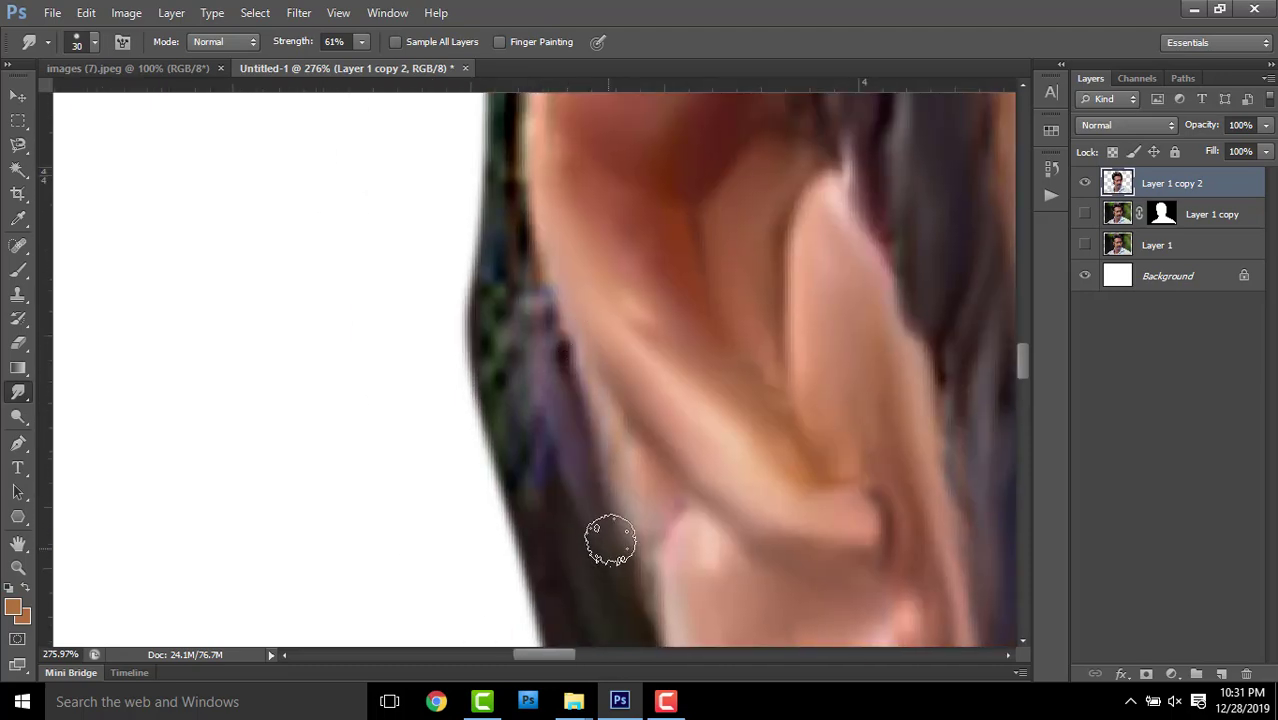
scroll(543, 343, "down", 2)
scroll(750, 329, "down", 2)
Zoom in to about 454% on the eye and pan around it
scroll(750, 329, "down", 3)
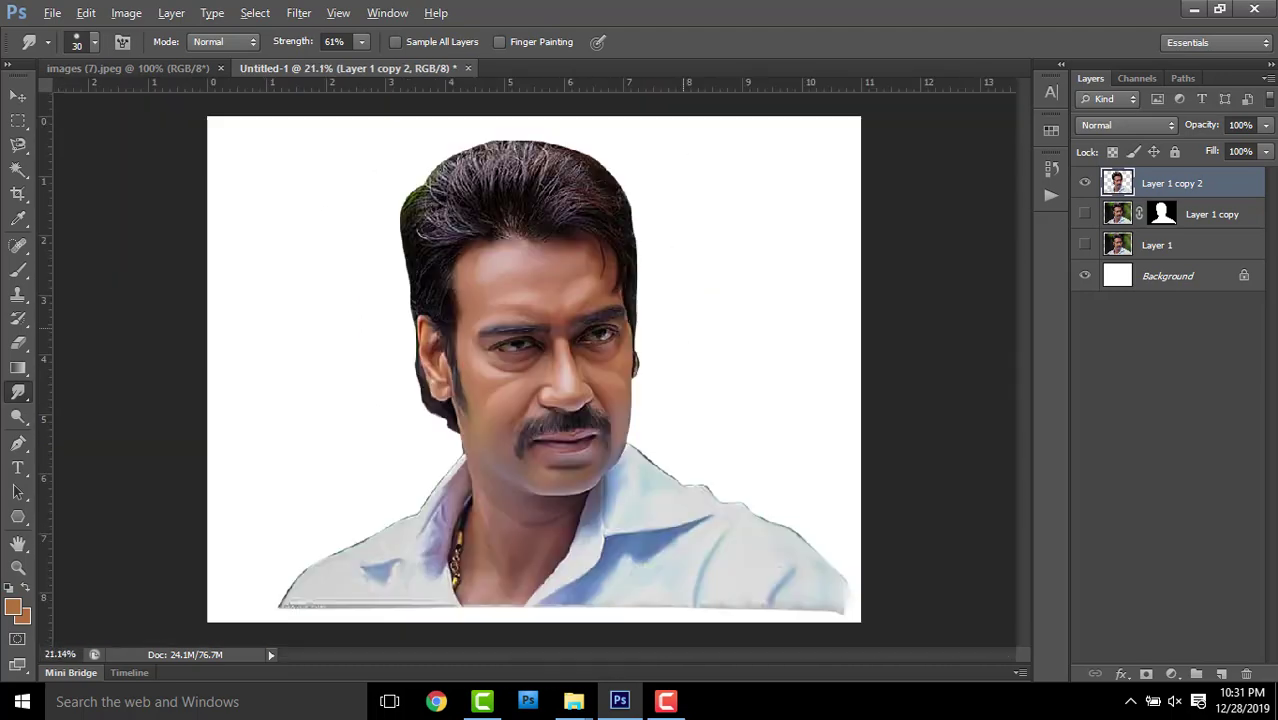
scroll(604, 333, "up", 3)
scroll(604, 333, "up", 5)
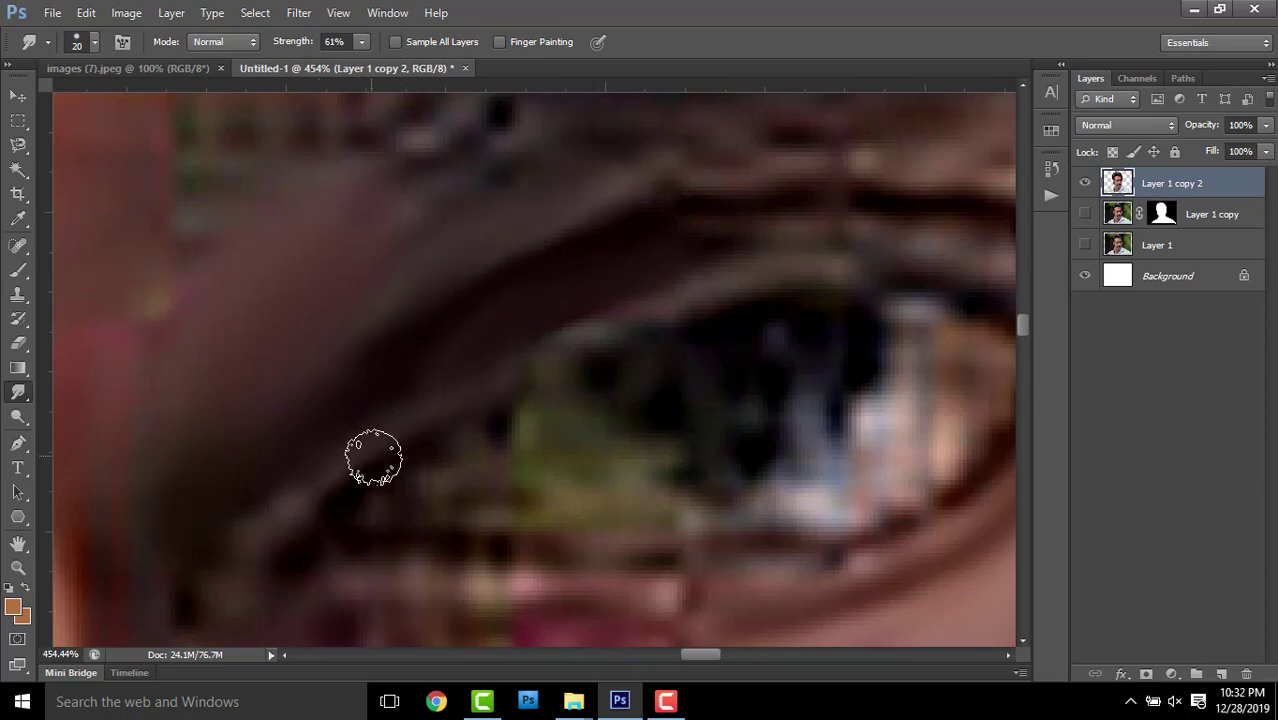
scroll(641, 239, "up", 1)
scroll(641, 239, "right", 2)
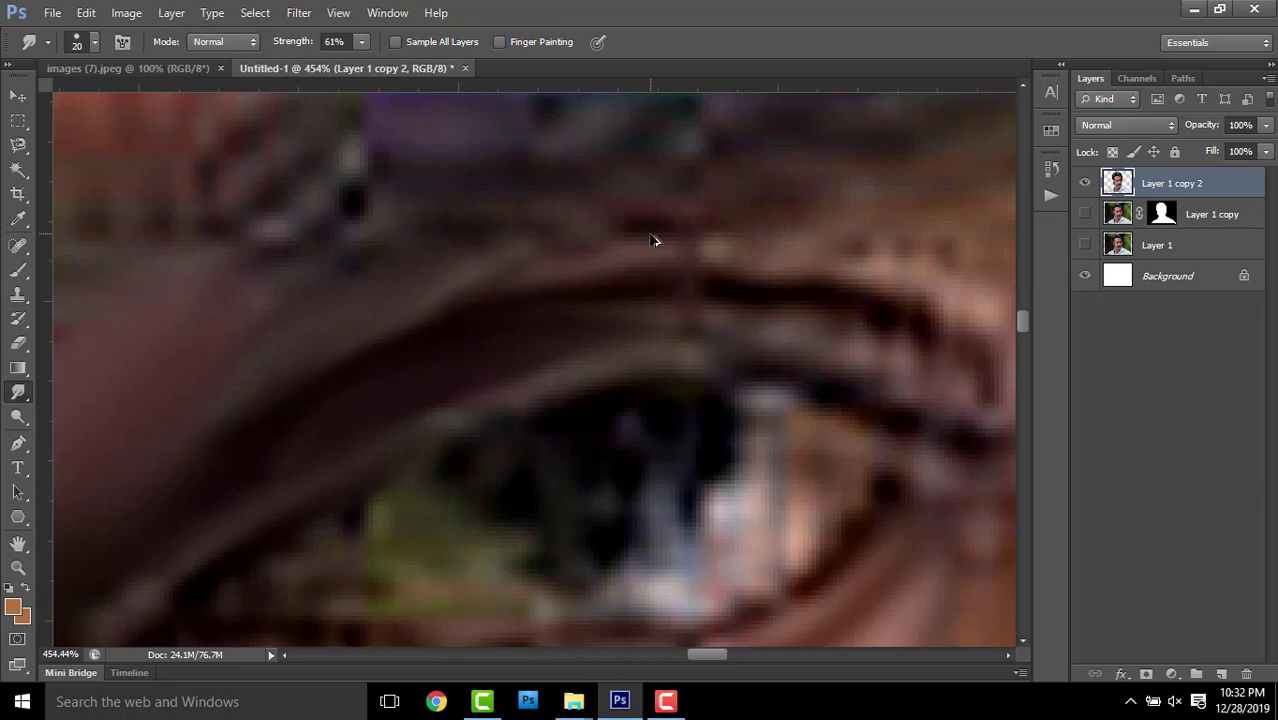
scroll(600, 262, "right", 3)
scroll(660, 370, "left", 2)
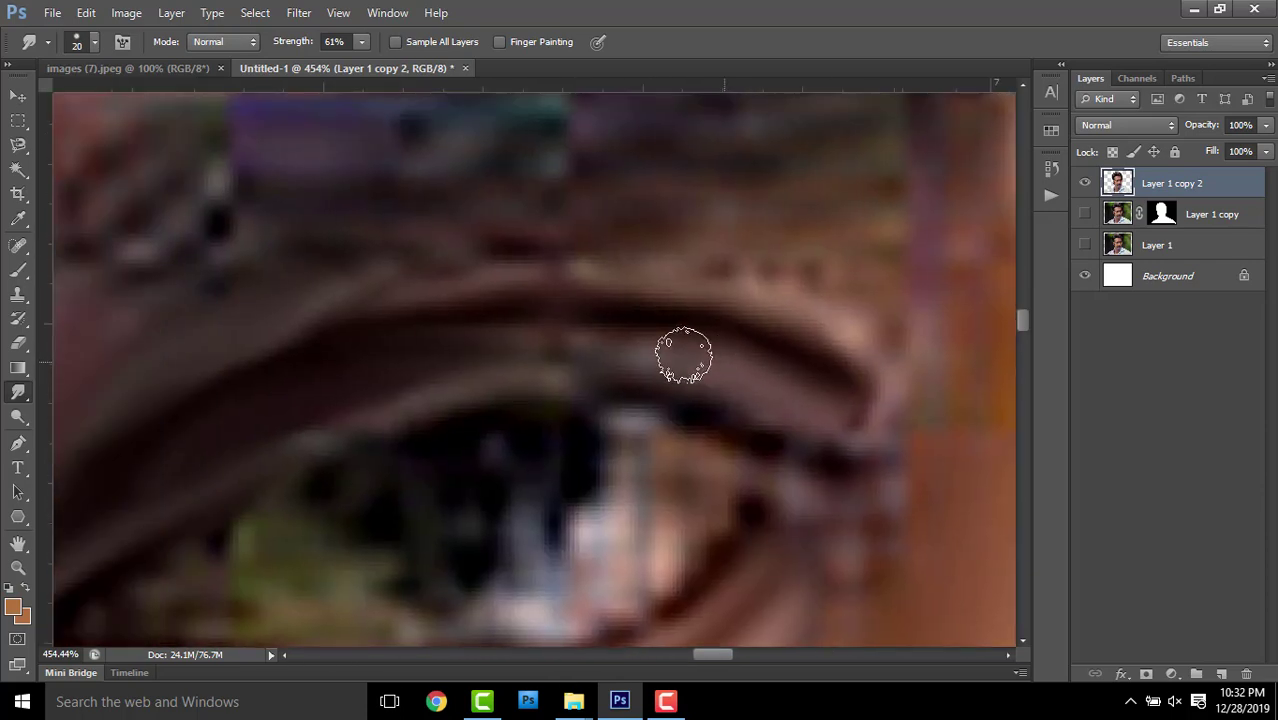
scroll(557, 360, "left", 3)
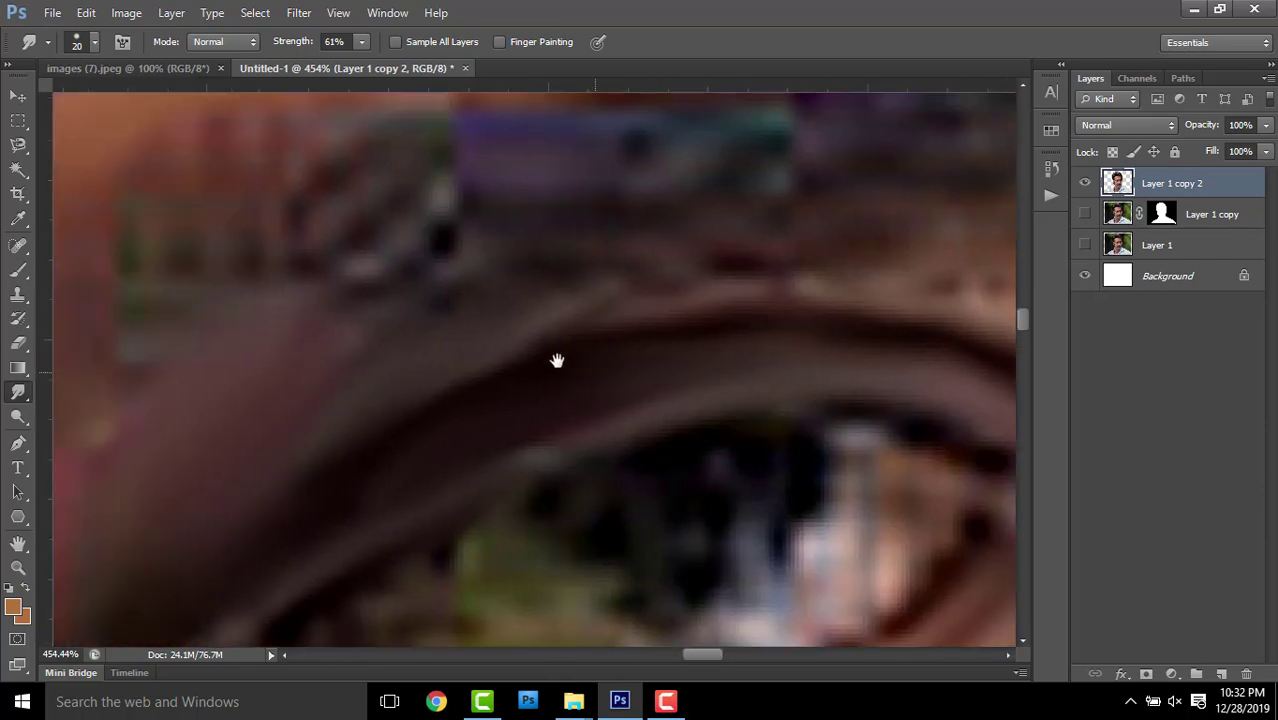
left_click_drag(458, 342, 659, 306)
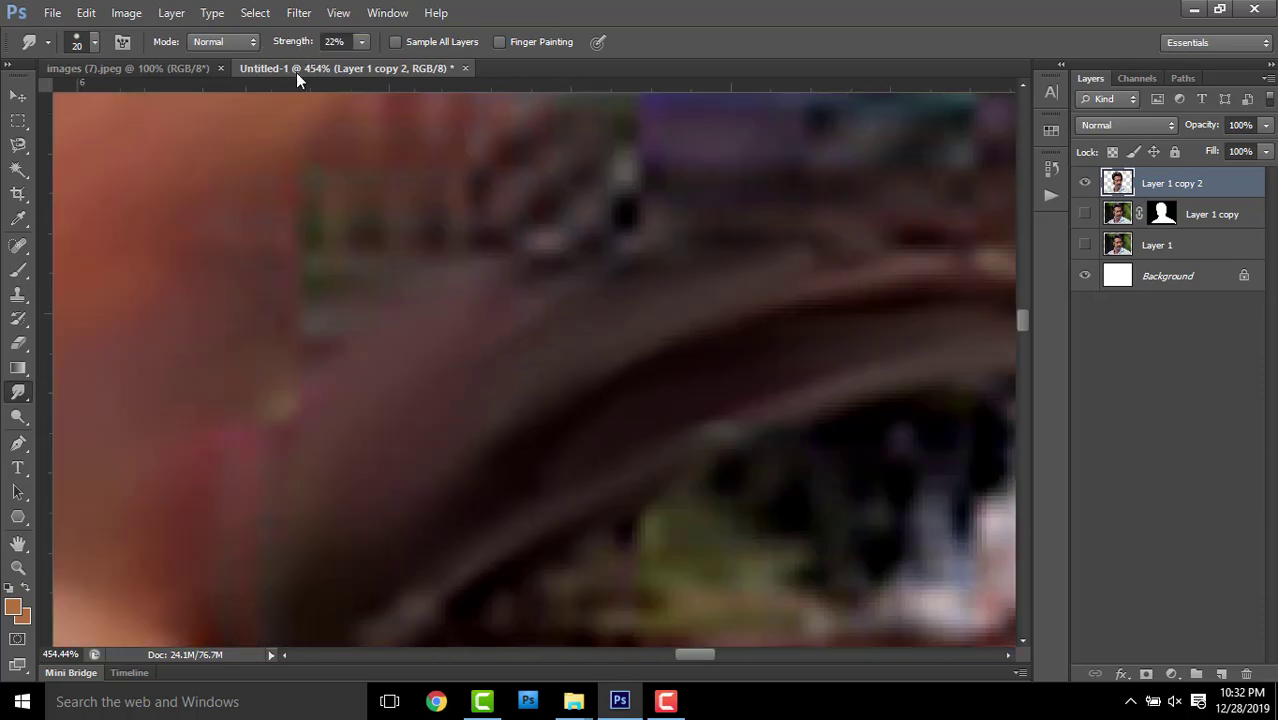
Set the Smudge tool strength to 35% and look over the eye area
key("3")
key("5")
scroll(543, 286, "right", 4)
scroll(390, 337, "down", 2)
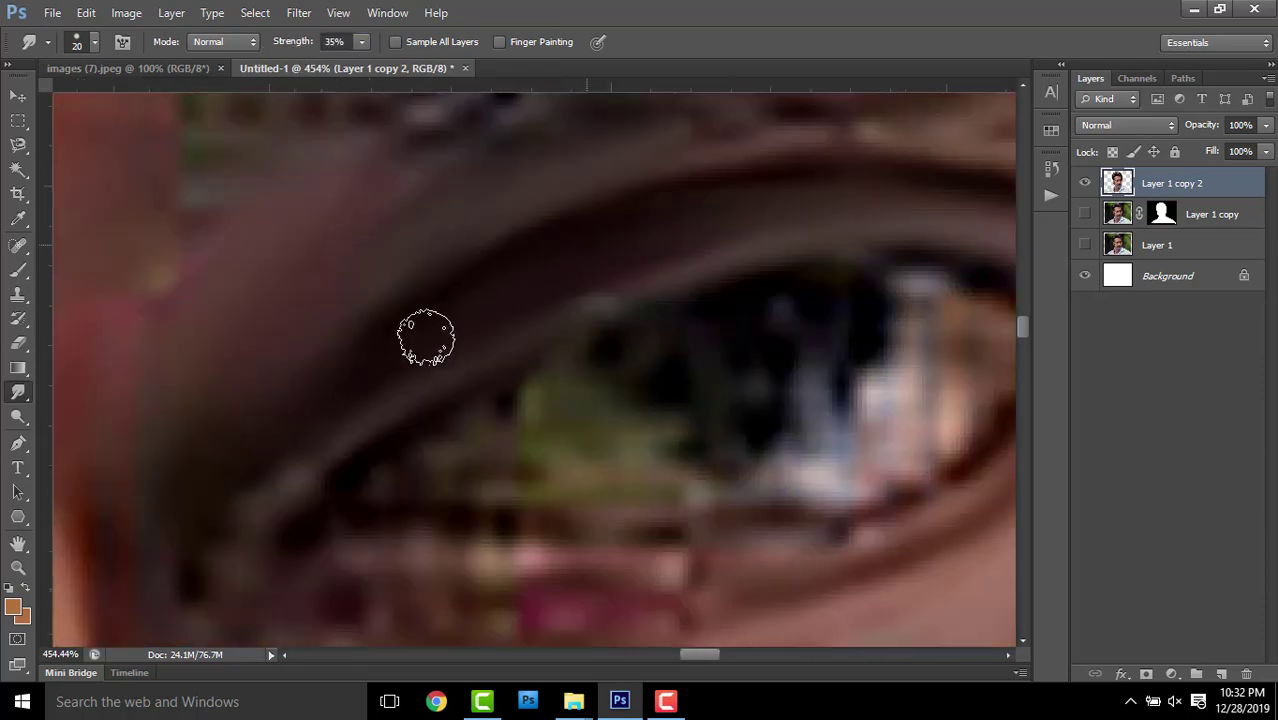
scroll(360, 356, "up", 2)
scroll(560, 320, "up", 2)
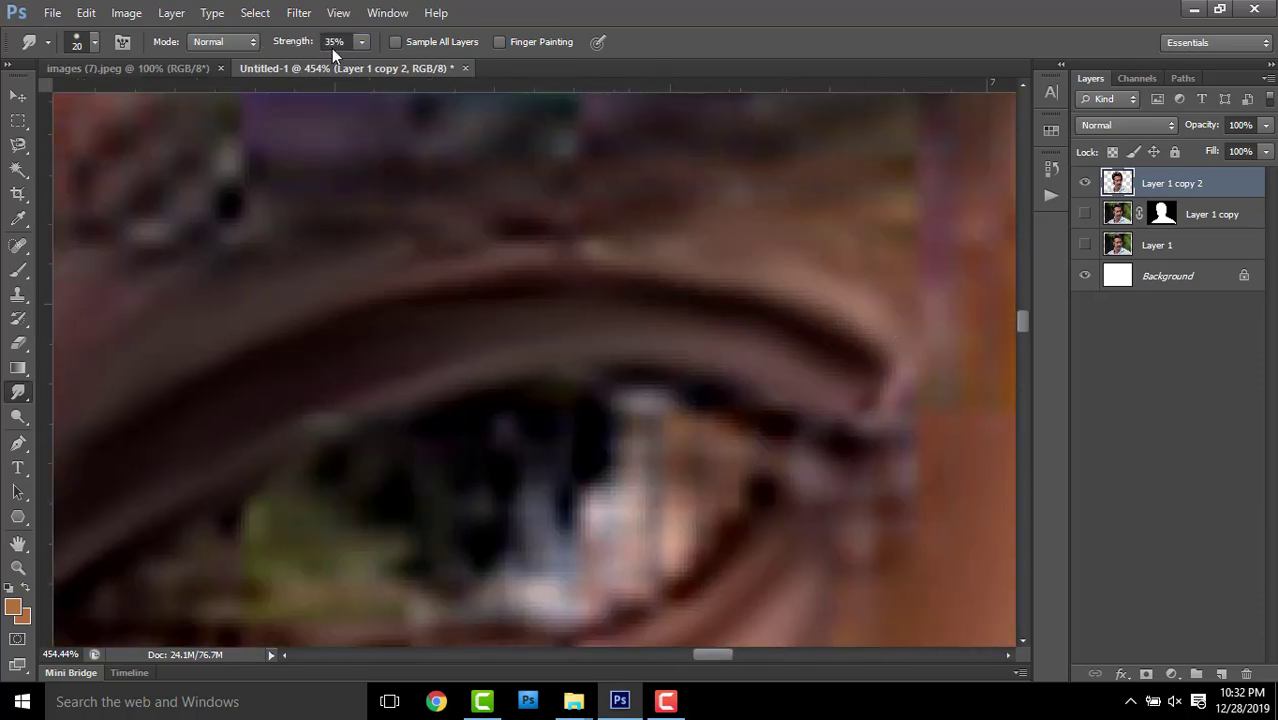
scroll(449, 246, "down", 2)
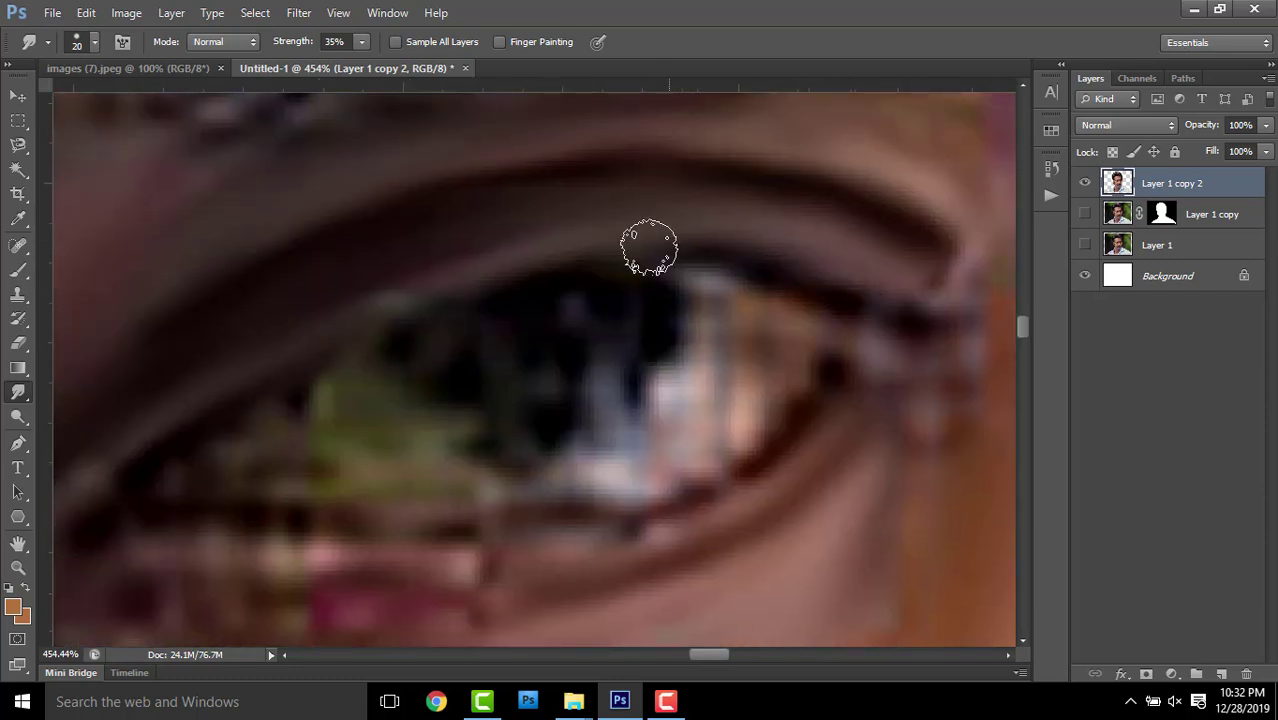
scroll(650, 245, "left", 2)
scroll(528, 271, "down", 1)
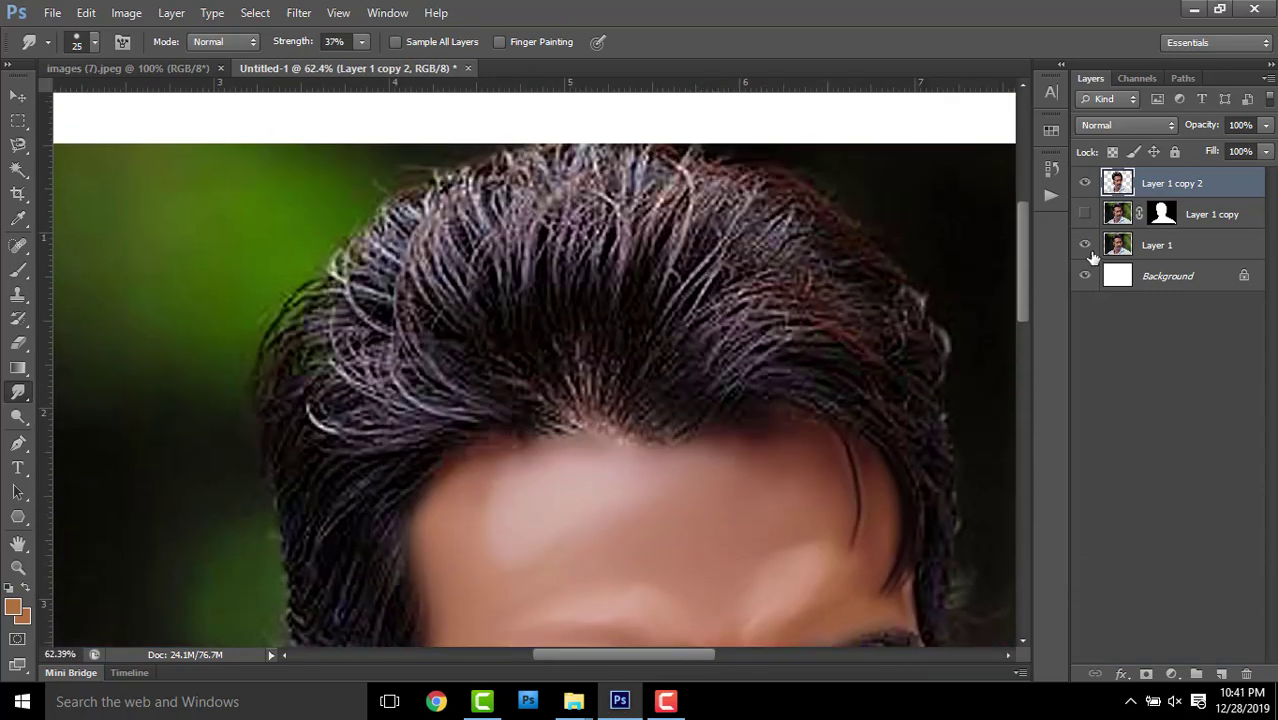
Hide the underlying photo layers and enlarge the smudge brush to 125 px
left_click(1085, 244)
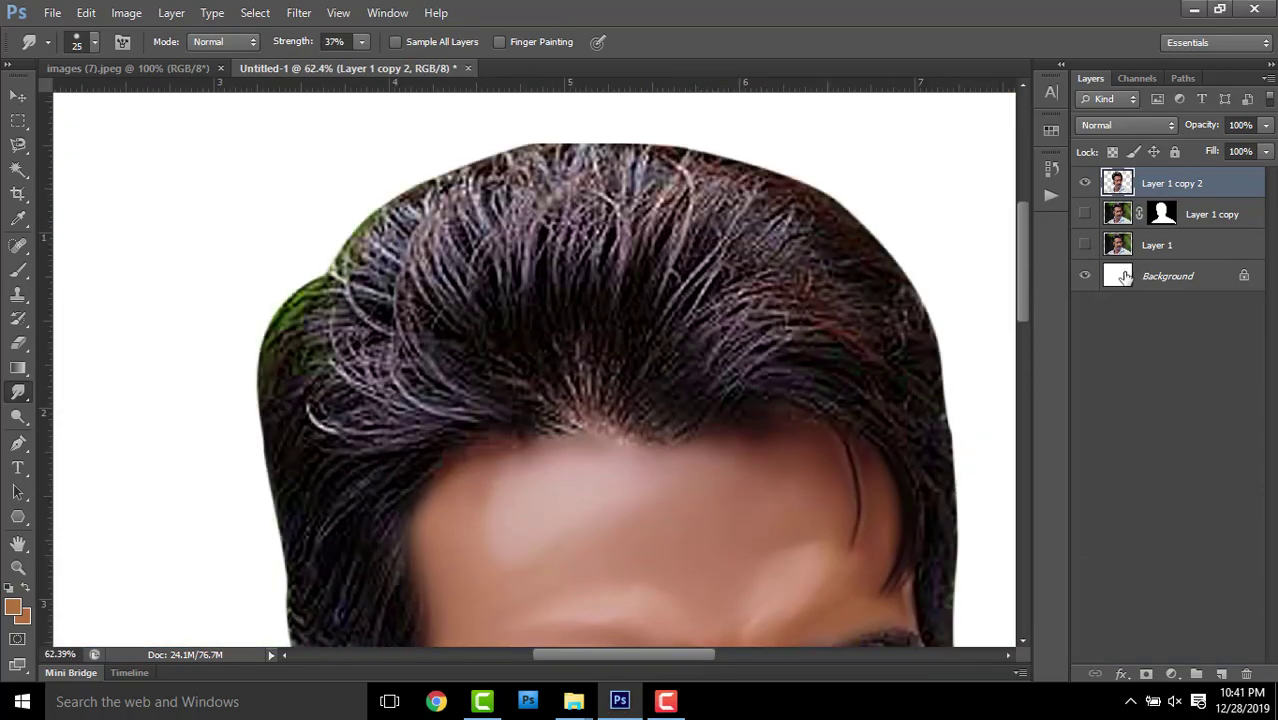
scroll(560, 250, "up", 2)
key("bracketright")
key("bracketright")
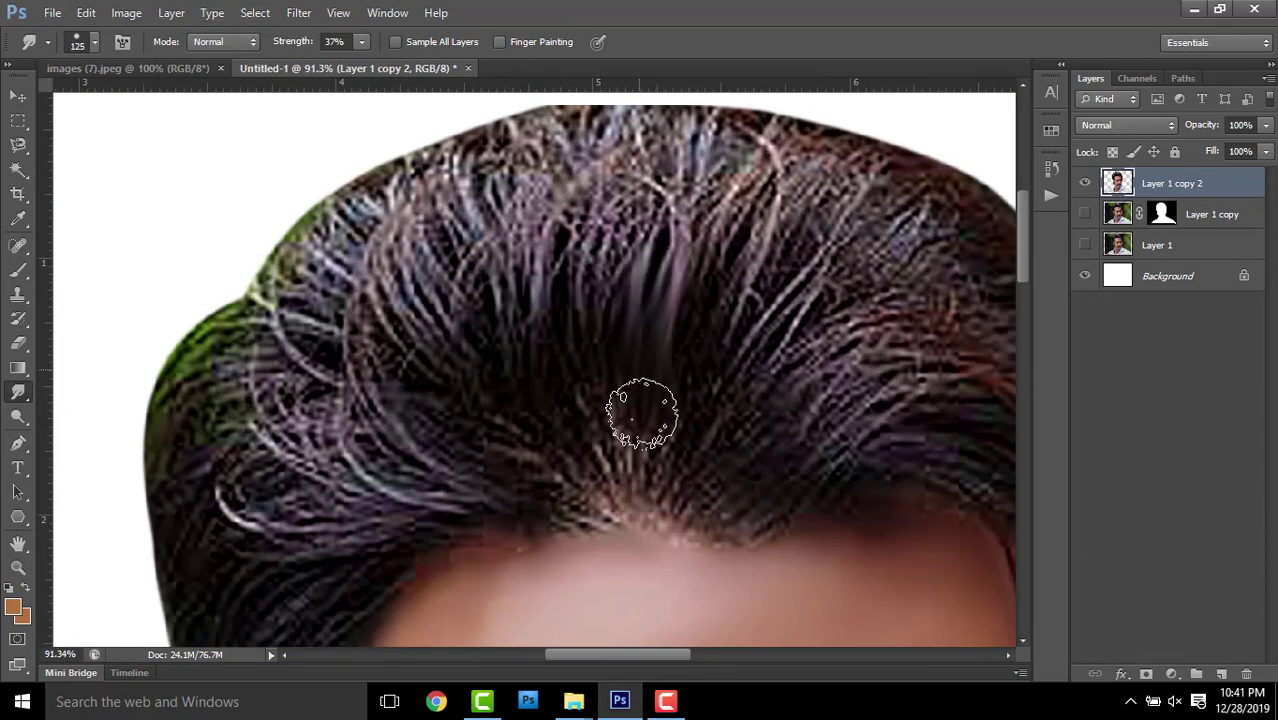
scroll(700, 285, "down", 1)
scroll(700, 285, "right", 3)
scroll(471, 283, "right", 5)
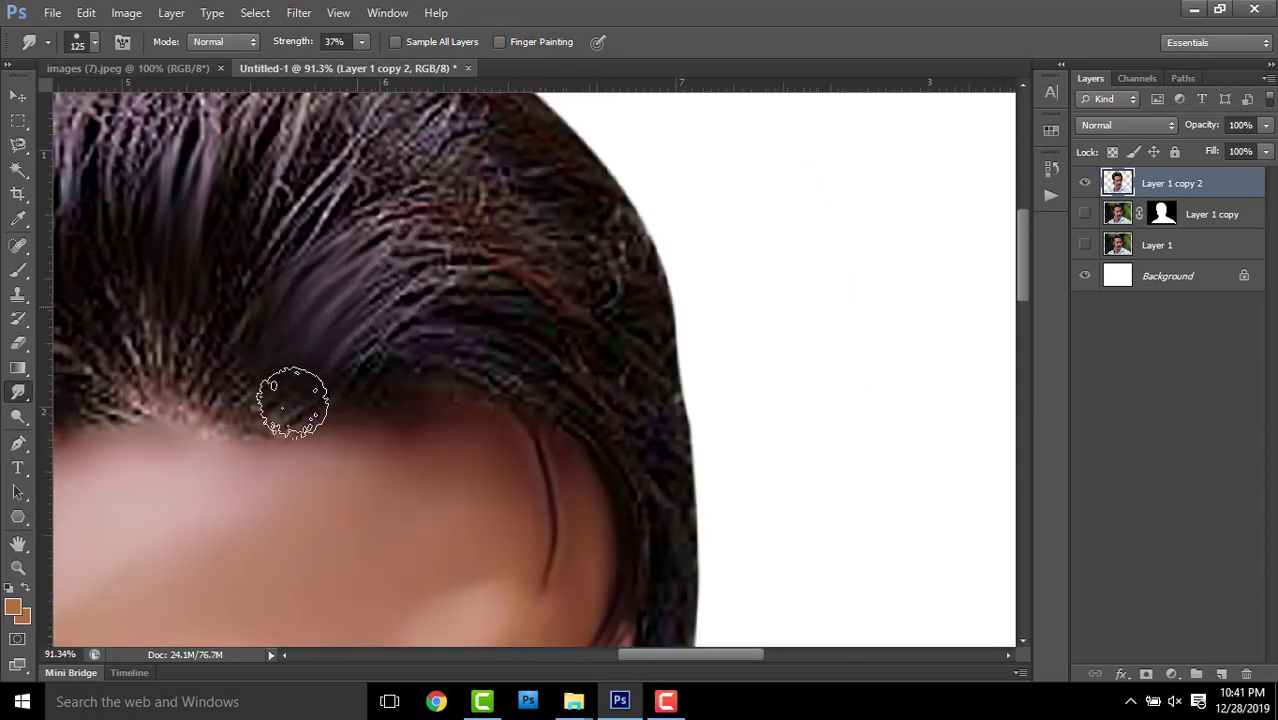
Smudge the front hair lock and hair edge, undoing the unwanted strokes
mouse_move(393, 261)
left_mouse_down()
mouse_move(519, 262)
mouse_move(576, 285)
left_mouse_up()
scroll(519, 262, "right", 2)
scroll(345, 186, "down", 2)
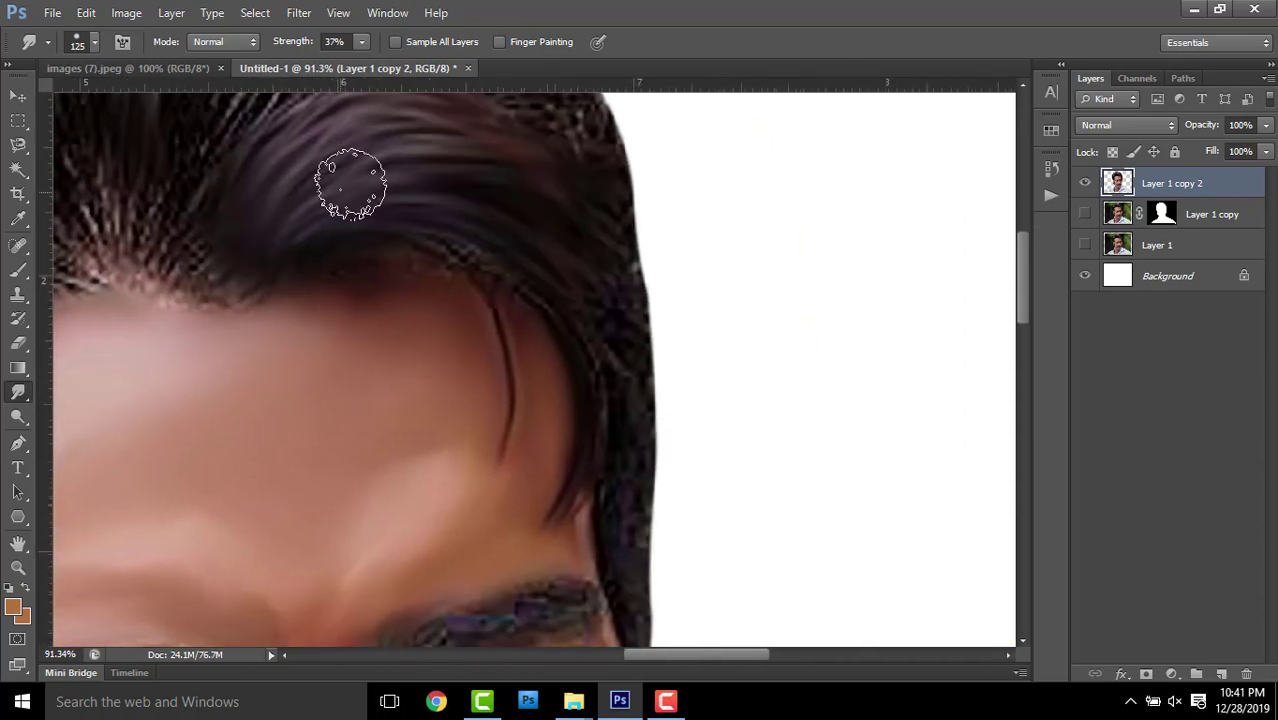
scroll(374, 194, "down", 2)
left_click_drag(374, 194, 508, 297)
scroll(553, 453, "up", 4)
key("ctrl+alt+z")
key("ctrl+alt+z")
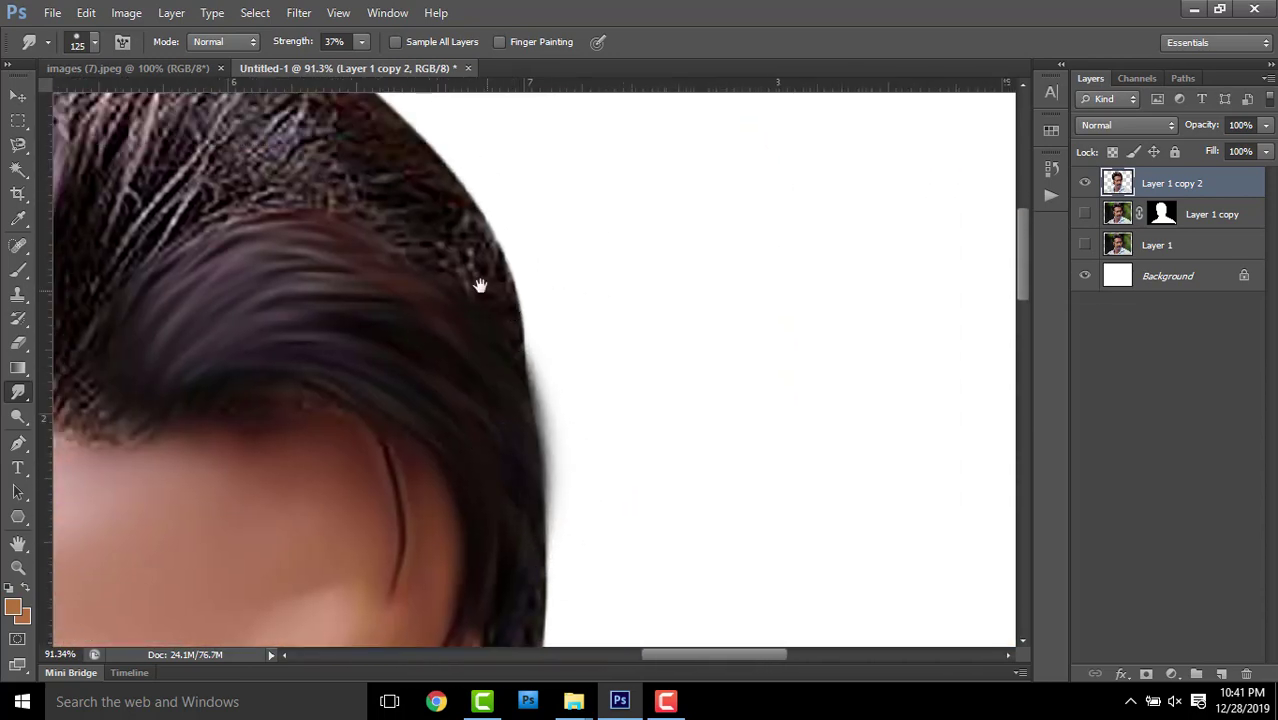
scroll(624, 460, "left", 1)
scroll(640, 458, "up", 2)
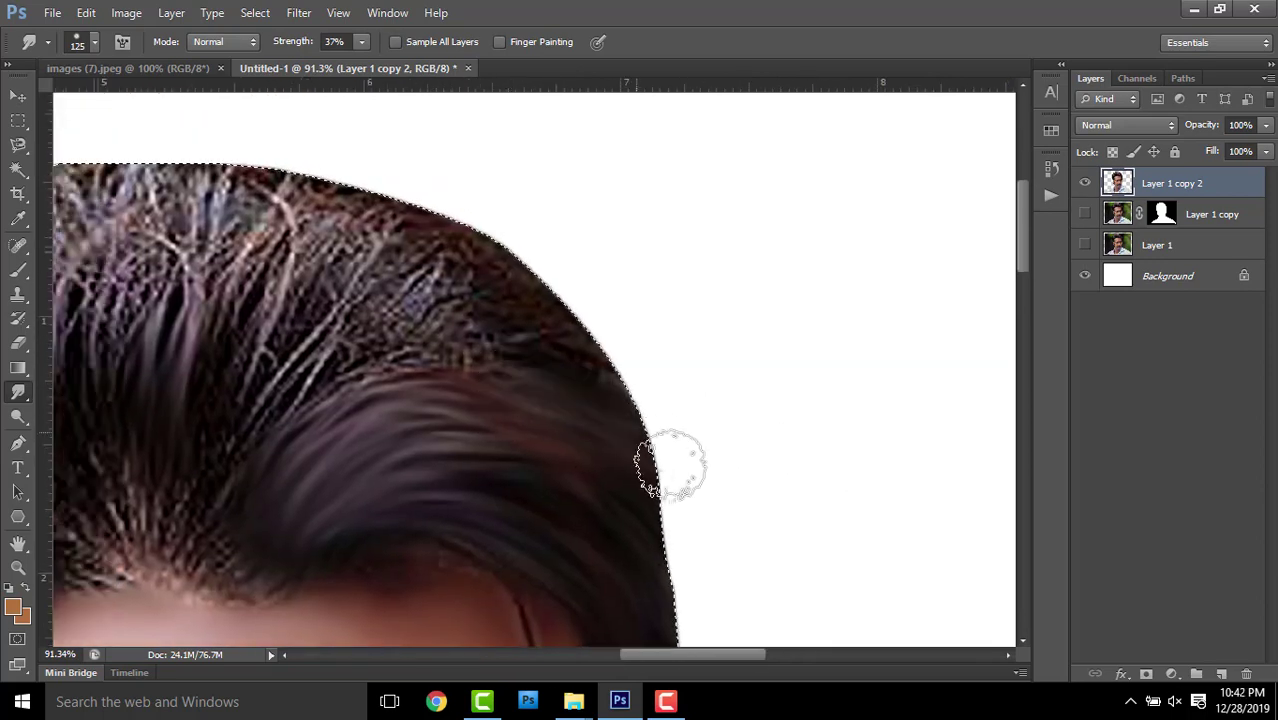
scroll(545, 340, "left", 5)
Smear the curly hair strands along the top of the head into smooth streaks
left_click_drag(697, 245, 502, 413)
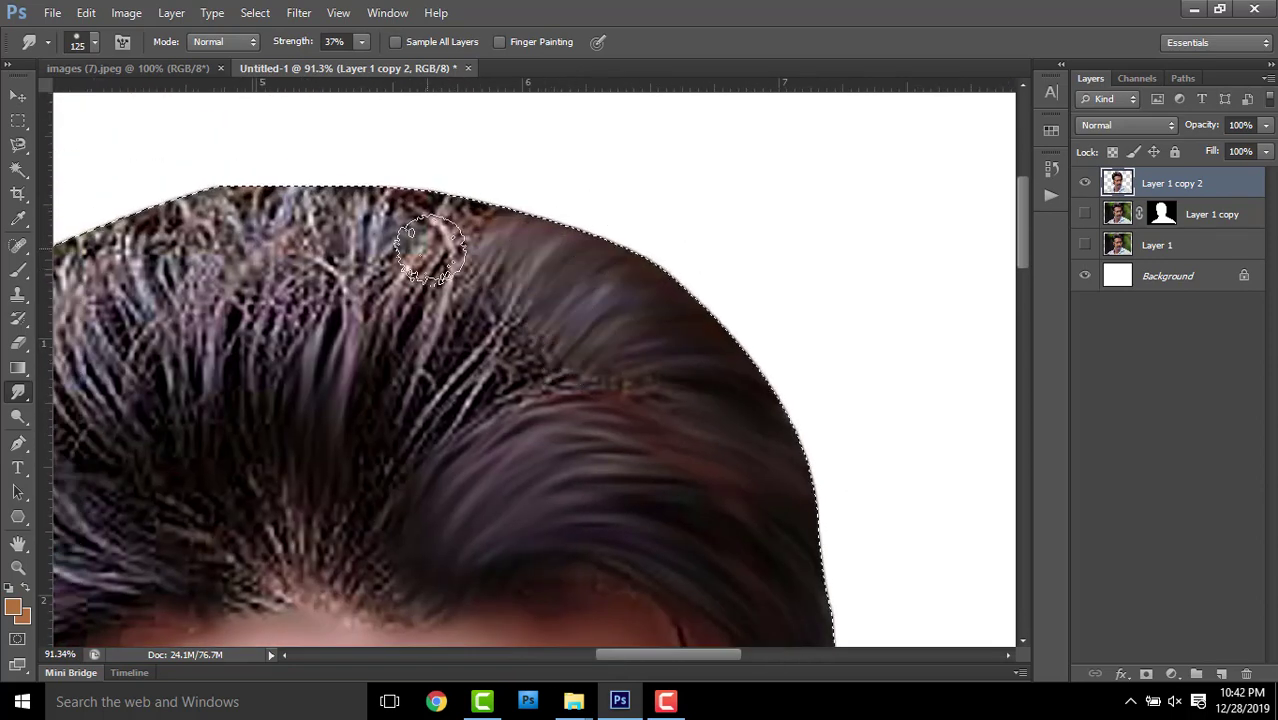
scroll(622, 287, "left", 3)
mouse_move(622, 287)
left_mouse_down()
mouse_move(590, 356)
mouse_move(513, 337)
mouse_move(579, 208)
left_mouse_up()
scroll(640, 260, "up", 1)
scroll(640, 260, "left", 2)
mouse_move(702, 318)
left_mouse_down()
mouse_move(707, 242)
mouse_move(593, 265)
mouse_move(516, 314)
mouse_move(428, 163)
mouse_move(500, 290)
mouse_move(520, 300)
mouse_move(497, 178)
left_mouse_up()
scroll(497, 180, "down", 2)
scroll(497, 180, "left", 1)
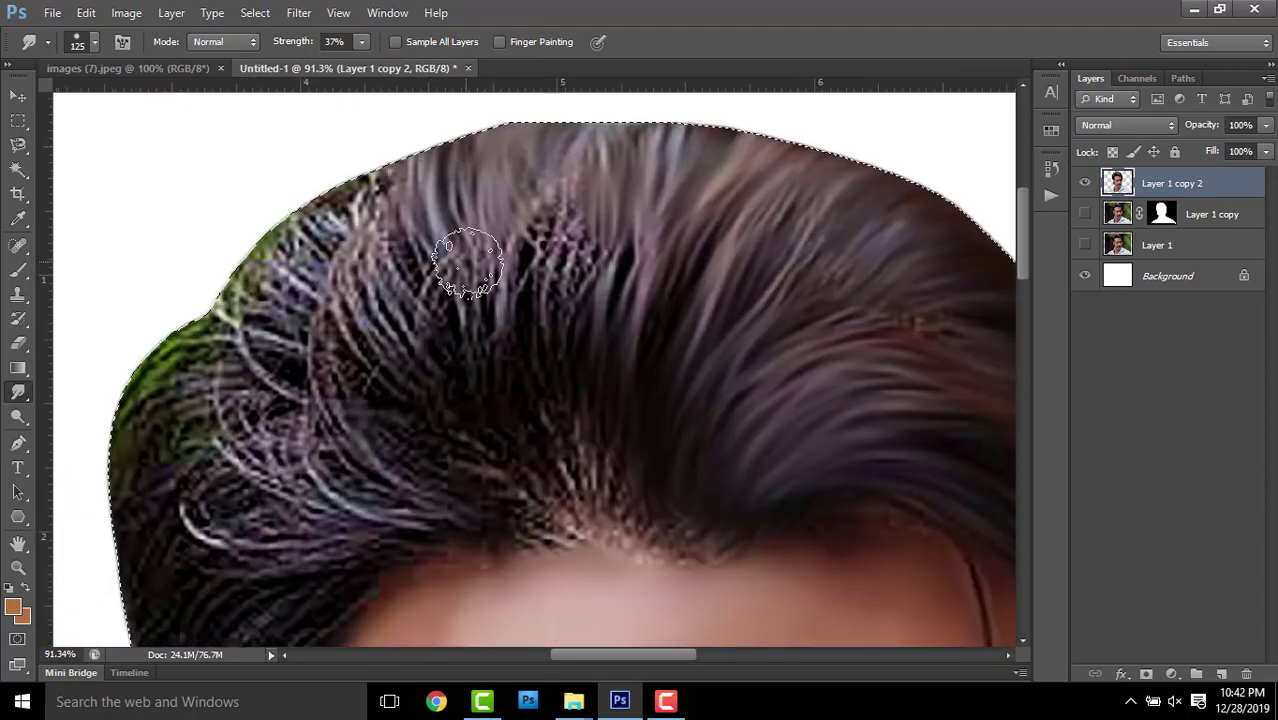
mouse_move(470, 270)
left_mouse_down()
mouse_move(585, 371)
mouse_move(499, 243)
mouse_move(446, 303)
mouse_move(562, 251)
mouse_move(394, 234)
mouse_move(409, 352)
left_mouse_up()
scroll(409, 352, "down", 2)
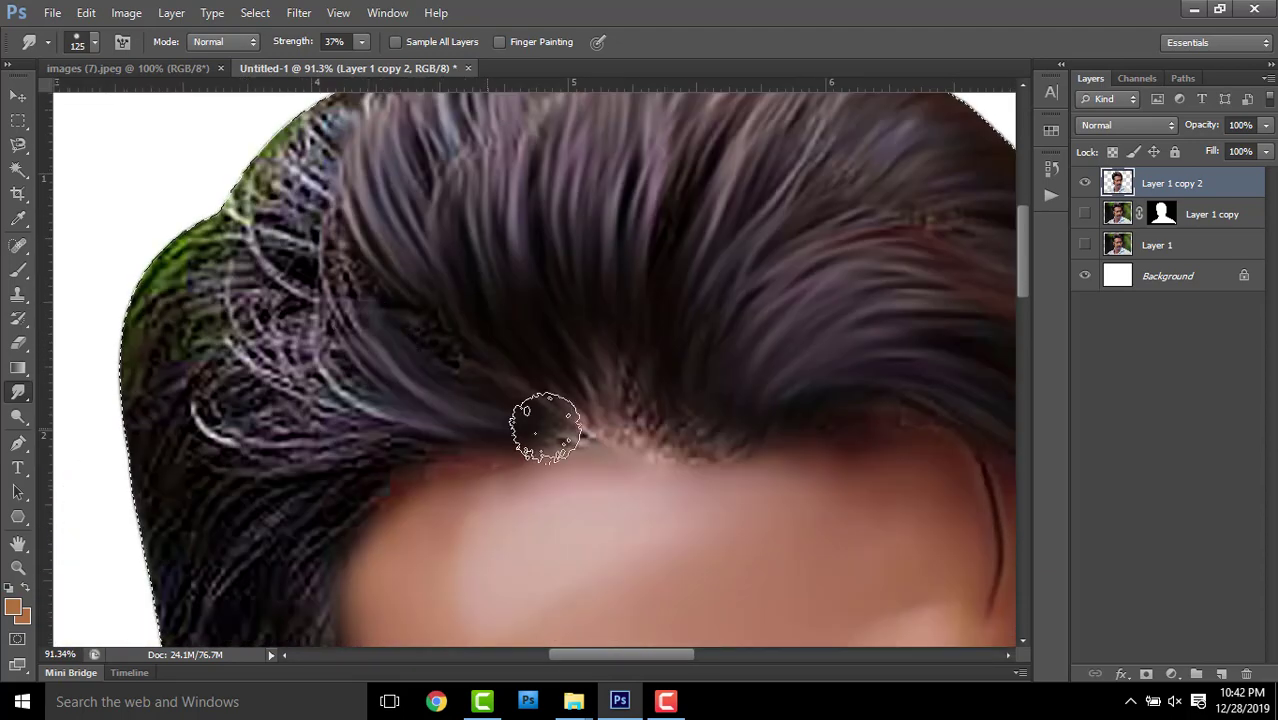
mouse_move(542, 428)
left_mouse_down()
mouse_move(462, 357)
mouse_move(705, 456)
mouse_move(582, 440)
mouse_move(579, 348)
mouse_move(414, 371)
mouse_move(334, 228)
mouse_move(380, 441)
mouse_move(328, 414)
mouse_move(337, 342)
mouse_move(260, 300)
left_mouse_up()
mouse_move(362, 333)
left_mouse_down()
mouse_move(297, 436)
mouse_move(466, 251)
left_mouse_up()
Soften the hair edge on the side of the head and the remaining top strands
mouse_move(328, 534)
left_mouse_down()
mouse_move(465, 374)
mouse_move(360, 575)
left_mouse_up()
mouse_move(437, 441)
left_mouse_down()
mouse_move(485, 448)
mouse_move(579, 371)
left_mouse_up()
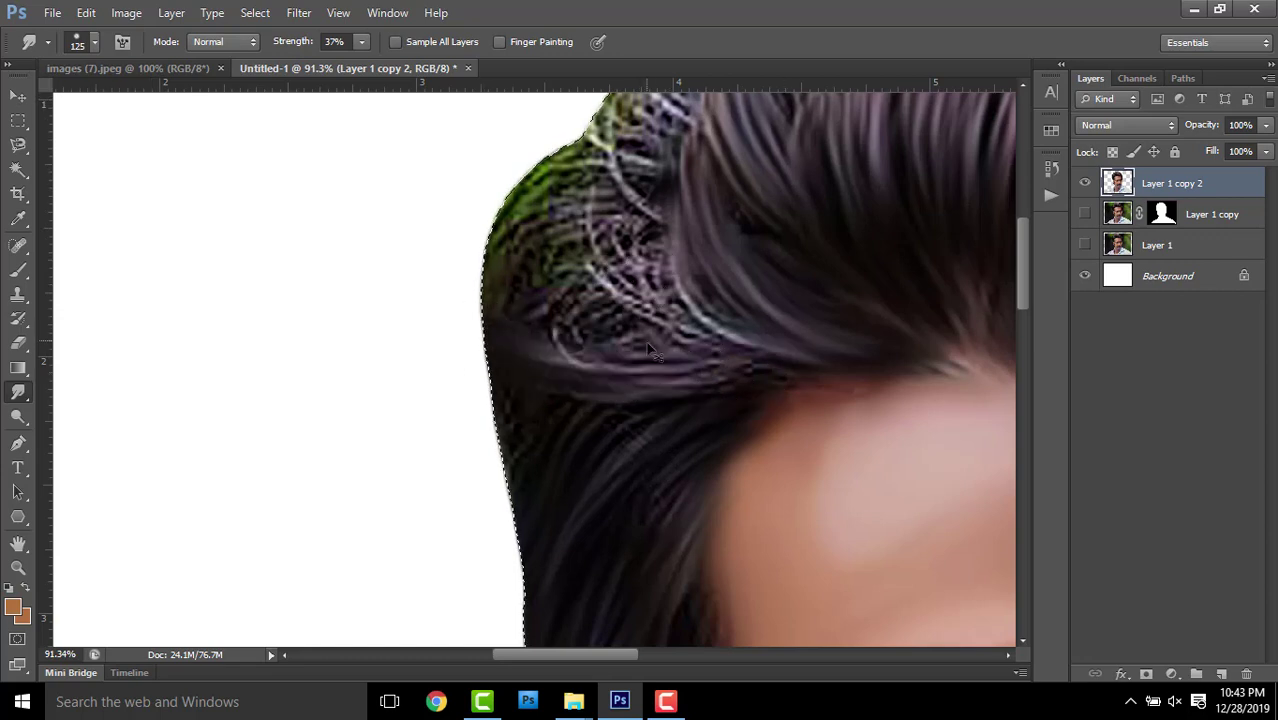
left_click_drag(648, 350, 560, 330)
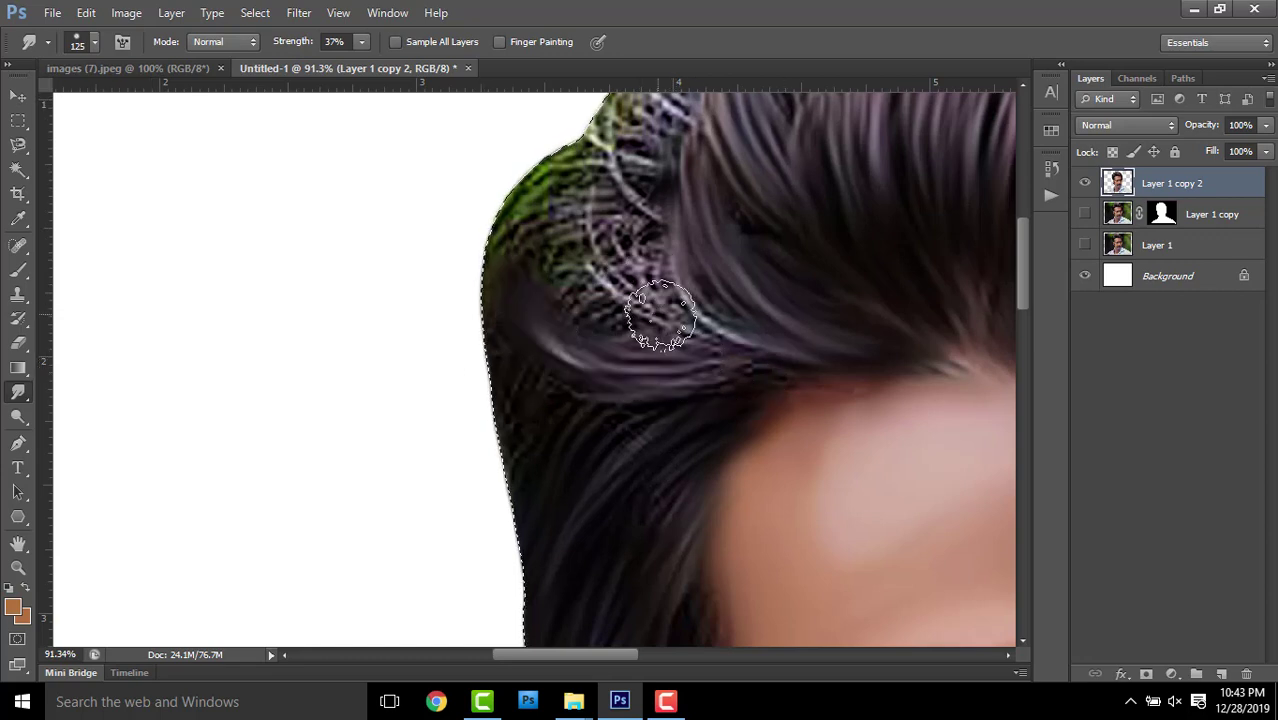
mouse_move(655, 181)
left_mouse_down()
mouse_move(719, 331)
mouse_move(718, 134)
mouse_move(722, 253)
mouse_move(542, 428)
mouse_move(650, 362)
mouse_move(613, 428)
mouse_move(672, 389)
mouse_move(720, 270)
mouse_move(650, 380)
mouse_move(633, 471)
mouse_move(731, 258)
left_mouse_up()
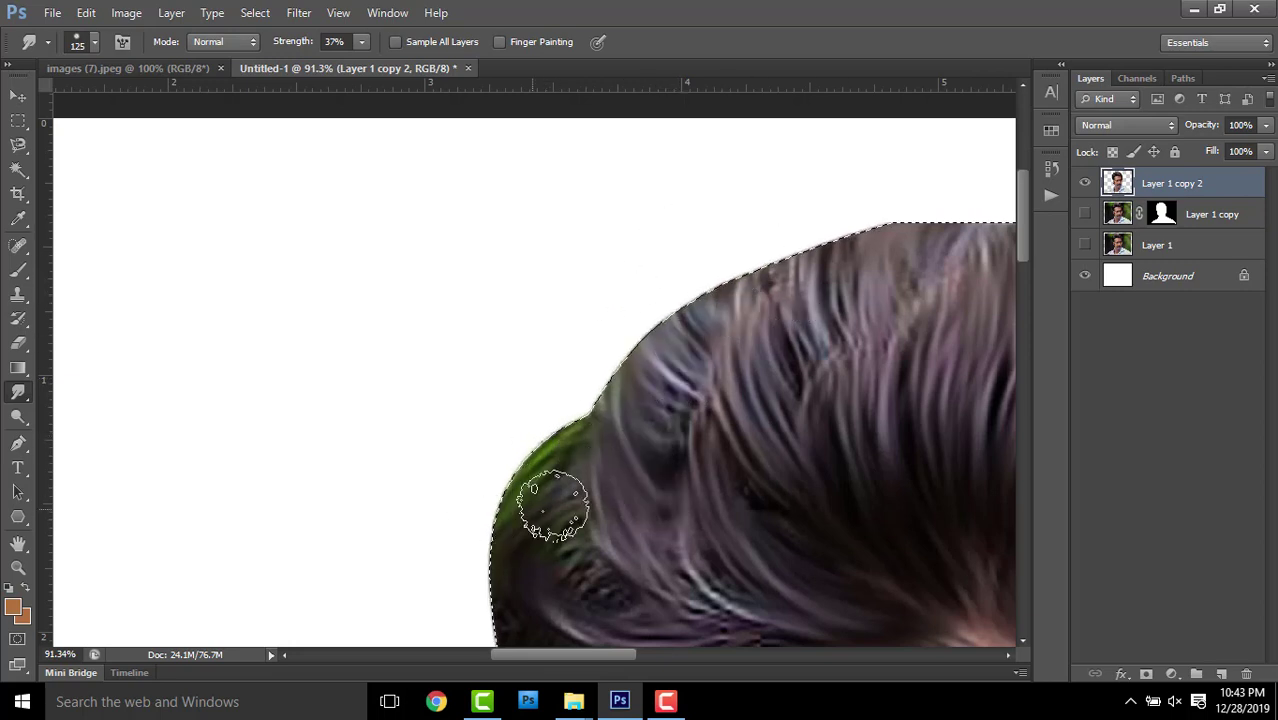
scroll(551, 508, "down", 3)
scroll(613, 342, "right", 5)
scroll(682, 300, "down", 5)
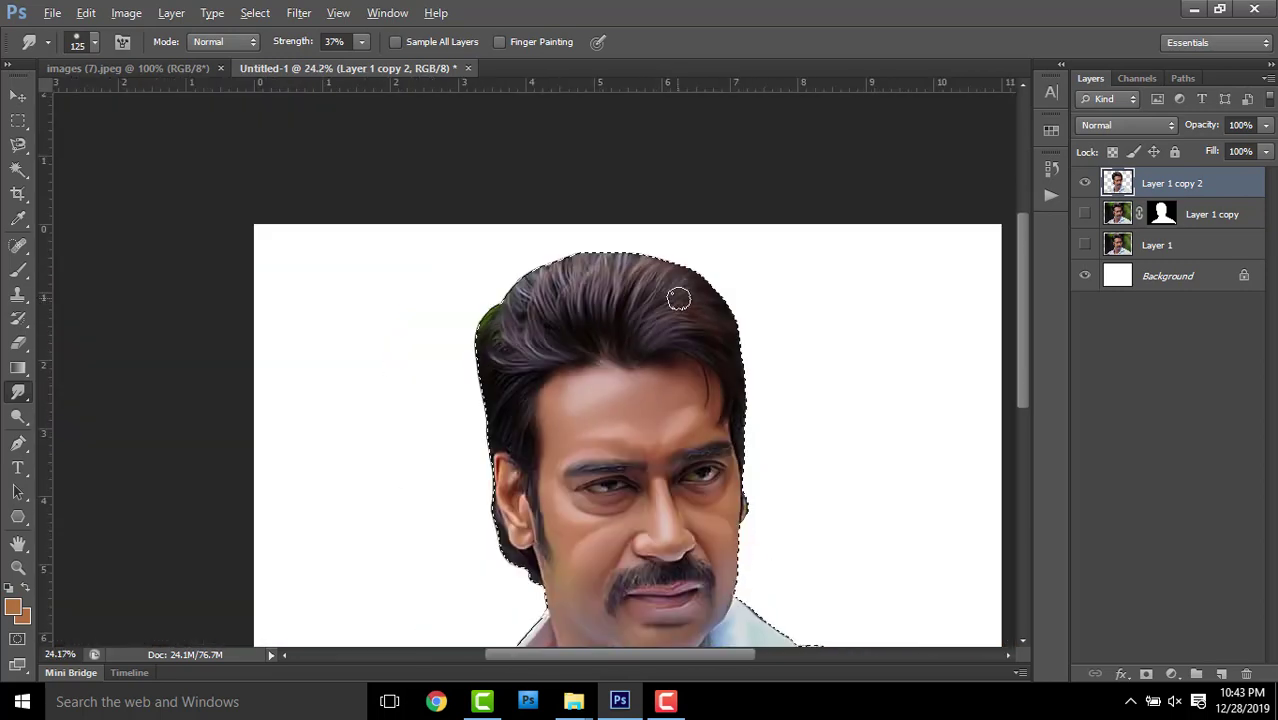
scroll(747, 365, "up", 1)
scroll(681, 400, "up", 1)
scroll(591, 376, "up", 5)
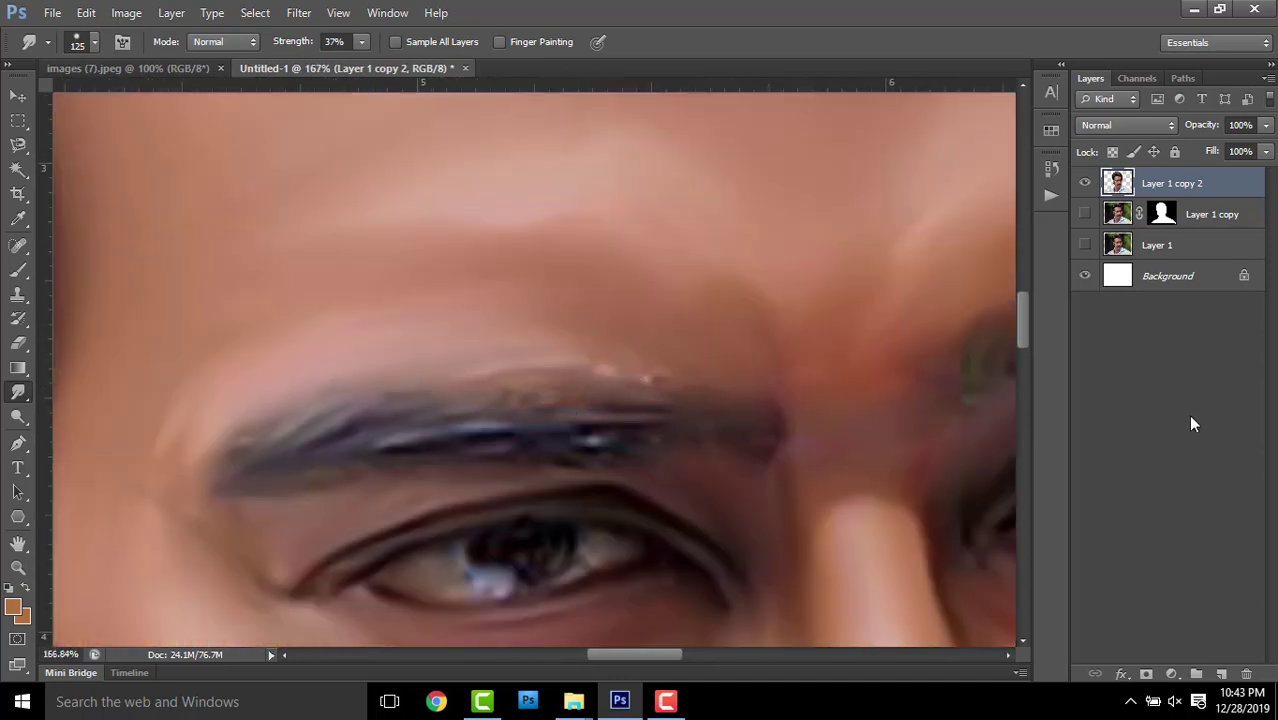
key("b")
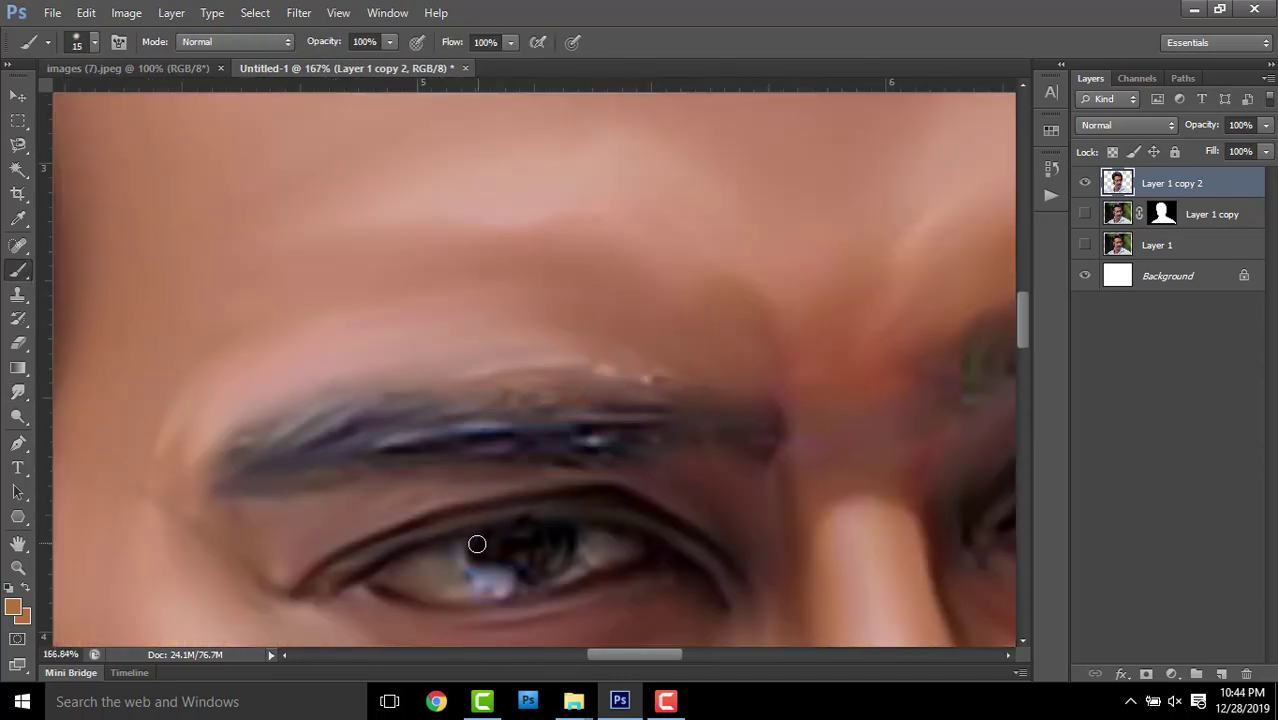
scroll(483, 570, "up", 3)
scroll(450, 450, "up", 1)
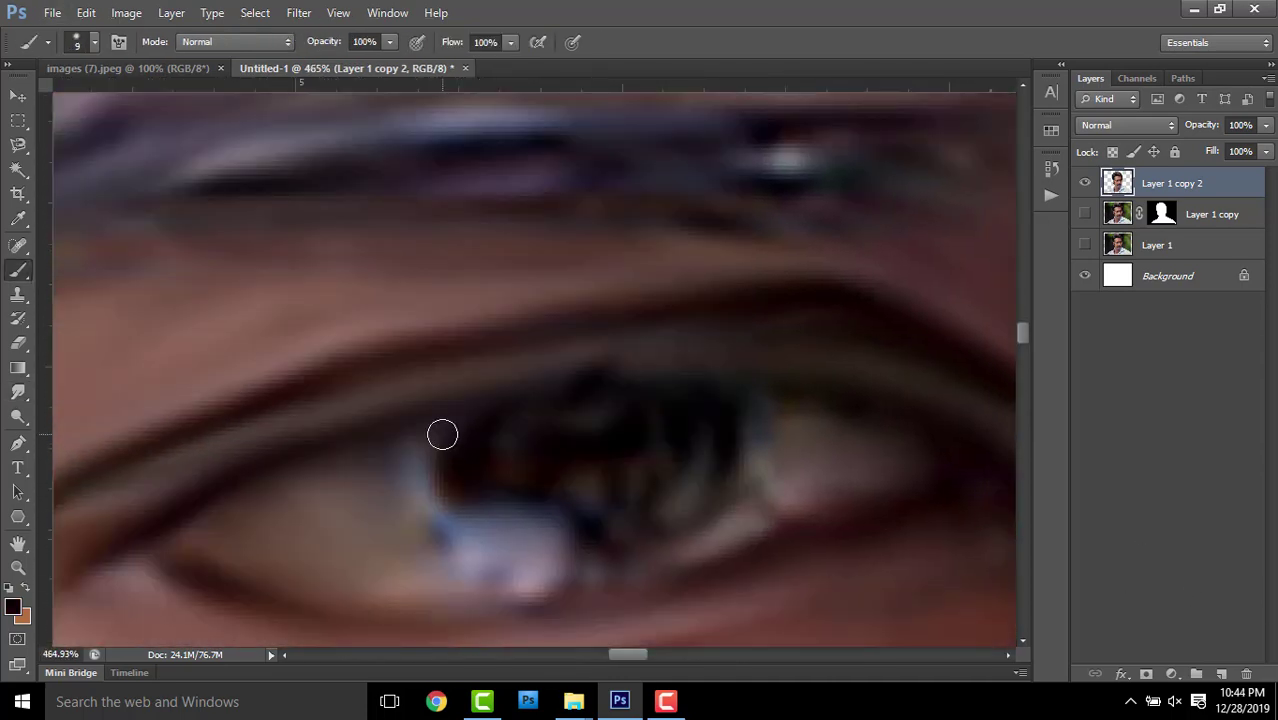
key("ctrl+shift+alt+n")
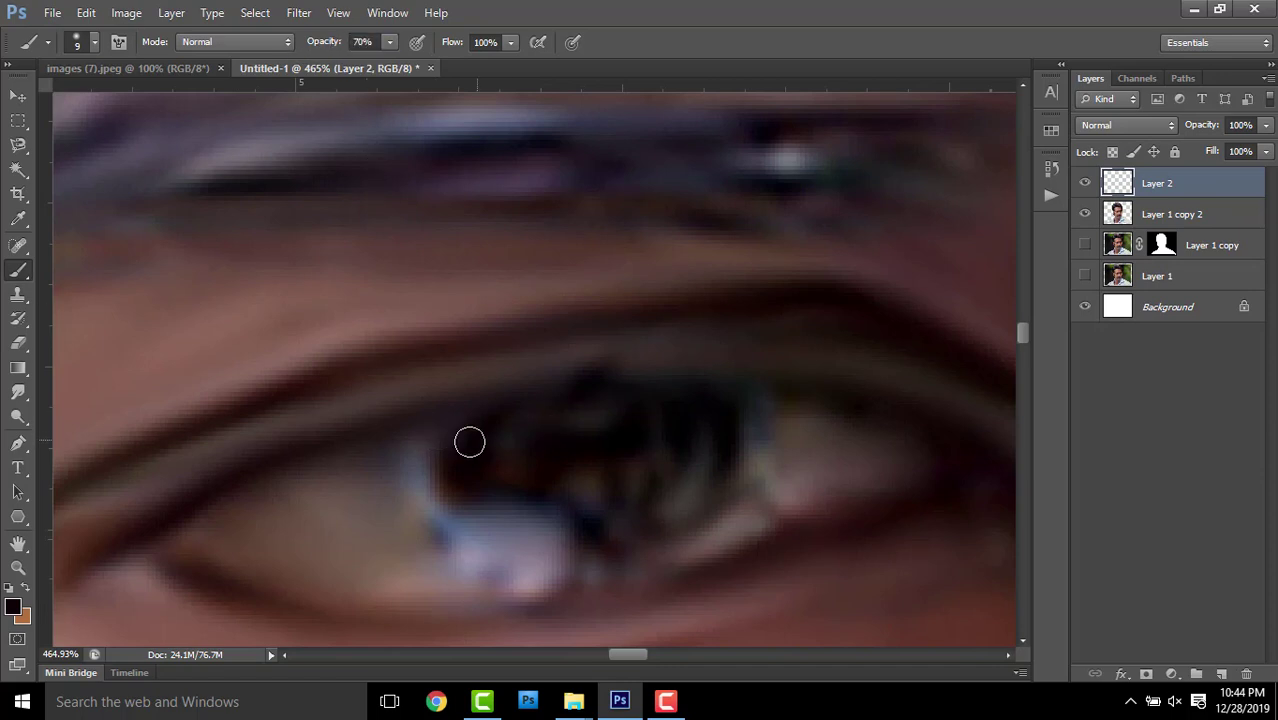
left_click_drag(730, 437, 676, 570)
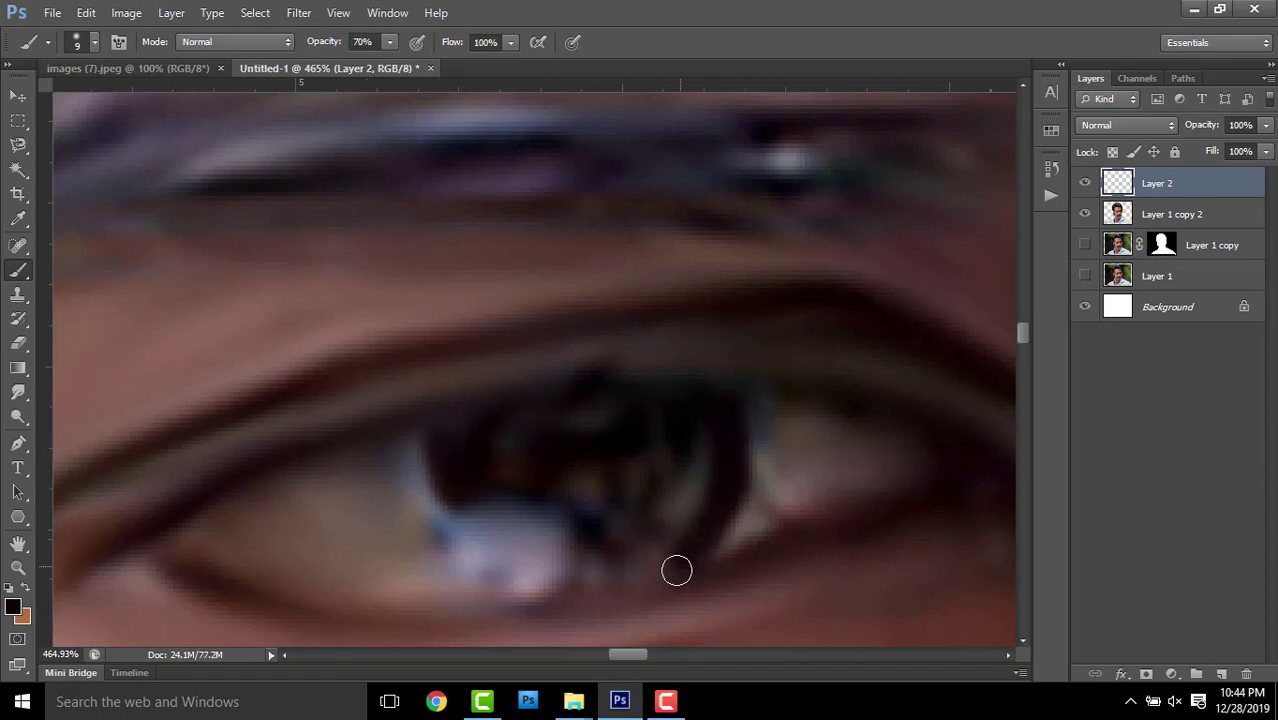
mouse_move(438, 483)
left_mouse_down()
mouse_move(551, 596)
mouse_move(670, 602)
left_mouse_up()
scroll(750, 419, "down", 7)
scroll(766, 419, "up", 7)
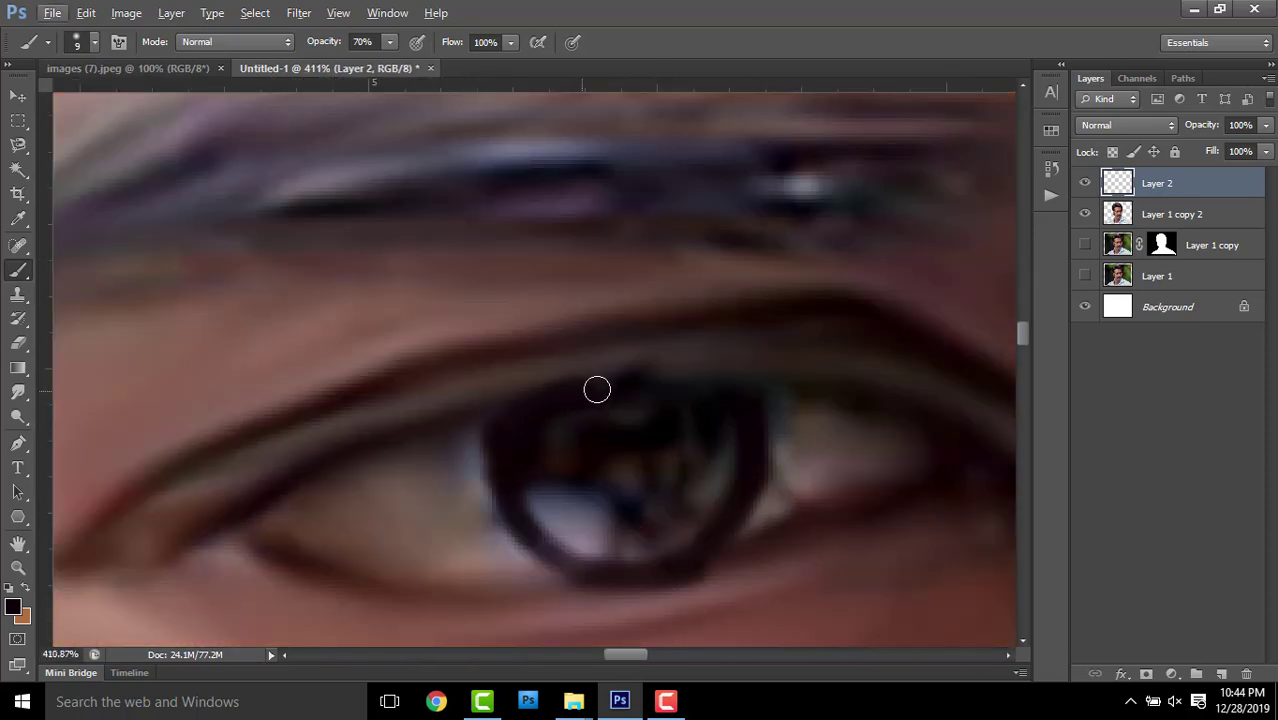
mouse_move(259, 497)
left_mouse_down()
mouse_move(508, 397)
mouse_move(712, 364)
left_mouse_up()
key("ctrl+z")
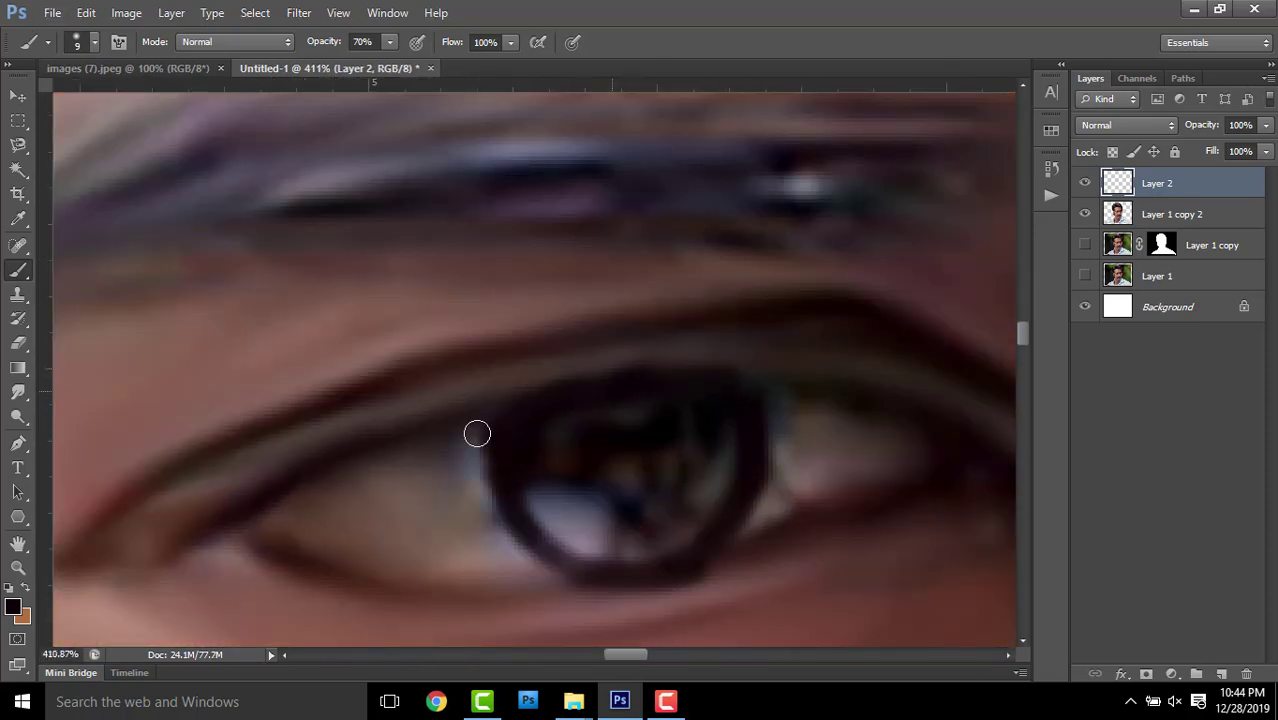
left_click_drag(277, 492, 688, 385)
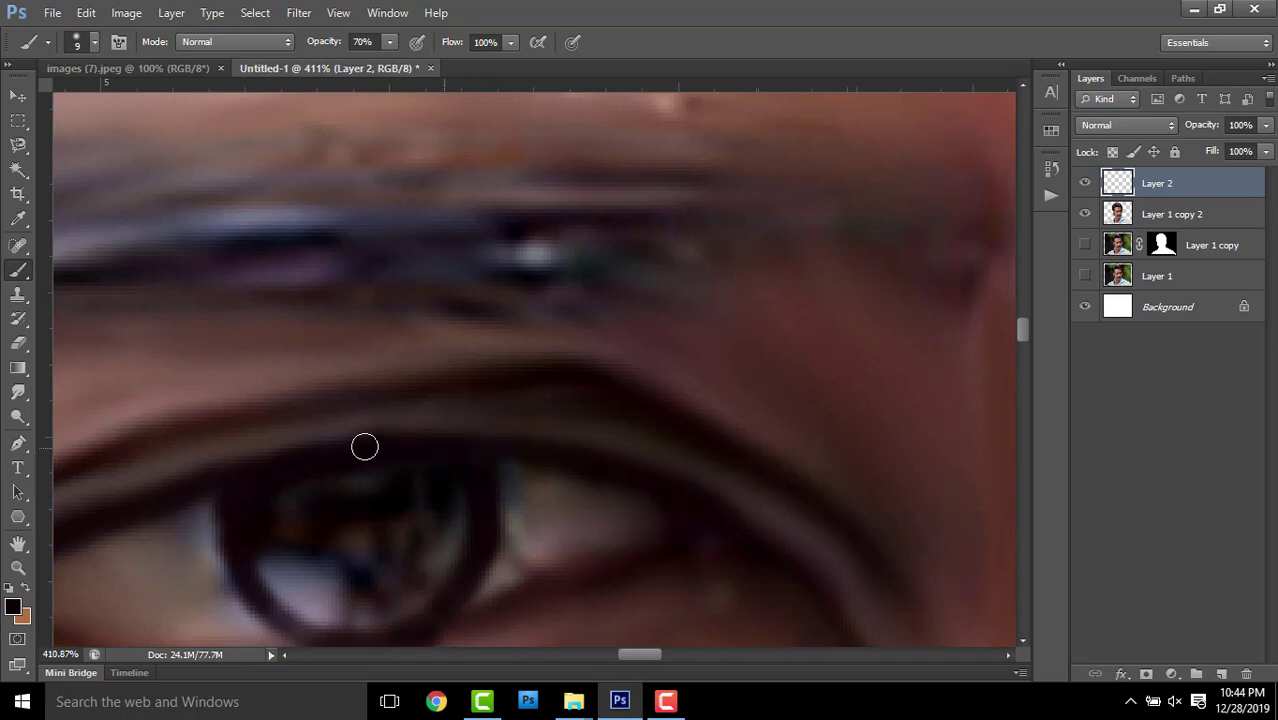
key("bracketright")
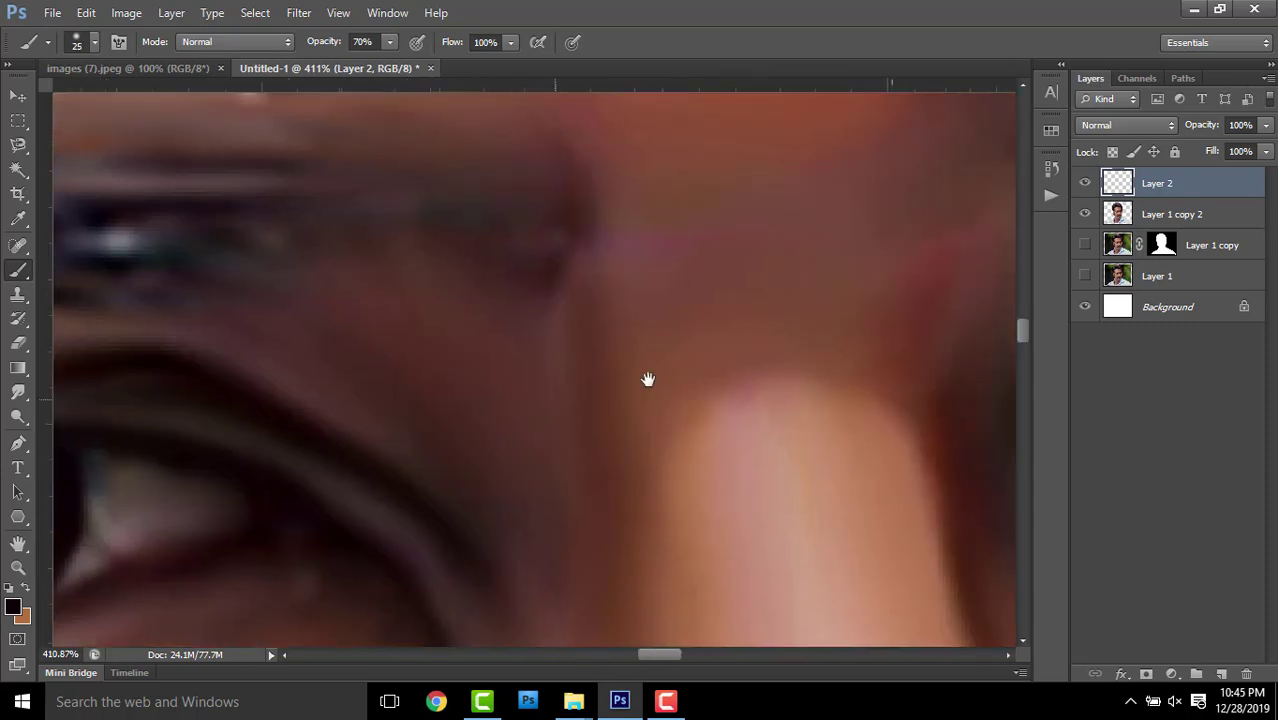
left_click_drag(648, 377, 168, 456)
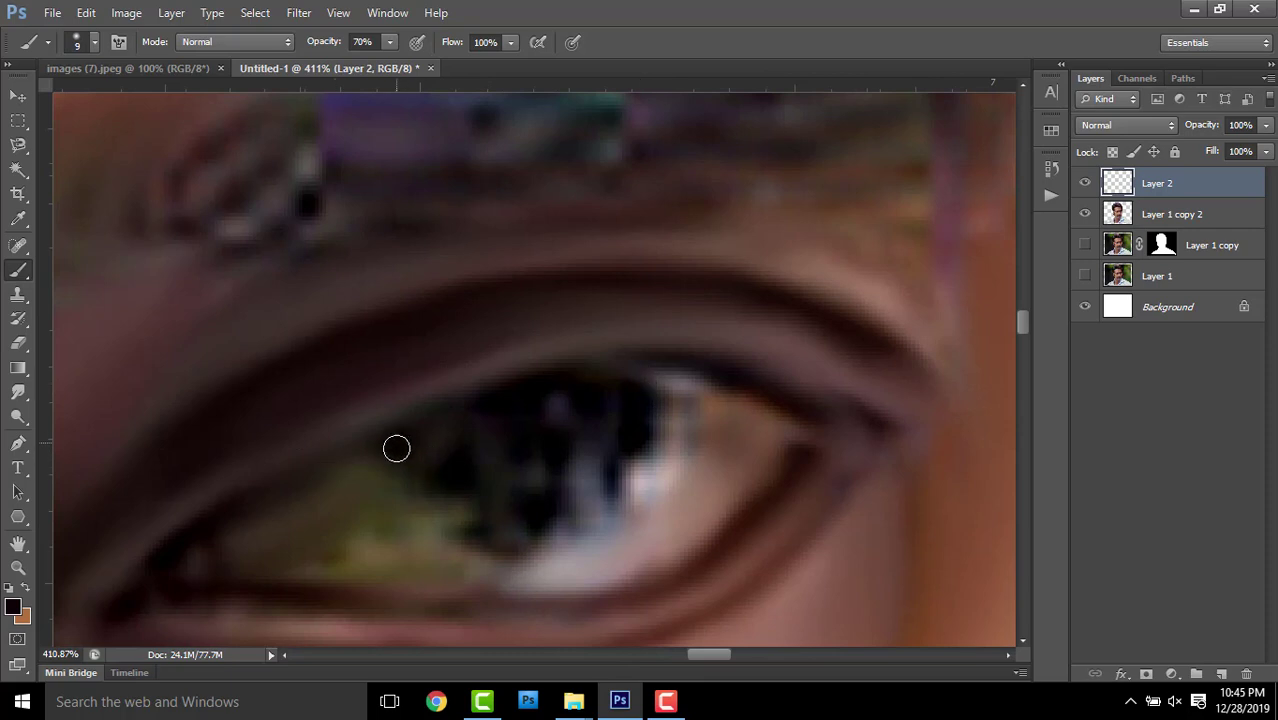
left_click_drag(429, 524, 545, 565)
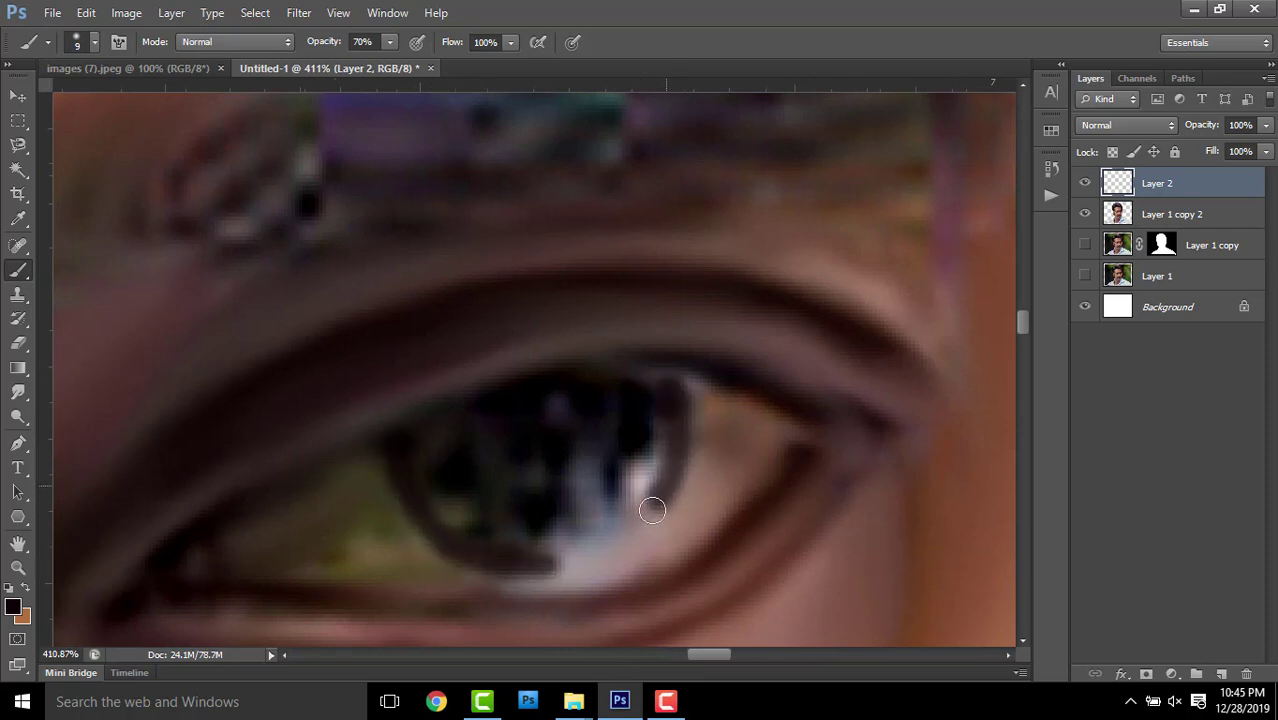
left_click_drag(652, 510, 547, 580)
left_click_drag(461, 557, 597, 556)
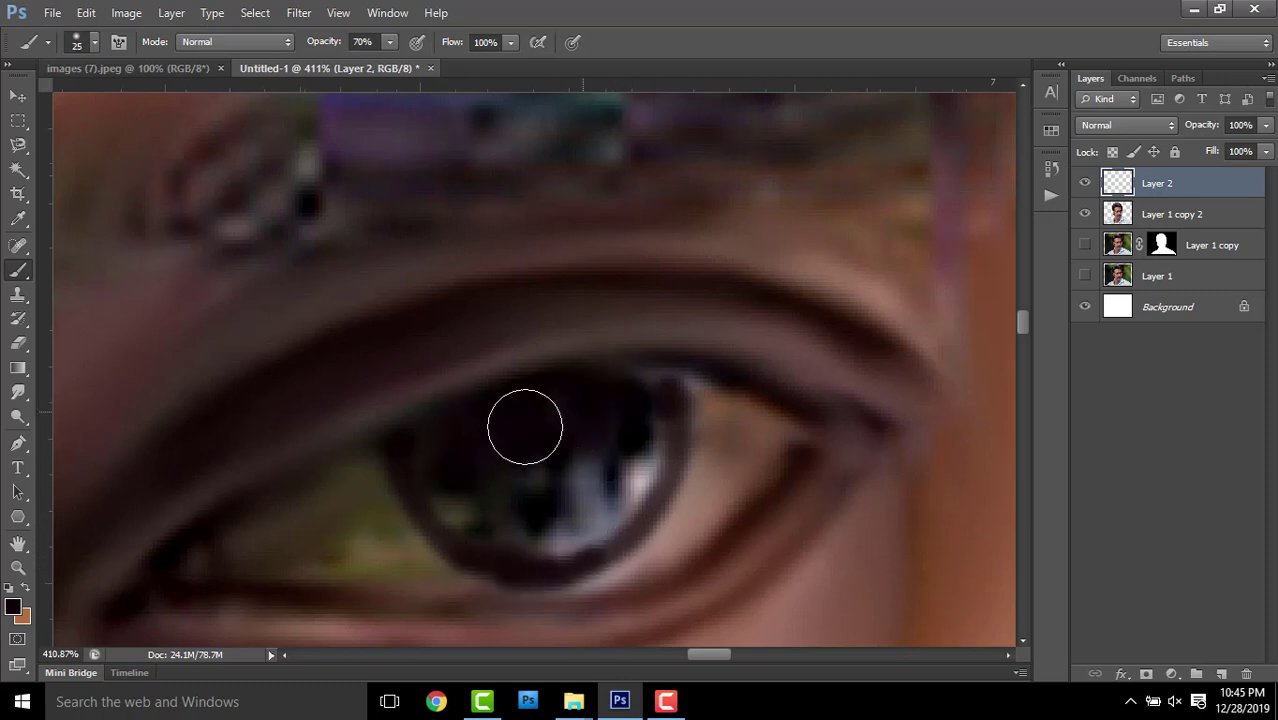
left_click_drag(519, 461, 504, 506)
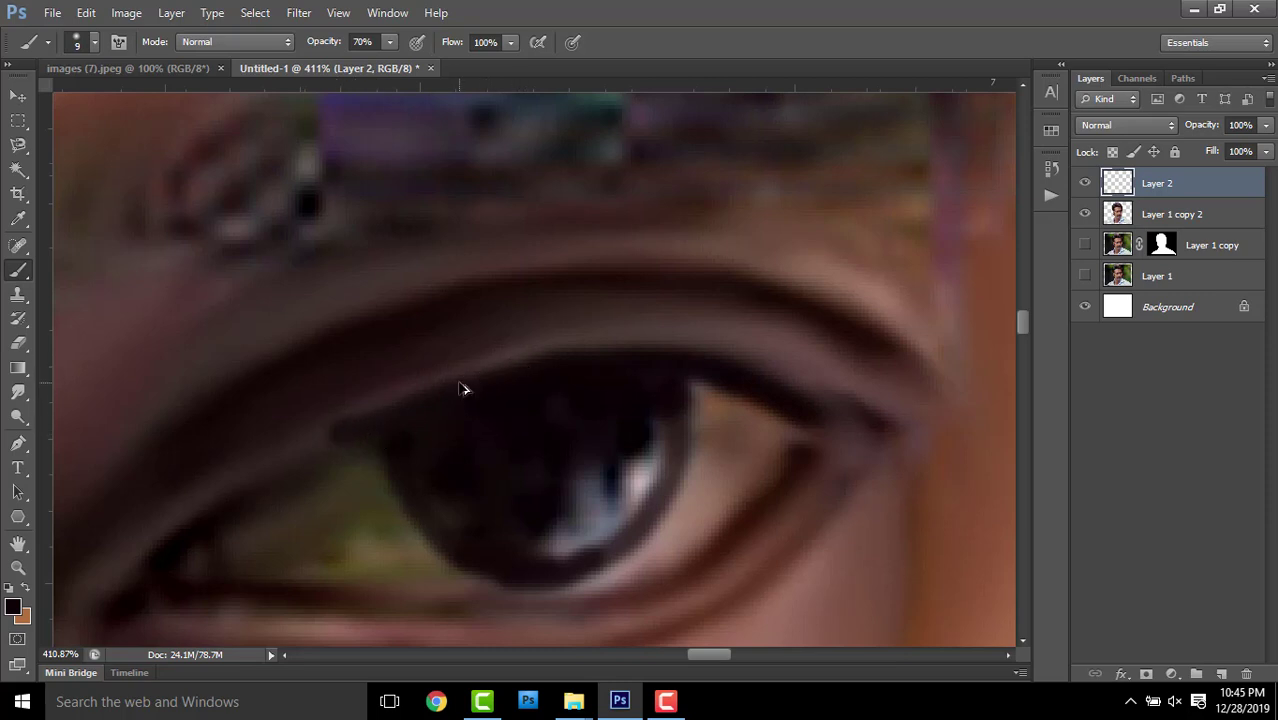
key("ctrl+z")
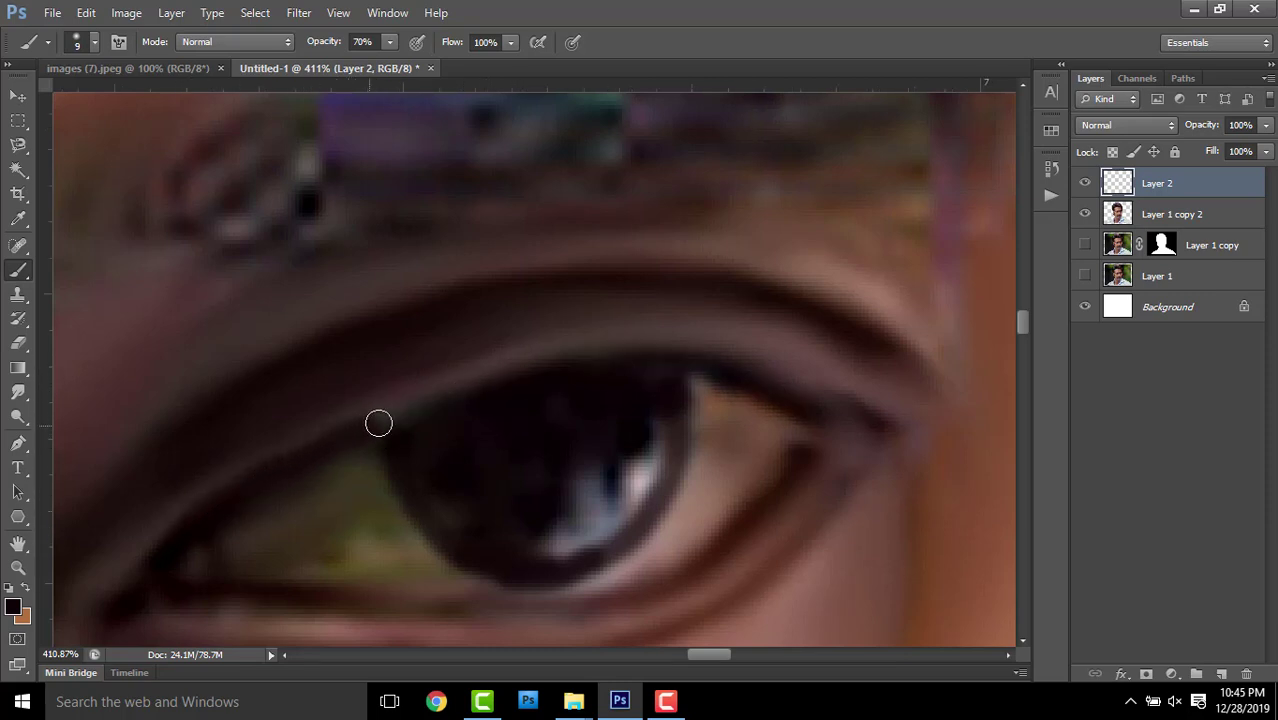
left_click_drag(645, 360, 561, 374)
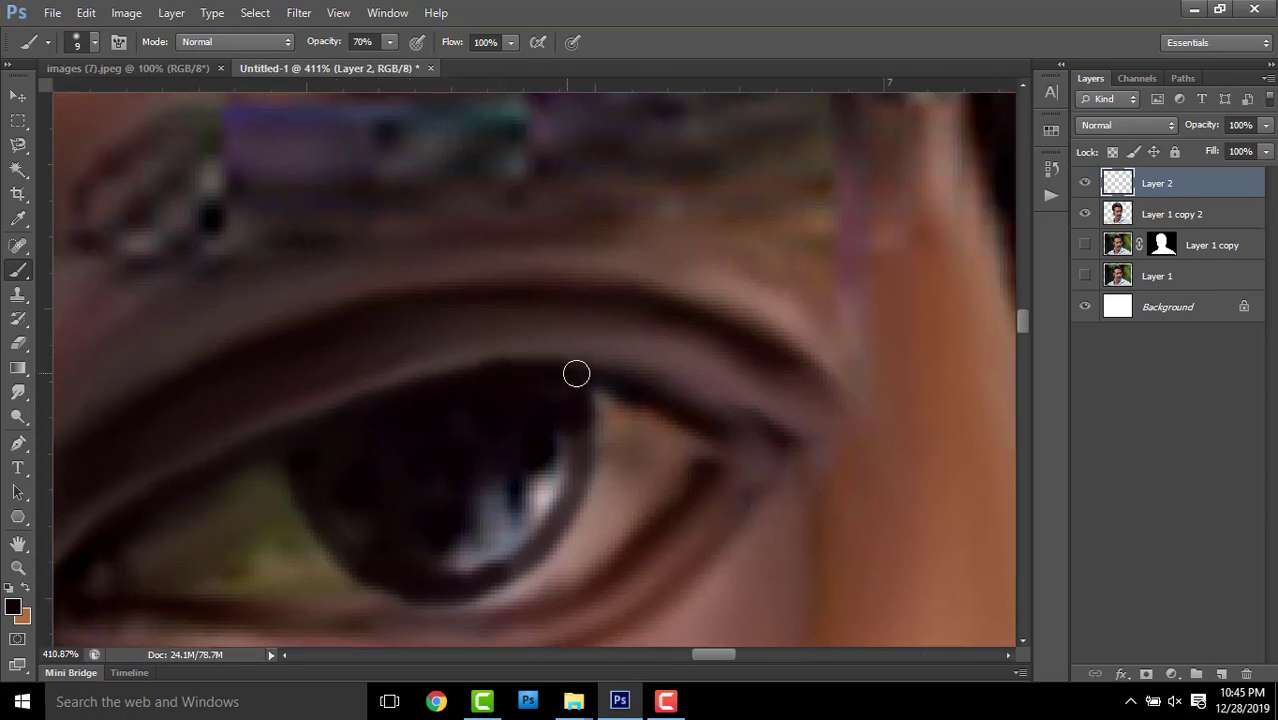
key("ctrl+z")
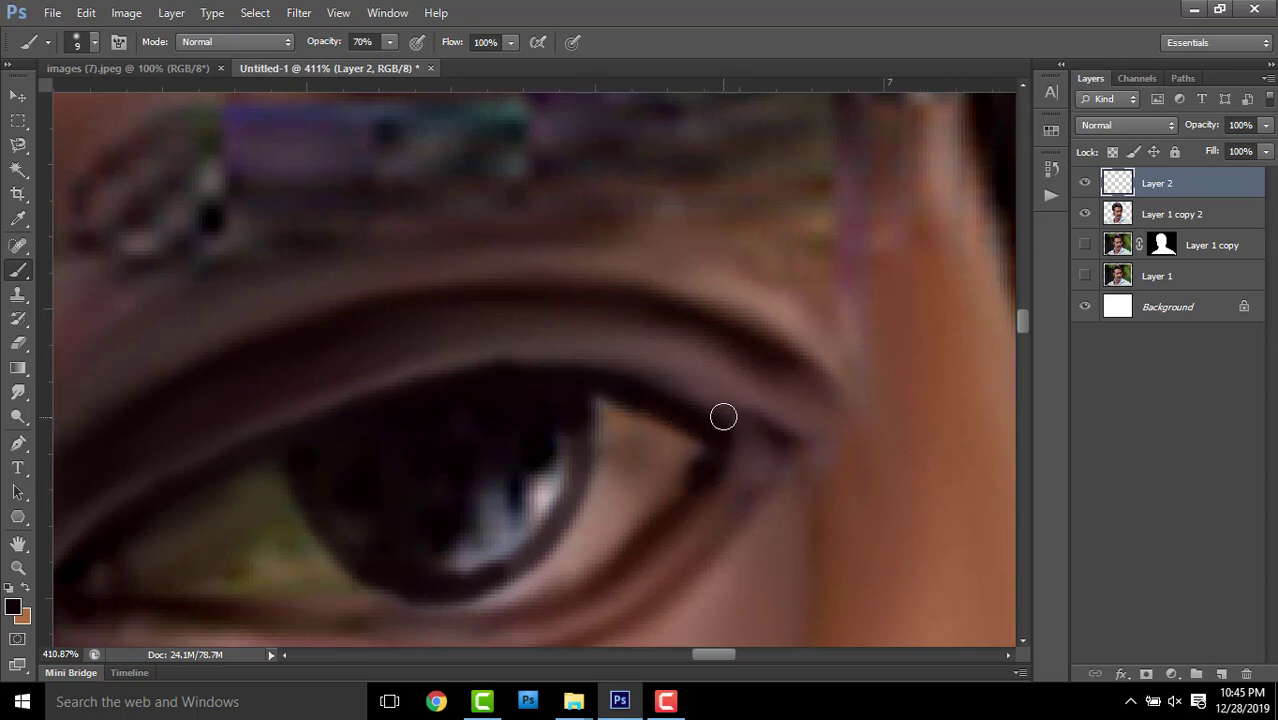
scroll(724, 416, "down", 5)
scroll(722, 405, "down", 3)
scroll(720, 398, "down", 1)
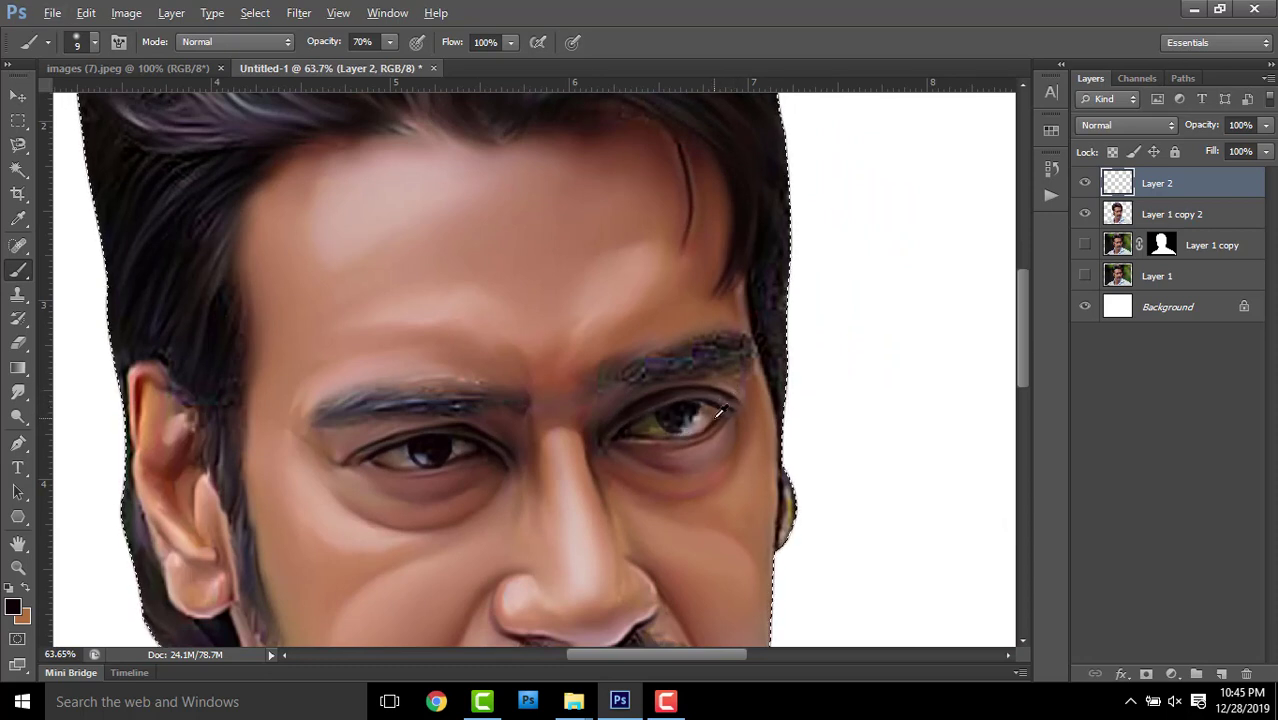
scroll(737, 392, "up", 5)
scroll(718, 402, "up", 1)
scroll(599, 422, "up", 1)
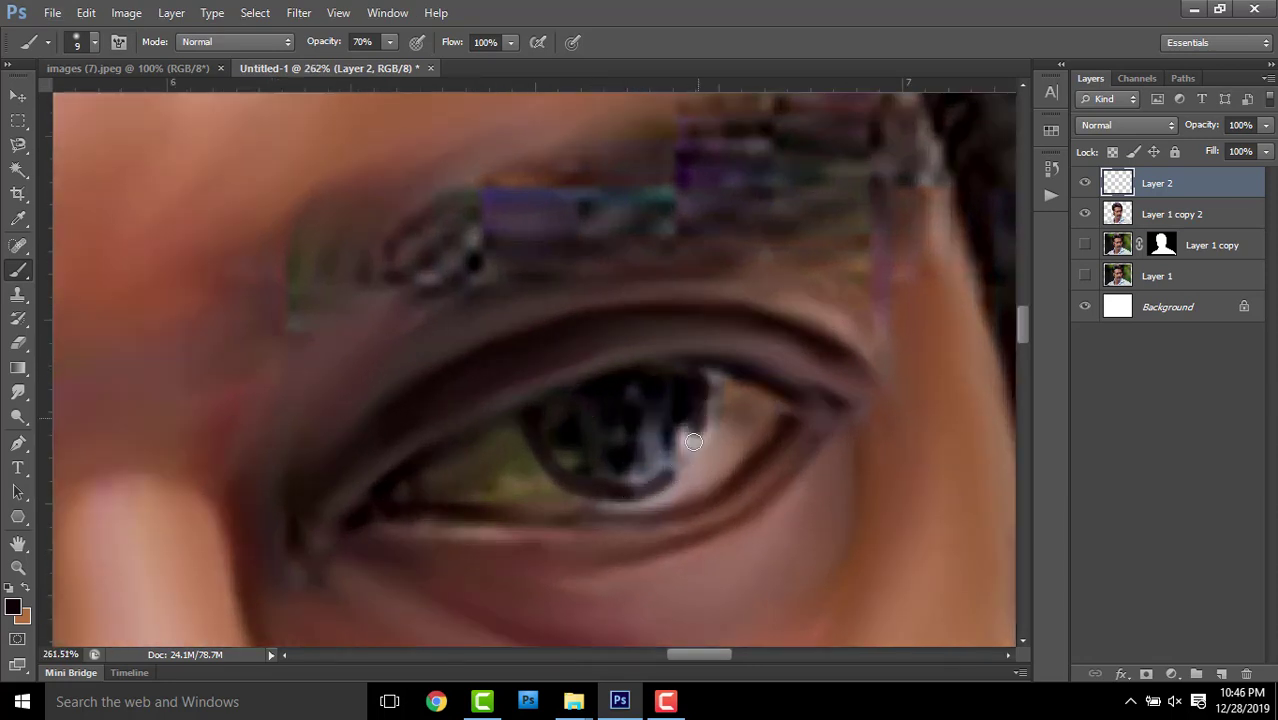
scroll(695, 400, "down", 3)
scroll(693, 440, "up", 2)
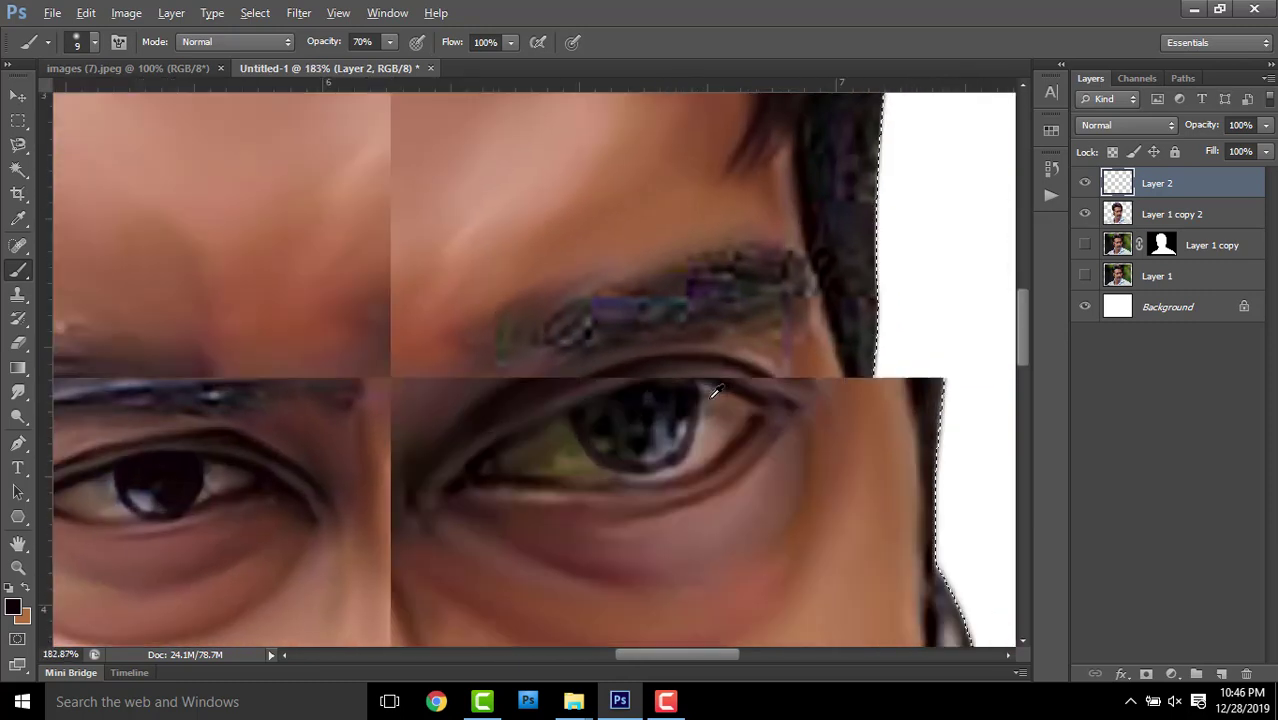
scroll(693, 445, "up", 2)
scroll(711, 368, "up", 1)
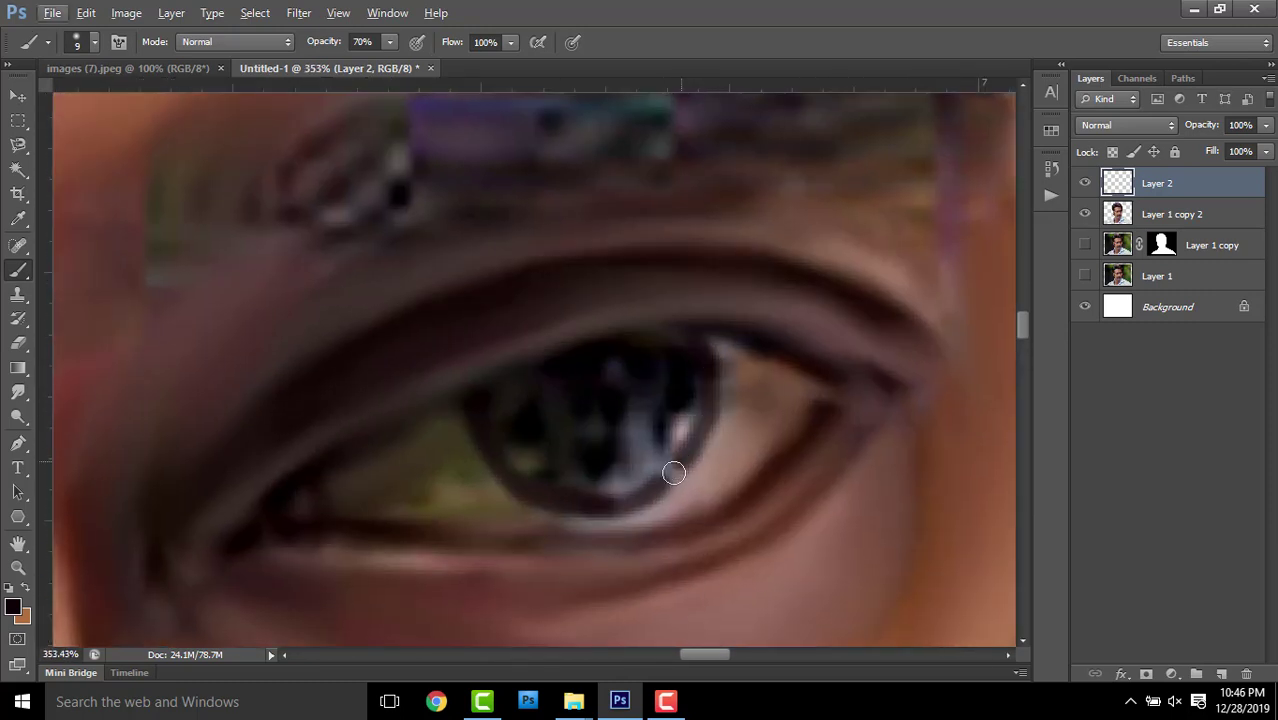
scroll(682, 461, "down", 2)
scroll(693, 425, "down", 3)
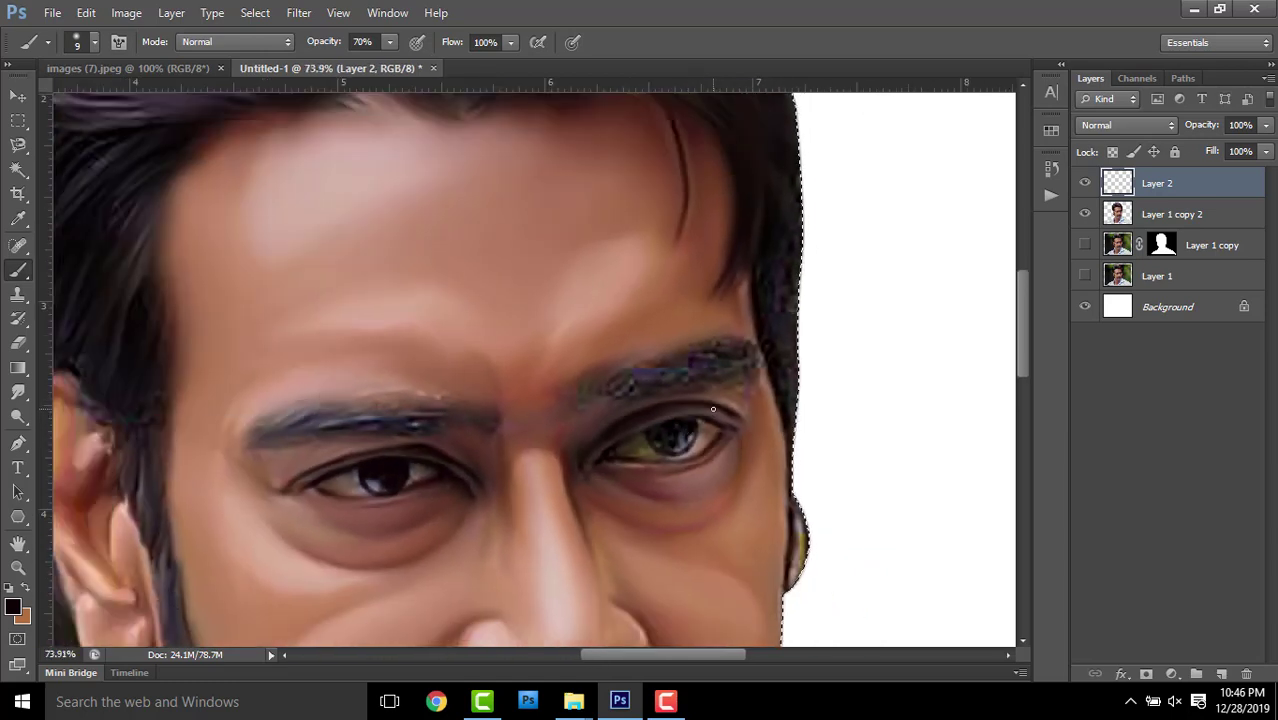
With the Elliptical Marquee Tool, restore Layer 2 and select around the left pupil
left_click(18, 121)
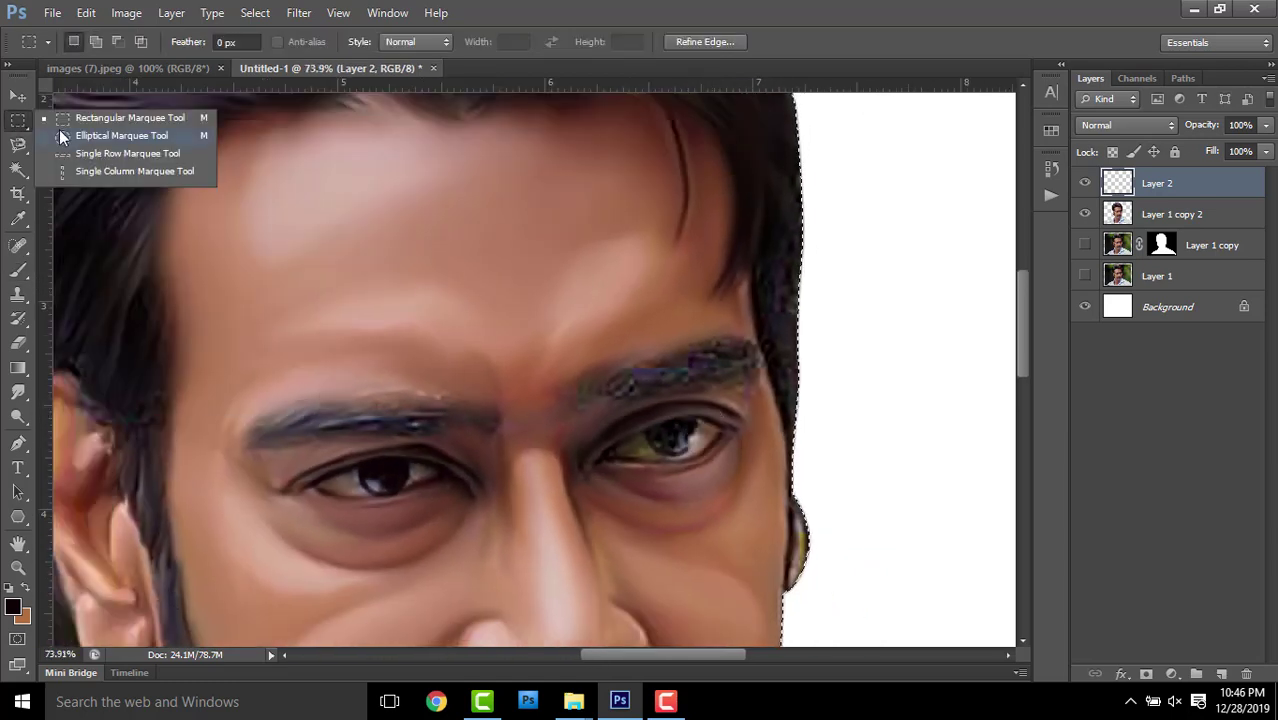
left_click(62, 137)
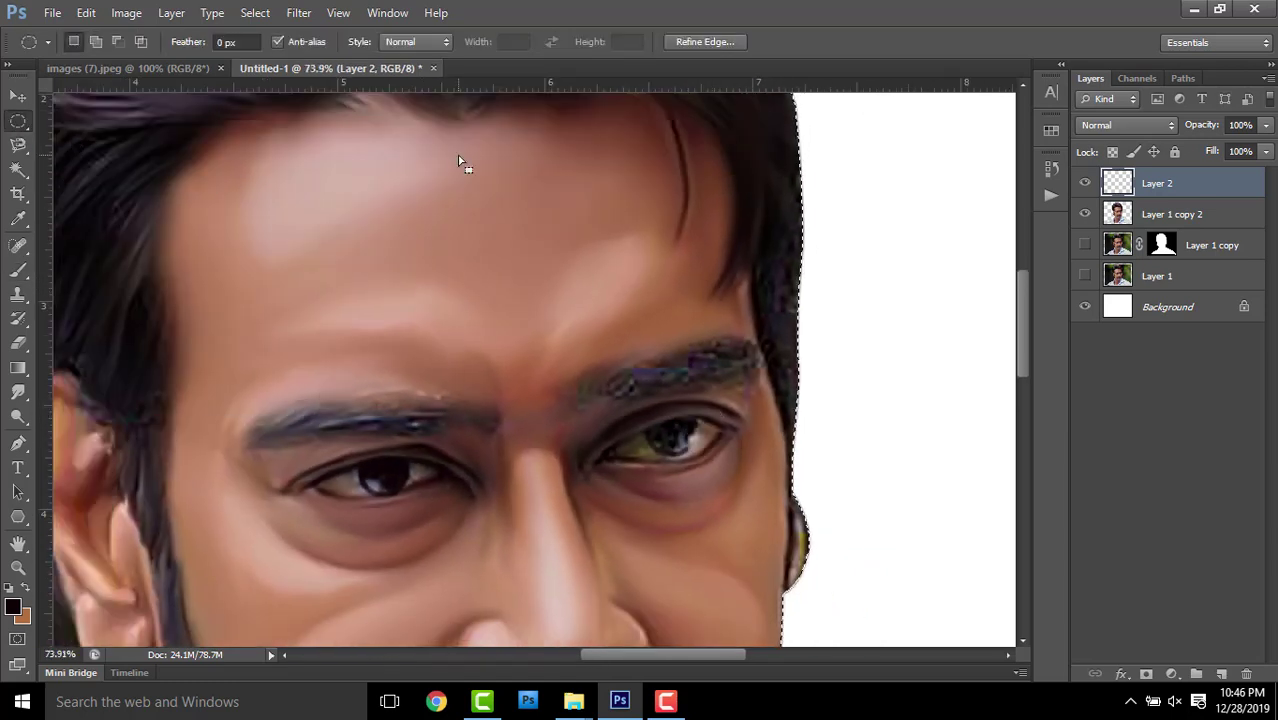
left_click(1246, 674)
key("ctrl+z")
scroll(401, 476, "up", 3)
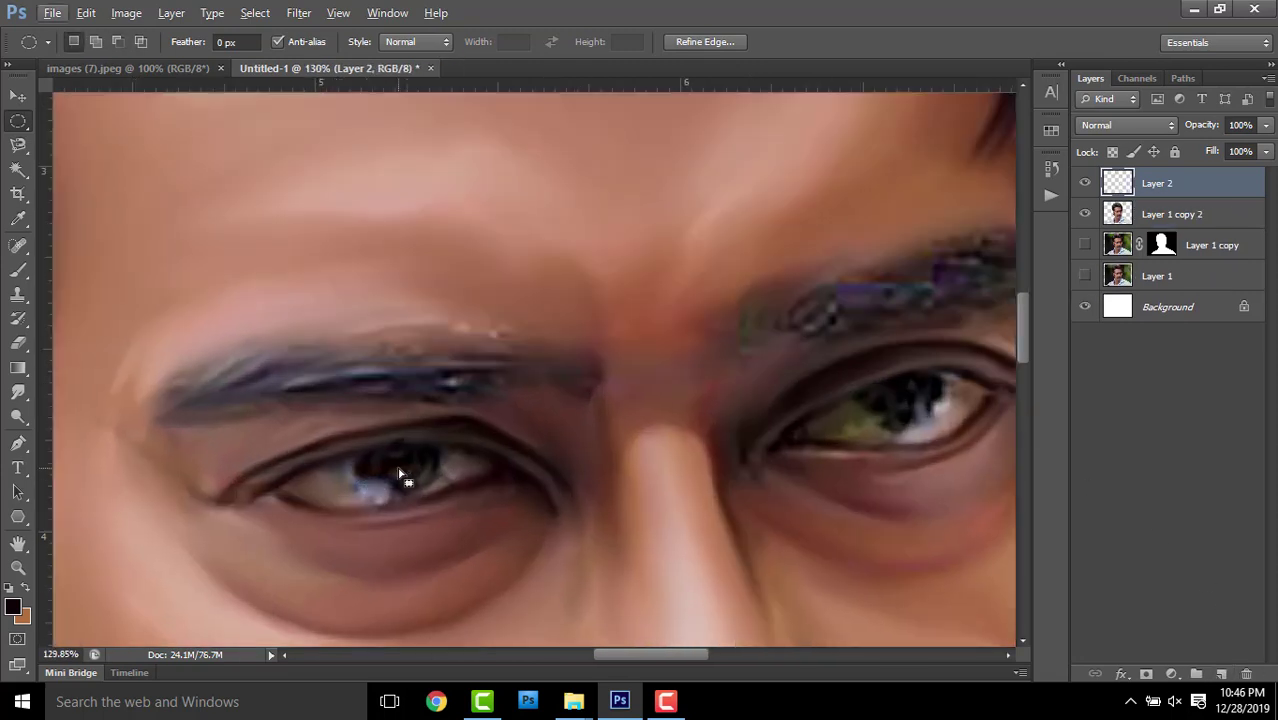
mouse_move(401, 476)
left_mouse_down()
mouse_move(440, 488)
mouse_move(448, 505)
mouse_move(409, 476)
left_mouse_up()
left_click(396, 477)
Fill the pupil selection with black, deselect, and lower Layer 2 opacity to about 20%
key("x")
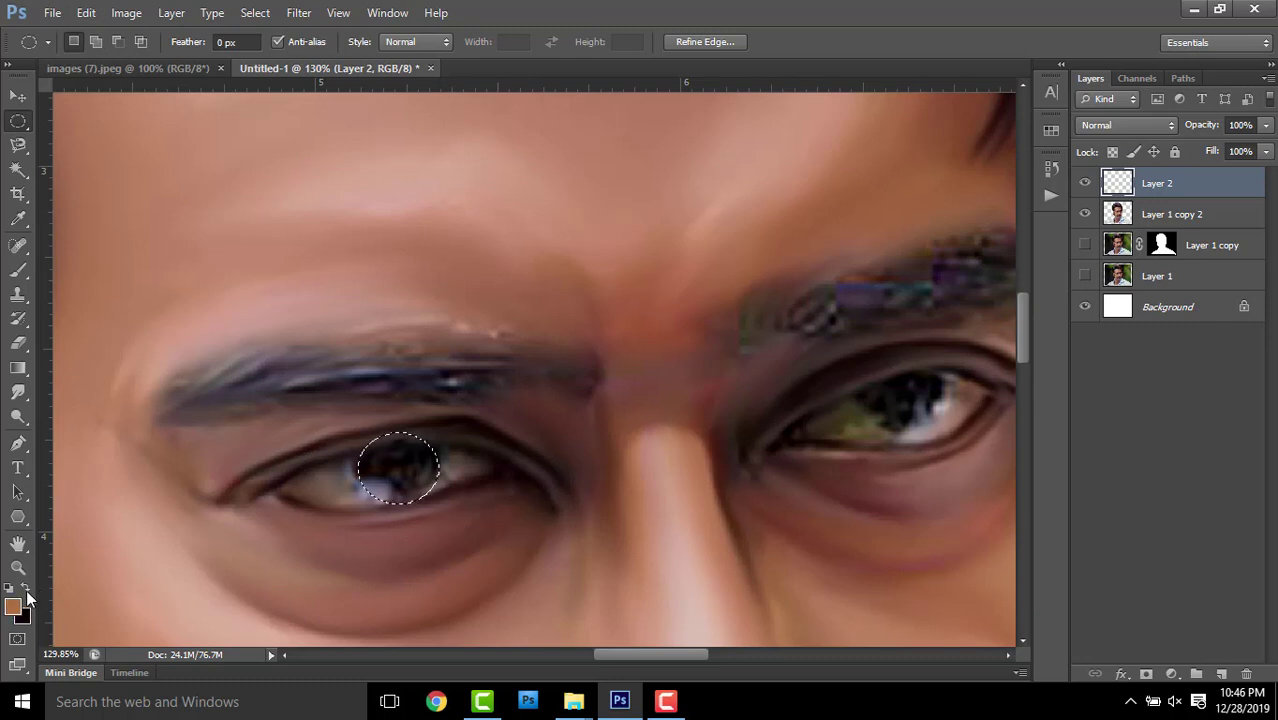
key("ctrl+BackSpace")
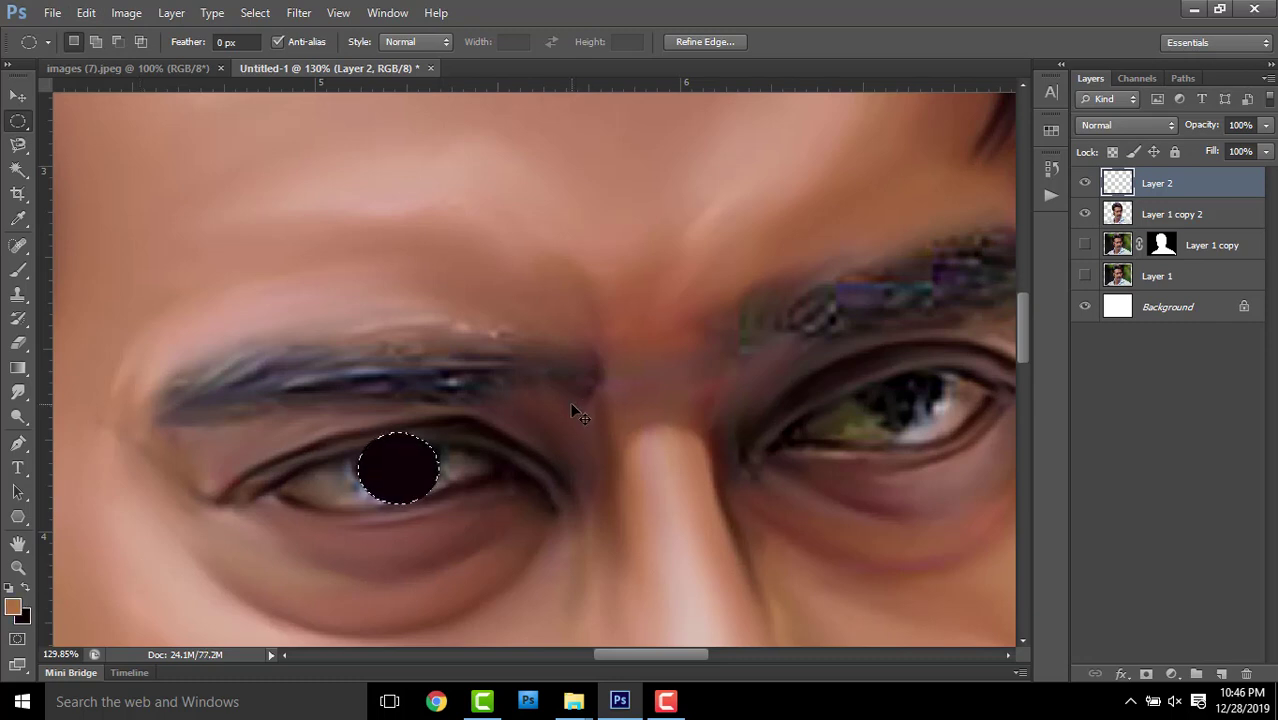
key("ctrl+d")
mouse_move(1205, 124)
left_mouse_down()
mouse_move(1098, 142)
mouse_move(1116, 142)
left_mouse_up()
Duplicate the pupil layer and hide the copy
left_click(18, 443)
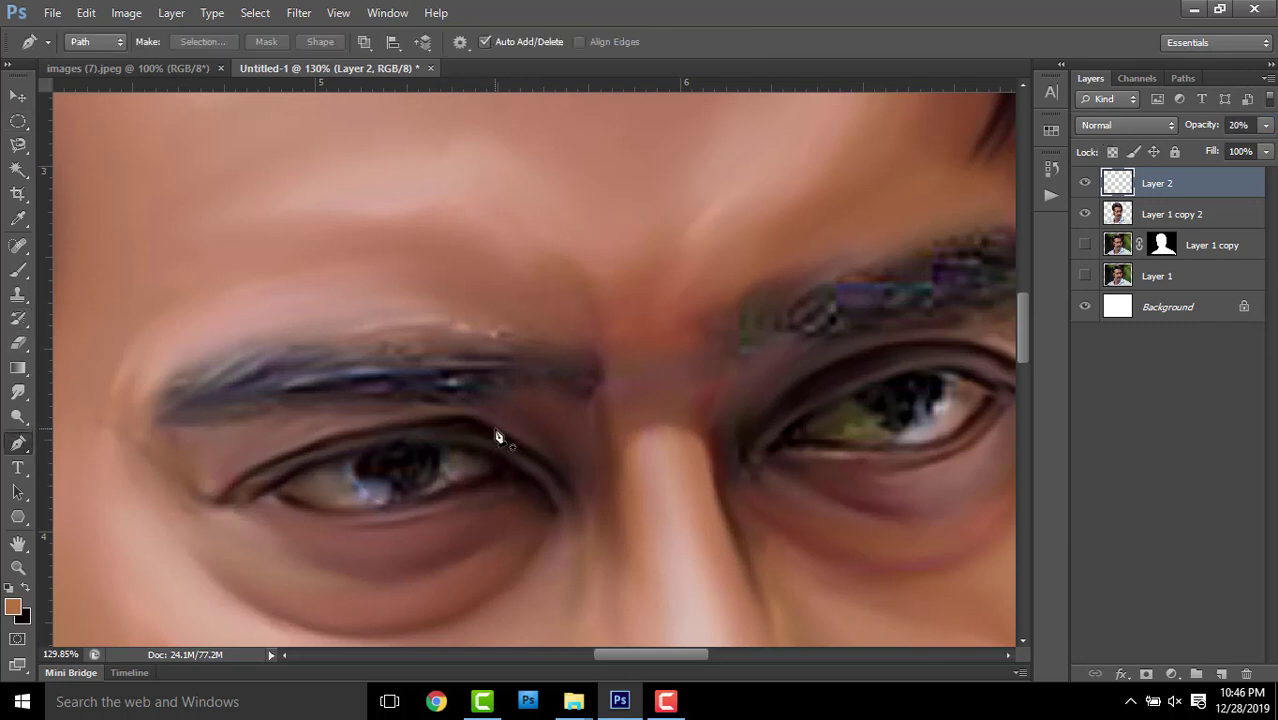
scroll(498, 437, "up", 3)
key("ctrl+j")
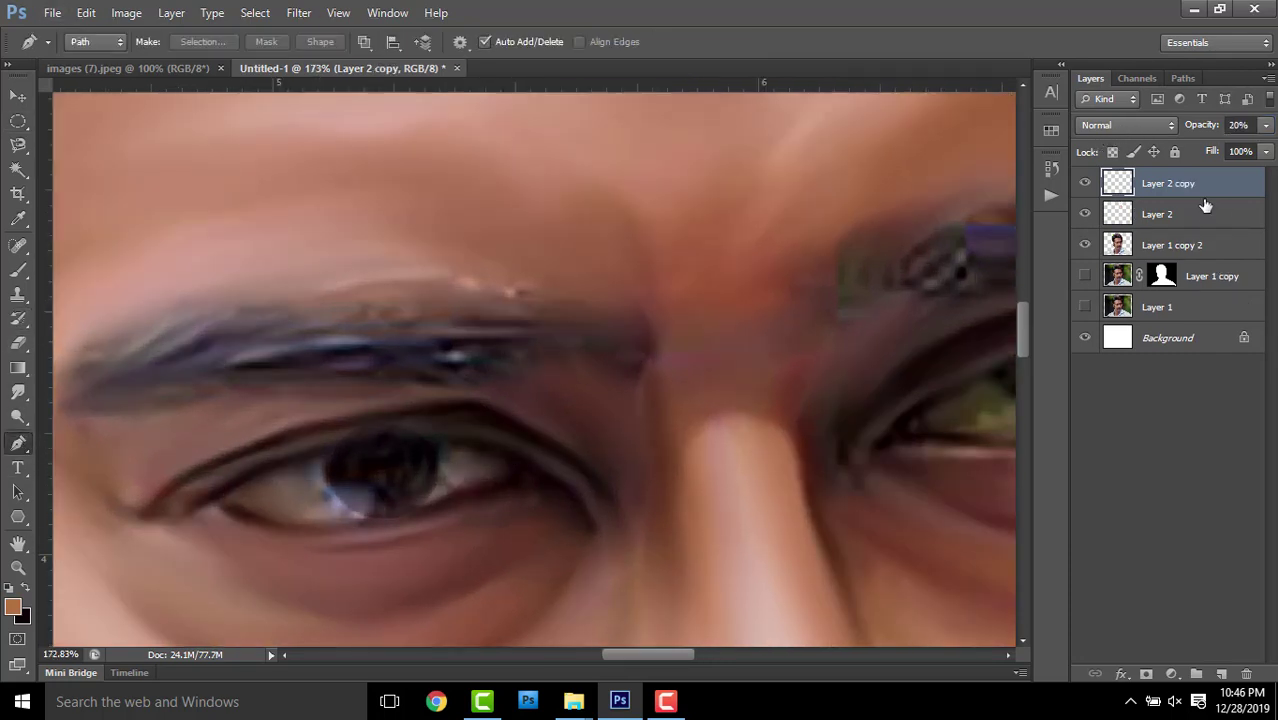
left_click(1085, 184)
Trace the upper eyelid with a pen path and remove the pupil above it on Layer 2
left_click(314, 450)
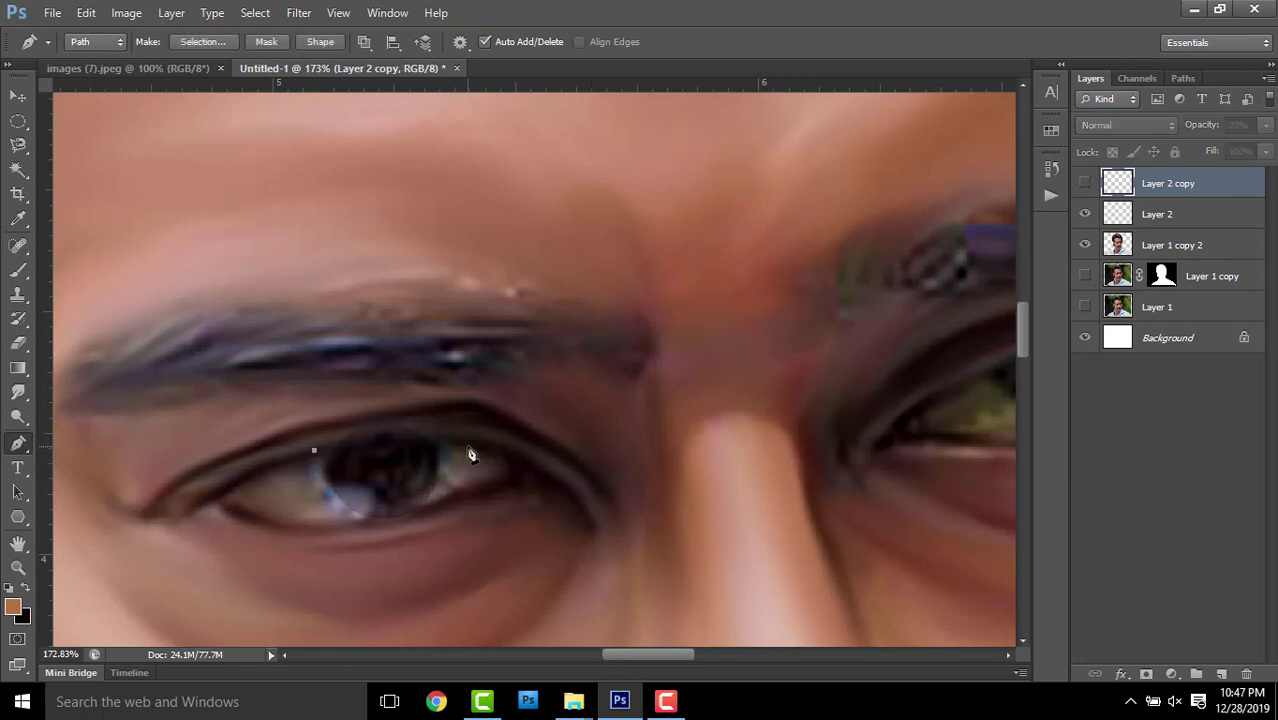
left_click_drag(455, 446, 520, 468)
left_click_drag(400, 368, 335, 372)
left_click_drag(255, 412, 262, 428)
left_click(314, 450)
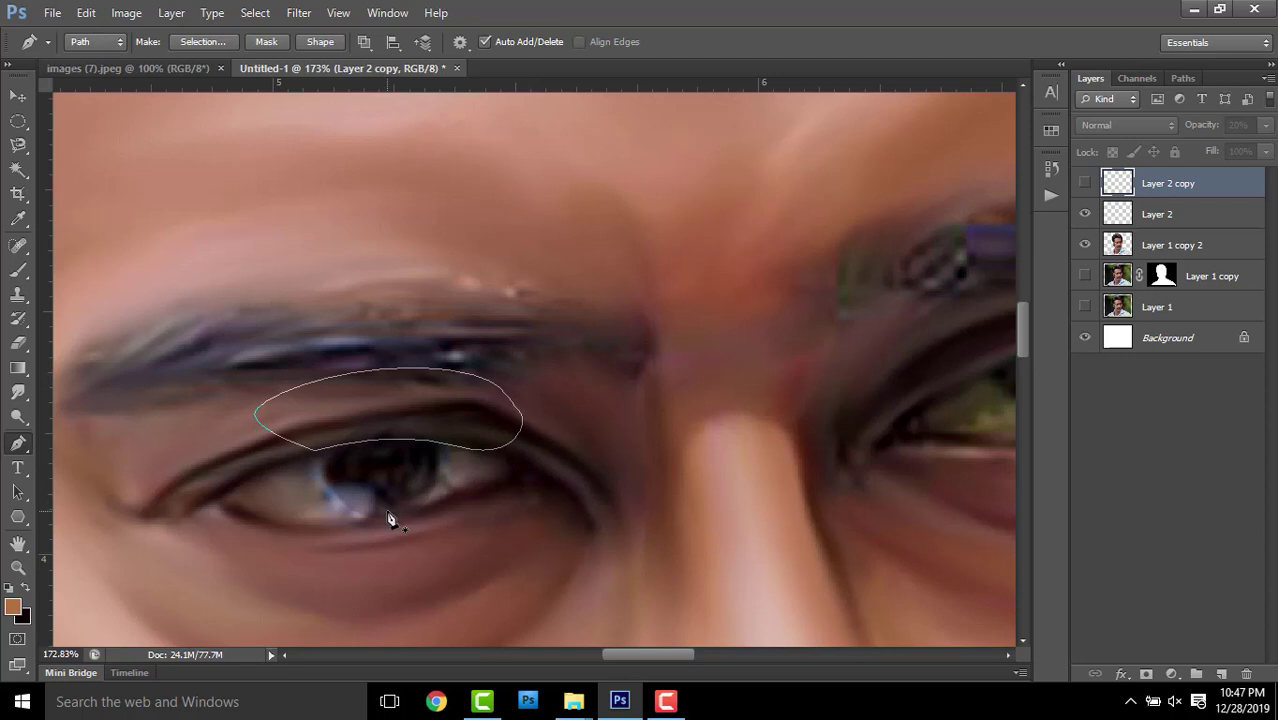
key("ctrl+Return")
left_click(1195, 220)
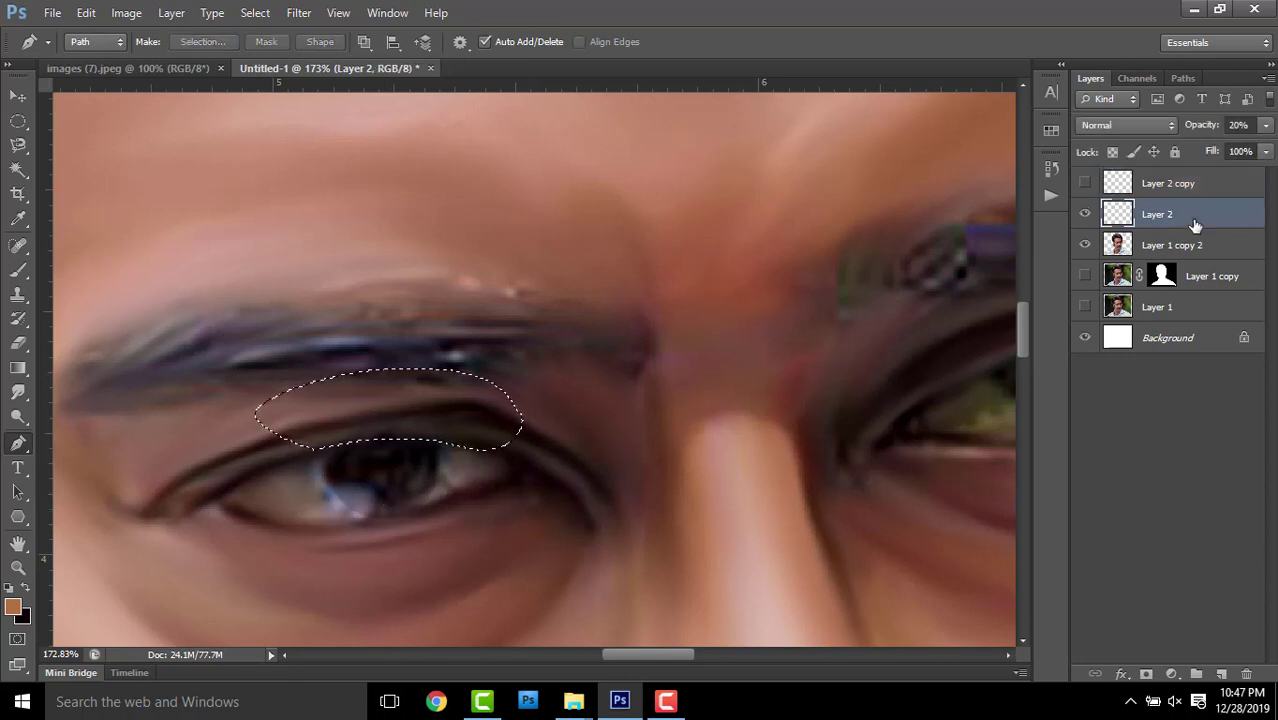
key("ctrl+d")
Set Layer 2 to 100% opacity, apply a slight Gaussian Blur, then hide it
left_click(1240, 125)
type("100")
key("Return")
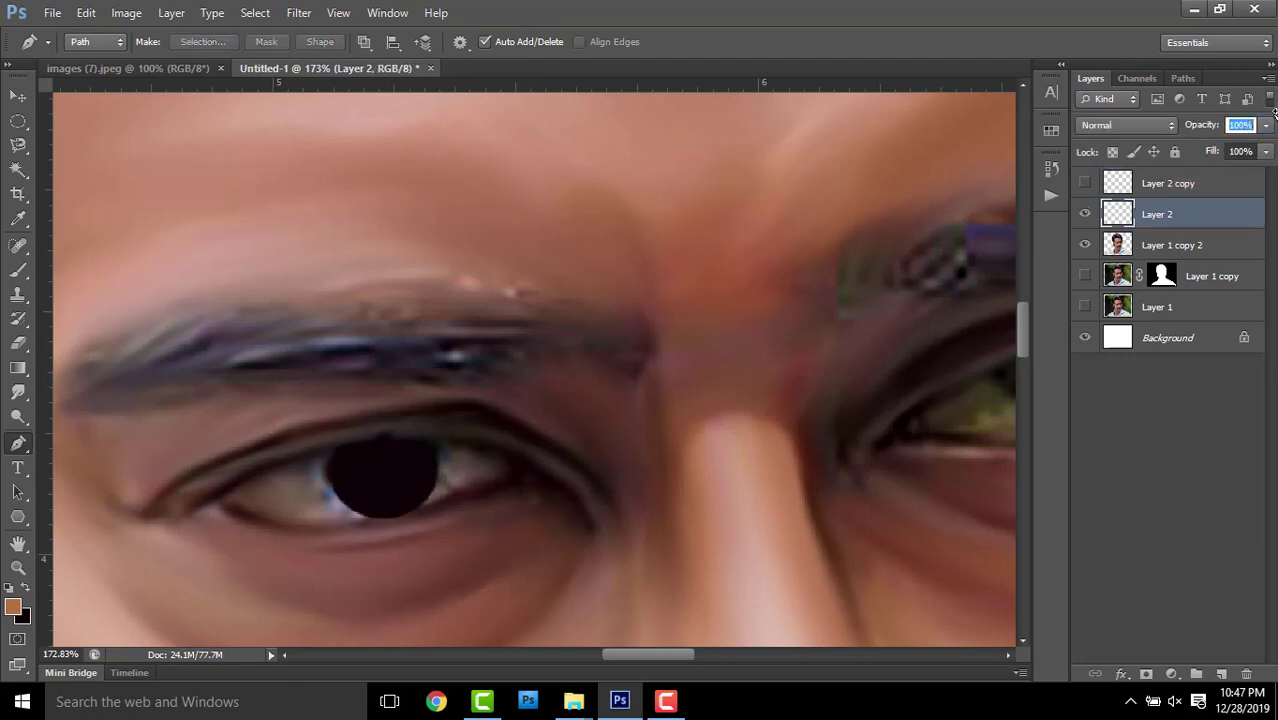
left_click(1230, 122)
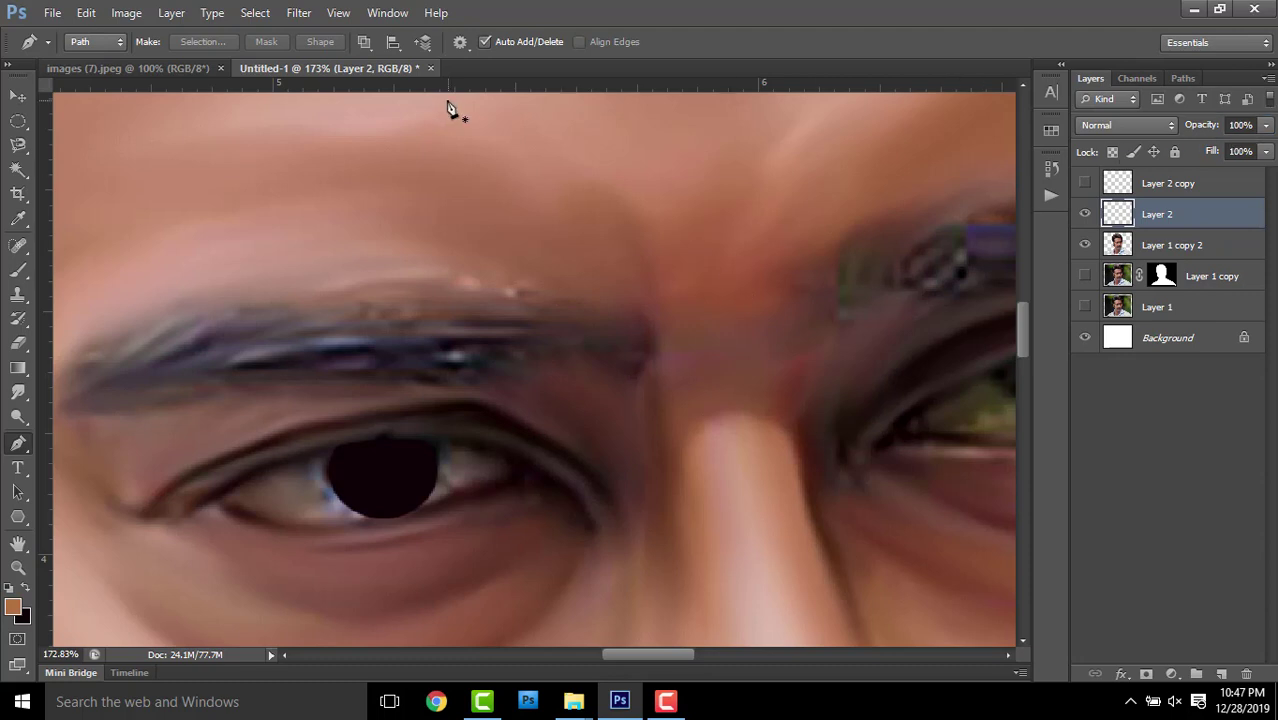
left_click(298, 13)
mouse_move(308, 202)
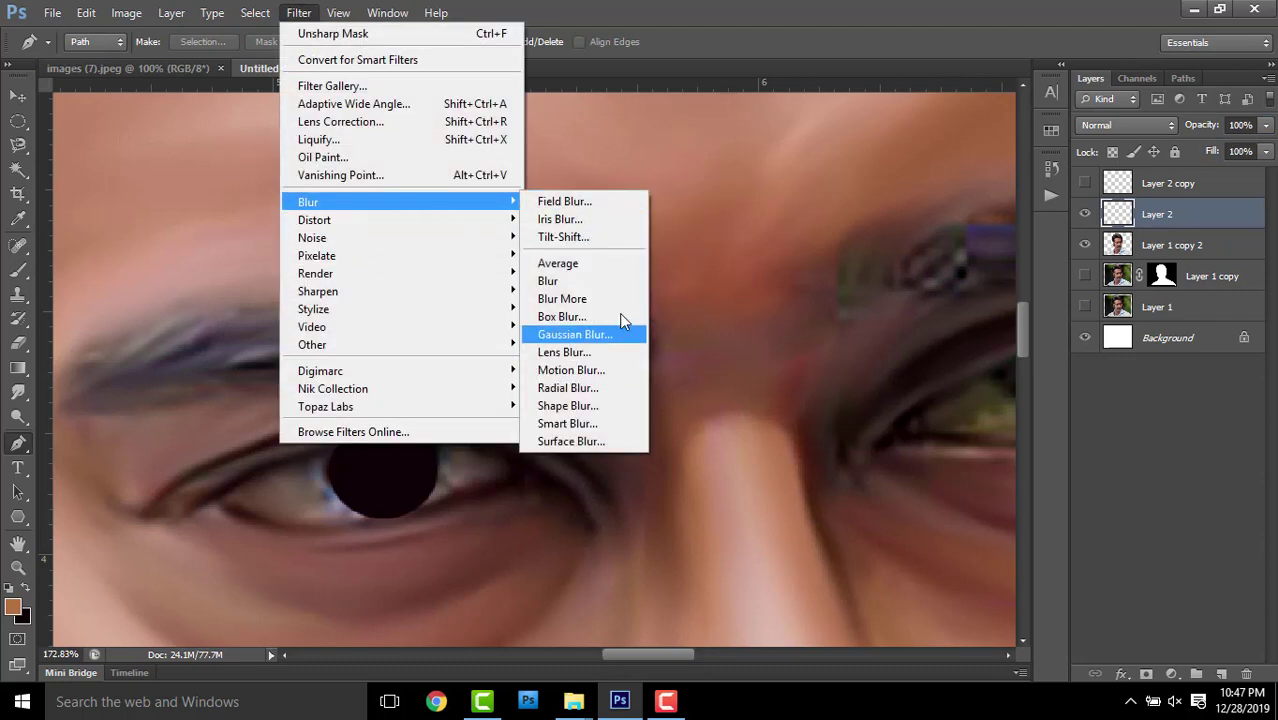
left_click(580, 334)
left_click_drag(370, 333, 743, 303)
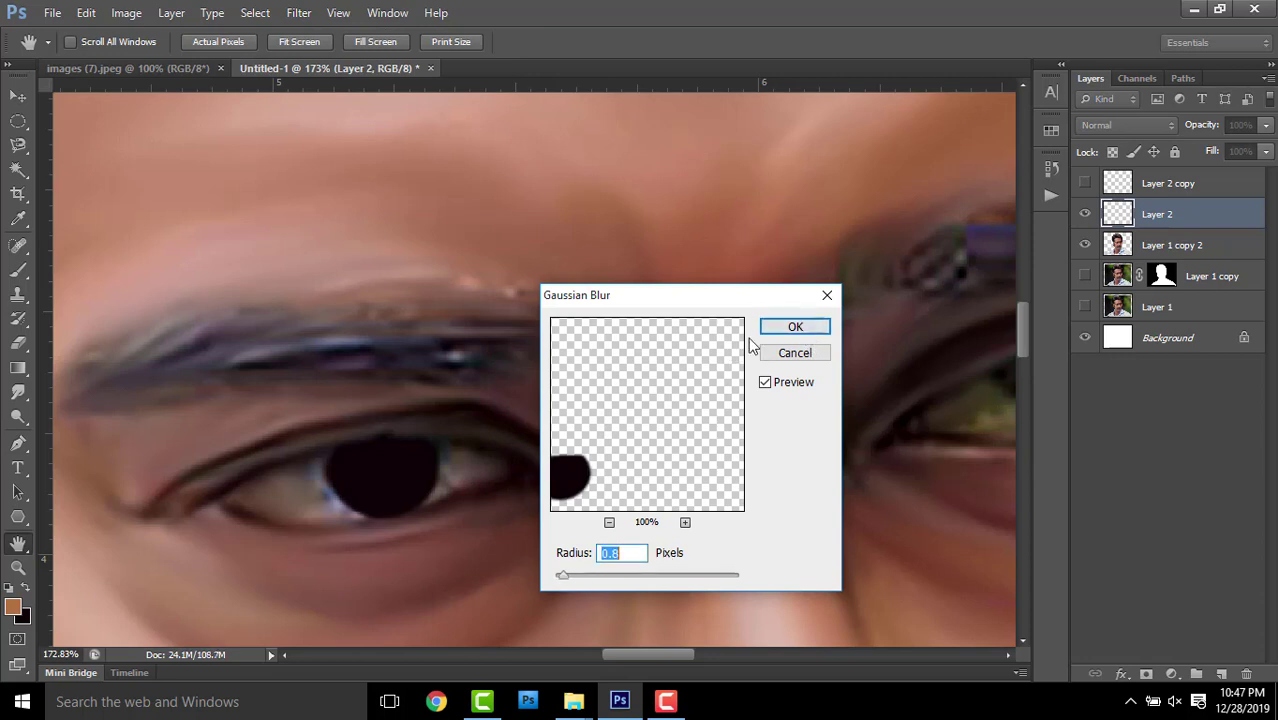
left_click(795, 327)
key("p")
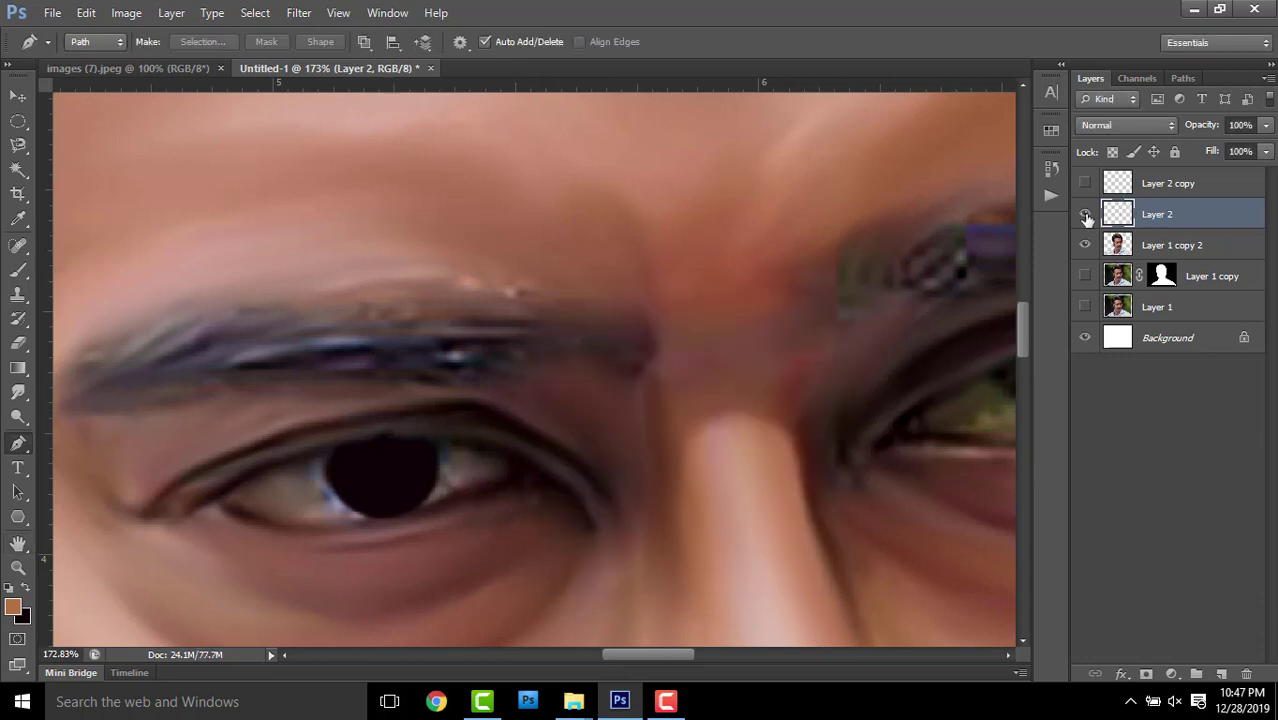
left_click(1086, 216)
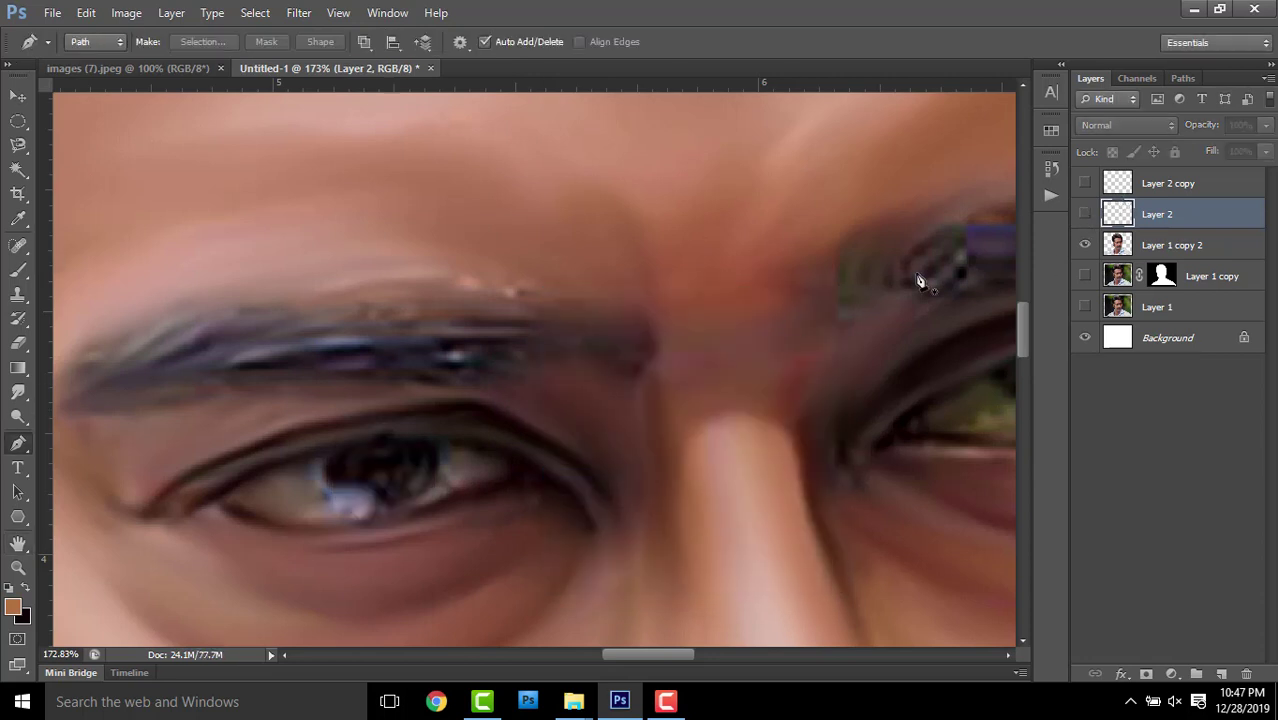
Pen-trace the lower iris catchlight, select it, and cut its shape out of the black pupil
left_click(326, 486)
left_click_drag(351, 524, 337, 522)
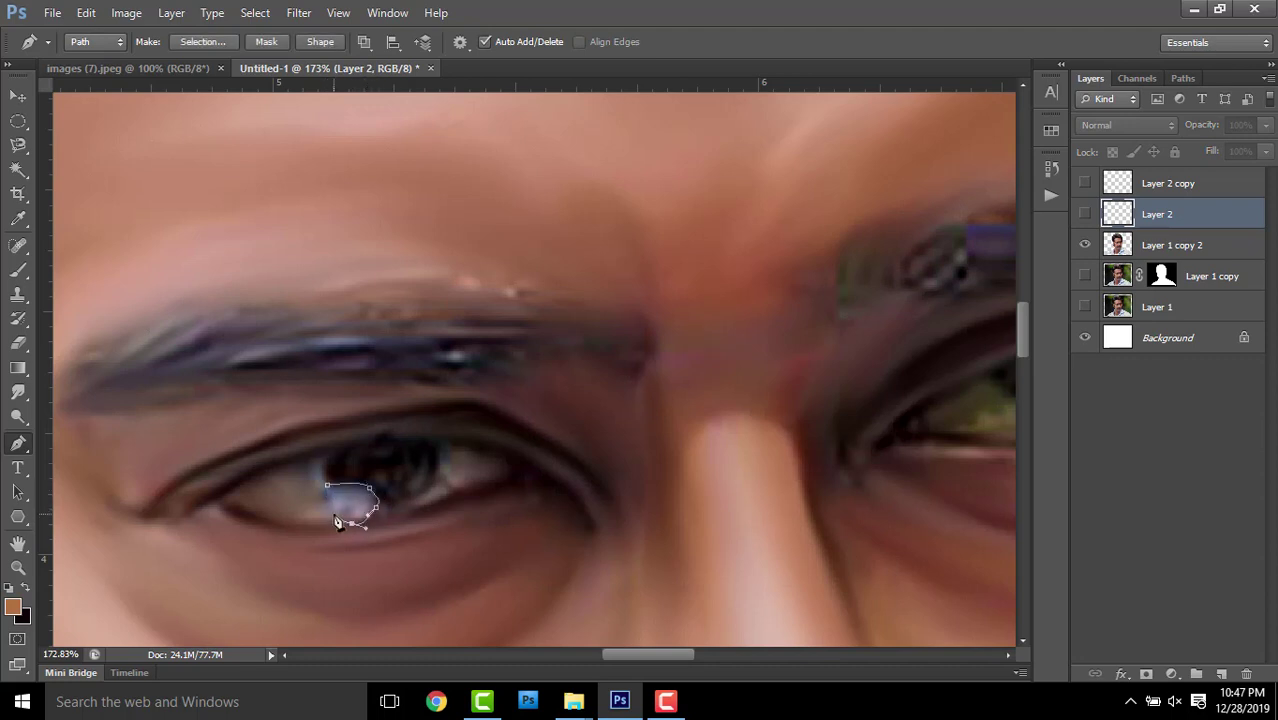
key("ctrl+Return")
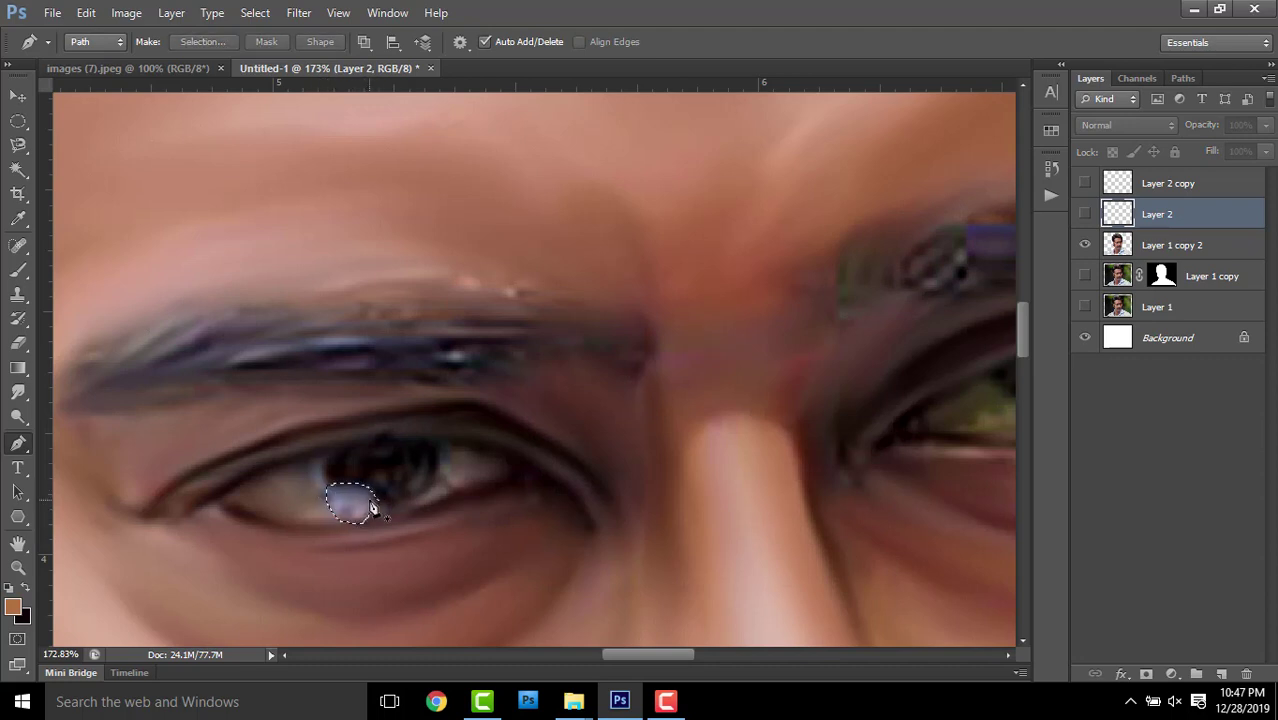
left_click(1085, 214)
key("ctrl+d")
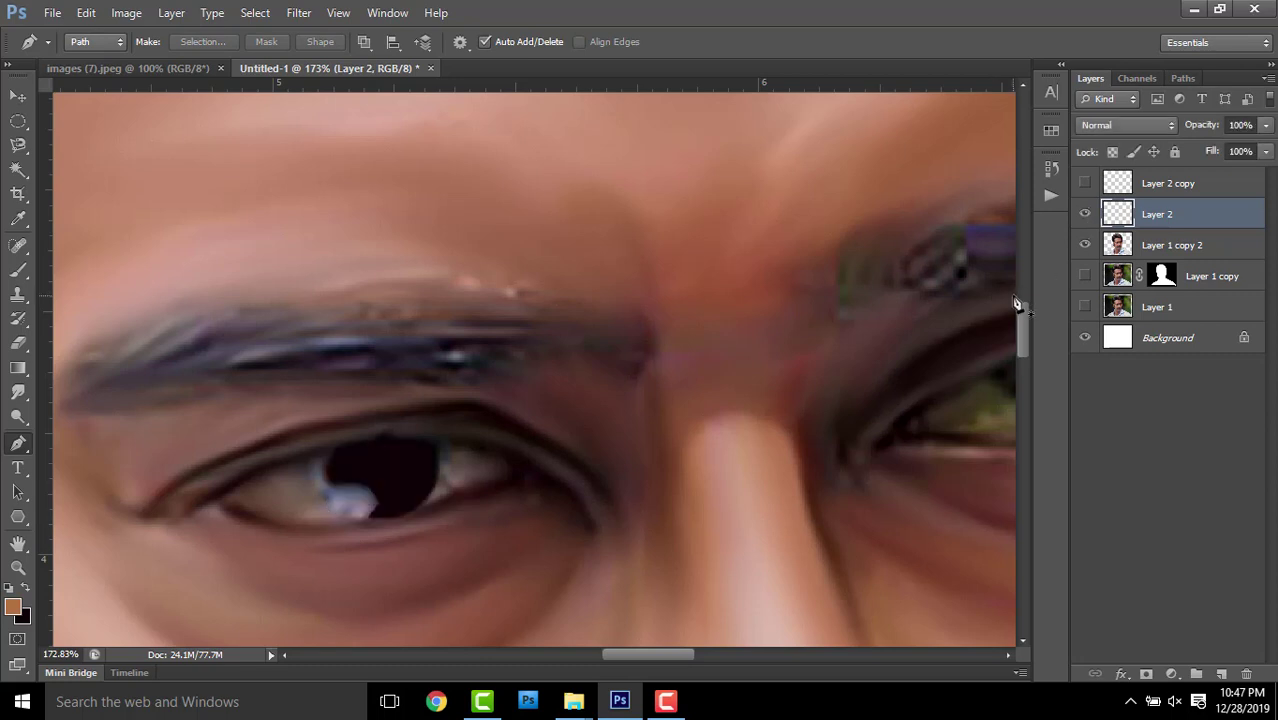
key("ctrl+shift+d")
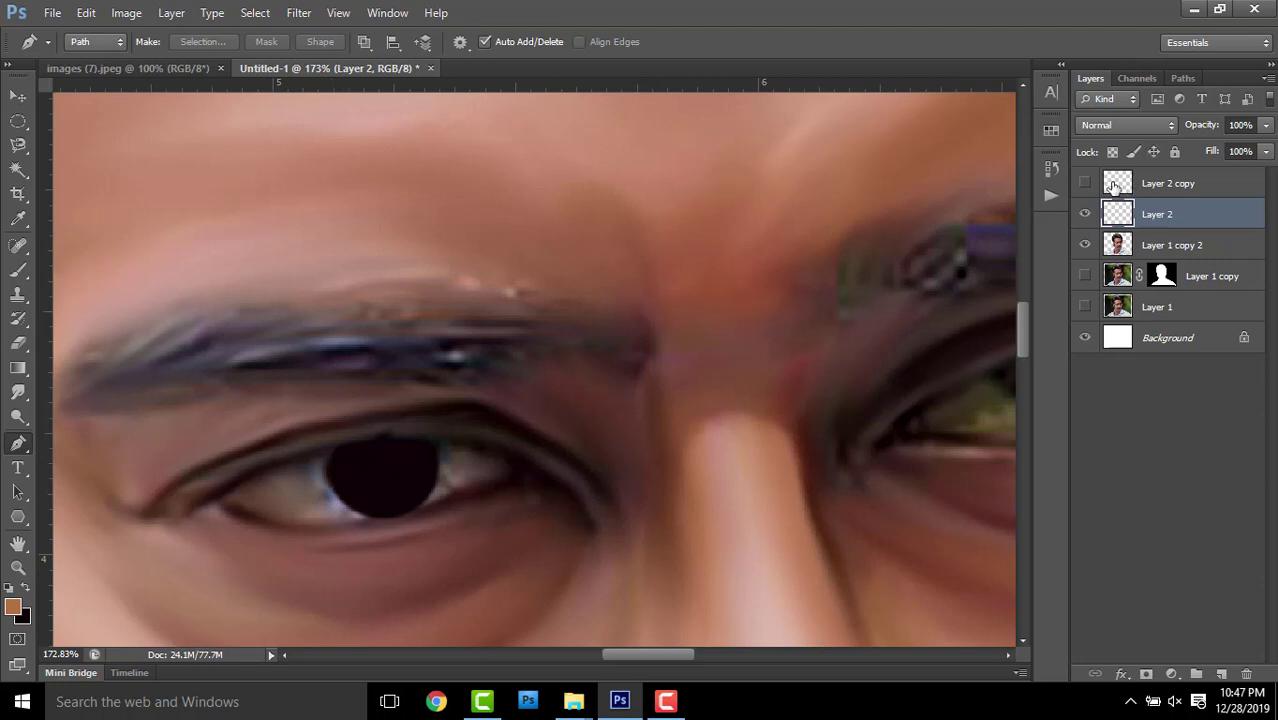
left_click(18, 95)
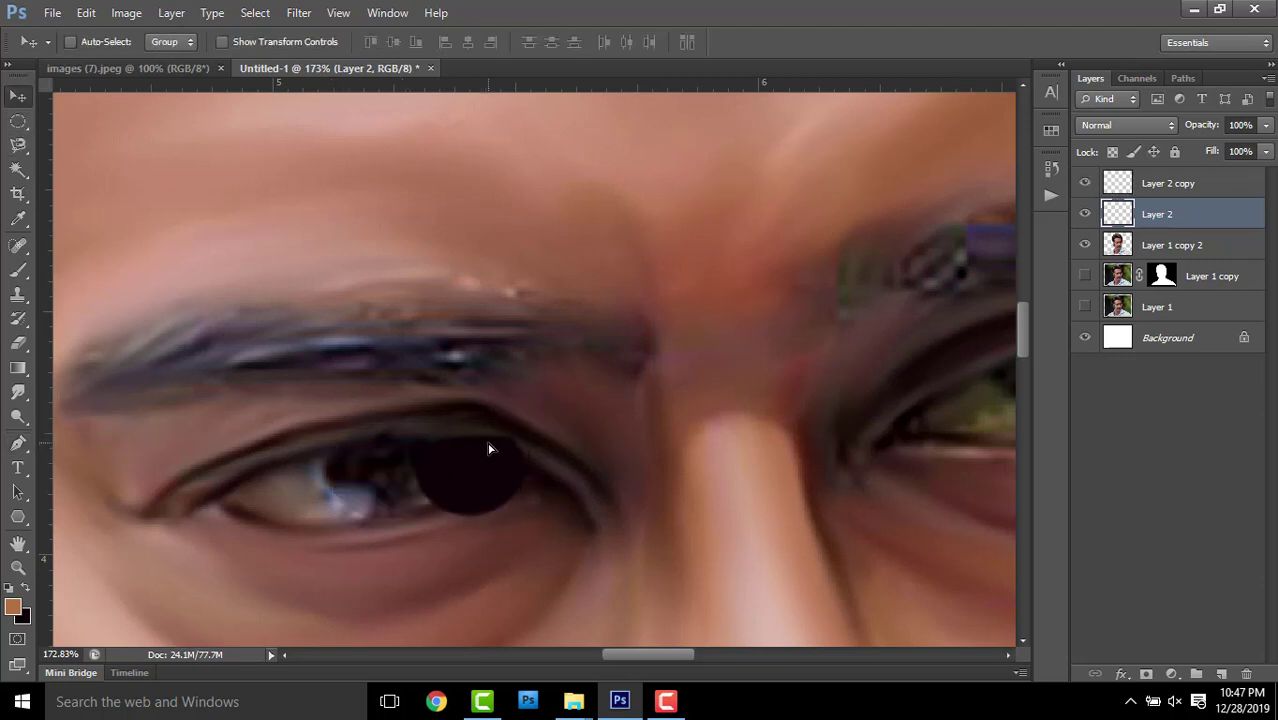
Move the Layer 2 copy pupil onto the right eye at about half opacity
left_click(1168, 183)
mouse_move(765, 410)
left_mouse_down()
mouse_move(150, 529)
mouse_move(438, 485)
mouse_move(463, 454)
left_mouse_up()
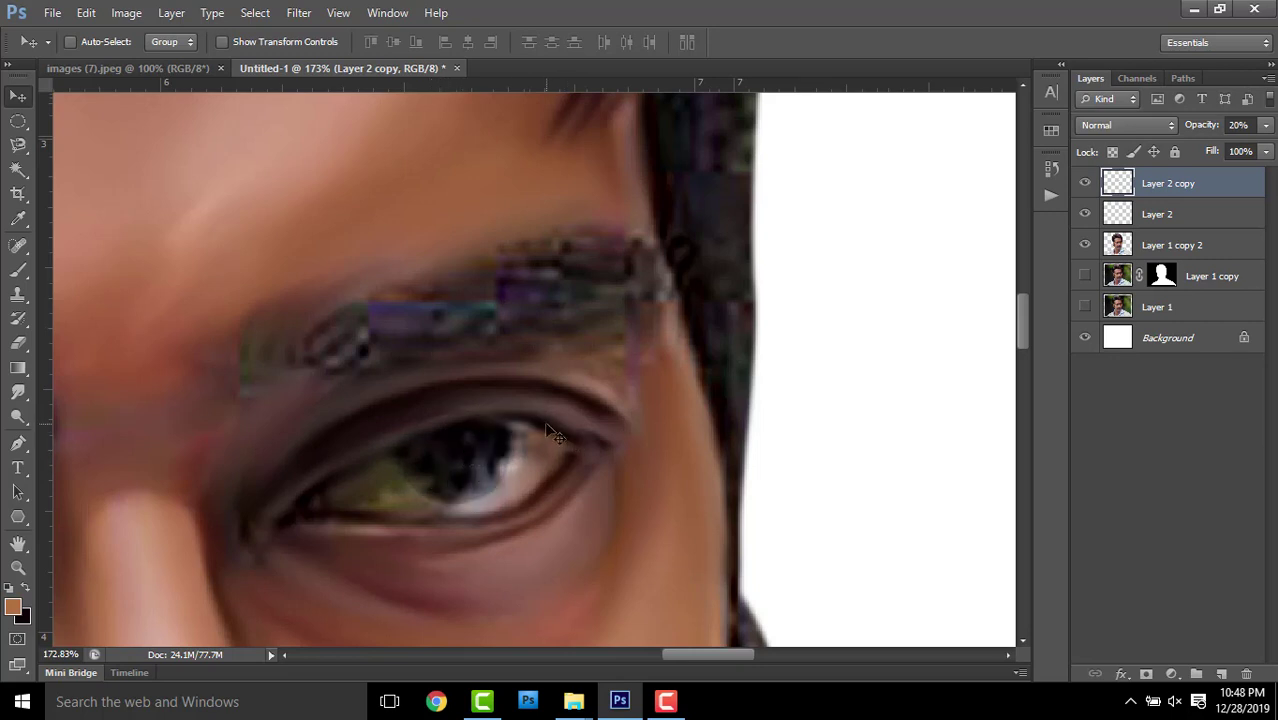
key("0")
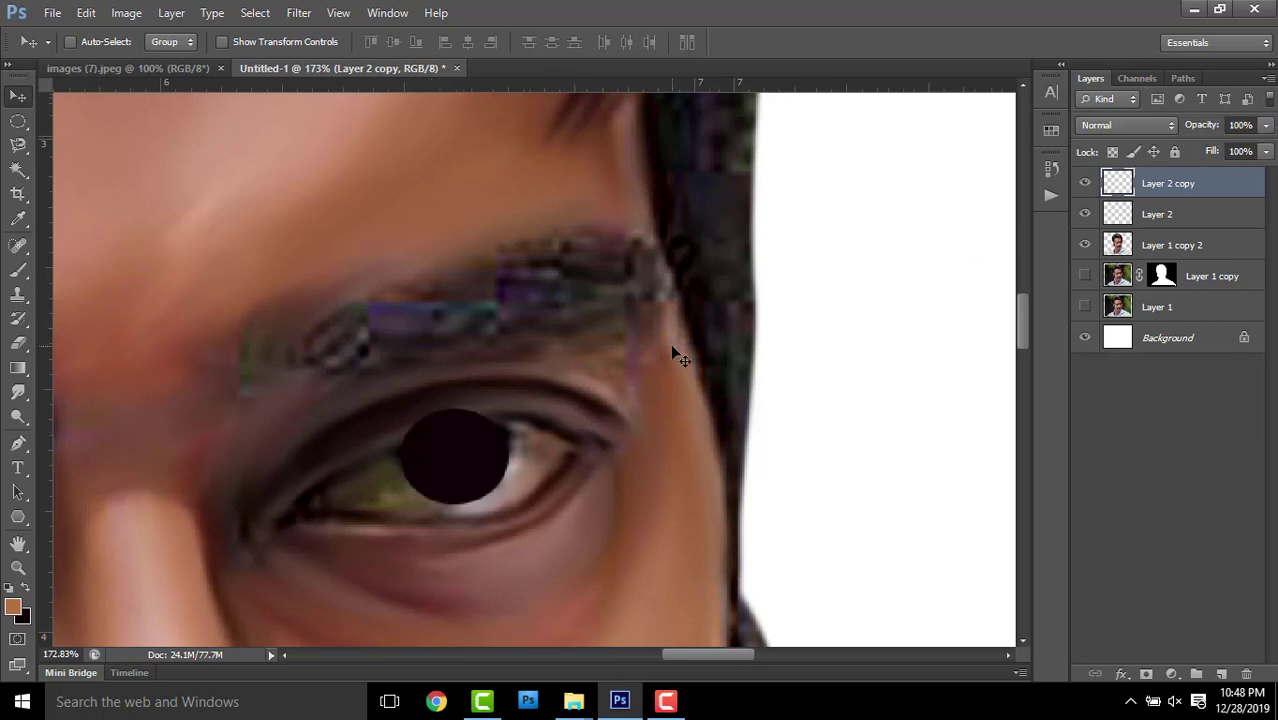
left_click_drag(1200, 130, 1148, 142)
Pen-trace the right upper eyelid and delete the copied pupil lying above it
key("p")
left_click(390, 452)
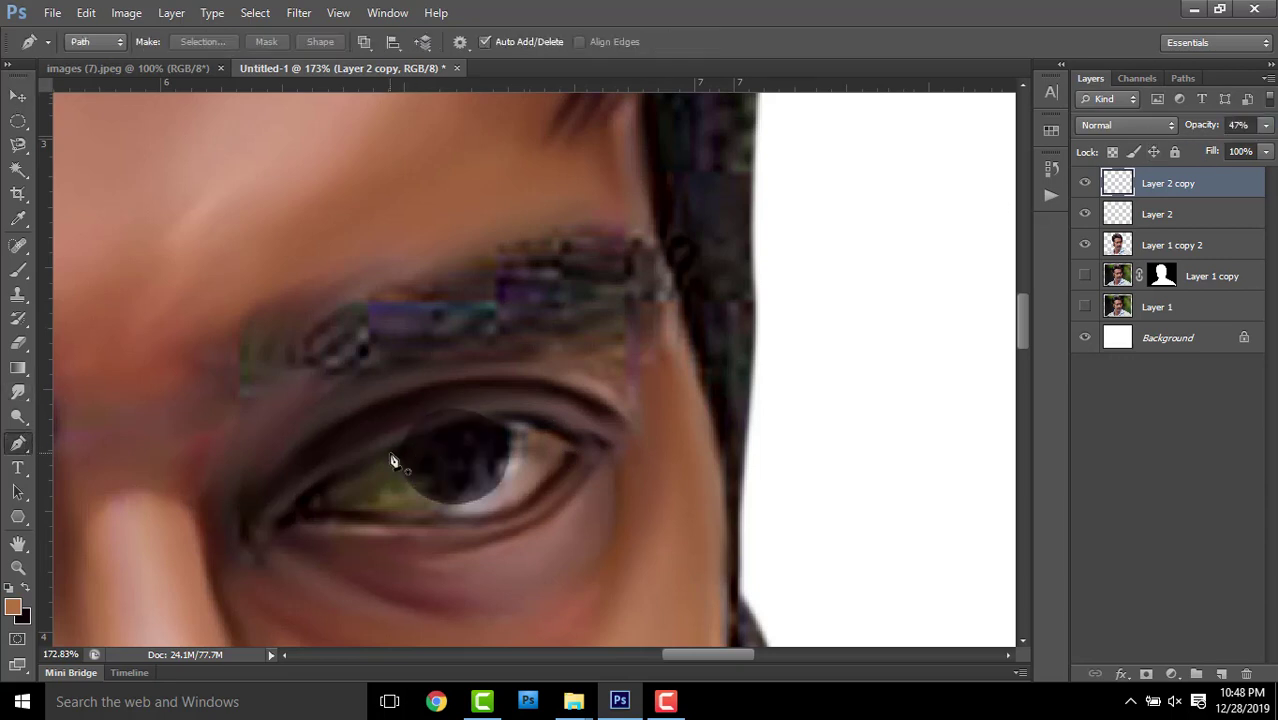
left_click_drag(605, 445, 585, 394)
mouse_move(320, 360)
left_mouse_down()
mouse_move(334, 470)
mouse_move(433, 480)
left_mouse_up()
key("ctrl+Return")
key("Delete")
key("ctrl+d")
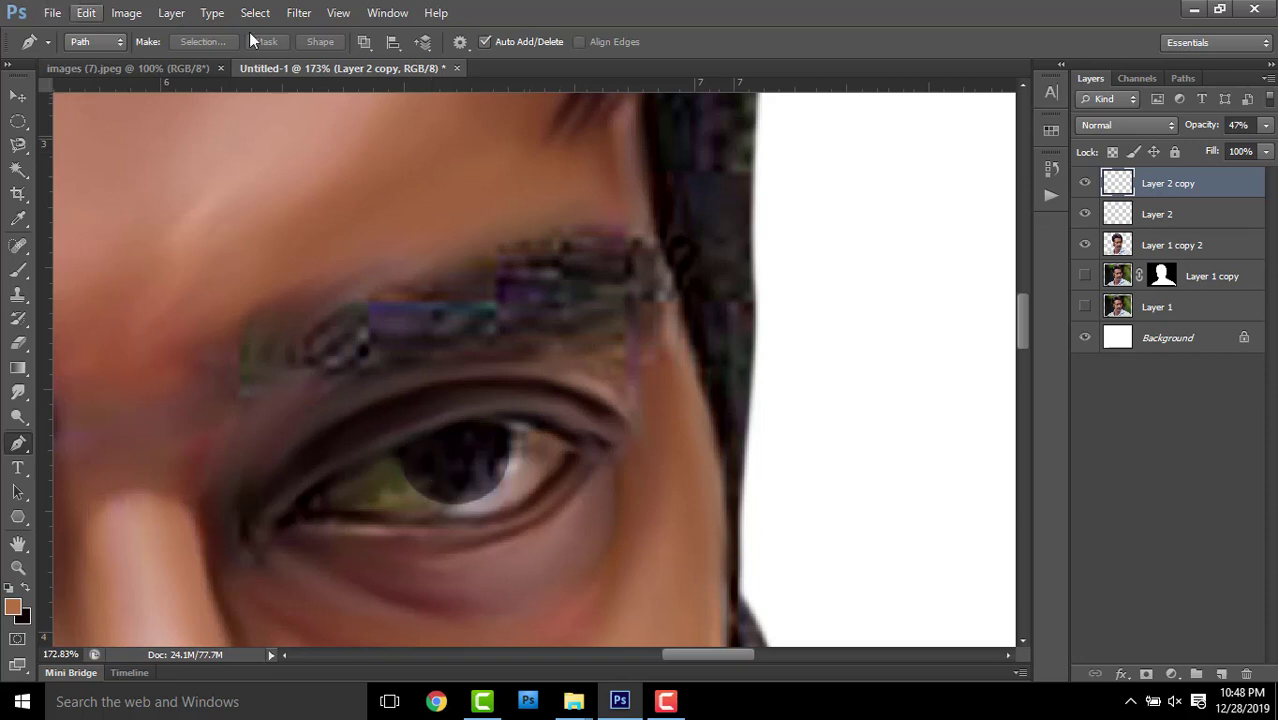
Blur the copied pupil, raise it to 100% opacity, and make Layer 2 active
left_click(292, 12)
mouse_move(308, 202)
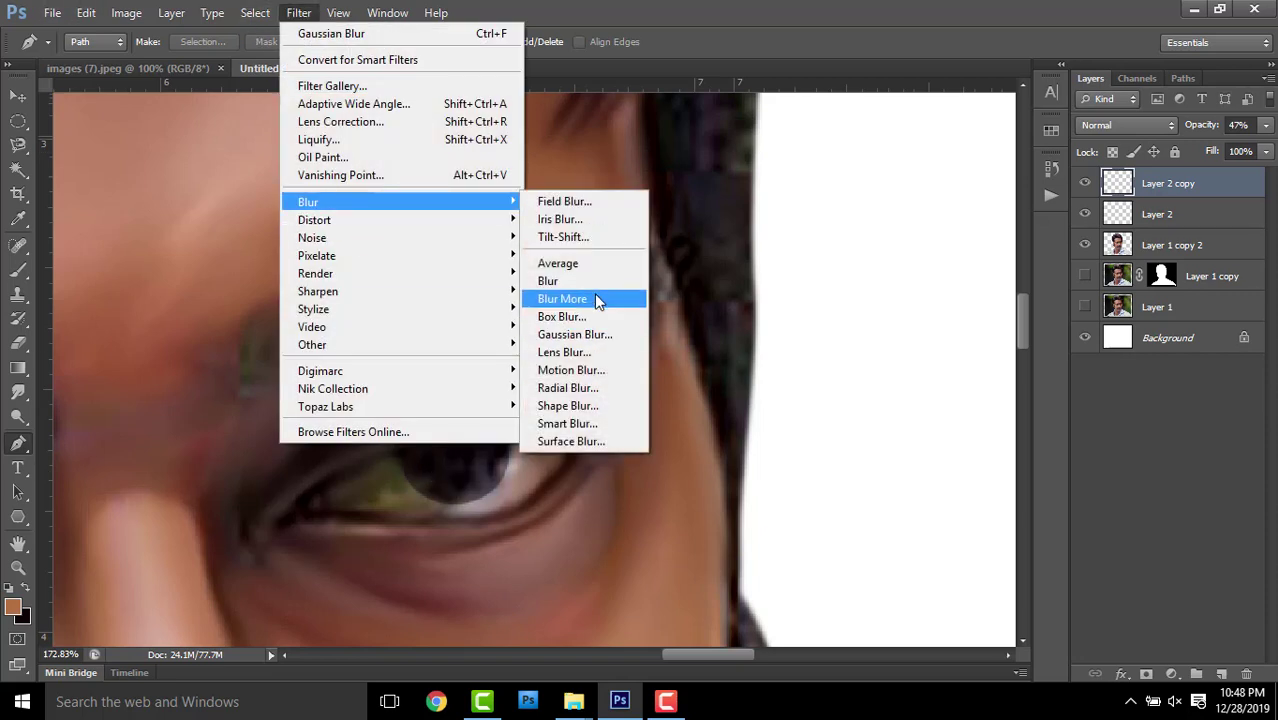
left_click(592, 334)
left_click(807, 329)
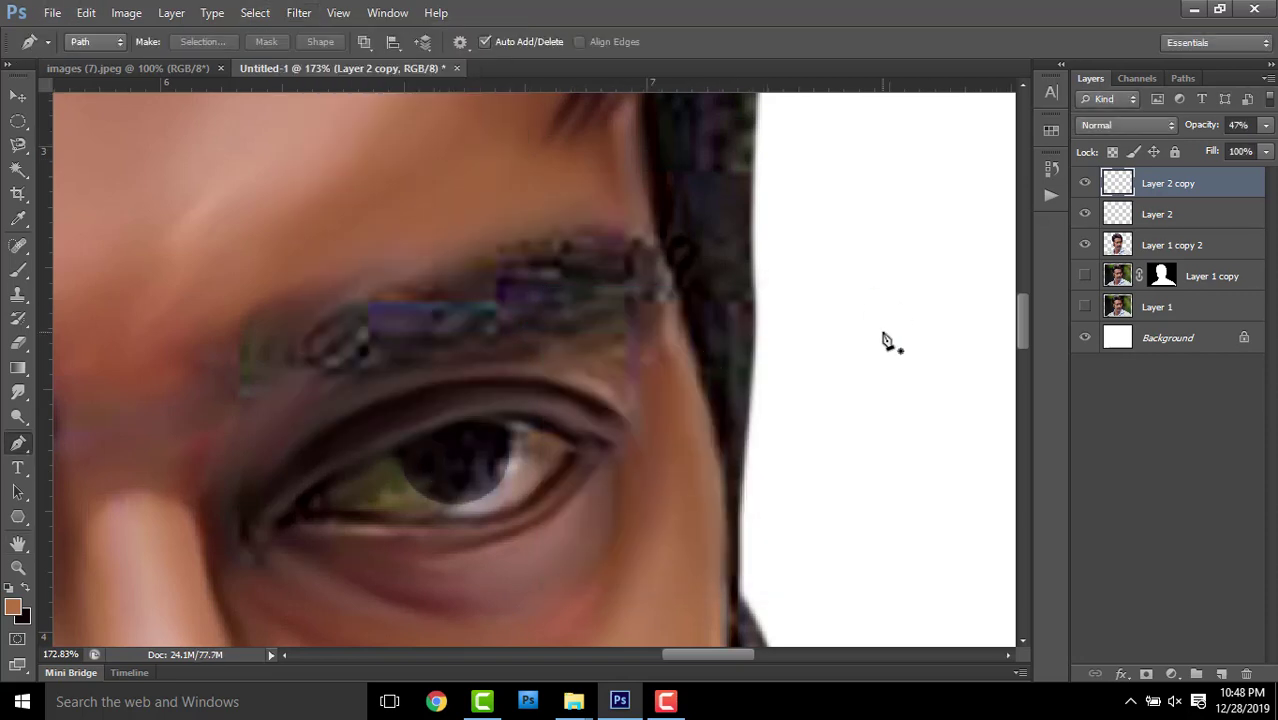
left_click_drag(1207, 125, 1262, 125)
left_click(1160, 214)
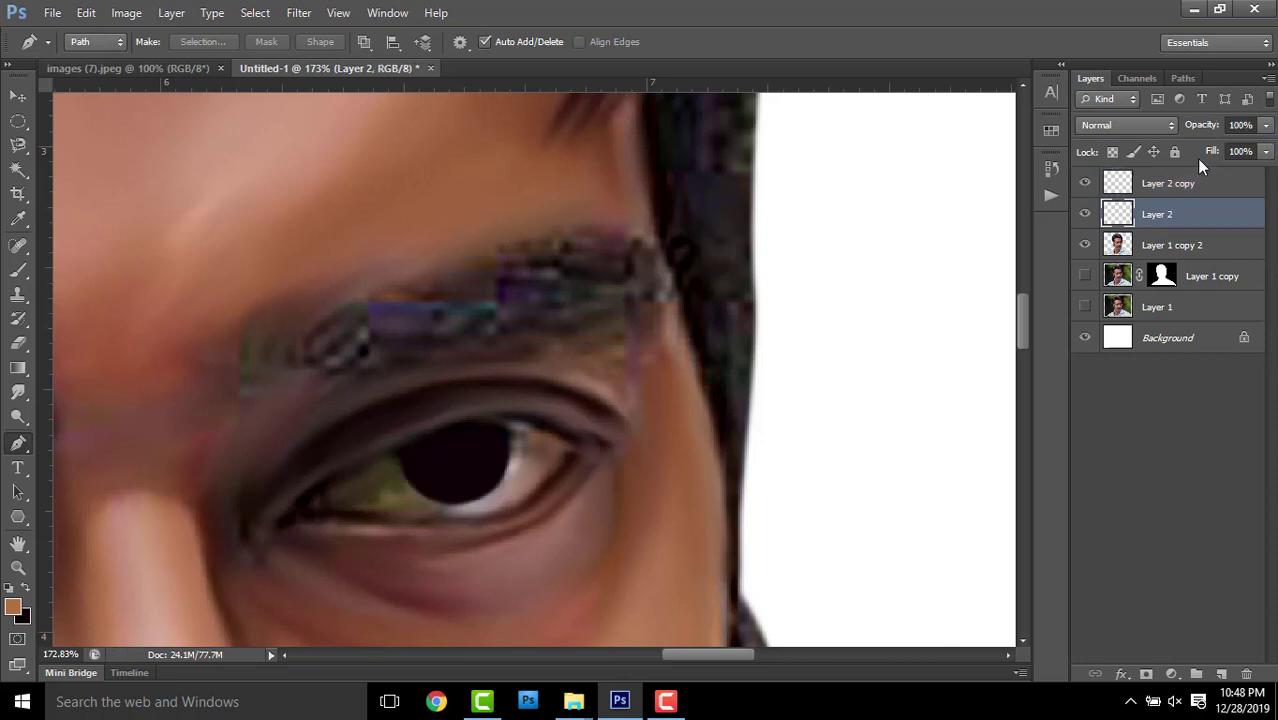
scroll(407, 452, "down", 5)
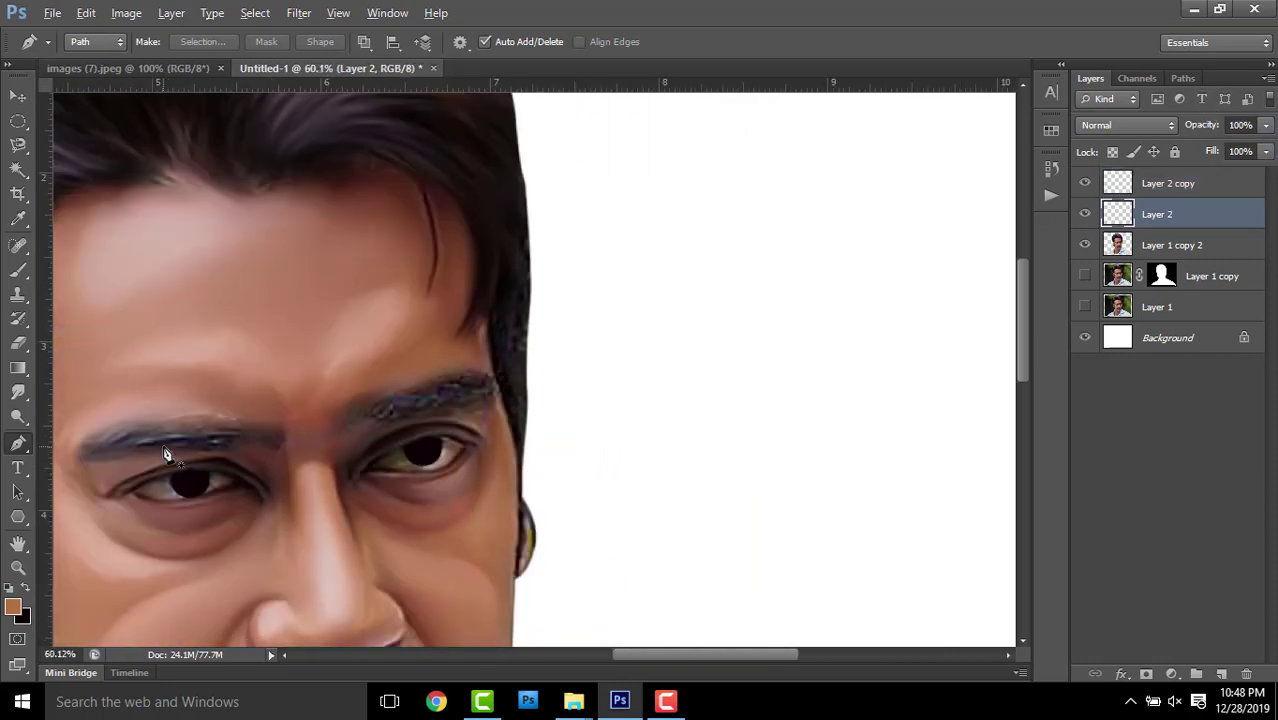
scroll(167, 455, "up", 1)
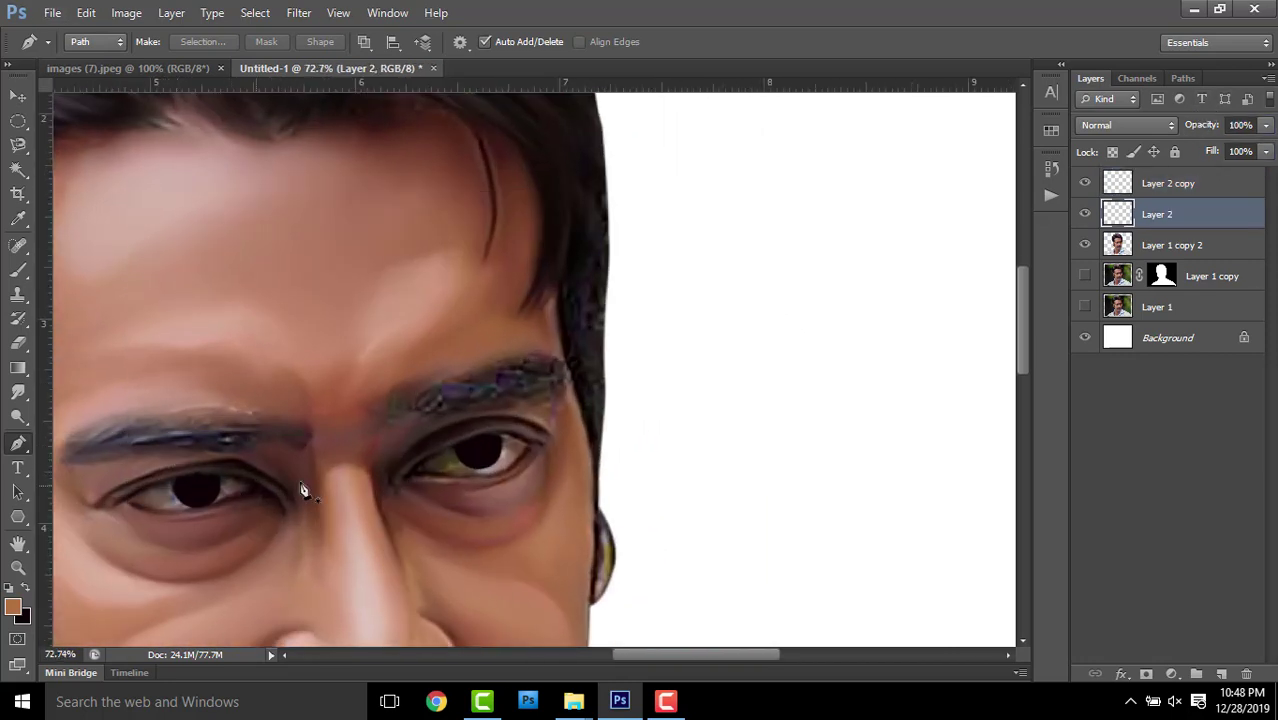
Merge Layer 2 copy with Layer 2, then undo the merge
left_click(1178, 185, "shift")
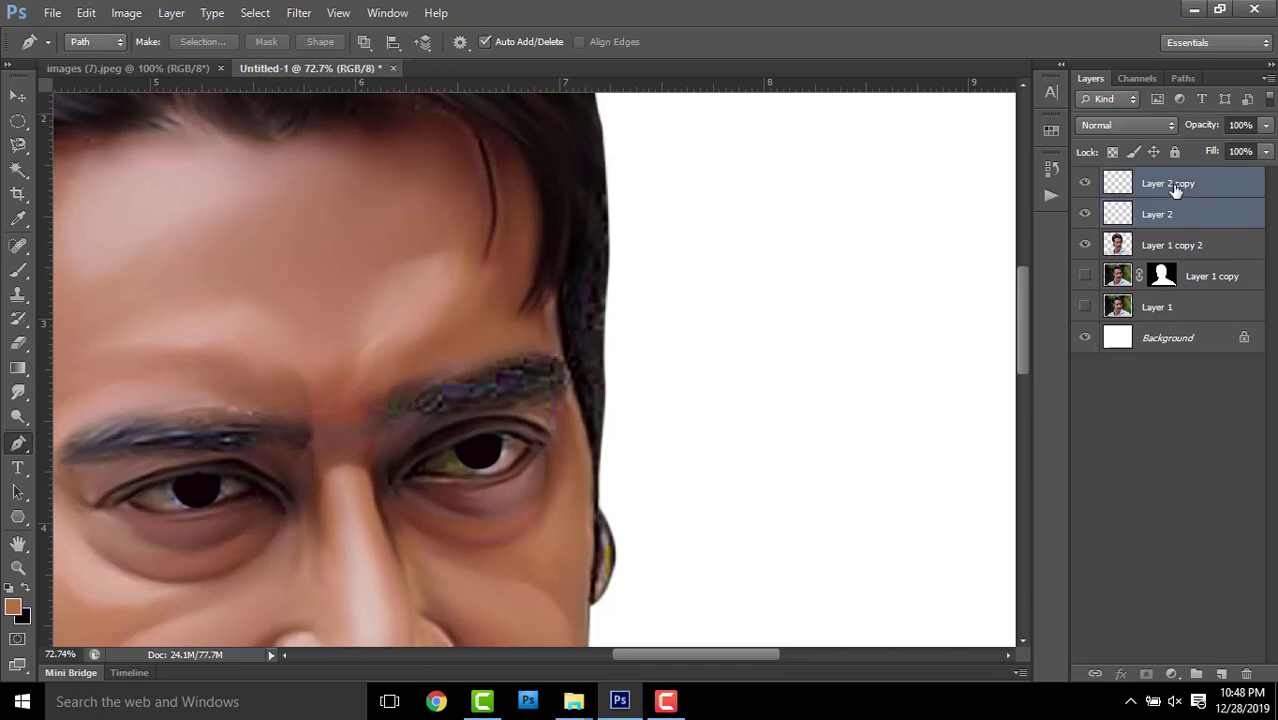
key("ctrl+e")
key("ctrl+z")
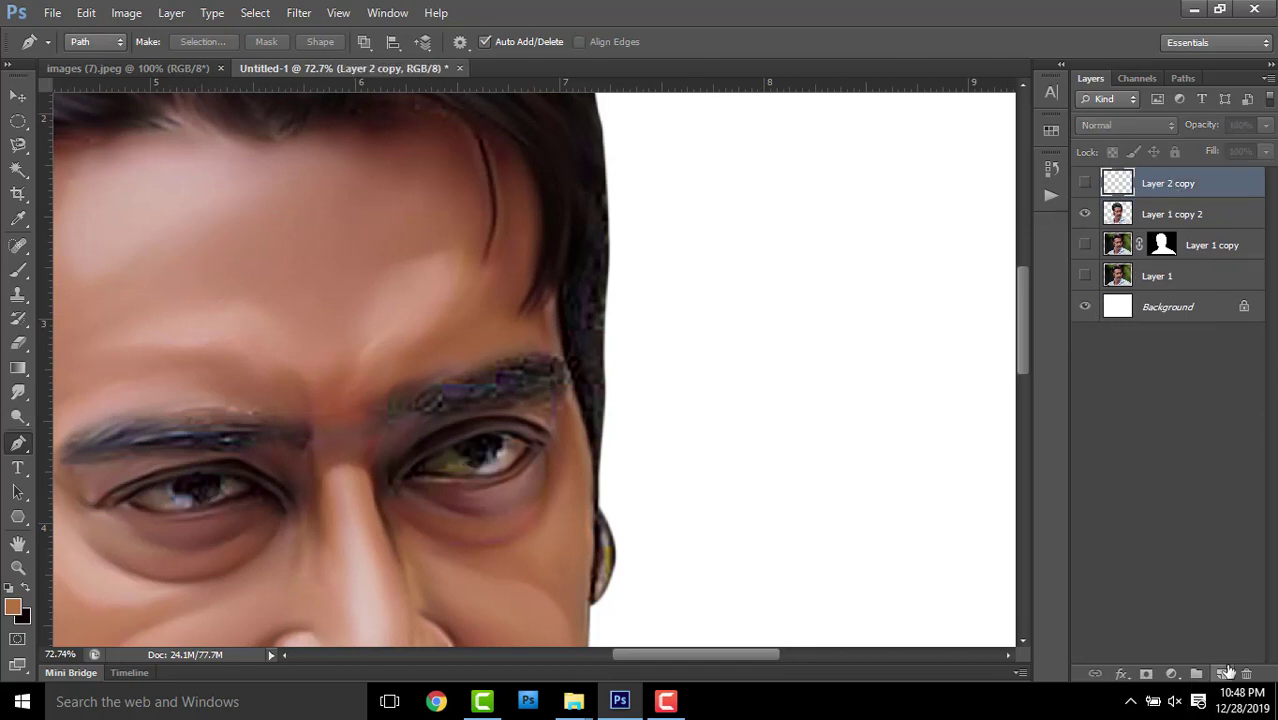
left_click_drag(216, 416, 537, 522)
scroll(537, 522, "up", 3)
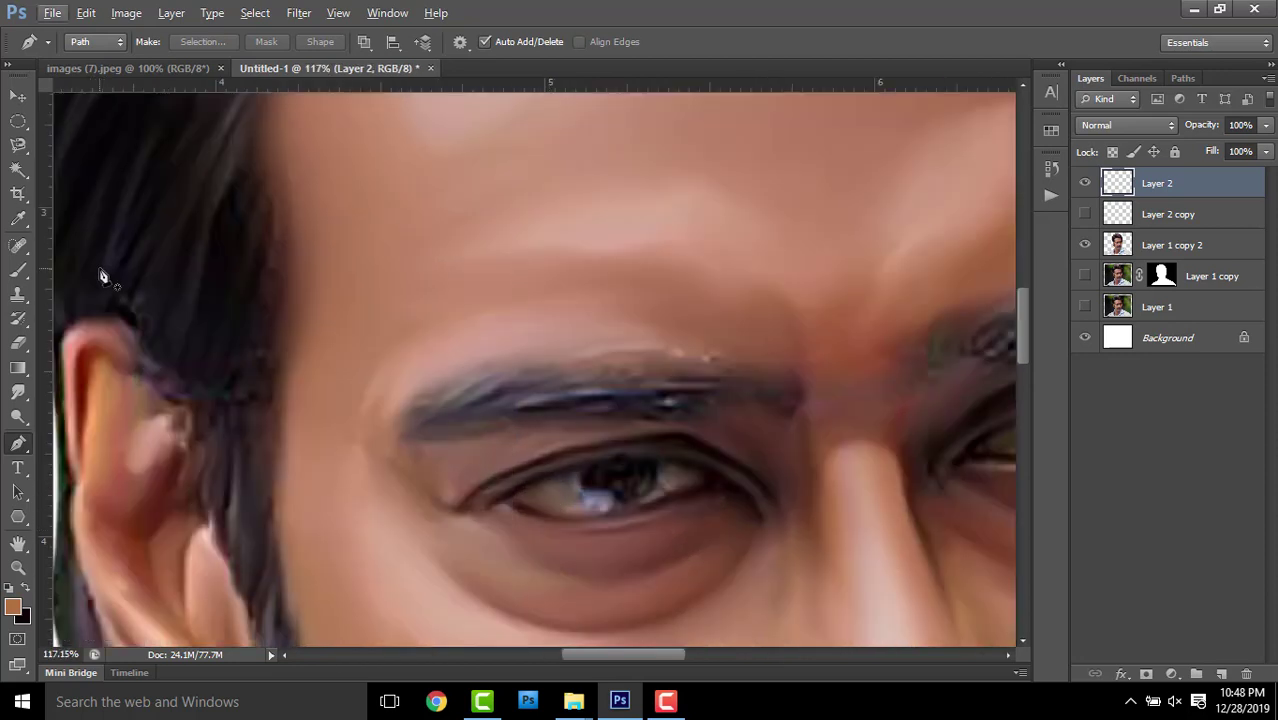
Switch to the Brush with white as the foreground colour
left_click(18, 270)
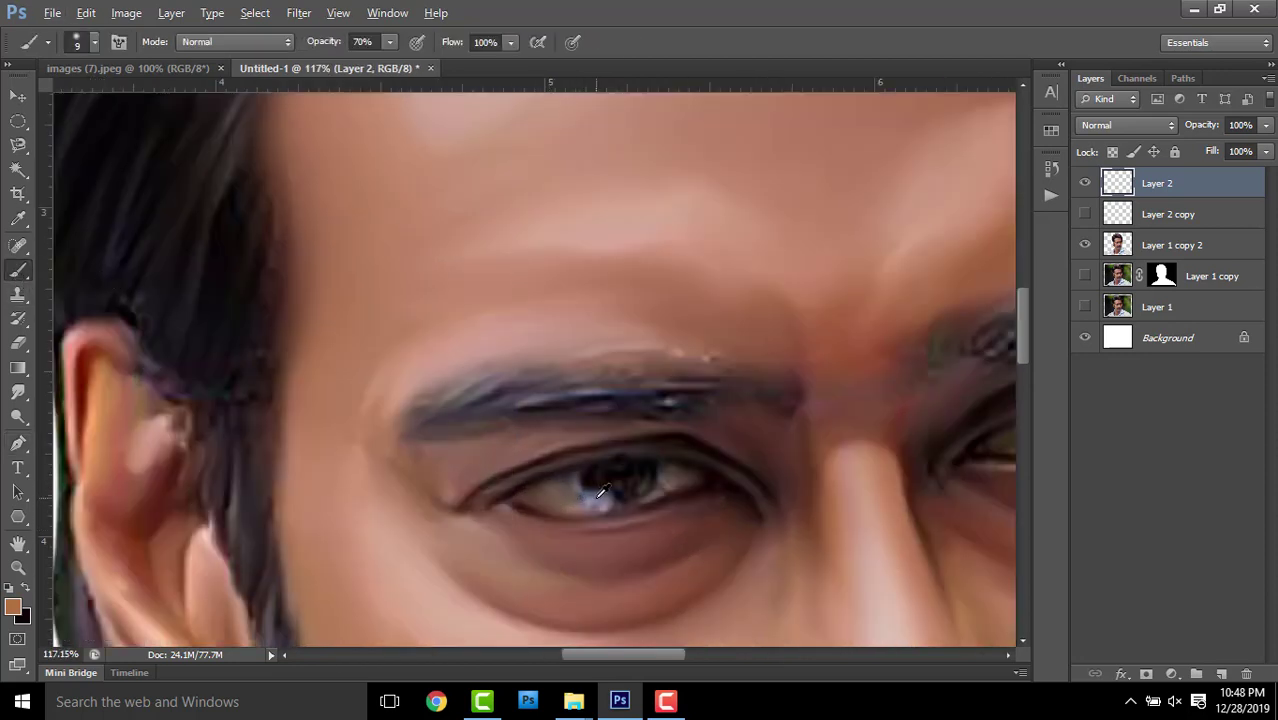
left_click(21, 607)
left_click(955, 378)
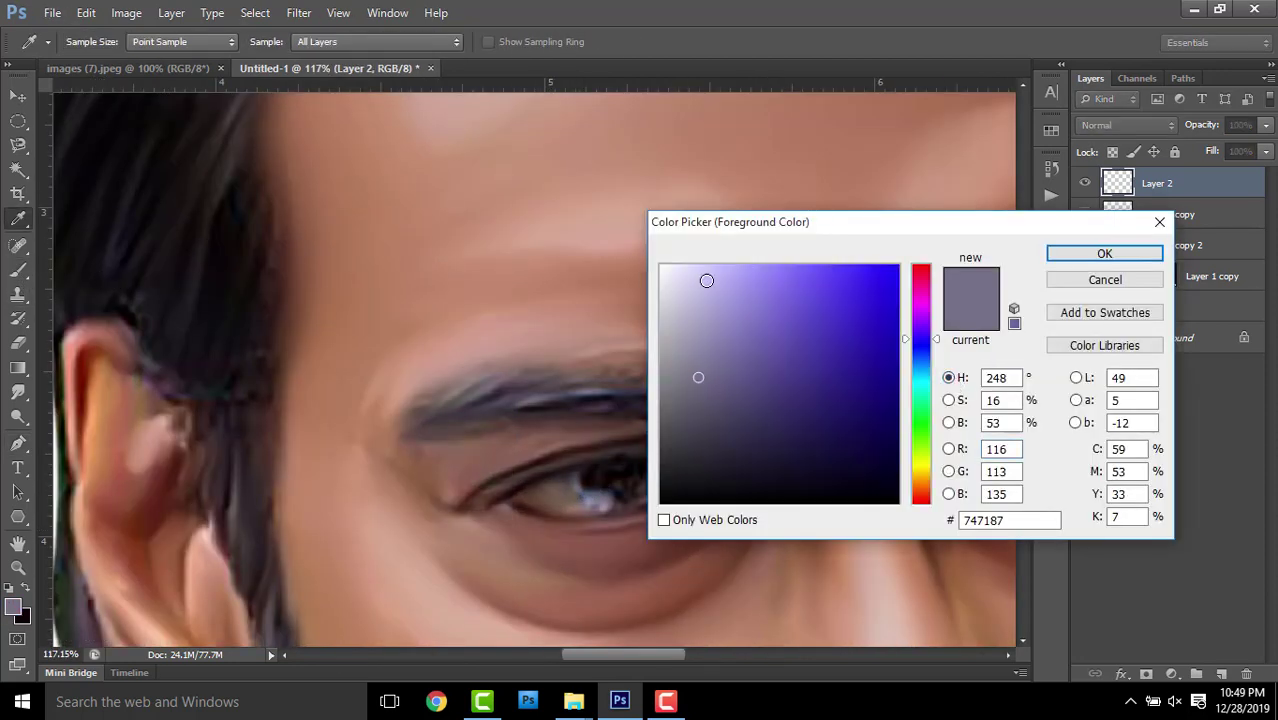
left_click(660, 266)
left_click(1047, 256)
Paint white catchlights on the left and right pupils
scroll(612, 488, "up", 3)
scroll(612, 488, "up", 2)
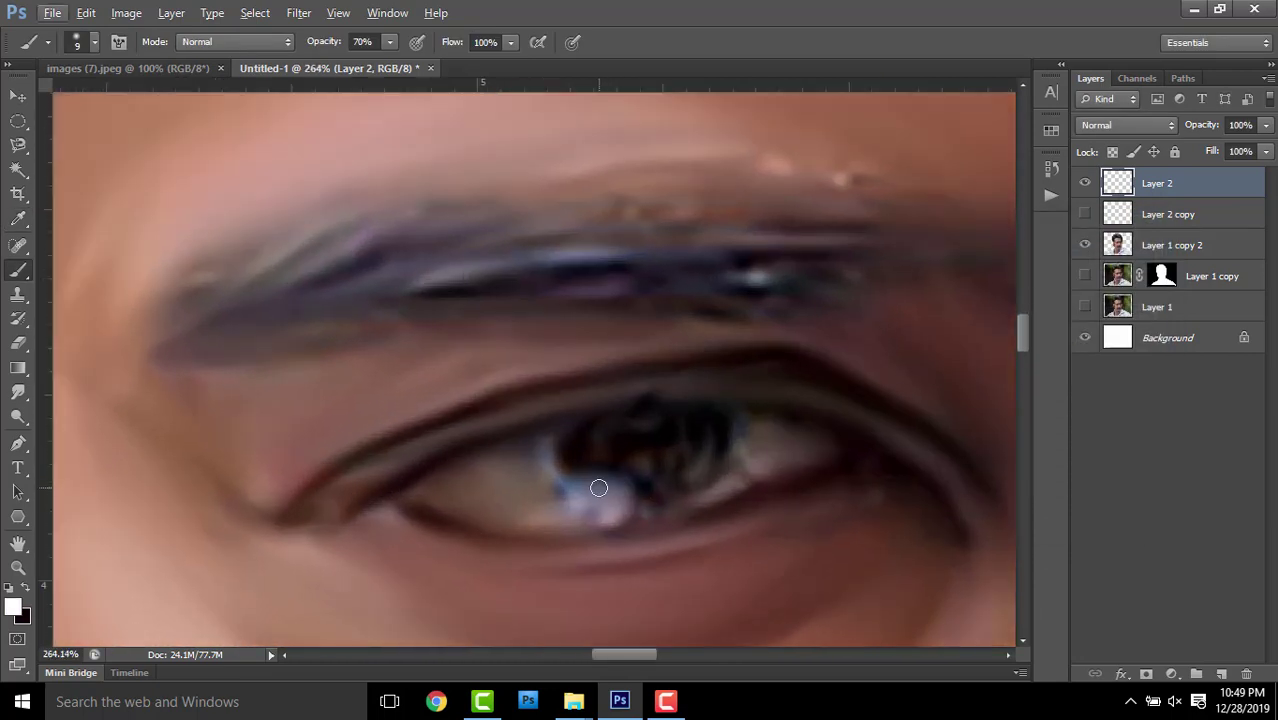
mouse_move(578, 484)
left_mouse_down()
mouse_move(619, 482)
mouse_move(606, 498)
mouse_move(588, 493)
left_mouse_up()
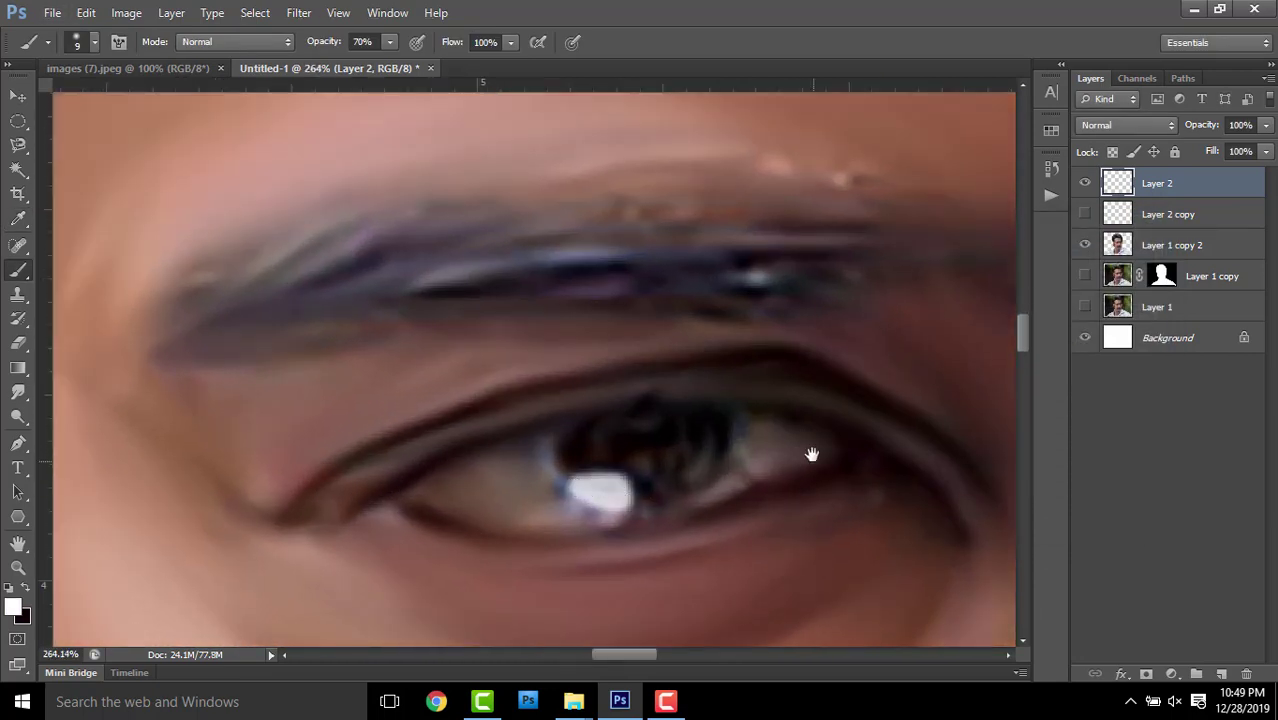
scroll(812, 450, "right", 5)
scroll(718, 400, "right", 5)
mouse_move(785, 368)
left_mouse_down()
mouse_move(765, 410)
mouse_move(772, 396)
mouse_move(722, 432)
left_mouse_up()
Show the dark pupil layer again and load Layer 2 copy's pupil shapes as a selection
left_click(1085, 215)
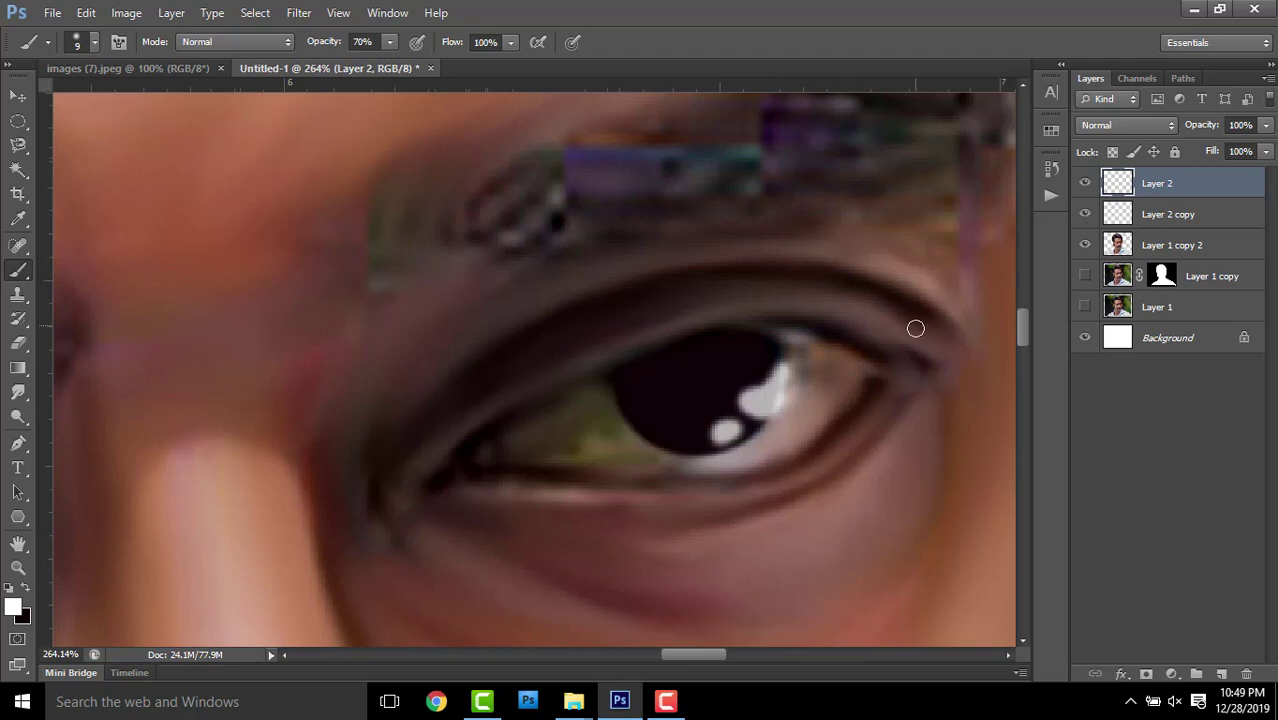
left_click(1132, 220, "ctrl")
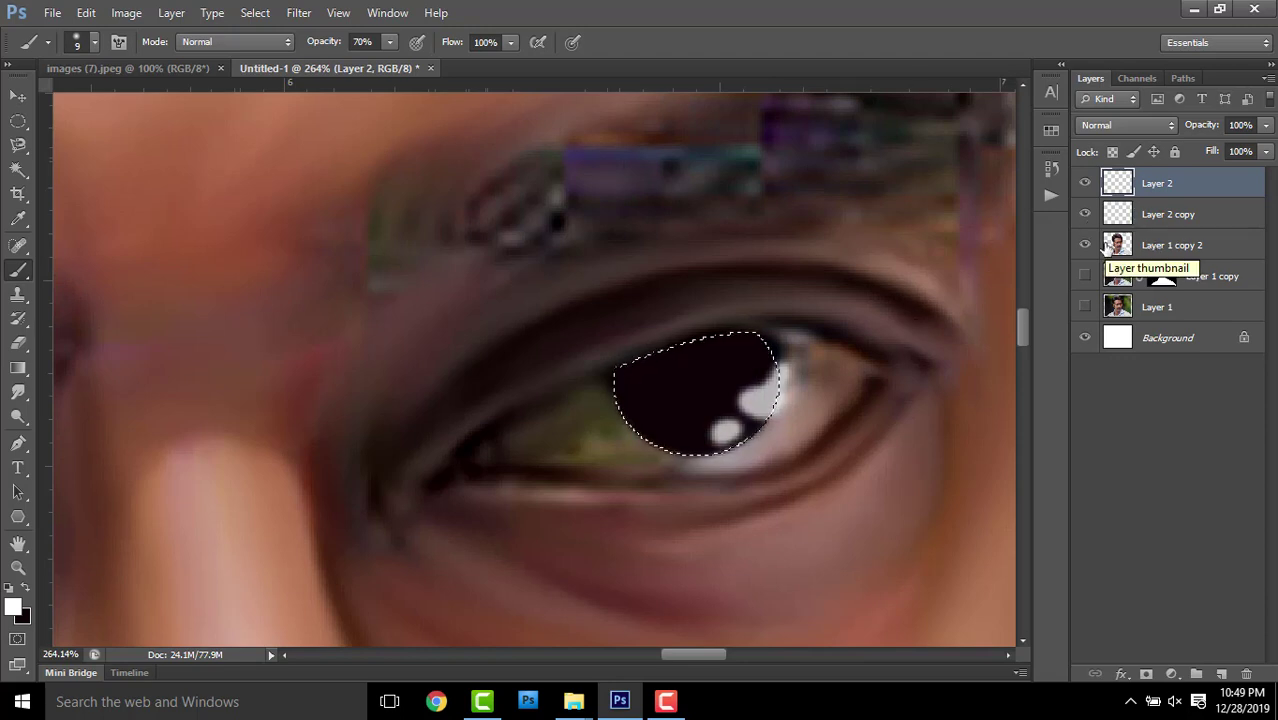
scroll(700, 335, "down", 2)
scroll(700, 335, "down", 1)
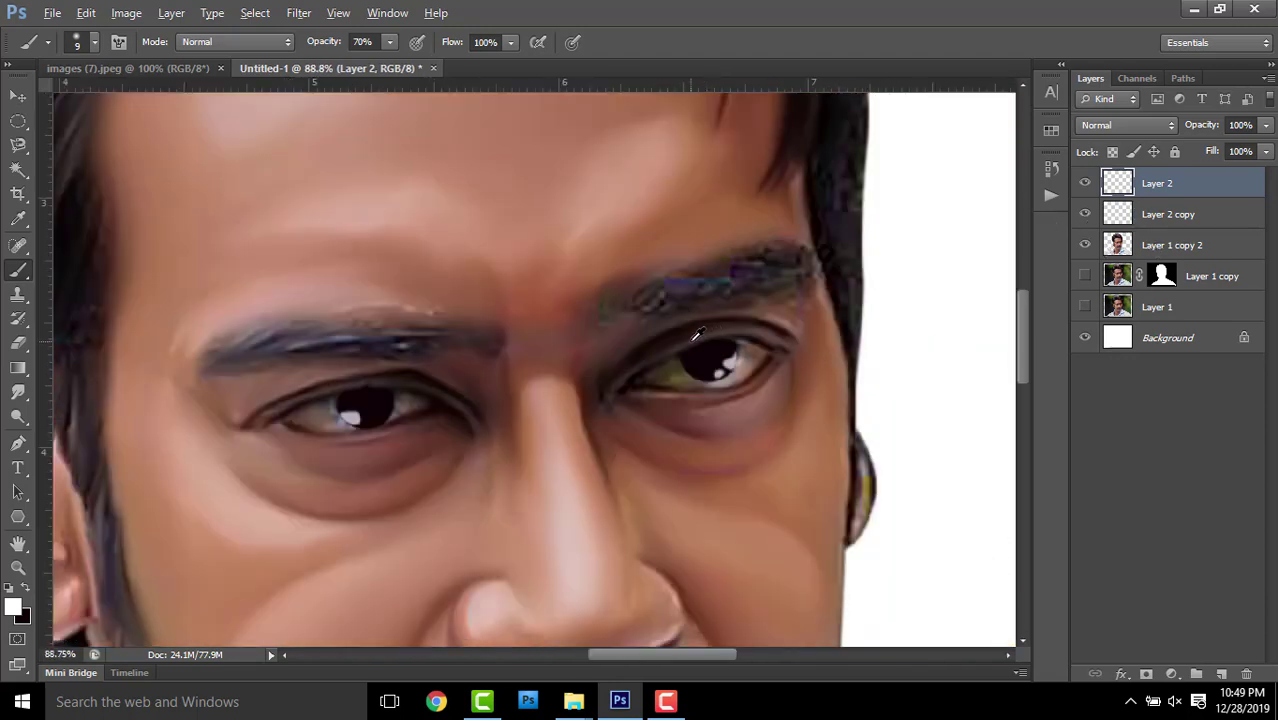
scroll(700, 335, "down", 1)
scroll(700, 335, "down", 2)
scroll(480, 405, "up", 2)
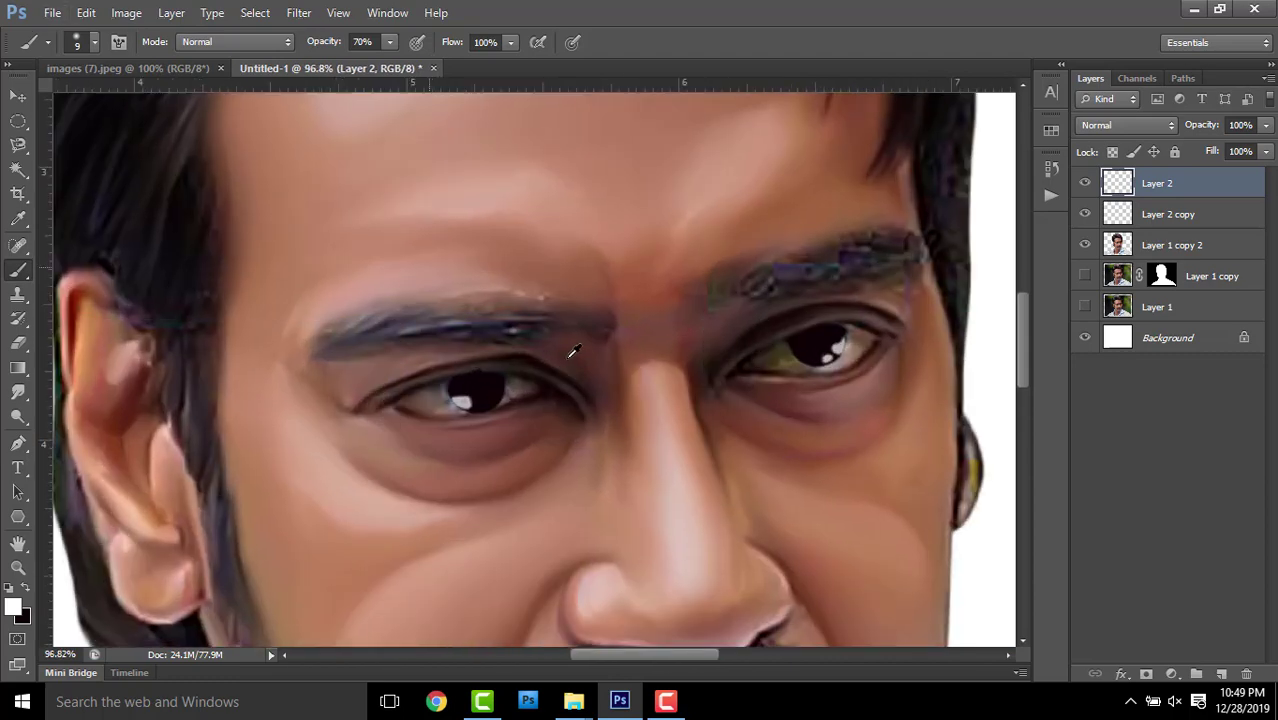
scroll(480, 405, "up", 1)
scroll(480, 405, "up", 1)
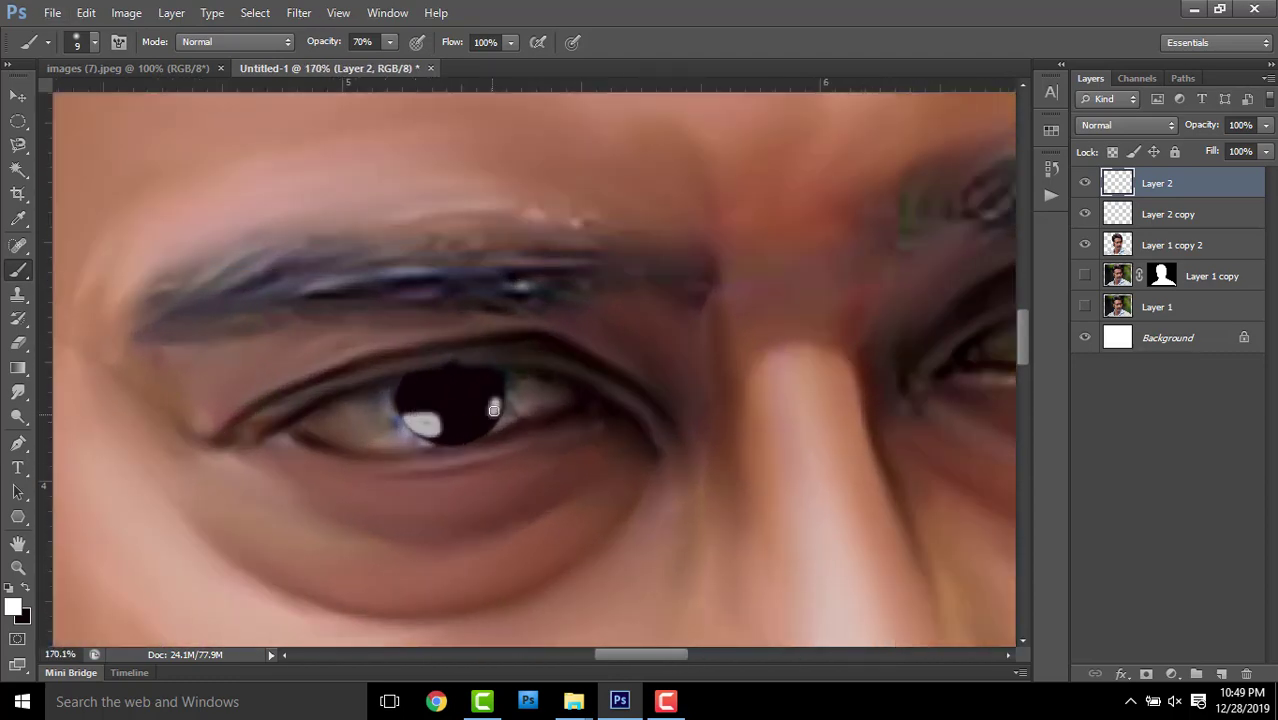
scroll(683, 357, "down", 3)
scroll(683, 330, "up", 1)
scroll(681, 300, "up", 3)
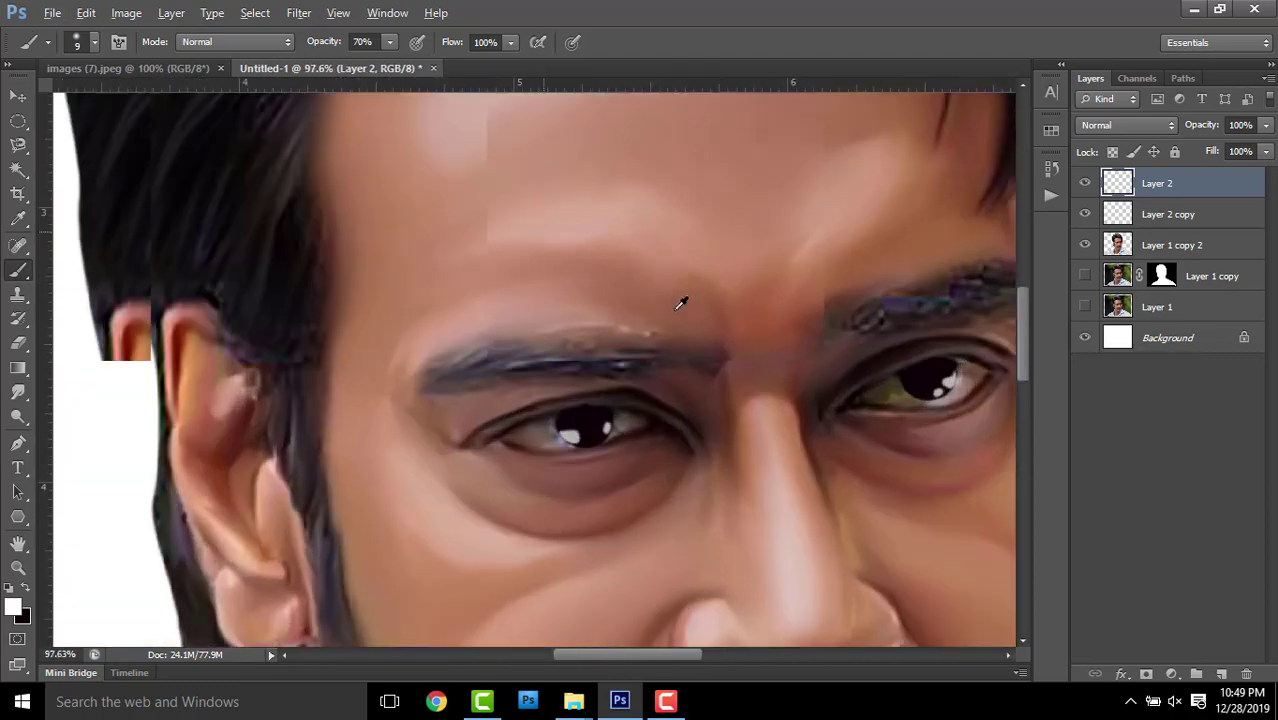
scroll(507, 555, "up", 1)
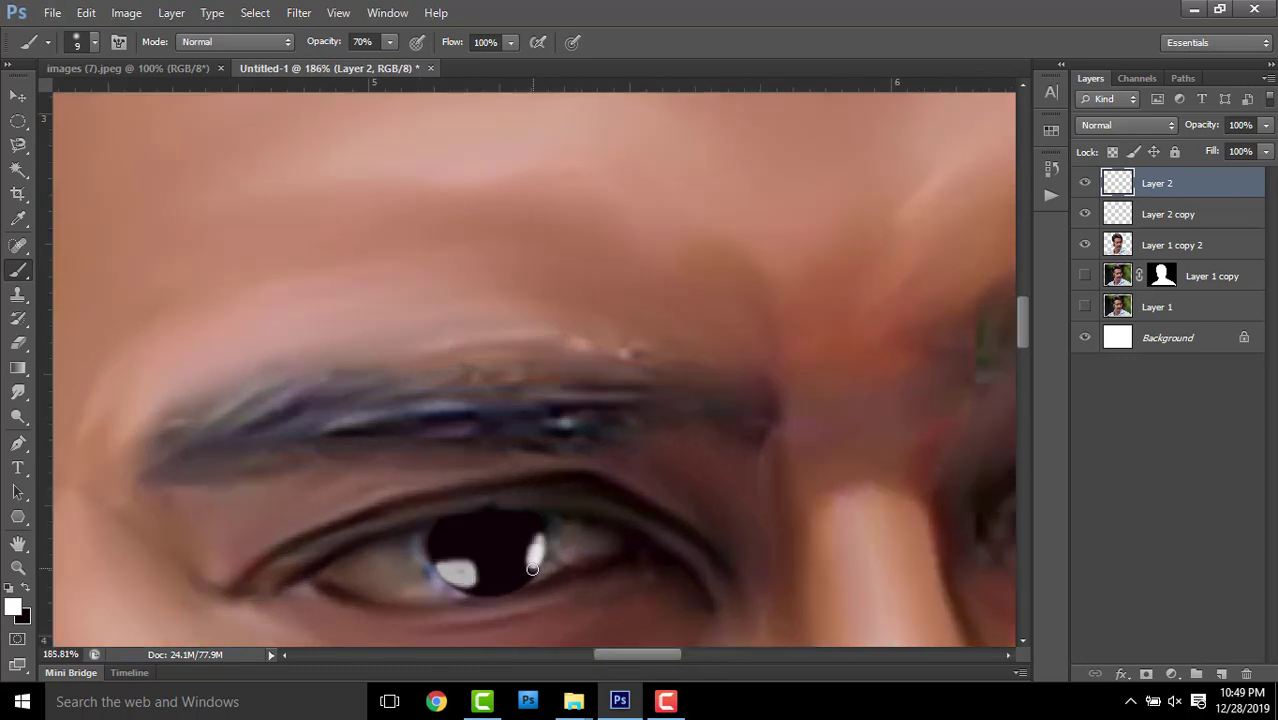
scroll(670, 477, "down", 2)
scroll(668, 458, "down", 2)
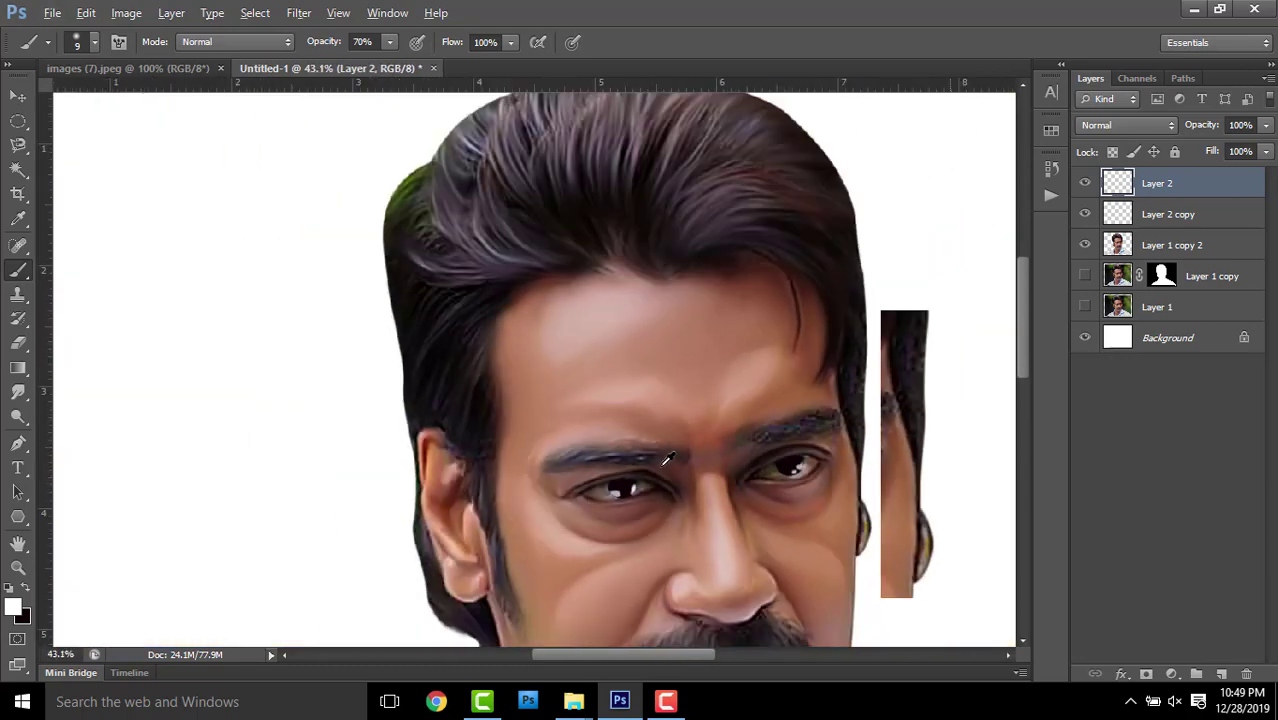
scroll(690, 440, "down", 1)
scroll(776, 420, "down", 1)
scroll(700, 440, "up", 1)
scroll(625, 462, "up", 5)
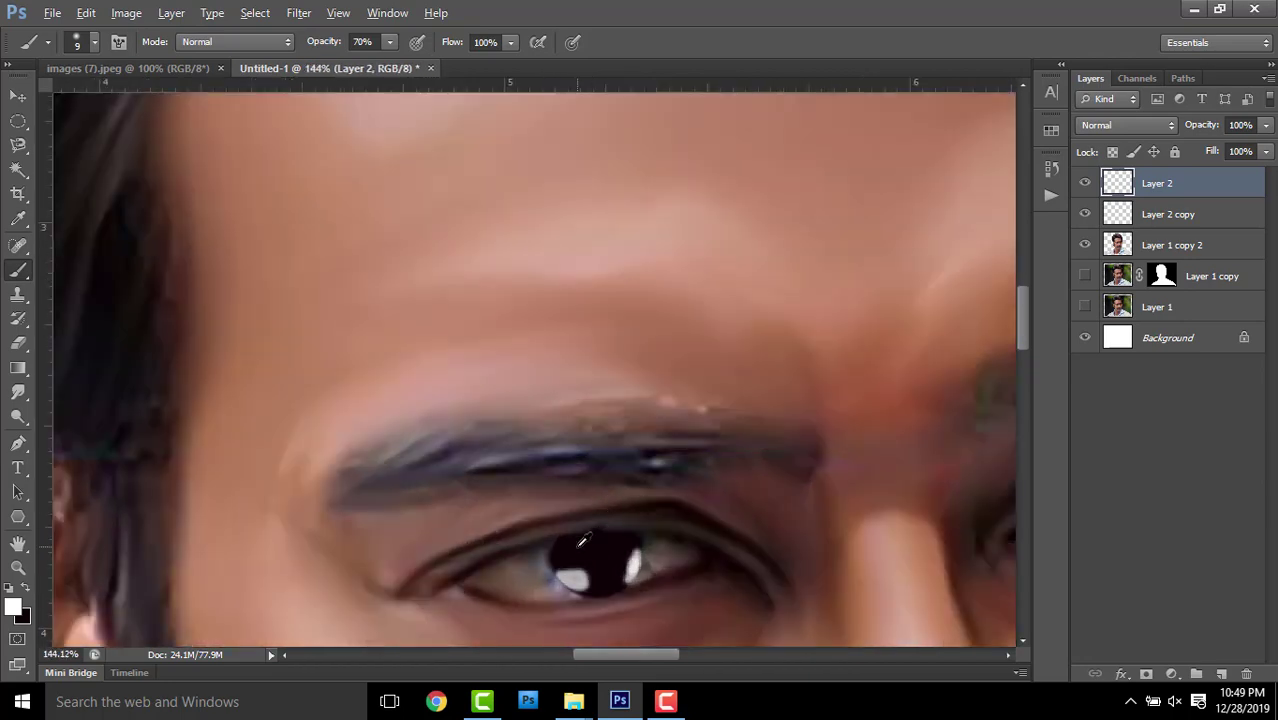
scroll(562, 593, "up", 1)
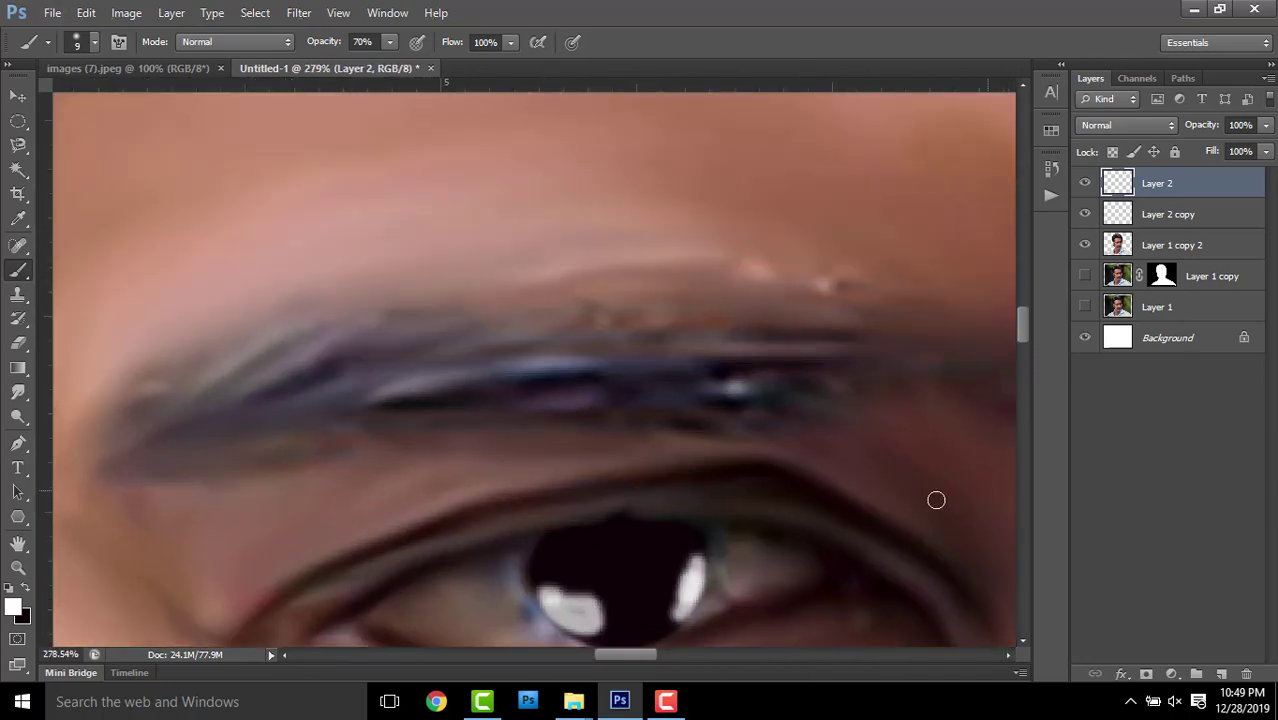
scroll(900, 480, "down", 1)
scroll(884, 465, "down", 2)
scroll(800, 470, "down", 1)
left_click_drag(804, 478, 570, 478)
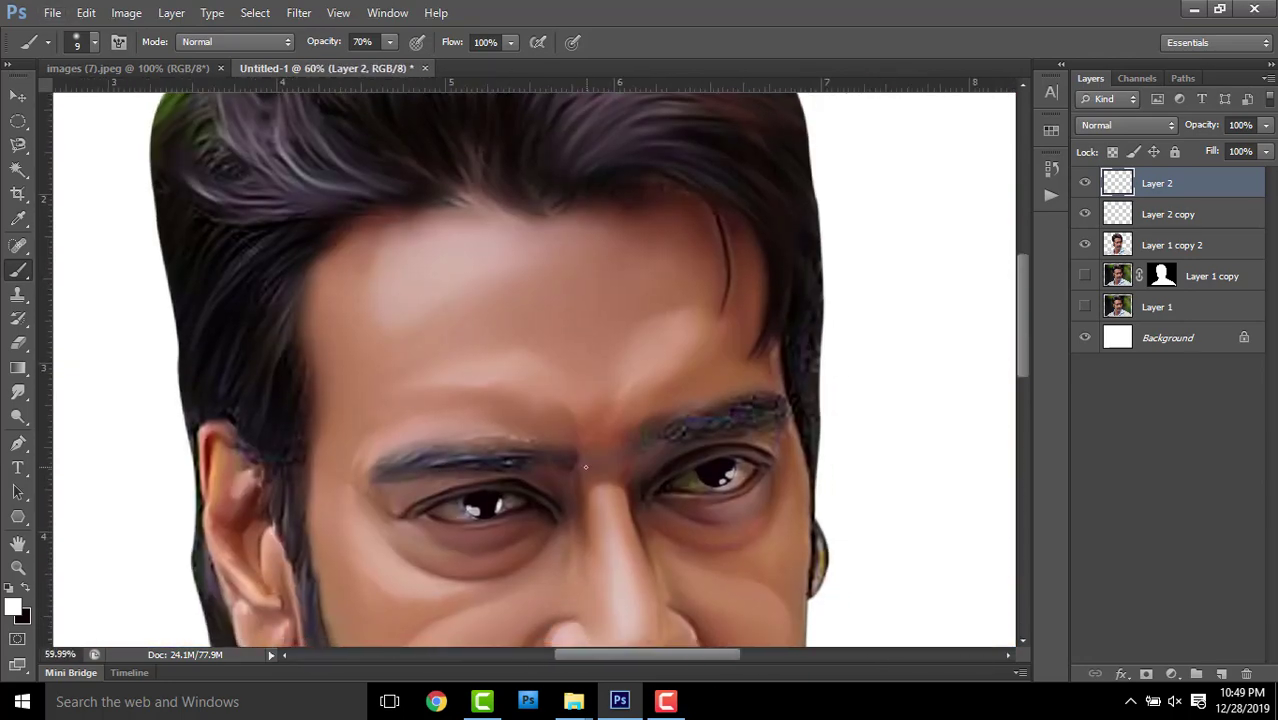
scroll(585, 467, "up", 1)
scroll(585, 455, "up", 1)
Load the pupil shapes from Layer 2 copy and choose dark red 3c0808 as background colour
left_click(1185, 218)
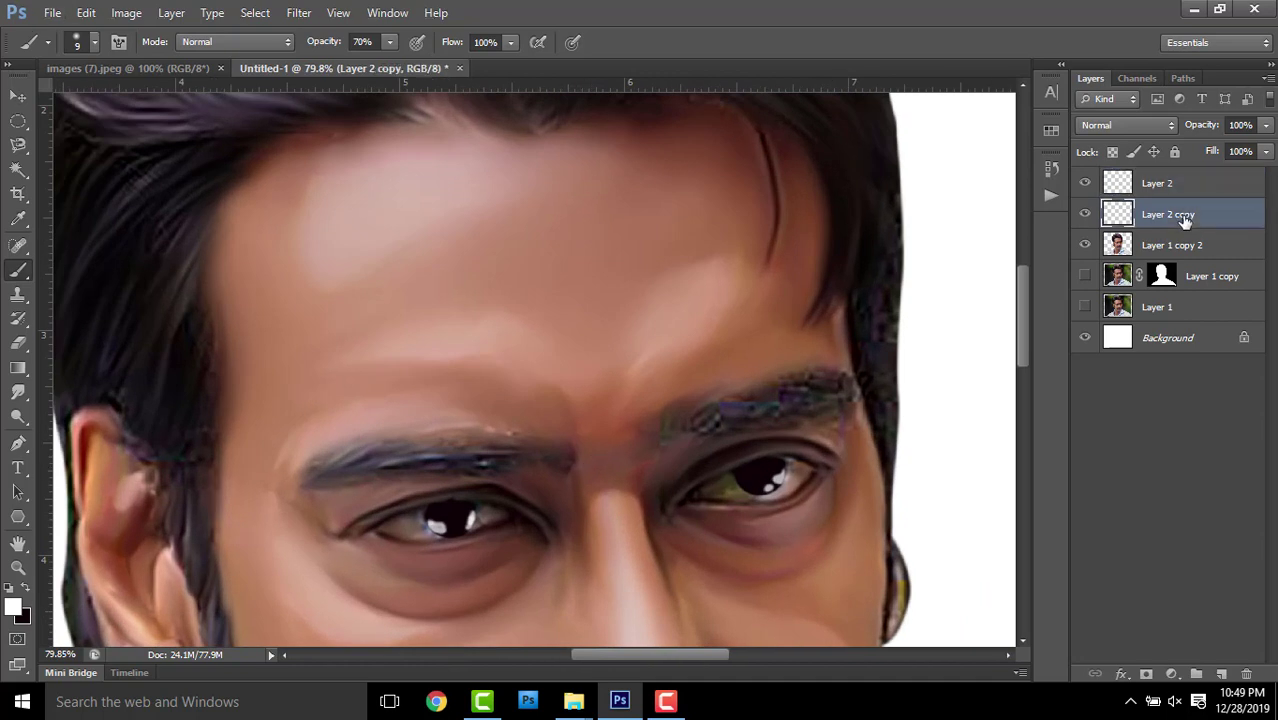
left_click(1117, 214, "ctrl")
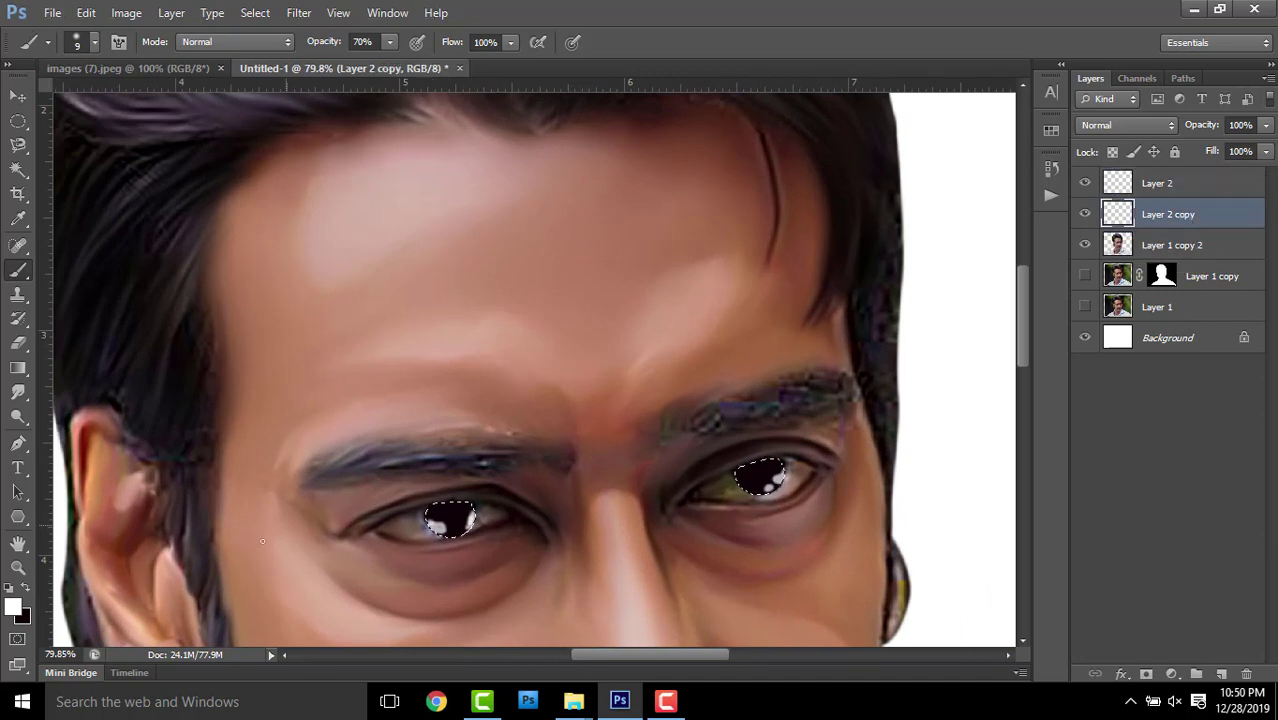
left_click(22, 616)
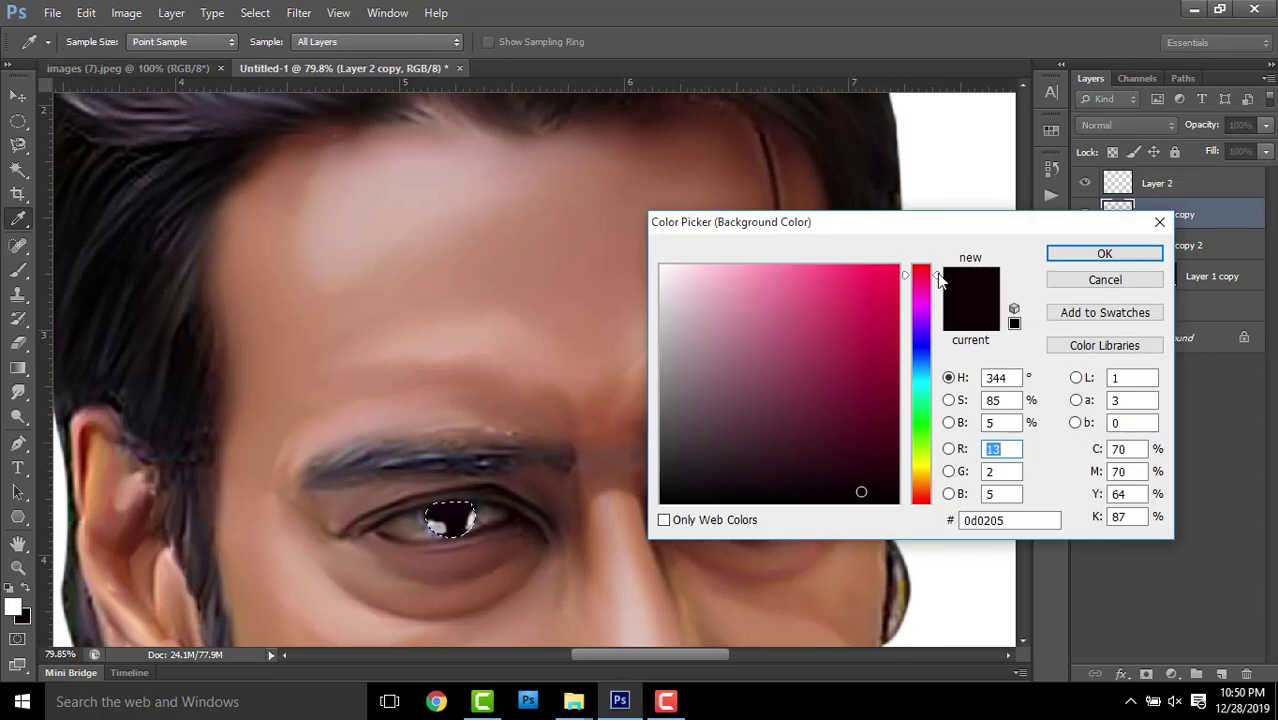
left_click_drag(938, 278, 921, 266)
left_click_drag(867, 434, 868, 448)
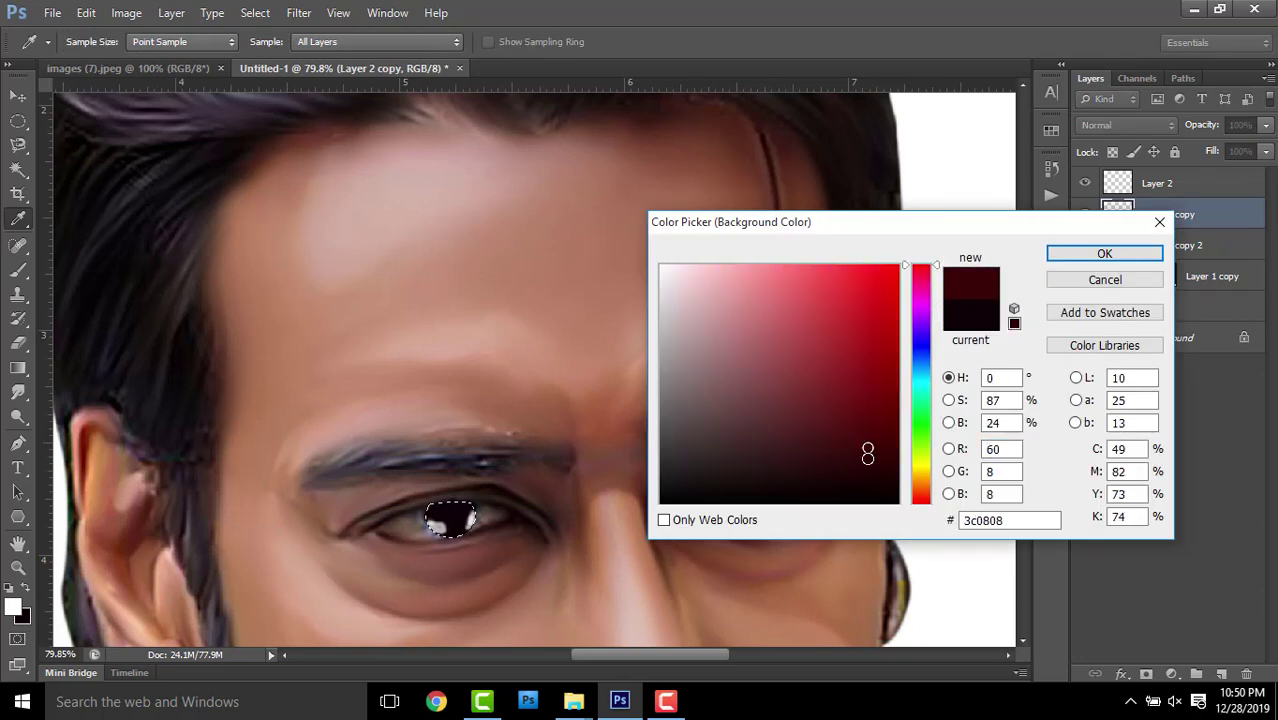
left_click(1062, 254)
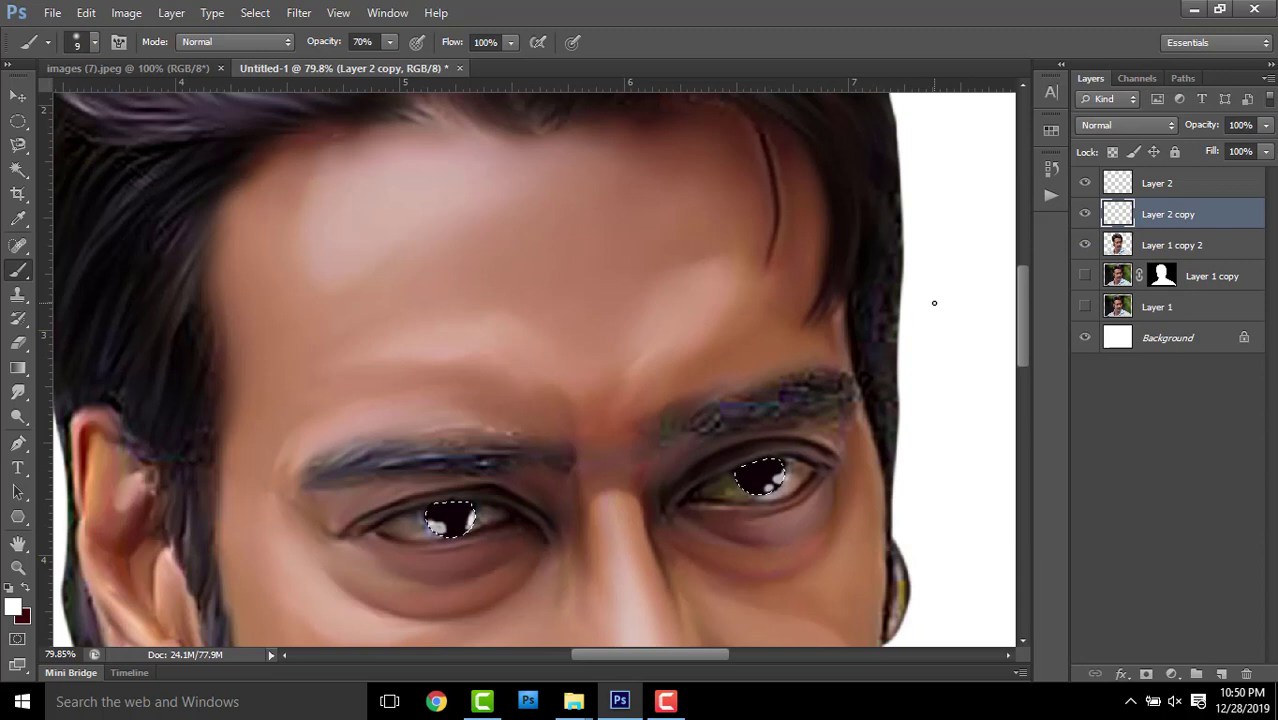
Add a hidden empty Layer 3, then darken Layer 2 copy's midtones to 0.65 with Levels
key("ctrl+d")
key("ctrl+shift+alt+n")
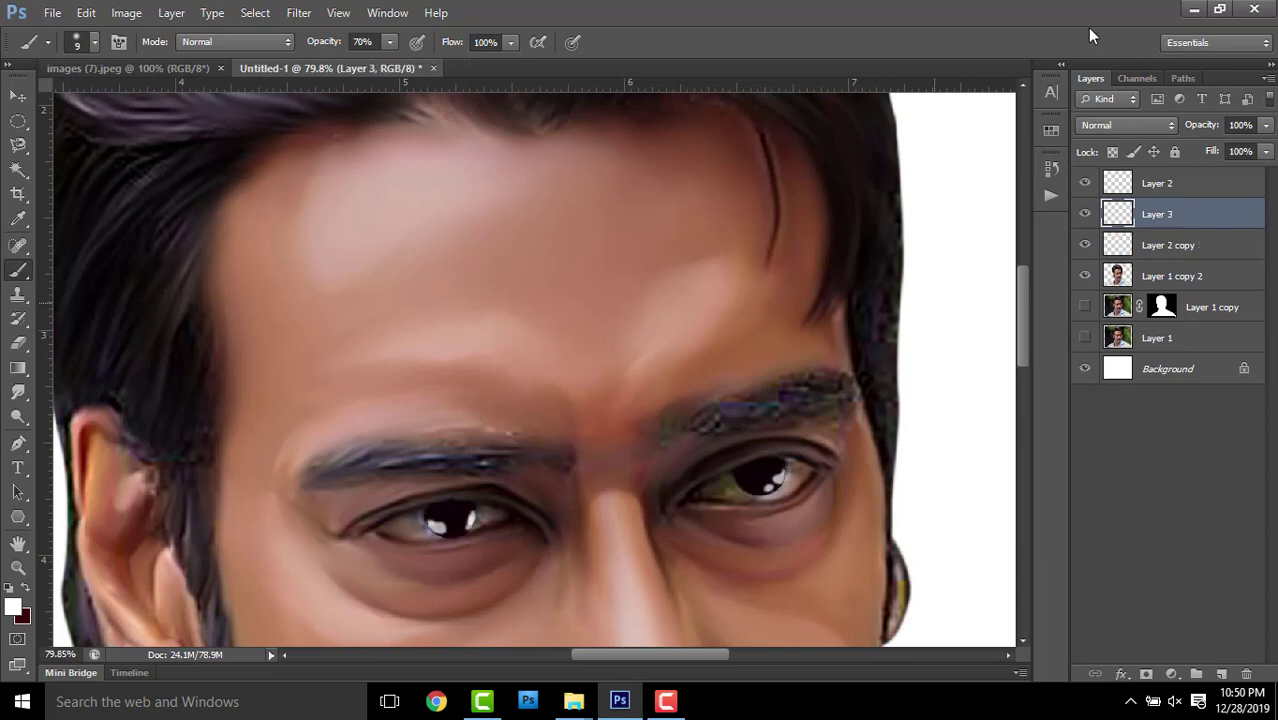
left_click(1086, 216)
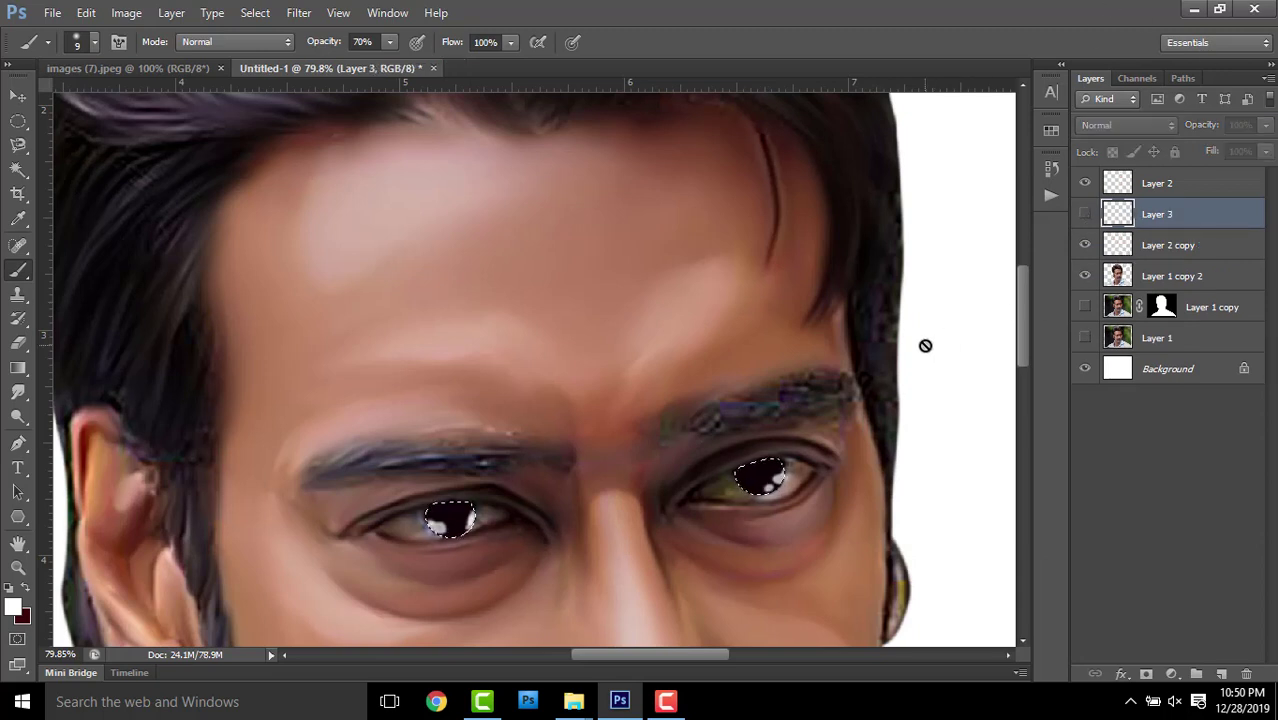
left_click(1110, 250)
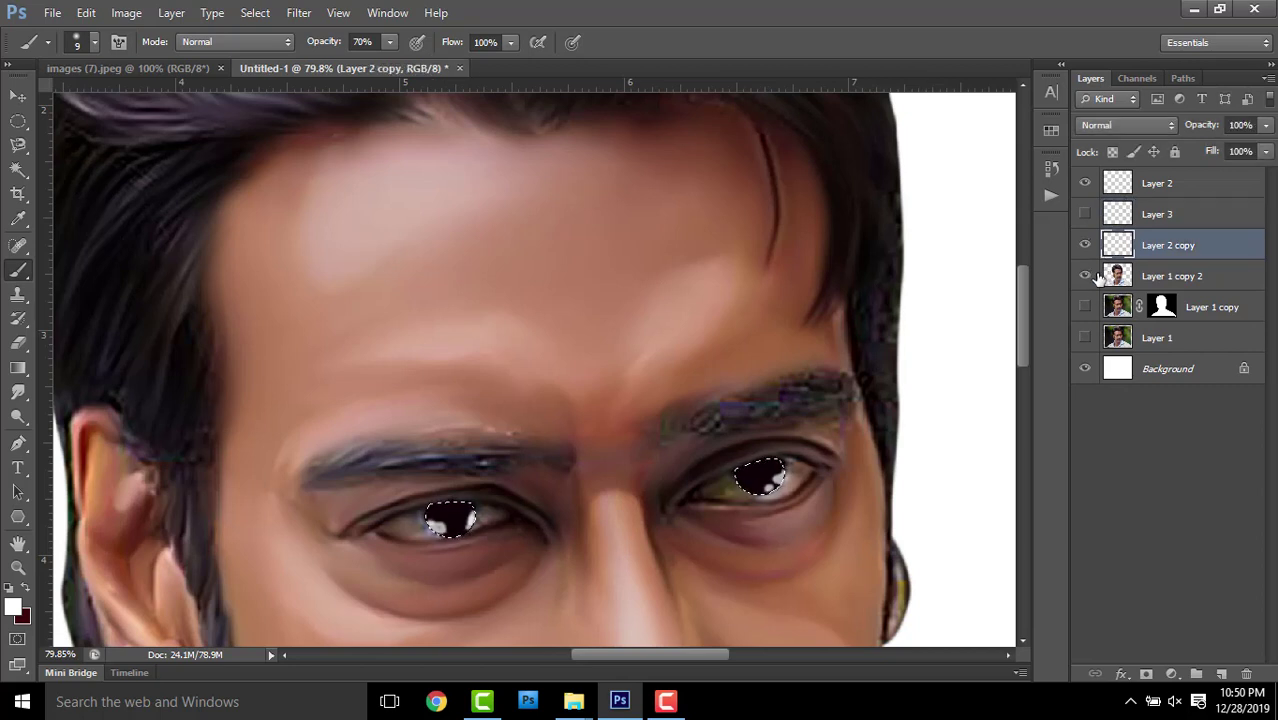
key("ctrl+d")
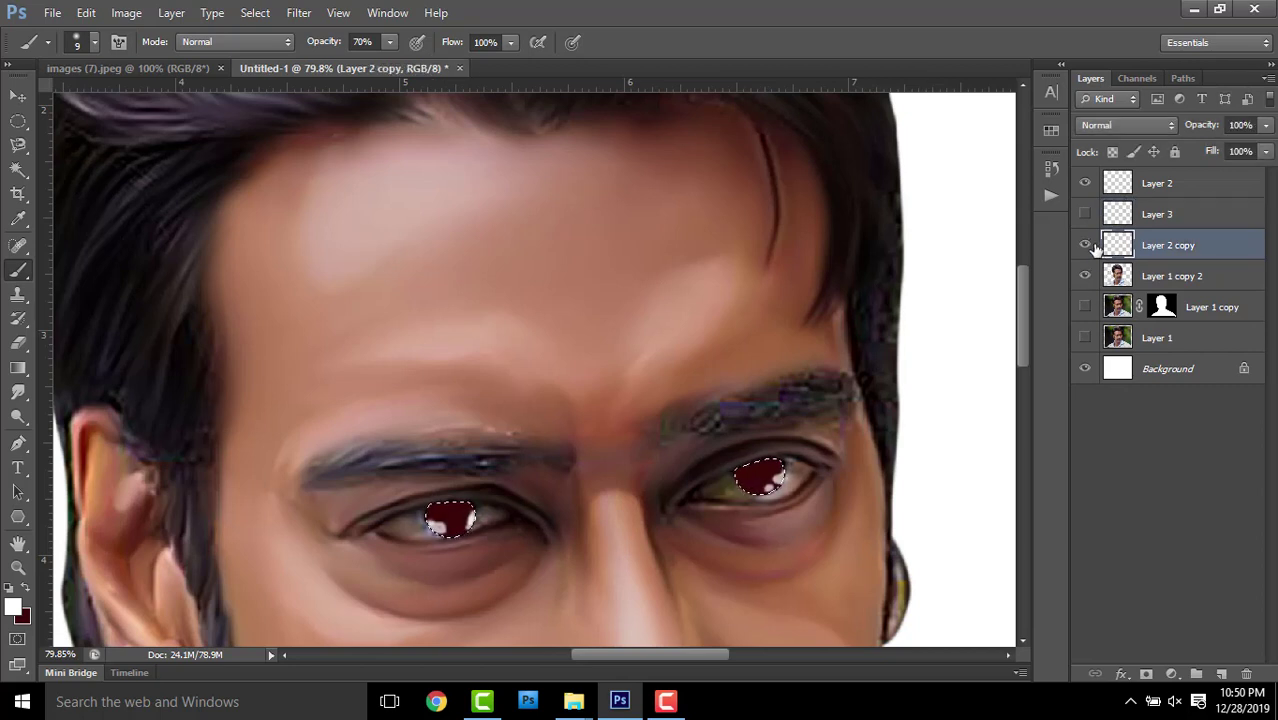
key("ctrl+l")
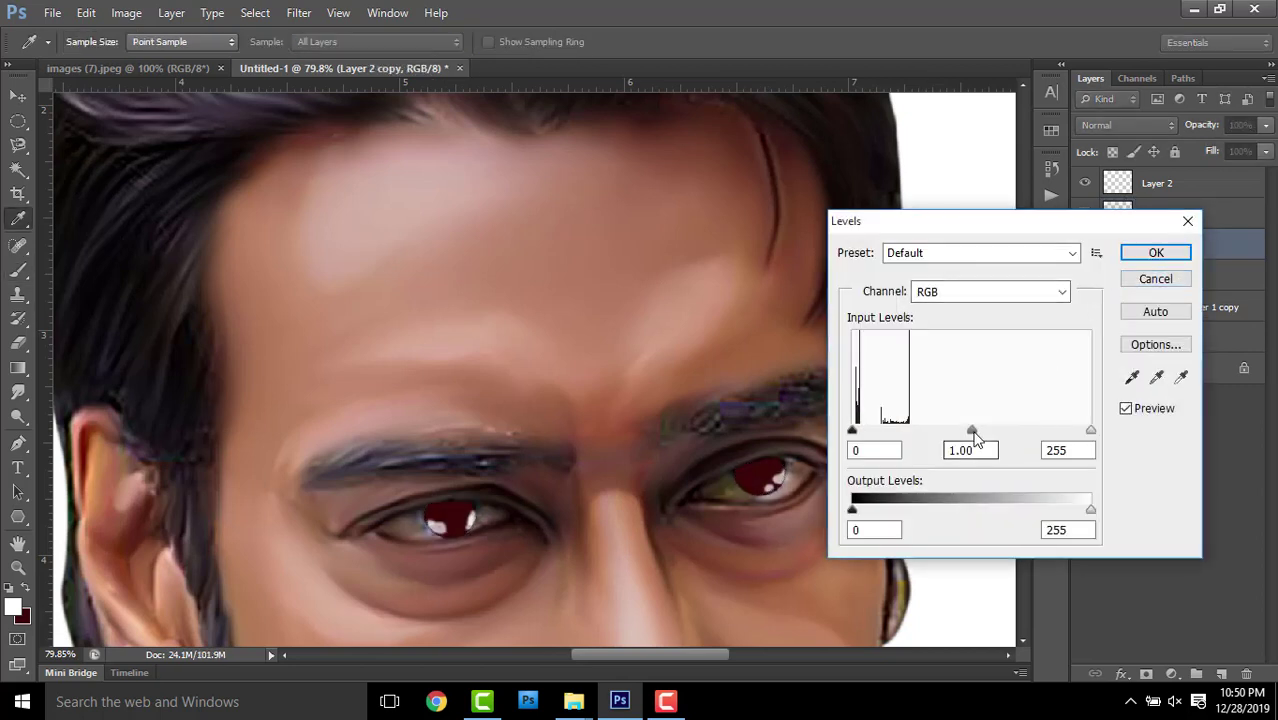
left_click_drag(972, 430, 1004, 430)
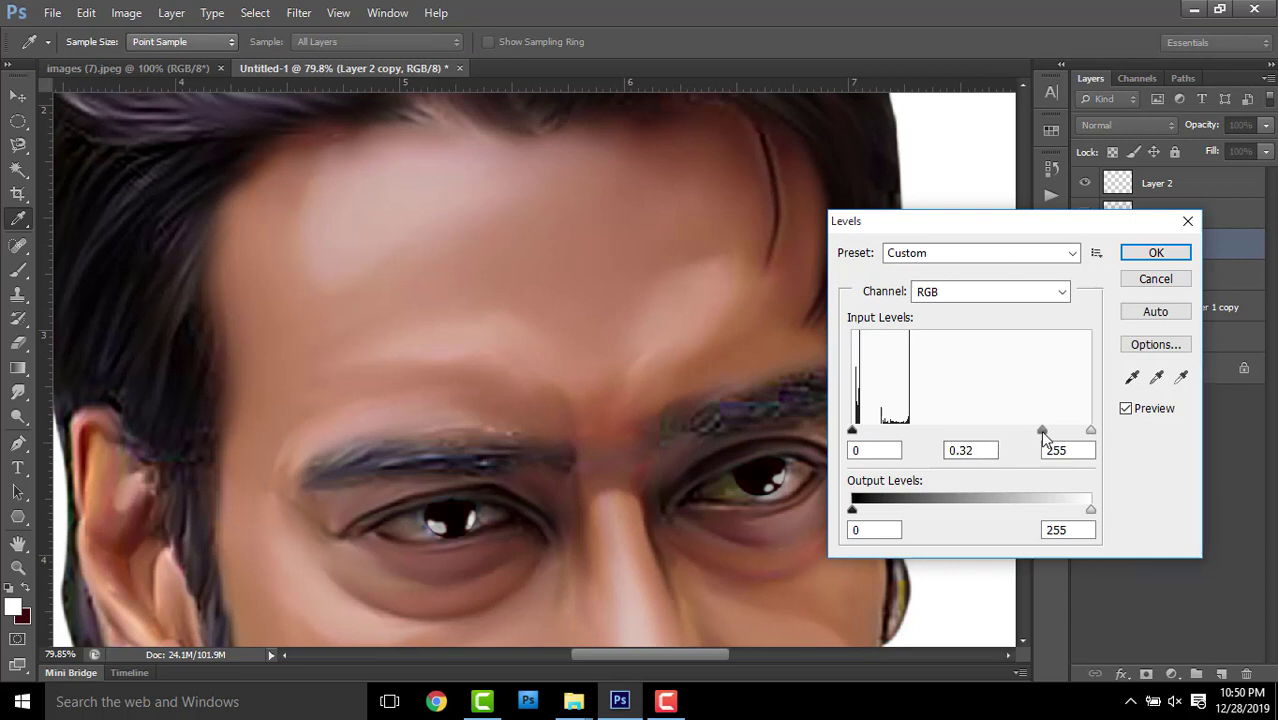
left_click(1152, 255)
Select Layer 3, Layer 2 and Layer 2 copy together and merge them with Ctrl+E
left_click(1172, 217)
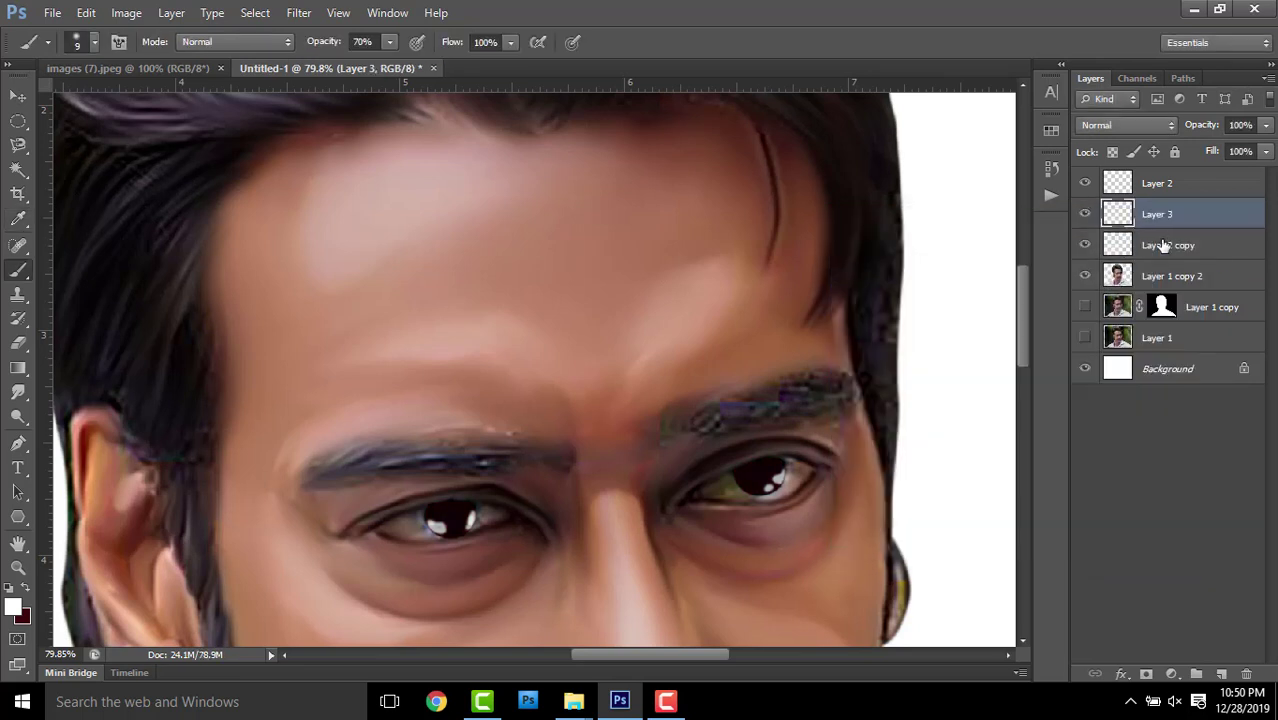
left_click(19, 344)
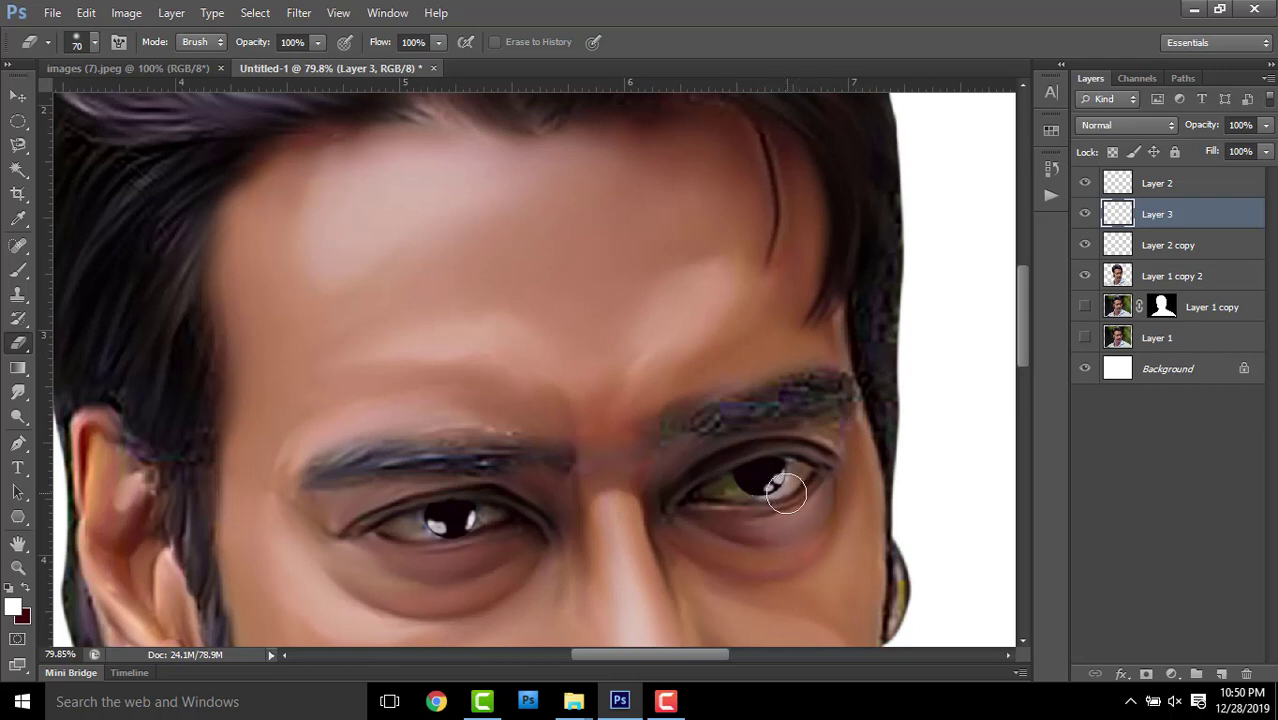
key("alt+bracketleft")
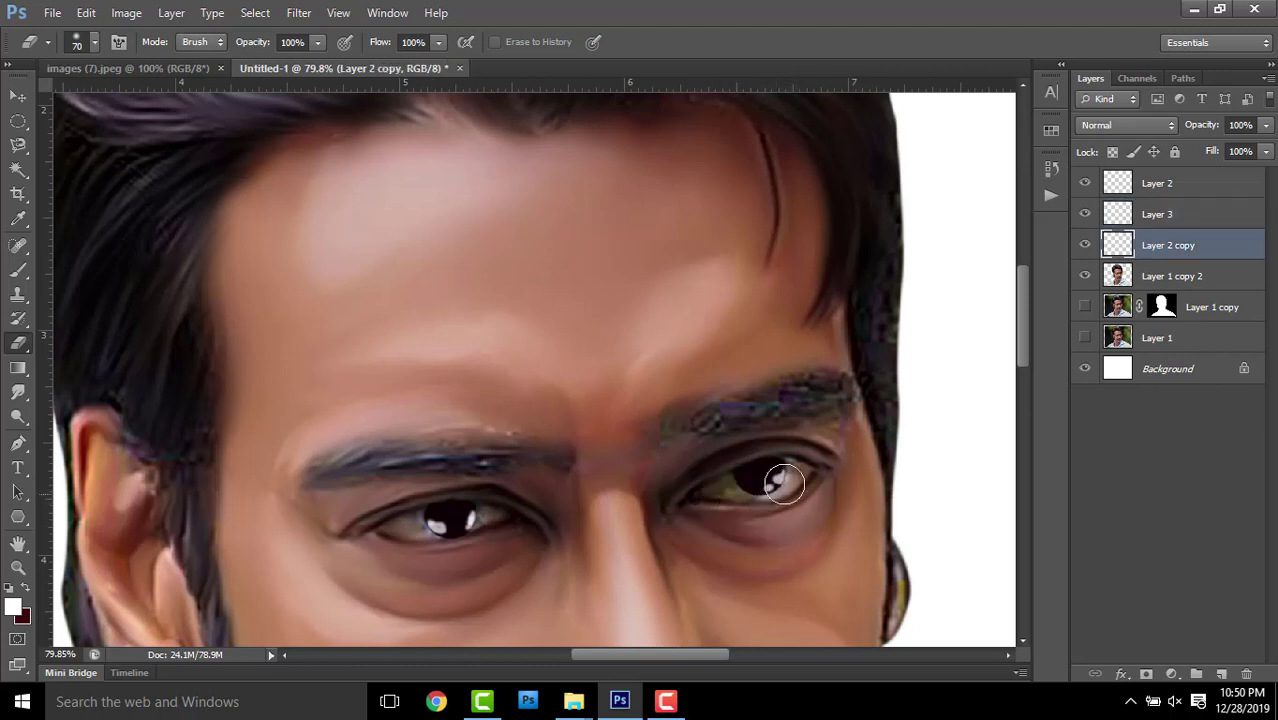
left_click(1170, 218)
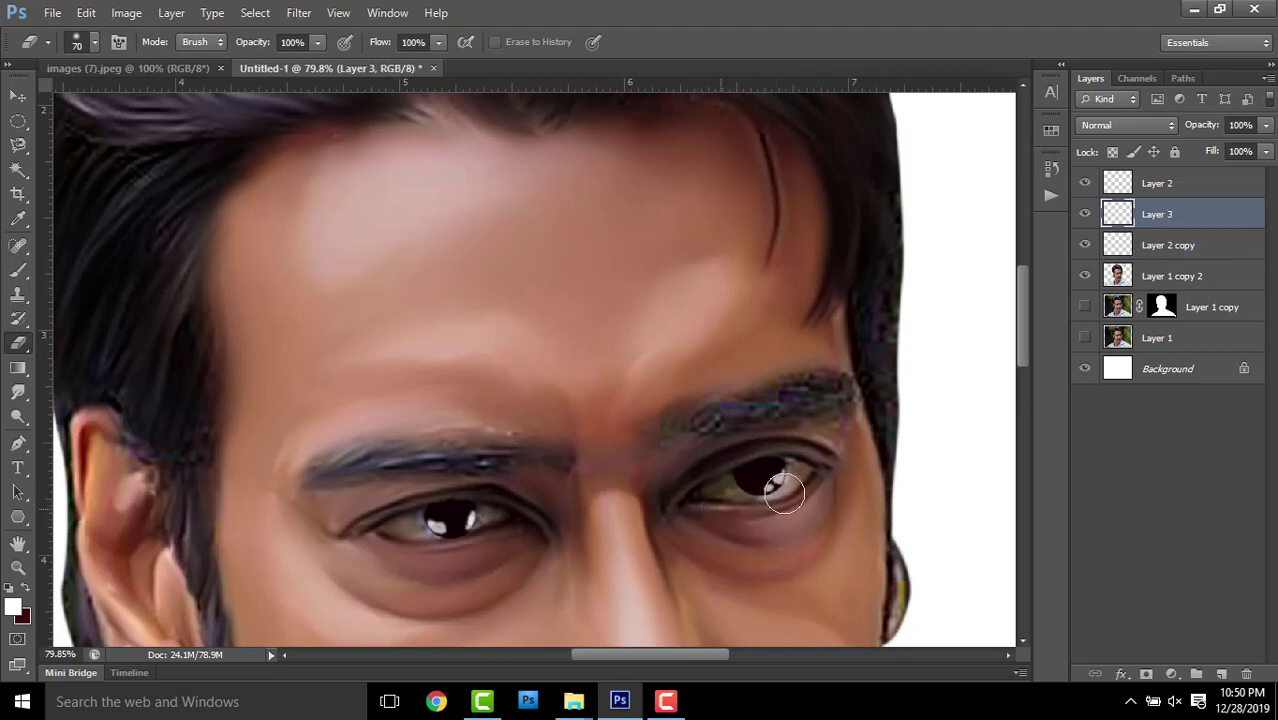
scroll(662, 494, "down", 3)
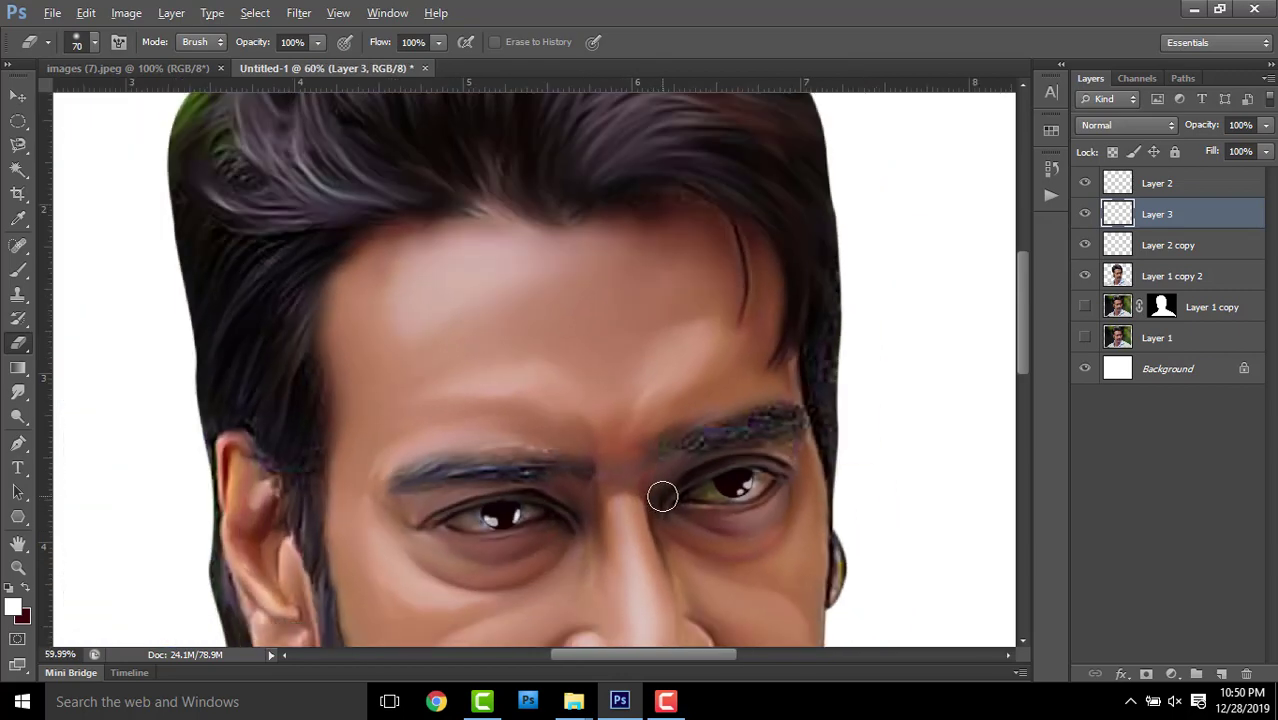
scroll(772, 473, "down", 4)
scroll(750, 400, "up", 3)
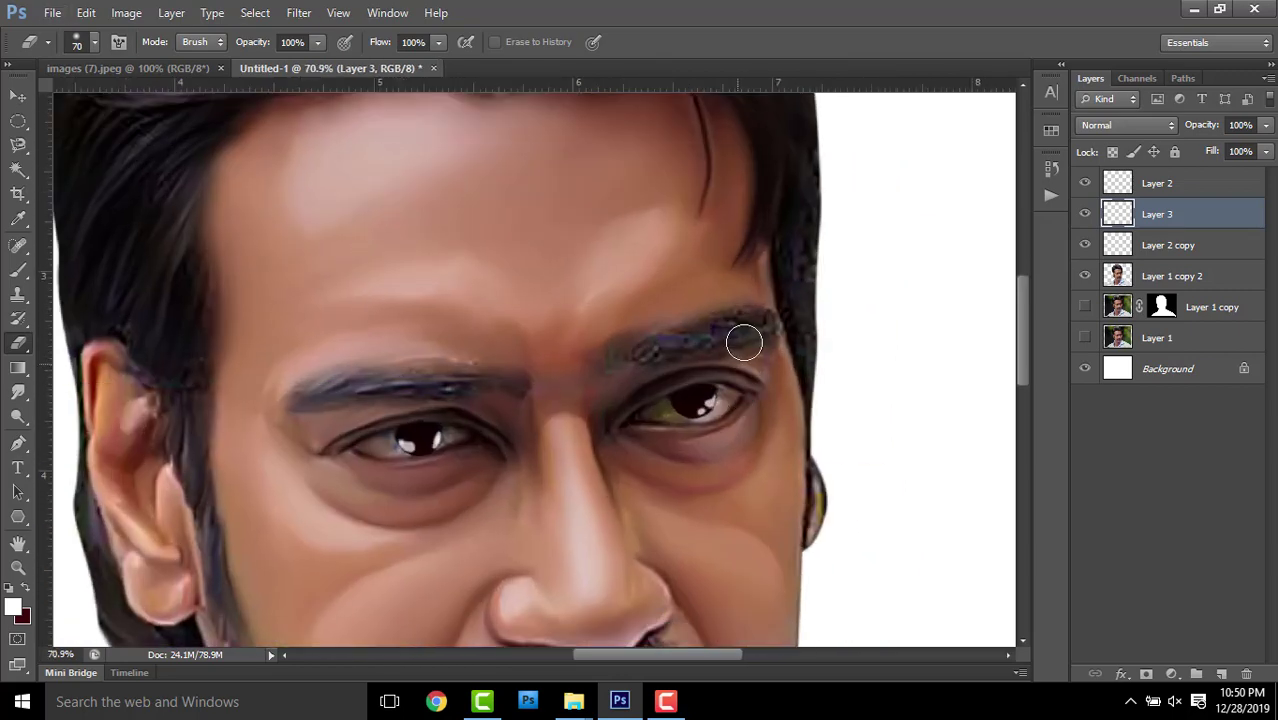
left_click(1225, 184, "ctrl")
left_click(1172, 246, "ctrl")
key("ctrl+e")
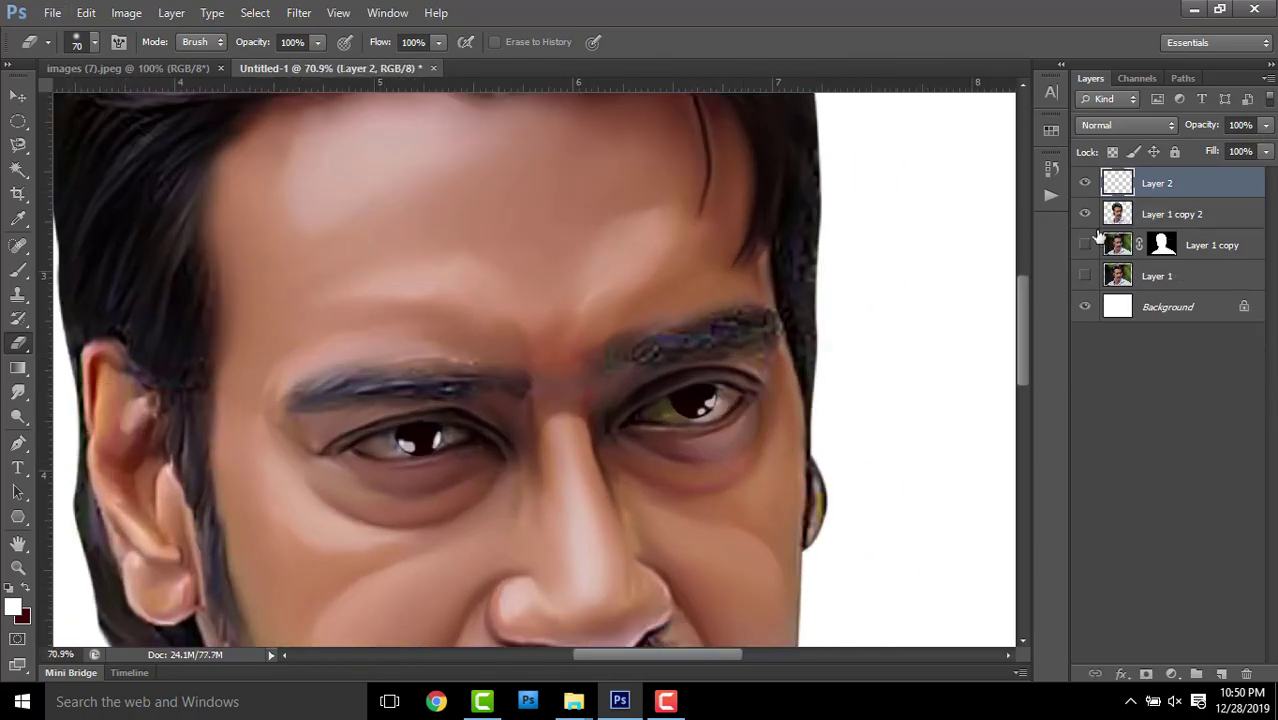
Pick the Brush with black as the foreground colour and pan over to the other eye
left_click(18, 270)
scroll(450, 420, "up", 3)
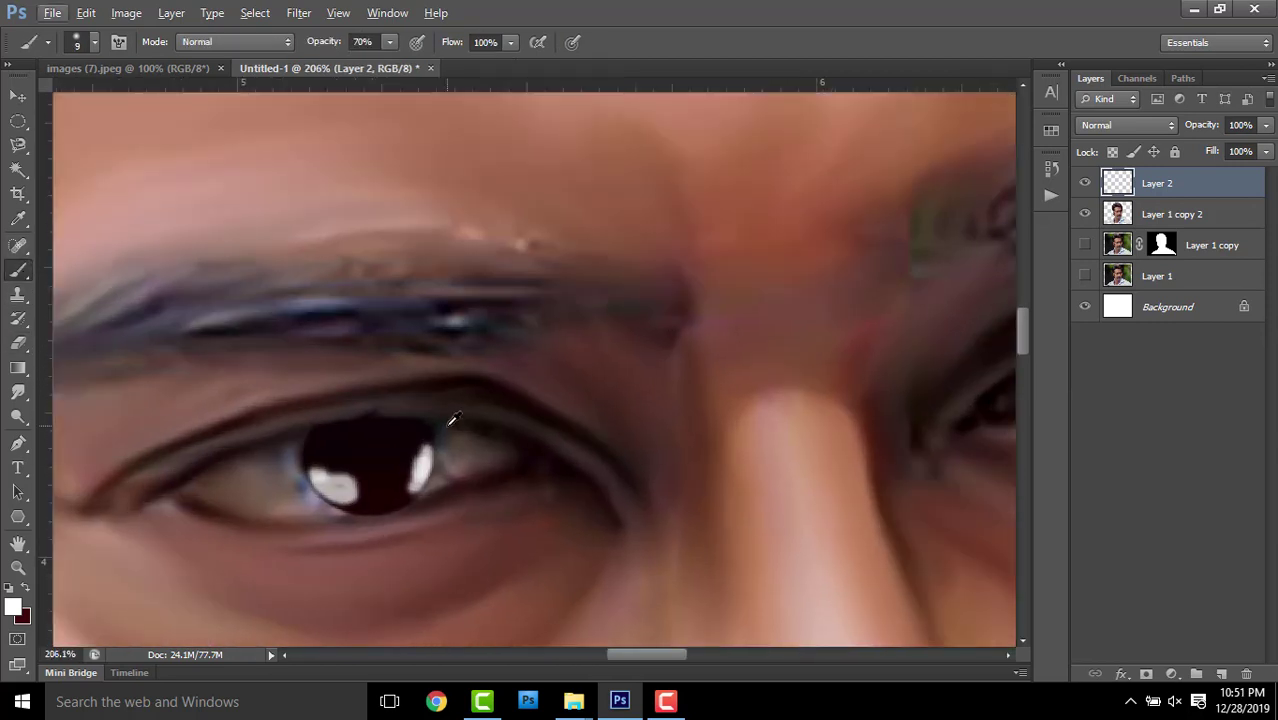
left_click(368, 440, "alt")
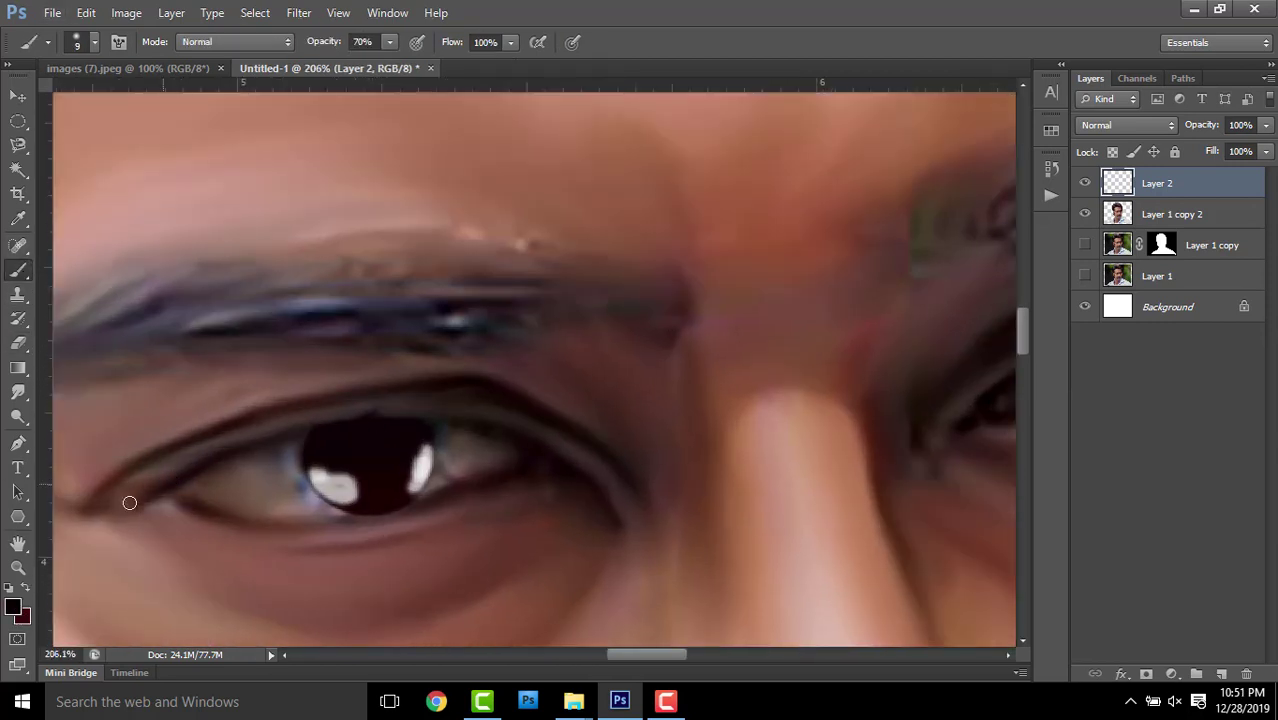
left_click(17, 610)
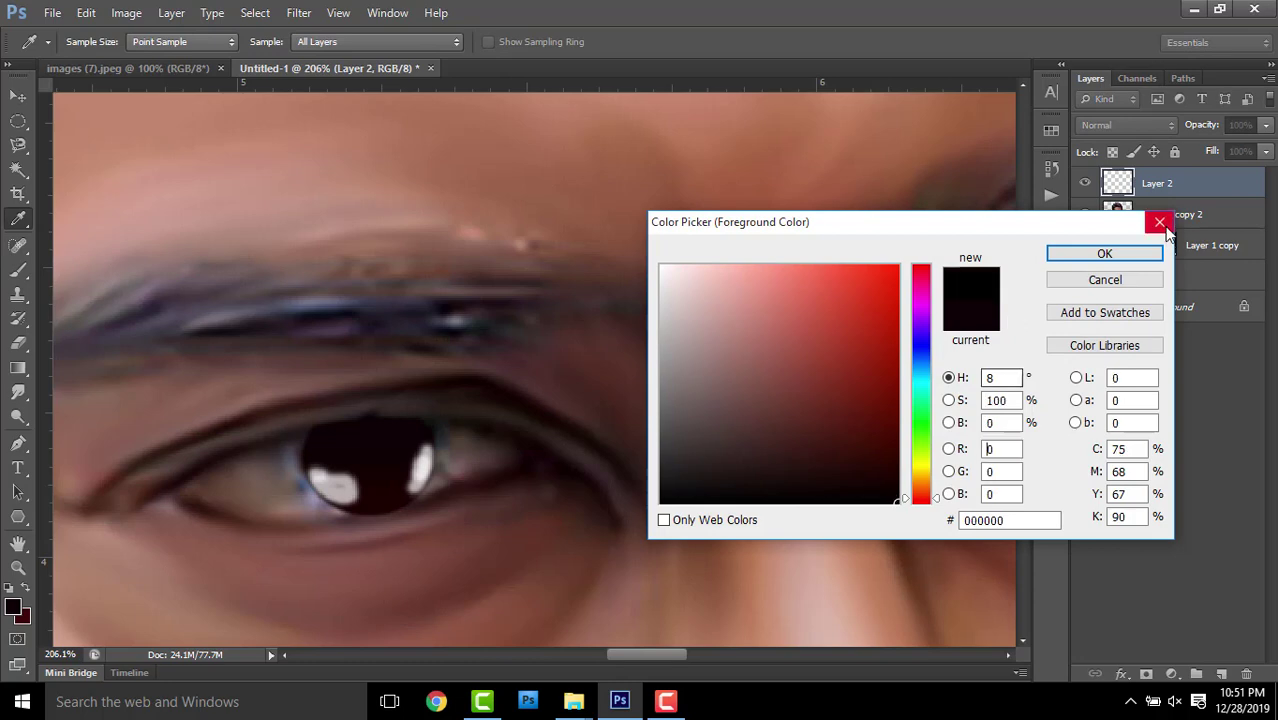
left_click(1100, 264)
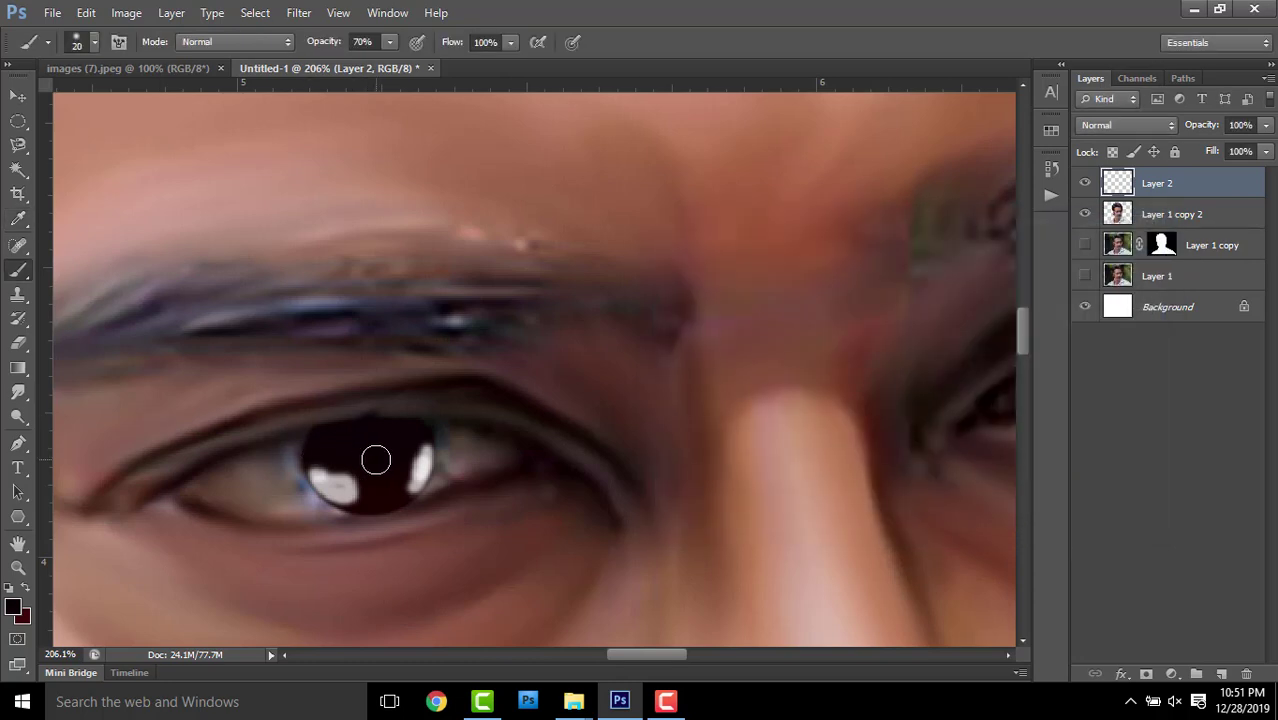
left_click_drag(973, 360, 464, 377)
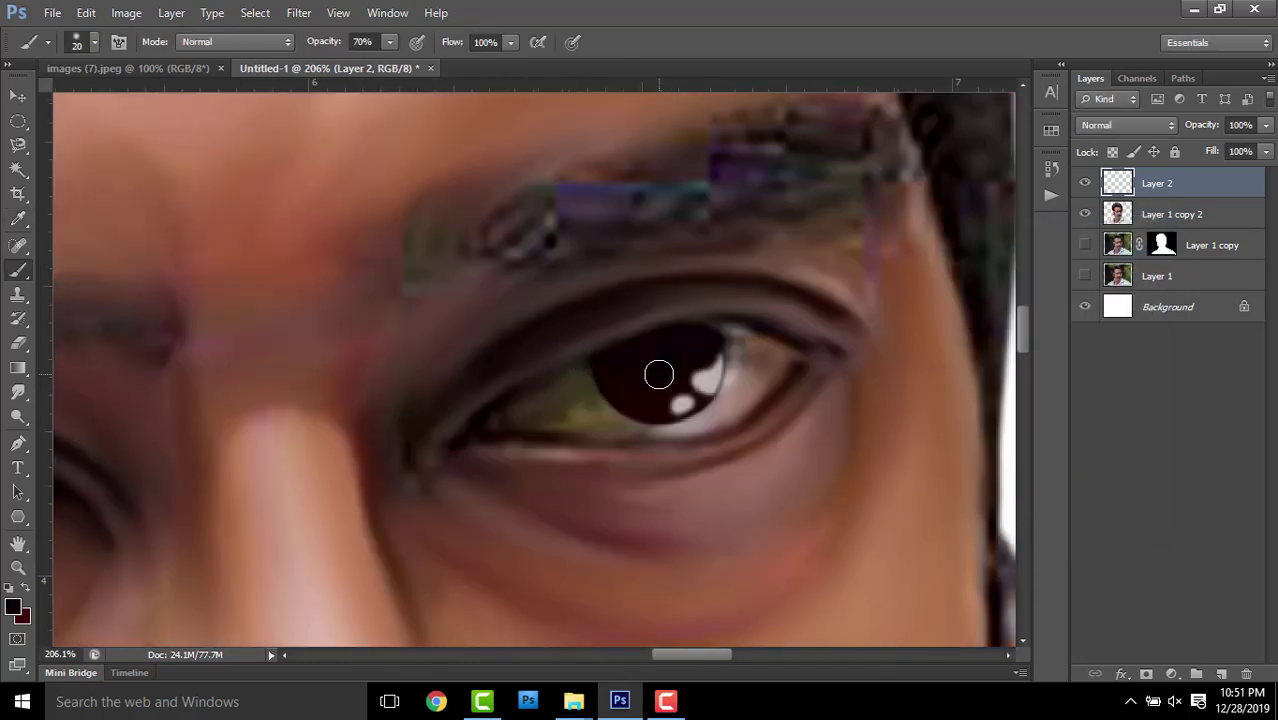
scroll(735, 335, "down", 5)
scroll(737, 325, "down", 5)
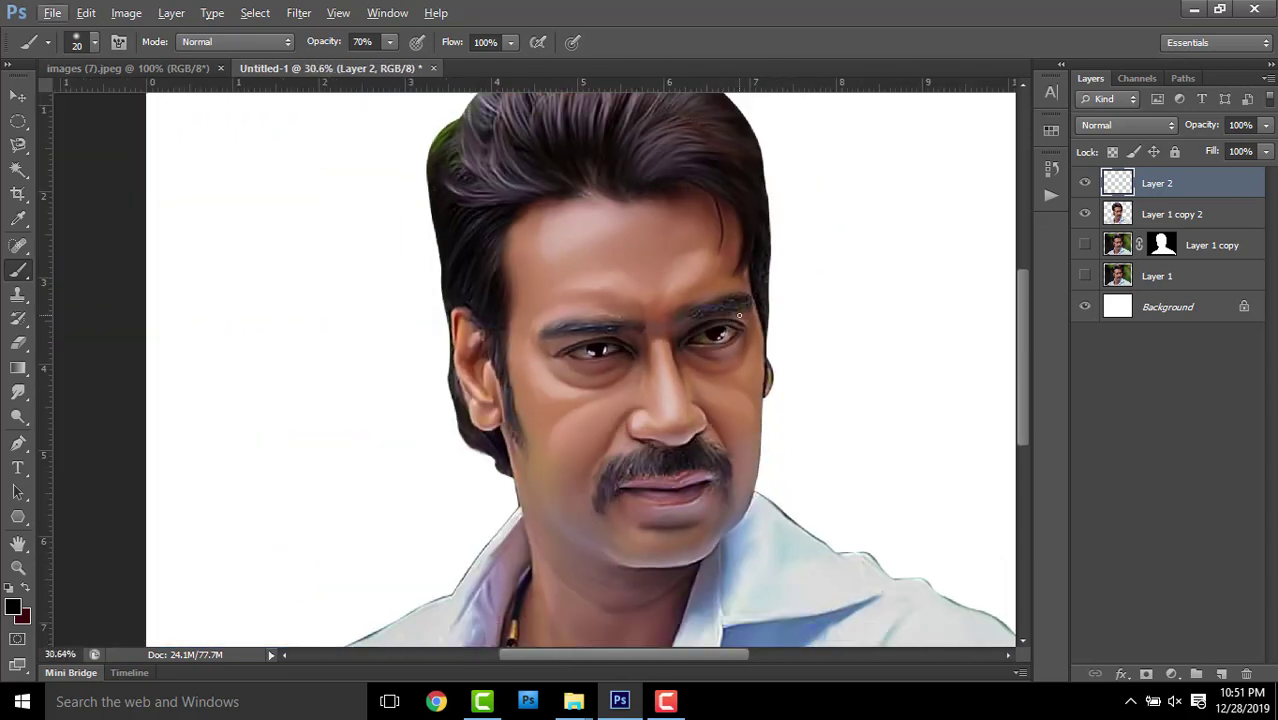
Step back before the merge and lower Layer 2's opacity to 52%
key("ctrl+j")
key("ctrl+shift+alt+n")
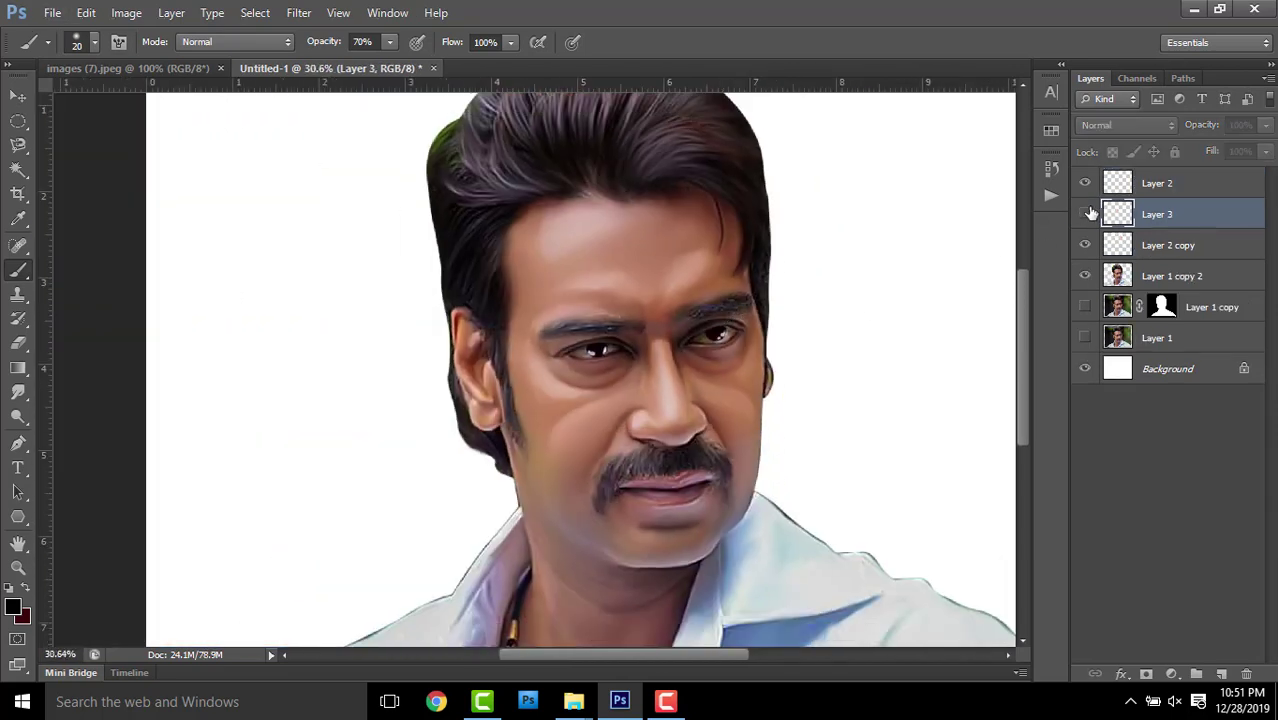
left_click(1086, 184)
left_click(1194, 176)
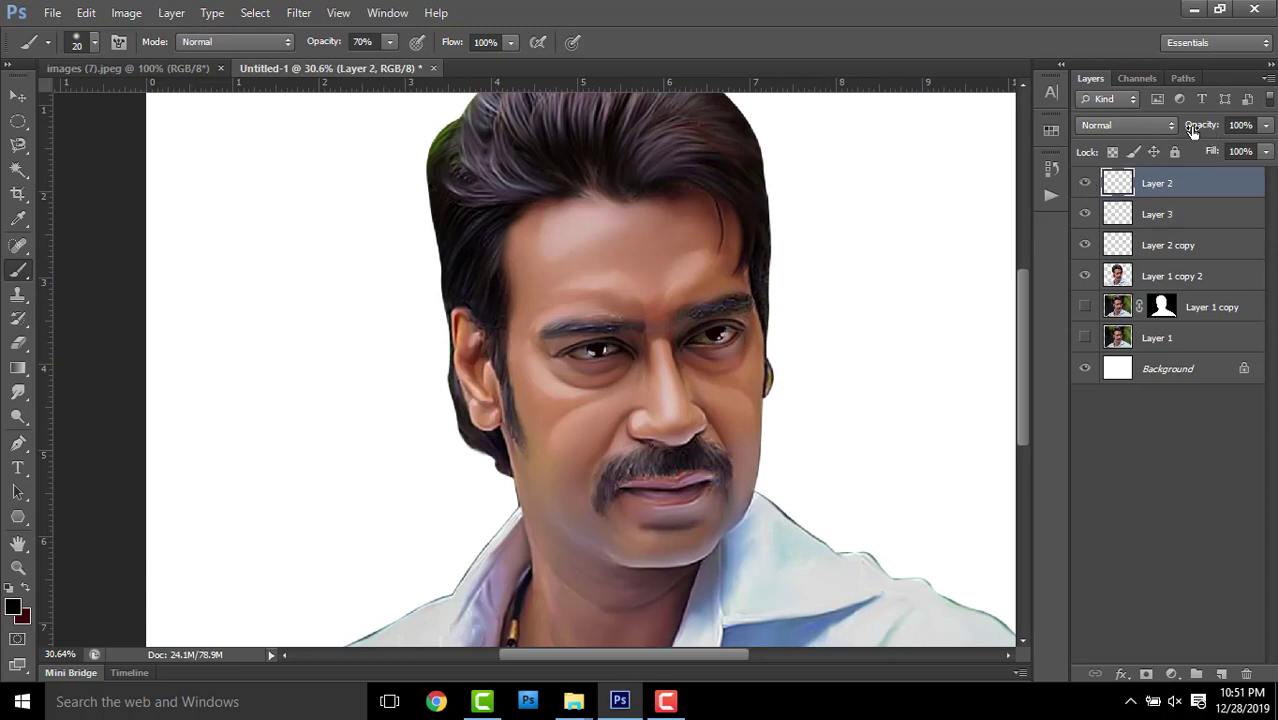
left_click_drag(1192, 131, 1161, 133)
Merge the three eye layers into Layer 2 and fit the whole image in the window
left_click(1197, 245, "shift")
key("ctrl+e")
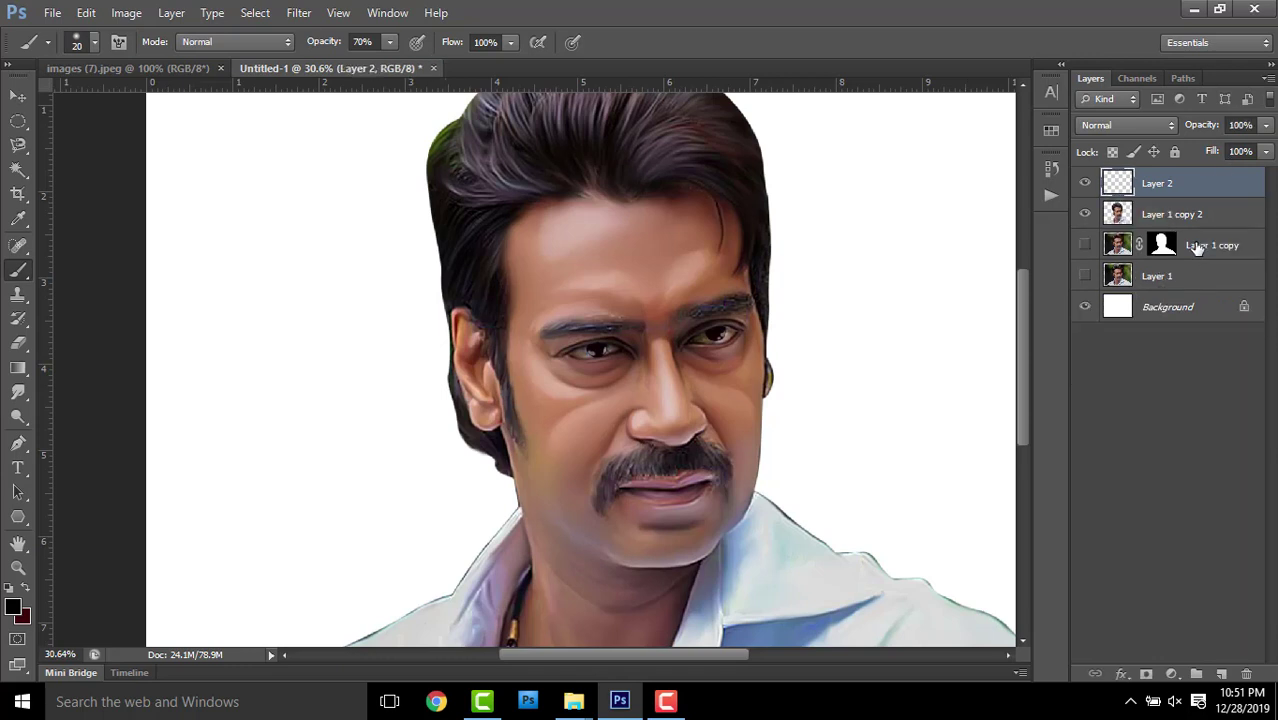
scroll(794, 317, "up", 3)
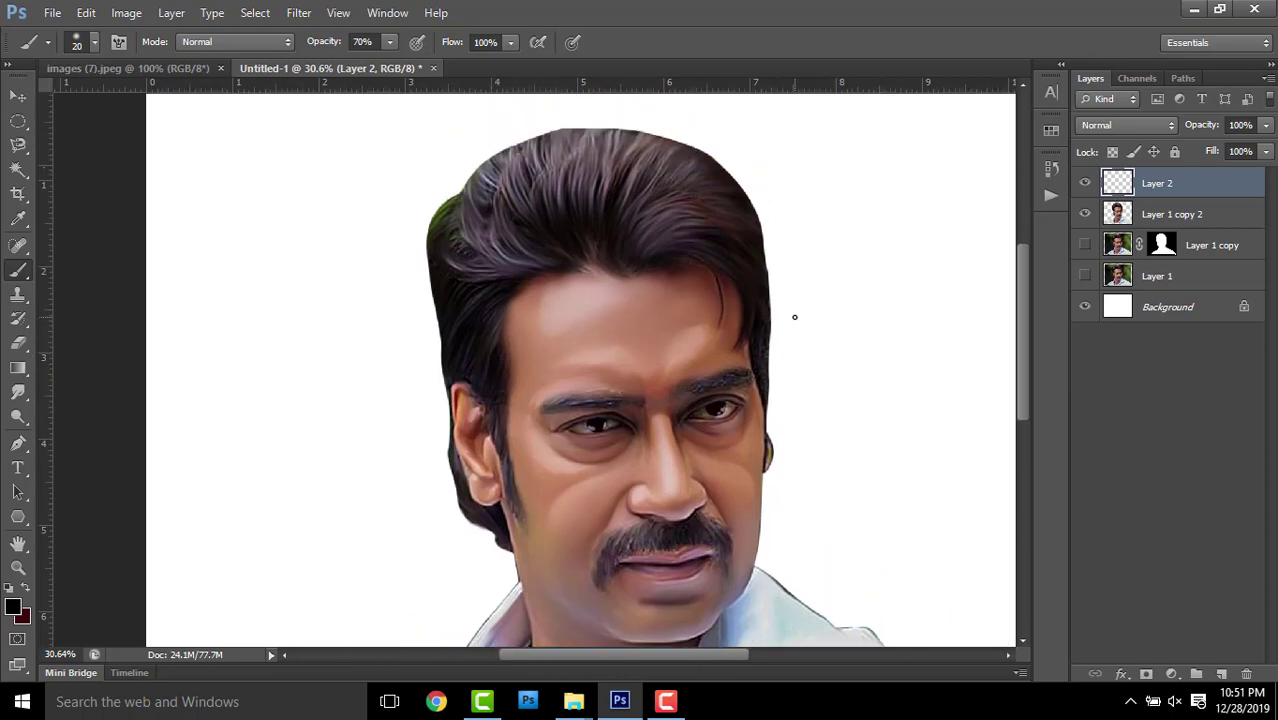
key("ctrl+0")
On Layer 1 copy 2, set up the Smudge tool with a brush preset sized to 125 px
scroll(478, 296, "up", 1)
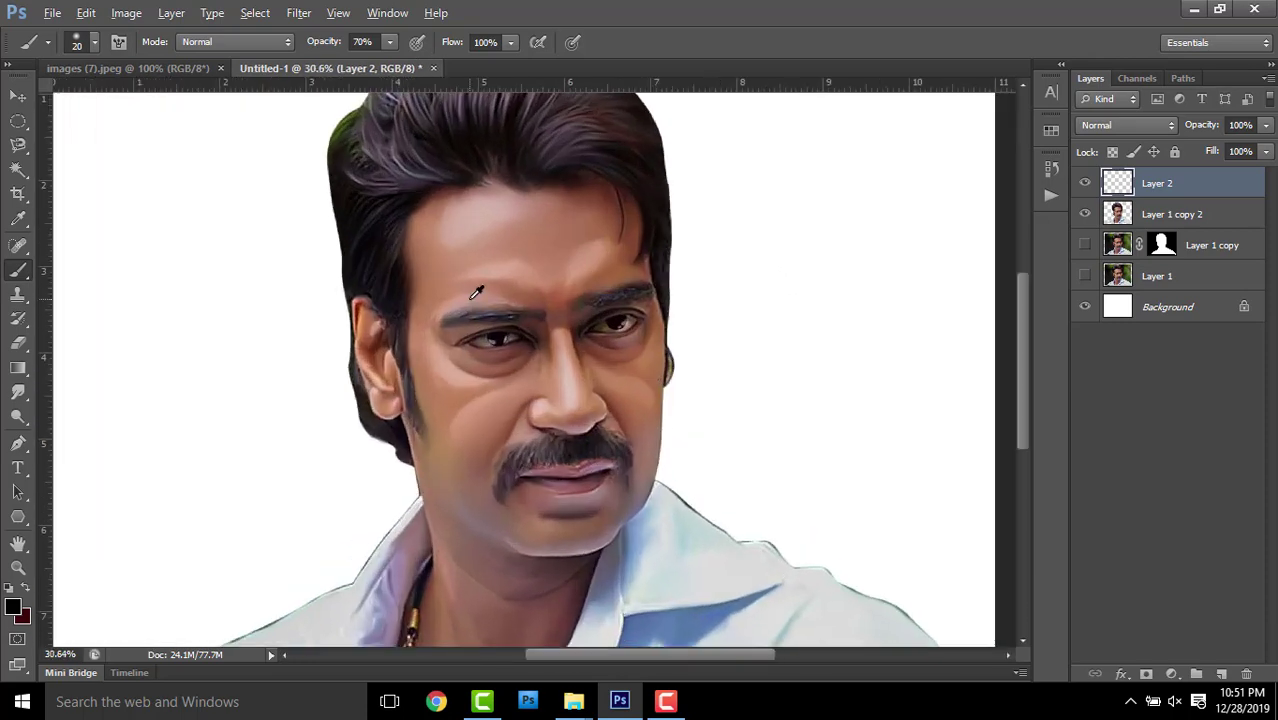
scroll(485, 290, "up", 2)
scroll(481, 298, "up", 2)
left_click(1223, 214)
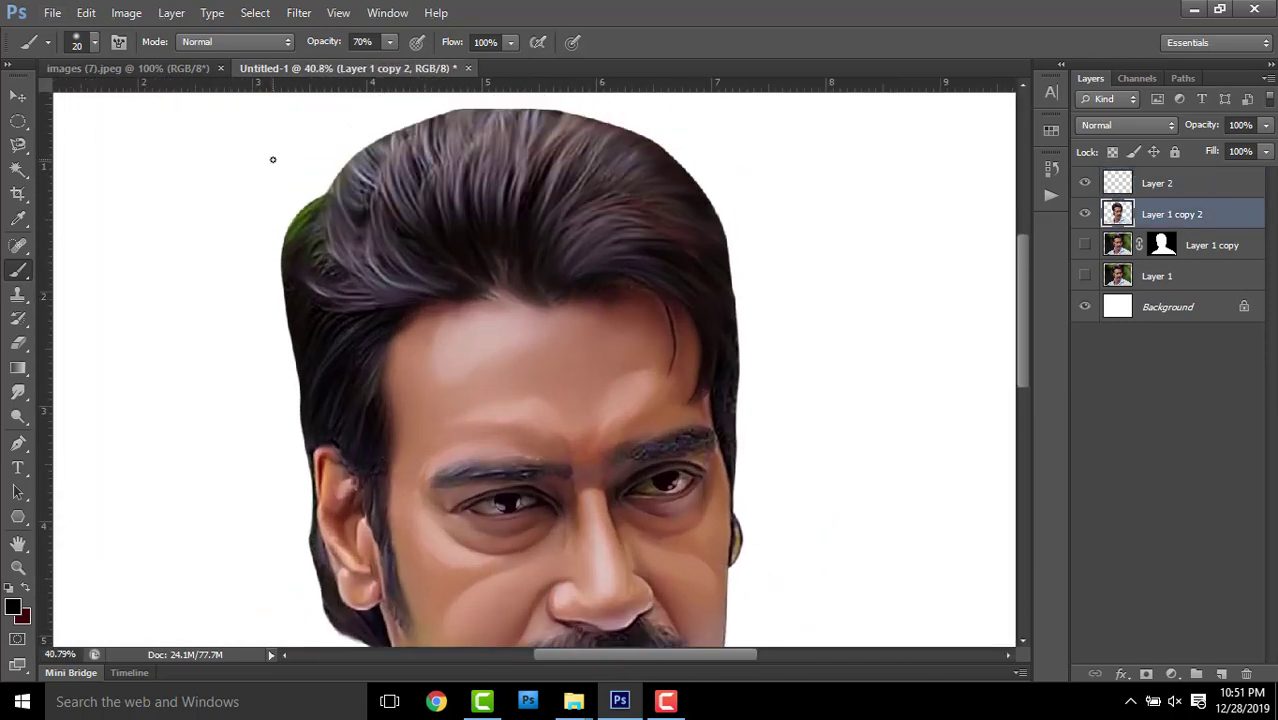
left_click(18, 392)
left_click(85, 42)
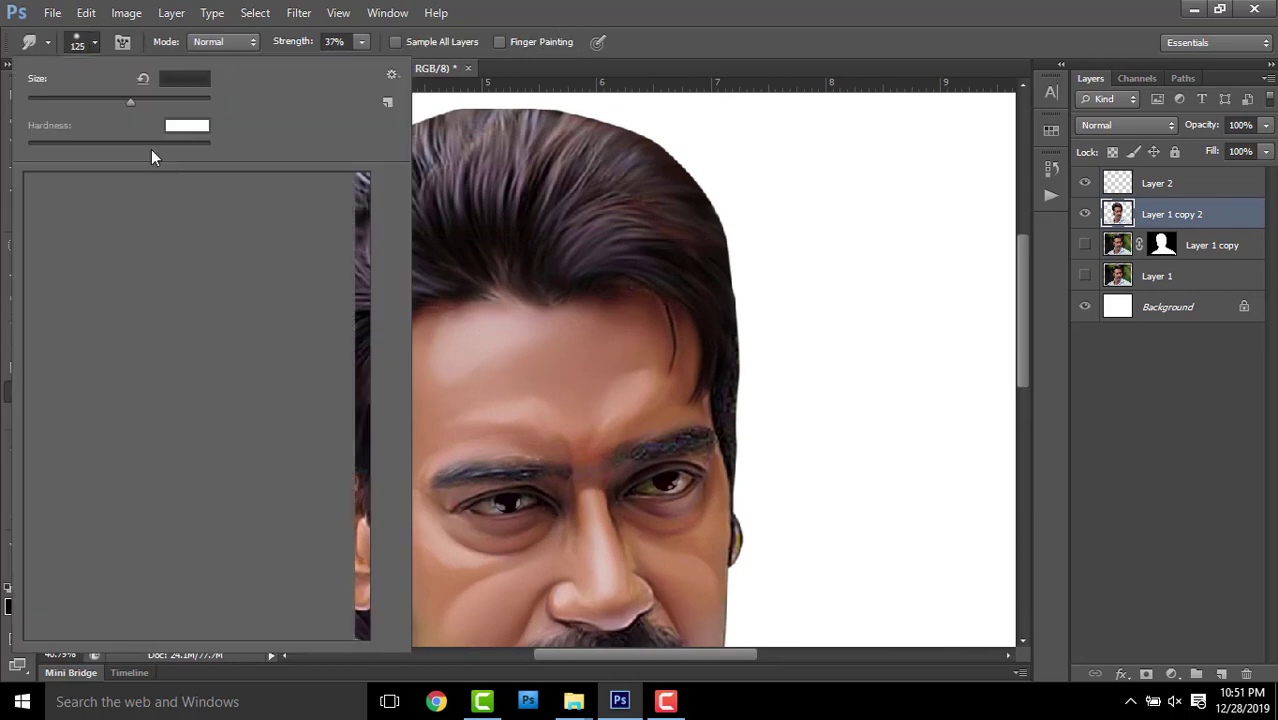
scroll(359, 213, "down", 2)
scroll(368, 467, "down", 2)
left_click(665, 701)
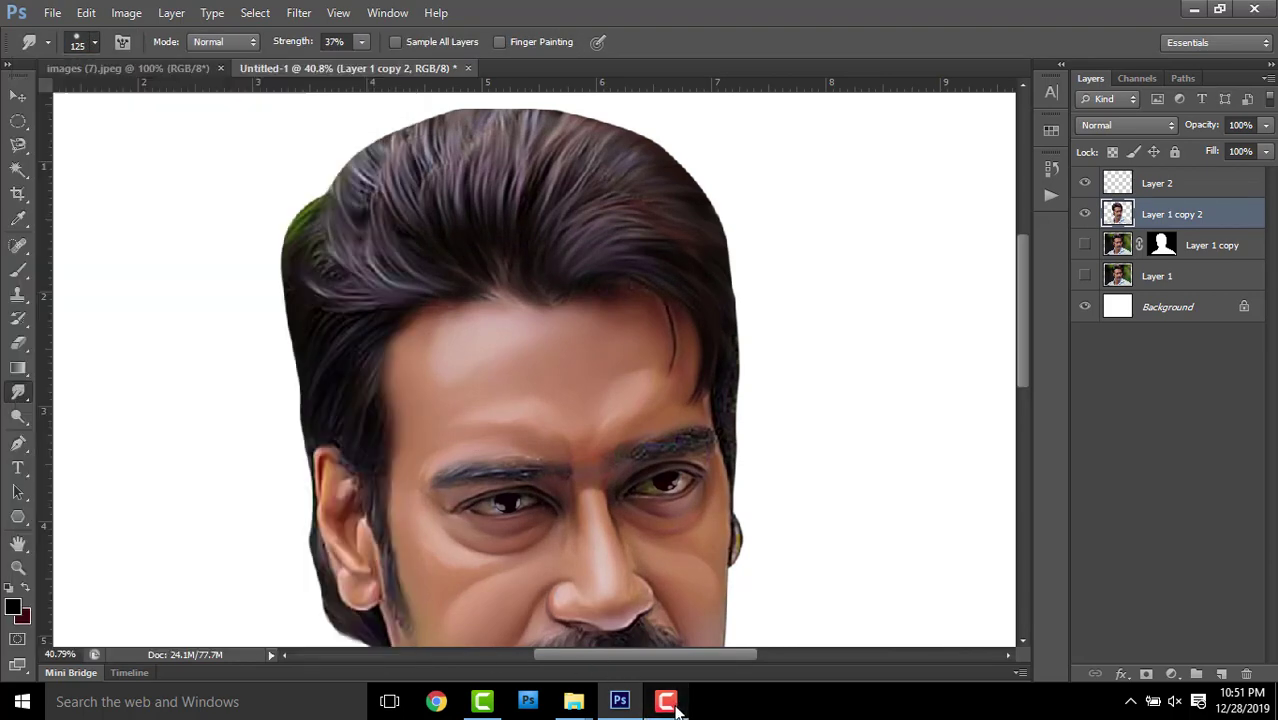
left_click(1236, 563)
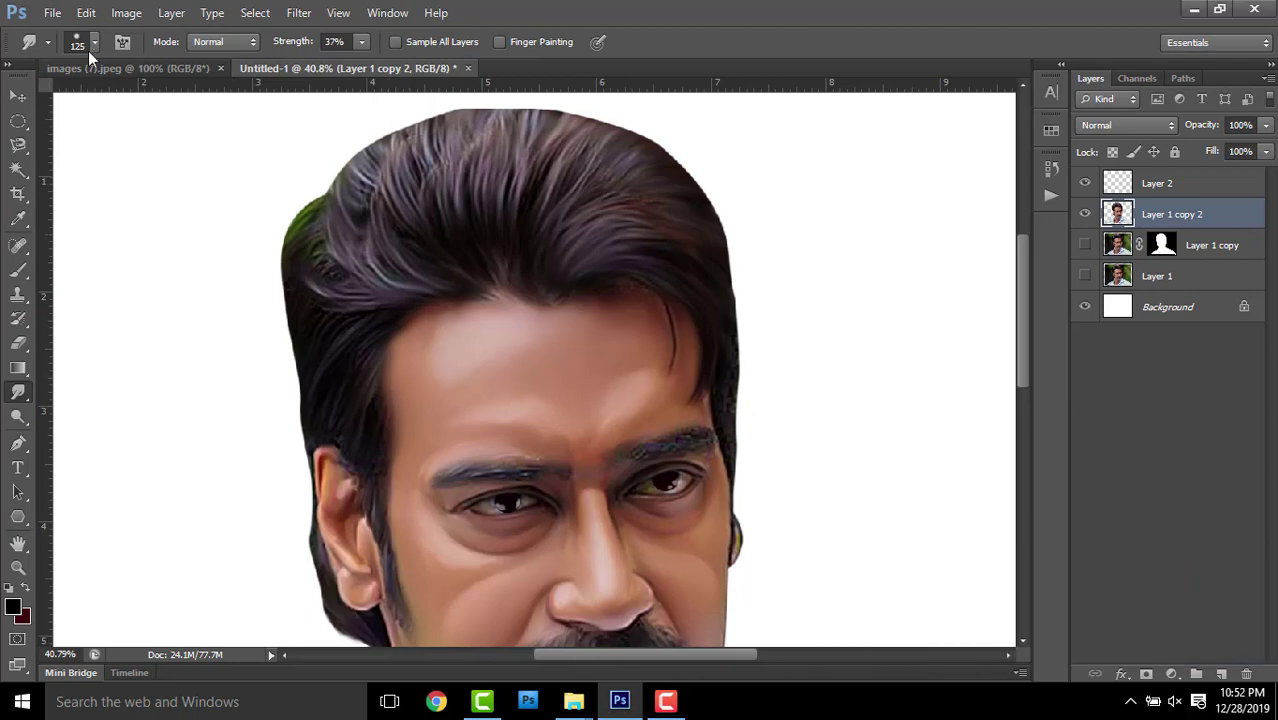
left_click(88, 44)
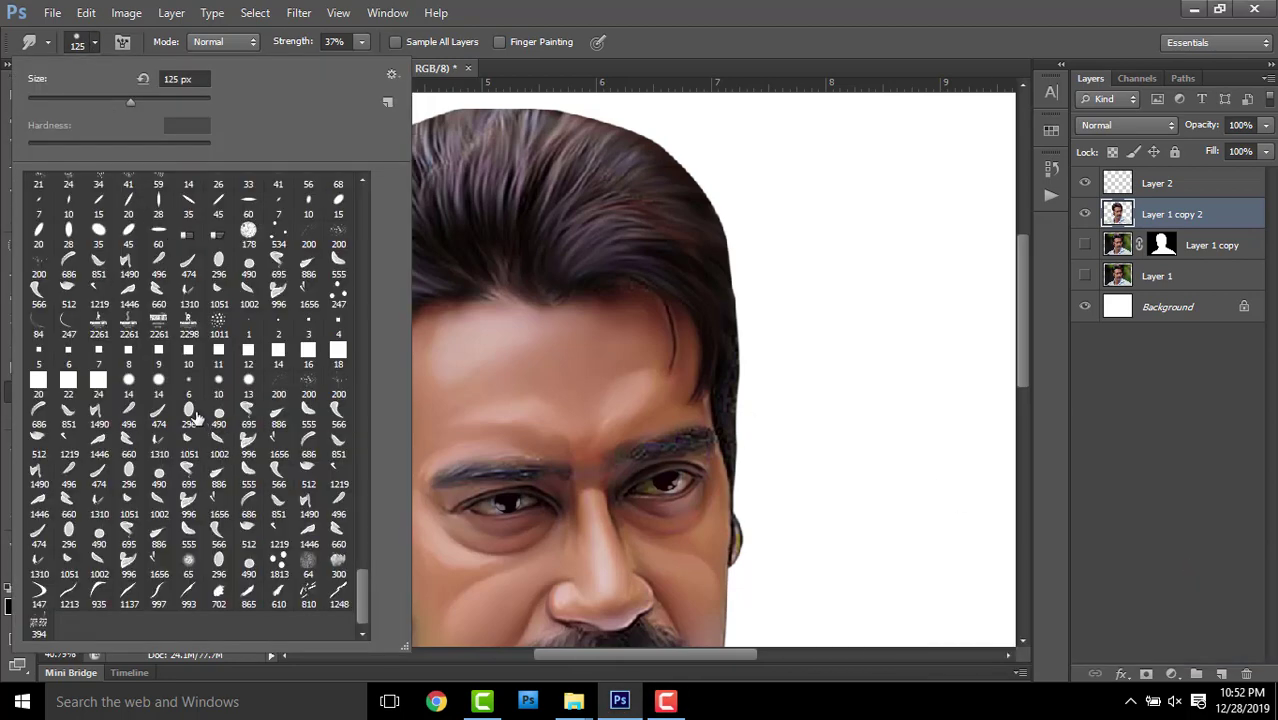
double_click(189, 414)
scroll(570, 385, "up", 1)
scroll(505, 342, "up", 1)
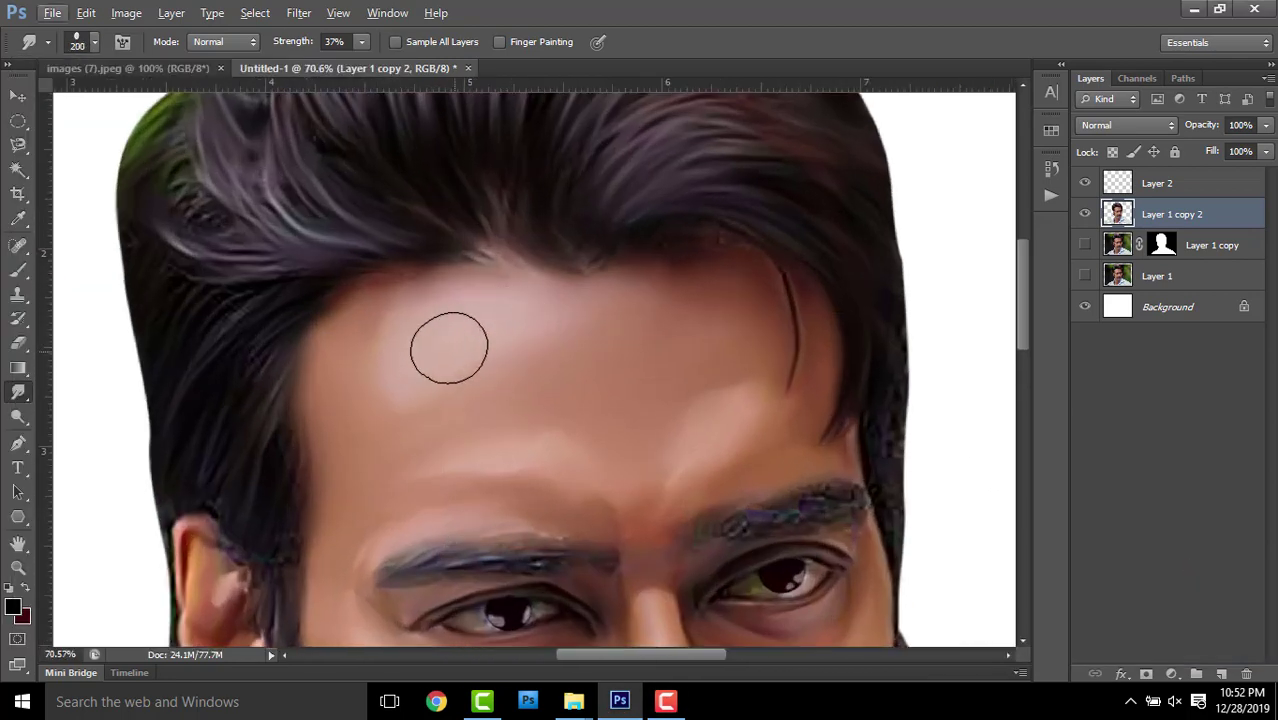
key("bracketleft")
key("bracketleft")
key("bracketleft")
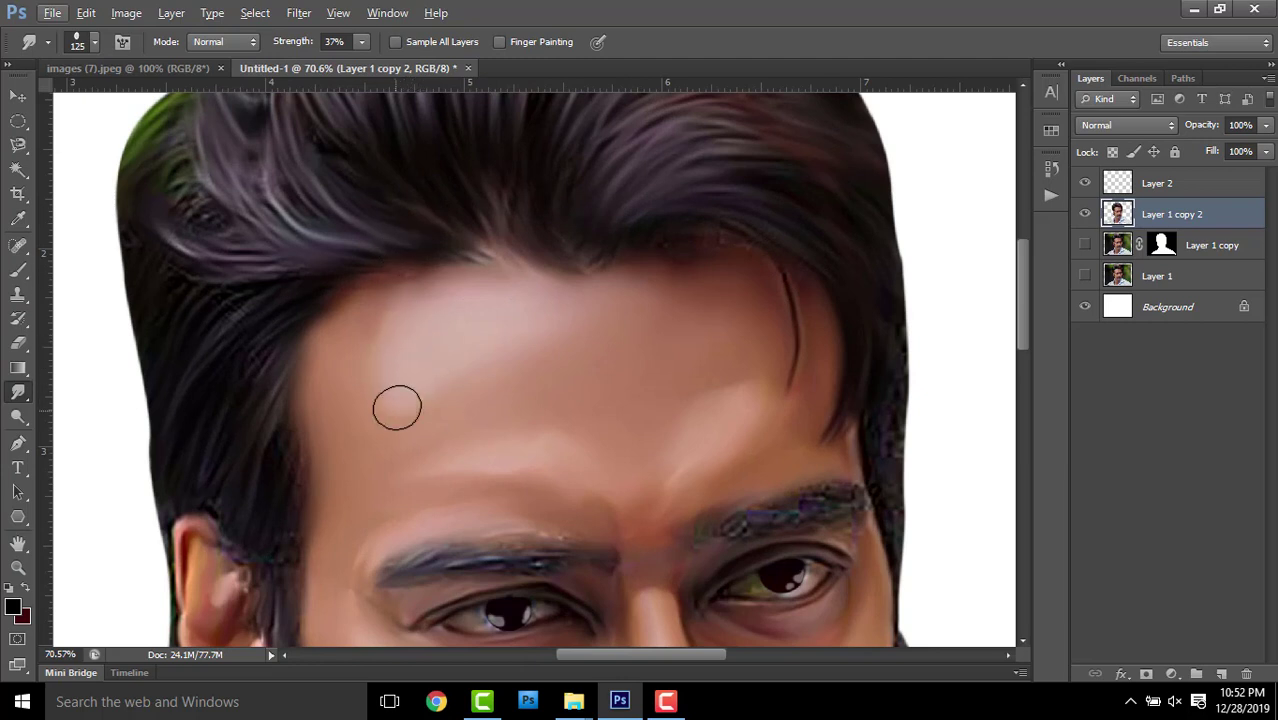
Duplicate the painted portrait layer as Layer 1 copy 3, then select the masked Layer 1 copy
mouse_move(571, 391)
left_mouse_down()
mouse_move(598, 255)
mouse_move(633, 341)
left_mouse_up()
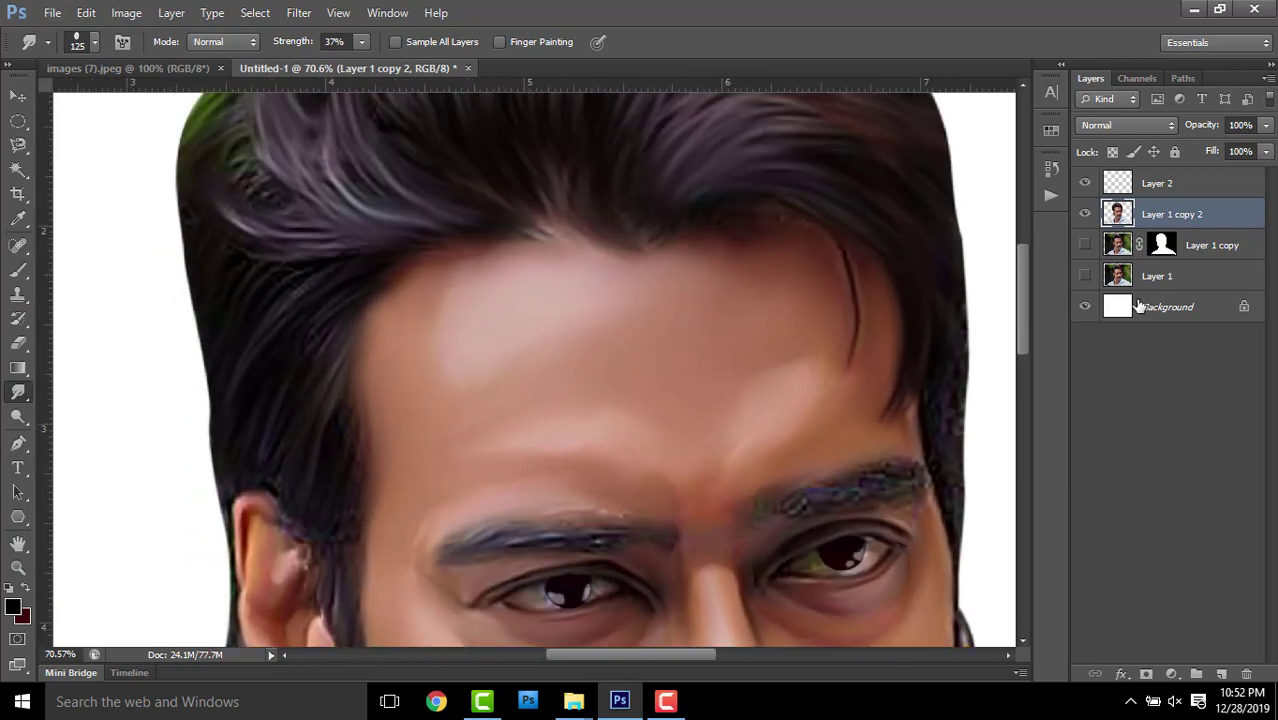
key("ctrl+j")
left_click(1195, 290)
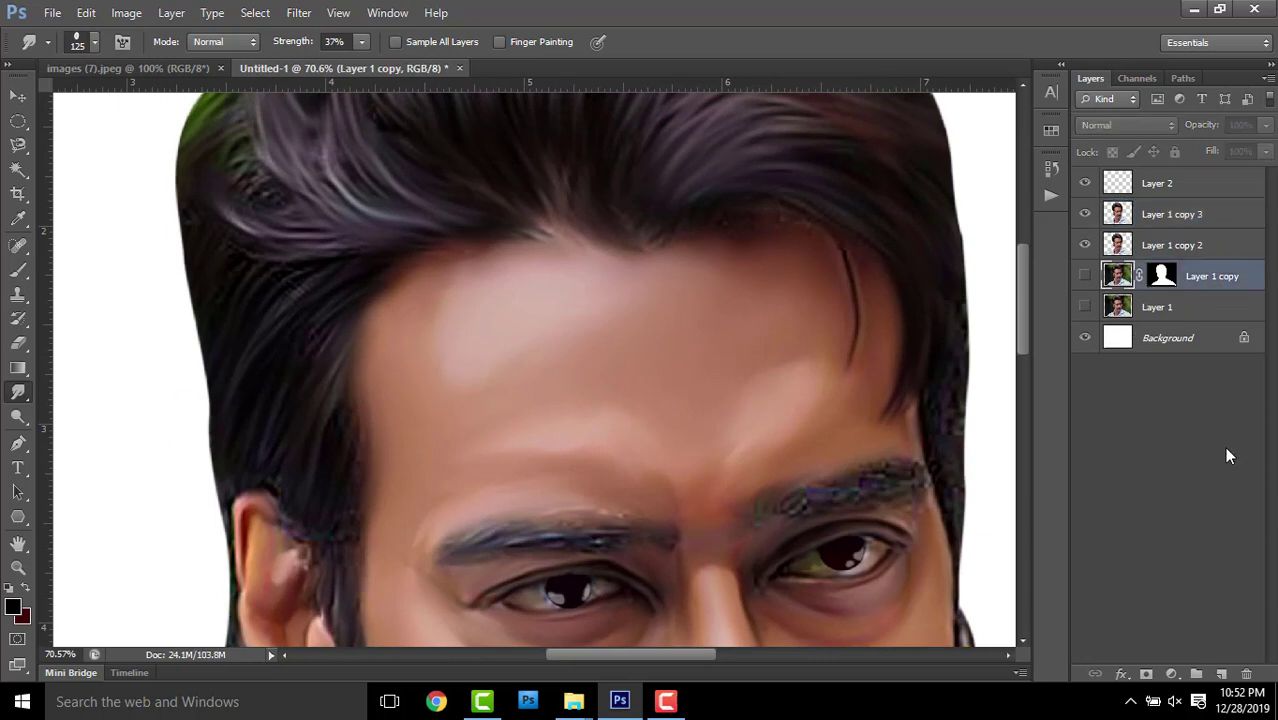
Delete Layer 1 copy, hide Layer 1 copy 2, and select Layer 1 copy 3
left_click(1247, 676)
left_click(1085, 245)
left_click(1150, 214)
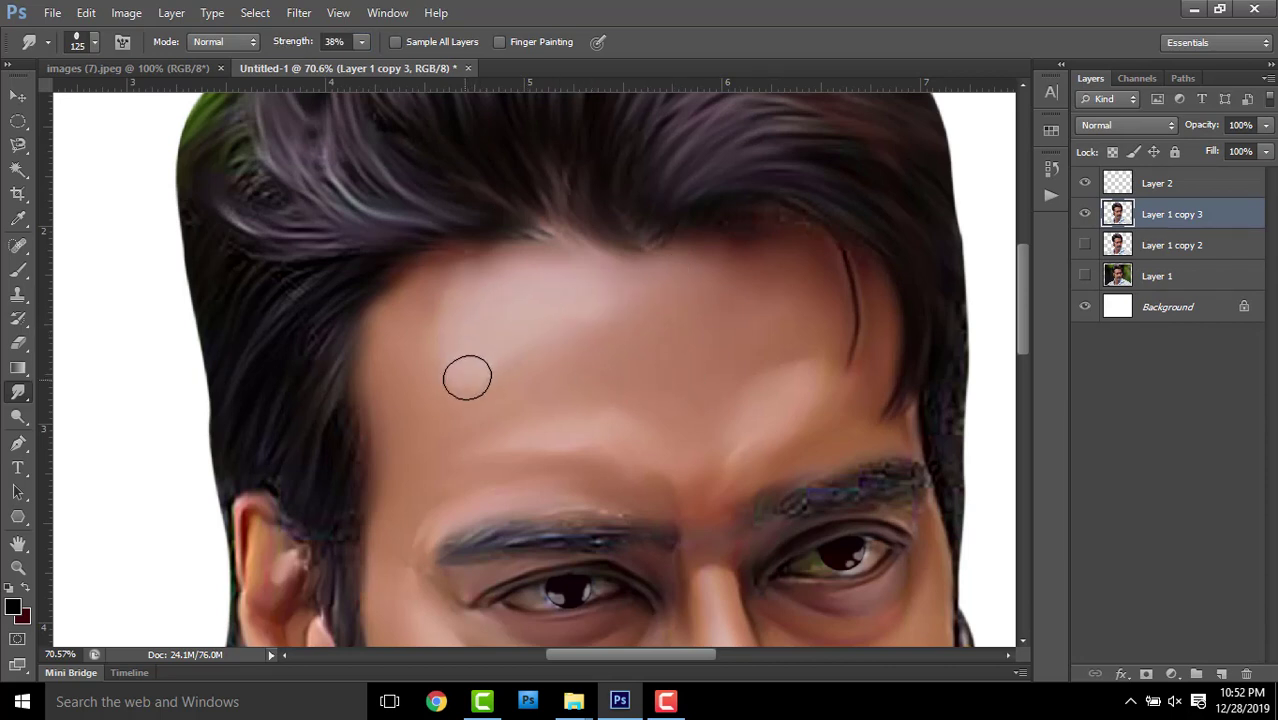
Set the Smudge brush to 80 px and smooth the nostril crease
left_click_drag(639, 340, 569, 255)
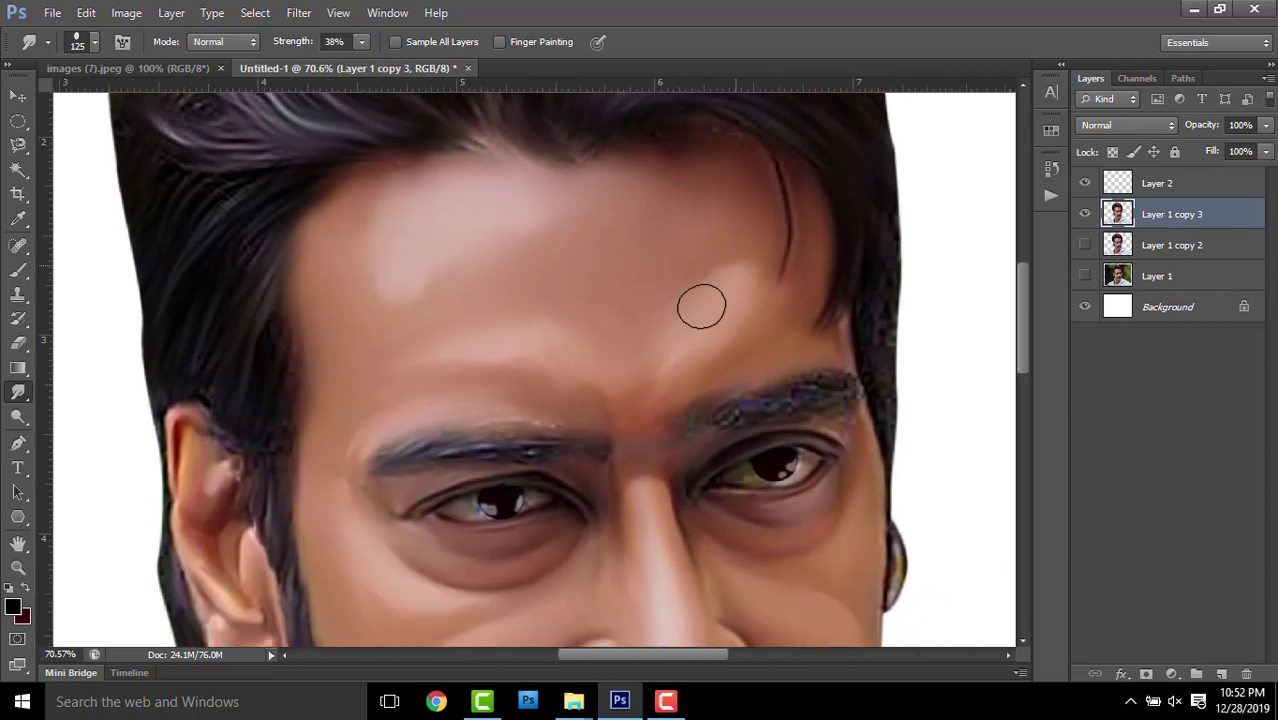
mouse_move(701, 306)
left_mouse_down()
mouse_move(659, 285)
mouse_move(740, 86)
left_mouse_up()
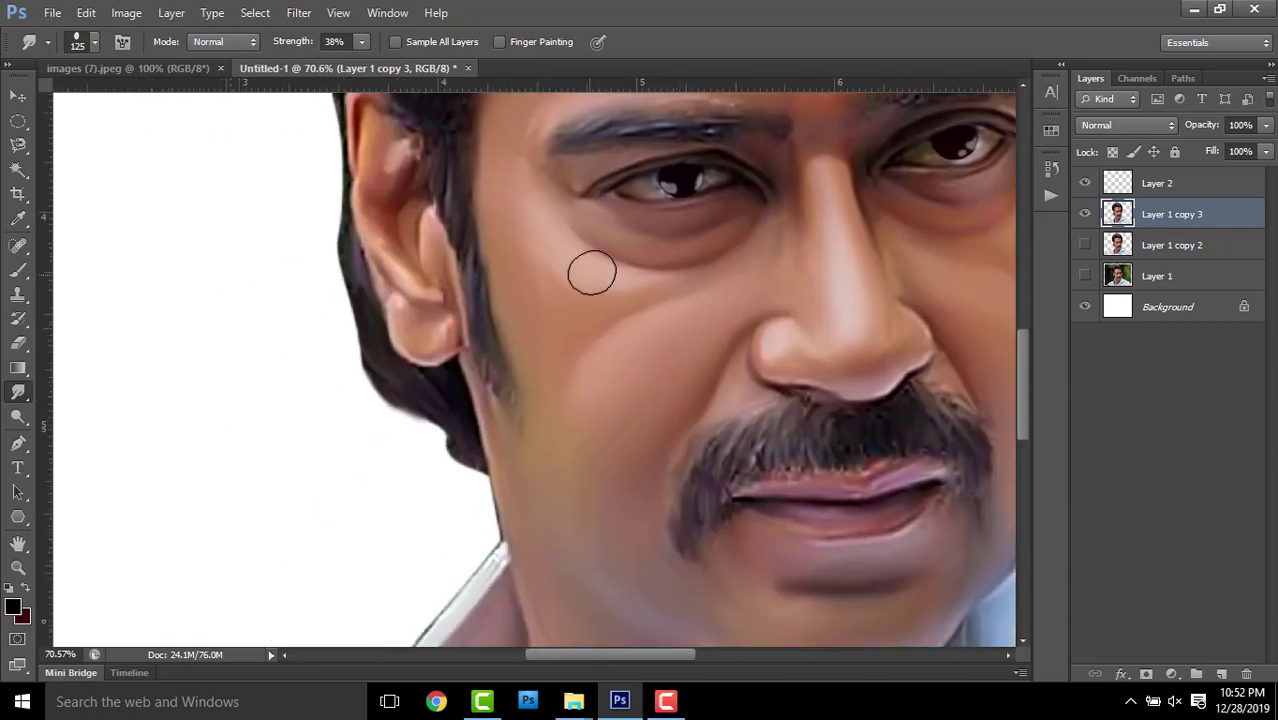
key("bracketleft")
key("bracketleft")
key("bracketleft")
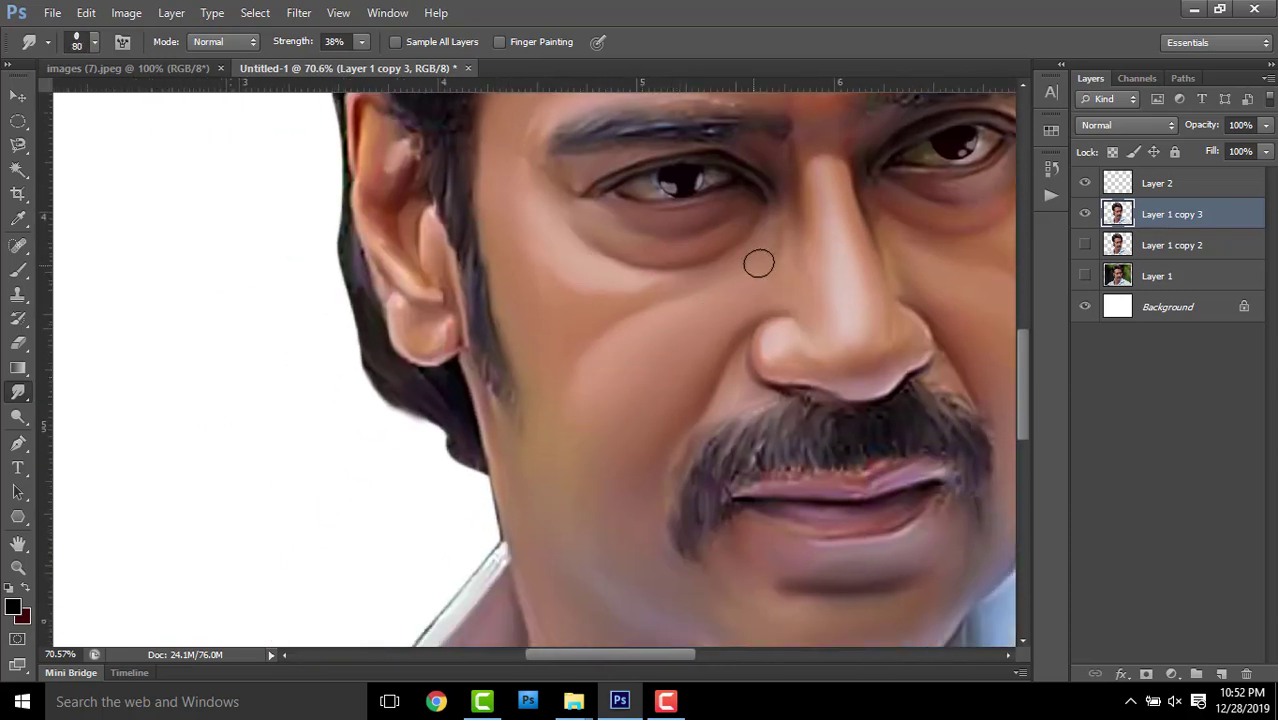
left_click_drag(930, 265, 735, 290)
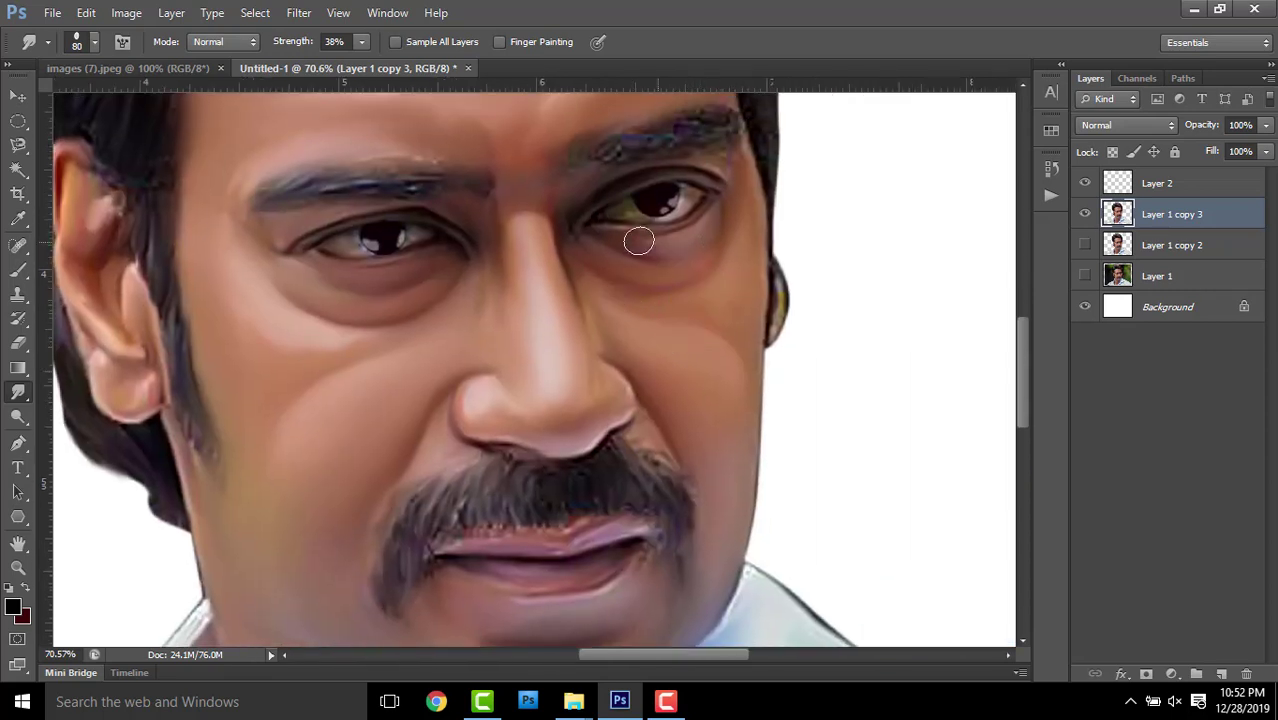
scroll(350, 273, "up", 2)
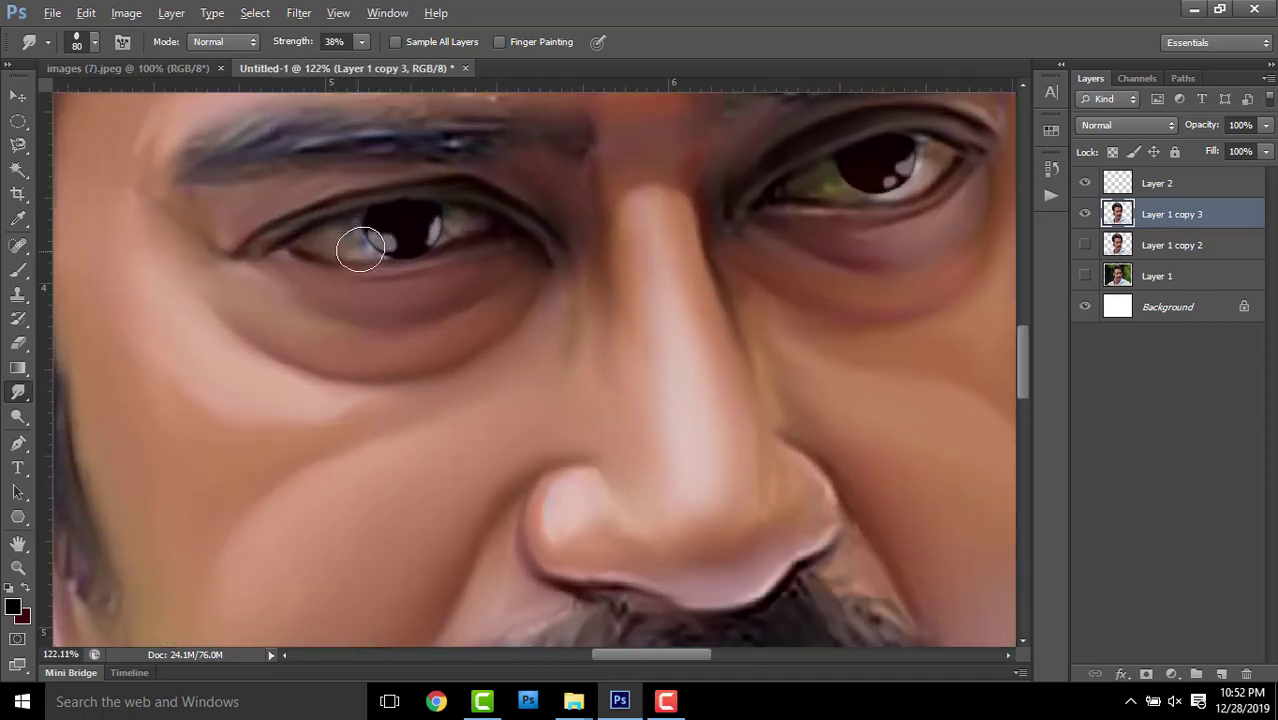
scroll(356, 243, "up", 2)
scroll(328, 222, "up", 2)
scroll(314, 251, "up", 2)
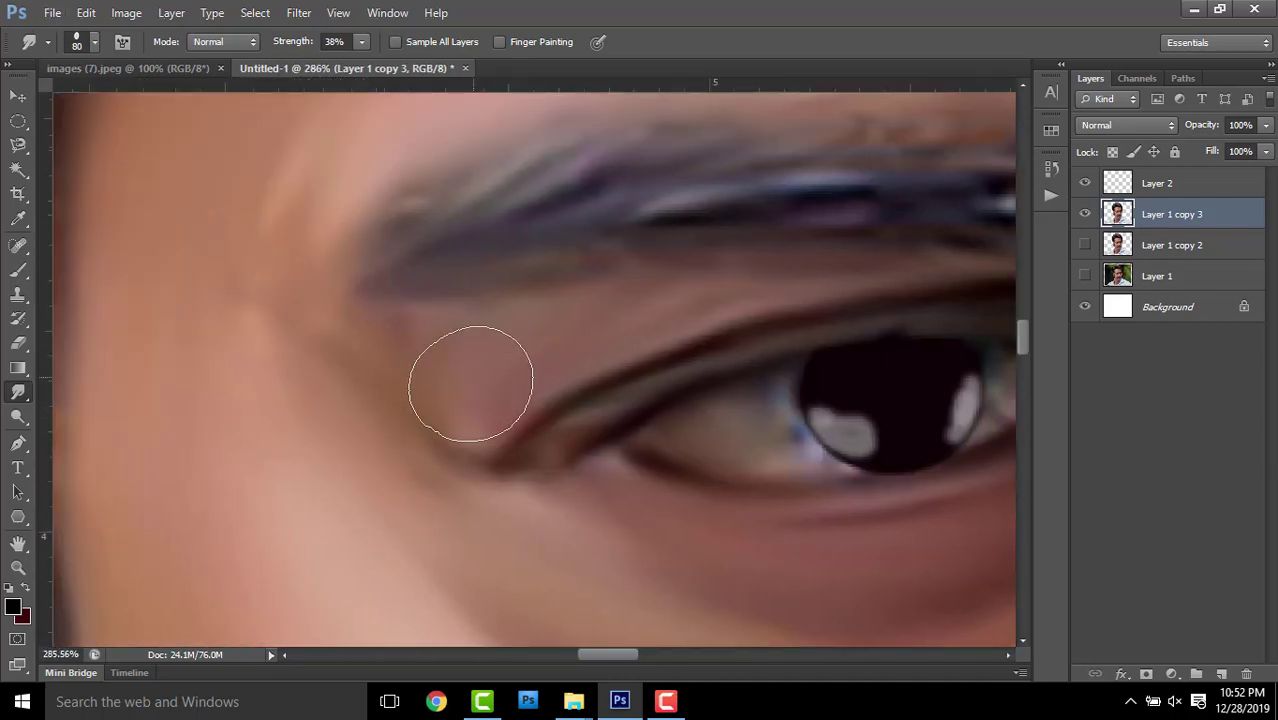
scroll(308, 180, "down", 3)
scroll(731, 373, "down", 4)
mouse_move(487, 266)
left_mouse_down()
mouse_move(496, 314)
mouse_move(498, 276)
left_mouse_up()
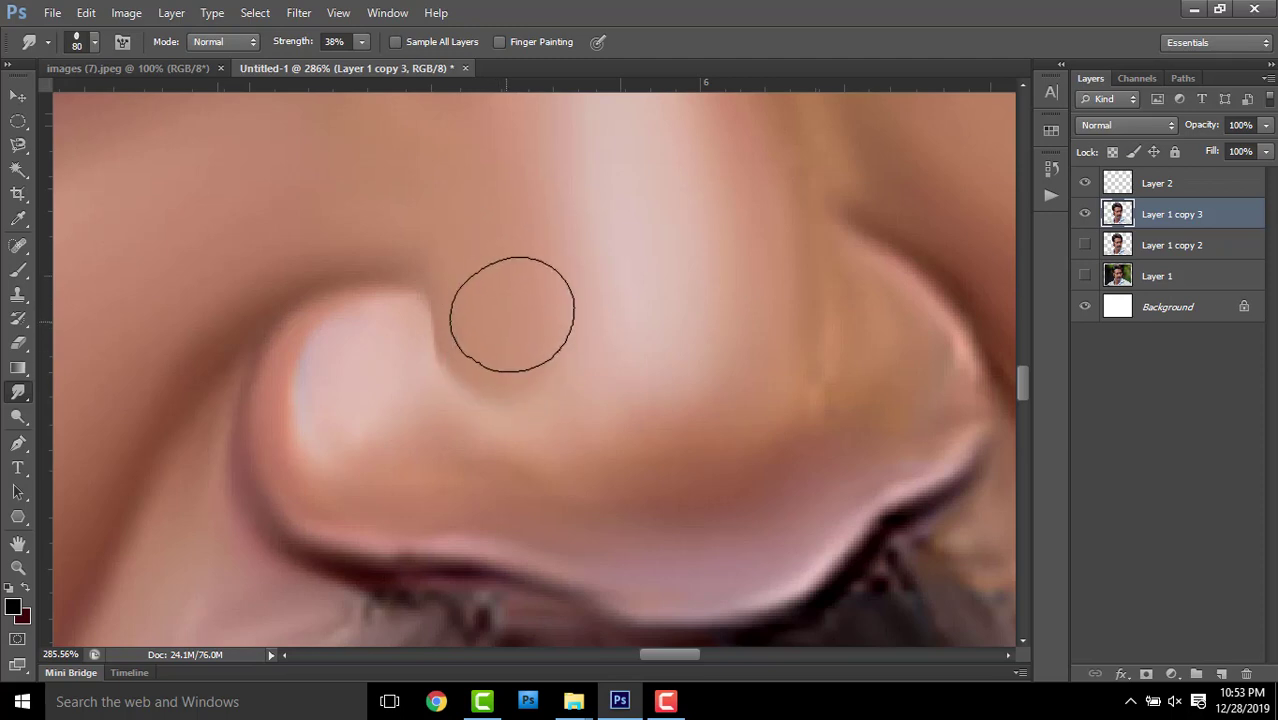
Move the view along the nose down to the mustache and lips
left_click_drag(645, 314, 680, 248)
scroll(680, 248, "down", 2)
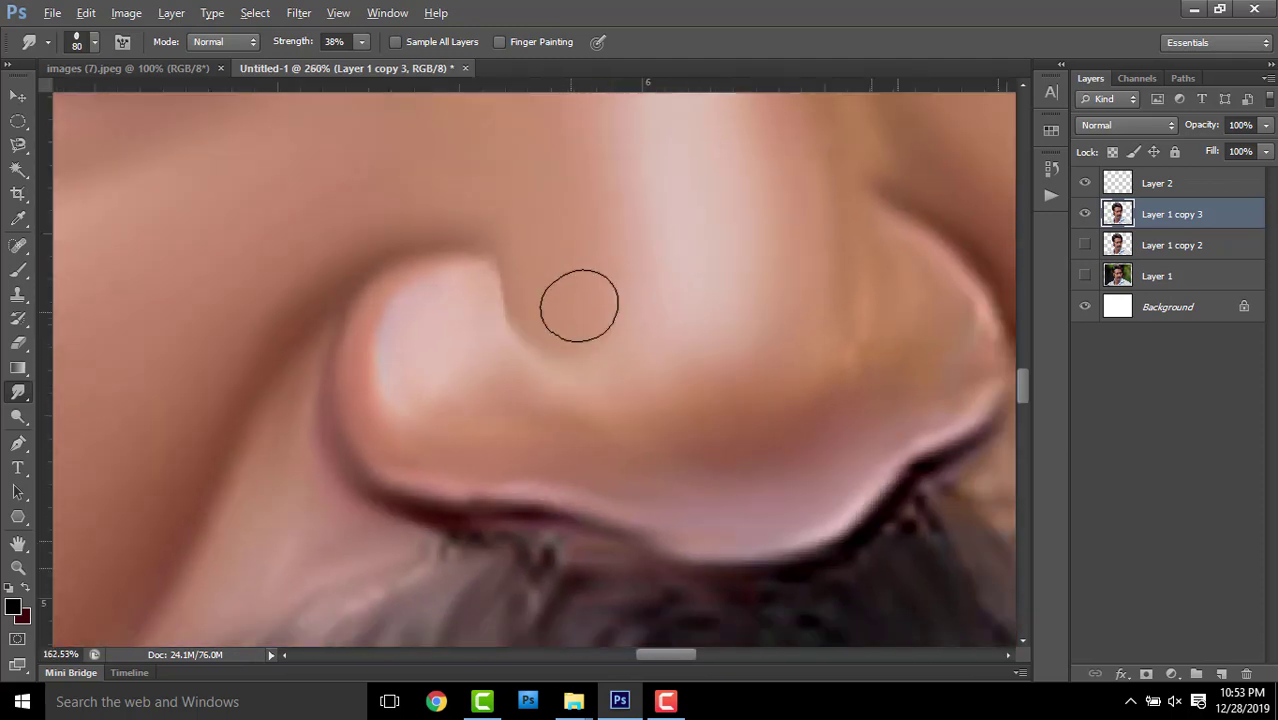
scroll(744, 261, "down", 2)
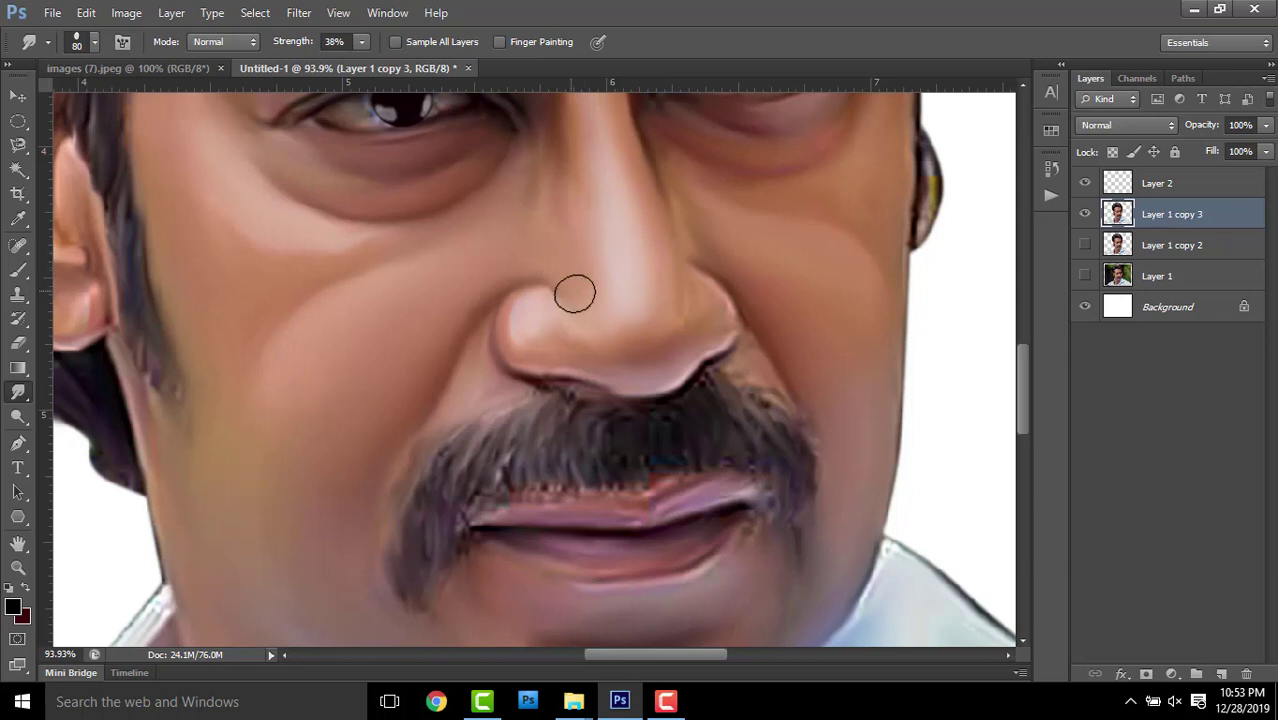
mouse_move(558, 300)
left_mouse_down()
mouse_move(620, 248)
mouse_move(624, 258)
left_mouse_up()
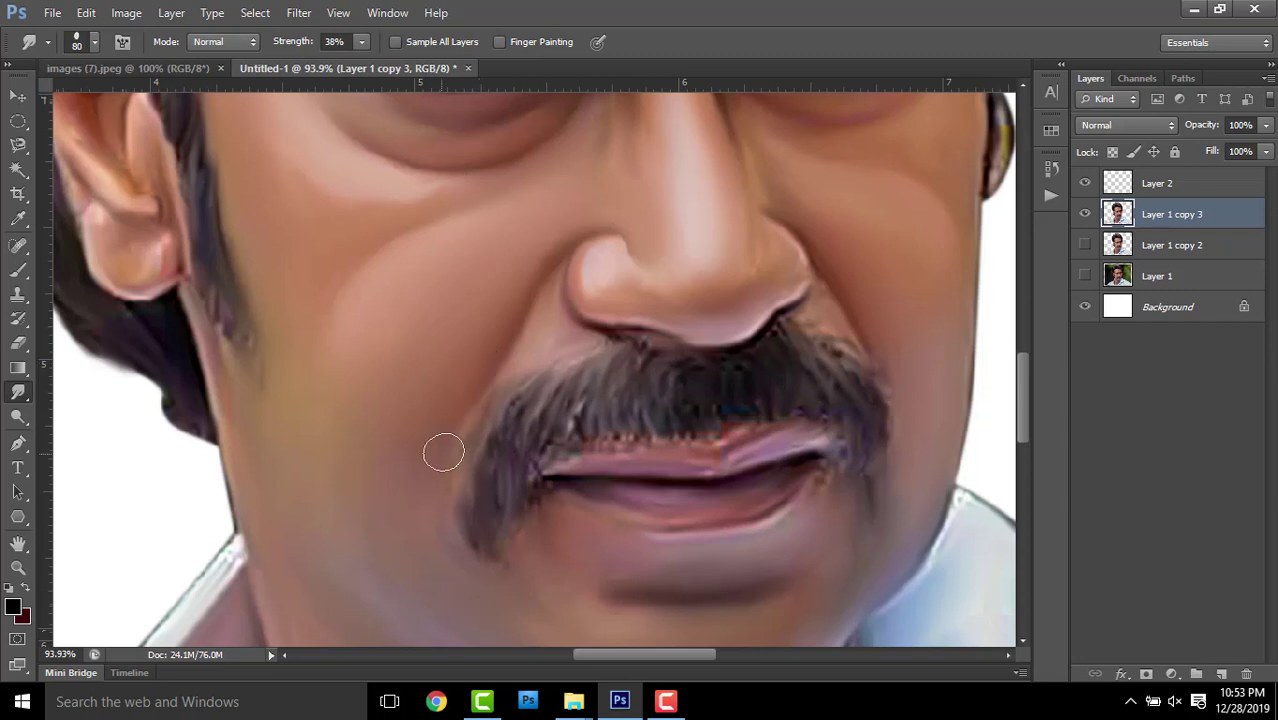
left_click_drag(443, 452, 471, 292)
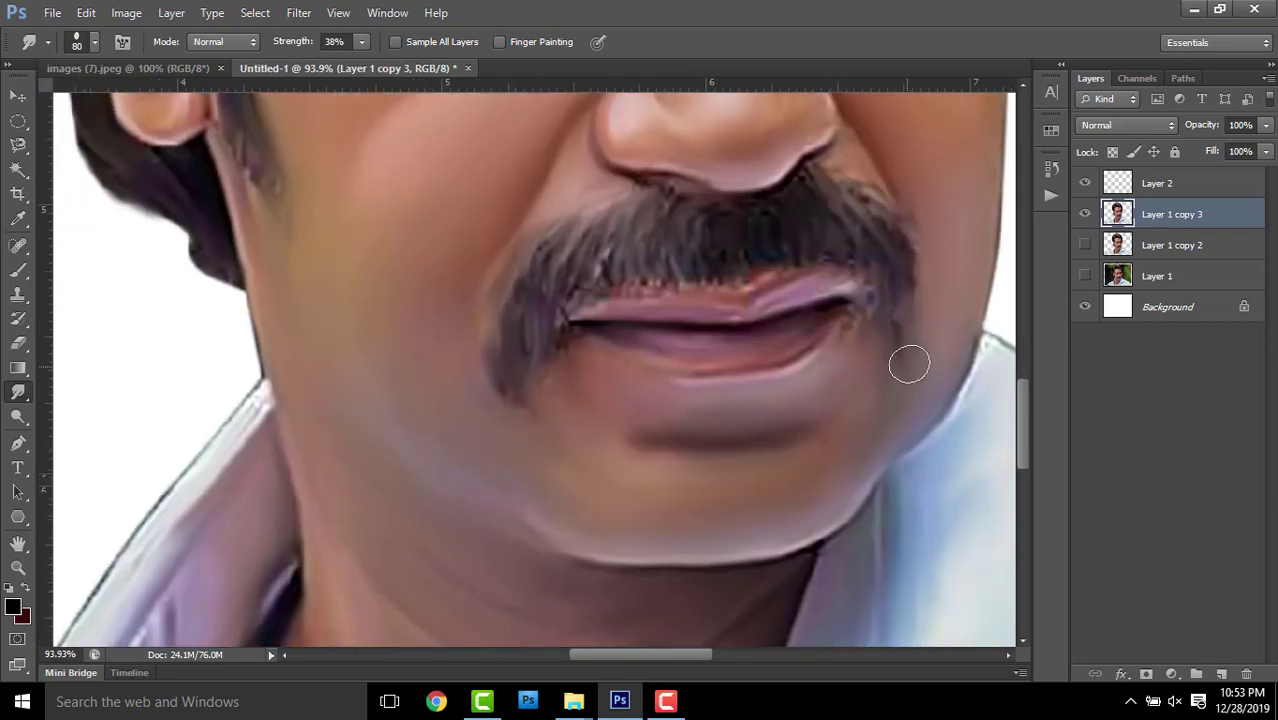
Shrink the Smudge brush to 25 px and raise Strength to 55%
scroll(688, 323, "up", 2)
scroll(405, 359, "up", 2)
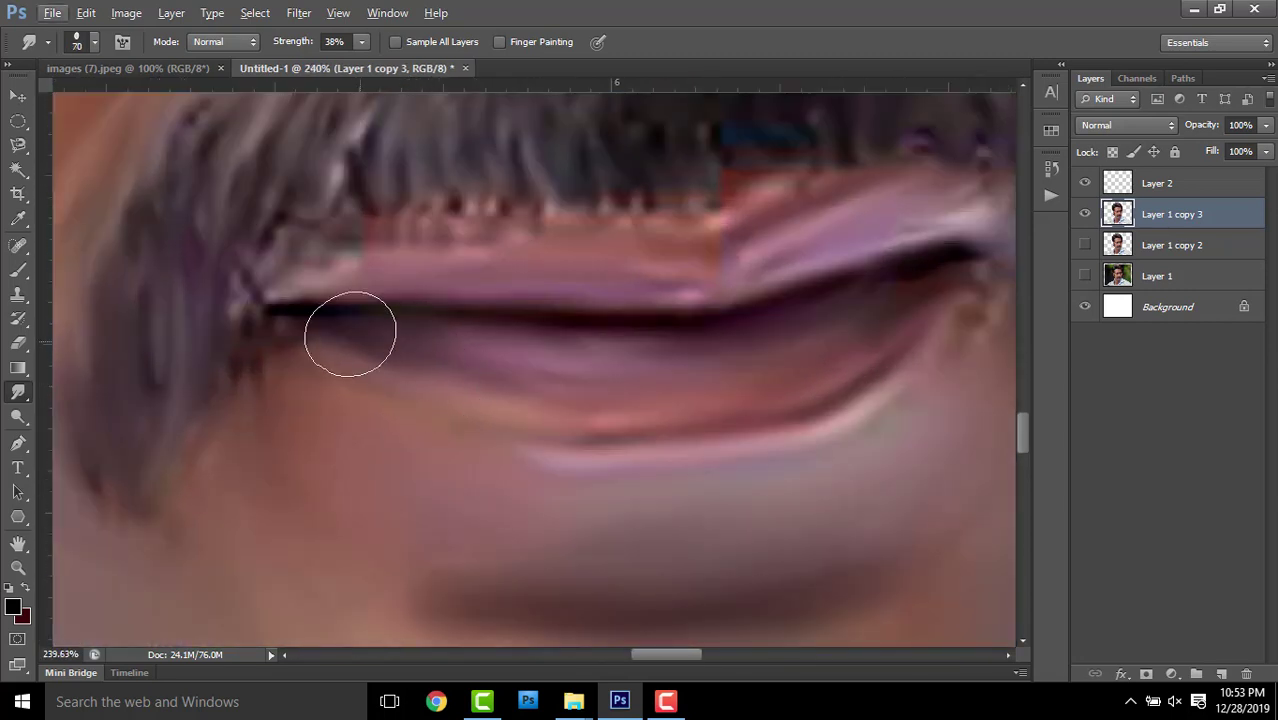
key("bracketleft")
key("bracketleft")
key("bracketleft")
key("bracketleft")
key("bracketleft")
key("bracketleft")
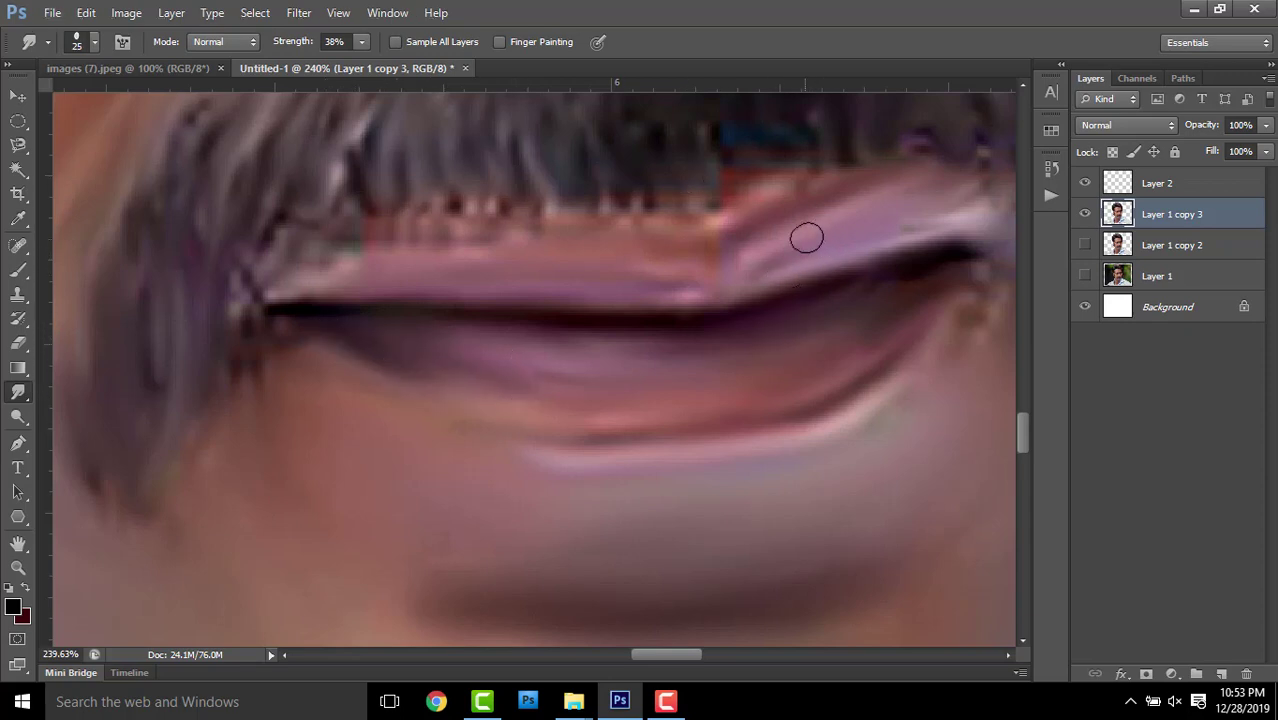
left_click_drag(842, 295, 757, 273)
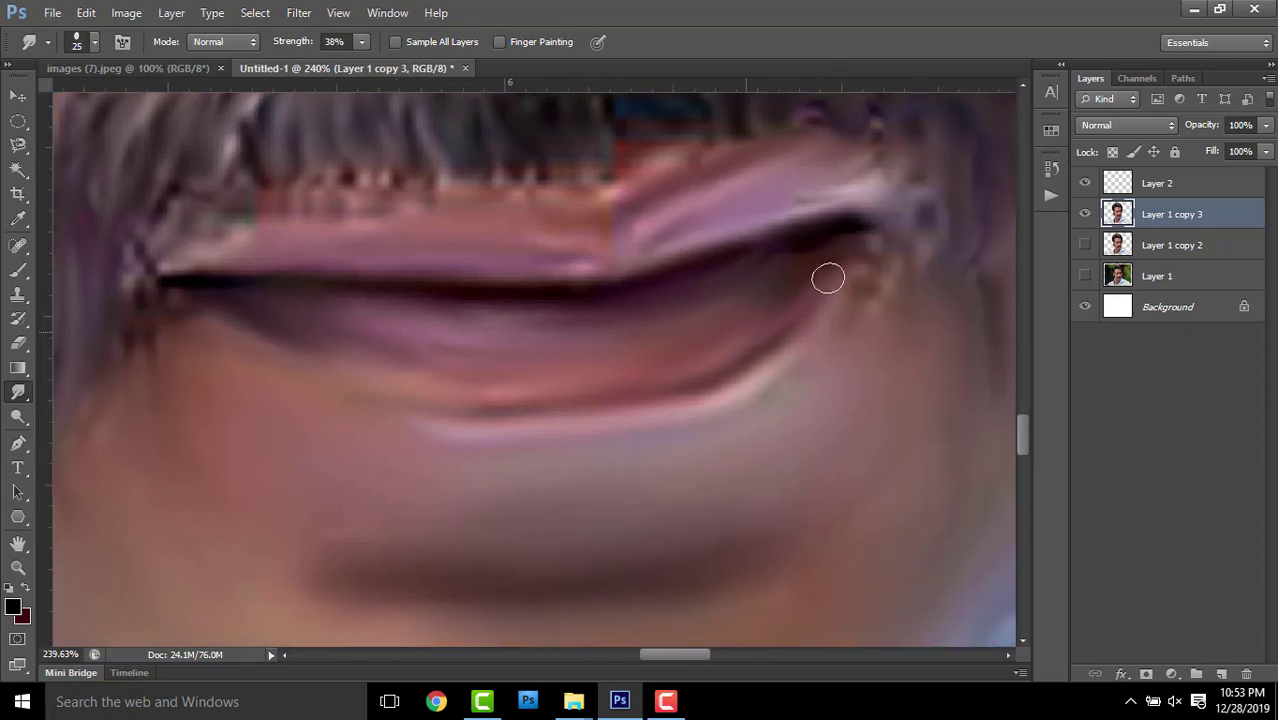
left_click_drag(281, 52, 298, 52)
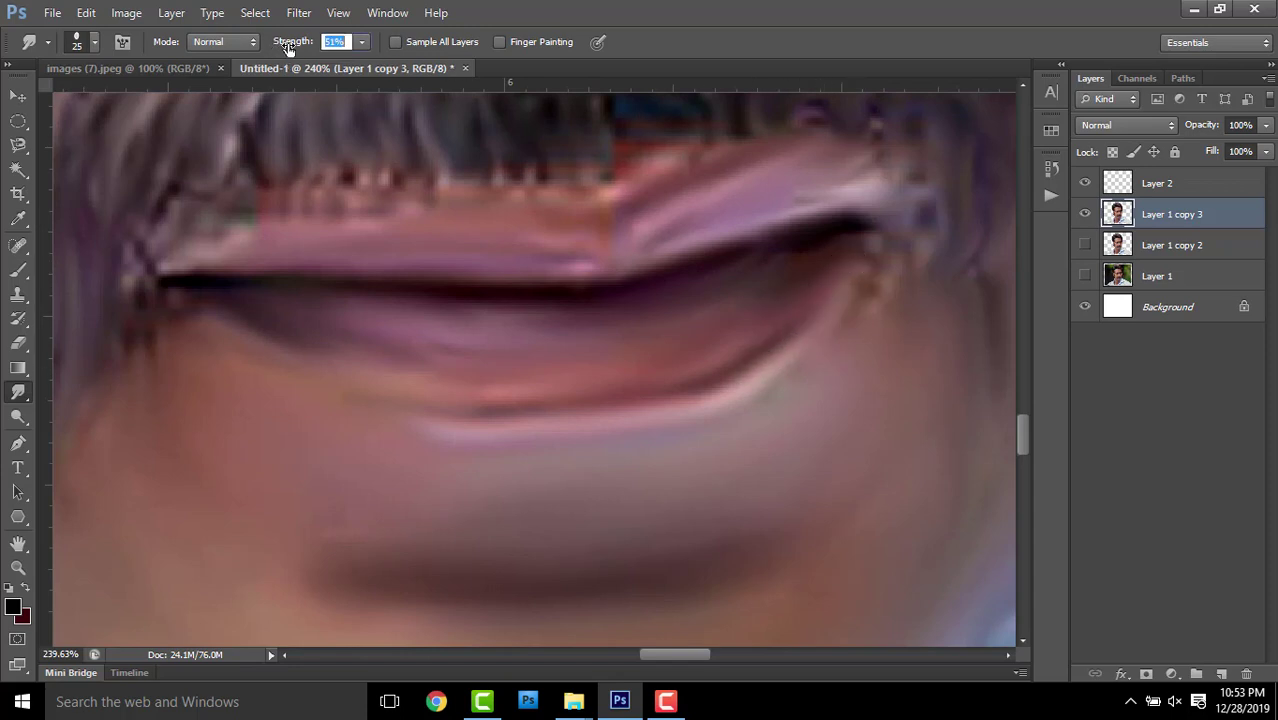
Smear the dark lower-lip line down and to the right, shaping its curve
mouse_move(252, 333)
left_mouse_down()
mouse_move(331, 371)
mouse_move(470, 395)
left_mouse_up()
left_click_drag(311, 348, 430, 400)
left_click_drag(340, 368, 420, 396)
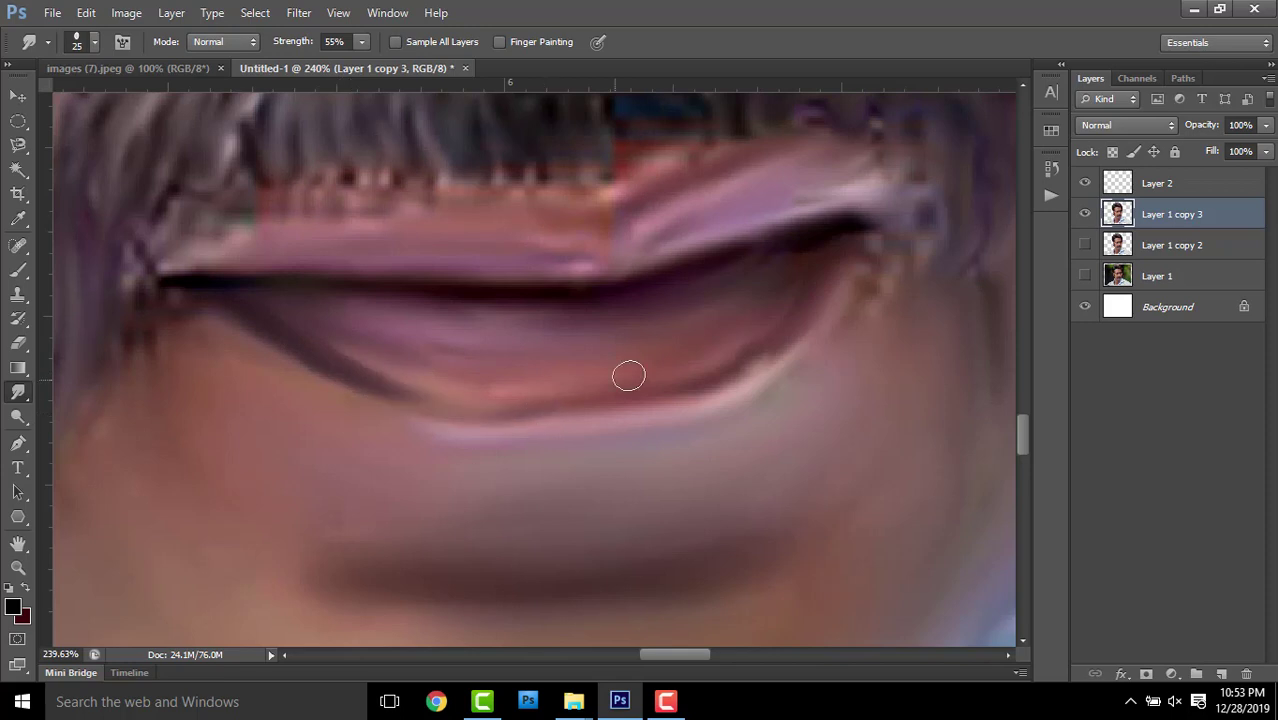
Blend the skin and mustache tones just below the lower lip
left_click_drag(516, 404, 516, 294)
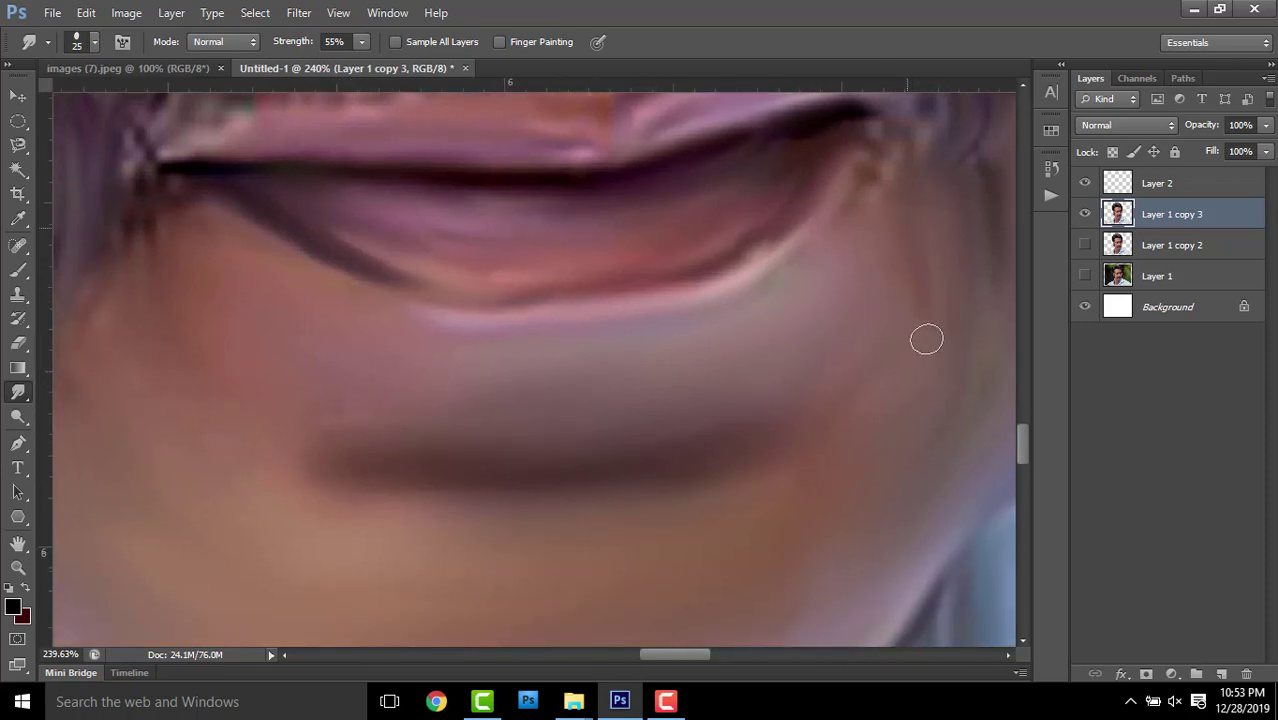
scroll(922, 300, "down", 3)
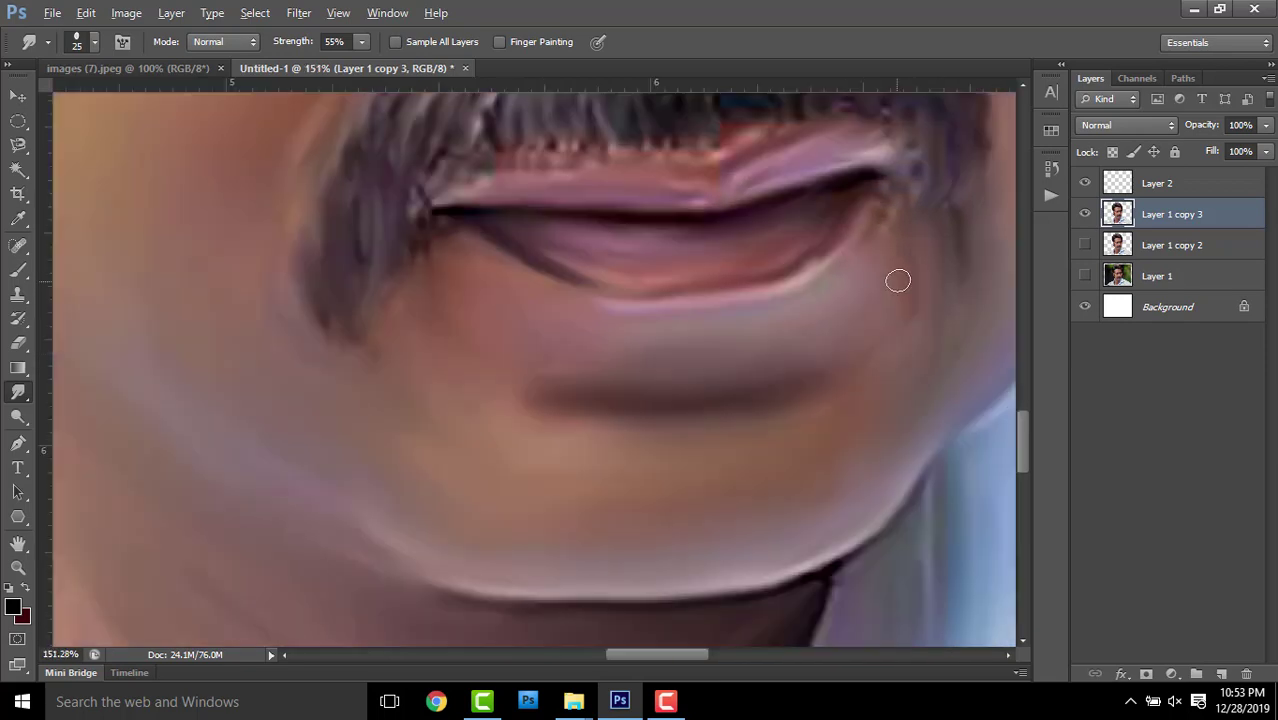
scroll(923, 290, "down", 2)
scroll(636, 337, "up", 3)
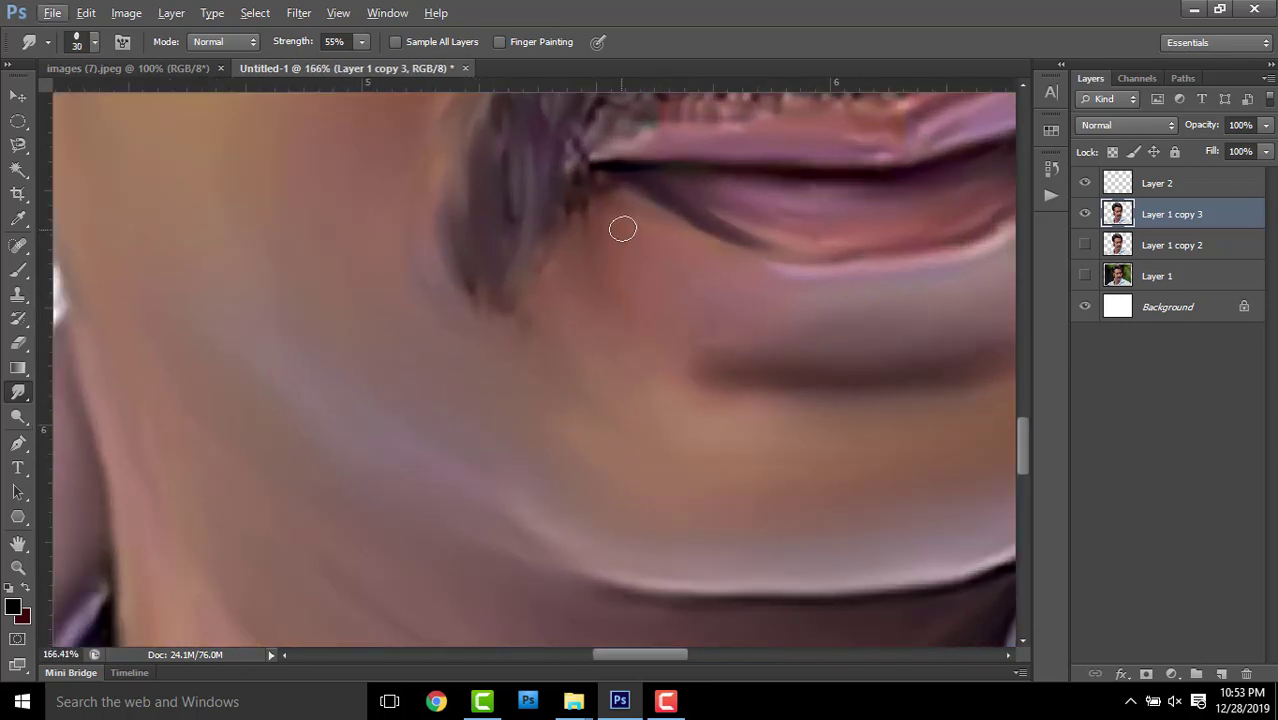
mouse_move(607, 235)
left_mouse_down()
mouse_move(593, 288)
mouse_move(604, 239)
mouse_move(614, 316)
left_mouse_up()
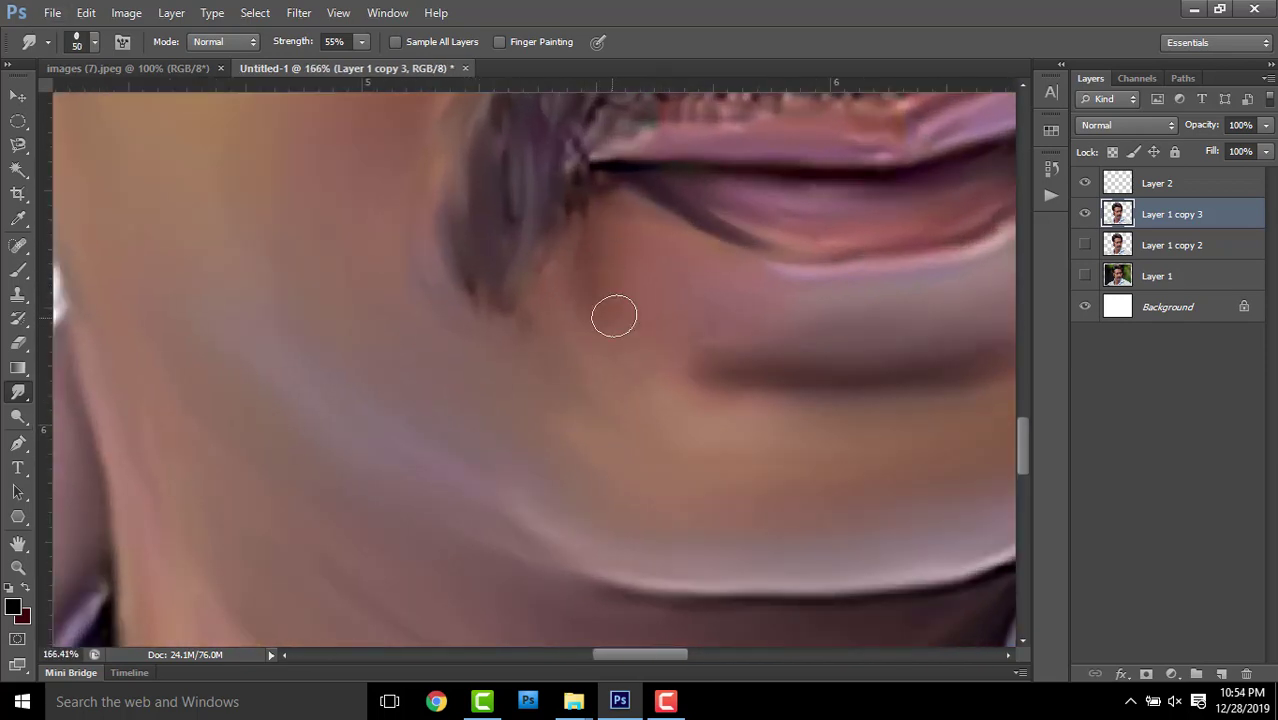
scroll(693, 265, "down", 3)
scroll(617, 543, "up", 1)
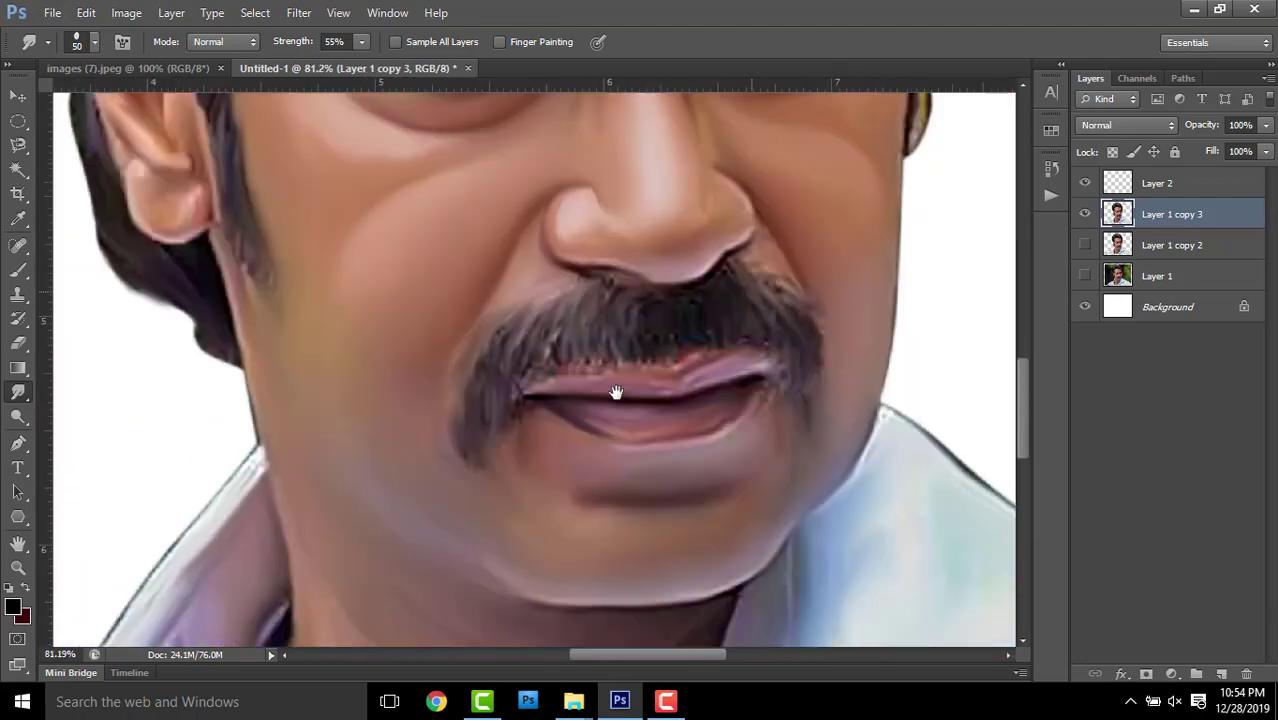
scroll(686, 432, "down", 2)
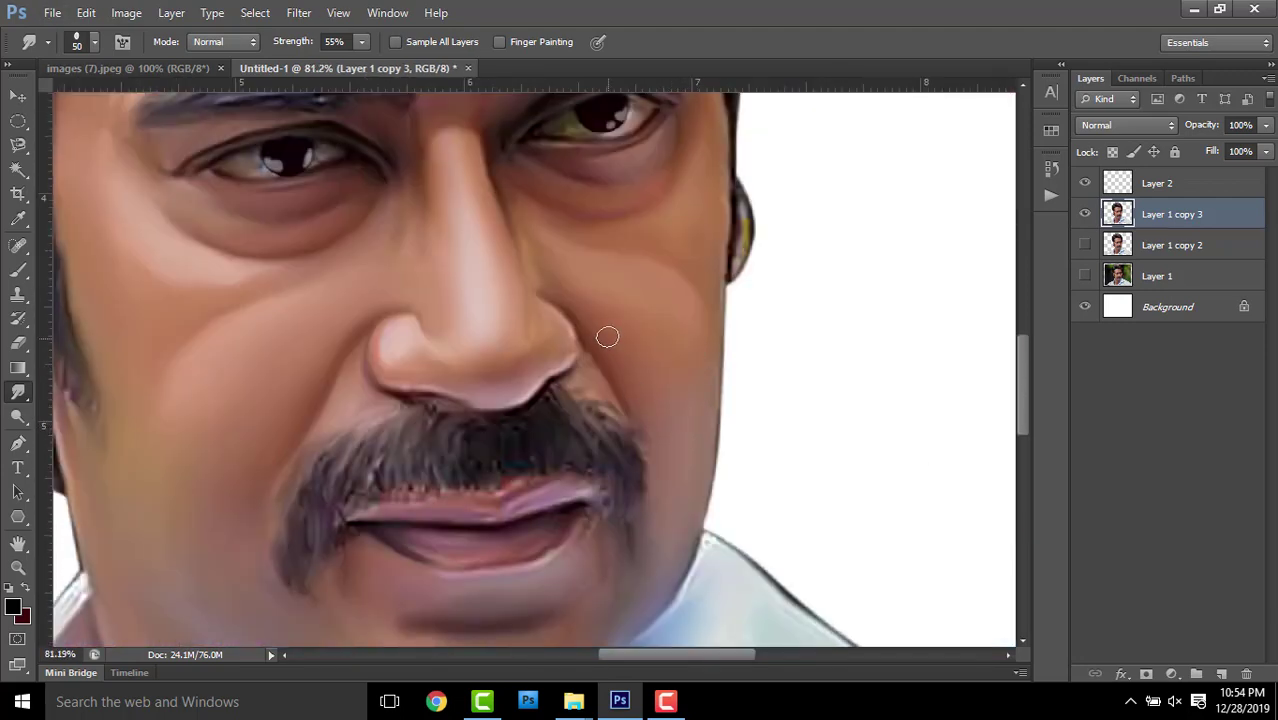
Zoom in and smear the dark under-eye band leftward, softening its lower edge
scroll(322, 220, "up", 2)
scroll(394, 194, "up", 2)
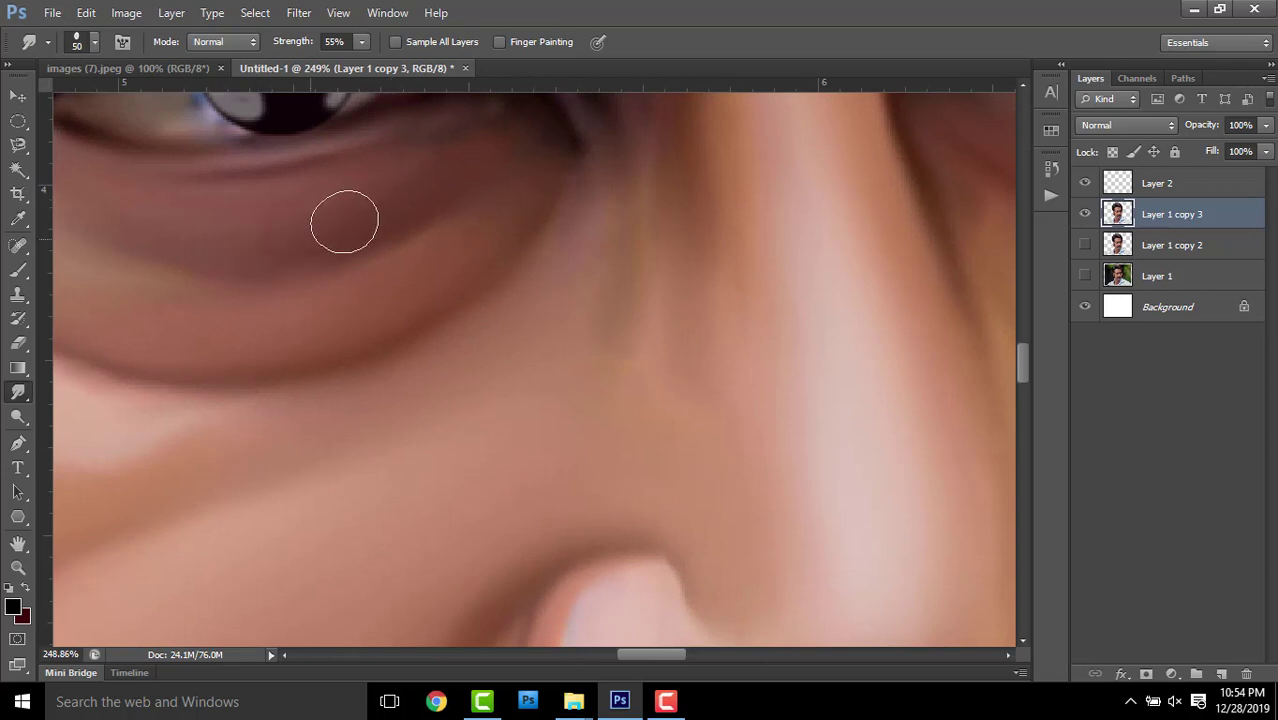
left_click_drag(143, 214, 470, 320)
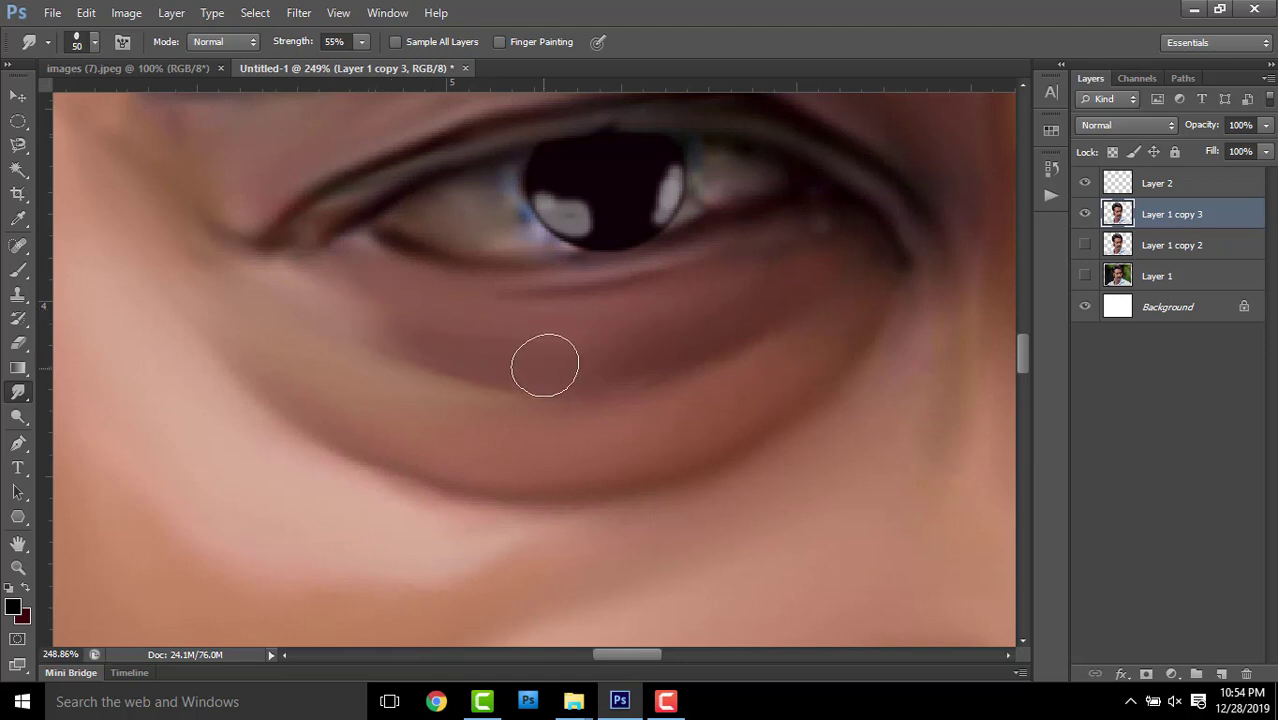
left_click_drag(542, 362, 391, 347)
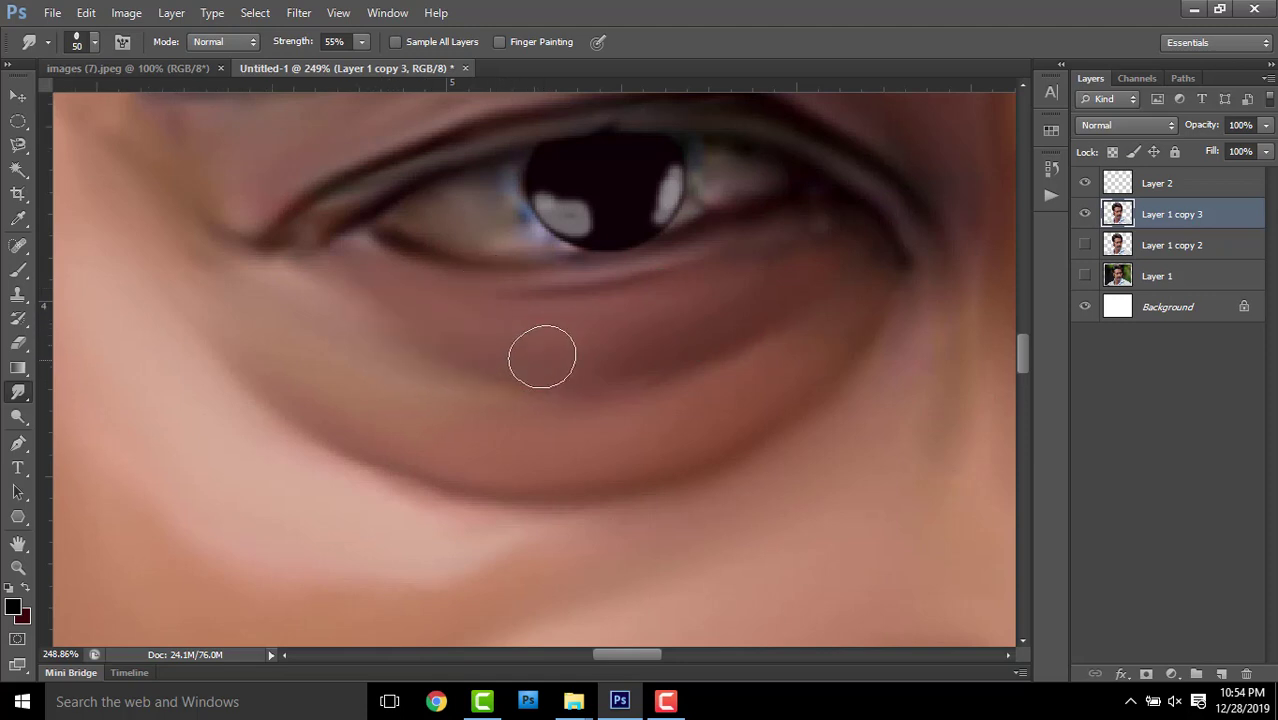
left_click_drag(542, 354, 410, 350)
Stretch the nose-bridge highlight upward and reshape the shading beside it
left_click_drag(967, 120, 710, 285)
left_click_drag(837, 360, 699, 405)
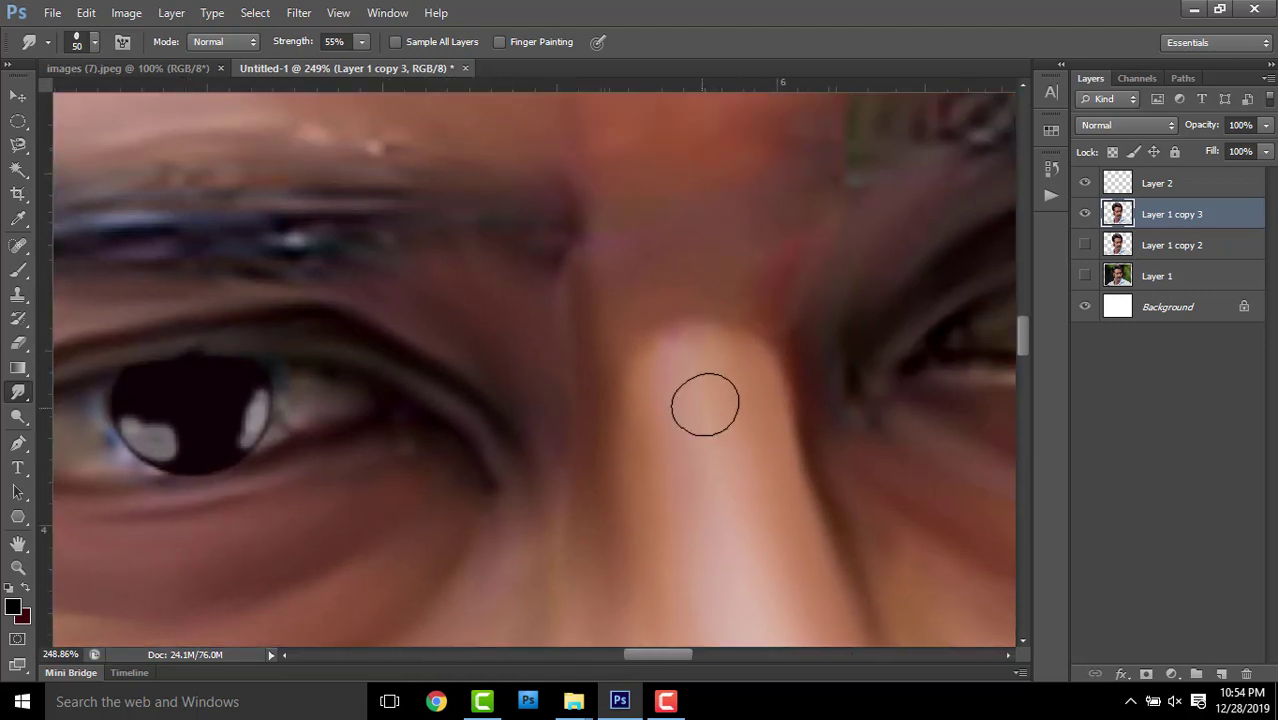
mouse_move(675, 337)
left_mouse_down()
mouse_move(725, 322)
mouse_move(665, 385)
mouse_move(647, 367)
left_mouse_up()
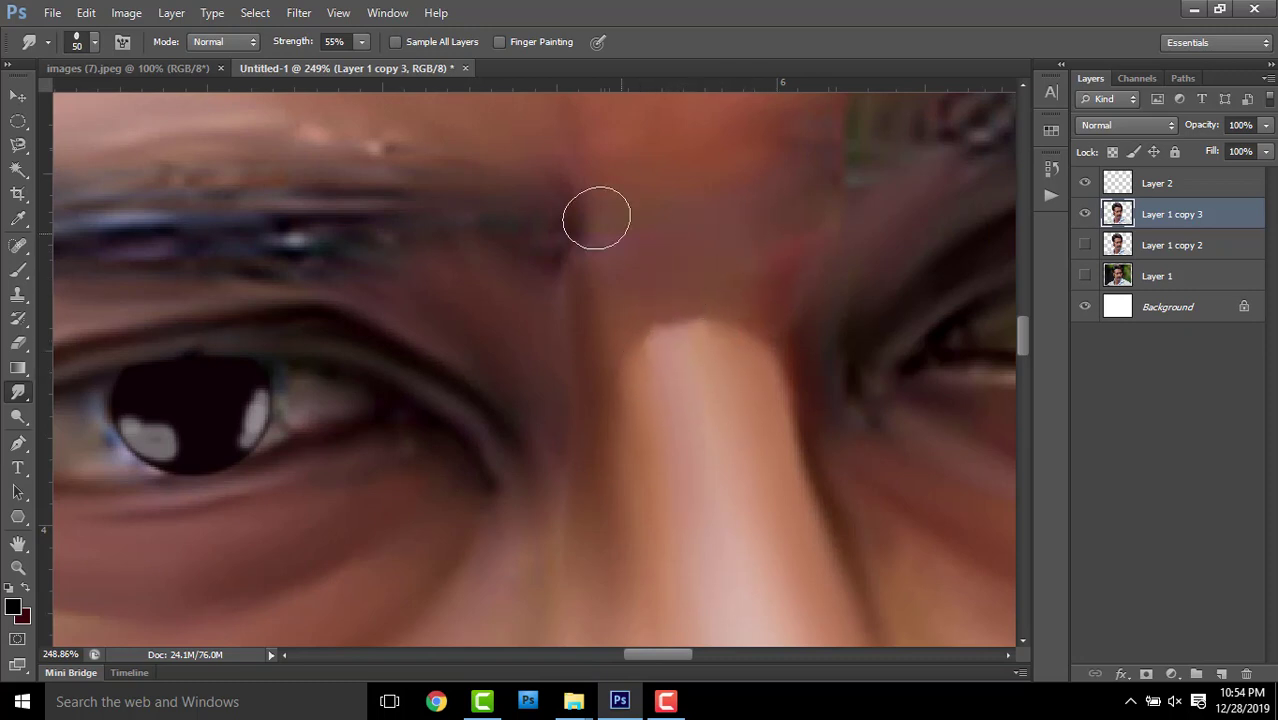
left_click_drag(593, 214, 646, 478)
mouse_move(599, 320)
left_mouse_down()
mouse_move(676, 328)
mouse_move(642, 309)
left_mouse_up()
Enlarge the Smudge brush from 50 to 80 px
scroll(719, 283, "down", 4)
scroll(719, 283, "down", 3)
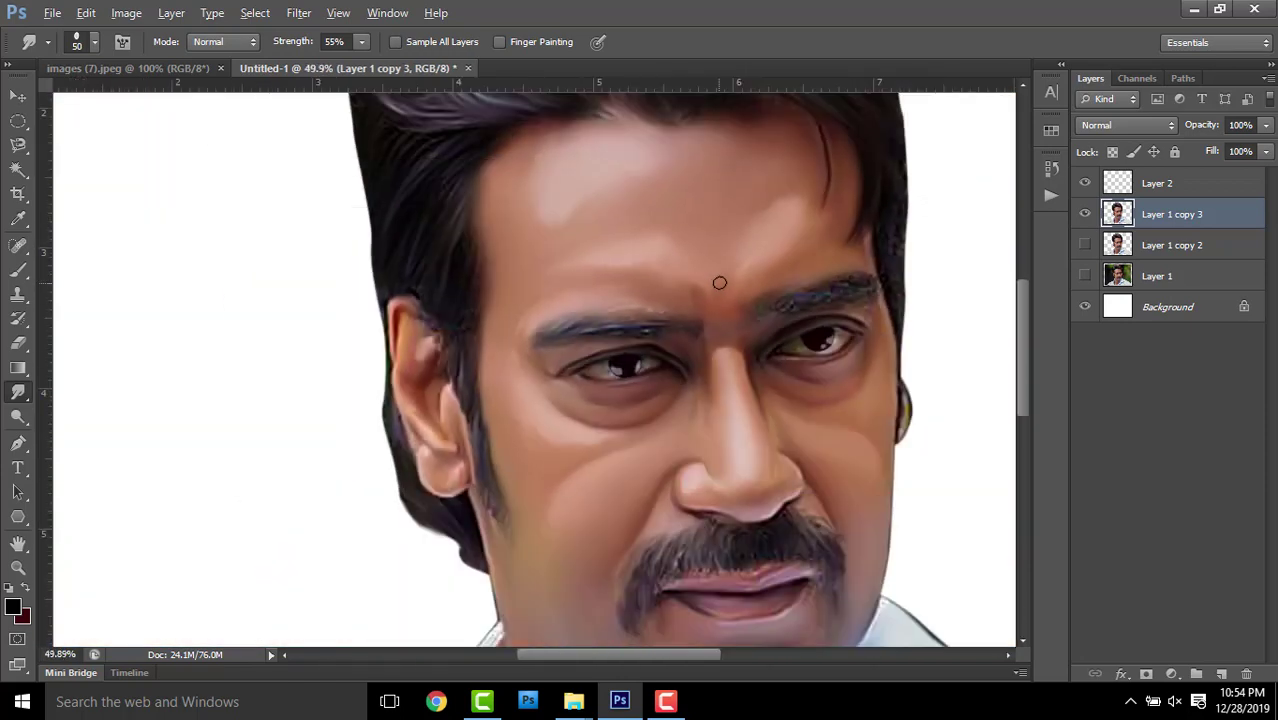
scroll(785, 254, "up", 4)
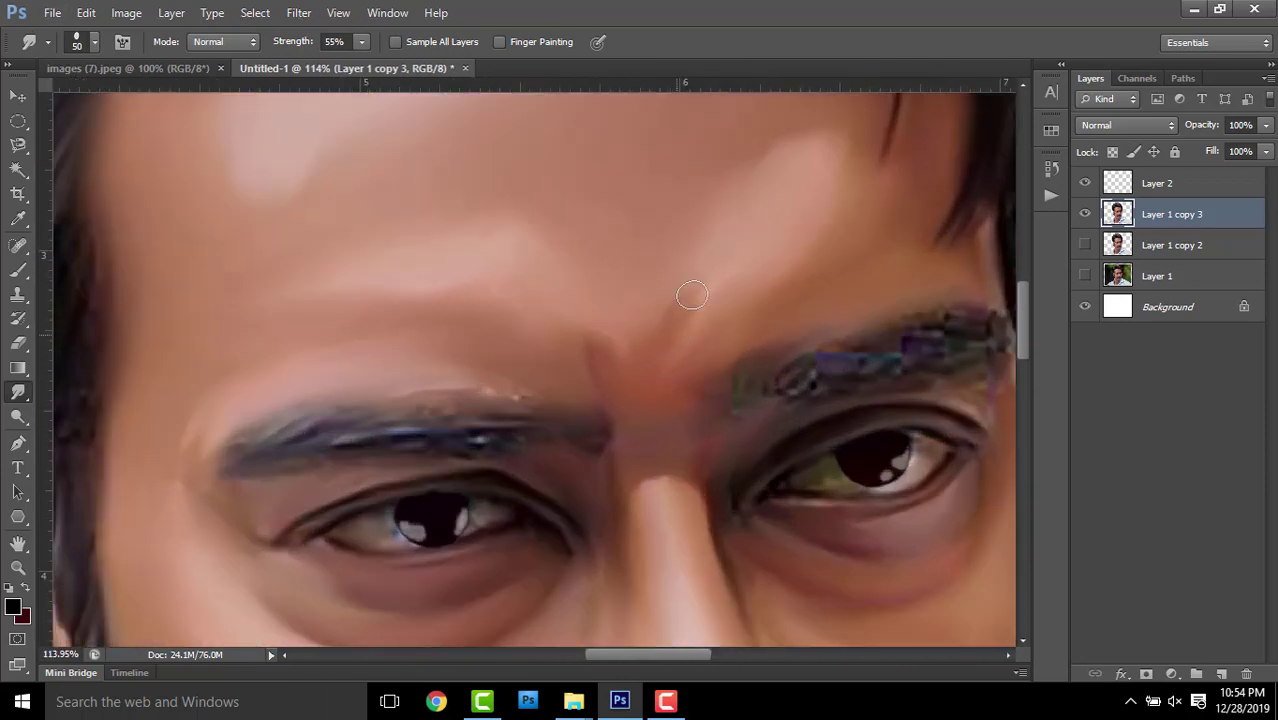
scroll(622, 274, "left", 3)
scroll(531, 388, "up", 2)
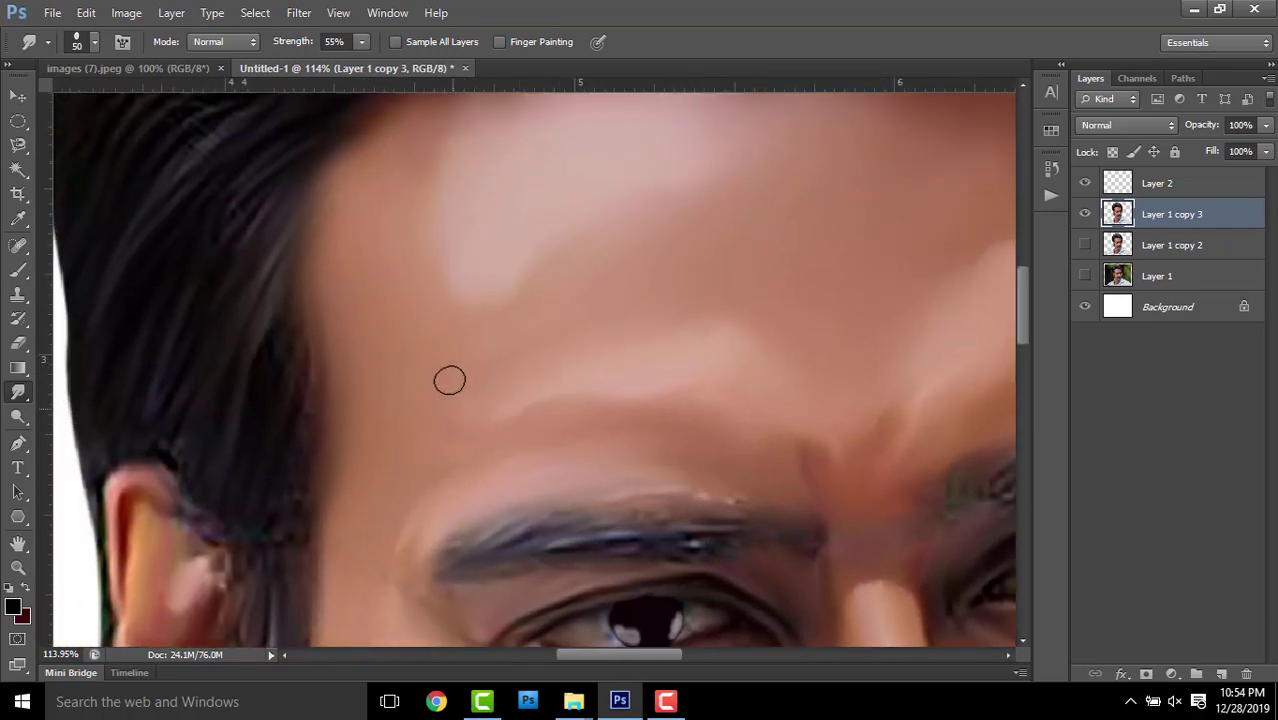
scroll(740, 340, "right", 3)
scroll(875, 313, "up", 3)
key("bracketright")
key("bracketright")
key("bracketright")
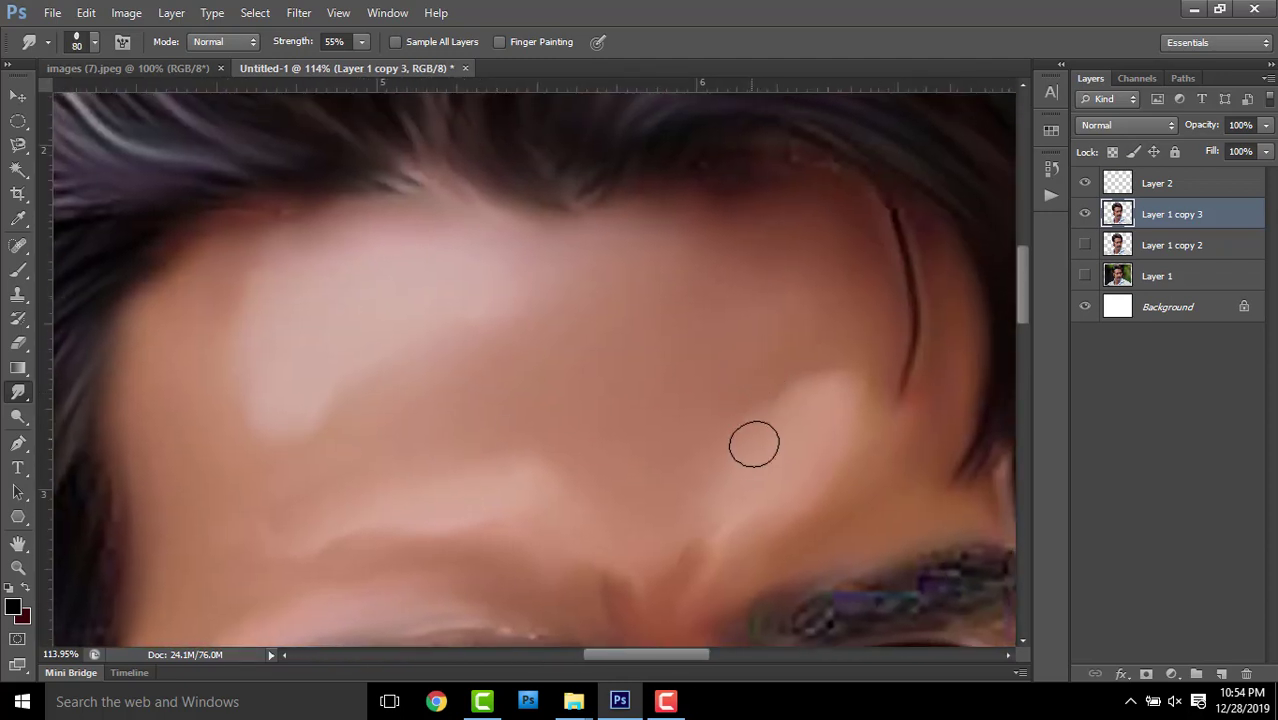
Pan and zoom over the eyebrows, eyes and nose down to the lips and chin
left_click_drag(804, 365, 638, 219)
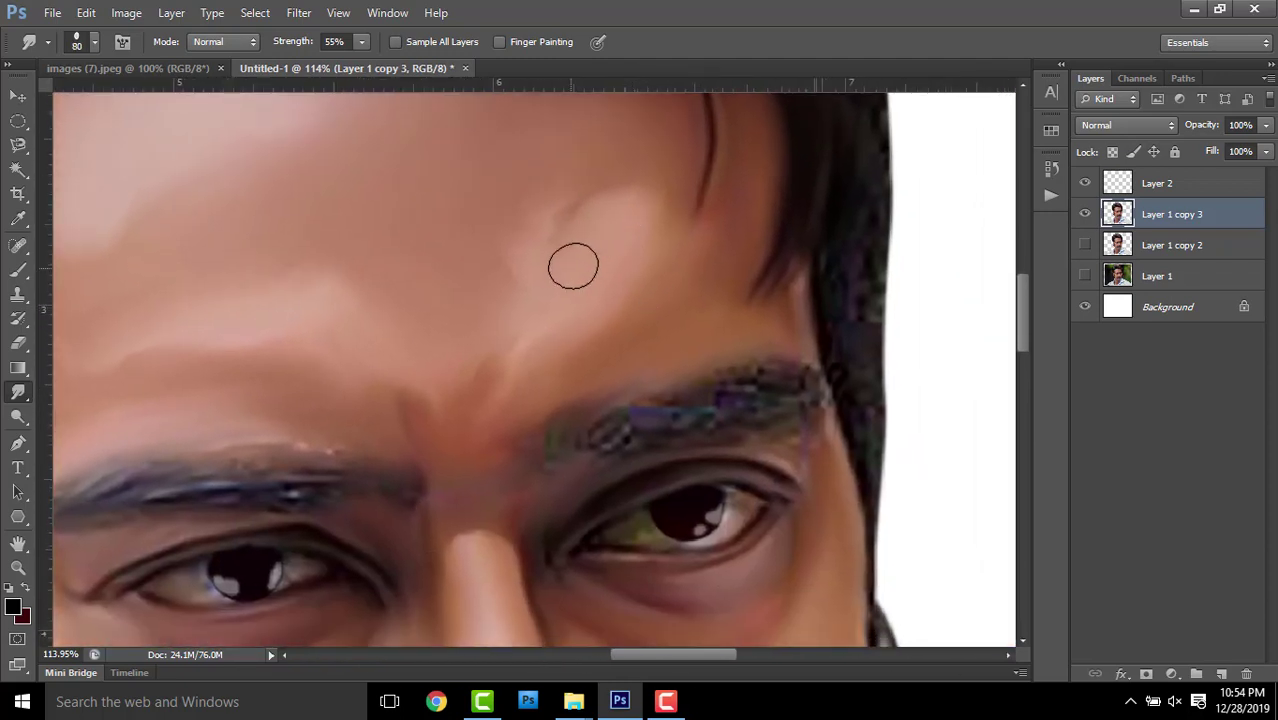
scroll(702, 411, "down", 3)
scroll(736, 288, "down", 2)
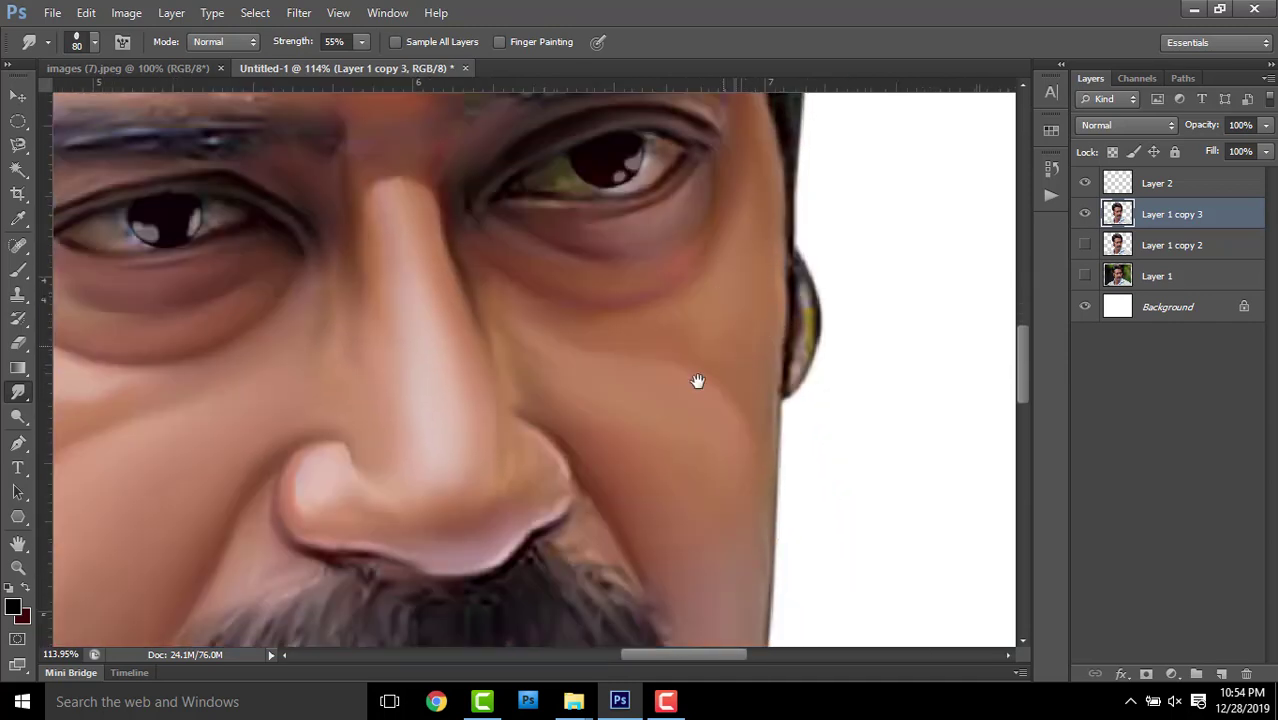
left_click_drag(698, 381, 788, 361)
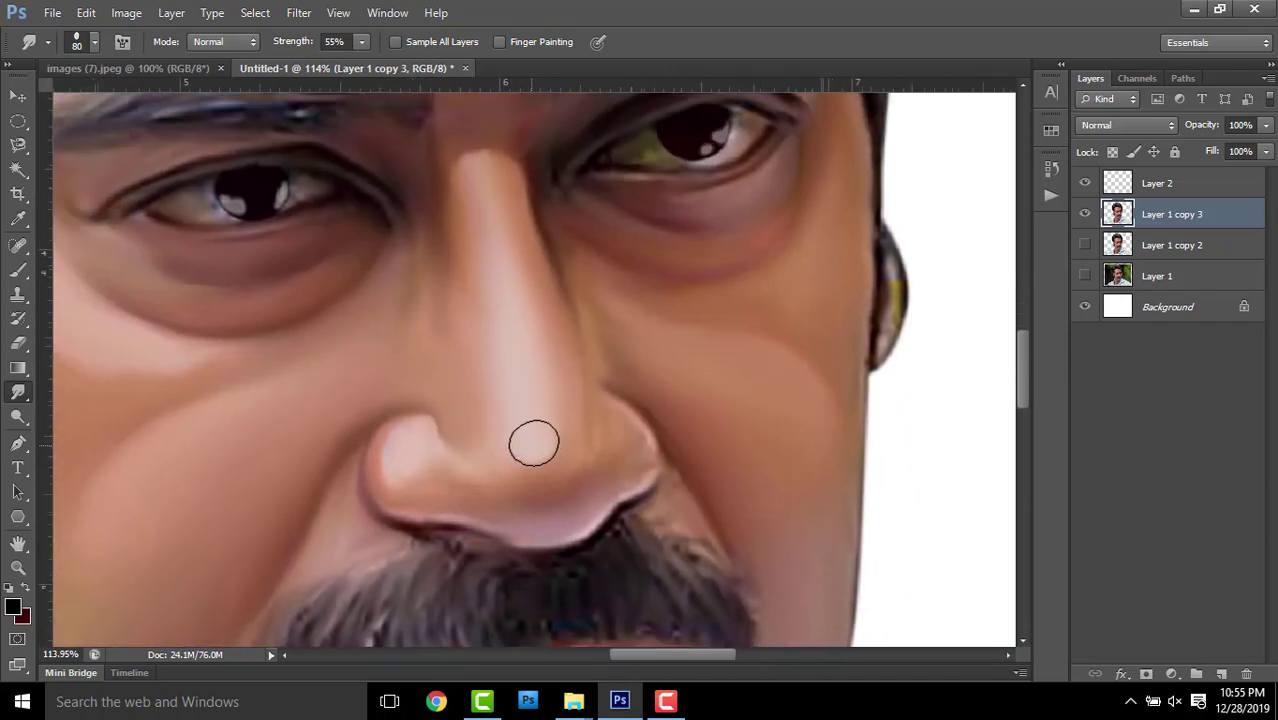
scroll(680, 345, "down", 2)
scroll(705, 345, "down", 3)
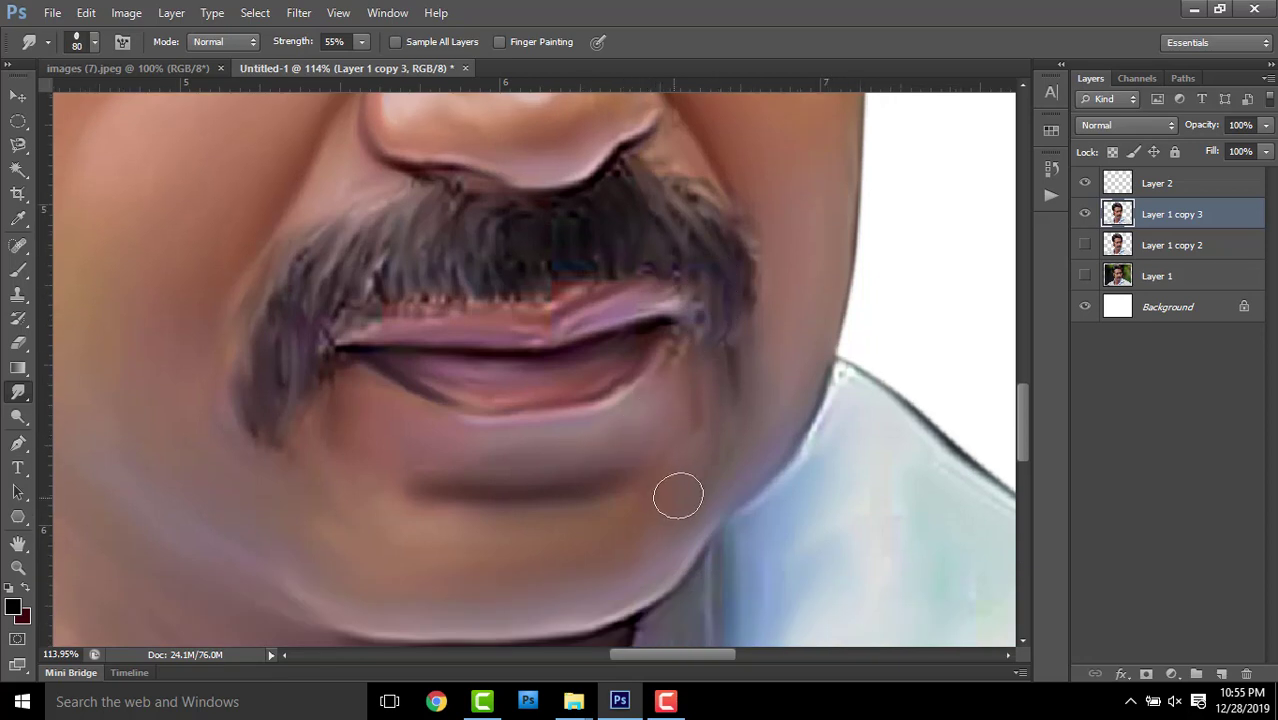
left_click_drag(700, 462, 729, 374)
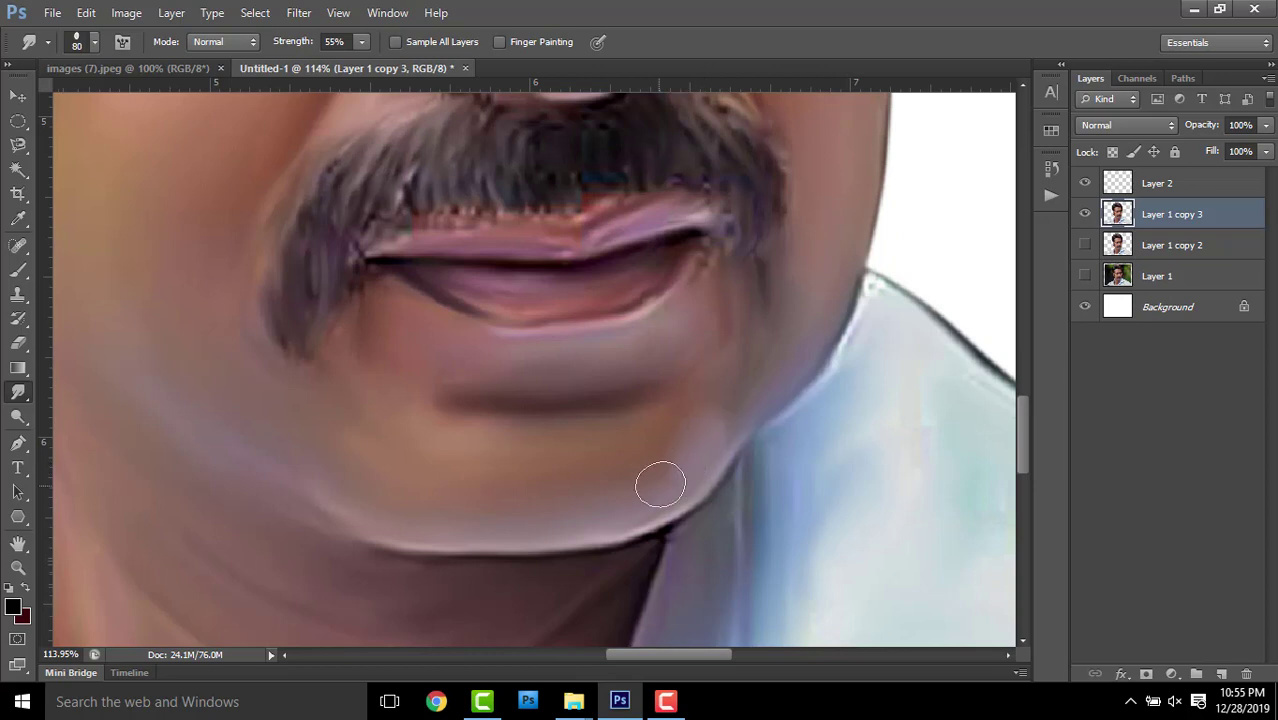
Smudge the chin, jawline and cheek beside the mustache with the 80 px brush
left_click_drag(359, 464, 576, 434)
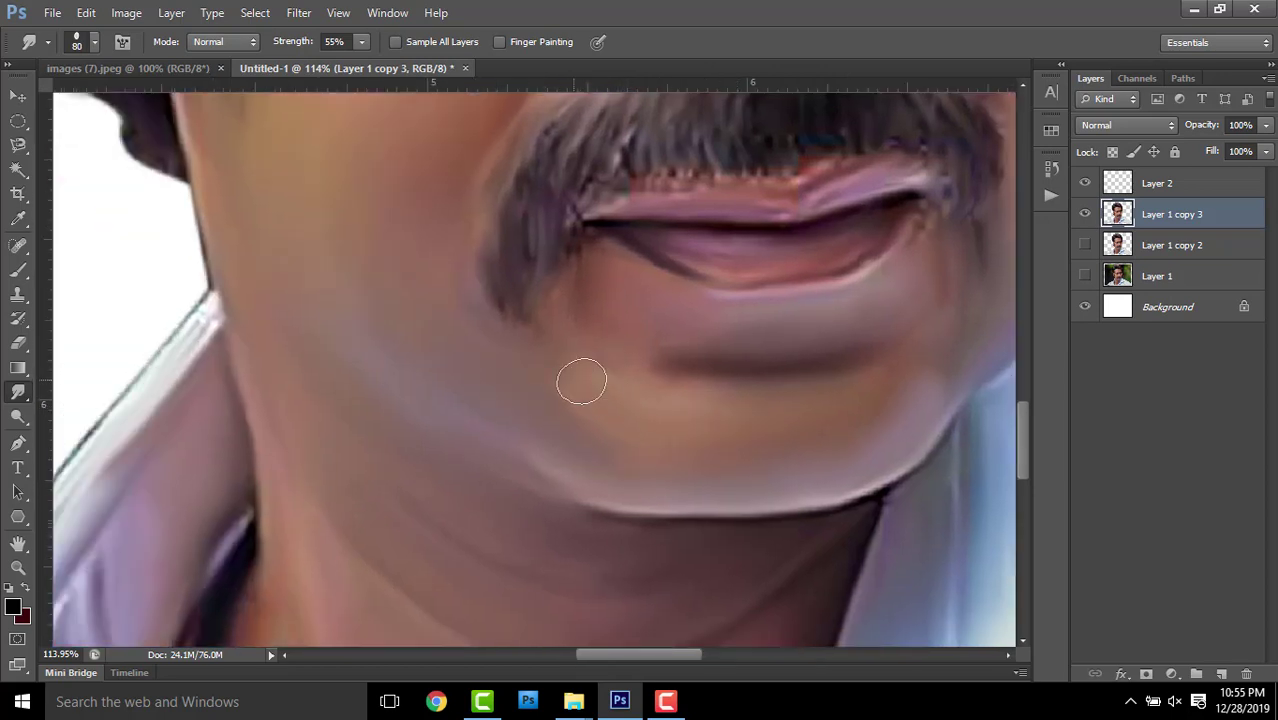
scroll(637, 346, "up", 2)
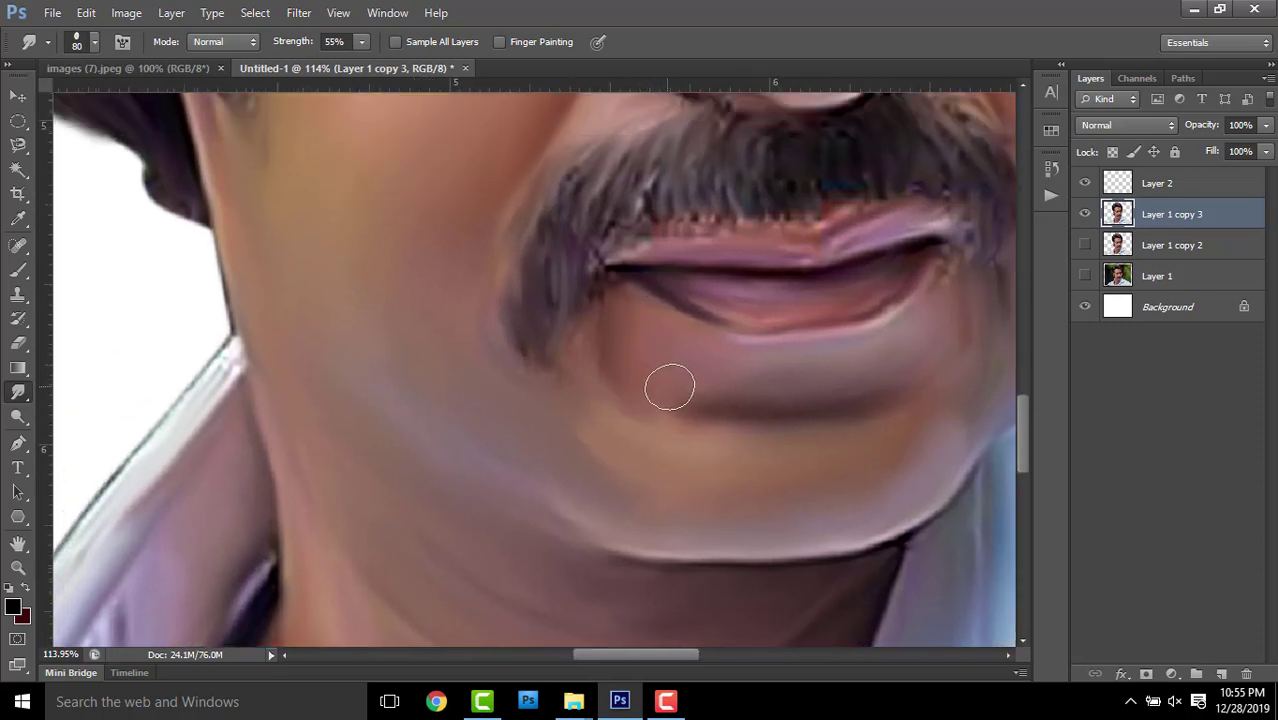
scroll(600, 365, "left", 3)
scroll(600, 365, "up", 2)
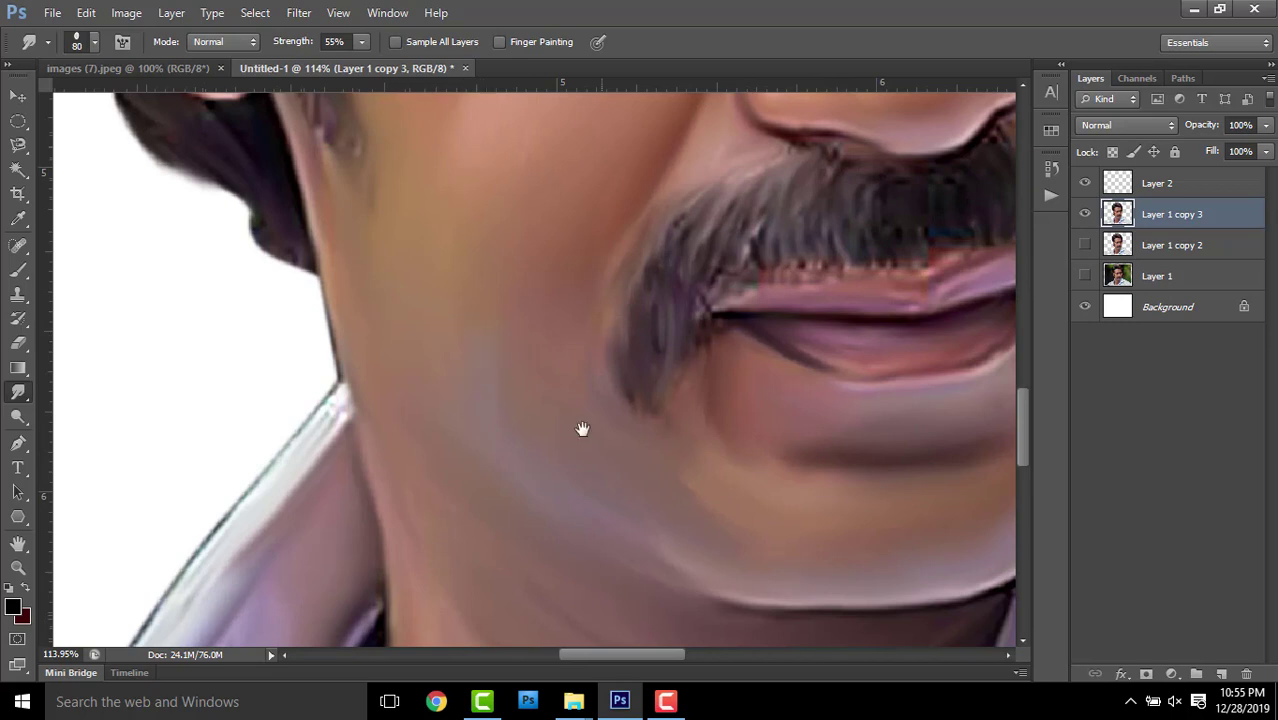
scroll(583, 428, "down", 3)
scroll(642, 314, "down", 1)
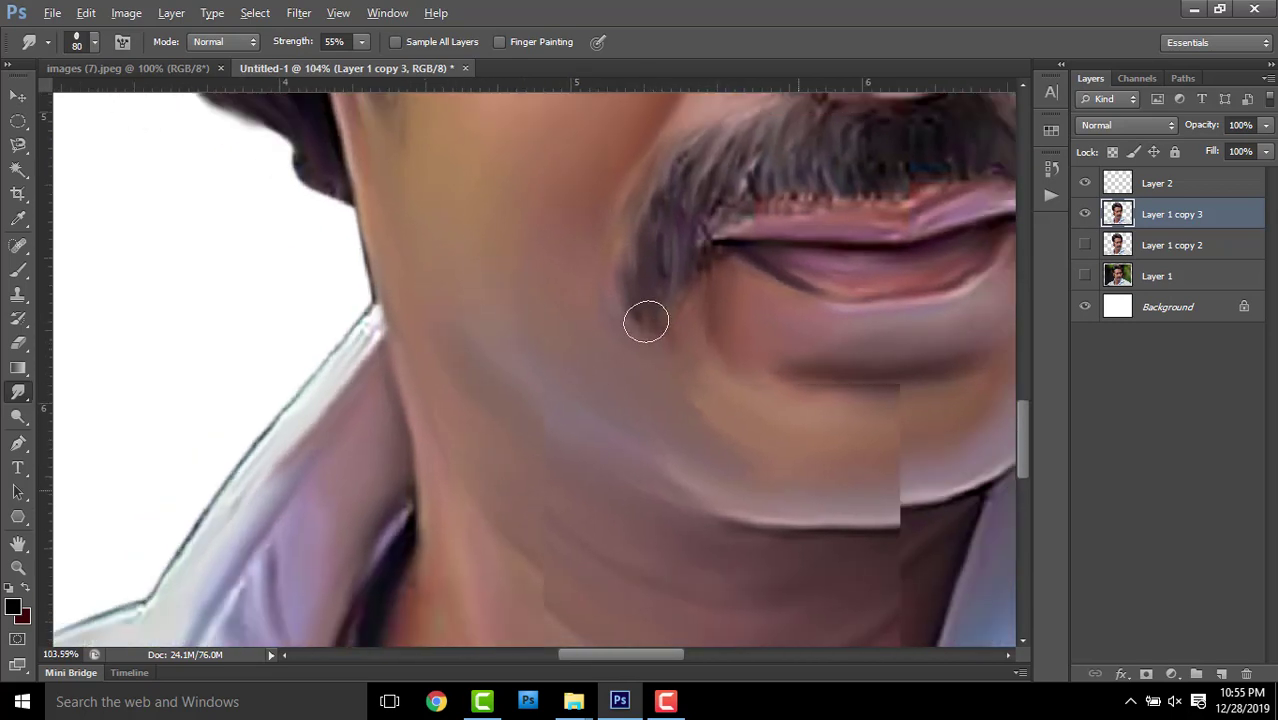
scroll(670, 285, "down", 3)
scroll(722, 285, "down", 1)
scroll(722, 285, "up", 3)
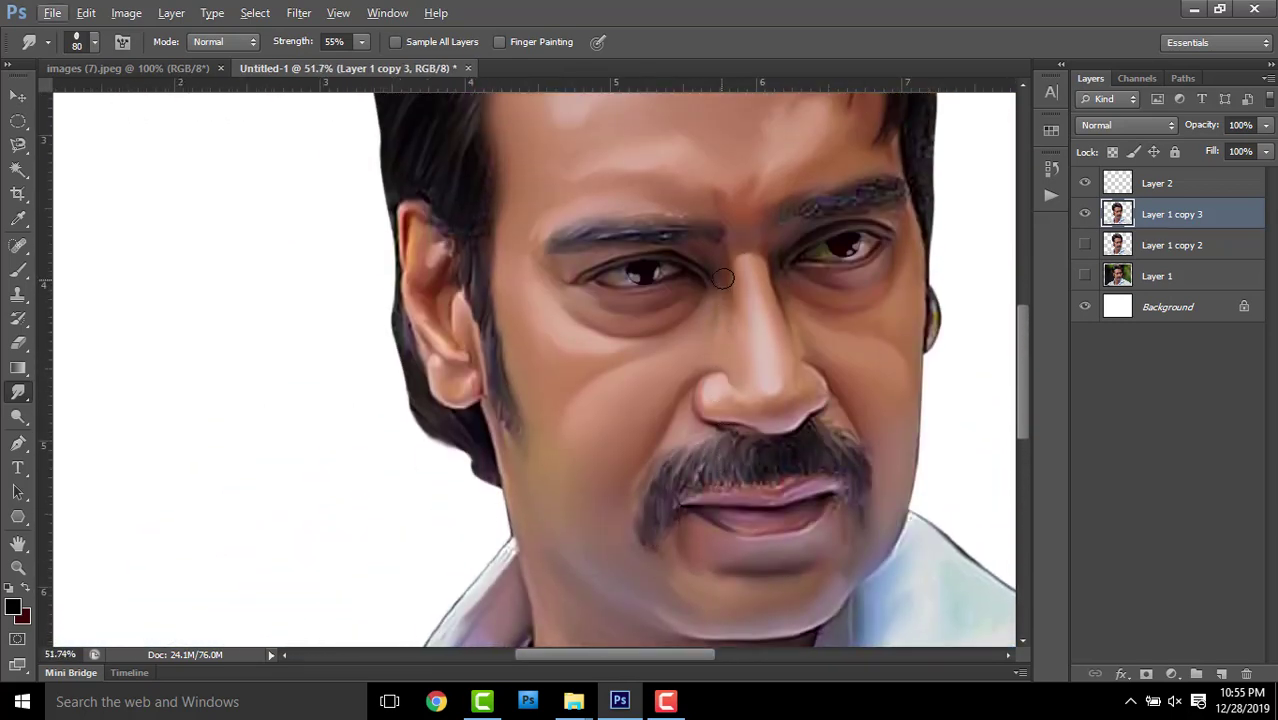
Shrink the Smudge brush to 20 px for fine hair strokes
scroll(722, 359, "up", 2)
scroll(690, 391, "up", 2)
scroll(431, 285, "down", 2)
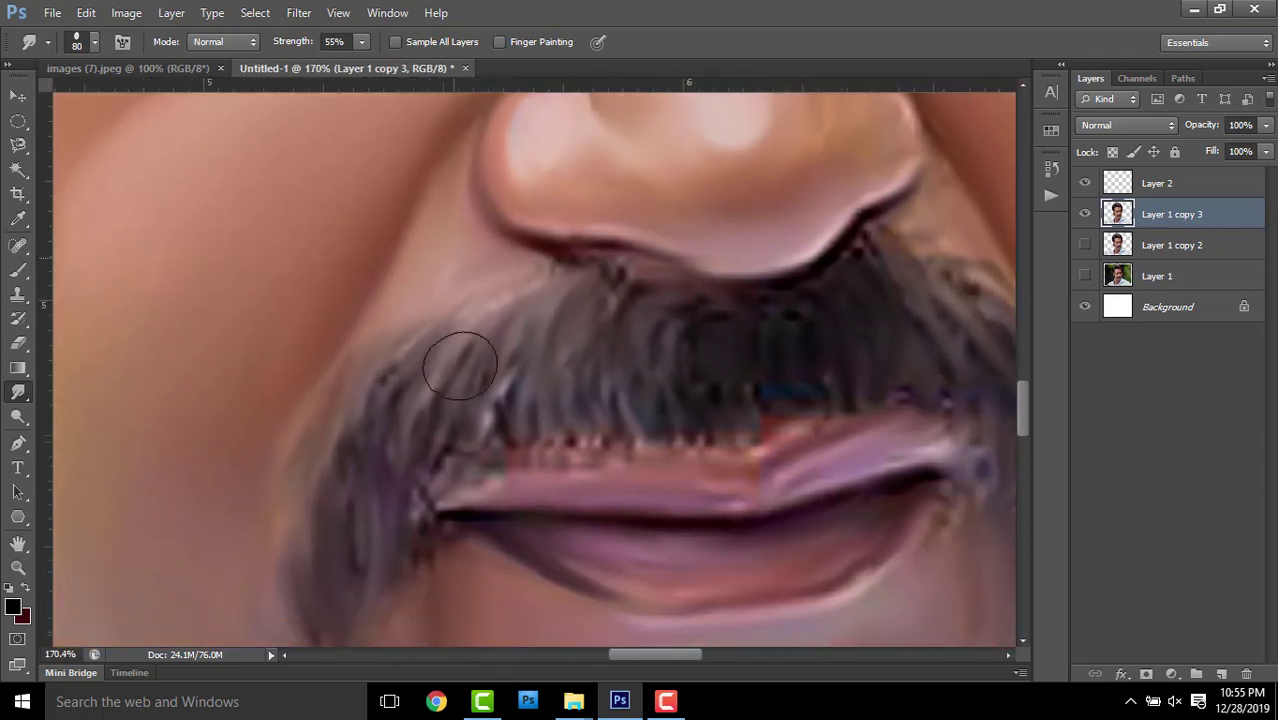
key("bracketleft")
key("bracketleft")
key("bracketleft")
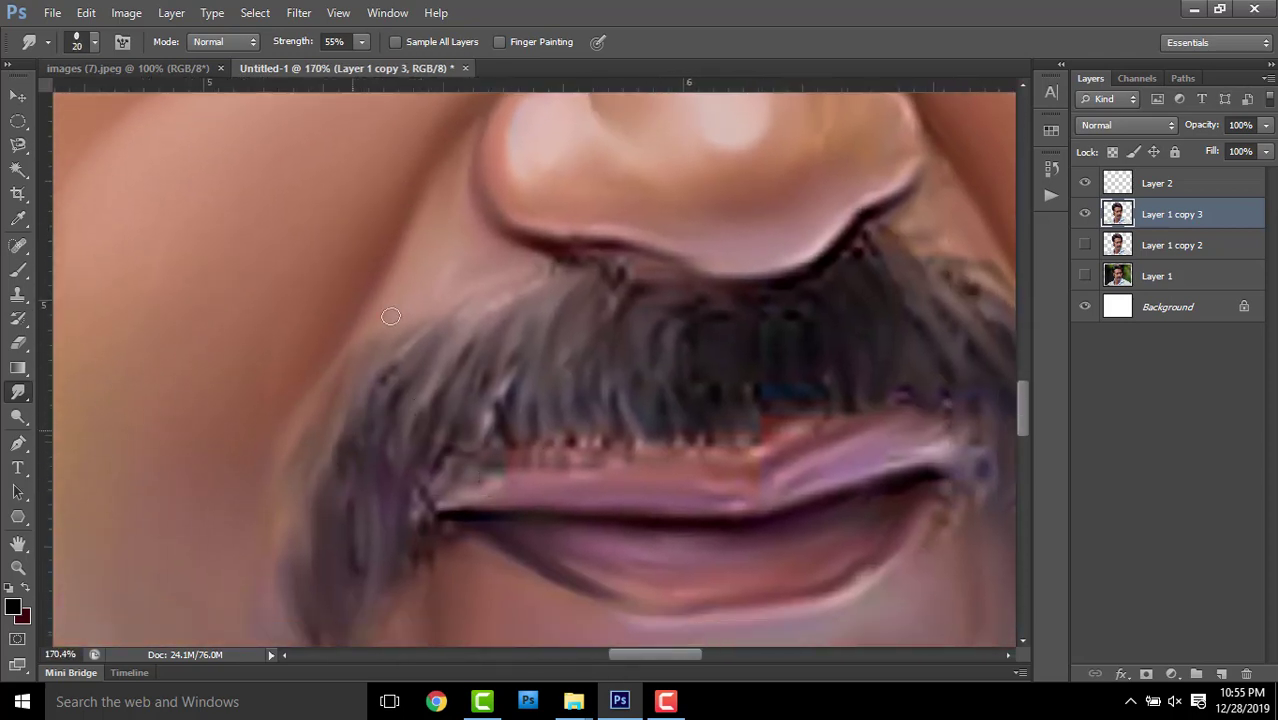
Flick the left mustache hairs up into the skin, undoing overlong strands
mouse_move(370, 392)
left_mouse_down()
mouse_move(436, 356)
mouse_move(473, 277)
left_mouse_up()
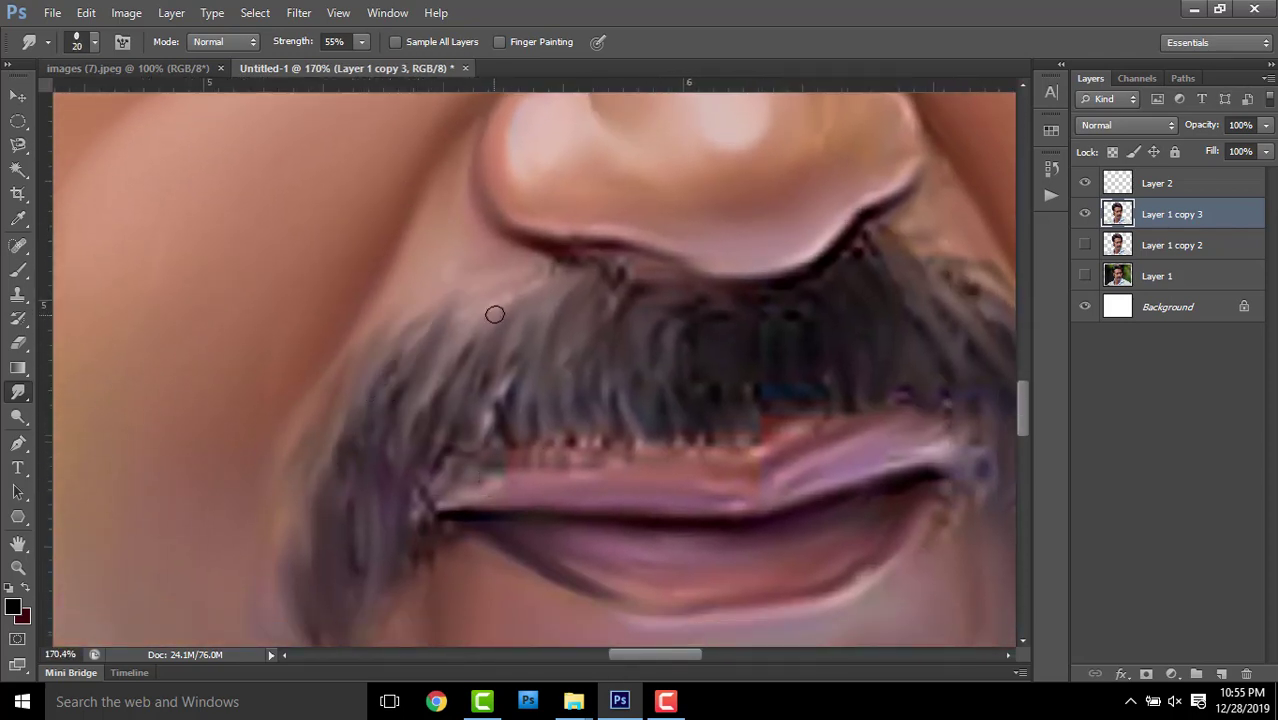
left_click_drag(436, 346, 500, 272)
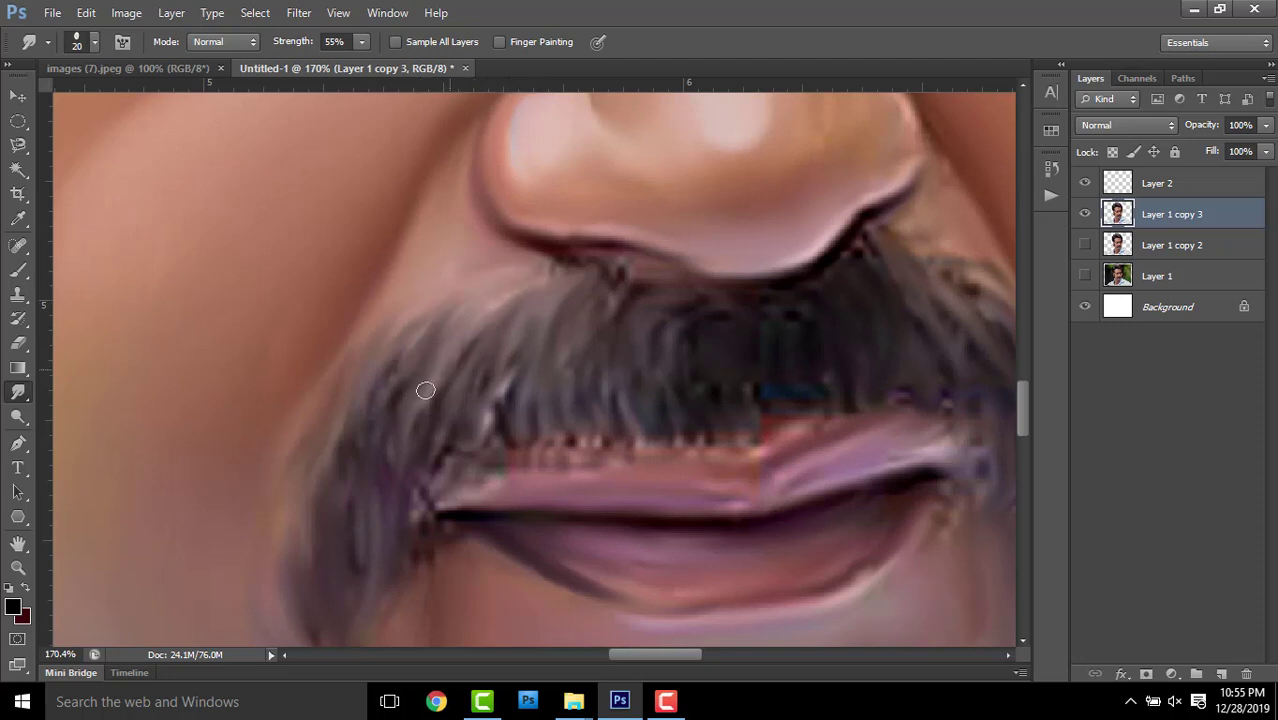
mouse_move(385, 518)
left_mouse_down()
mouse_move(404, 380)
mouse_move(399, 542)
left_mouse_up()
mouse_move(391, 386)
left_mouse_down()
mouse_move(357, 568)
mouse_move(381, 616)
left_mouse_up()
key("ctrl+alt+z")
key("ctrl+alt+z")
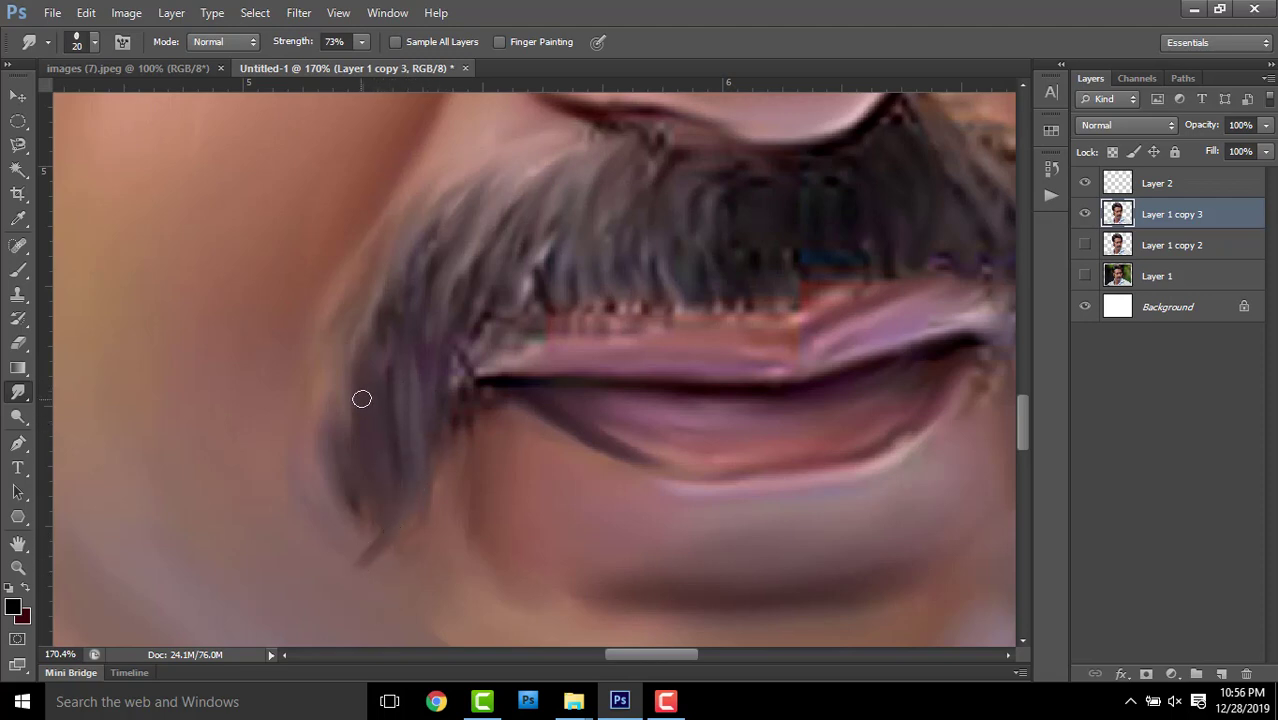
left_click_drag(338, 436, 471, 162)
Pull the right-side mustache hairs up-left and smudge its right end downward
scroll(234, 285, "right", 5)
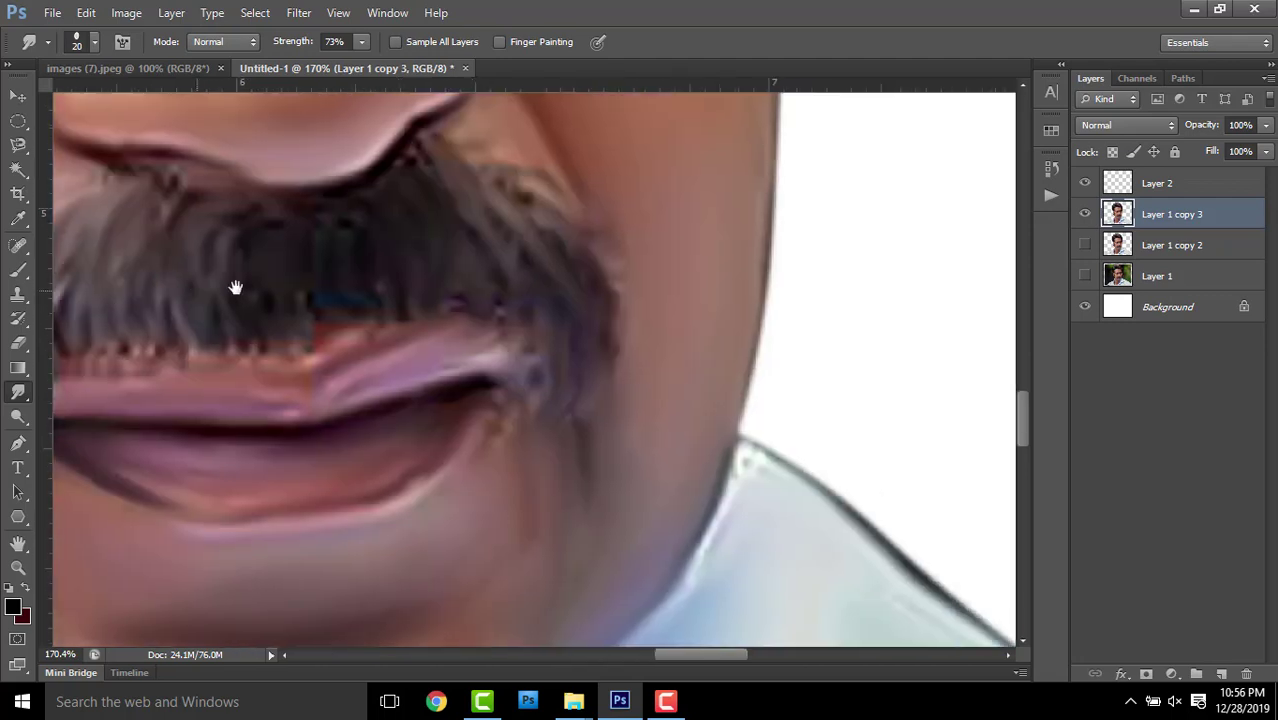
mouse_move(553, 243)
left_mouse_down()
mouse_move(544, 209)
mouse_move(486, 161)
left_mouse_up()
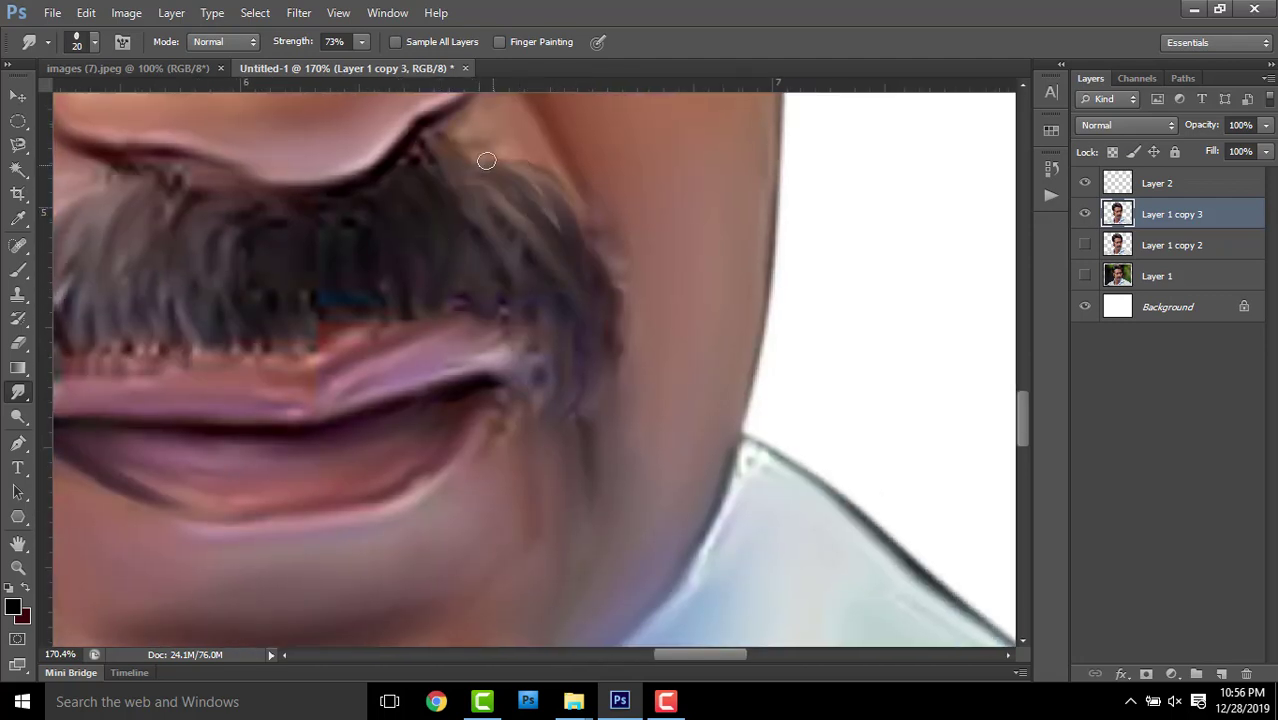
left_click_drag(588, 271, 553, 197)
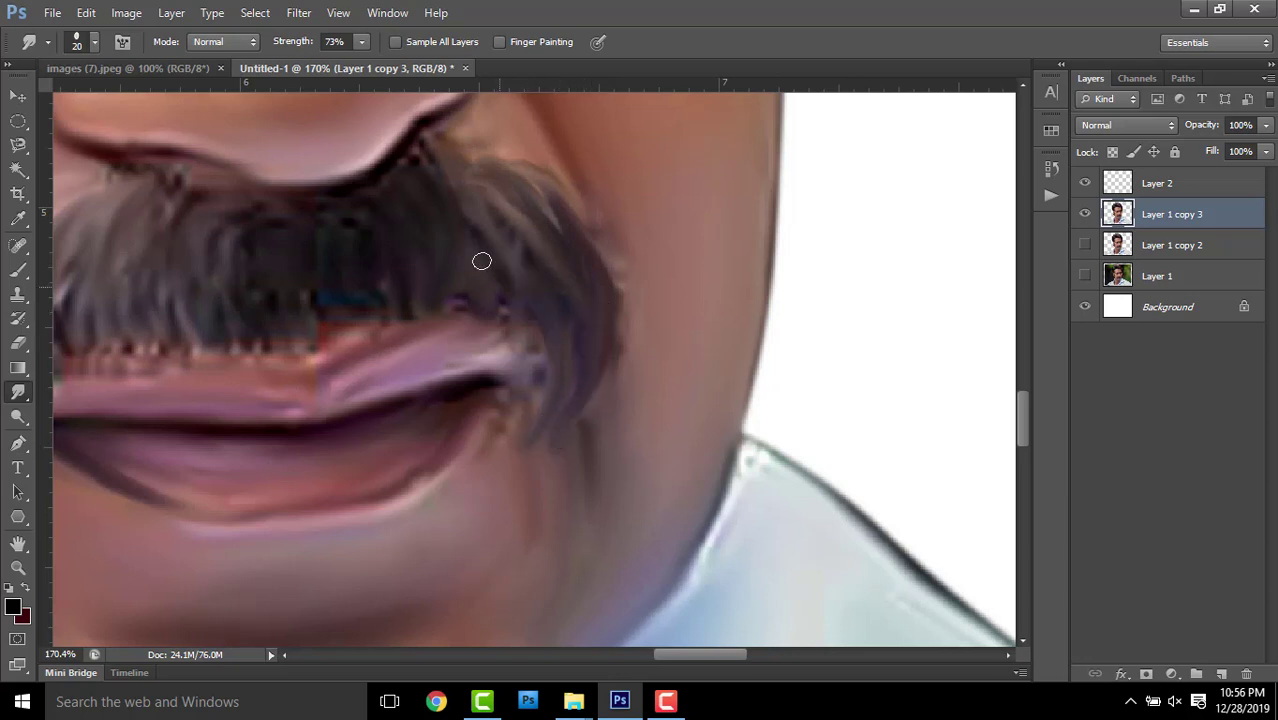
scroll(530, 280, "down", 1)
scroll(525, 265, "down", 1)
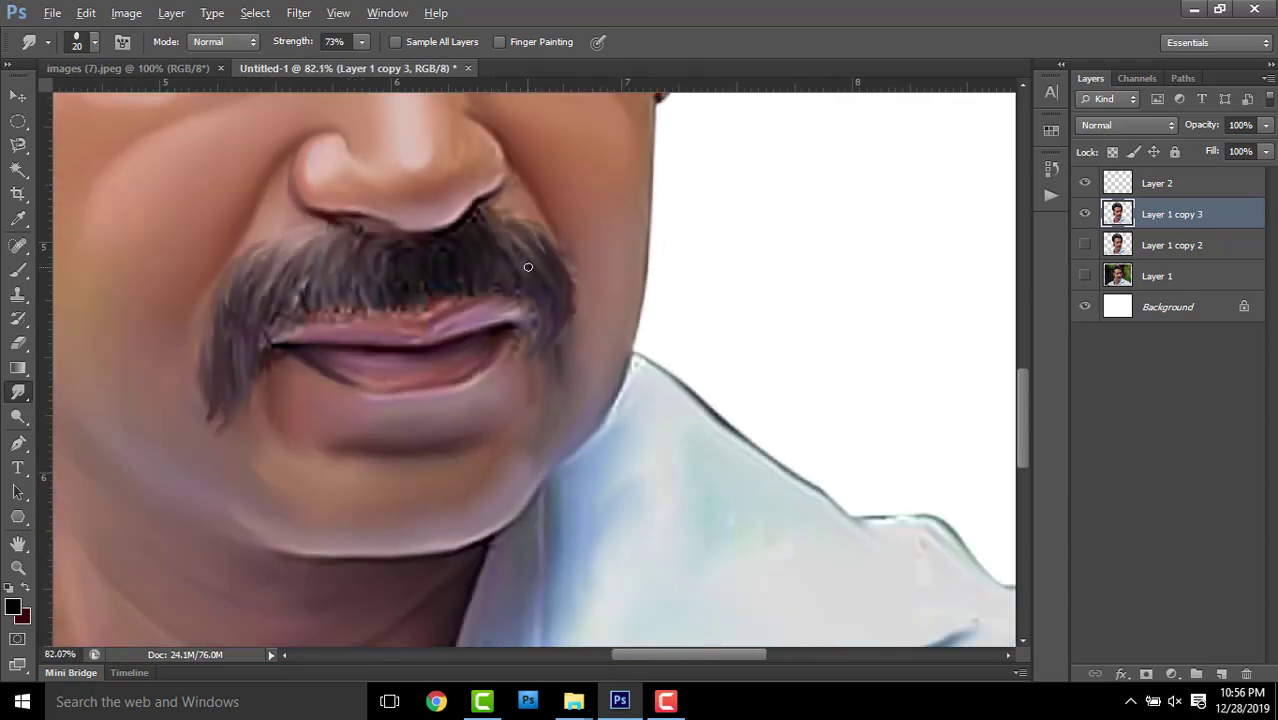
scroll(525, 265, "up", 1)
left_click_drag(546, 380, 567, 351)
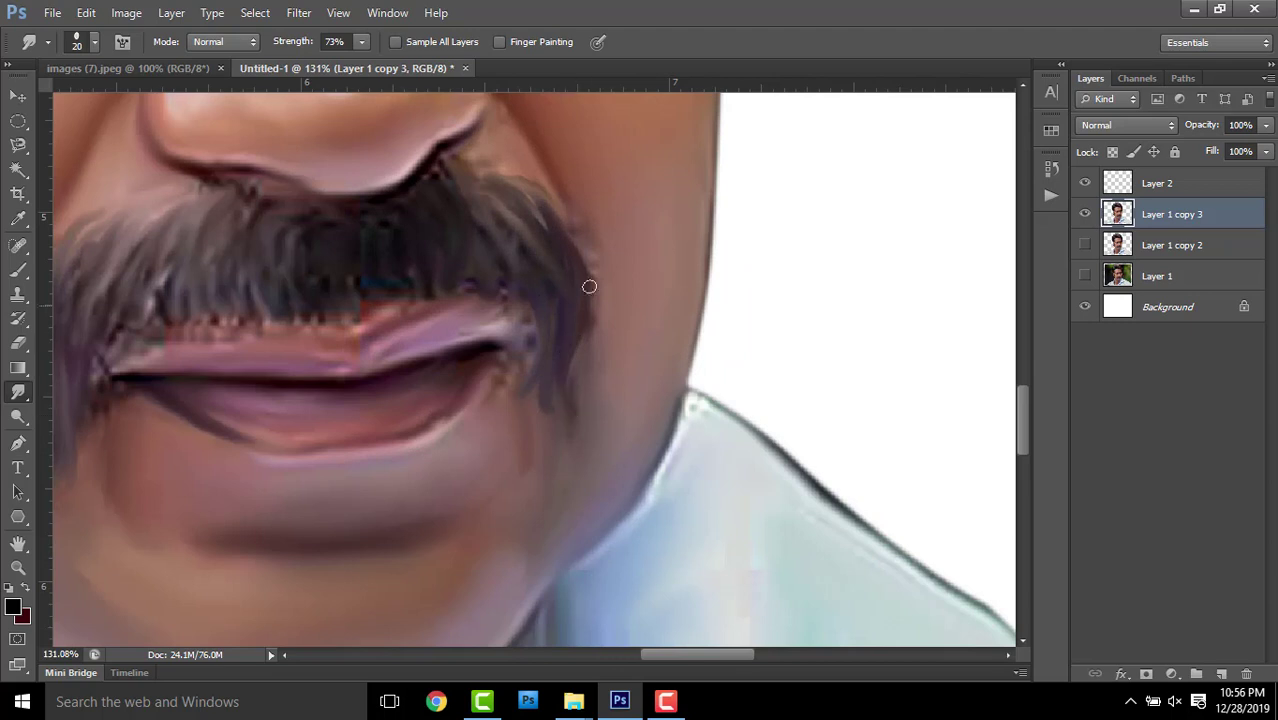
Darken and extend the upper lip line
scroll(540, 260, "down", 1)
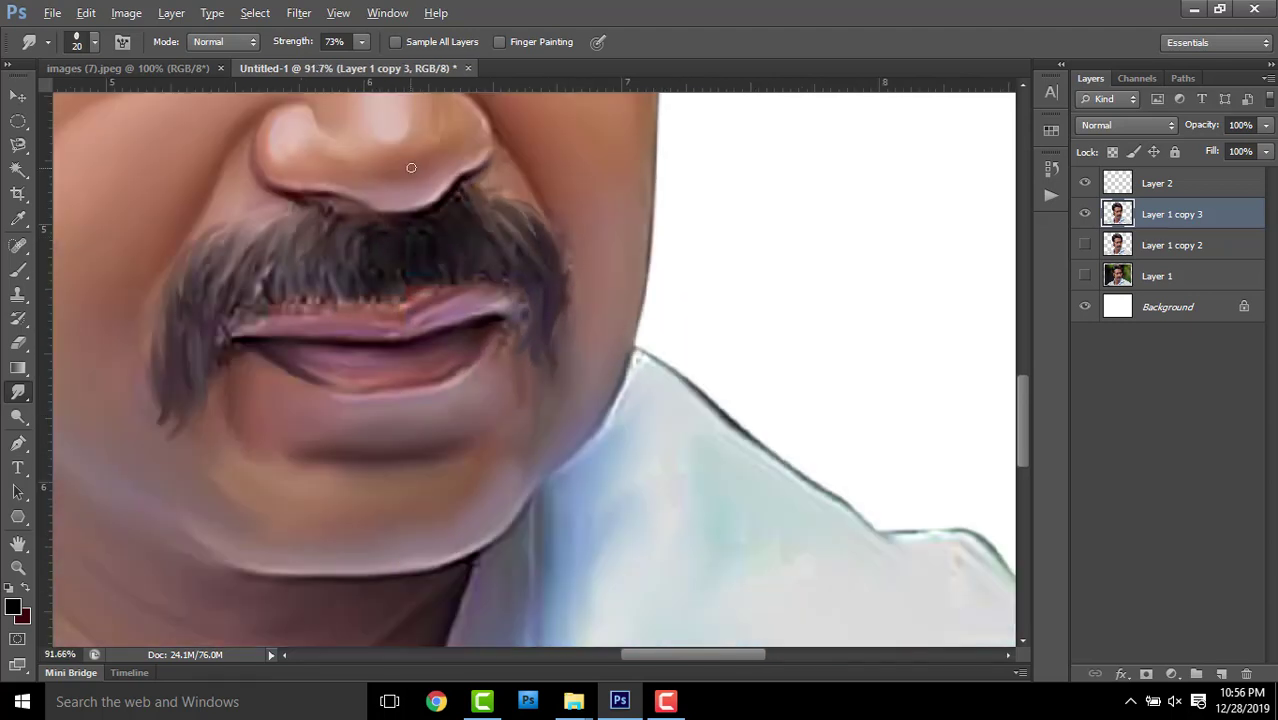
scroll(300, 225, "up", 3)
mouse_move(314, 276)
left_mouse_down()
mouse_move(234, 243)
mouse_move(322, 277)
mouse_move(471, 288)
mouse_move(482, 254)
left_mouse_up()
Smudge along the nose's right edge and nostril wing to define it
scroll(552, 238, "down", 3)
scroll(641, 210, "up", 2)
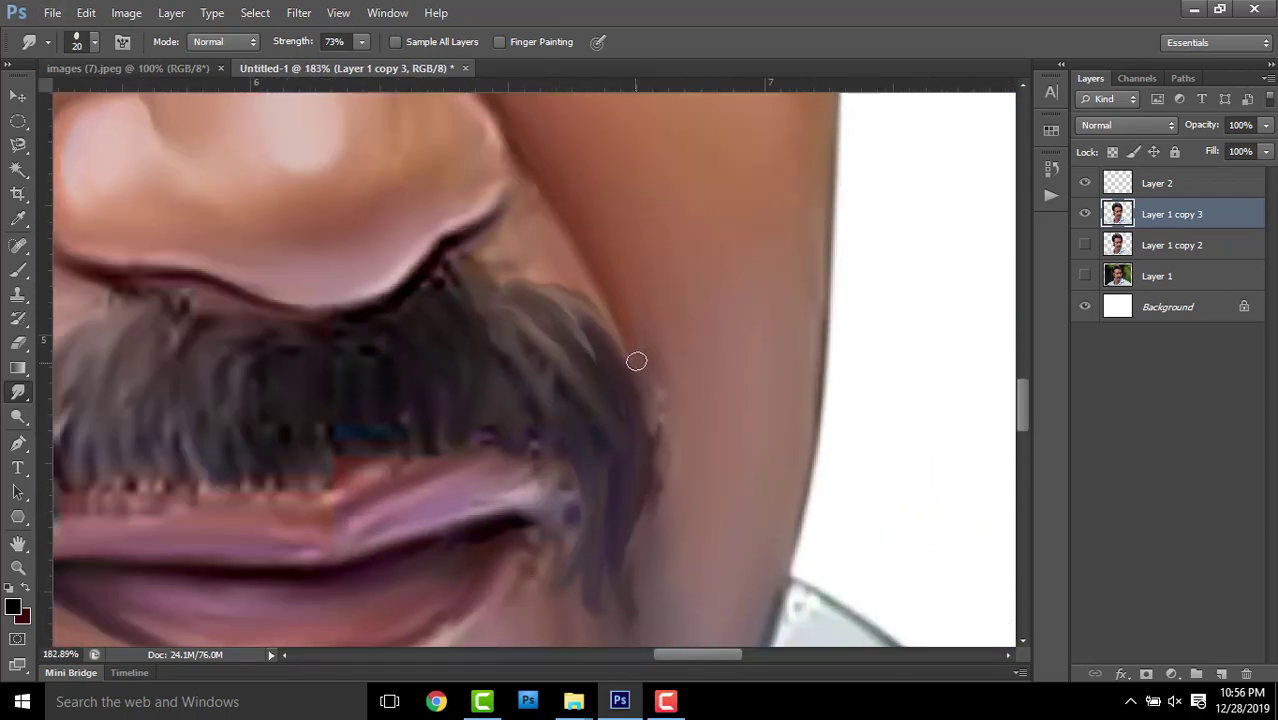
scroll(612, 274, "left", 3)
scroll(405, 260, "left", 1)
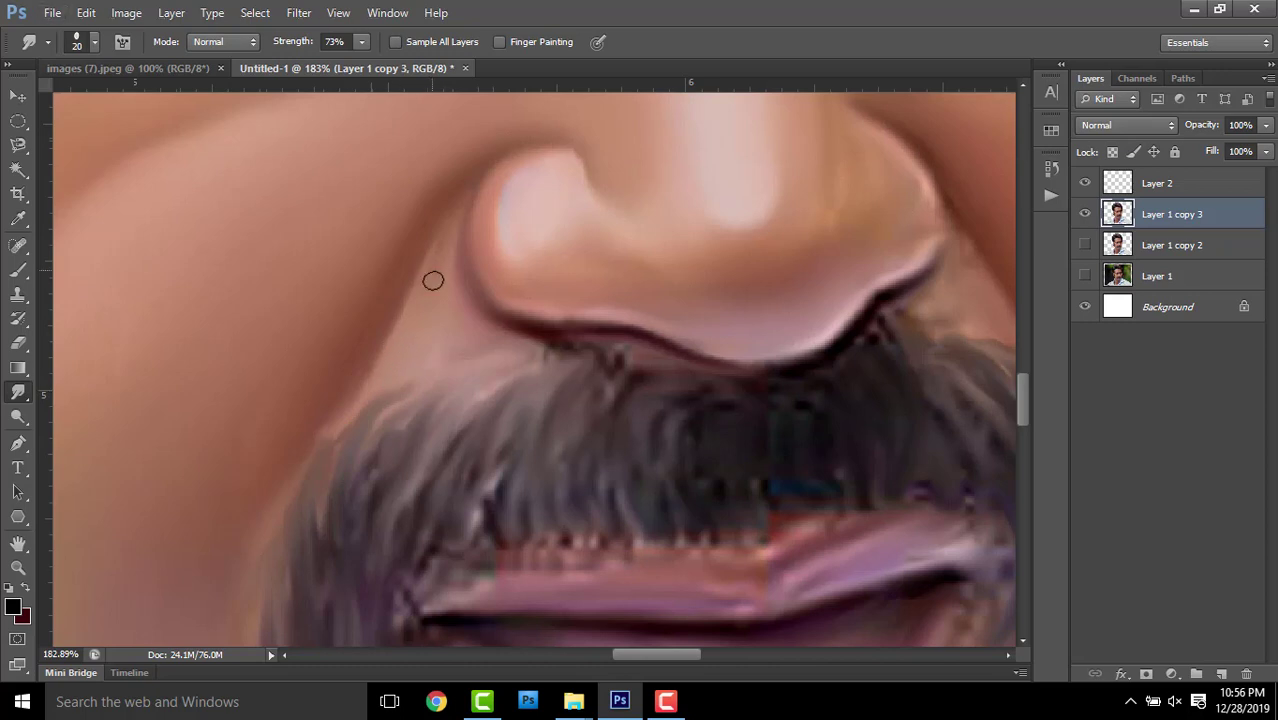
scroll(431, 277, "down", 4)
scroll(611, 317, "up", 1)
scroll(611, 317, "up", 1)
scroll(611, 317, "up", 2)
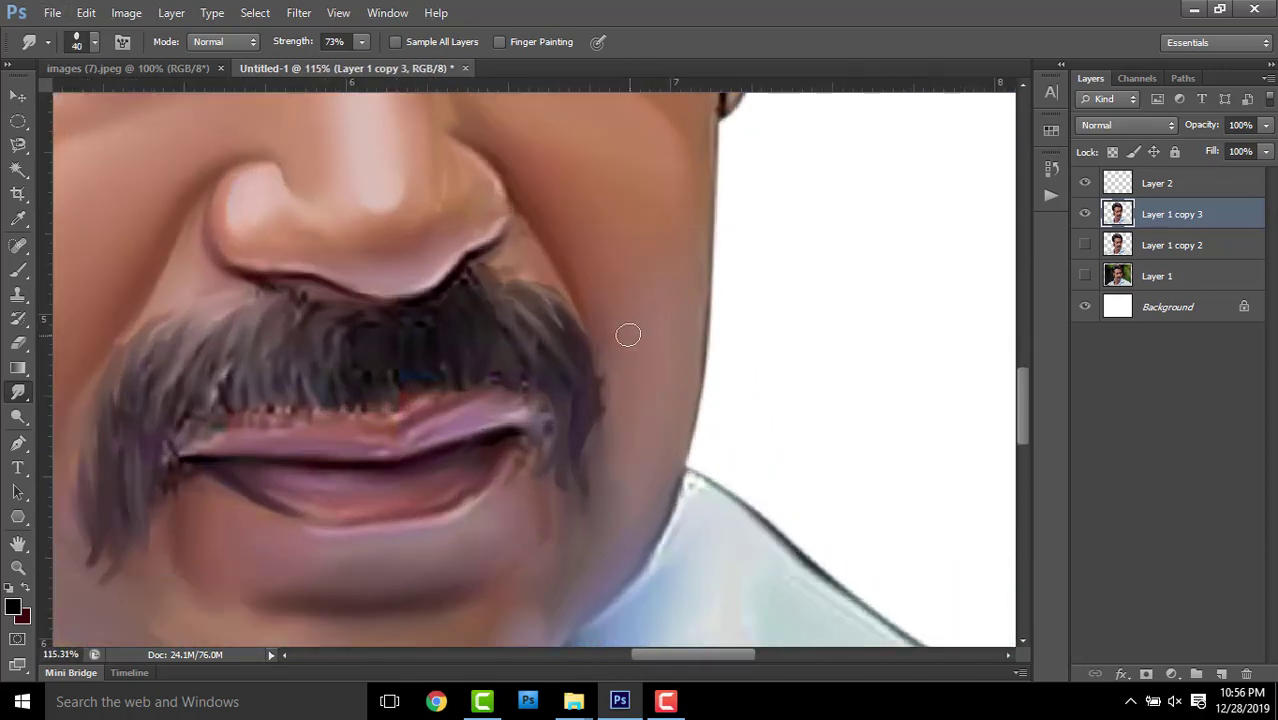
scroll(700, 331, "down", 1)
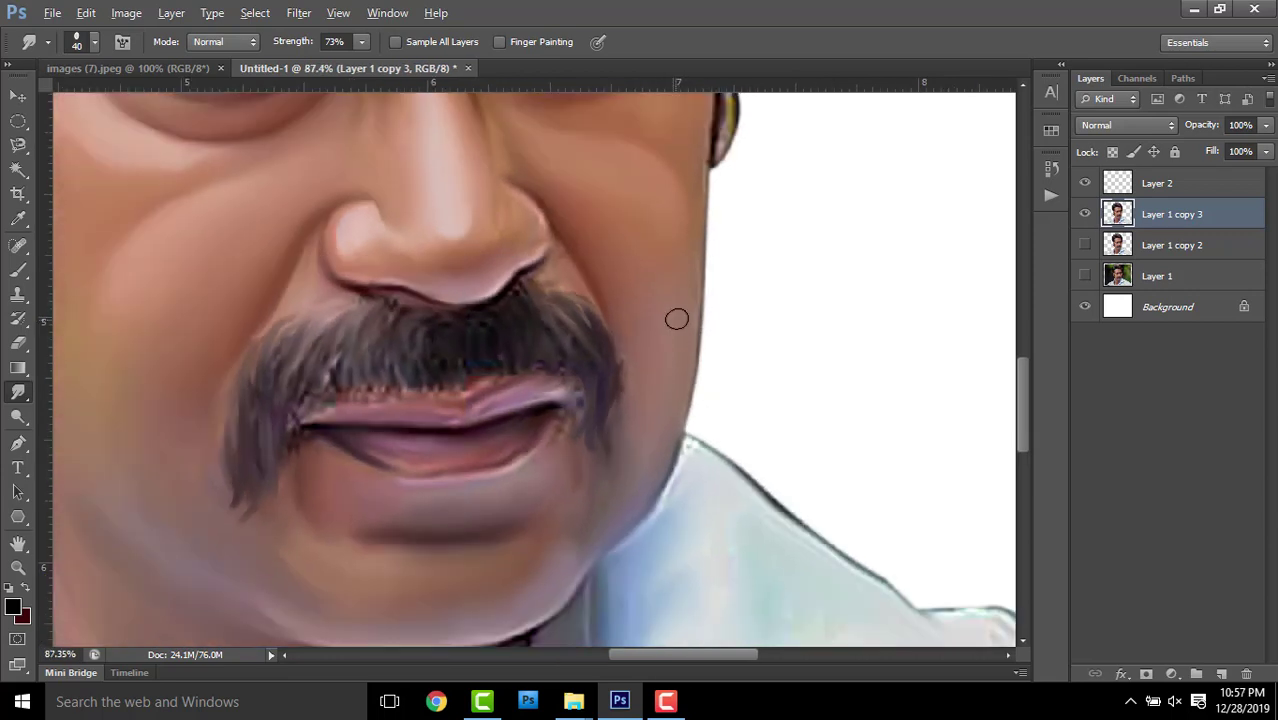
scroll(528, 309, "up", 1)
scroll(486, 290, "up", 1)
left_click_drag(486, 290, 508, 453)
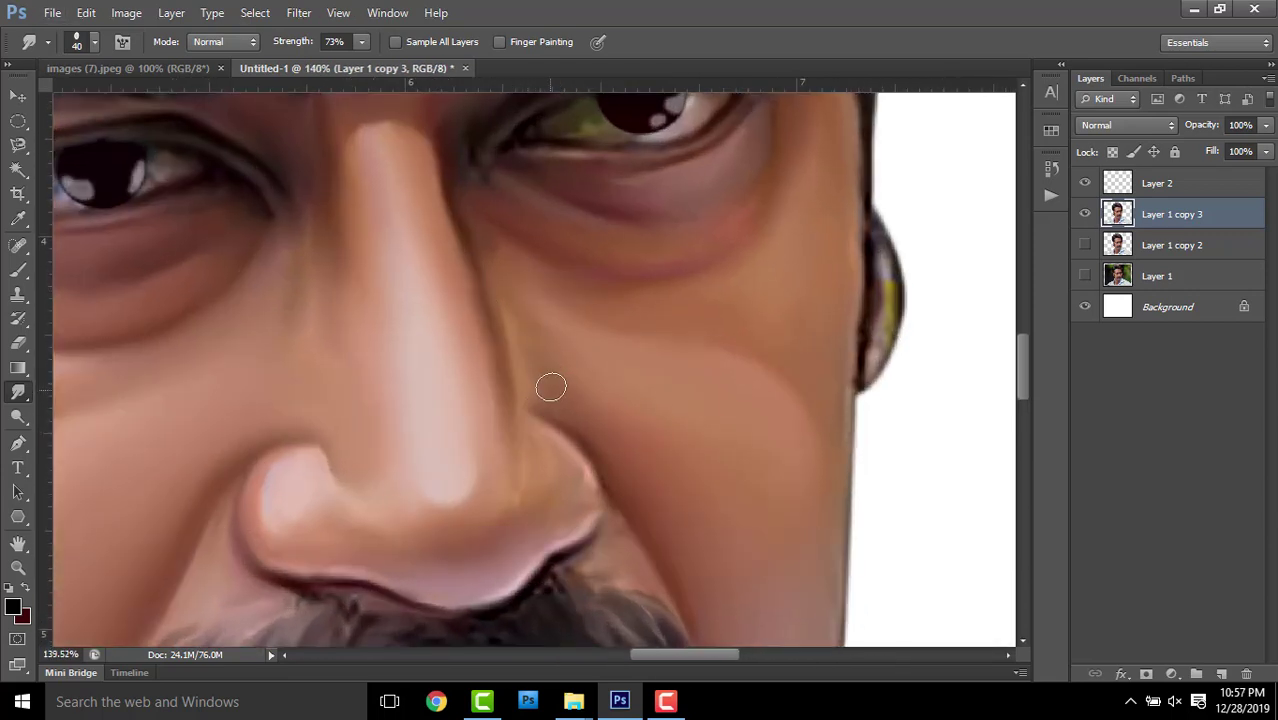
scroll(571, 307, "down", 3)
Smudge the blue collar shadow edge into a streak extending rightward
scroll(575, 305, "down", 2)
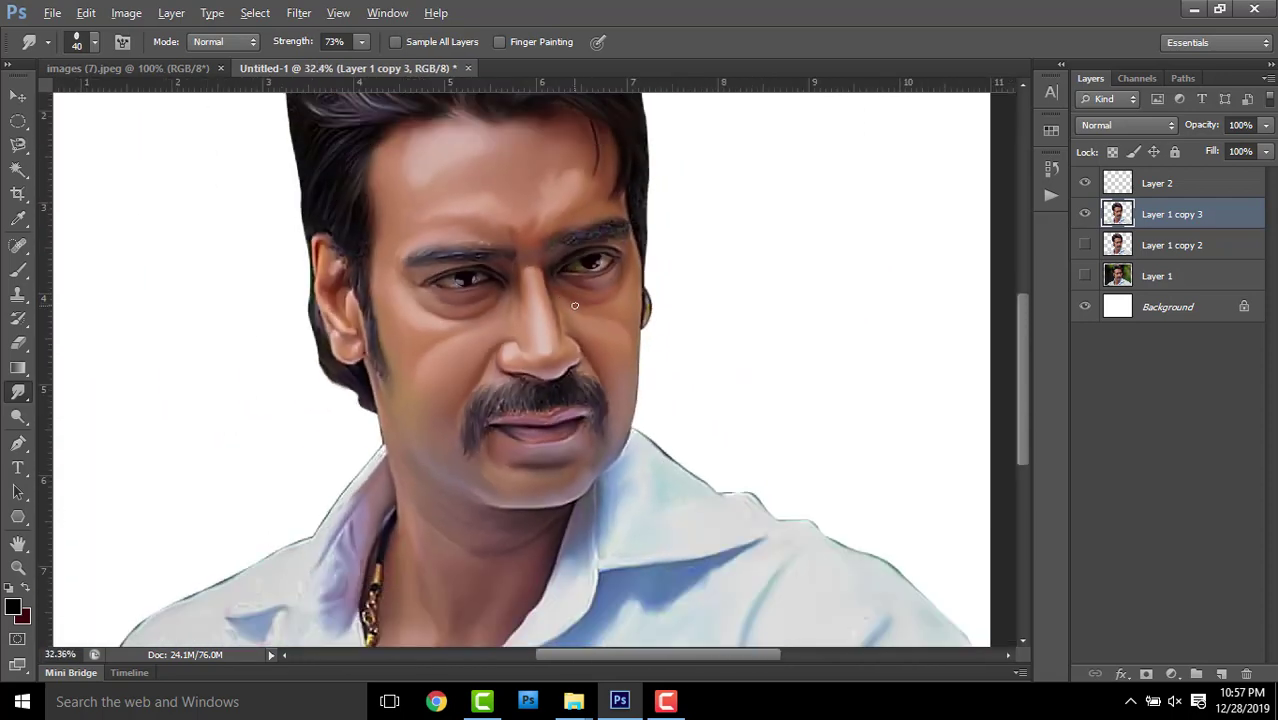
scroll(386, 183, "up", 2)
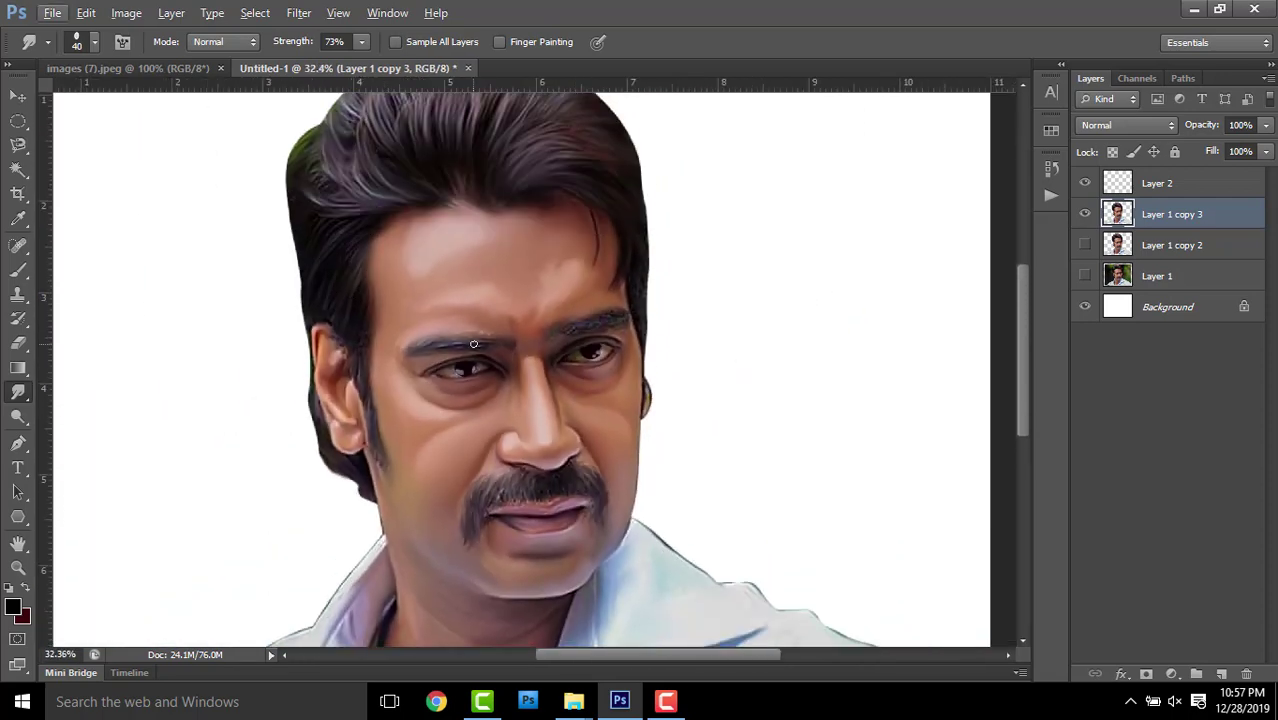
scroll(474, 344, "down", 3)
scroll(473, 352, "down", 3)
scroll(251, 456, "up", 5)
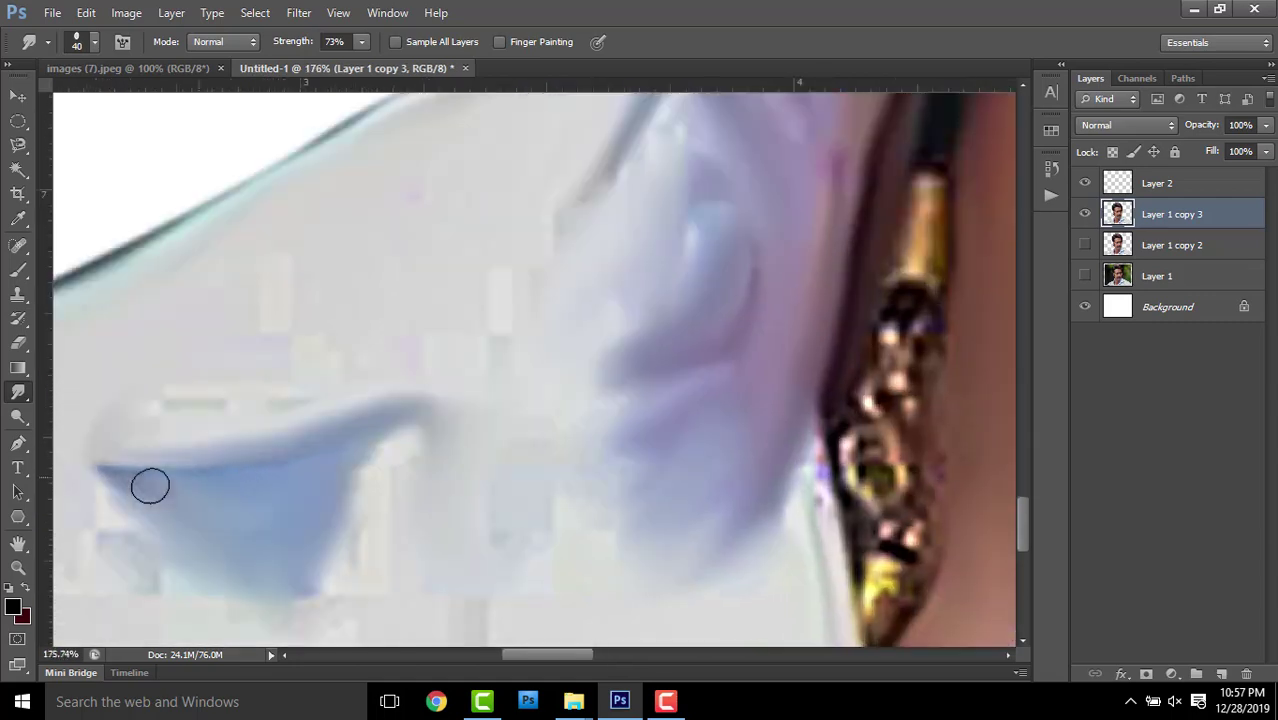
mouse_move(271, 456)
left_mouse_down()
mouse_move(431, 416)
mouse_move(456, 519)
mouse_move(556, 531)
left_mouse_up()
scroll(508, 487, "down", 3)
scroll(565, 490, "down", 1)
scroll(565, 430, "down", 1)
mouse_move(555, 399)
left_mouse_down()
mouse_move(583, 402)
mouse_move(630, 535)
left_mouse_up()
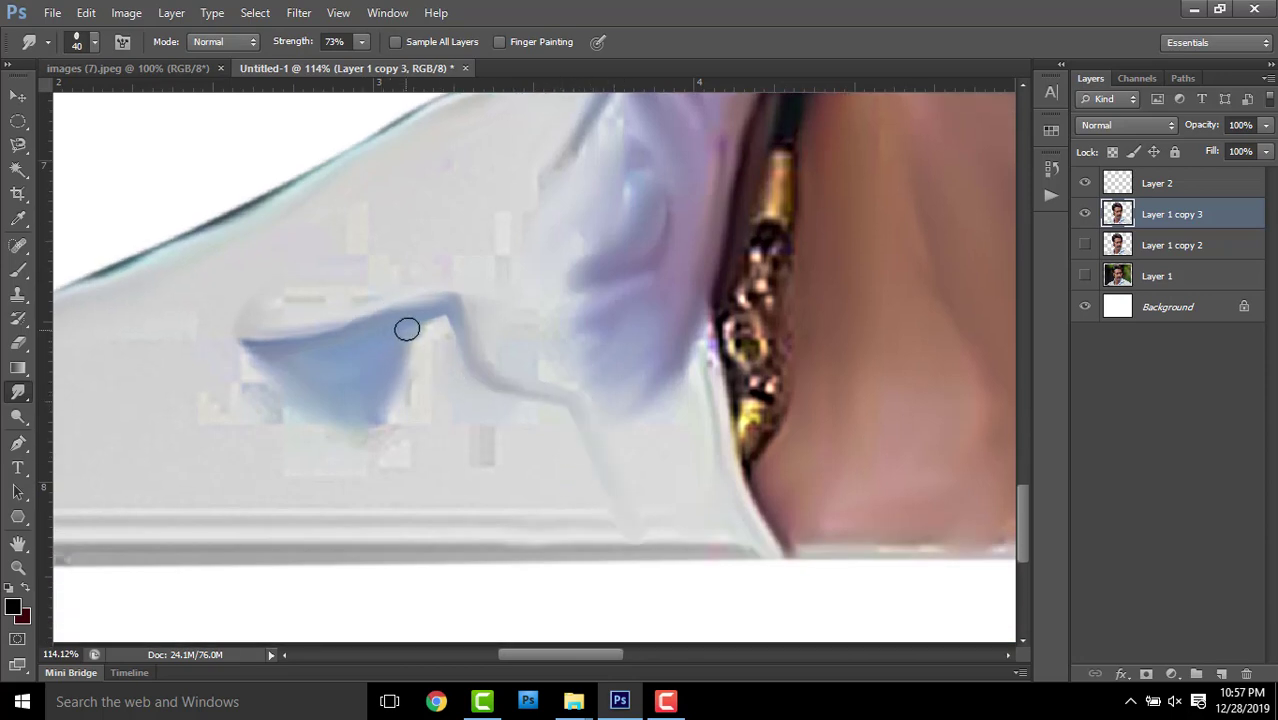
Reshape the lower-left collar shadow, smooth the shirt fold crease, and enlarge the brush to 80
left_click_drag(265, 362, 292, 385)
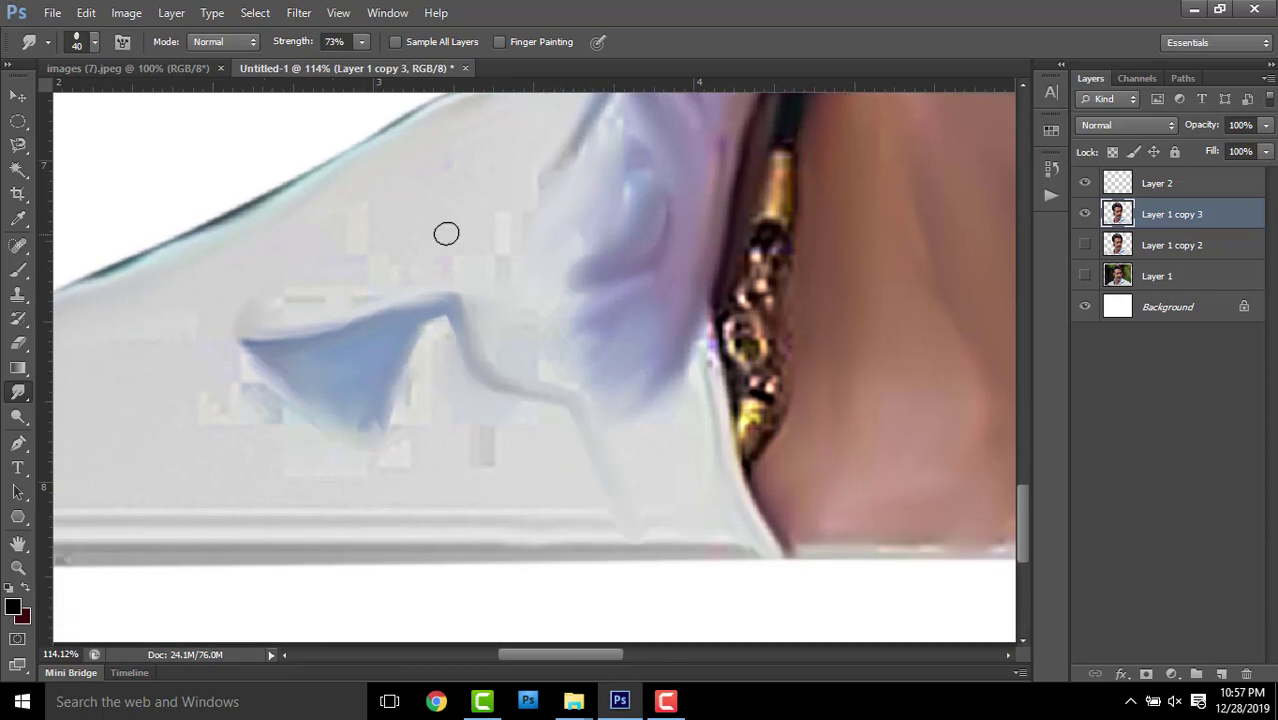
scroll(446, 233, "up", 5)
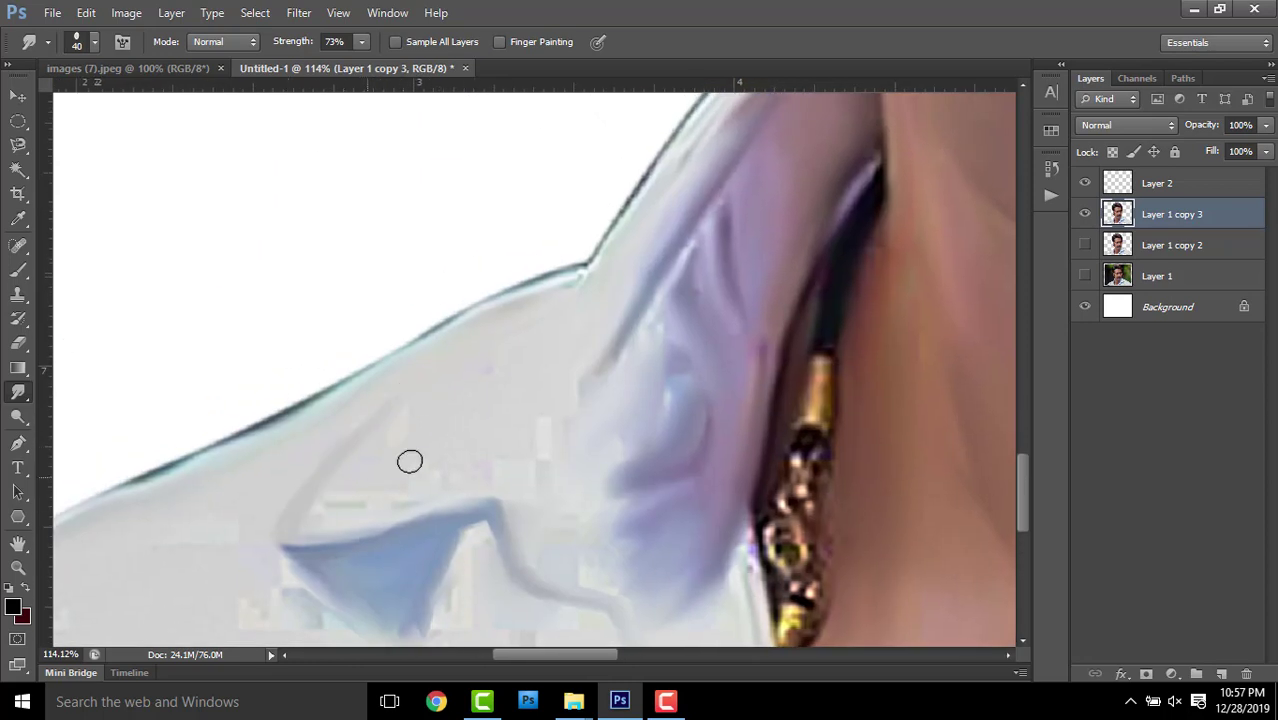
mouse_move(727, 243)
left_mouse_down()
mouse_move(710, 254)
mouse_move(725, 271)
left_mouse_up()
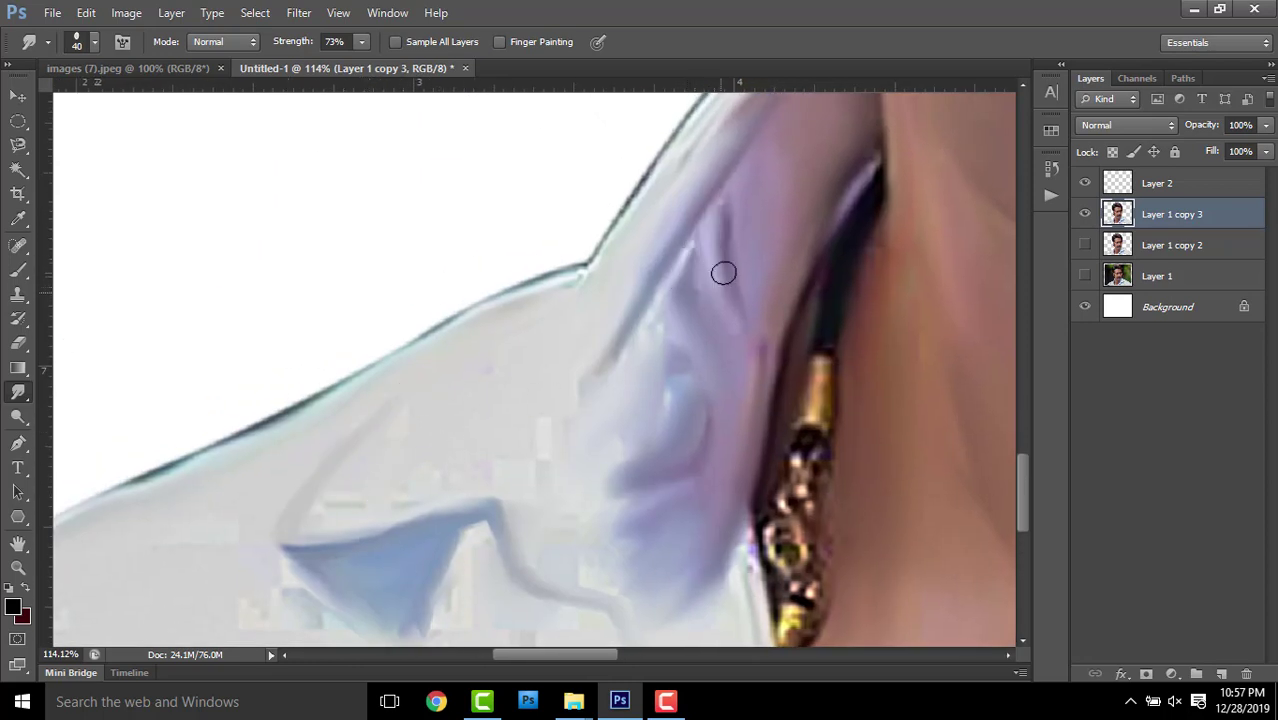
key("bracketright")
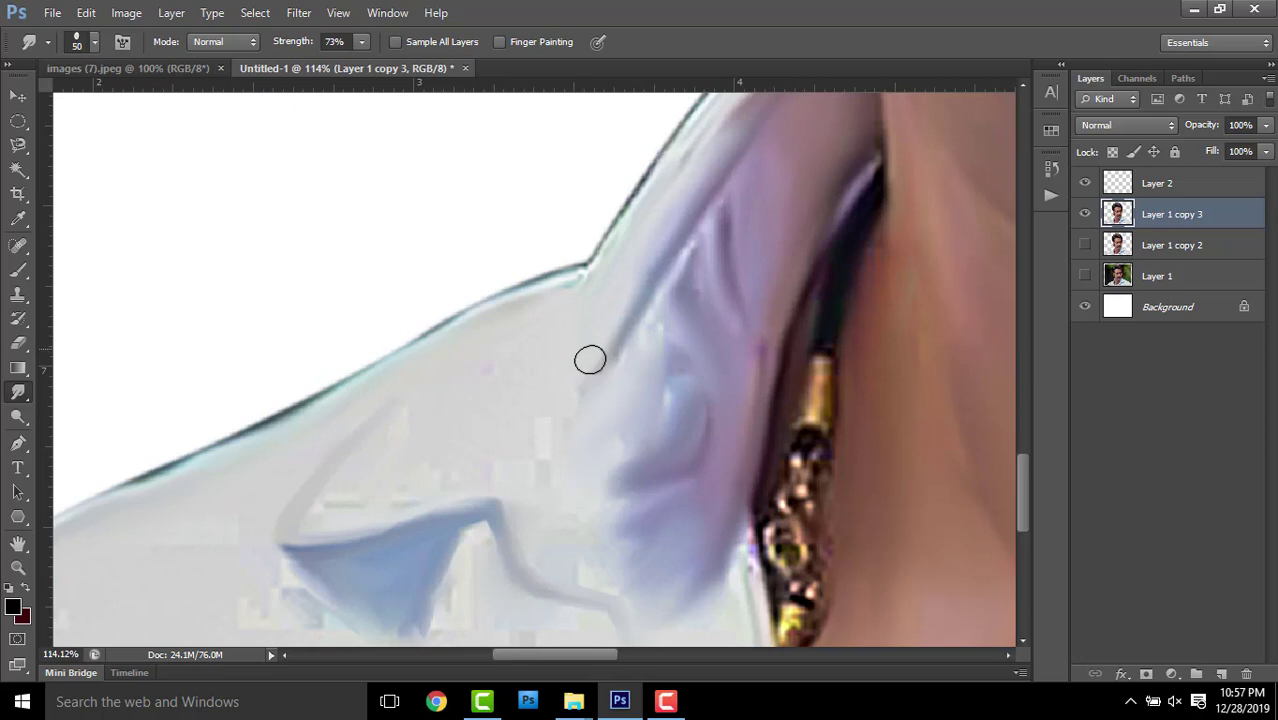
key("bracketright")
key("bracketright")
key("bracketright")
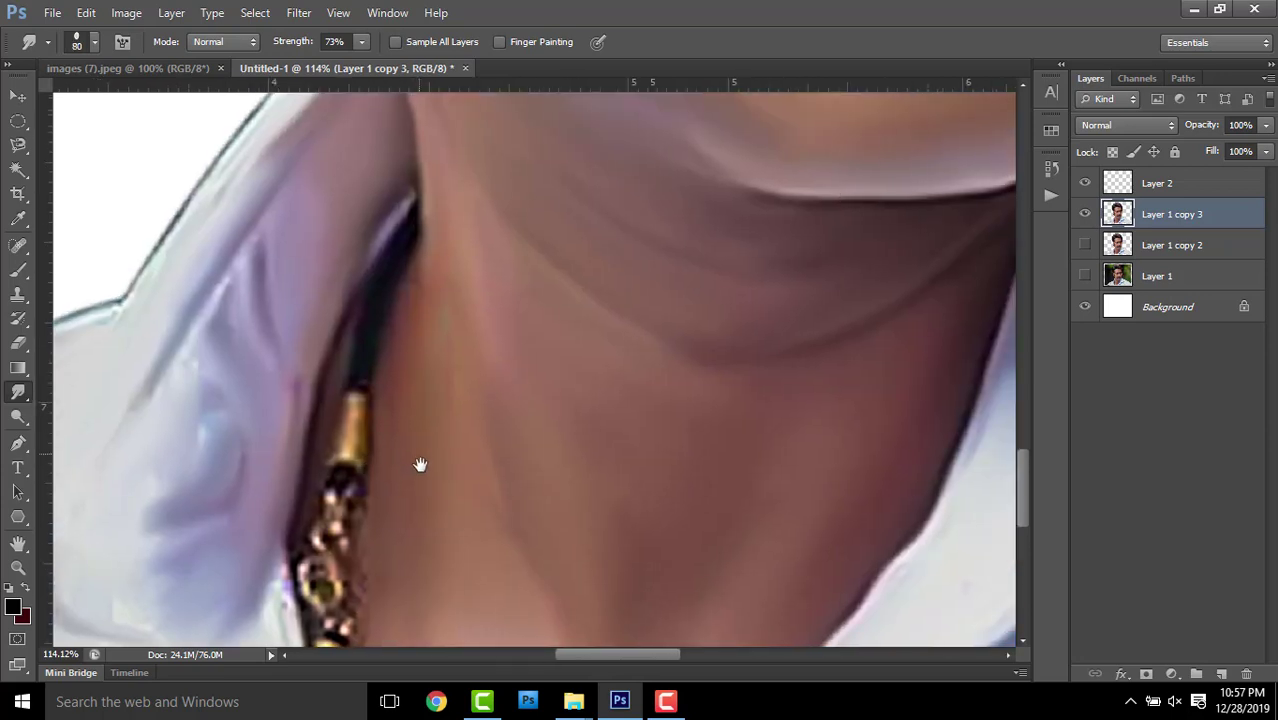
Lower Smudge Strength to 55% and smudge the neck edge against the collar
left_click_drag(712, 419, 422, 462)
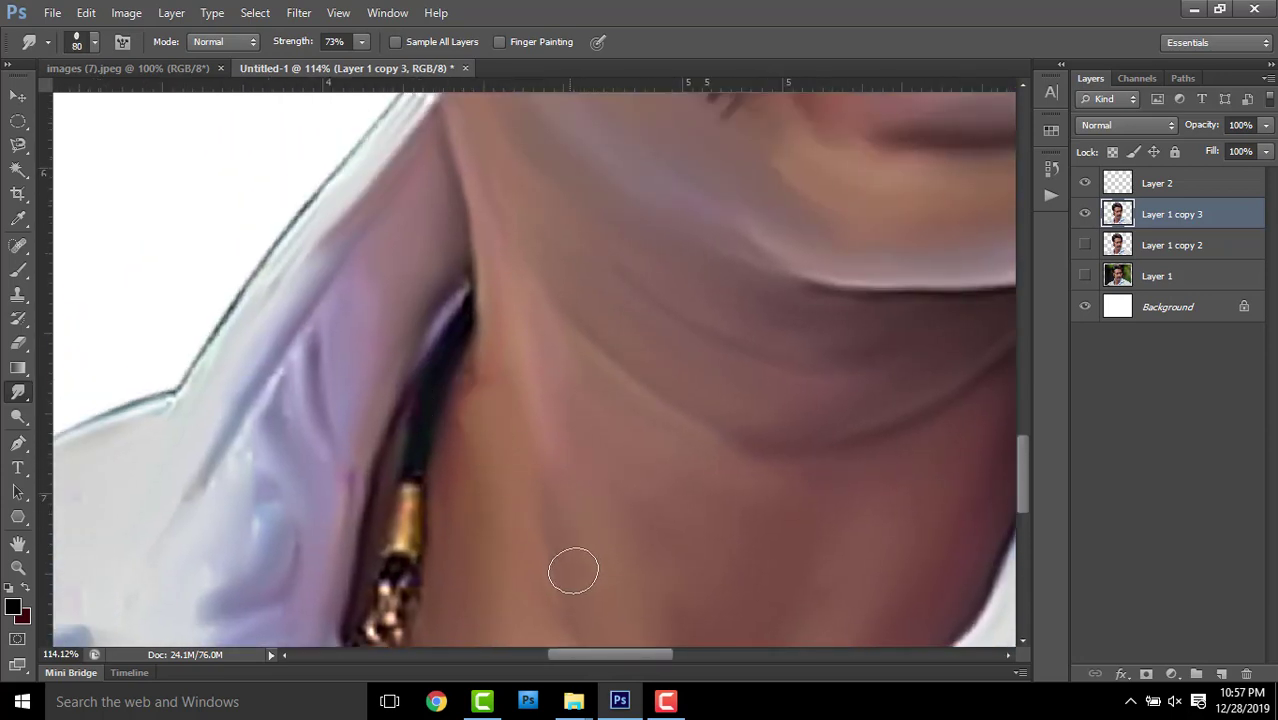
left_click_drag(289, 51, 271, 47)
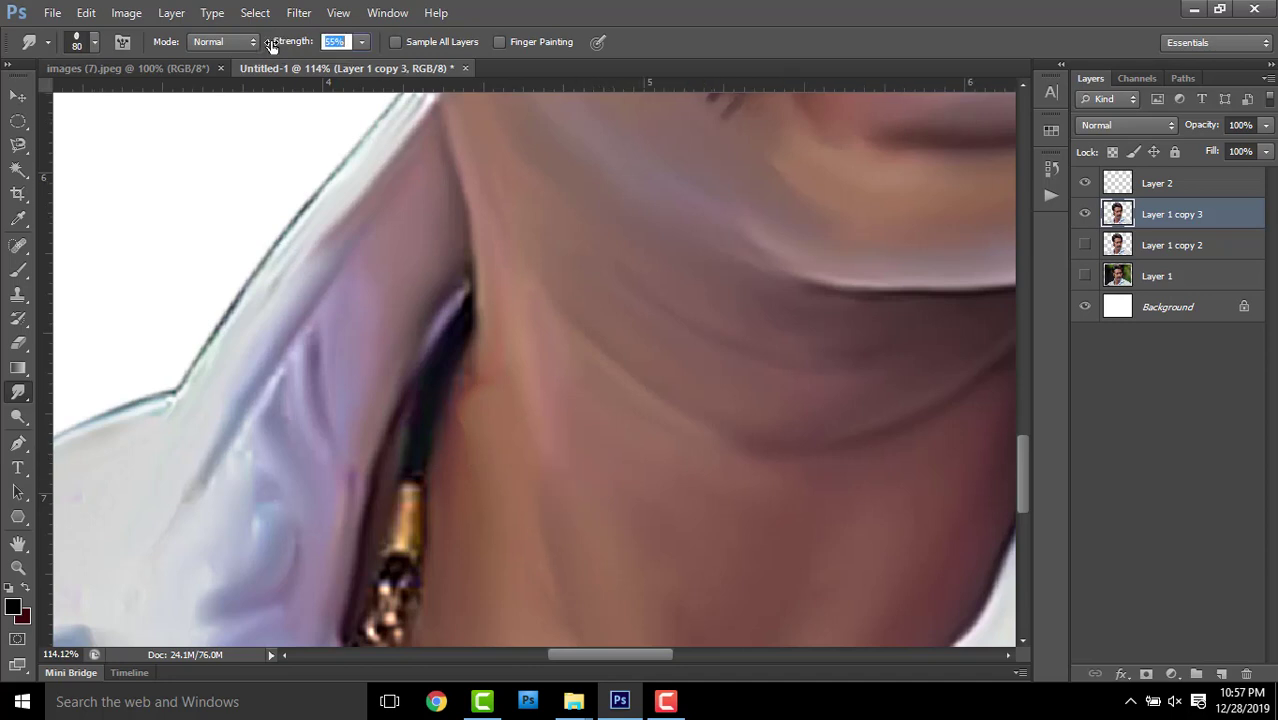
left_click_drag(707, 525, 456, 374)
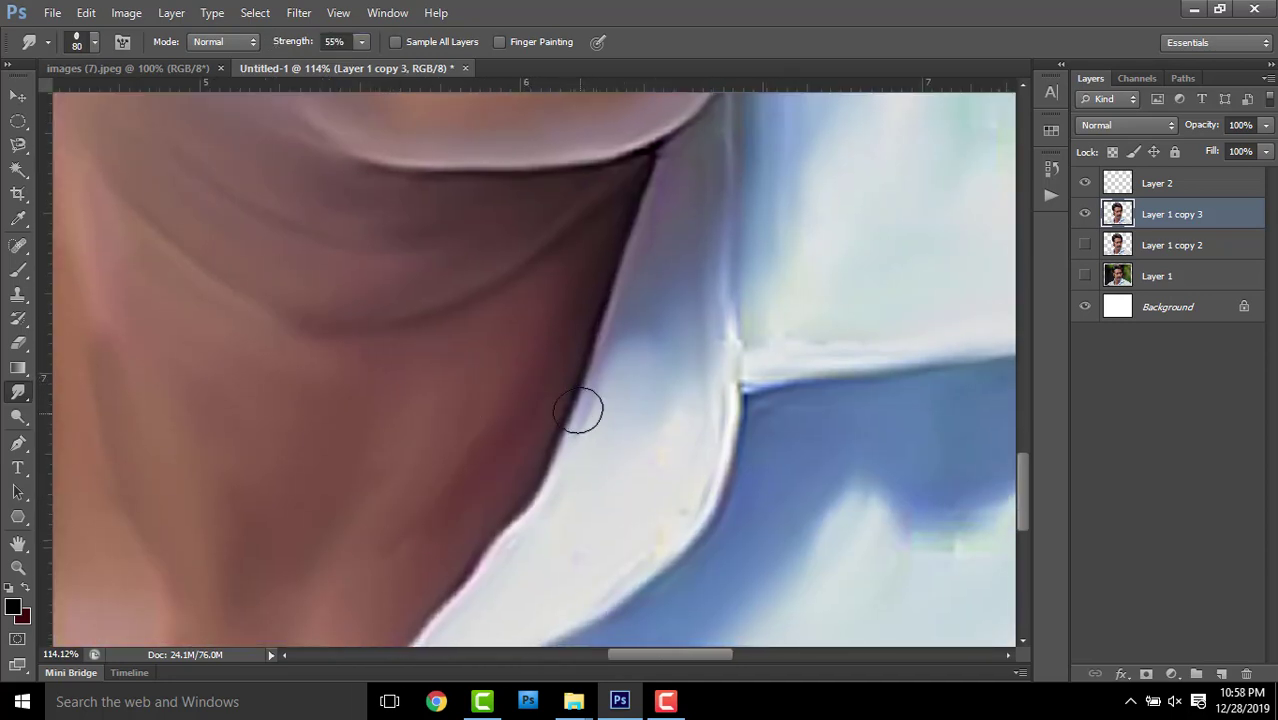
scroll(575, 405, "down", 2)
scroll(415, 428, "up", 1)
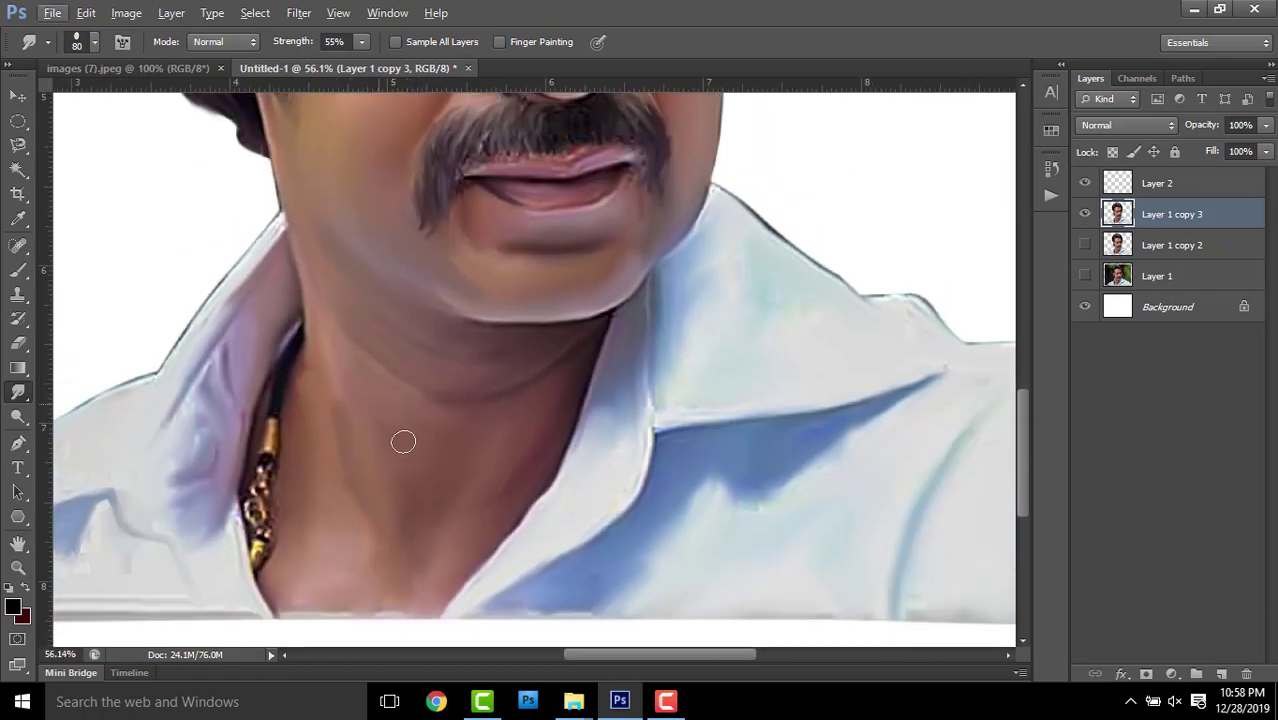
Undo and restore a lower-collar smudge stroke, then zoom out on the portrait
left_click_drag(741, 472, 723, 408)
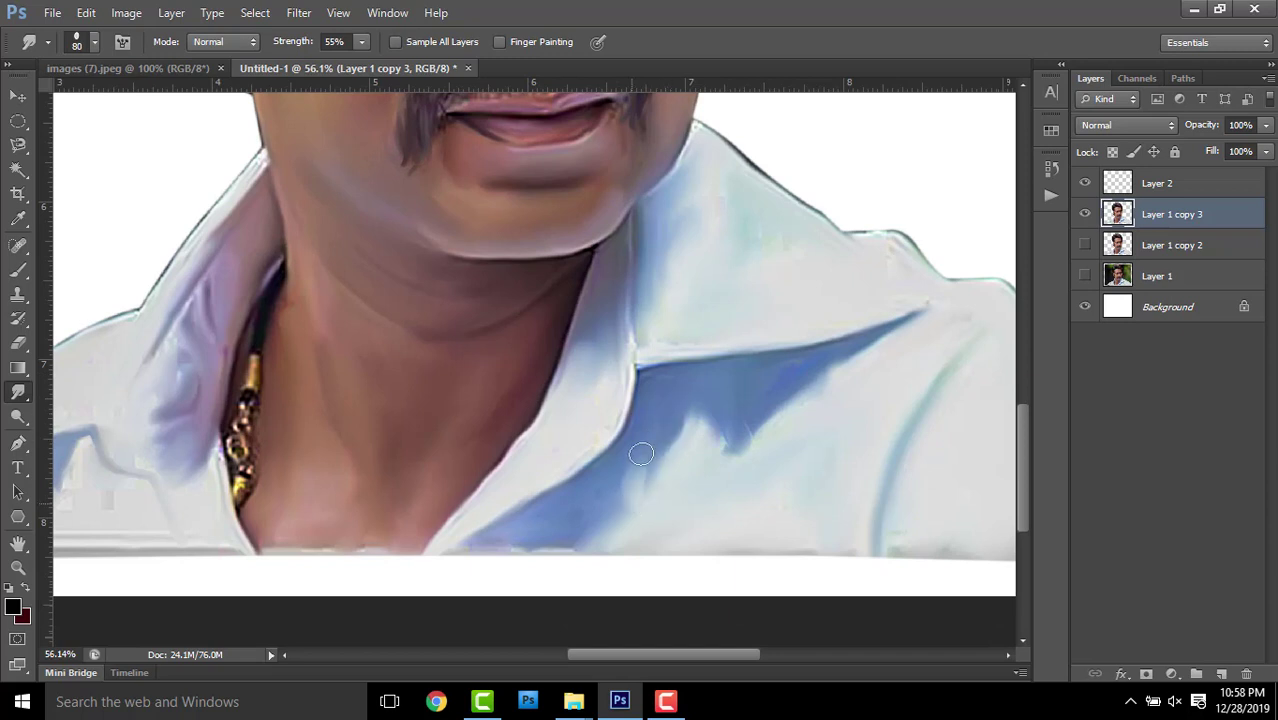
key("ctrl+z")
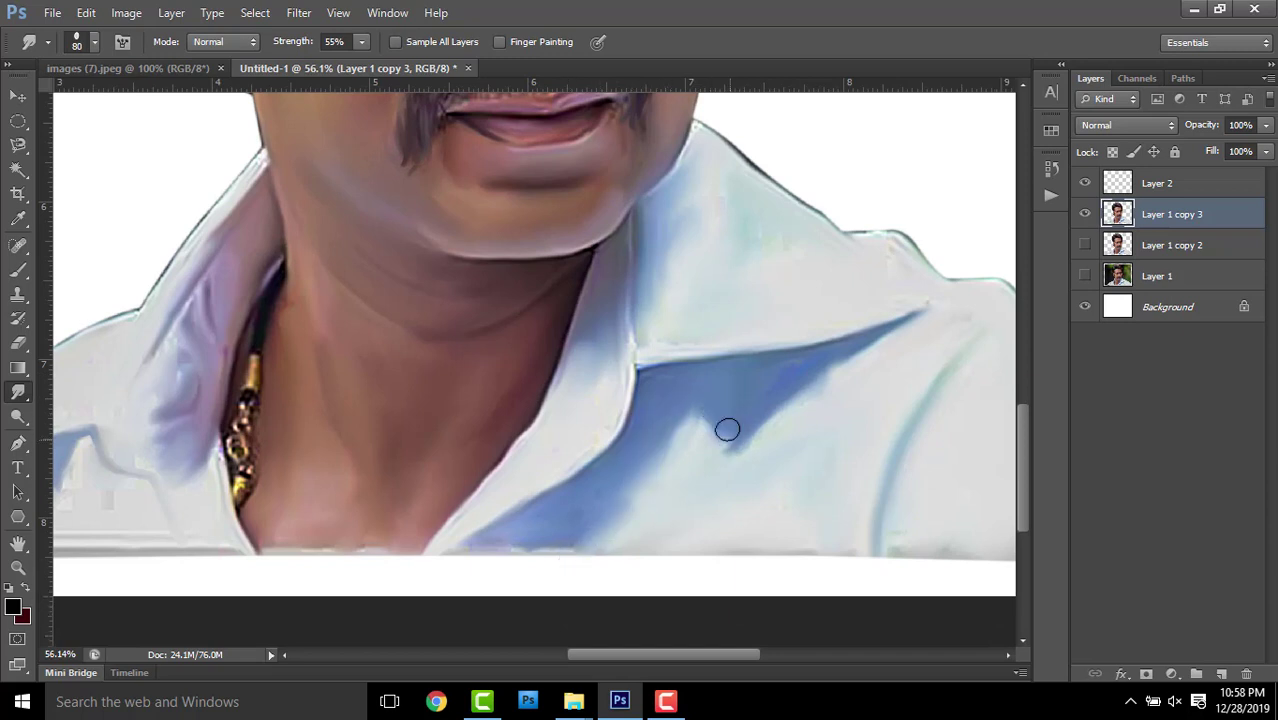
key("ctrl+z")
scroll(710, 313, "down", 2)
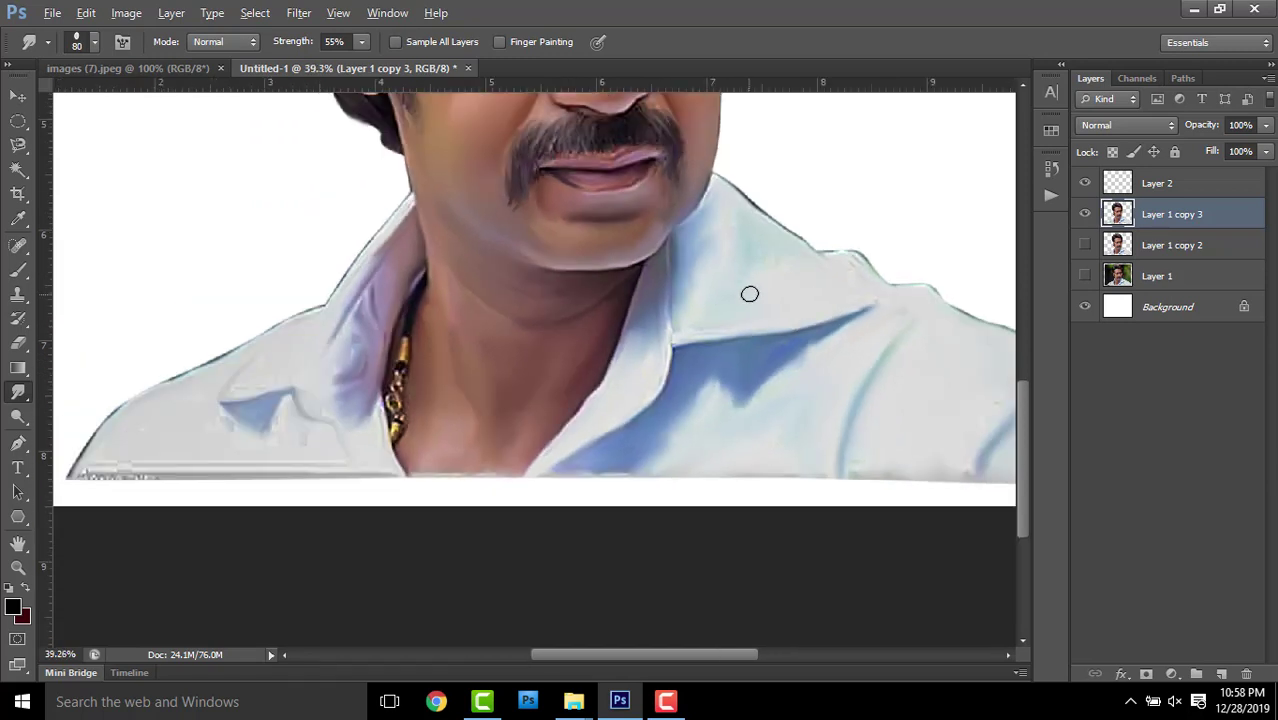
scroll(750, 294, "down", 2)
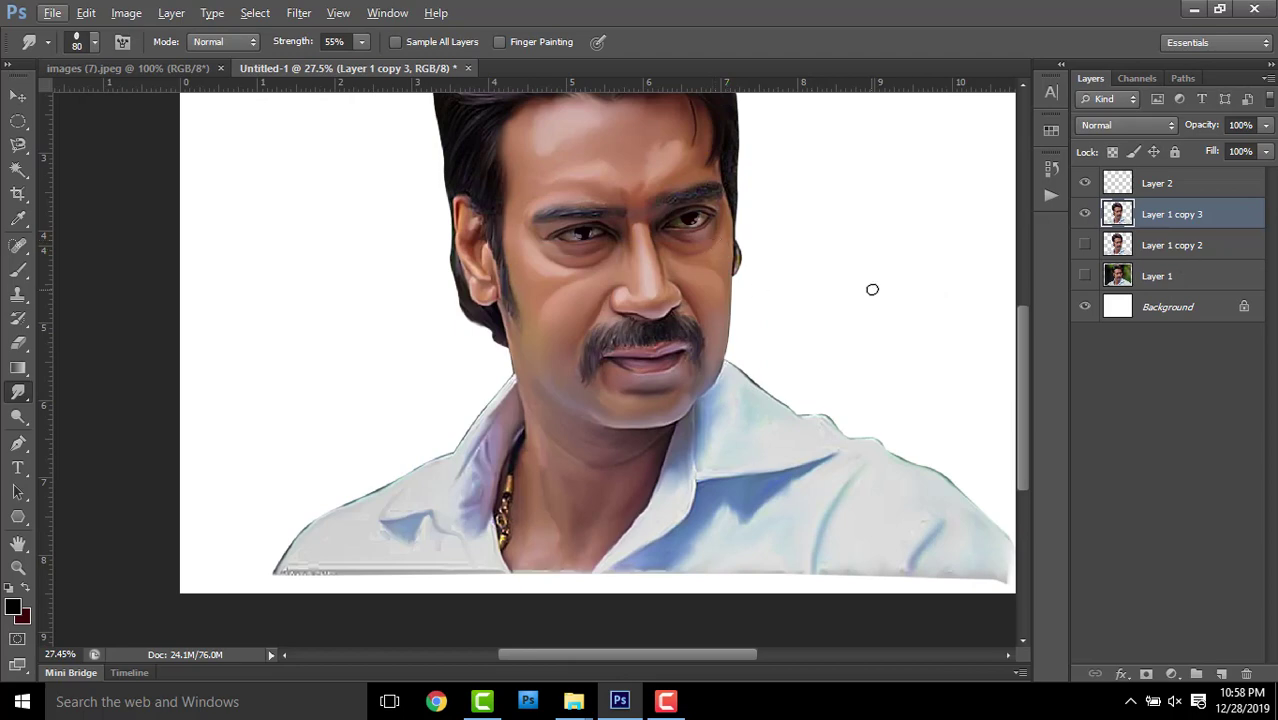
Lighten the irises around the pupils with the Dodge tool (Midtones, 40%)
scroll(588, 218, "up", 2)
scroll(540, 300, "up", 3)
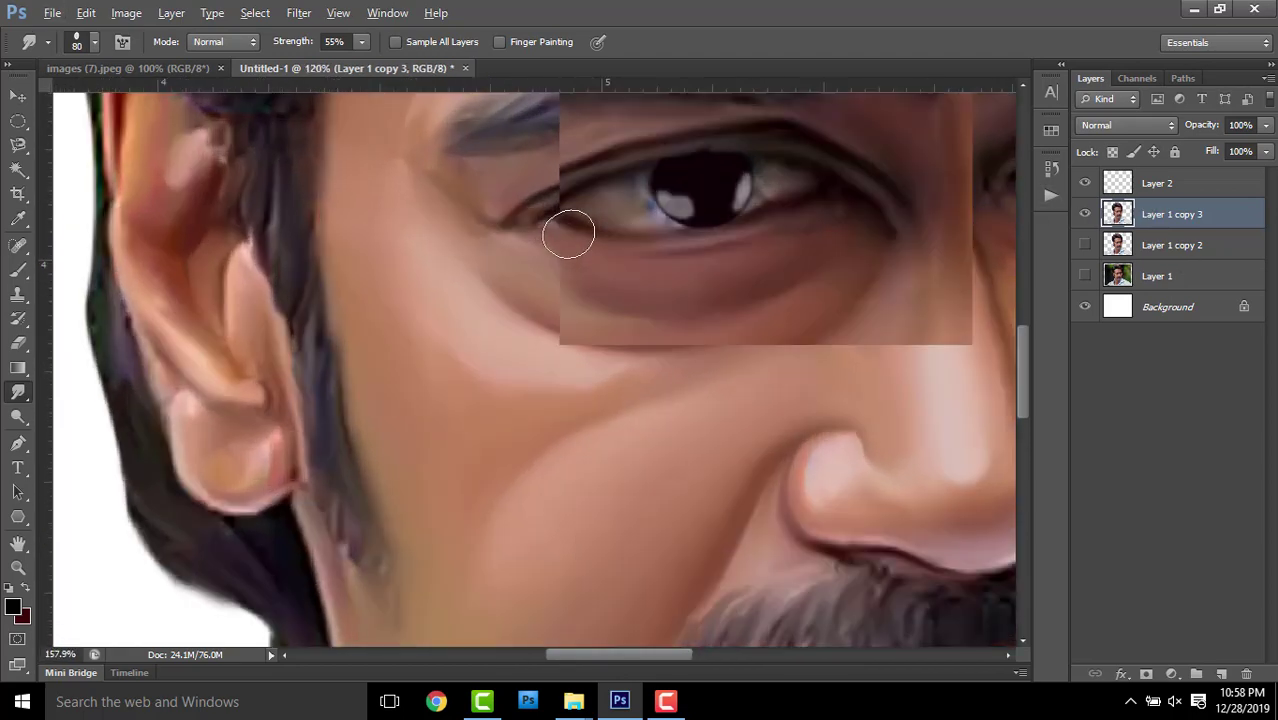
scroll(564, 229, "up", 1)
left_click(18, 417)
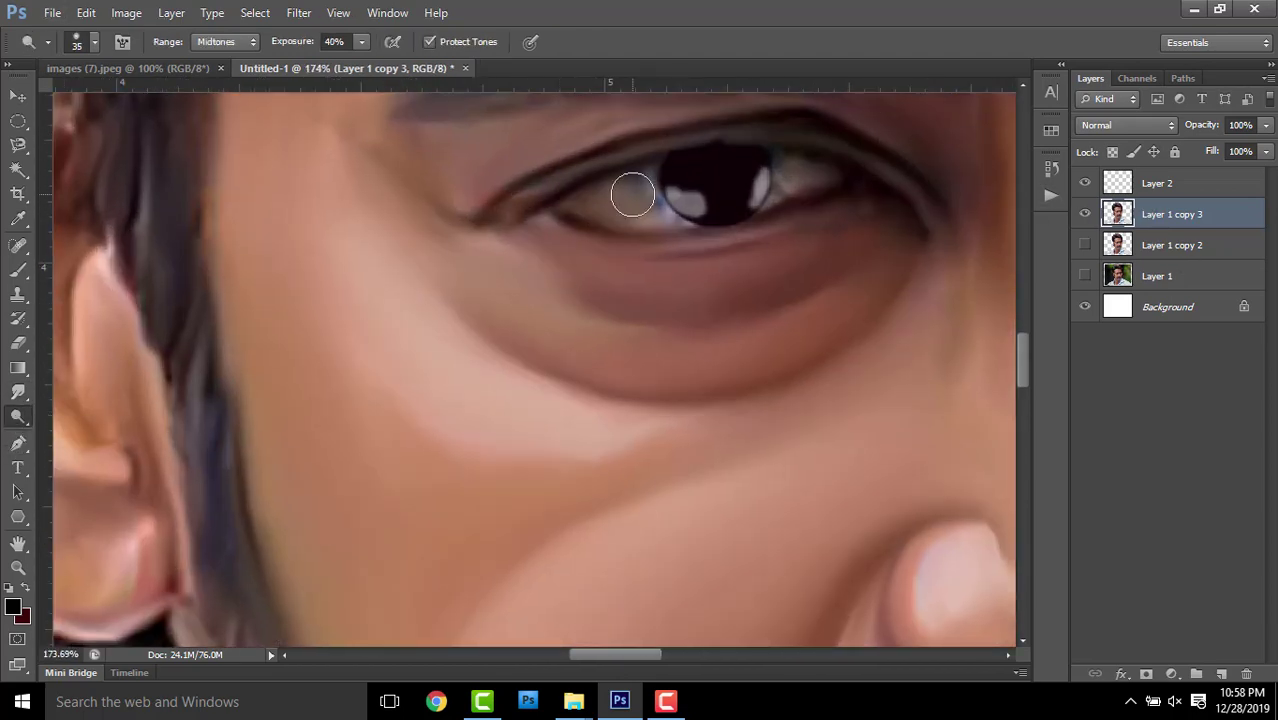
mouse_move(633, 194)
left_mouse_down()
mouse_move(659, 200)
mouse_move(599, 200)
mouse_move(685, 194)
left_mouse_up()
mouse_move(800, 148)
left_mouse_down()
mouse_move(776, 177)
mouse_move(782, 191)
mouse_move(314, 247)
mouse_move(174, 332)
left_mouse_up()
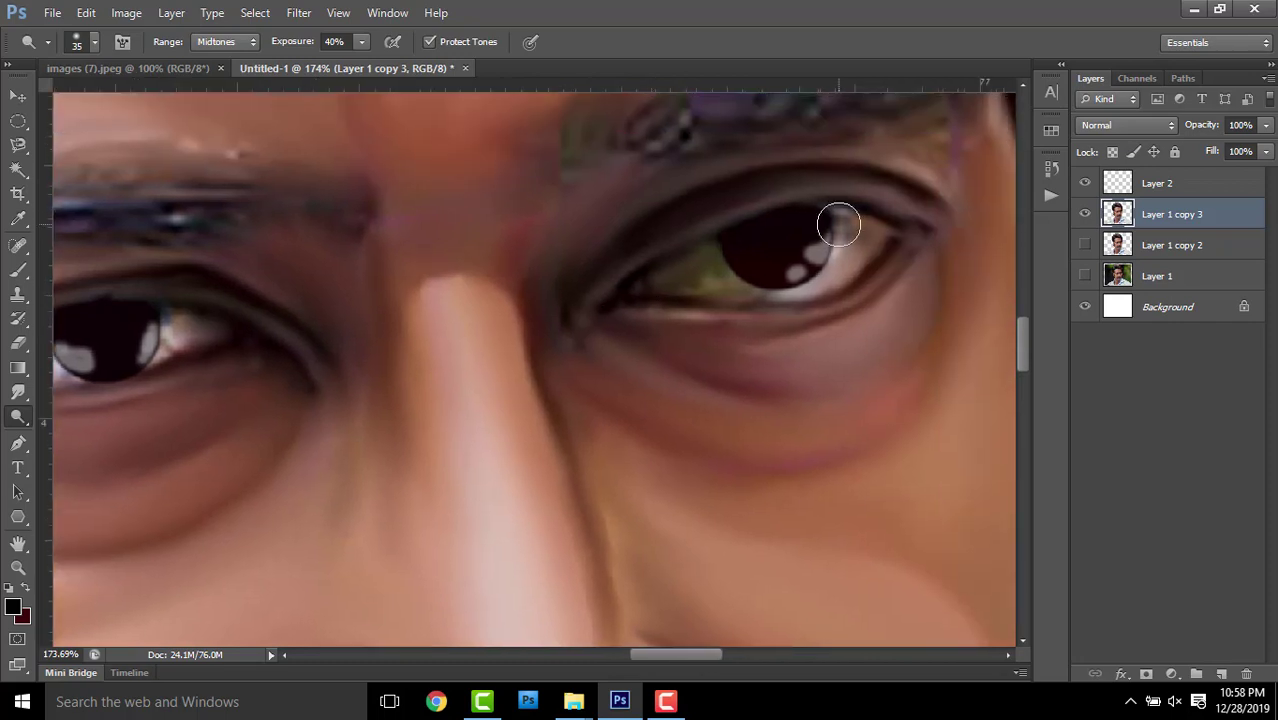
mouse_move(672, 288)
left_mouse_down()
mouse_move(759, 260)
mouse_move(727, 259)
mouse_move(687, 274)
mouse_move(767, 257)
left_mouse_up()
Brush over the right and left irises with the Sponge tool in Desaturate mode to mute their colour
scroll(767, 257, "down", 2)
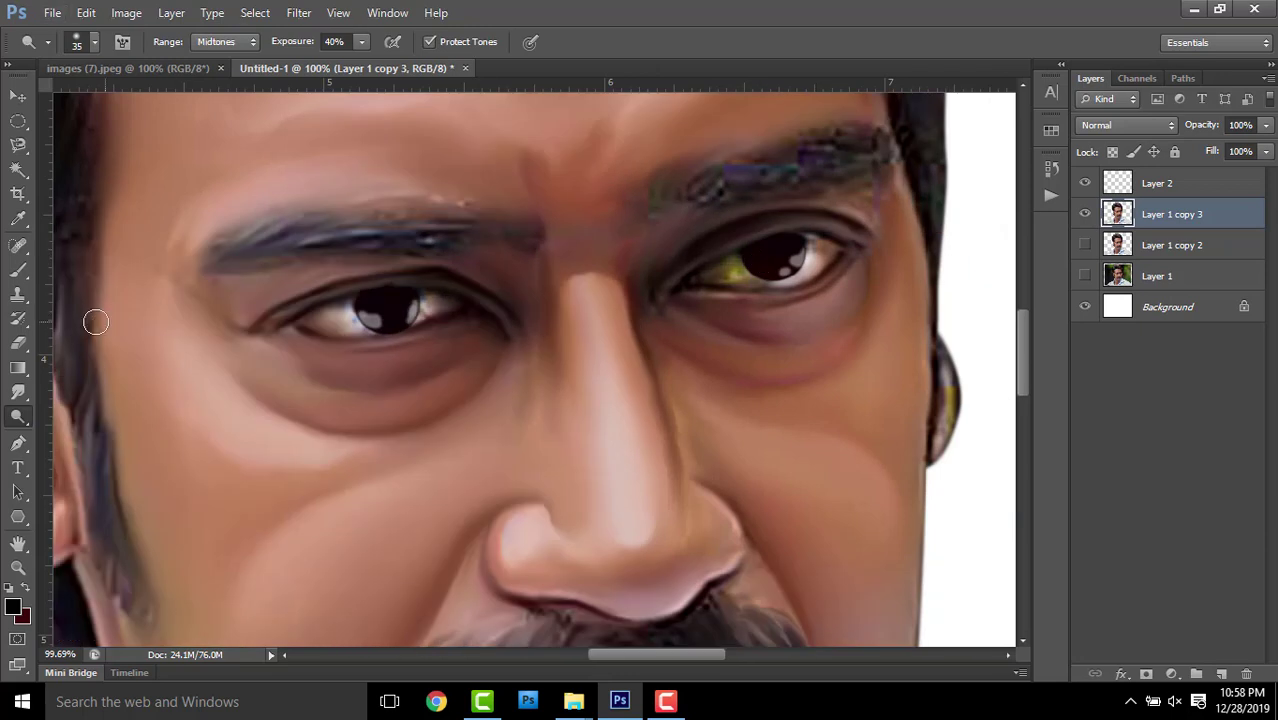
right_click(18, 416)
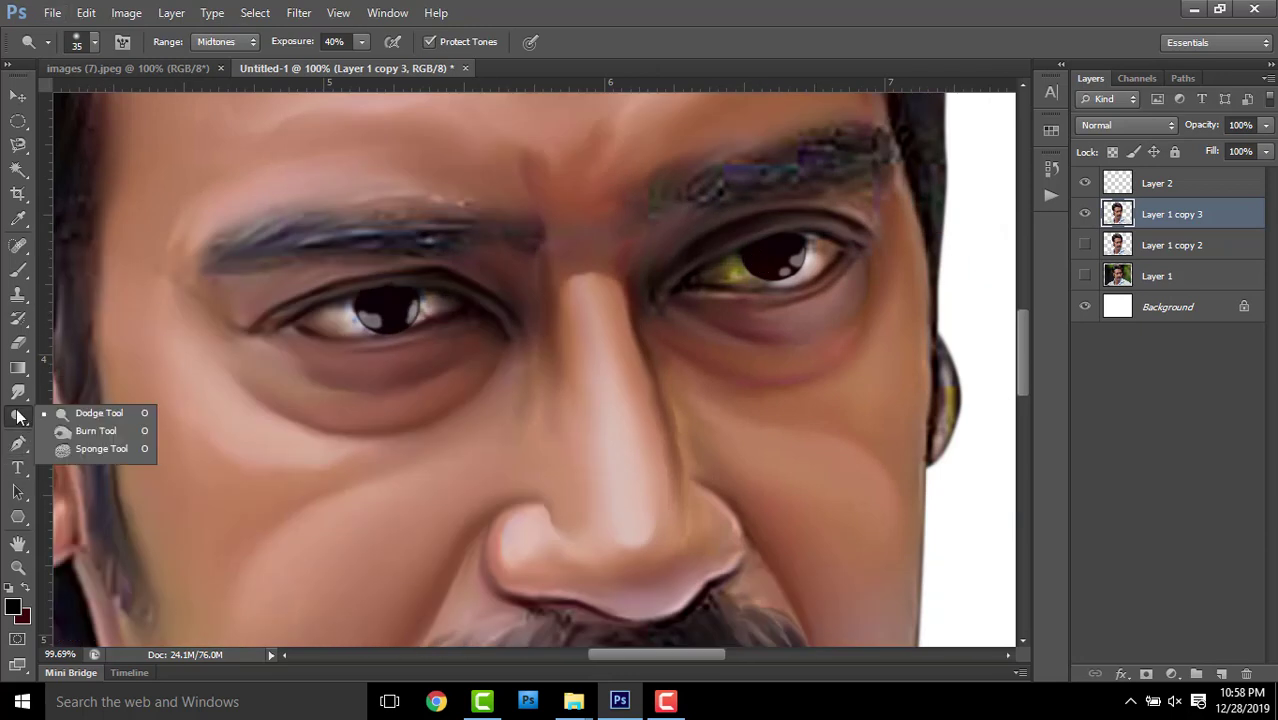
left_click(70, 452)
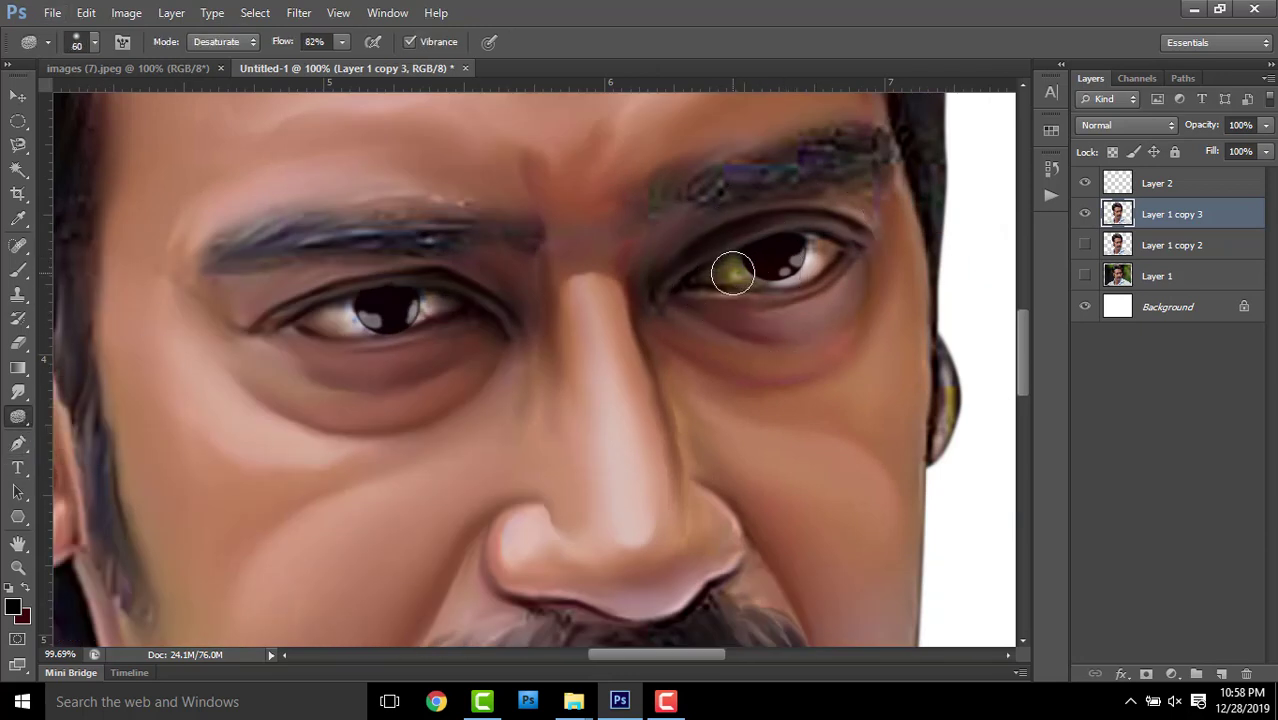
left_click_drag(733, 272, 810, 262)
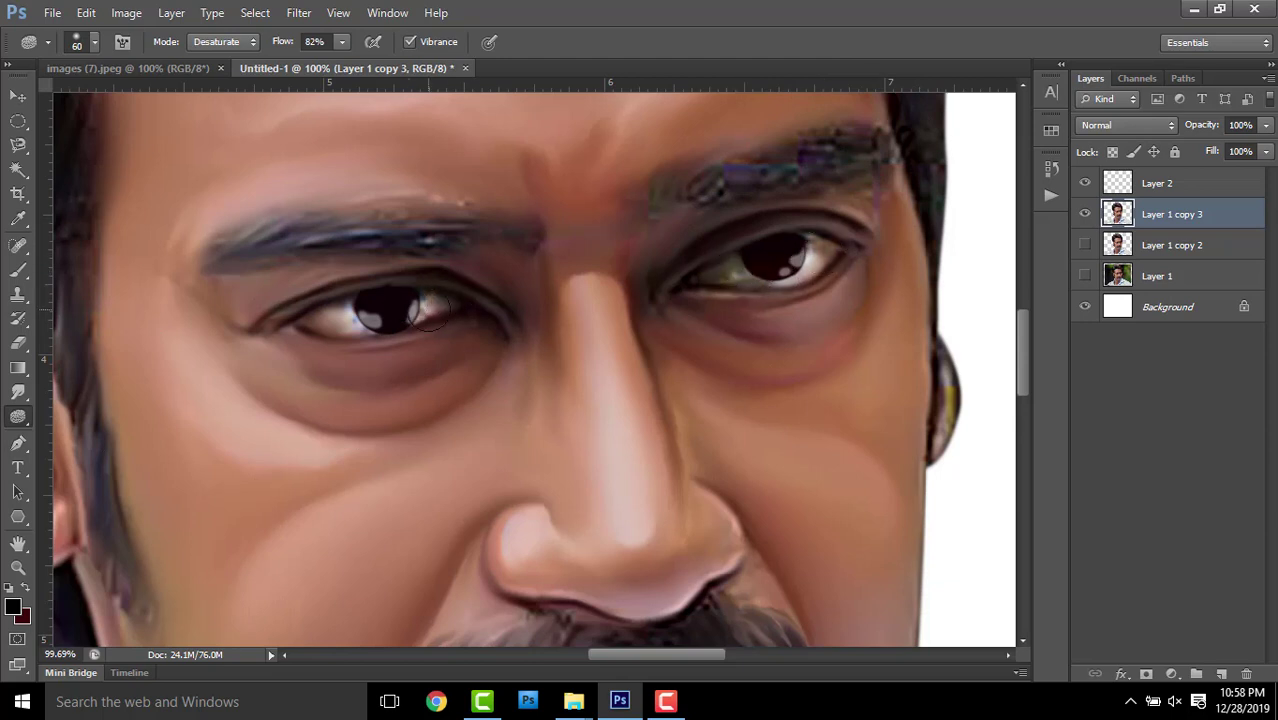
mouse_move(389, 319)
left_mouse_down()
mouse_move(358, 321)
mouse_move(380, 317)
left_mouse_up()
right_click(14, 418)
left_click(85, 417)
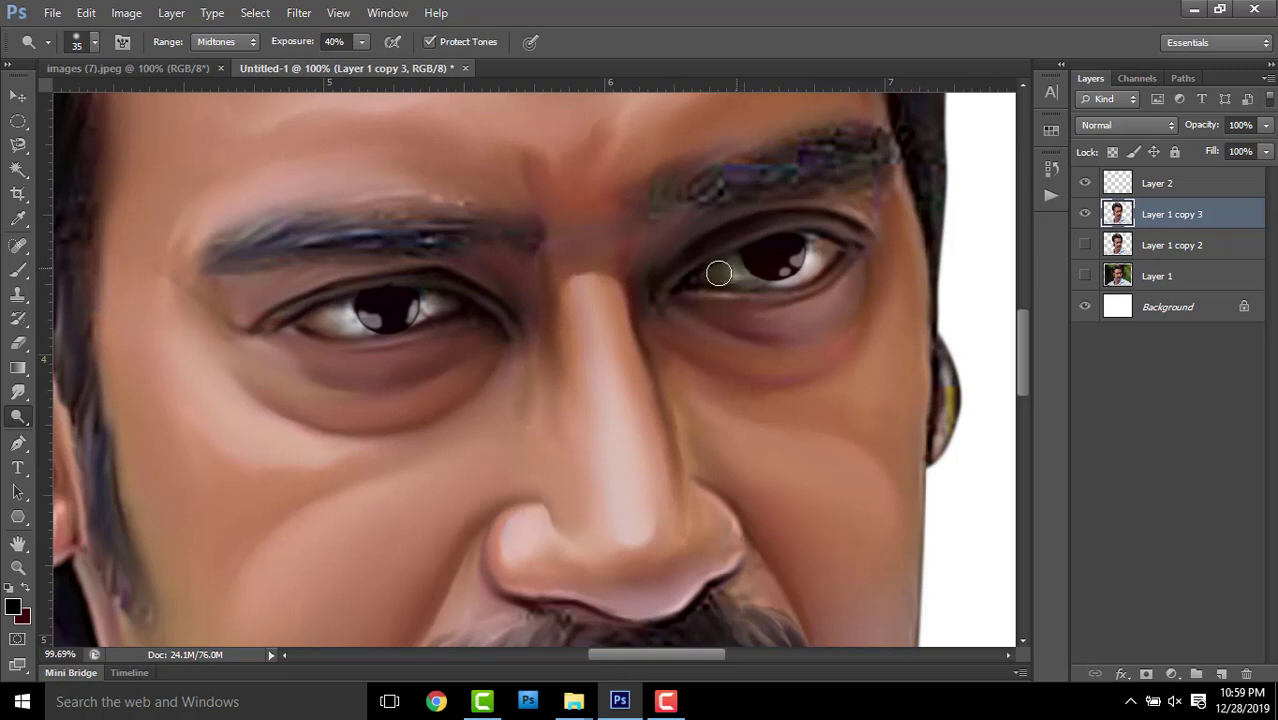
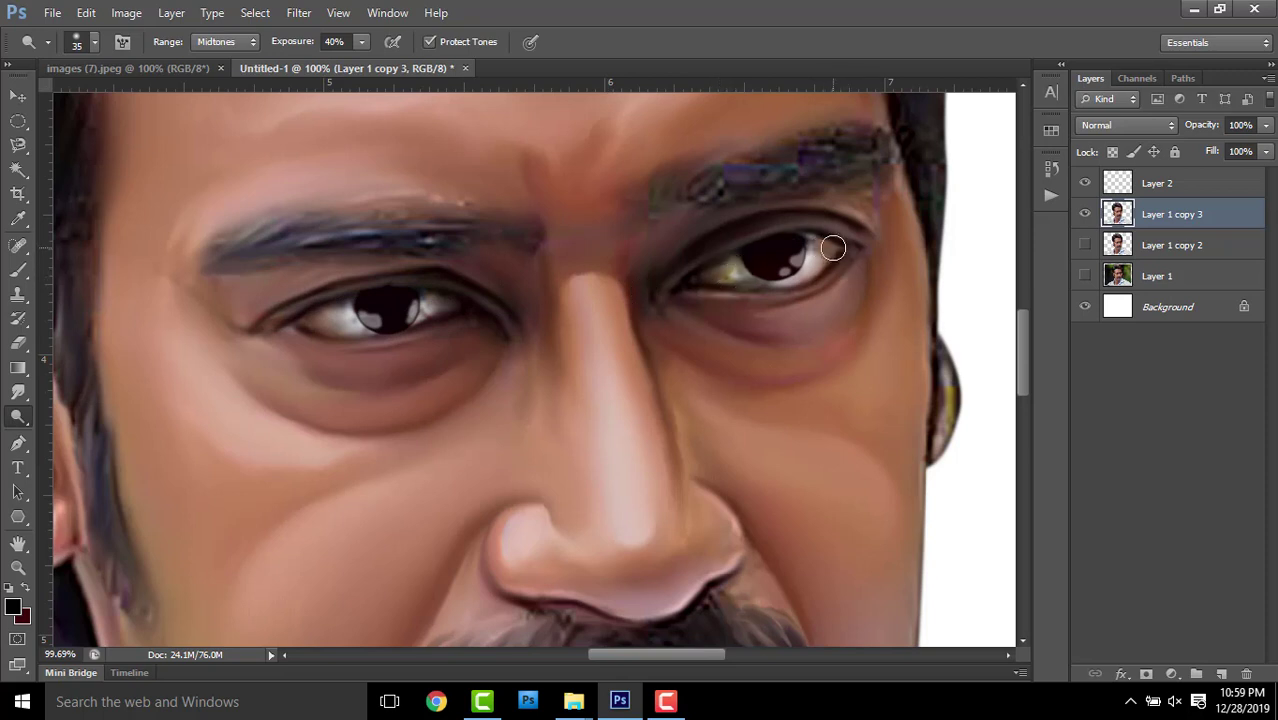
Switch to the Smudge tool at size 150 and blend the light forehead patch into the skin
scroll(767, 274, "down", 5)
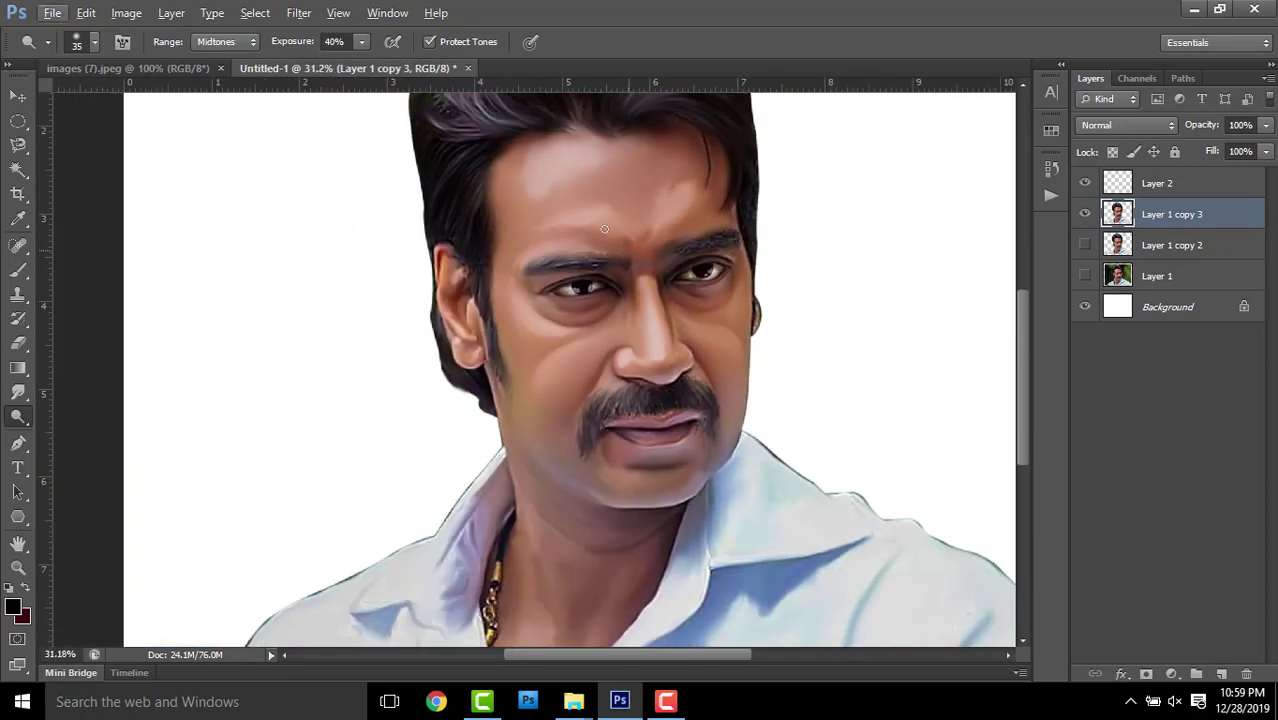
left_click(18, 392)
scroll(556, 191, "up", 4)
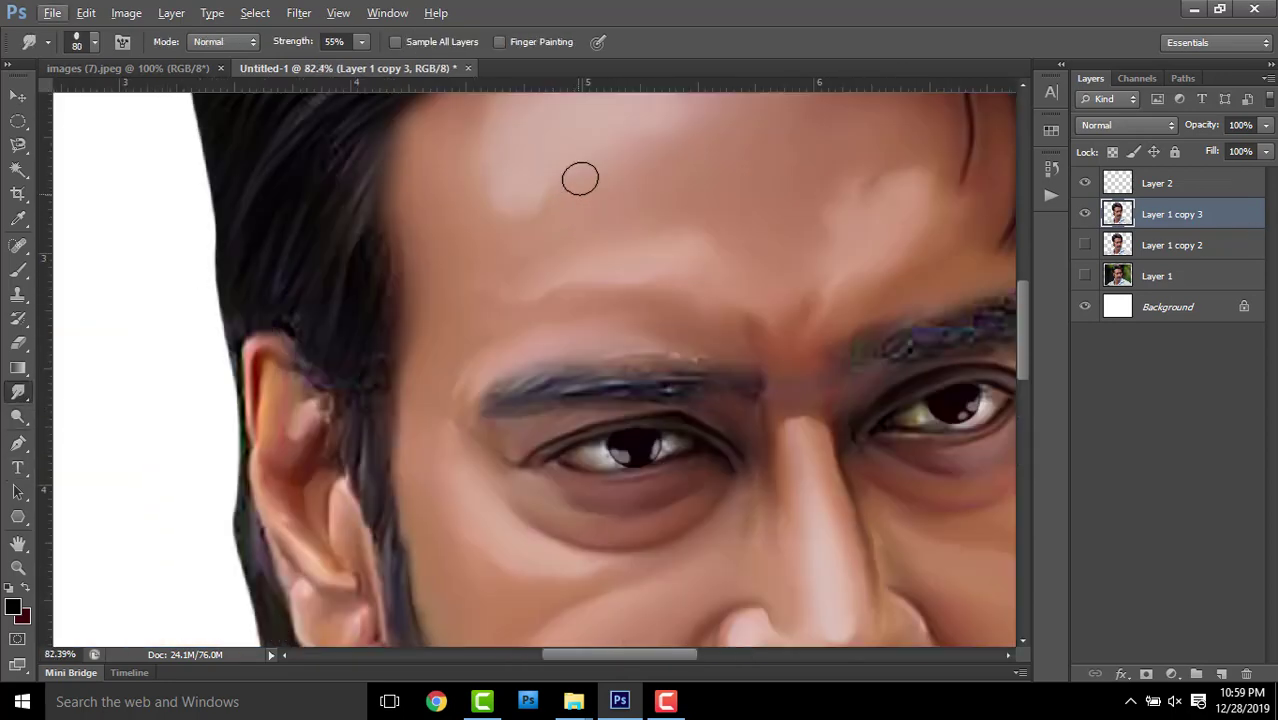
scroll(576, 342, "up", 3)
key("bracketright")
key("bracketright")
key("bracketright")
left_click_drag(502, 297, 471, 320)
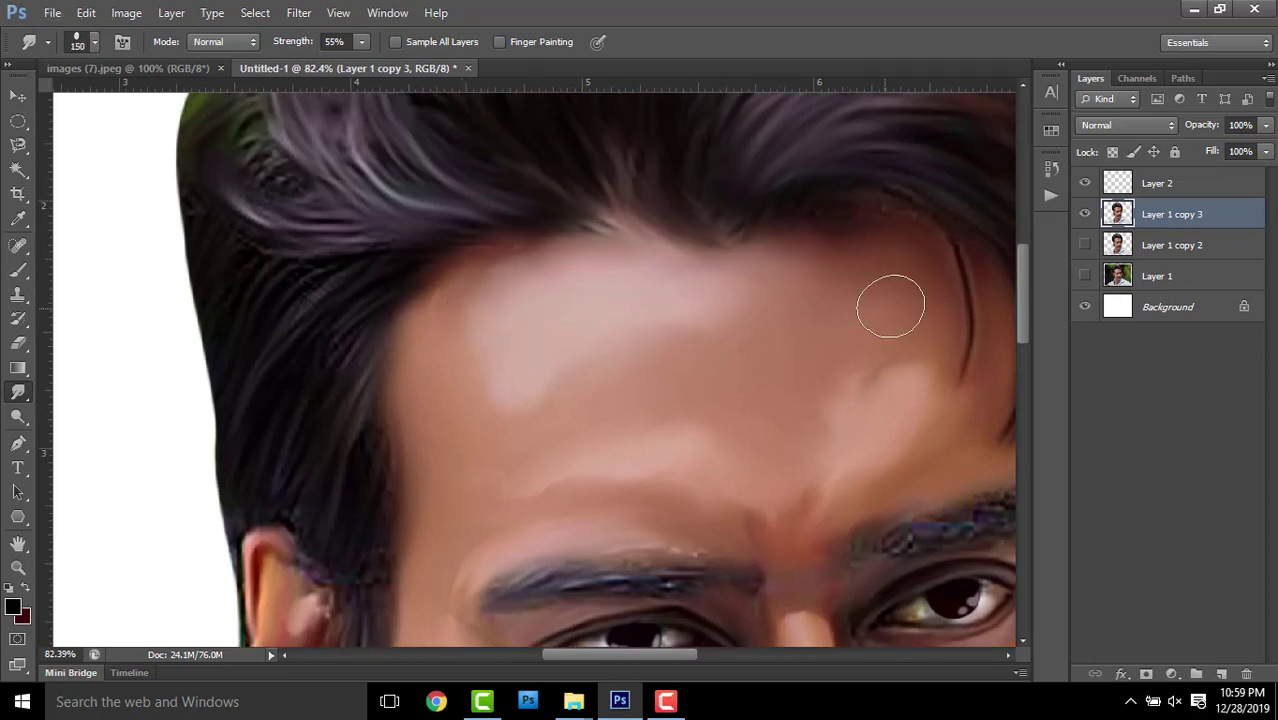
Pan and scroll down to bring the eyes and nose into view
scroll(700, 300, "down", 2)
scroll(790, 295, "down", 2)
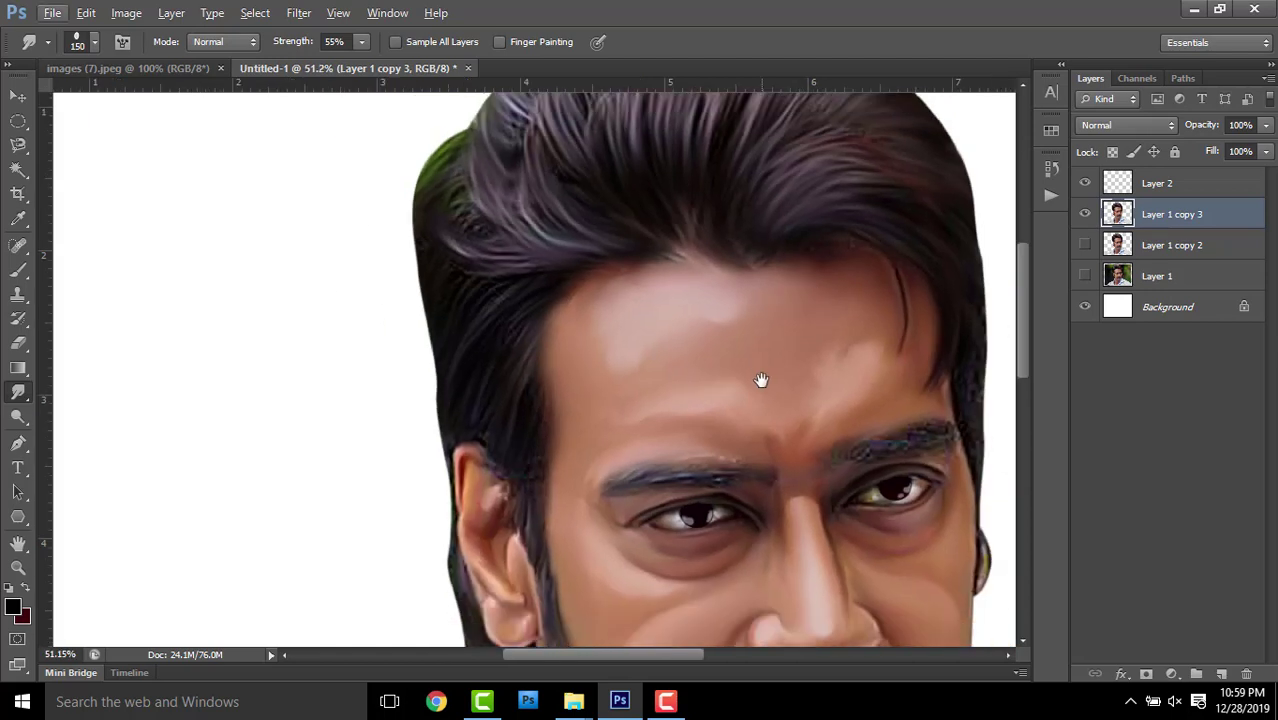
left_click_drag(646, 631, 616, 443)
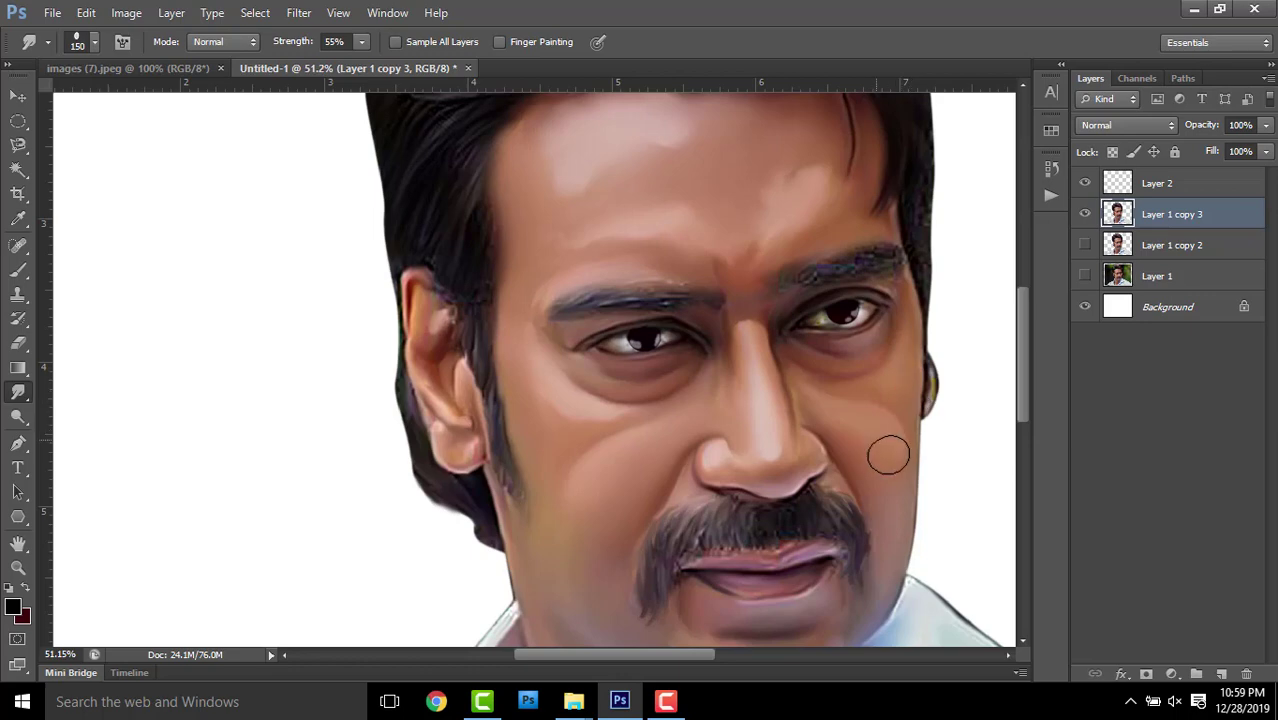
scroll(825, 440, "down", 2)
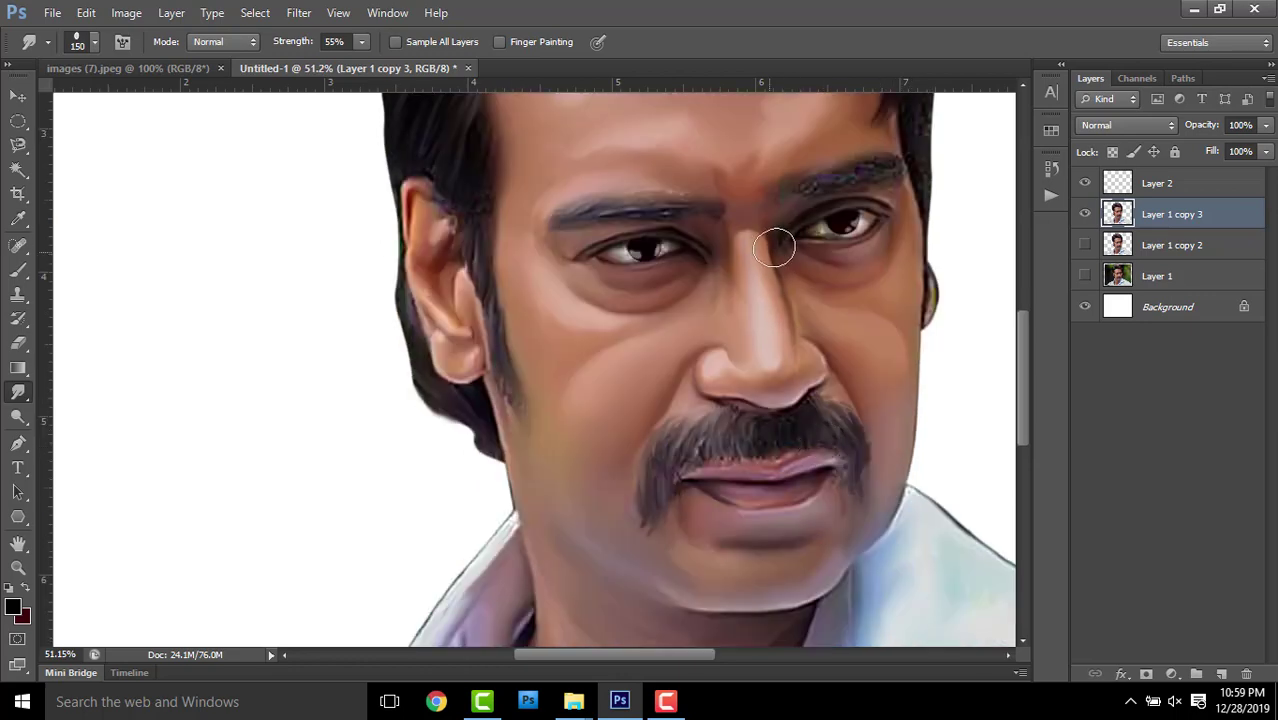
scroll(775, 245, "down", 1)
scroll(800, 235, "down", 1)
scroll(840, 220, "down", 1)
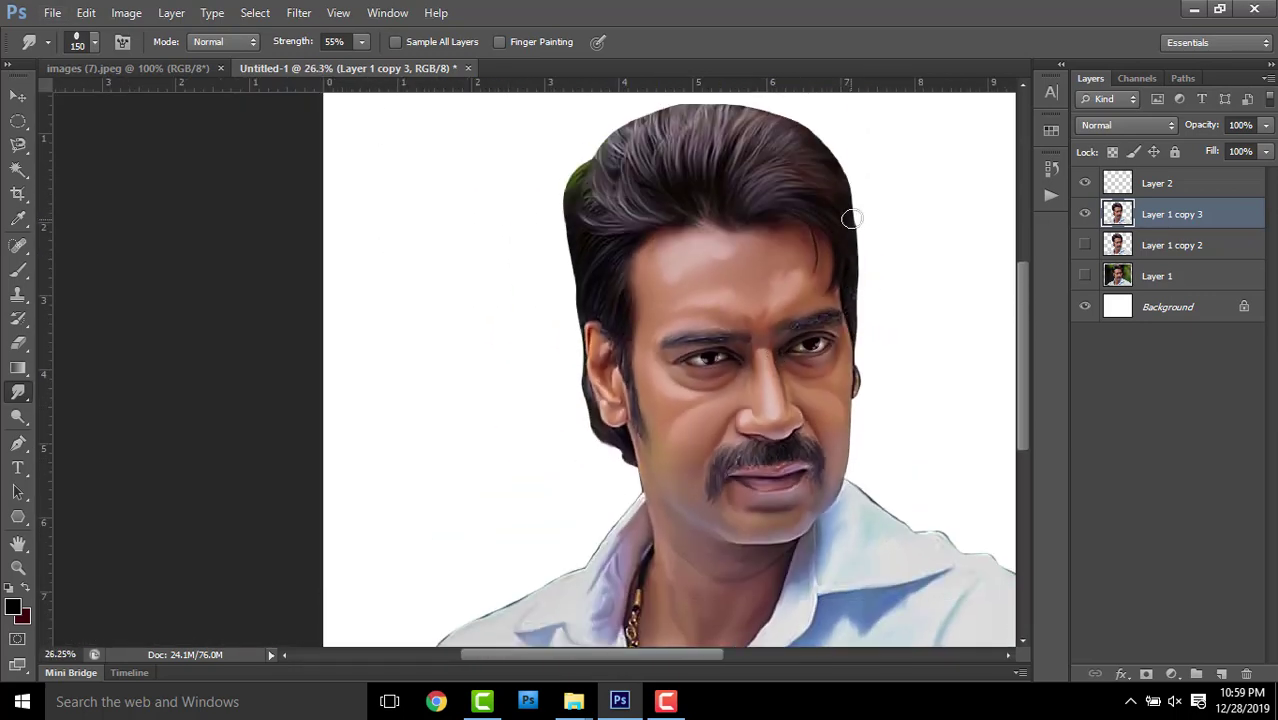
scroll(850, 216, "down", 1)
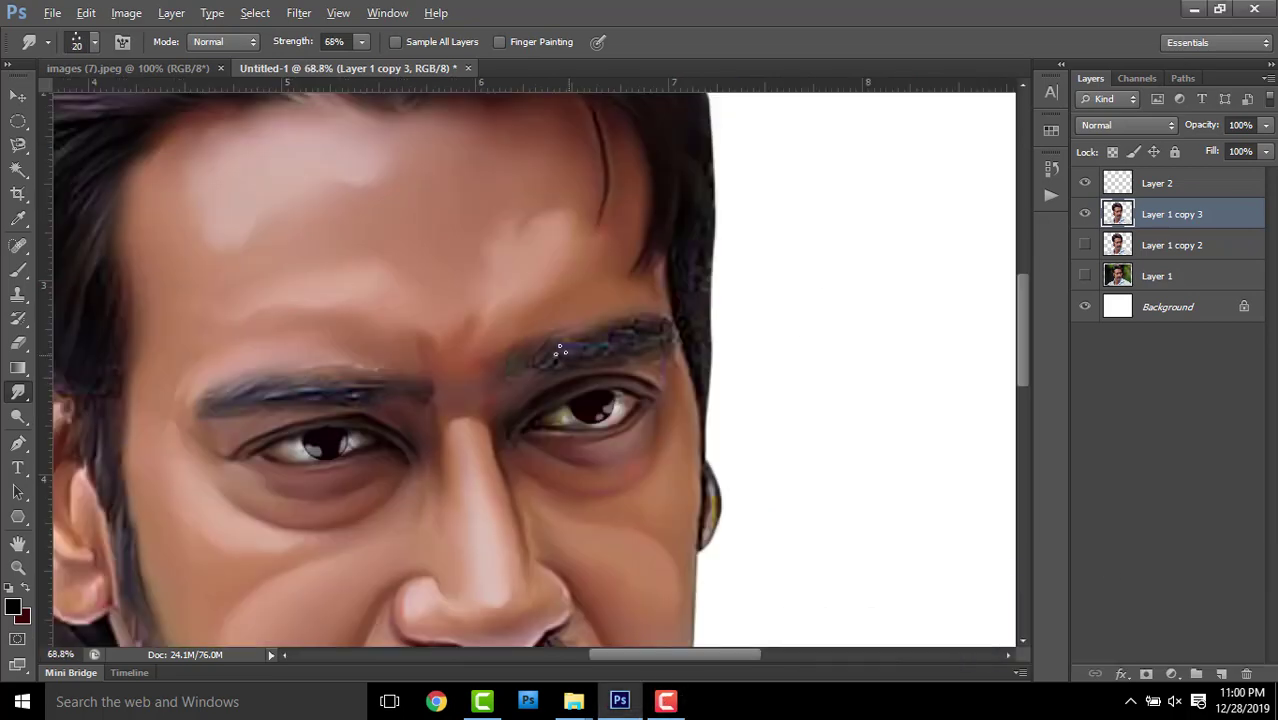
With a size-20, 68% Smudge brush, smear the eyebrow and its highlight into soft strokes
scroll(560, 350, "up", 4)
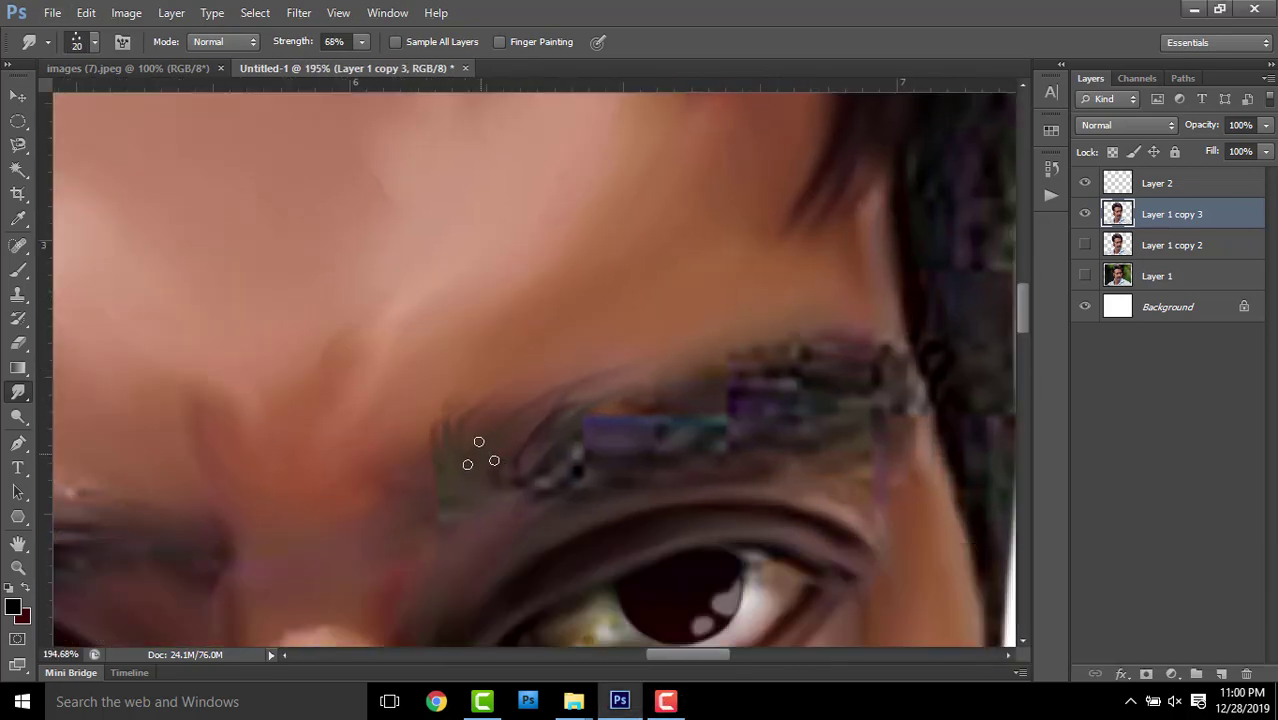
mouse_move(568, 425)
left_mouse_down()
mouse_move(513, 379)
mouse_move(536, 434)
mouse_move(491, 456)
mouse_move(553, 458)
mouse_move(699, 371)
mouse_move(832, 352)
mouse_move(508, 456)
mouse_move(605, 348)
left_mouse_up()
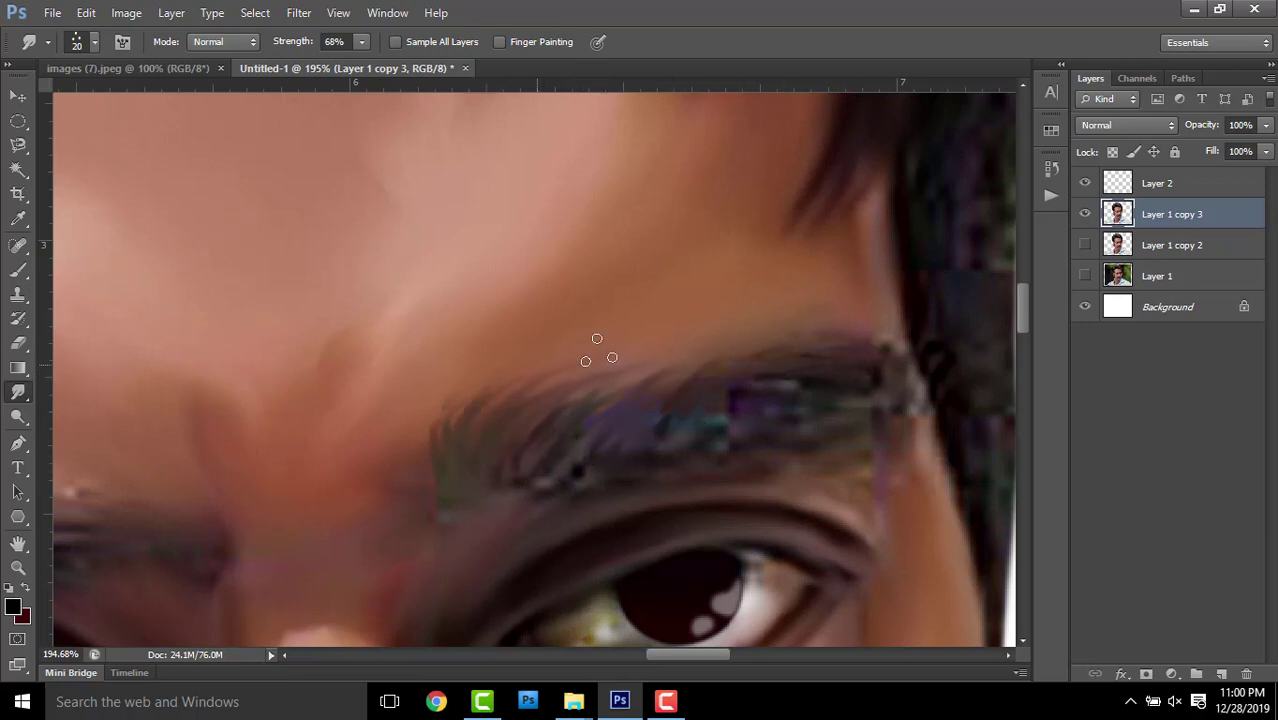
scroll(907, 337, "down", 2)
scroll(686, 465, "up", 2)
mouse_move(685, 467)
left_mouse_down()
mouse_move(645, 414)
mouse_move(471, 399)
mouse_move(419, 422)
mouse_move(505, 422)
mouse_move(527, 454)
mouse_move(442, 434)
mouse_move(211, 462)
mouse_move(365, 437)
left_mouse_up()
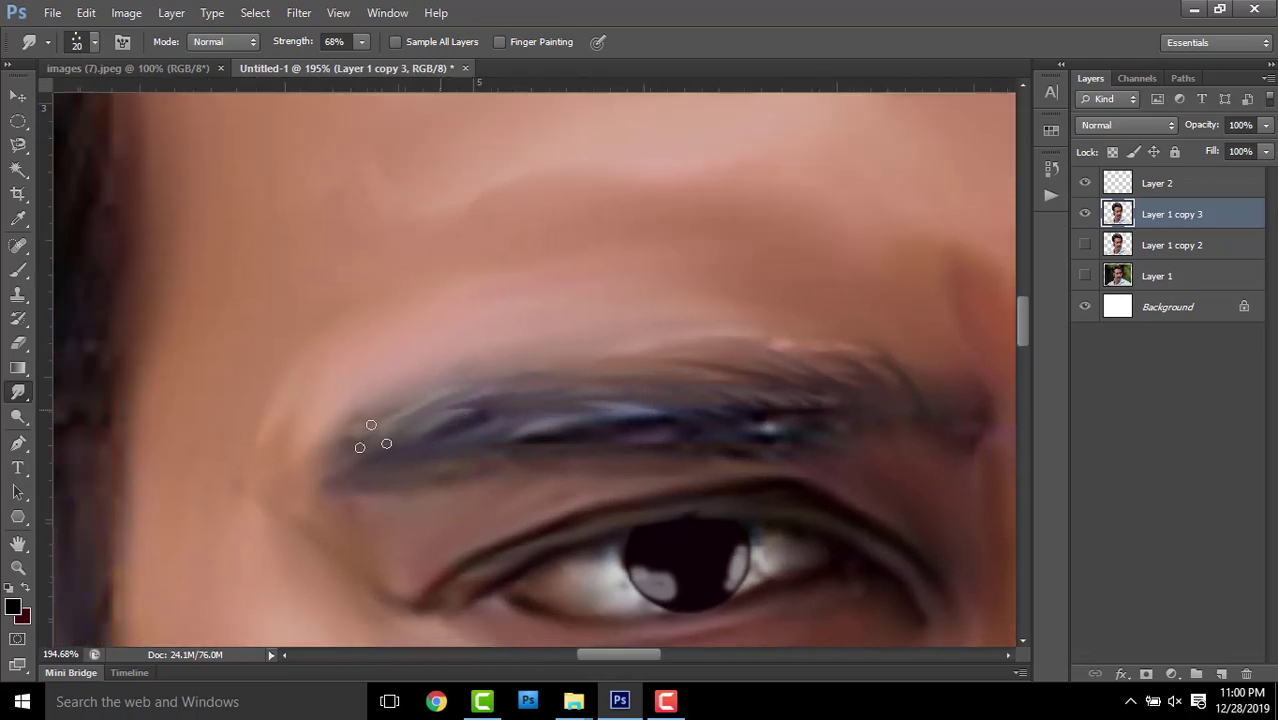
left_click_drag(308, 472, 258, 508)
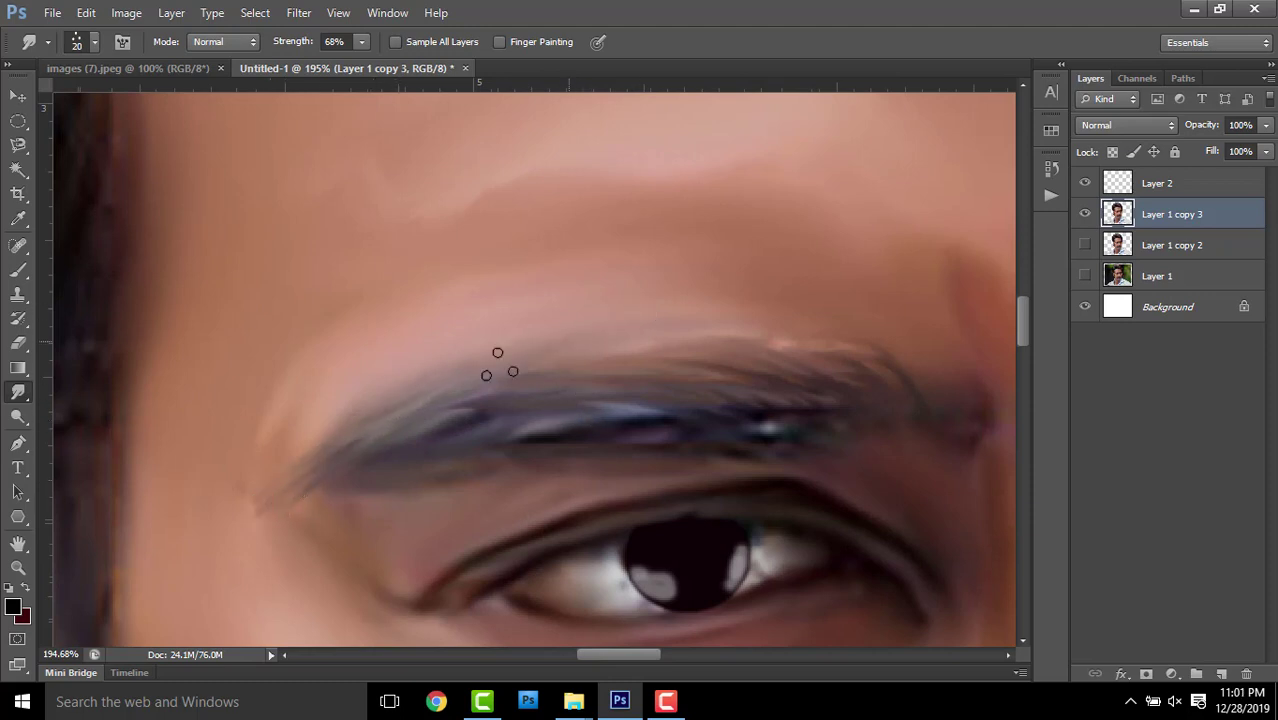
Smudge the other brow's outer and inner ends and flick strokes up along its top edge
scroll(624, 355, "right", 5)
scroll(916, 320, "right", 5)
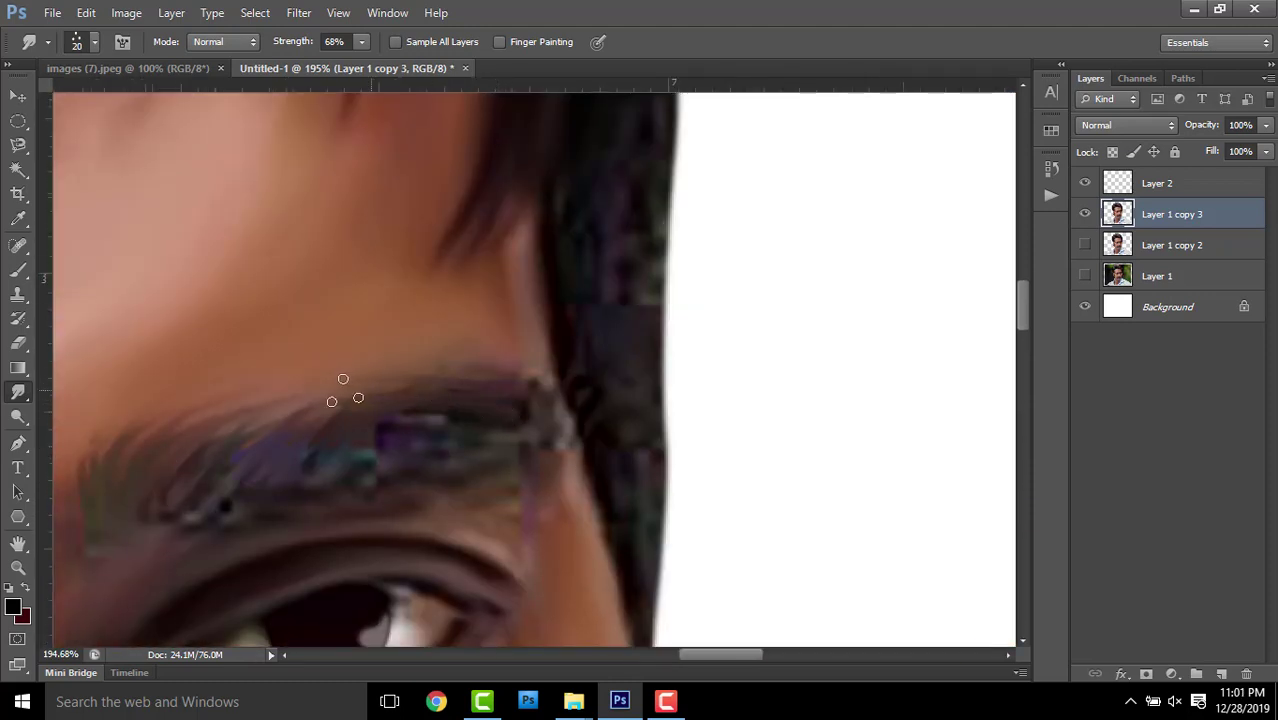
left_click_drag(531, 408, 518, 403)
left_click_drag(415, 460, 519, 420)
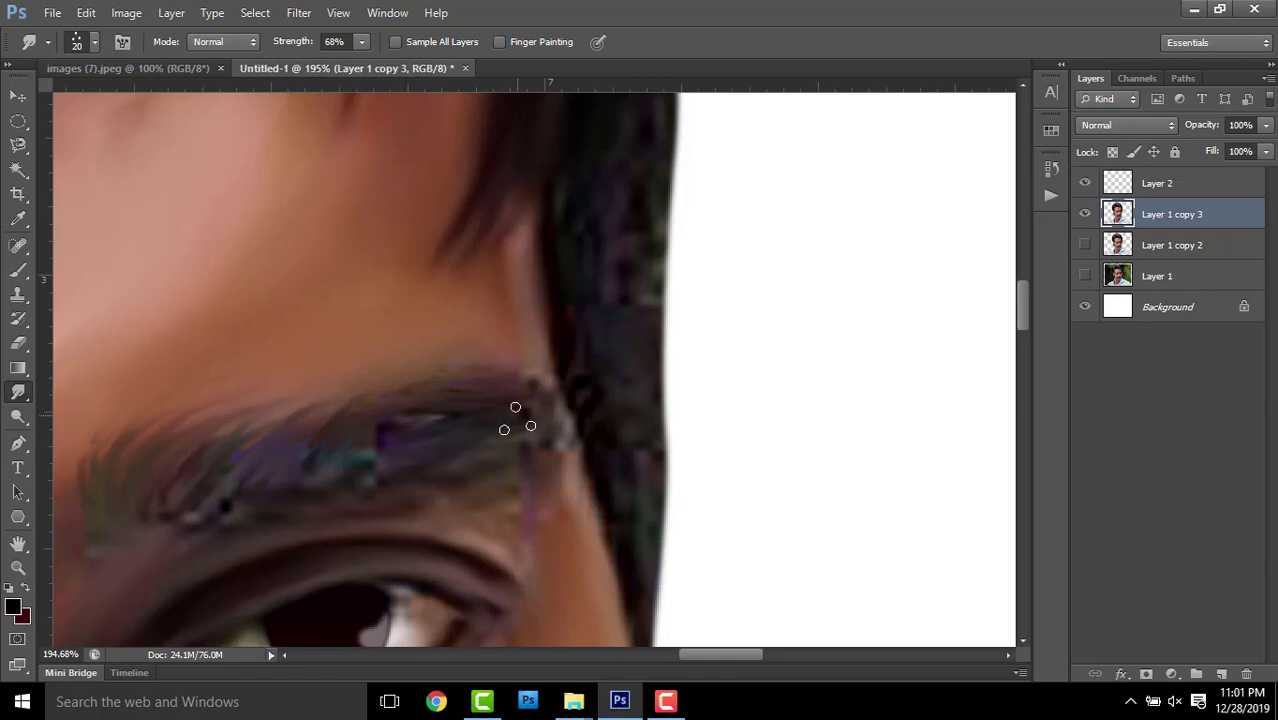
scroll(519, 420, "down", 2)
scroll(519, 420, "left", 2)
mouse_move(208, 434)
left_mouse_down()
mouse_move(228, 443)
mouse_move(350, 395)
mouse_move(400, 400)
mouse_move(608, 355)
mouse_move(600, 365)
left_mouse_up()
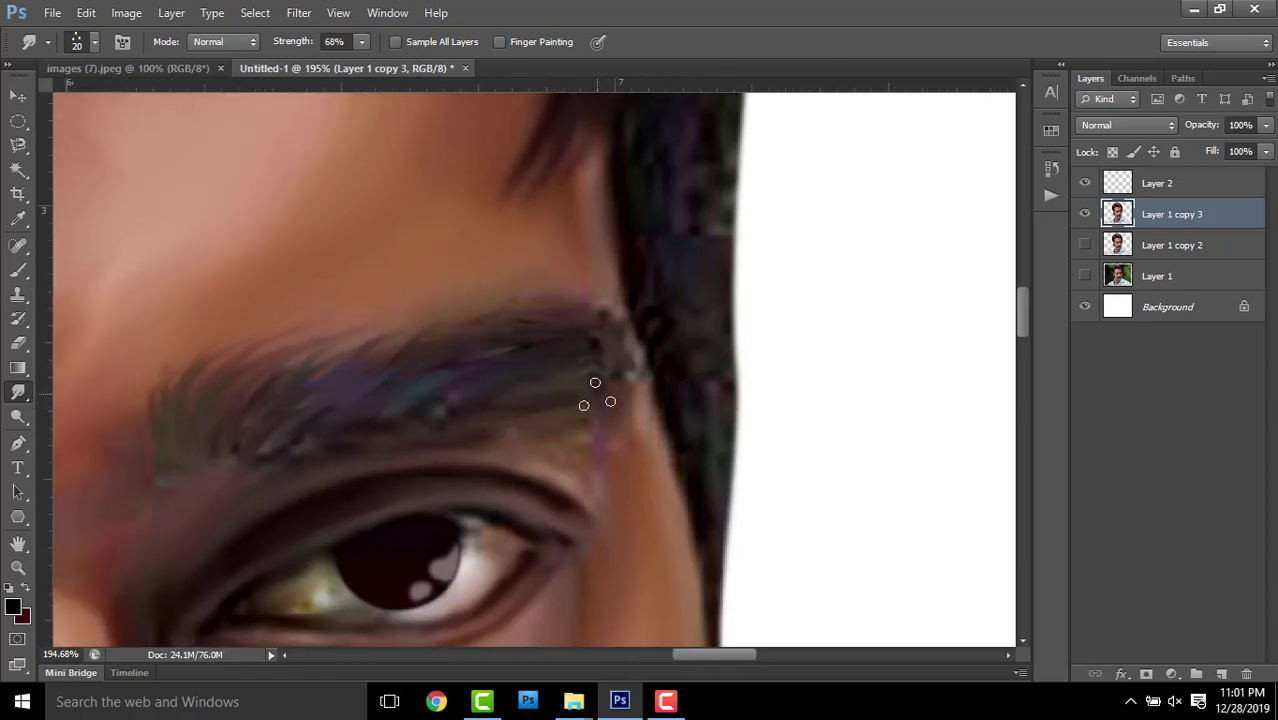
scroll(300, 457, "left", 2)
left_click_drag(402, 382, 567, 305)
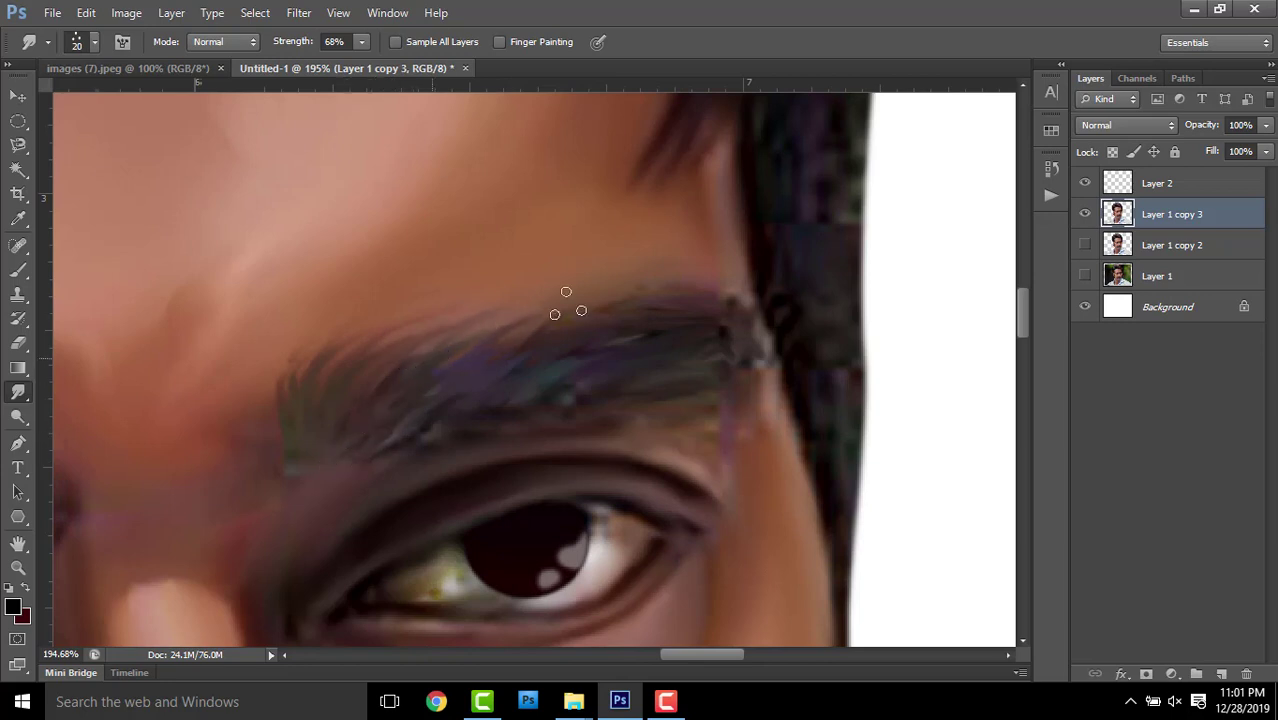
left_click_drag(363, 407, 662, 362)
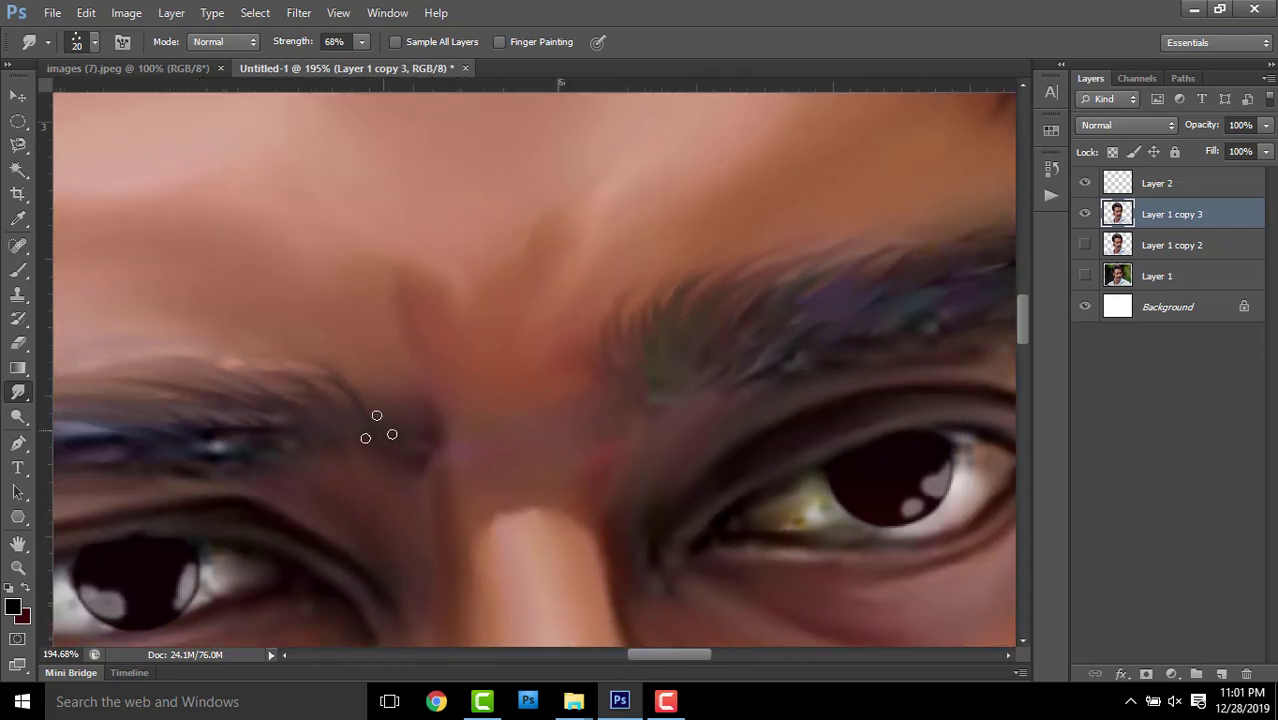
left_click_drag(378, 428, 348, 378)
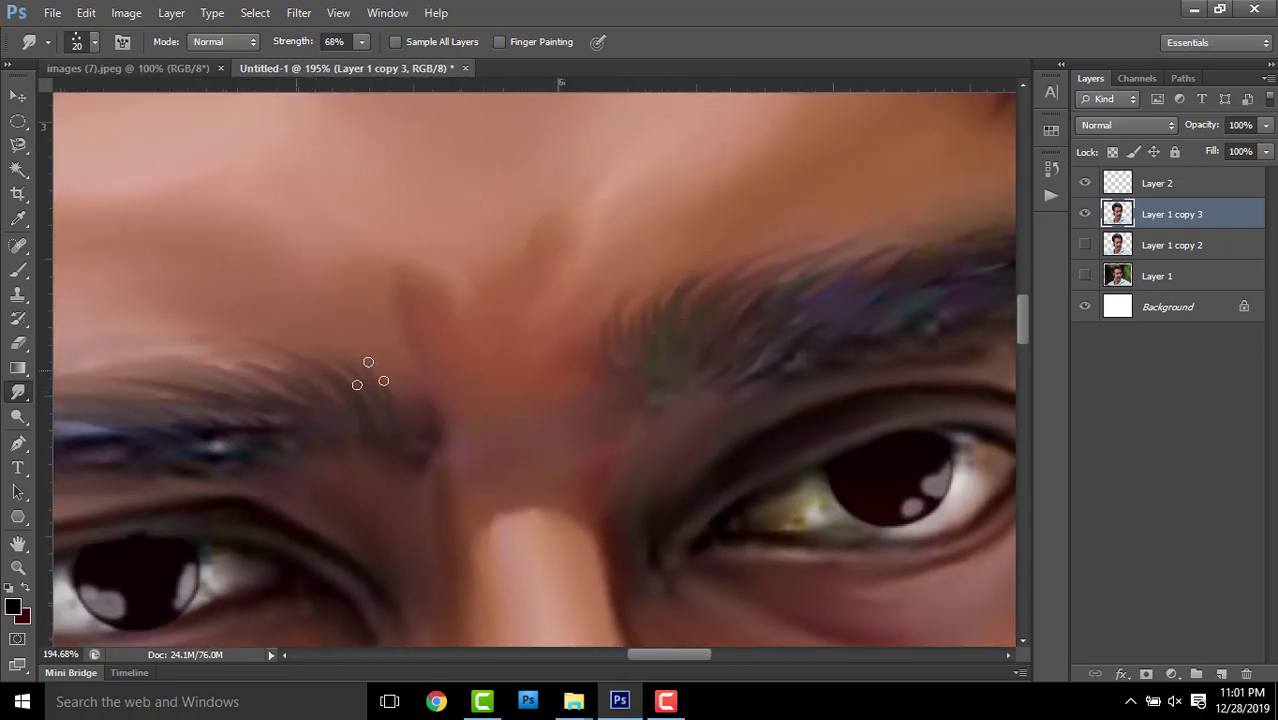
Pull wispy hair strands down from the hairline into the forehead and down the temple
scroll(380, 360, "down", 3)
scroll(365, 315, "down", 3)
scroll(336, 284, "up", 2)
scroll(385, 208, "up", 2)
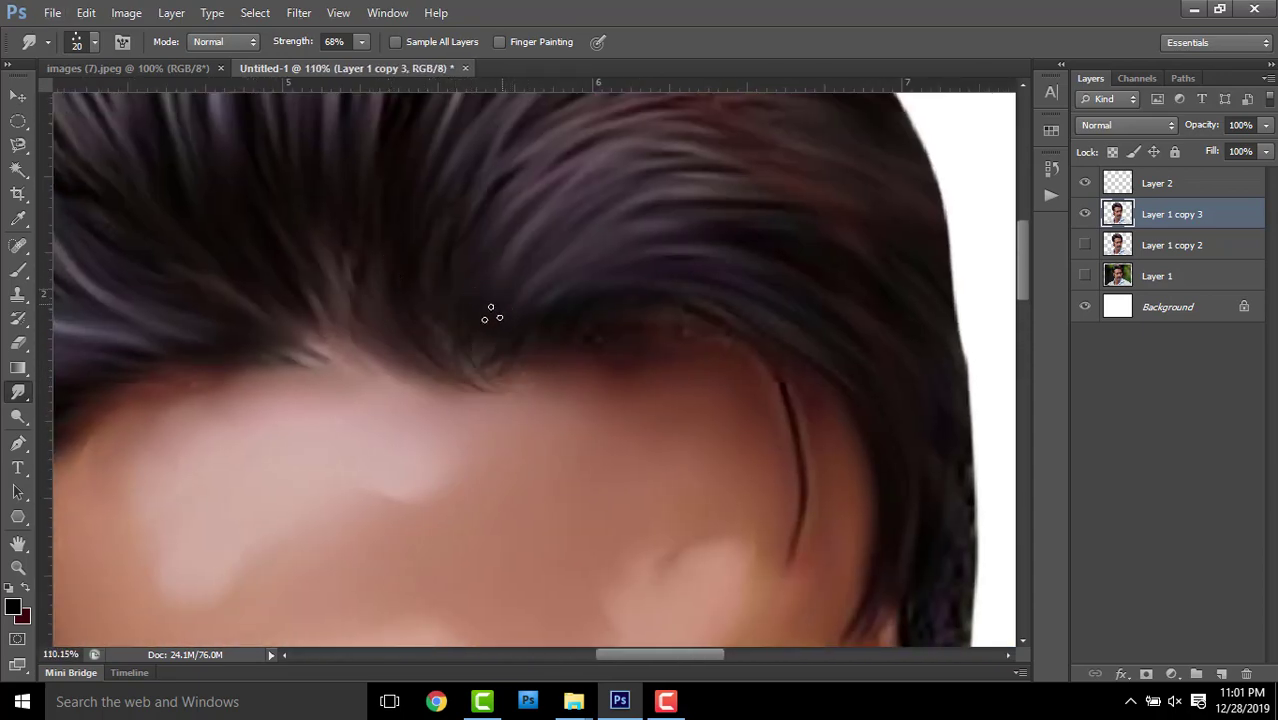
scroll(269, 356, "left", 3)
scroll(337, 380, "down", 3)
scroll(374, 439, "down", 1)
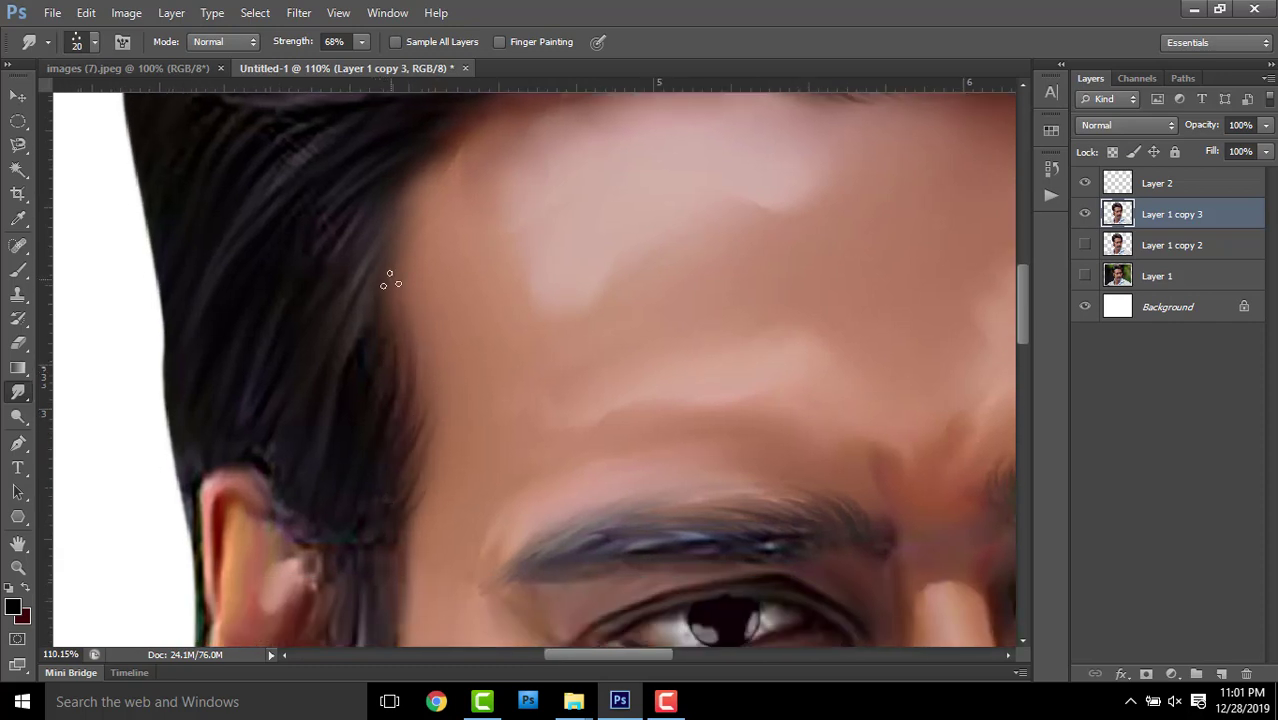
scroll(400, 370, "up", 2)
scroll(411, 465, "left", 1)
scroll(405, 352, "up", 2)
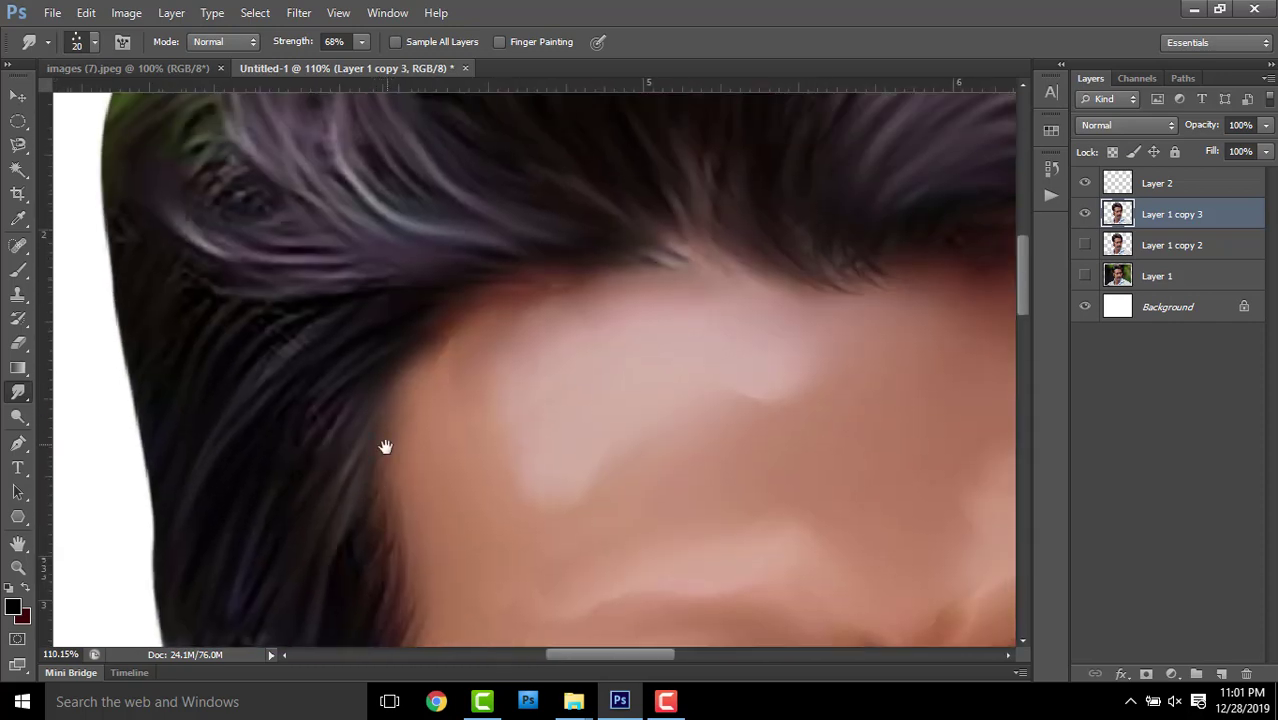
scroll(395, 440, "right", 1)
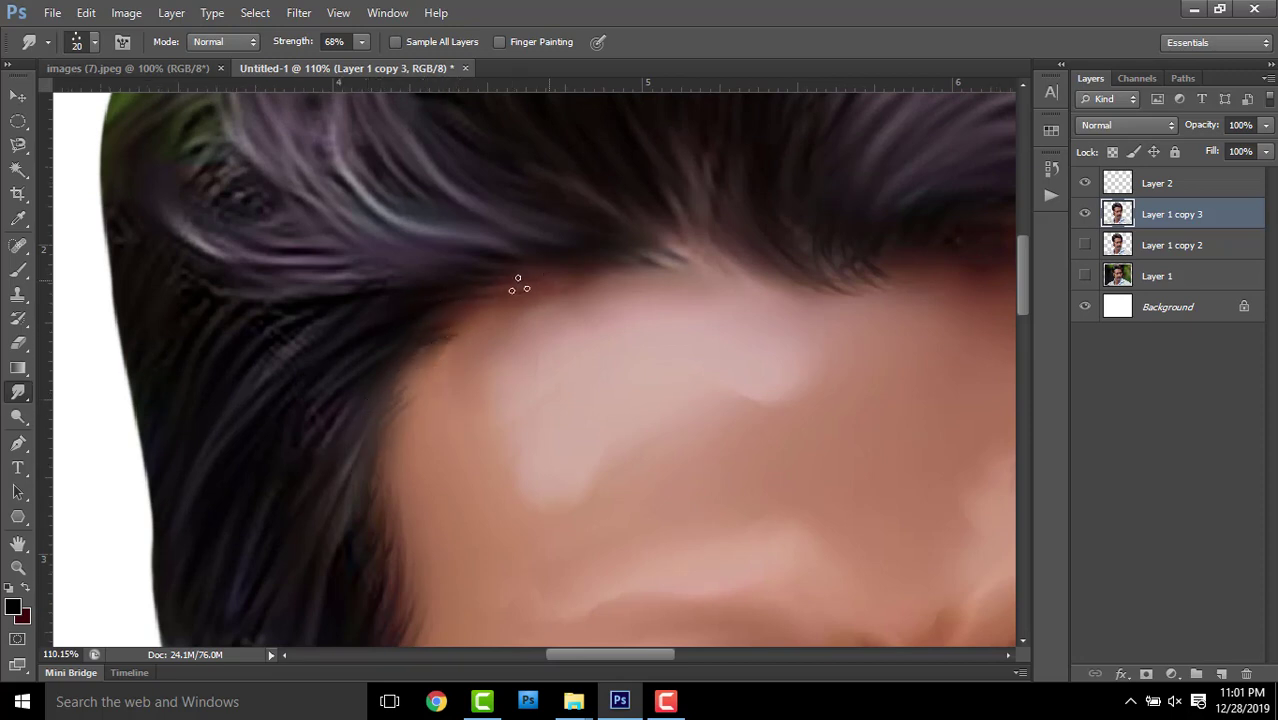
left_click_drag(614, 262, 640, 272)
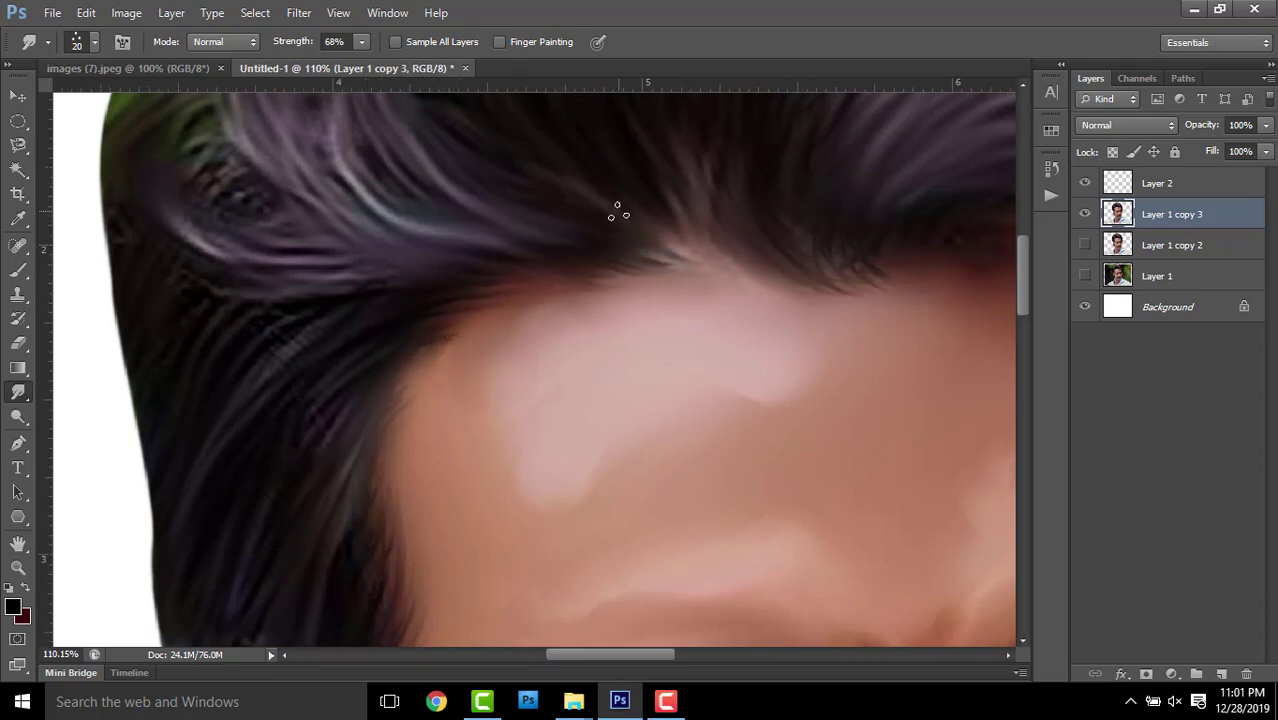
left_click_drag(662, 215, 675, 255)
left_click_drag(664, 196, 690, 262)
left_click_drag(974, 246, 718, 326)
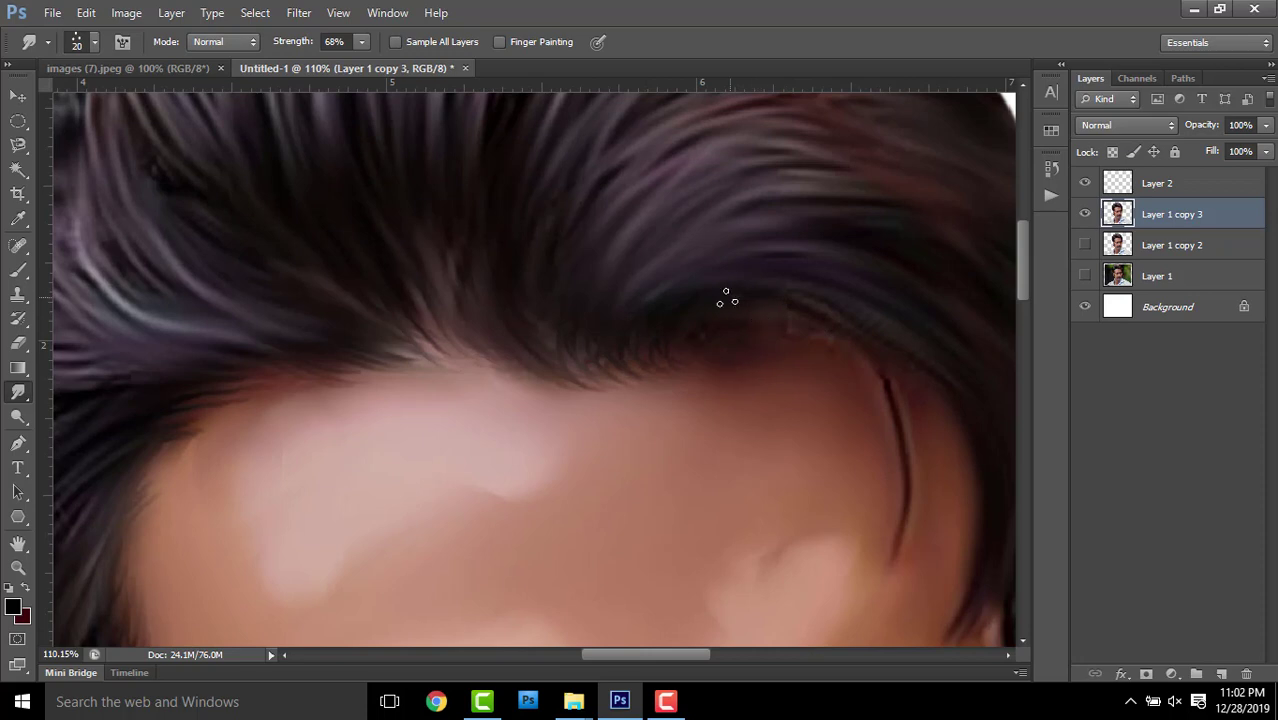
left_click_drag(836, 322, 585, 228)
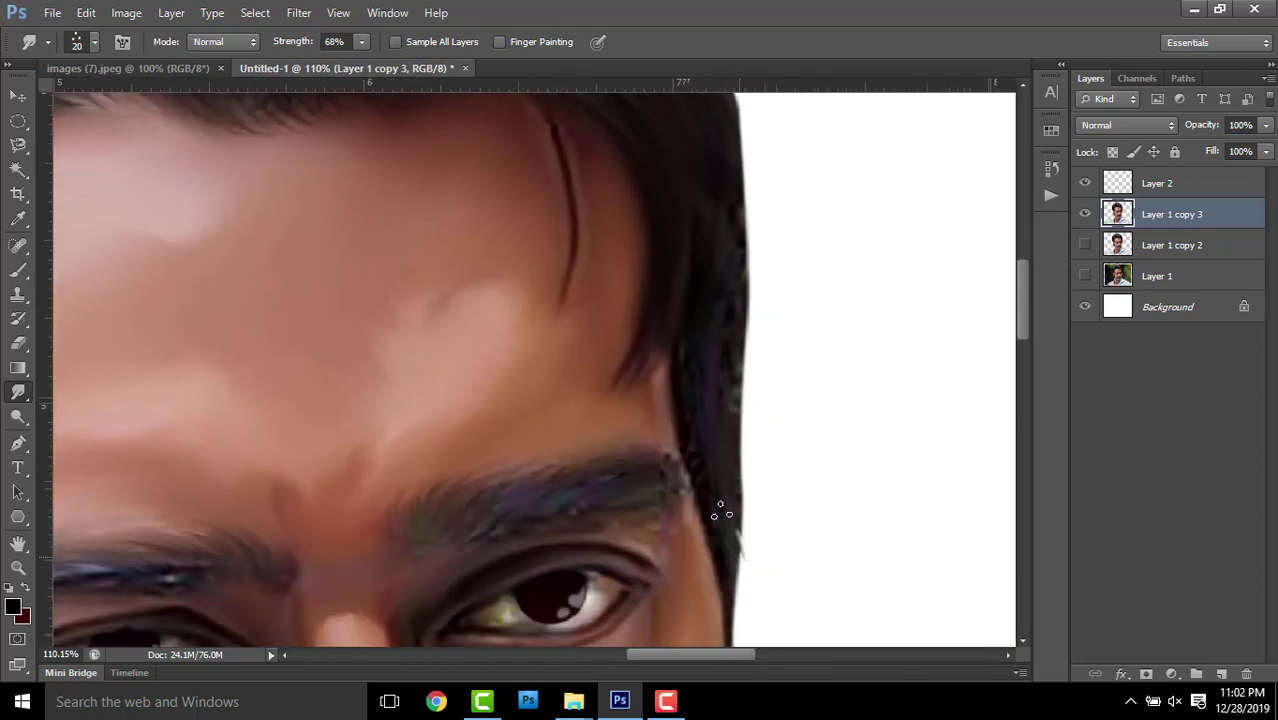
left_click_drag(729, 532, 744, 607)
Frame the ear and smudge the hair strands beside it upward and downward
scroll(751, 394, "down", 5)
scroll(300, 217, "up", 2)
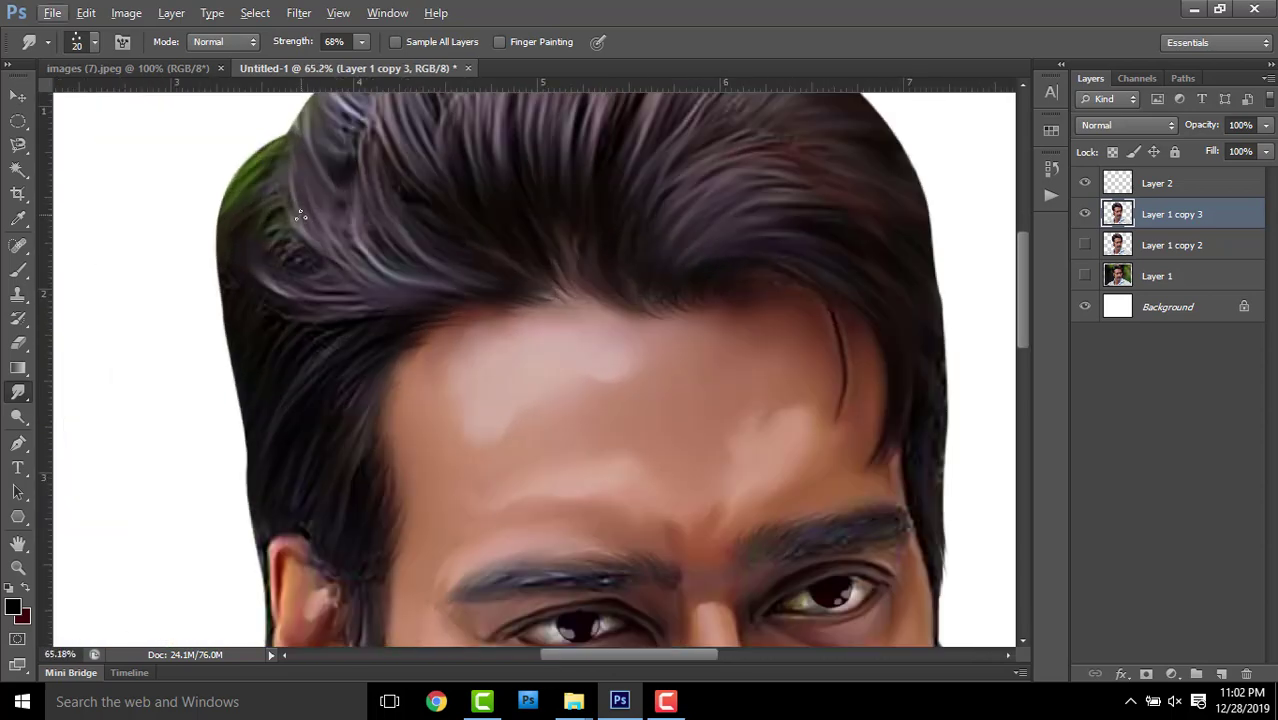
scroll(340, 350, "down", 2)
scroll(384, 478, "up", 3)
scroll(439, 260, "up", 3)
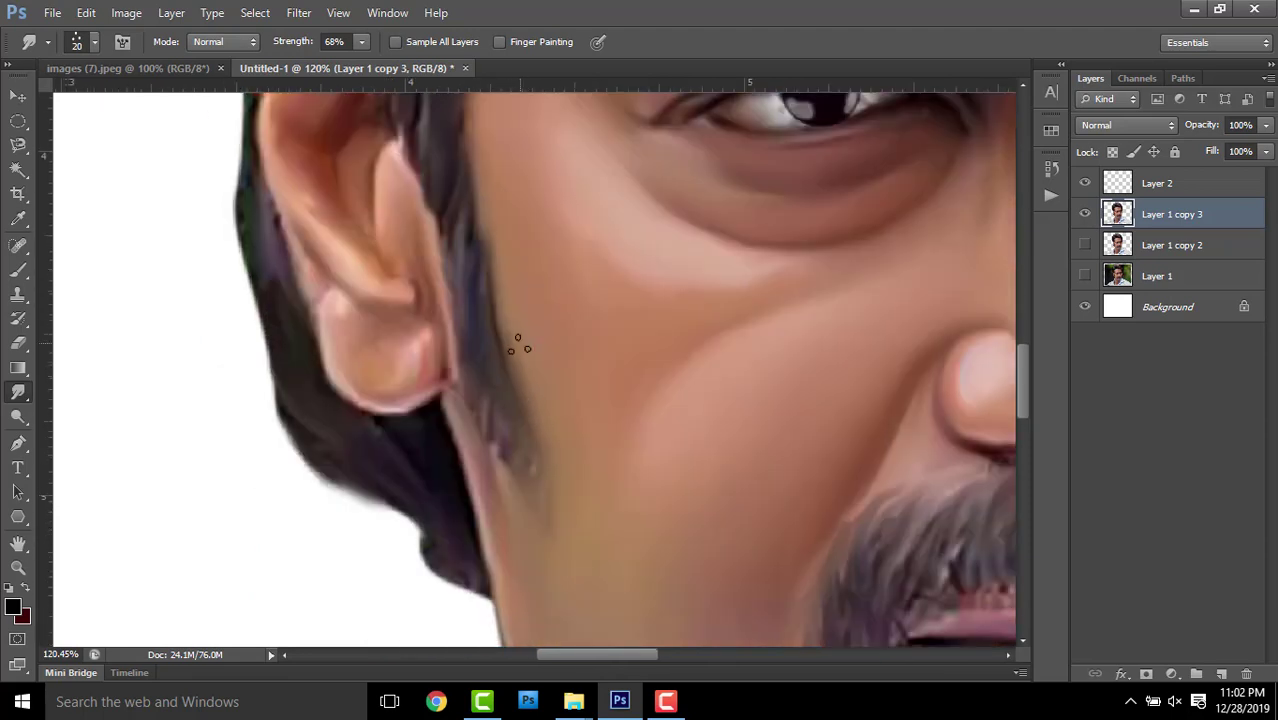
scroll(545, 418, "up", 1)
left_click_drag(545, 418, 575, 498)
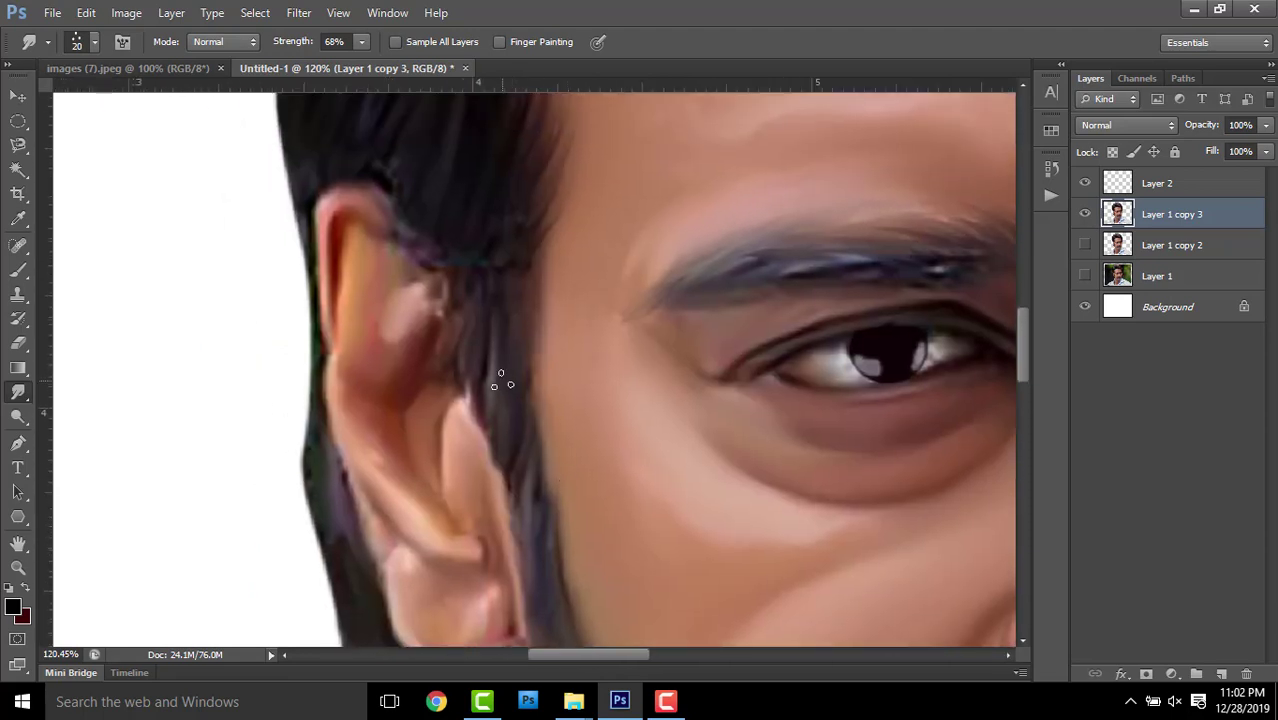
left_click_drag(505, 445, 540, 362)
mouse_move(548, 418)
left_mouse_down()
mouse_move(556, 562)
mouse_move(528, 414)
left_mouse_up()
mouse_move(536, 490)
left_mouse_down()
mouse_move(513, 376)
mouse_move(520, 404)
left_mouse_up()
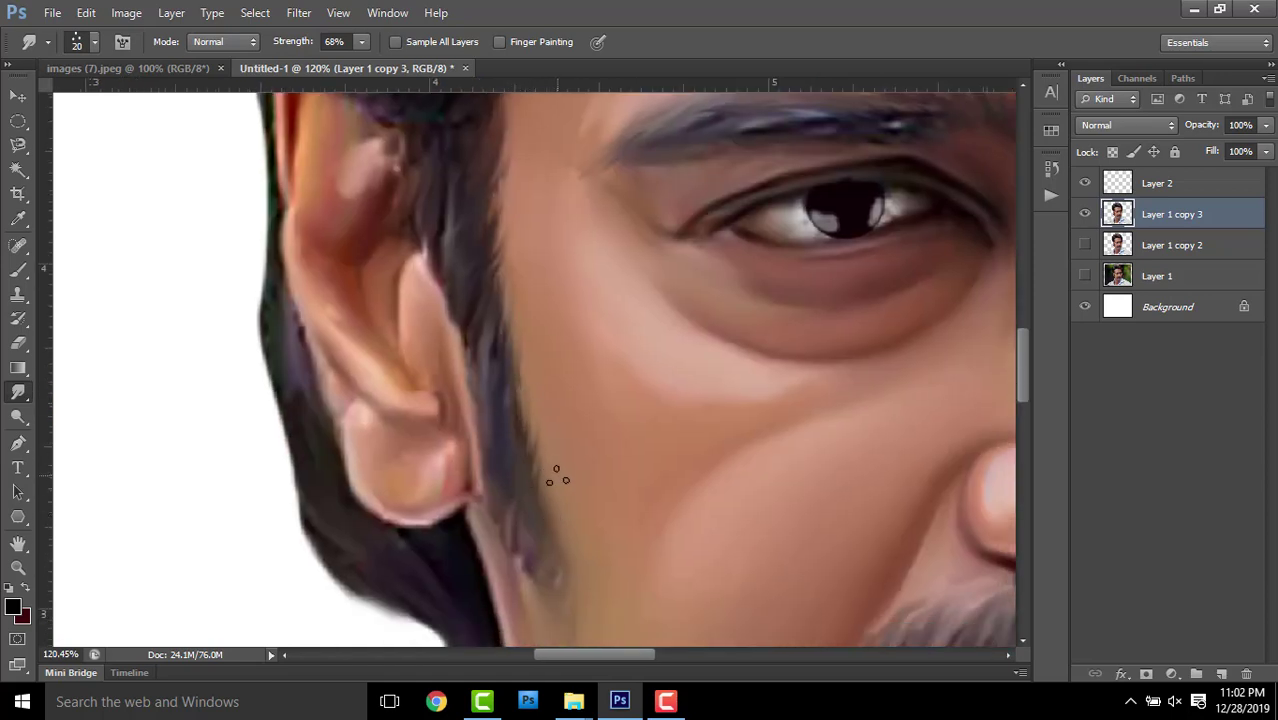
Raise smudge strength to 80% and pull the sideburn strand down below the ear
left_click_drag(285, 45, 300, 45)
left_click_drag(533, 535, 542, 457)
left_click_drag(505, 508, 562, 605)
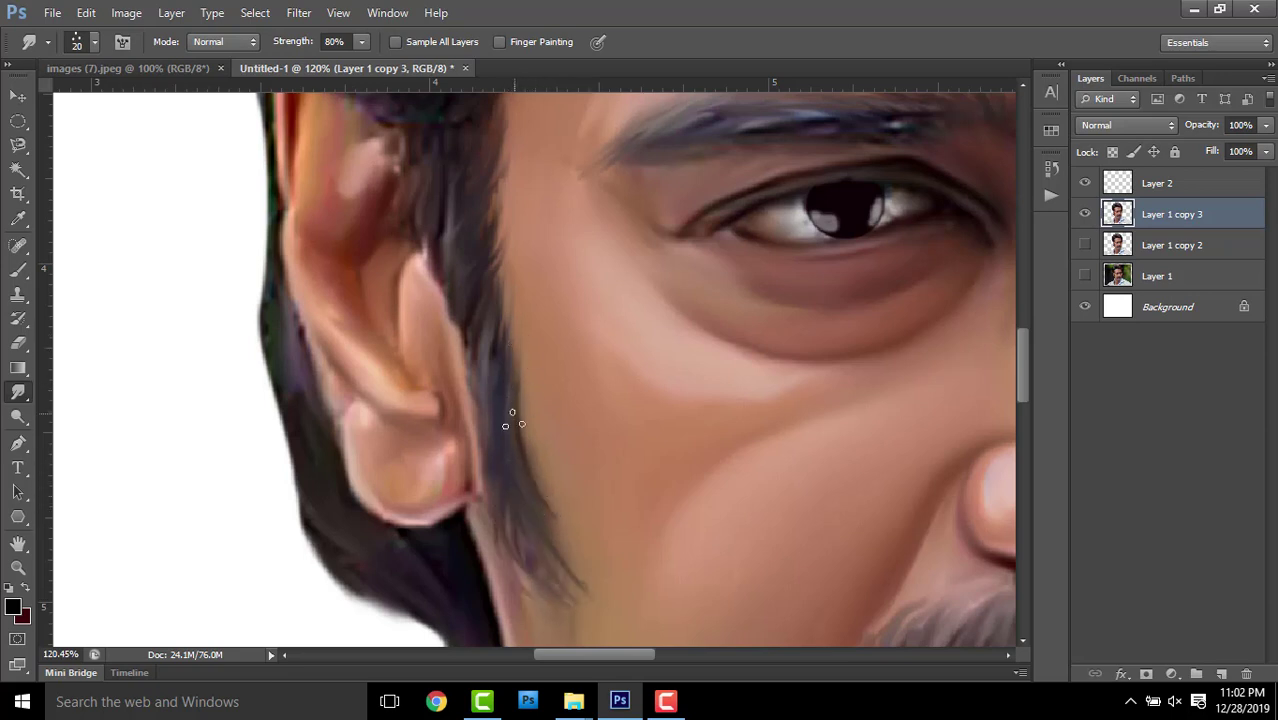
left_click_drag(500, 514, 539, 566)
left_click_drag(500, 312, 504, 258)
left_click_drag(511, 436, 518, 358)
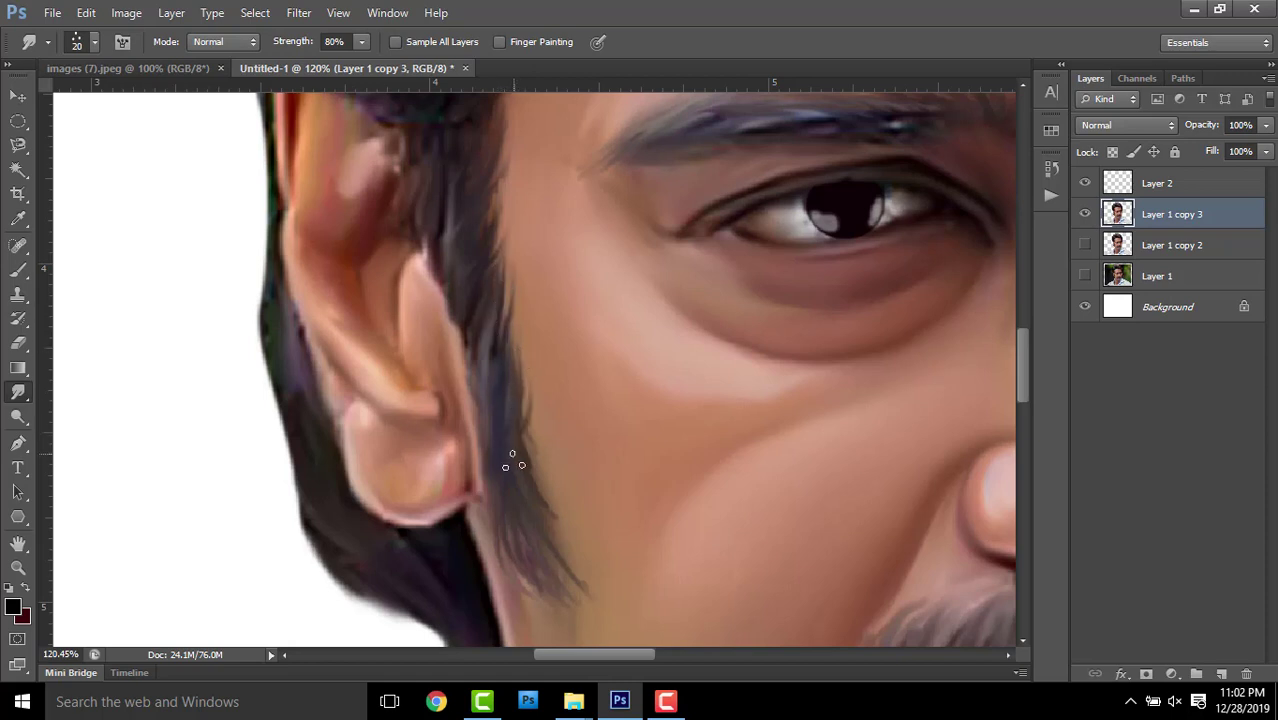
left_click_drag(510, 460, 523, 431)
Pull out and soften wispy hair strands beside and below the ear
left_click_drag(505, 328, 497, 260)
left_click_drag(535, 480, 575, 590)
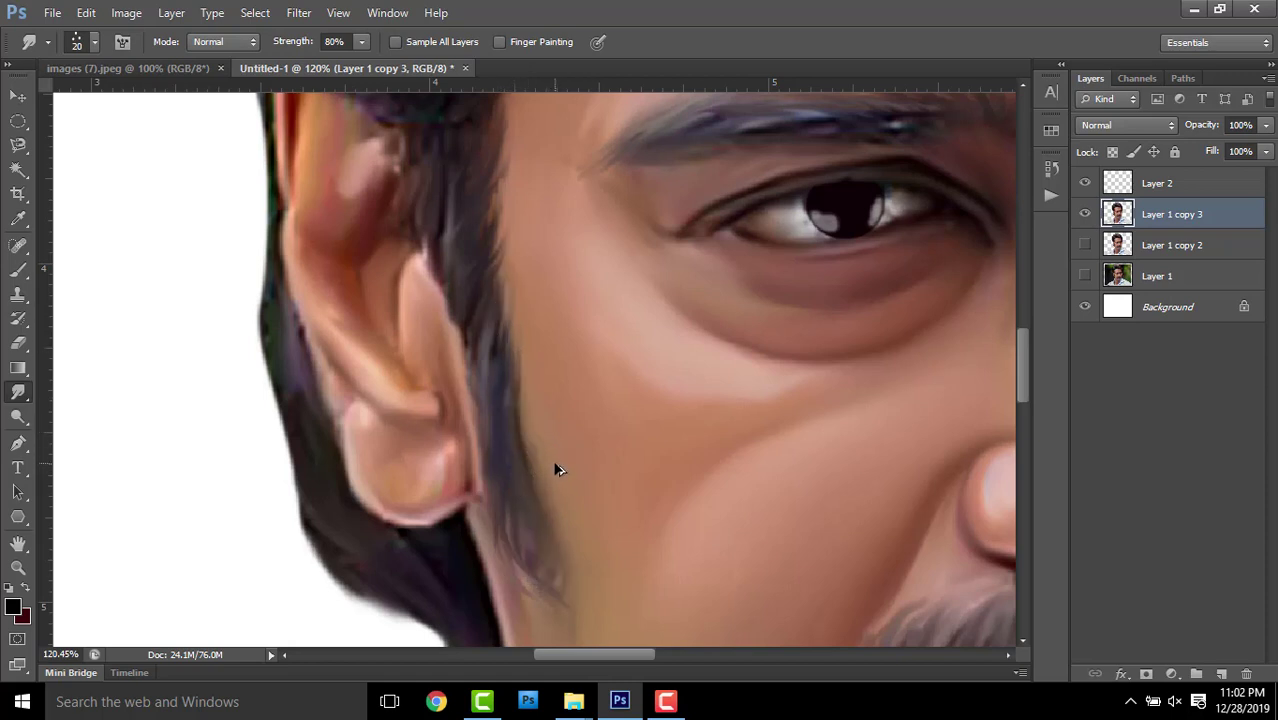
left_click_drag(498, 505, 505, 558)
mouse_move(525, 452)
left_mouse_down()
mouse_move(505, 262)
mouse_move(494, 348)
mouse_move(505, 270)
left_mouse_up()
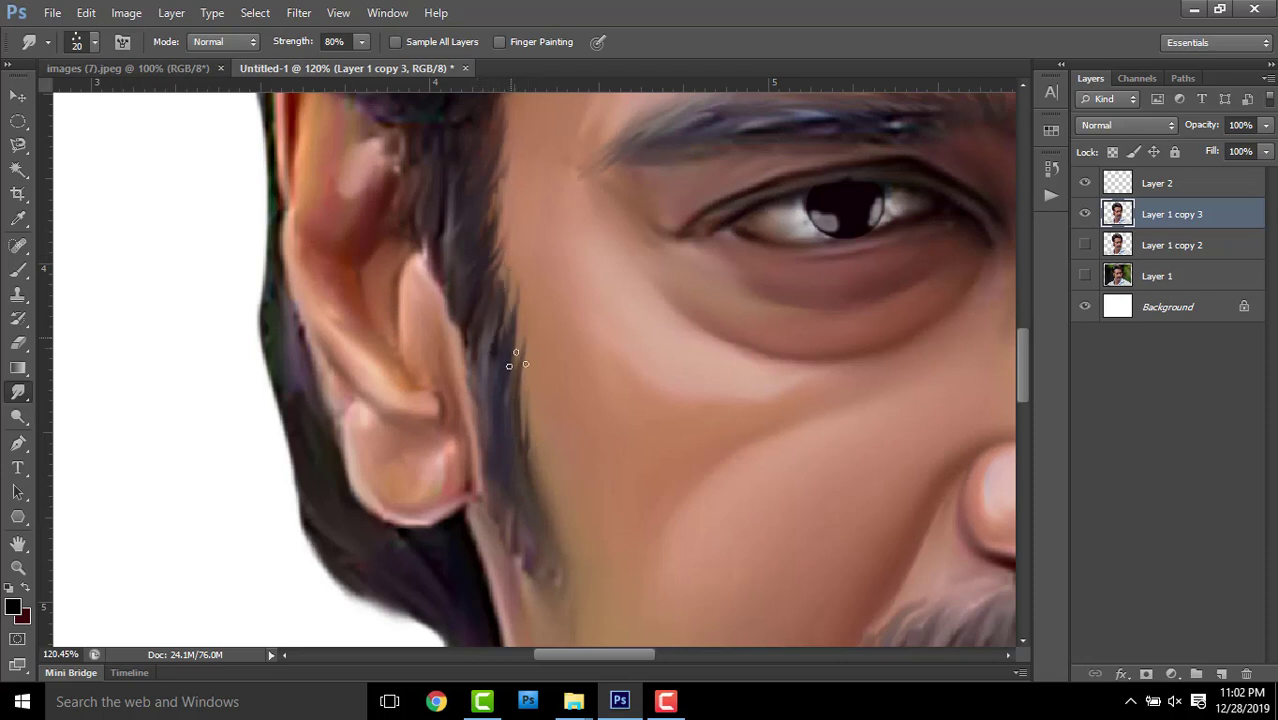
left_click_drag(527, 421, 514, 457)
left_click_drag(520, 390, 525, 504)
scroll(530, 510, "down", 1)
mouse_move(513, 434)
left_mouse_down()
mouse_move(528, 462)
mouse_move(531, 427)
left_mouse_up()
Streak the eyebrow's upper edge into soft wisps
scroll(572, 512, "down", 4)
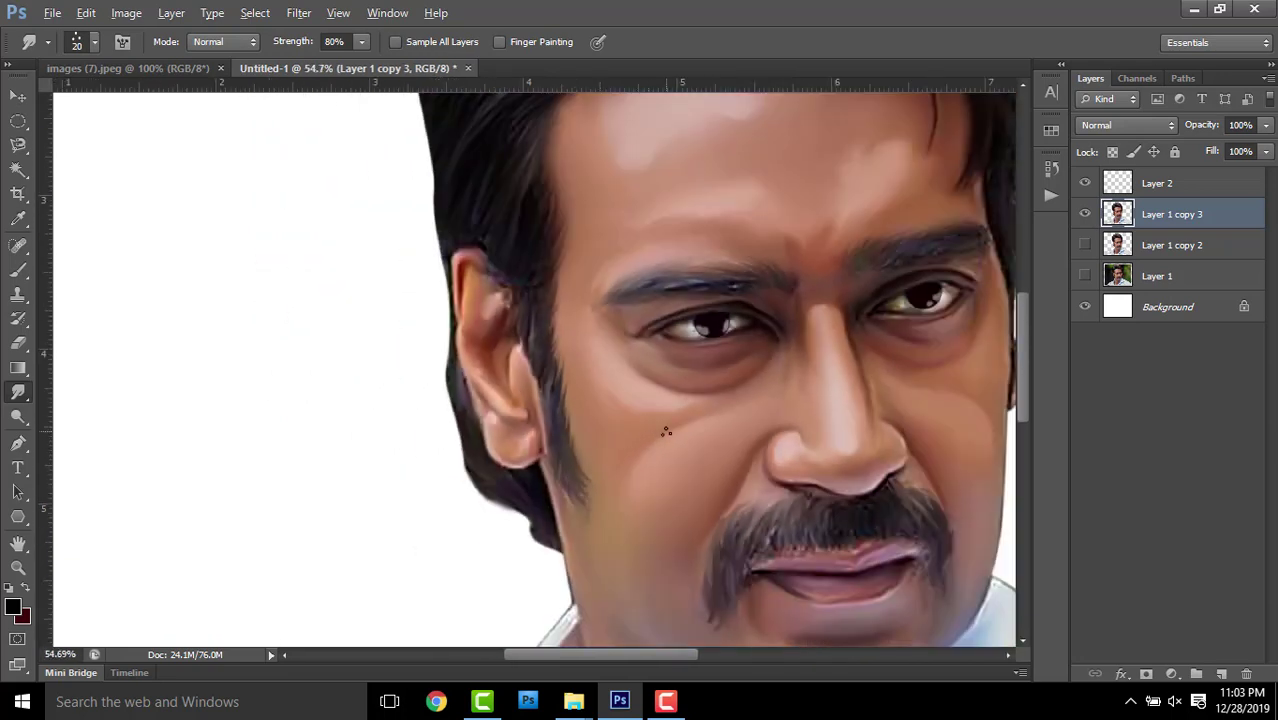
scroll(640, 438, "up", 2)
scroll(620, 440, "up", 3)
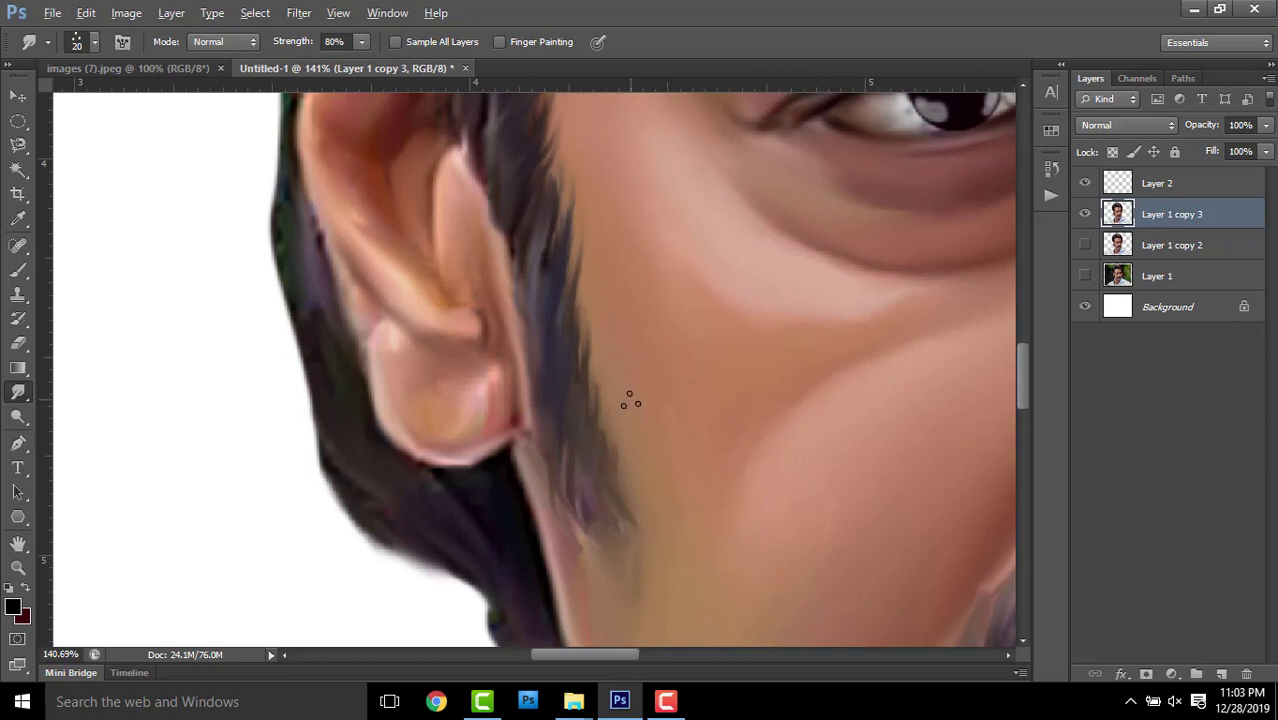
scroll(630, 398, "down", 3)
scroll(665, 480, "up", 2)
scroll(669, 520, "up", 2)
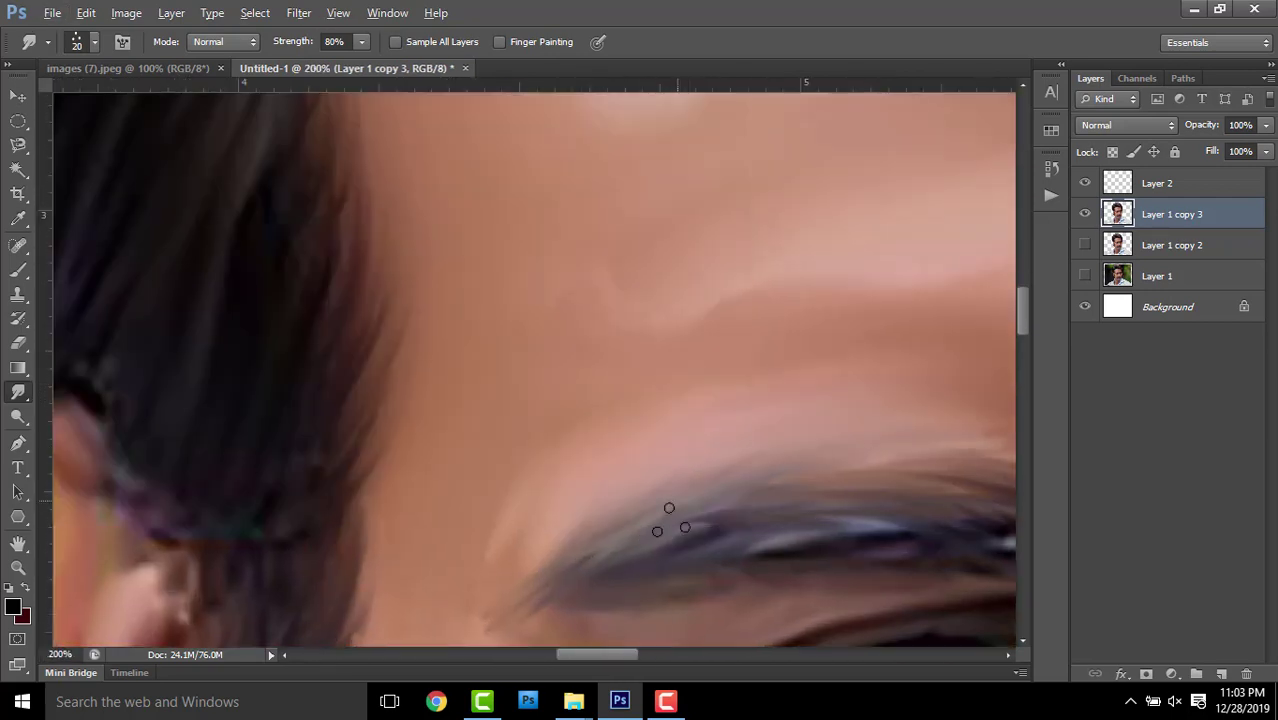
left_click_drag(669, 520, 736, 471)
left_click_drag(679, 522, 785, 465)
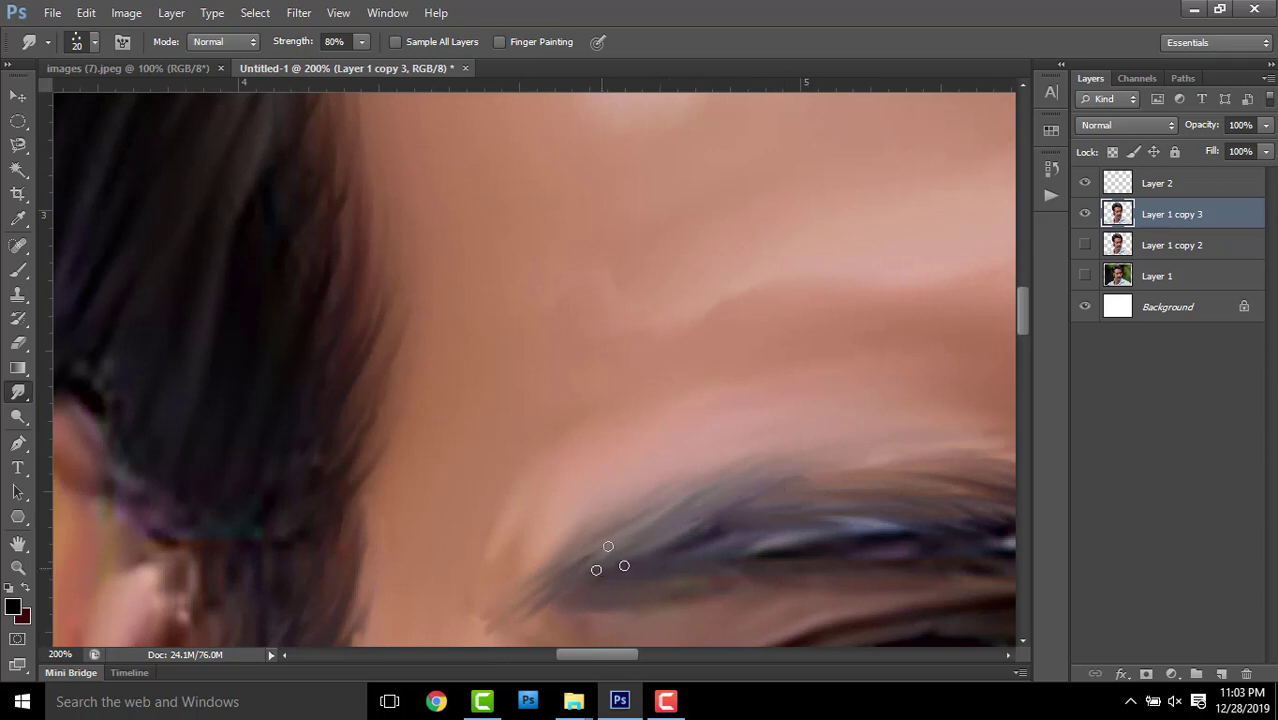
left_click_drag(499, 300, 531, 456)
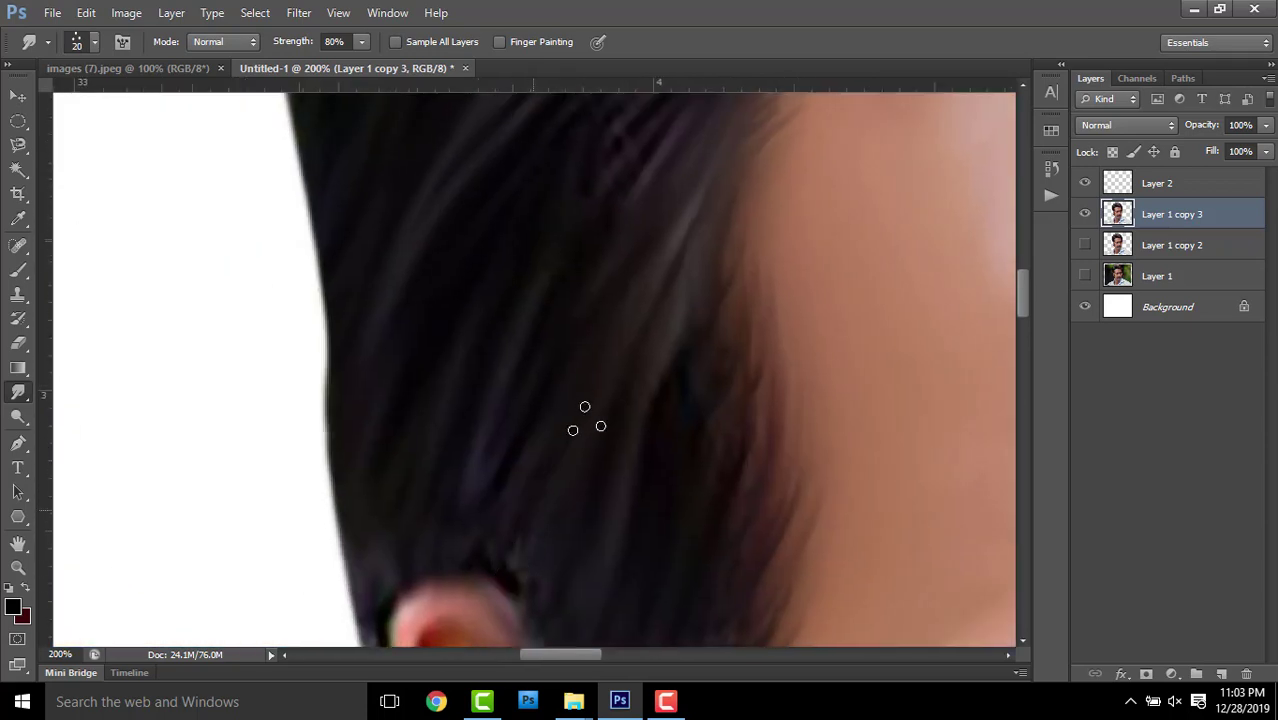
scroll(585, 418, "down", 3)
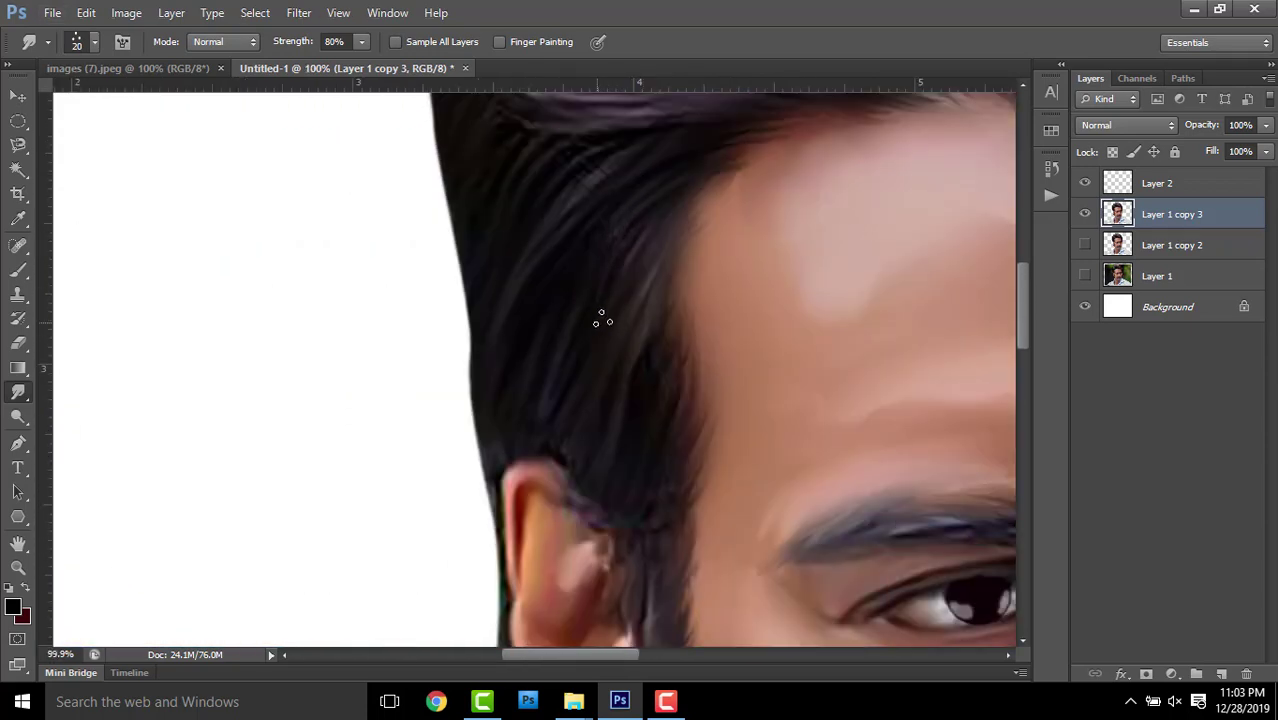
scroll(601, 318, "down", 2)
scroll(628, 285, "down", 2)
Merge Layer 2 and Layer 1 copy 3 into a single layer with Ctrl+E
scroll(639, 284, "down", 1)
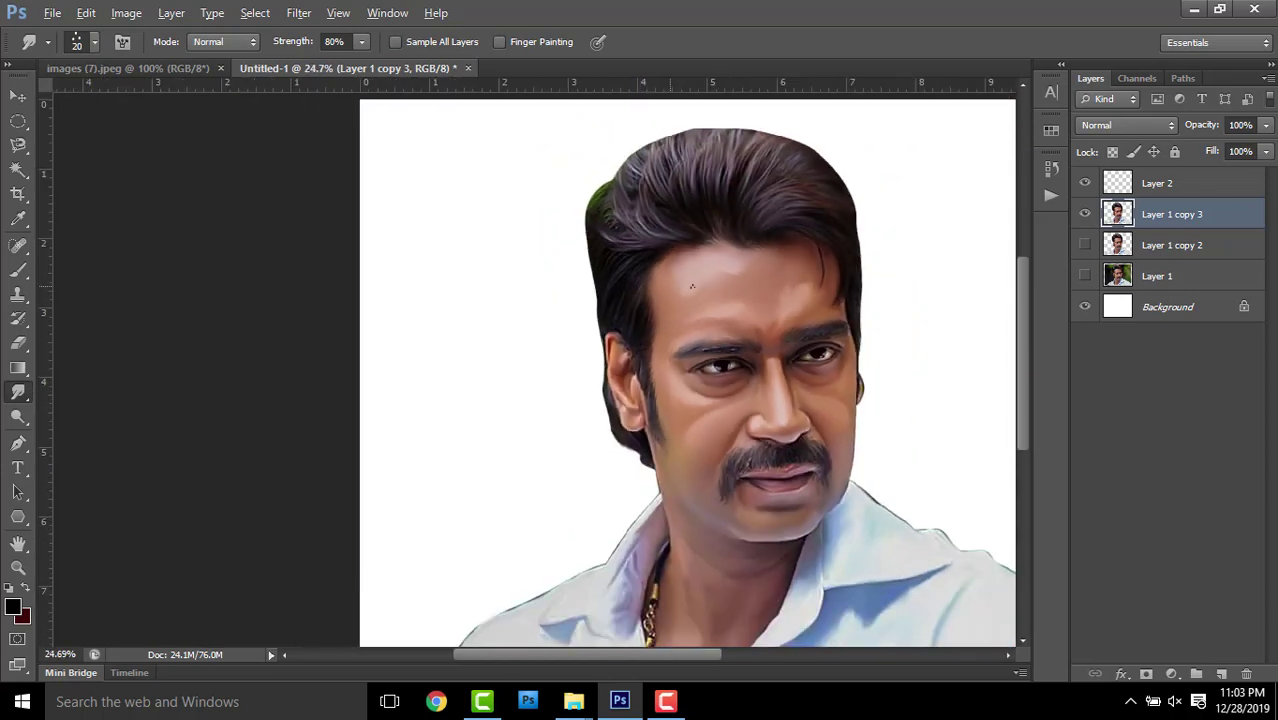
scroll(805, 274, "down", 1)
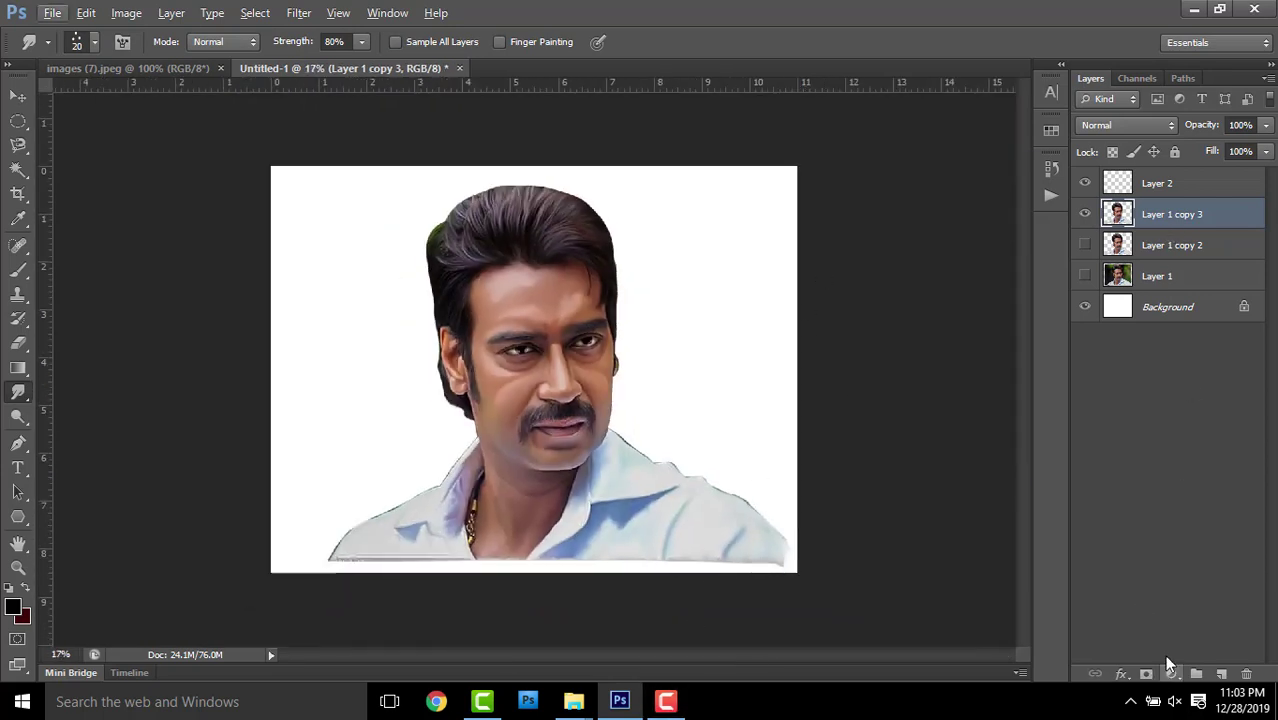
left_click(1200, 193, "shift")
key("ctrl+e")
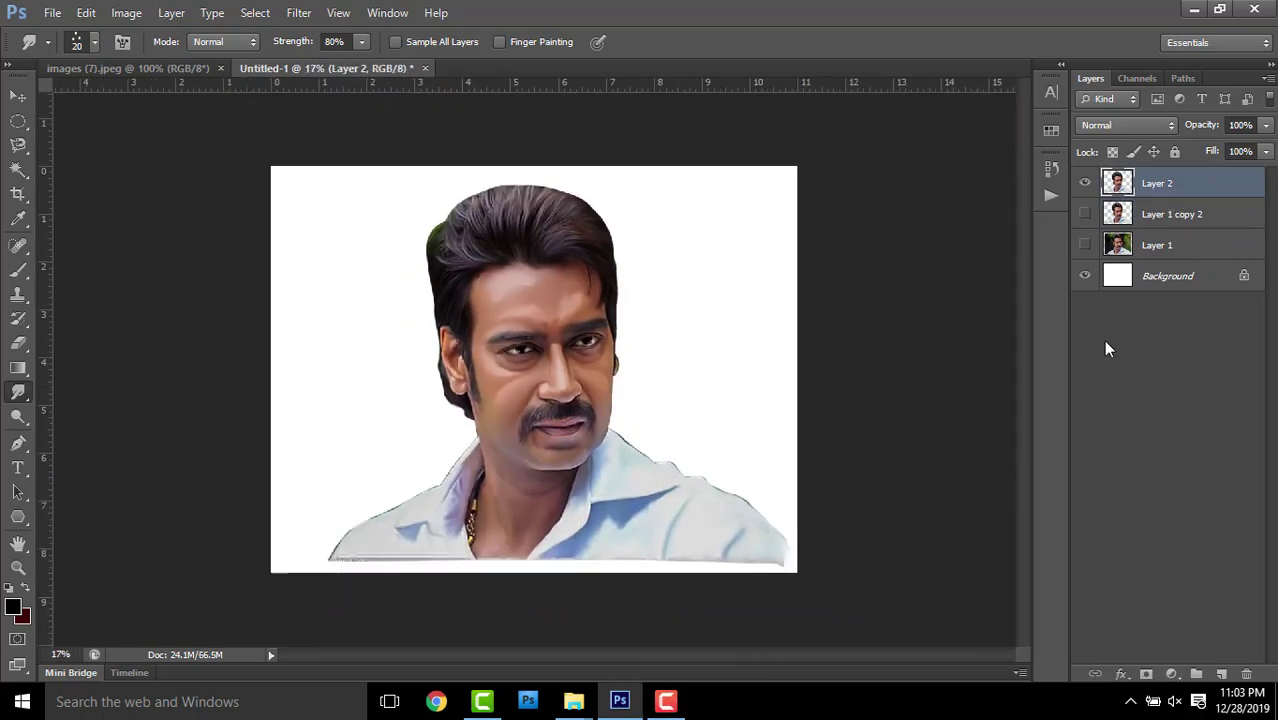
Add a layer mask and brush black along the shirt's bottom to fade it into white
left_click(1146, 676)
left_click(18, 270)
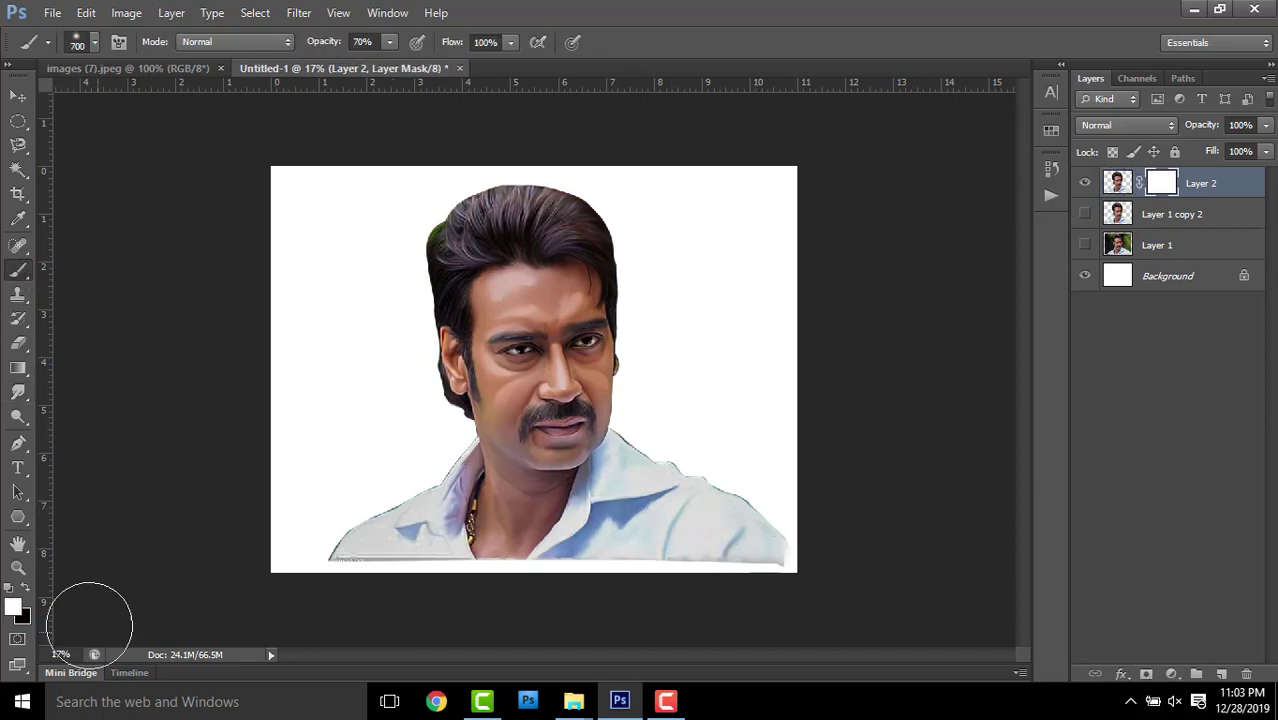
mouse_move(821, 586)
left_mouse_down()
mouse_move(633, 607)
mouse_move(767, 594)
left_mouse_up()
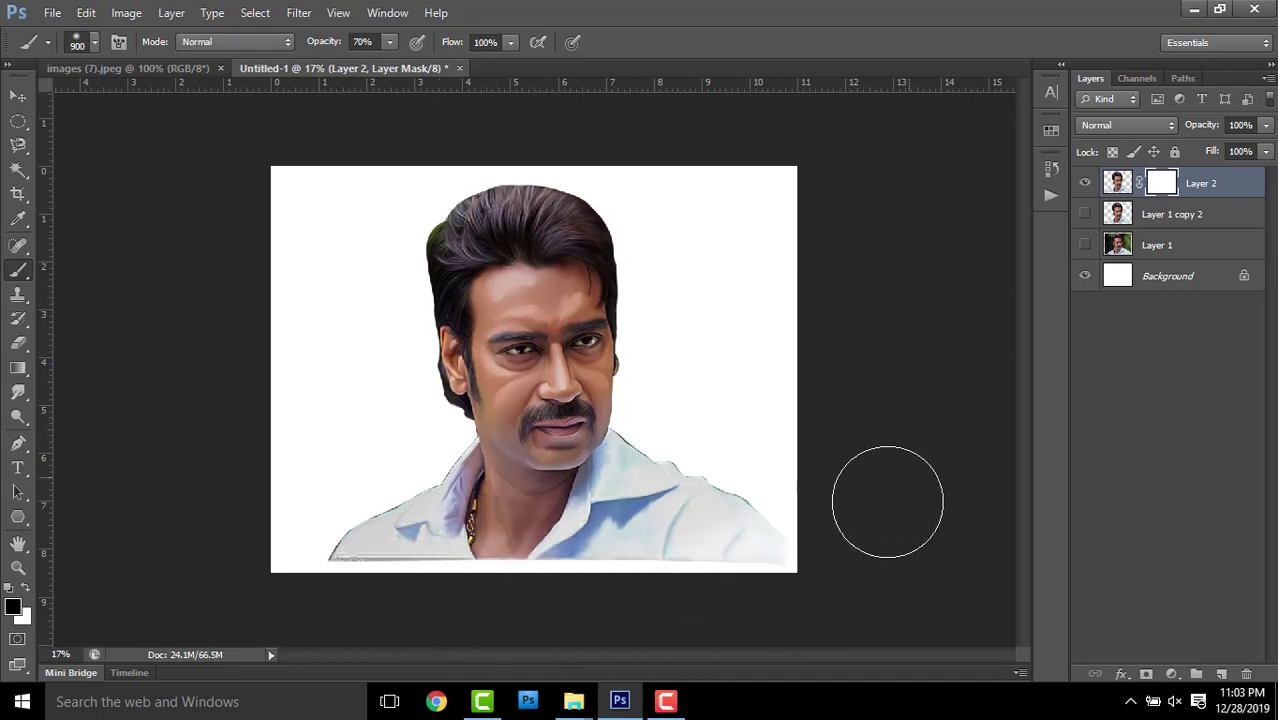
mouse_move(401, 597)
left_mouse_down()
mouse_move(328, 600)
mouse_move(494, 616)
mouse_move(590, 563)
mouse_move(828, 556)
left_mouse_up()
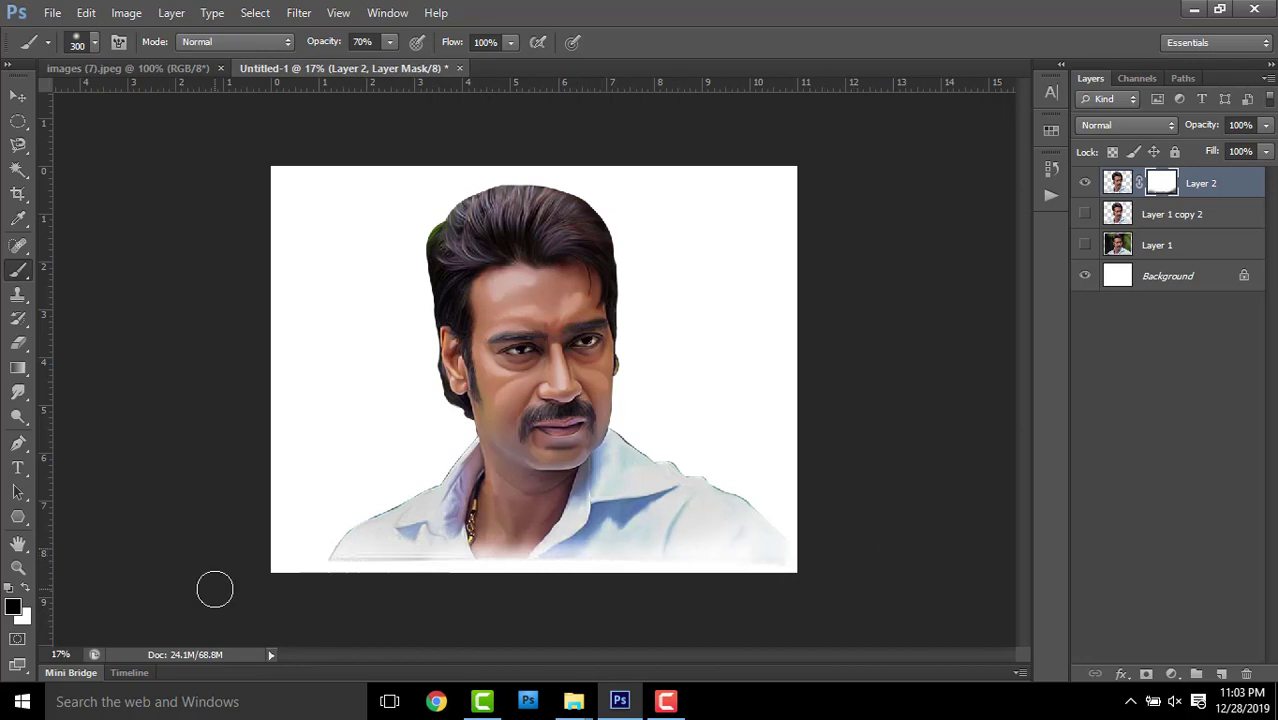
left_click(660, 703)
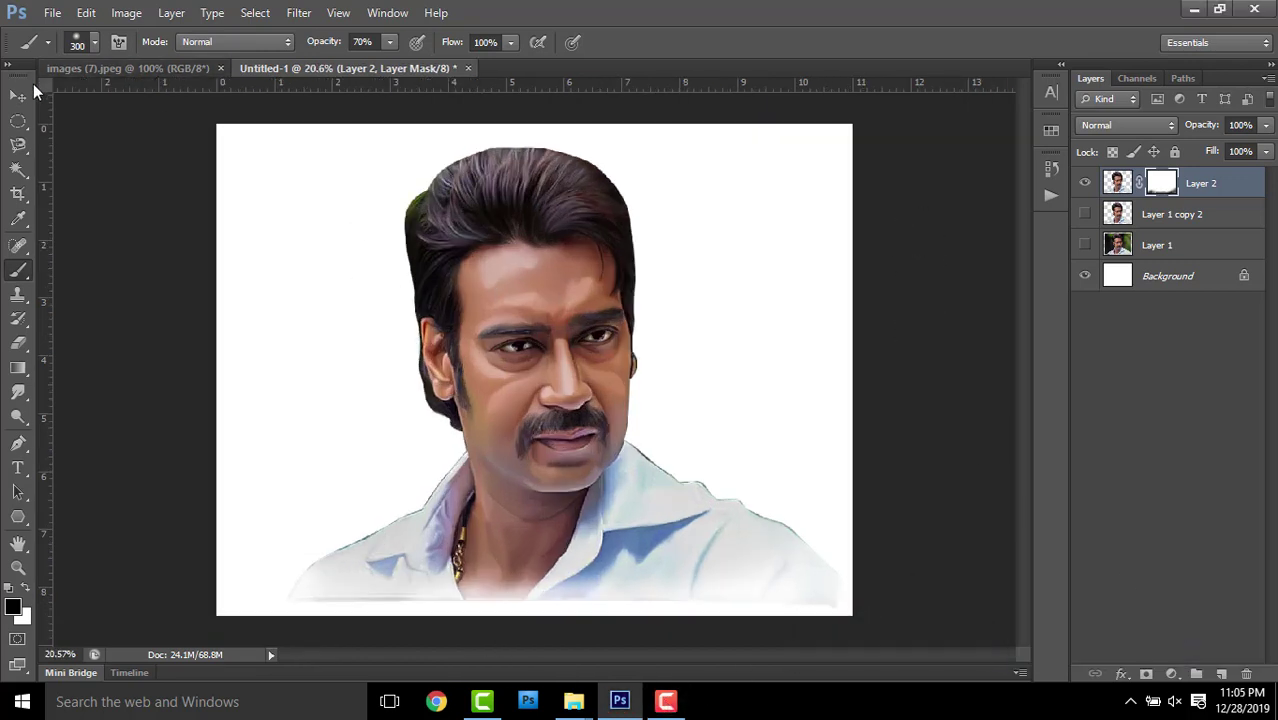
left_click(18, 95)
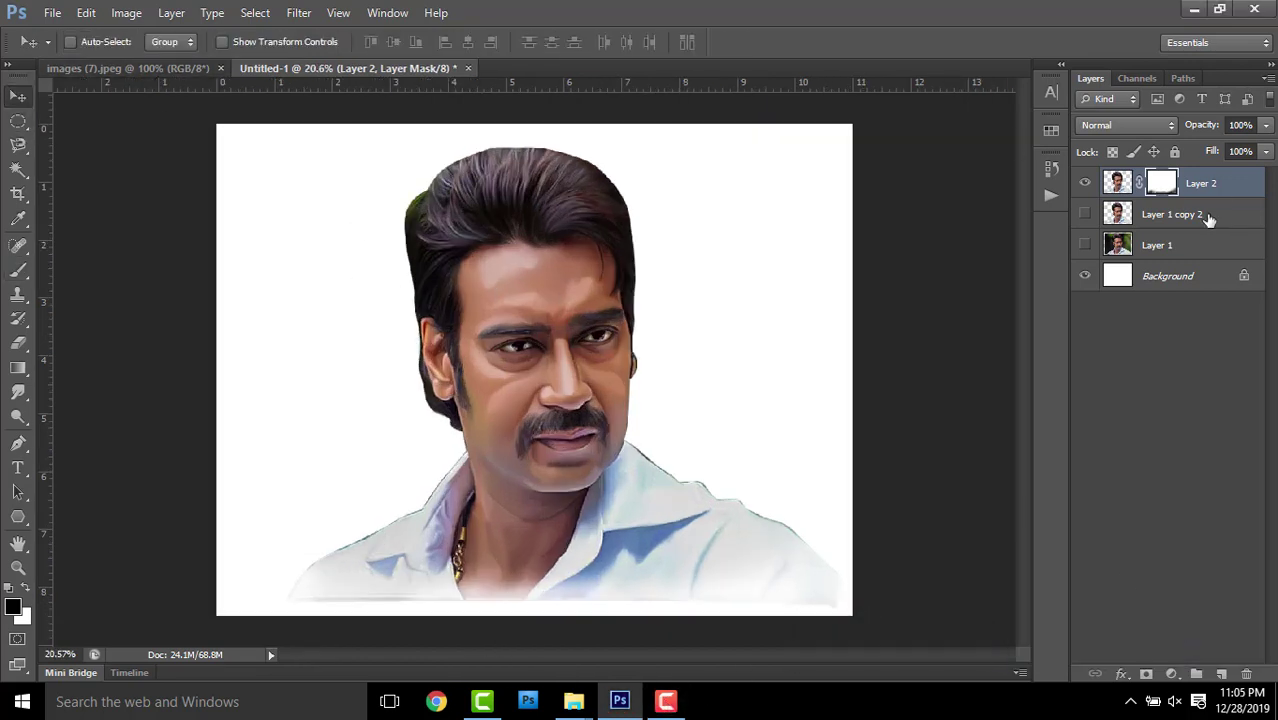
Add a new layer above Layer 1 copy 2 and save the document as a Photoshop PSD
left_click(1172, 214)
left_click(1221, 674)
key("ctrl+s")
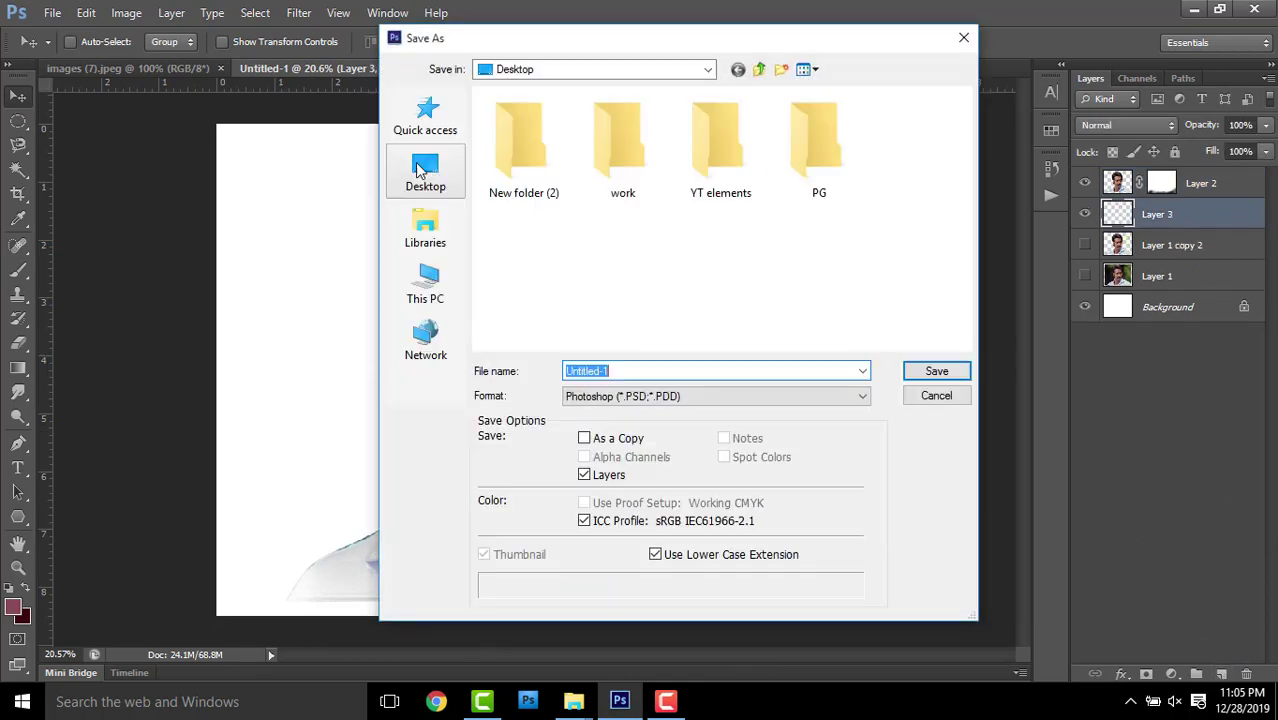
left_click(944, 368)
left_click(840, 209)
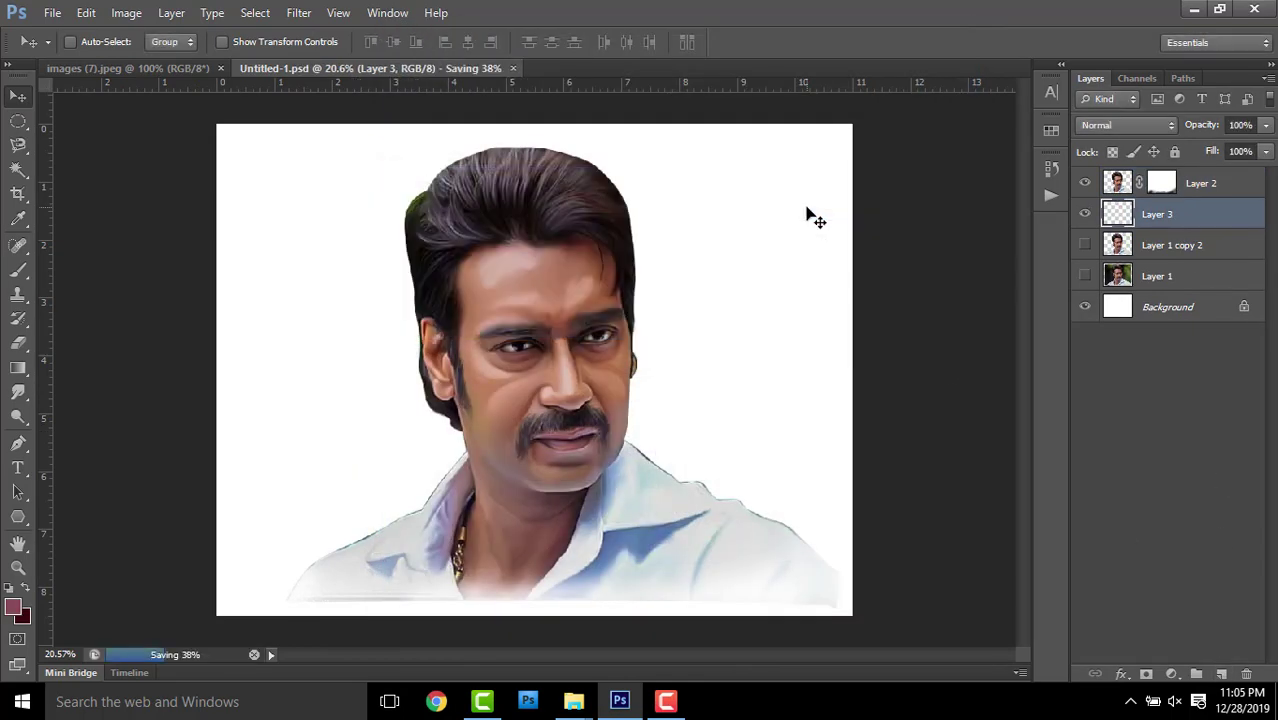
Fill Layer 3 with 50% Gray from Edit > Fill and show the Swatches panel
left_click(86, 12)
left_click(250, 259)
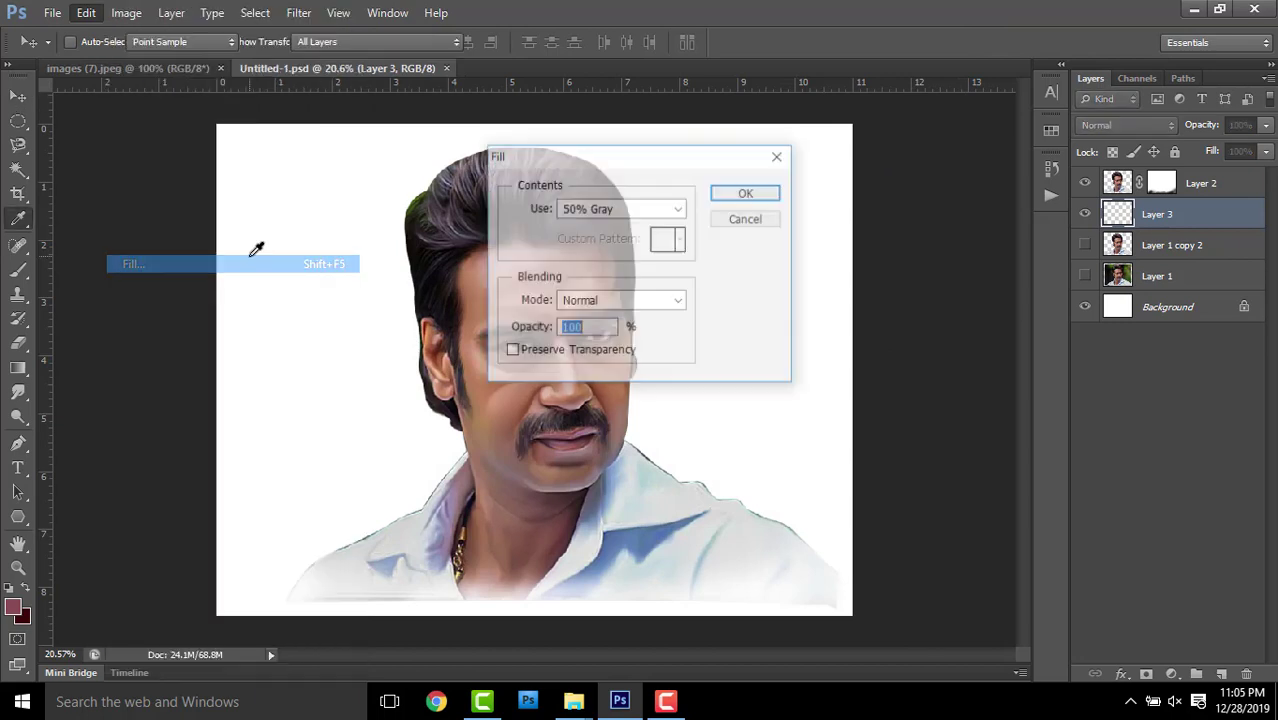
left_click(726, 199)
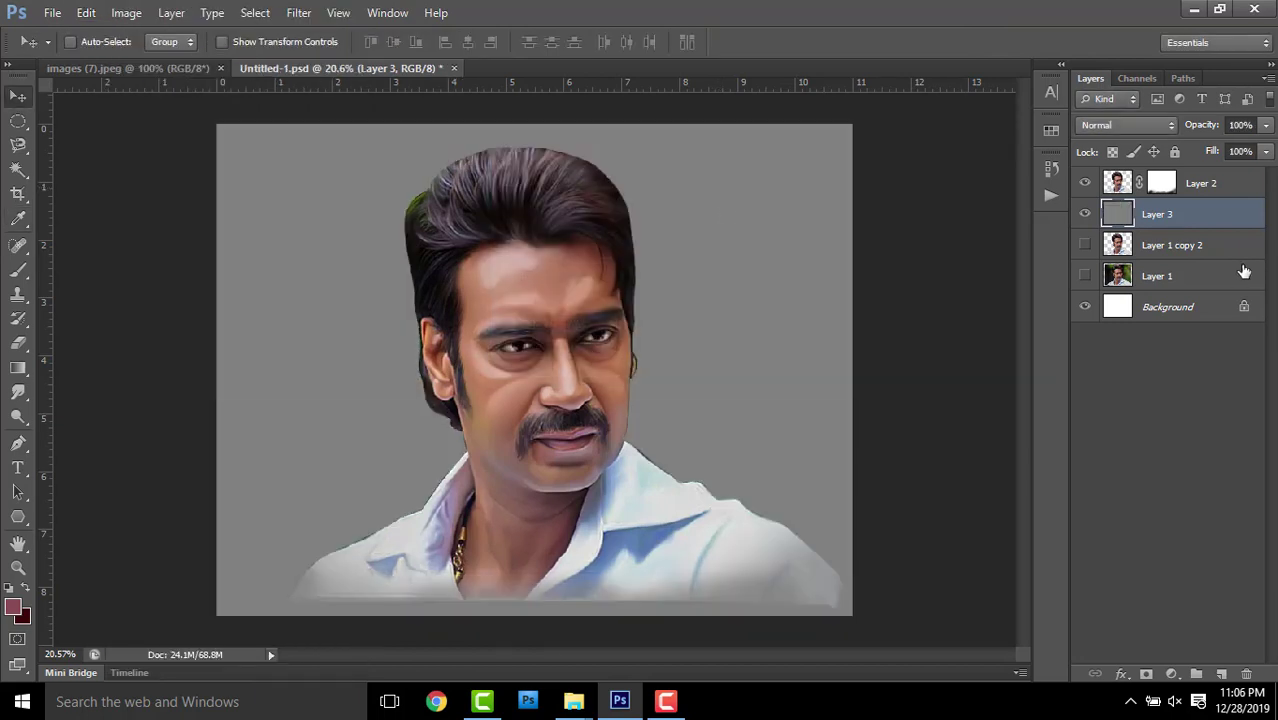
left_click(1051, 131)
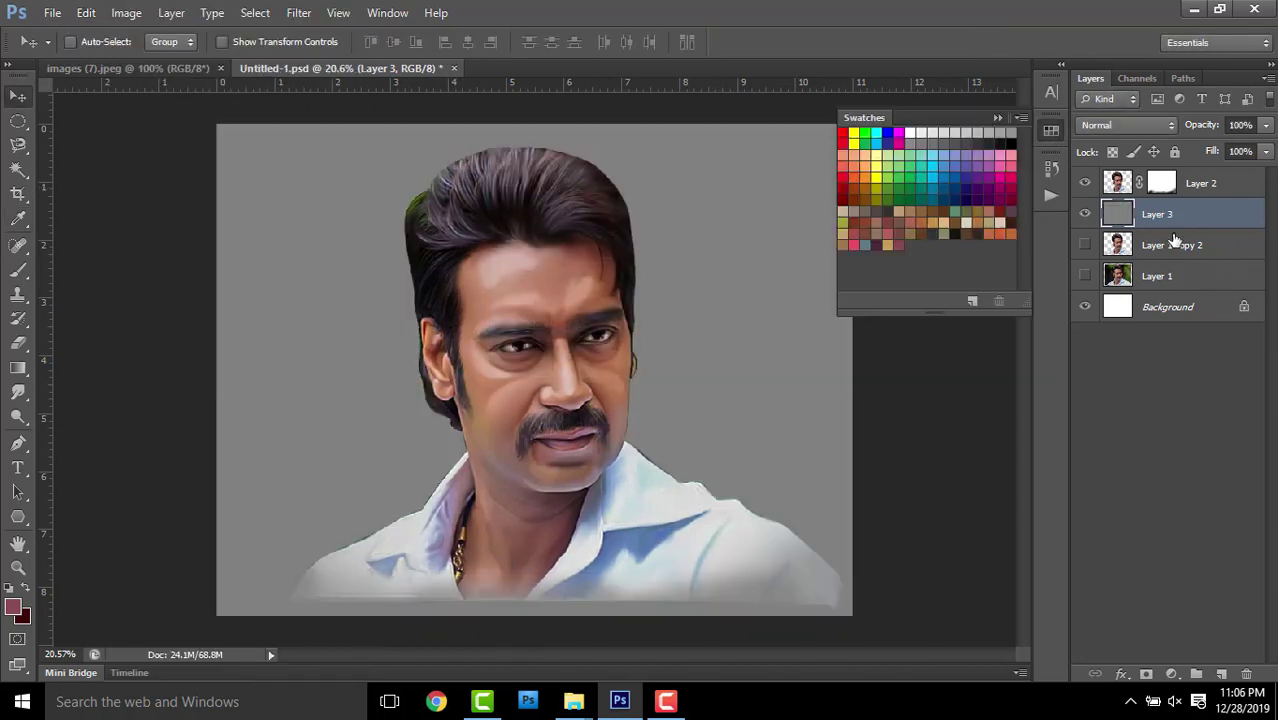
Add a new Layer 4 above Layer 2 and set its blend mode to Color
left_click(1237, 188)
left_click(1221, 673)
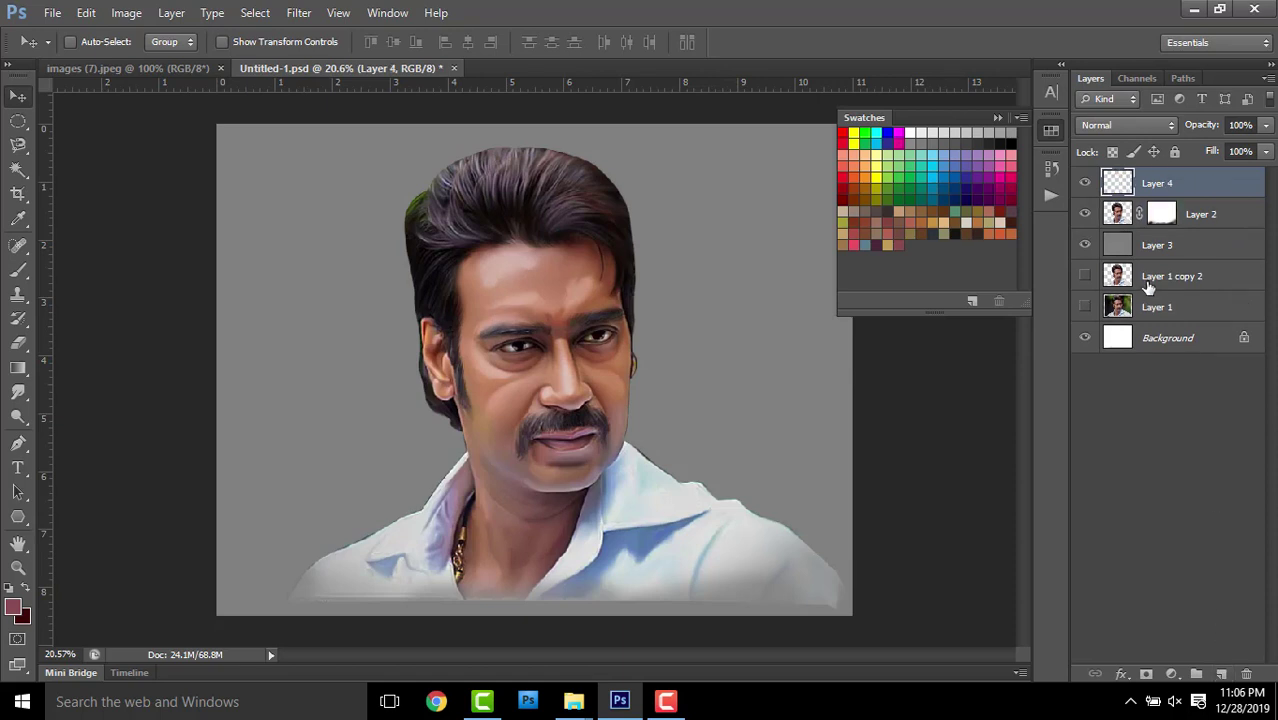
left_click(998, 117)
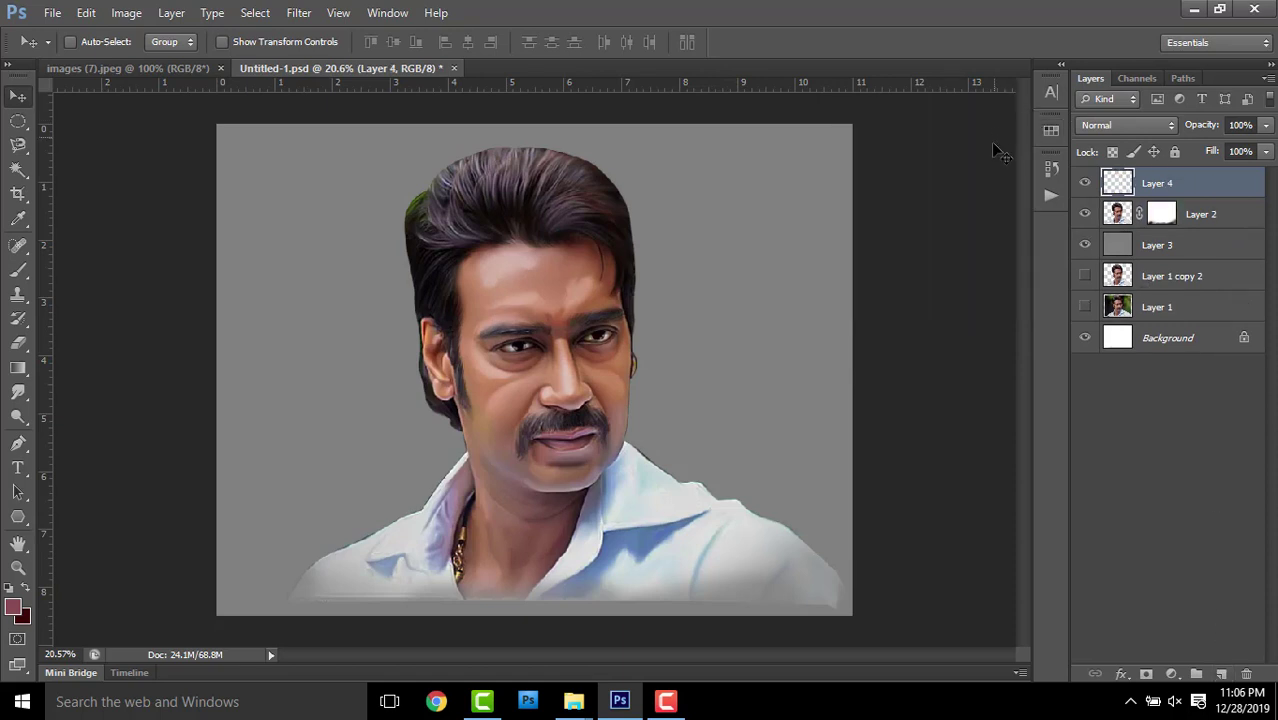
left_click(1118, 182, "ctrl")
left_click(1140, 124)
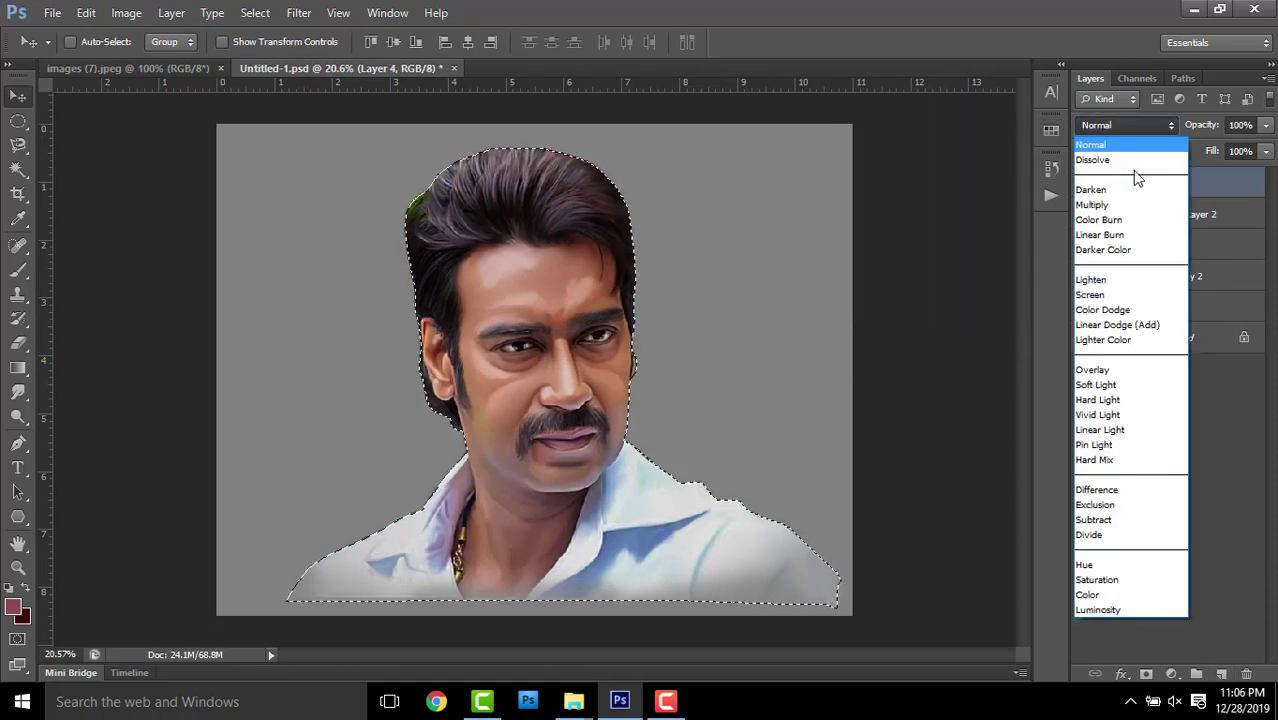
left_click(1108, 598)
Pick an orange foreground colour (red 255) for the Brush and enlarge it to 500
left_click(18, 270)
left_click(14, 606)
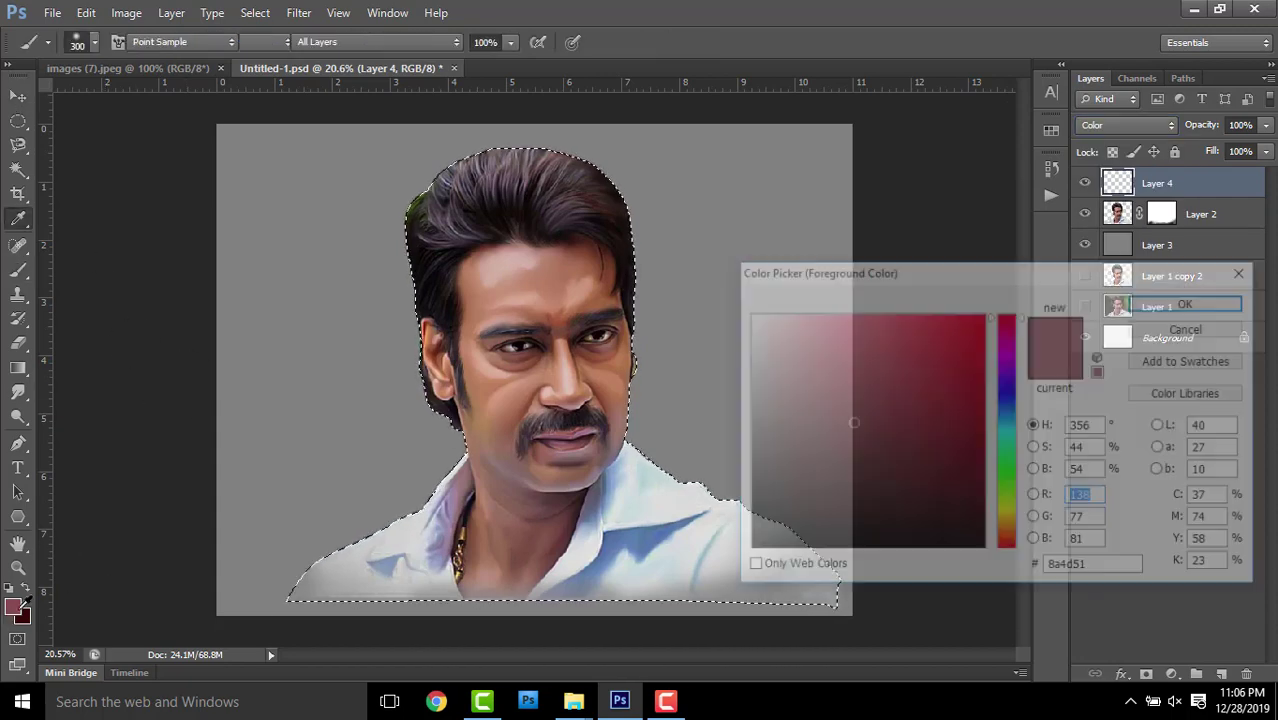
left_click(1035, 496)
type("255")
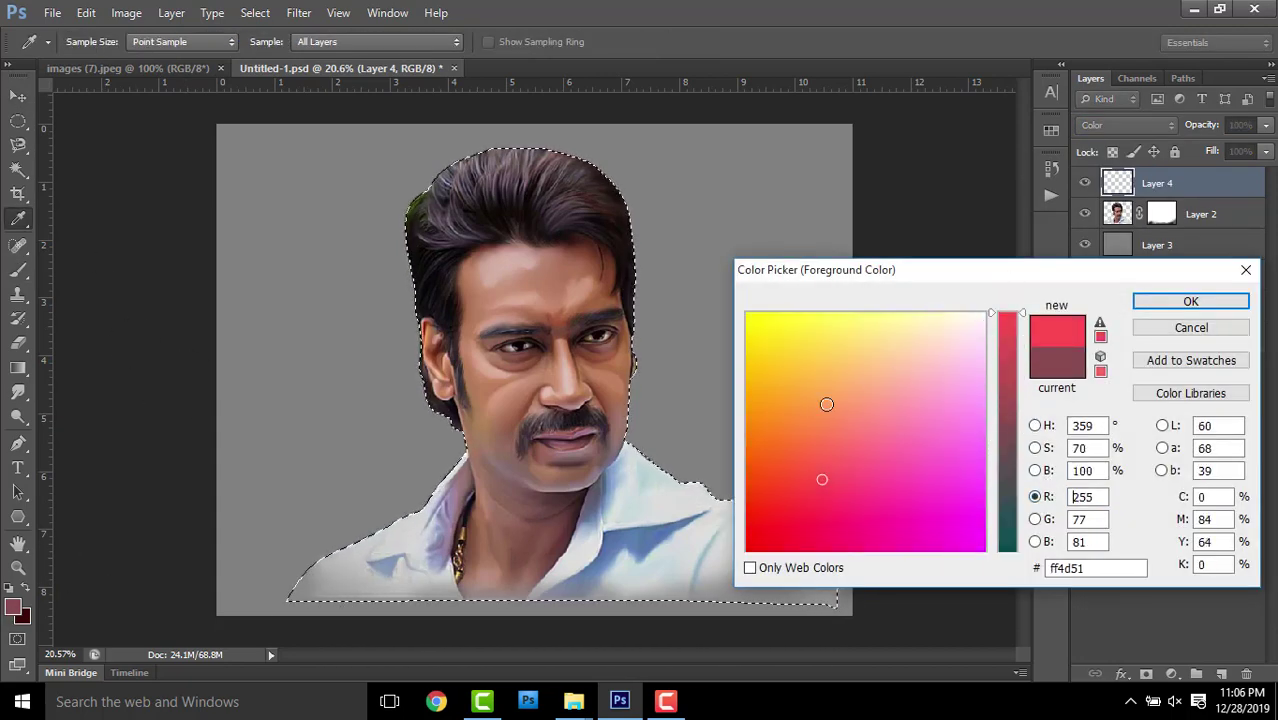
left_click(788, 396)
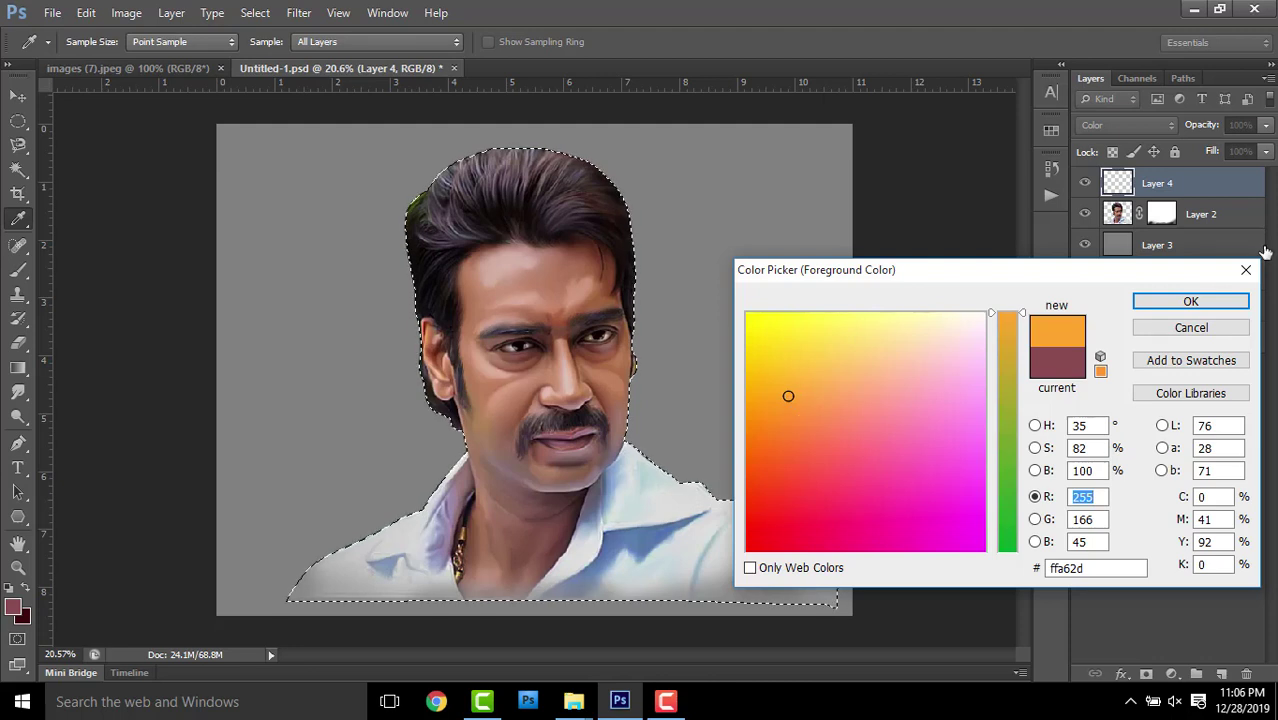
left_click(1180, 301)
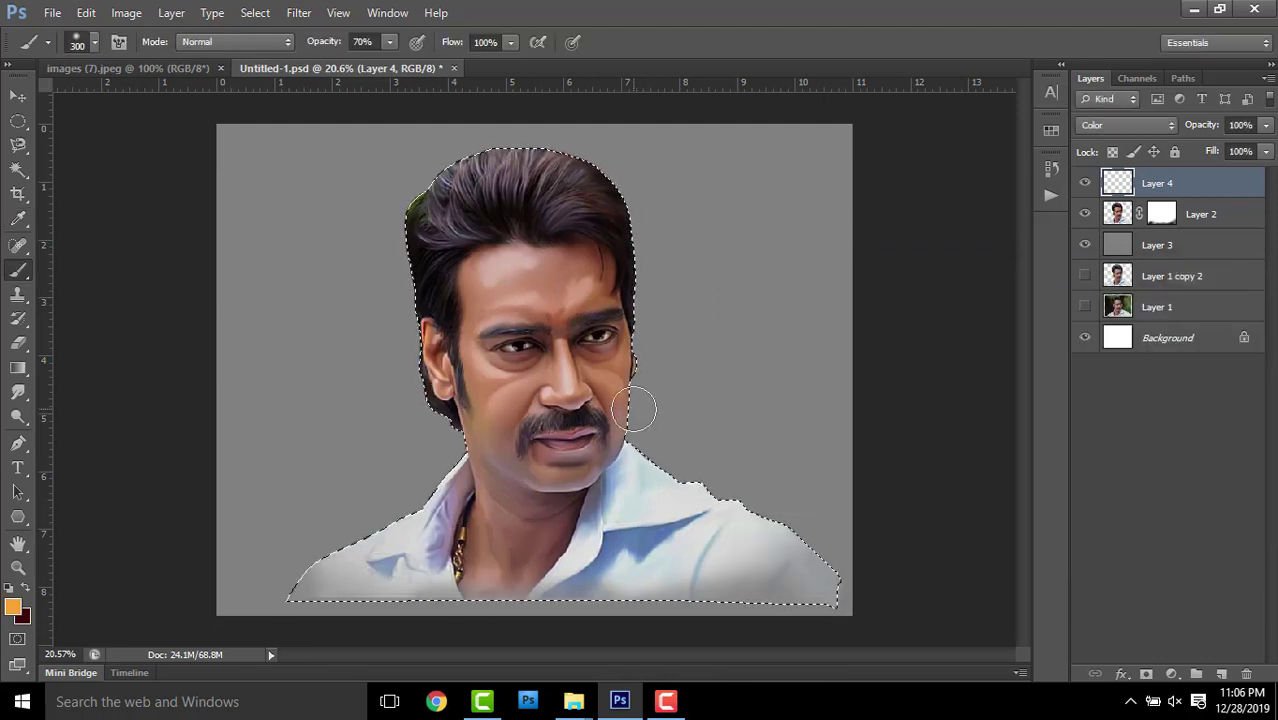
key("bracketright")
key("bracketright")
key("bracketright")
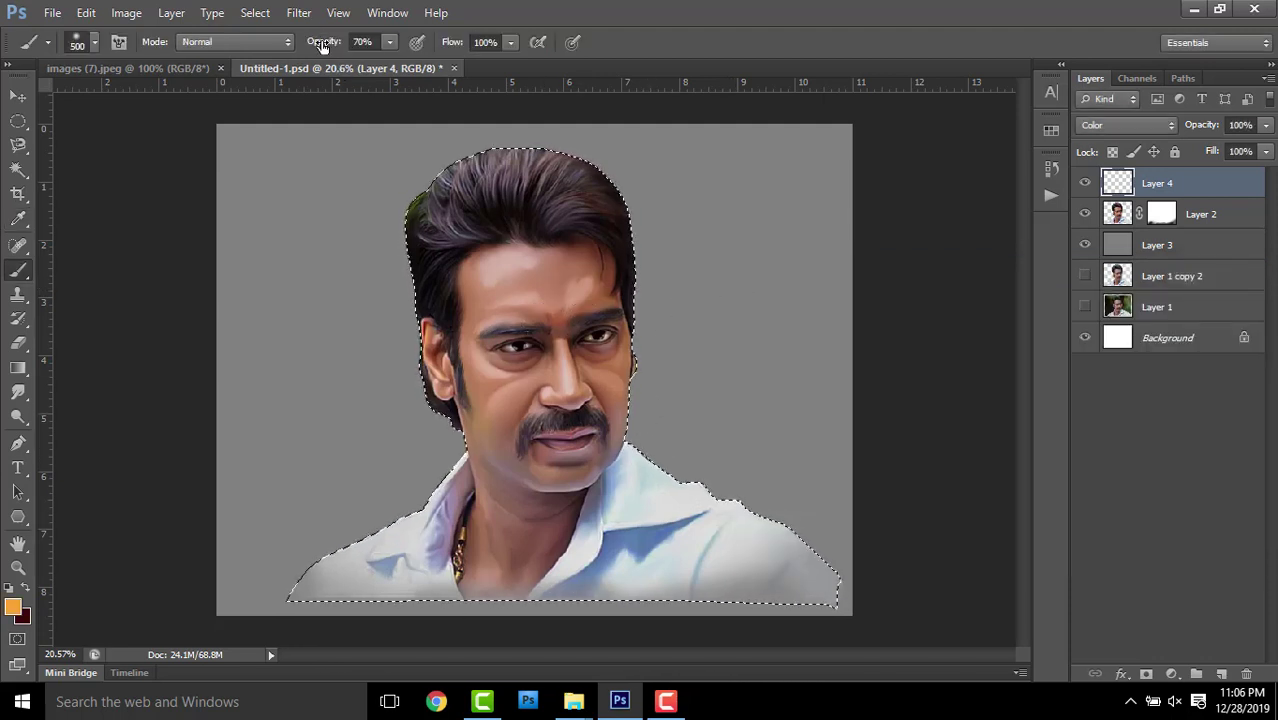
Paint an orange wash over the face and set Layer 4's opacity to 12%
left_click_drag(1210, 128, 1170, 134)
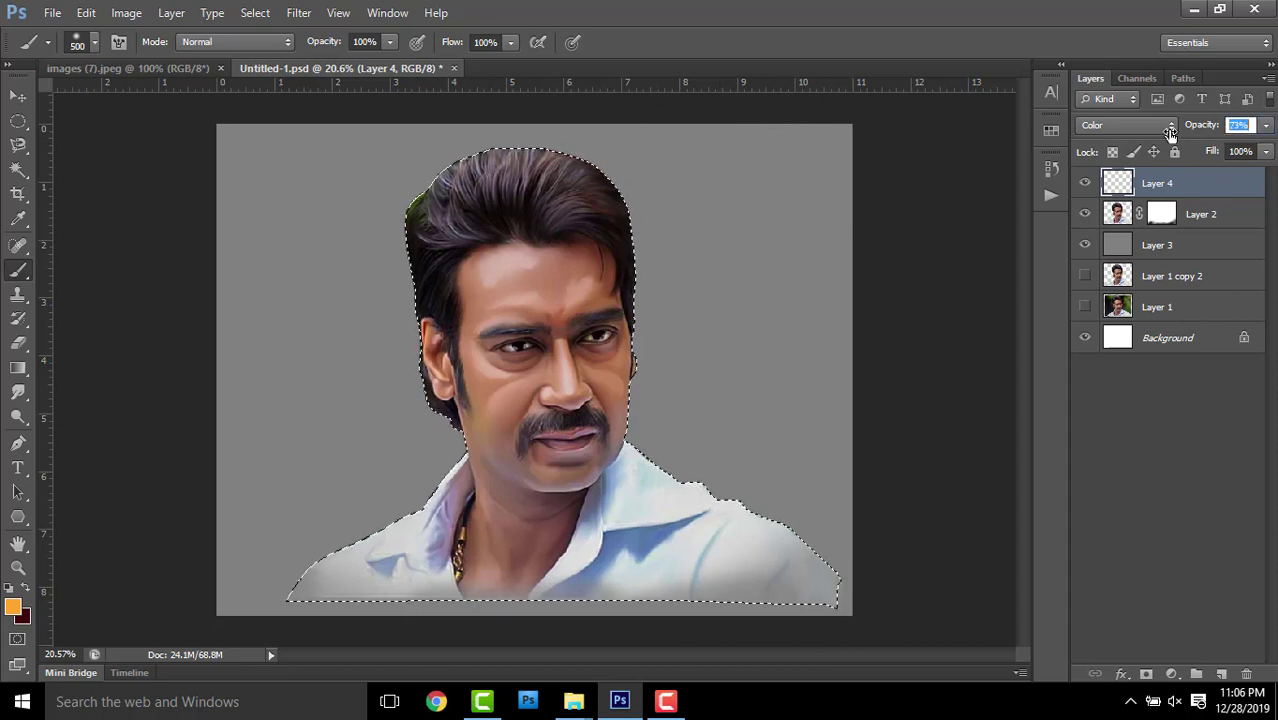
left_click_drag(470, 340, 557, 310)
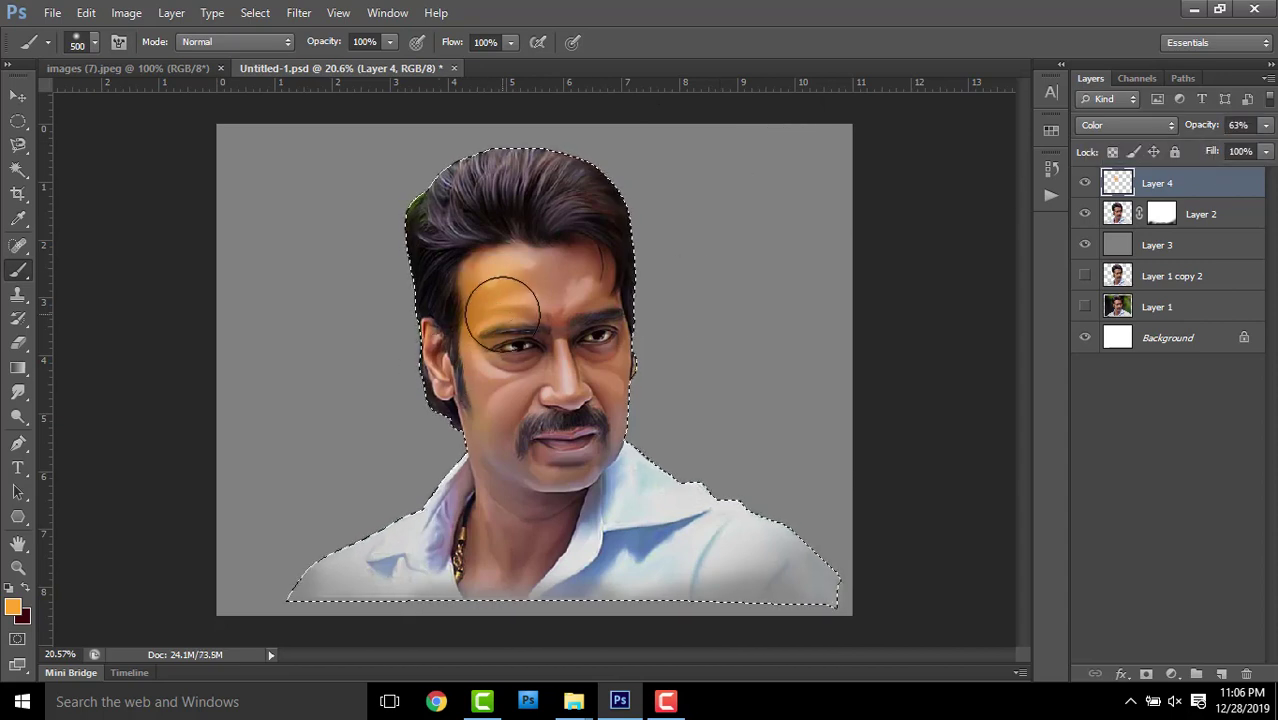
scroll(557, 305, "up", 5)
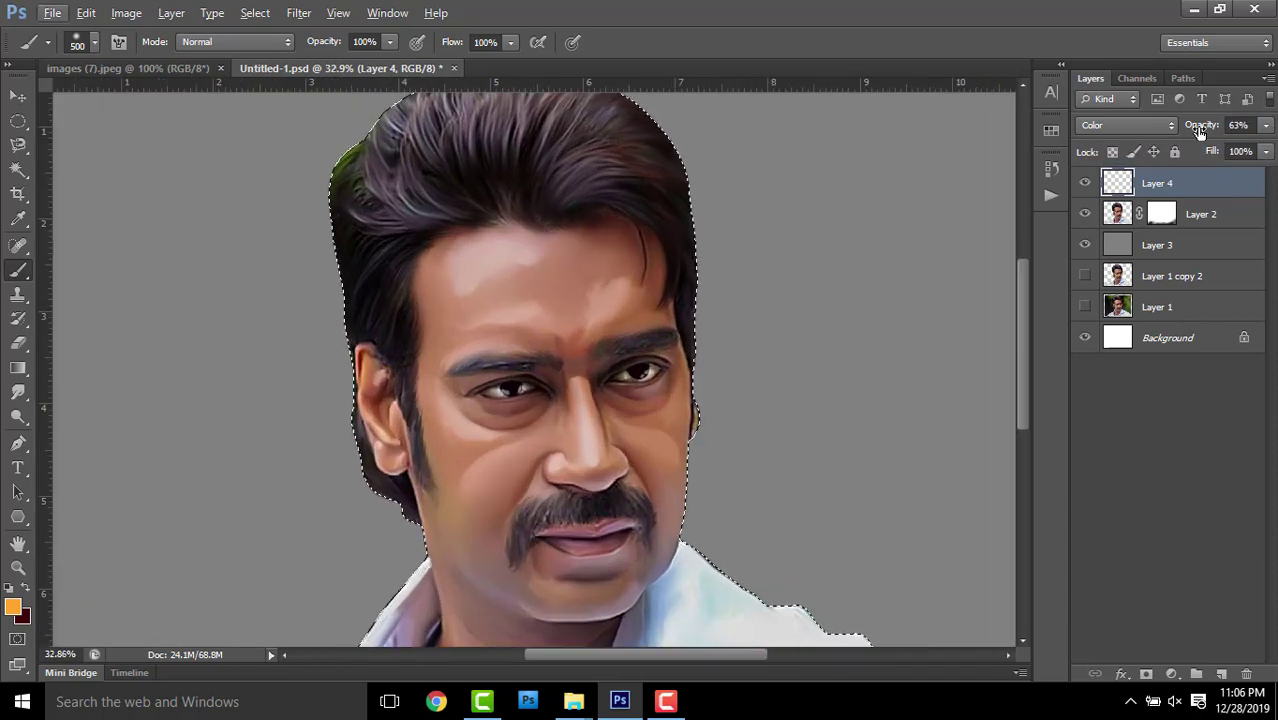
left_click_drag(1200, 132, 1250, 132)
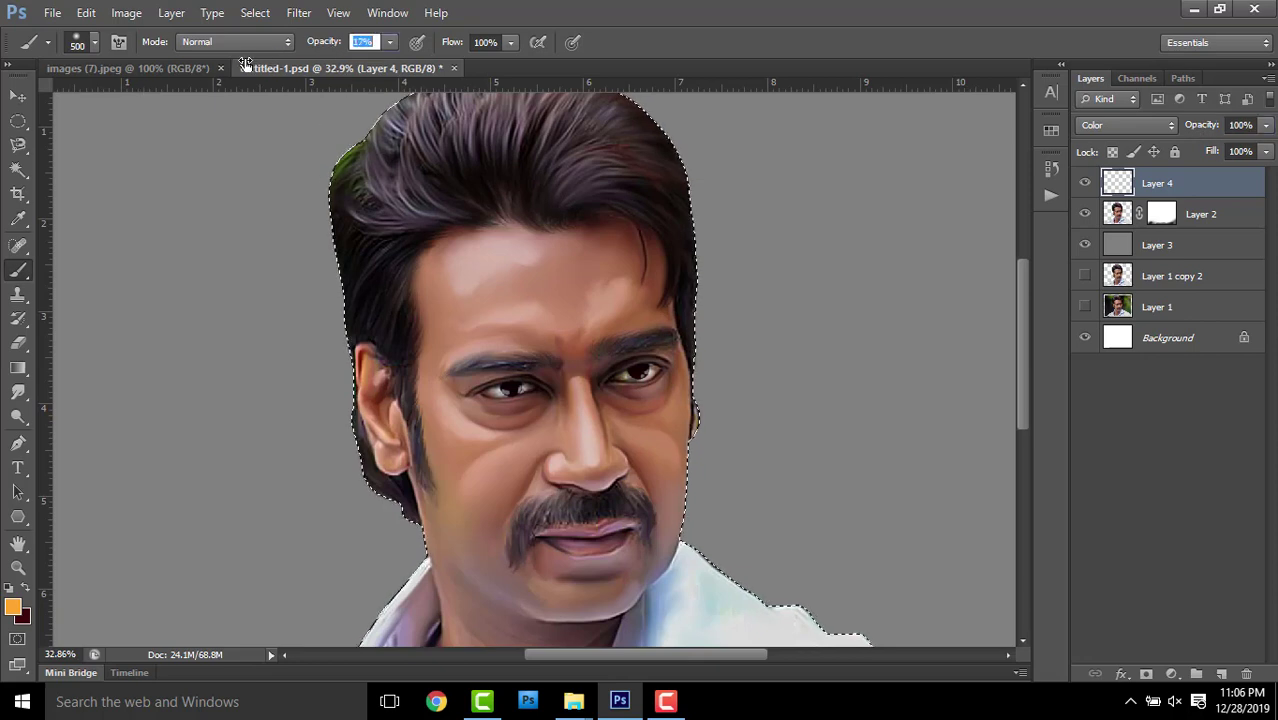
key("Return")
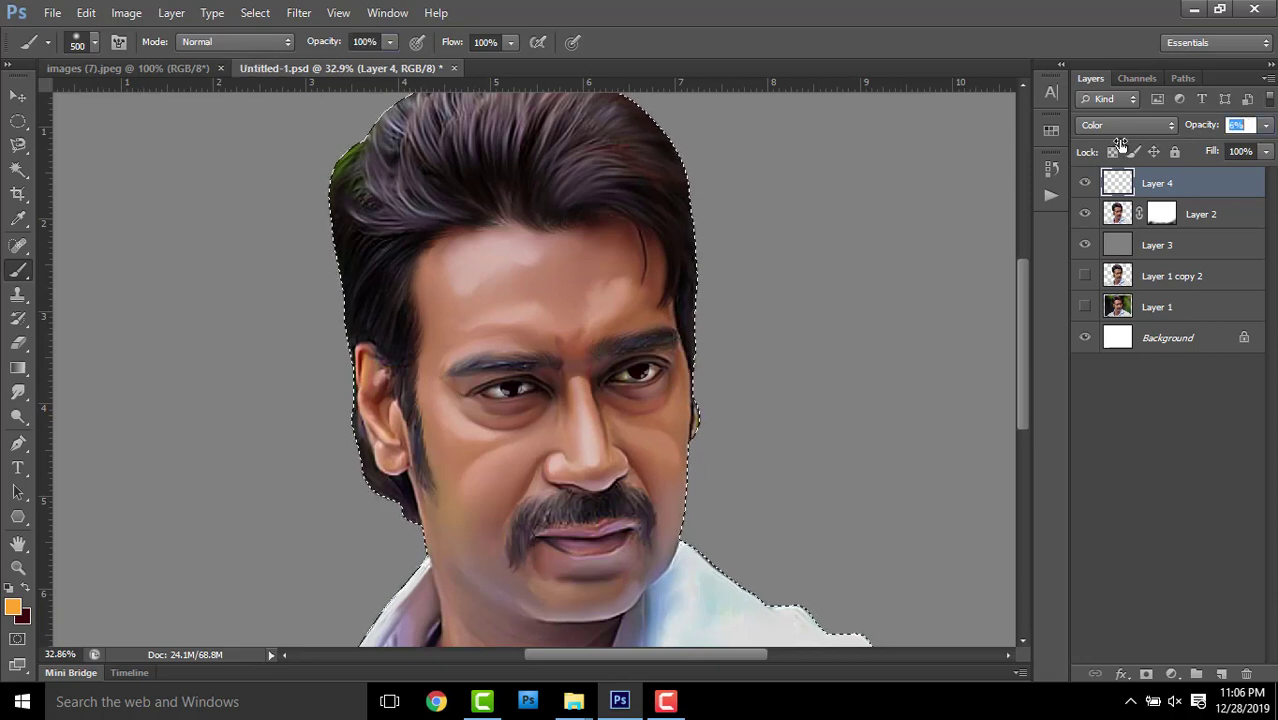
type("12")
key("Return")
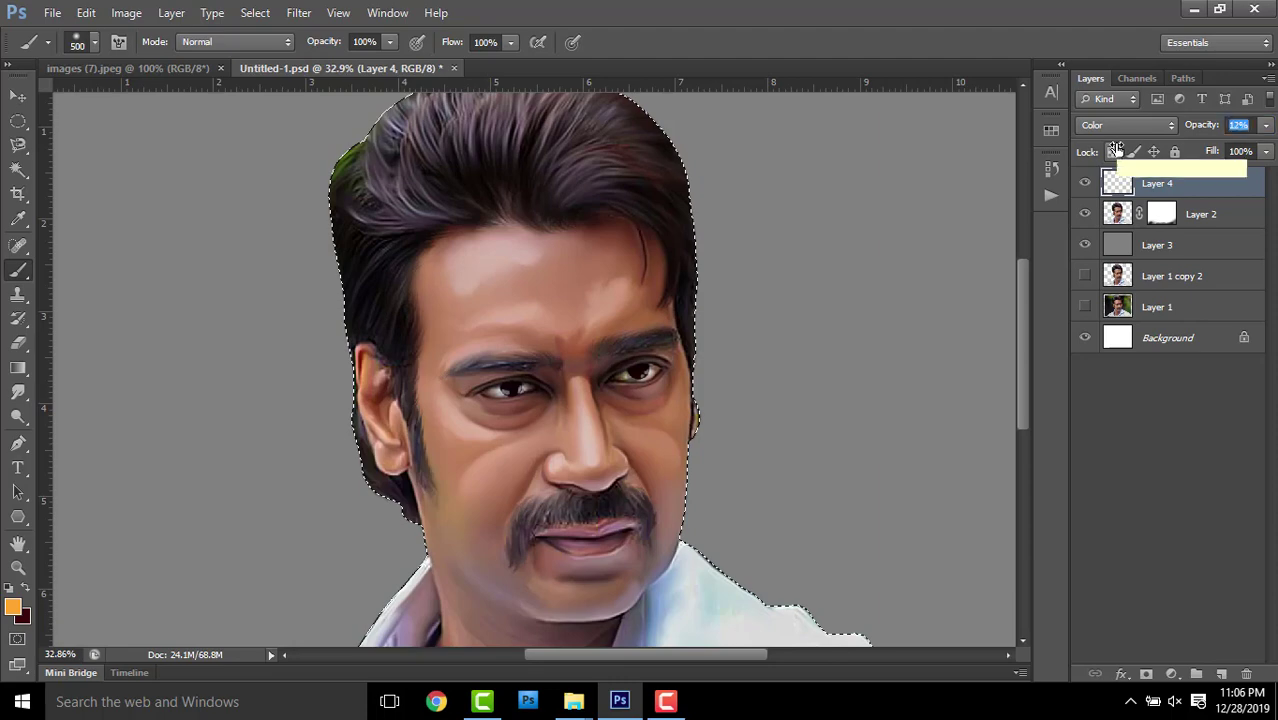
mouse_move(437, 357)
left_mouse_down()
mouse_move(475, 243)
mouse_move(485, 413)
mouse_move(513, 556)
mouse_move(470, 385)
mouse_move(495, 423)
left_mouse_up()
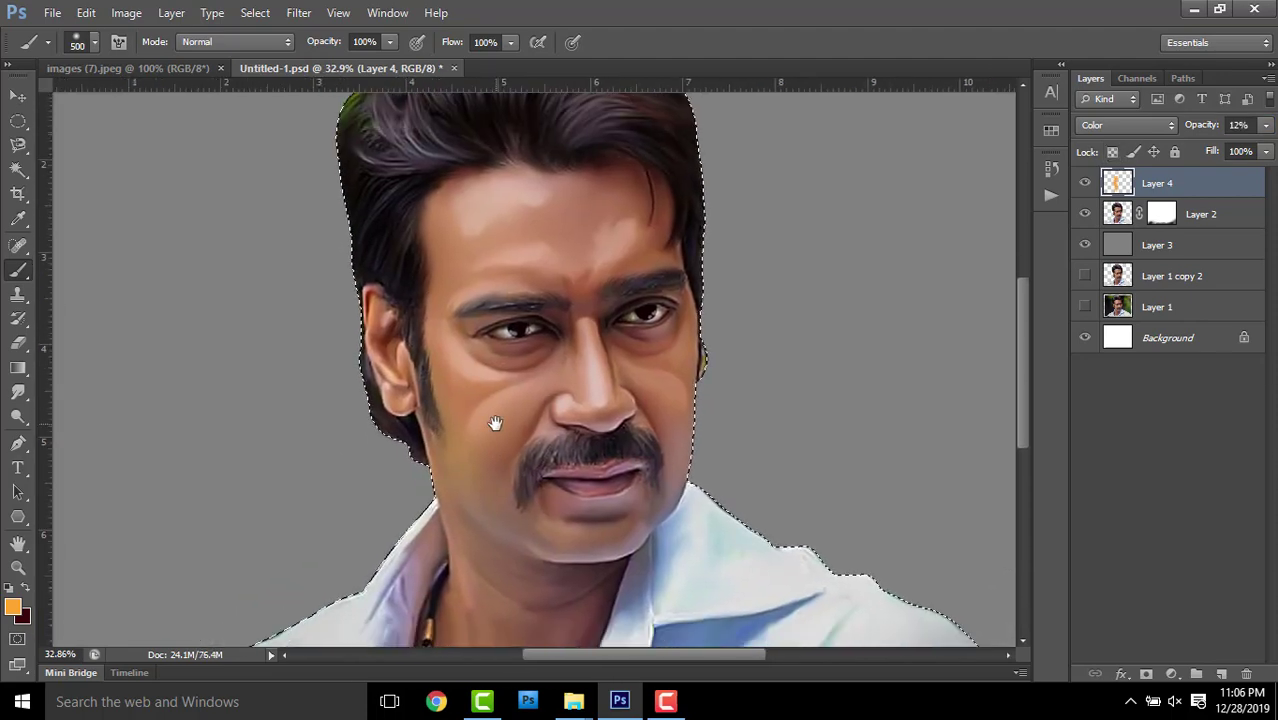
Switch the foreground colour to red, then to an olive tone
left_click(12, 606)
left_click(780, 487)
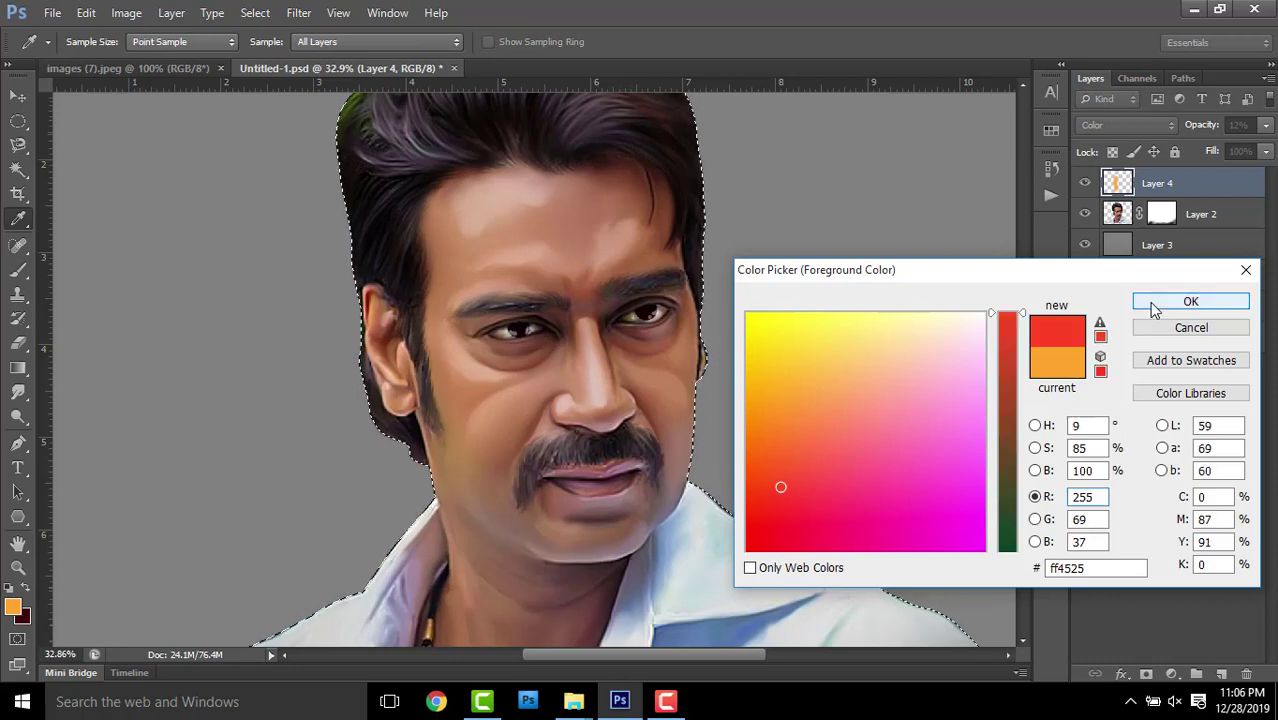
left_click(1190, 301)
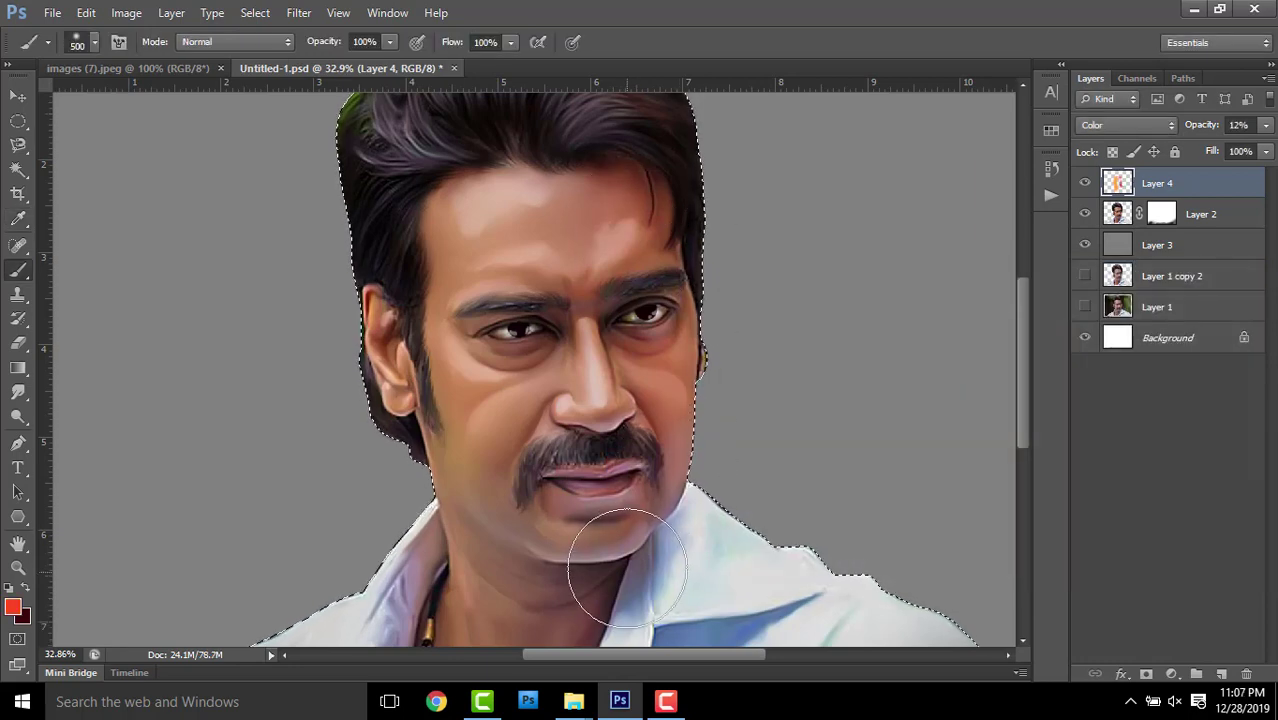
left_click(13, 606)
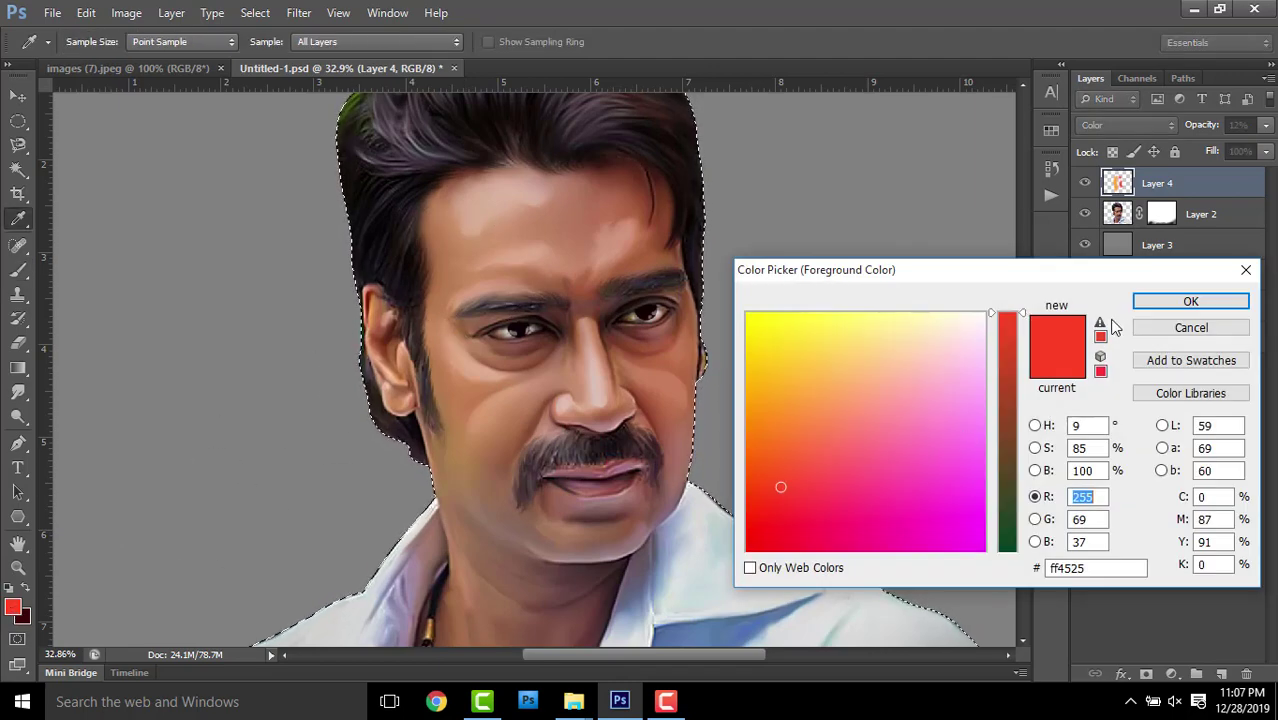
type("137")
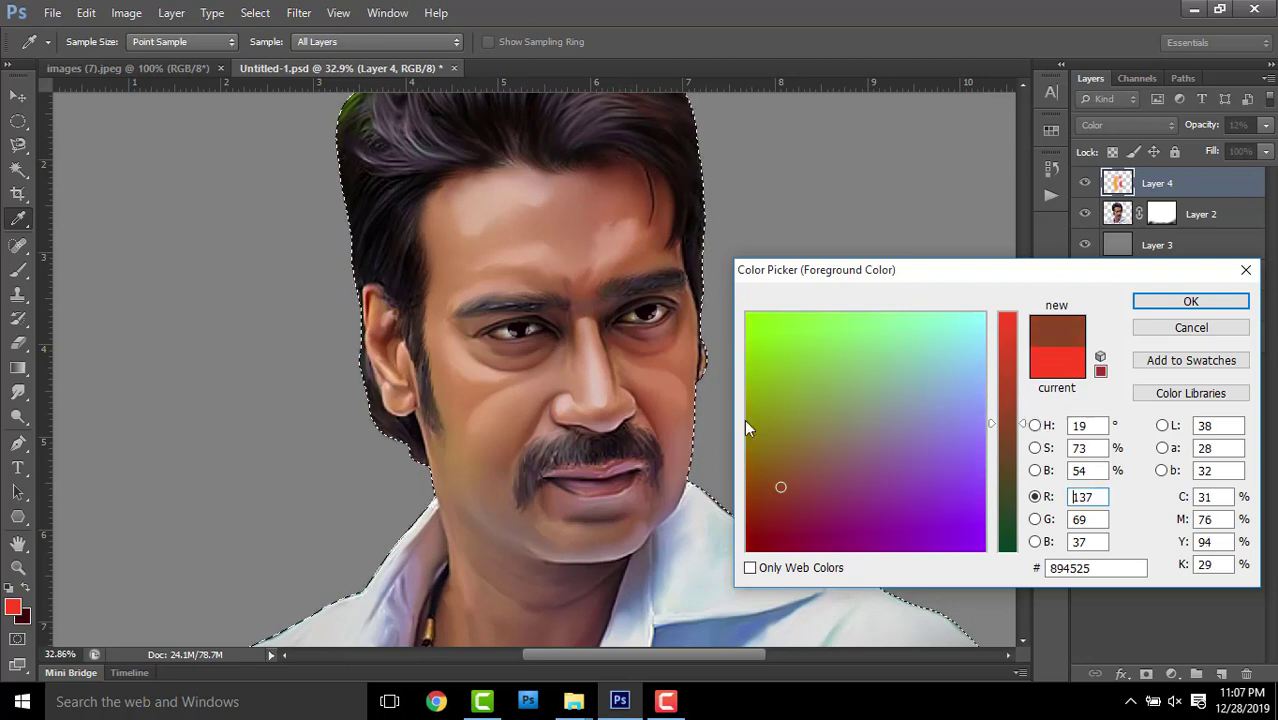
left_click(790, 441)
left_click(1180, 304)
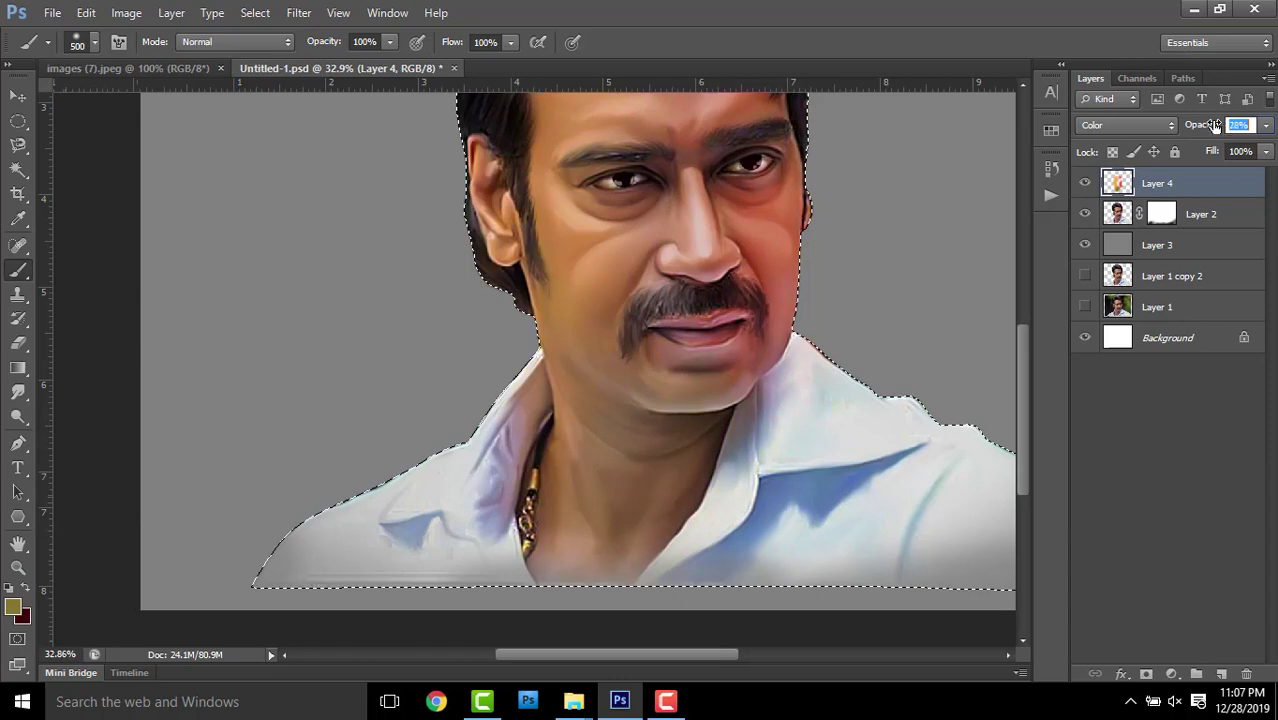
Confirm the layer opacity and pick a lighter orange foreground colour for the face
key("Return")
scroll(870, 285, "up", 2)
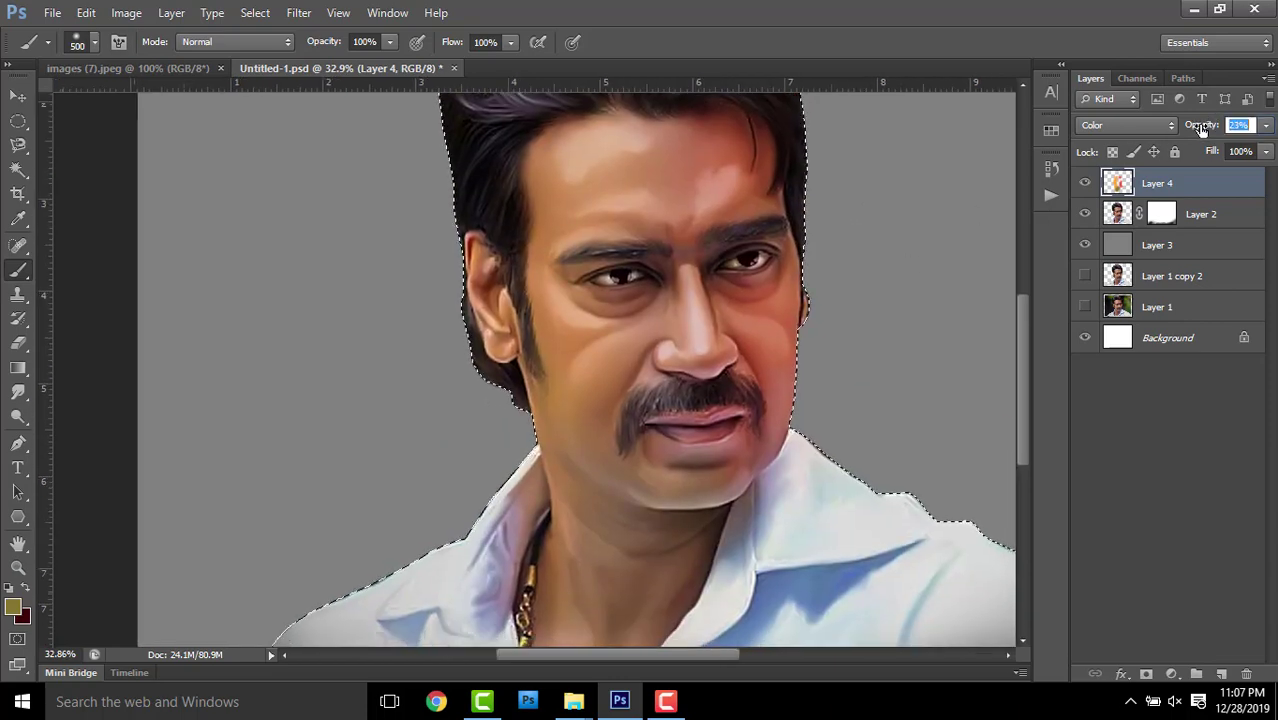
left_click(13, 607)
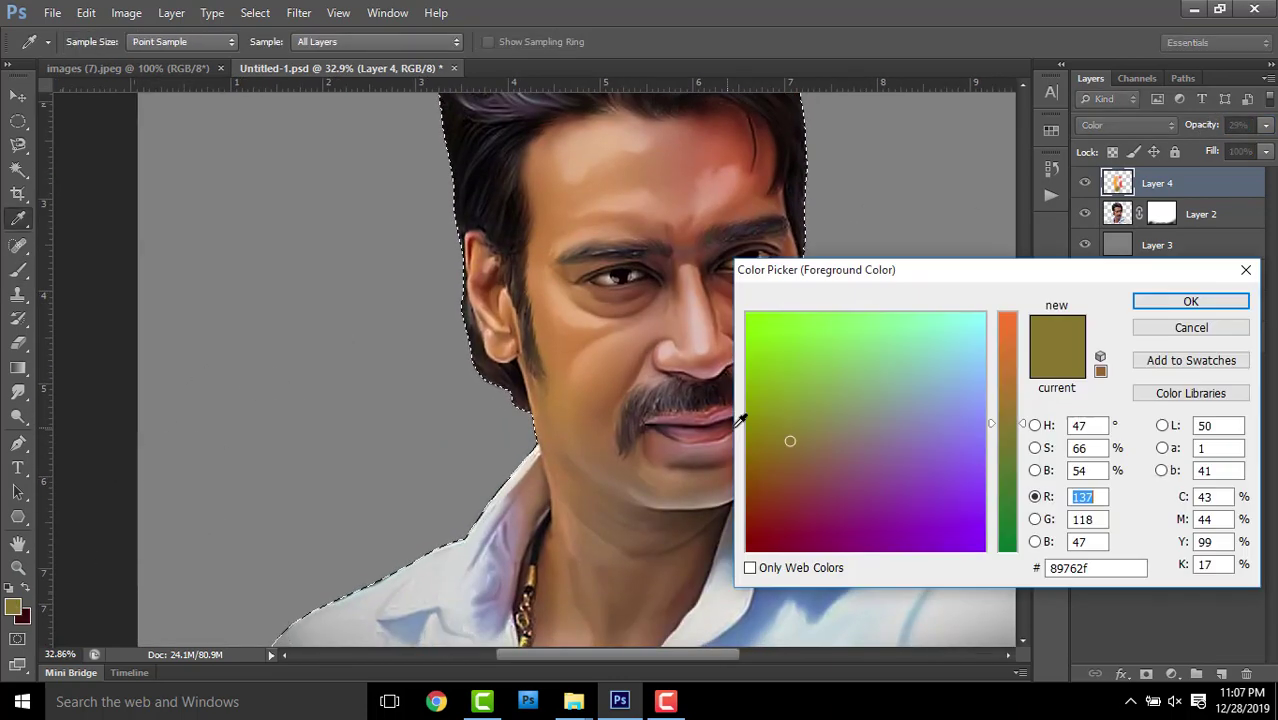
left_click_drag(1022, 425, 1048, 330)
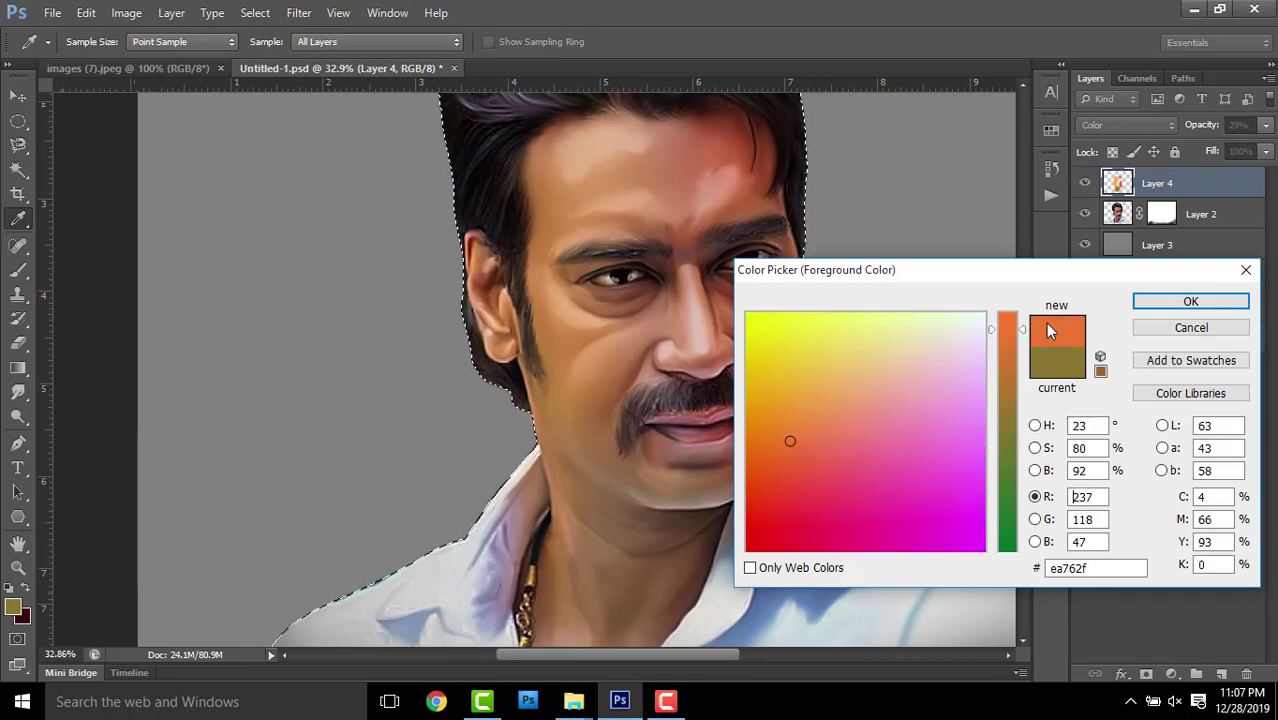
left_click(831, 429)
left_click(1163, 303)
key("b")
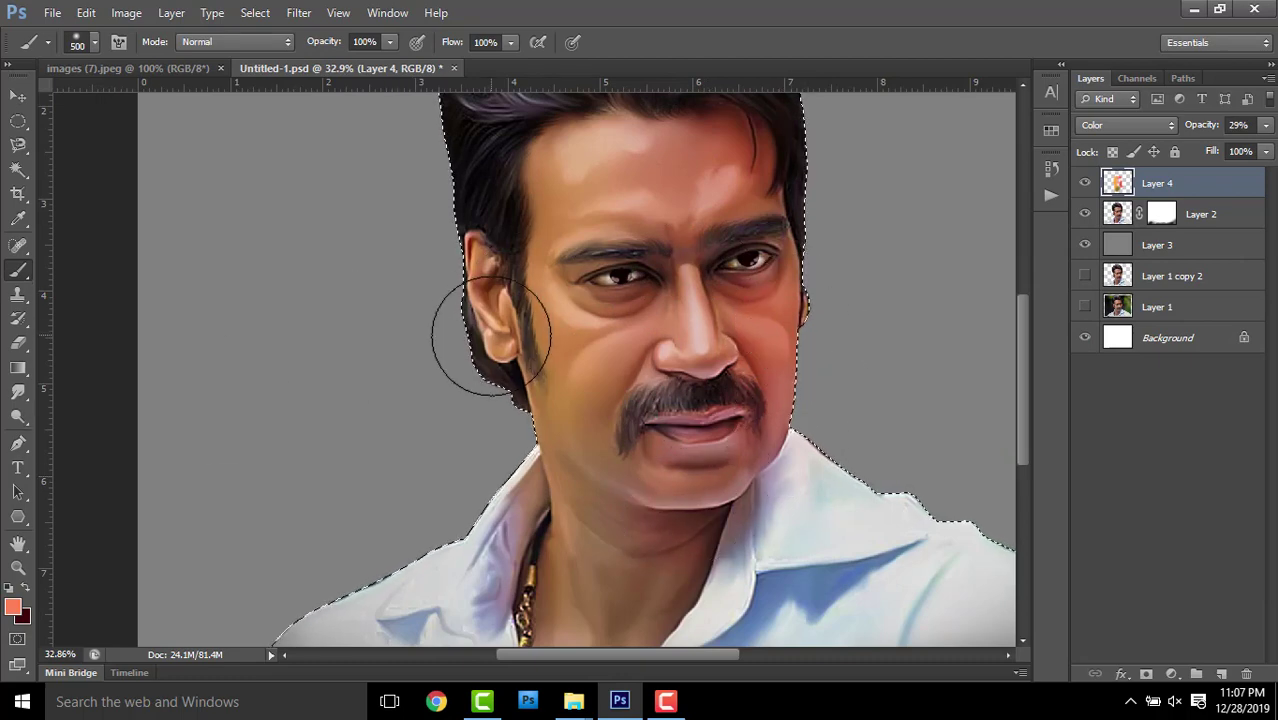
Paint a brighter yellow-orange tint along the right side of the face
left_click(14, 606)
left_click(780, 399)
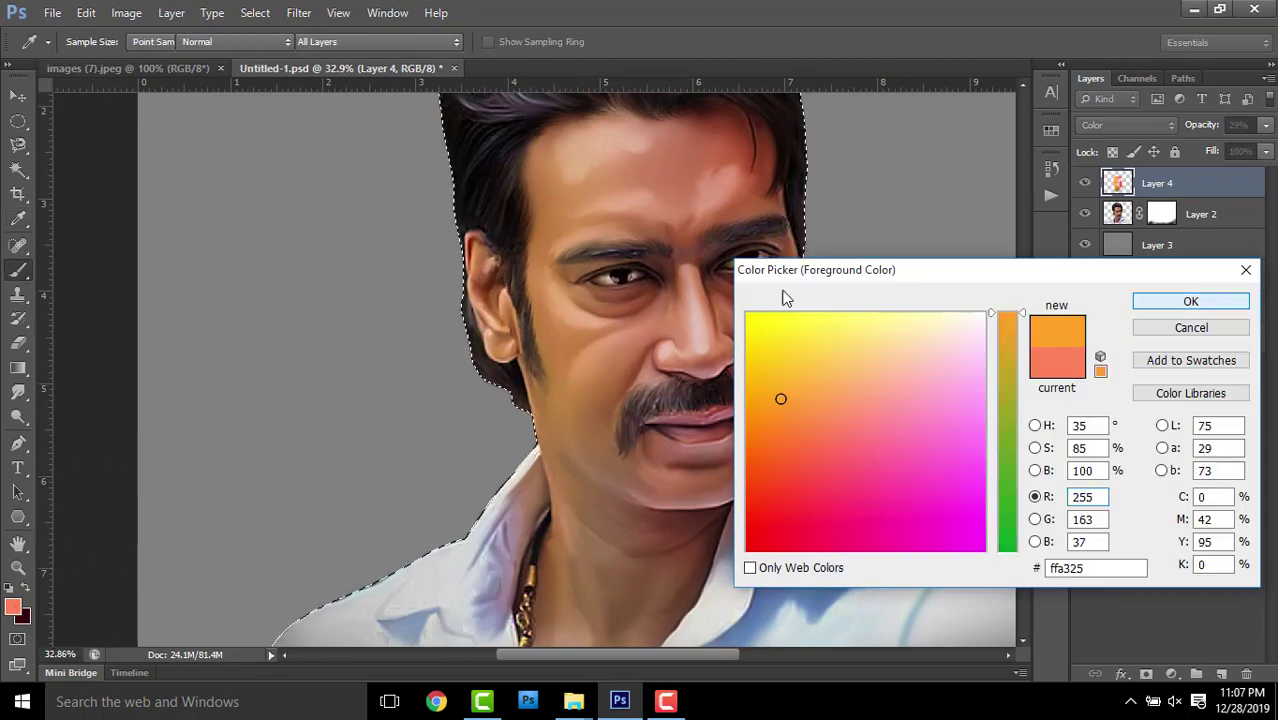
left_click(1190, 301)
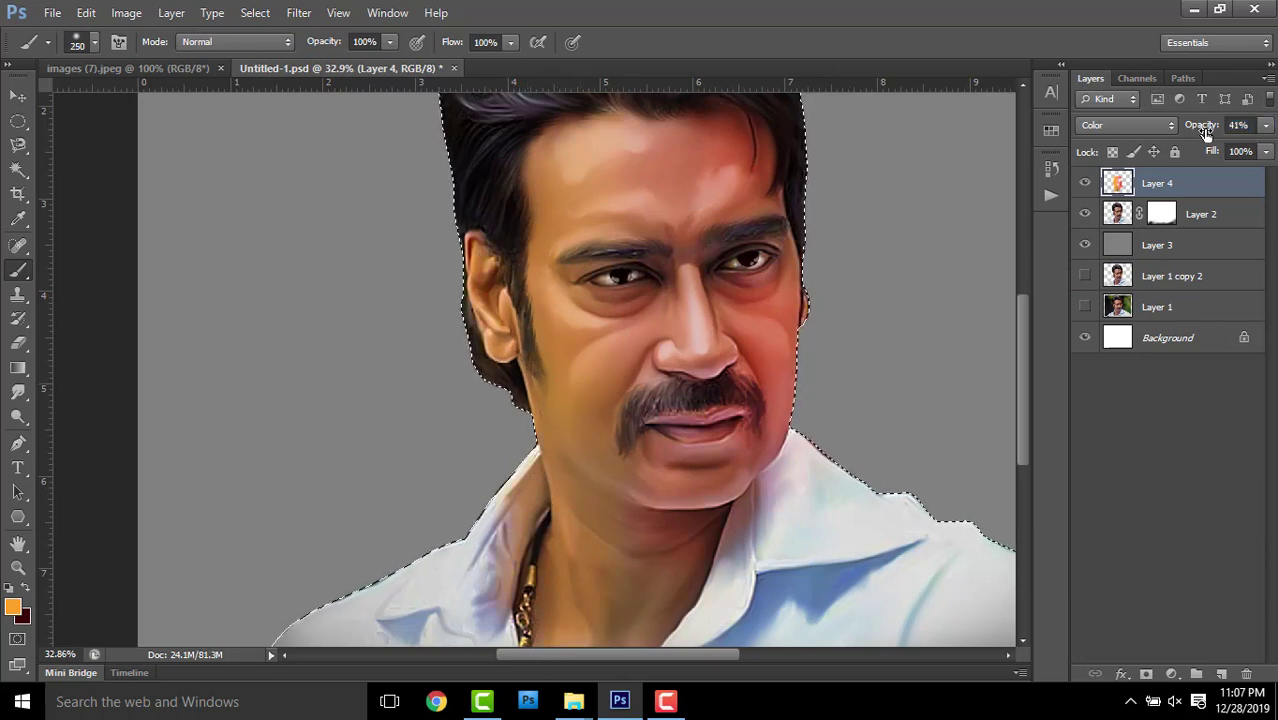
scroll(776, 566, "down", 1)
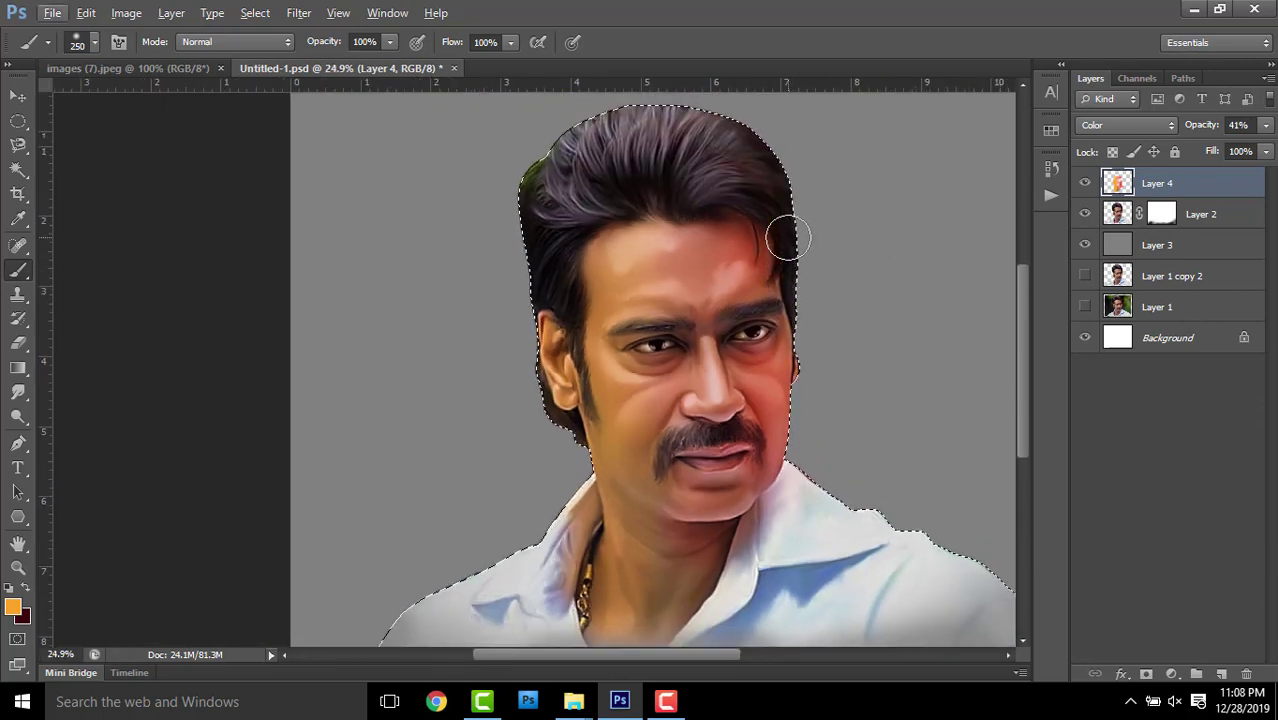
left_click_drag(784, 228, 784, 399)
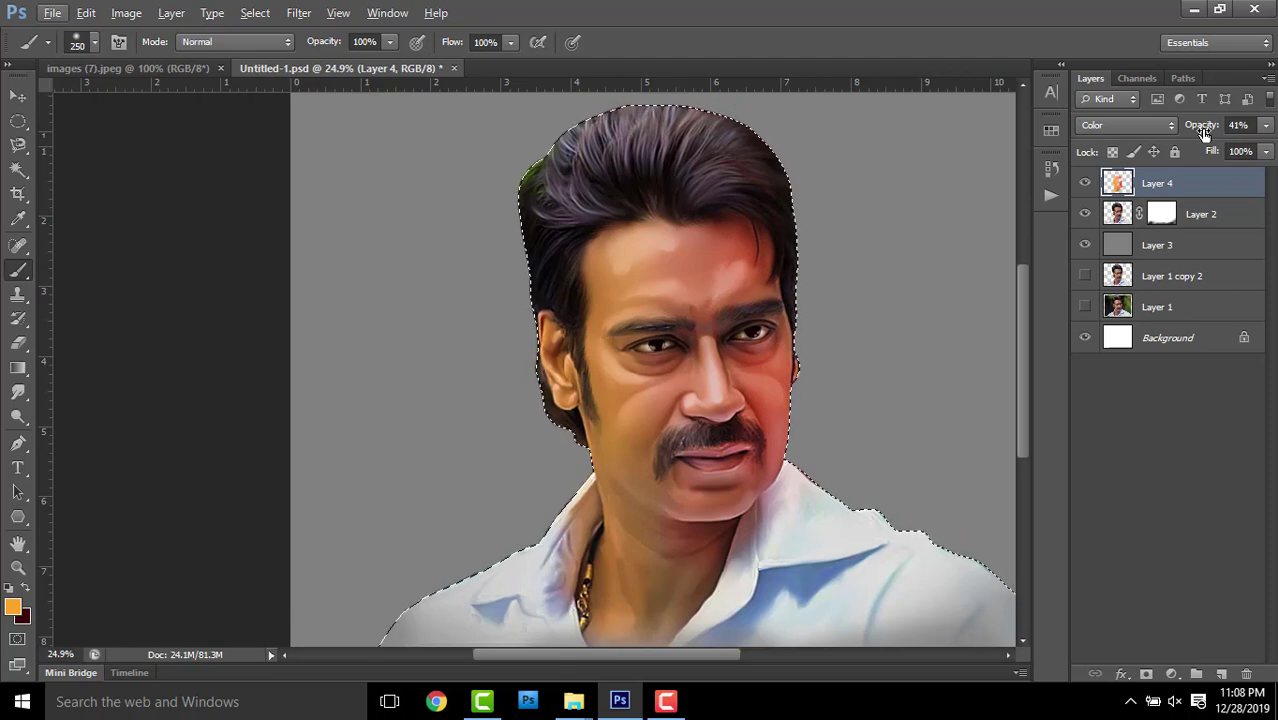
Paint magenta over the left side of the hair with an 800 px brush
left_click(14, 607)
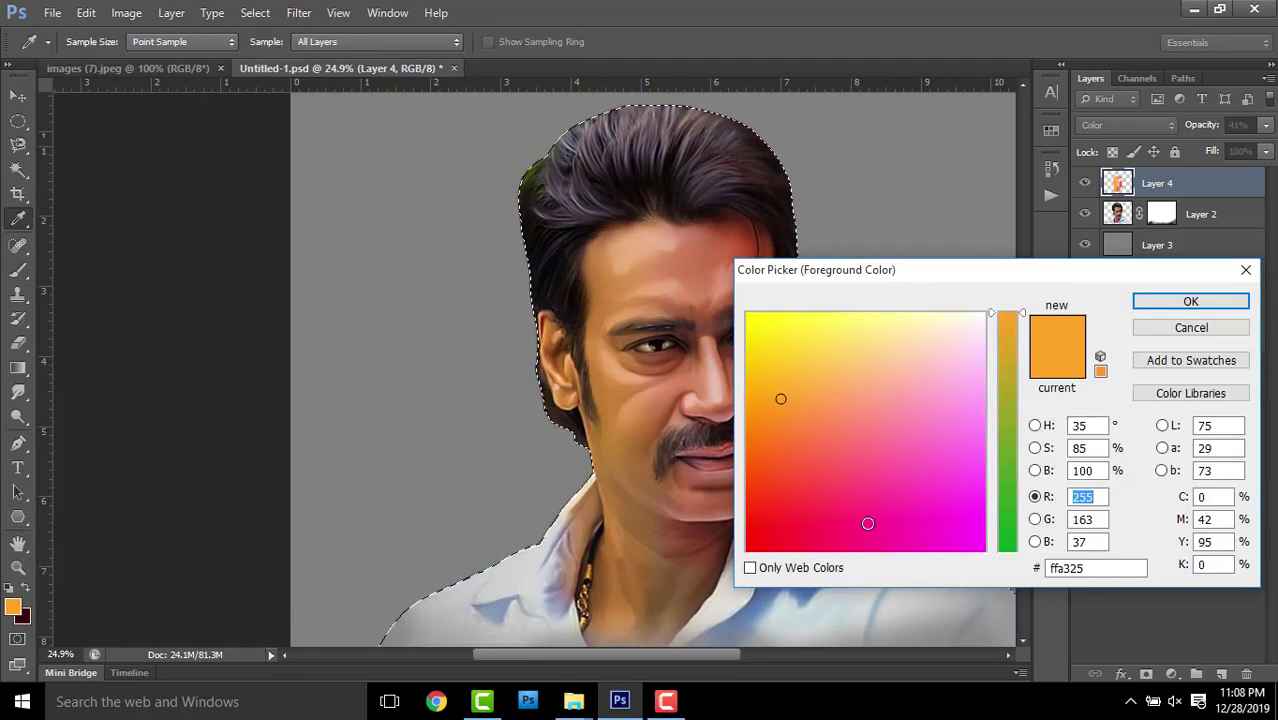
left_click(861, 542)
left_click_drag(1024, 312, 1033, 383)
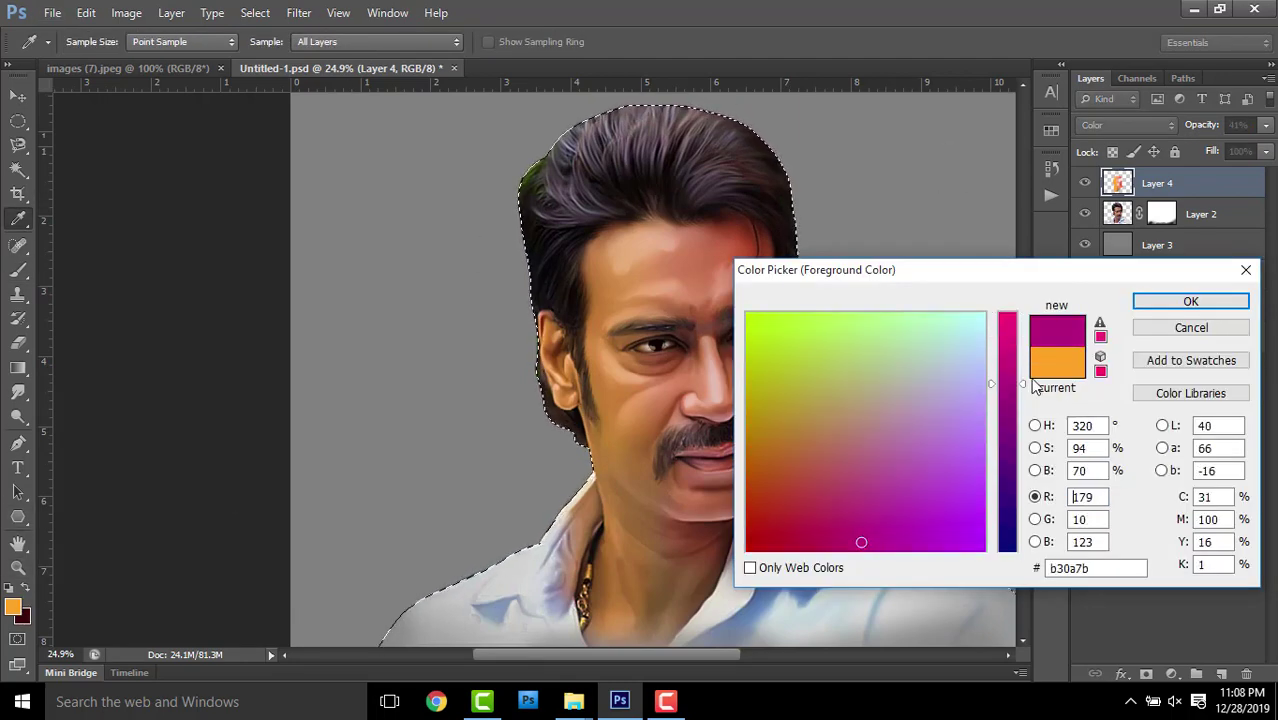
left_click(1230, 301)
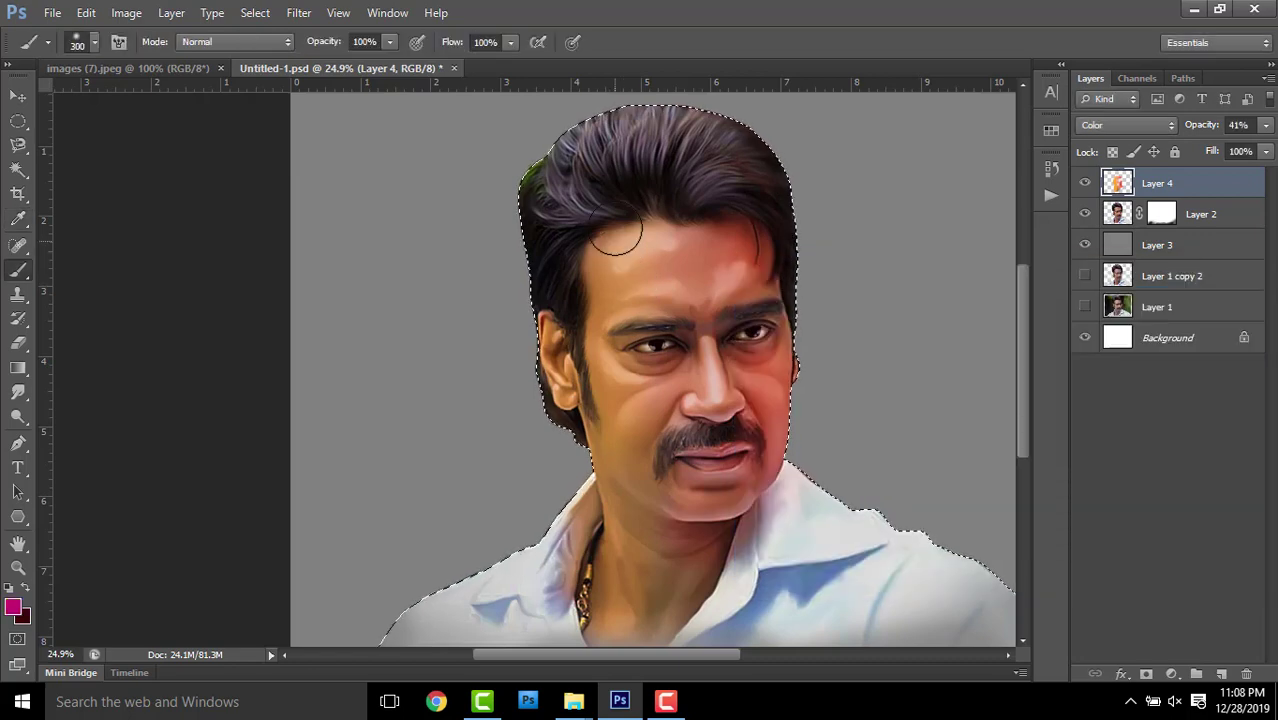
key("bracketright")
left_click_drag(513, 143, 509, 213)
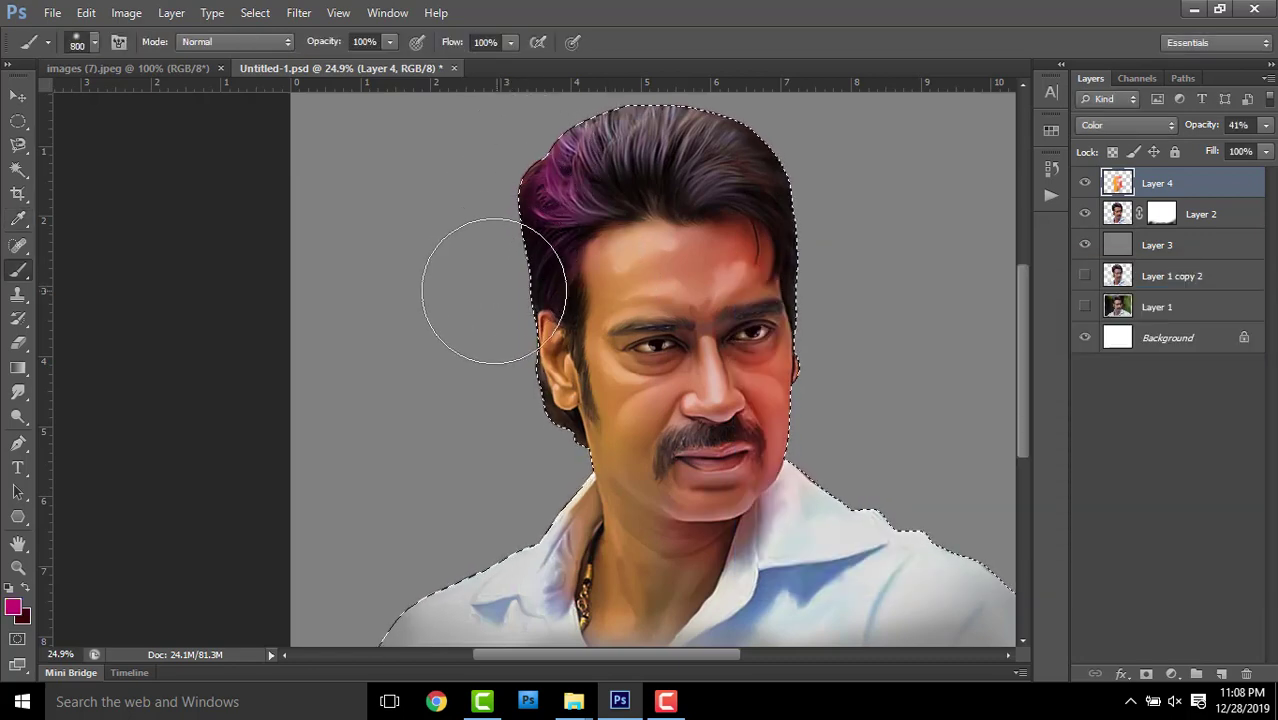
left_click_drag(478, 313, 542, 171)
scroll(607, 185, "up", 2)
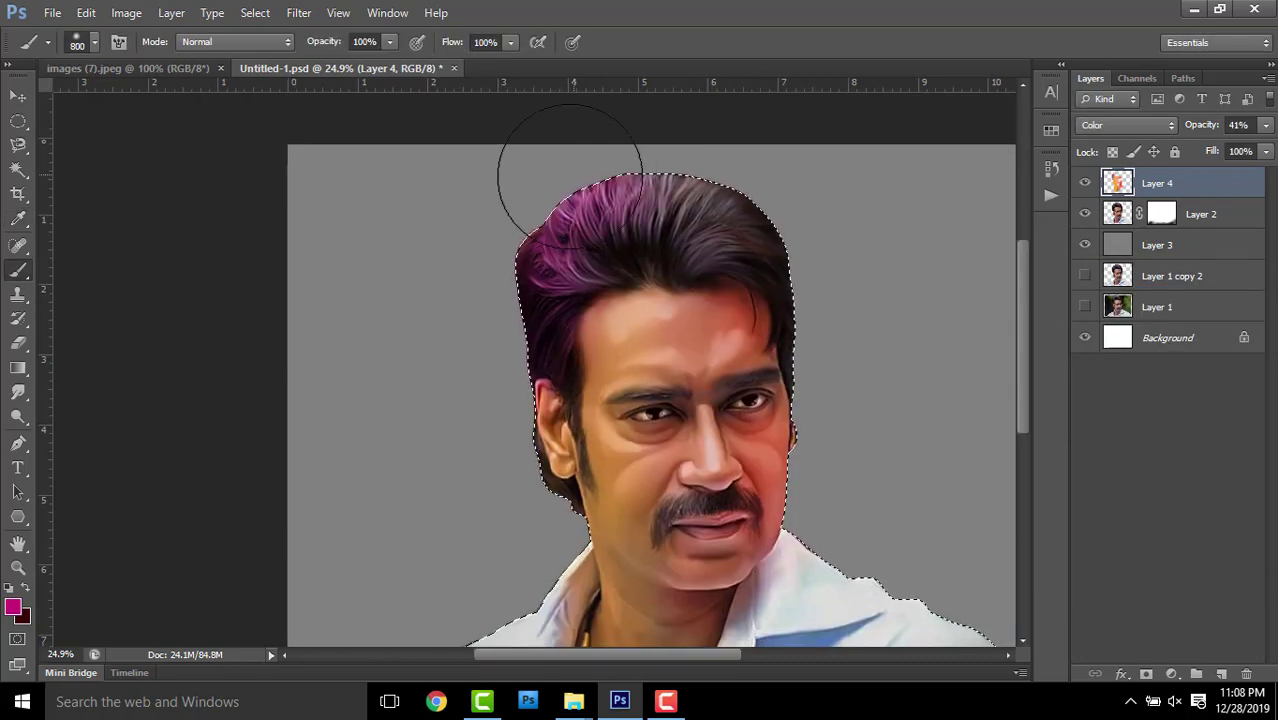
Set the foreground colour to deep purple 441c9c
left_click(13, 606)
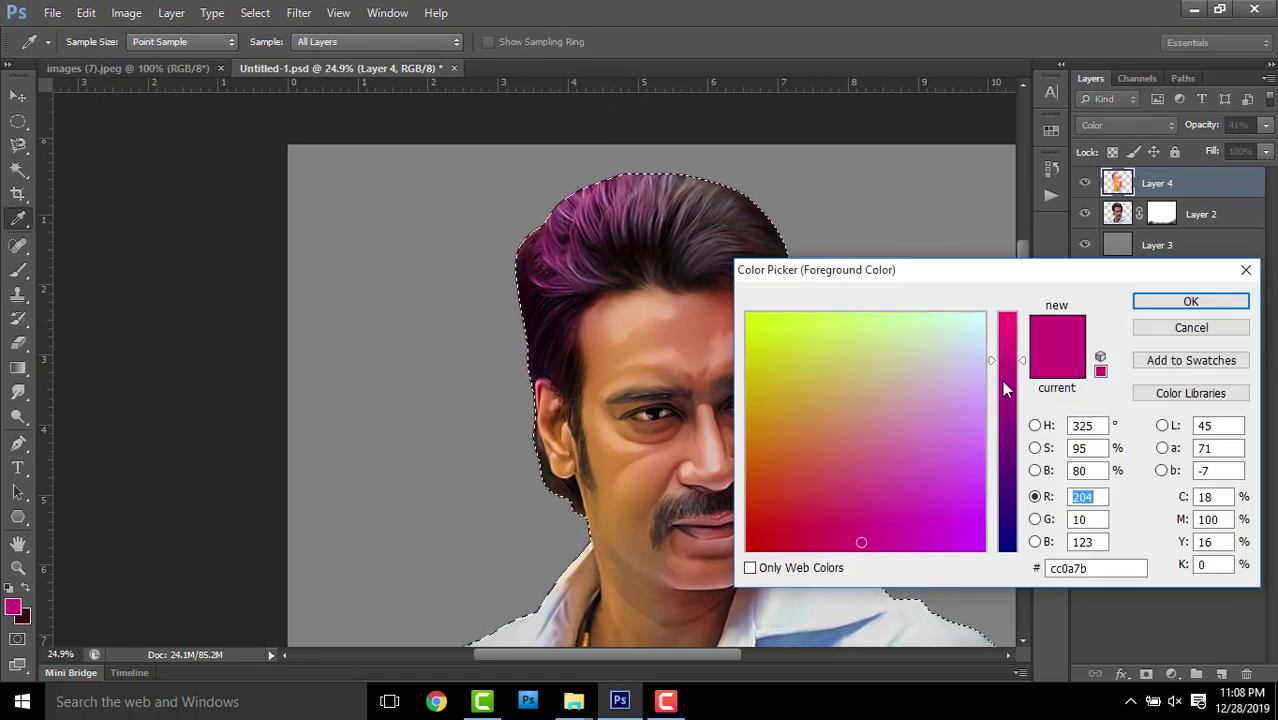
left_click_drag(1023, 368, 1023, 462)
left_click(893, 522)
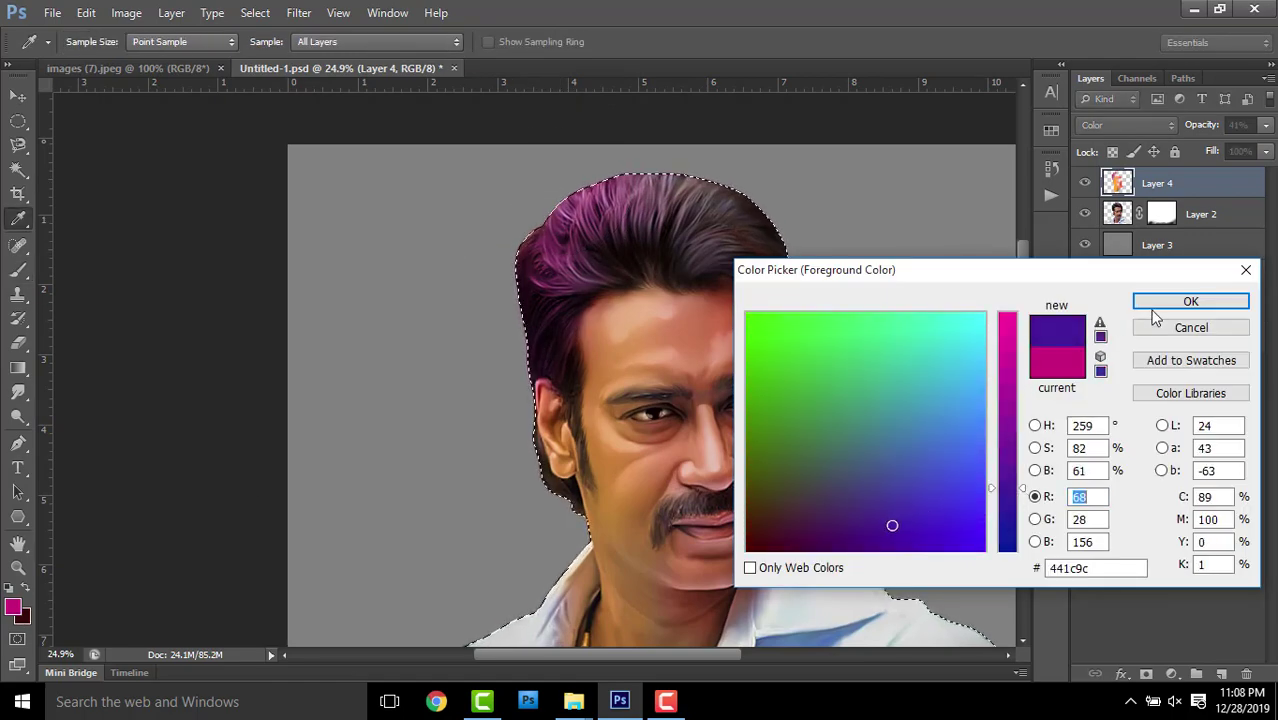
left_click(1191, 301)
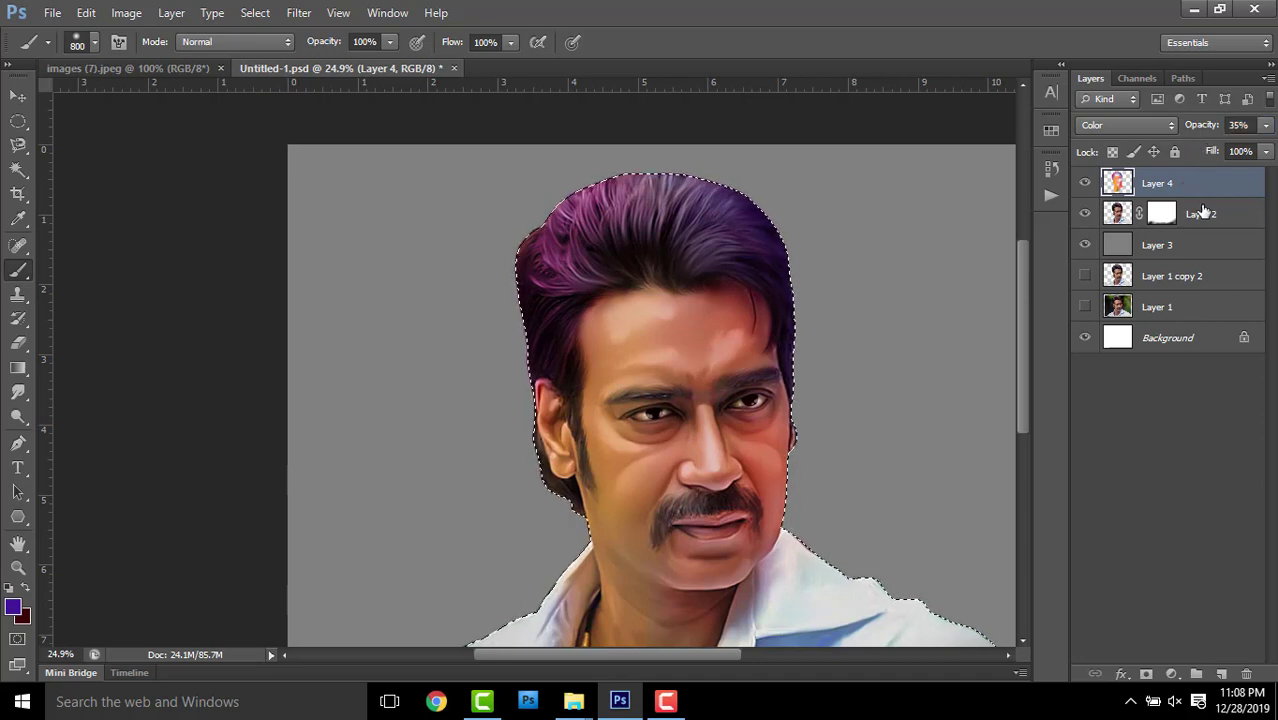
scroll(880, 288, "down", 2)
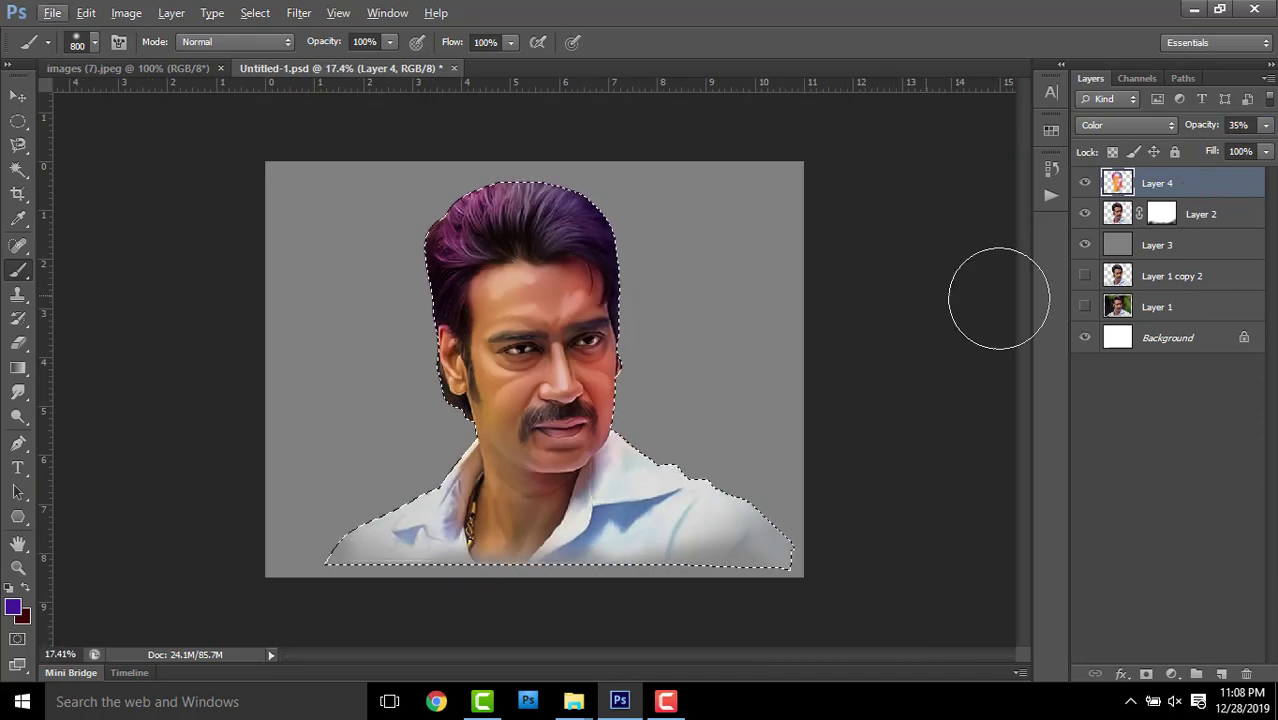
scroll(730, 364, "up", 1)
On Layer 3, clear the selection and paint both background sides blue-grey with a large brush
scroll(730, 364, "up", 1)
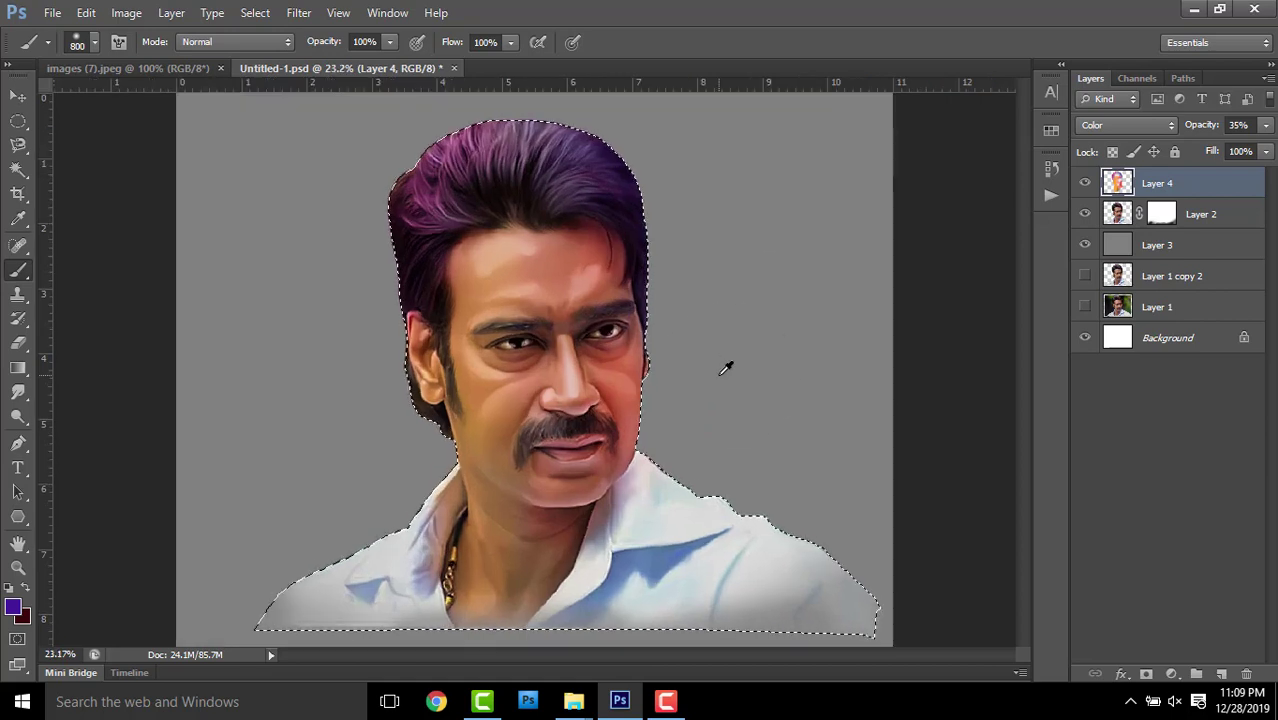
left_click(1183, 257)
key("ctrl+d")
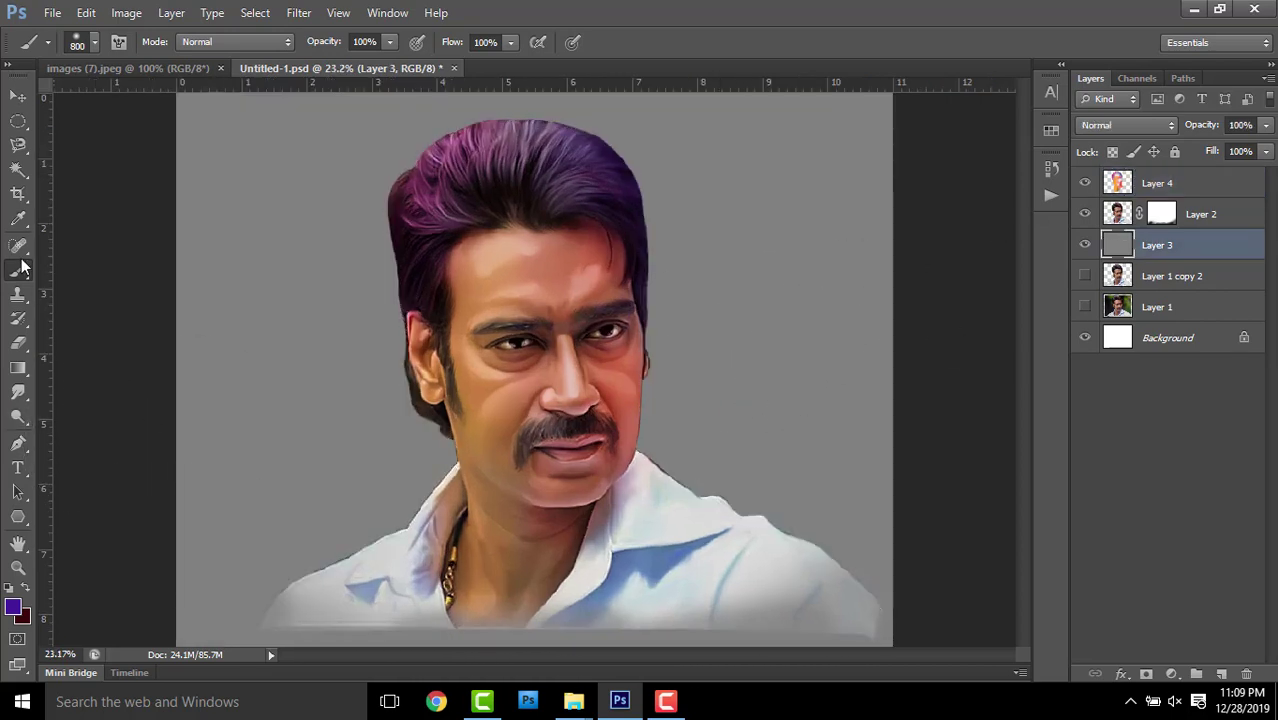
left_click(1051, 130)
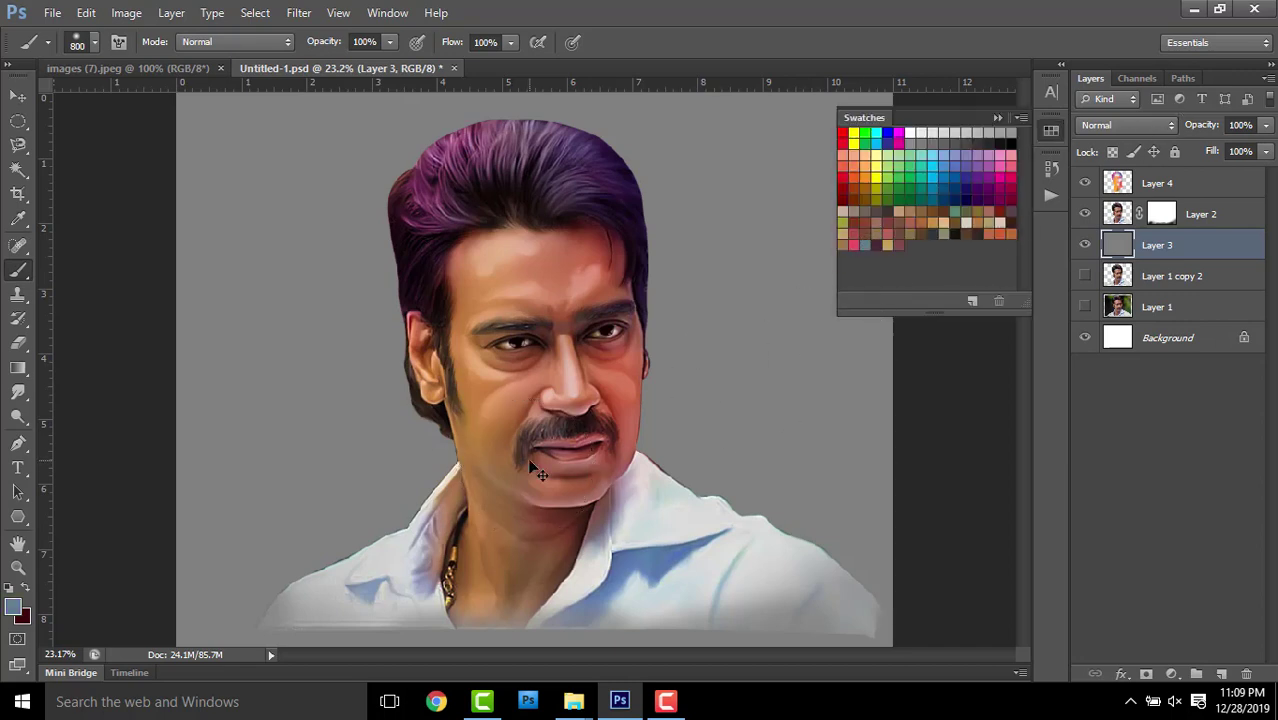
key("ctrl+minus")
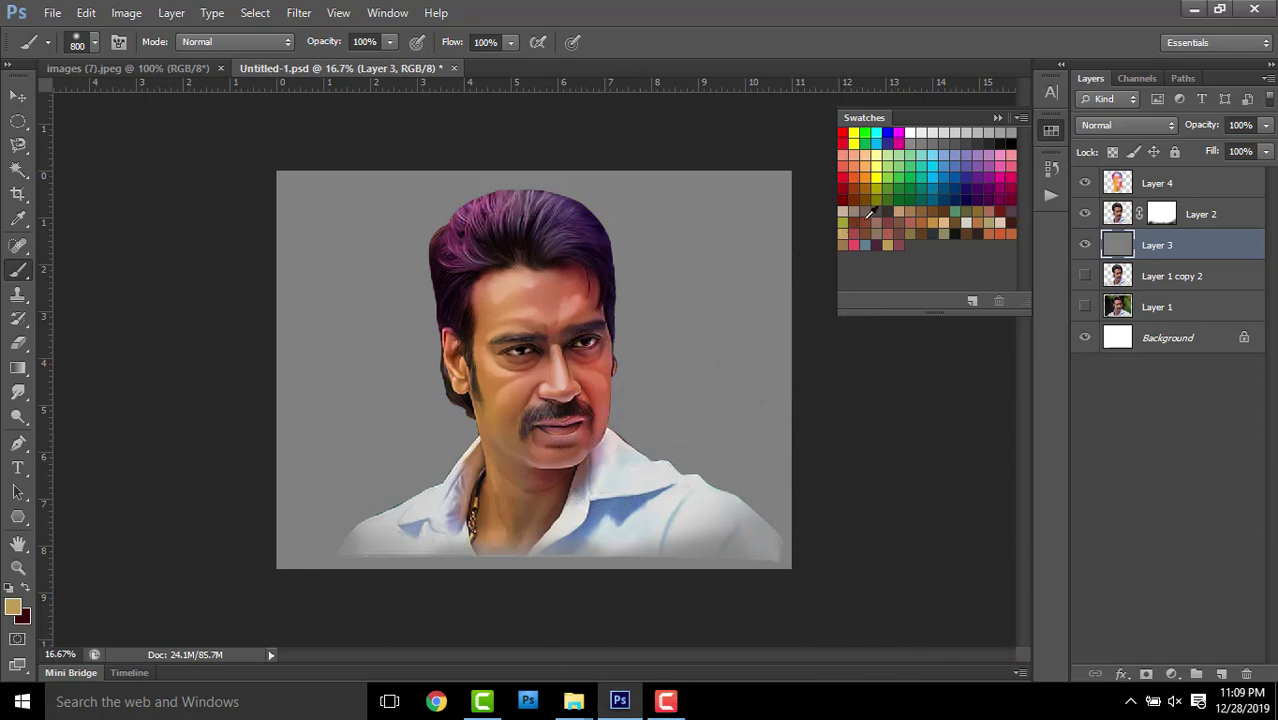
key("bracketright")
key("bracketright")
key("bracketright")
mouse_move(414, 428)
left_mouse_down()
mouse_move(342, 257)
mouse_move(385, 570)
left_mouse_up()
mouse_move(782, 437)
left_mouse_down()
mouse_move(713, 243)
mouse_move(656, 257)
mouse_move(699, 243)
left_mouse_up()
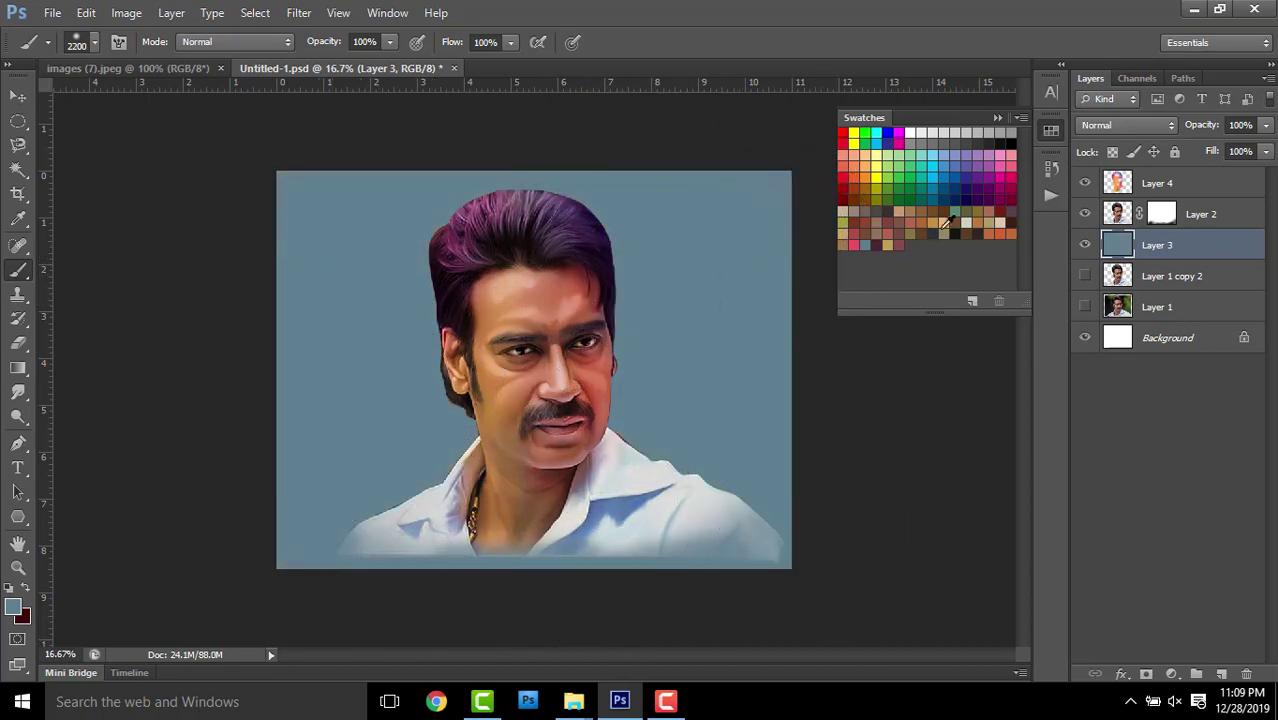
Shade the background dark purple, then add yellow and reddish glows left of and behind the head
left_click(887, 241)
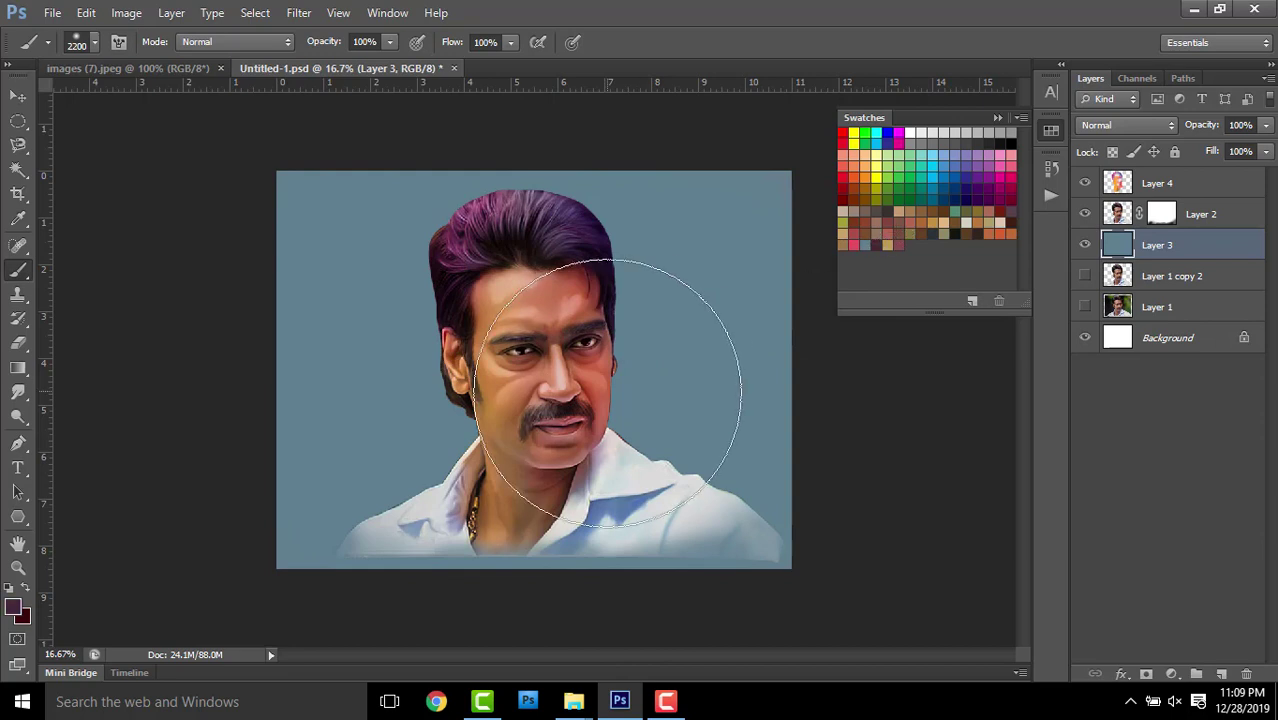
mouse_move(650, 394)
left_mouse_down()
mouse_move(528, 428)
mouse_move(471, 400)
left_mouse_up()
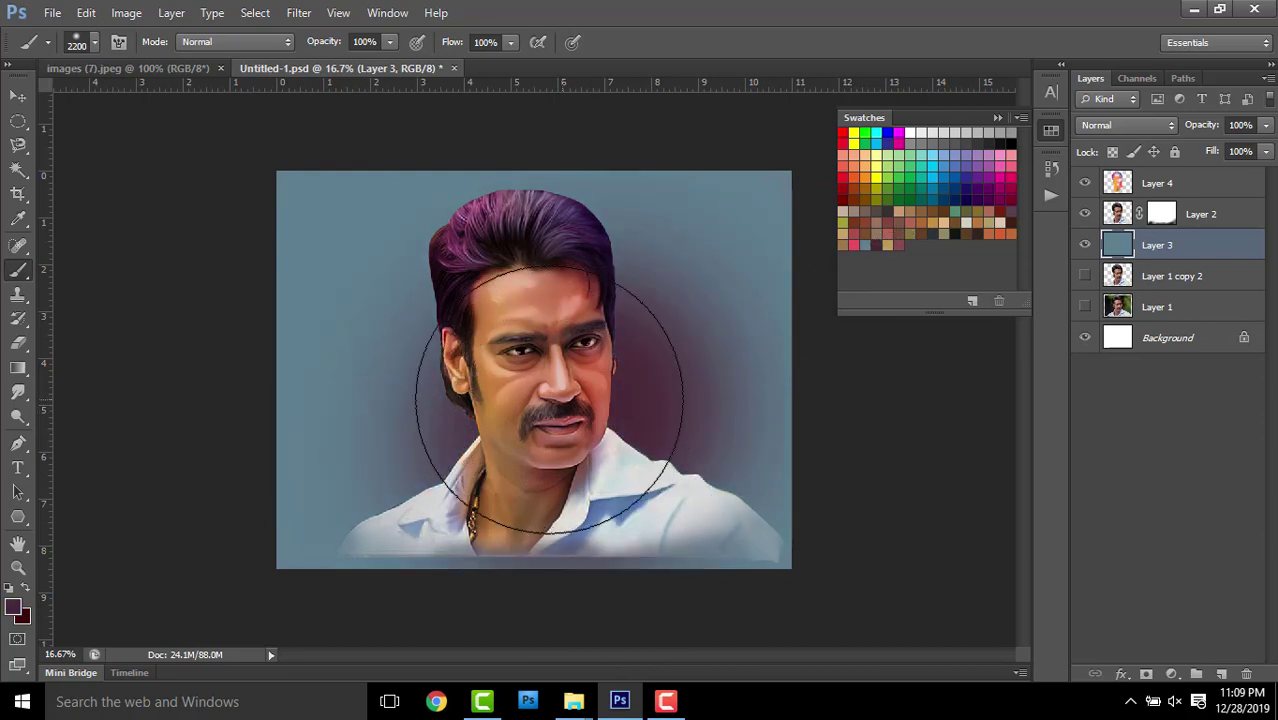
left_click(893, 237)
key("bracketleft")
key("bracketleft")
key("bracketleft")
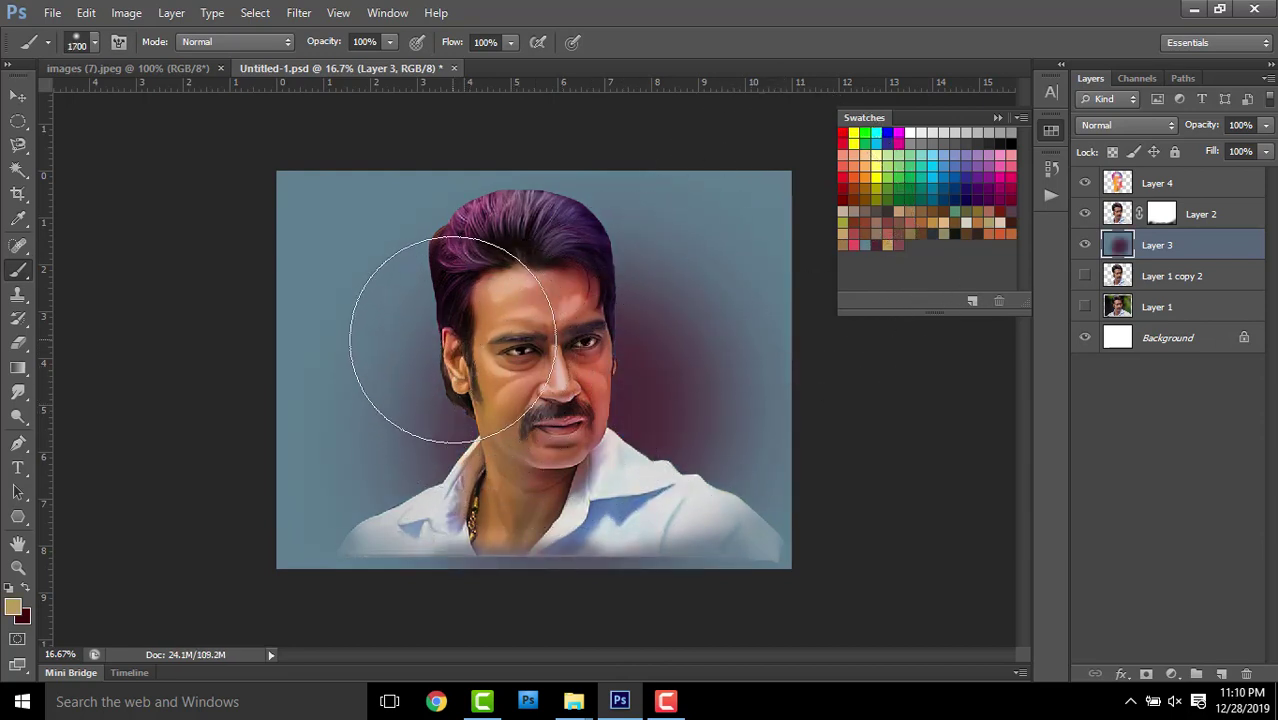
mouse_move(442, 314)
left_mouse_down()
mouse_move(464, 341)
mouse_move(428, 385)
left_mouse_up()
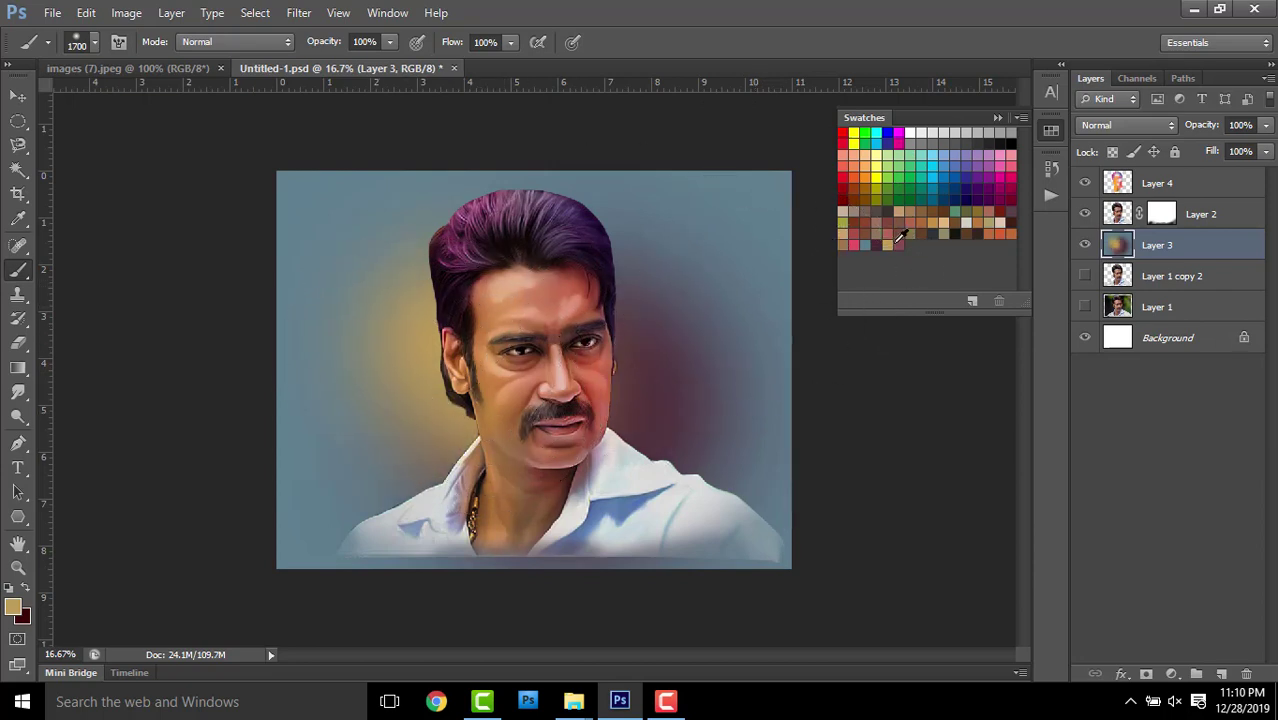
left_click_drag(483, 283, 608, 303)
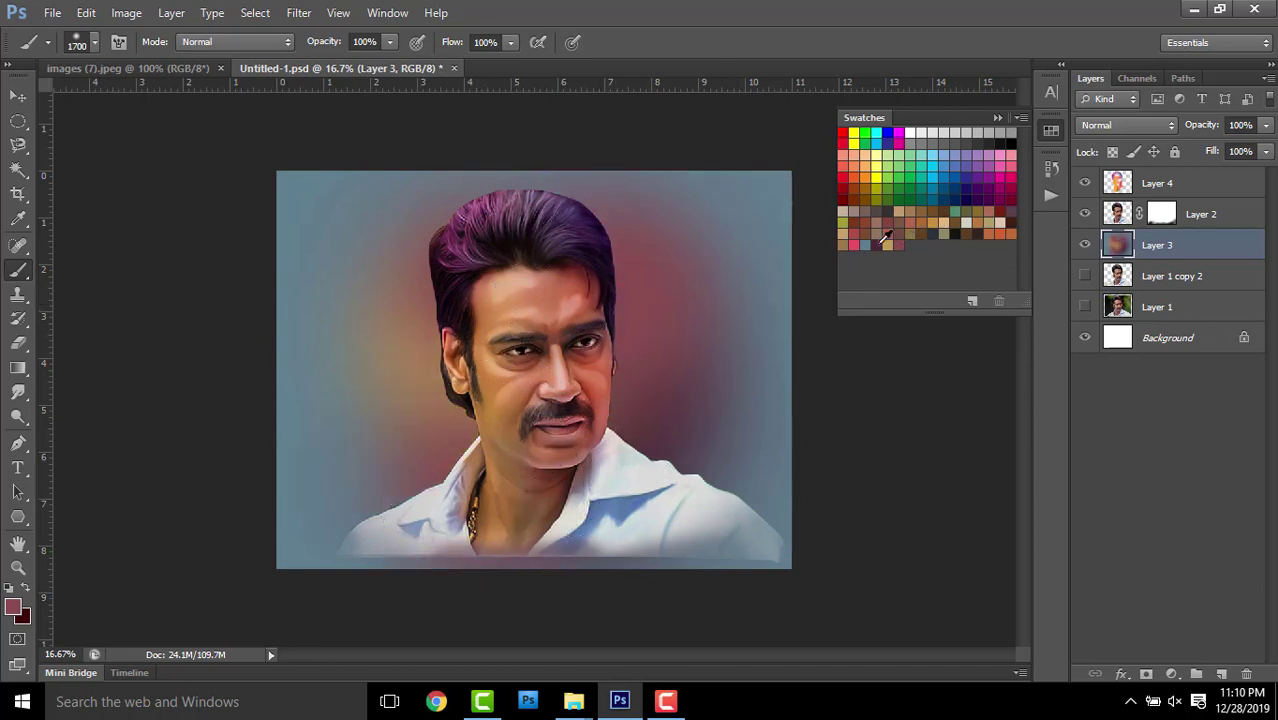
mouse_move(456, 428)
left_mouse_down()
mouse_move(440, 370)
mouse_move(357, 342)
left_mouse_up()
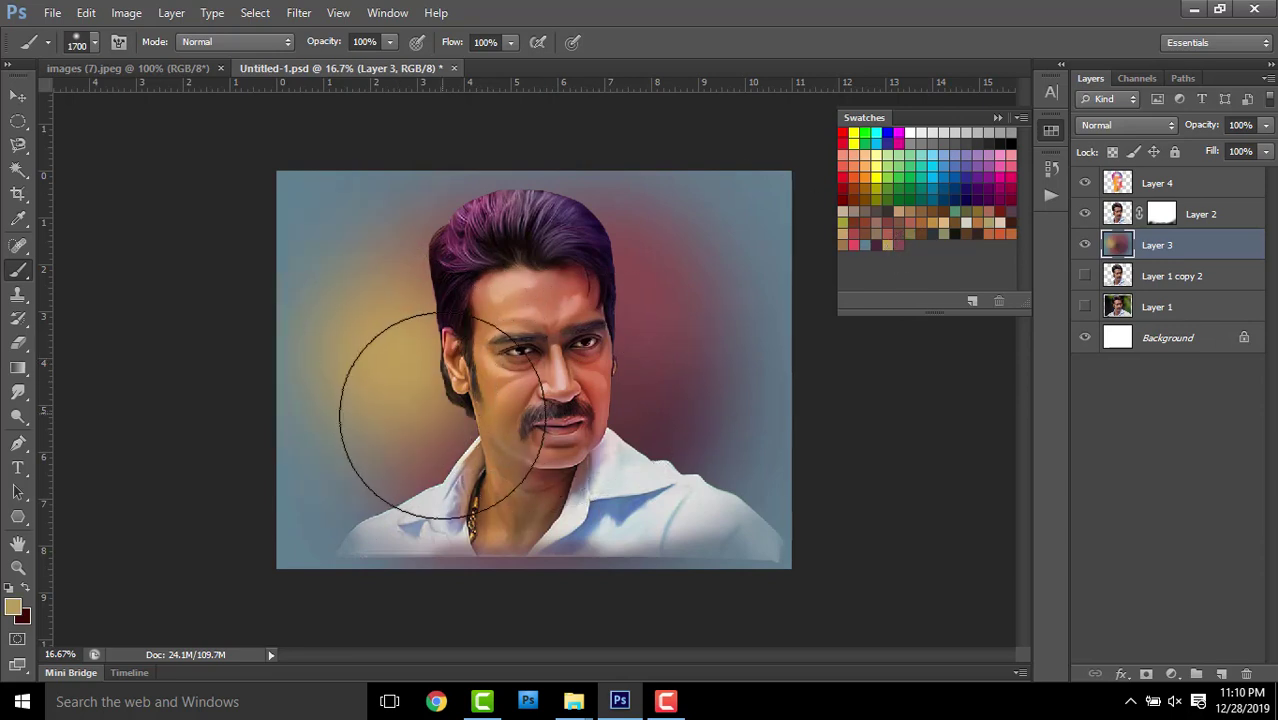
left_click_drag(451, 310, 399, 456)
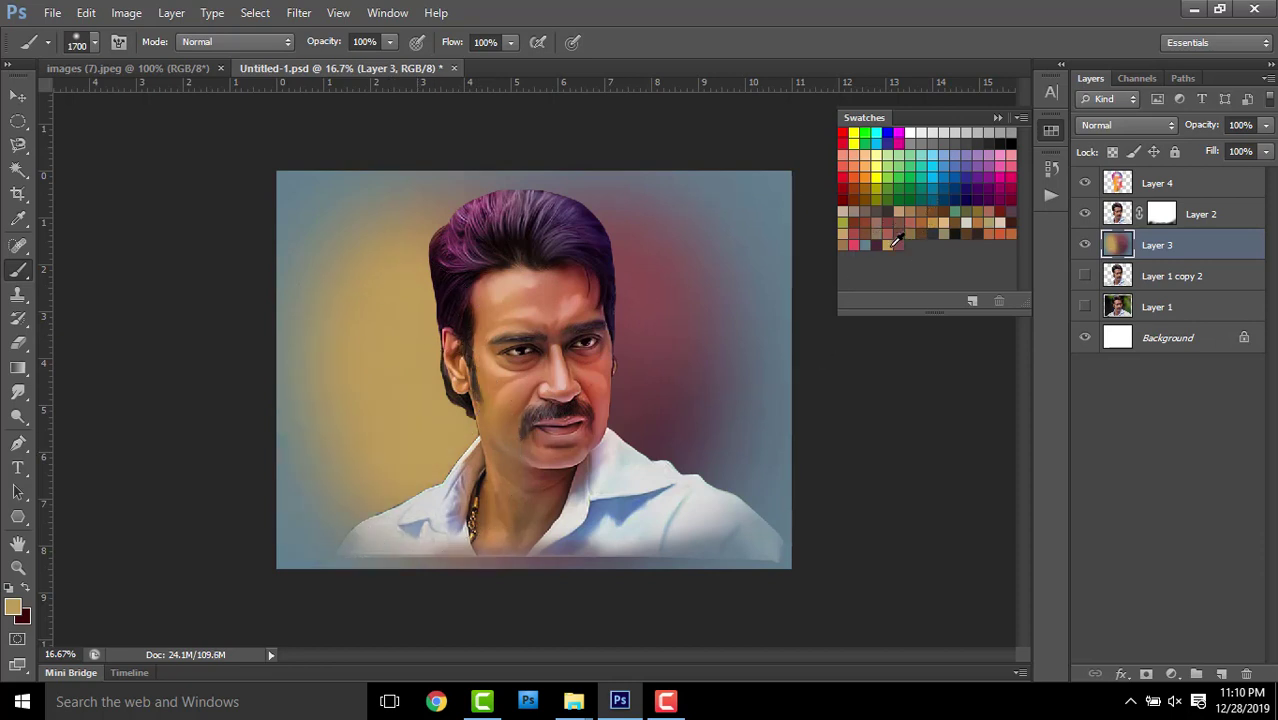
Paint dark red and maroon washes around the left jaw and right of the face
left_click(907, 238)
mouse_move(442, 400)
left_mouse_down()
mouse_move(470, 350)
mouse_move(480, 380)
left_mouse_up()
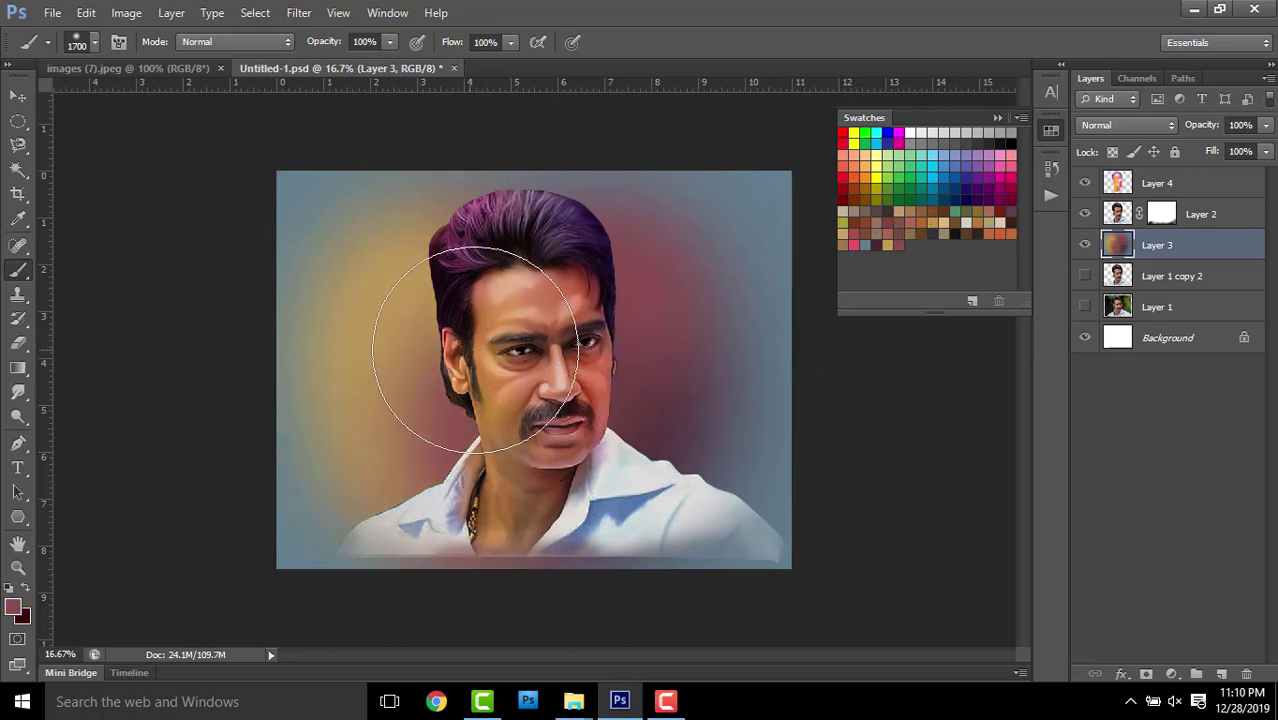
left_click(888, 238)
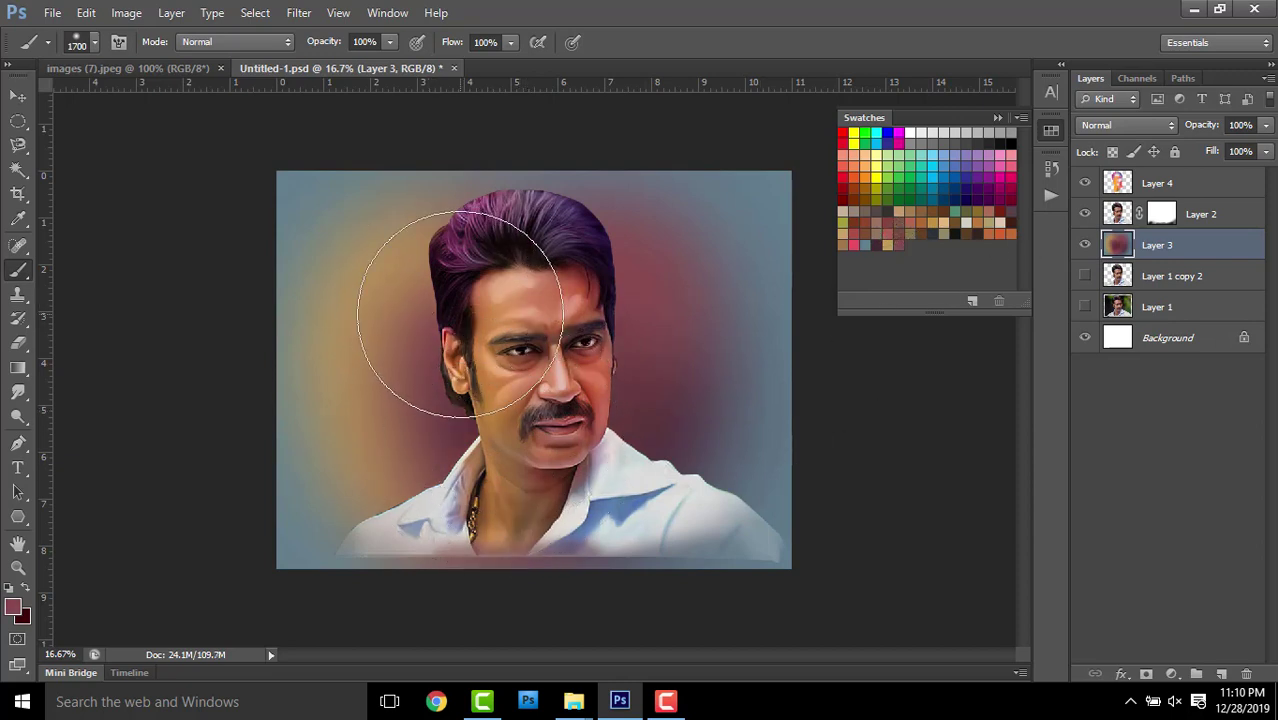
left_click_drag(499, 256, 750, 299)
left_click(883, 240)
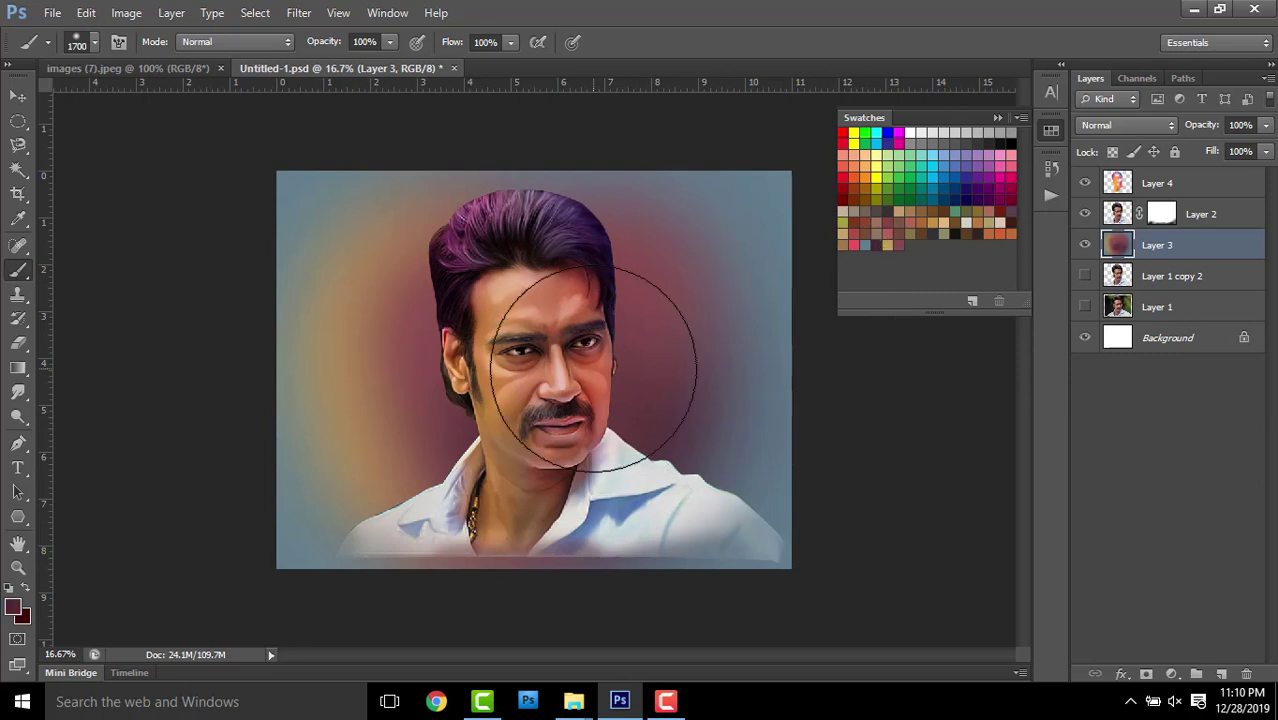
left_click_drag(660, 290, 622, 408)
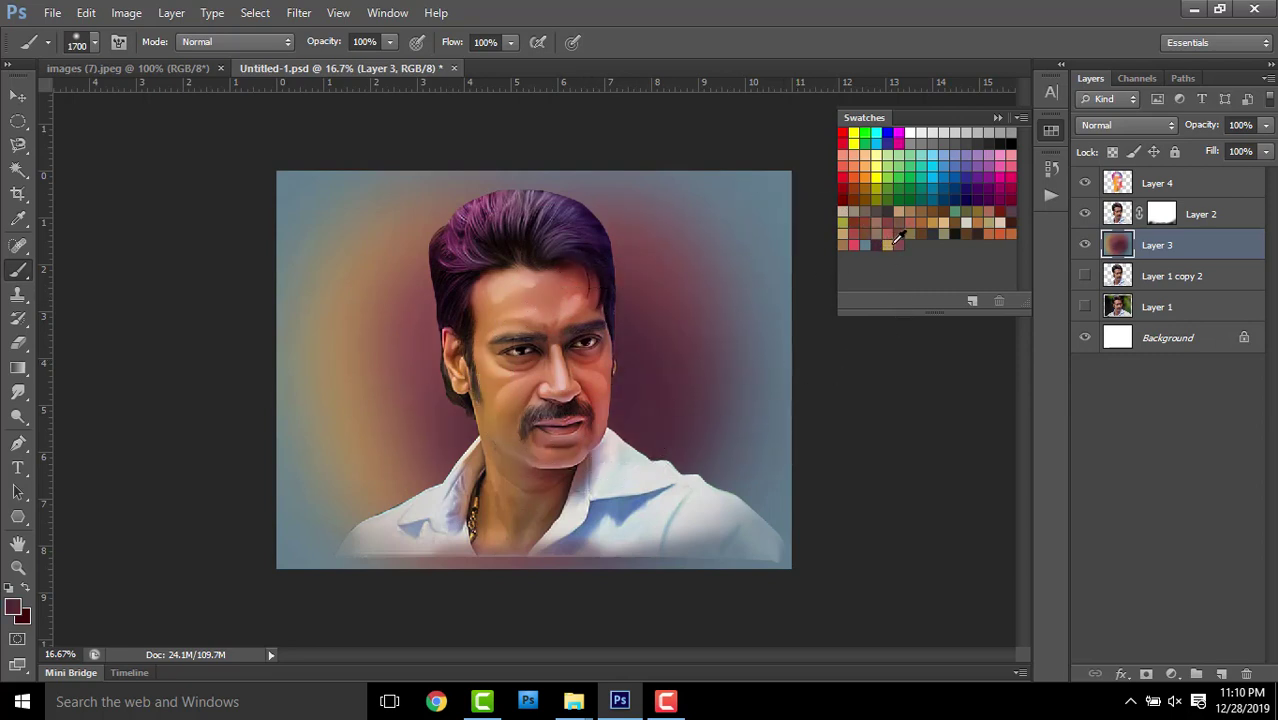
left_click_drag(686, 309, 710, 363)
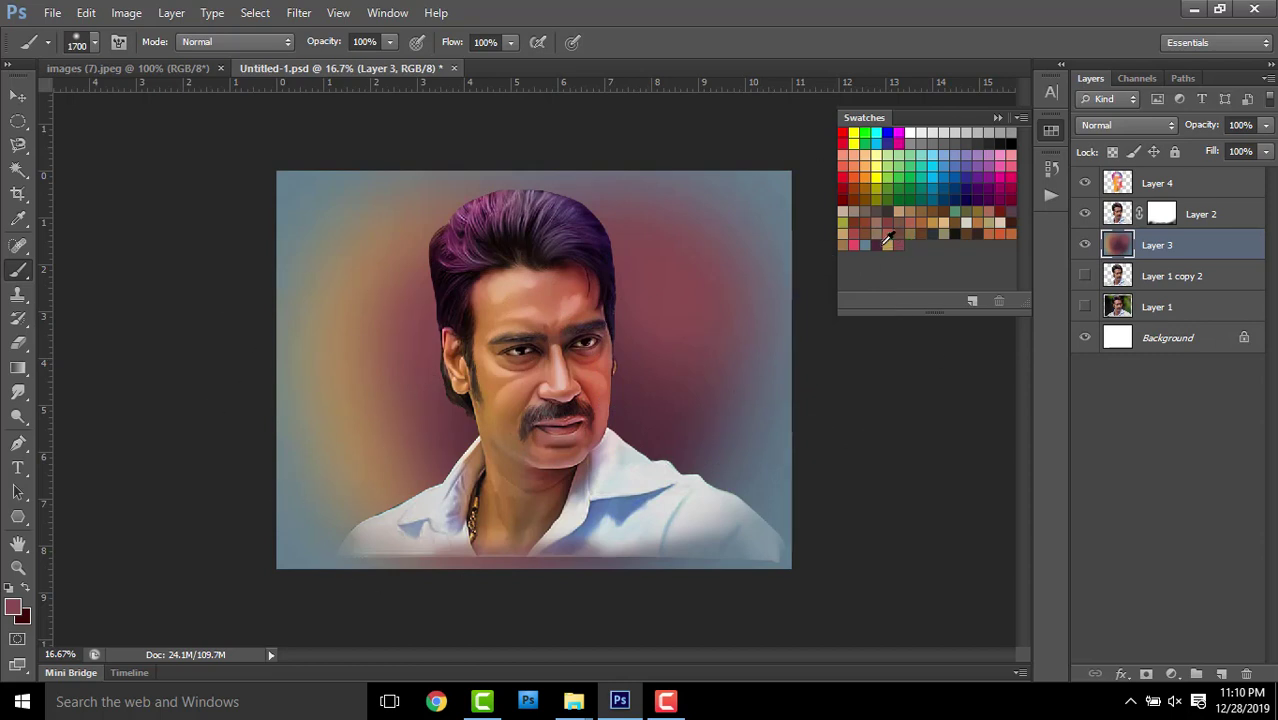
Paint a soft yellow wash left of the face with a smaller brush
mouse_move(285, 251)
left_mouse_down()
mouse_move(342, 257)
mouse_move(371, 371)
mouse_move(357, 410)
mouse_move(390, 321)
left_mouse_up()
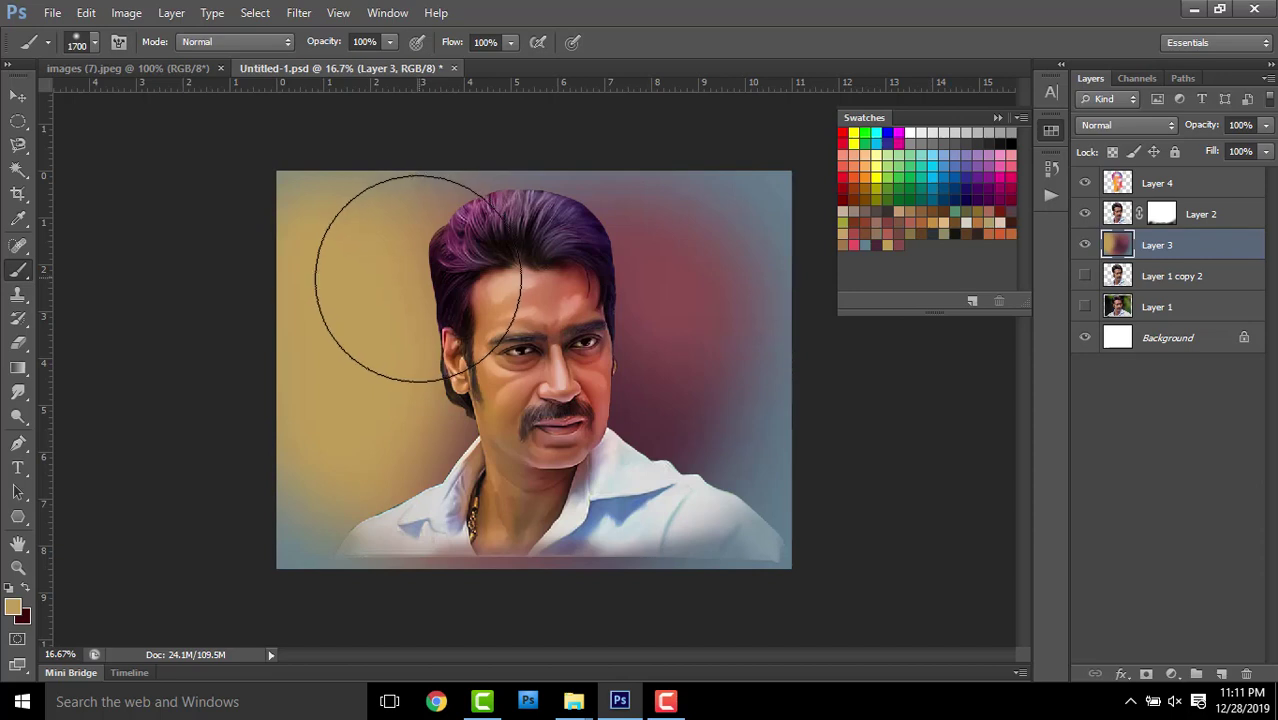
key("ctrl+z")
left_click(387, 322)
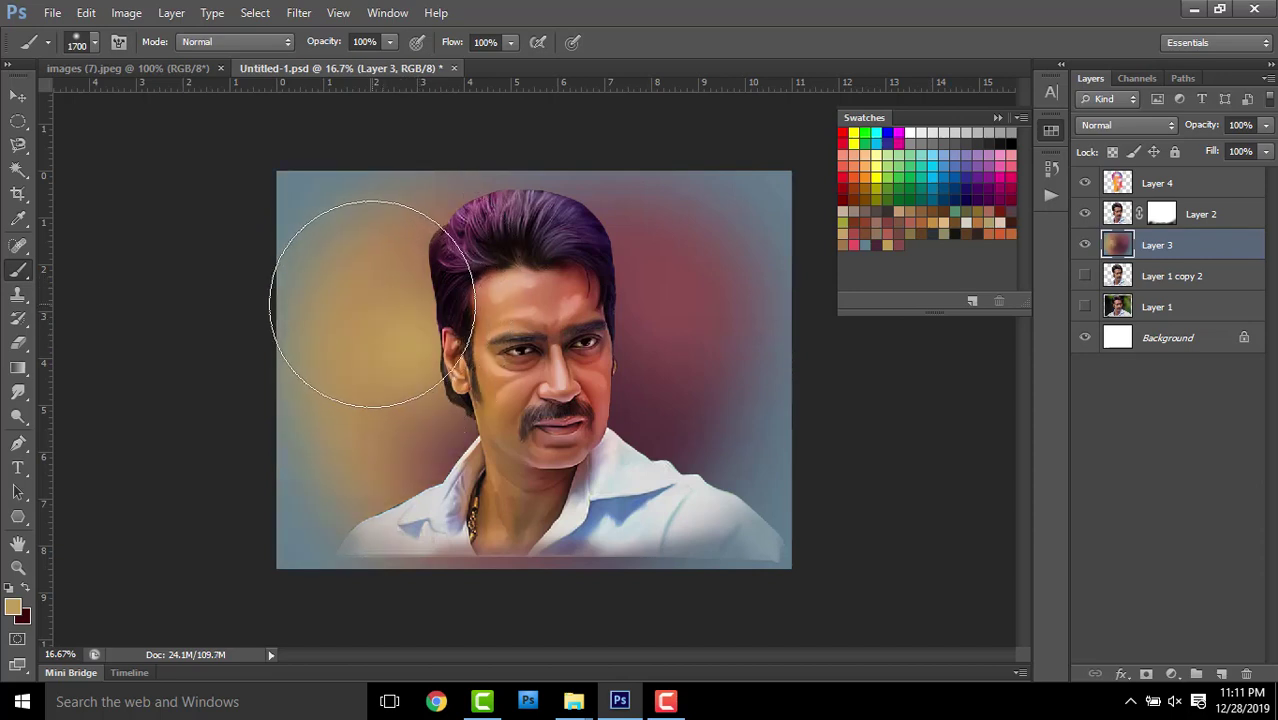
key("ctrl+z")
key("bracketleft")
key("bracketleft")
key("bracketleft")
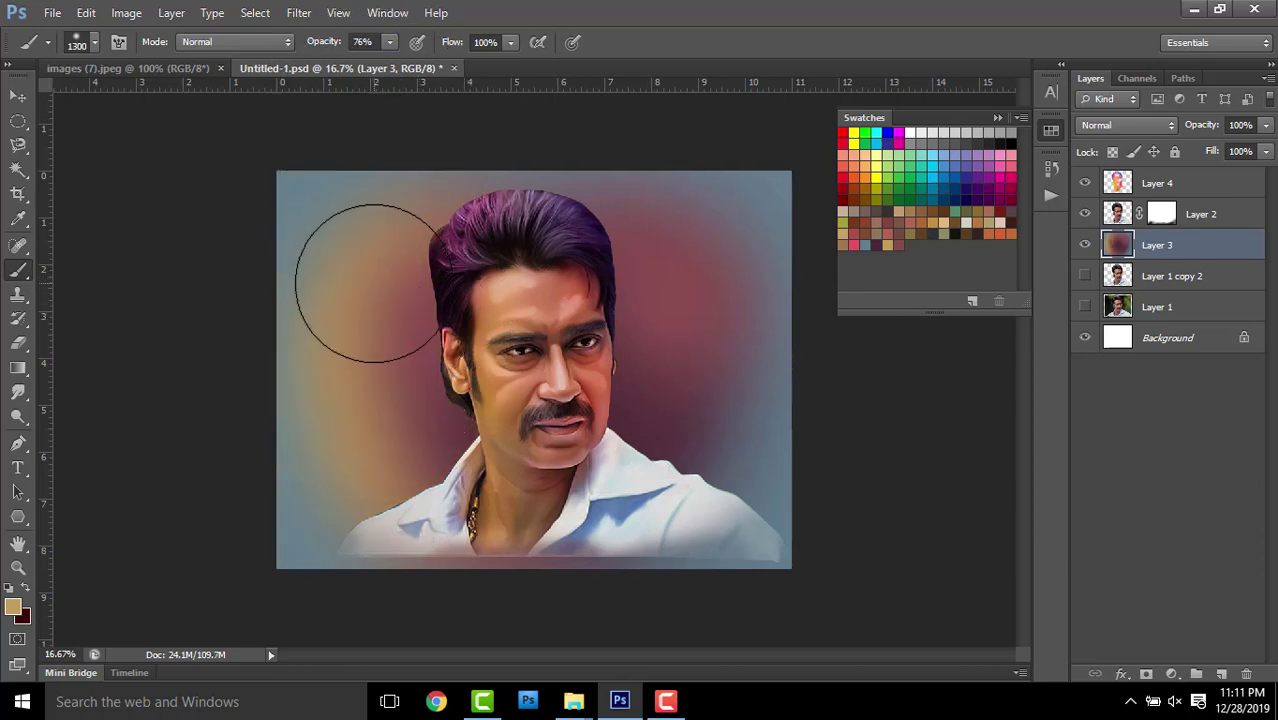
left_click_drag(370, 270, 376, 312)
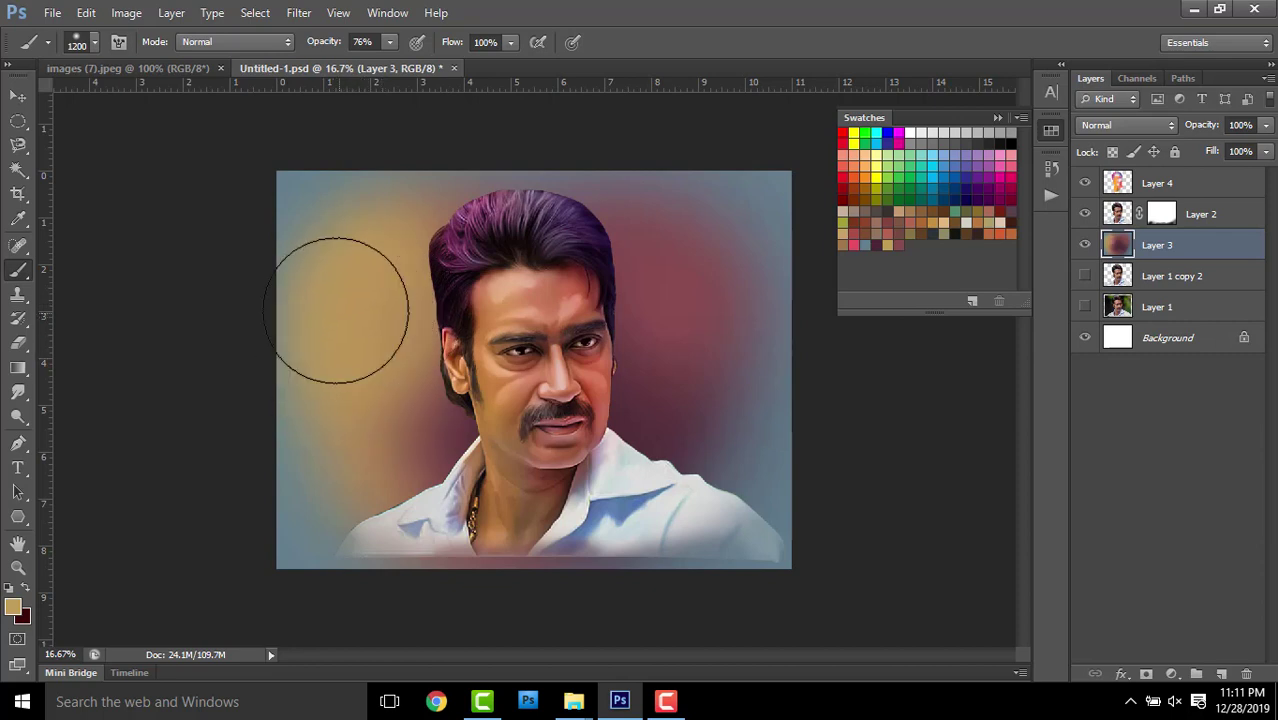
key("ctrl+z")
key("bracketleft")
key("bracketleft")
key("bracketleft")
key("bracketleft")
mouse_move(357, 289)
left_mouse_down()
mouse_move(334, 328)
mouse_move(345, 374)
left_mouse_up()
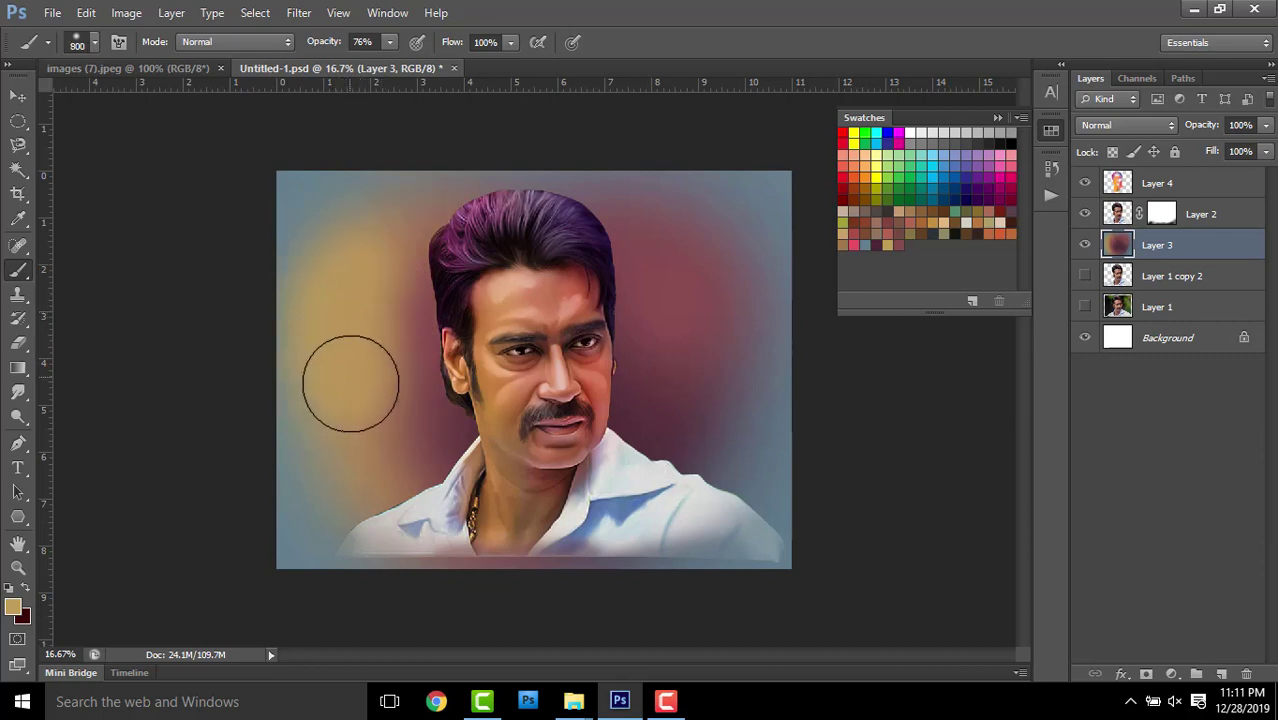
left_click_drag(462, 206, 448, 258)
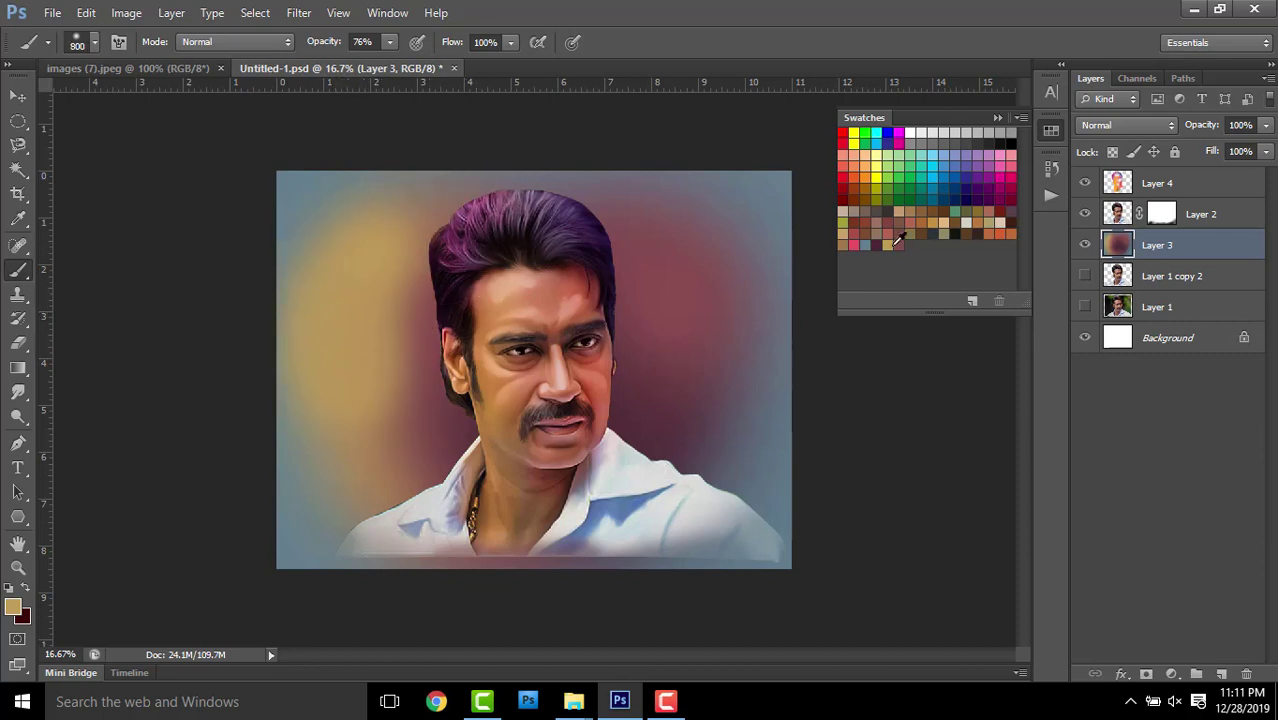
Try magenta beside the hair, undo it, and paint a reddish wash left of the hair
left_click(900, 133)
left_click(413, 228)
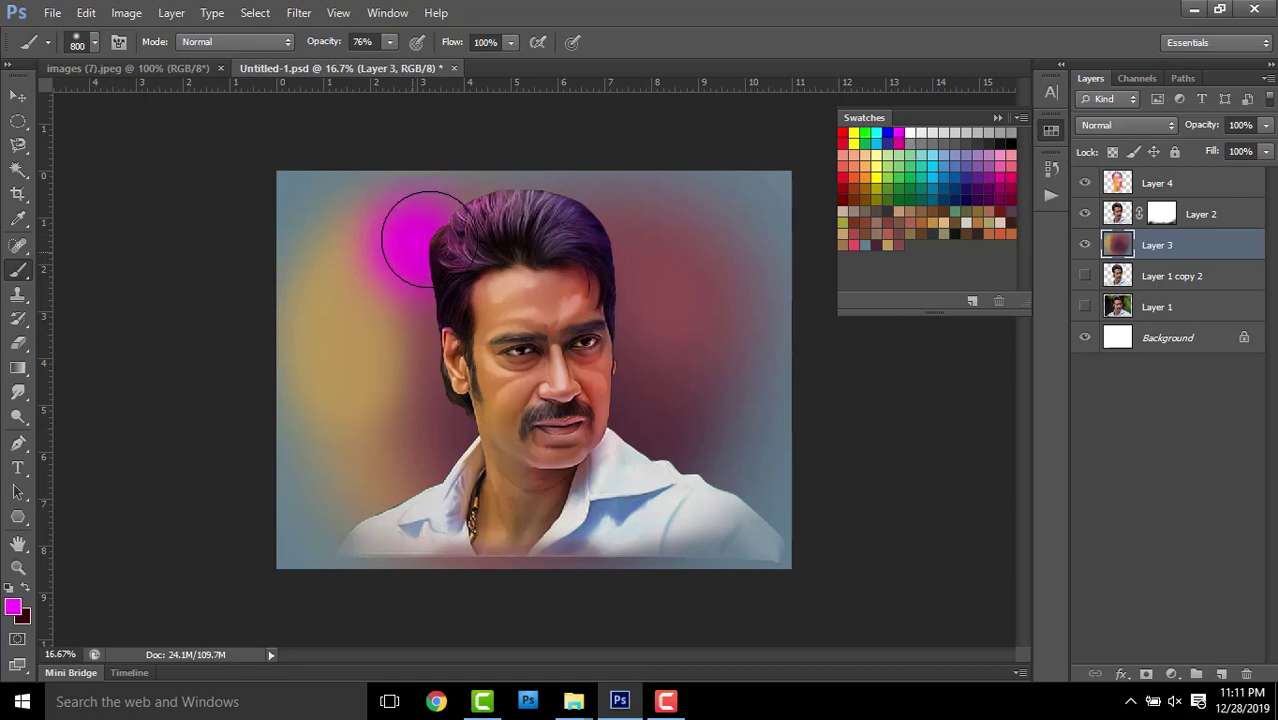
key("ctrl+z")
type("24")
mouse_move(428, 300)
left_mouse_down()
mouse_move(400, 248)
mouse_move(371, 337)
left_mouse_up()
key("ctrl+z")
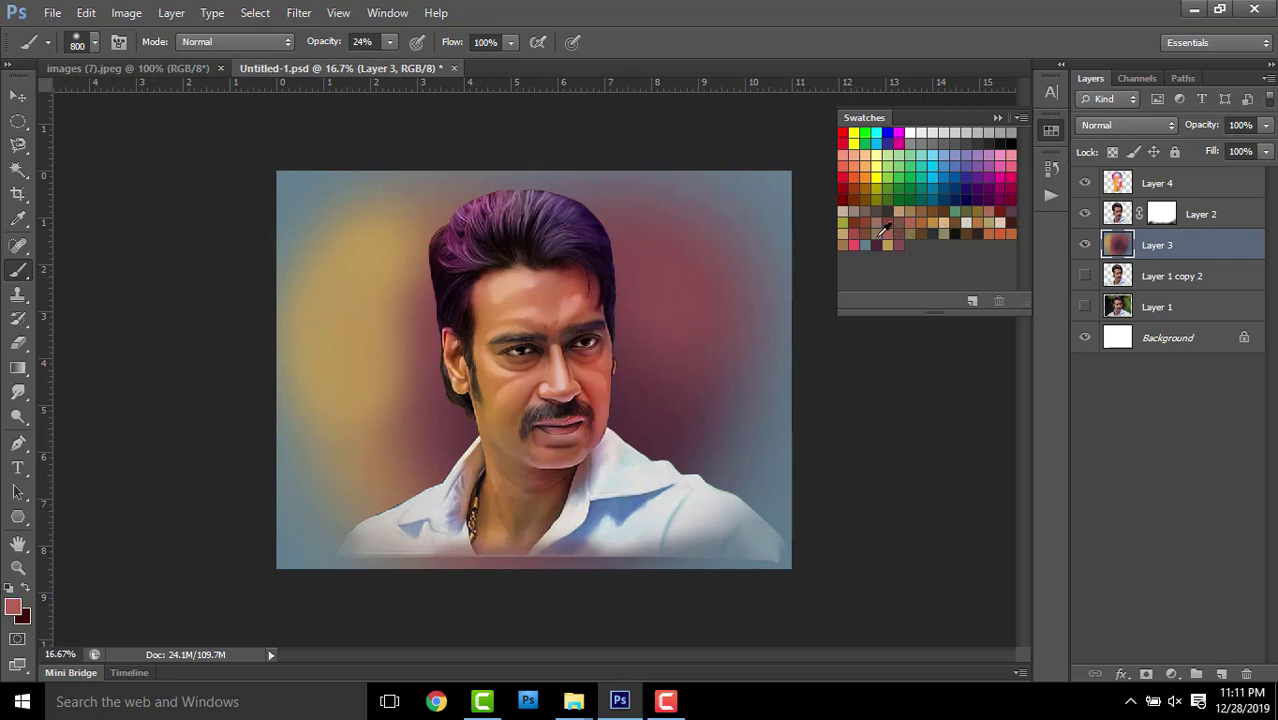
mouse_move(427, 286)
left_mouse_down()
mouse_move(399, 314)
mouse_move(365, 400)
mouse_move(406, 453)
left_mouse_up()
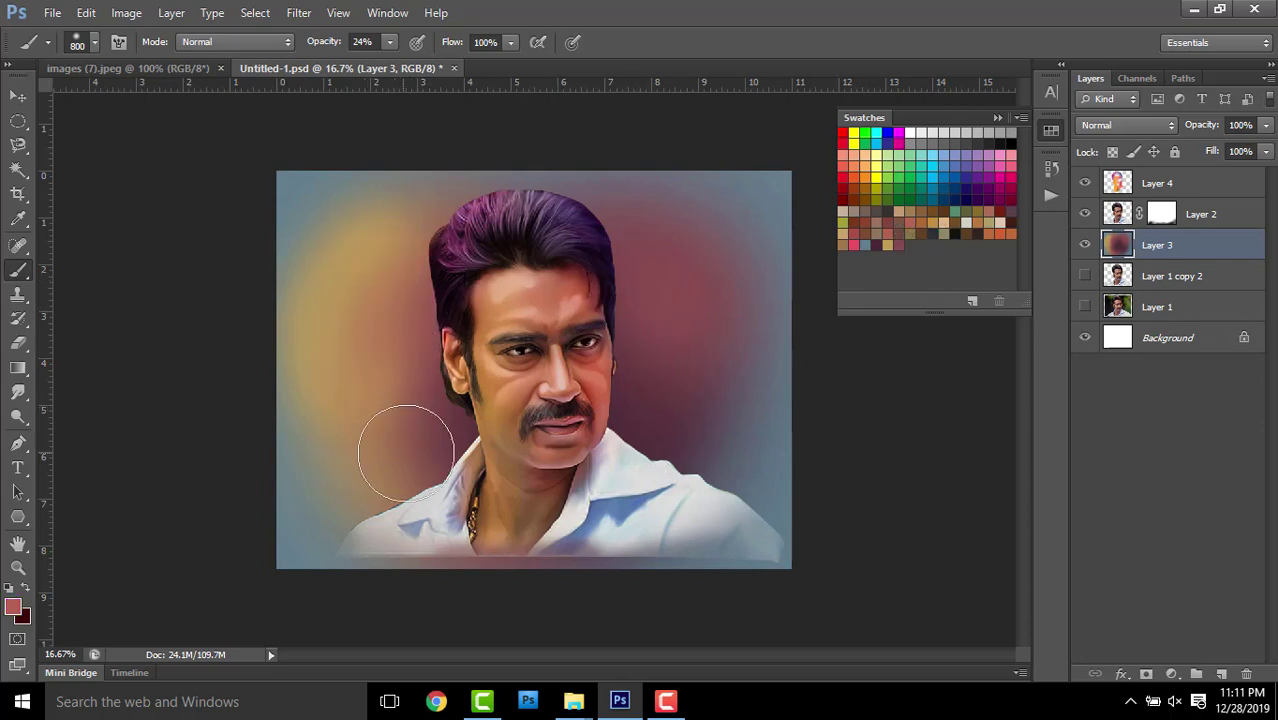
Add a dark maroon wash right of the face and orange-brown right of the hair
left_click(885, 243)
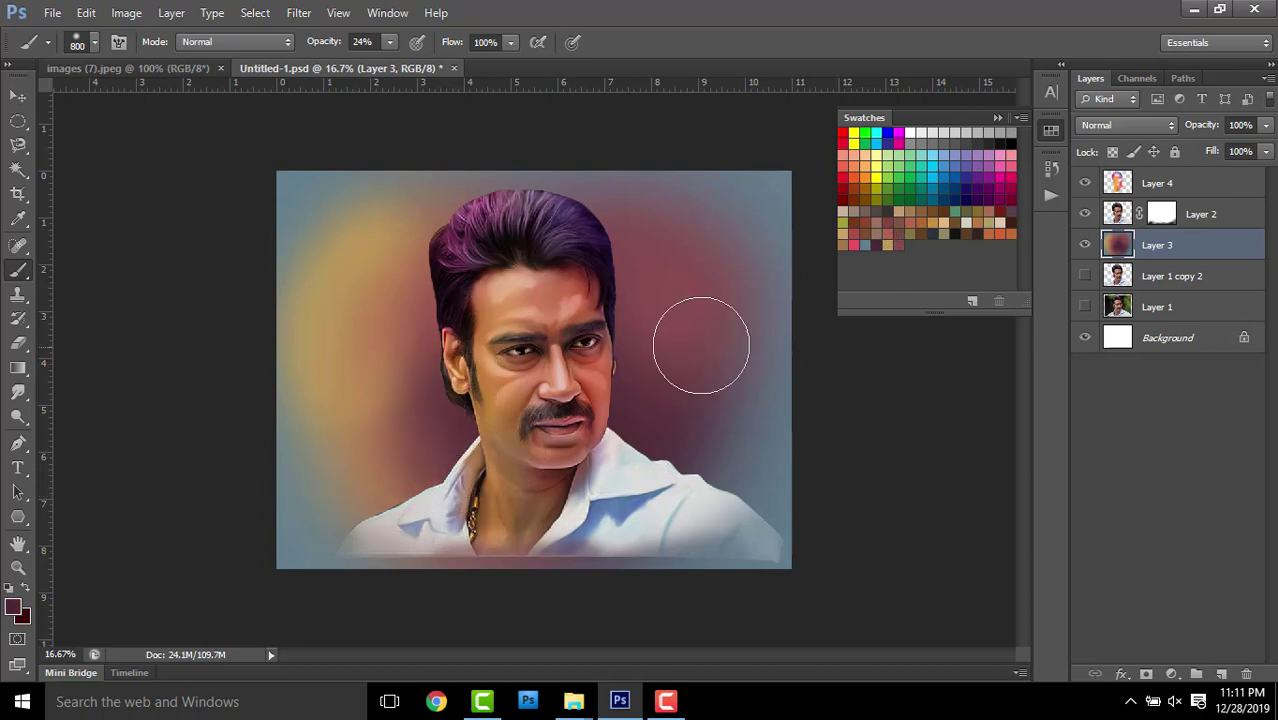
mouse_move(701, 345)
left_mouse_down()
mouse_move(613, 285)
mouse_move(633, 400)
mouse_move(705, 360)
left_mouse_up()
left_click(995, 230)
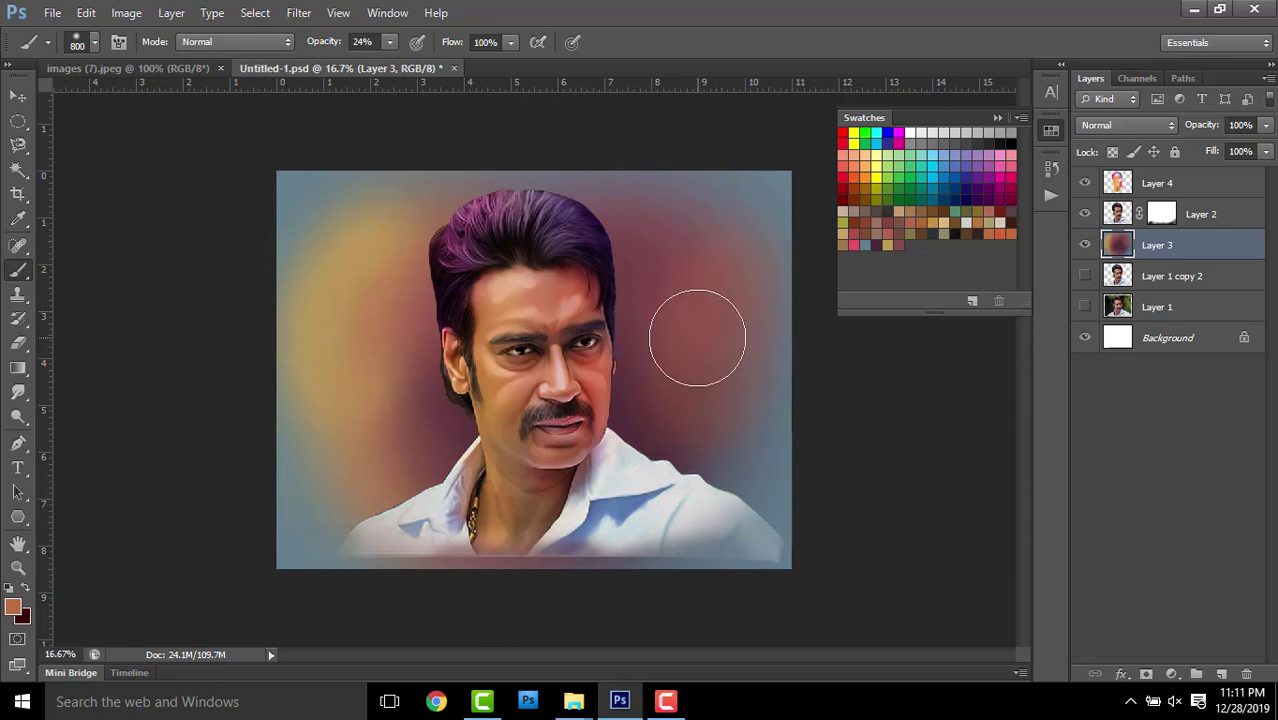
left_click_drag(710, 314, 707, 257)
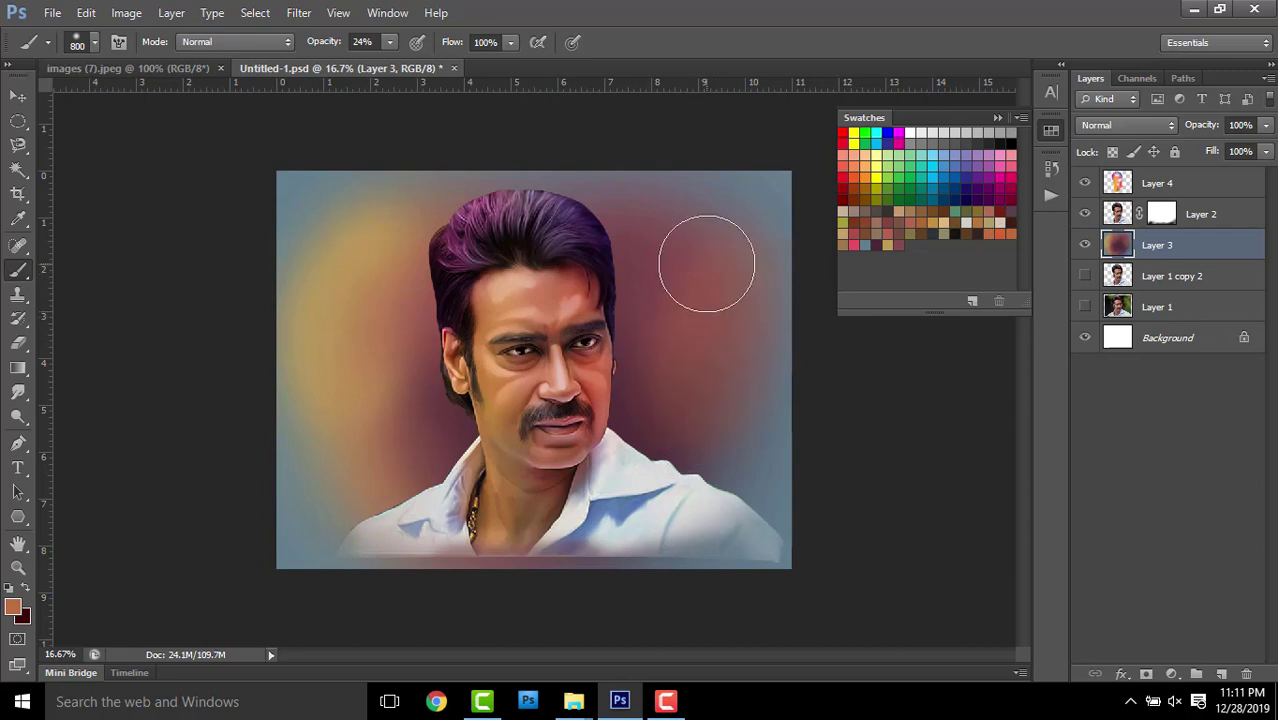
left_click(19, 392)
Smudge purple shading into the background with a 296 px tip at about 36% strength
left_click(94, 42)
left_click_drag(362, 200, 372, 593)
left_click(218, 565)
left_click(533, 345)
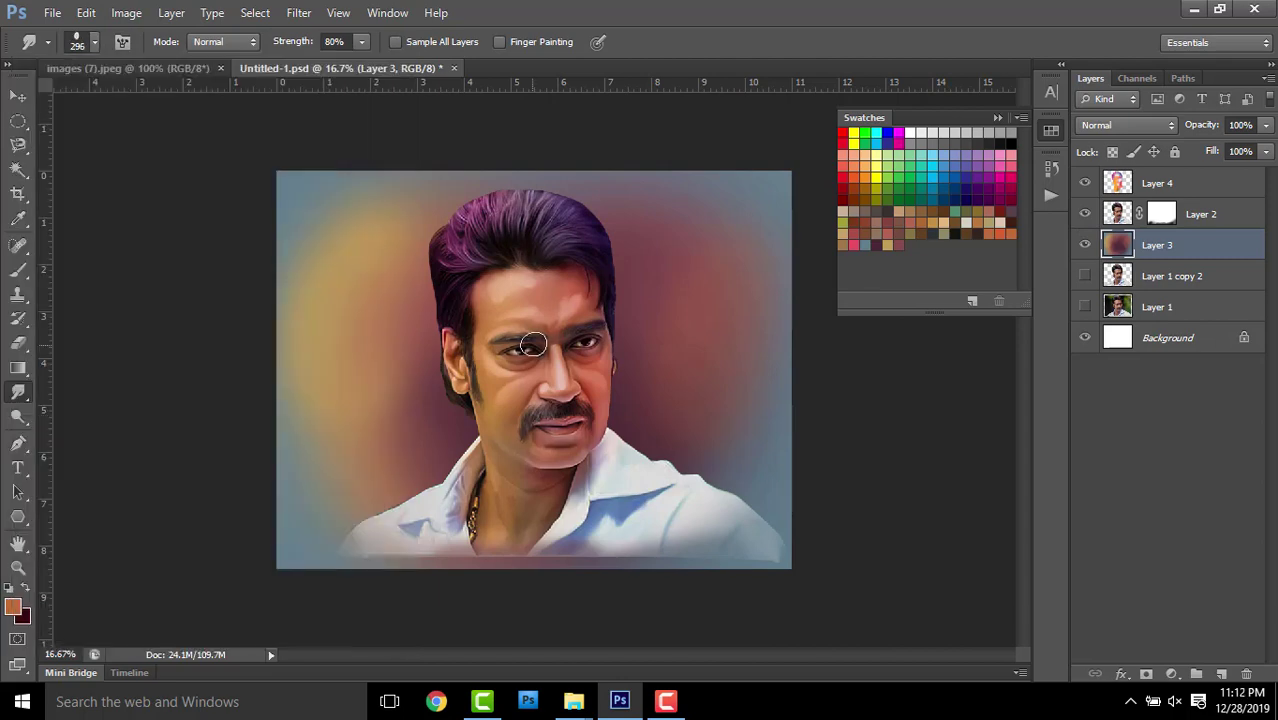
scroll(407, 345, "up", 2)
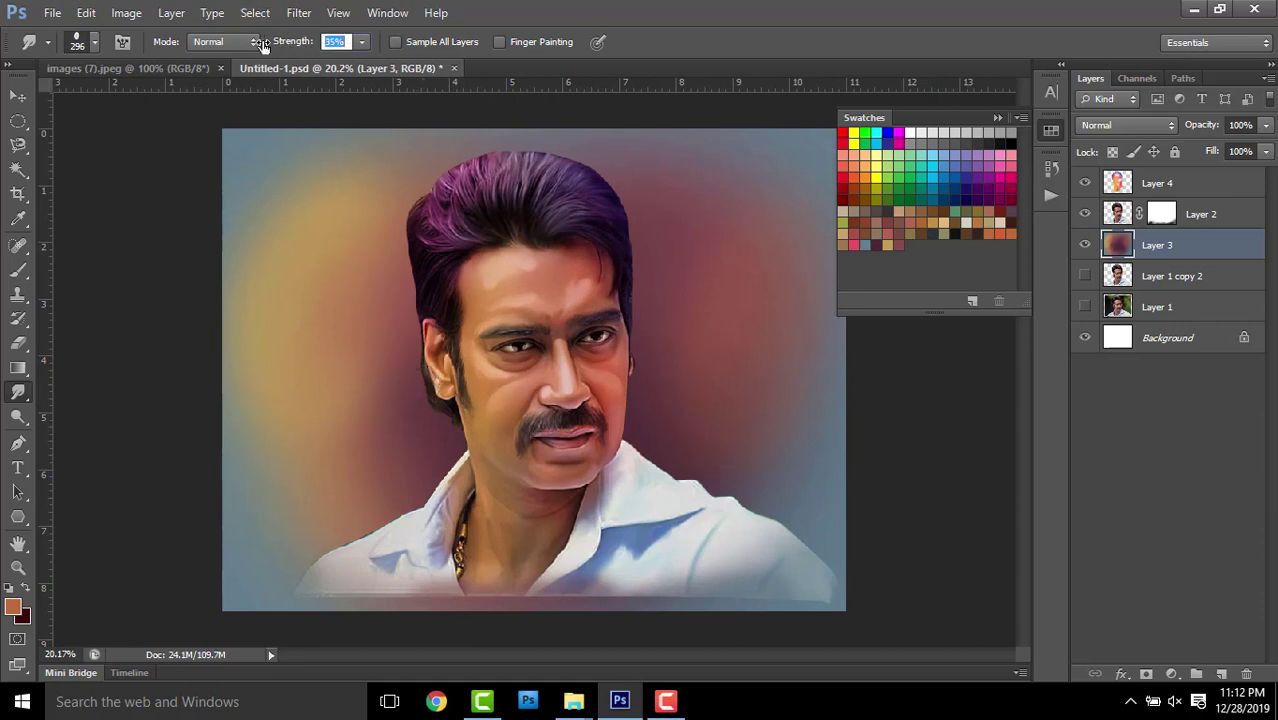
left_click_drag(260, 44, 263, 44)
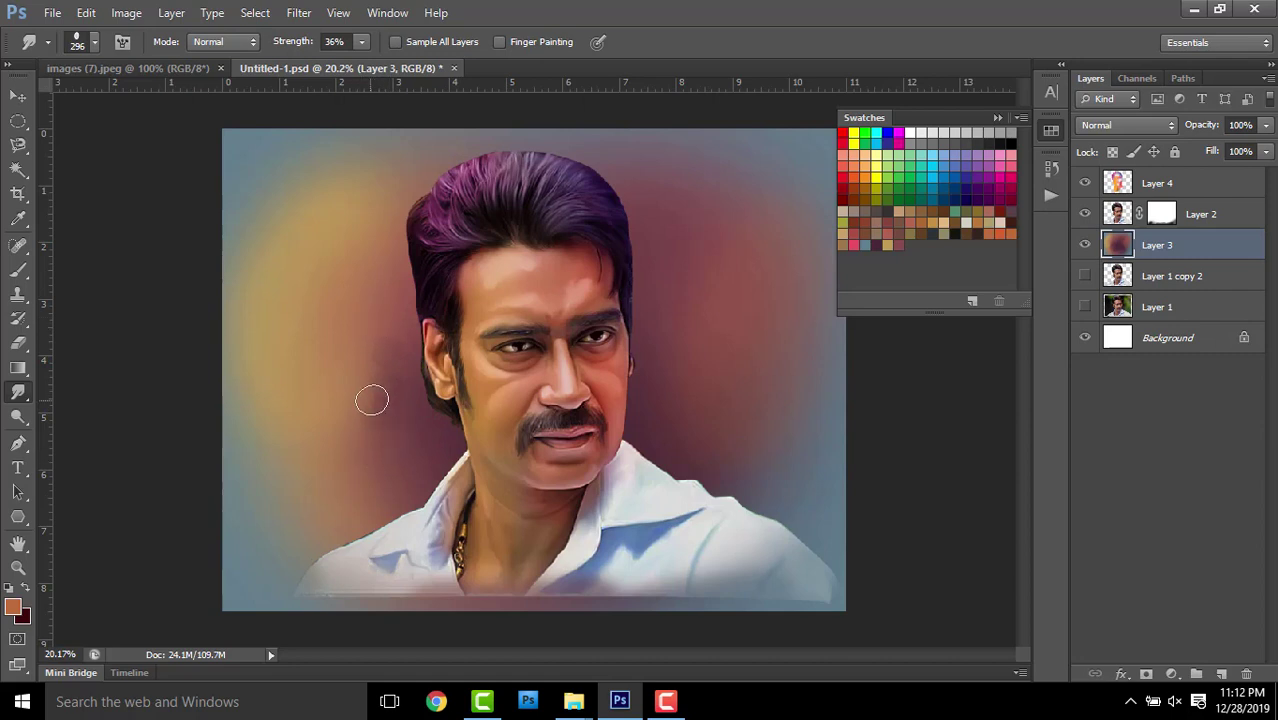
scroll(371, 400, "up", 3)
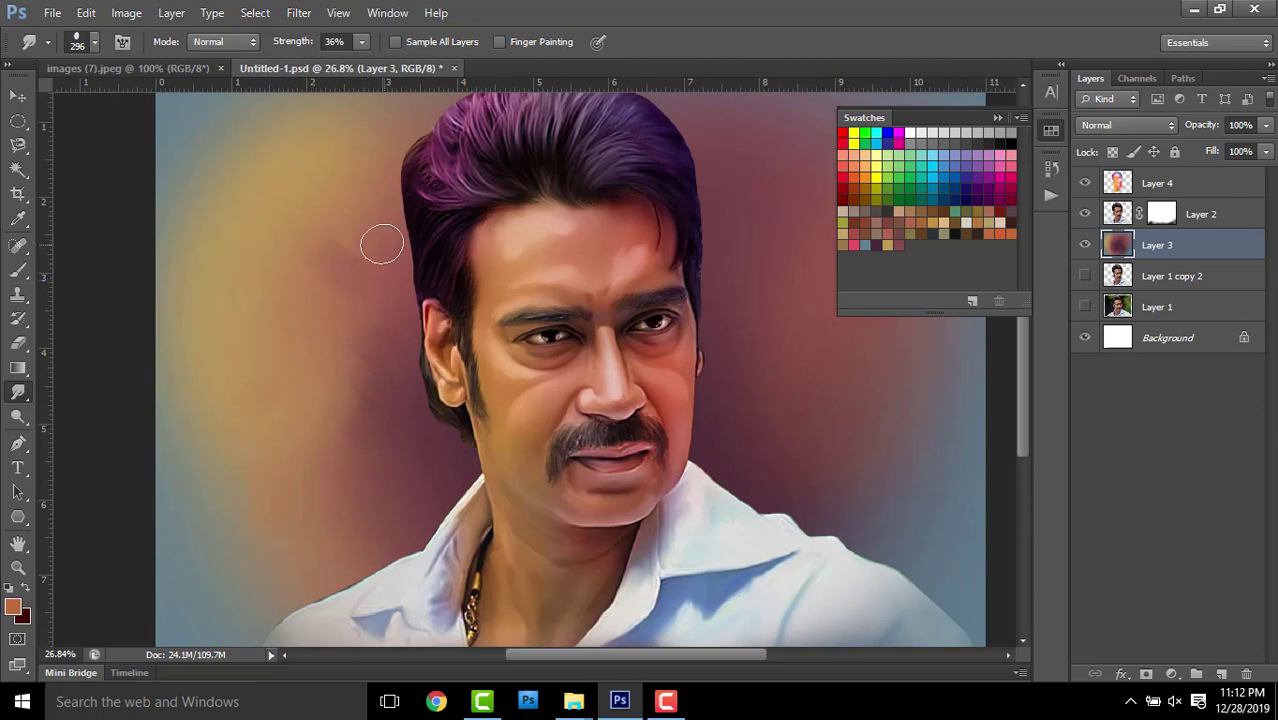
left_click_drag(320, 325, 385, 306)
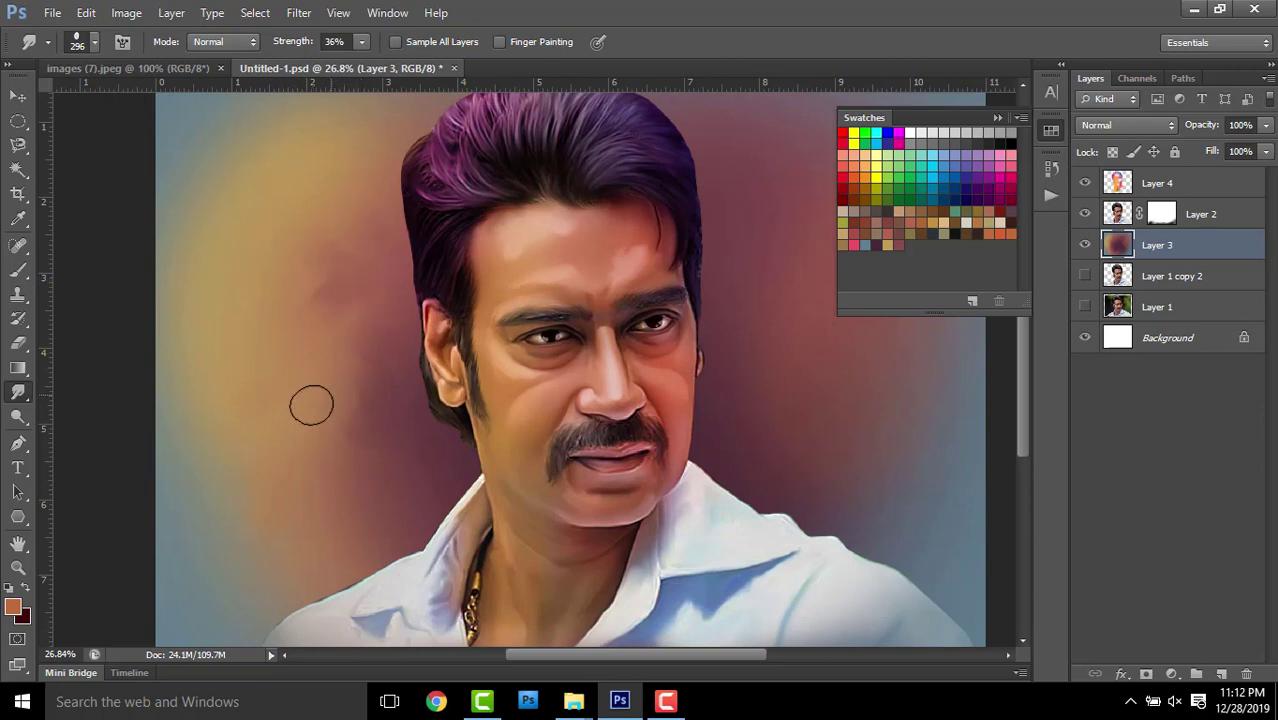
Raise smudge strength to 54% and smear a dark streak from the ear with 400 px
scroll(246, 240, "up", 3)
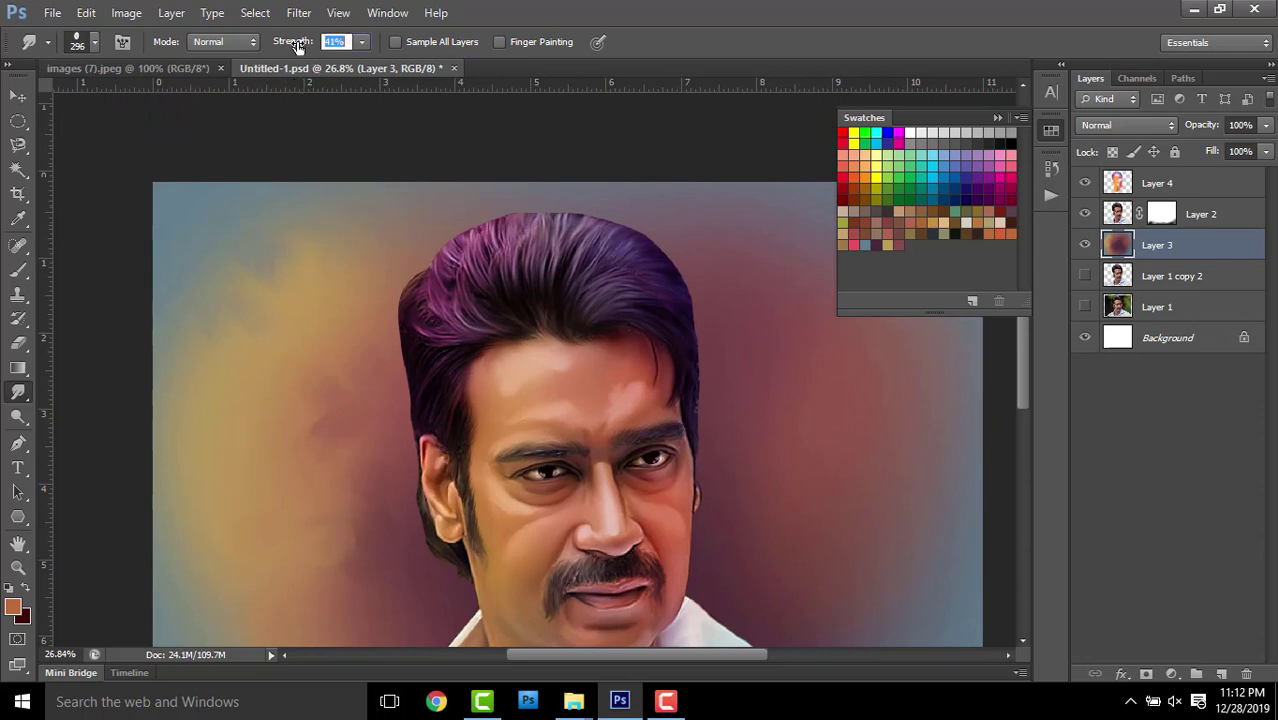
left_click_drag(297, 45, 310, 45)
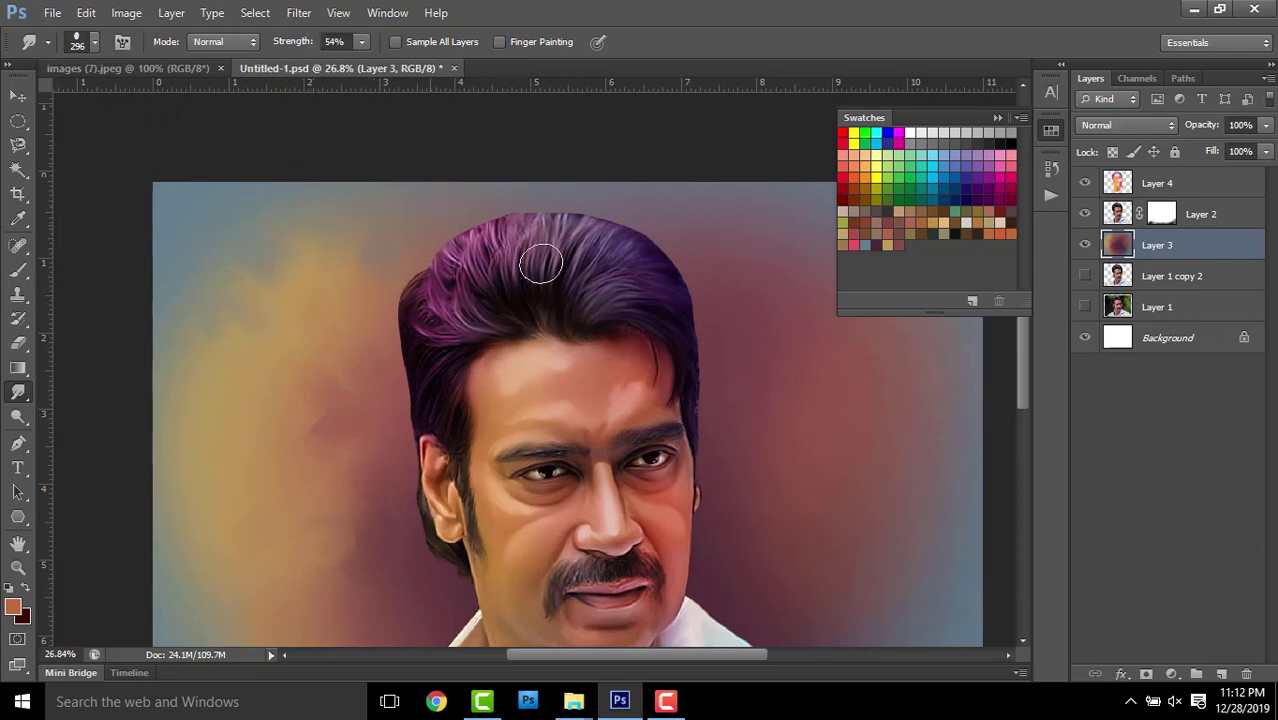
scroll(541, 263, "down", 1)
scroll(660, 254, "right", 3)
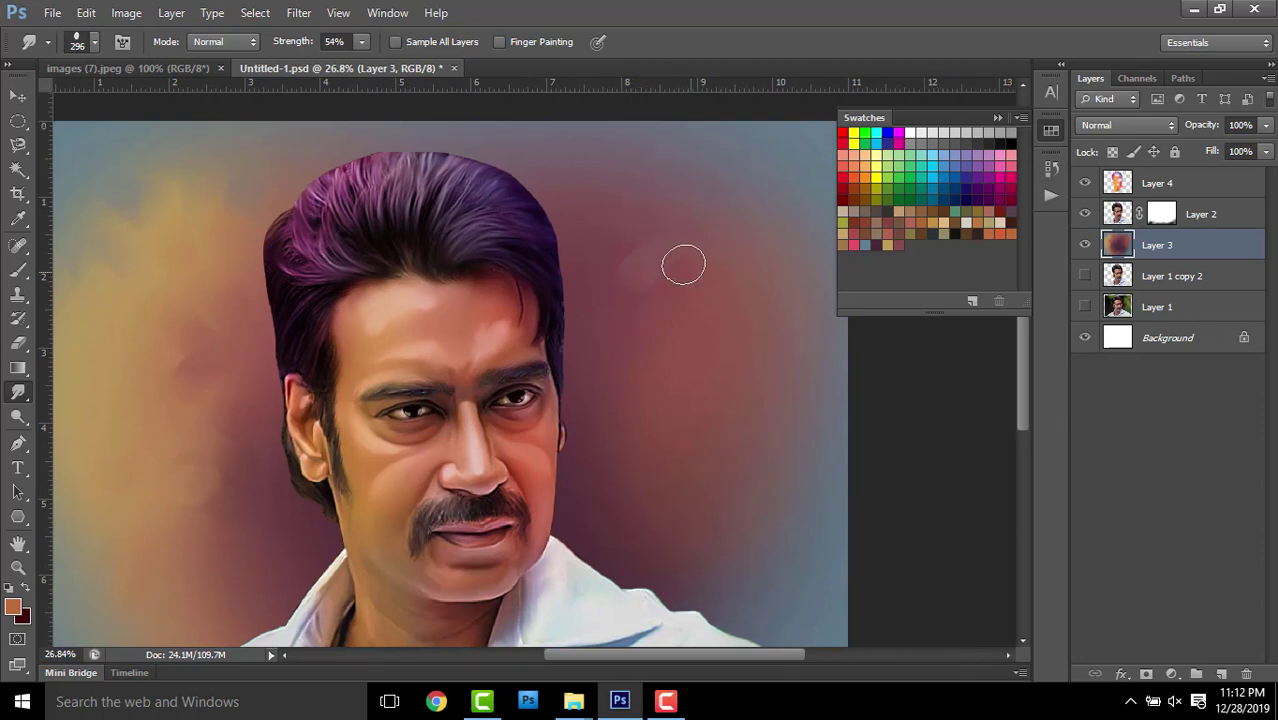
left_click_drag(617, 301, 686, 253)
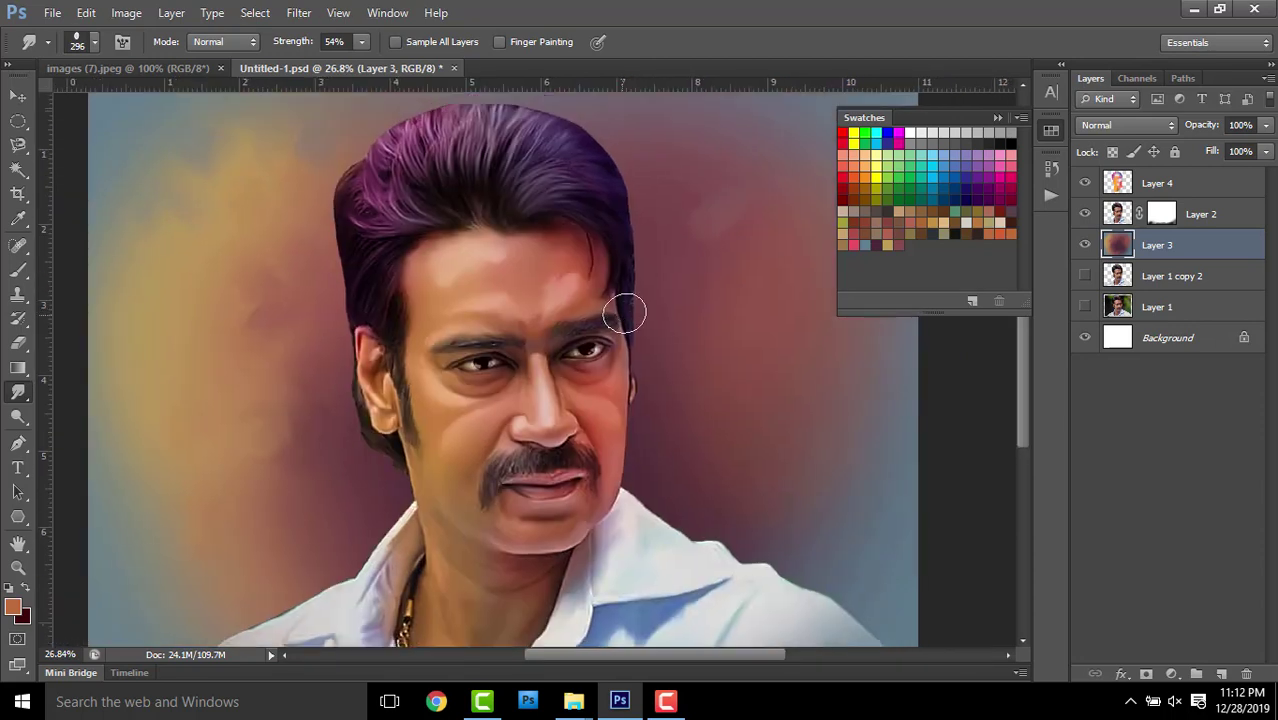
key("bracketright")
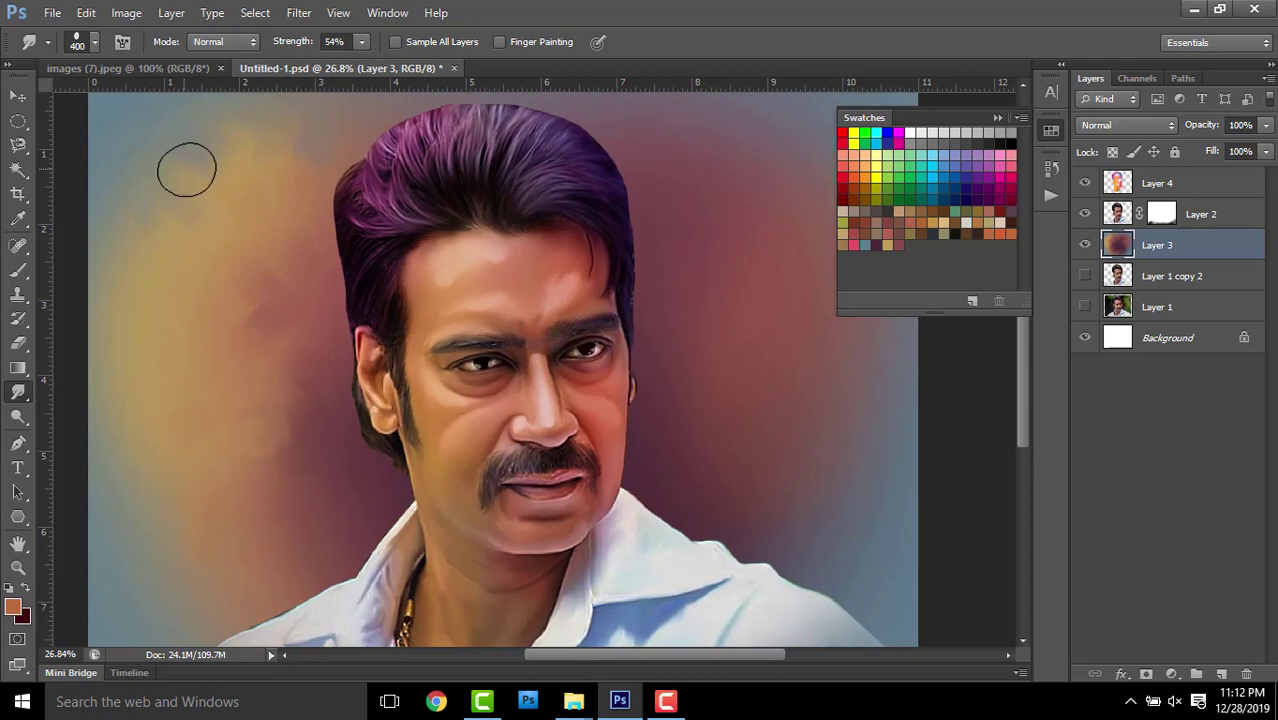
mouse_move(335, 407)
left_mouse_down()
mouse_move(291, 397)
mouse_move(357, 442)
mouse_move(314, 534)
mouse_move(228, 545)
mouse_move(360, 480)
left_mouse_up()
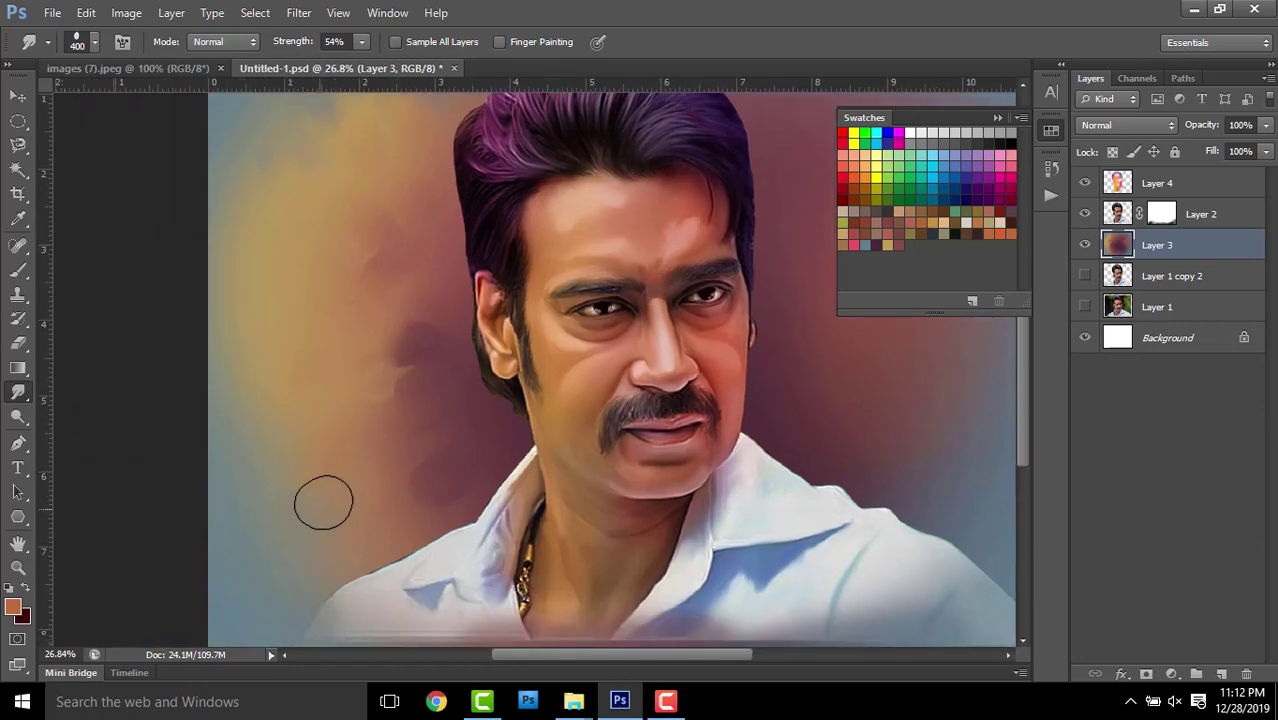
Smear the hair's left edge, the reddish glow beside the face, and the cheek edge
left_click_drag(392, 211, 347, 386)
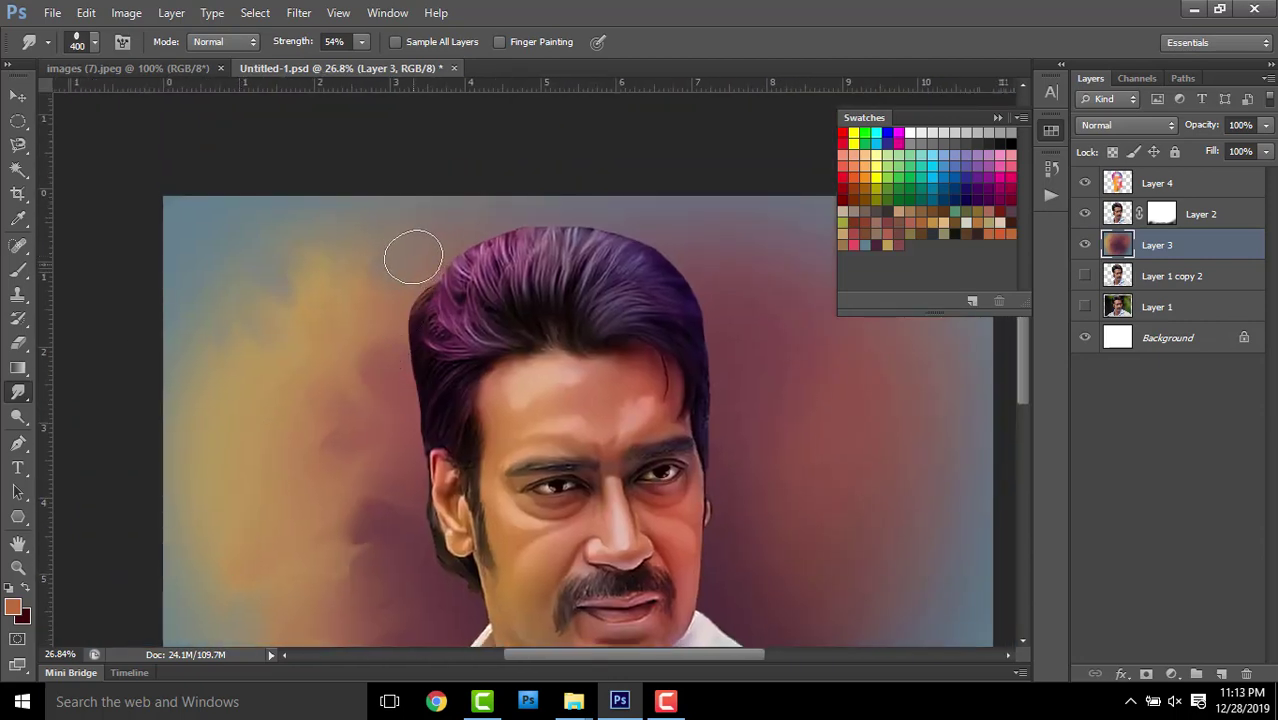
left_click_drag(413, 257, 408, 279)
left_click_drag(605, 323, 465, 250)
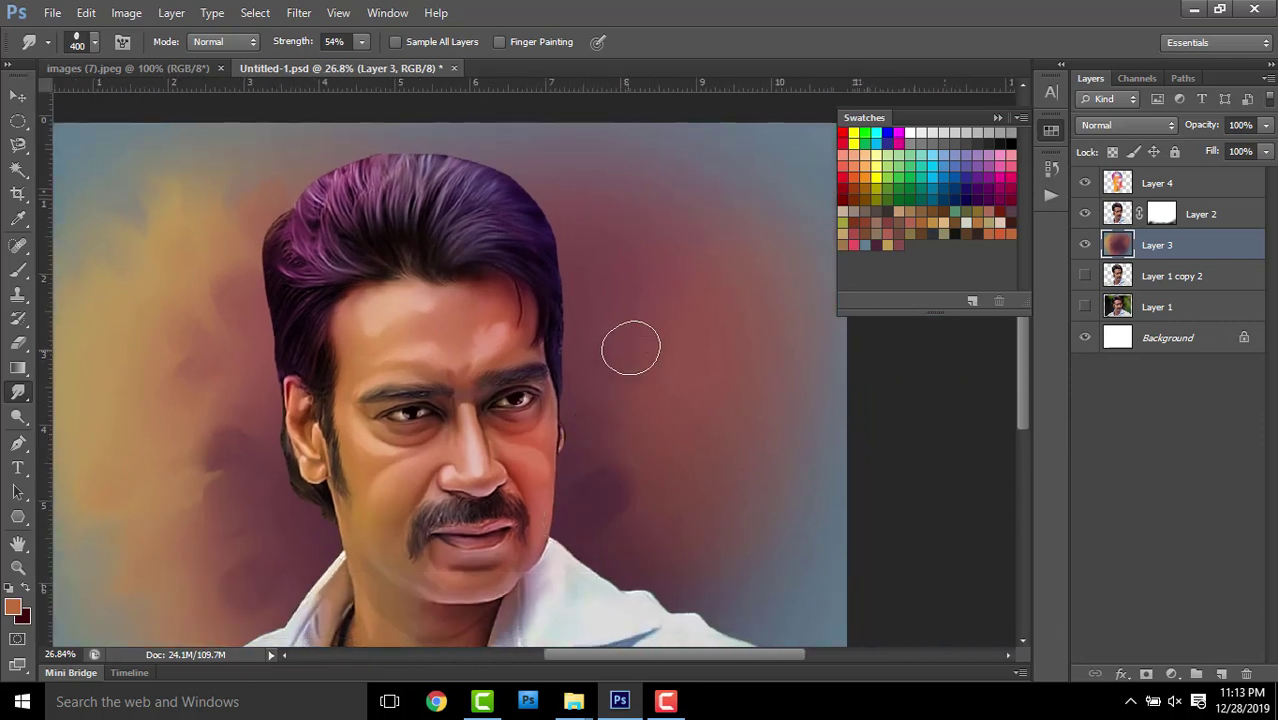
left_click_drag(737, 416, 753, 308)
scroll(670, 370, "left", 2)
scroll(670, 370, "down", 1)
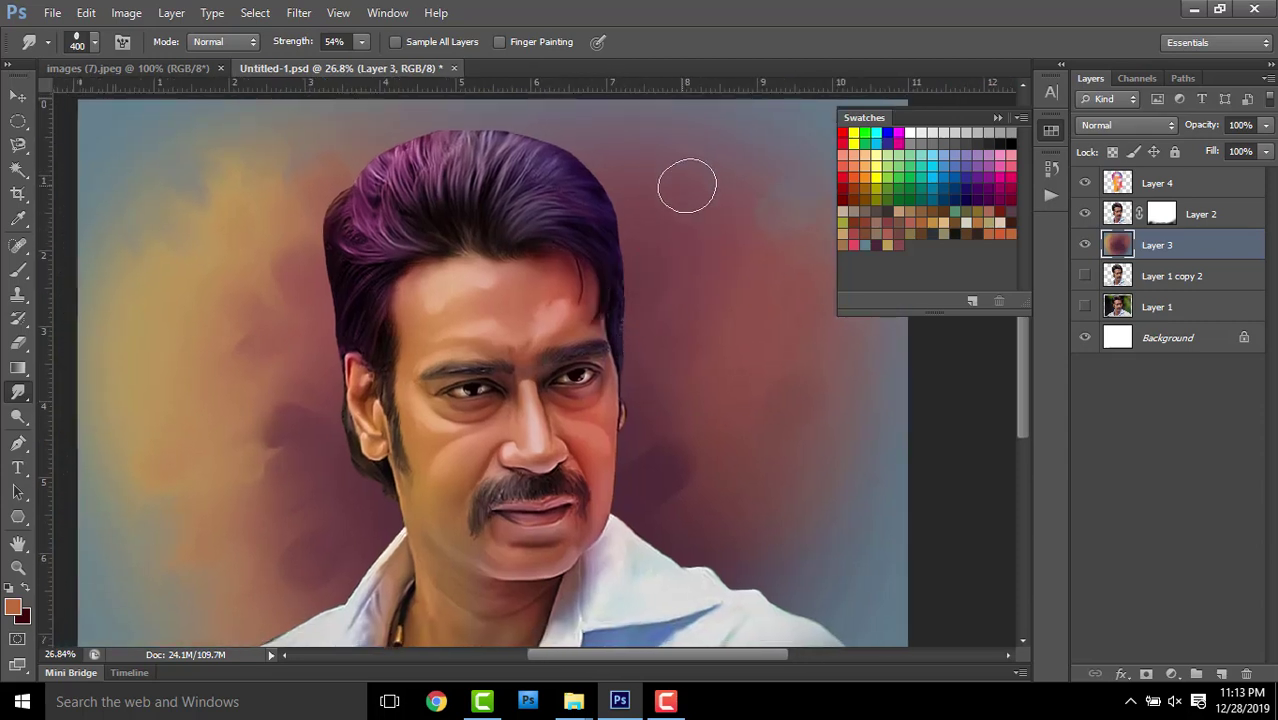
mouse_move(627, 362)
left_mouse_down()
mouse_move(639, 294)
mouse_move(673, 359)
left_mouse_up()
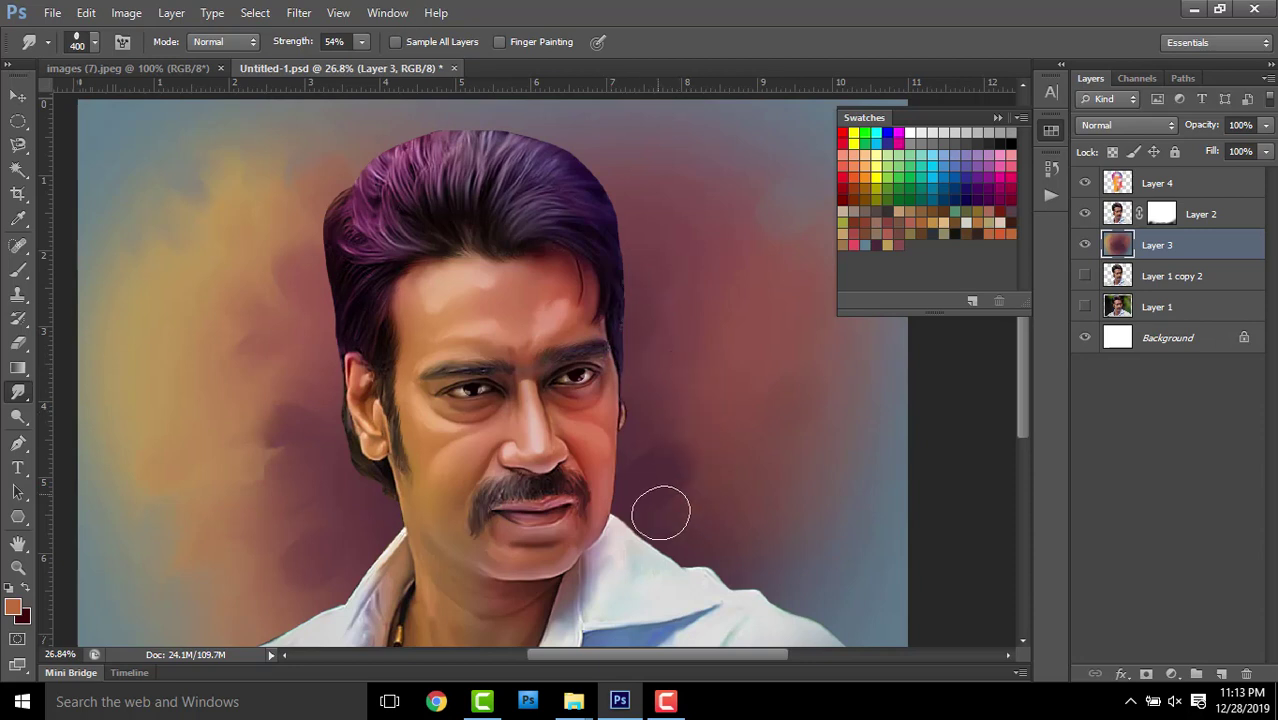
Smudge the purple background right of the face upward into soft strokes
left_click_drag(660, 513, 613, 428)
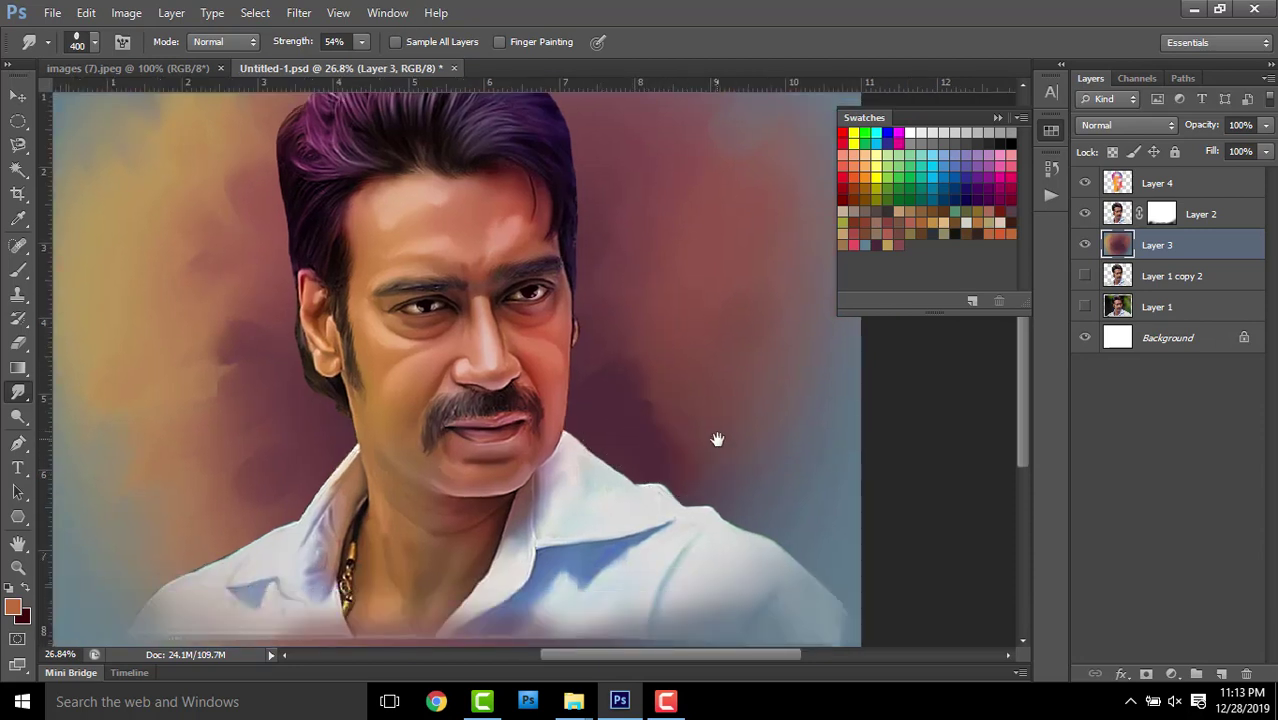
left_click_drag(717, 439, 680, 421)
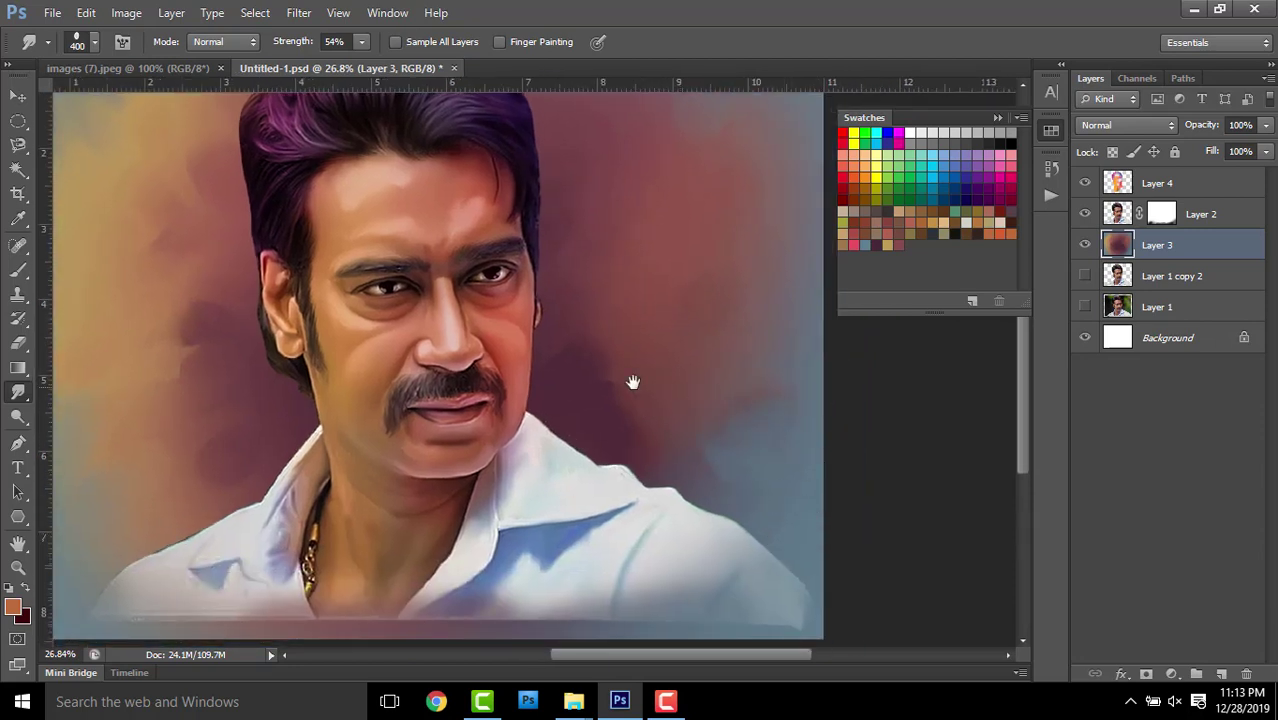
left_click_drag(630, 380, 707, 530)
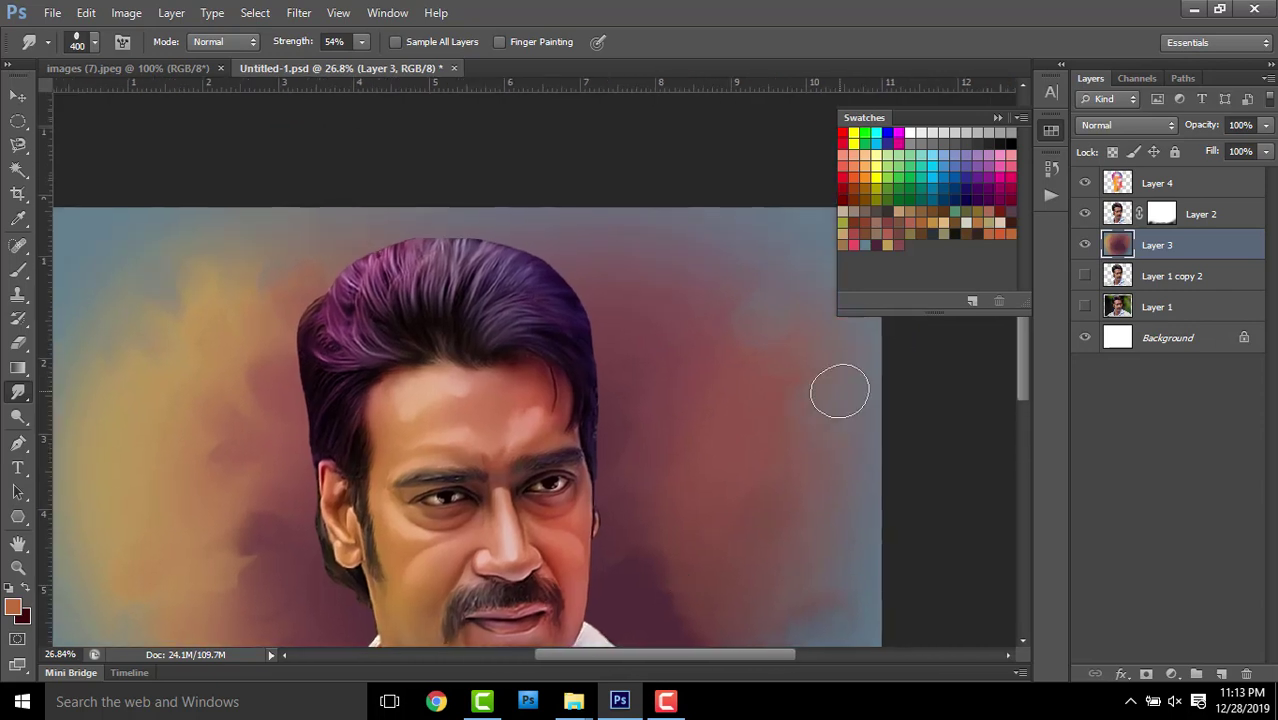
left_click_drag(575, 392, 723, 434)
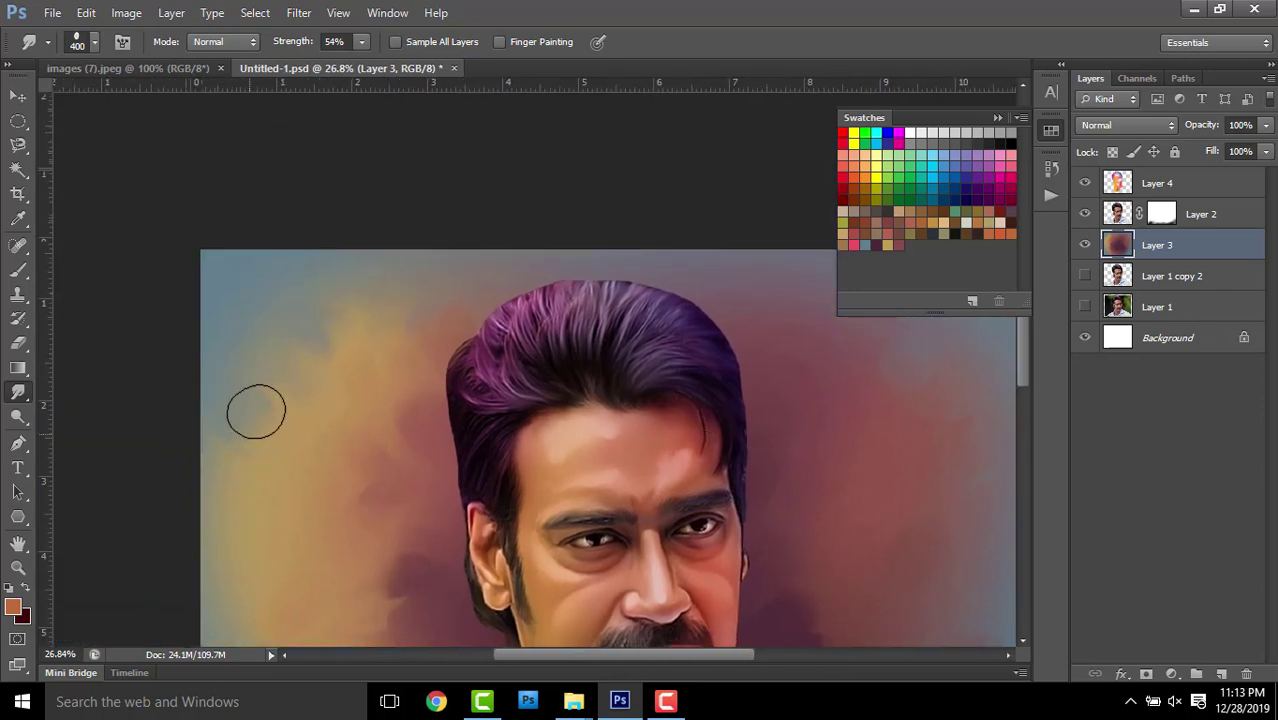
scroll(516, 371, "down", 2)
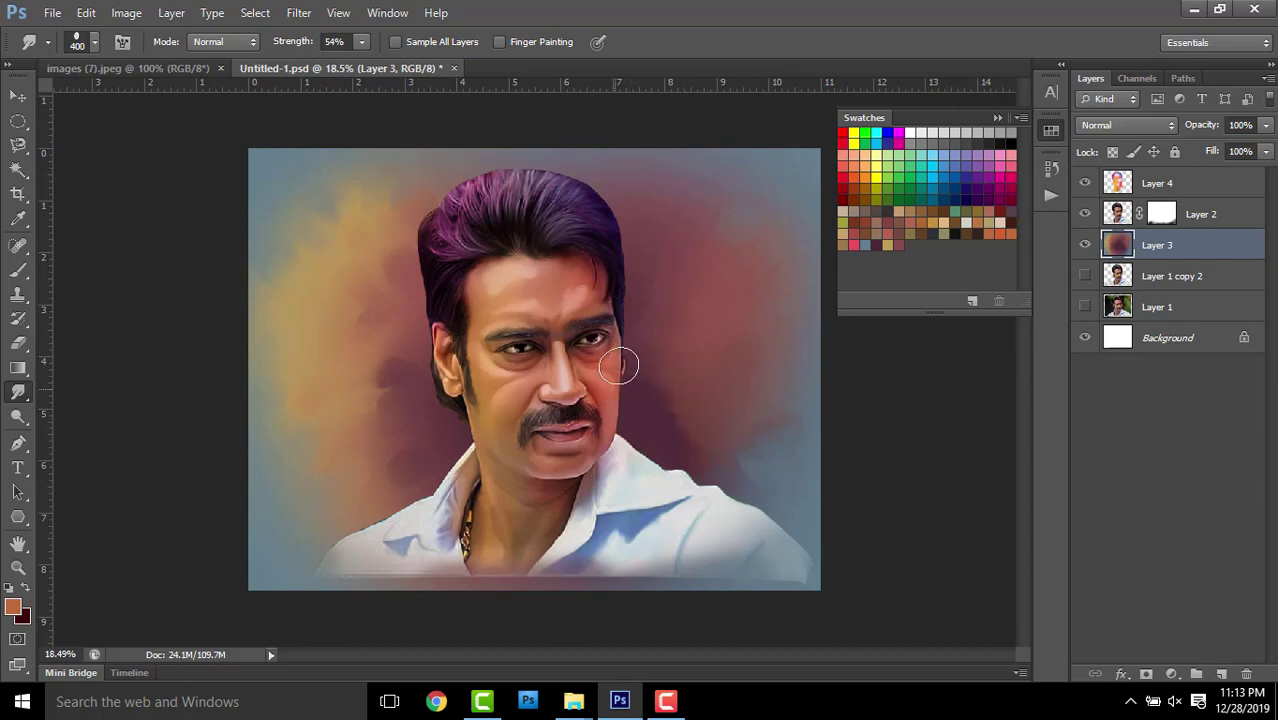
left_click_drag(682, 424, 687, 379)
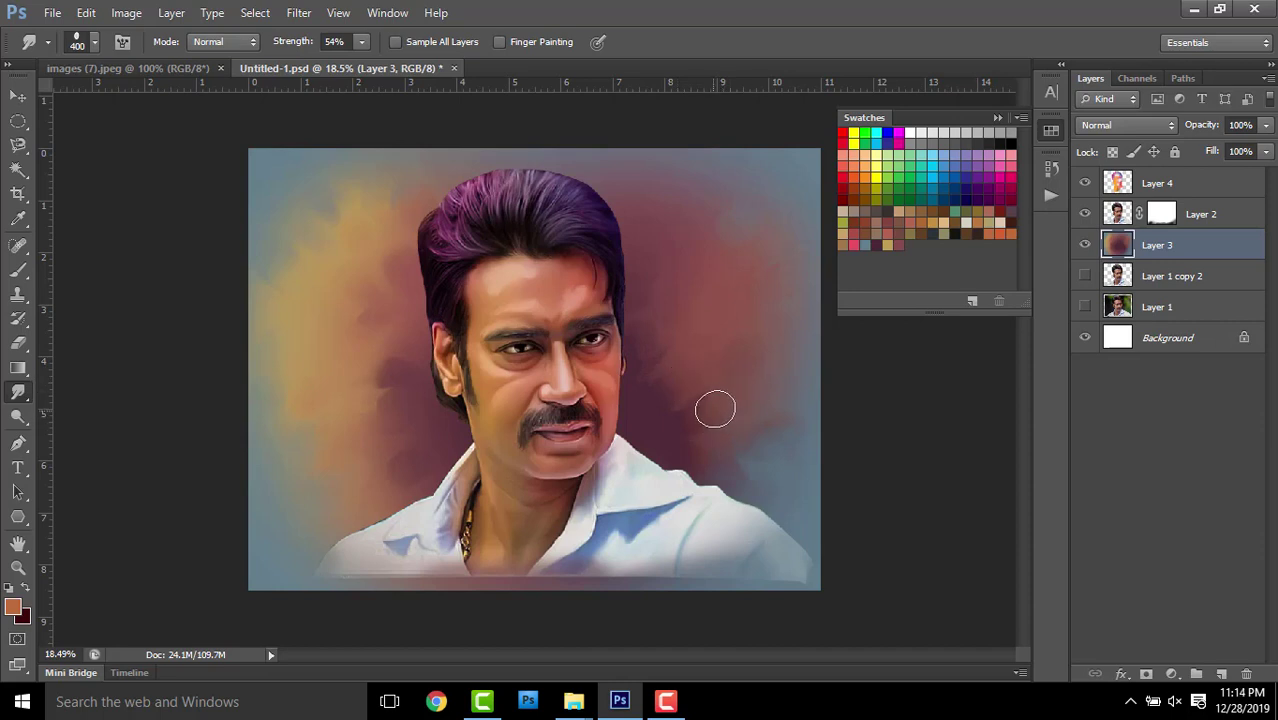
mouse_move(703, 418)
left_mouse_down()
mouse_move(719, 420)
mouse_move(690, 423)
mouse_move(702, 425)
left_mouse_up()
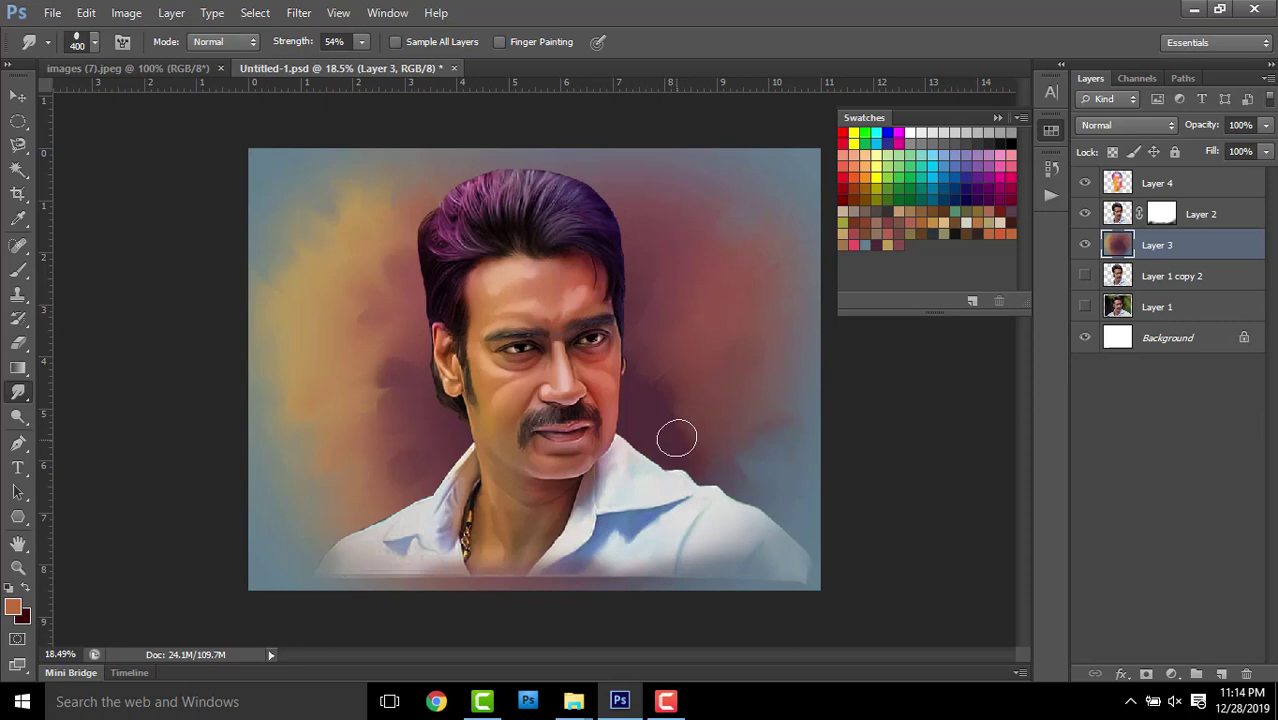
scroll(700, 340, "down", 1)
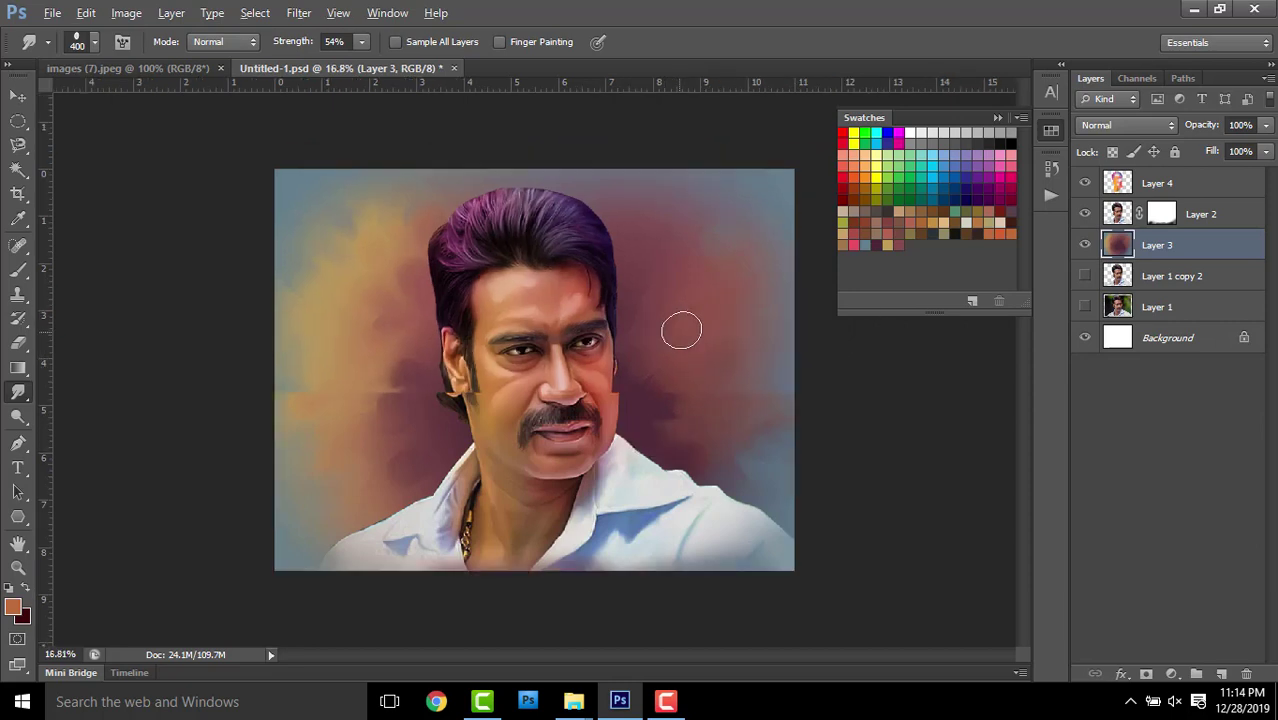
left_click(1161, 213)
Switch to the Brush at 100% opacity and a medium size
left_click(22, 271)
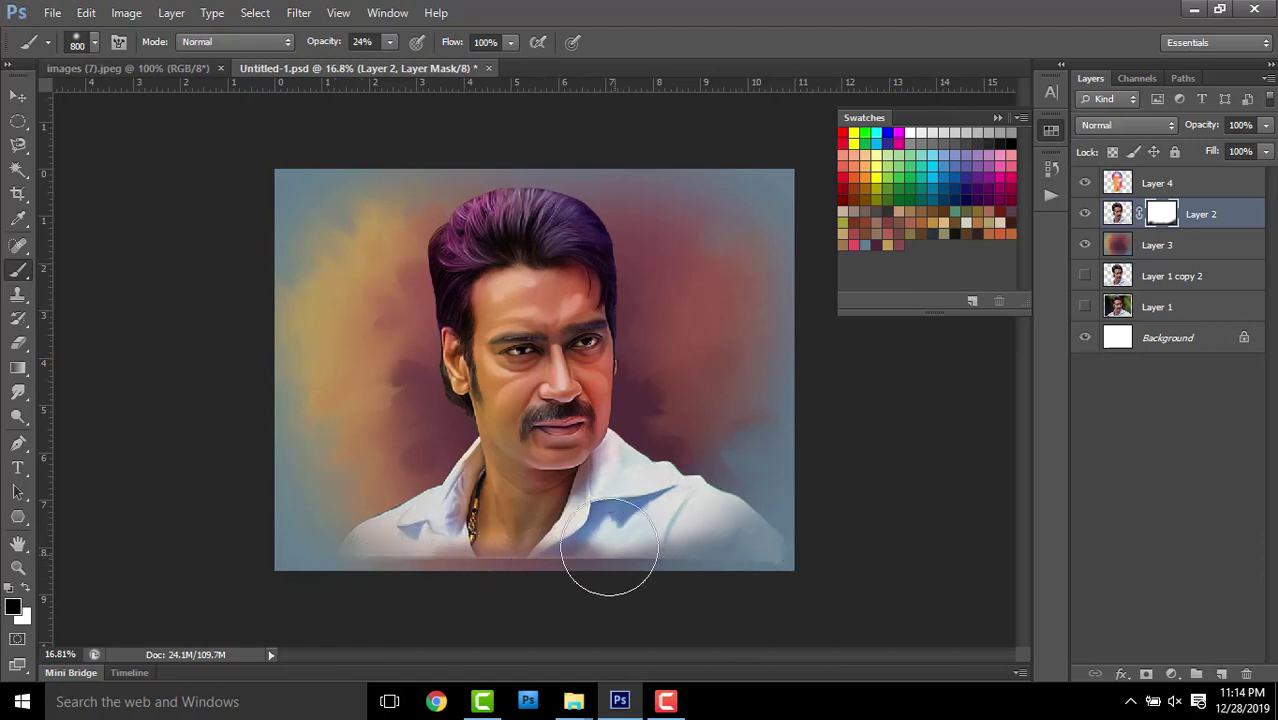
left_click_drag(317, 45, 340, 42)
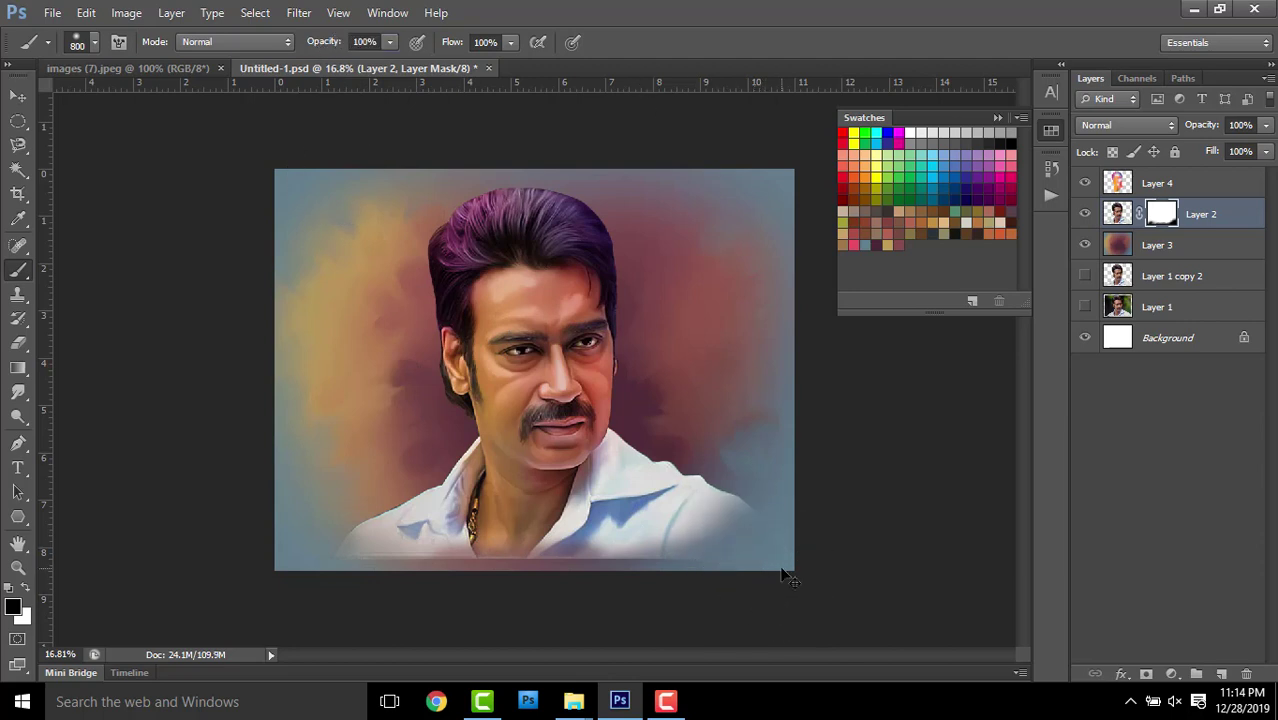
key("bracketright")
key("bracketright")
key("bracketright")
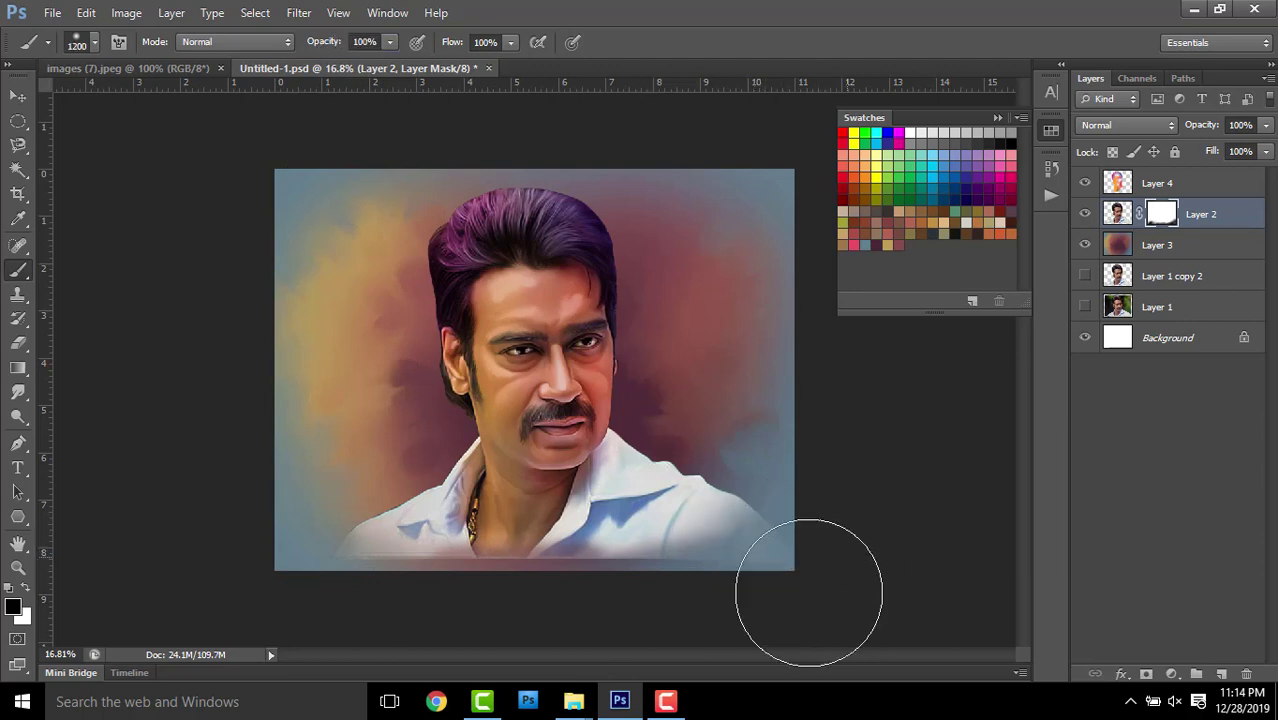
key("bracketleft")
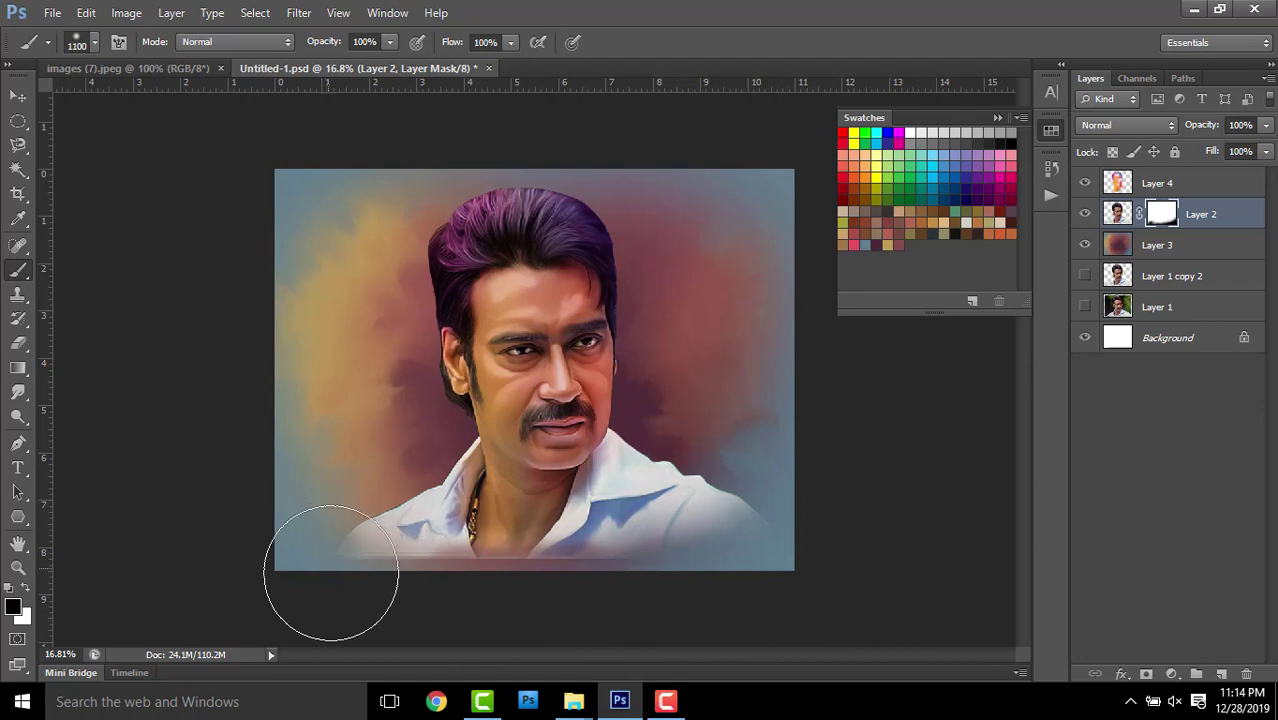
key("bracketleft")
key("bracketleft")
key("bracketleft")
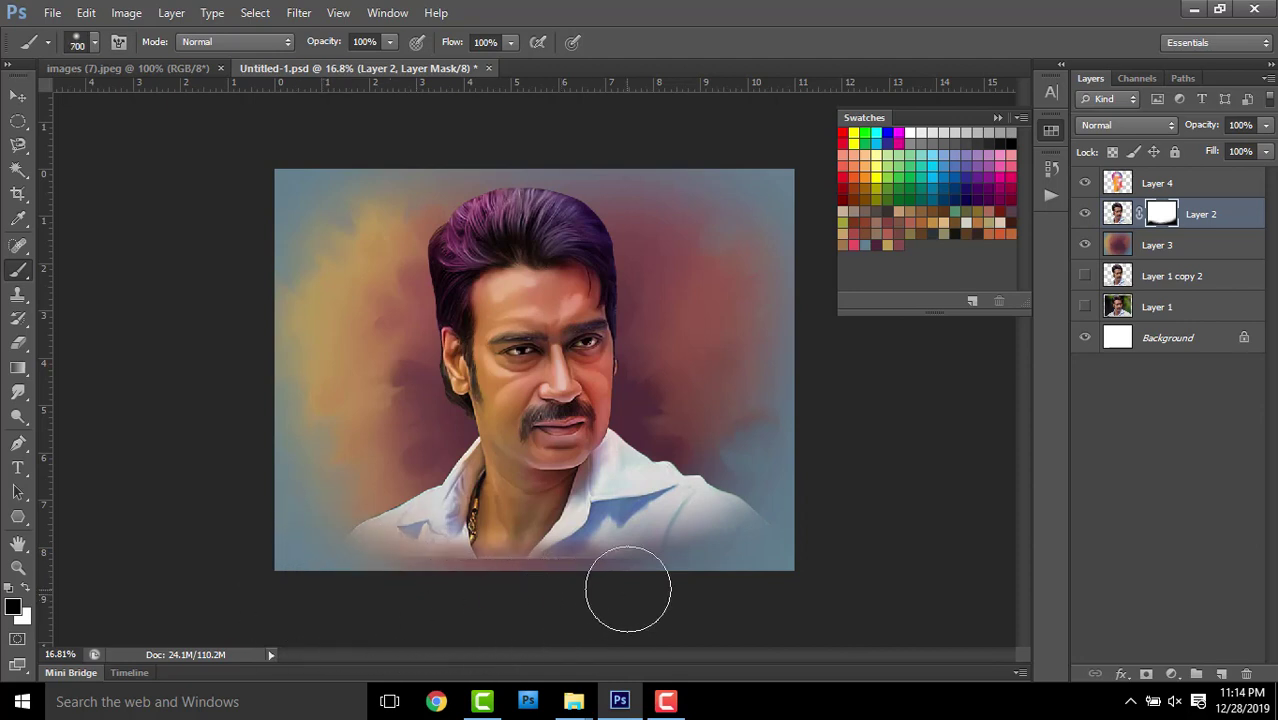
key("bracketleft")
key("bracketleft")
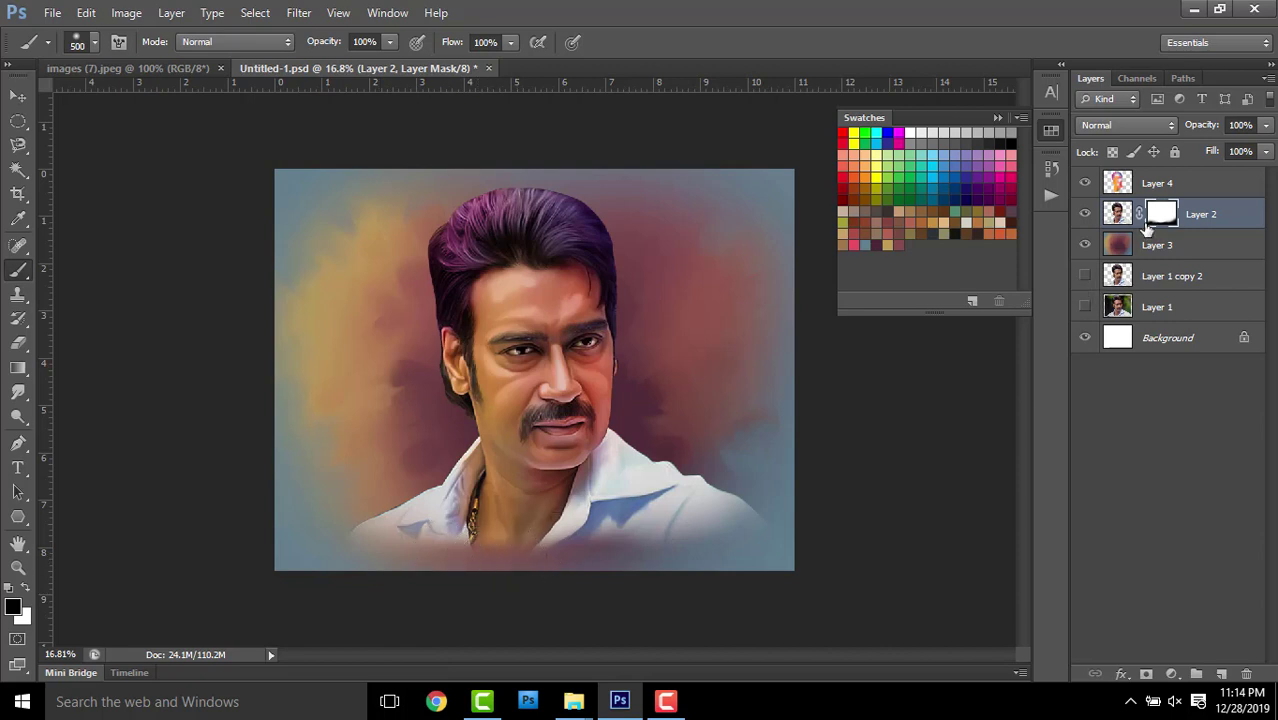
Slightly rescale the portrait together with Layer 4
left_click(1157, 190, "shift")
key("ctrl+t")
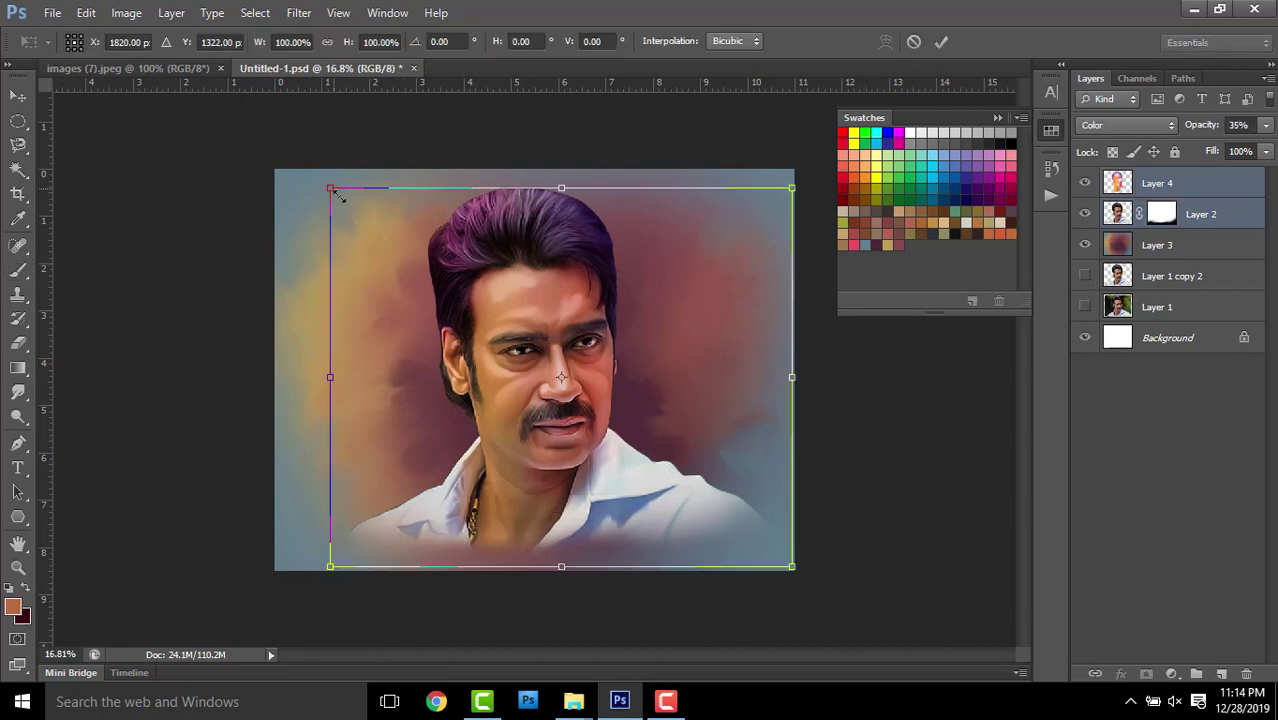
left_click_drag(338, 196, 345, 200)
left_click(941, 41)
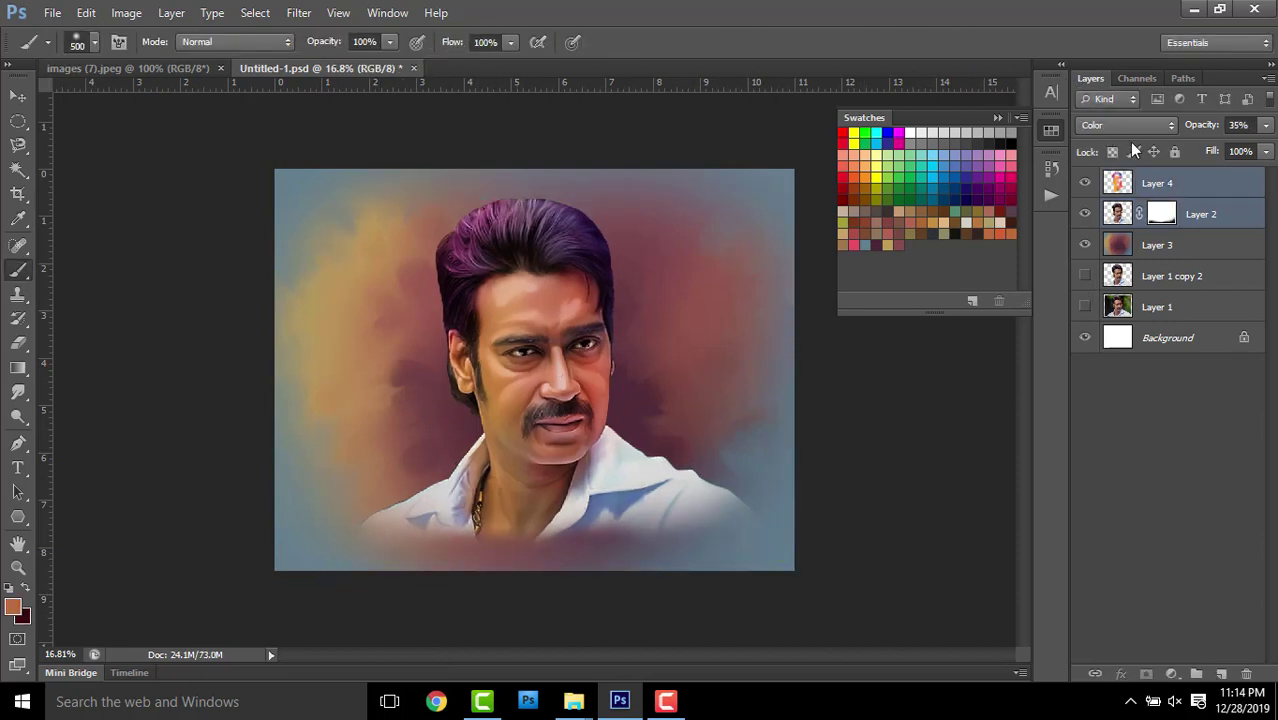
Apply Layer 2's mask permanently to the layer
left_click(1163, 219)
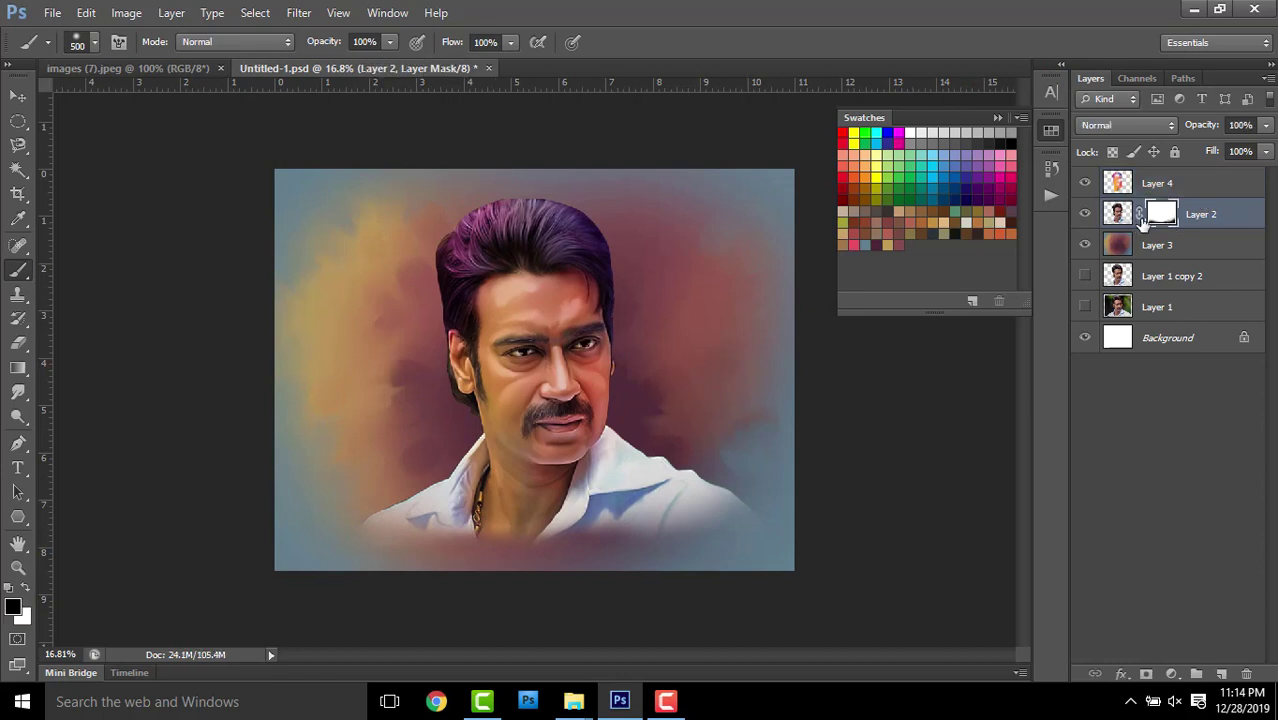
right_click(1165, 217)
left_click(1115, 272)
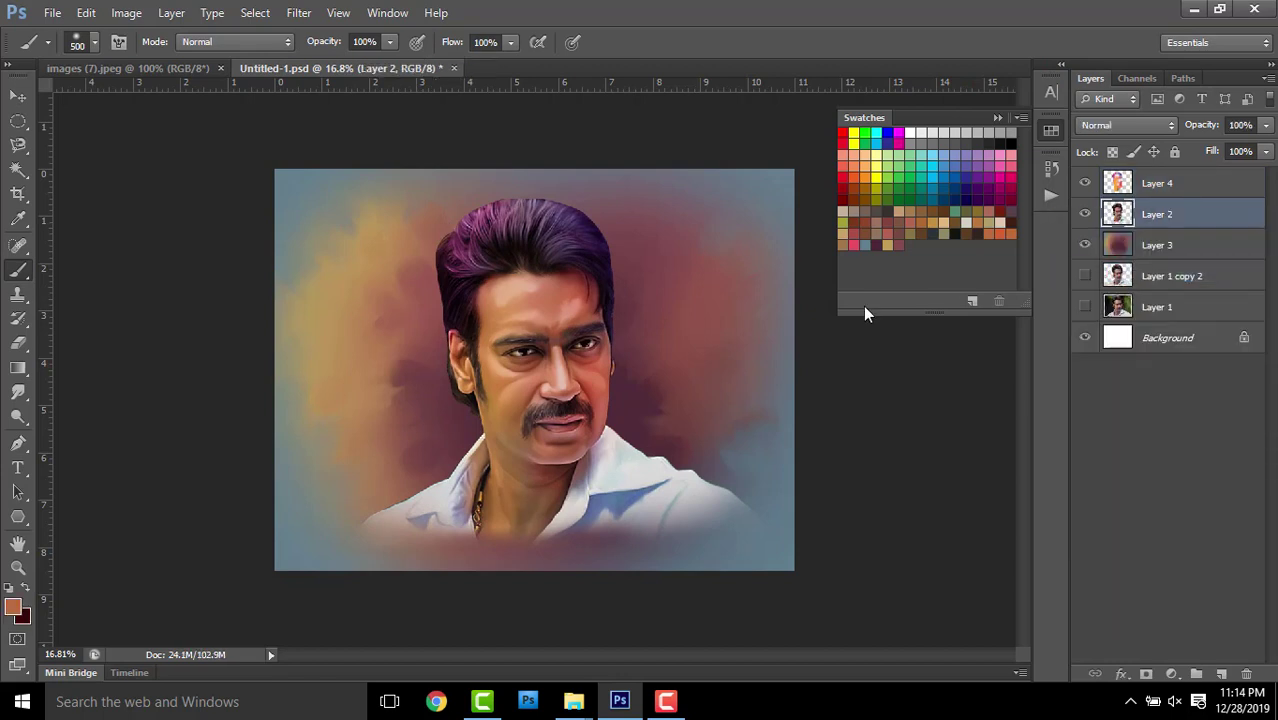
left_click(27, 392)
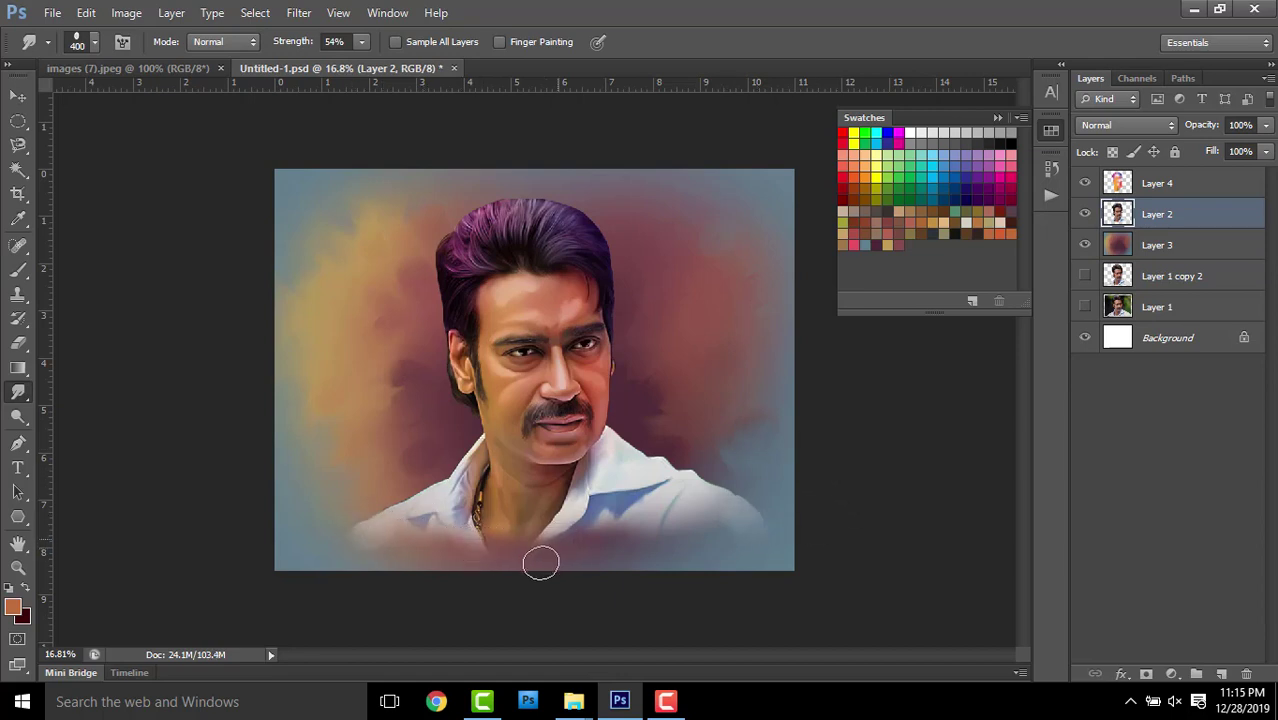
Smudge the bottom and lower-right edges of the white shirt into the background
mouse_move(606, 531)
left_mouse_down()
mouse_move(584, 527)
mouse_move(660, 535)
left_mouse_up()
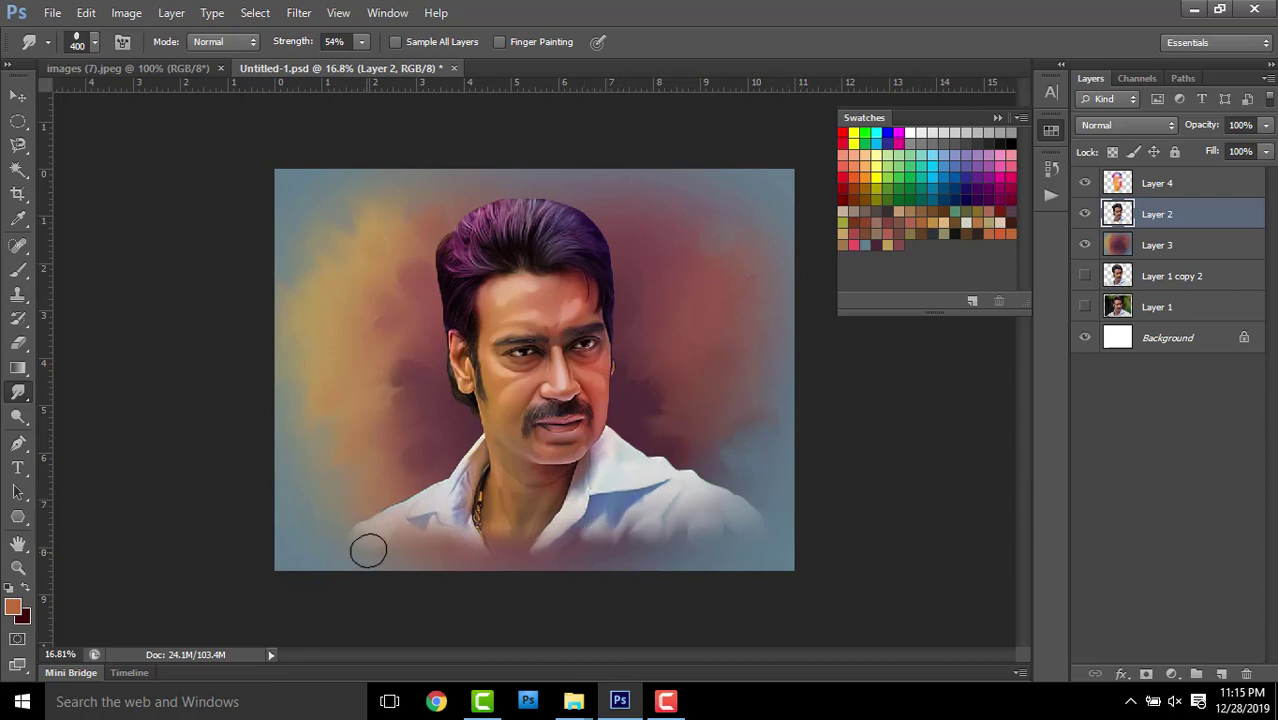
mouse_move(746, 516)
left_mouse_down()
mouse_move(708, 514)
mouse_move(696, 539)
left_mouse_up()
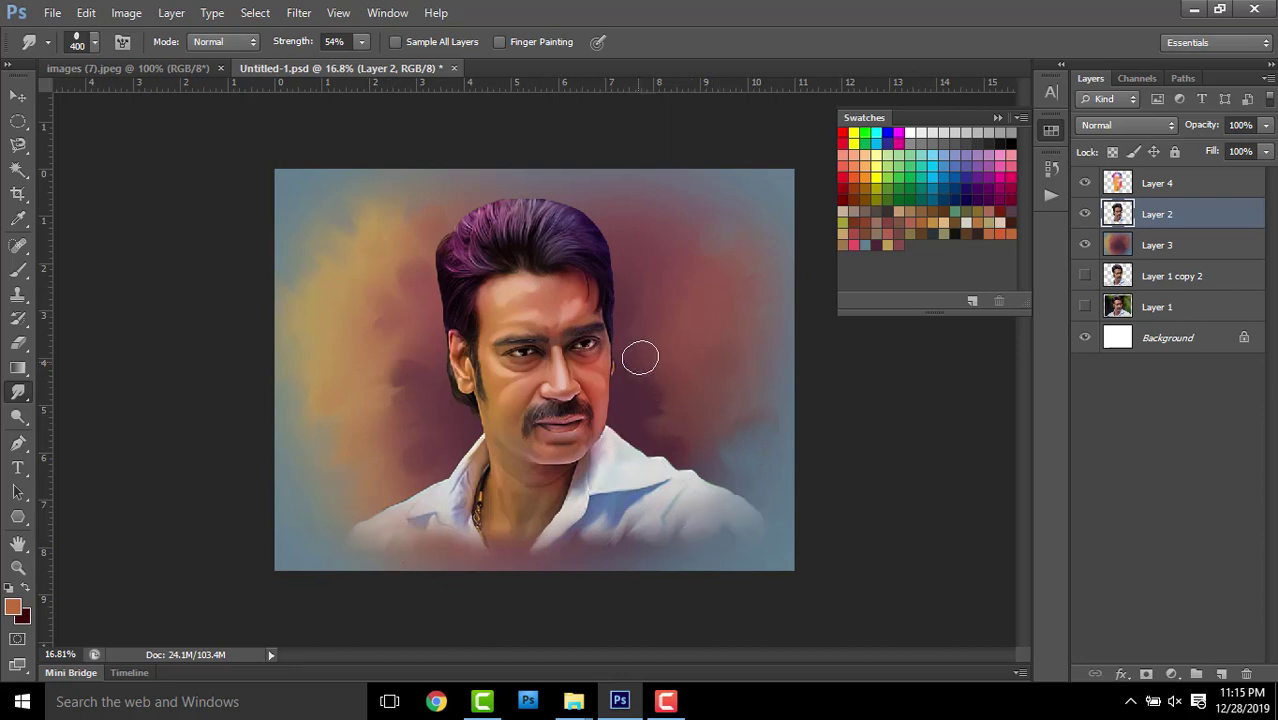
scroll(640, 357, "up", 2)
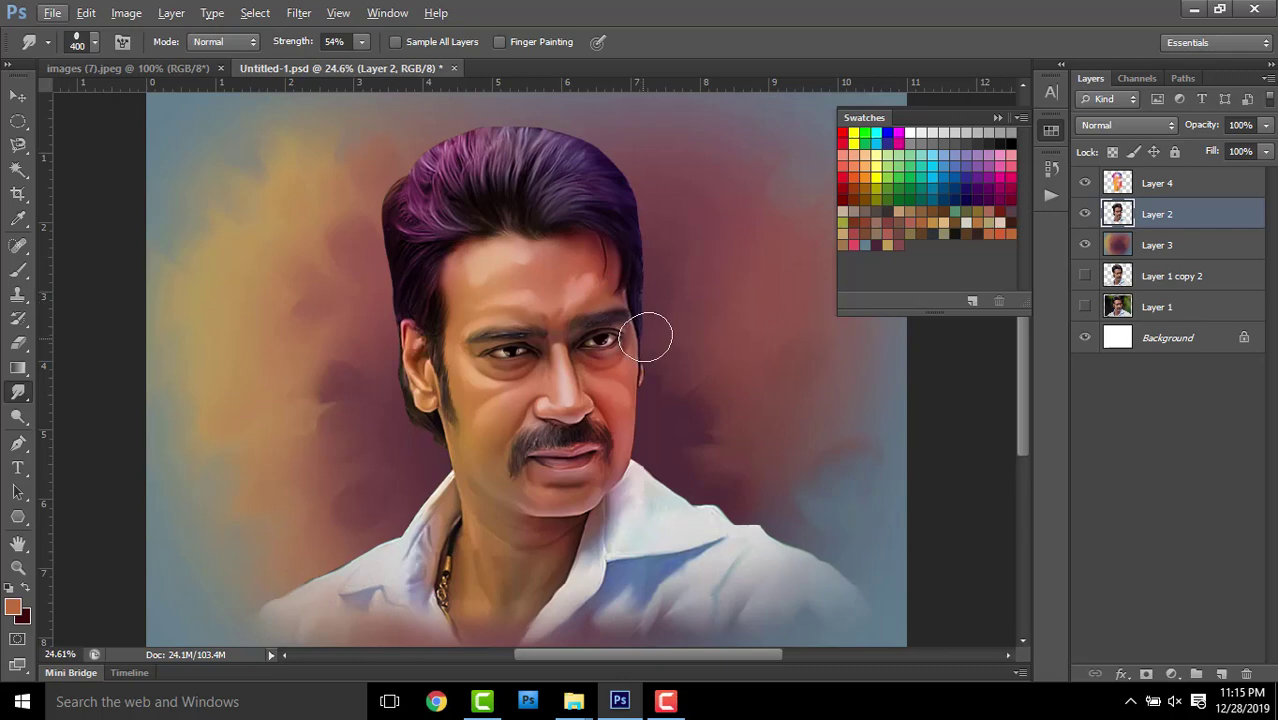
scroll(471, 171, "up", 2)
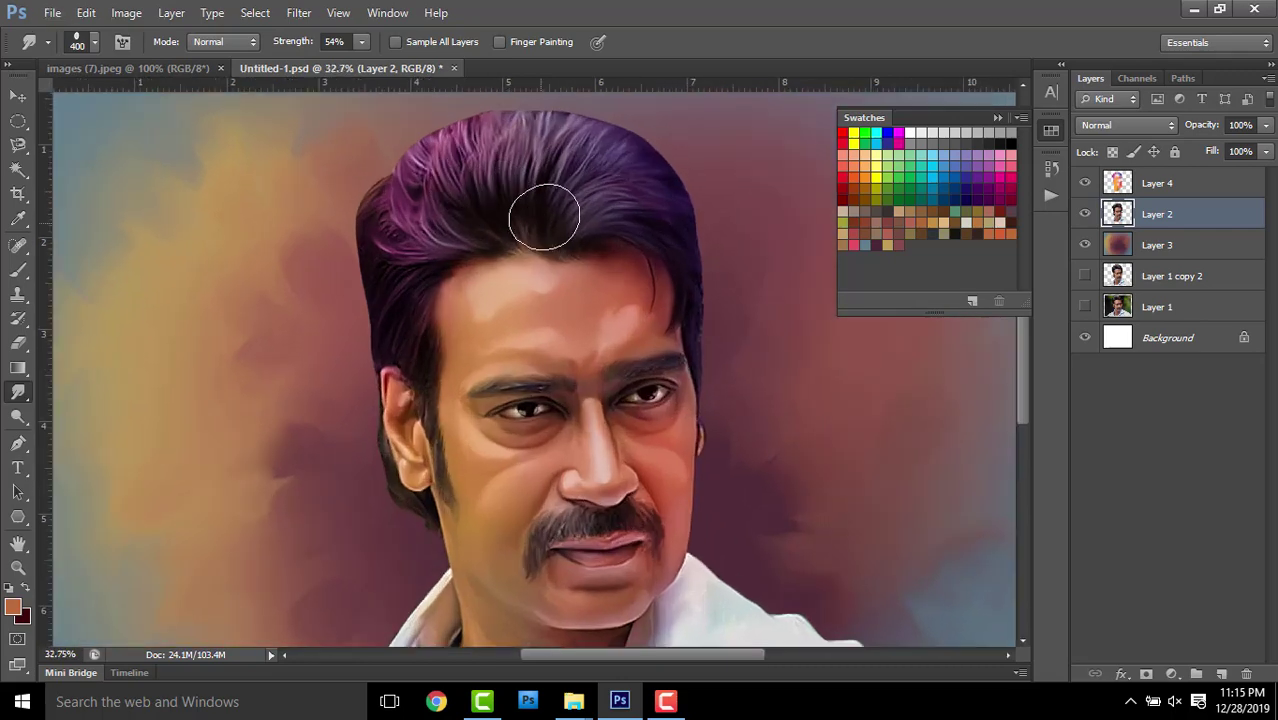
scroll(548, 214, "up", 1)
scroll(590, 266, "down", 2)
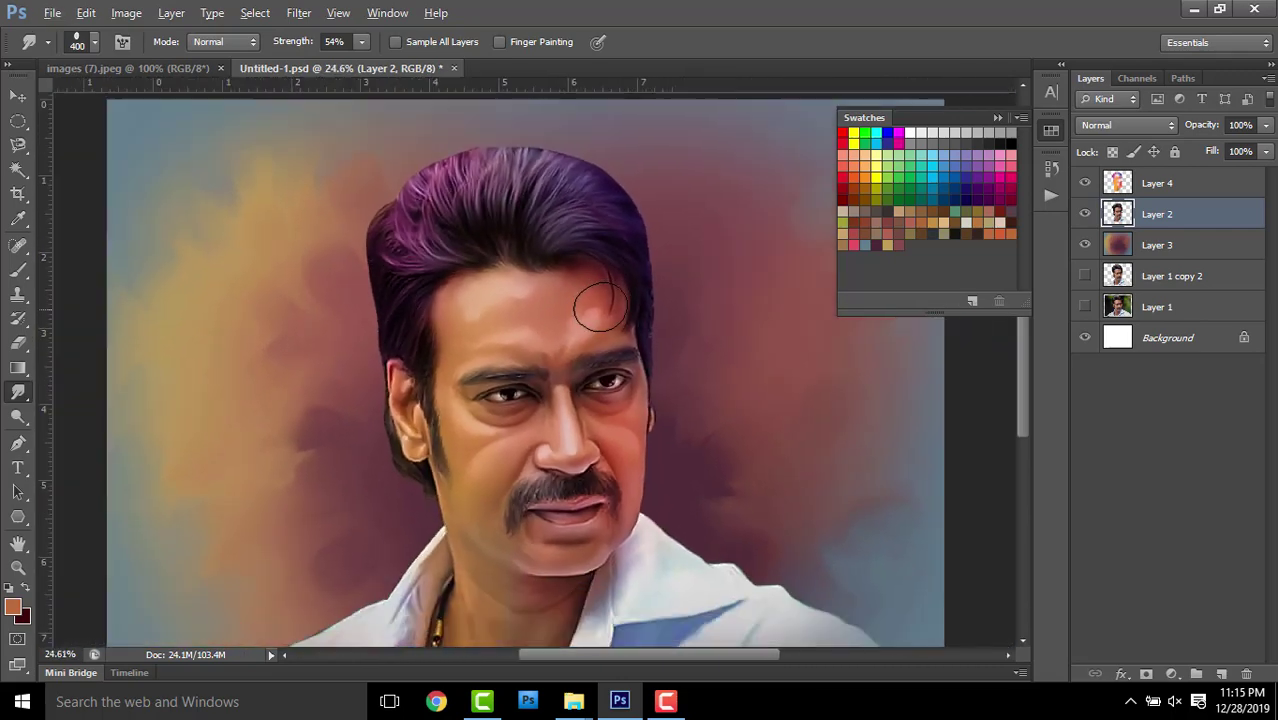
left_click(298, 12)
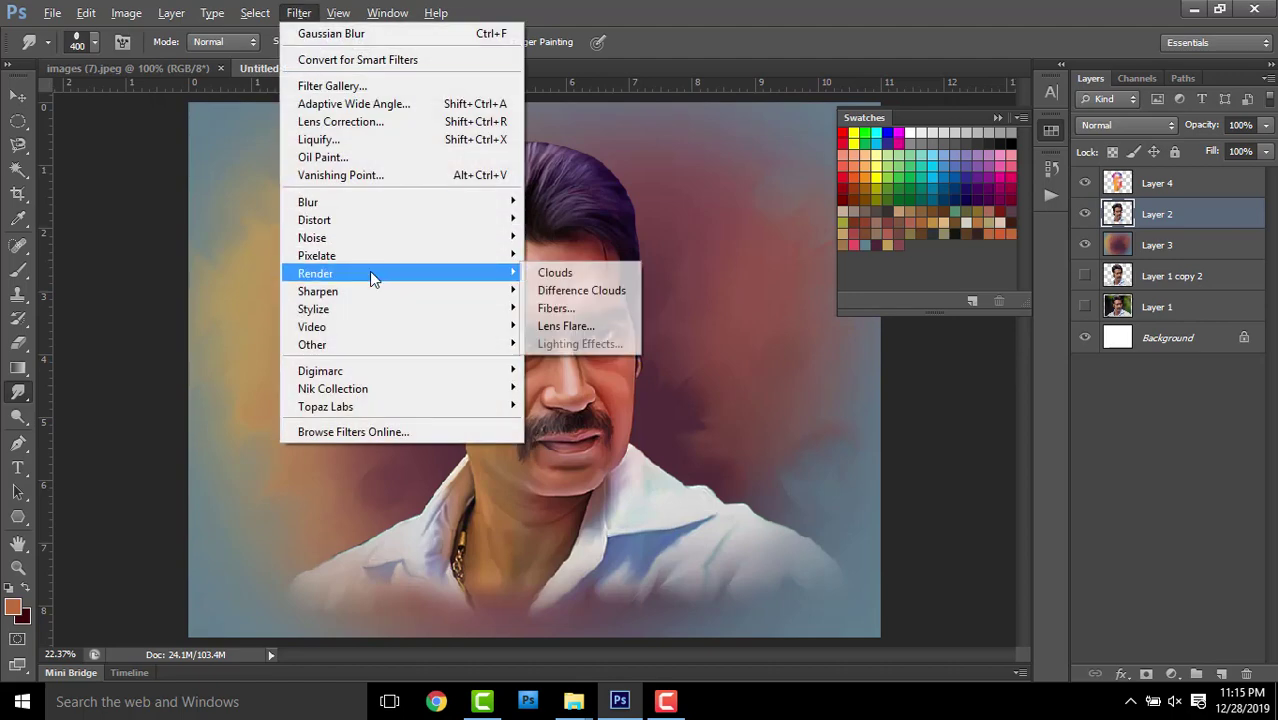
mouse_move(318, 291)
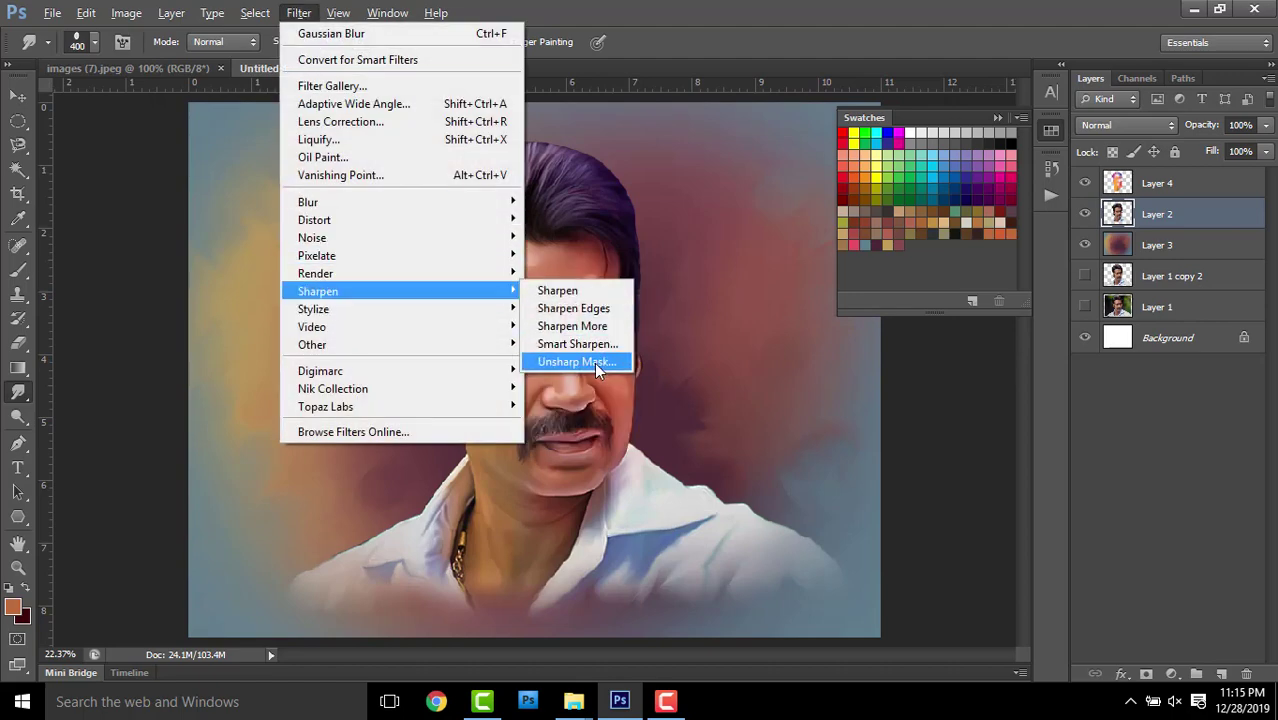
Apply Unsharp Mask with about 115% amount and 2.5 px radius to the portrait
left_click(594, 362)
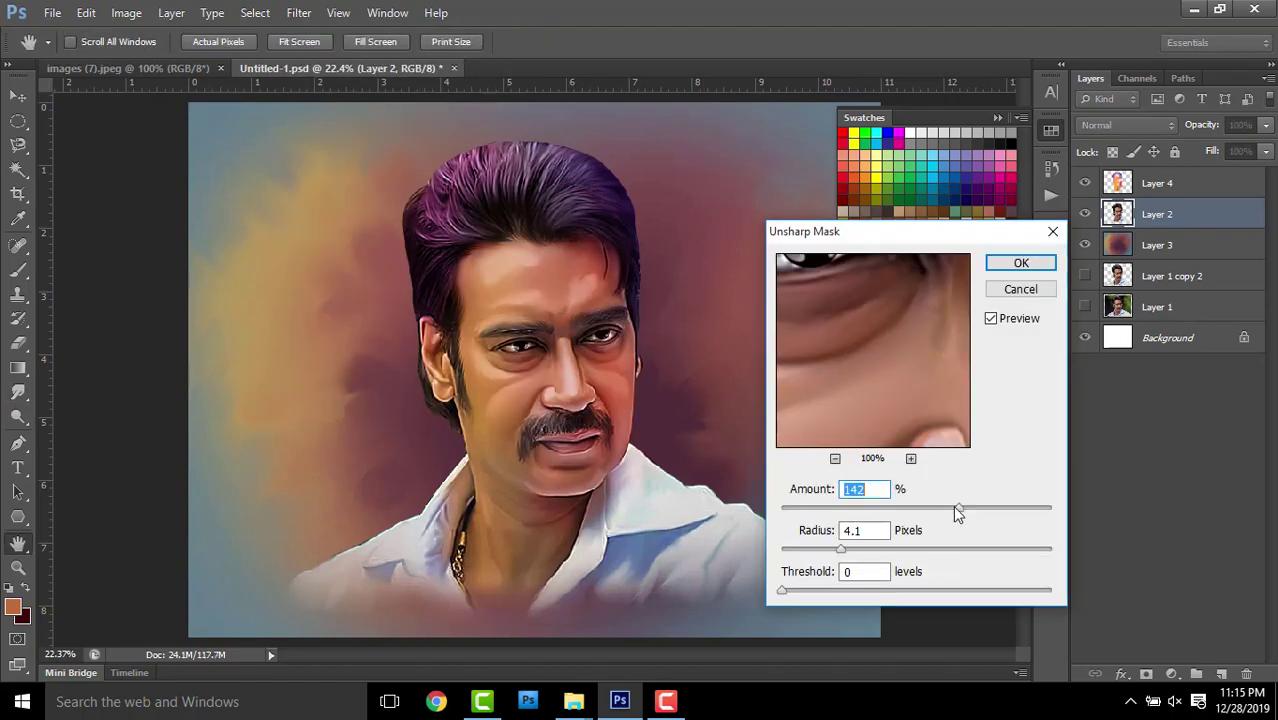
left_click_drag(955, 508, 944, 508)
left_click_drag(839, 551, 817, 553)
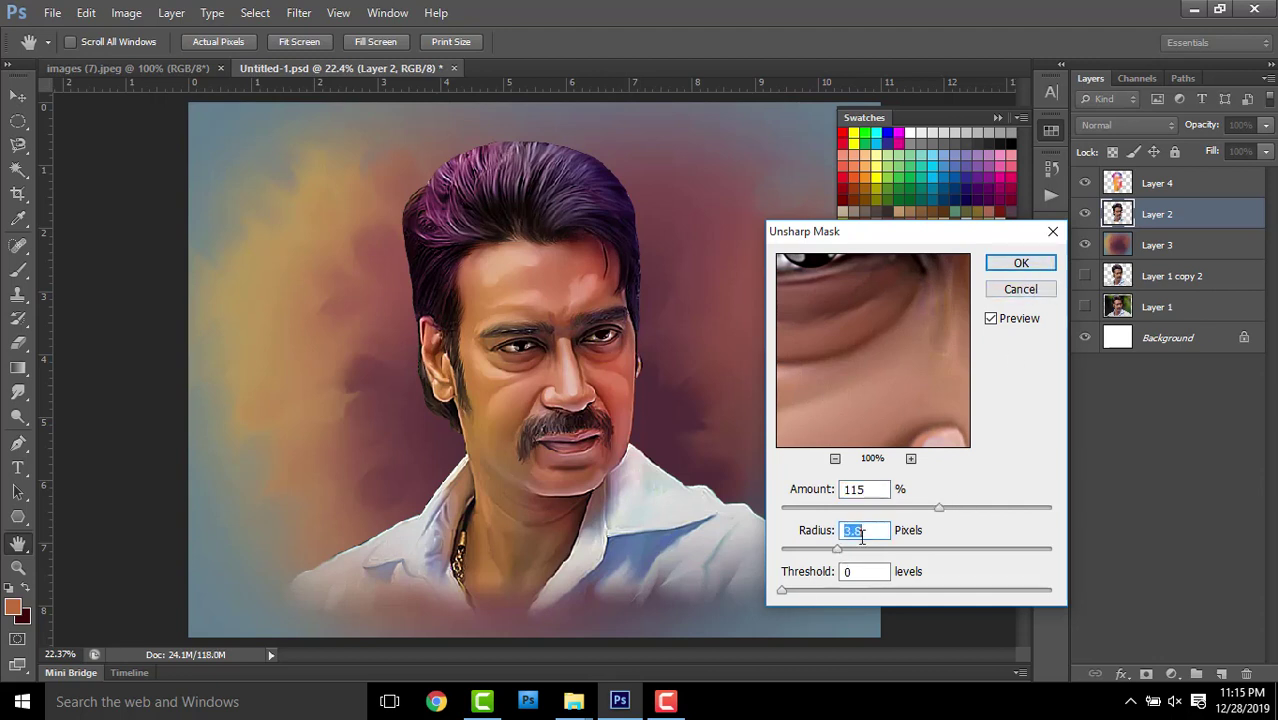
left_click(1020, 263)
scroll(445, 198, "up", 1)
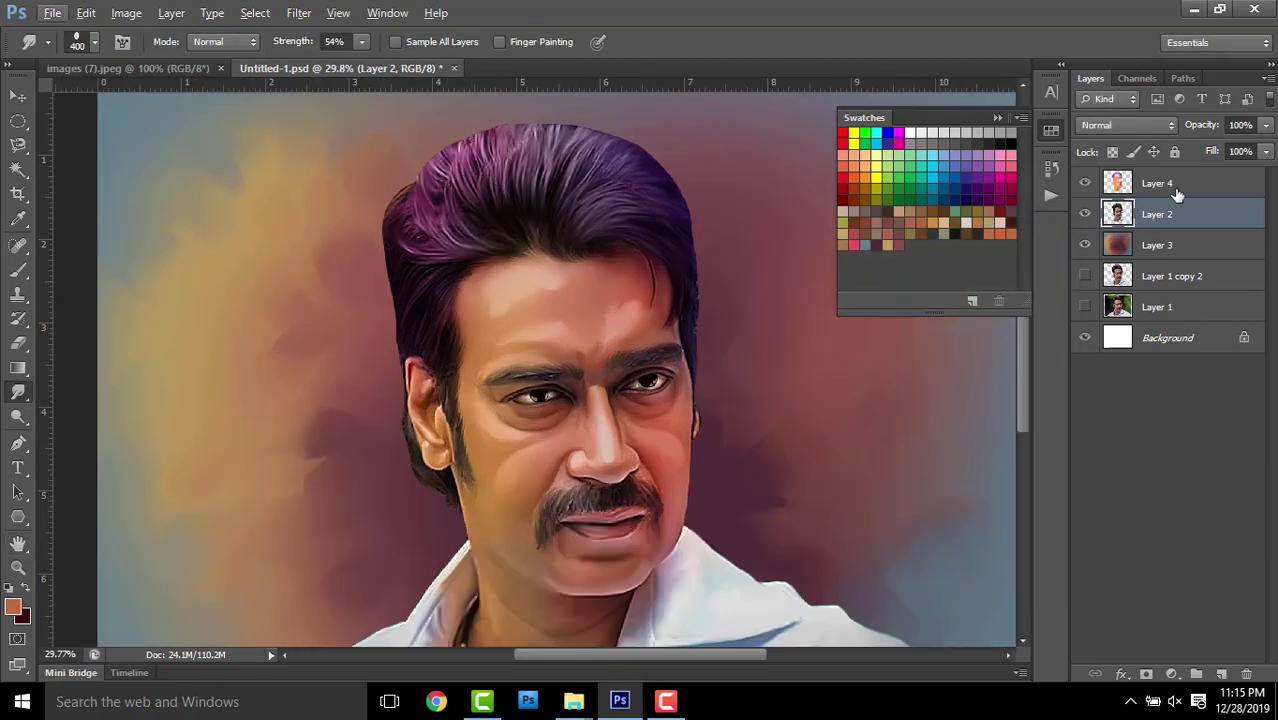
Add a new layer limited to the figure's outline and set the foreground to light pink
left_click(1128, 224, "ctrl")
left_click(1222, 673)
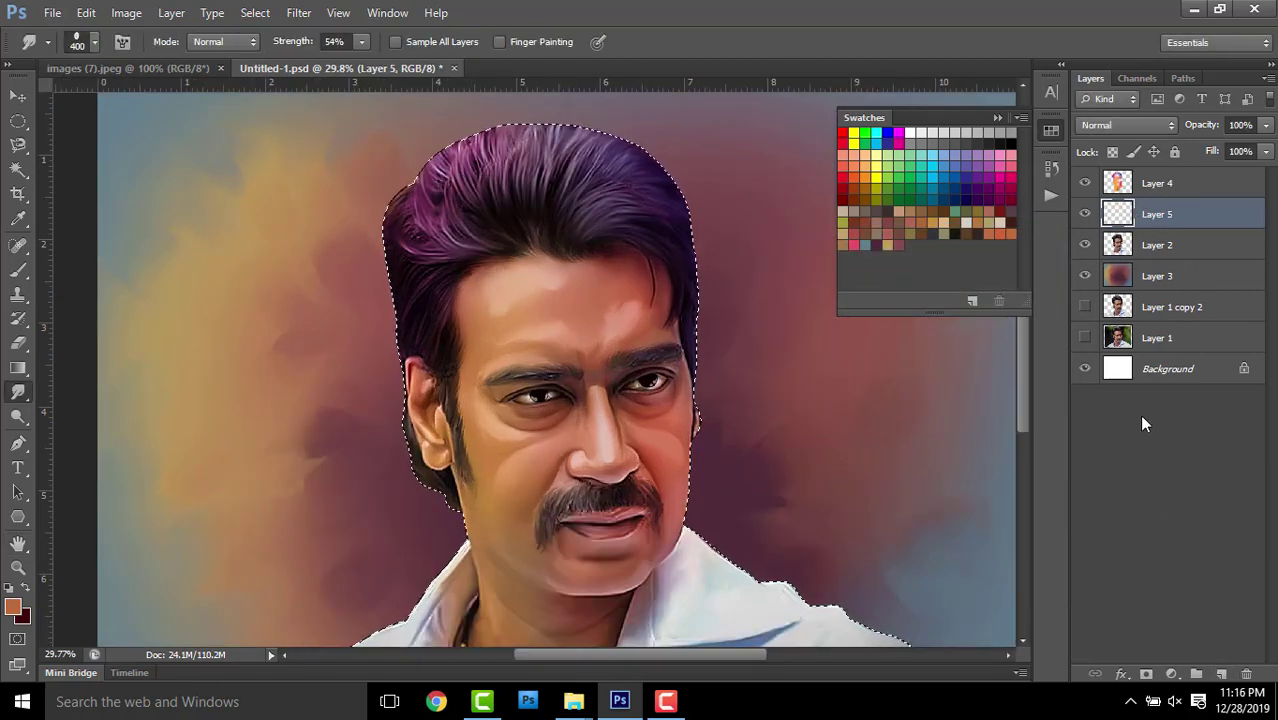
left_click(18, 219)
left_click(12, 607)
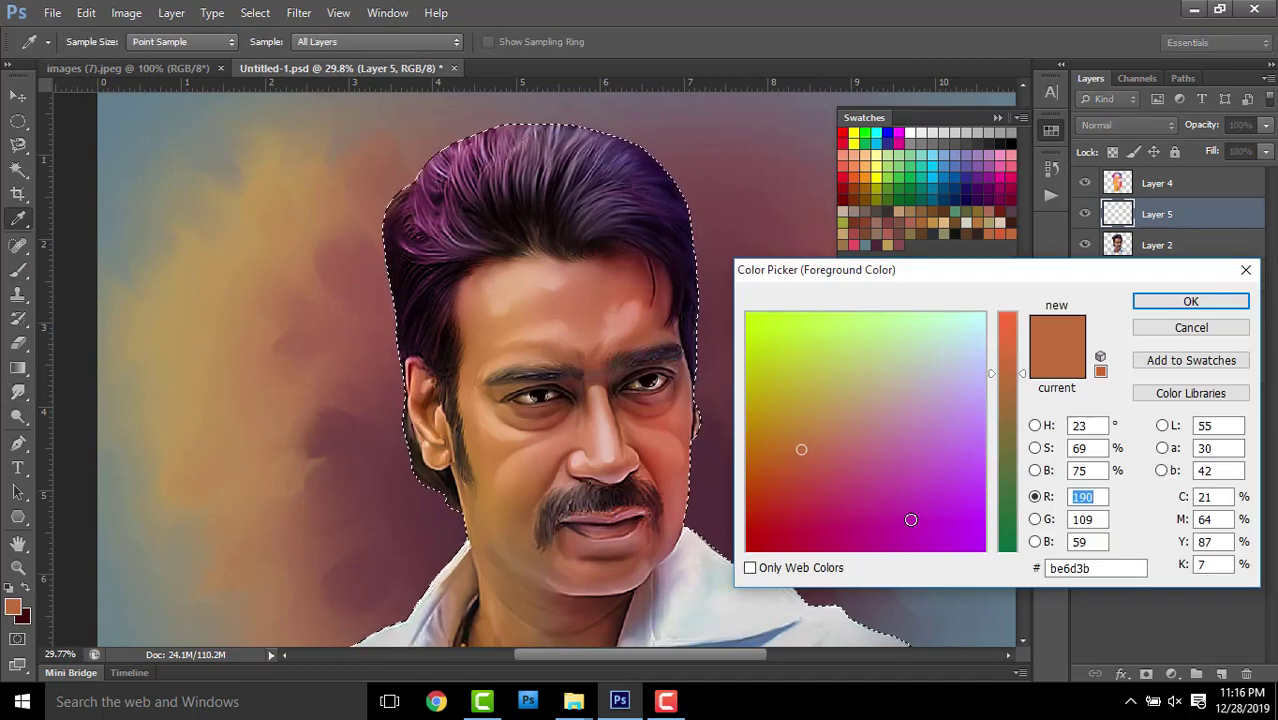
left_click(911, 510)
left_click(1035, 425)
left_click_drag(876, 326, 853, 311)
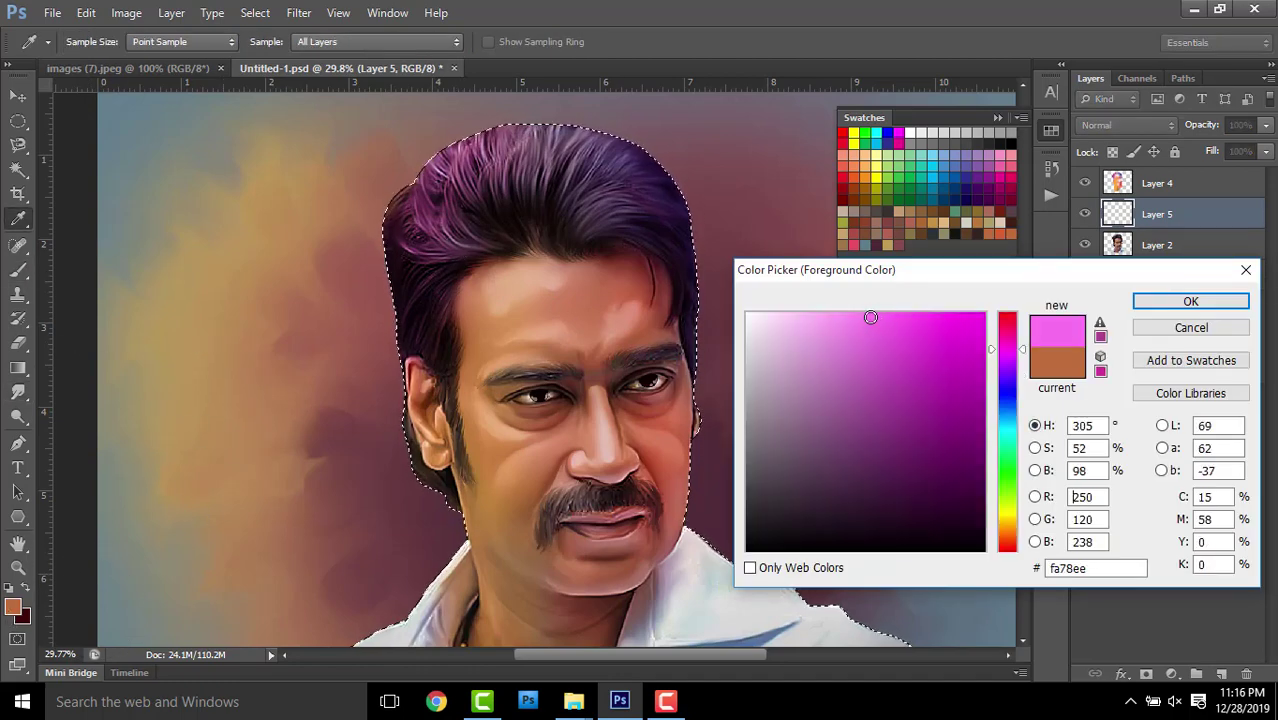
left_click(1190, 301)
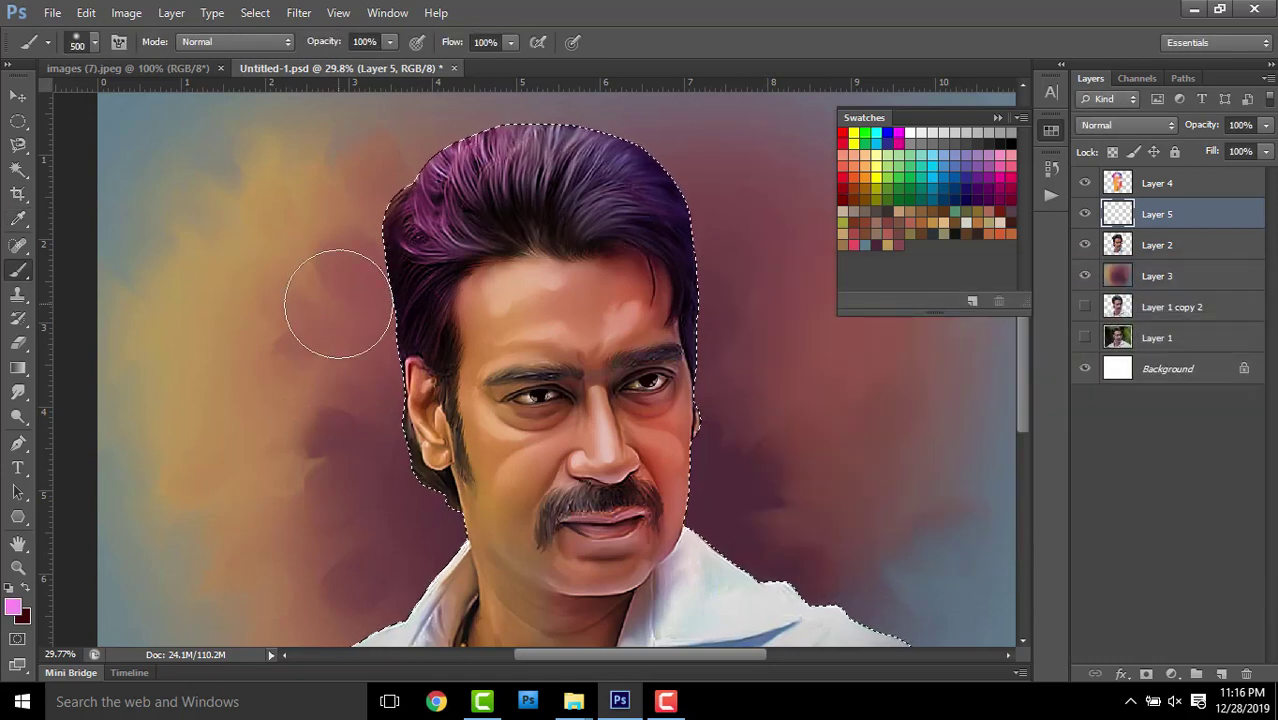
Brush pink along the top and left edge of the hair with a small brush
scroll(368, 274, "up", 2)
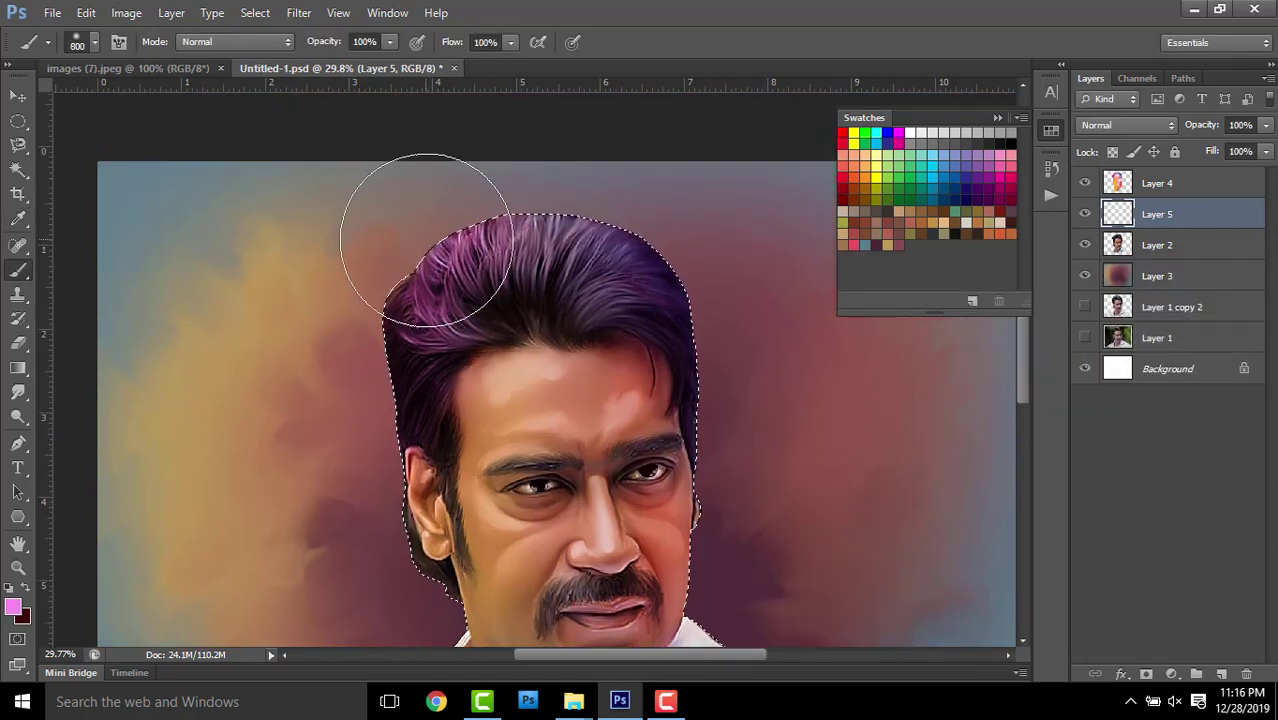
key("bracketleft")
key("bracketleft")
key("bracketleft")
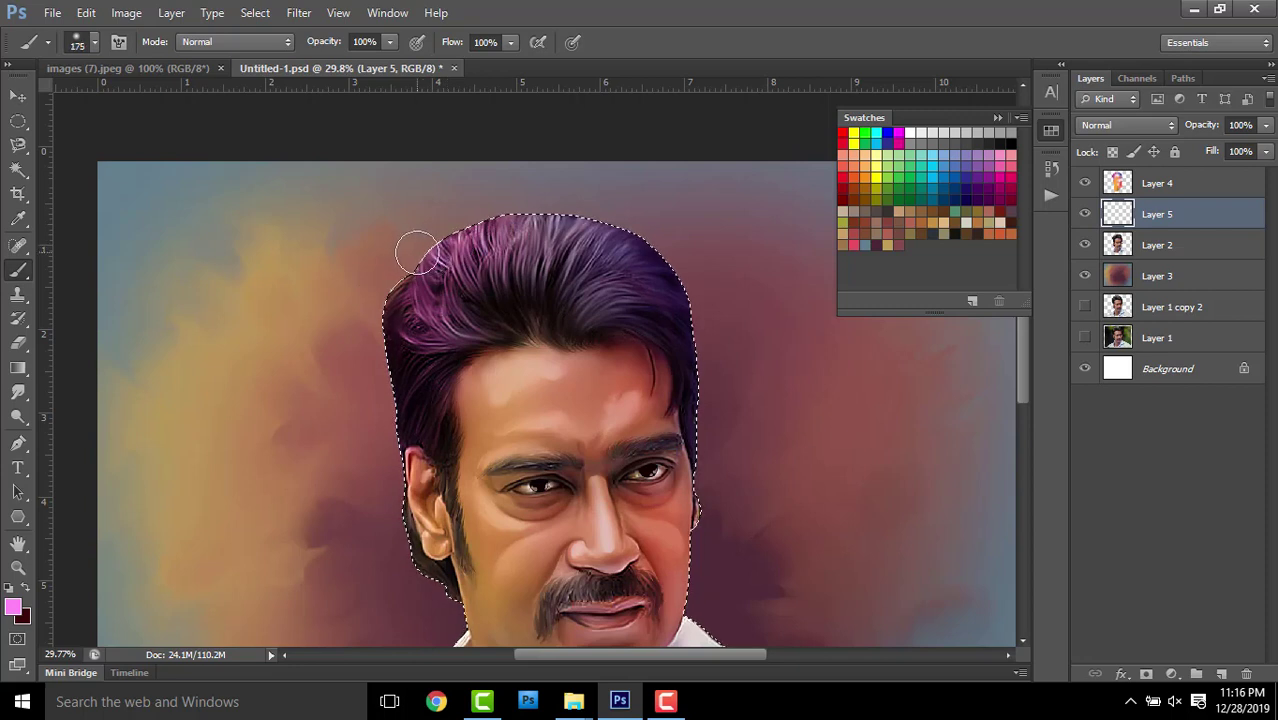
mouse_move(429, 244)
left_mouse_down()
mouse_move(498, 207)
mouse_move(393, 270)
left_mouse_up()
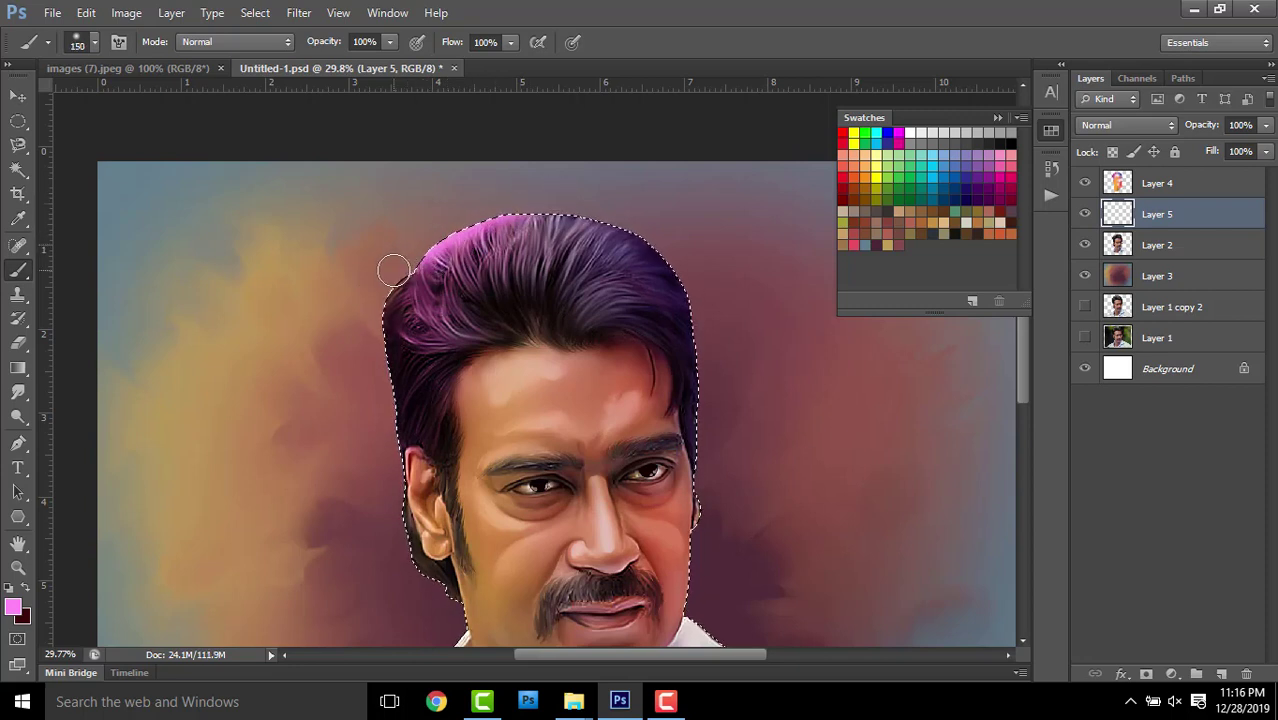
left_click_drag(371, 346, 365, 416)
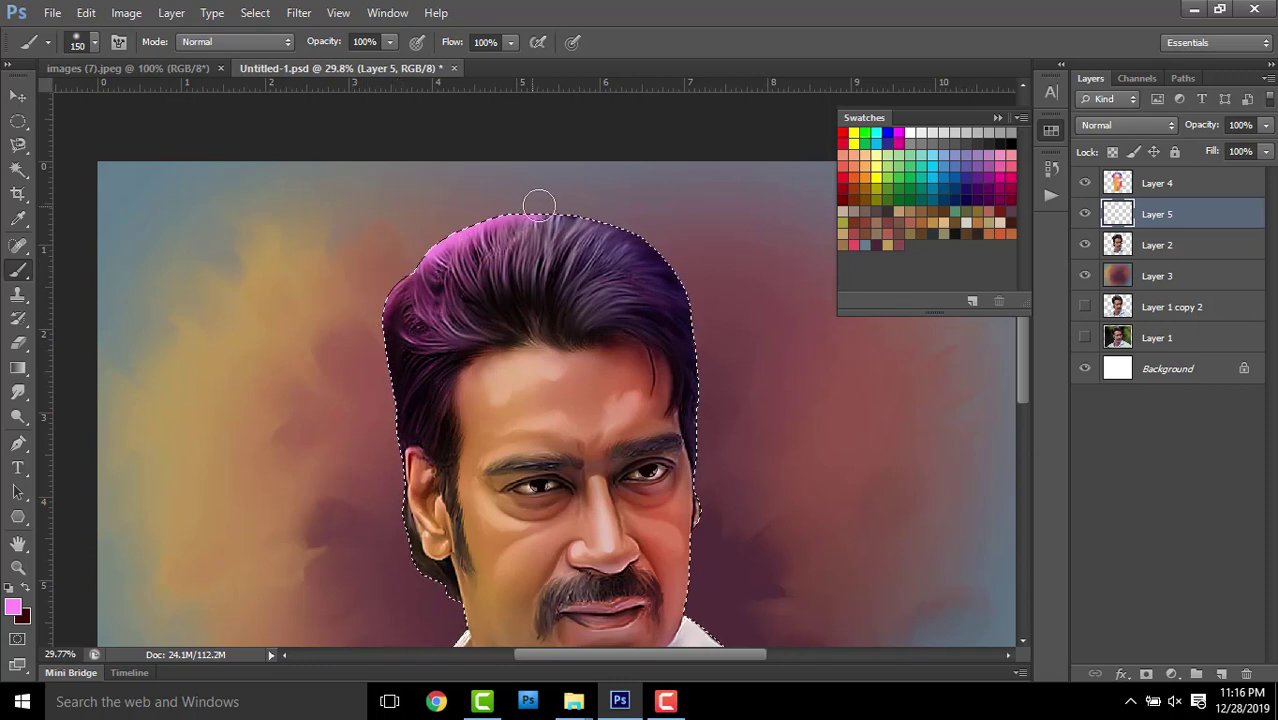
scroll(648, 224, "down", 3)
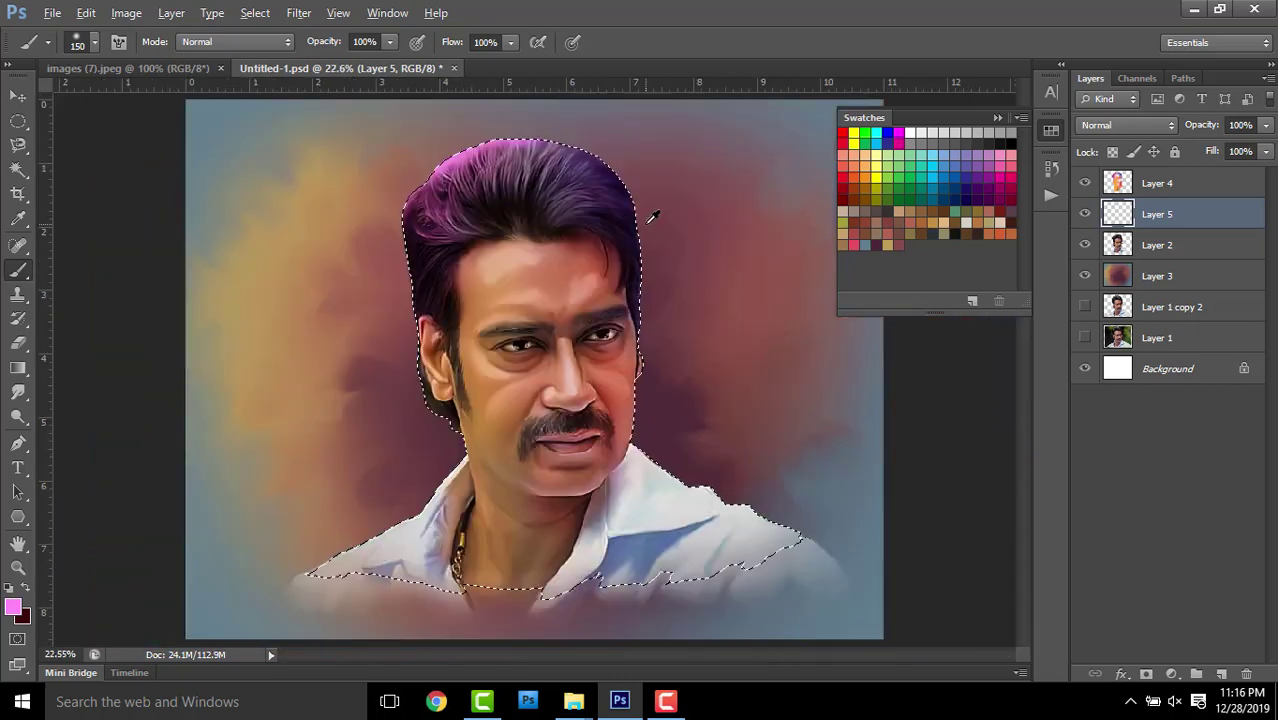
scroll(589, 131, "up", 2)
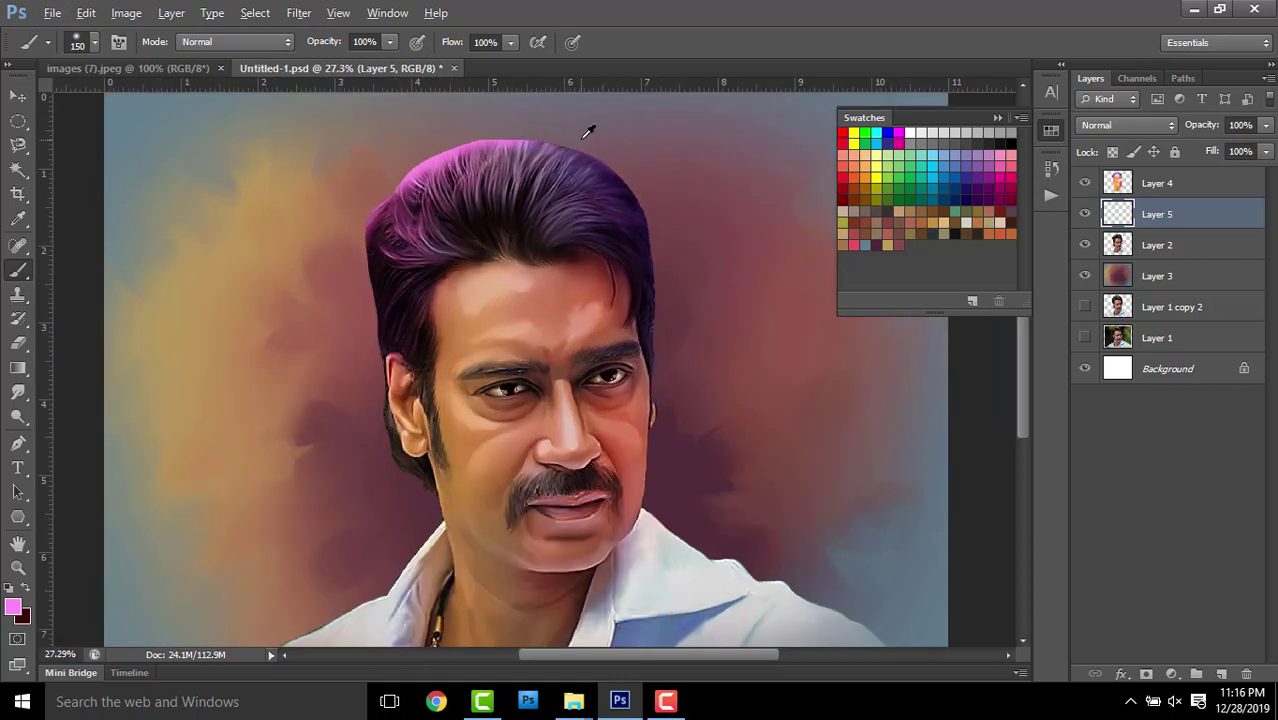
scroll(588, 129, "up", 1)
scroll(586, 127, "up", 1)
scroll(575, 185, "down", 2)
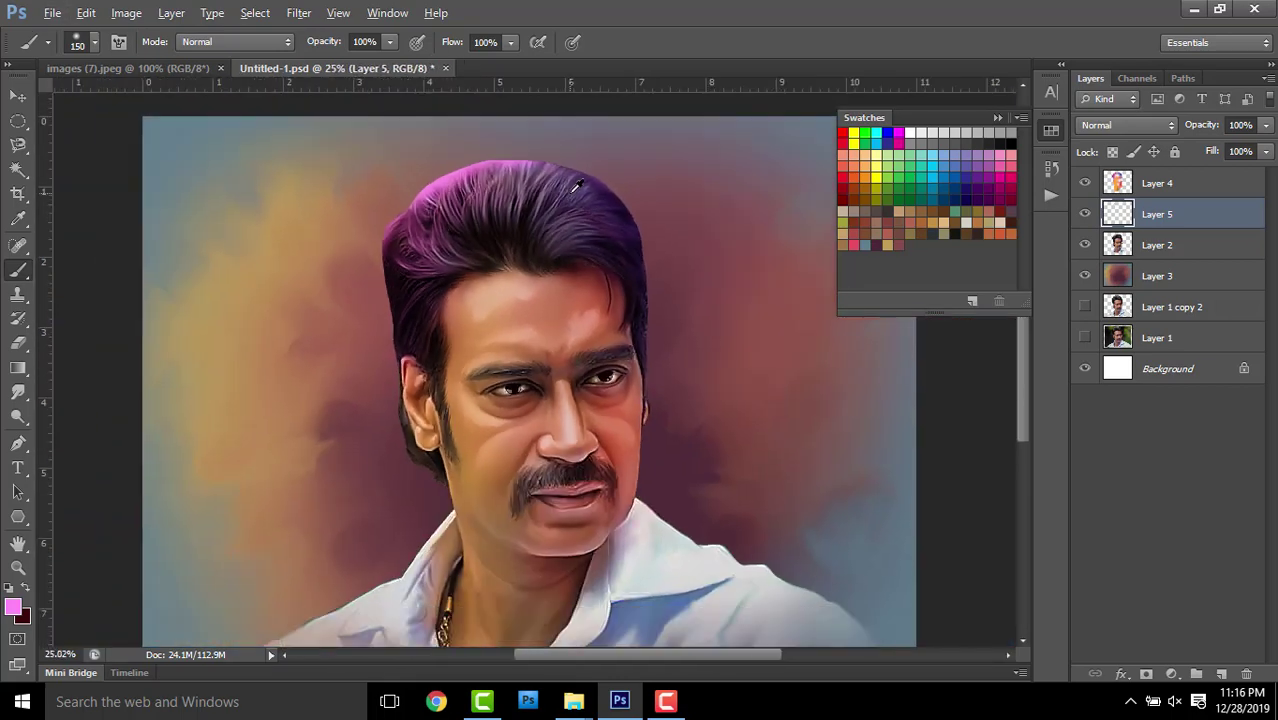
left_click(1160, 280)
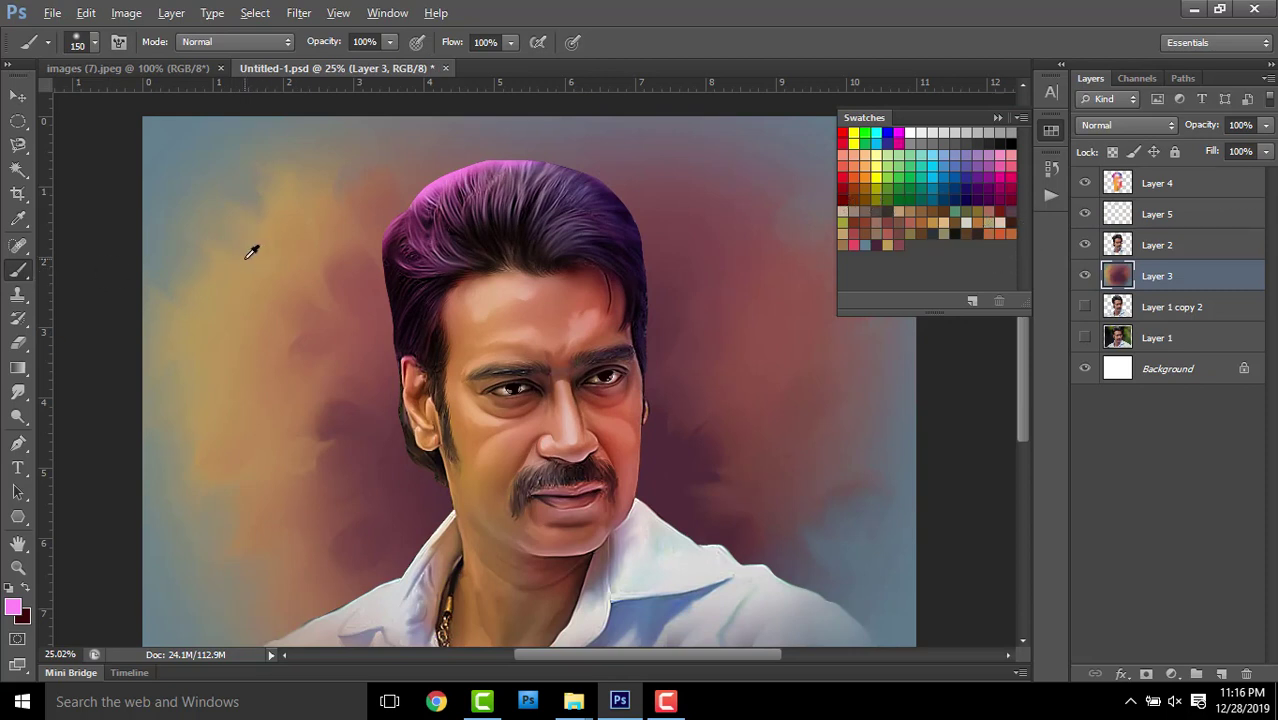
Try out tan and pale-yellow glow strokes at the top-left, undoing each attempt
left_click(886, 225)
key("bracketright")
key("bracketright")
key("bracketright")
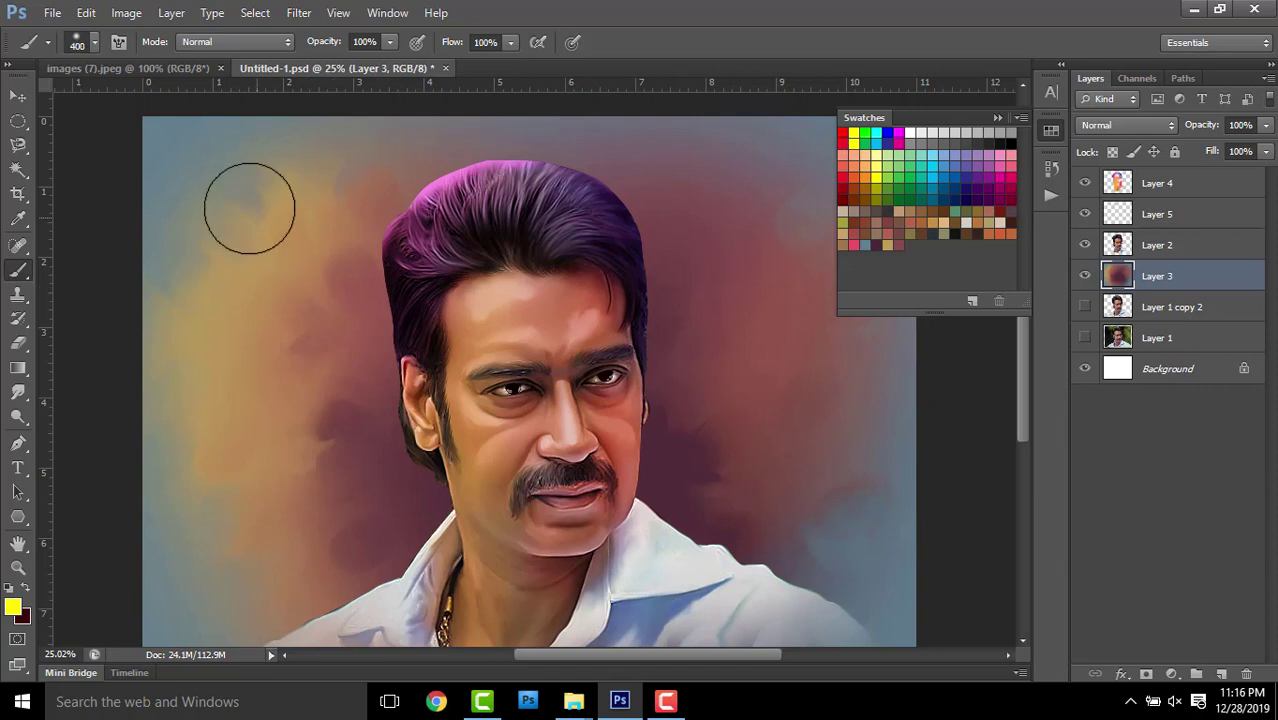
left_click(231, 208)
key("ctrl+z")
left_click(1157, 214)
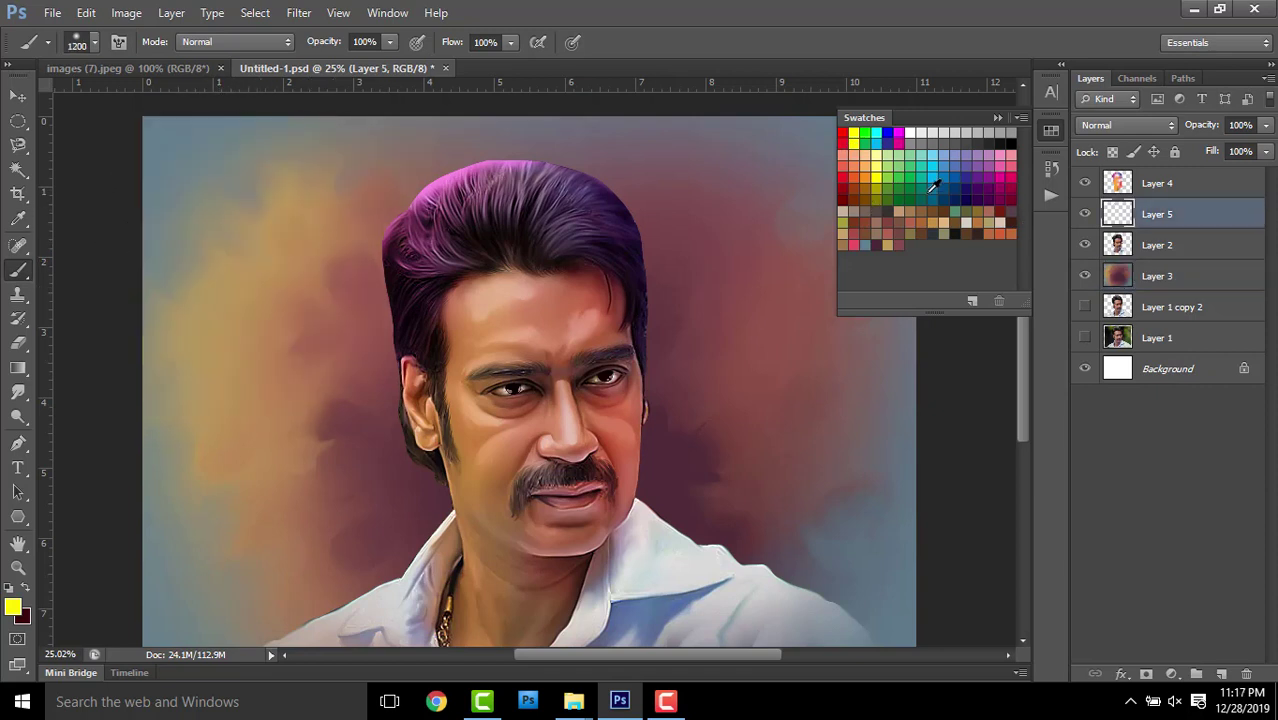
left_click(881, 152)
mouse_move(243, 214)
left_mouse_down()
mouse_move(200, 170)
mouse_move(142, 300)
mouse_move(294, 117)
left_mouse_up()
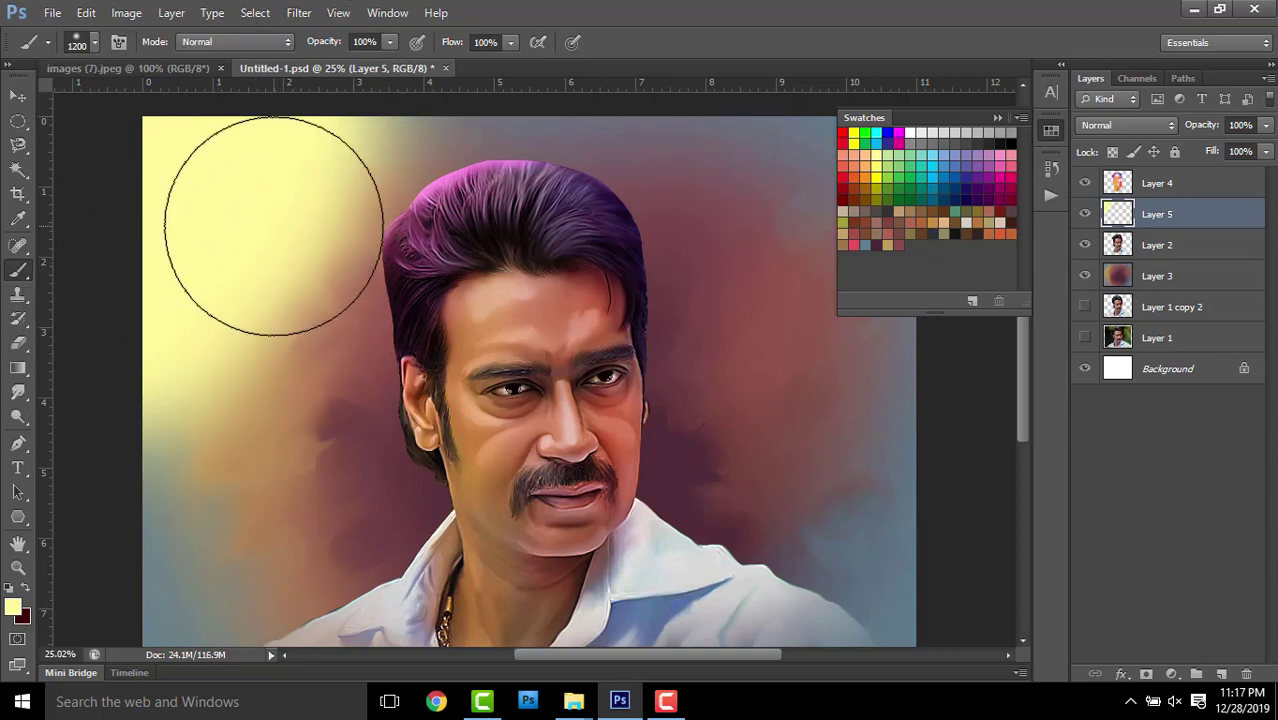
key("ctrl+z")
left_click(184, 188)
mouse_move(228, 225)
left_mouse_down()
mouse_move(277, 128)
mouse_move(385, 234)
left_mouse_up()
scroll(412, 267, "down", 2)
scroll(416, 262, "up", 1)
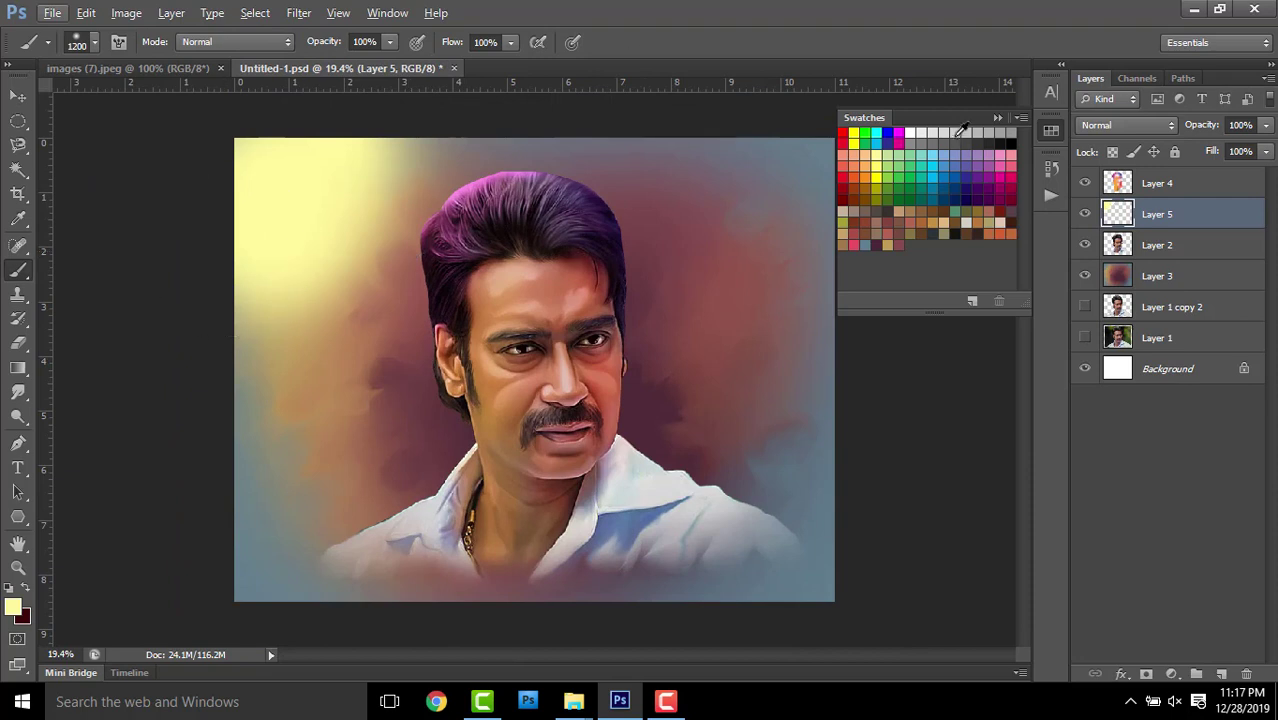
key("ctrl+z")
On a new layer above Layer 3, build up a faint pale-yellow glow at the top-left
left_click(1165, 276)
left_click(1222, 673)
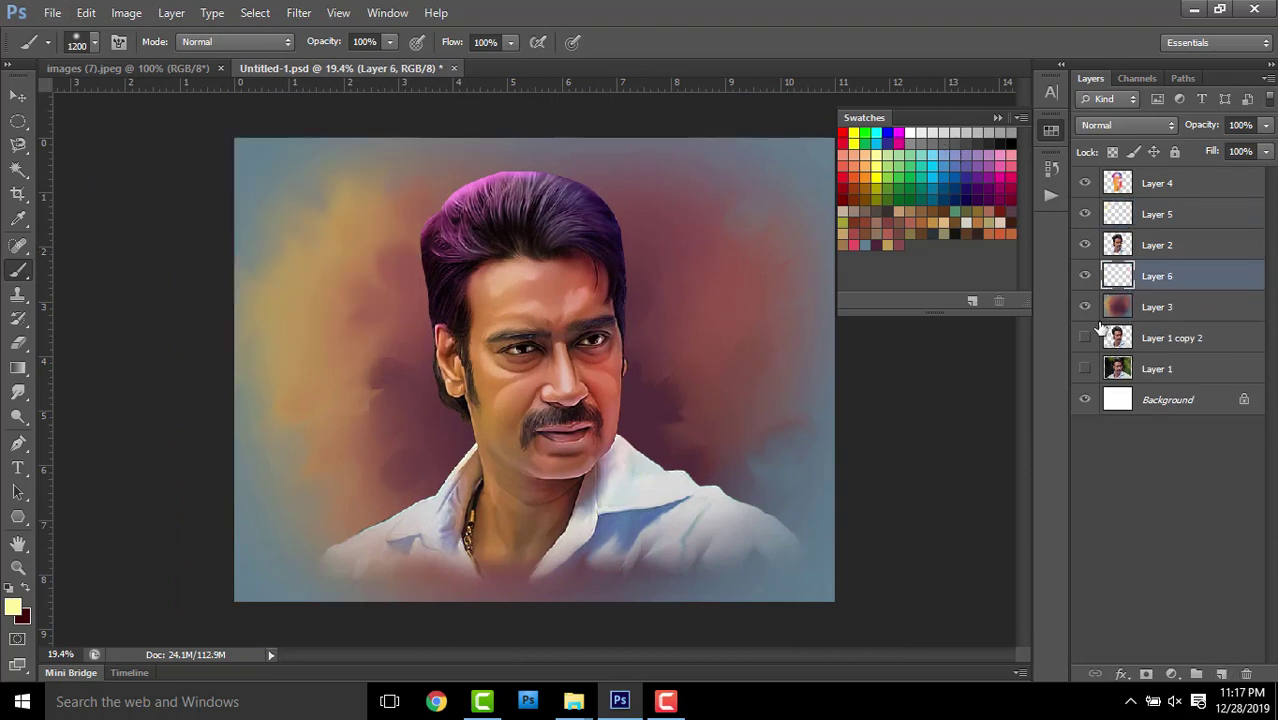
mouse_move(280, 214)
left_mouse_down()
mouse_move(286, 172)
mouse_move(305, 220)
left_mouse_up()
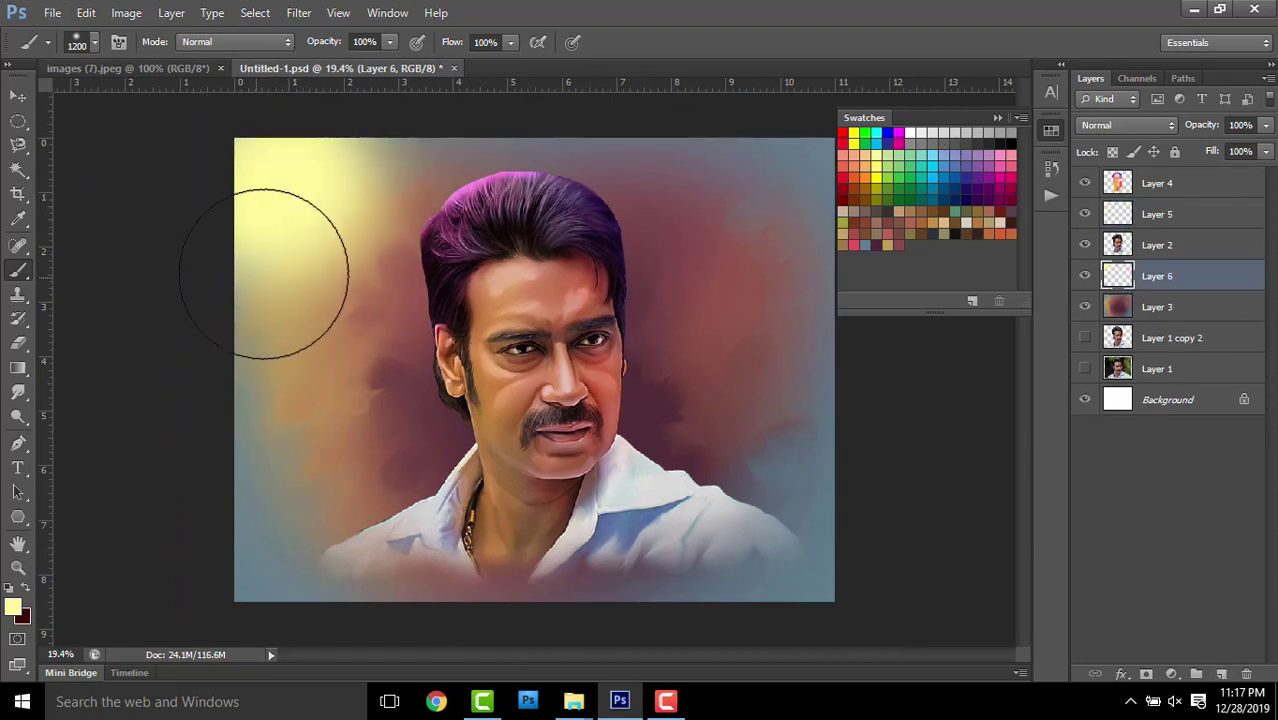
key("ctrl+z")
left_click_drag(335, 42, 308, 48)
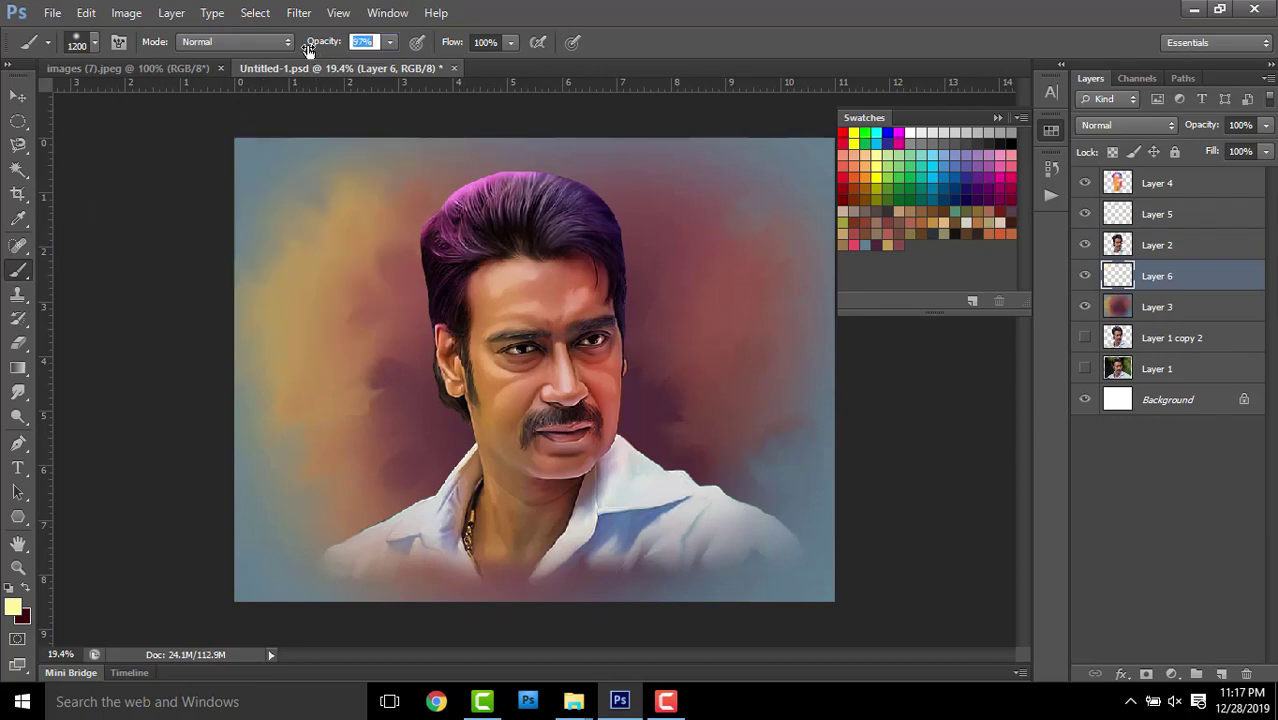
left_click_drag(251, 163, 303, 224)
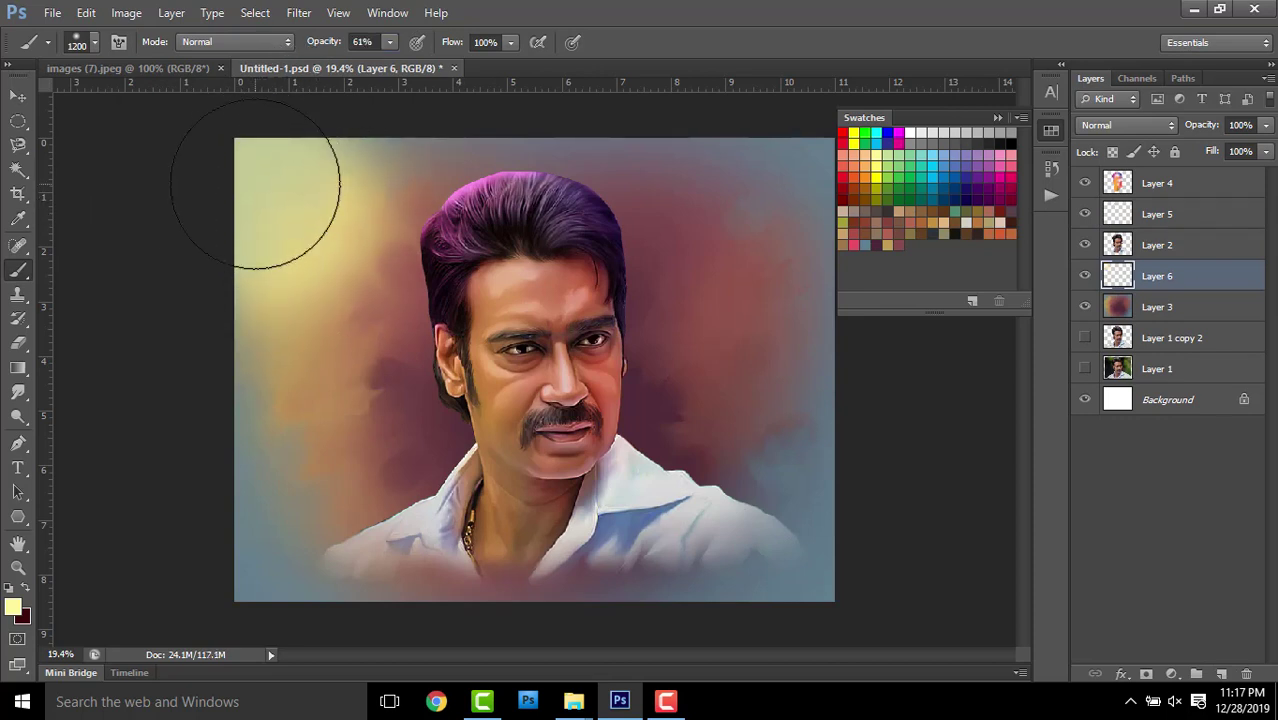
mouse_move(254, 188)
left_mouse_down()
mouse_move(252, 177)
mouse_move(357, 157)
left_mouse_up()
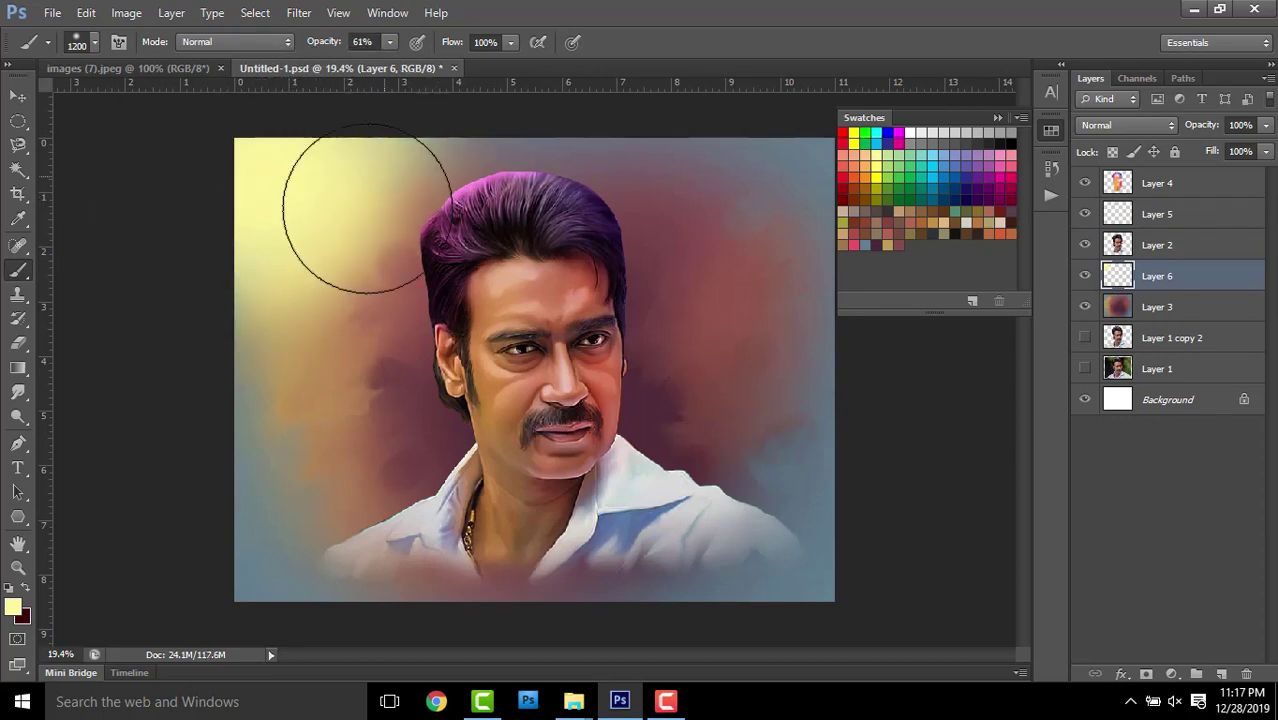
Dim the glow layer's opacity and stretch the glow down the left side with Free Transform
left_click(18, 392)
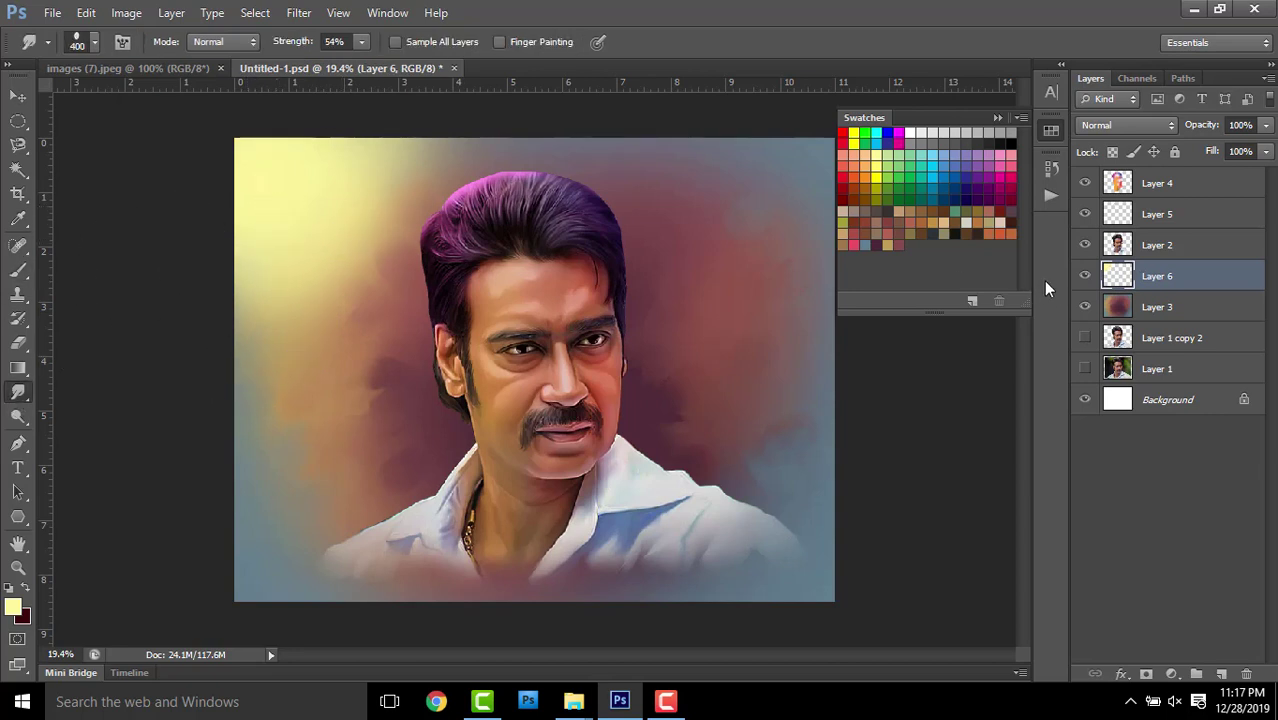
mouse_move(1196, 128)
left_mouse_down()
mouse_move(1141, 140)
mouse_move(1199, 140)
left_mouse_up()
key("ctrl+t")
left_click_drag(388, 414, 380, 563)
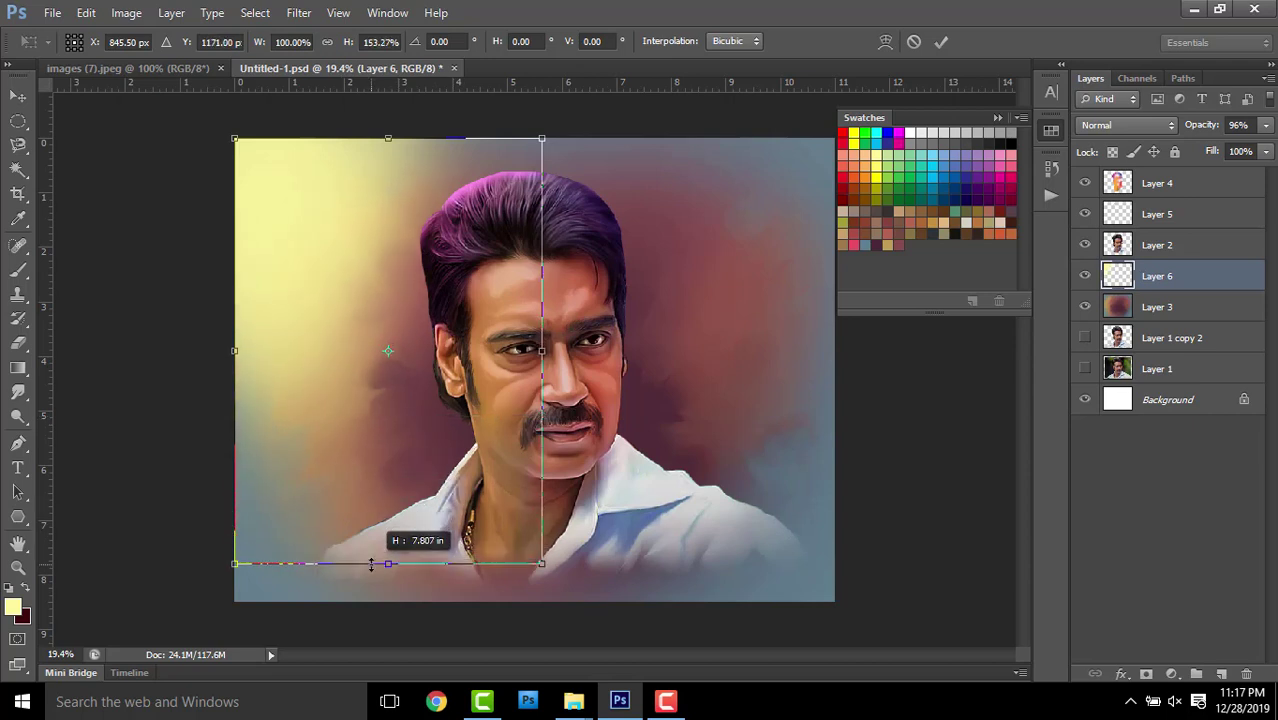
Commit the stretched glow, fade it to 81% opacity and merge it into Layer 3
left_click(943, 42)
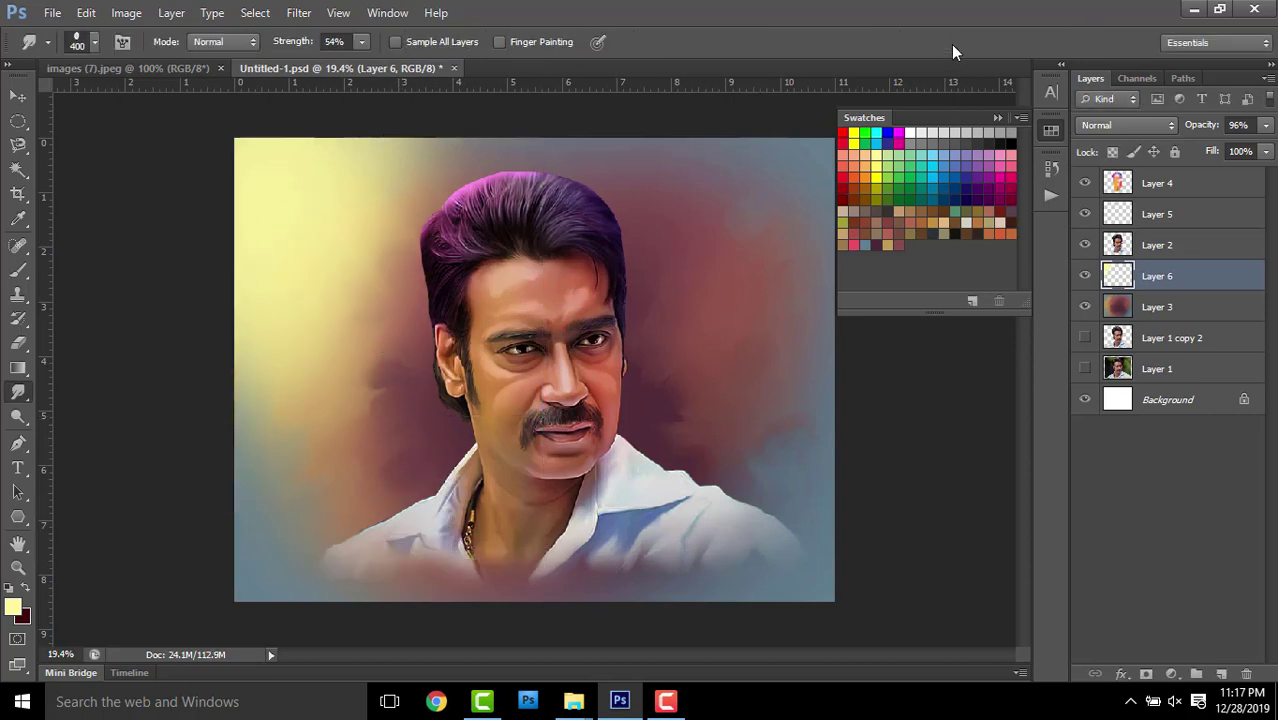
left_click_drag(1201, 125, 1184, 128)
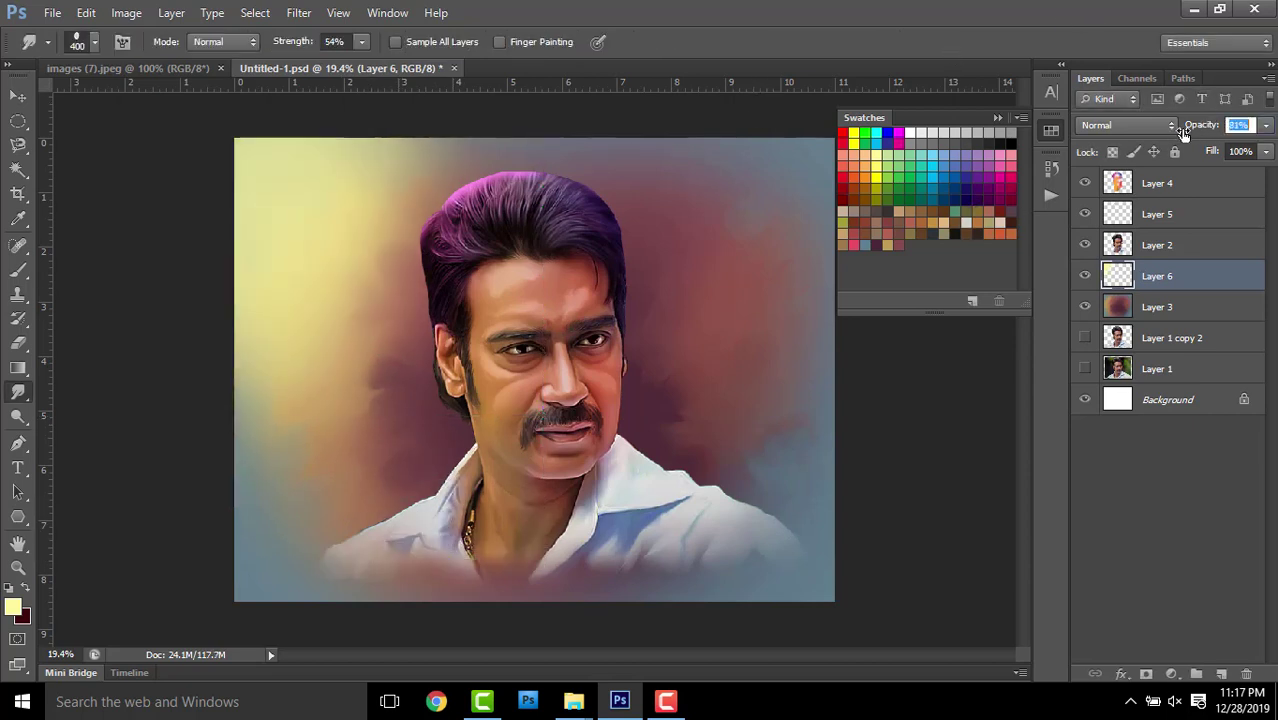
key("ctrl+e")
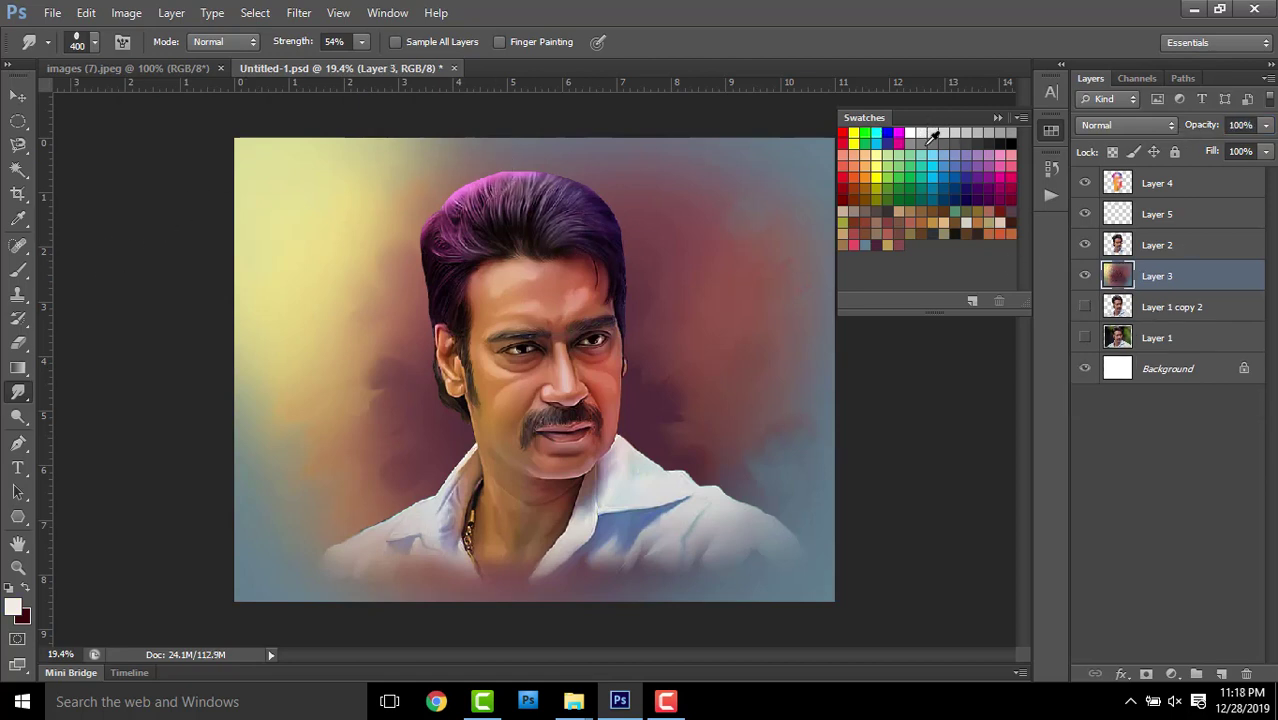
Paint a second yellow glow on a new layer, fade it to 51% and merge it into Layer 3
key("bracketright")
key("bracketright")
key("bracketright")
left_click(18, 270)
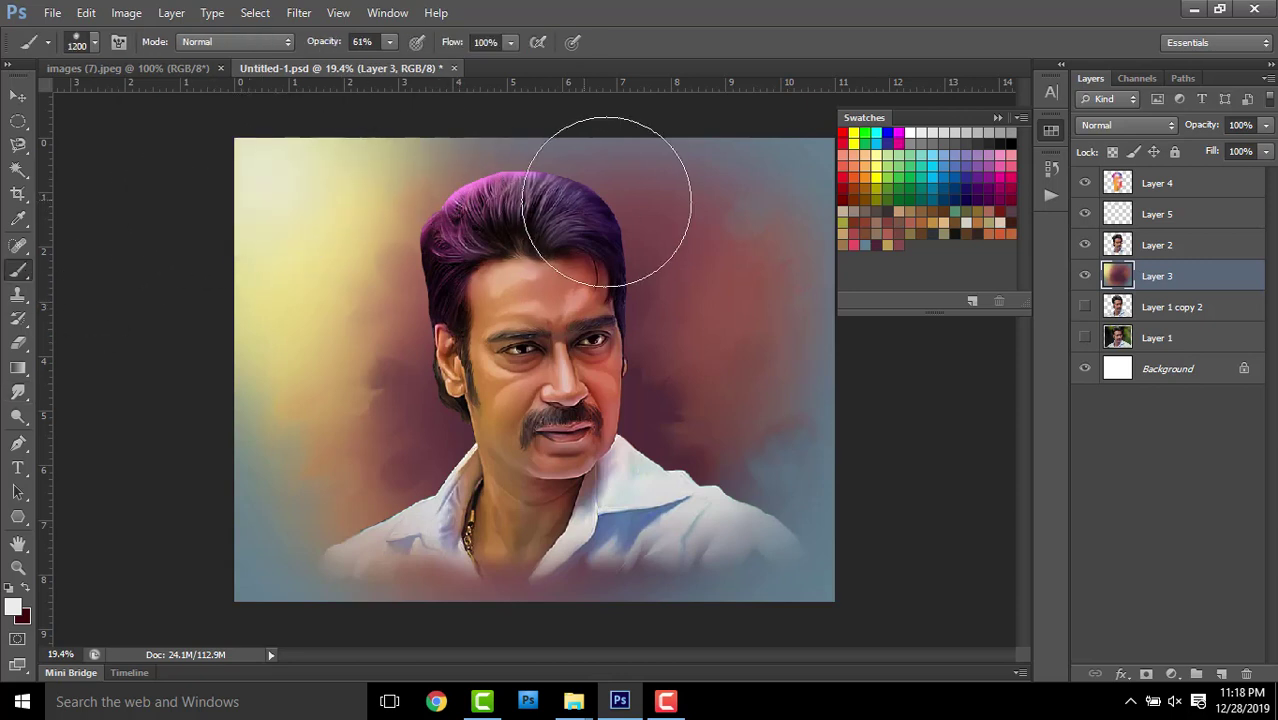
key("ctrl+shift+alt+n")
left_click_drag(285, 214, 265, 222)
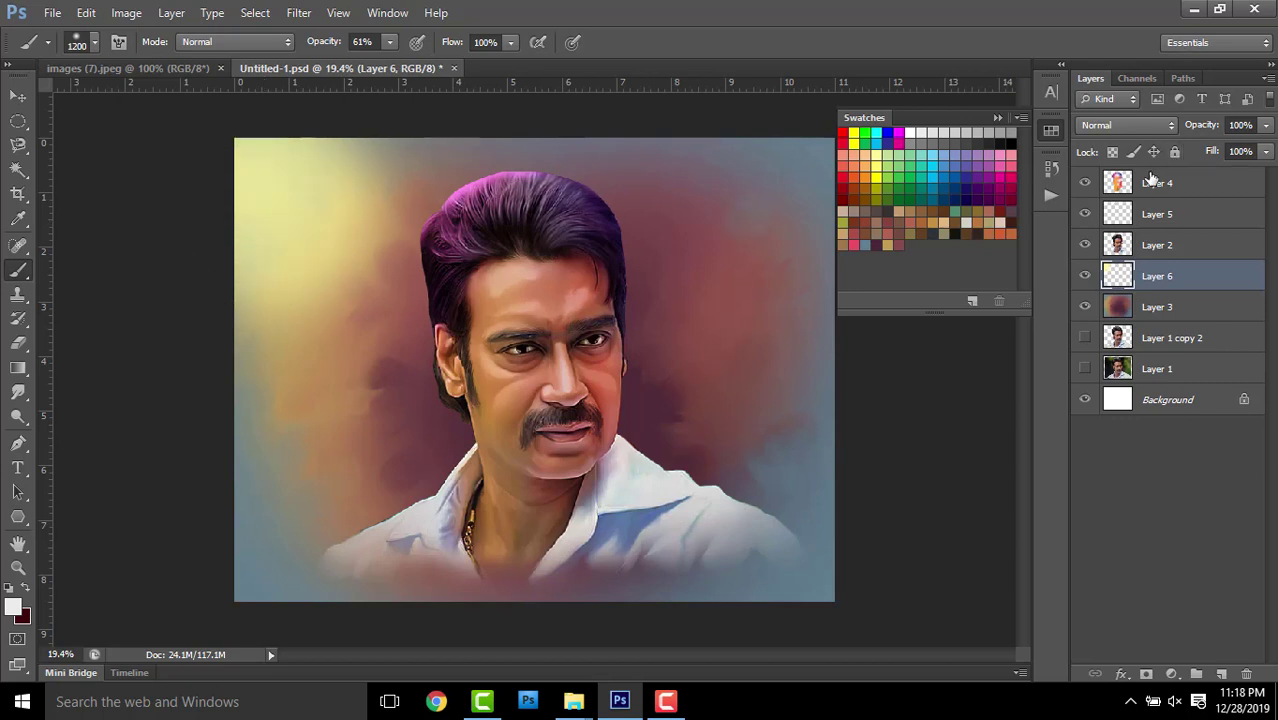
left_click(1090, 276)
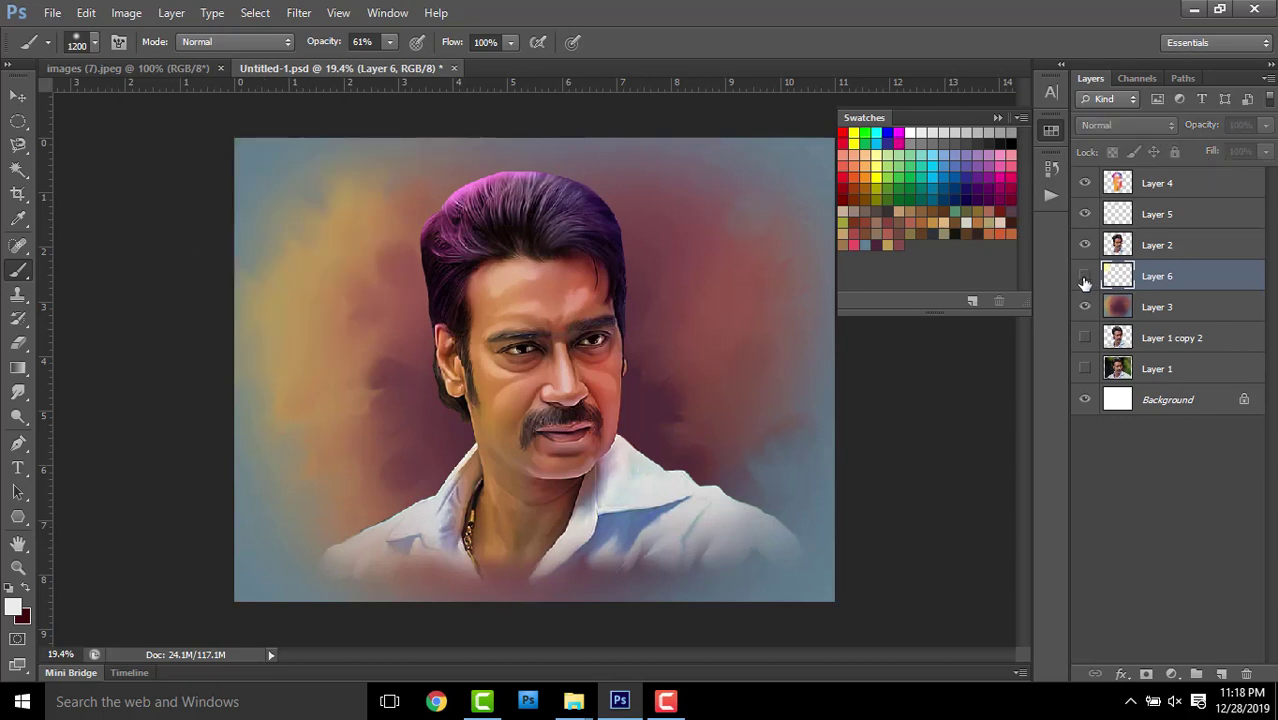
left_click(1085, 276)
left_click_drag(1203, 126, 1157, 143)
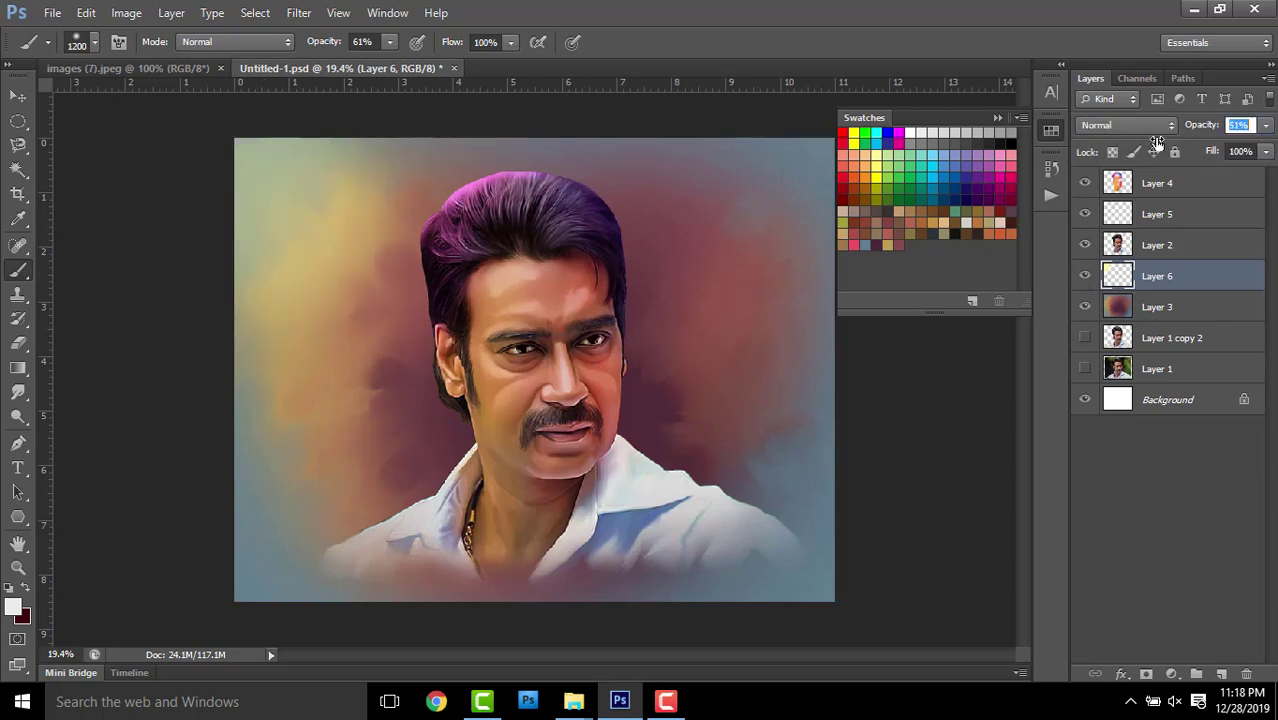
key("ctrl+e")
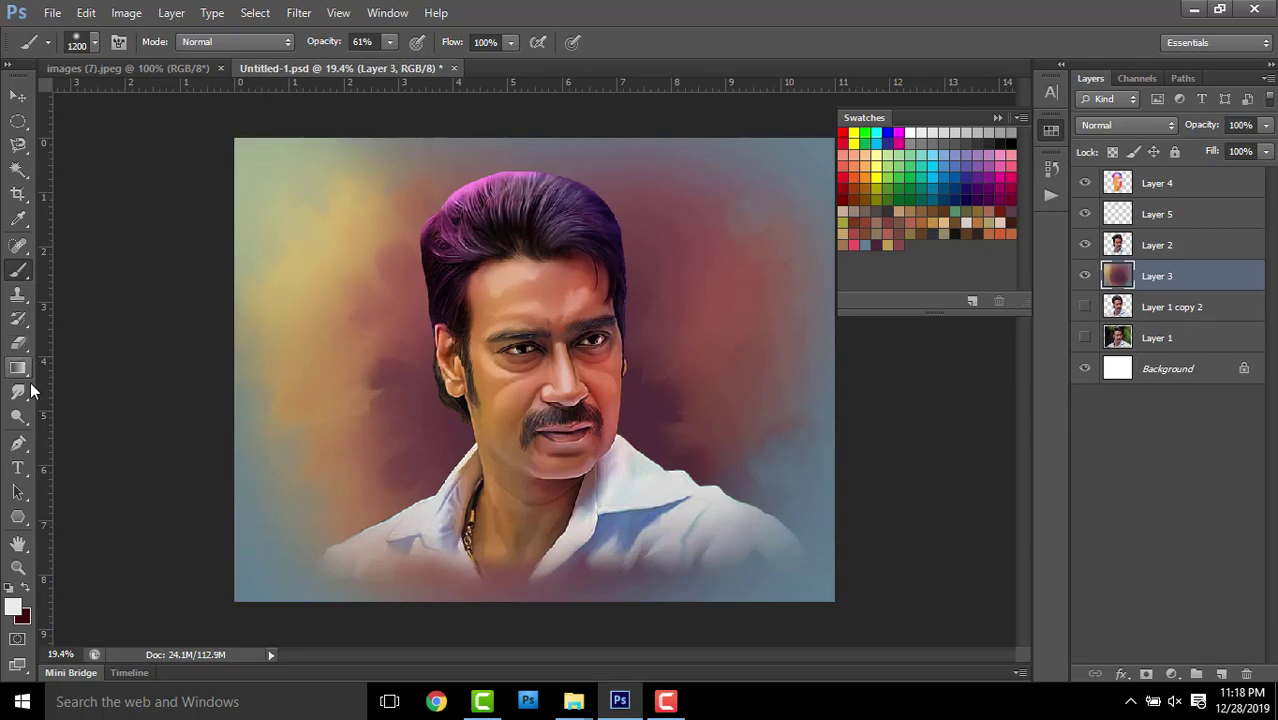
Smudge the yellow into the bluish background with a 500 px smudge brush
left_click(18, 392)
key("bracketleft")
key("bracketleft")
key("bracketleft")
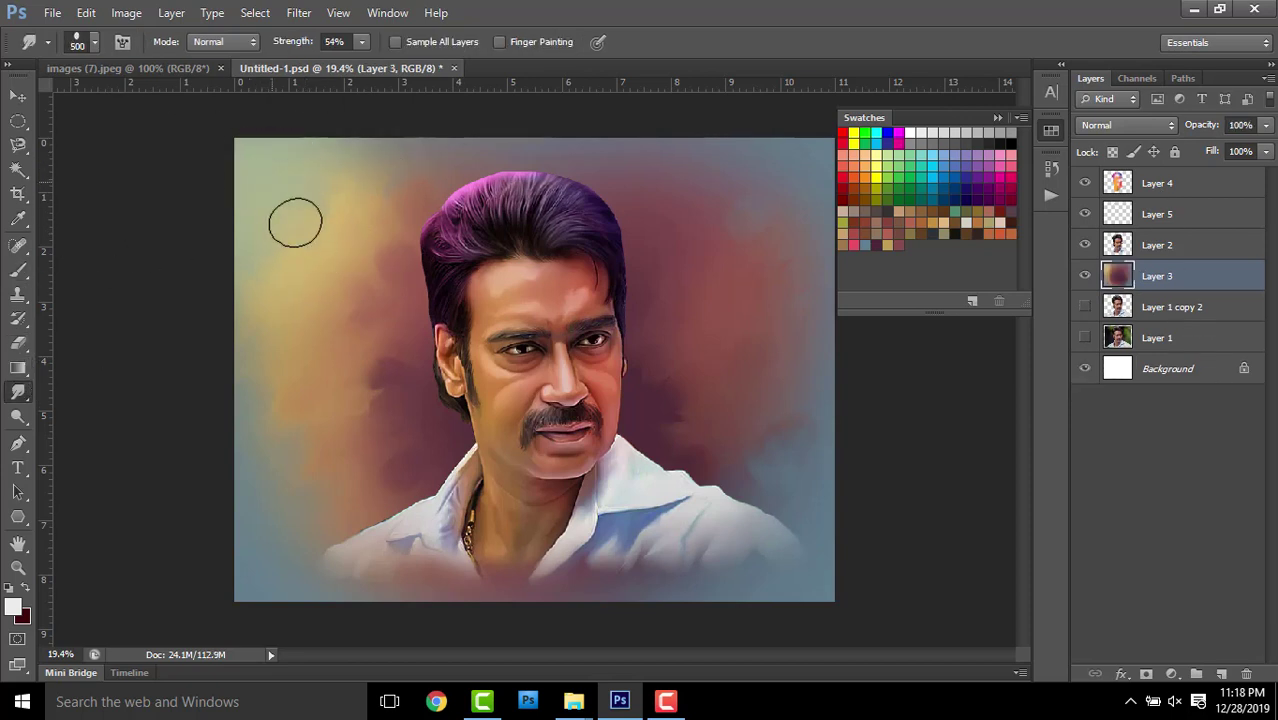
mouse_move(369, 199)
left_mouse_down()
mouse_move(348, 177)
mouse_move(388, 205)
mouse_move(288, 234)
mouse_move(289, 268)
mouse_move(268, 274)
mouse_move(271, 294)
mouse_move(305, 234)
mouse_move(363, 192)
left_mouse_up()
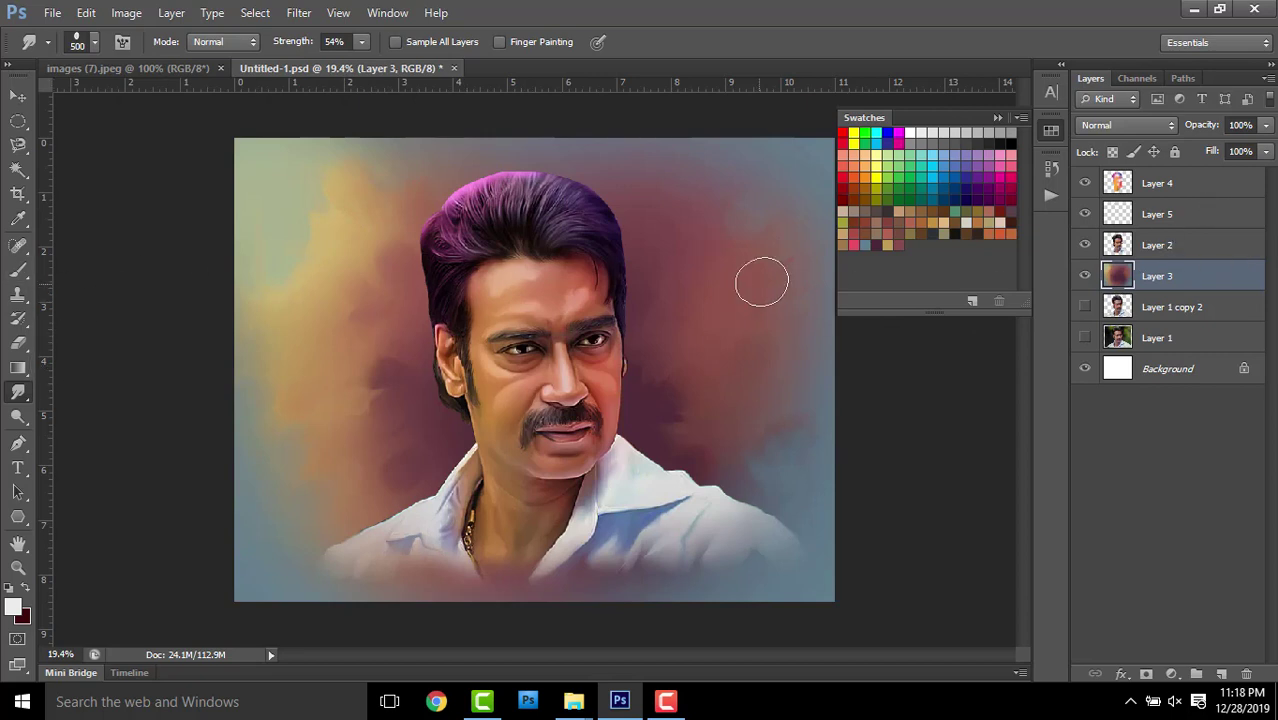
Set up the Smudge tool on Layer 2 with the 247 textured brush at size 40
left_click(1188, 255)
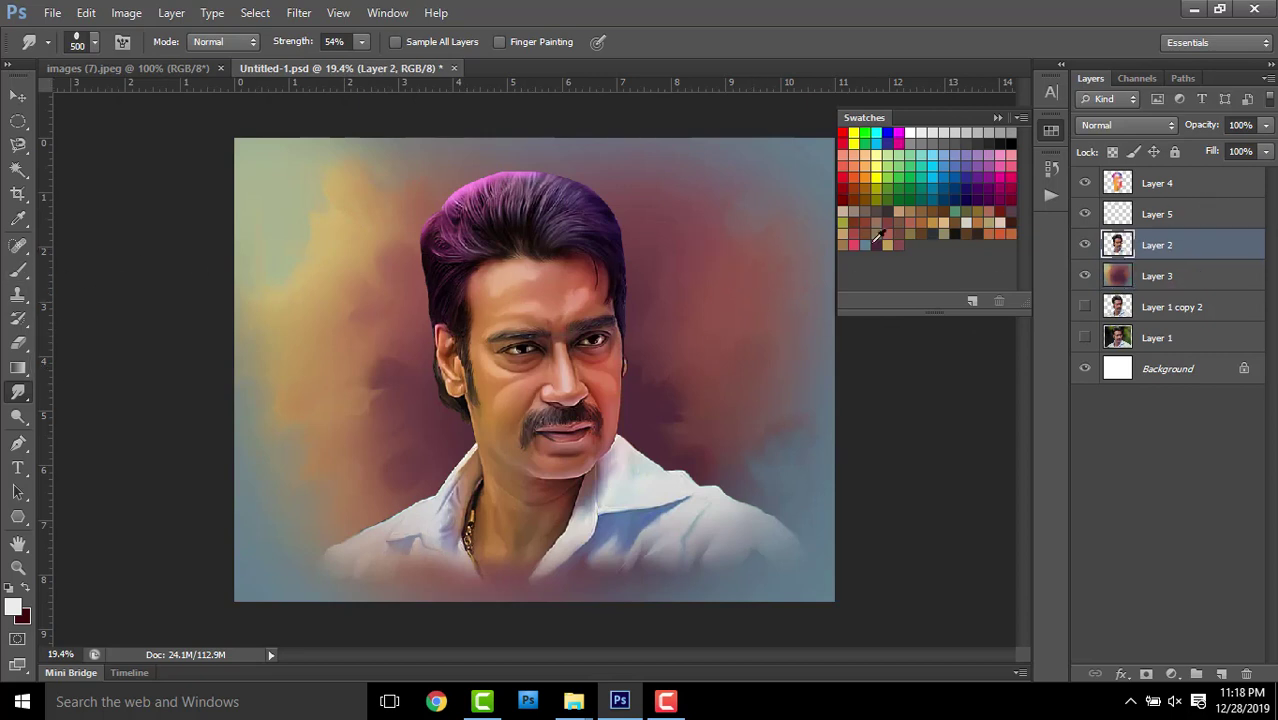
scroll(628, 194, "up", 5)
scroll(371, 262, "up", 3)
scroll(108, 285, "up", 2)
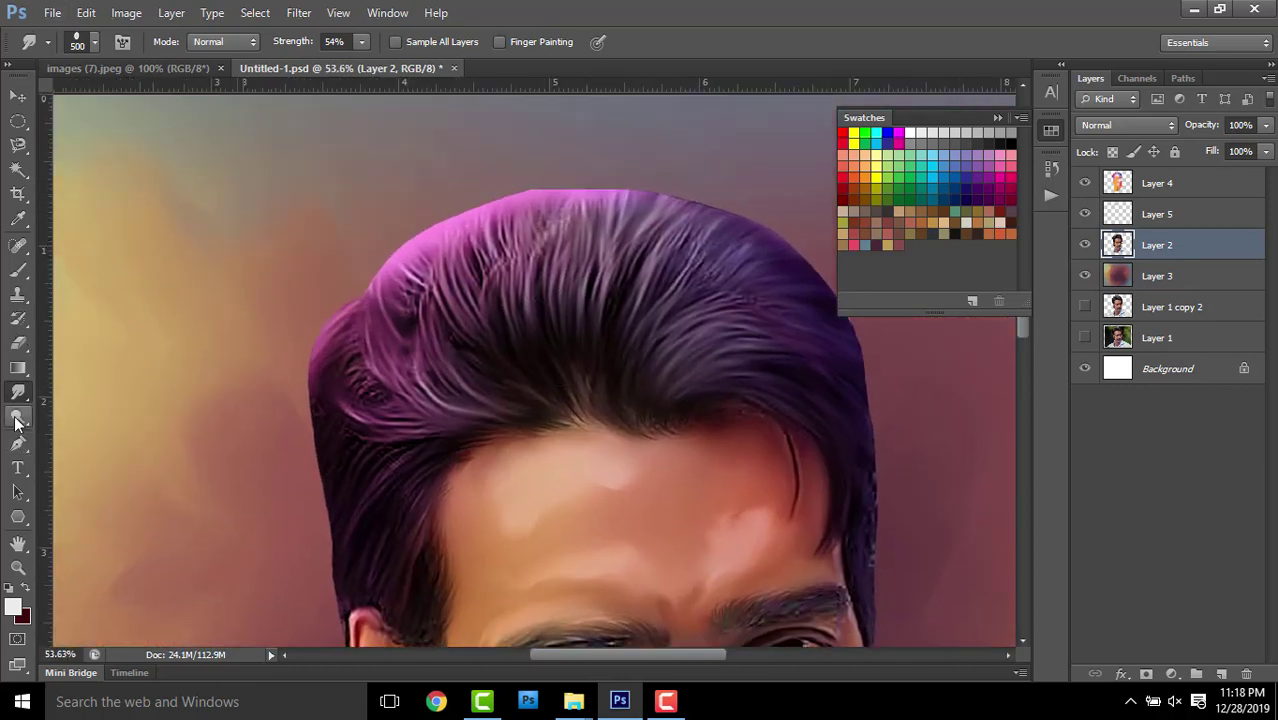
left_click(94, 42)
left_click_drag(362, 205, 373, 630)
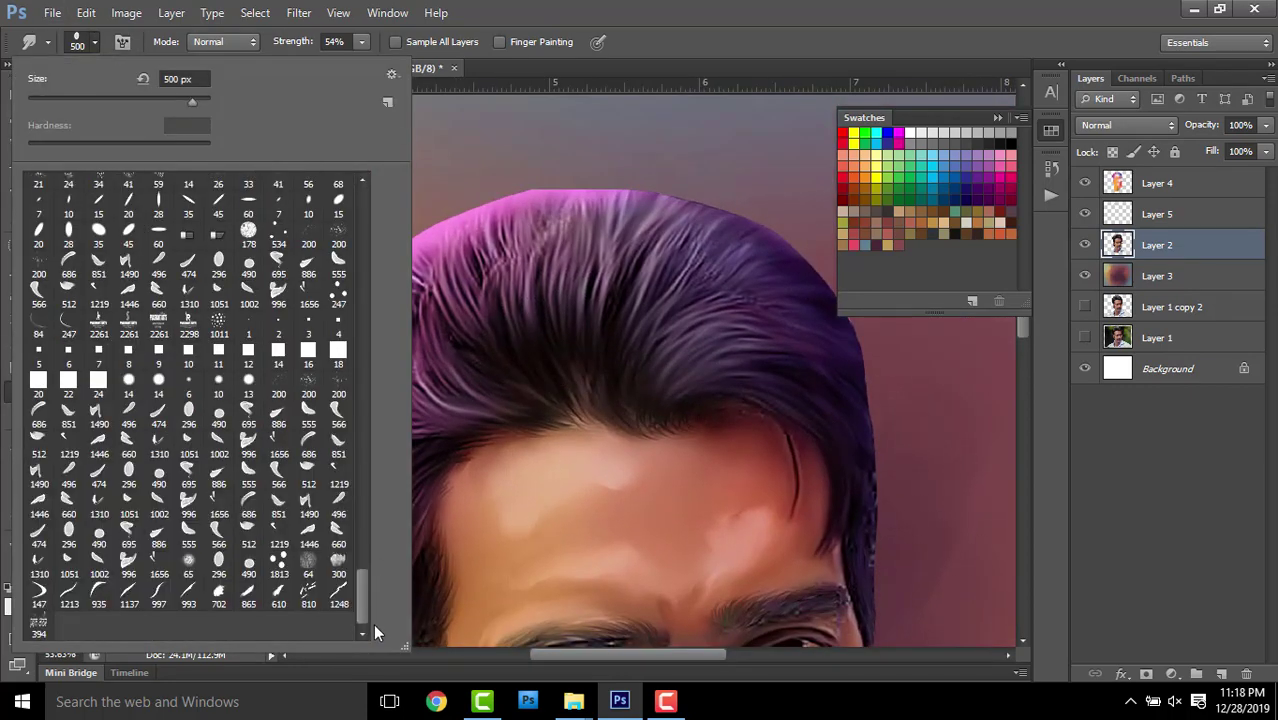
left_click(337, 310)
left_click(618, 250)
left_click(327, 42)
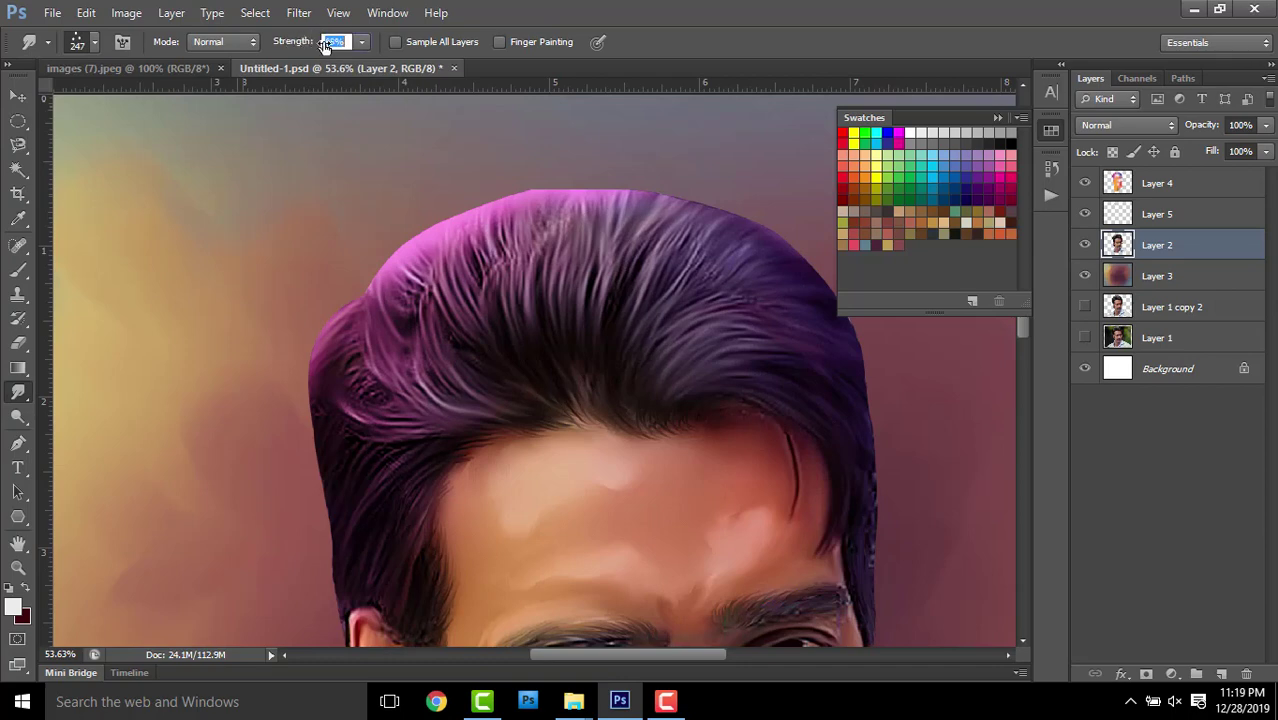
key("bracketleft")
key("bracketleft")
key("bracketleft")
scroll(300, 330, "up", 2)
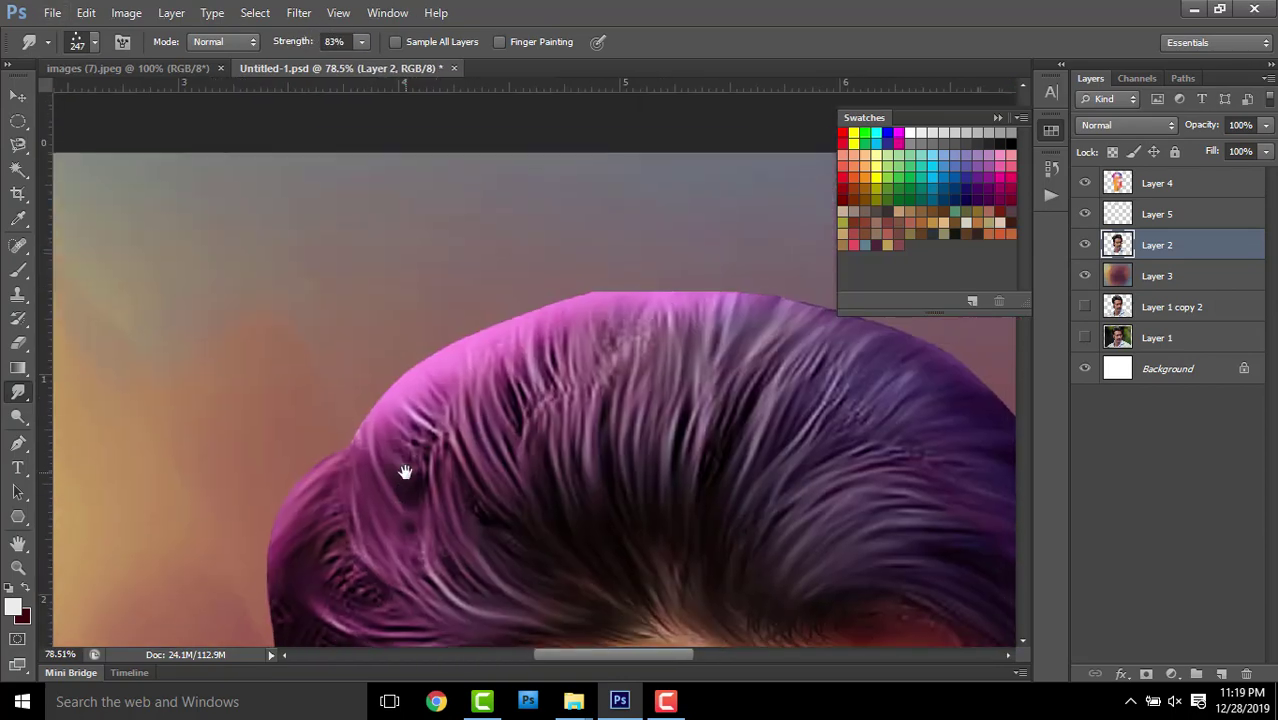
key("bracketleft")
key("bracketleft")
key("bracketleft")
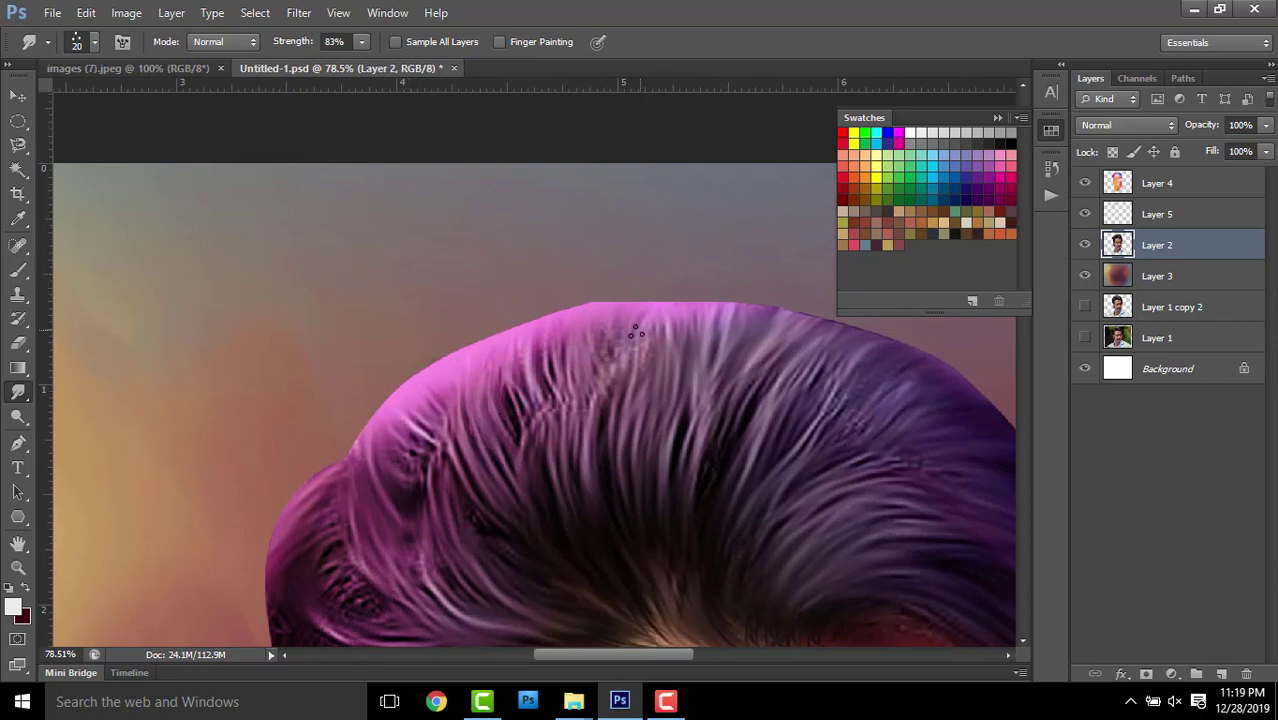
Merge Layers 4, 5 and 2, then smudge the first wisps up from the hair's top edge
left_click(1186, 195, "shift")
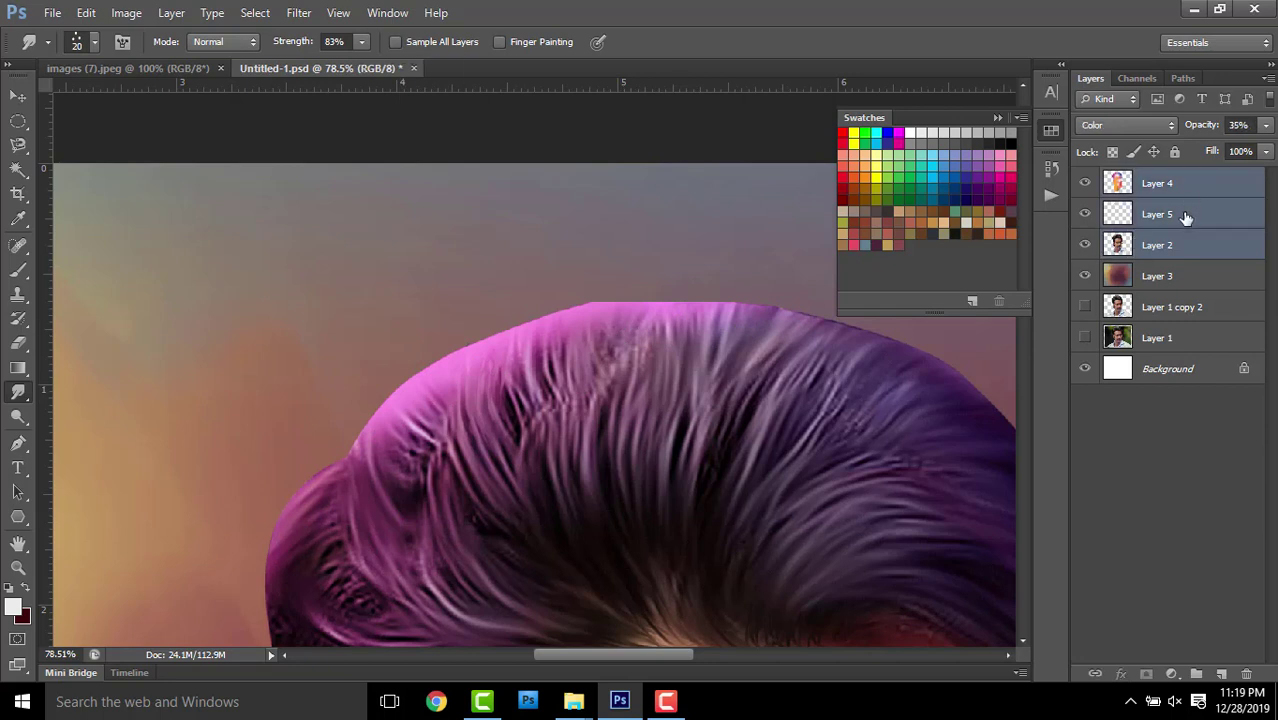
key("ctrl+e")
left_click_drag(395, 385, 466, 341)
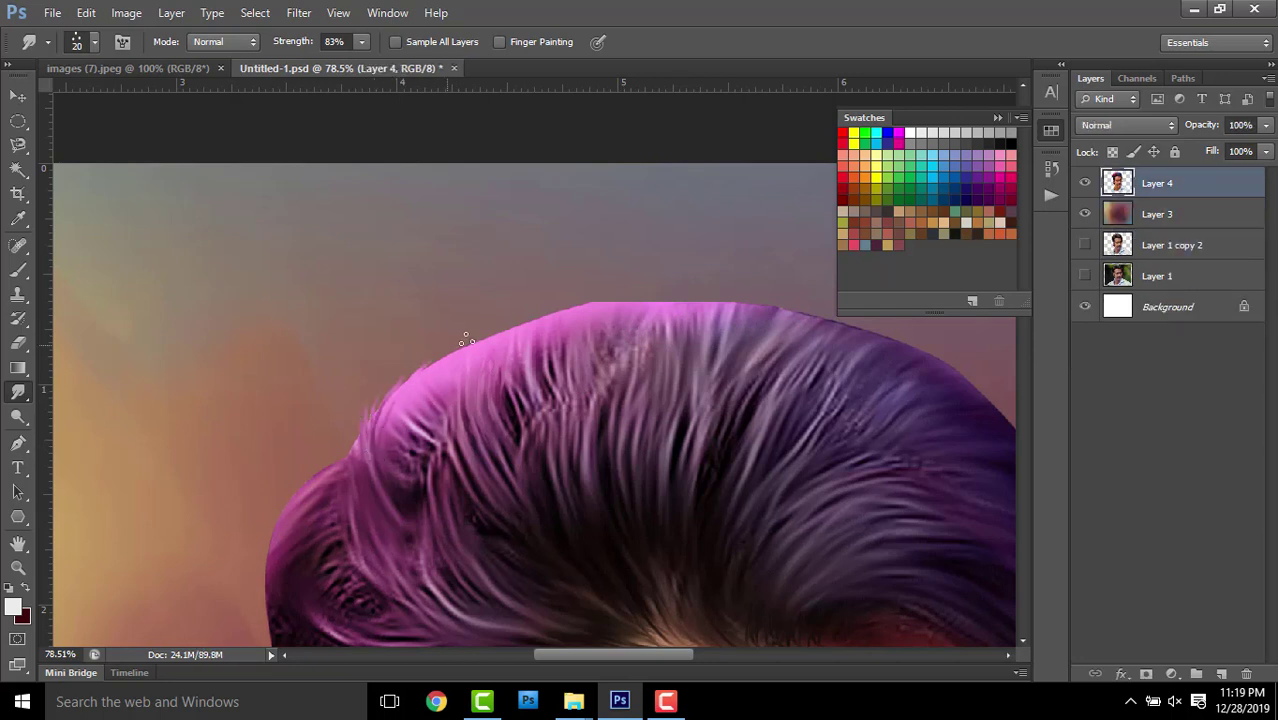
mouse_move(403, 427)
left_mouse_down()
mouse_move(443, 398)
mouse_move(357, 472)
left_mouse_up()
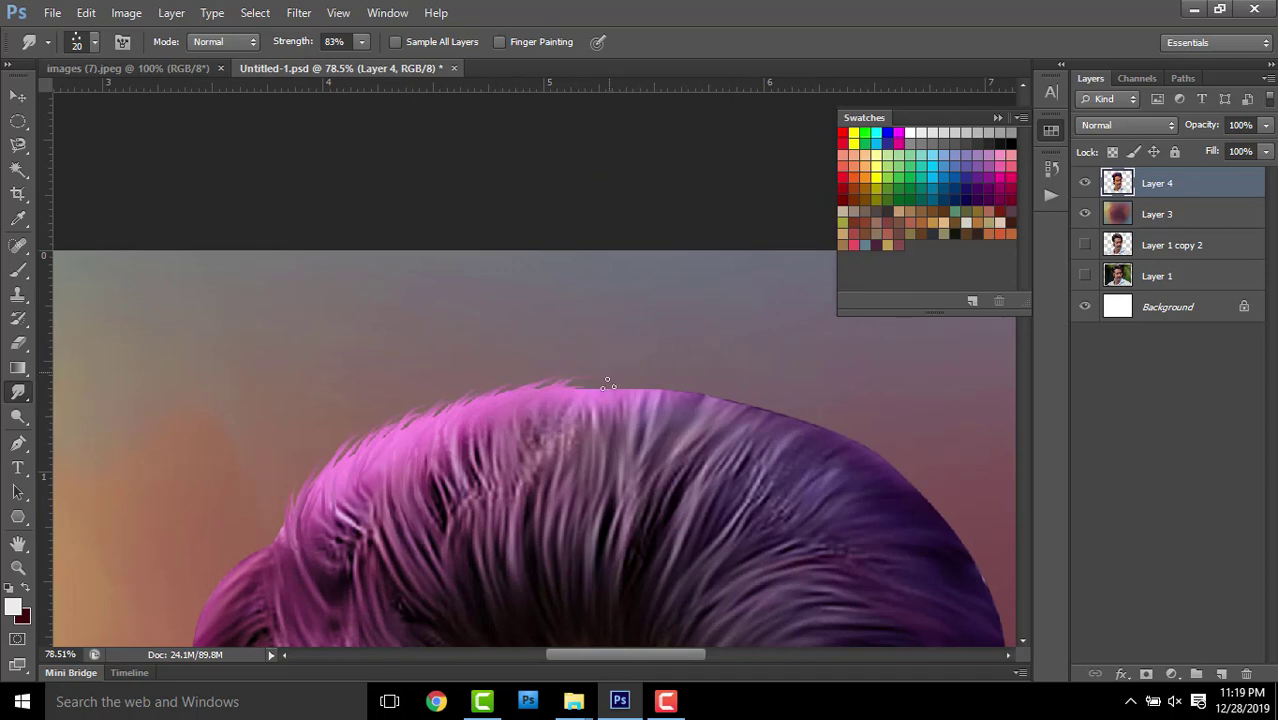
At higher smudge strength, pull fine pink strands from the hair edge into the background
scroll(590, 380, "down", 3)
scroll(581, 370, "down", 3)
scroll(581, 370, "up", 2)
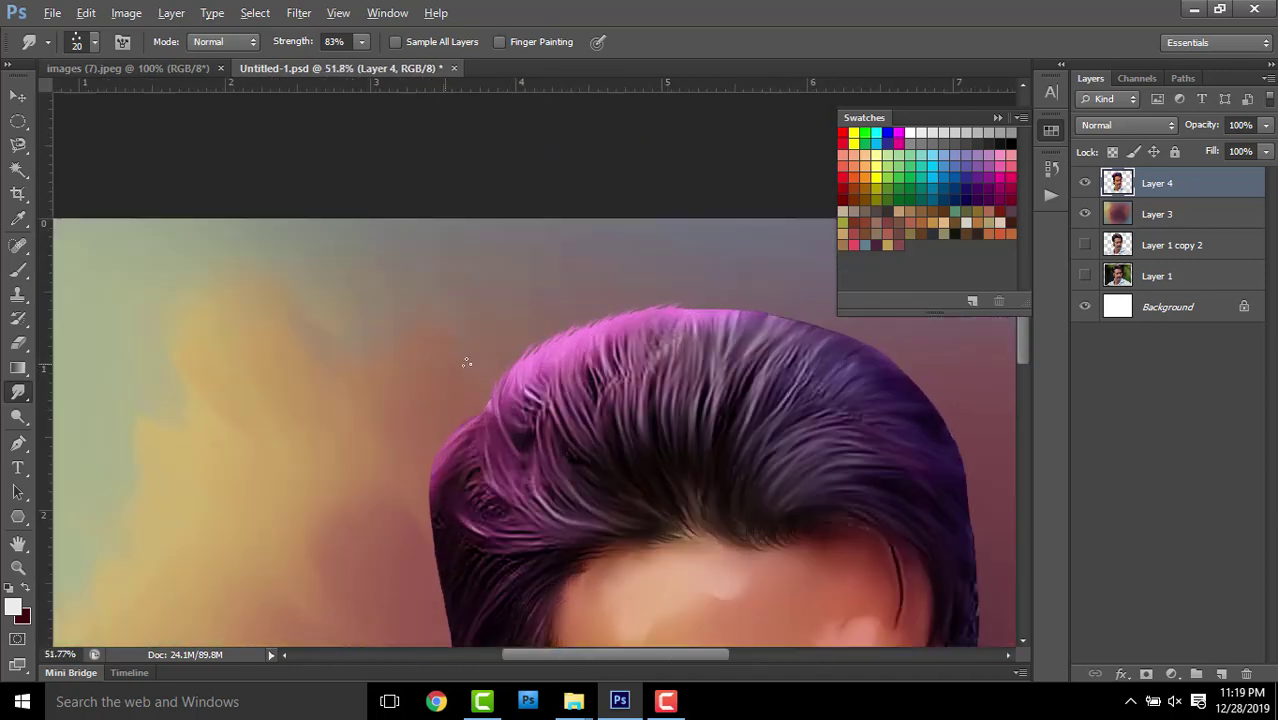
scroll(470, 365, "up", 3)
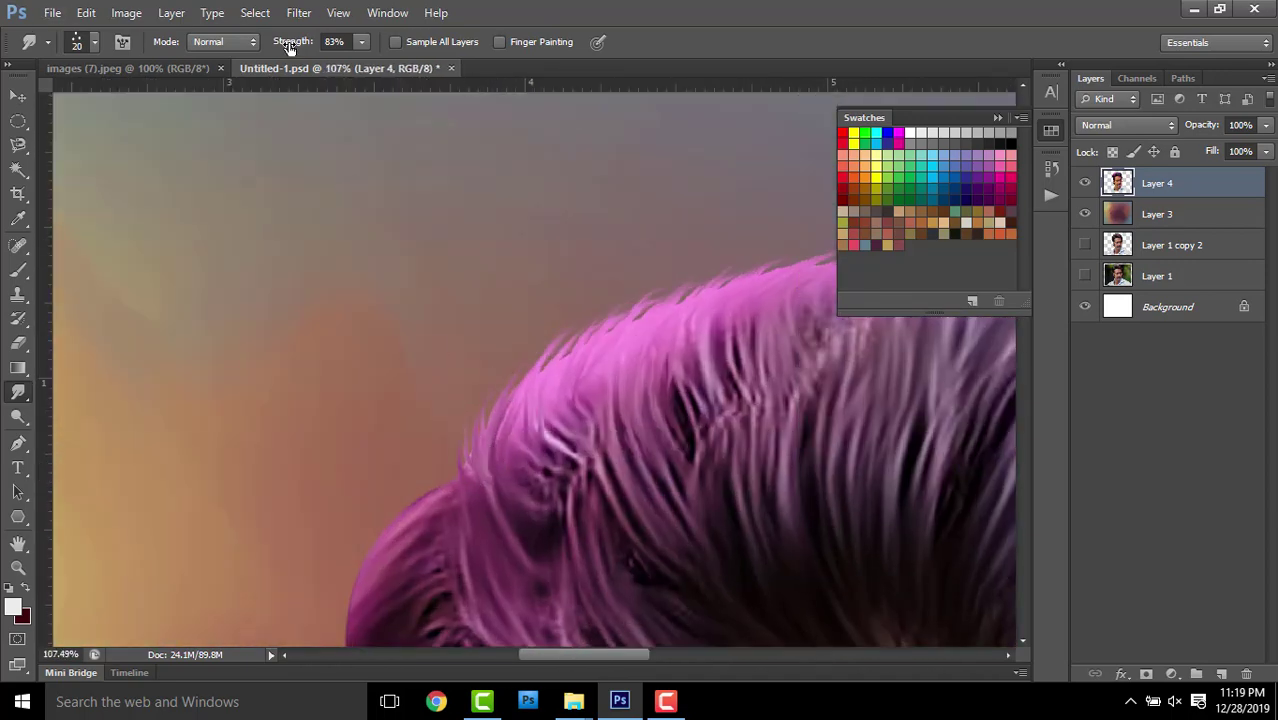
left_click_drag(288, 48, 299, 48)
scroll(414, 371, "right", 5)
mouse_move(380, 318)
left_mouse_down()
mouse_move(480, 294)
mouse_move(540, 300)
left_mouse_up()
mouse_move(440, 310)
left_mouse_down()
mouse_move(528, 334)
mouse_move(679, 334)
left_mouse_up()
scroll(630, 292, "down", 2)
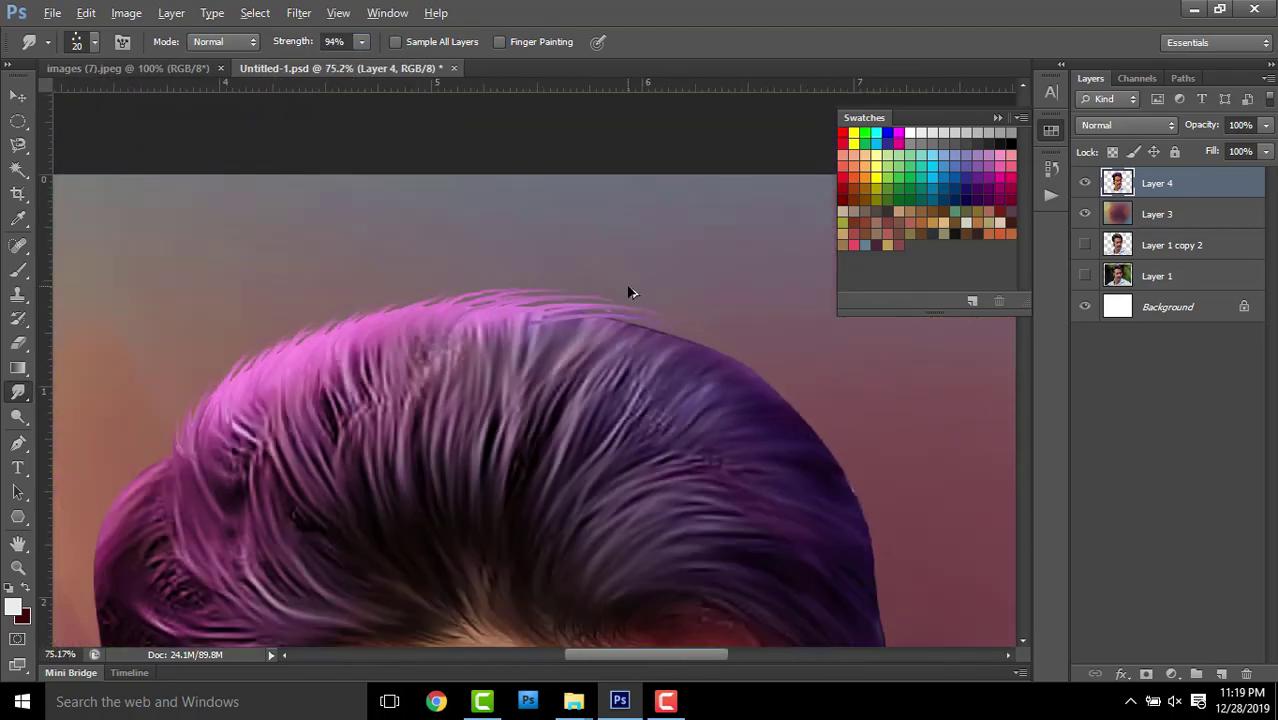
scroll(630, 292, "down", 1)
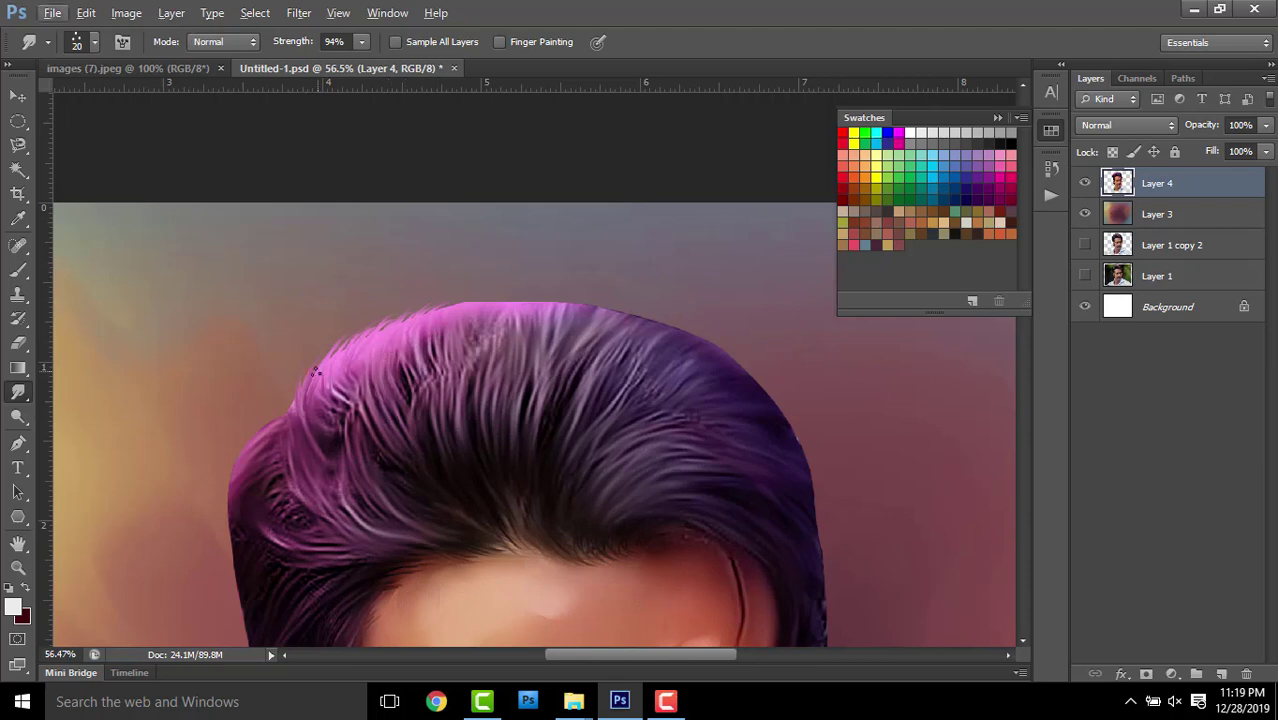
scroll(408, 342, "up", 2)
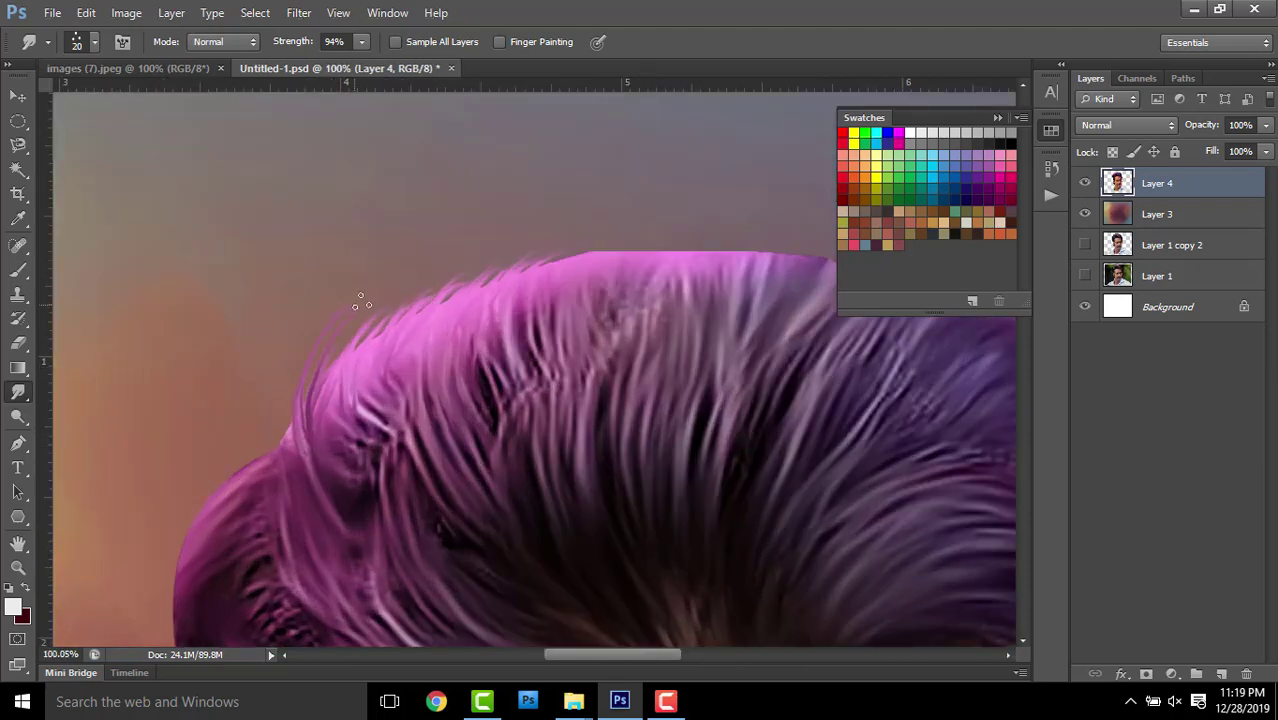
mouse_move(289, 415)
left_mouse_down()
mouse_move(531, 252)
mouse_move(408, 338)
left_mouse_up()
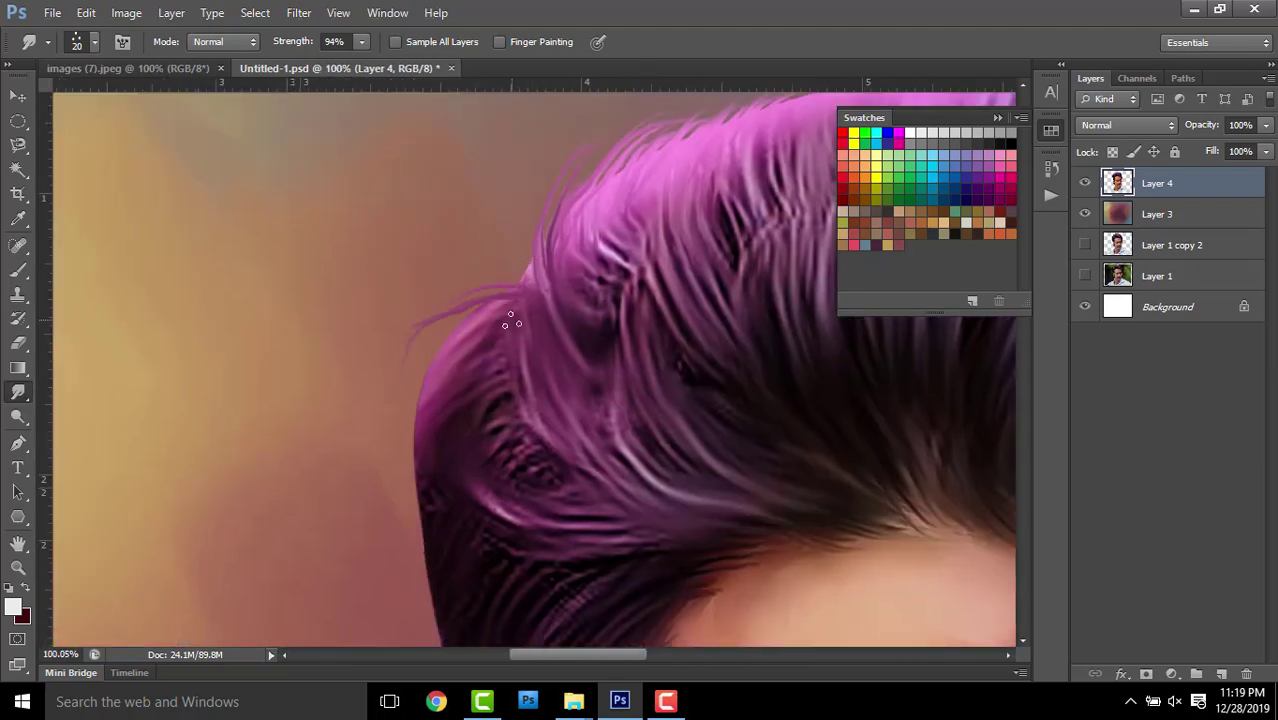
mouse_move(508, 302)
left_mouse_down()
mouse_move(404, 362)
mouse_move(404, 444)
mouse_move(540, 220)
mouse_move(580, 192)
left_mouse_up()
left_click_drag(543, 289, 556, 177)
At slightly lower strength, smooth stray wisps and pull pink wisps rightward along the hair top
scroll(556, 177, "down", 5)
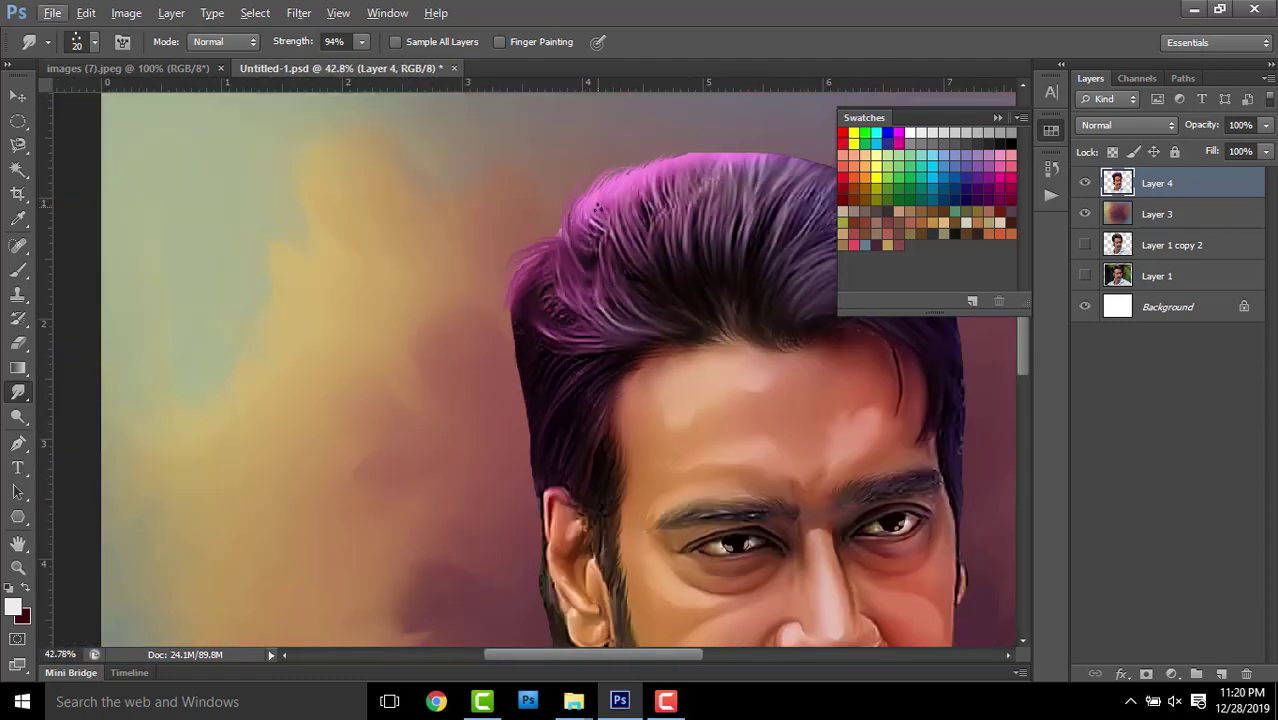
scroll(600, 228, "up", 2)
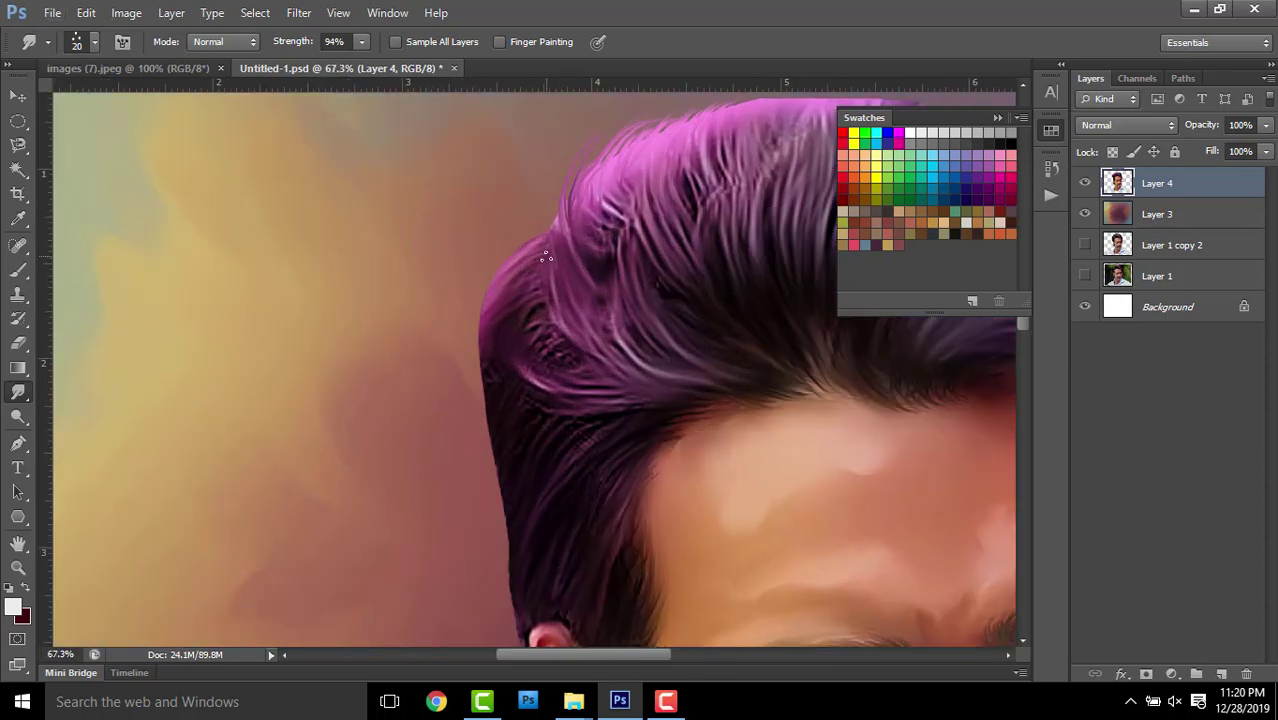
left_click_drag(558, 246, 511, 370)
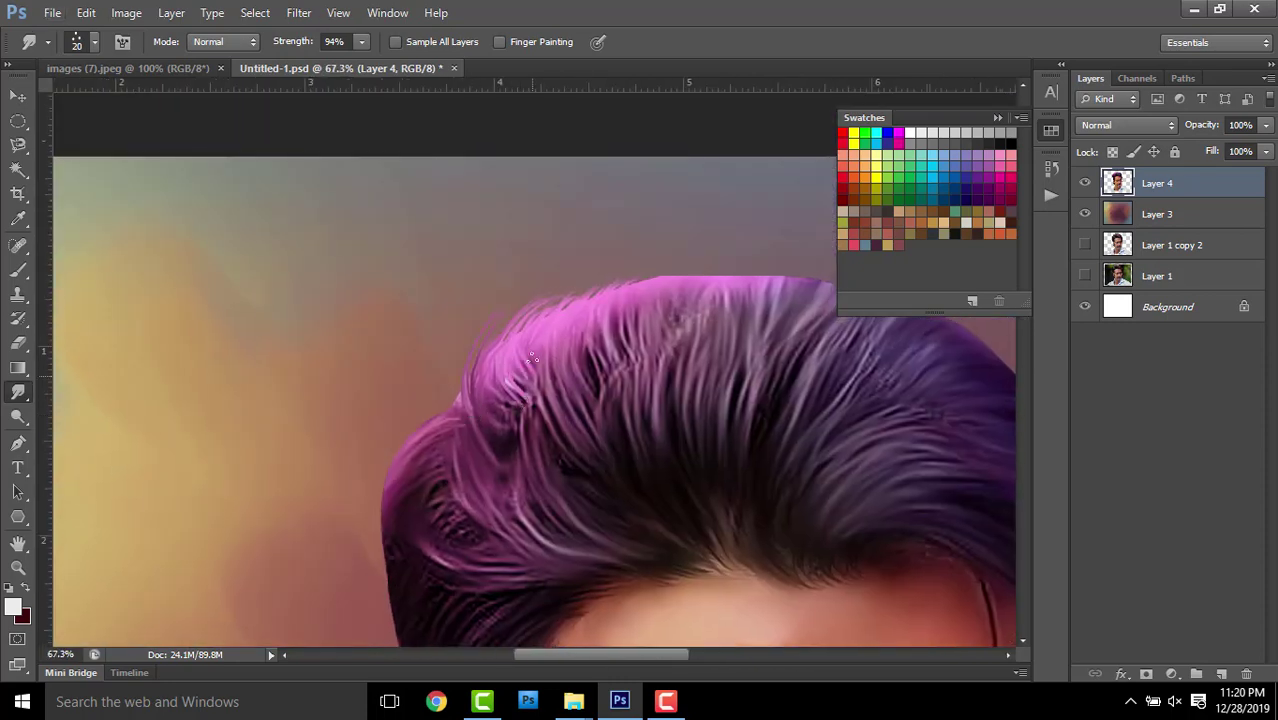
left_click_drag(600, 331, 543, 362)
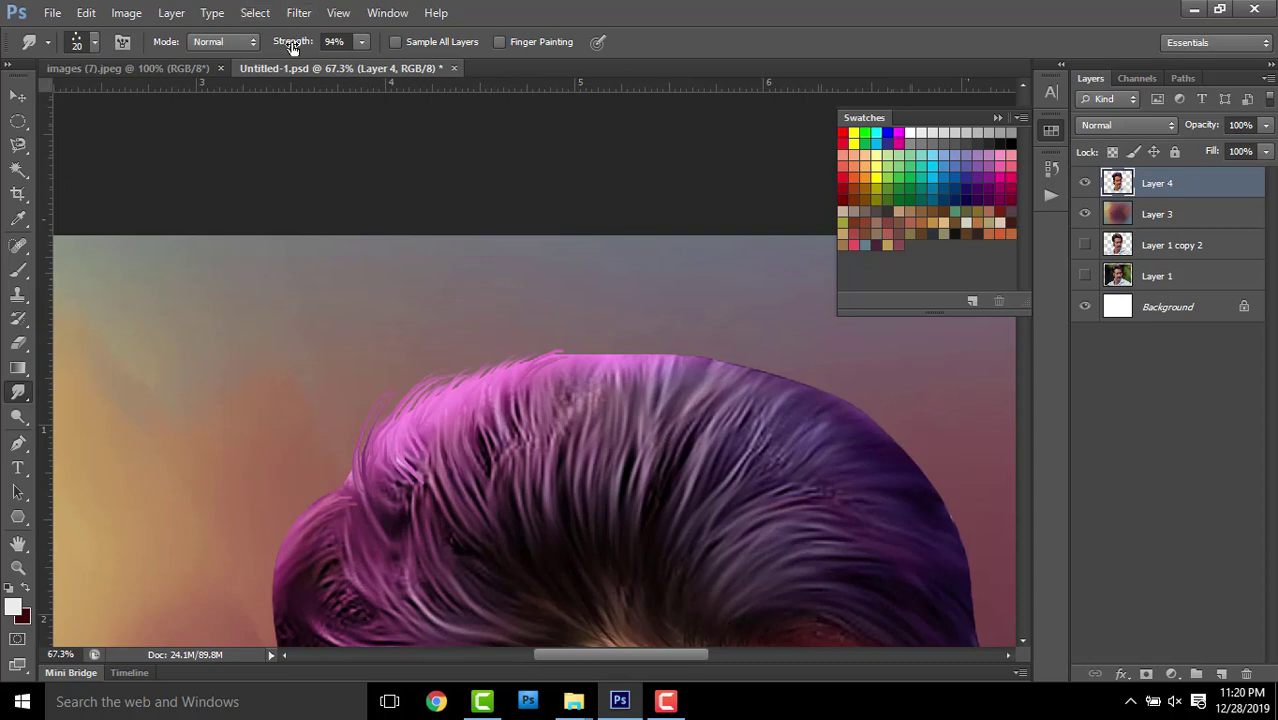
left_click_drag(292, 48, 283, 48)
mouse_move(497, 348)
left_mouse_down()
mouse_move(518, 374)
mouse_move(486, 368)
left_mouse_up()
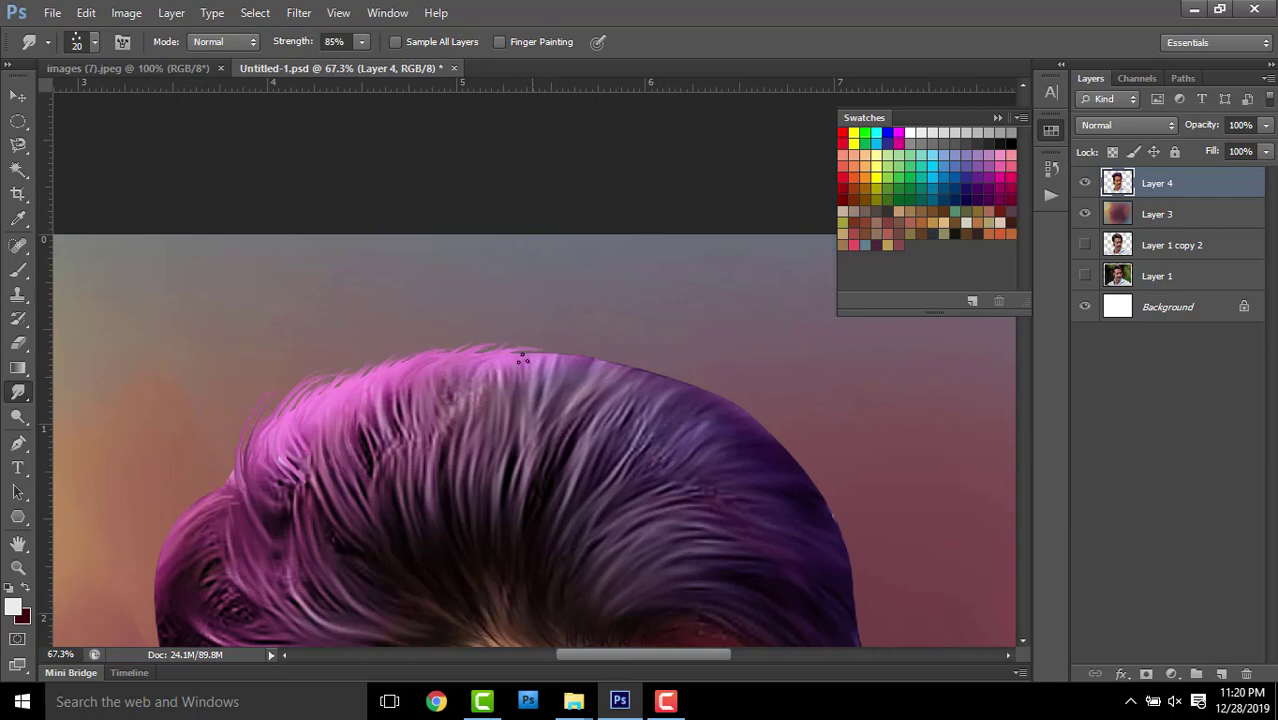
scroll(525, 362, "up", 3)
scroll(542, 308, "up", 2)
mouse_move(442, 442)
left_mouse_down()
mouse_move(522, 423)
mouse_move(655, 423)
mouse_move(342, 428)
mouse_move(500, 452)
left_mouse_up()
scroll(693, 428, "down", 4)
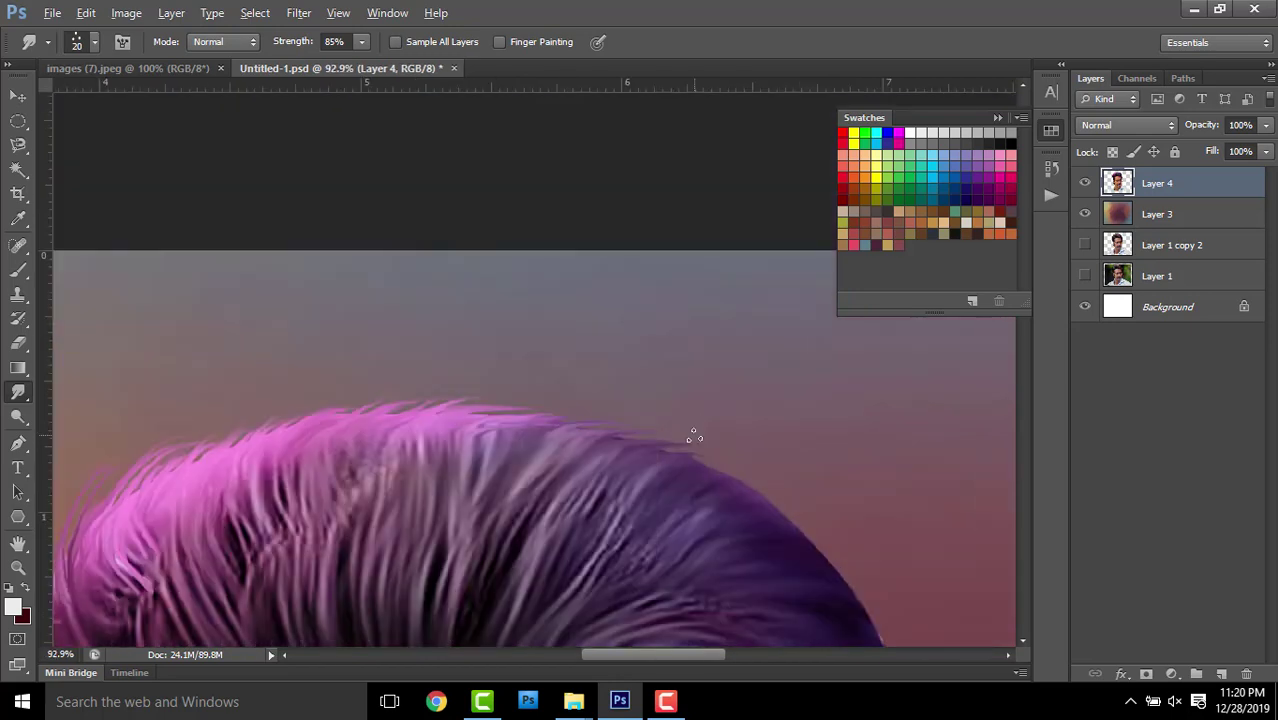
scroll(694, 436, "down", 3)
scroll(694, 436, "up", 1)
scroll(600, 400, "down", 2)
scroll(520, 360, "up", 2)
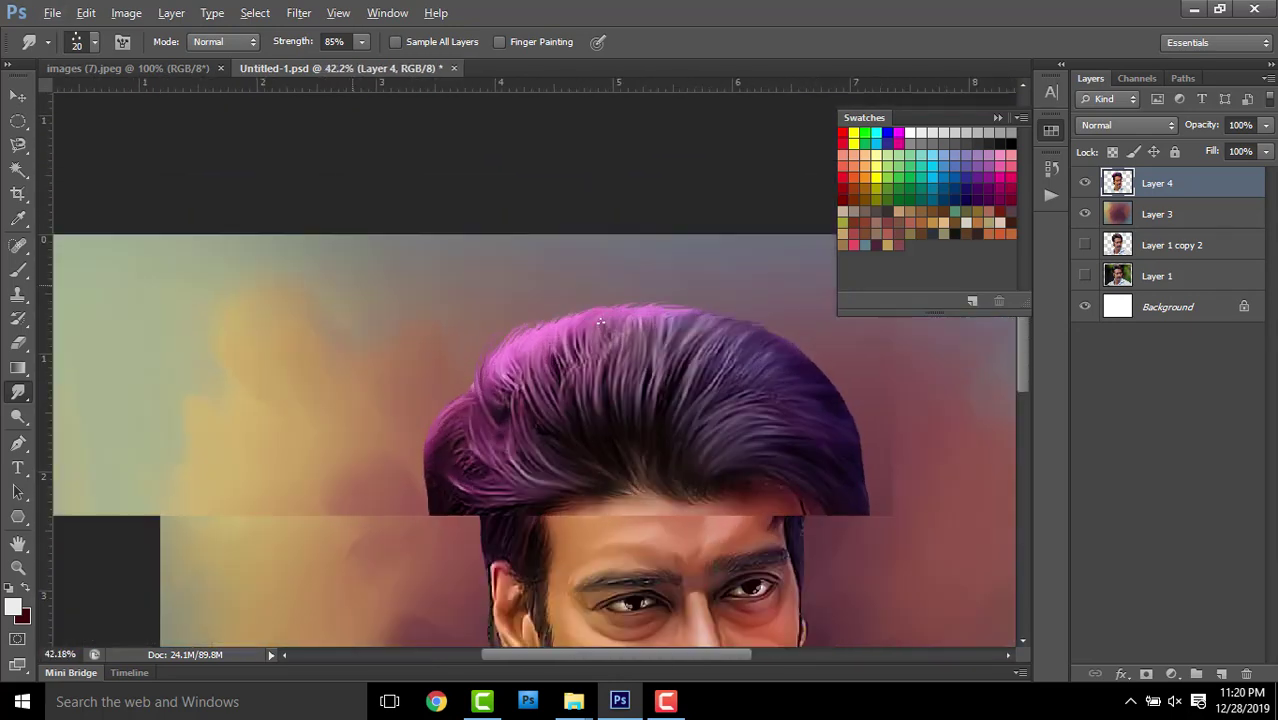
scroll(510, 354, "down", 1)
scroll(540, 410, "right", 3)
scroll(485, 294, "down", 2)
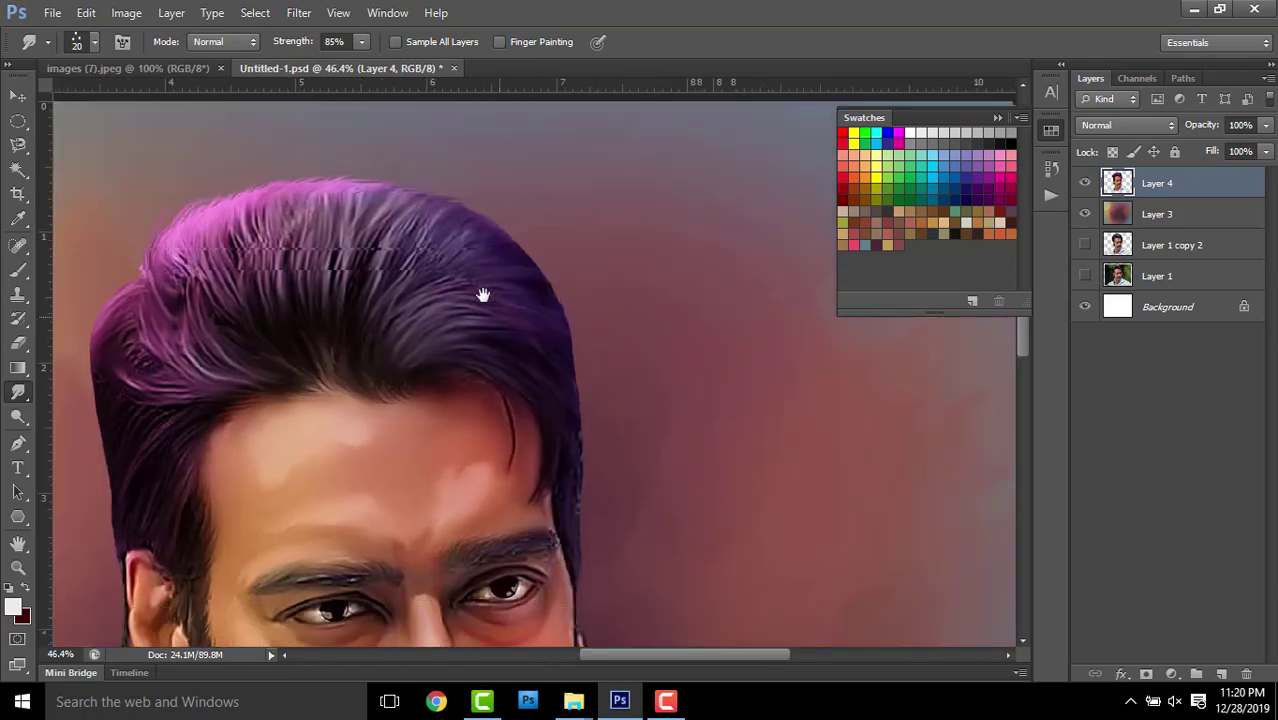
scroll(597, 278, "down", 2)
scroll(562, 381, "down", 2)
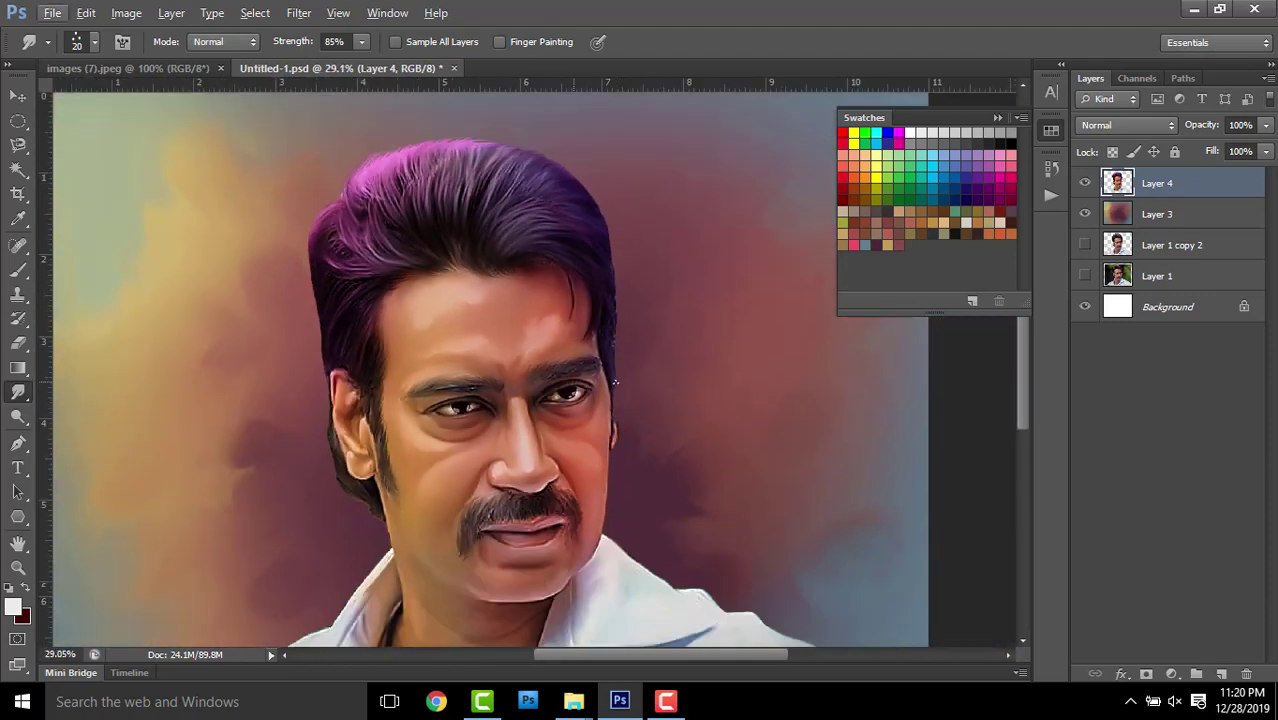
Add a new empty layer and set up a small round brush at full opacity
key("ctrl+shift+alt+n")
left_click(18, 443)
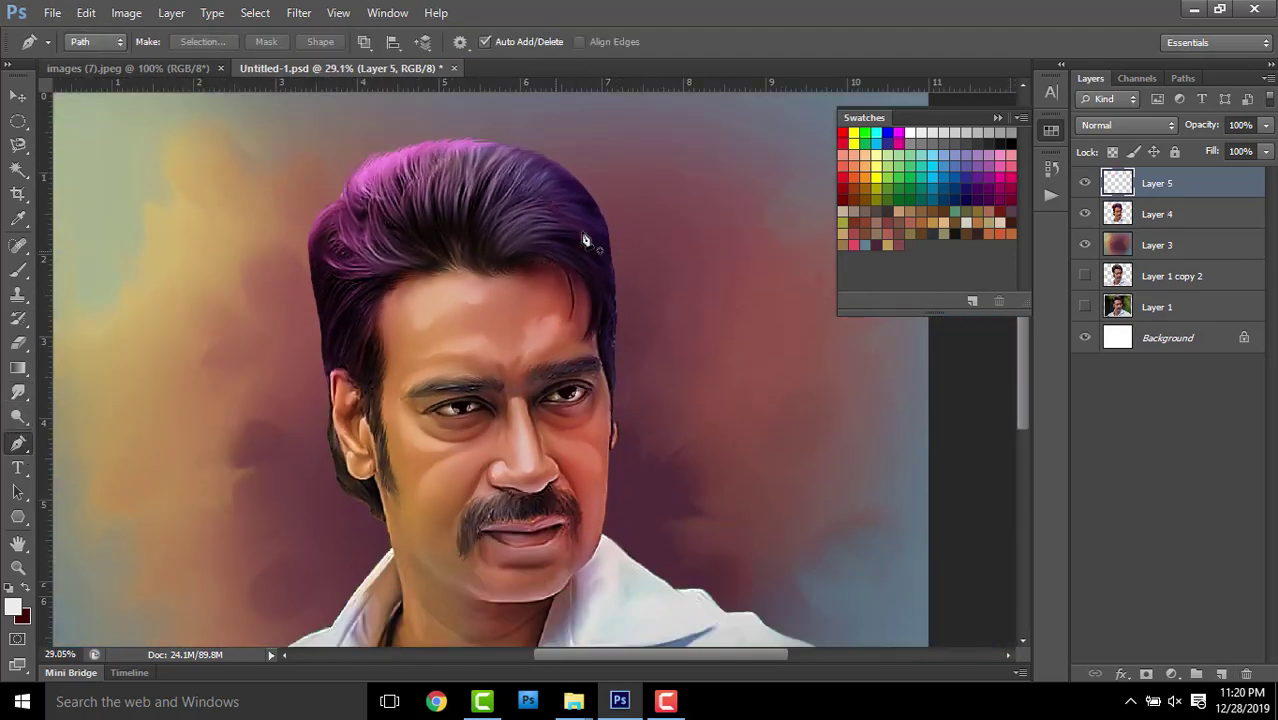
scroll(560, 250, "up", 2)
left_click(18, 270)
left_click(82, 42)
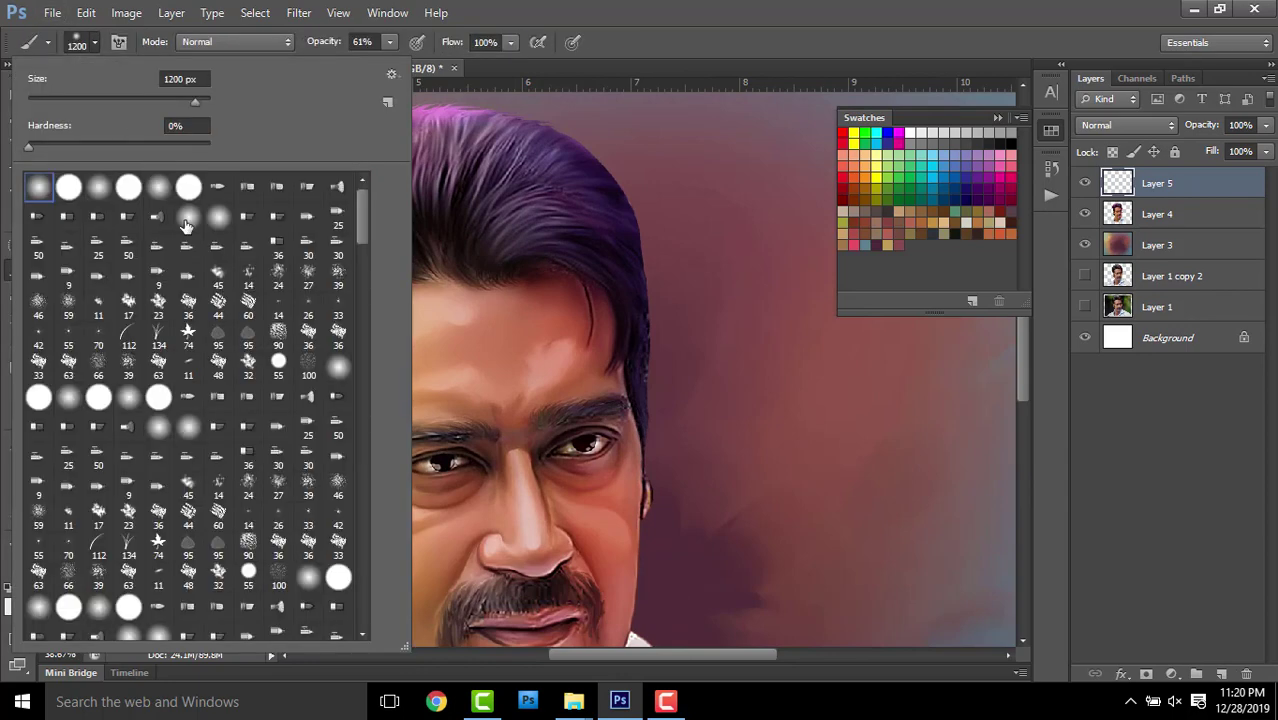
left_click(135, 193)
left_click(600, 280)
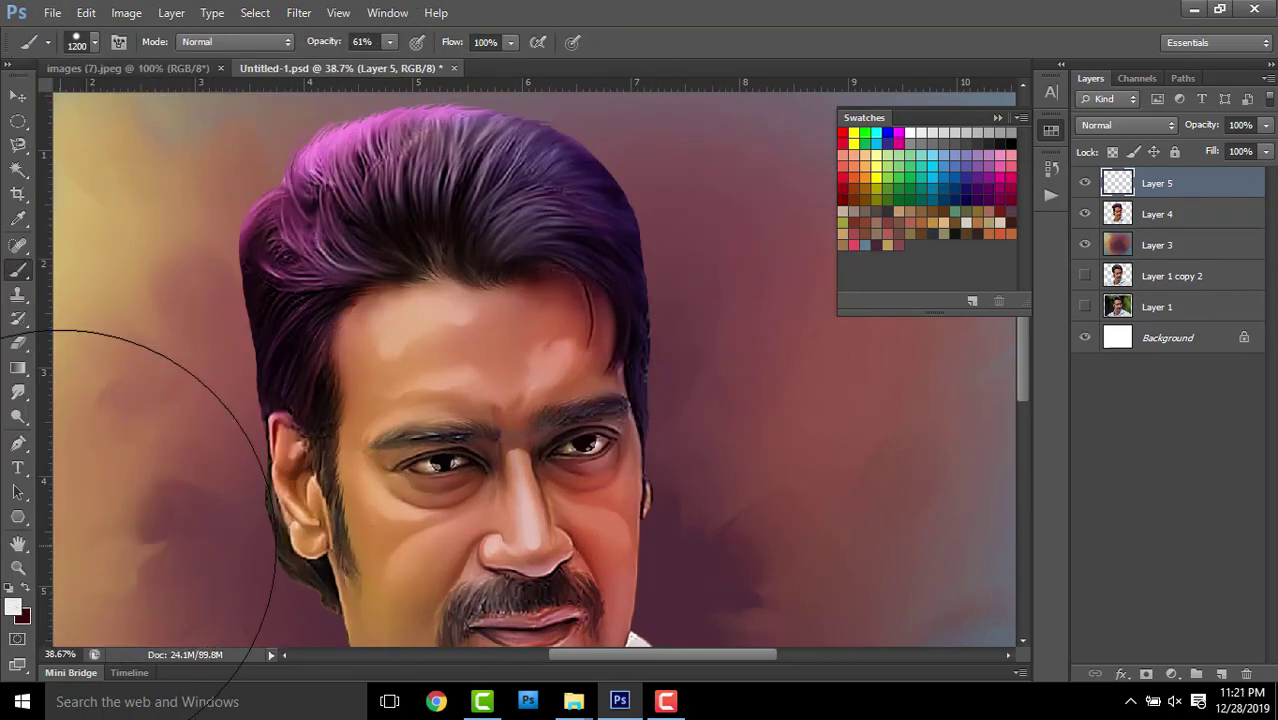
key("0")
key("bracketleft")
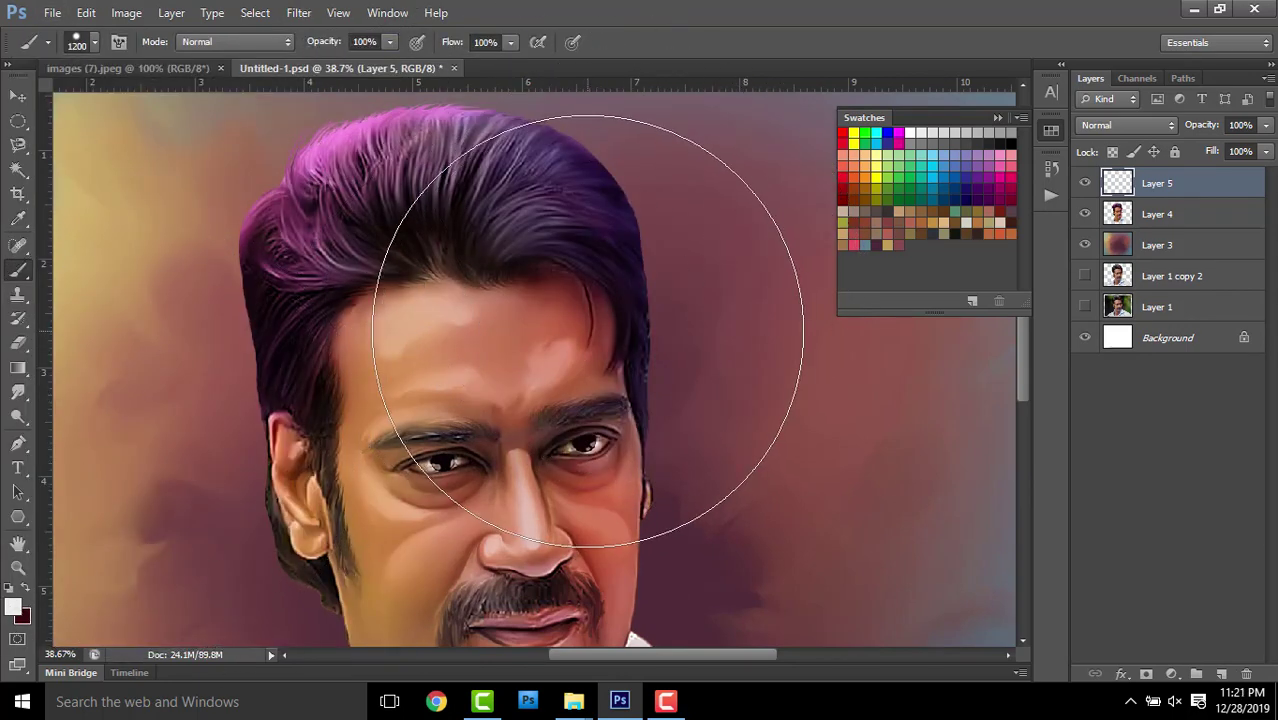
key("bracketleft")
key("bracketleft")
key("bracketleft")
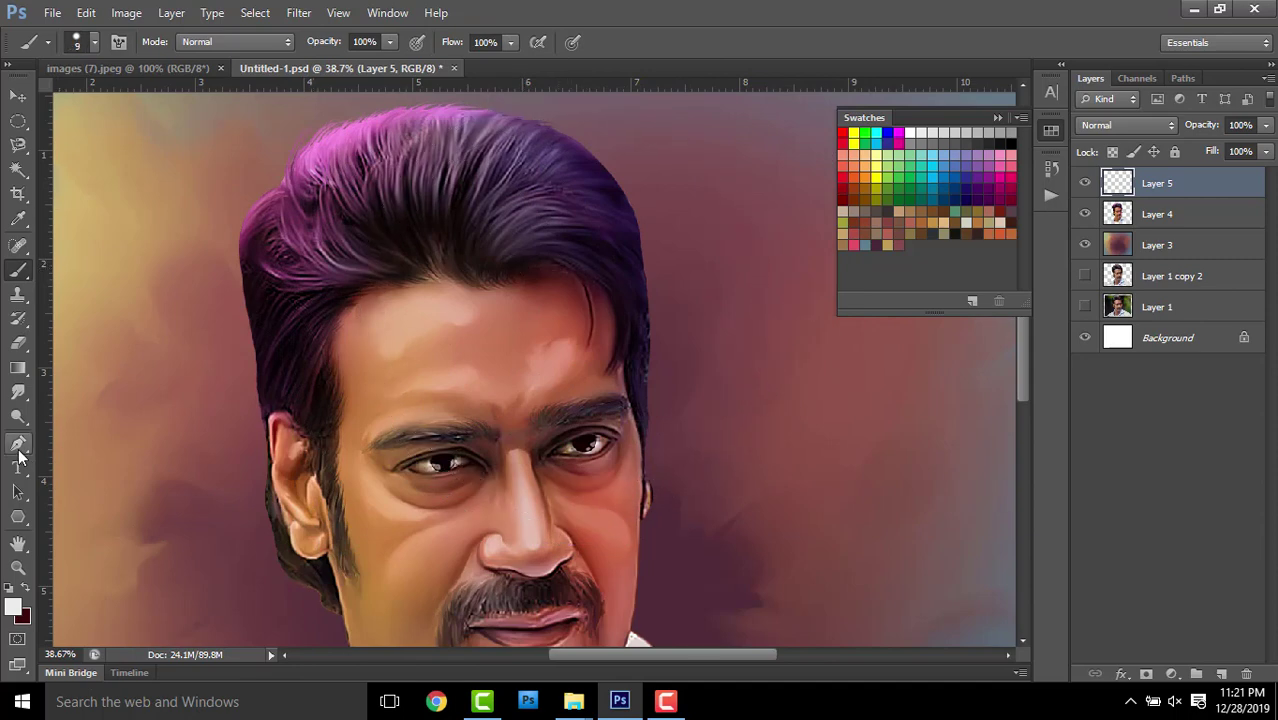
Trace a curved Pen path over the forehead along the hairline
left_click(18, 443)
scroll(530, 258, "up", 4)
left_click_drag(668, 318, 758, 435)
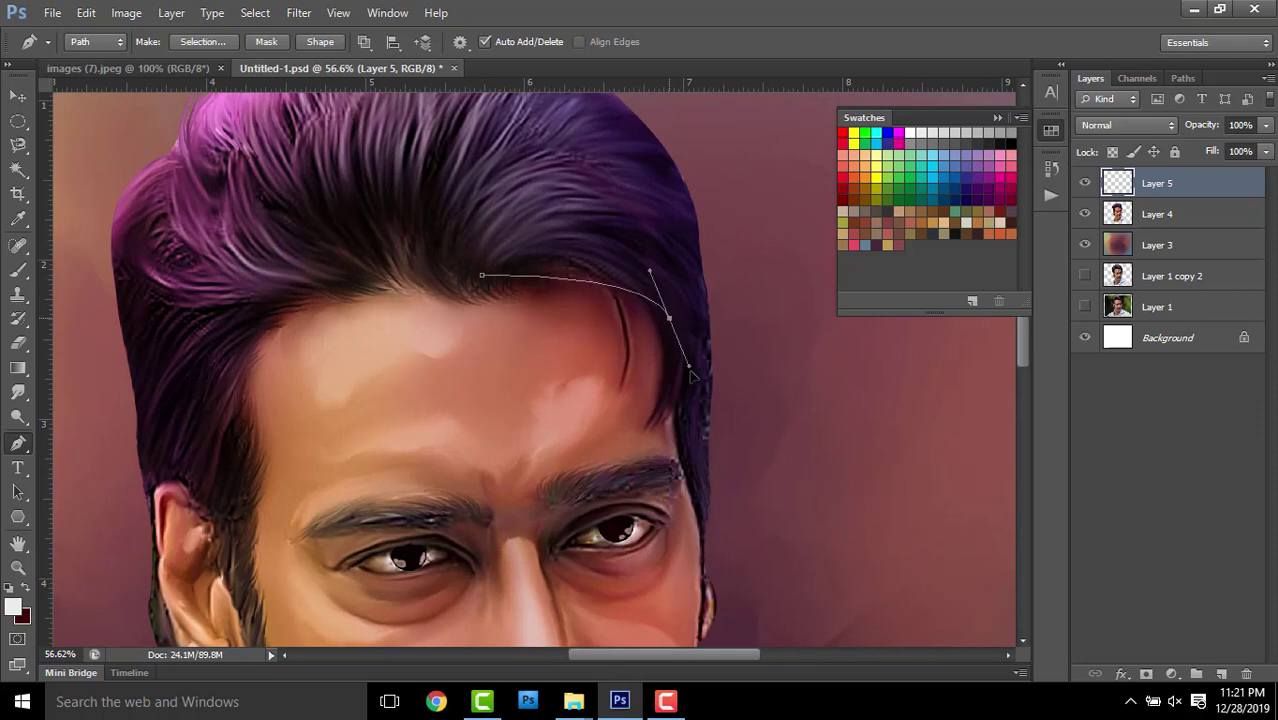
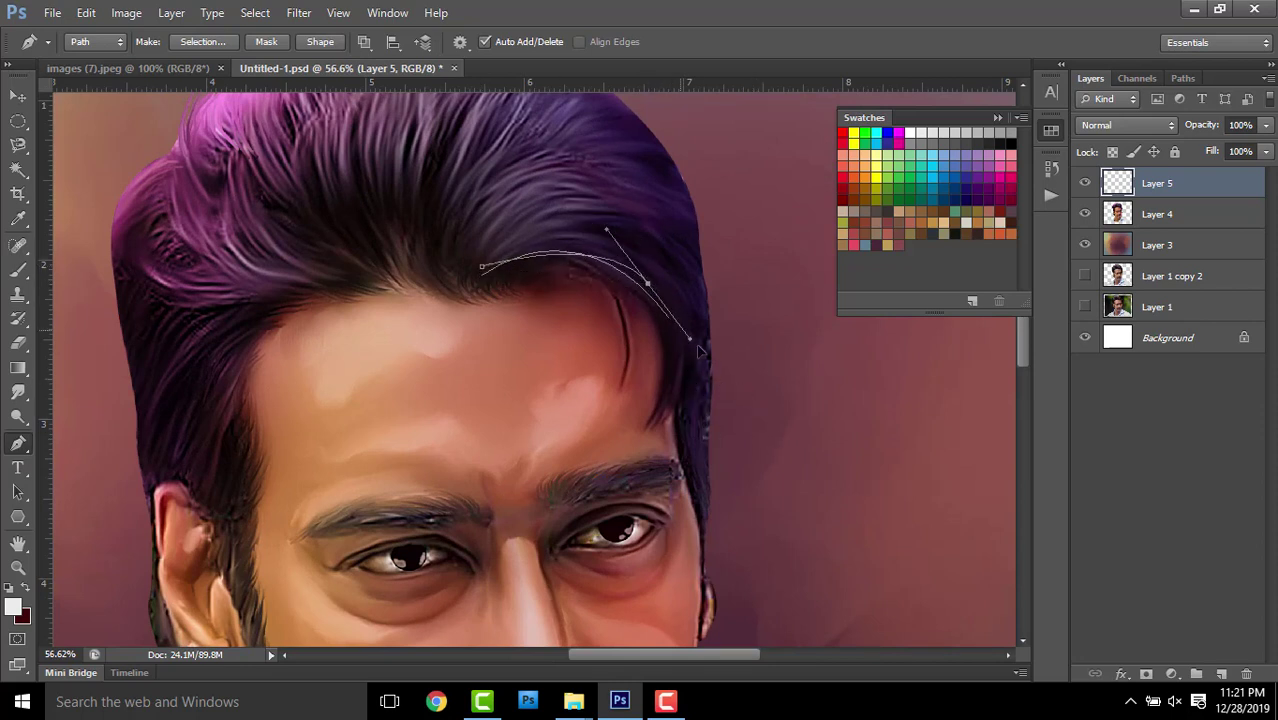
Draw the first strand curves from the parting toward the right, undoing a short upper one
left_click(470, 263)
left_click_drag(586, 219, 620, 228)
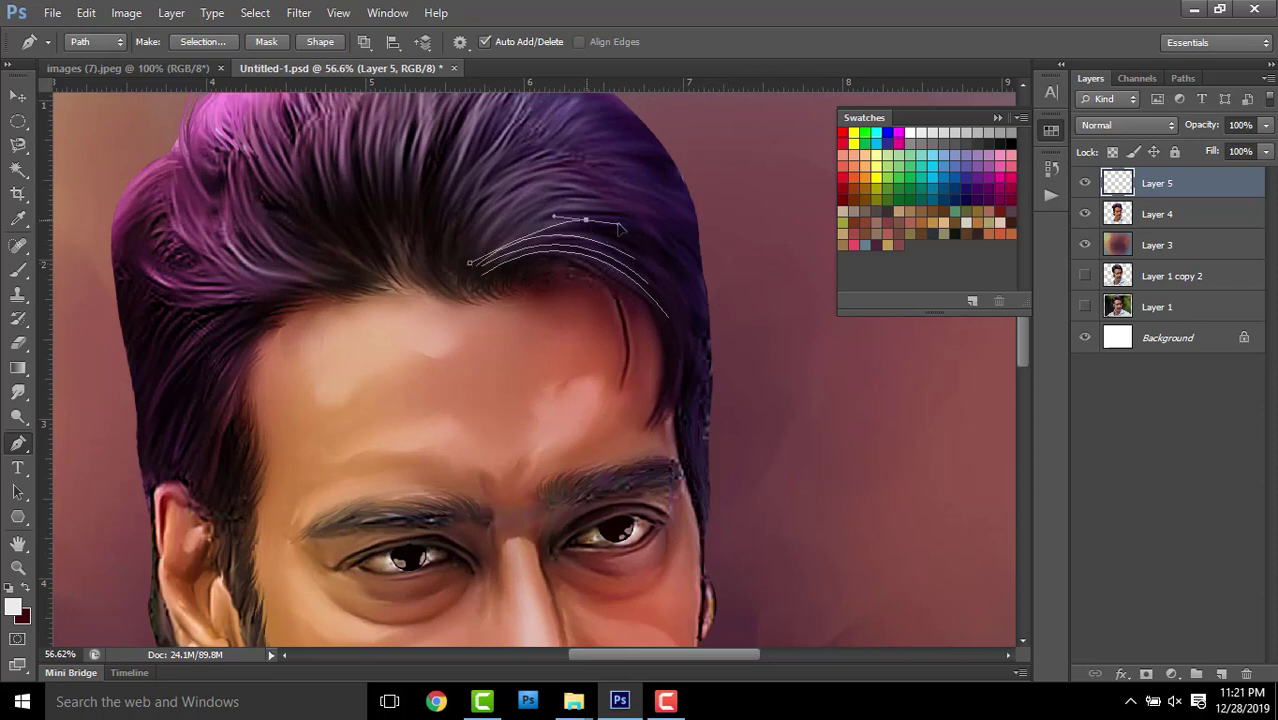
left_click(471, 263)
key("ctrl+alt+z")
left_click(470, 247)
left_click_drag(585, 215, 613, 233)
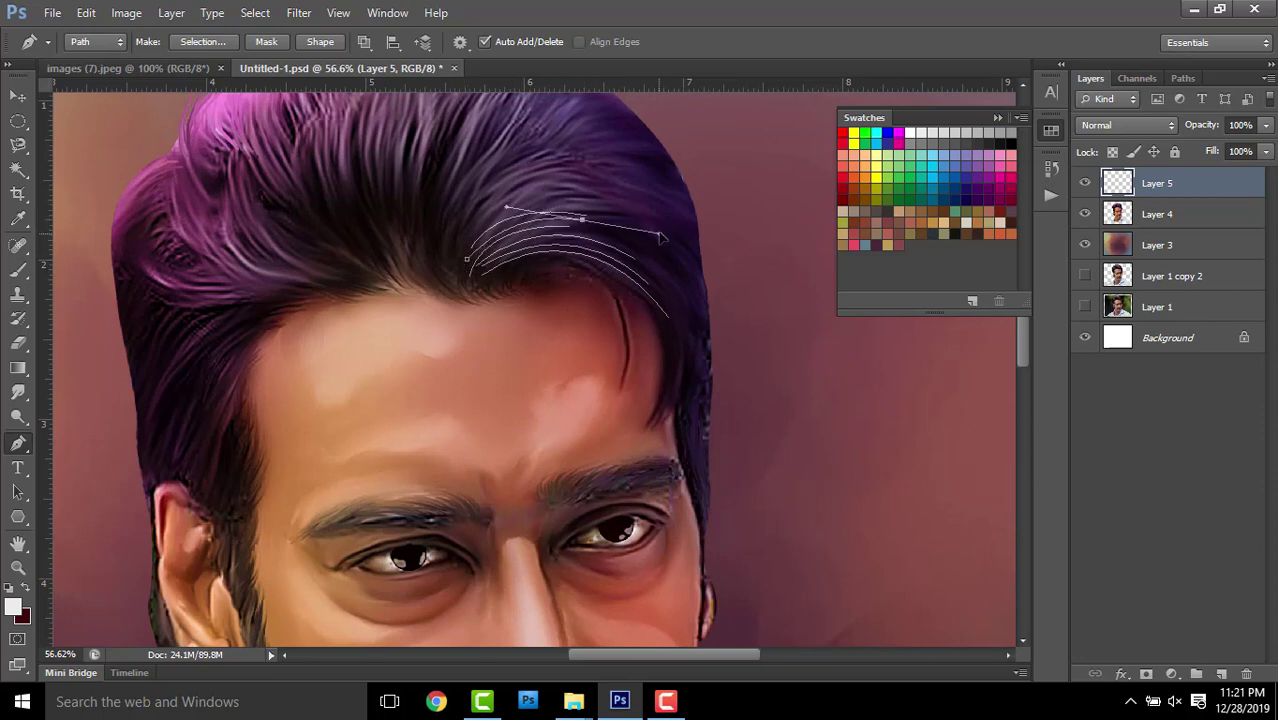
left_click(468, 248)
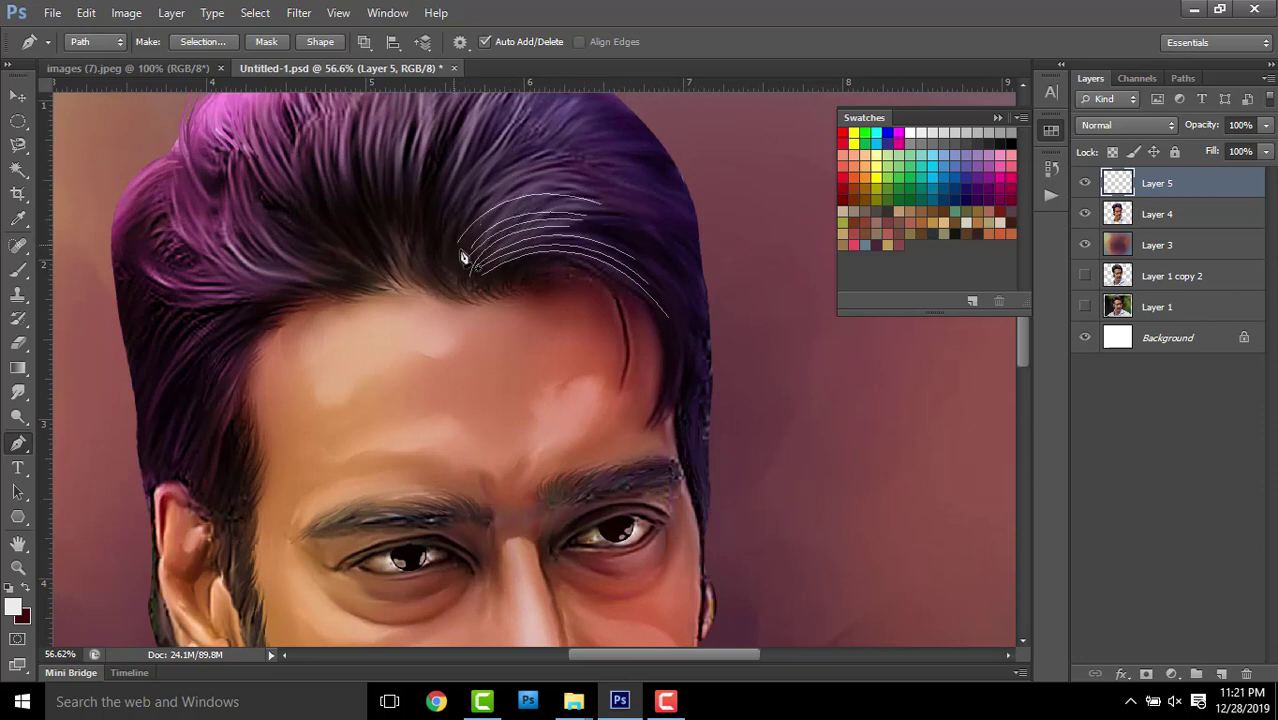
Add more parallel strand curves arcing right from the parting along the hair flow
left_click(460, 248)
left_click_drag(590, 212, 690, 225)
left_click(460, 248)
left_click(458, 219)
left_click(458, 219)
left_click(447, 251)
left_click_drag(590, 191, 665, 233)
Draw the top strand of the fan and one left-crown strand, then choose Stroke Path
left_click(447, 251)
left_click(445, 226)
left_click_drag(585, 184, 690, 207)
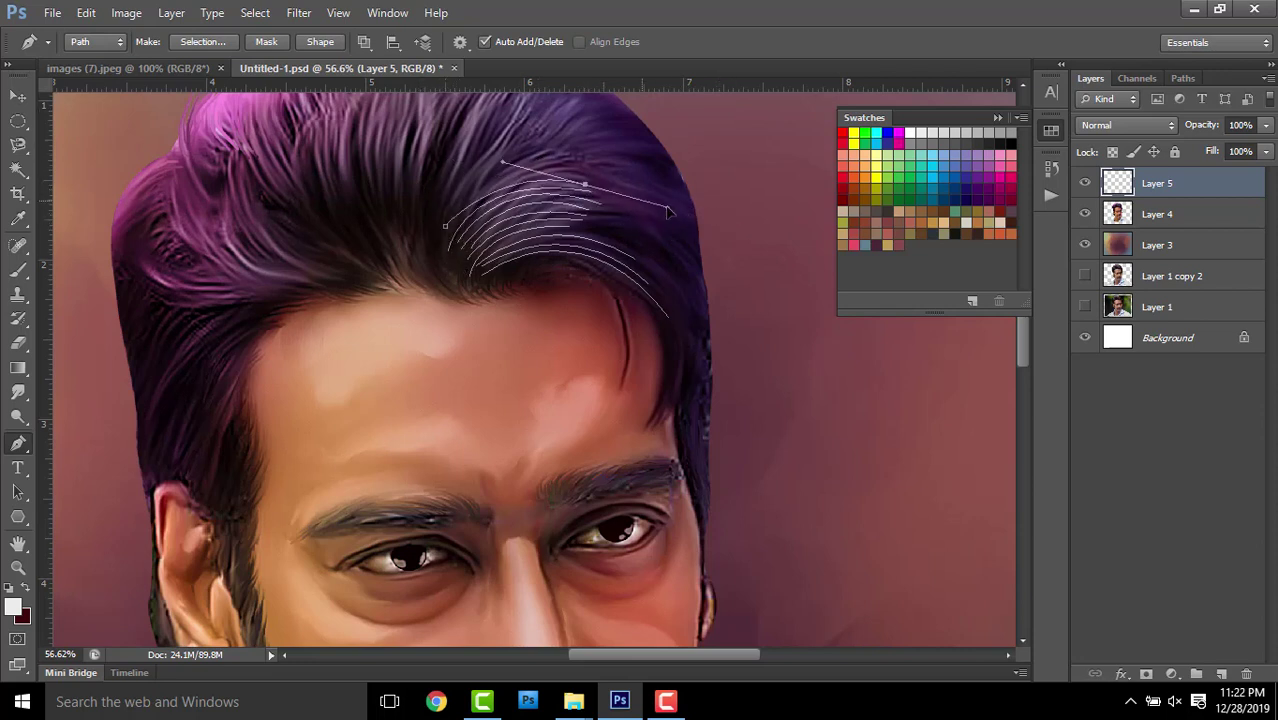
left_click(445, 226)
scroll(480, 182, "up", 3)
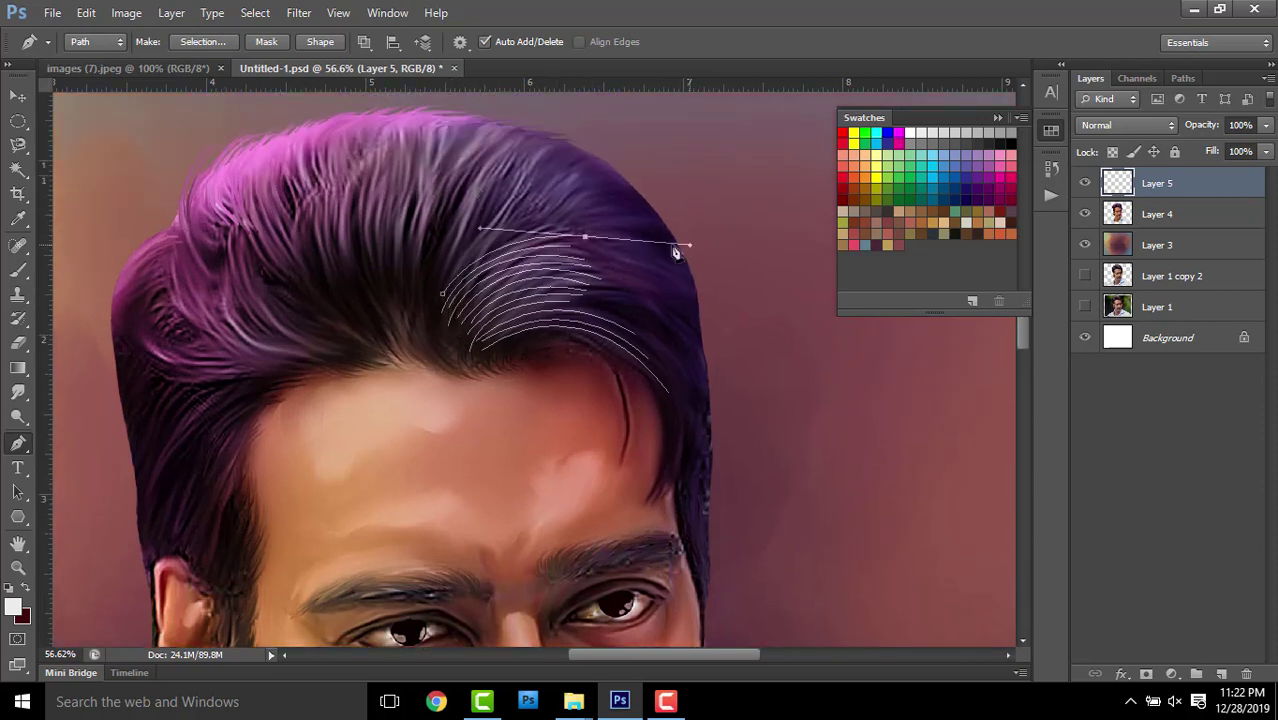
scroll(400, 258, "up", 3)
left_click_drag(366, 379, 410, 432)
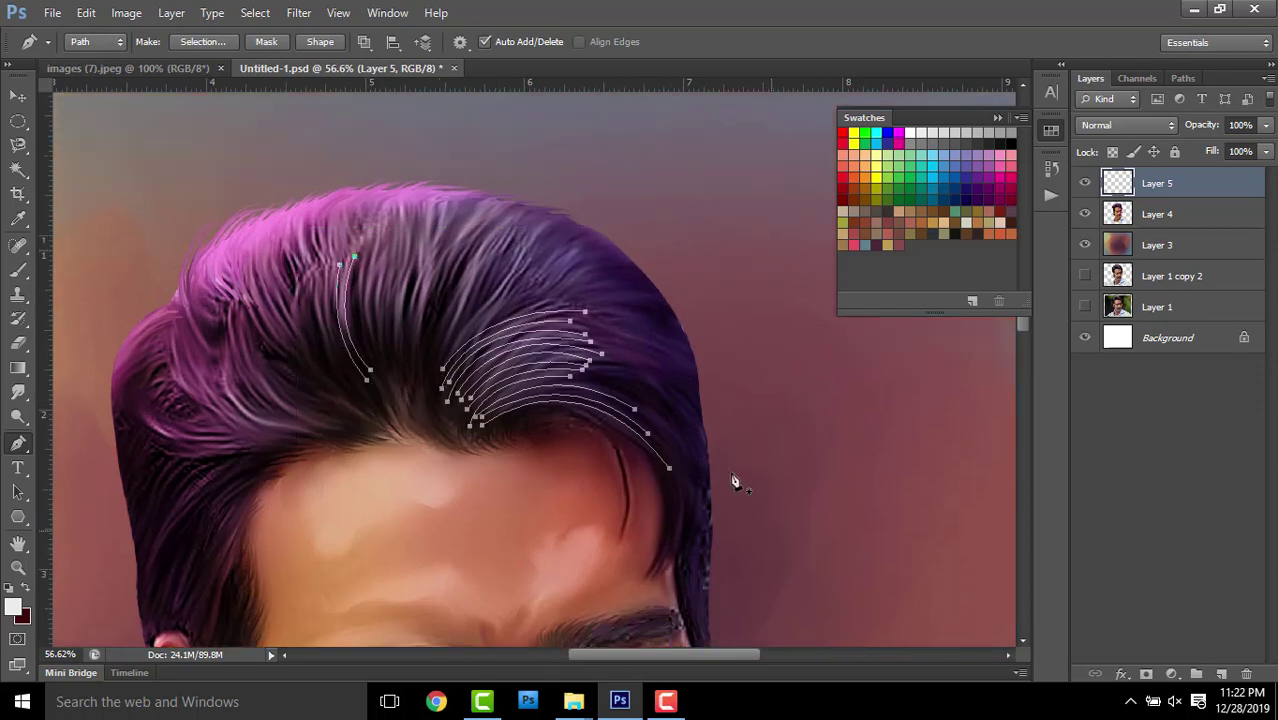
right_click(672, 406)
left_click(808, 151)
Stroke the paths as white brush lines and start new strand curves on the left crown
left_click(755, 243)
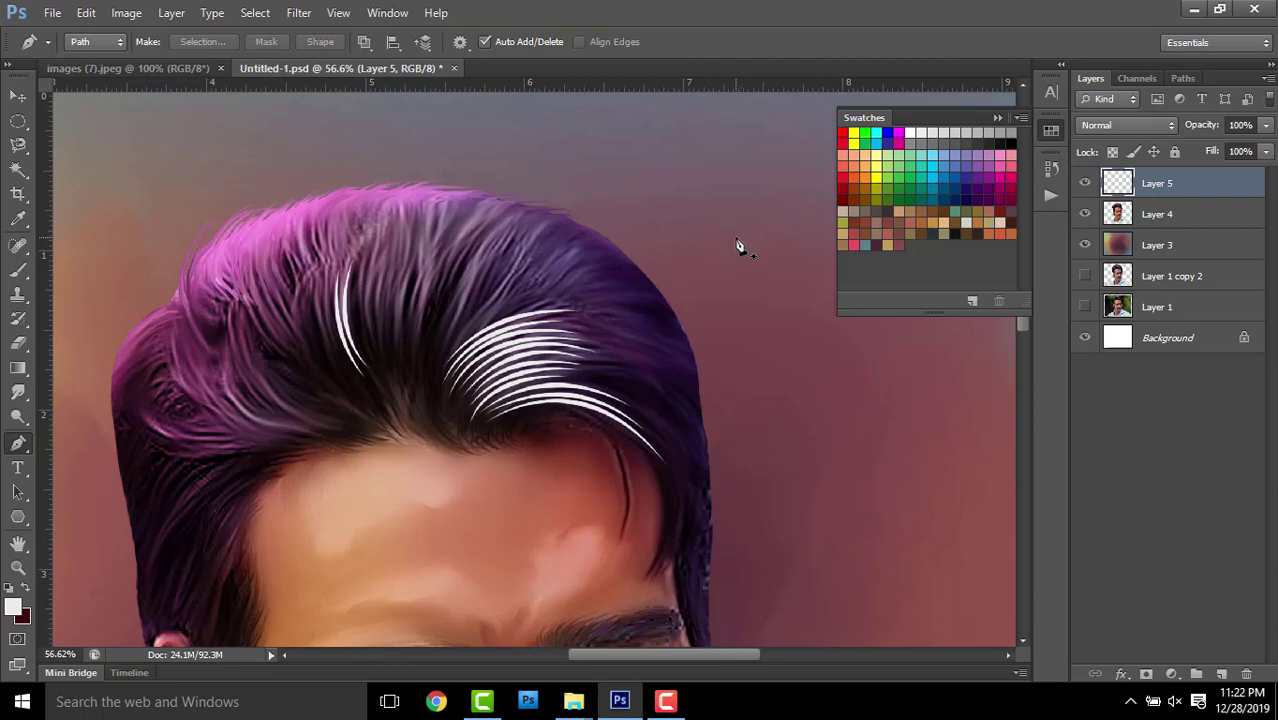
scroll(358, 245, "up", 2)
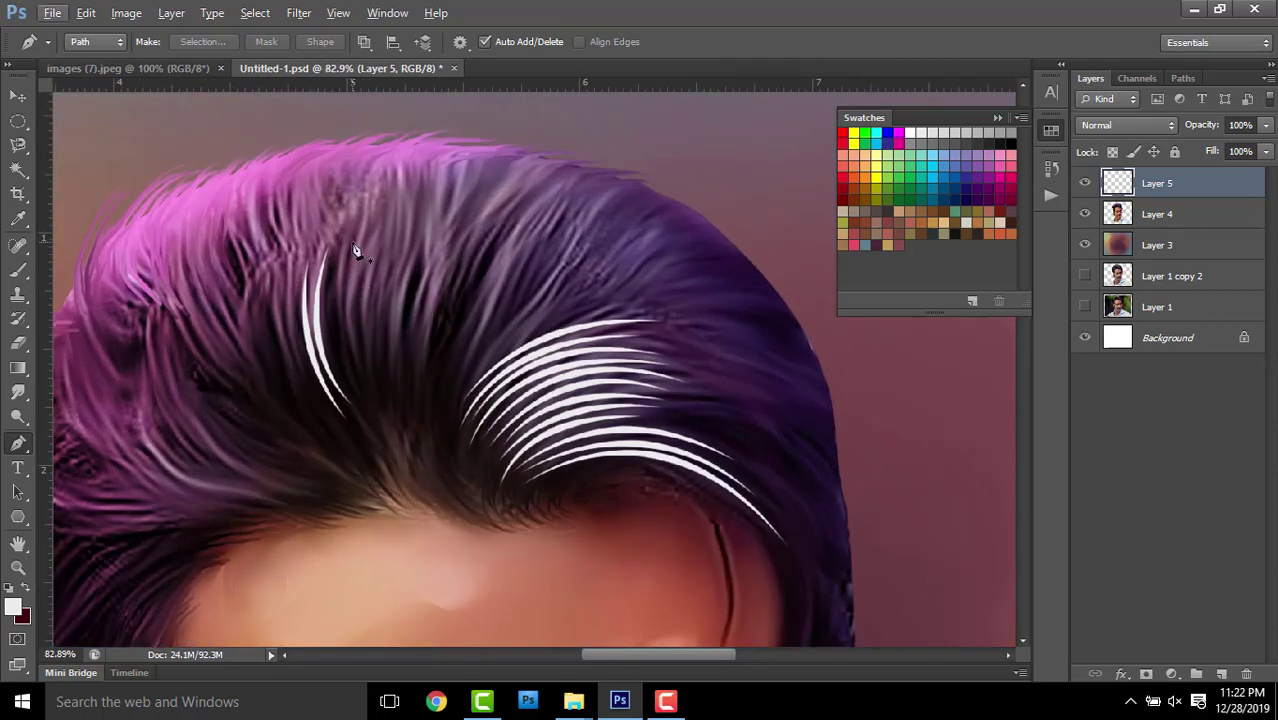
left_click(349, 238)
mouse_move(378, 412)
left_mouse_down()
mouse_move(370, 258)
mouse_move(405, 215)
left_mouse_up()
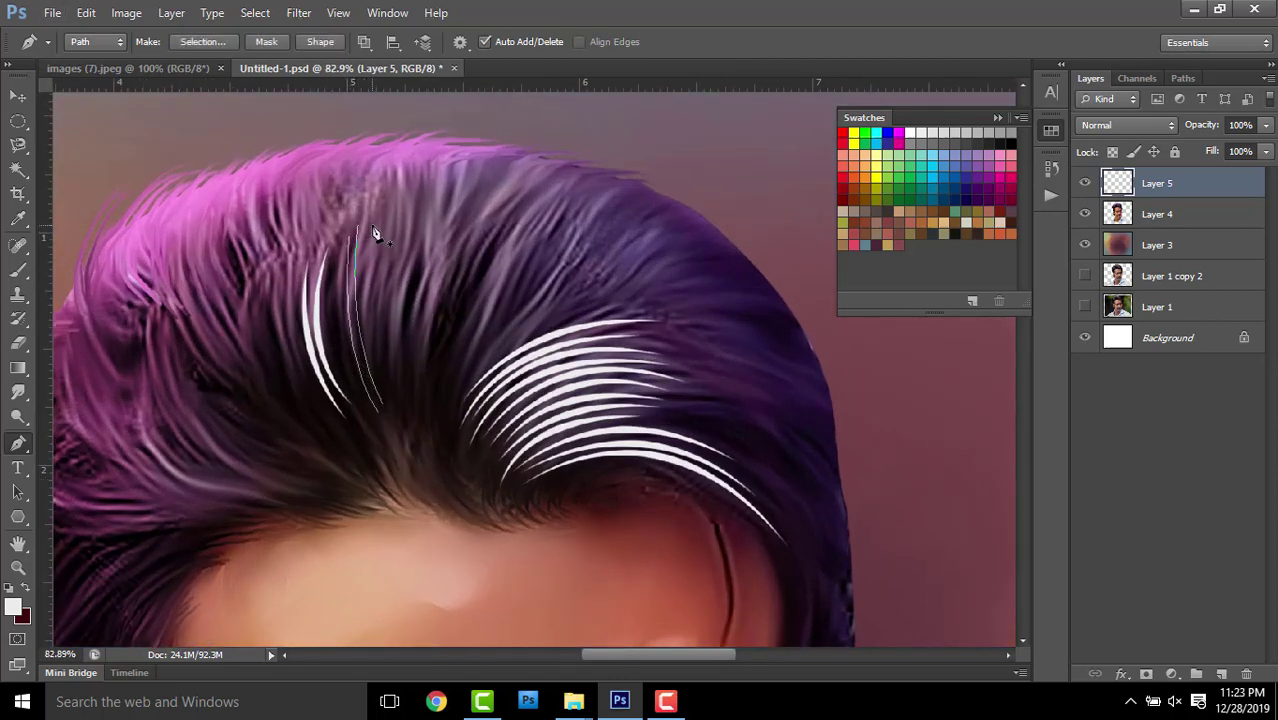
left_click(266, 267)
left_click_drag(299, 402, 318, 428)
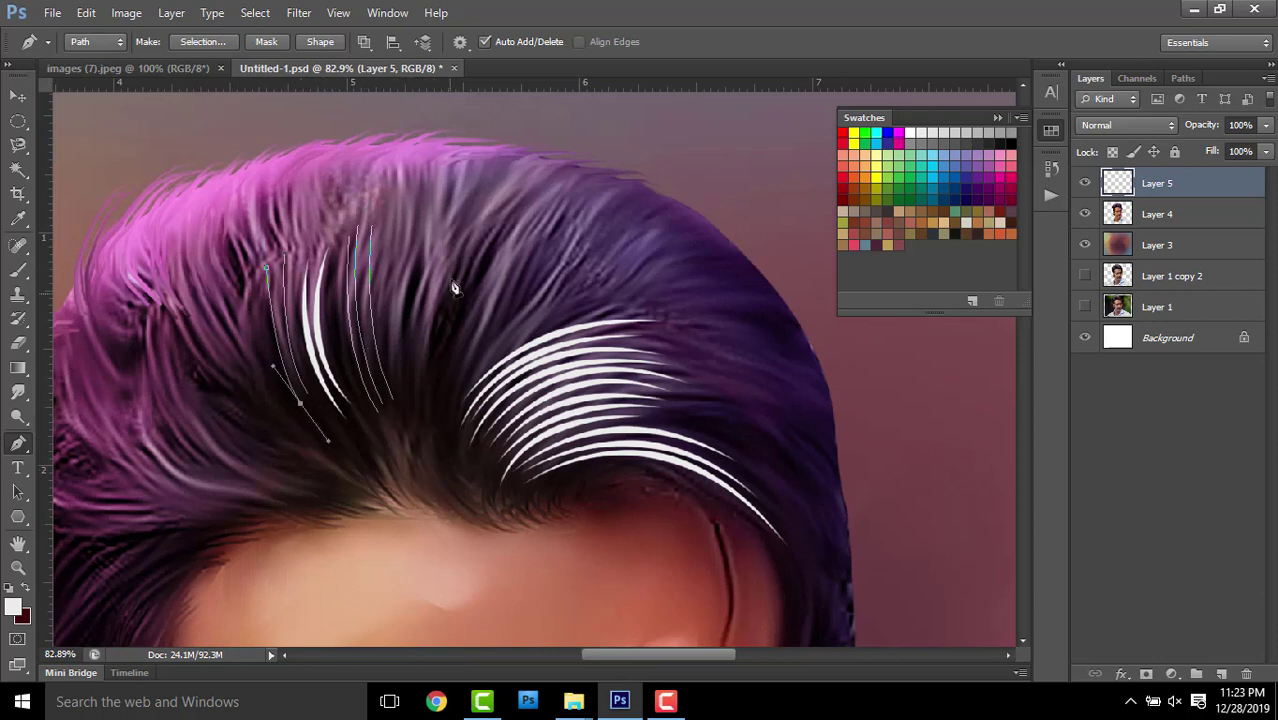
Add a row of crown strand curves sweeping down toward the forehead
left_click(418, 234)
left_click_drag(402, 398, 427, 245)
left_click(442, 236)
left_click_drag(410, 382, 473, 276)
left_click(467, 233)
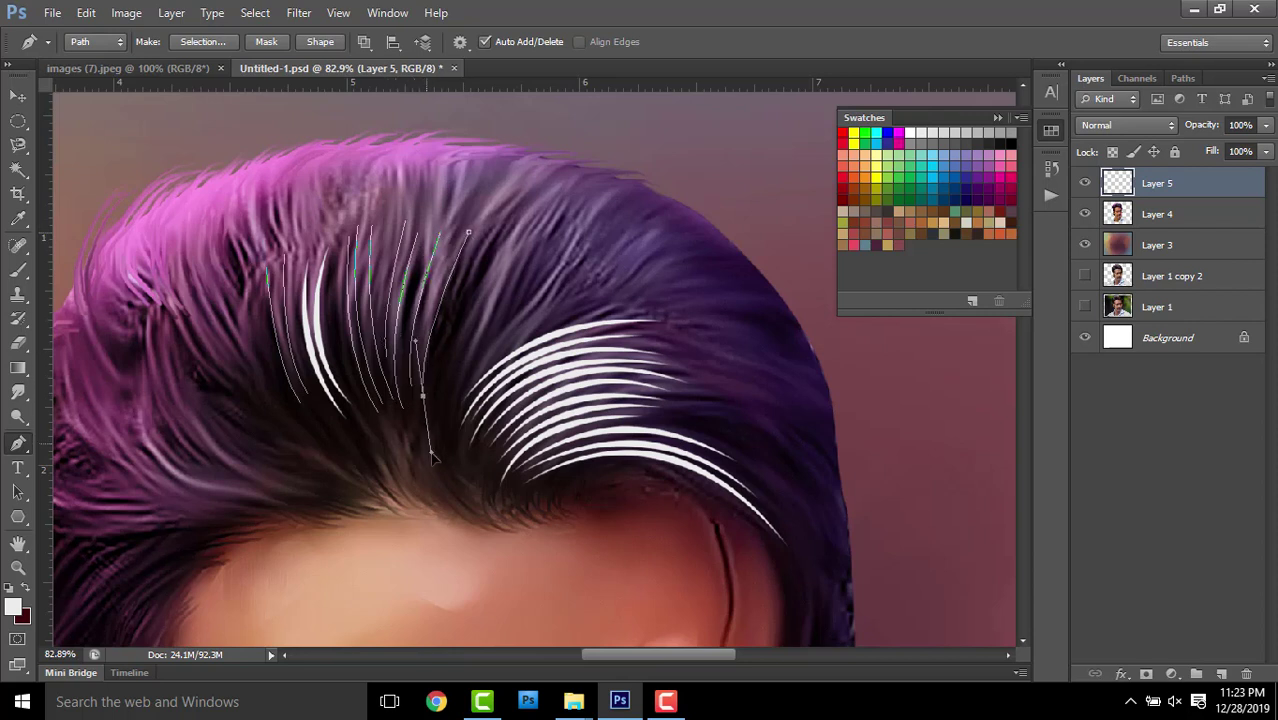
left_click_drag(424, 398, 548, 226)
mouse_move(472, 376)
left_mouse_down()
mouse_move(535, 230)
mouse_move(555, 228)
left_mouse_up()
left_click(470, 357)
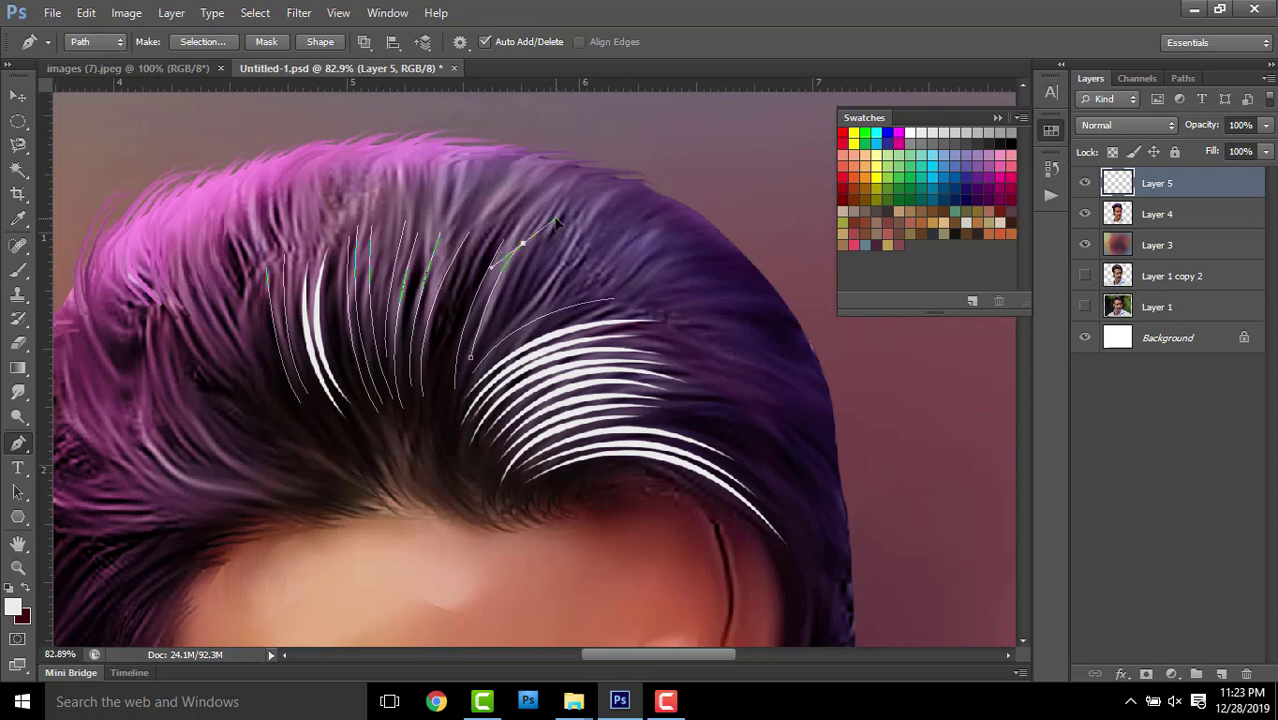
left_click(555, 228, "ctrl")
Draw several strand curves across the right side and right edge of the hair
left_click_drag(706, 250, 718, 288)
left_click(718, 288, "ctrl")
left_click(625, 297)
mouse_move(715, 266)
left_mouse_down()
mouse_move(685, 284)
mouse_move(785, 323)
left_mouse_up()
left_click(745, 288, "ctrl")
left_click(666, 301)
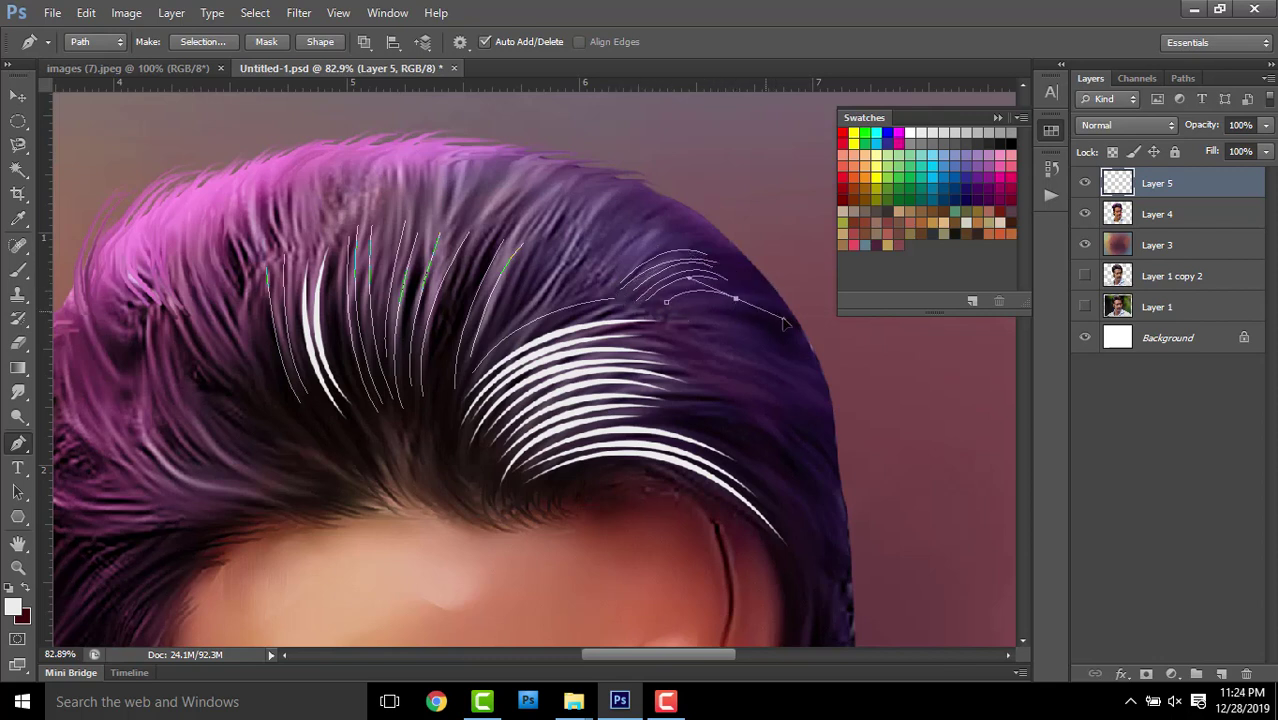
left_click(736, 286, "ctrl")
left_click(704, 353)
mouse_move(822, 423)
left_mouse_down()
mouse_move(838, 478)
mouse_move(822, 385)
left_mouse_up()
left_click(846, 435, "ctrl")
left_click(693, 322)
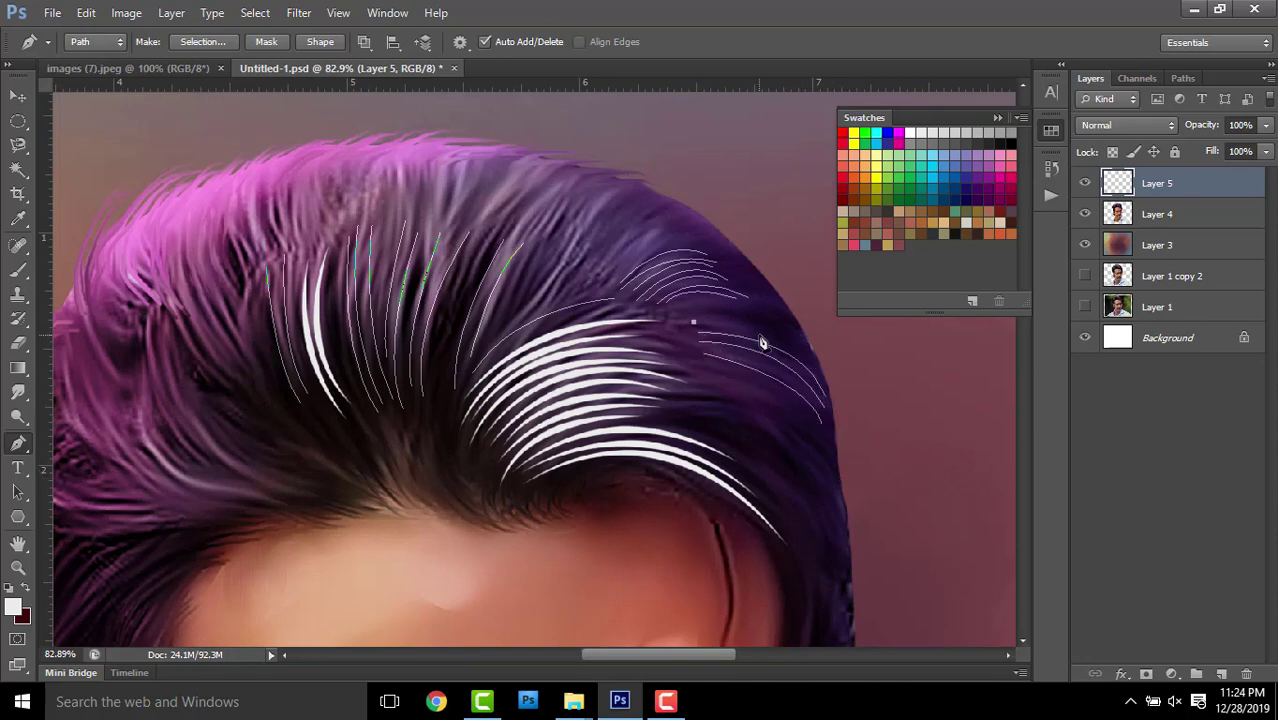
Add a bundle of thin strands on the left crown and more at the hair top
left_click_drag(356, 267, 451, 267)
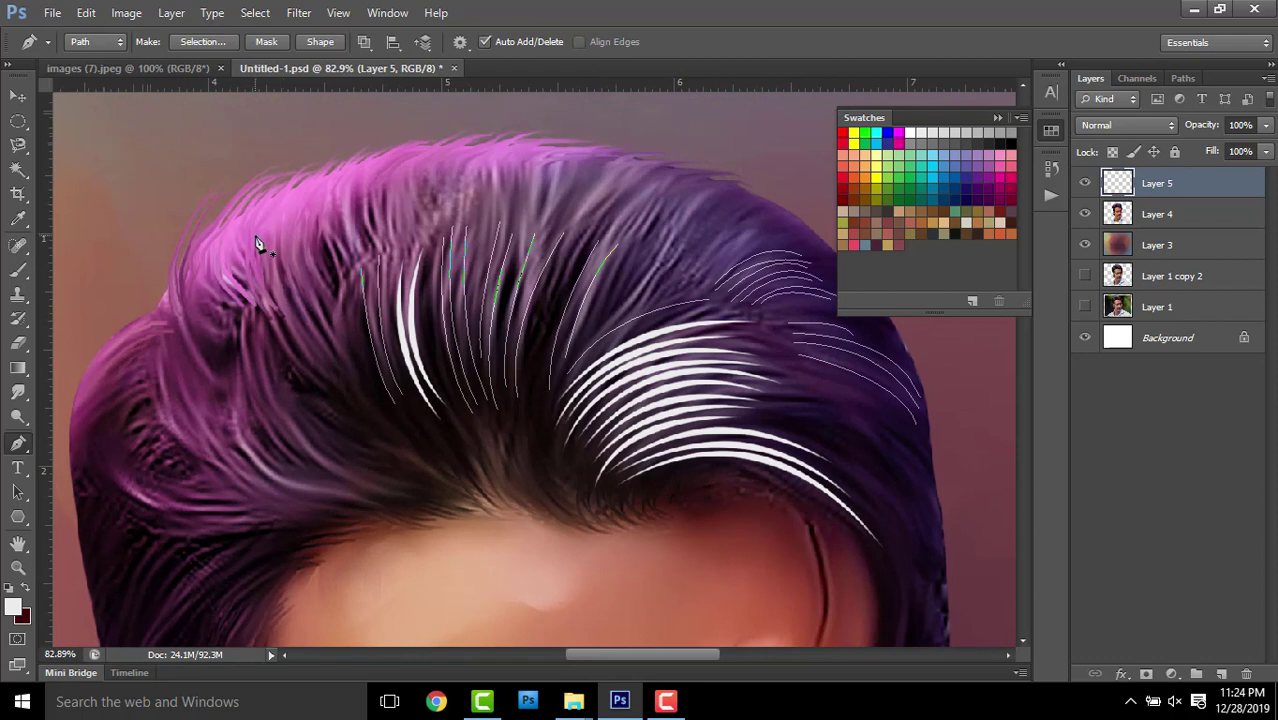
left_click_drag(333, 383, 420, 455)
left_click_drag(330, 384, 414, 455)
left_click(271, 205, "ctrl")
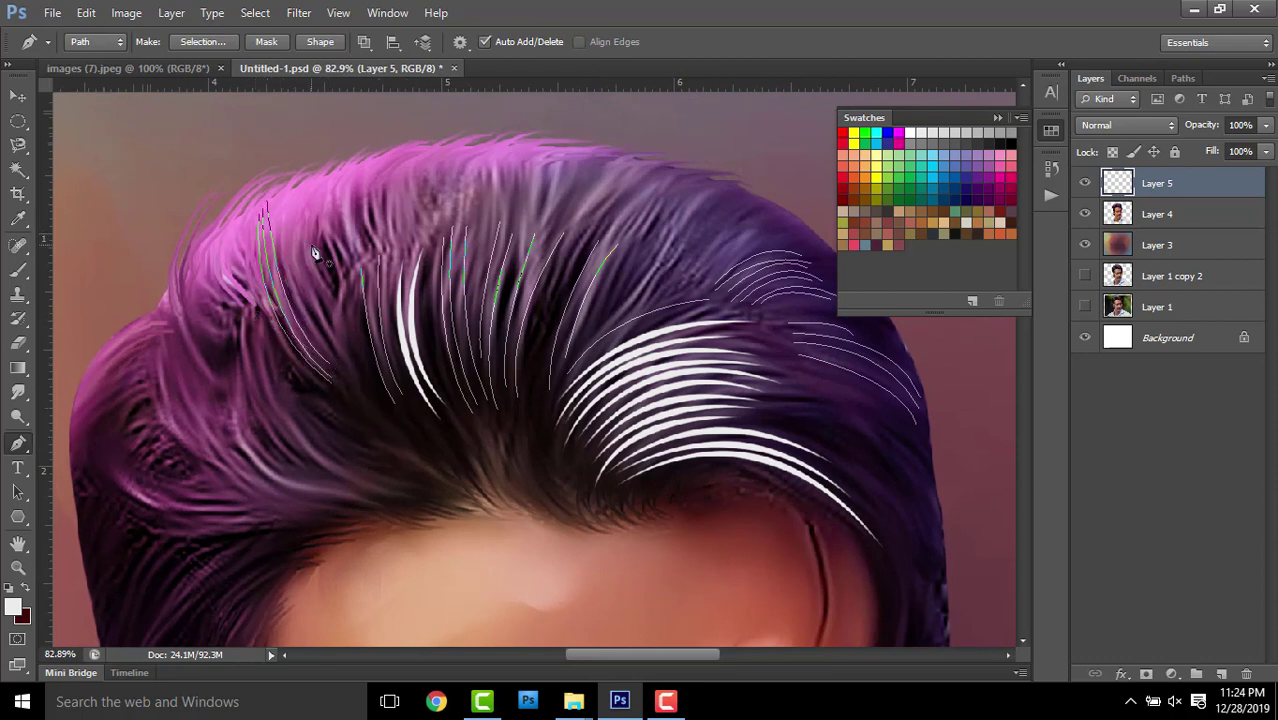
left_click(283, 198)
left_click(337, 186)
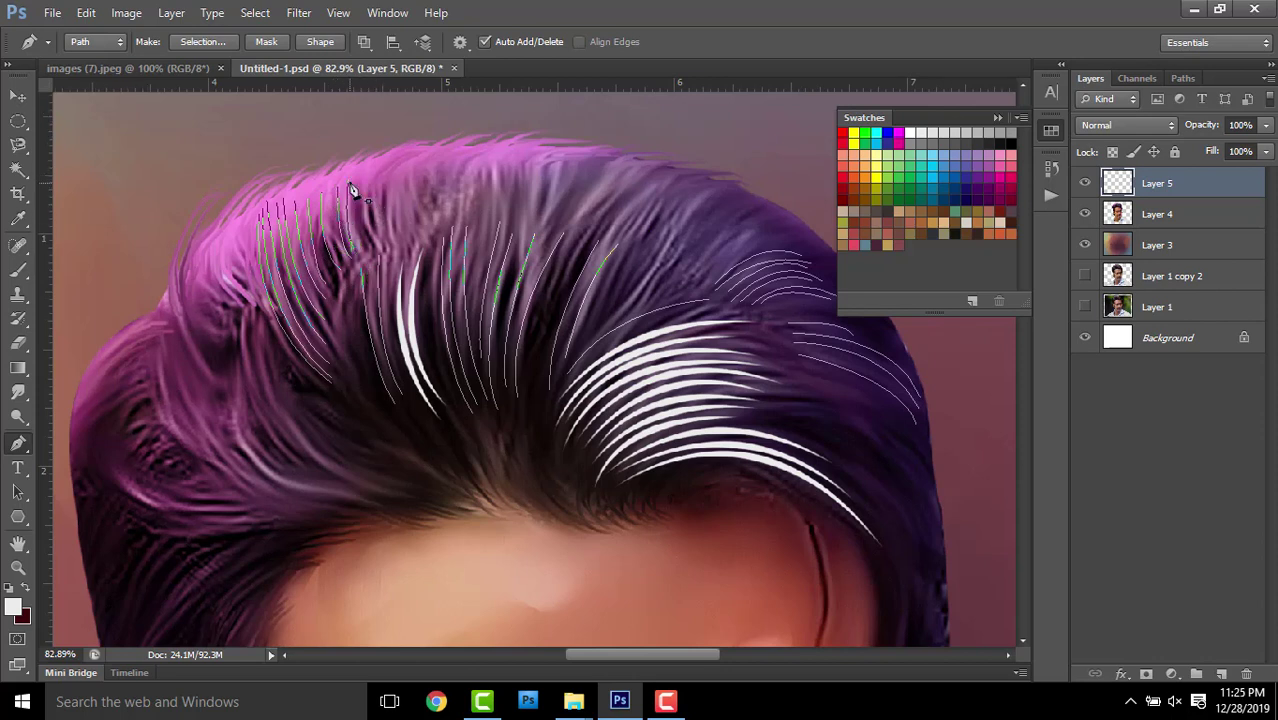
Draw and stroke strand curves down the left side toward the hairline
scroll(390, 190, "down", 3)
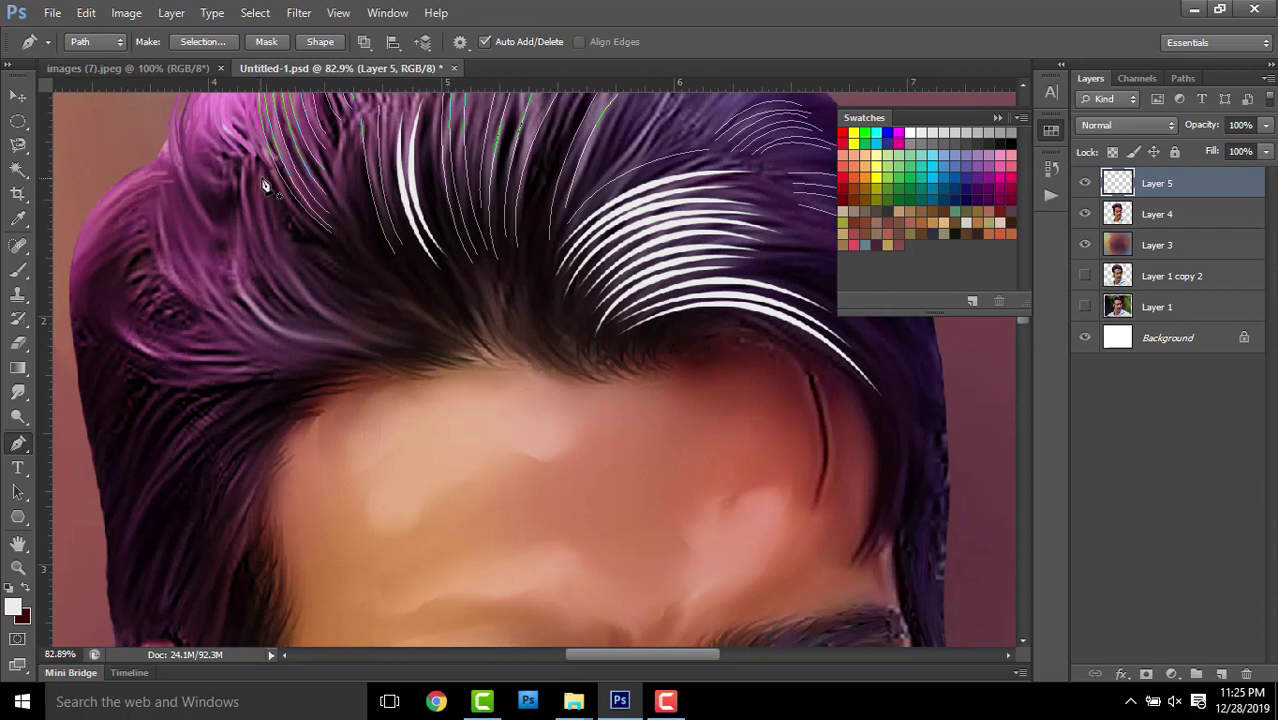
left_click_drag(367, 340, 465, 383)
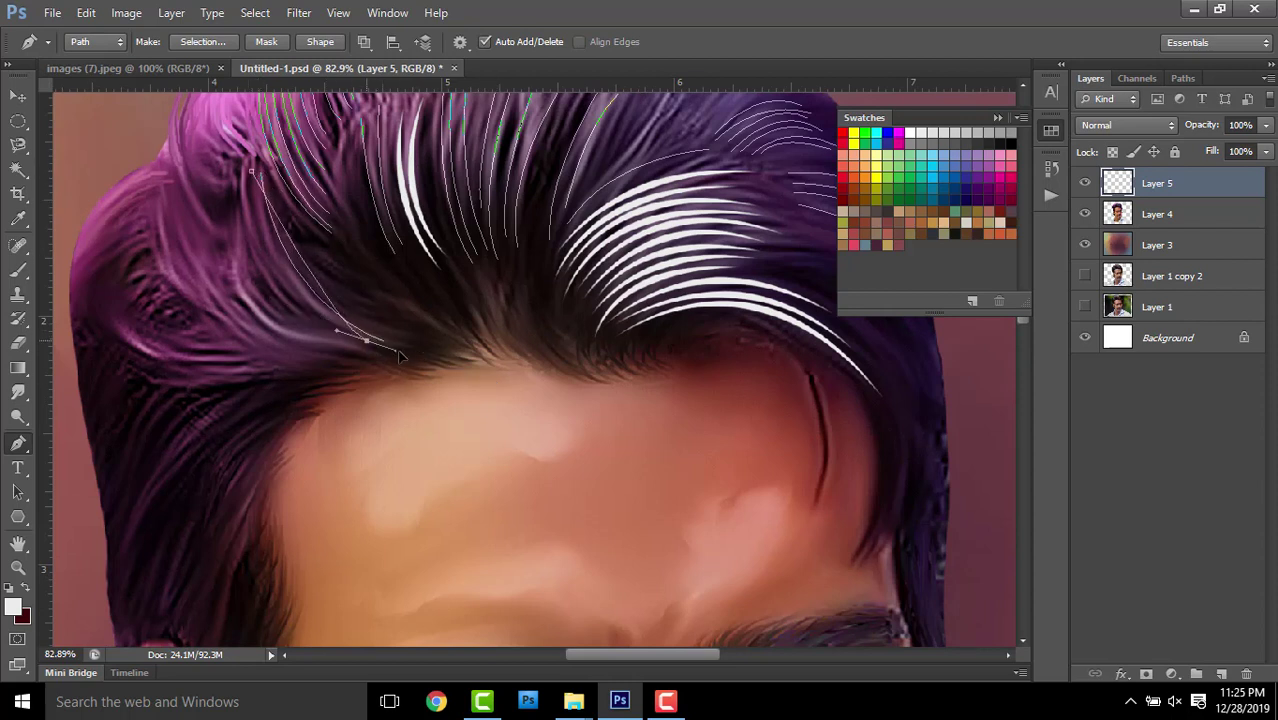
key("Return")
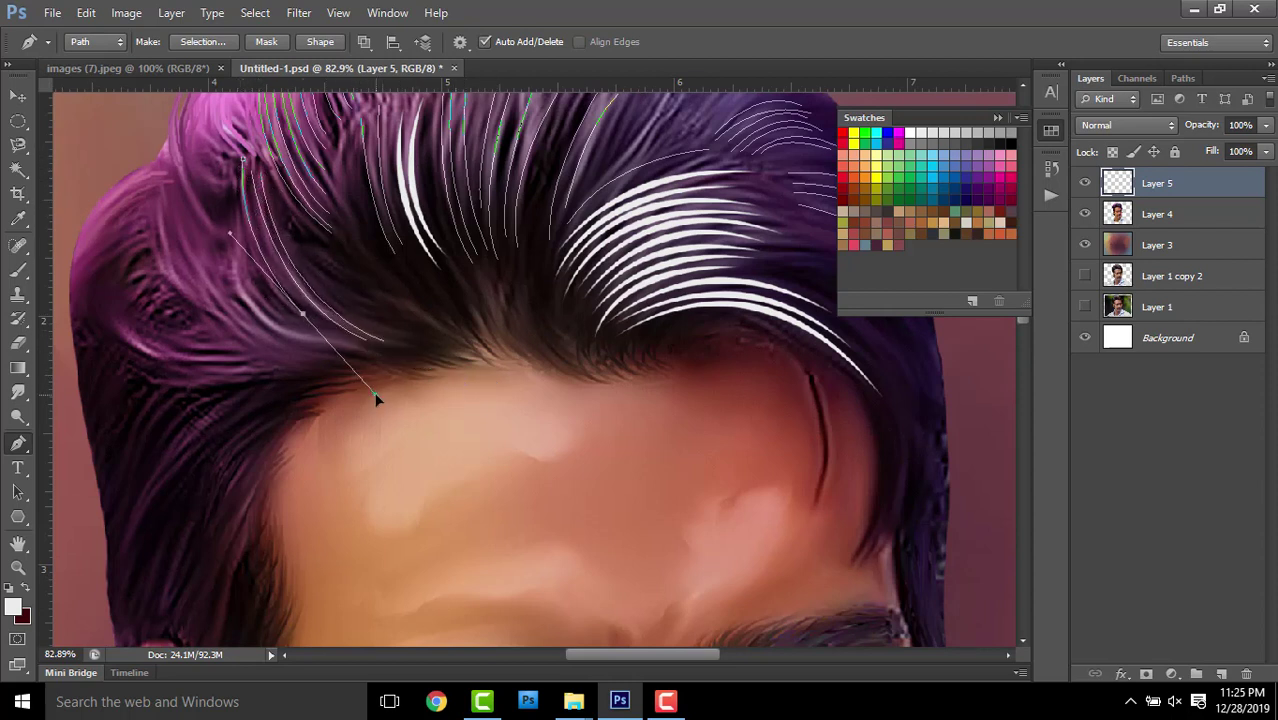
left_click(236, 218)
left_click_drag(353, 346, 492, 350)
left_click(244, 232)
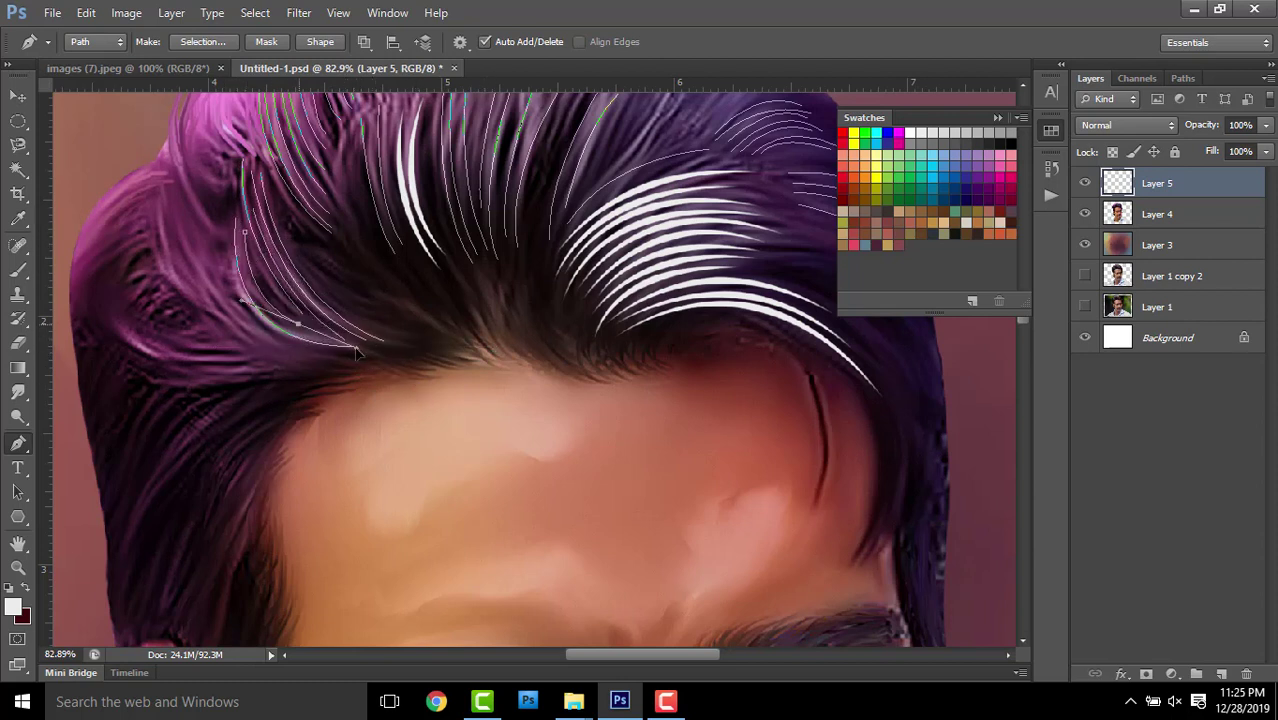
mouse_move(297, 325)
left_mouse_down()
mouse_move(354, 350)
mouse_move(447, 352)
left_mouse_up()
key("Return")
Add and stroke more strands along the lower and upper left hair
key("Return")
left_click(121, 336)
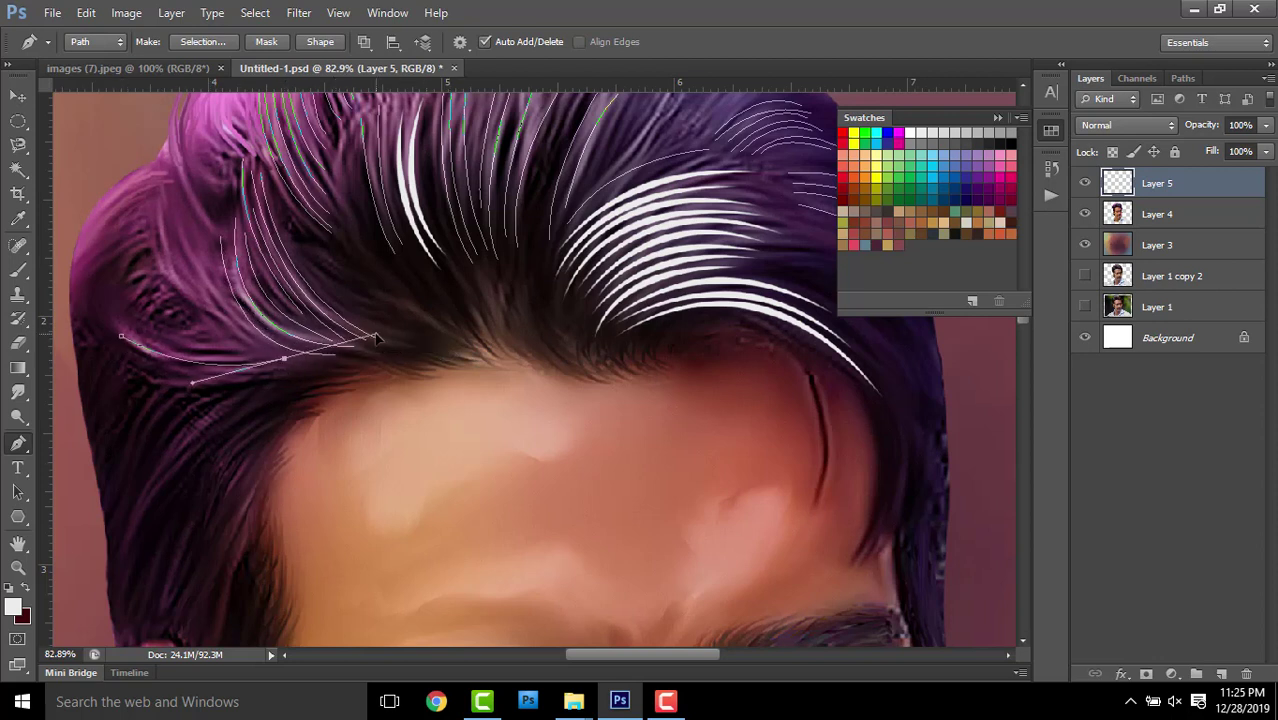
mouse_move(283, 359)
left_mouse_down()
mouse_move(158, 352)
mouse_move(299, 341)
left_mouse_up()
left_click(156, 345)
key("Return")
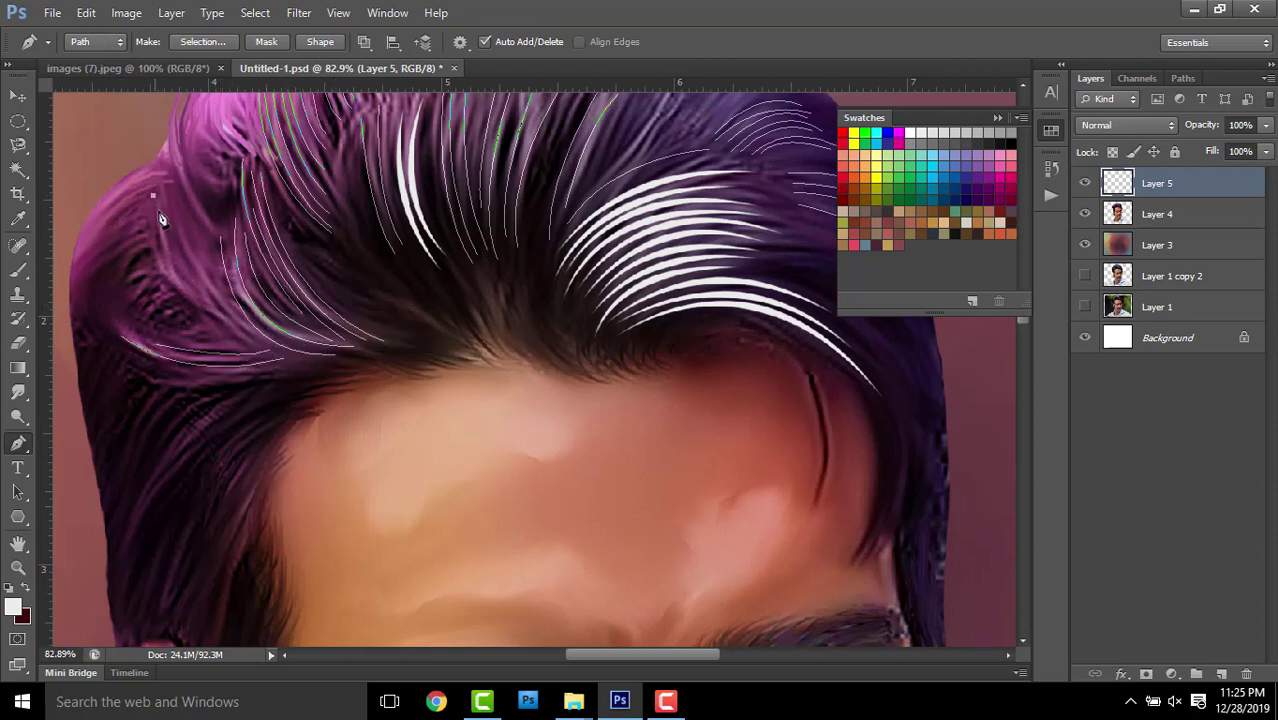
left_click(157, 197)
left_click_drag(228, 318, 262, 334)
key("Return")
scroll(200, 210, "up", 3)
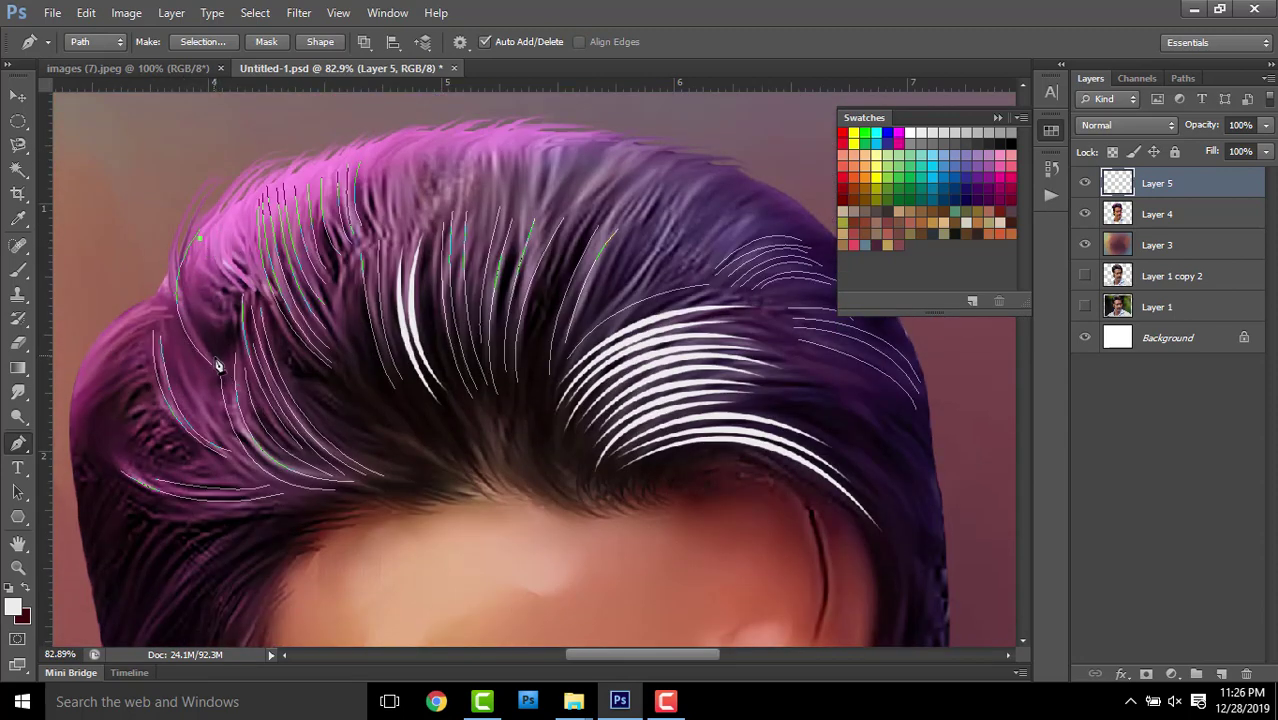
key("Return")
Stroke more top-left strands, and drop an unfinished upper-right strand path
left_click(216, 221)
left_click_drag(228, 327, 240, 340)
key("Return")
left_click(231, 217)
left_click_drag(250, 277, 266, 288)
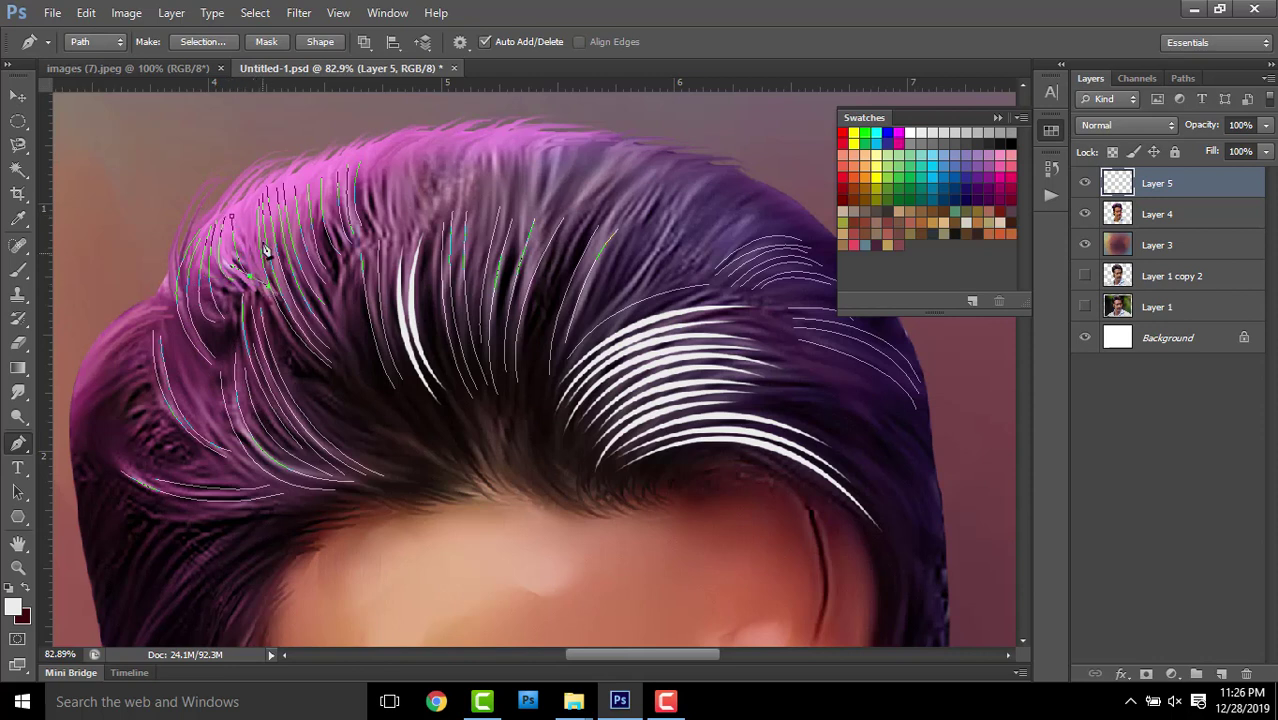
scroll(359, 218, "down", 1)
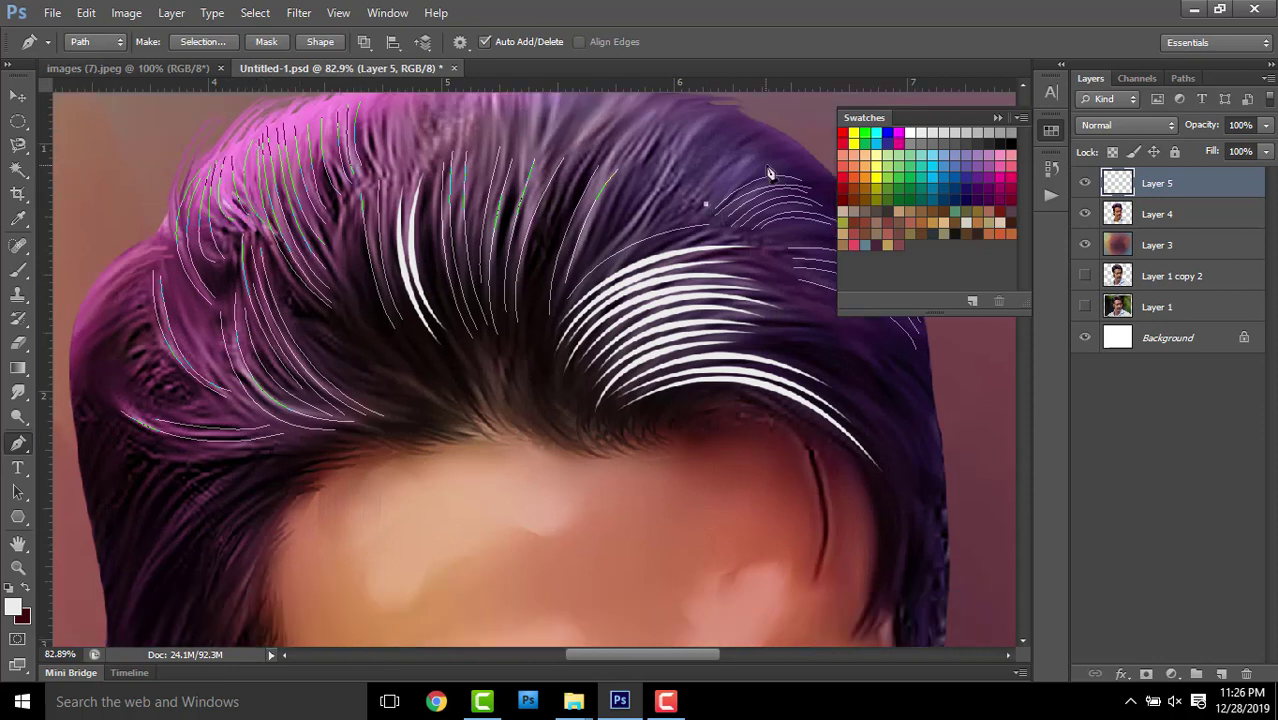
left_click(602, 247)
left_click_drag(670, 165, 691, 140)
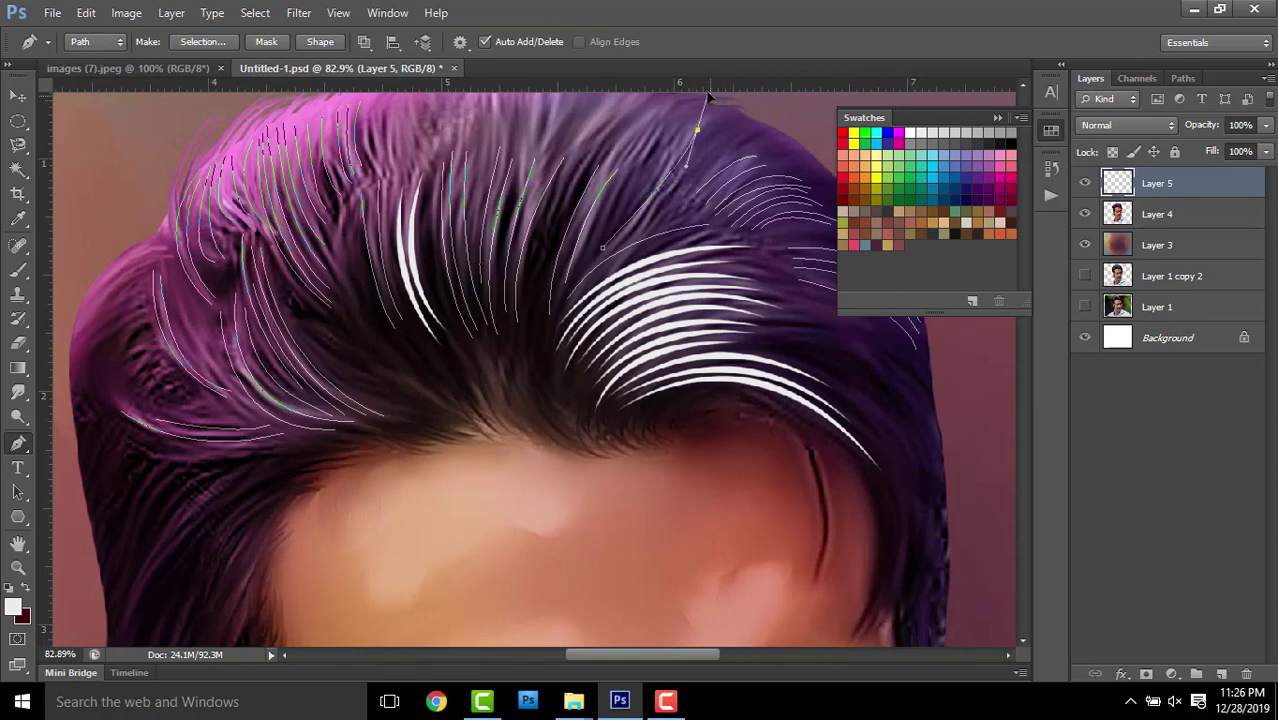
scroll(707, 100, "up", 3)
left_click_drag(764, 224, 760, 224)
key("Return")
Draw and stroke strands curving down the left temple toward the ear
left_click_drag(390, 373, 516, 288)
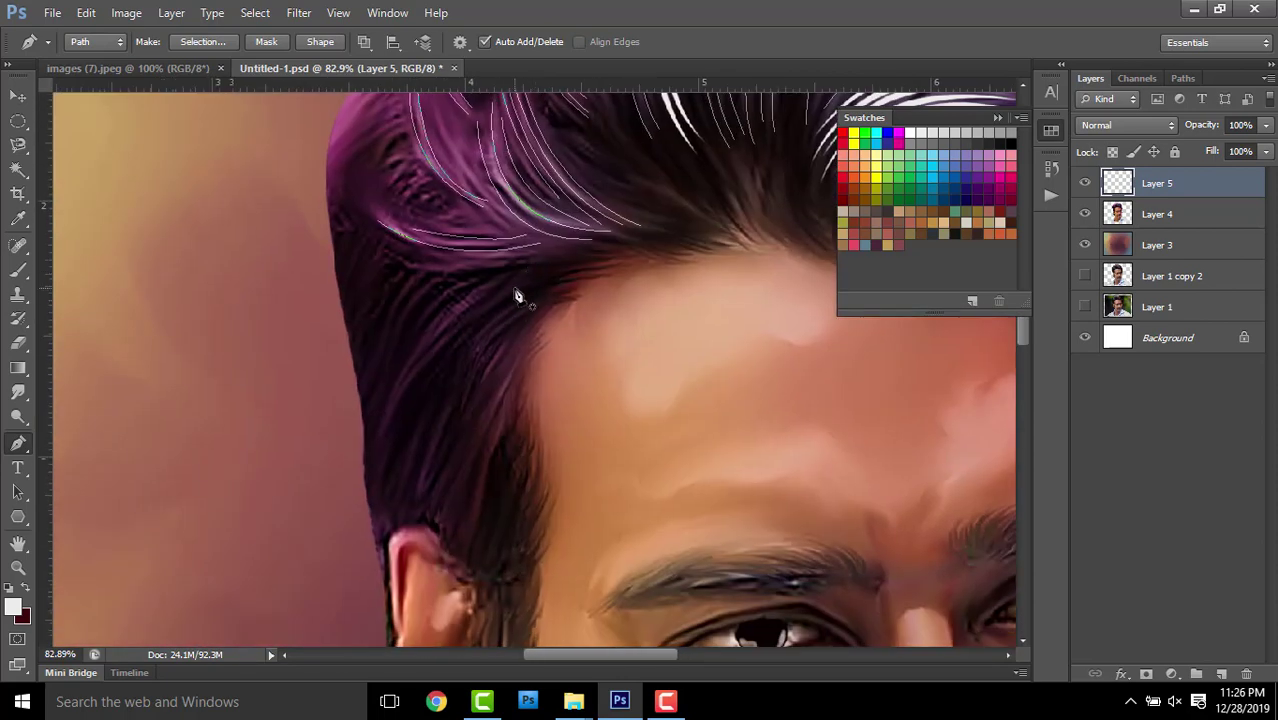
left_click(487, 283)
left_click_drag(383, 433, 365, 534)
key("Return")
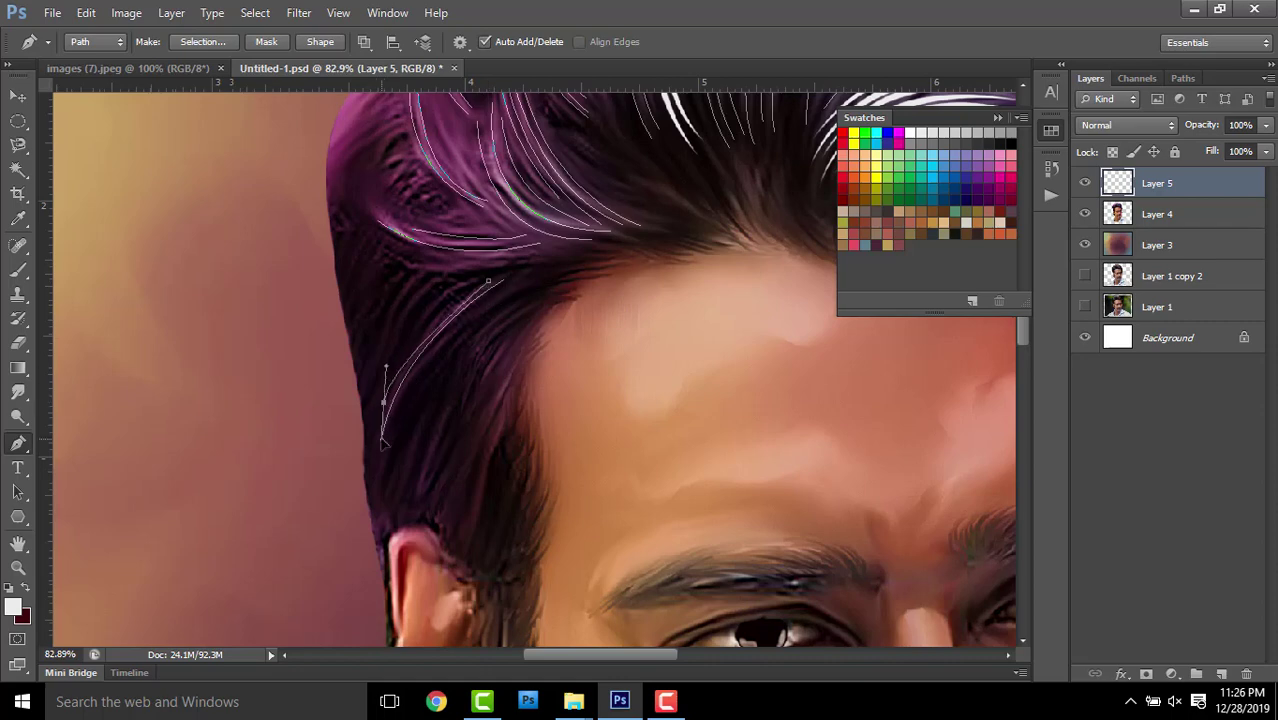
left_click(436, 279)
left_click_drag(378, 357, 369, 414)
key("Return")
Stroke the remaining hair paths with the Brush via Stroke Path
scroll(480, 385, "down", 3)
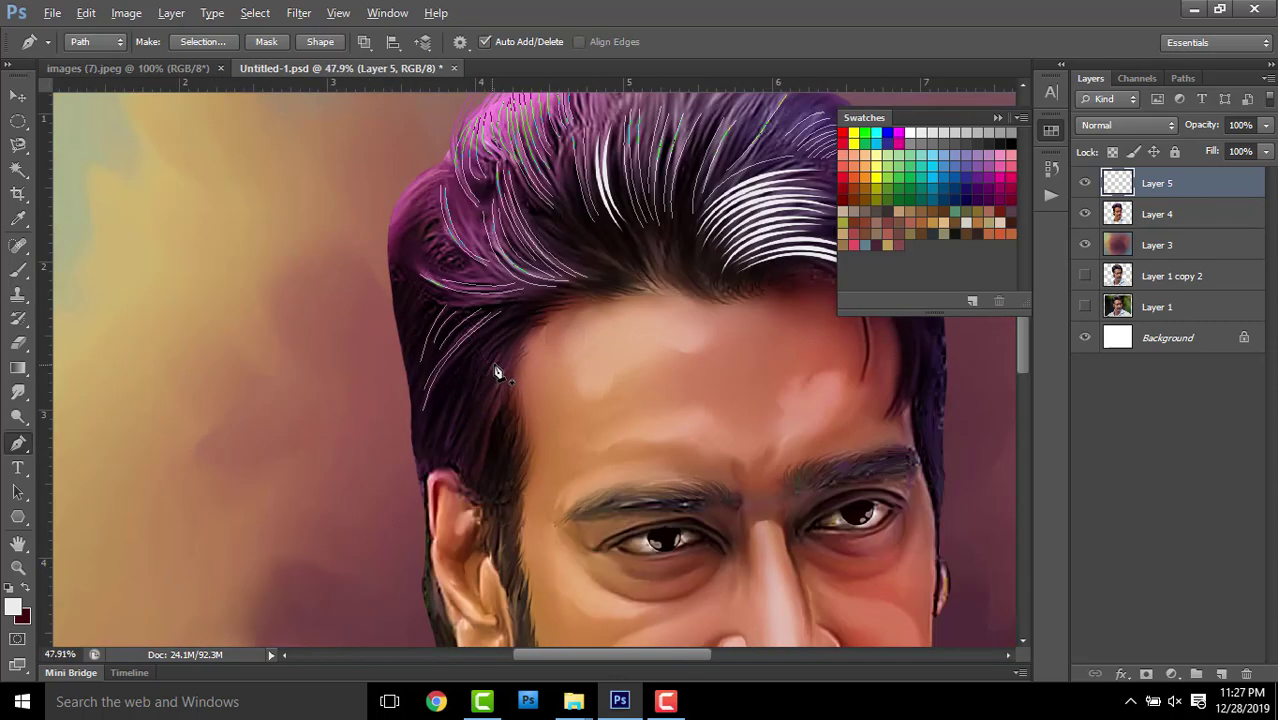
scroll(505, 280, "down", 2)
right_click(754, 505)
left_click(876, 428)
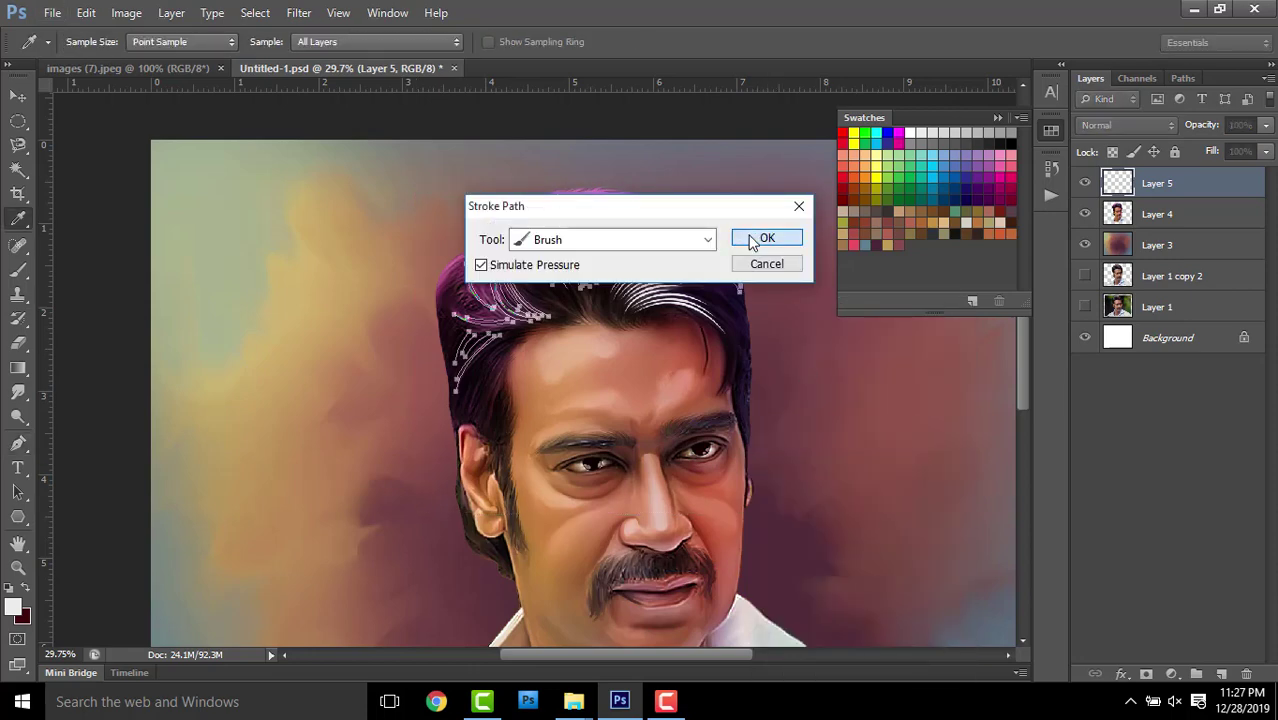
left_click(753, 237)
Draw thin strand curves down the hair's right edge and stroke them white
scroll(738, 318, "up", 4)
scroll(738, 318, "up", 4)
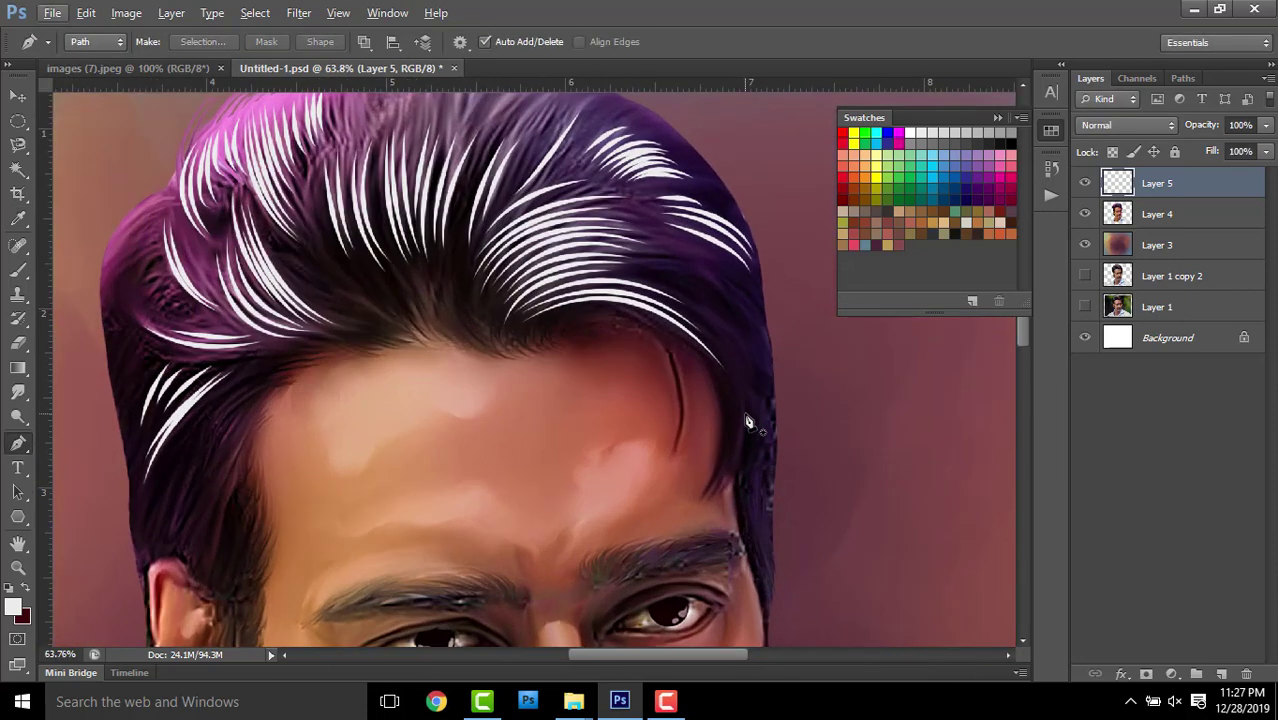
left_click(744, 412)
left_click_drag(716, 490, 694, 502)
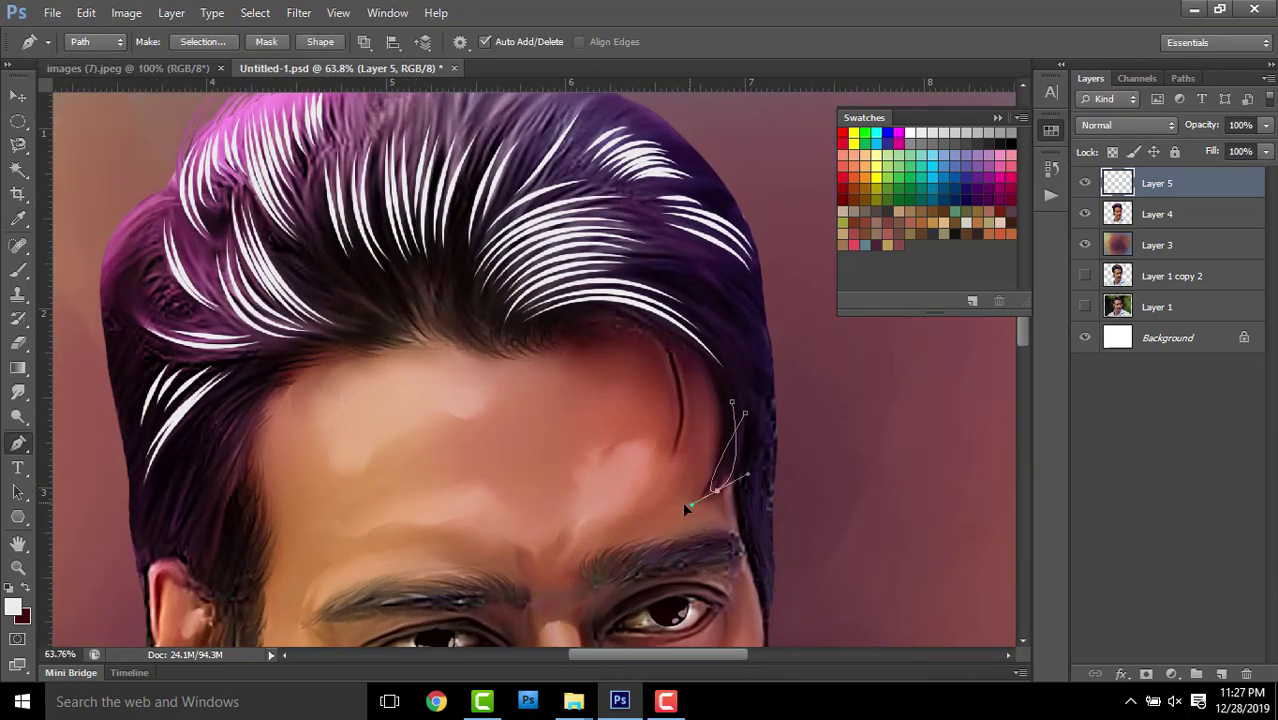
left_click(744, 412)
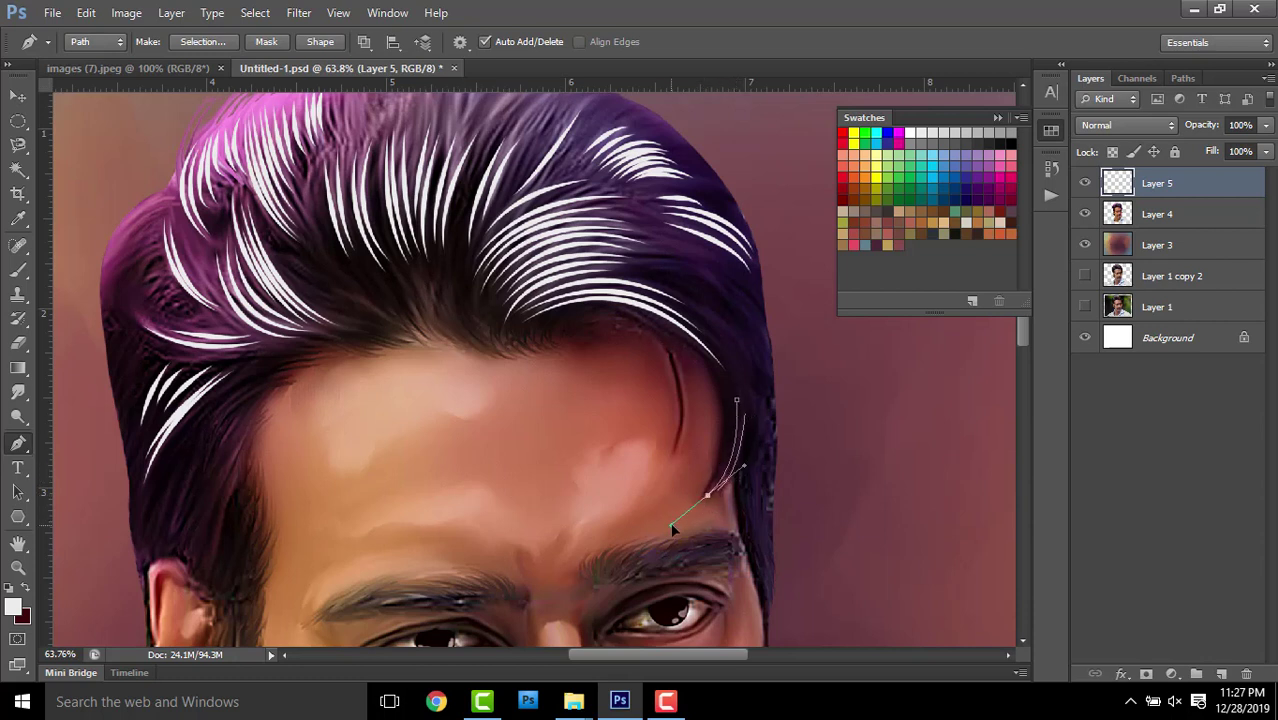
left_click(708, 313)
left_click(712, 283)
left_click_drag(752, 370, 770, 362)
left_click_drag(762, 411, 742, 470)
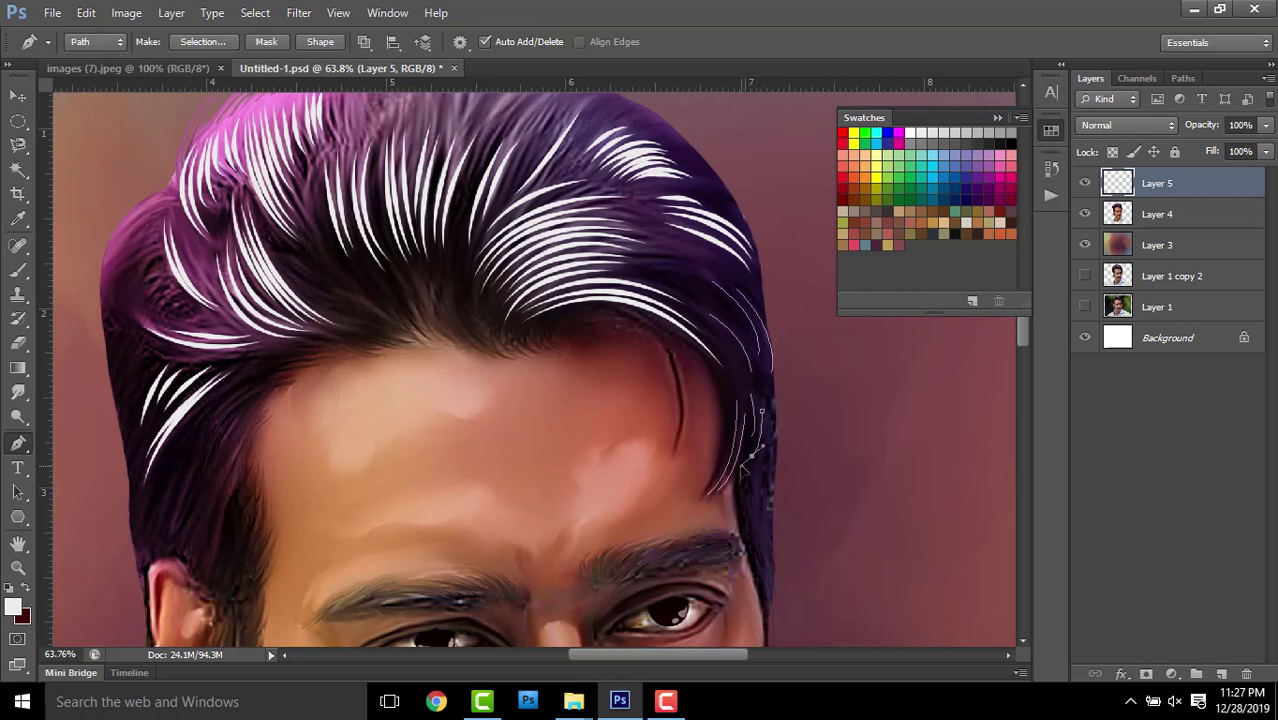
key("Return")
Outline further strand paths at the top of the hair and bring up path options
left_click(648, 268)
left_click_drag(473, 143, 548, 248)
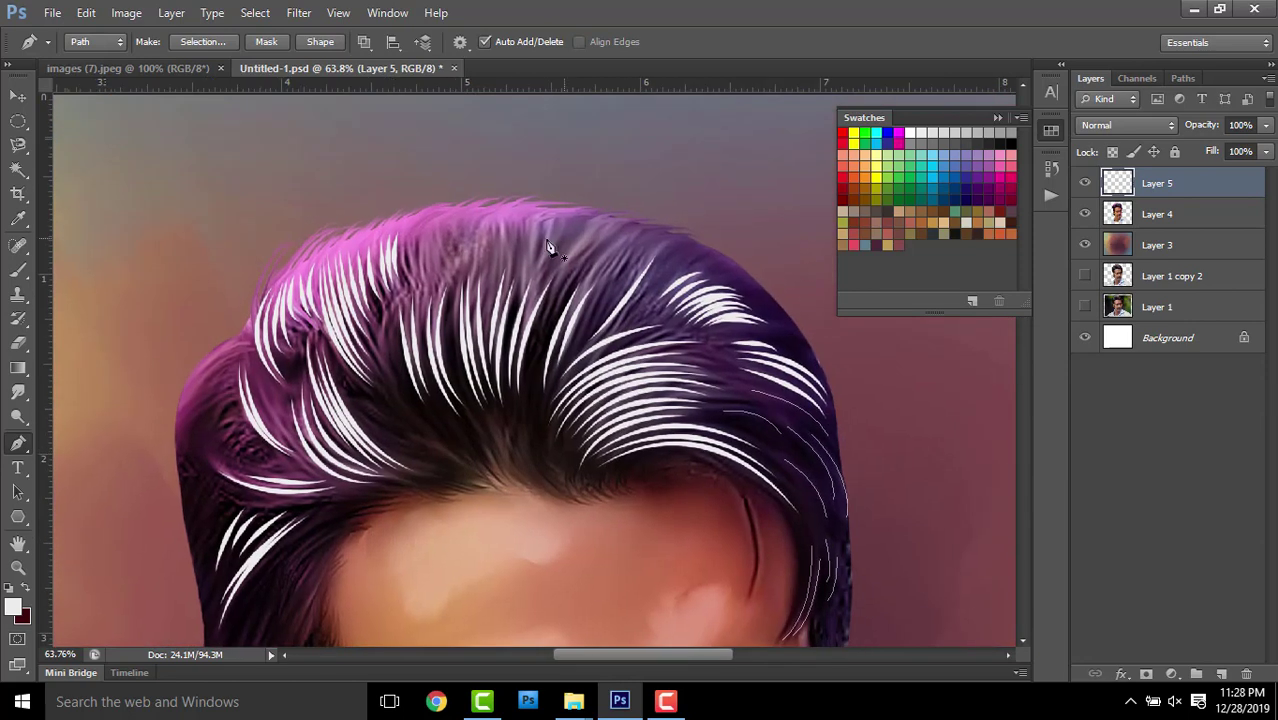
mouse_move(448, 280)
left_mouse_down()
mouse_move(479, 228)
mouse_move(449, 284)
left_mouse_up()
left_click_drag(370, 184, 393, 272)
right_click(824, 438)
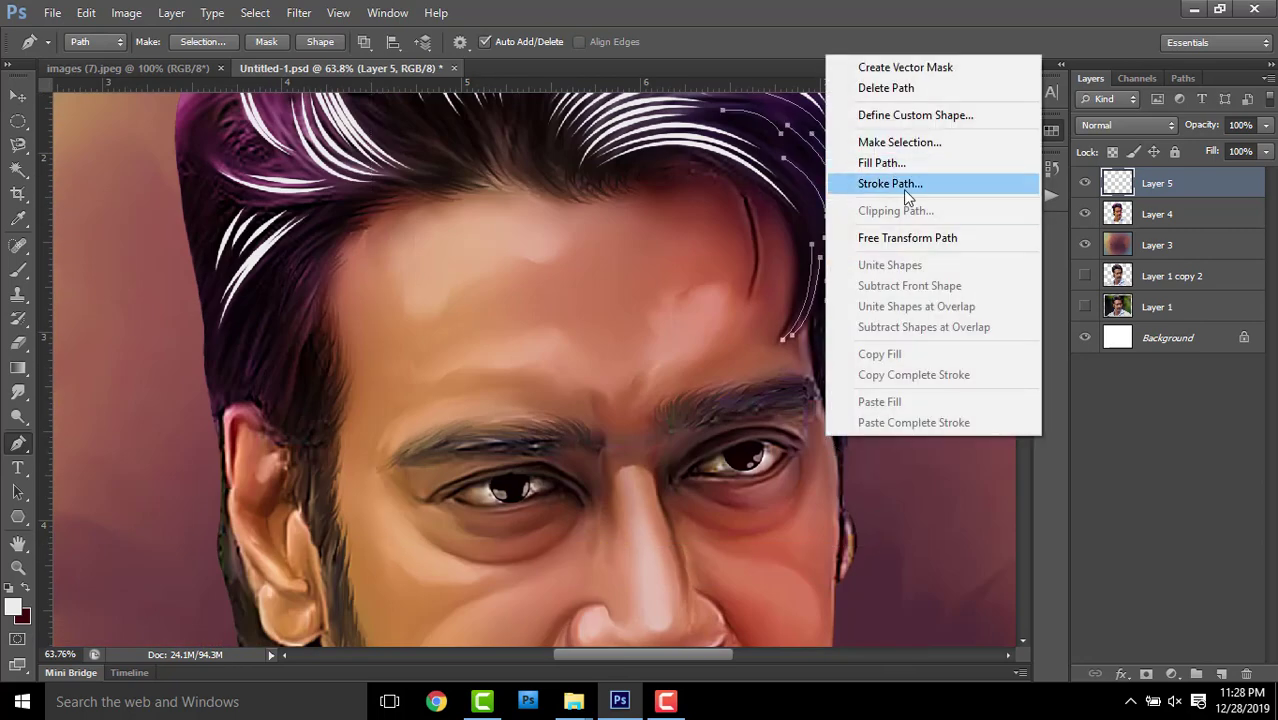
Draw and stroke strand paths down the side hair by the left temple
key("ctrl+0")
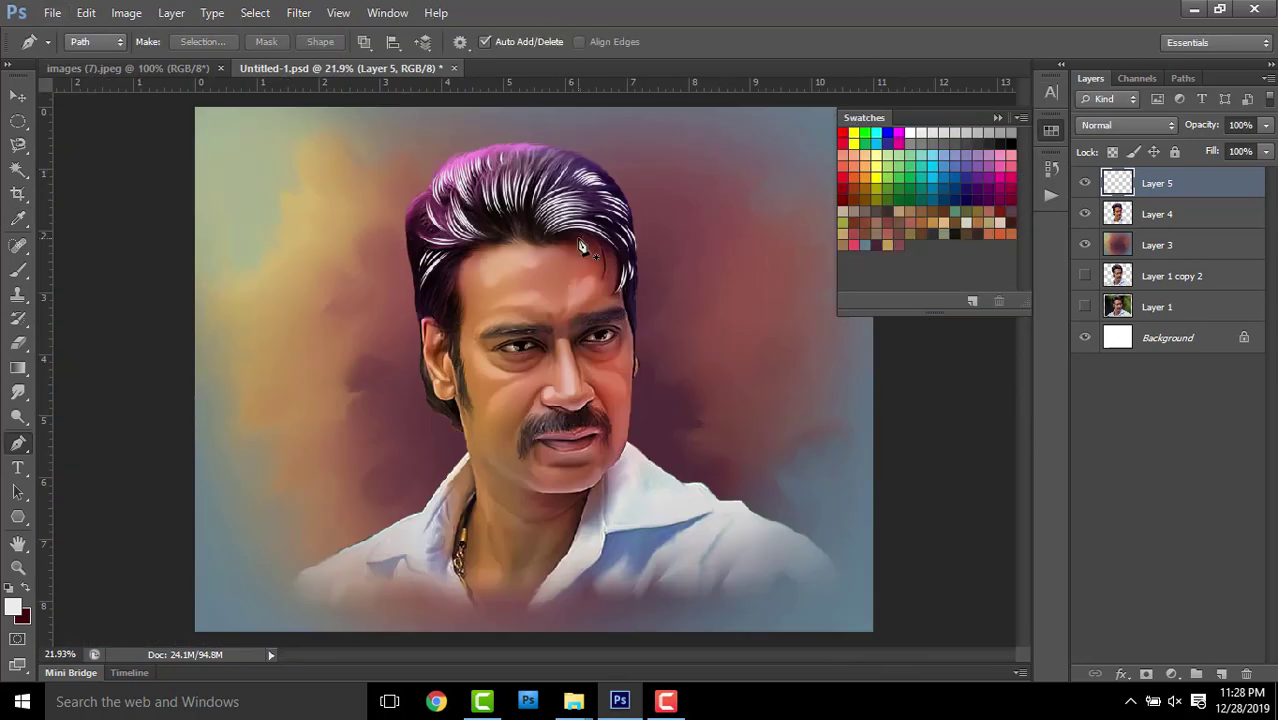
scroll(580, 247, "up", 3)
left_click_drag(499, 318, 499, 345)
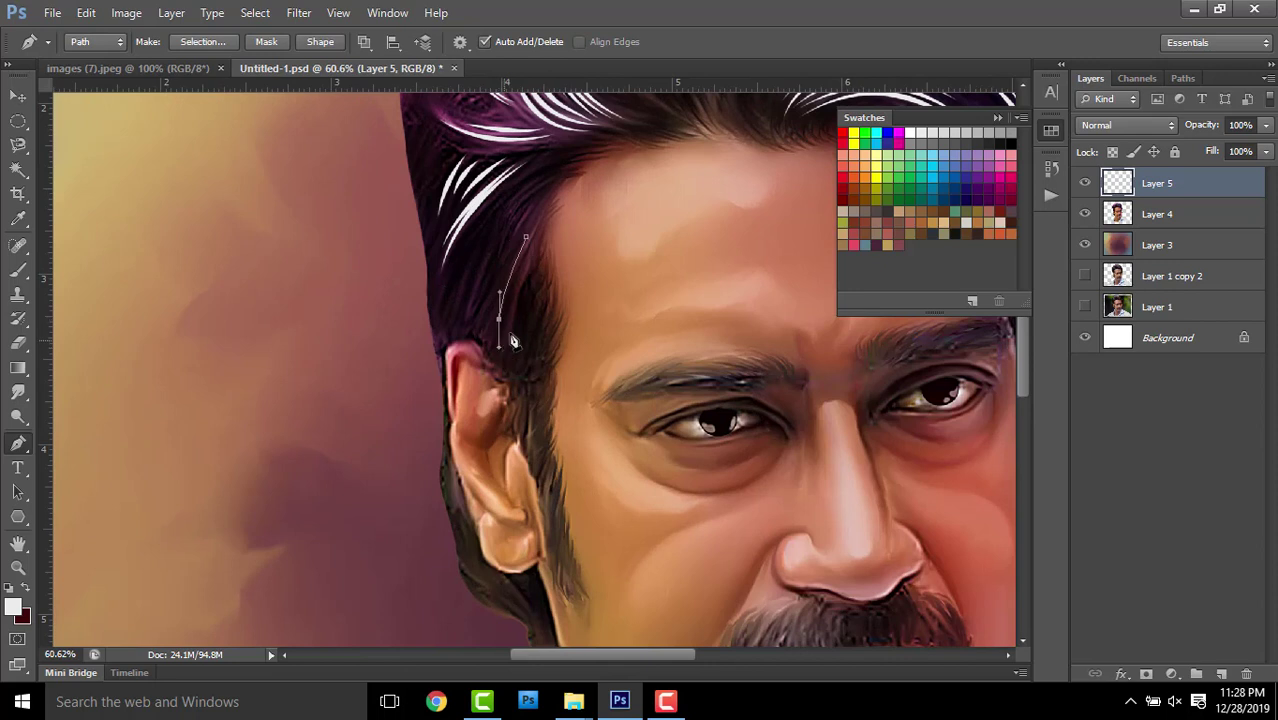
key("Return")
left_click(543, 182)
left_click_drag(504, 242, 491, 292)
left_click(511, 201)
left_click_drag(483, 242, 488, 303)
left_click(497, 375)
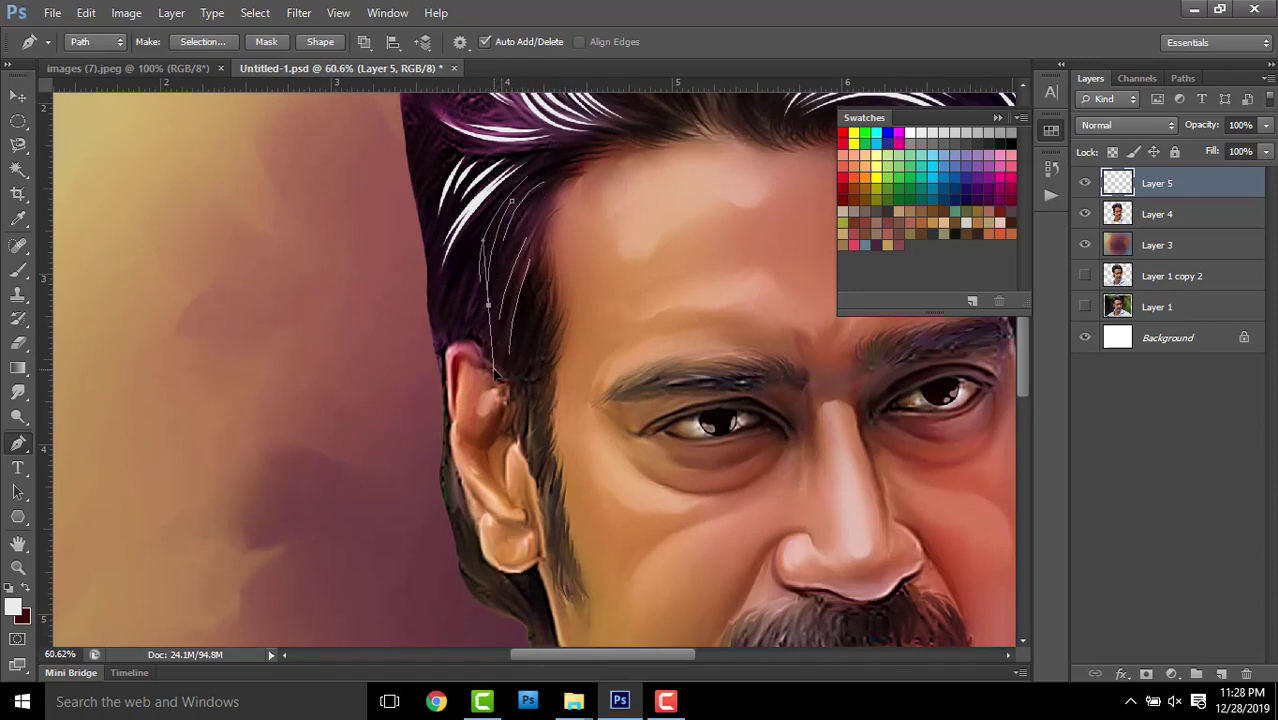
key("Return")
Add a strand through the upper left hair and stroke the paths with the Brush
scroll(527, 279, "down", 2)
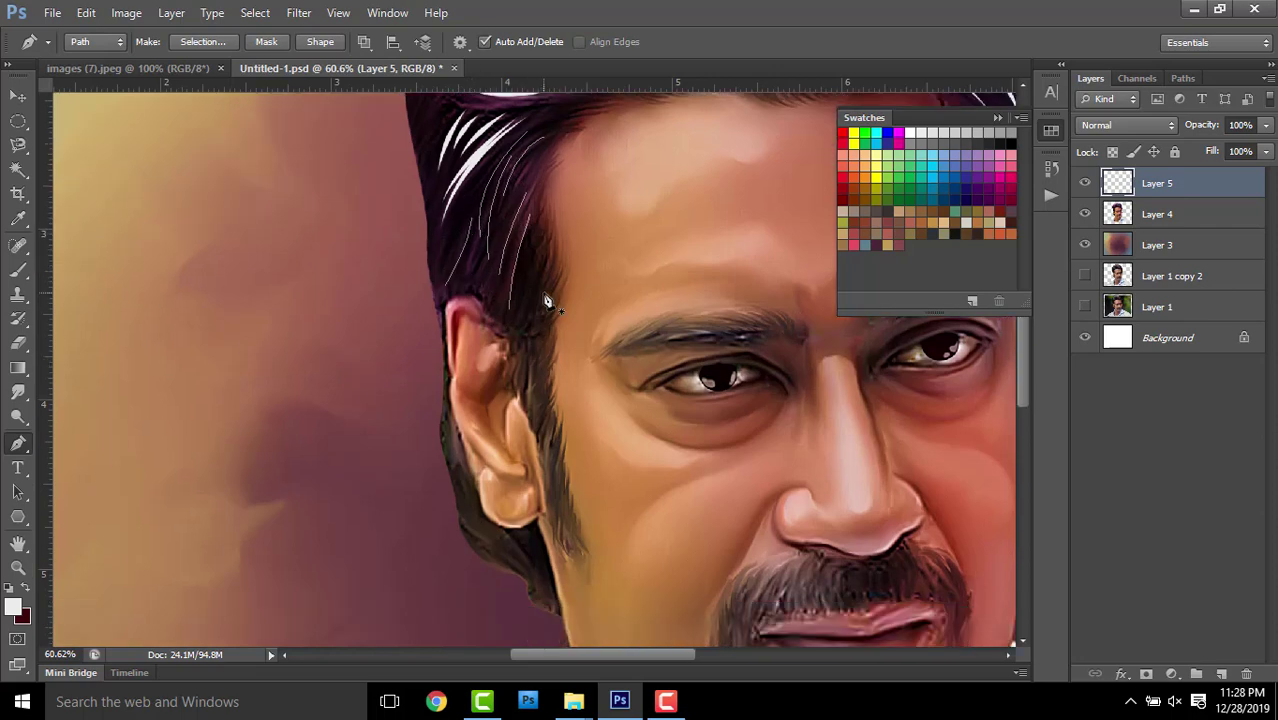
scroll(546, 300, "up", 5)
mouse_move(463, 245)
left_mouse_down()
mouse_move(458, 262)
mouse_move(516, 290)
left_mouse_up()
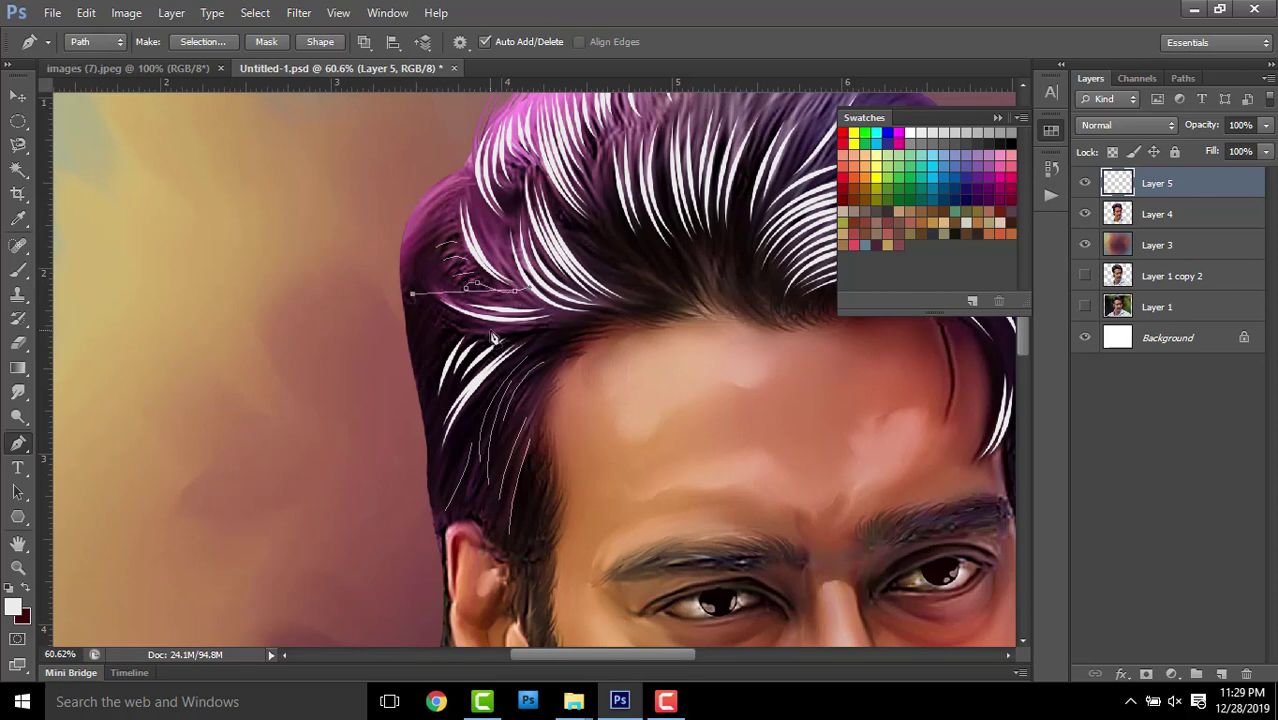
key("Return")
scroll(602, 322, "down", 5)
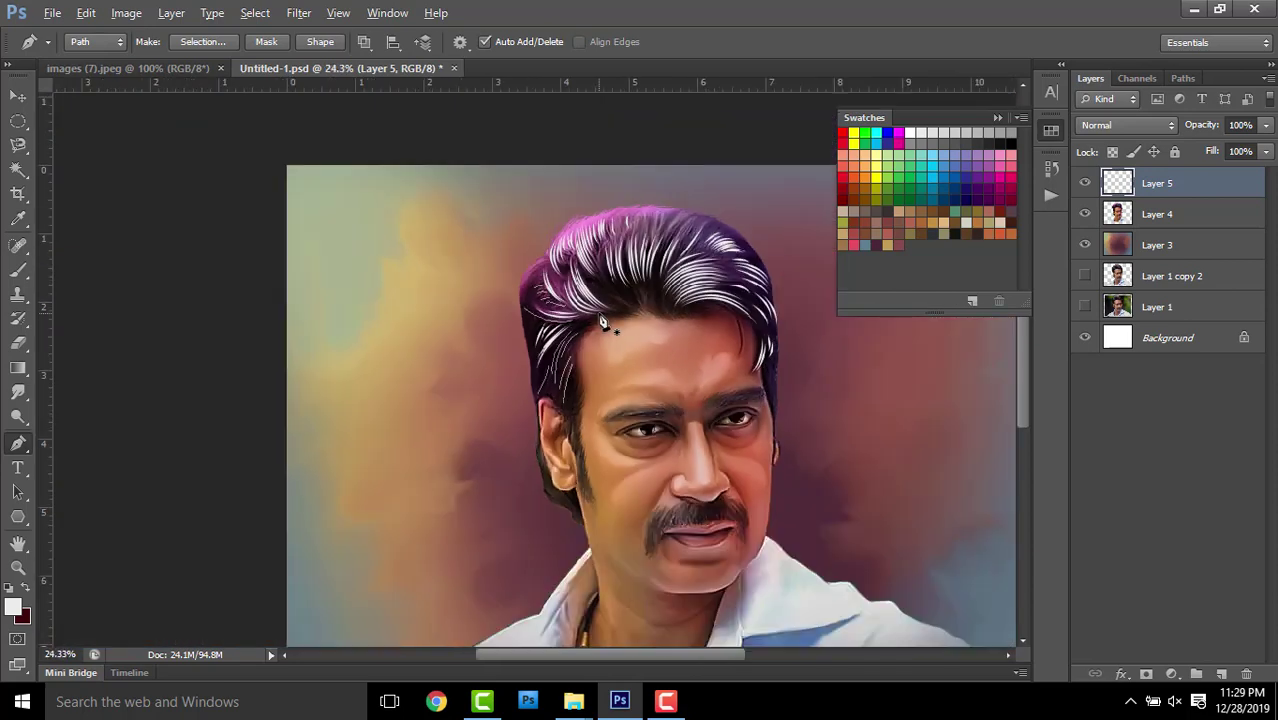
right_click(612, 420)
left_click(710, 166)
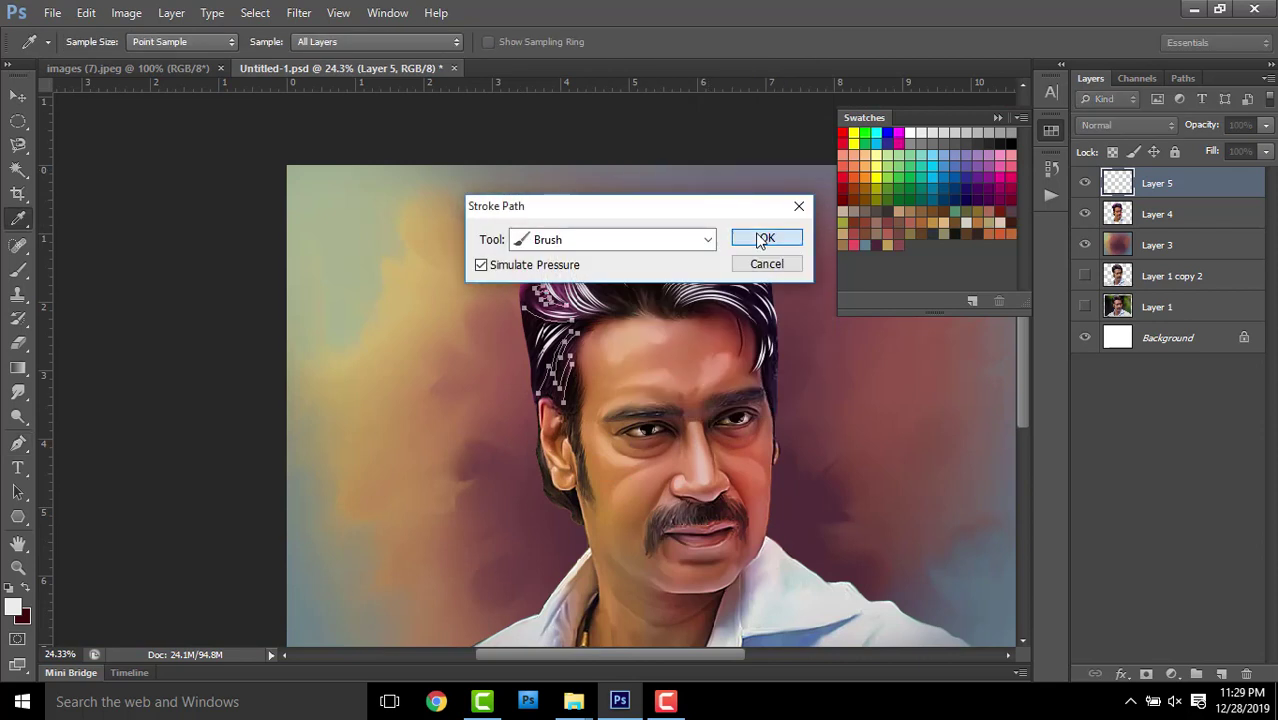
left_click(758, 241)
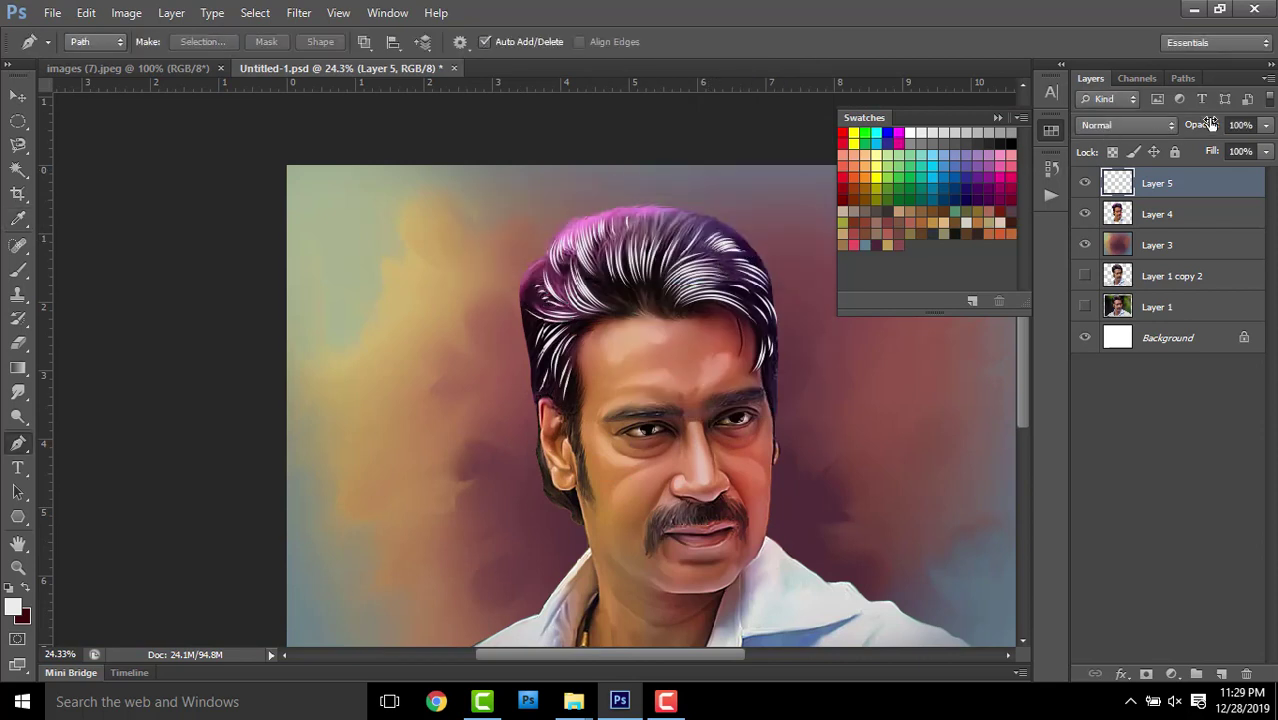
Scrub Layer 5's opacity down, compare, and settle it at 22%
left_click_drag(1205, 125, 1137, 130)
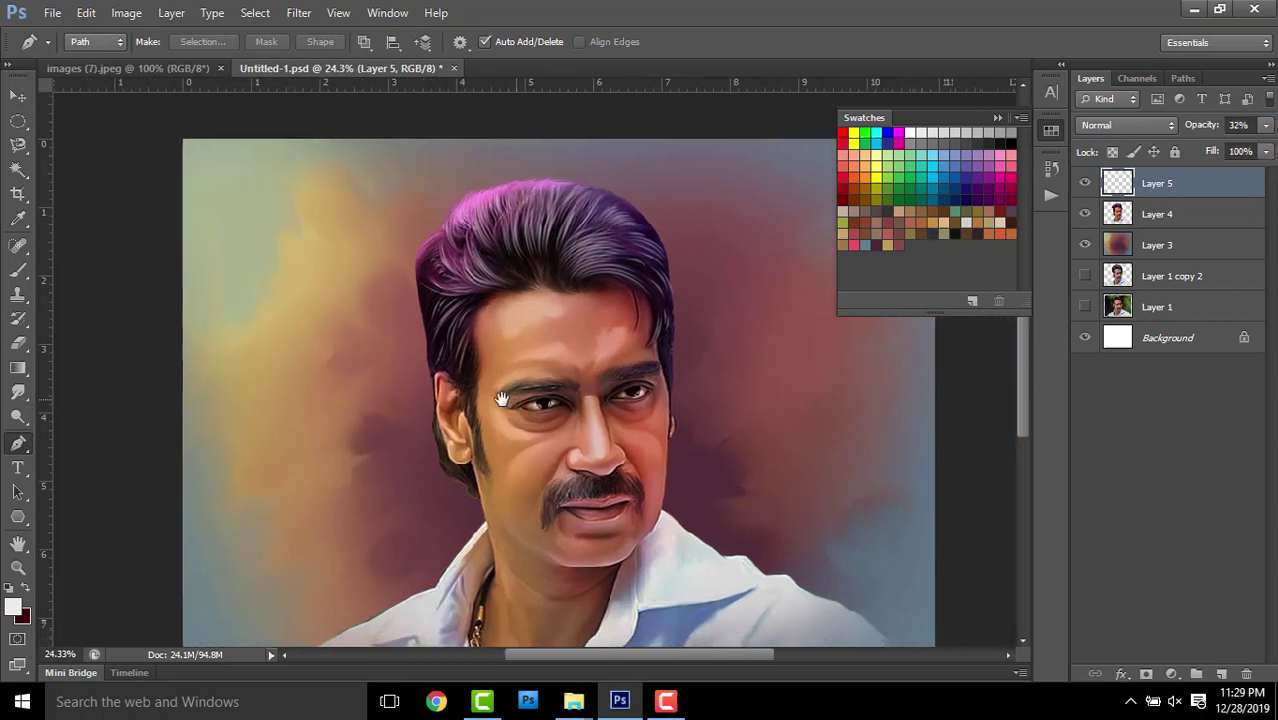
left_click_drag(671, 430, 538, 402)
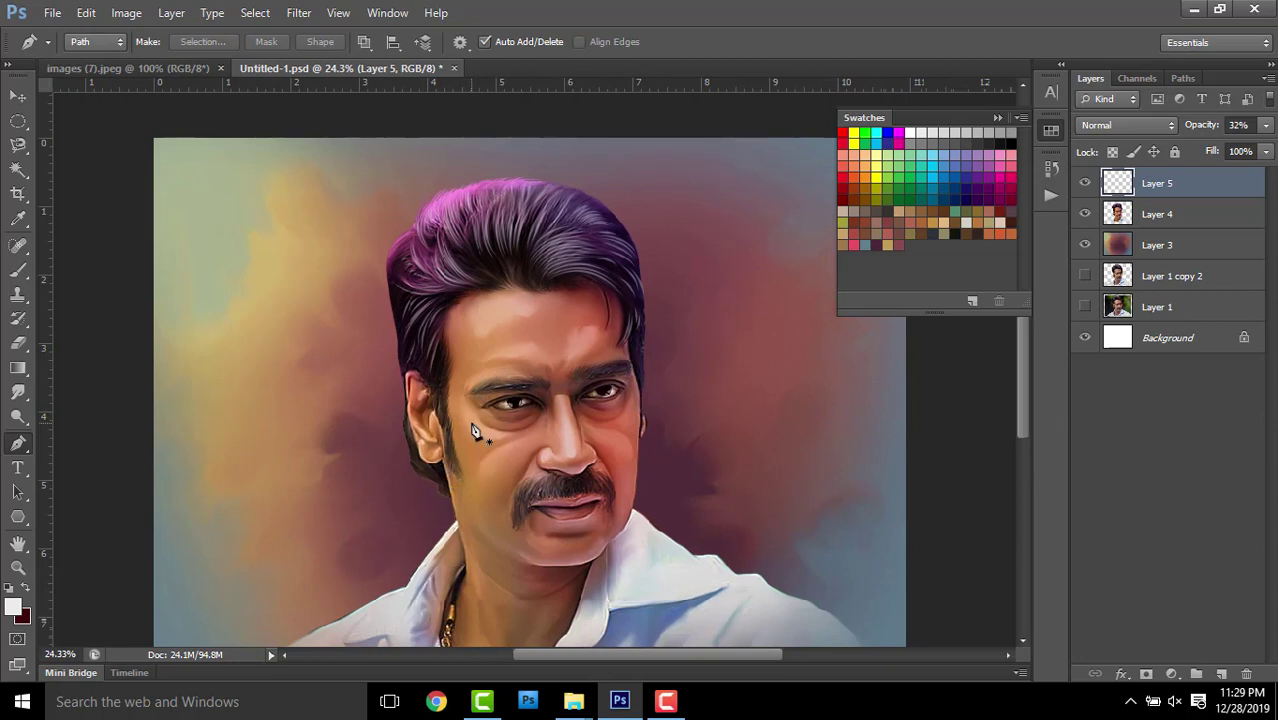
scroll(525, 405, "up", 1)
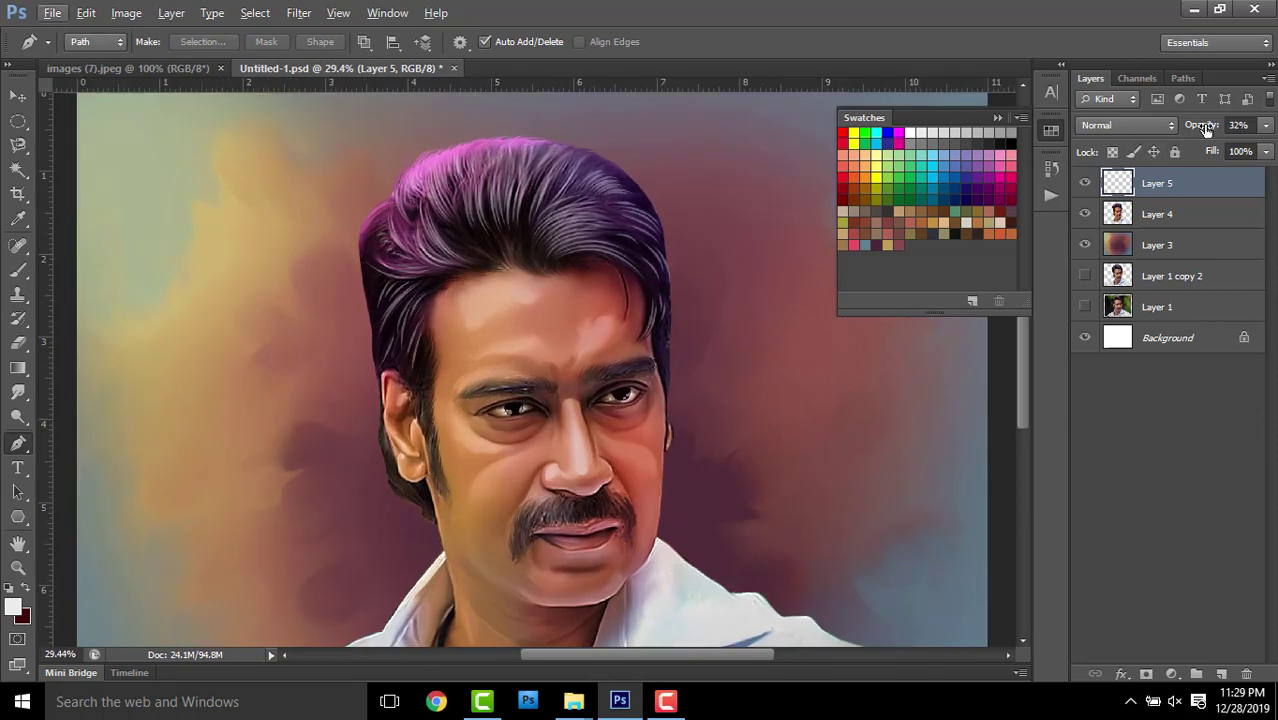
mouse_move(1206, 128)
left_mouse_down()
mouse_move(1220, 131)
mouse_move(1202, 132)
left_mouse_up()
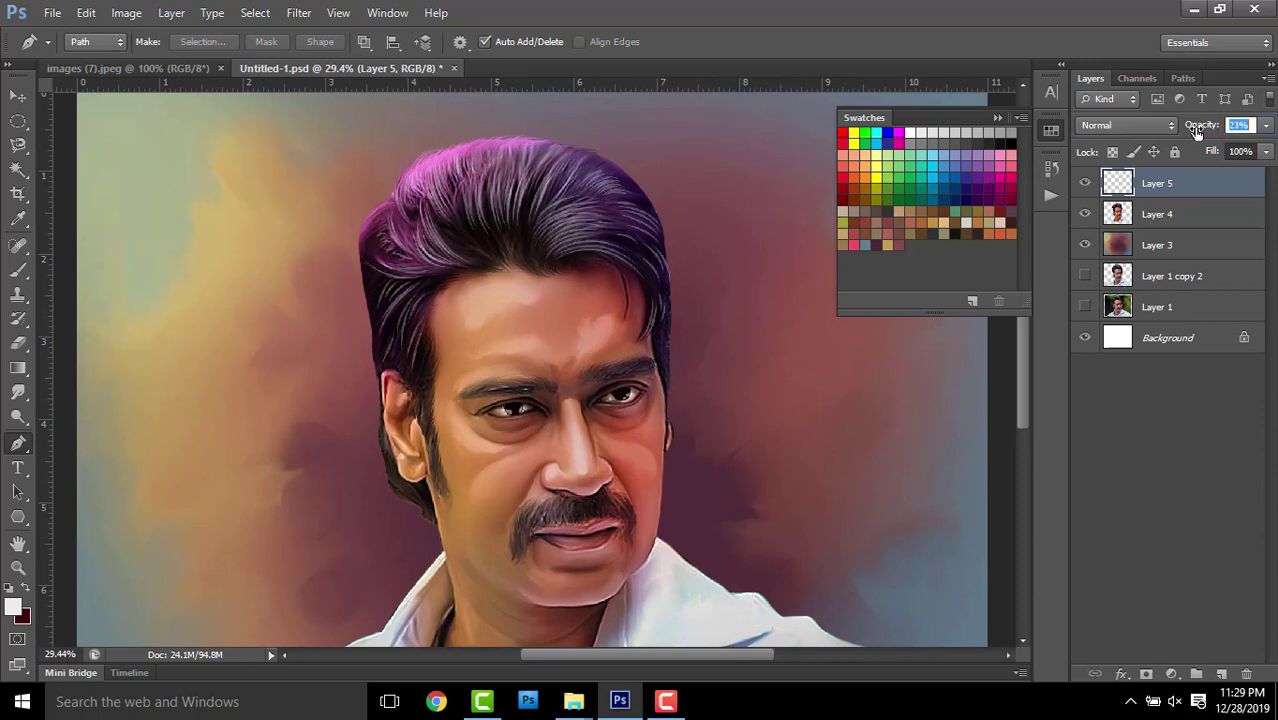
left_click_drag(1197, 133, 1195, 133)
scroll(600, 443, "up", 2)
Zoom in and draw curved strand paths along the left and right ends of the mustache
scroll(560, 470, "up", 2)
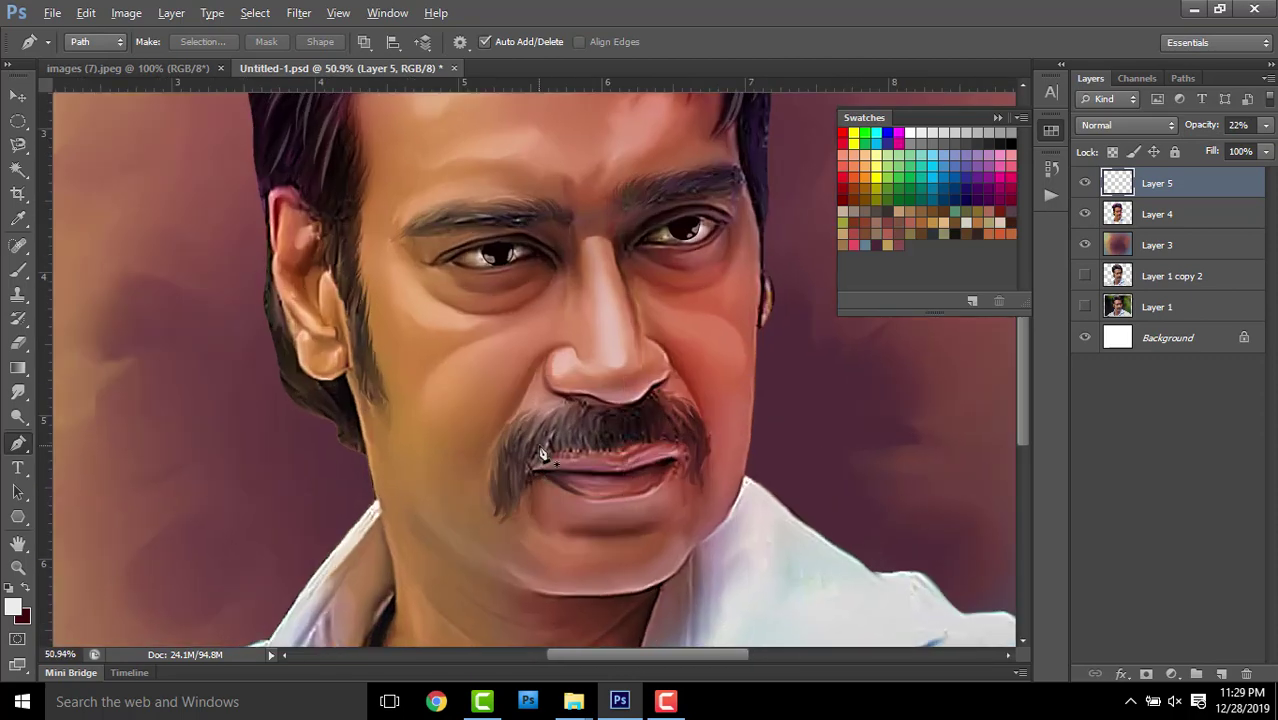
scroll(489, 512, "up", 2)
left_click(465, 522)
left_click_drag(497, 422, 530, 390)
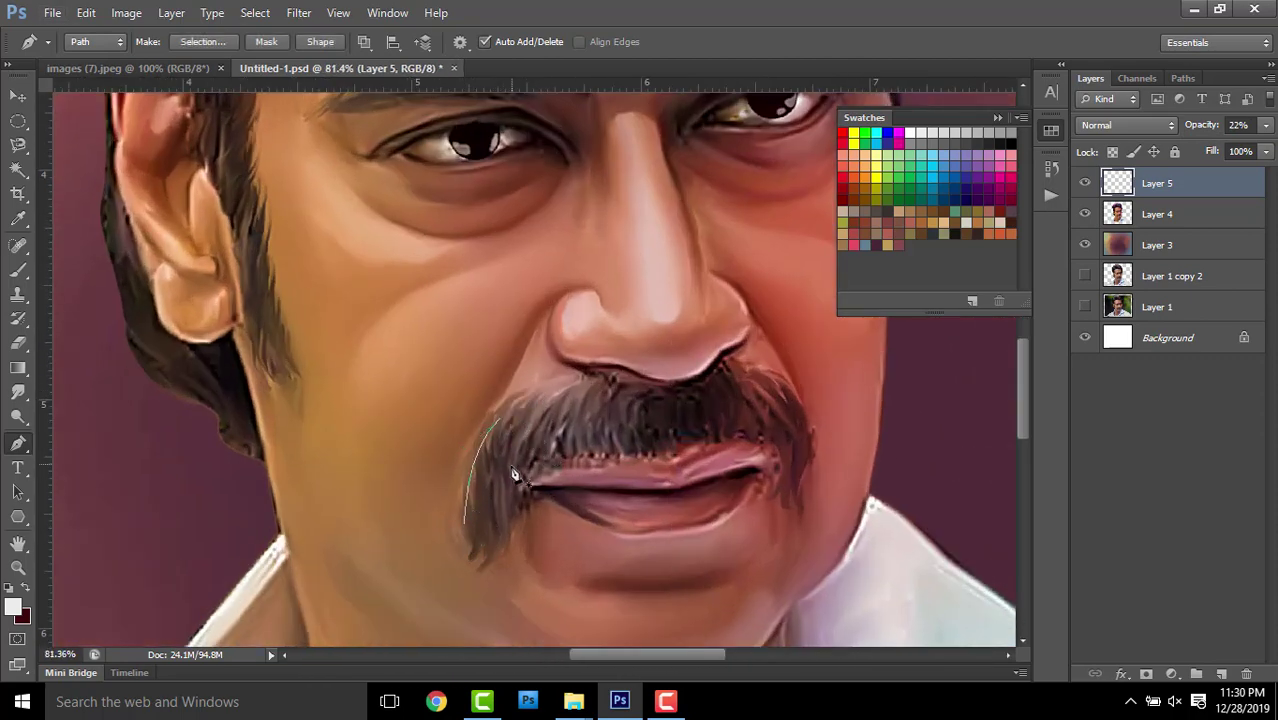
left_click_drag(804, 461, 792, 525)
left_click(800, 505)
Add more curved strand paths down through the middle of the mustache
left_click(707, 382)
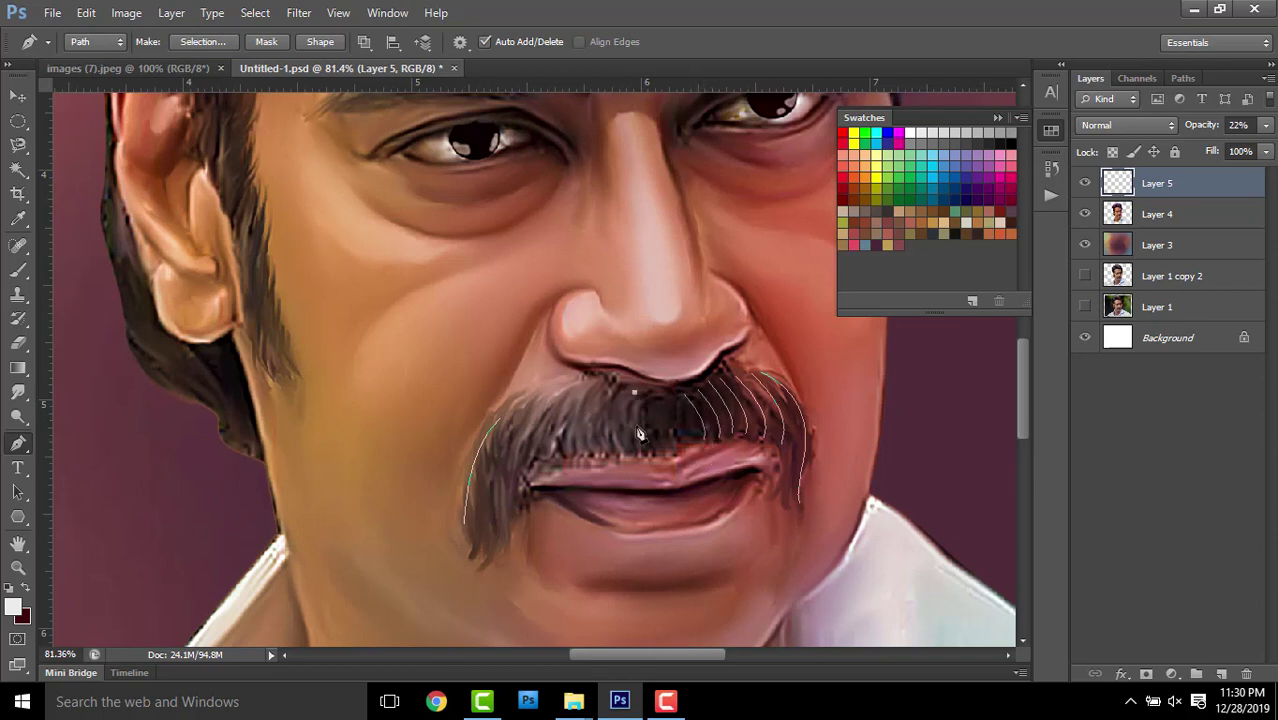
left_click_drag(642, 449, 672, 447)
left_click(665, 398)
left_click(613, 381)
mouse_move(617, 451)
left_mouse_down()
mouse_move(638, 463)
mouse_move(607, 466)
mouse_move(562, 442)
mouse_move(535, 461)
left_mouse_up()
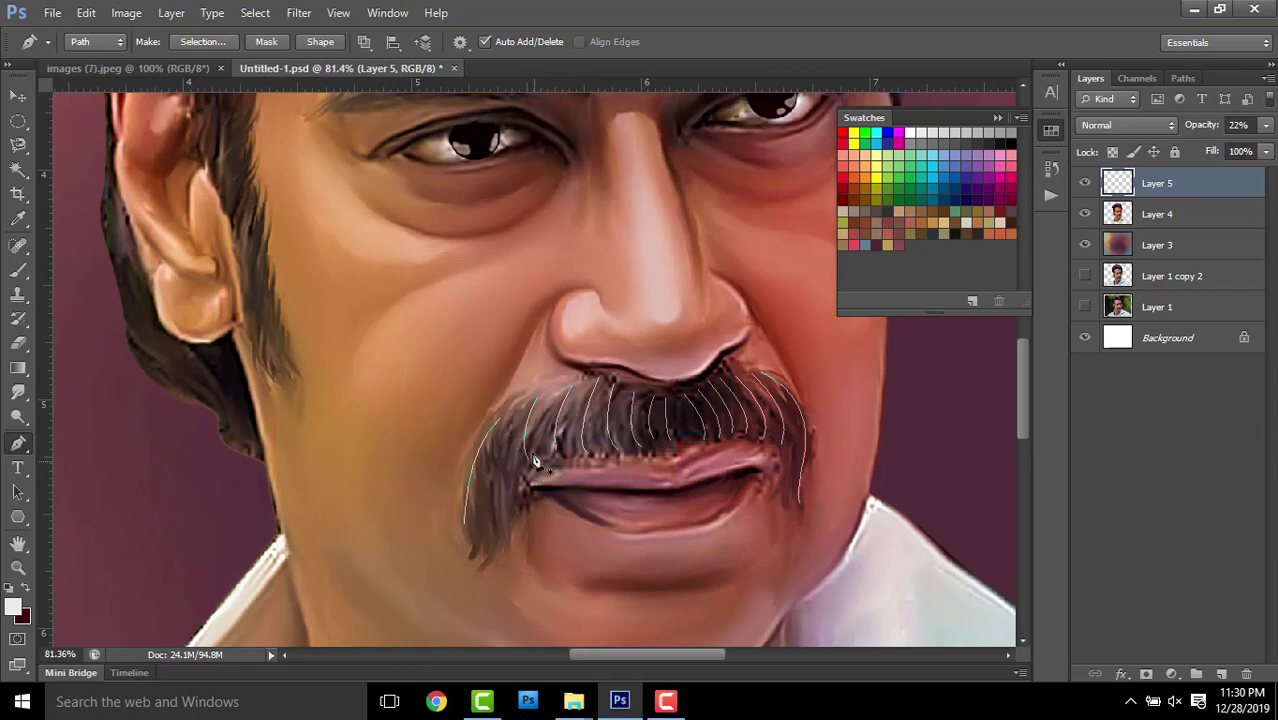
left_click(558, 398)
mouse_move(549, 465)
left_mouse_down()
mouse_move(553, 452)
mouse_move(620, 487)
left_mouse_up()
Add the last right-side strands and marquee-select all the mustache paths
left_click(587, 390)
left_click(614, 390)
left_click(673, 393)
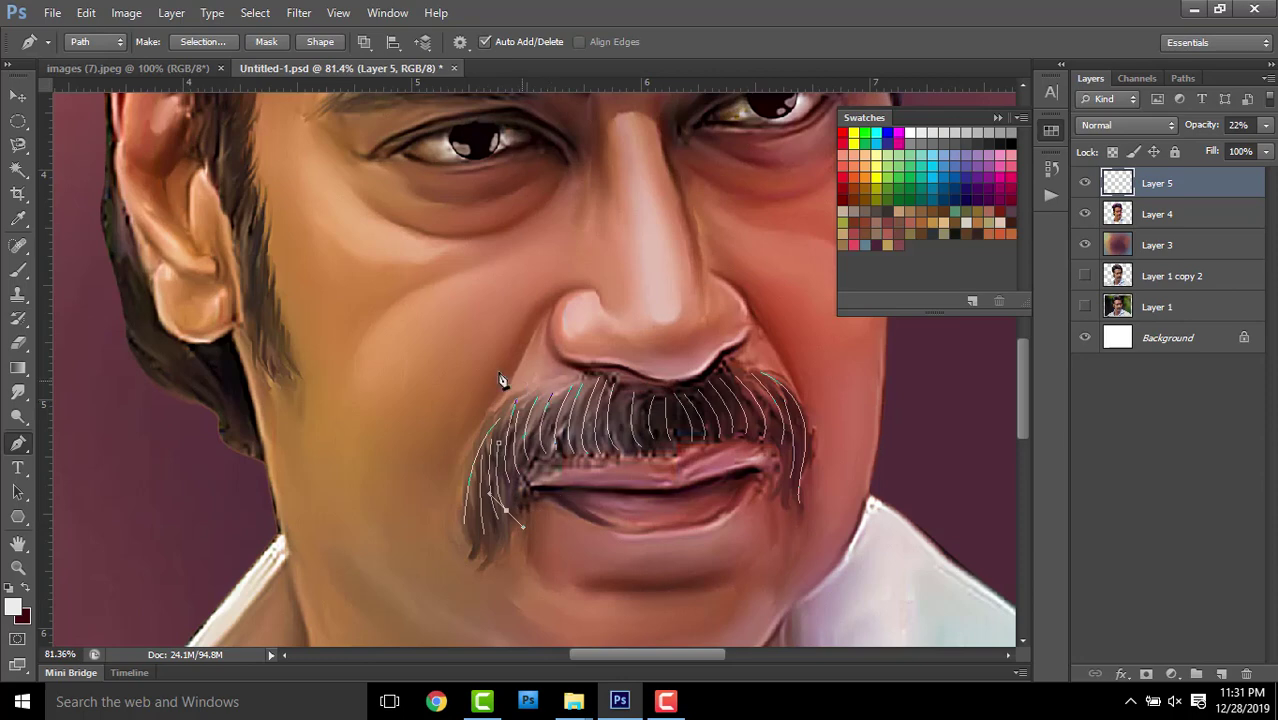
left_click_drag(365, 320, 866, 640)
Stroke the mustache paths with the brush onto a new Layer 6 and fade them
key("ctrl+shift+alt+n")
right_click(828, 477)
left_click(856, 208)
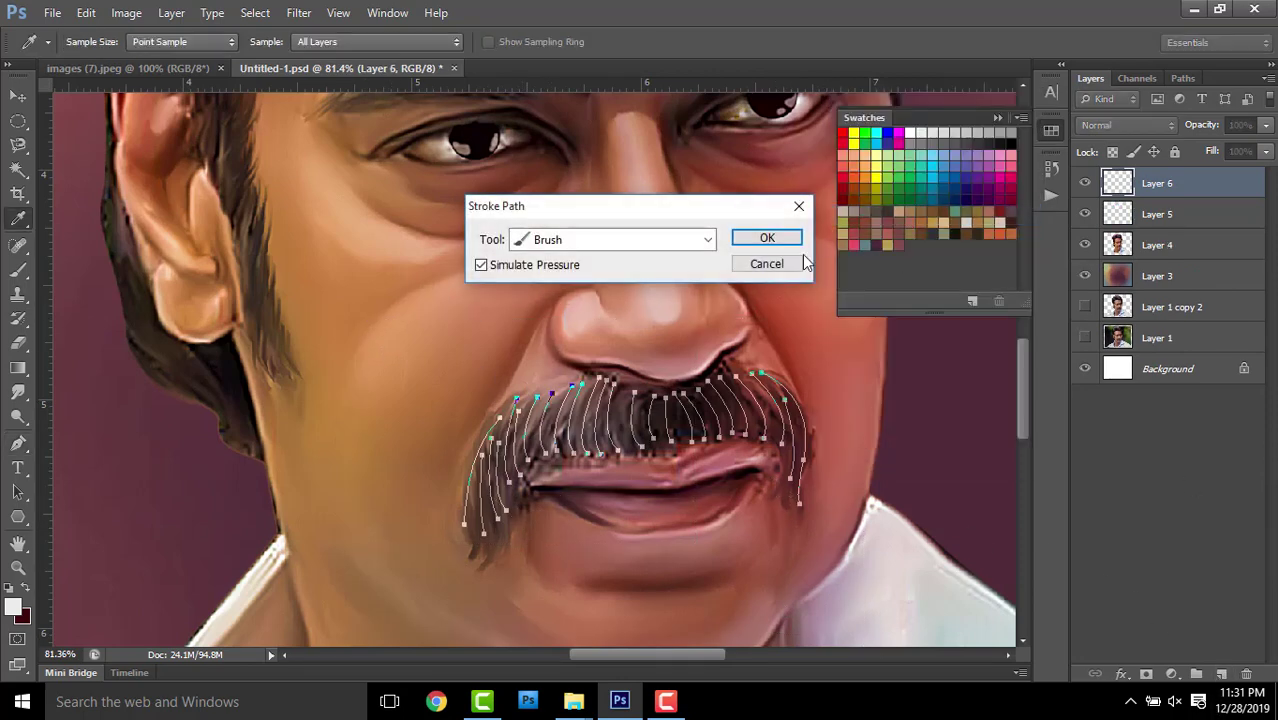
left_click(781, 239)
key("Return")
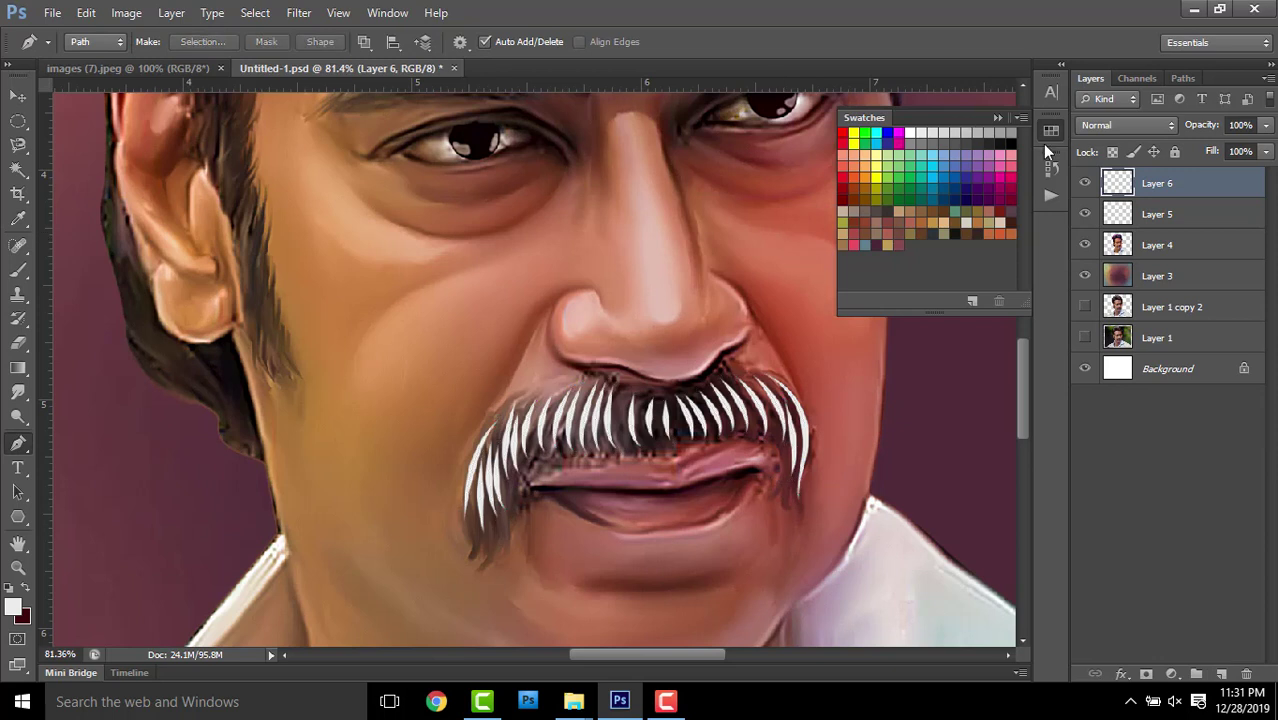
left_click_drag(1195, 133, 1108, 133)
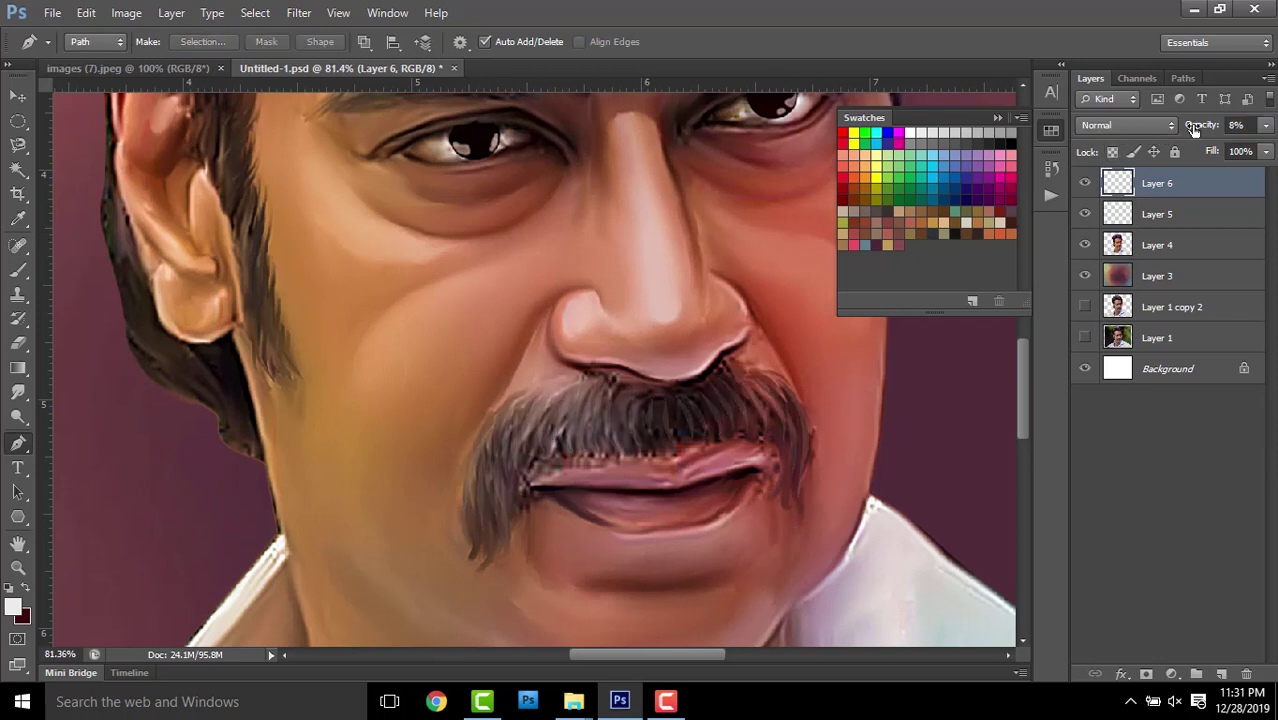
Undo the strokes, adjust the brush, and re-stroke the mustache paths in white
key("ctrl+alt+z")
key("ctrl+alt+z")
key("ctrl+alt+z")
key("ctrl+alt+z")
left_click(20, 270)
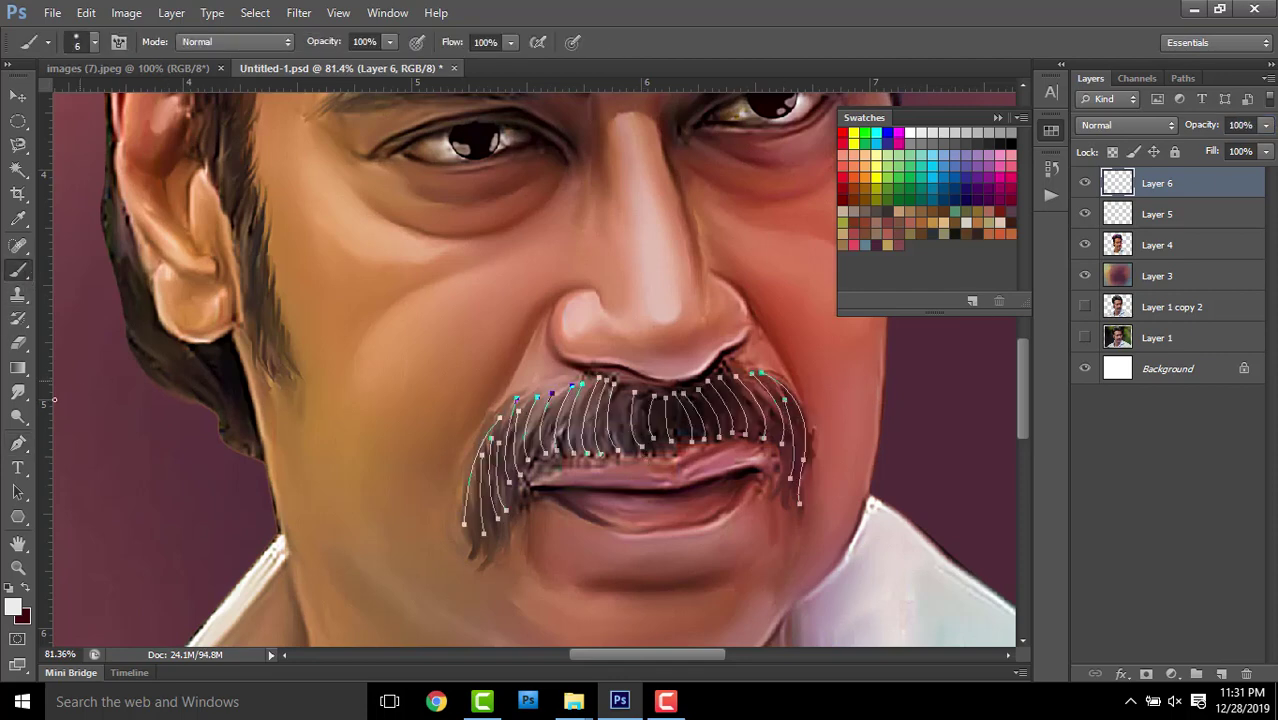
key("p")
scroll(505, 400, "down", 5)
scroll(505, 400, "right", 5)
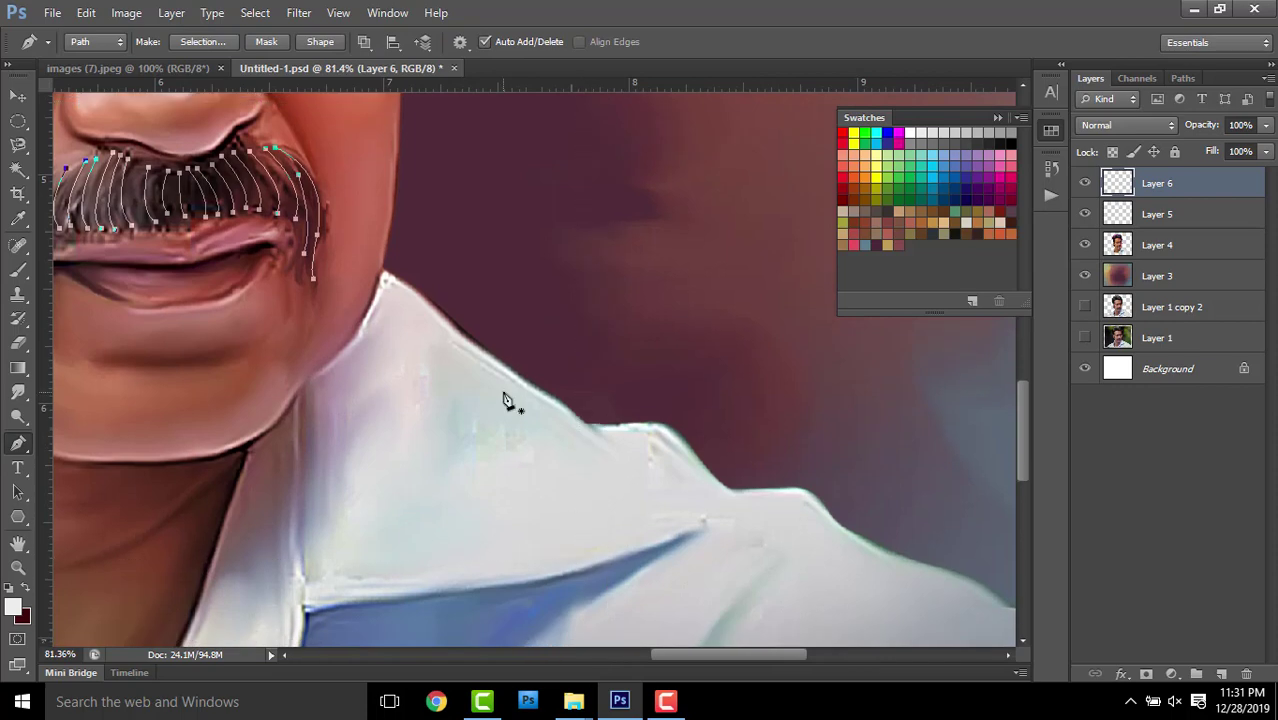
right_click(505, 400)
left_click(613, 134)
left_click(762, 240)
Hide the path outlines and lower Layer 6's opacity to about 20%
left_click_drag(450, 265, 694, 457)
key("ctrl+h")
scroll(641, 422, "down", 5)
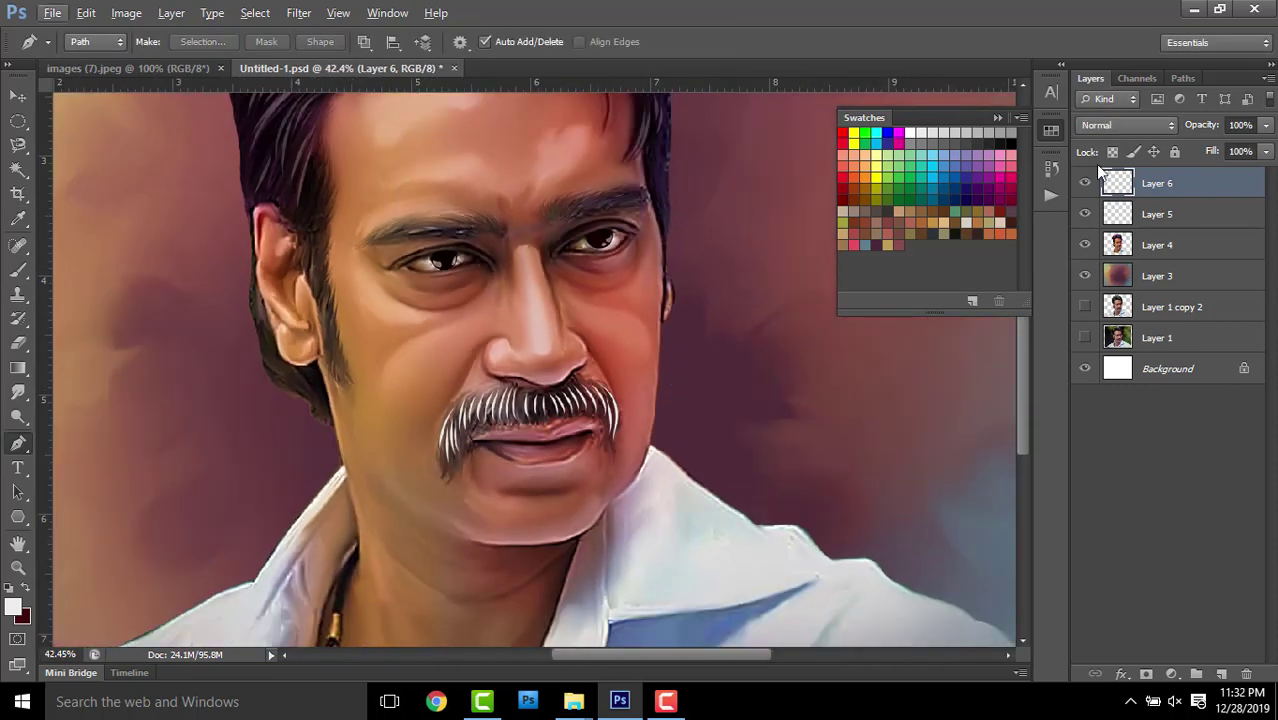
left_click_drag(1205, 130, 1127, 135)
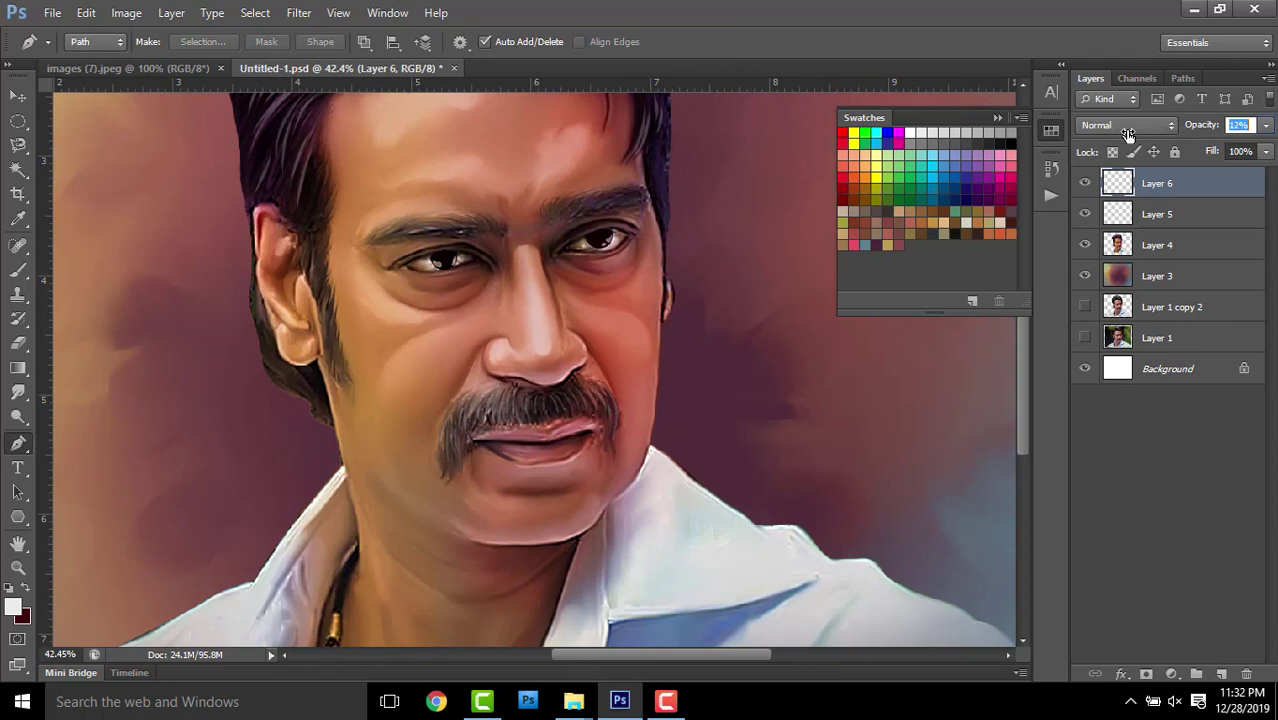
scroll(431, 440, "down", 2)
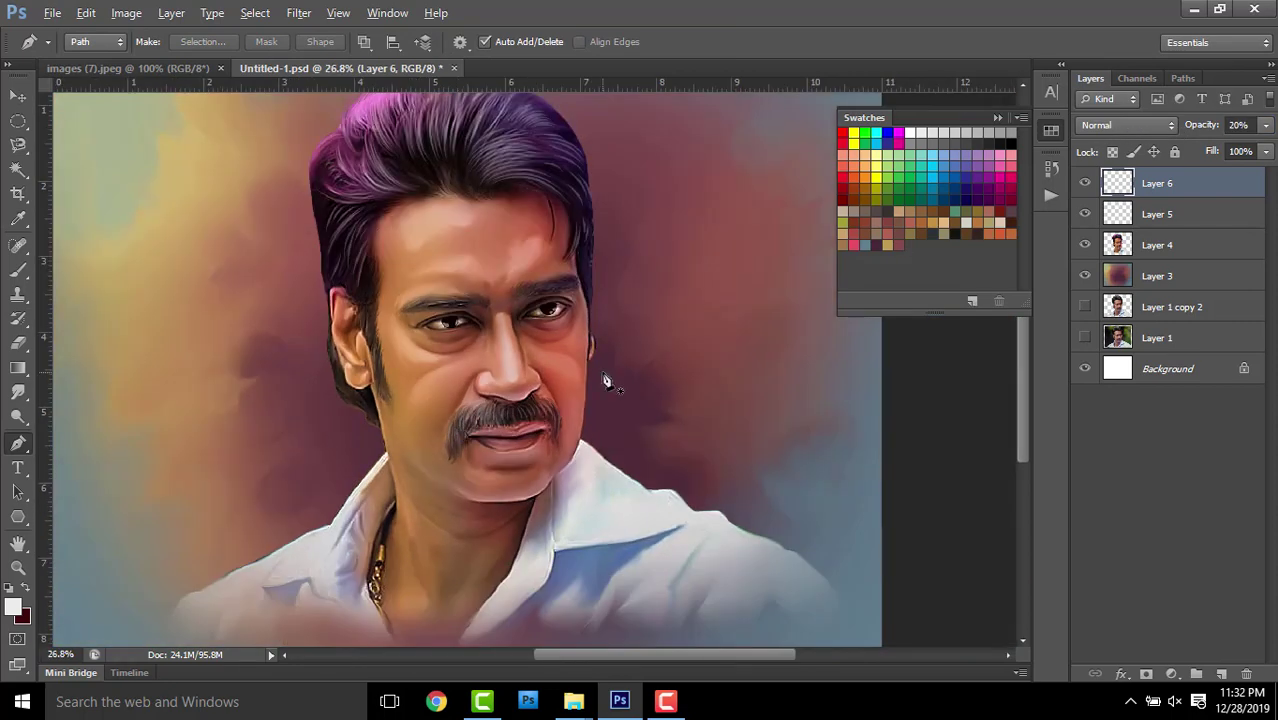
scroll(459, 320, "up", 2)
scroll(499, 288, "up", 2)
Add a new Layer 7 and draw a curved path over the upper eyelid
scroll(508, 294, "up", 1)
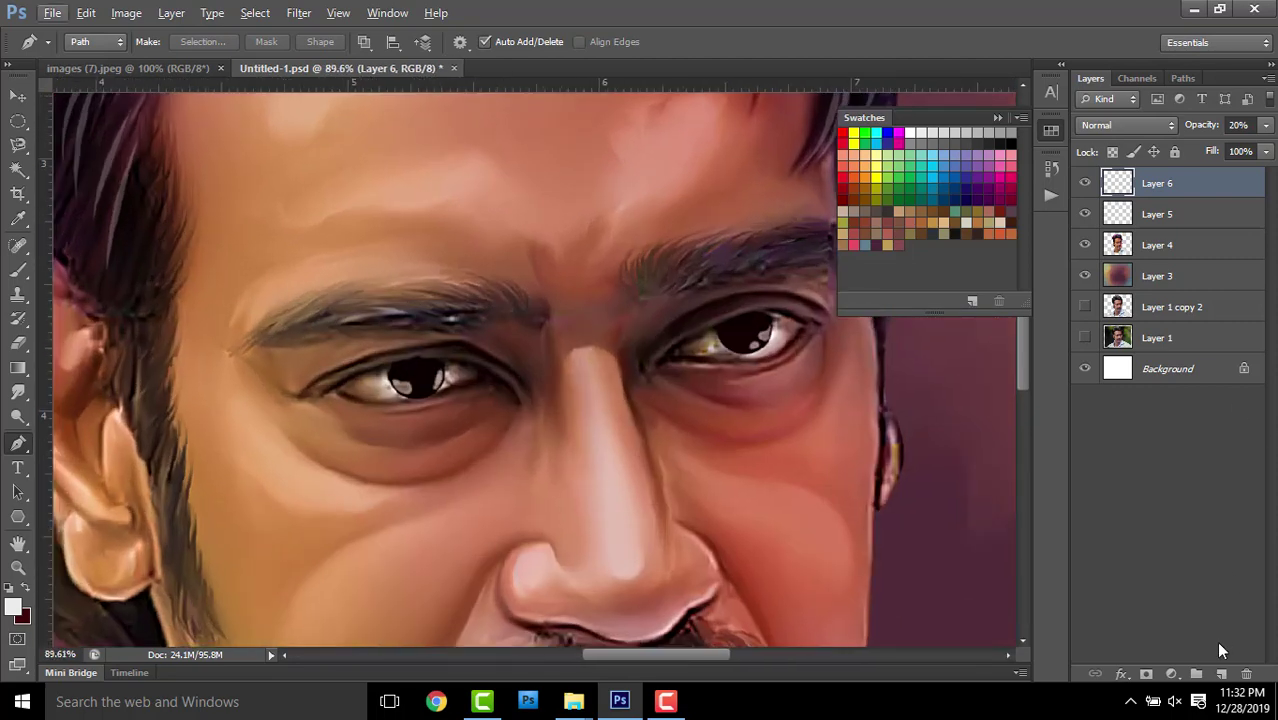
key("ctrl+shift+alt+n")
scroll(450, 320, "up", 1)
scroll(422, 446, "up", 3)
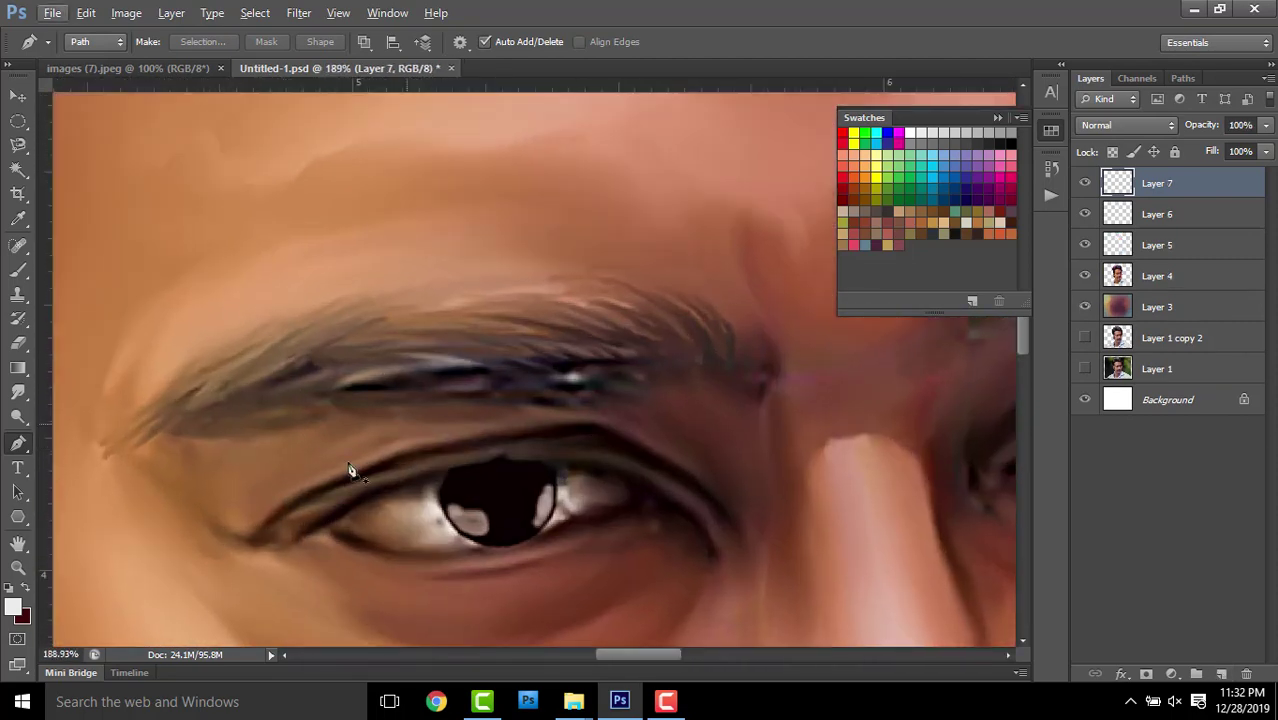
left_click(251, 536)
left_click_drag(594, 429, 796, 432)
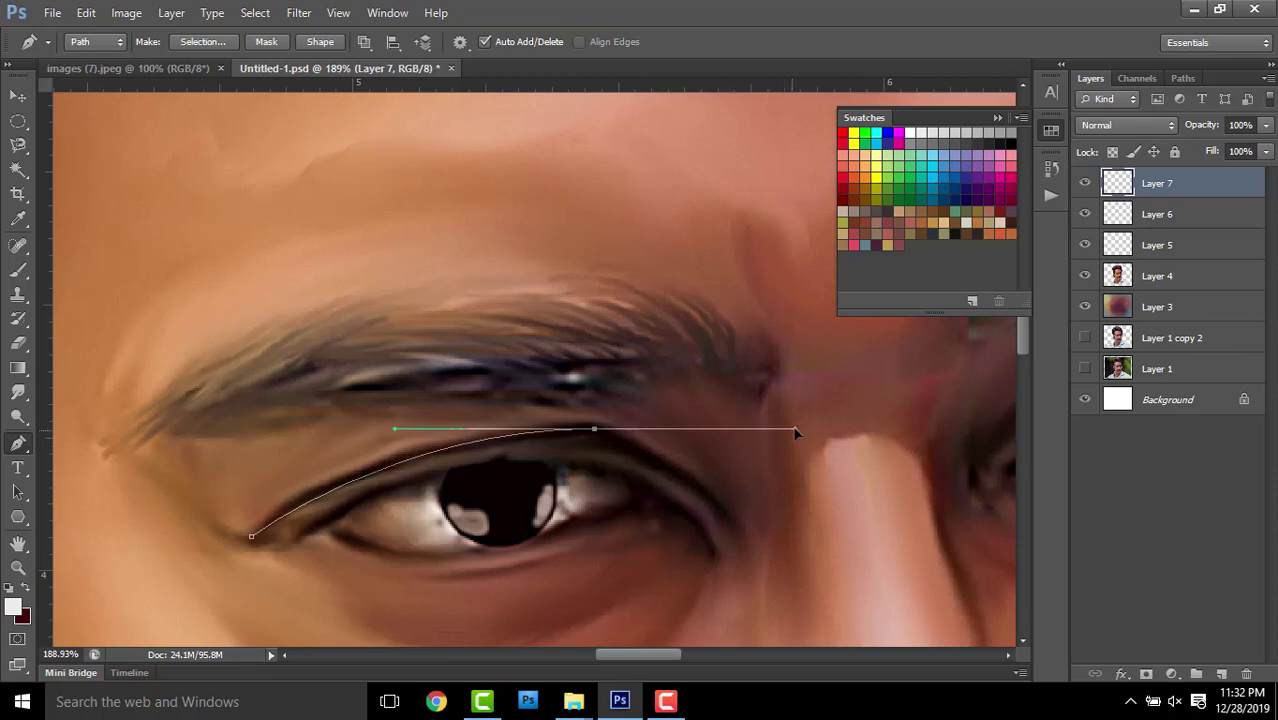
left_click(593, 431)
left_click_drag(717, 508, 748, 552)
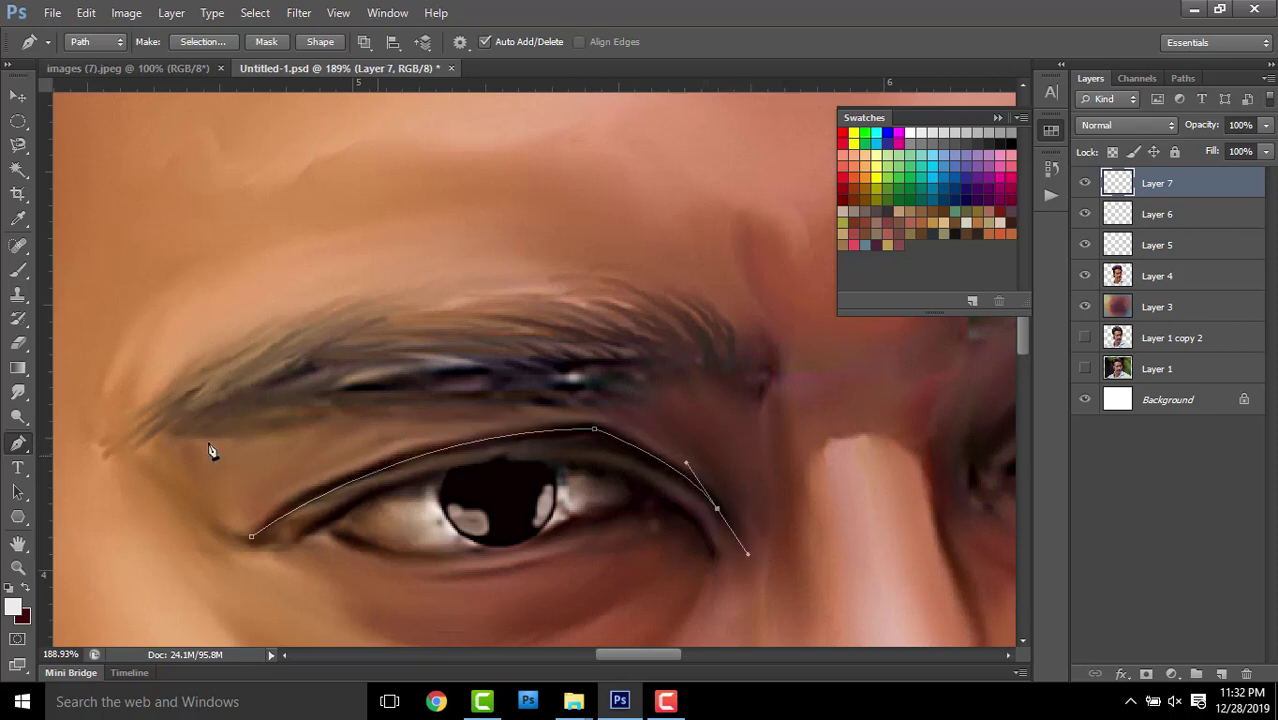
Set a dark foreground colour and stroke the eyelid path with the brush
left_click(17, 269)
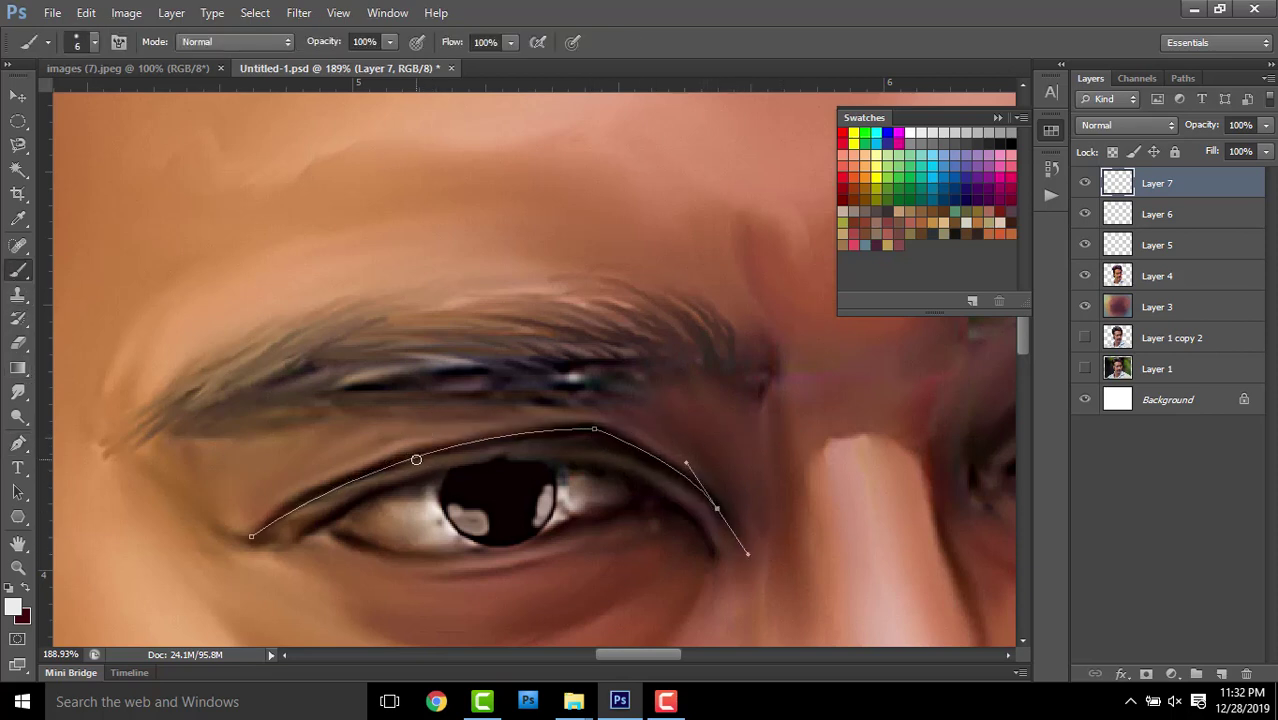
left_click(27, 620)
key("Return")
key("p")
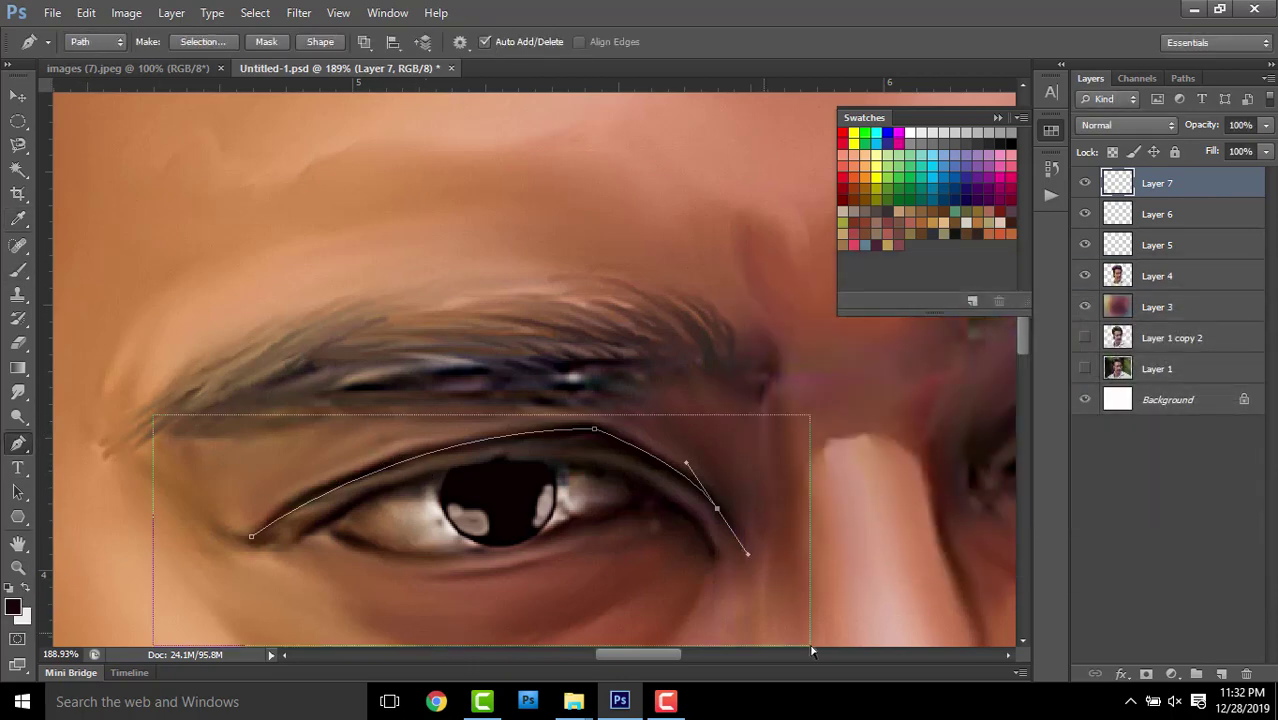
right_click(740, 480)
left_click(827, 214)
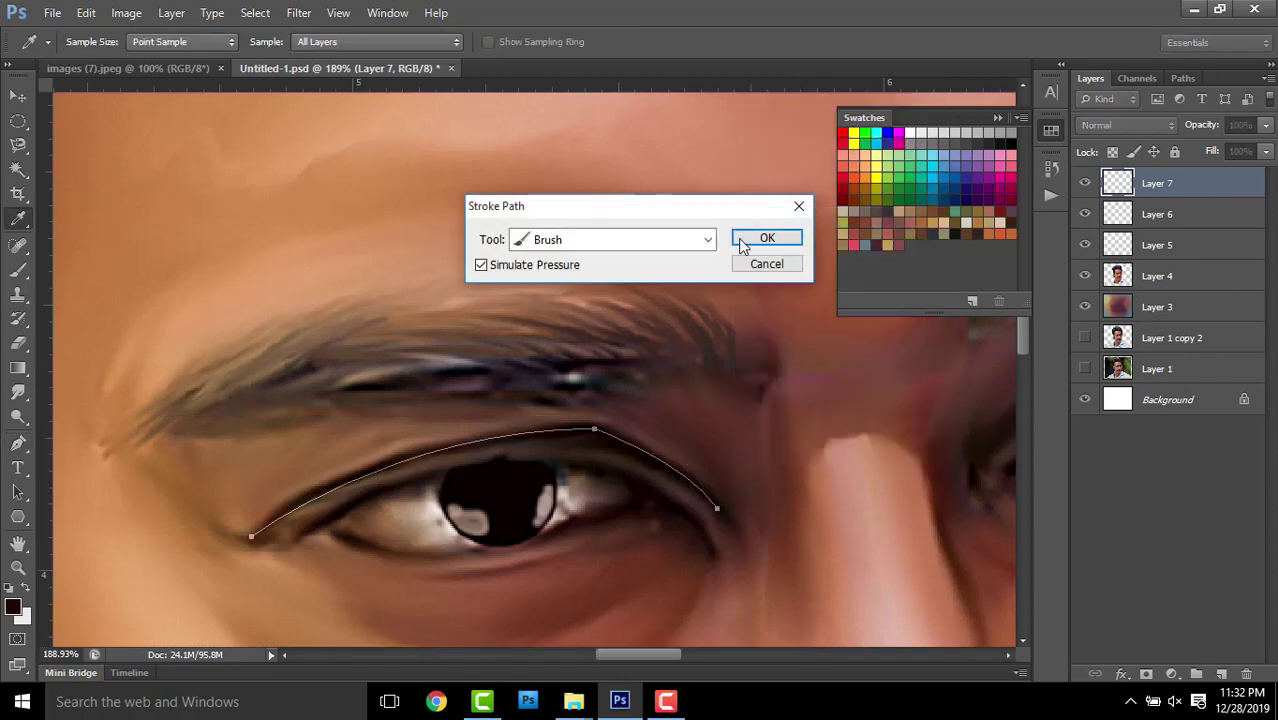
left_click(760, 244)
key("Escape")
Draw a trial curve over the right upper eyelid, then discard it
left_click_drag(836, 378, 311, 422)
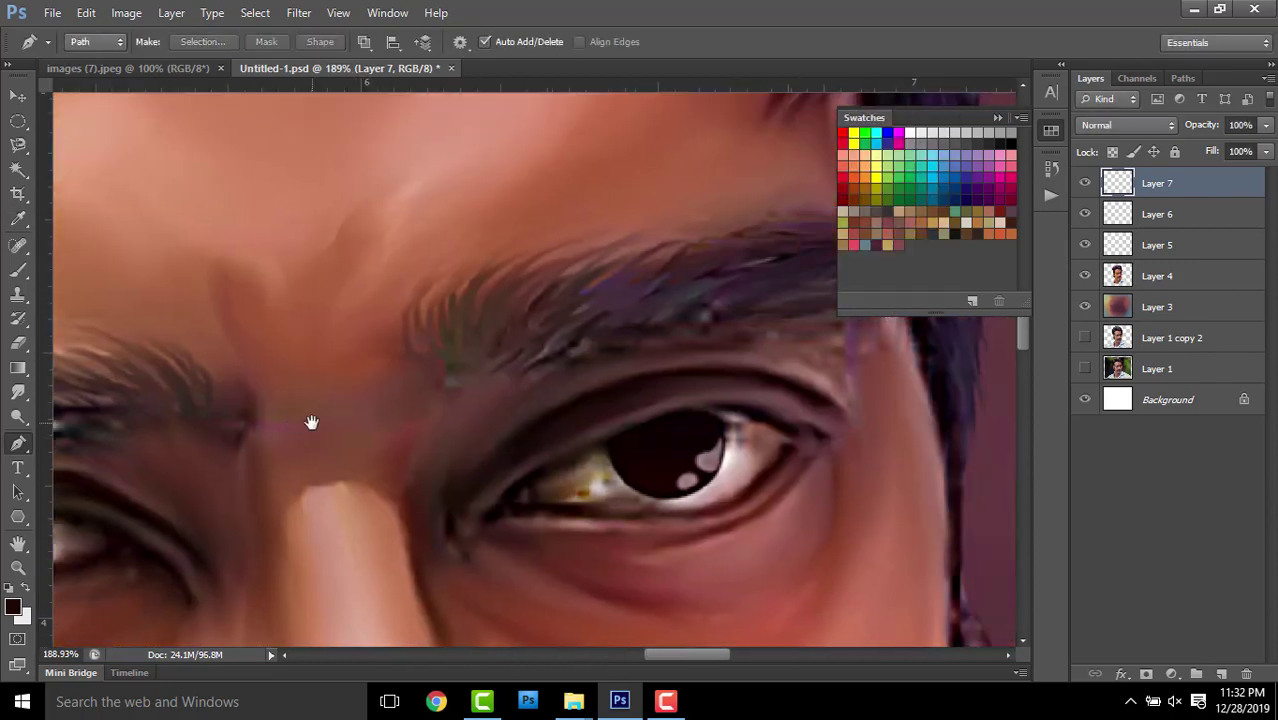
left_click(477, 474)
left_click_drag(829, 410, 996, 498)
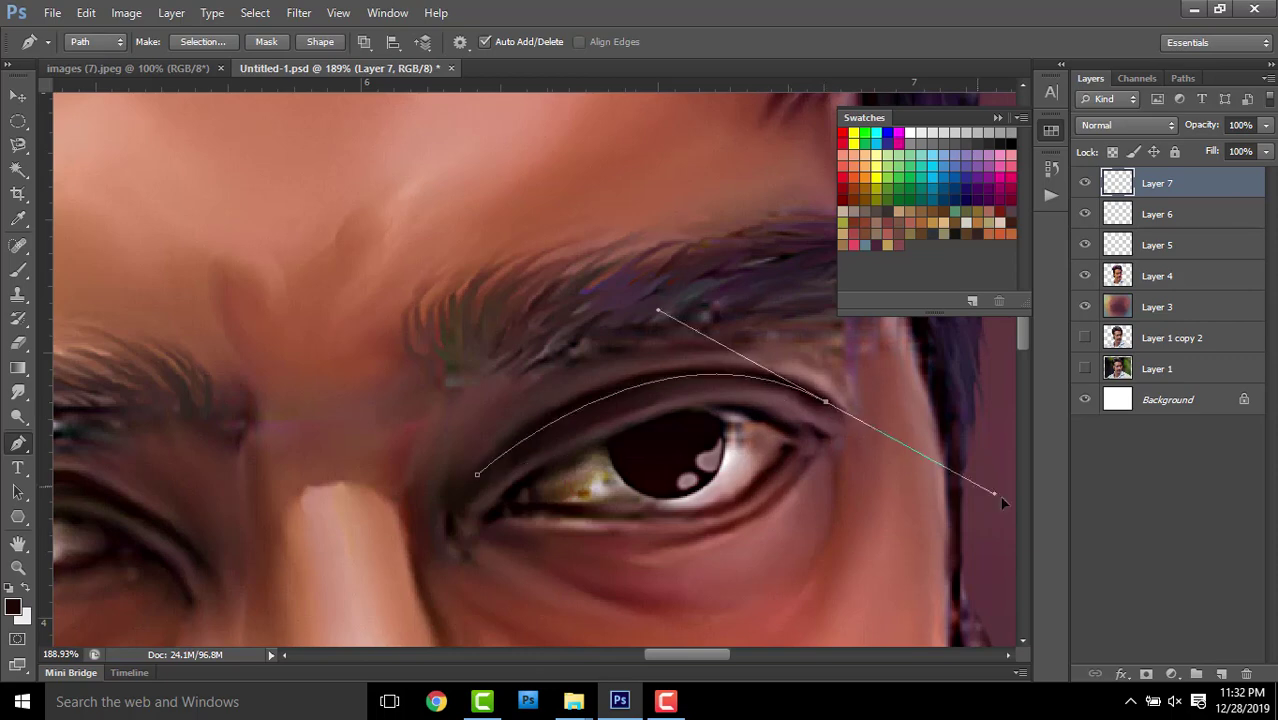
scroll(813, 412, "down", 1)
scroll(808, 408, "down", 1)
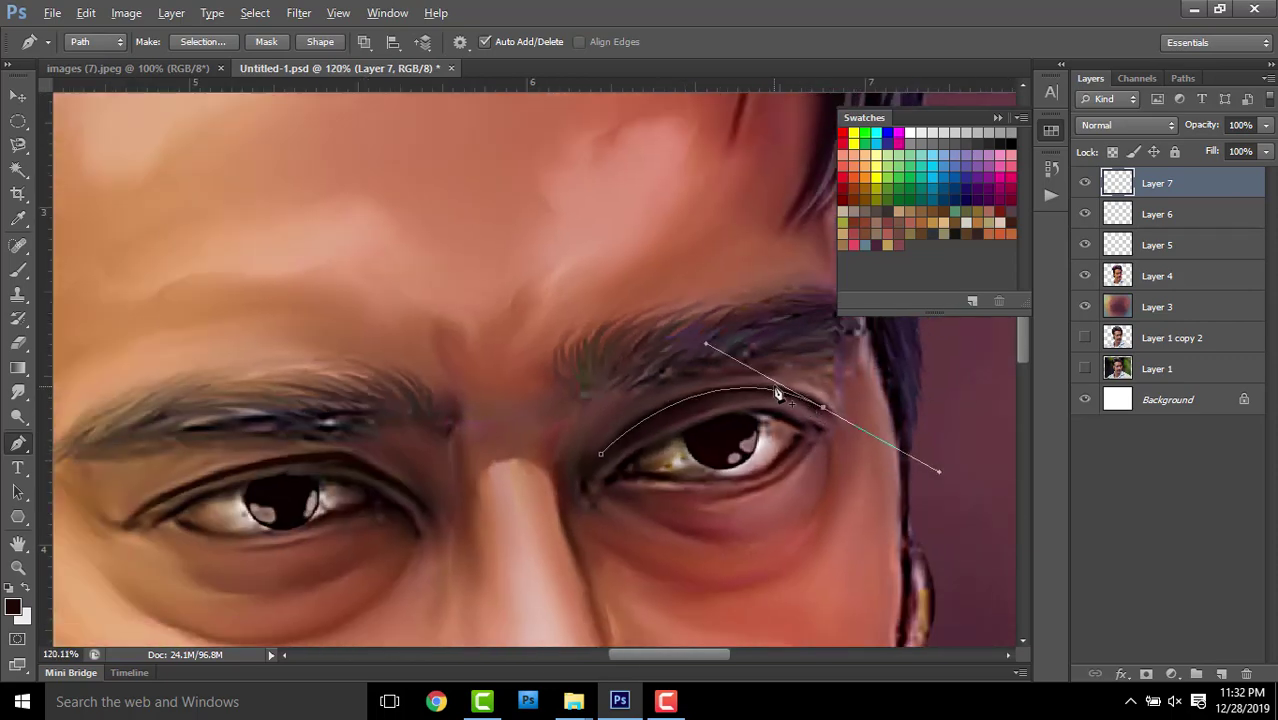
key("Escape")
Redraw the left upper eyelid curve and stroke it with the brush
left_click(125, 523)
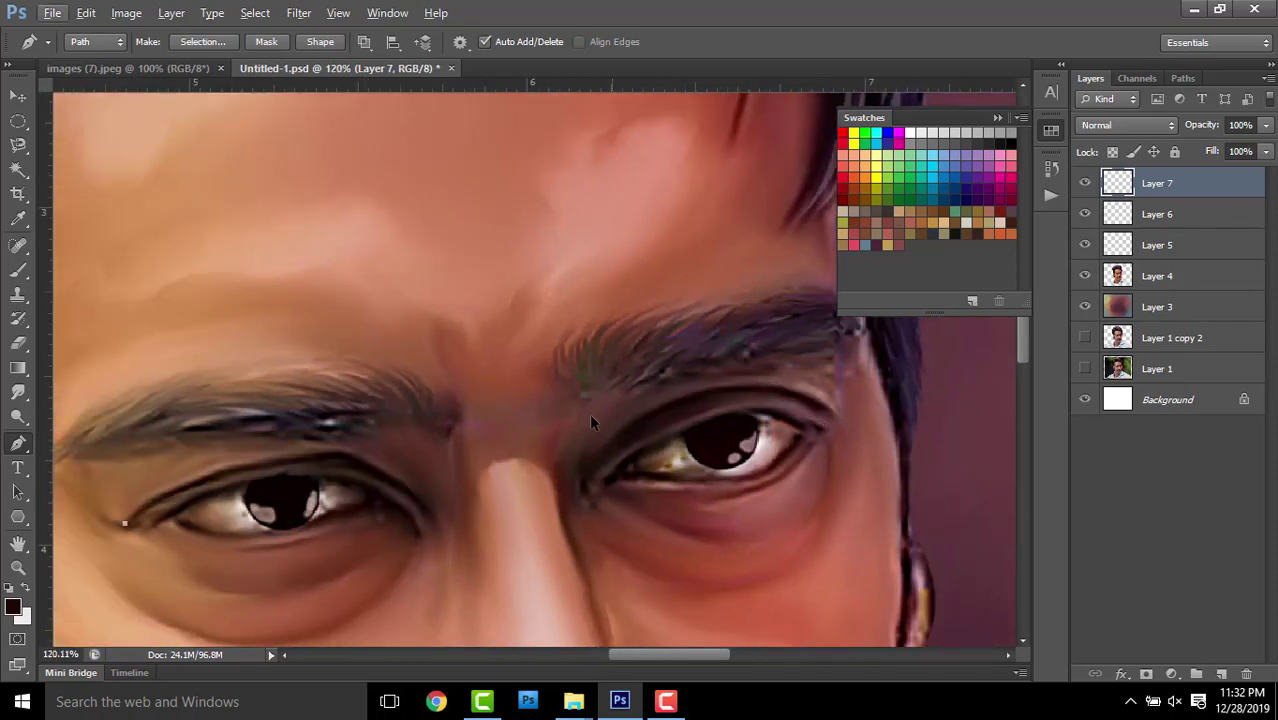
mouse_move(418, 503)
left_mouse_down()
mouse_move(521, 620)
mouse_move(530, 614)
left_mouse_up()
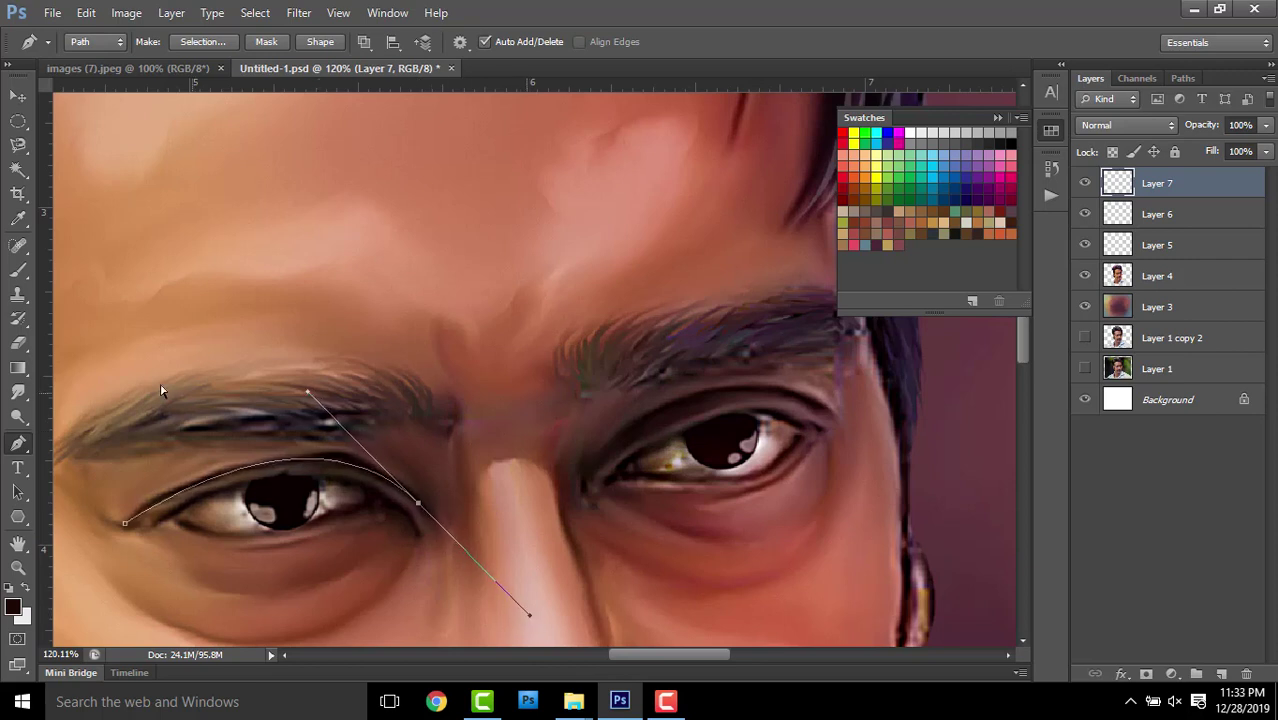
left_click_drag(90, 372, 560, 618)
right_click(528, 514)
left_click(645, 262)
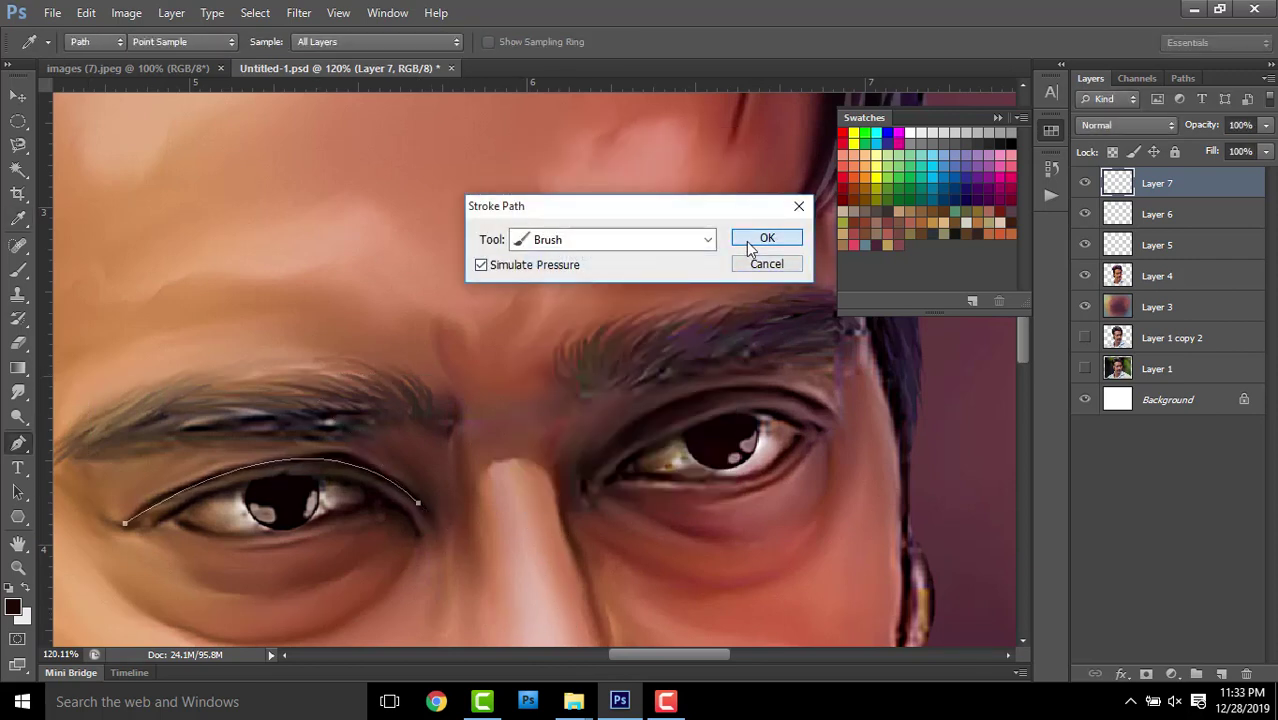
left_click(750, 248)
key("Return")
Draw a curved path over the right upper eyelid
scroll(705, 383, "down", 5)
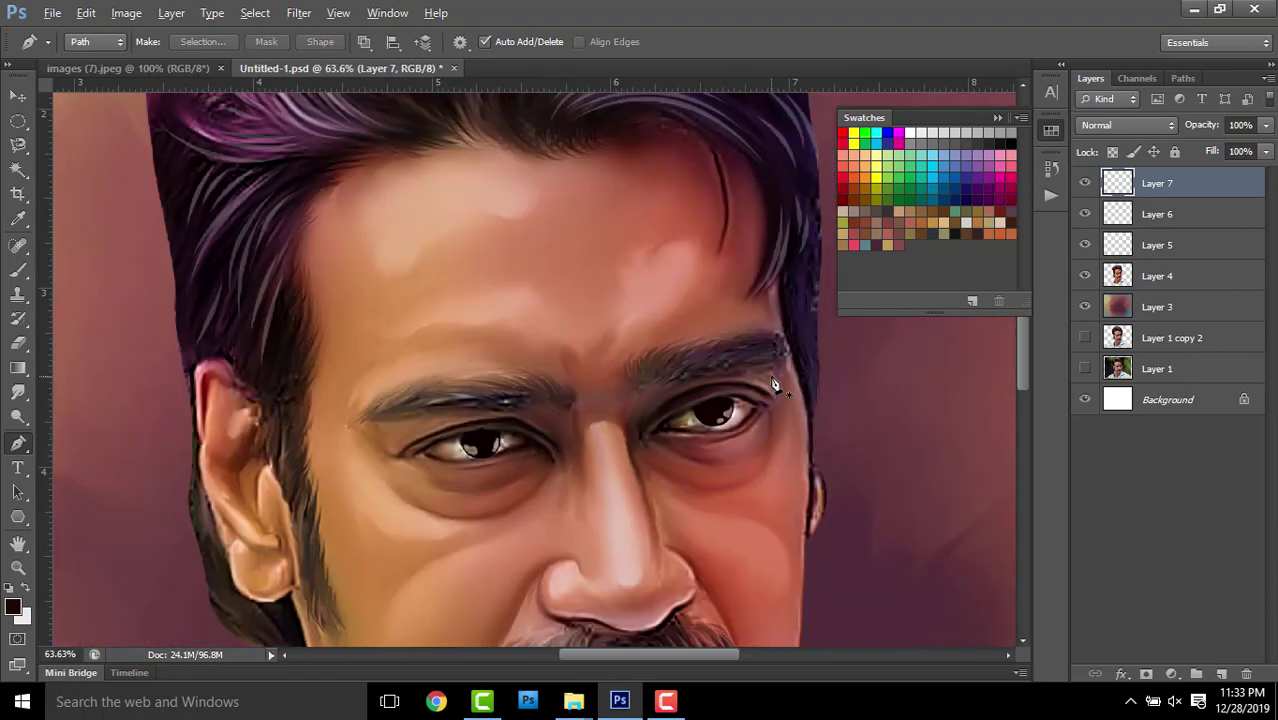
scroll(612, 448, "up", 5)
left_click(575, 443)
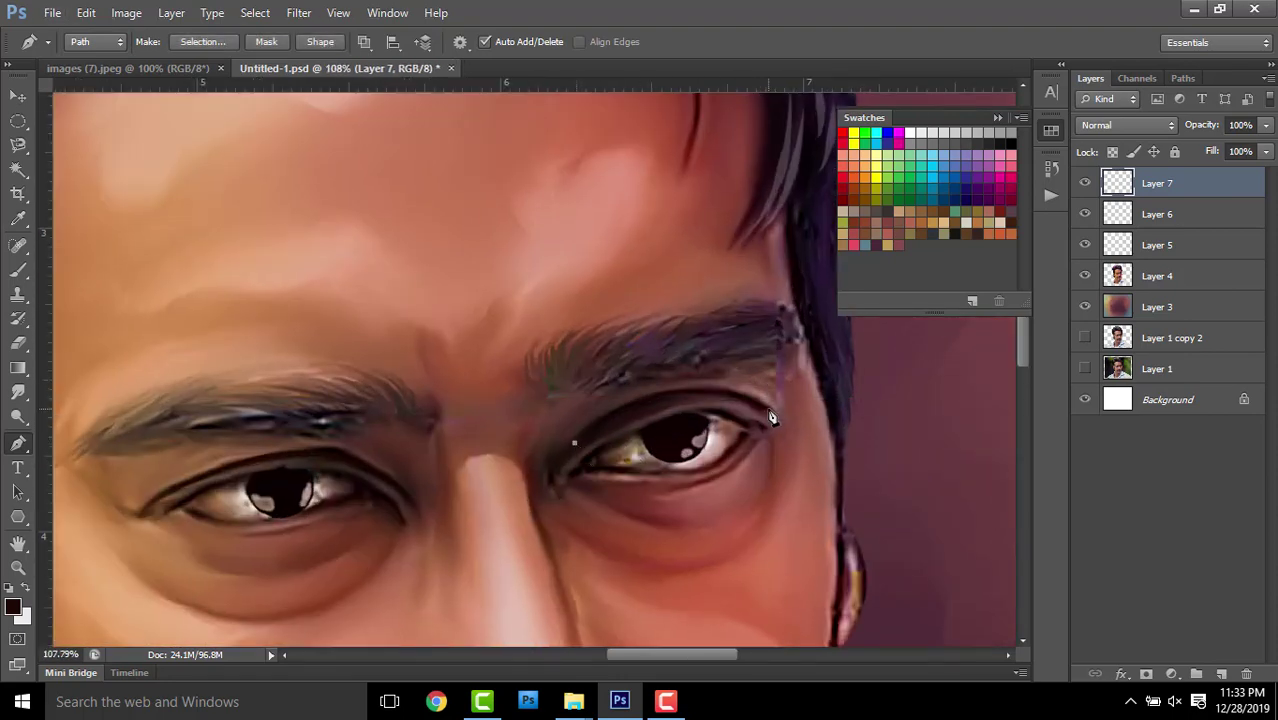
left_click_drag(769, 410, 872, 463)
Change the liner colour to very dark brown and stroke the right eyelid path
left_click(12, 608)
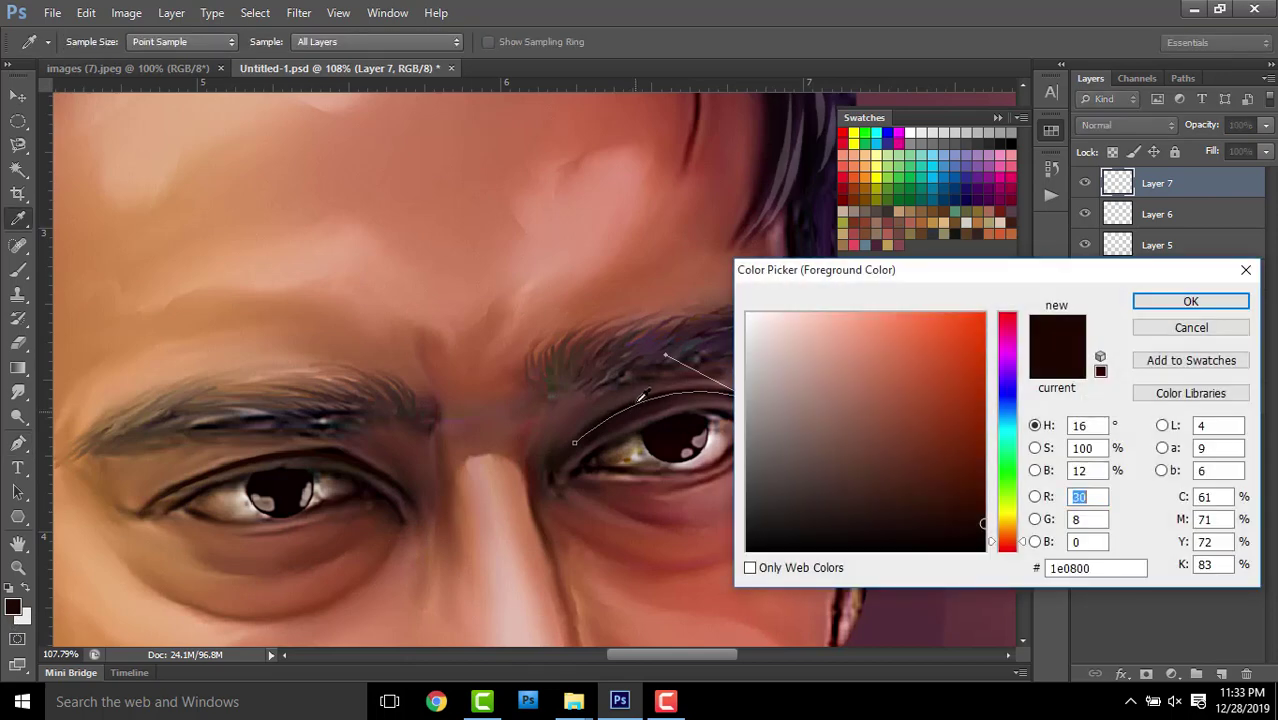
left_click(950, 528)
left_click(1142, 310)
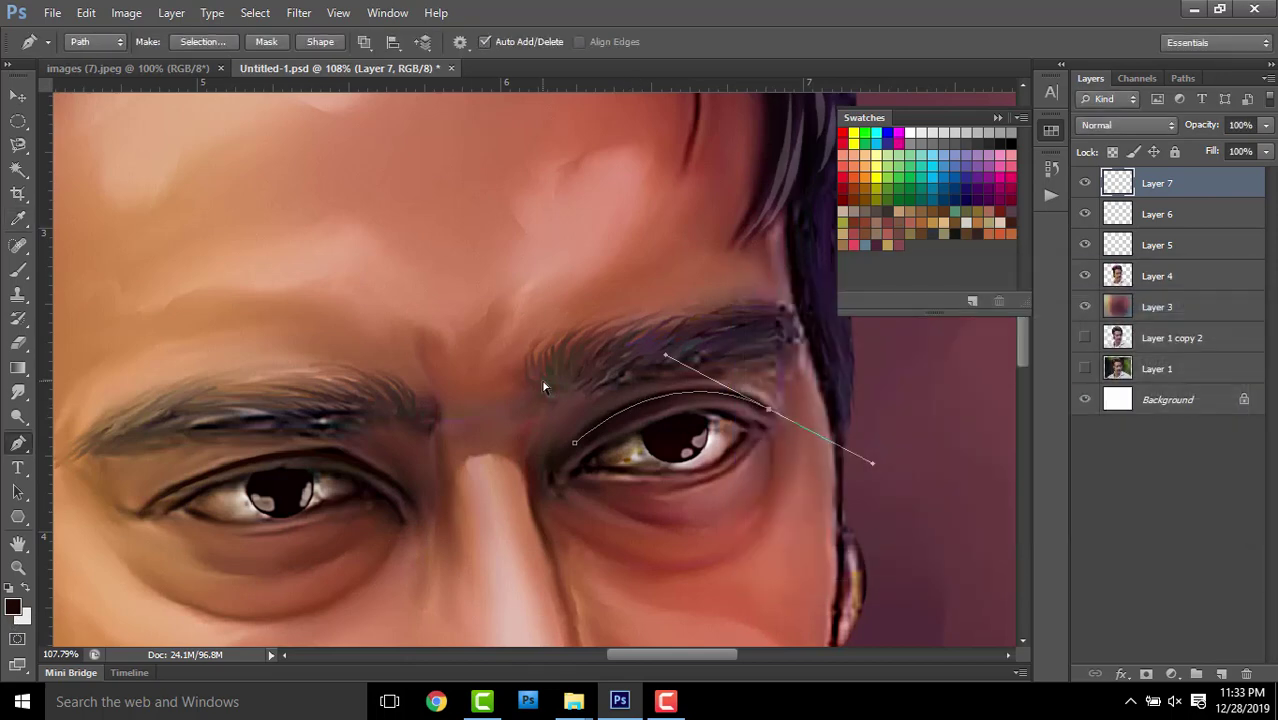
right_click(849, 506)
left_click(910, 249)
left_click(762, 238)
key("Return")
Draw another curve along the left upper eyelid and start a separate curve
scroll(278, 487, "up", 3)
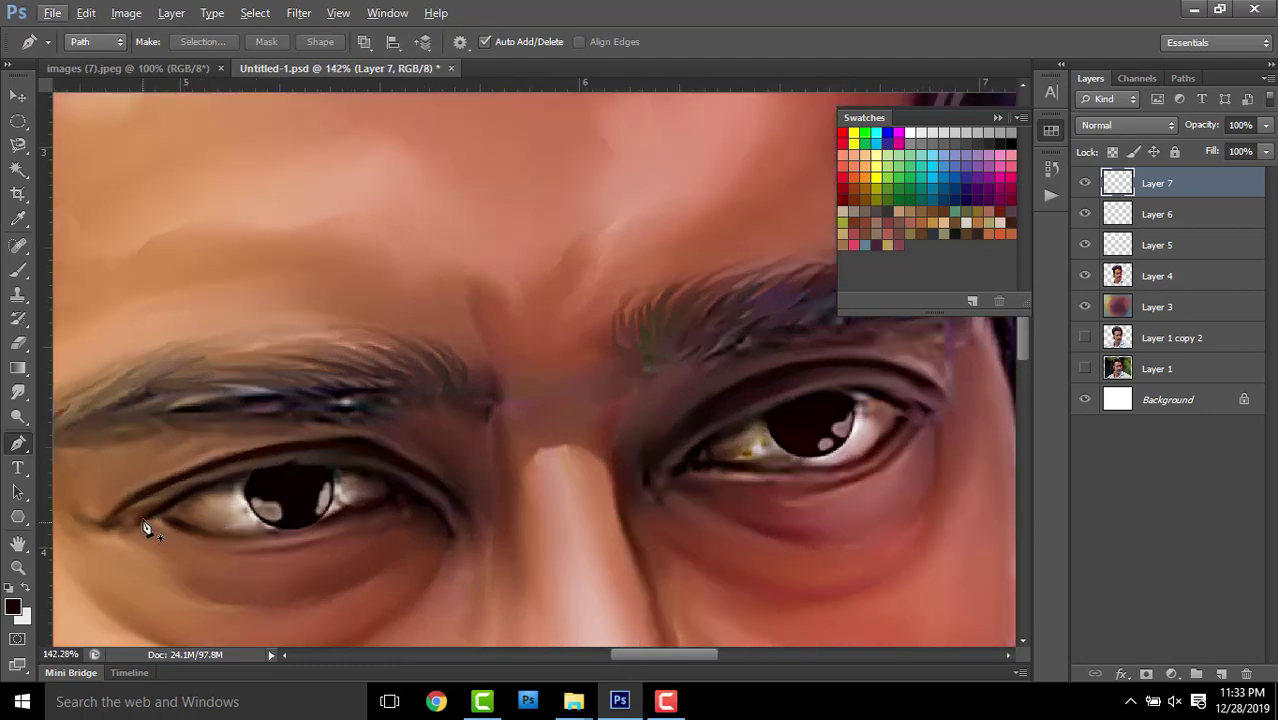
left_click(142, 520)
left_click_drag(427, 505, 548, 580)
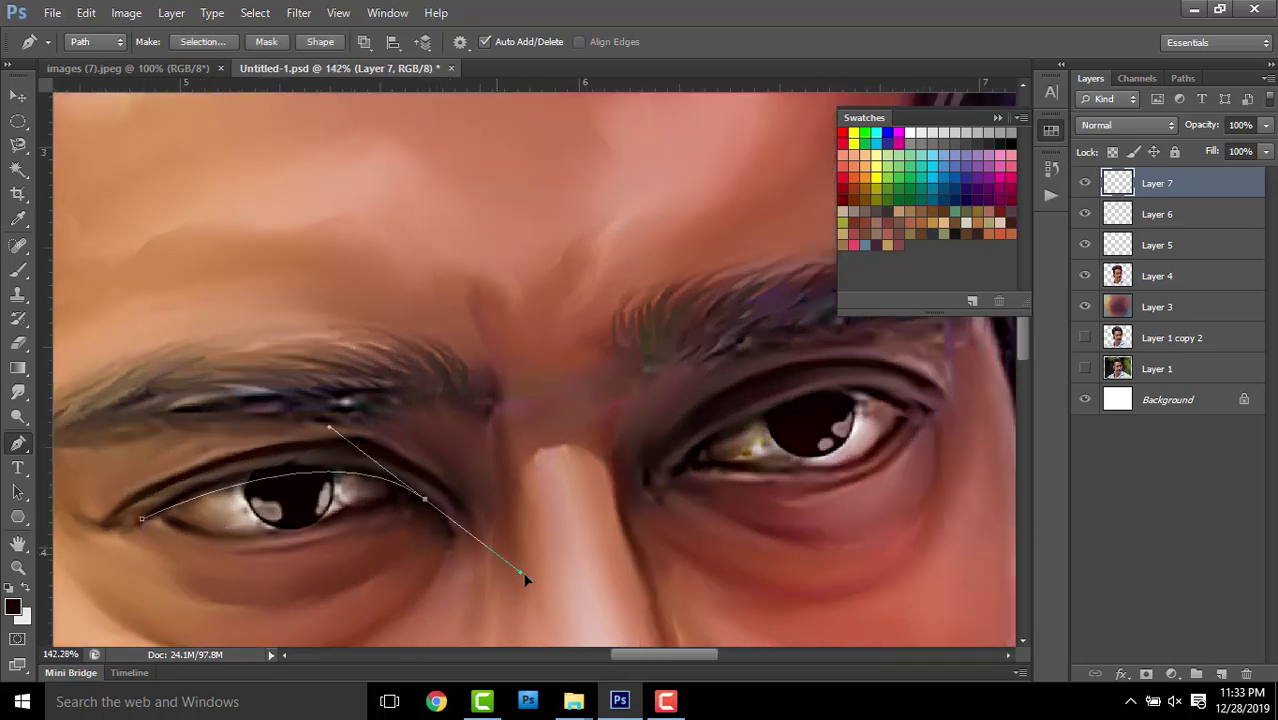
key("Escape")
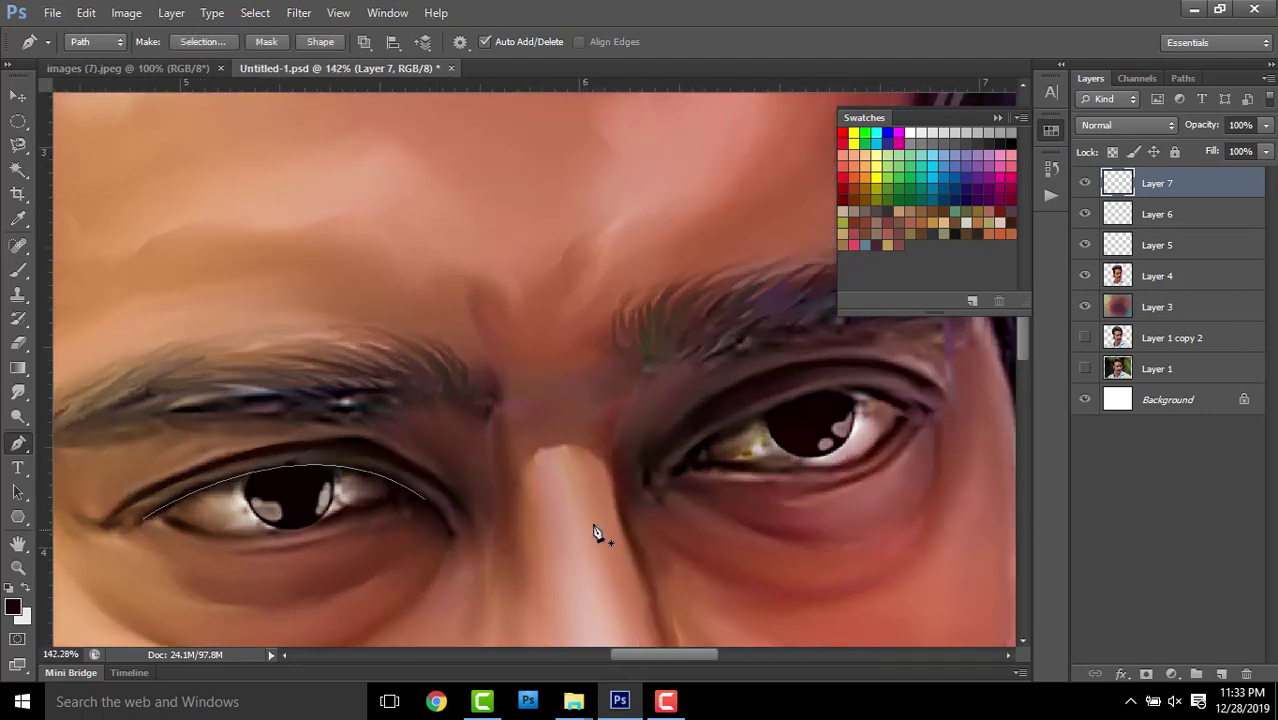
left_click_drag(921, 409, 760, 470)
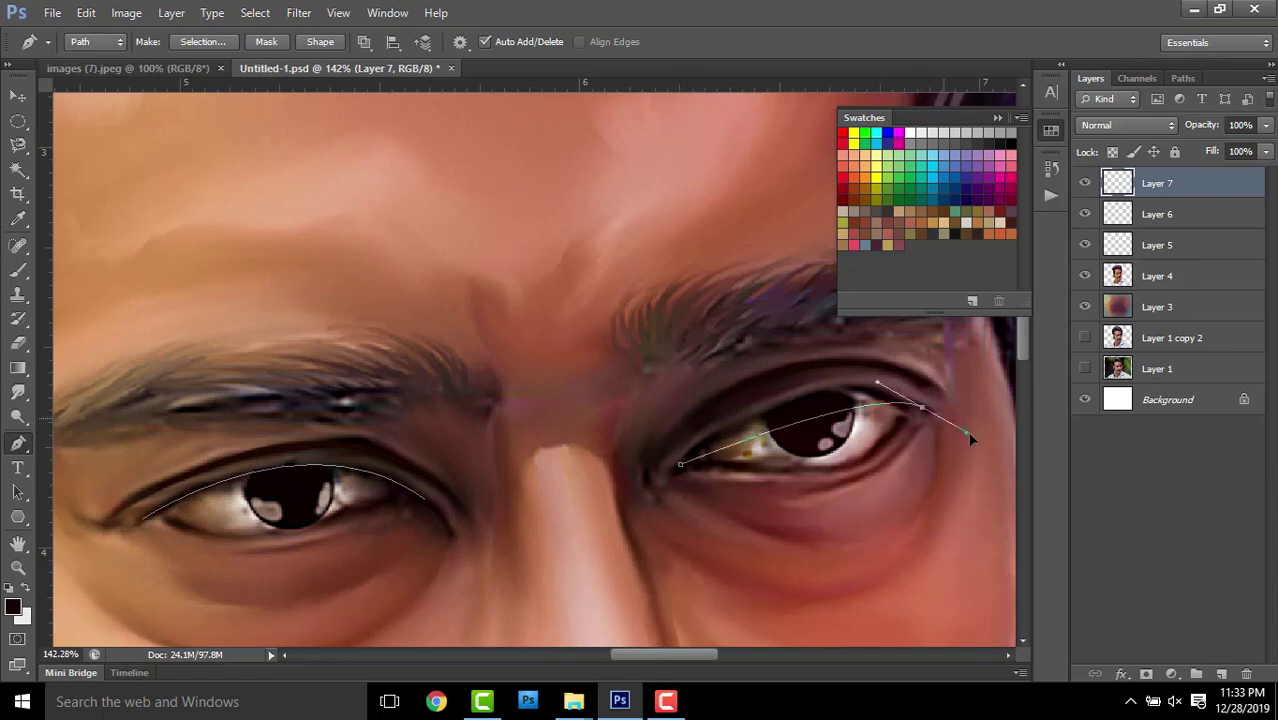
scroll(700, 420, "down", 2)
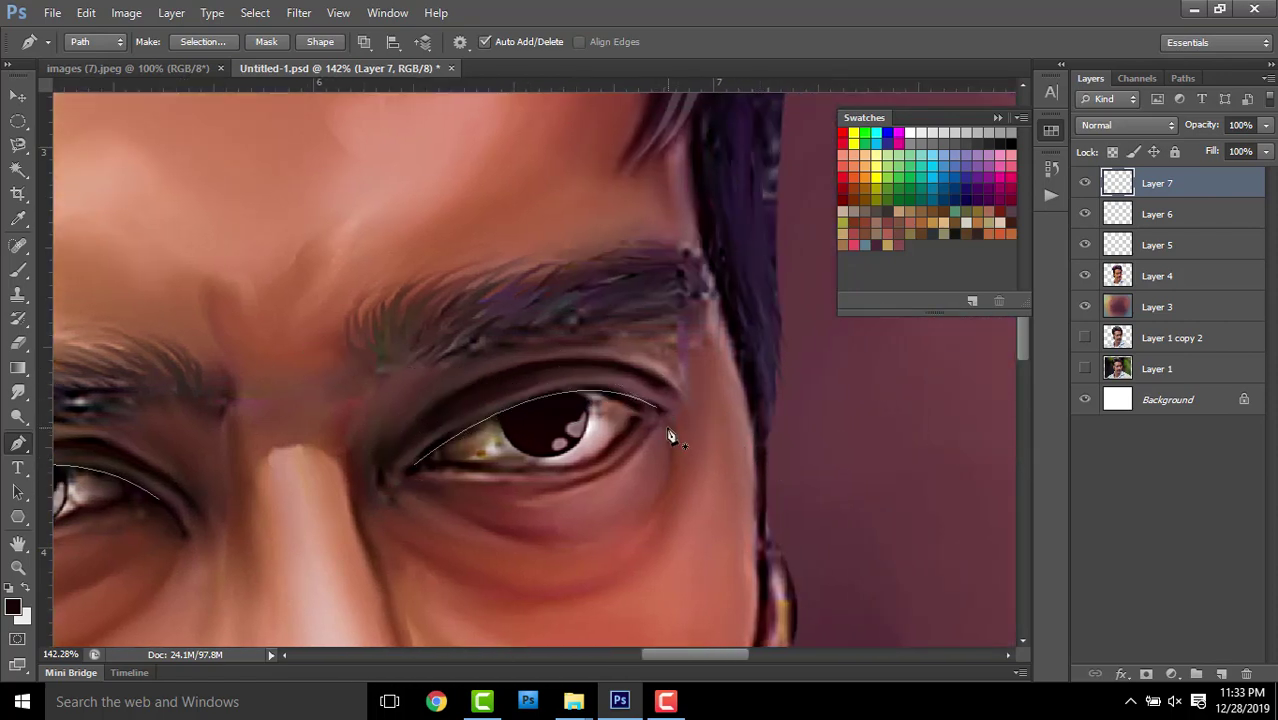
scroll(665, 363, "down", 1)
Select both eyelid curves and stroke them with the brush
left_click_drag(146, 363, 745, 540)
right_click(745, 535)
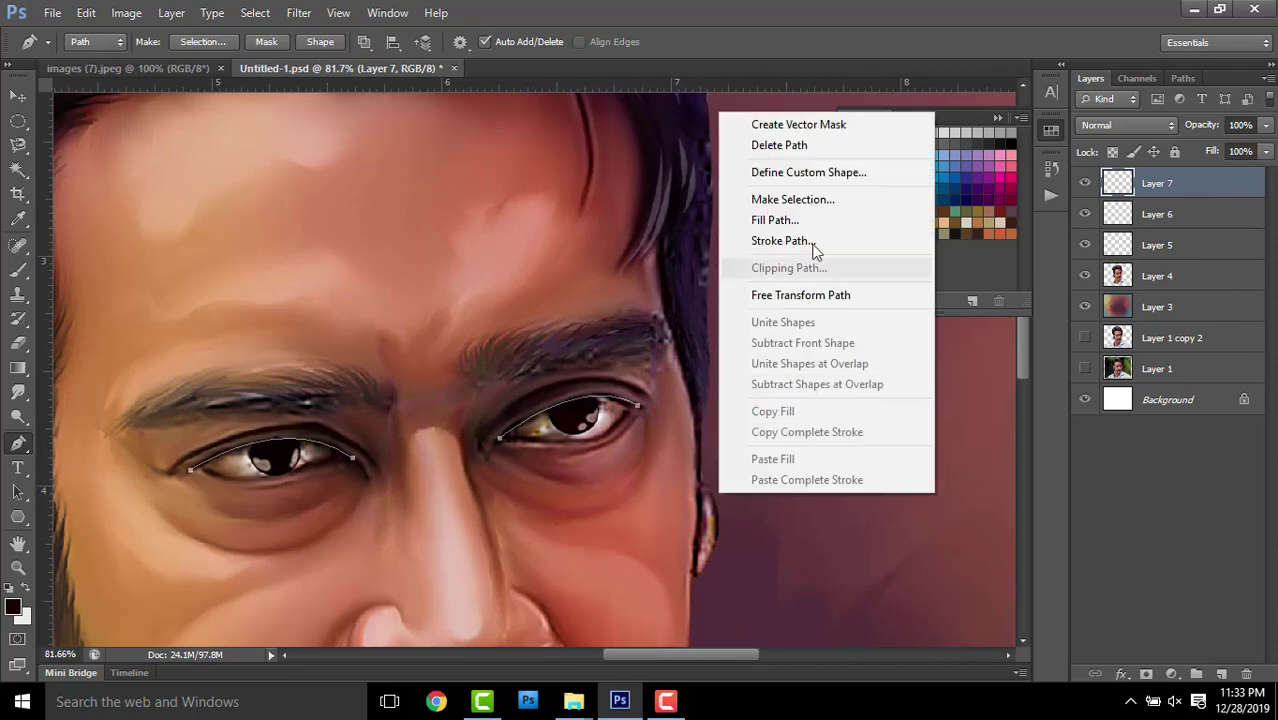
left_click(813, 245)
left_click(770, 242)
key("Return")
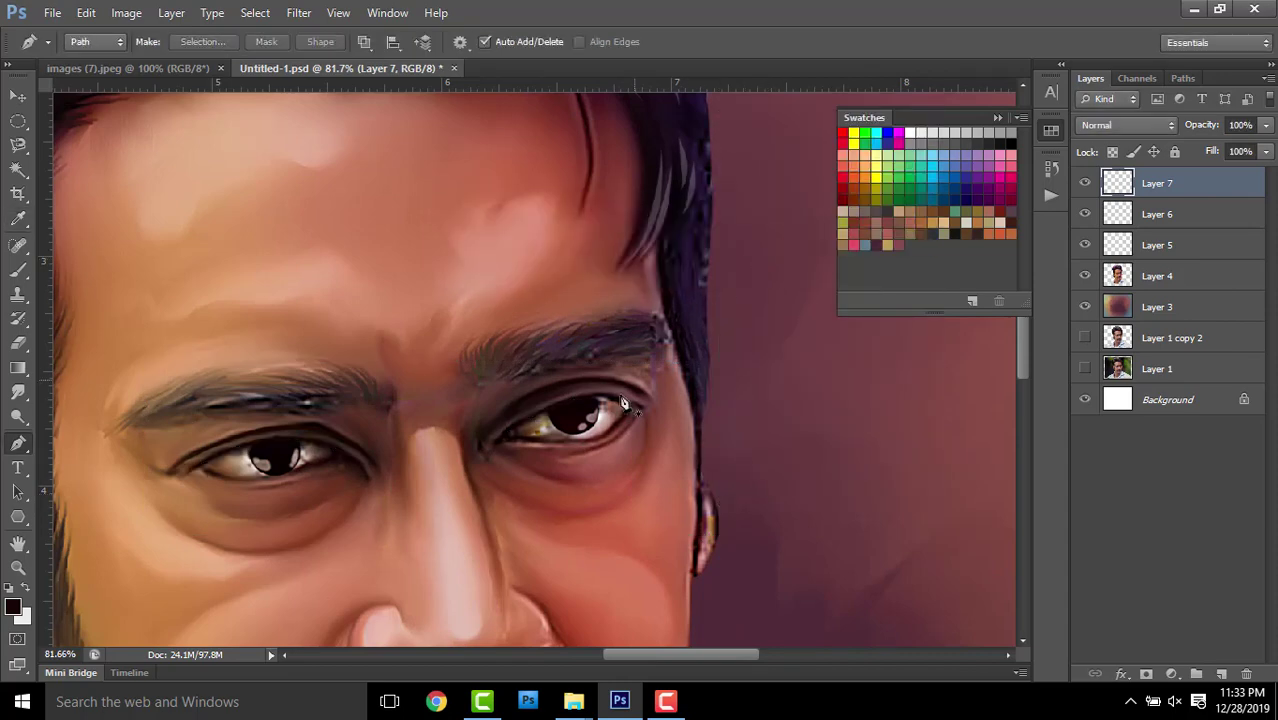
Draw a curve along the left lower eyelid and stroke it
scroll(212, 487, "up", 5)
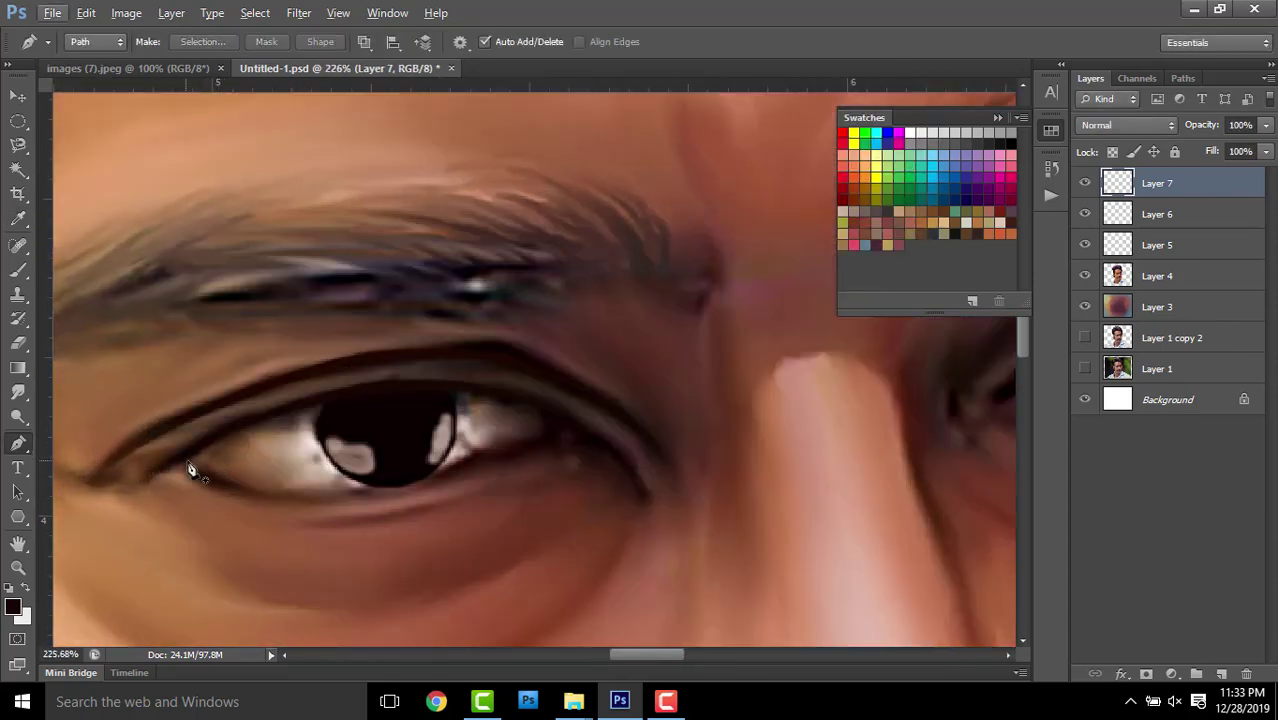
left_click(187, 466)
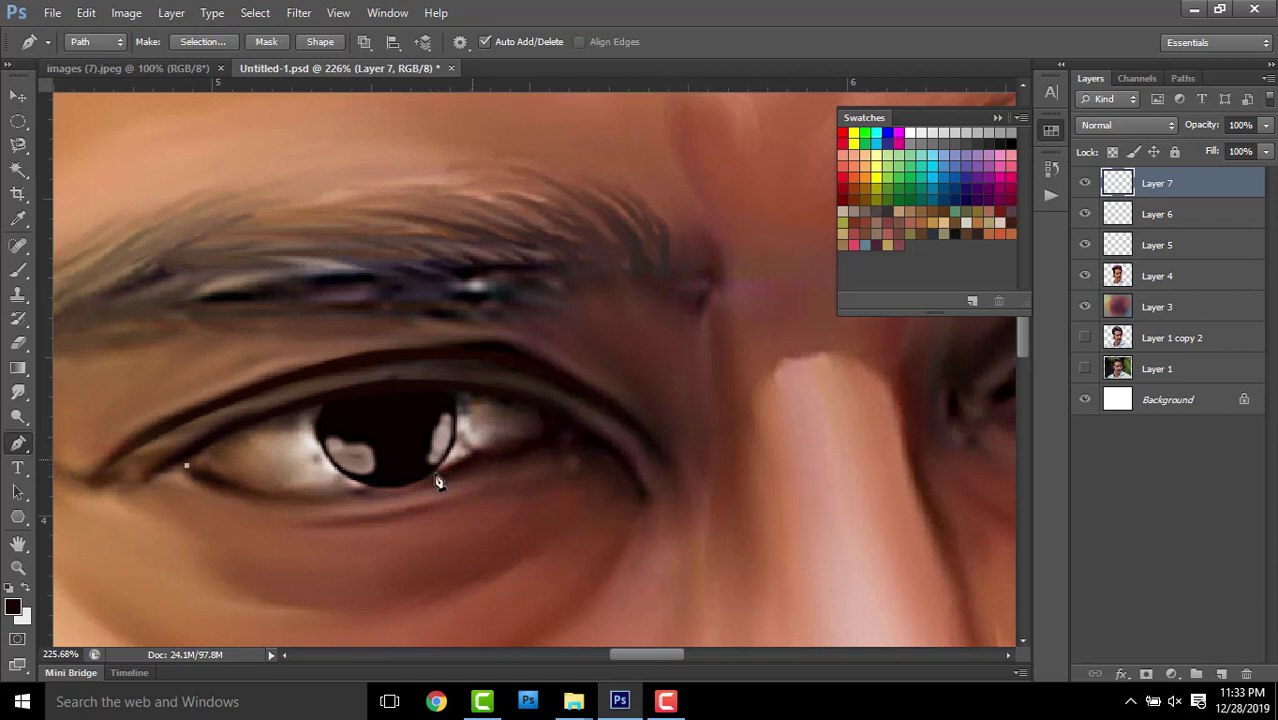
left_click_drag(476, 460, 641, 376)
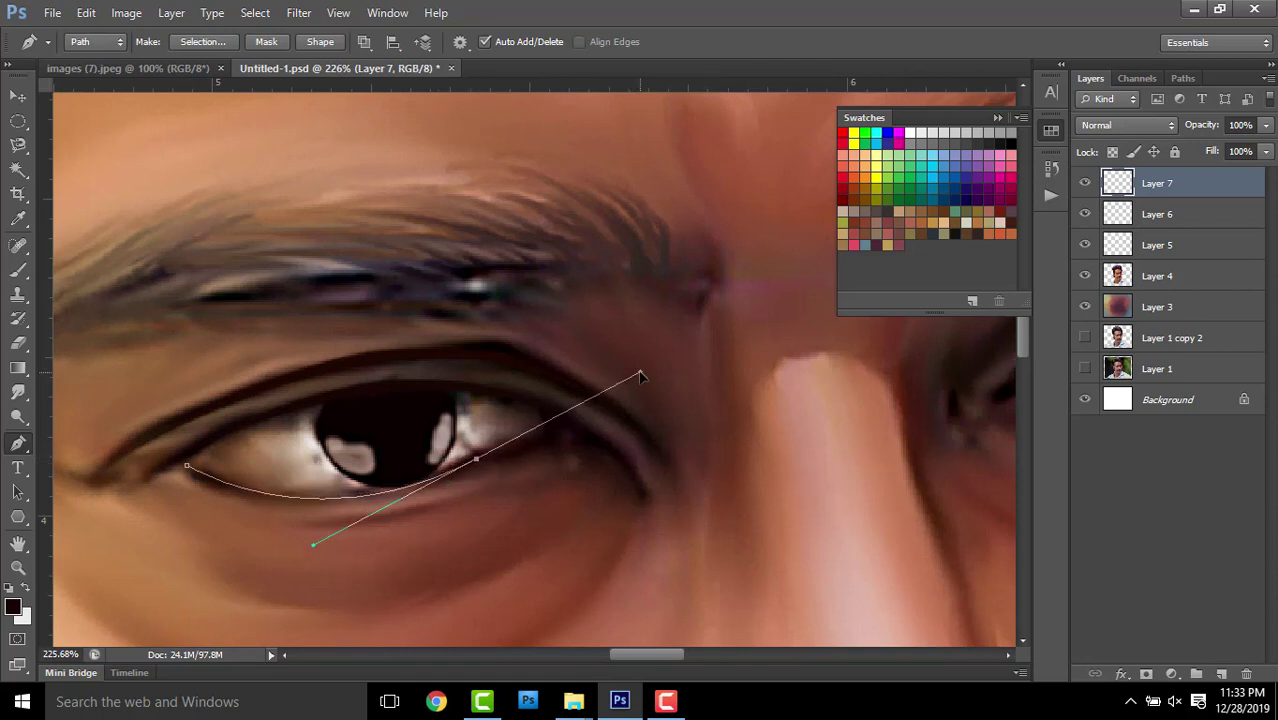
right_click(590, 538)
left_click(721, 271)
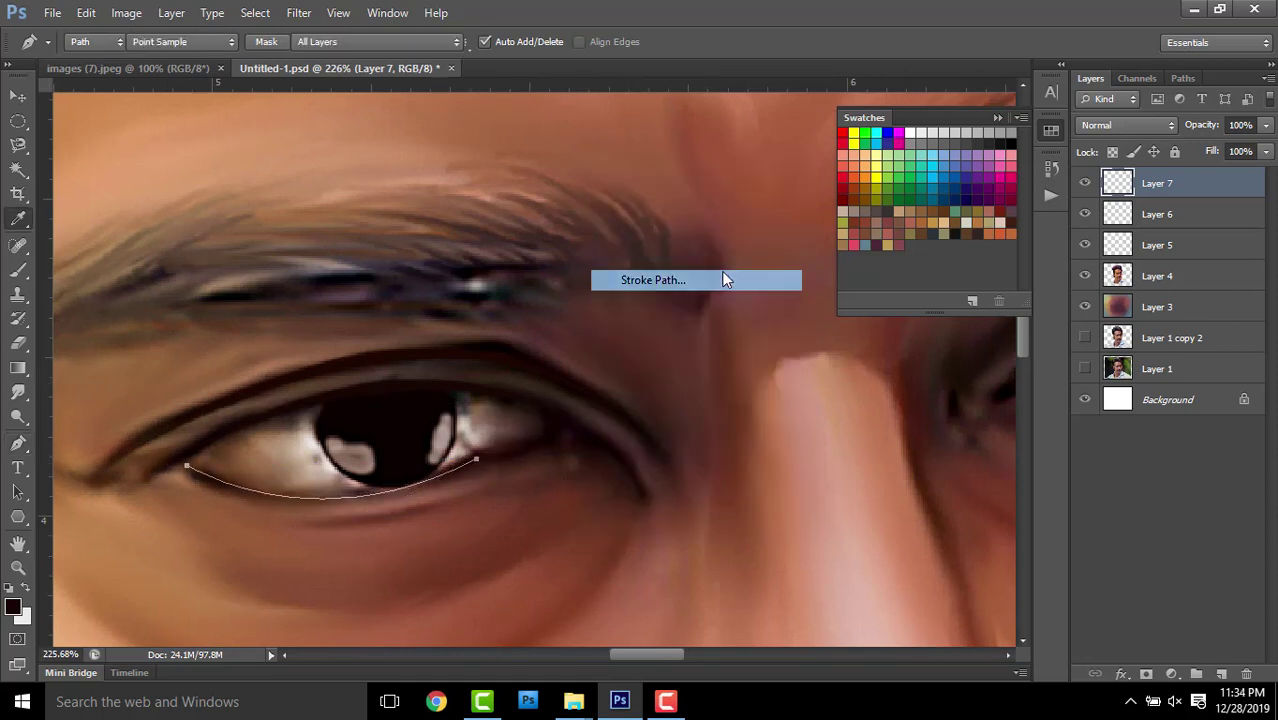
key("Return")
key("Return")
Draw a curve along the right eye's lower rim and stroke it in white
scroll(735, 305, "down", 3)
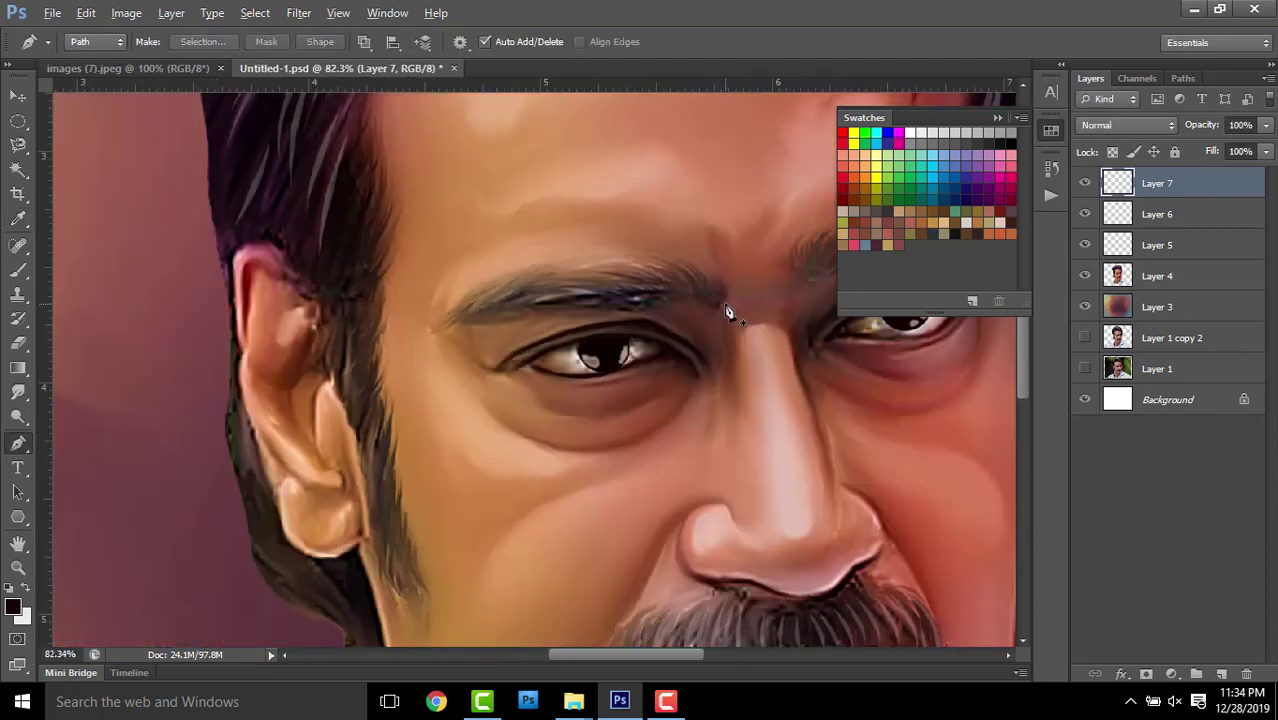
scroll(735, 305, "down", 2)
scroll(780, 370, "down", 2)
scroll(580, 480, "up", 6)
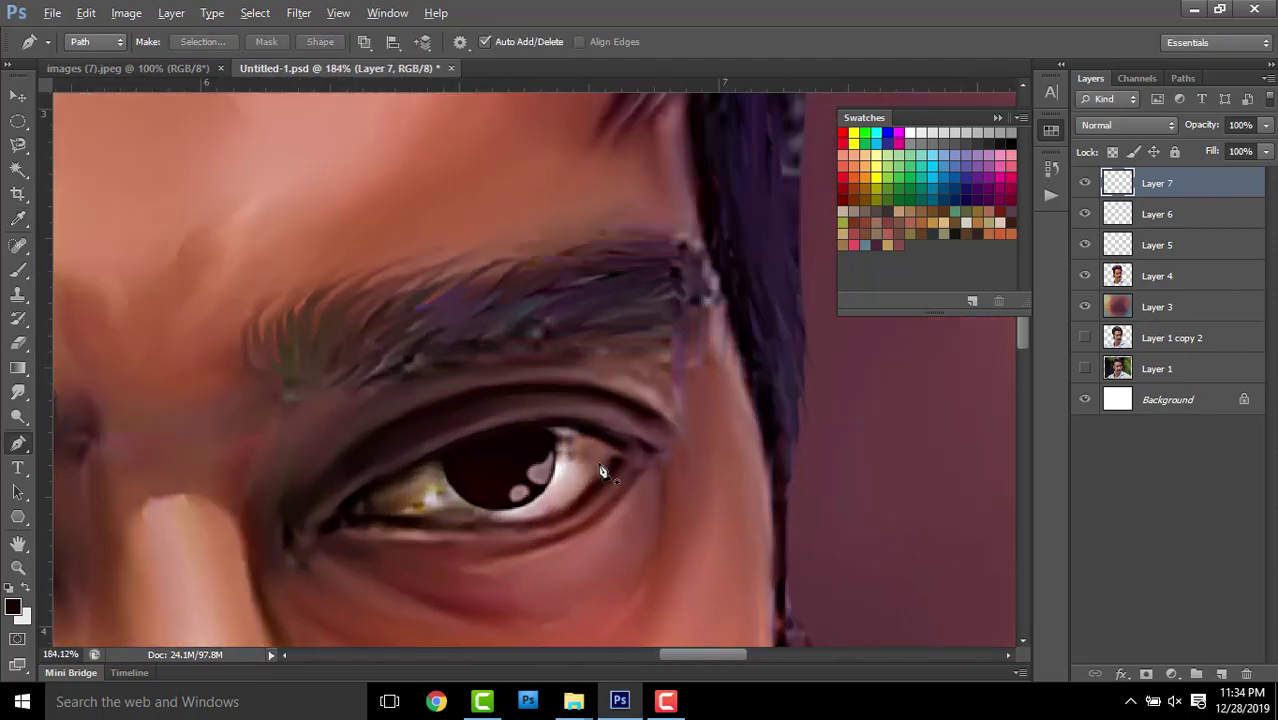
left_click(393, 518)
left_click_drag(622, 454, 662, 358)
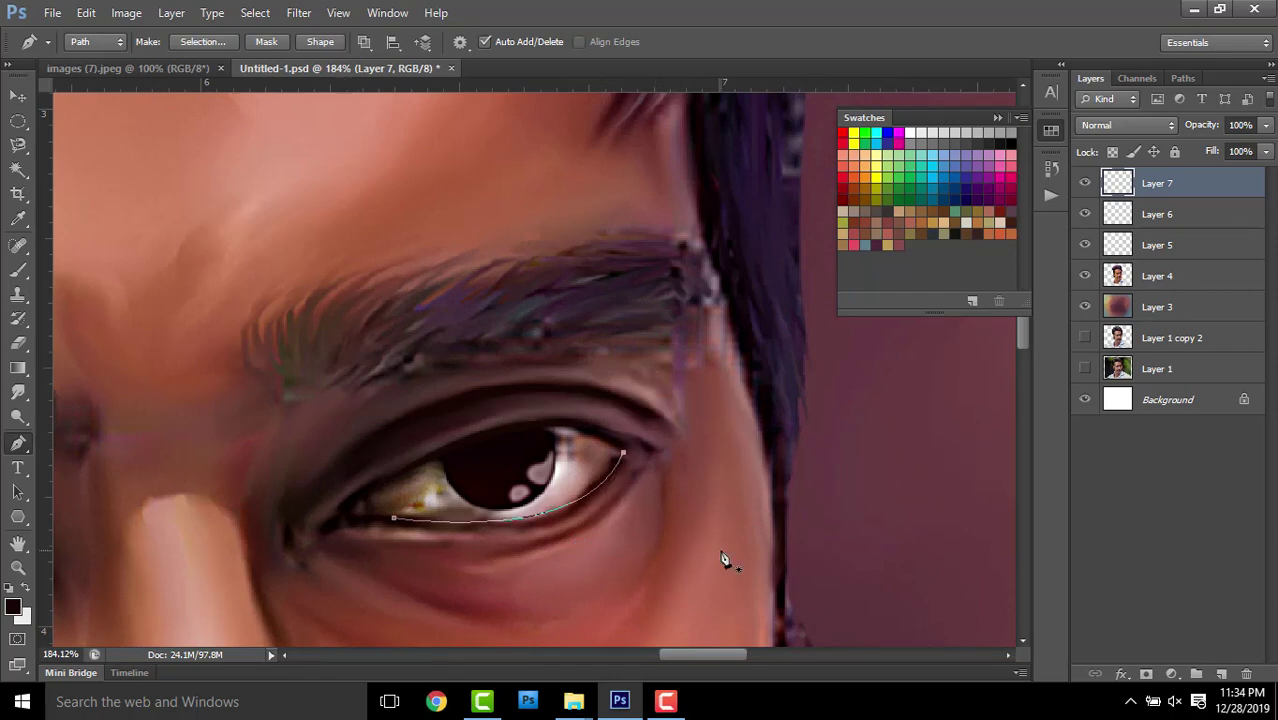
right_click(719, 166)
left_click(785, 294)
left_click(772, 243)
key("Escape")
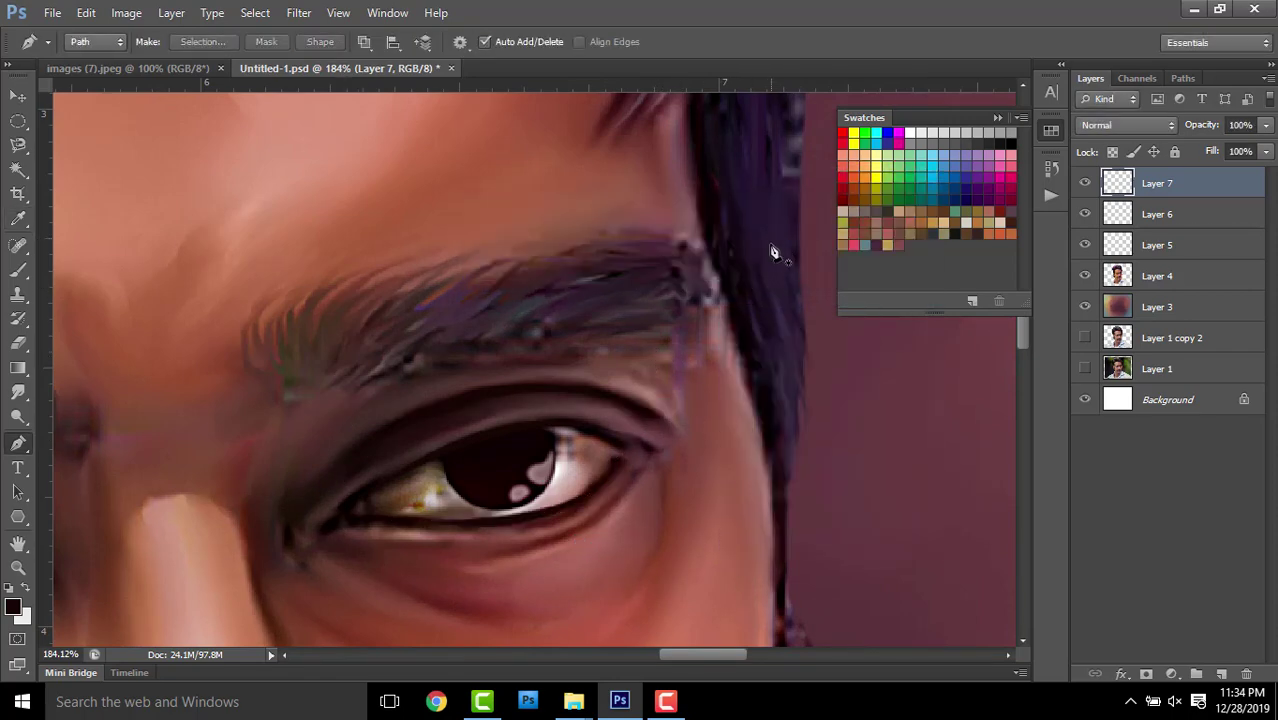
Select Layer 4 in the Layers panel
scroll(740, 290, "down", 4)
scroll(730, 305, "down", 4)
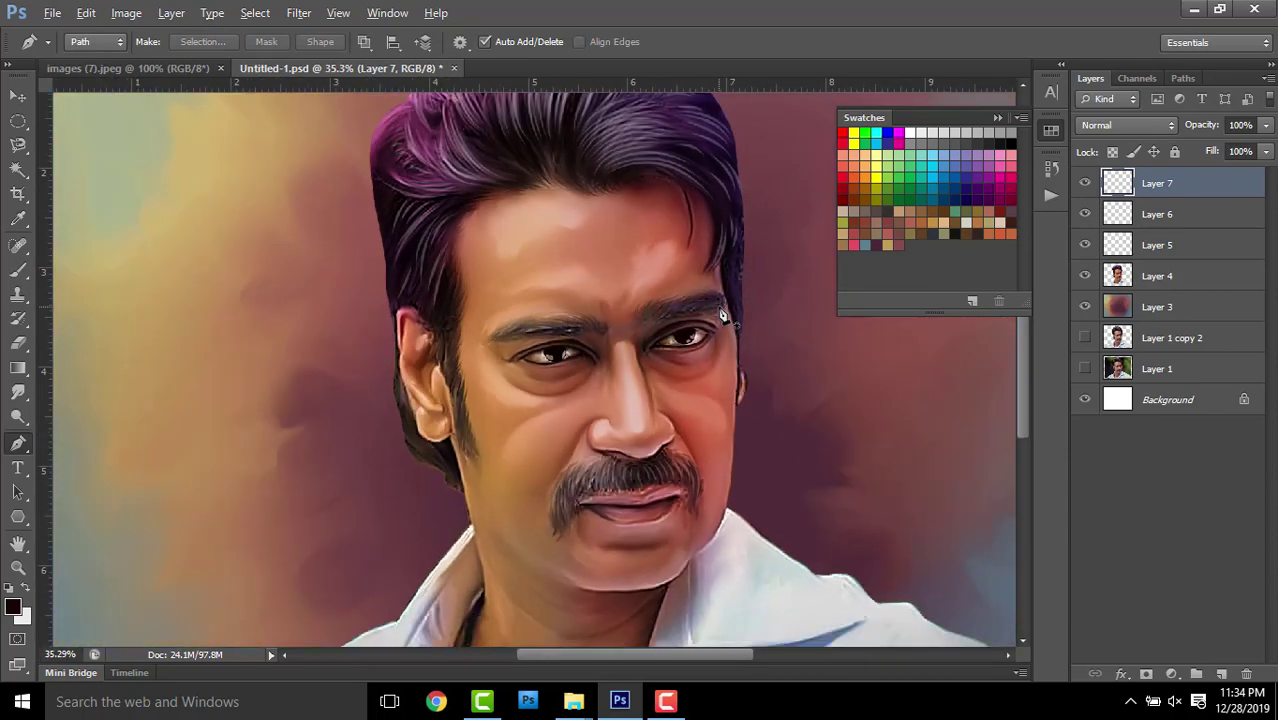
key("alt")
scroll(760, 377, "down", 1)
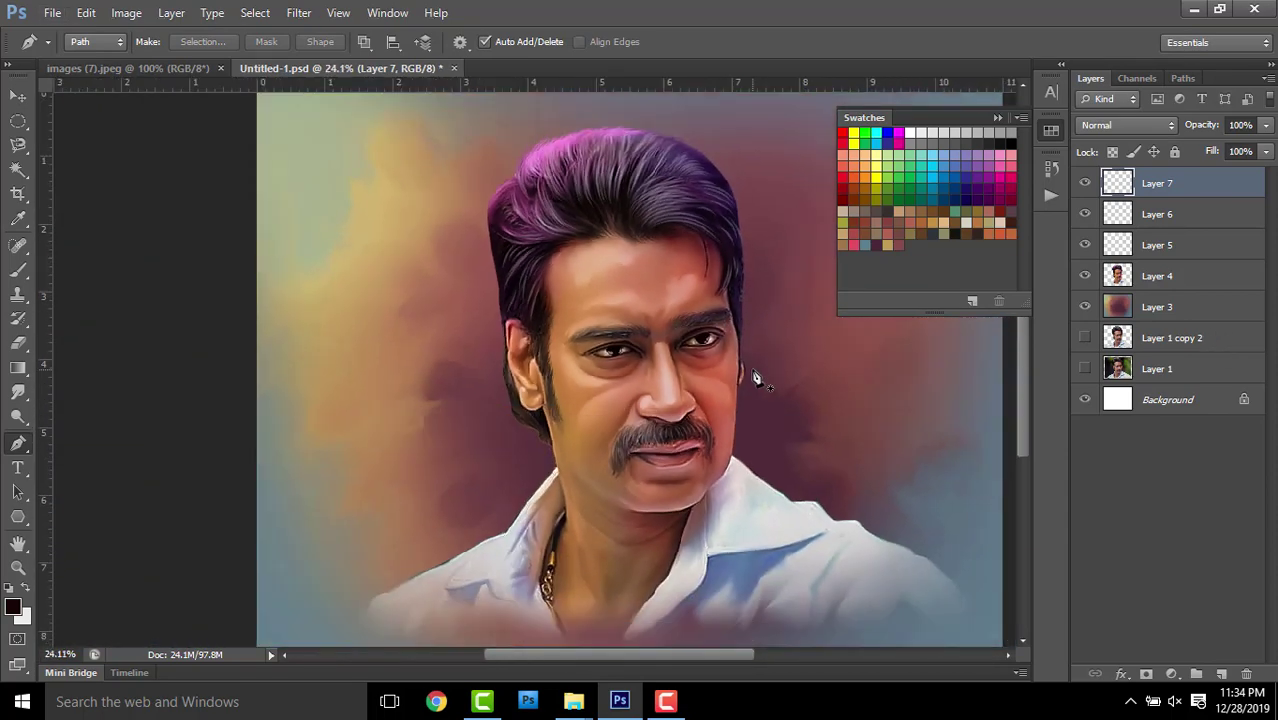
scroll(440, 290, "up", 1)
scroll(440, 290, "up", 1)
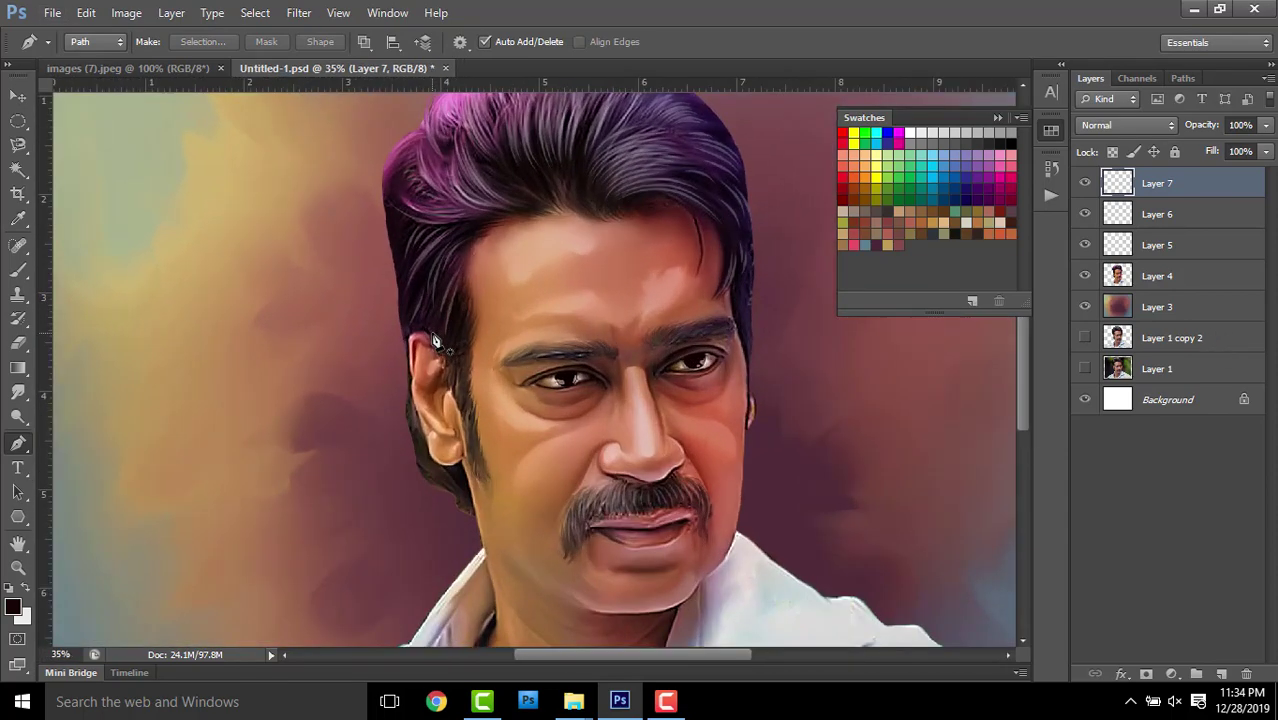
left_click(1195, 276)
Add a new Layer 8 in Color blend mode, then reselect Layer 4
left_click(1222, 674)
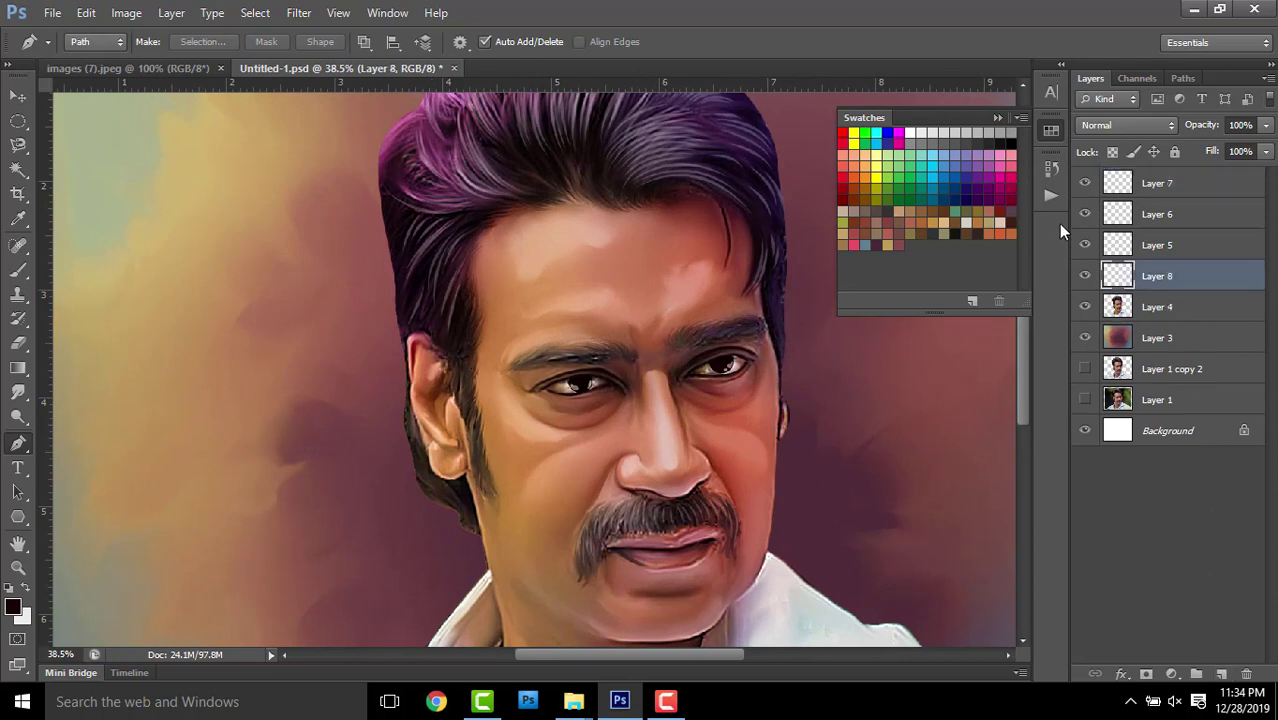
left_click(1122, 128)
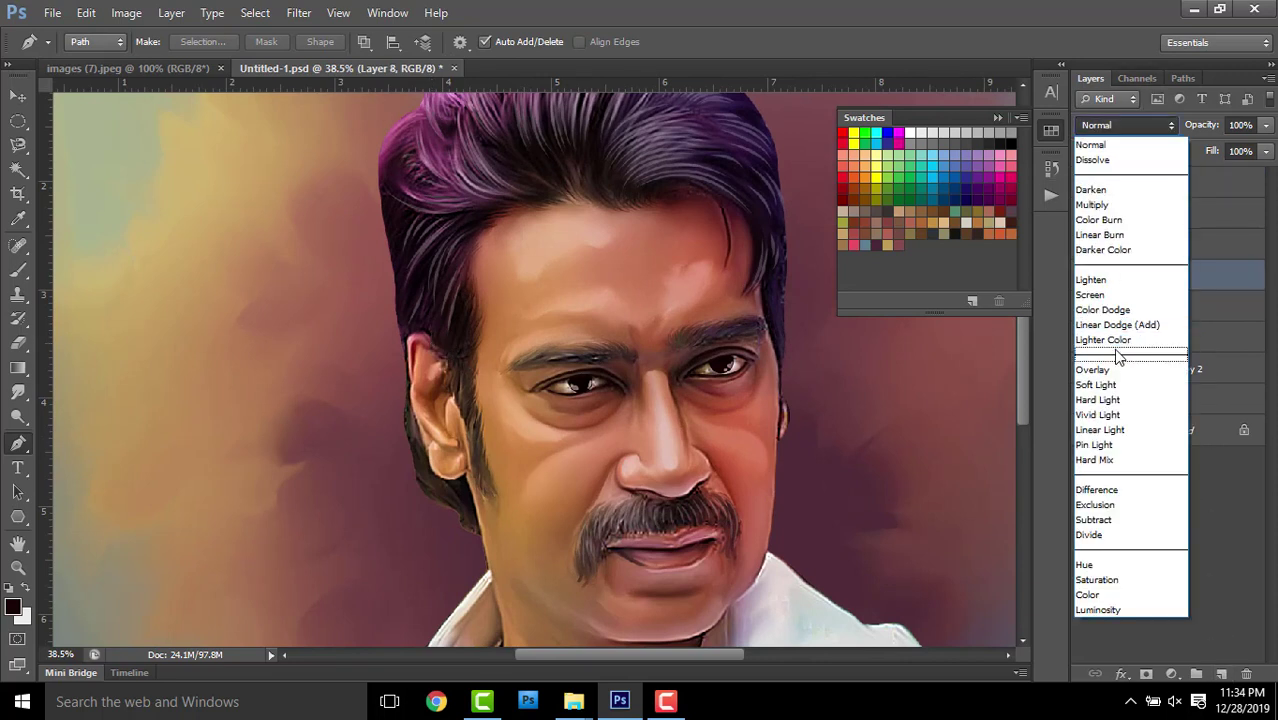
left_click(1095, 595)
left_click(1157, 307)
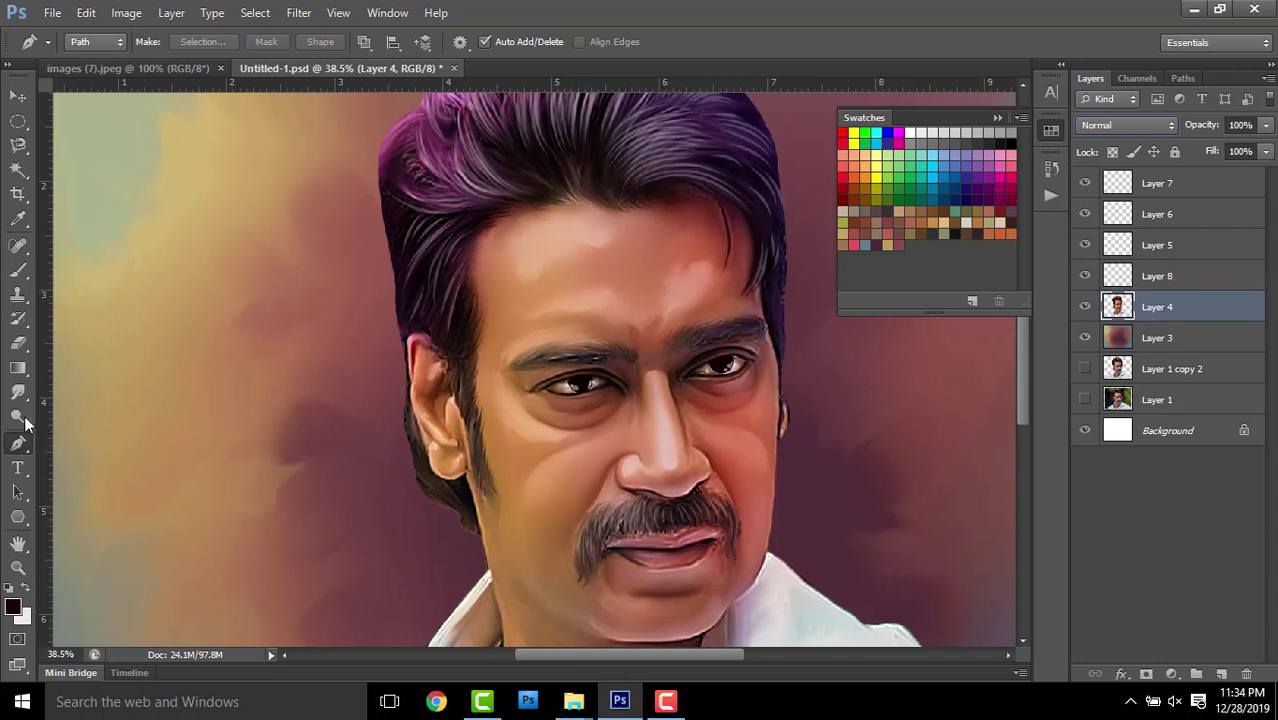
With an enlarged Dodge brush, lighten the mustache and darken the left eyebrow, then reselect Layer 8
left_click(18, 416)
left_click(75, 414)
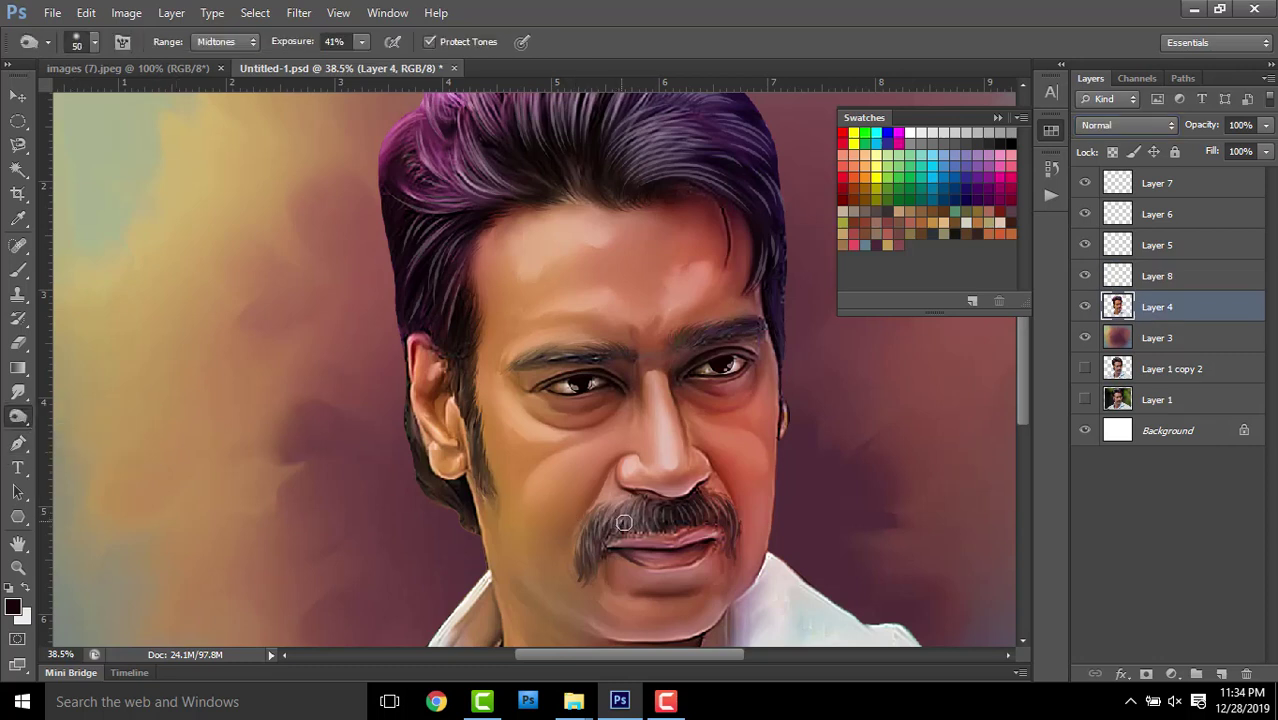
key("bracketright")
key("bracketright")
key("bracketright")
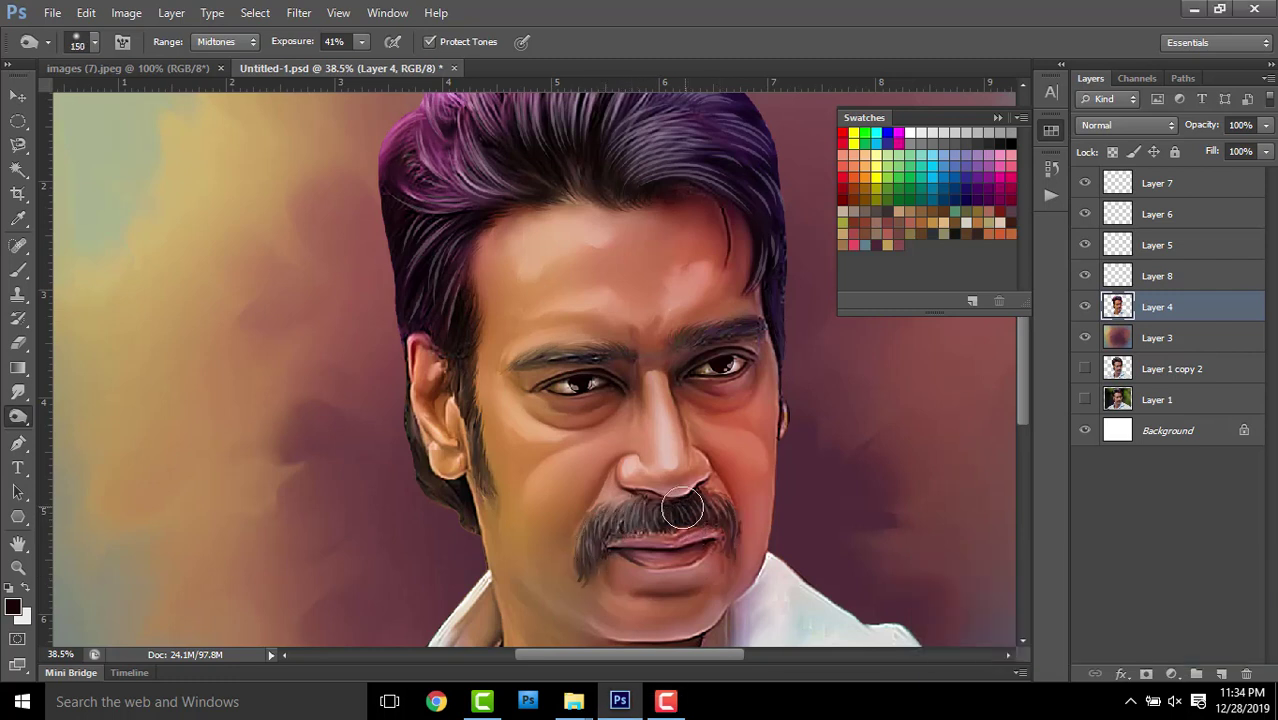
left_click_drag(612, 530, 723, 518)
left_click_drag(598, 347, 527, 355)
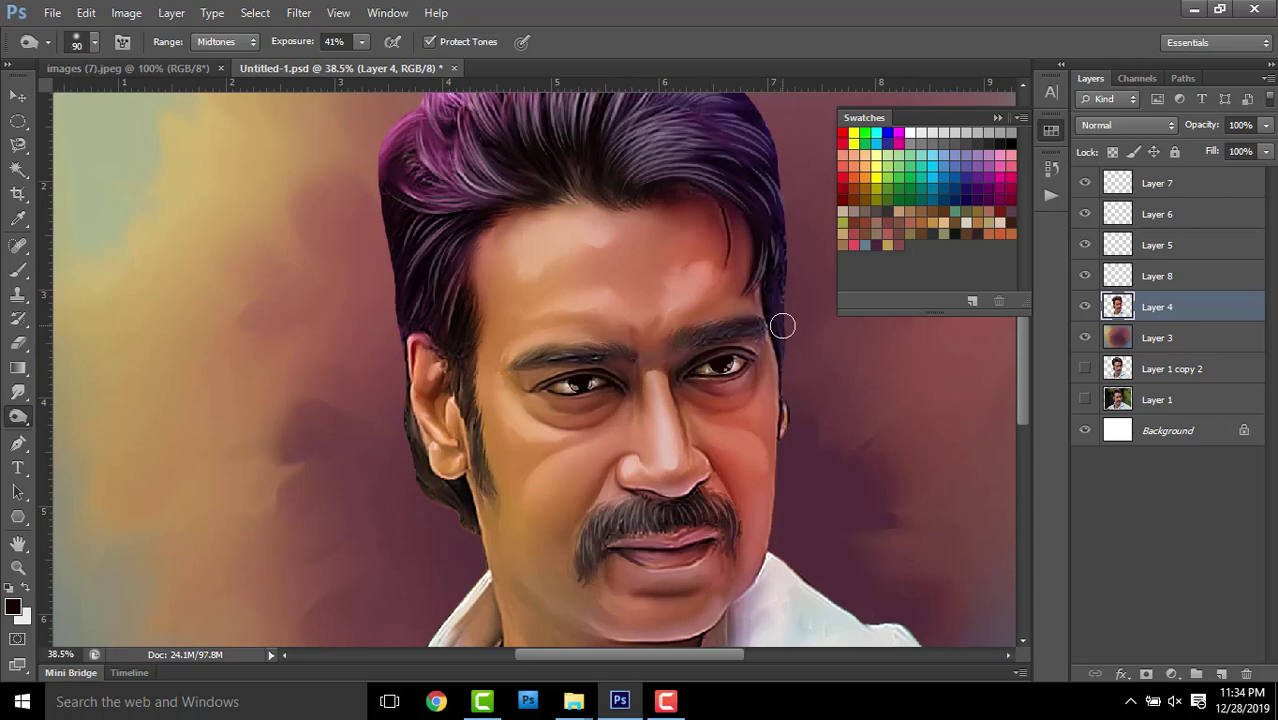
left_click(1182, 277)
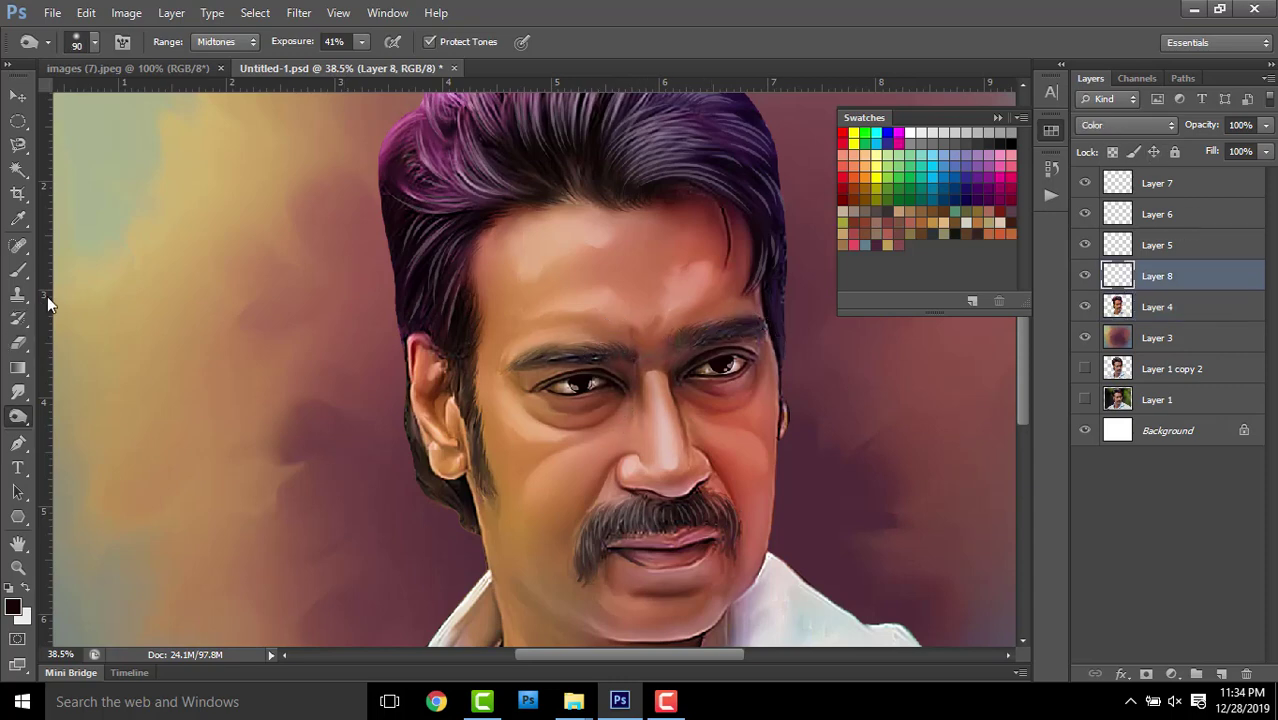
With the brush selected, set a bright pink painting colour sampled from the portrait
left_click(18, 270)
left_click(13, 606)
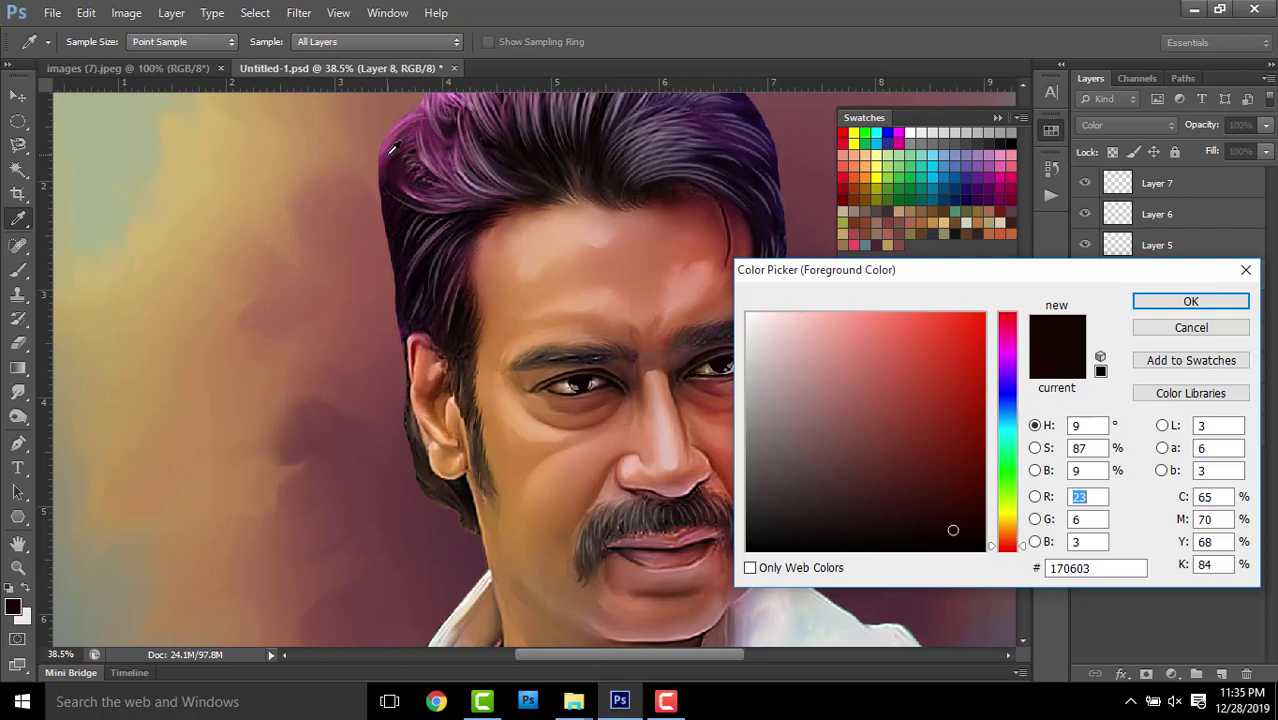
left_click(392, 148)
left_click(949, 321)
left_click(1190, 301)
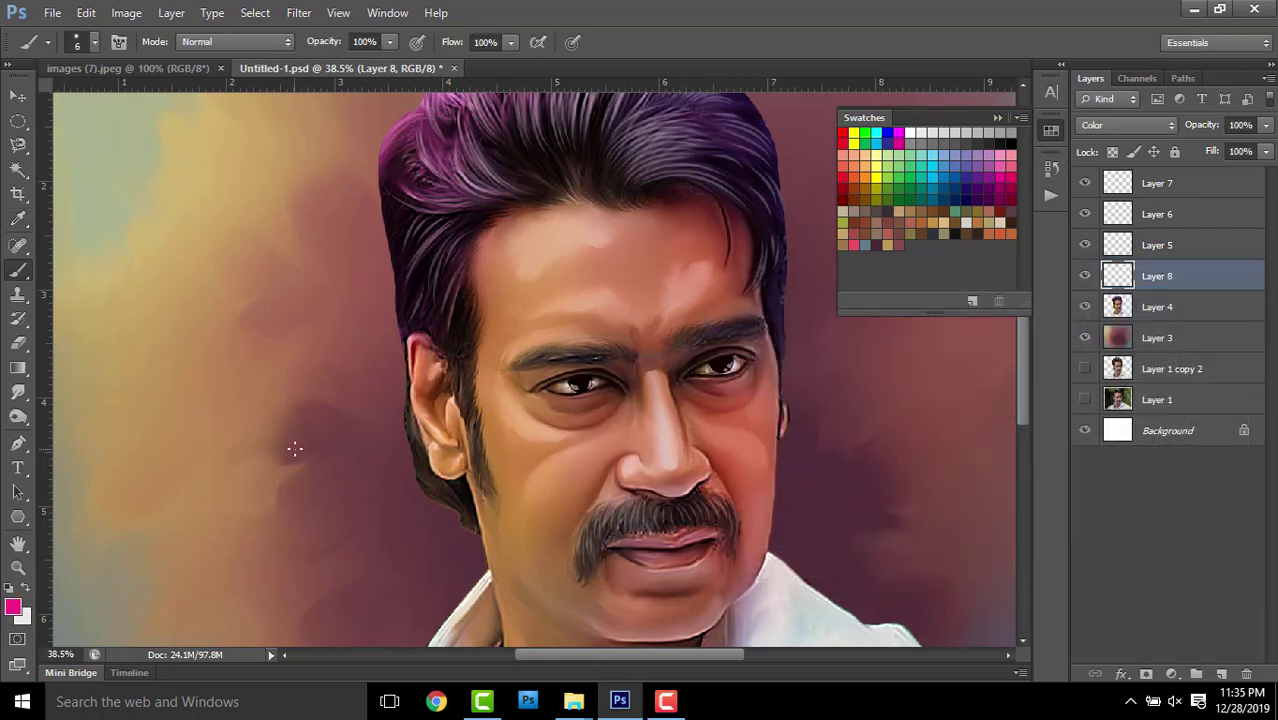
Select the man's silhouette from Layer 4 and test a pale yellow ear-and-jaw tint, then undo it
key("bracketleft")
key("ctrl+z")
left_click(1115, 308, "ctrl")
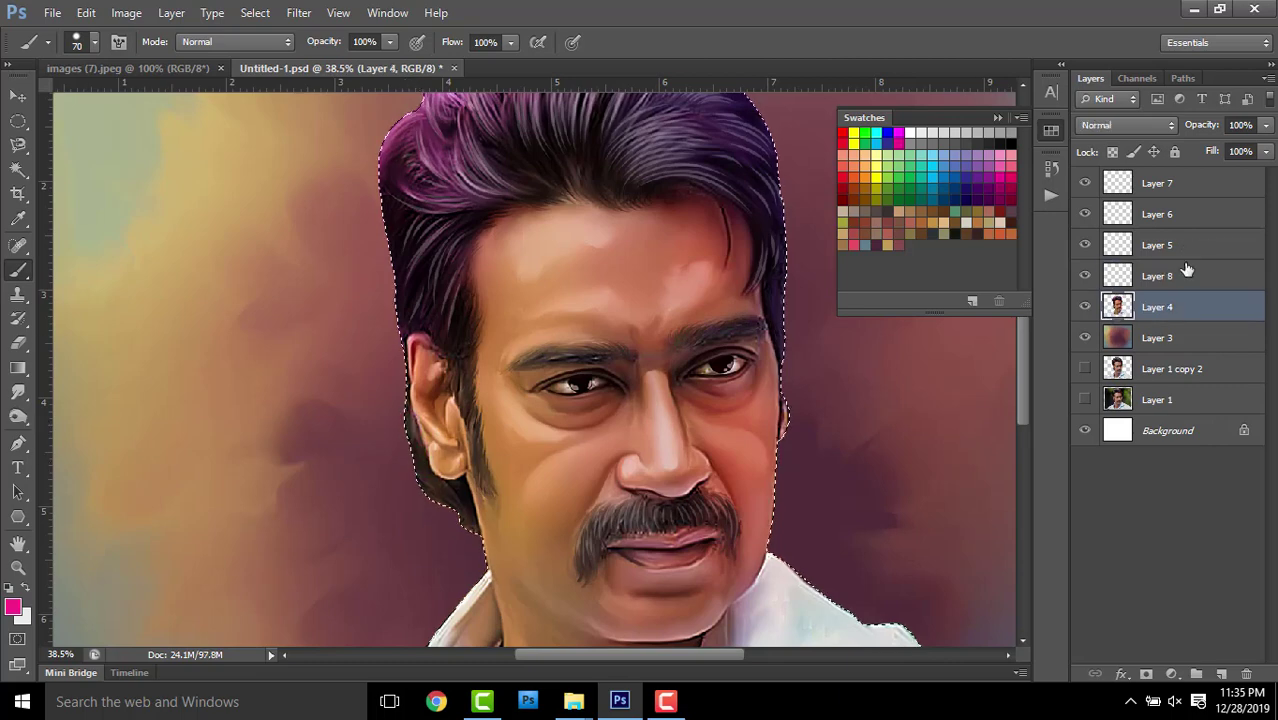
left_click(95, 42)
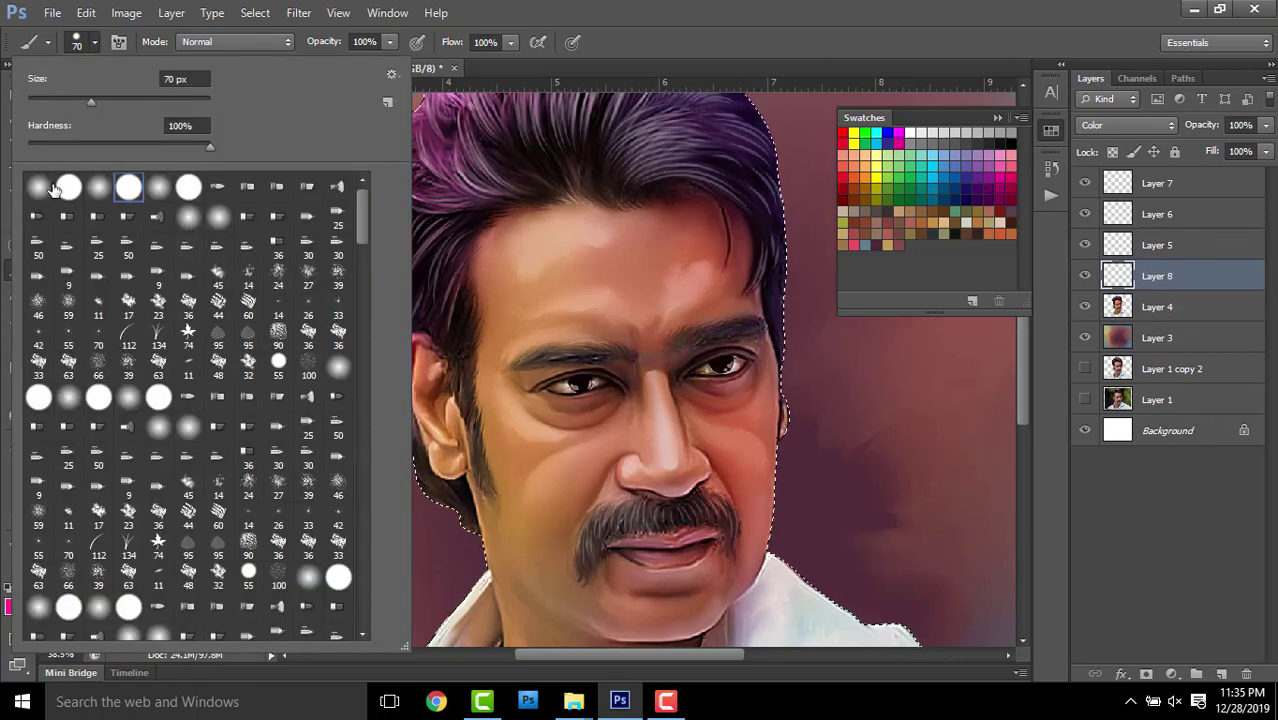
left_click(958, 206)
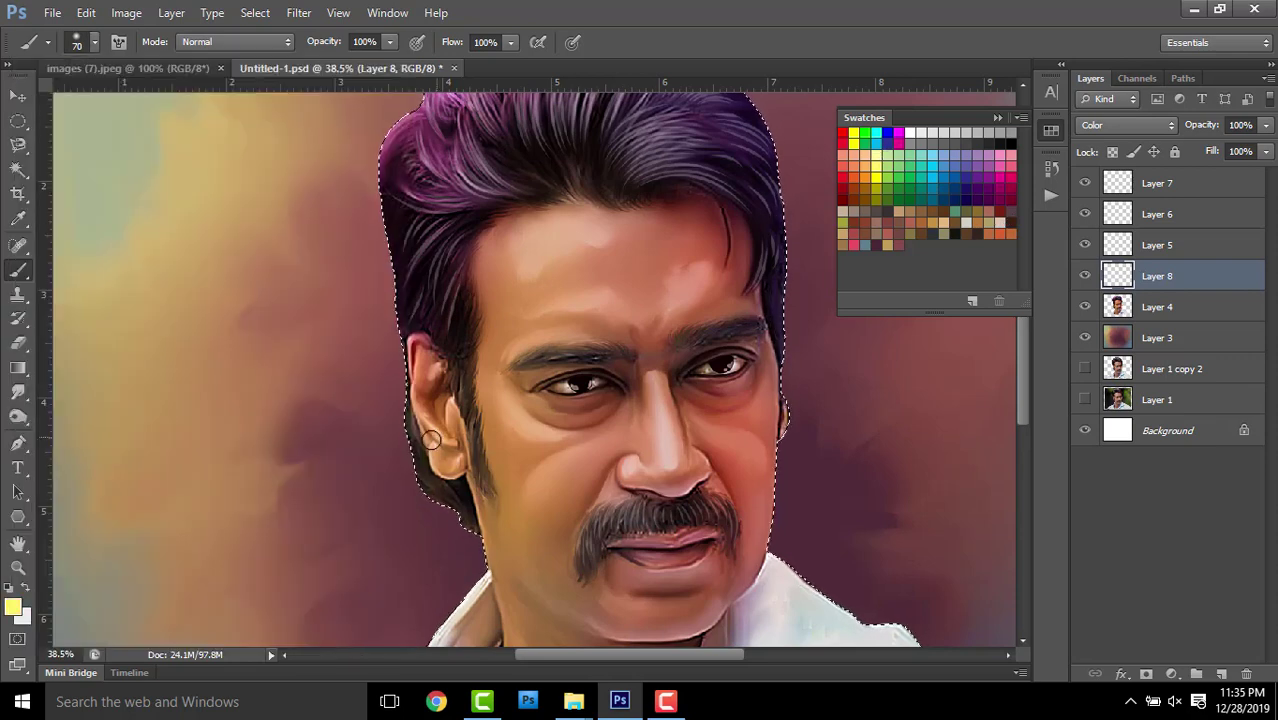
left_click_drag(430, 440, 423, 486)
key("ctrl+z")
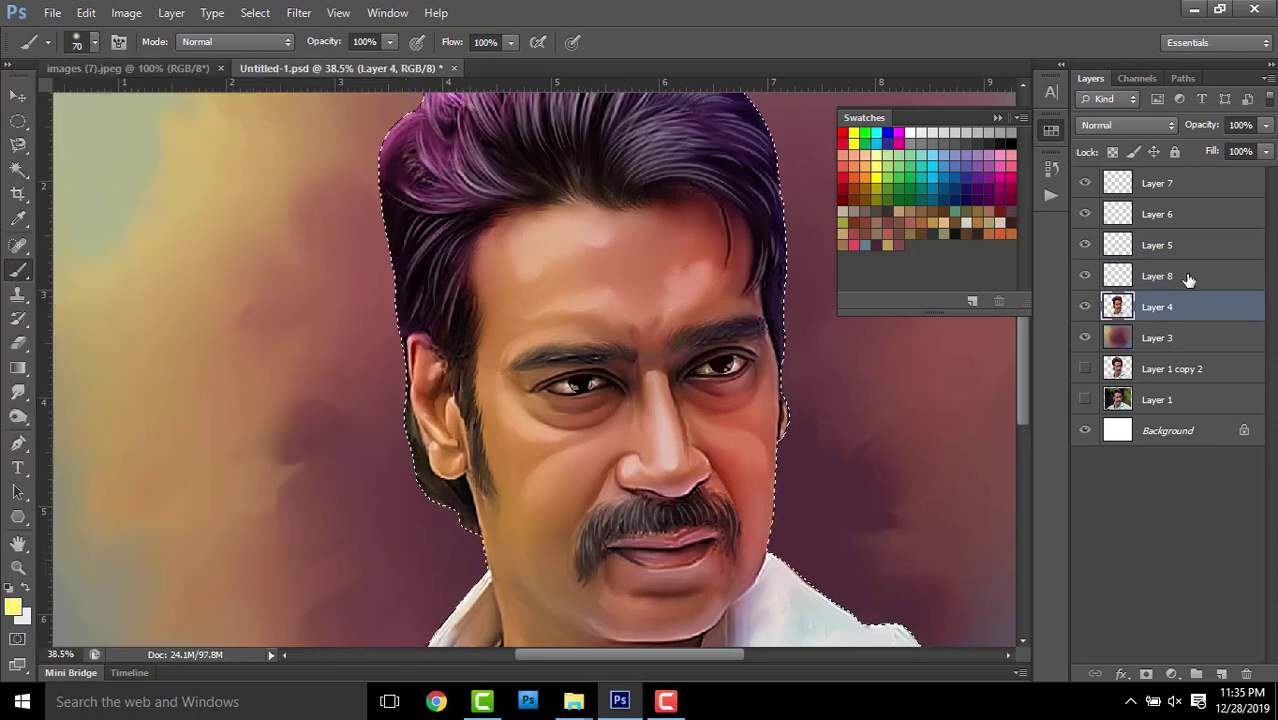
Paint a faint magenta tint near the ear at 11% opacity, then deselect and delete Layer 8
left_click(13, 608)
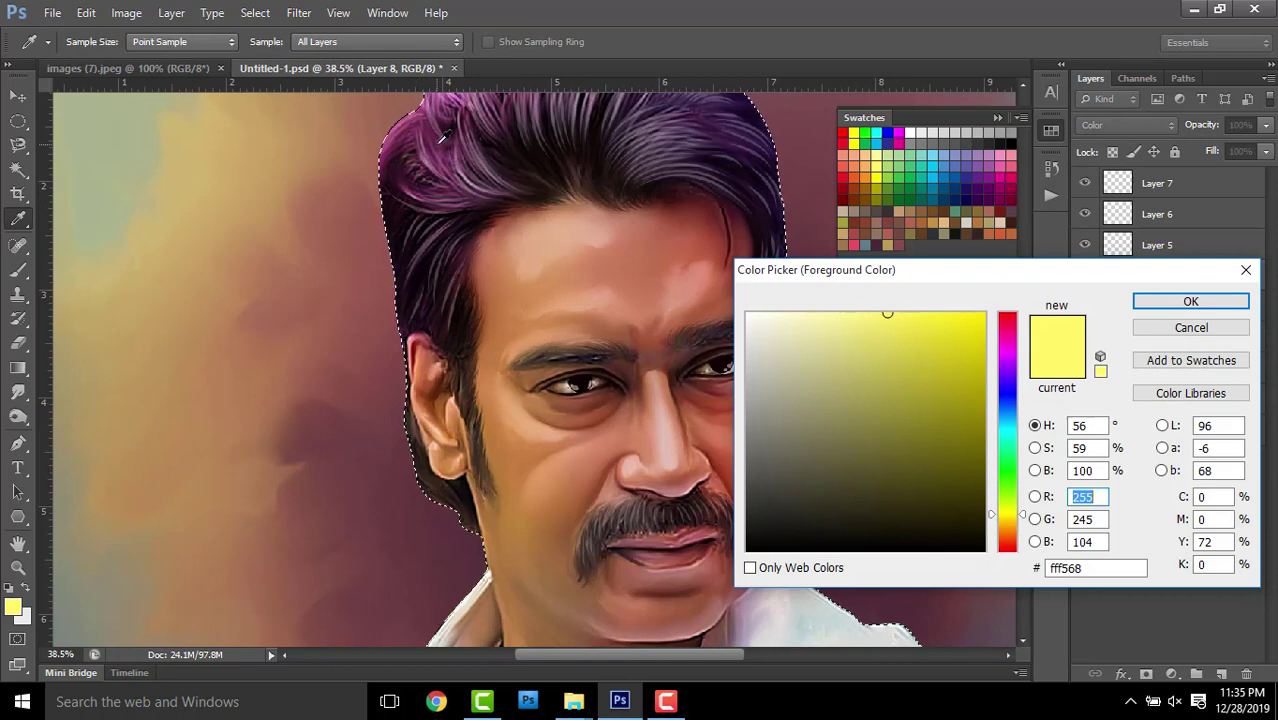
left_click(890, 449)
left_click(939, 410)
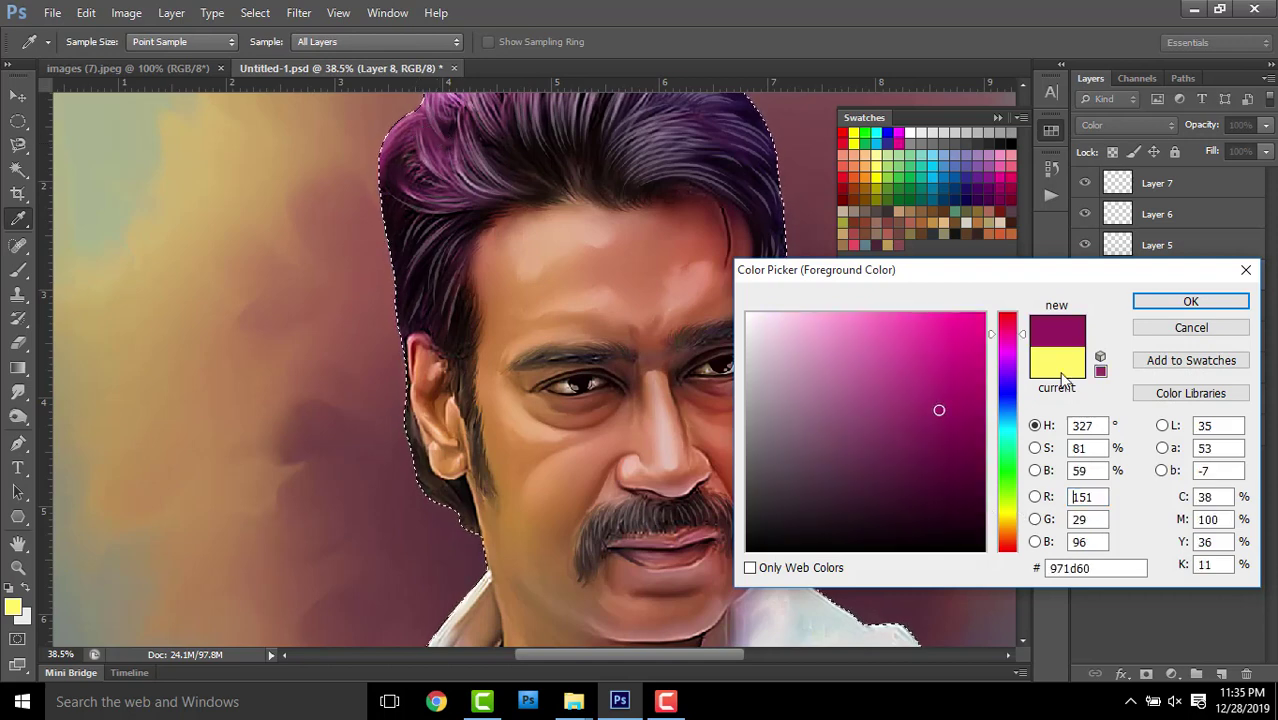
left_click(1150, 301)
type("11")
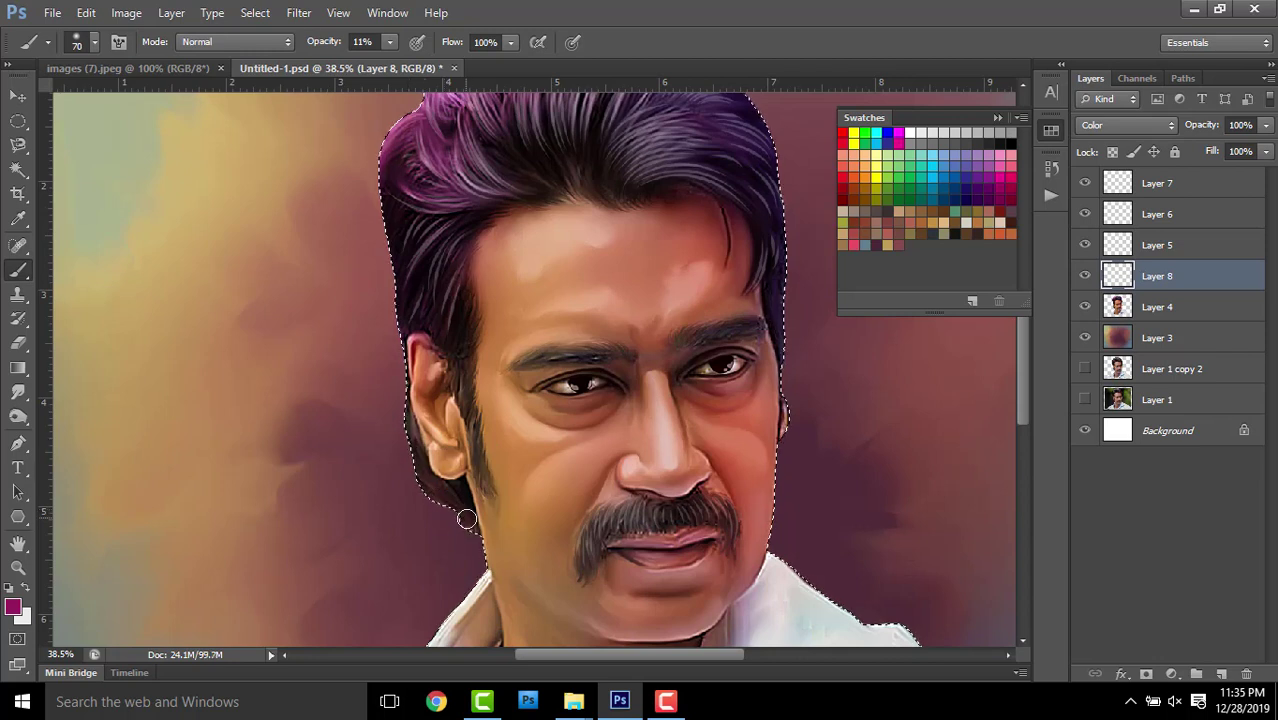
left_click_drag(461, 503, 425, 400)
key("ctrl+d")
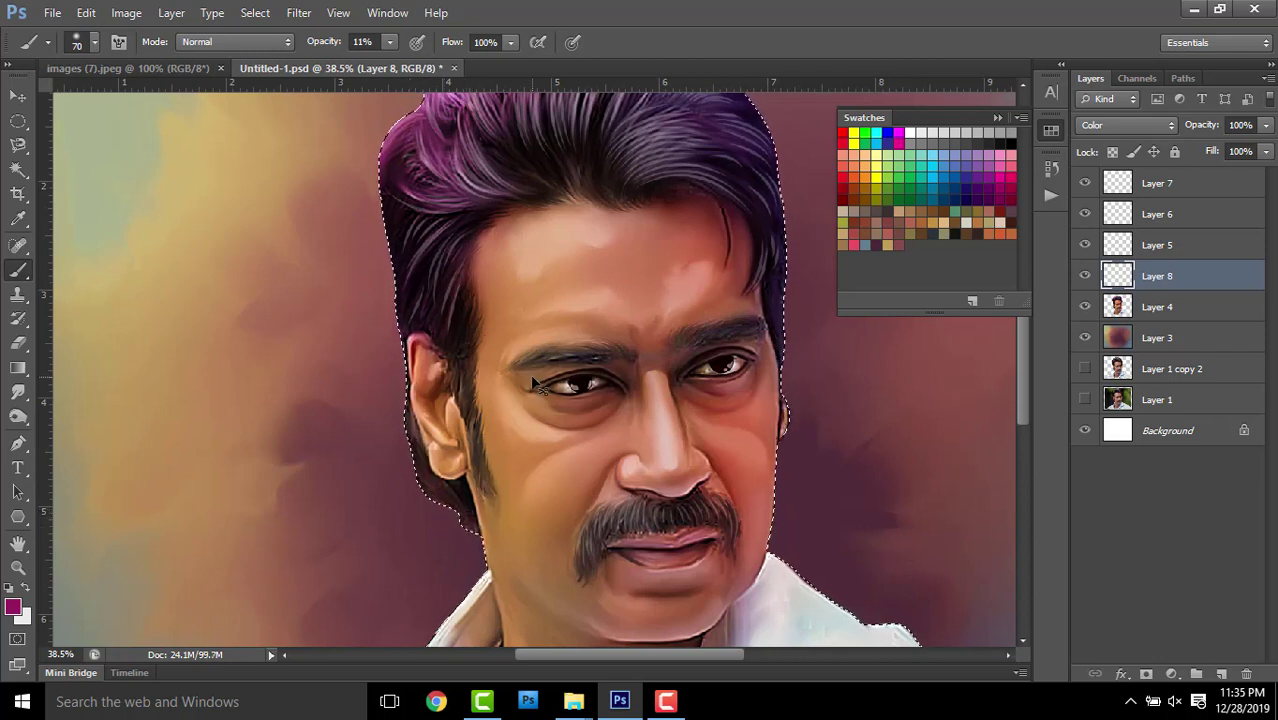
key("Delete")
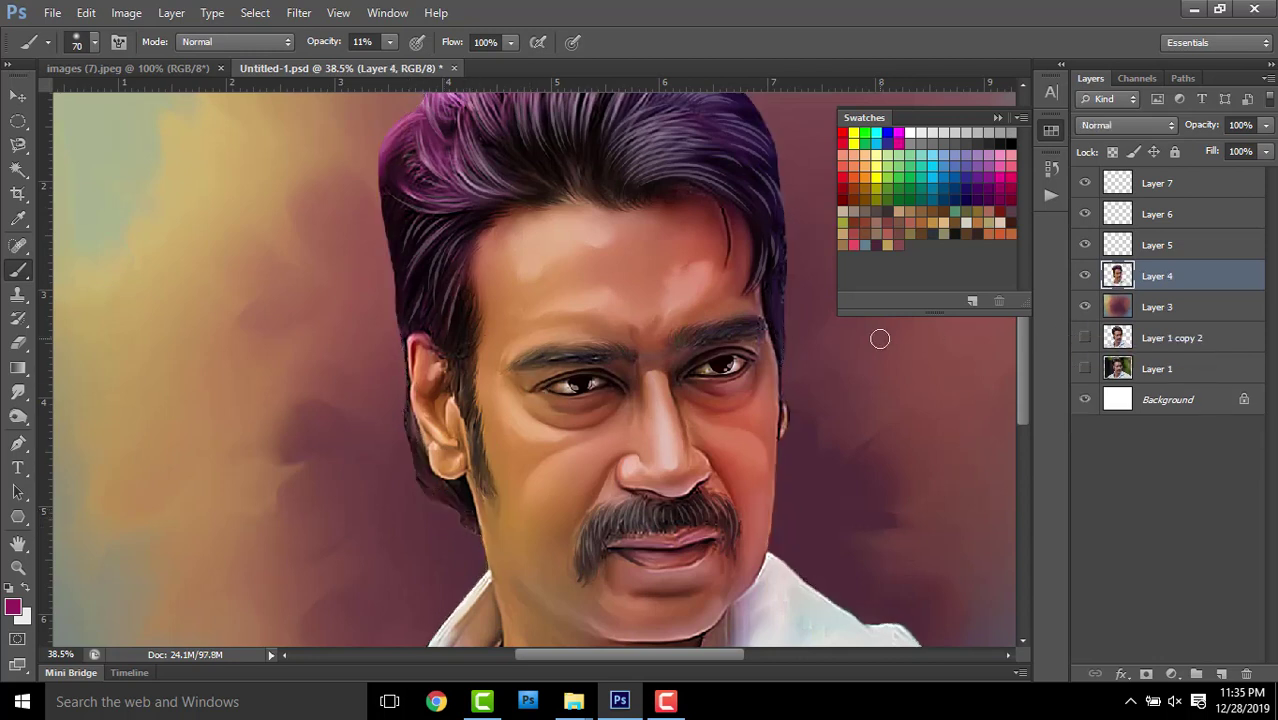
Set up the Smudge tool with a chosen brush tip, lowered strength and smaller size
scroll(600, 370, "up", 8)
scroll(605, 330, "up", 6)
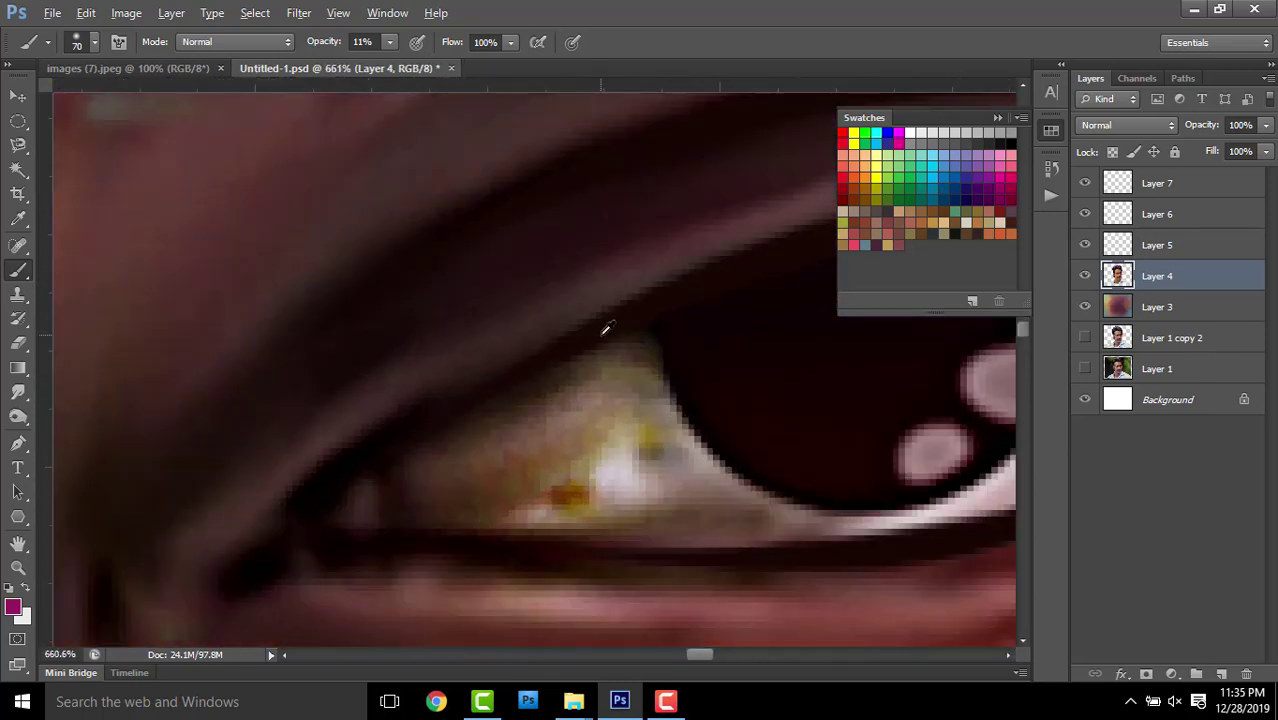
left_click(18, 392)
left_click(18, 343)
left_click(80, 42)
left_click_drag(357, 233, 378, 600)
left_click(479, 516)
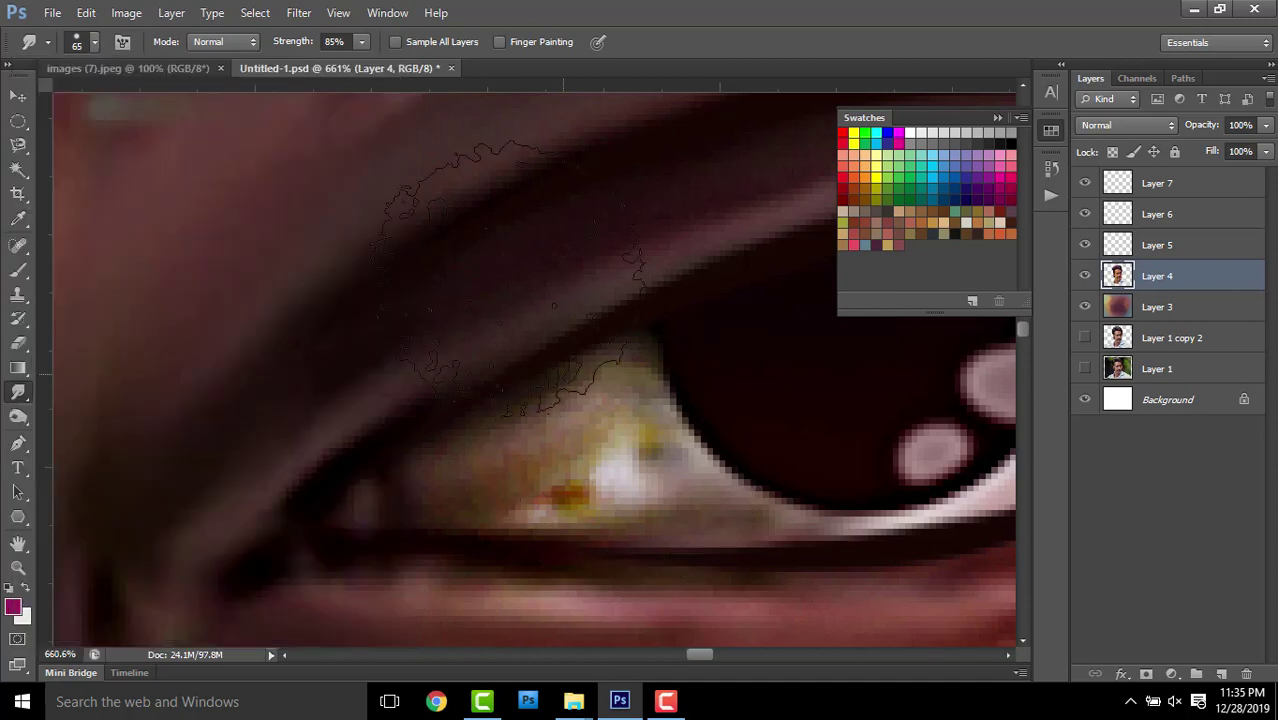
left_click_drag(293, 41, 219, 55)
key("bracketleft")
key("bracketleft")
key("bracketleft")
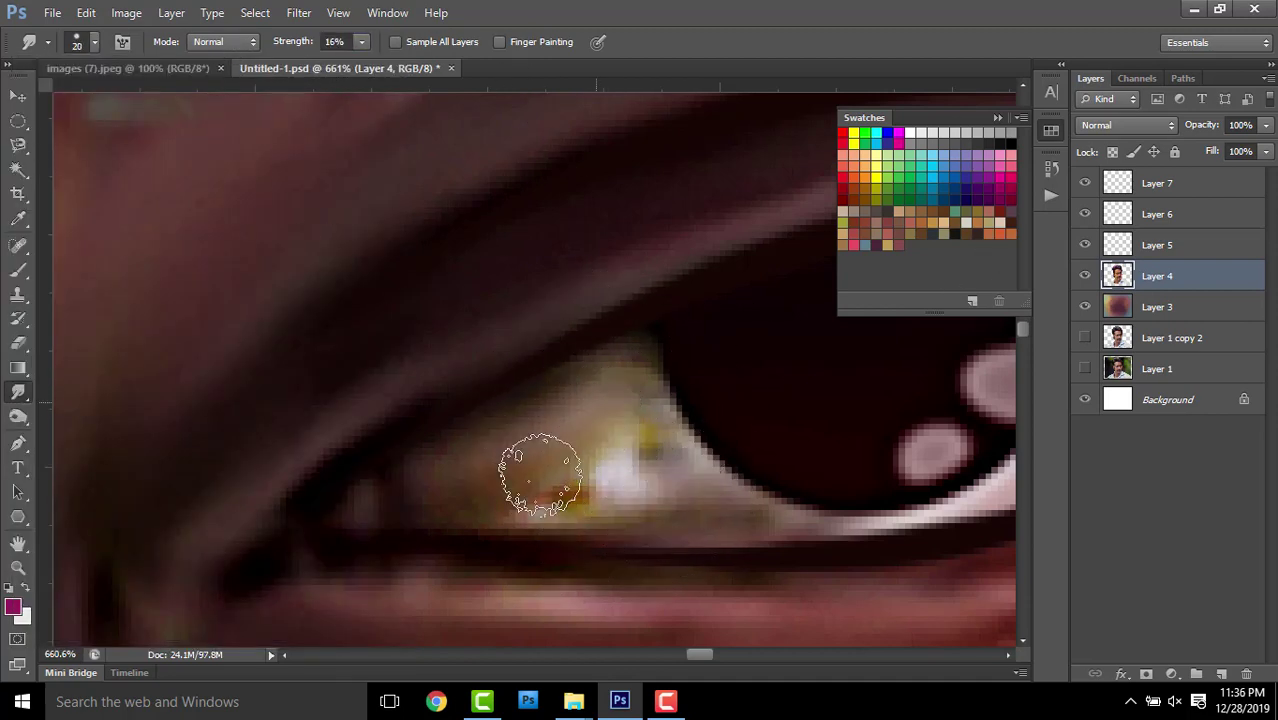
Soften the iris highlight and glint, then raise smudge strength to 47%
mouse_move(540, 475)
left_mouse_down()
mouse_move(656, 456)
mouse_move(562, 471)
mouse_move(639, 485)
mouse_move(563, 467)
mouse_move(608, 442)
mouse_move(542, 451)
mouse_move(565, 451)
mouse_move(555, 428)
mouse_move(613, 494)
mouse_move(708, 494)
mouse_move(585, 377)
mouse_move(622, 366)
mouse_move(682, 391)
mouse_move(64, 465)
left_mouse_up()
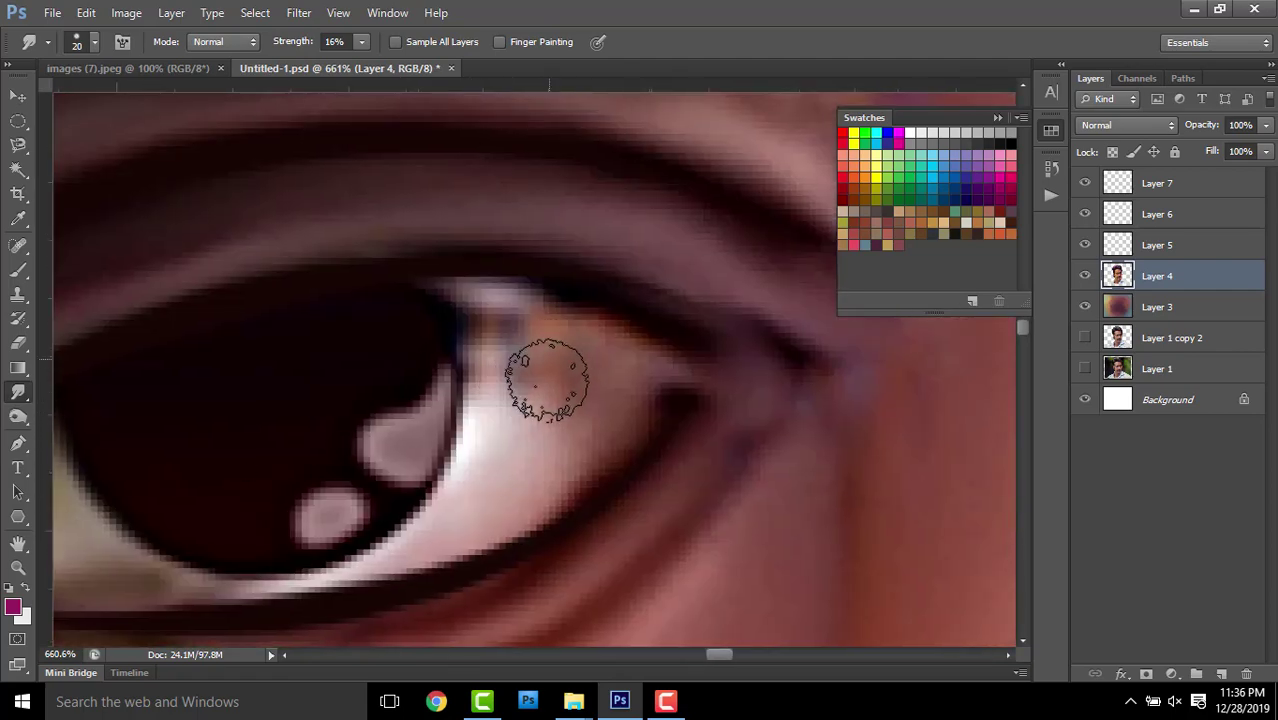
mouse_move(547, 380)
left_mouse_down()
mouse_move(536, 422)
mouse_move(568, 434)
mouse_move(692, 378)
mouse_move(867, 350)
left_mouse_up()
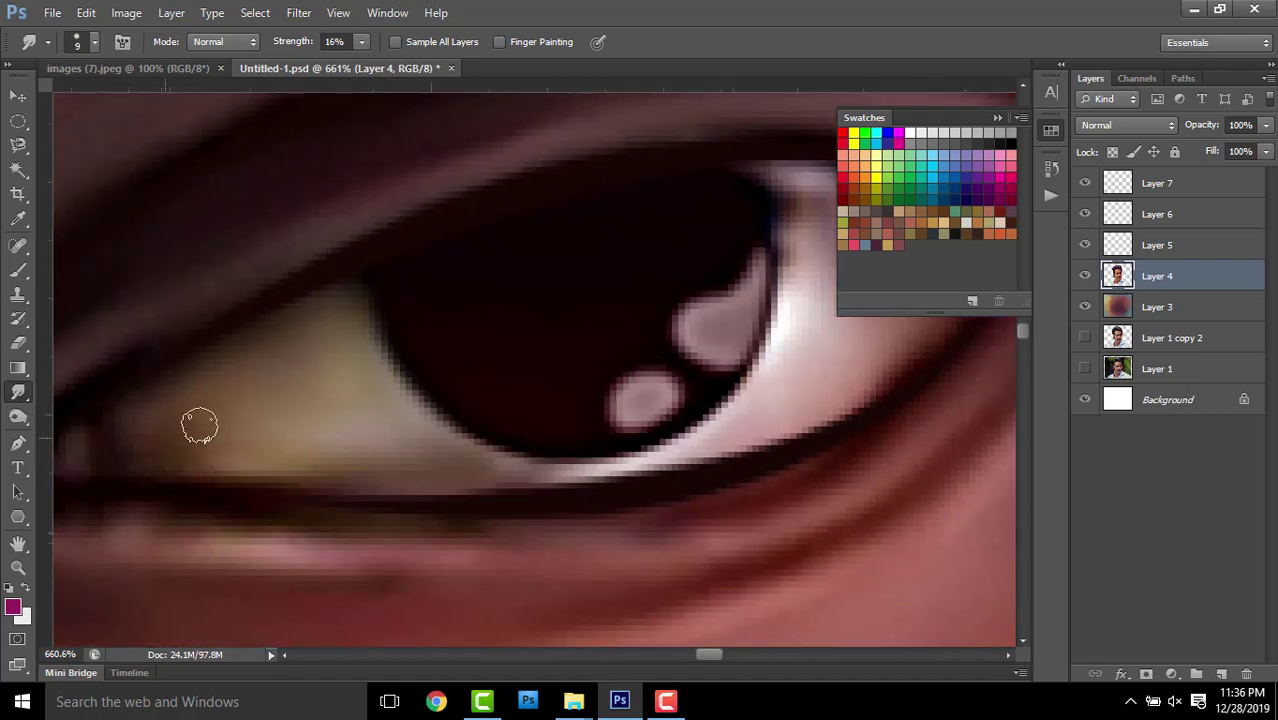
left_click_drag(754, 262, 531, 434)
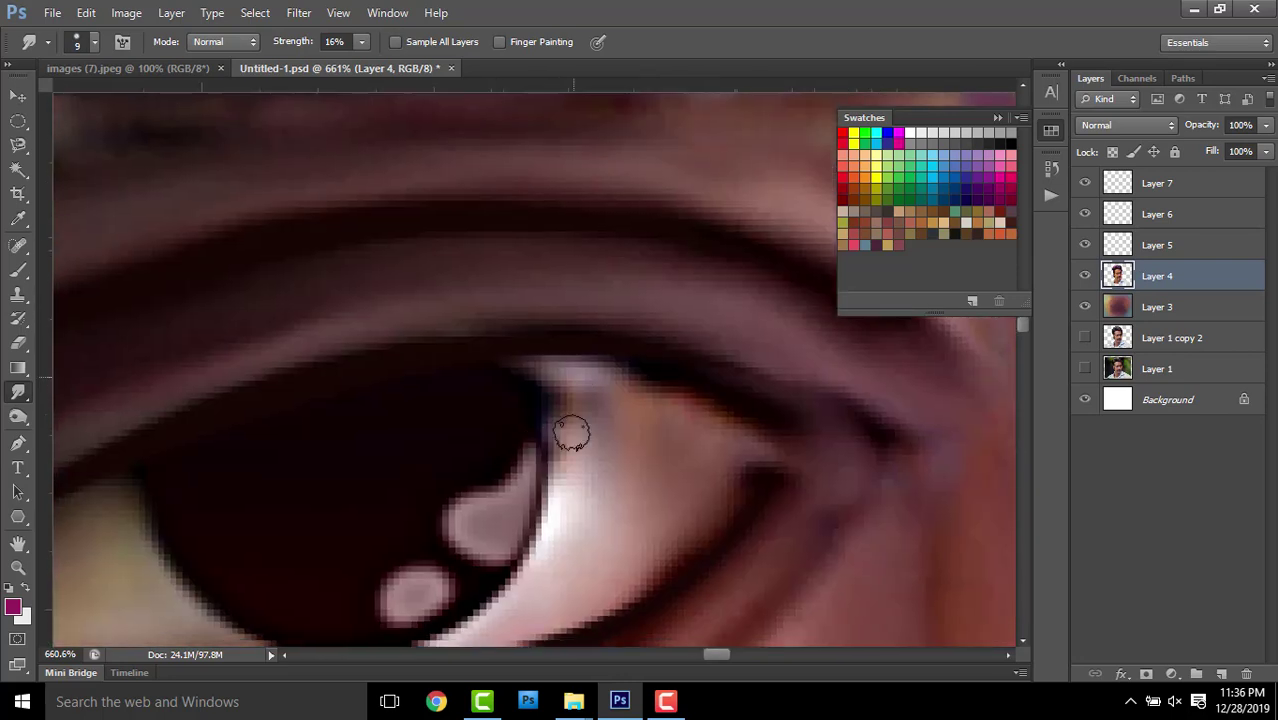
left_click_drag(285, 42, 316, 42)
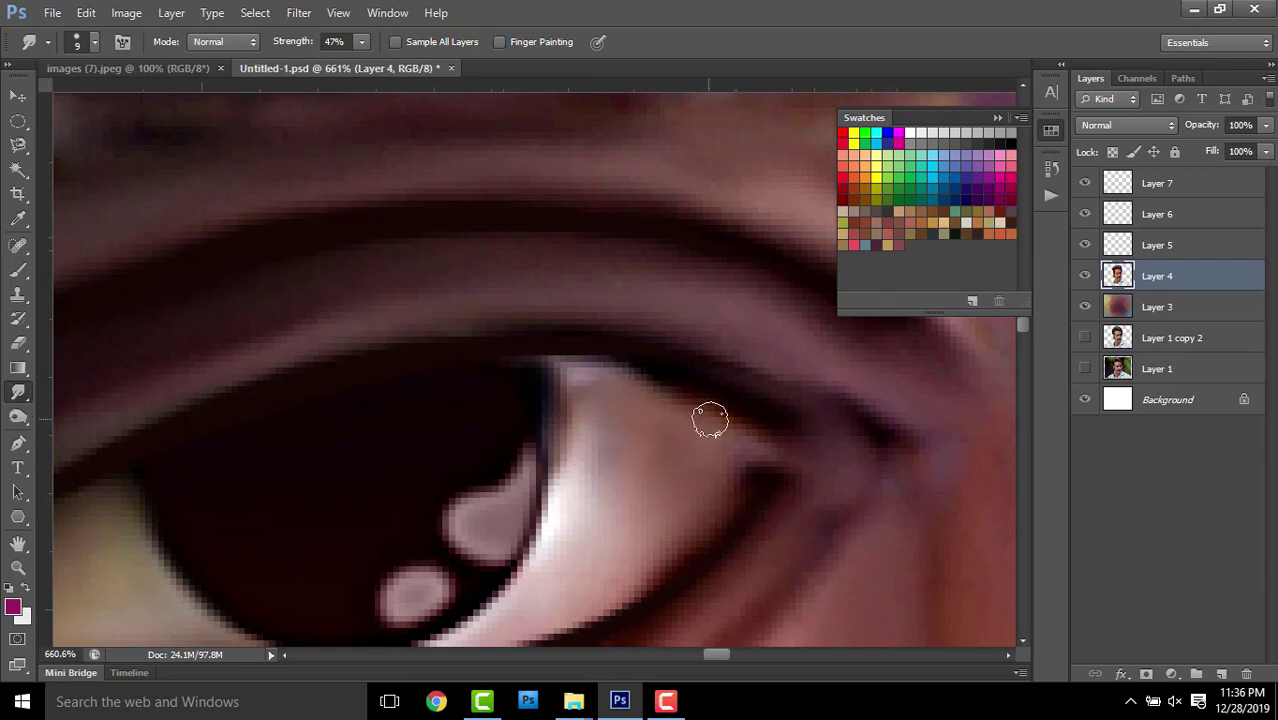
Smudge away the dark spot on the eye-white and blend its highlight toward the iris
scroll(707, 419, "down", 3)
scroll(707, 419, "left", 5)
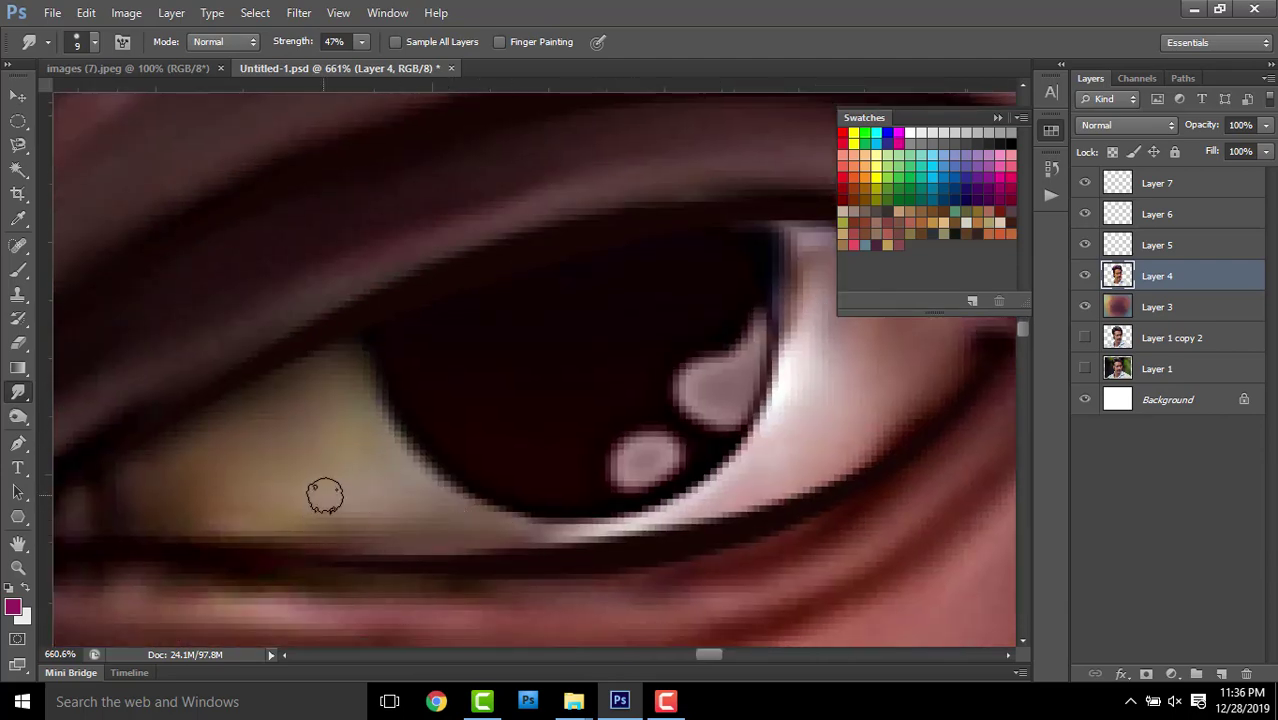
left_click_drag(253, 403, 763, 403)
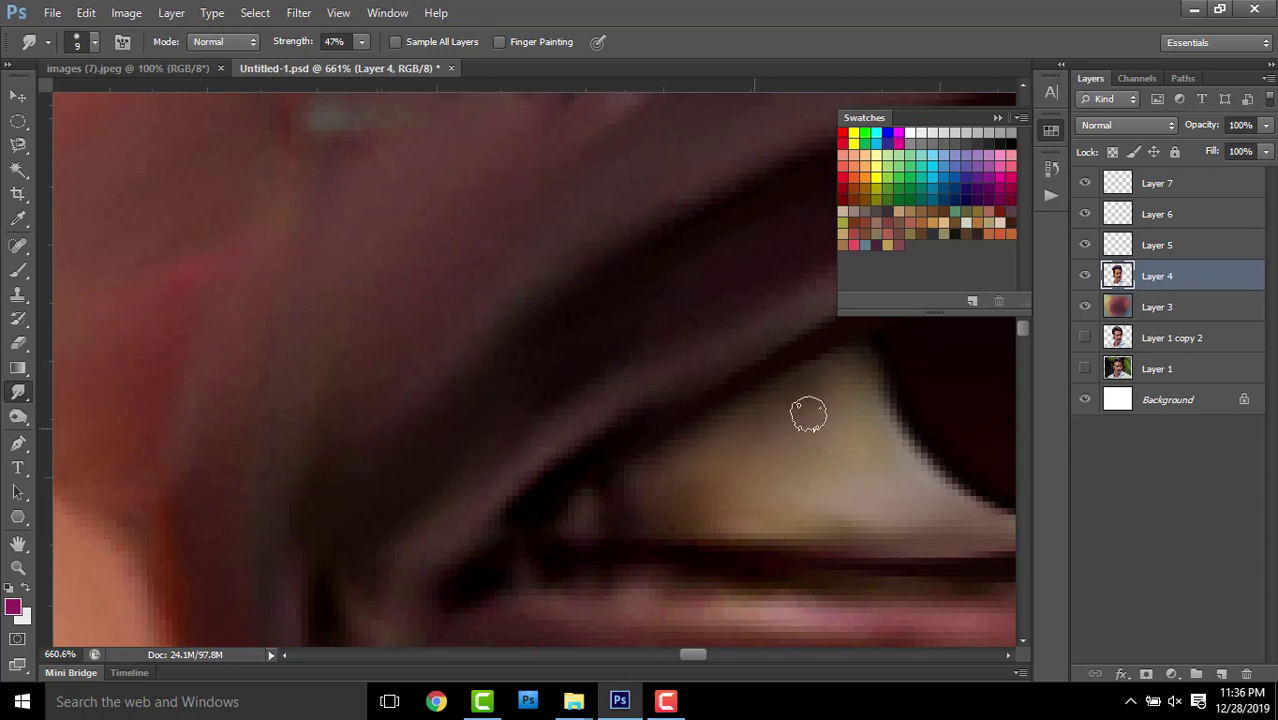
mouse_move(807, 414)
left_mouse_down()
mouse_move(639, 397)
mouse_move(742, 226)
mouse_move(495, 326)
mouse_move(475, 420)
mouse_move(556, 357)
mouse_move(485, 320)
mouse_move(462, 334)
mouse_move(474, 320)
left_mouse_up()
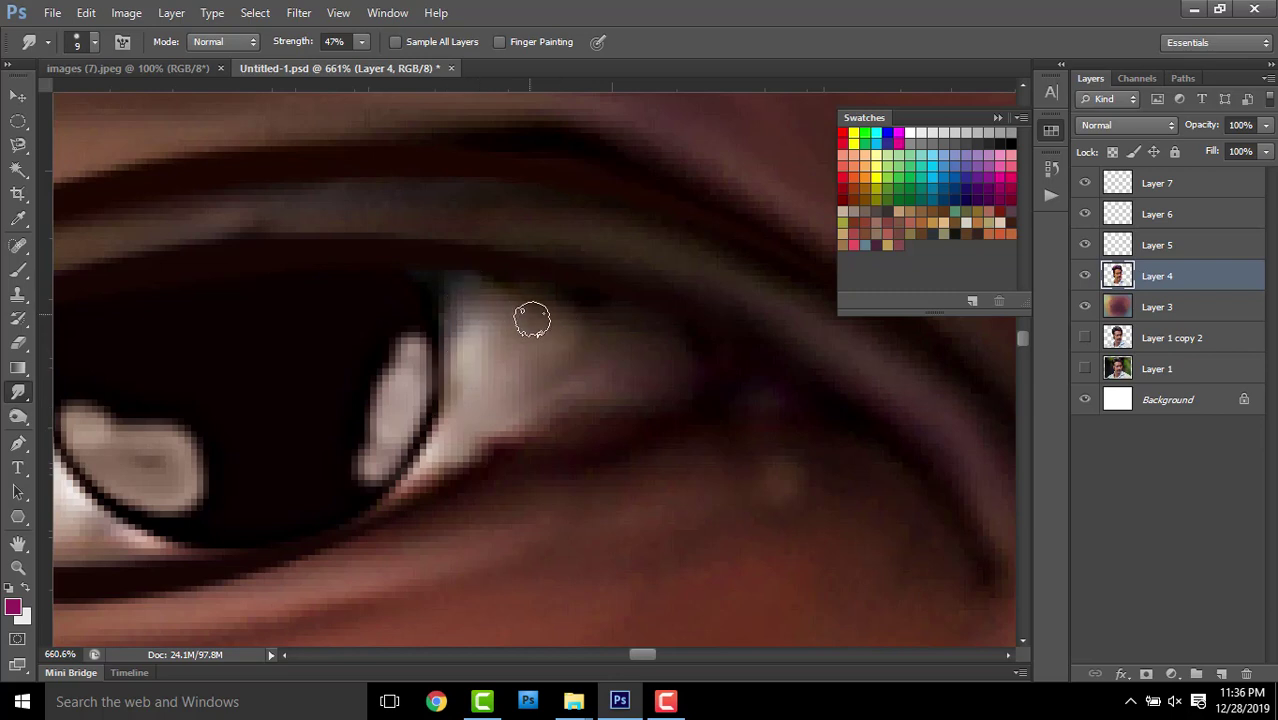
left_click_drag(531, 408, 702, 405)
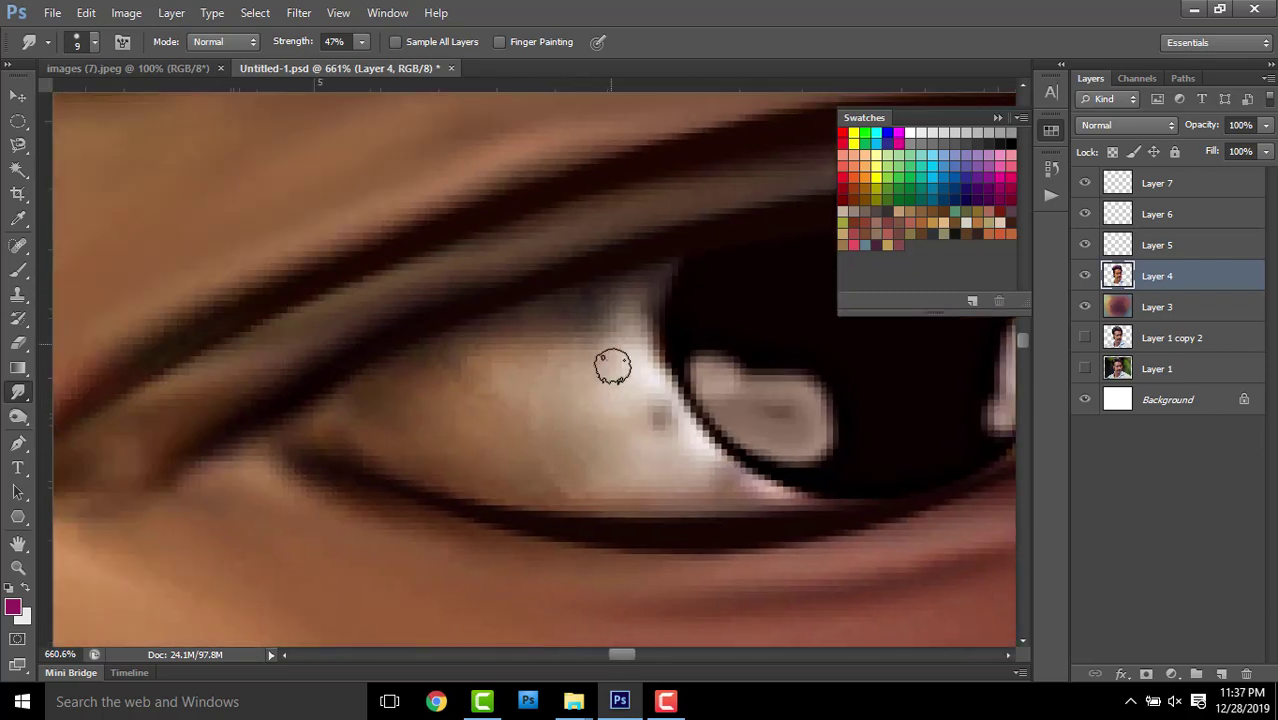
left_click_drag(613, 365, 633, 405)
mouse_move(608, 325)
left_mouse_down()
mouse_move(542, 357)
mouse_move(679, 357)
mouse_move(671, 313)
left_mouse_up()
key("bracketleft")
key("bracketleft")
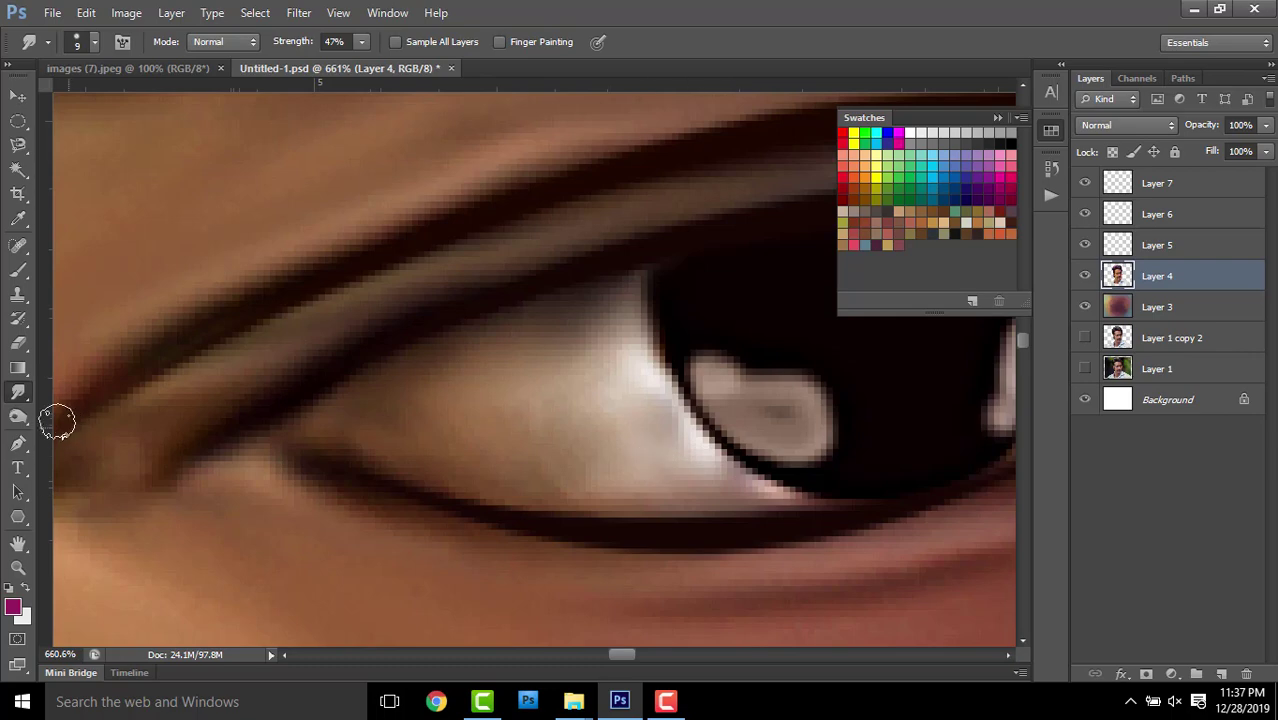
scroll(322, 328, "down", 2)
scroll(557, 303, "up", 2)
scroll(557, 303, "up", 2)
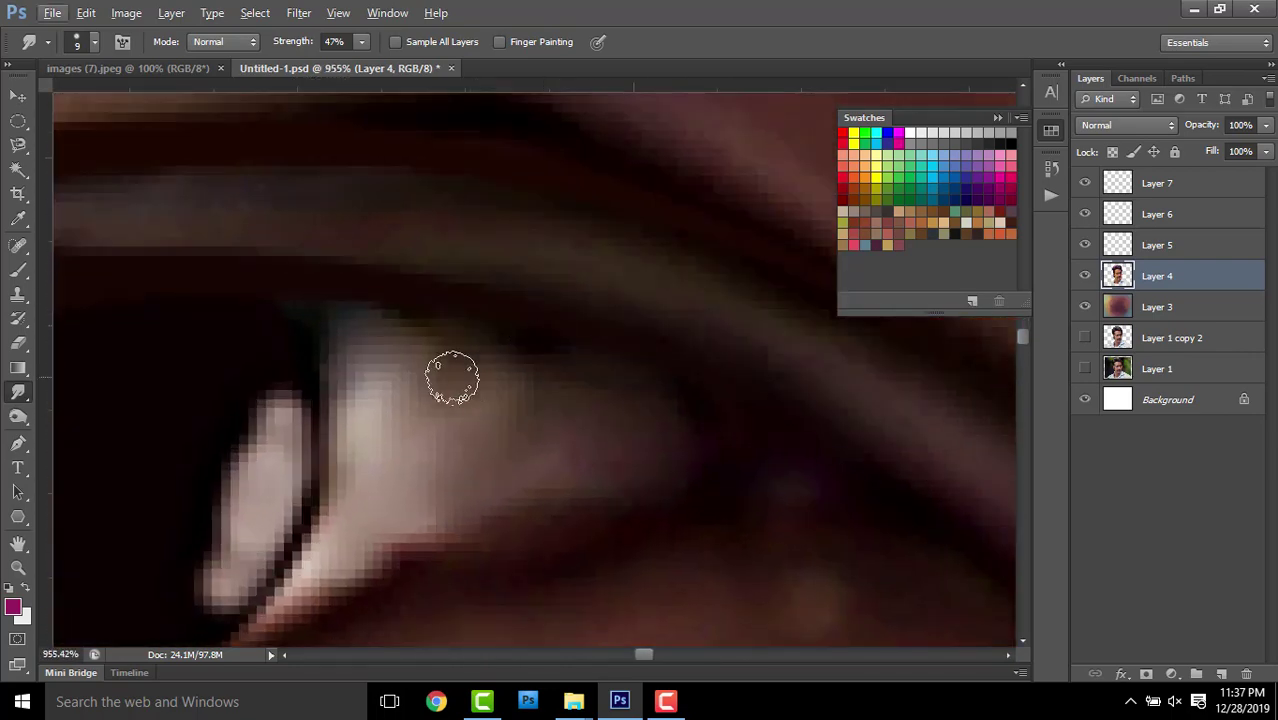
key("bracketright")
key("bracketright")
key("bracketright")
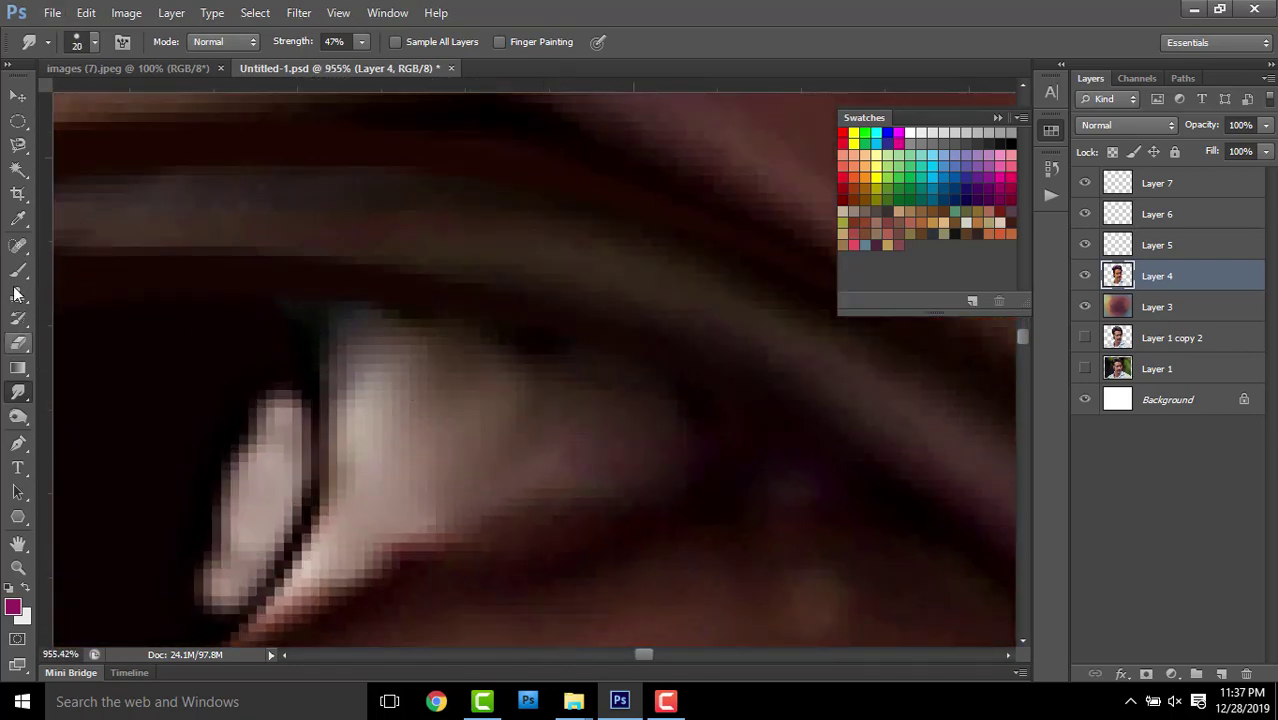
Set up a small soft brush painting white at 10% opacity over the eye
left_click(18, 270)
scroll(404, 392, "down", 2)
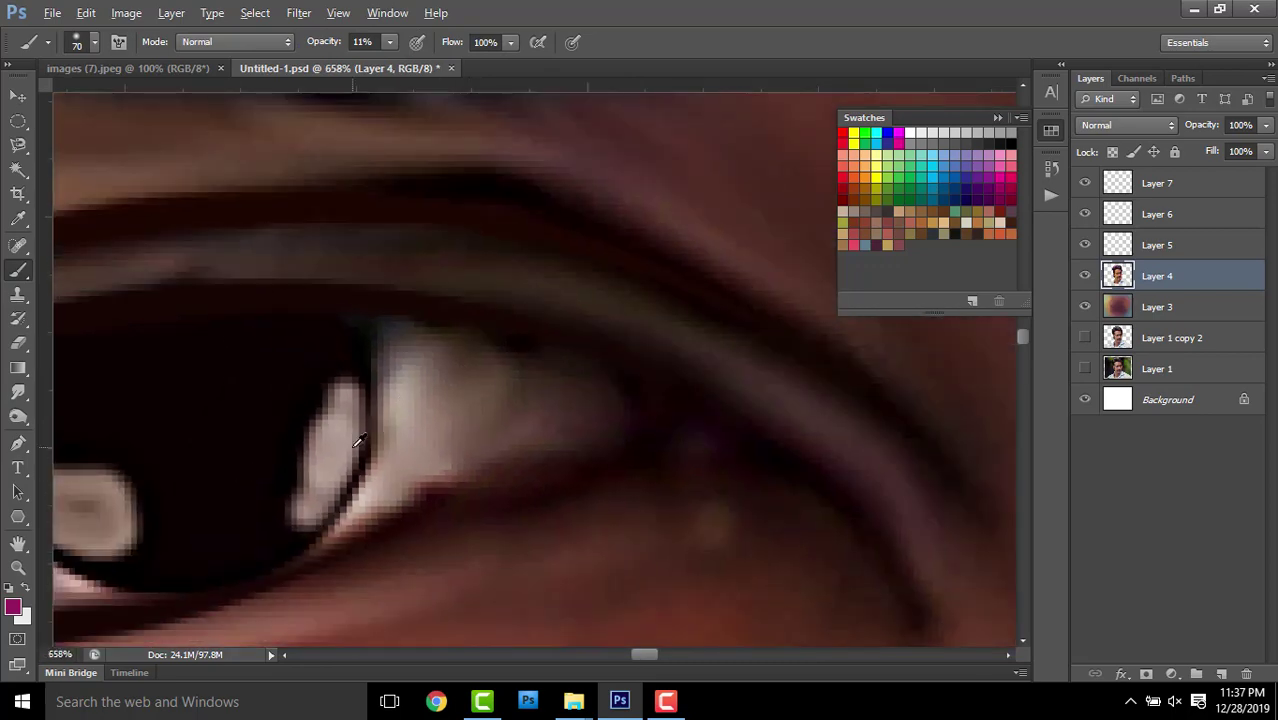
left_click(352, 393, "alt")
left_click(26, 588)
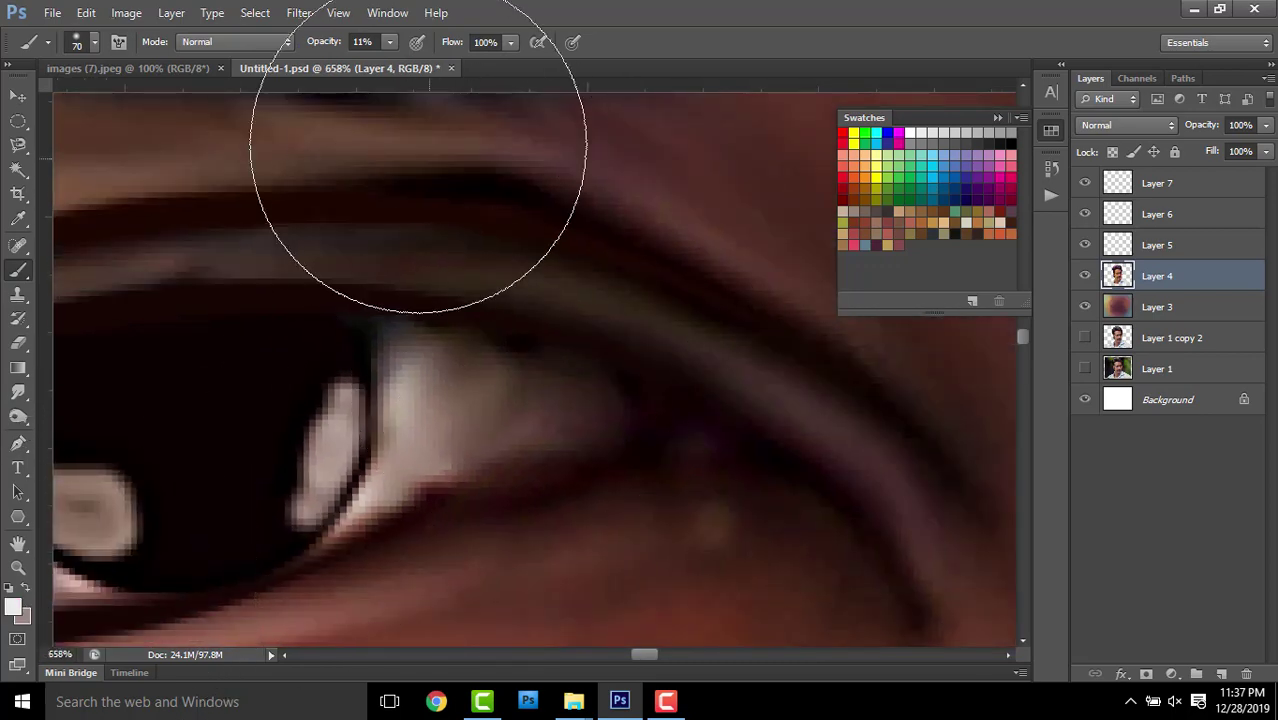
left_click_drag(250, 93, 400, 128)
left_click_drag(320, 47, 313, 47)
left_click_drag(308, 365, 518, 215)
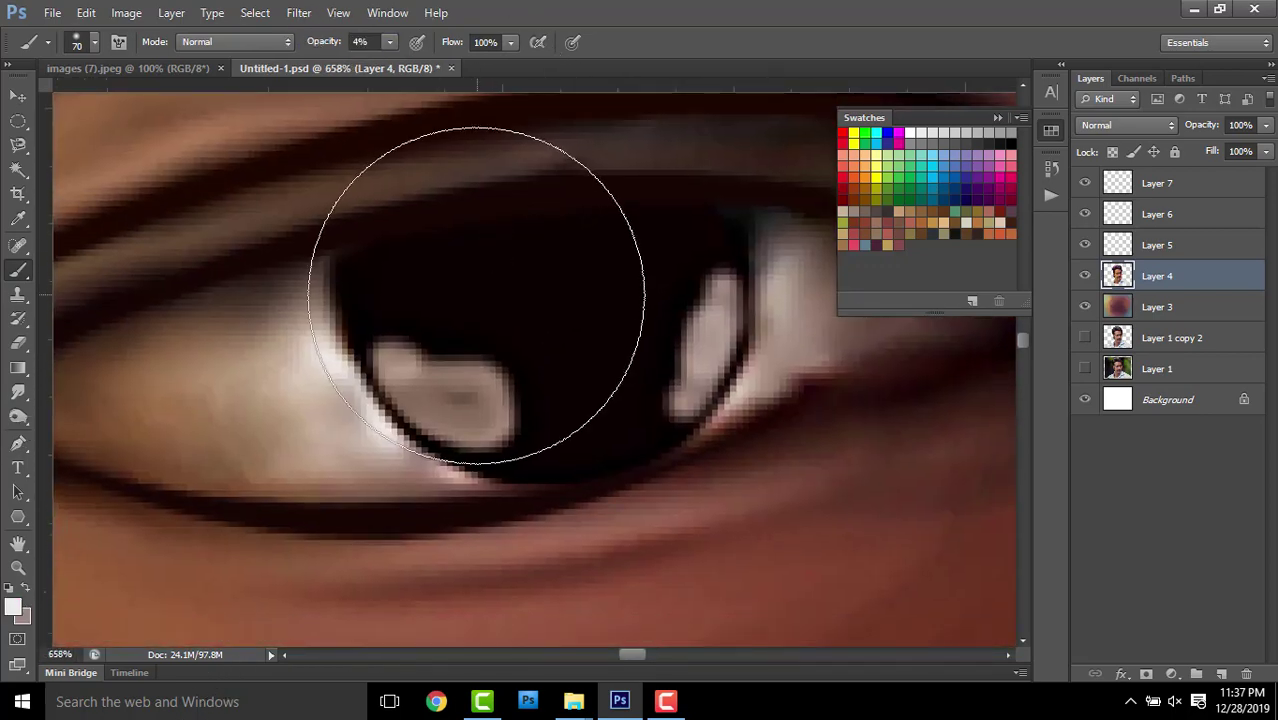
key("bracketleft")
key("bracketleft")
key("bracketleft")
key("bracketleft")
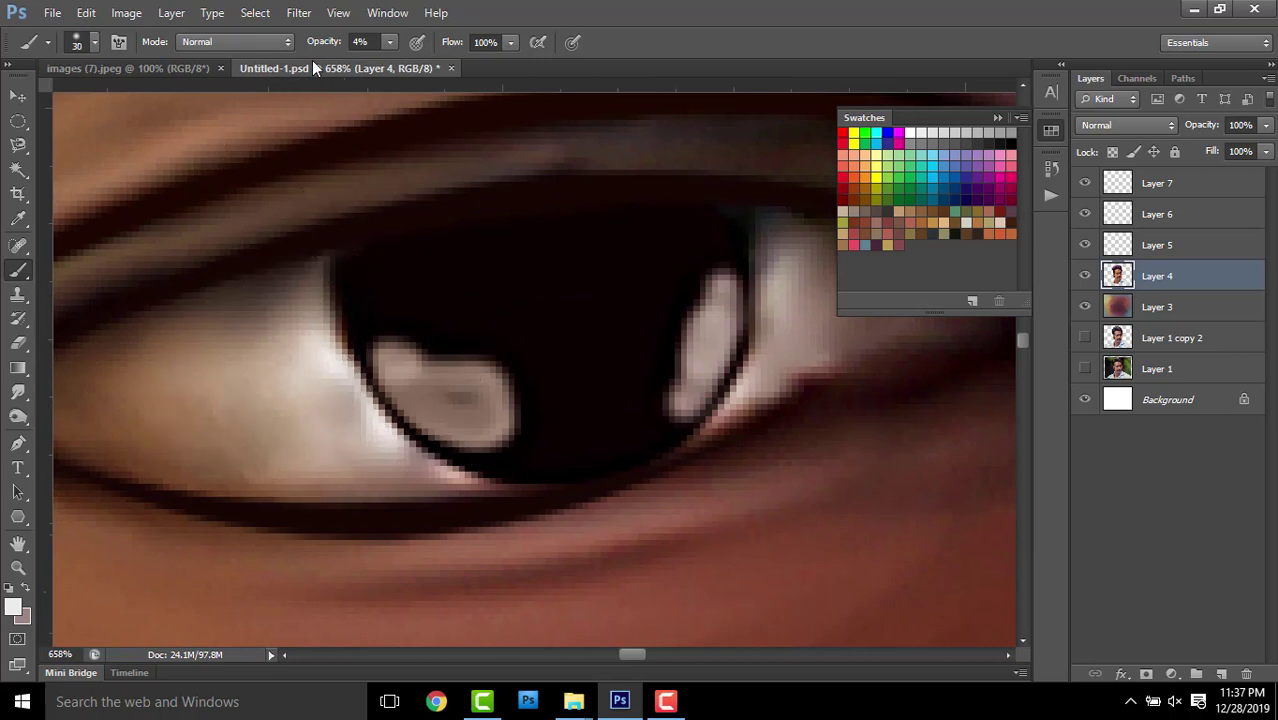
left_click_drag(316, 42, 322, 42)
Brighten the eye-white left, above, right and below the iris with soft white strokes
mouse_move(233, 398)
left_mouse_down()
mouse_move(285, 428)
mouse_move(314, 422)
mouse_move(288, 333)
left_mouse_up()
key("p")
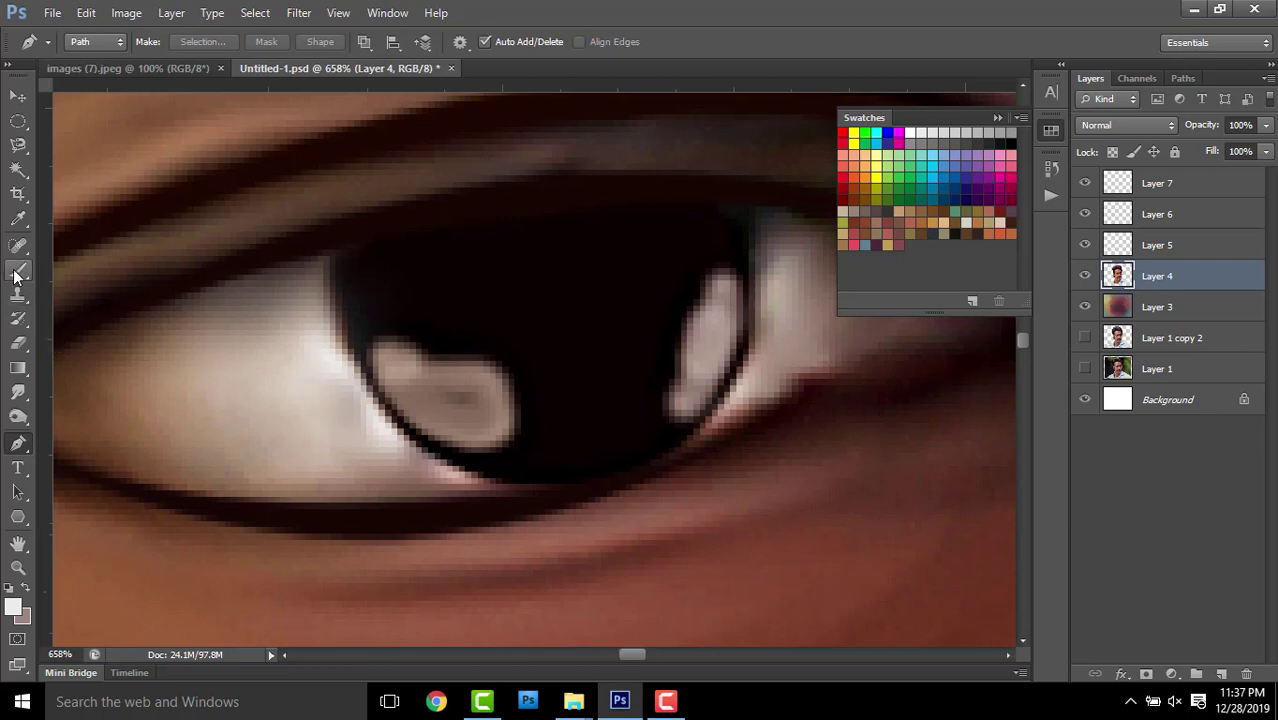
left_click(17, 271)
mouse_move(251, 280)
left_mouse_down()
mouse_move(260, 306)
mouse_move(282, 289)
mouse_move(197, 341)
mouse_move(356, 397)
mouse_move(343, 406)
left_mouse_up()
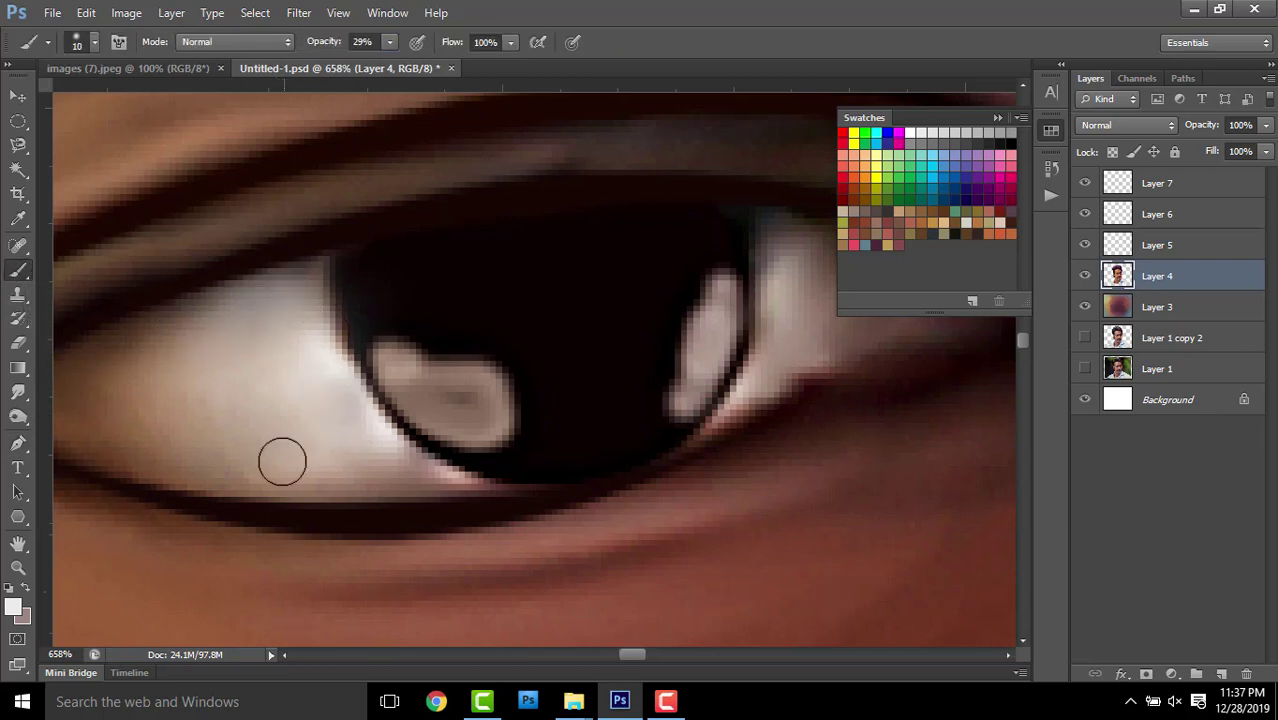
mouse_move(282, 461)
left_mouse_down()
mouse_move(334, 422)
mouse_move(305, 294)
mouse_move(322, 331)
left_mouse_up()
left_click_drag(703, 379, 464, 478)
mouse_move(530, 400)
left_mouse_down()
mouse_move(570, 422)
mouse_move(627, 360)
mouse_move(613, 411)
mouse_move(585, 385)
mouse_move(559, 442)
left_mouse_up()
left_click_drag(699, 357, 3, 460)
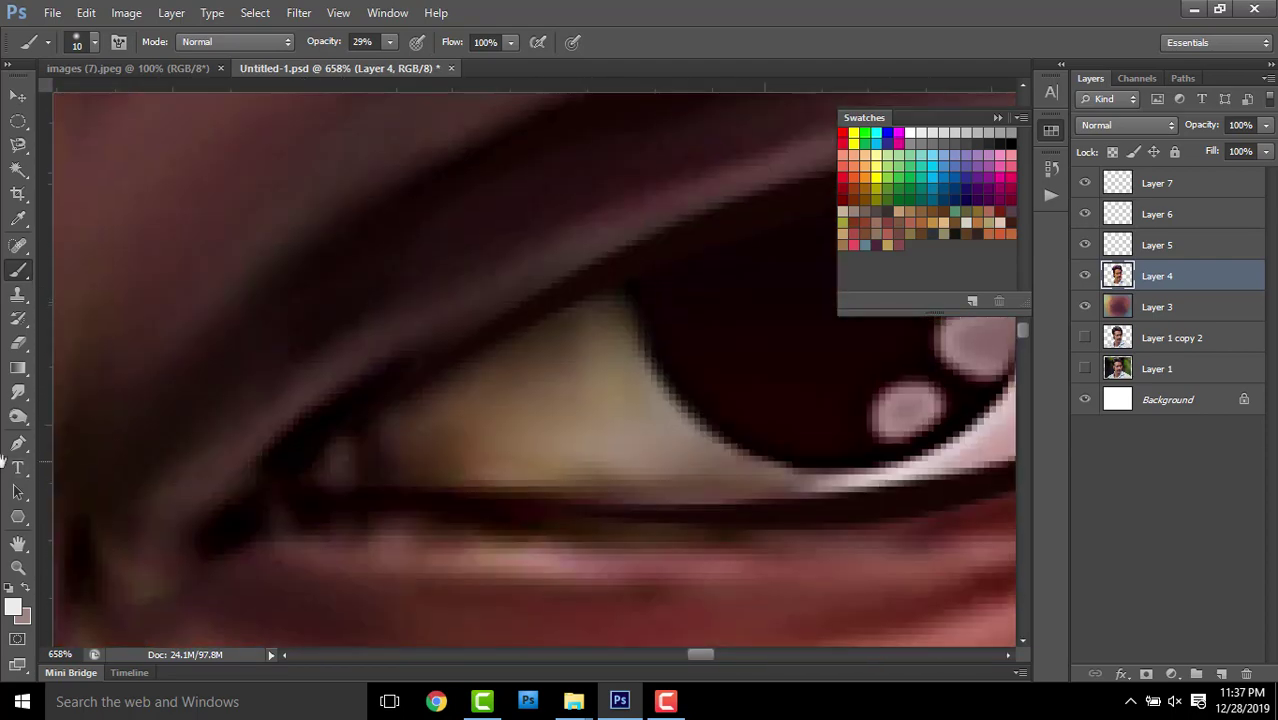
mouse_move(260, 365)
left_mouse_down()
mouse_move(282, 425)
mouse_move(356, 479)
left_mouse_up()
mouse_move(760, 257)
left_mouse_down()
mouse_move(600, 307)
mouse_move(585, 290)
mouse_move(625, 346)
left_mouse_up()
Zoom in on the nose and mustache, select the Smudge tool, and show its brush tip list
scroll(607, 318, "down", 4)
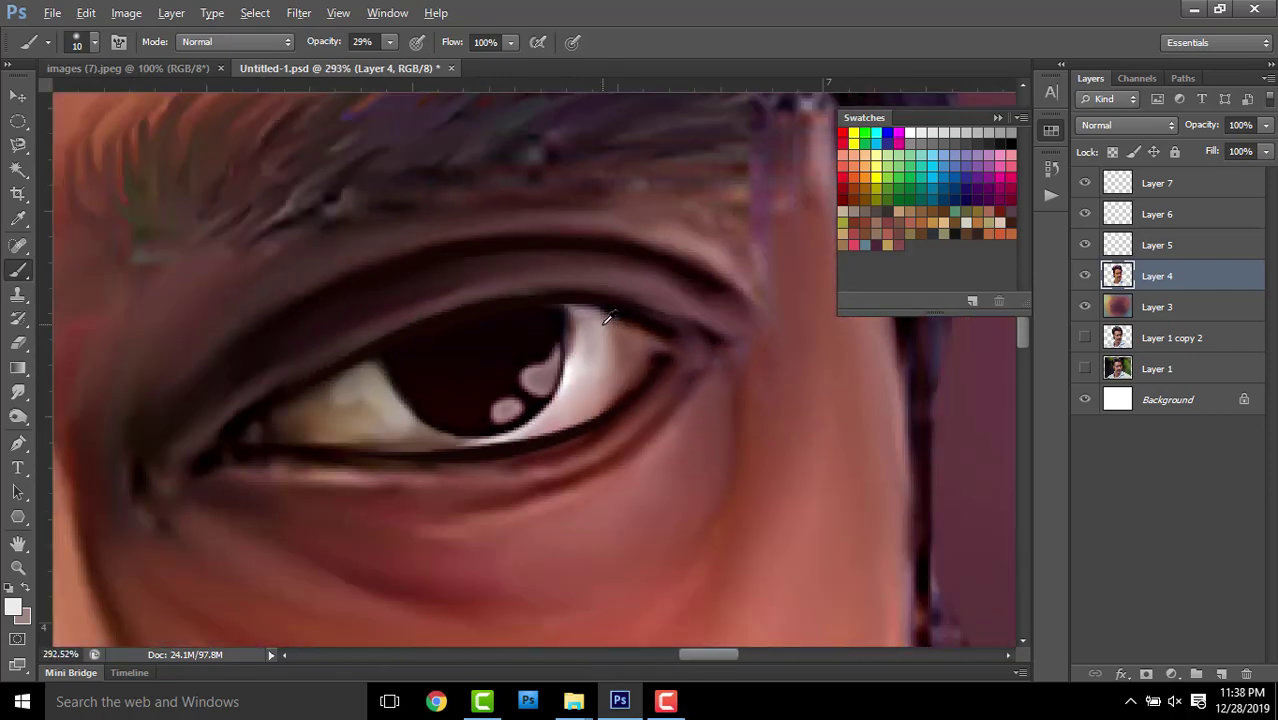
scroll(607, 318, "down", 3)
scroll(610, 320, "down", 2)
scroll(616, 322, "down", 1)
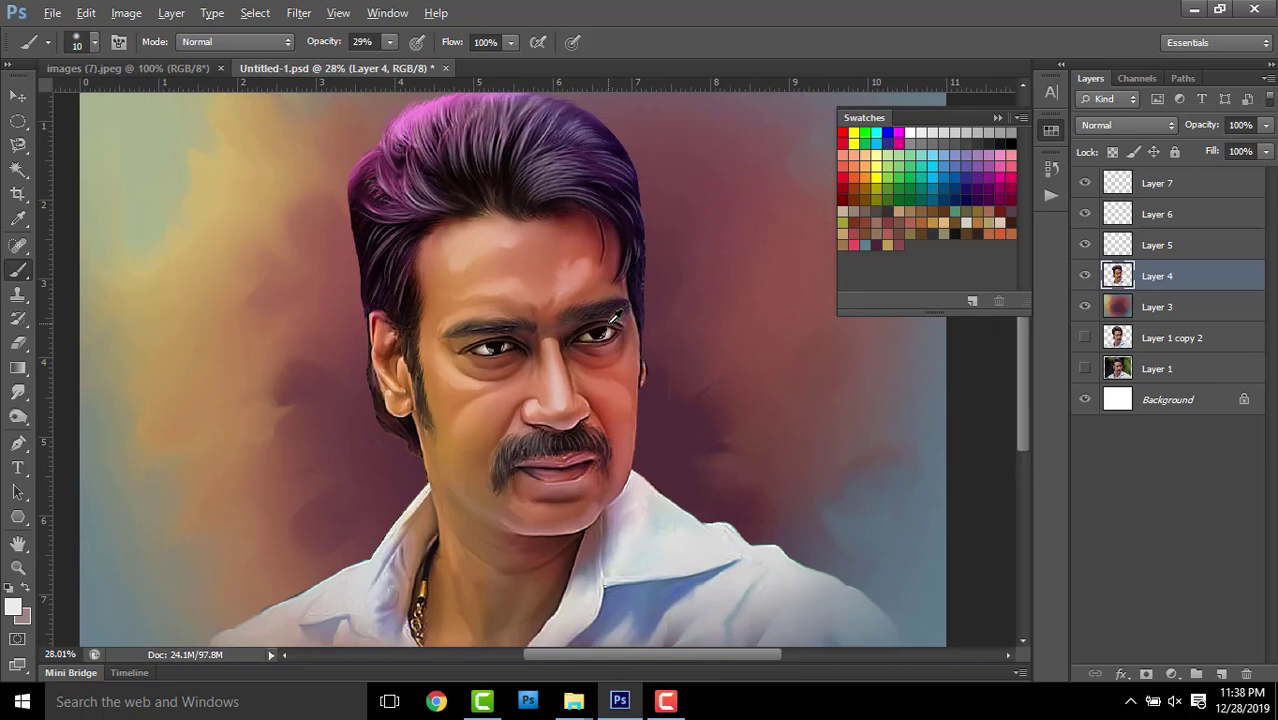
scroll(560, 452, "up", 2)
scroll(585, 348, "up", 2)
scroll(585, 348, "up", 1)
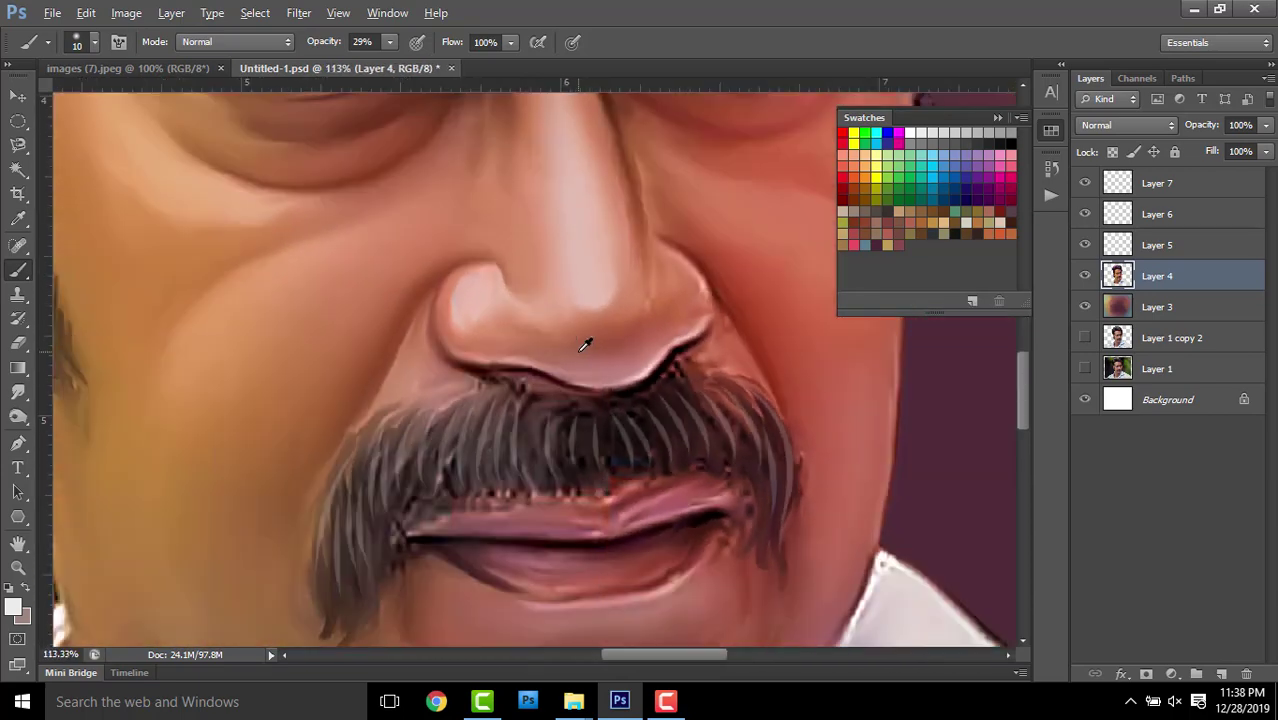
left_click(18, 392)
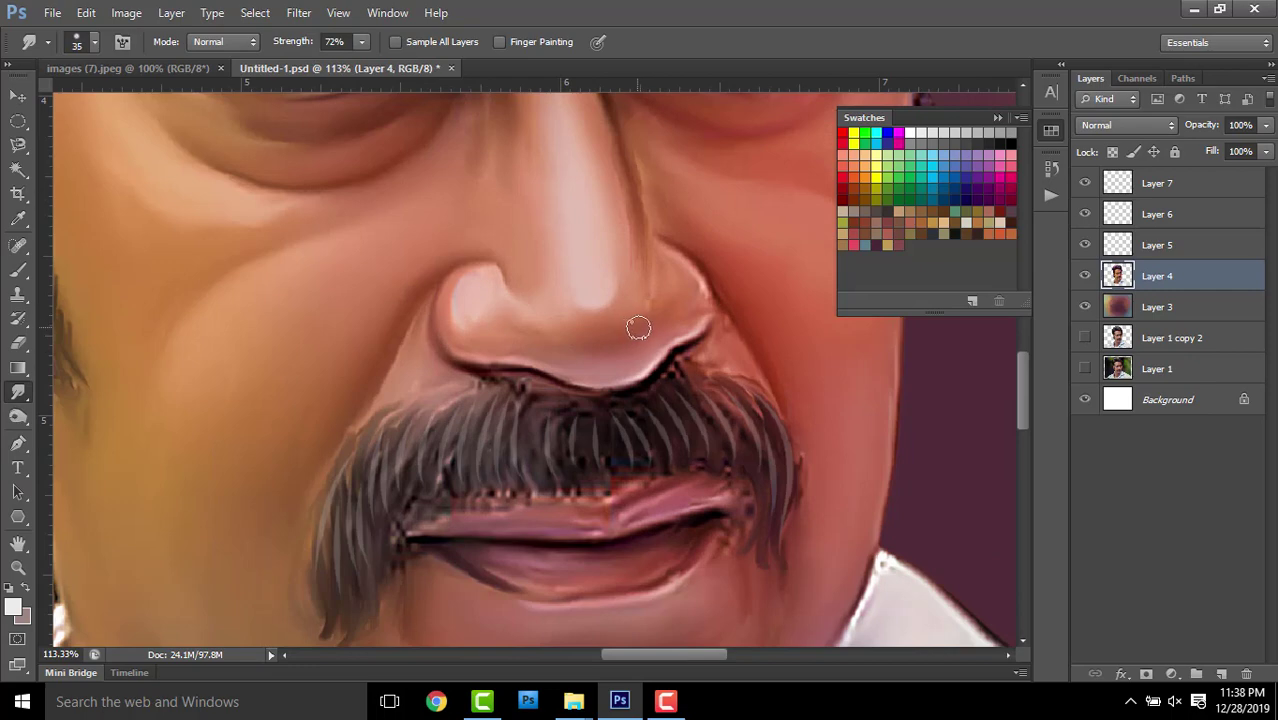
left_click(95, 42)
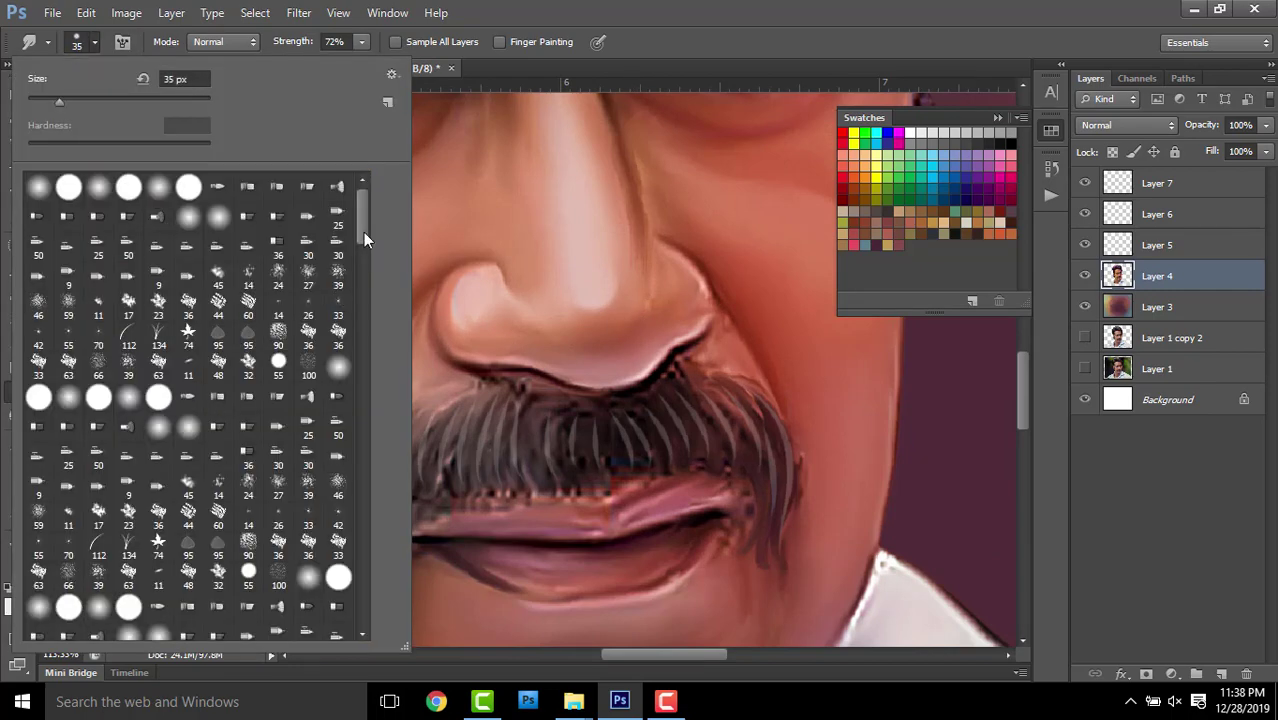
Choose a new brush tip at size 50 and set the painting colour to pure white
left_click_drag(363, 232, 365, 572)
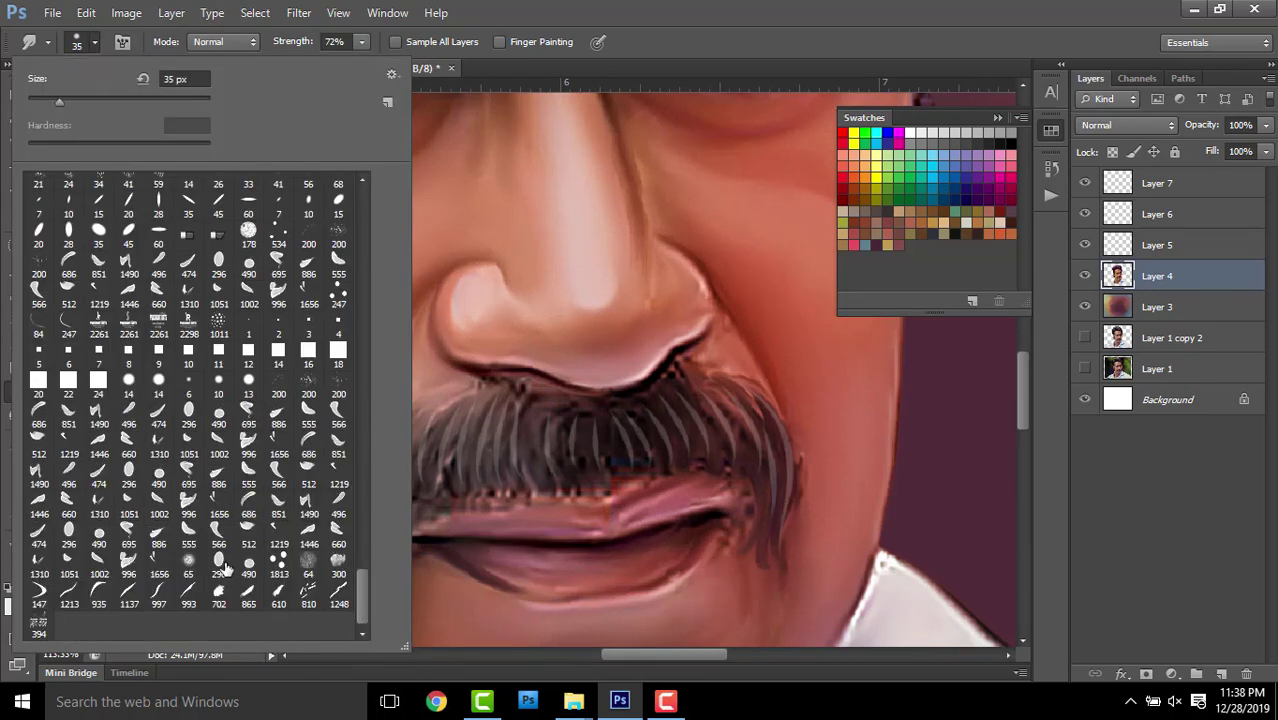
left_click(218, 565)
left_click(572, 290)
key("bracketleft")
key("bracketleft")
key("bracketleft")
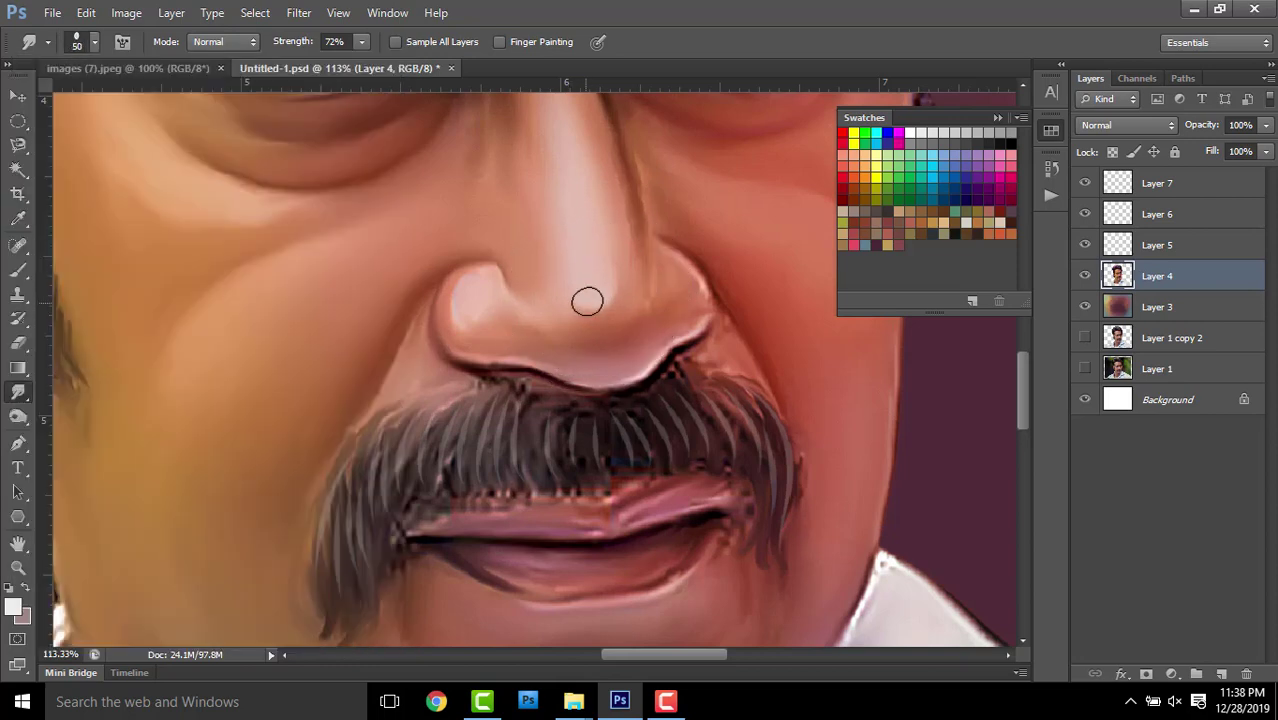
left_click(12, 608)
left_click(746, 313)
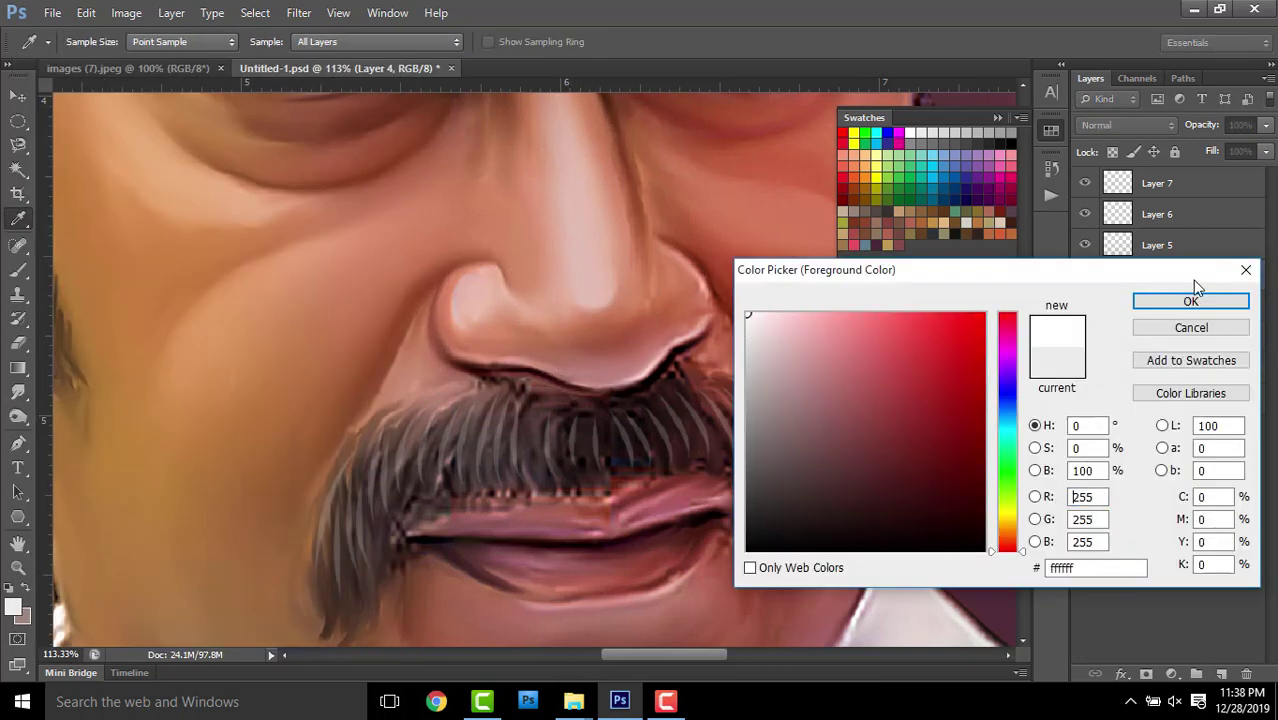
left_click(1195, 296)
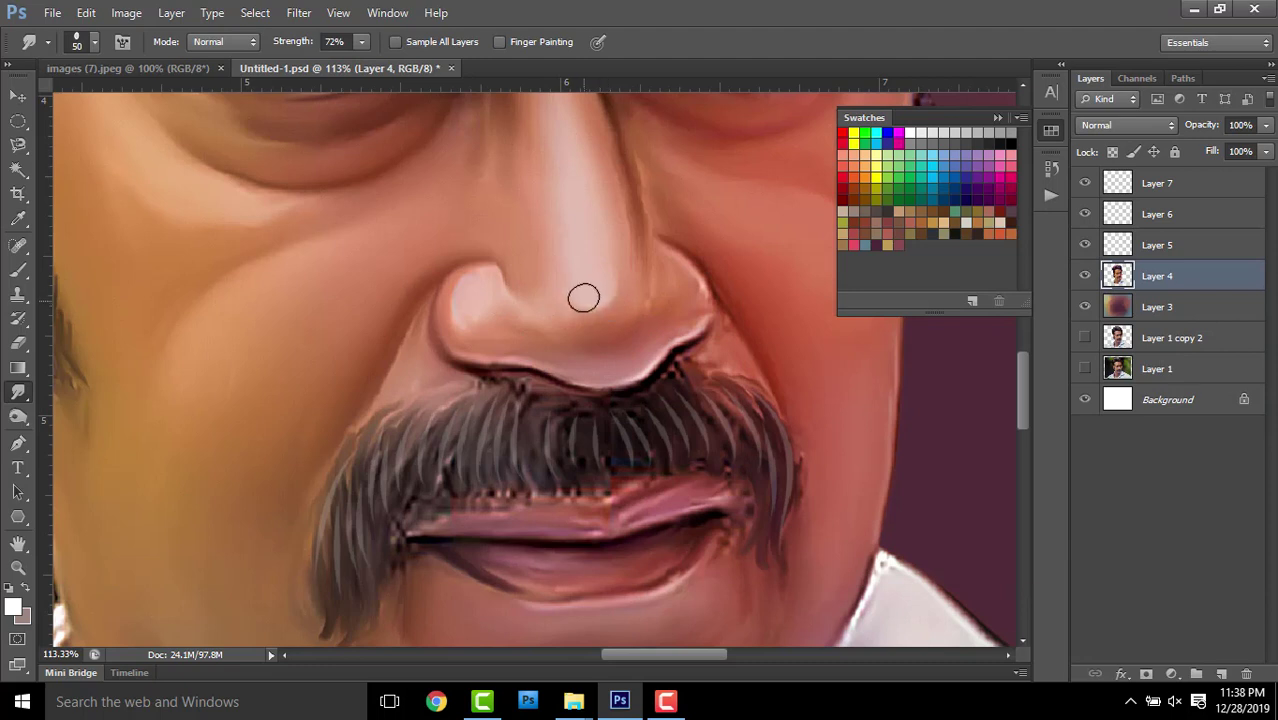
On a new layer, paint white nose-tip and nostril highlights, fade to 41%, and smudge up the bridge
left_click_drag(599, 300, 600, 248)
key("ctrl+z")
left_click(1222, 673)
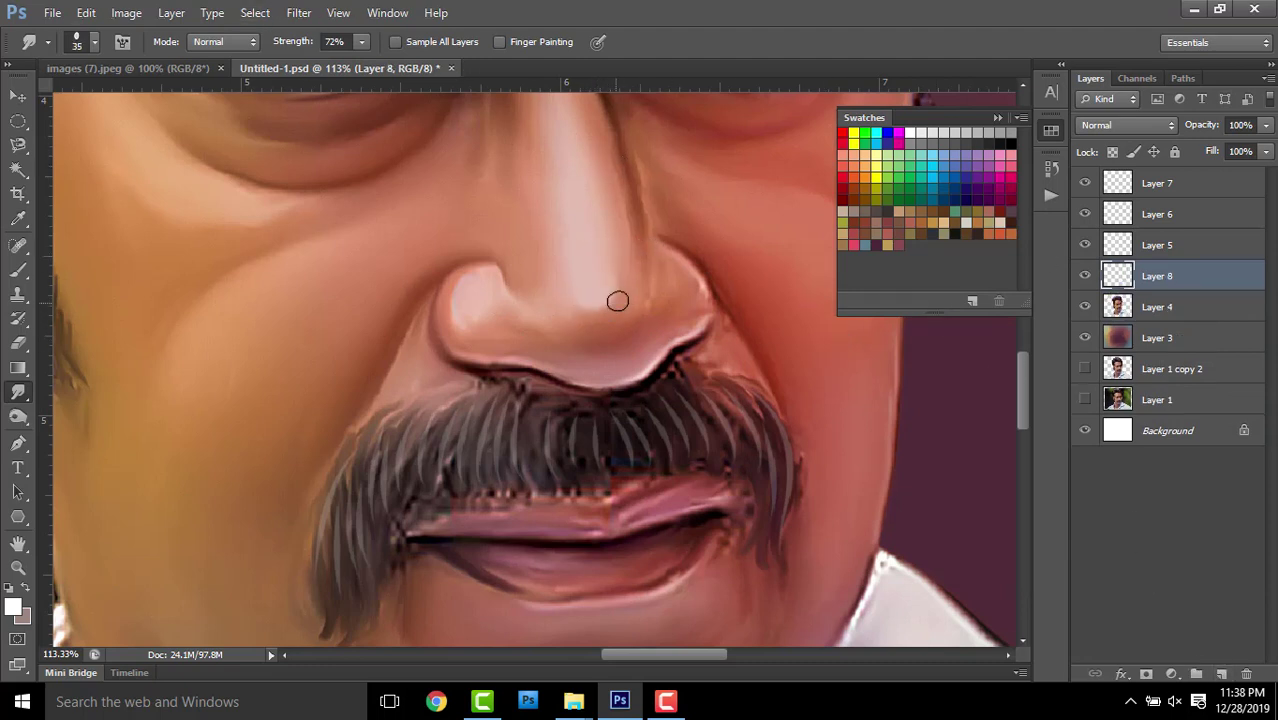
left_click_drag(471, 289, 469, 316)
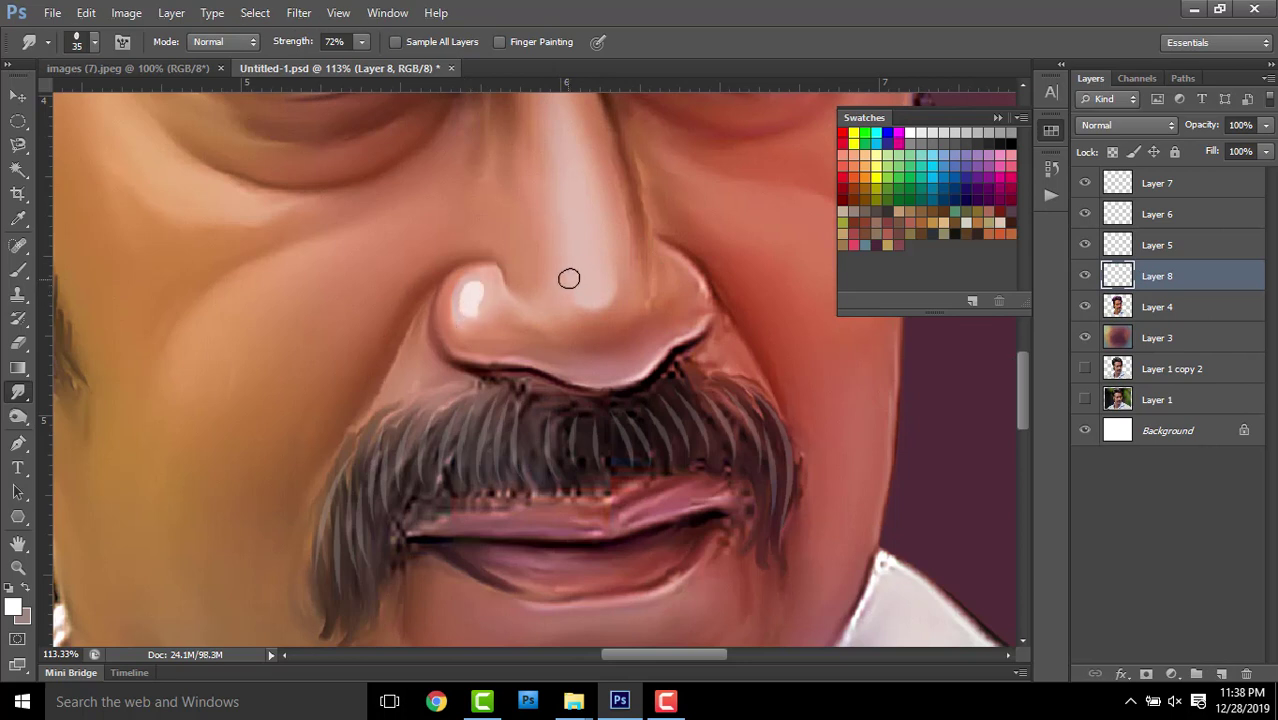
mouse_move(597, 302)
left_mouse_down()
mouse_move(588, 258)
mouse_move(605, 271)
left_mouse_up()
key("ctrl+z")
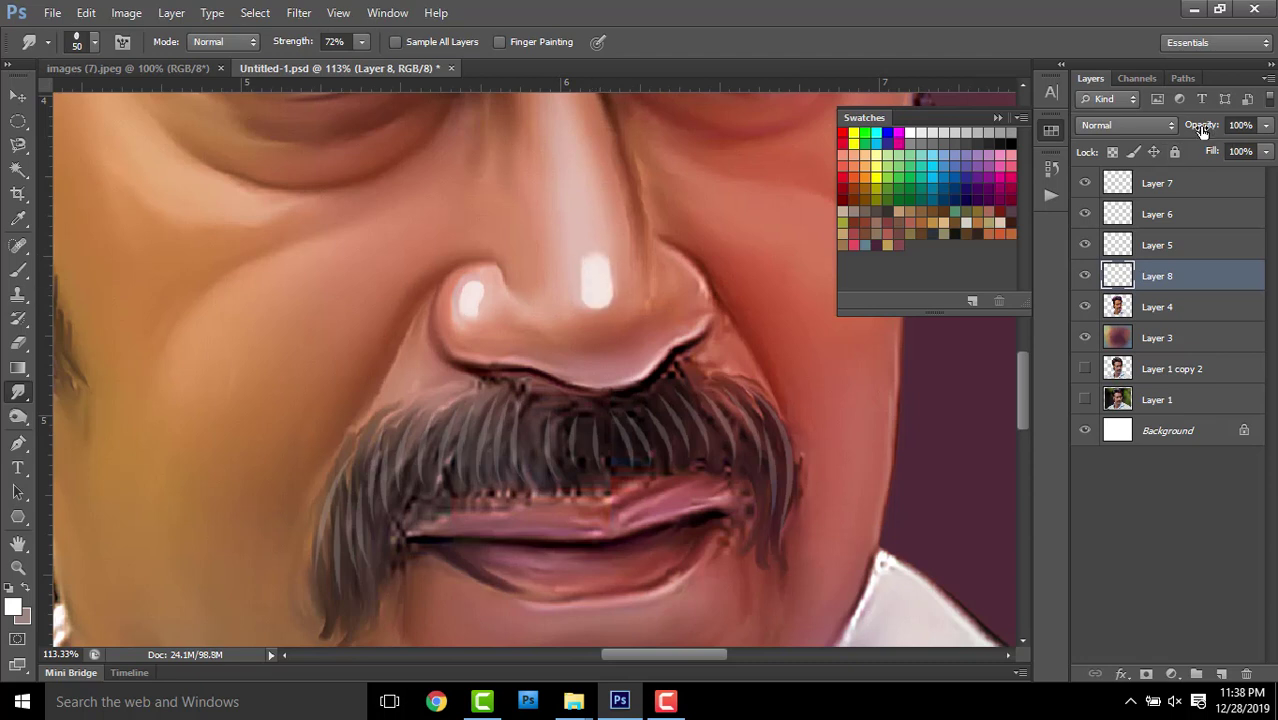
left_click_drag(1200, 133, 1147, 133)
left_click_drag(596, 276, 590, 191)
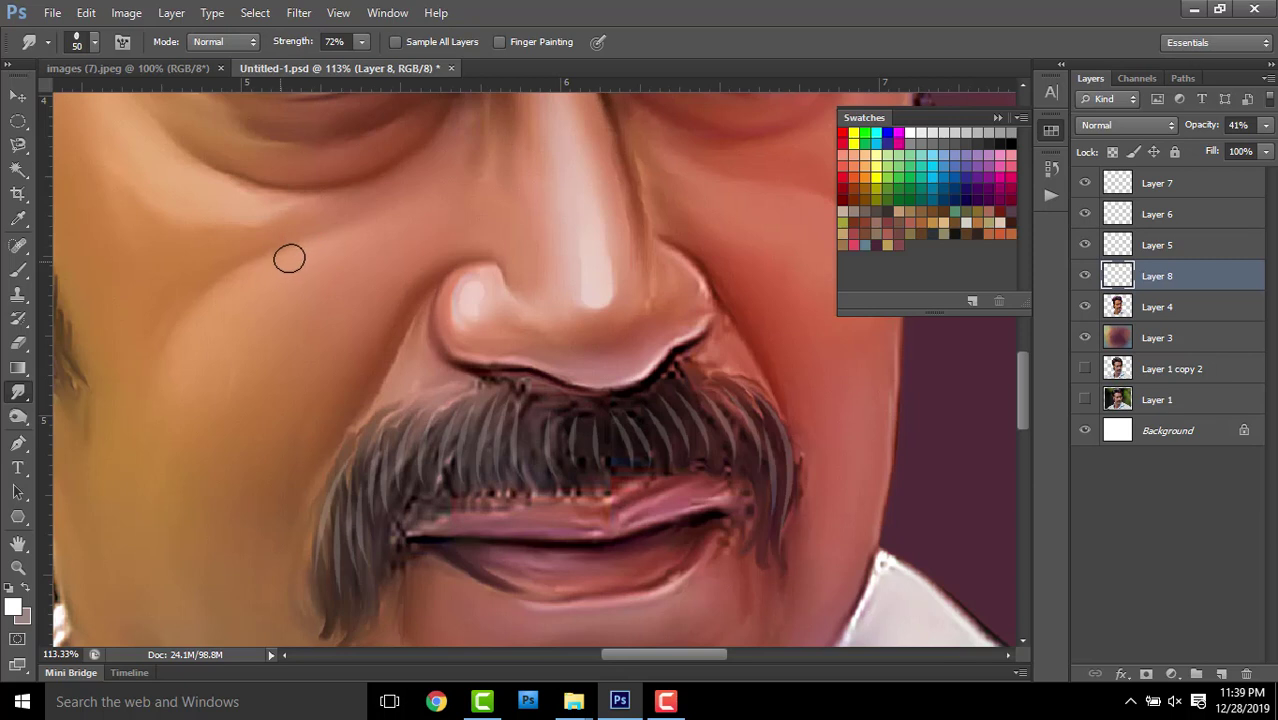
key("bracketright")
key("bracketright")
key("bracketright")
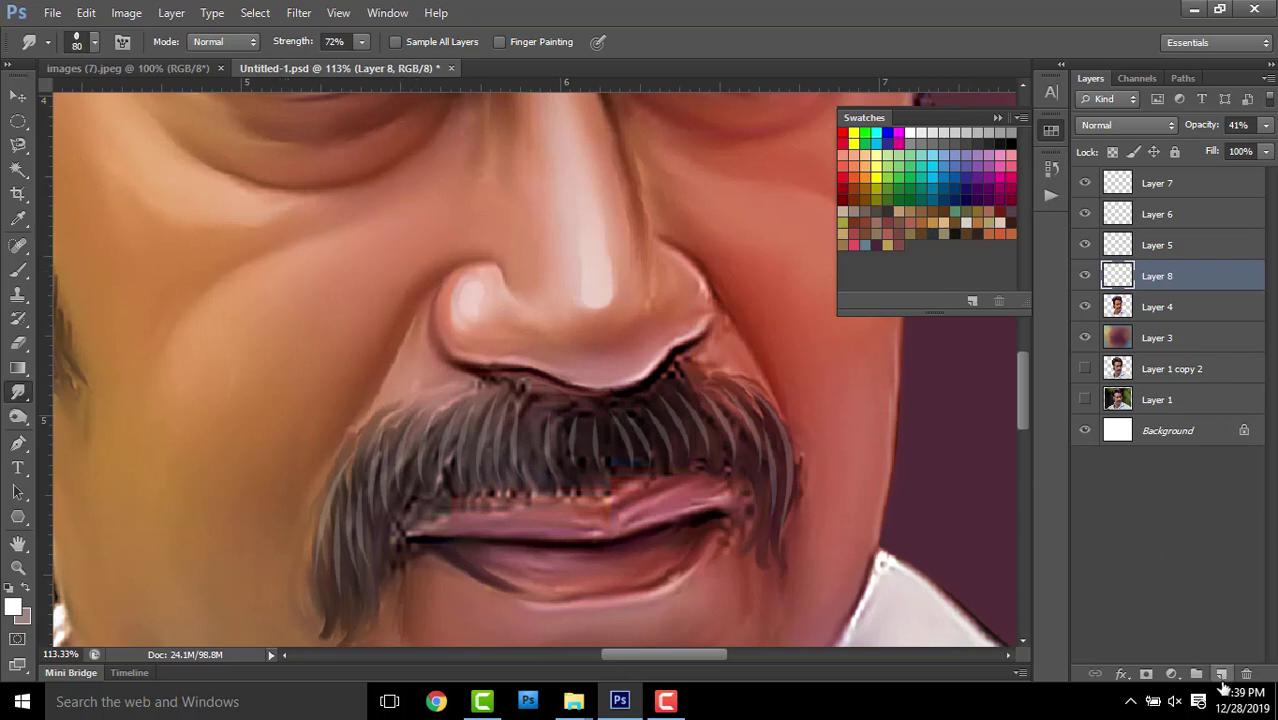
On new Layer 9, paint and smudge a white streak under the eye, faded to 39% opacity
left_click(1221, 675)
left_click_drag(262, 251, 442, 391)
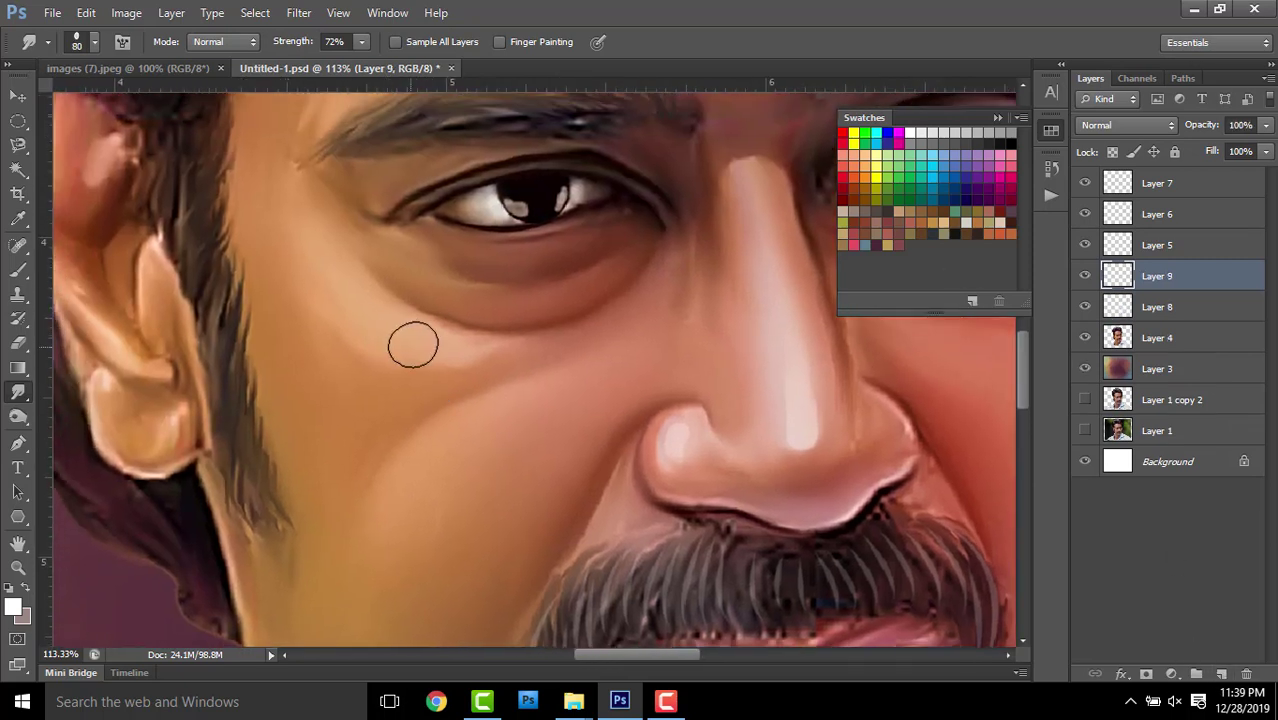
key("bracketleft")
key("bracketleft")
mouse_move(345, 290)
left_mouse_down()
mouse_move(409, 340)
mouse_move(518, 352)
left_mouse_up()
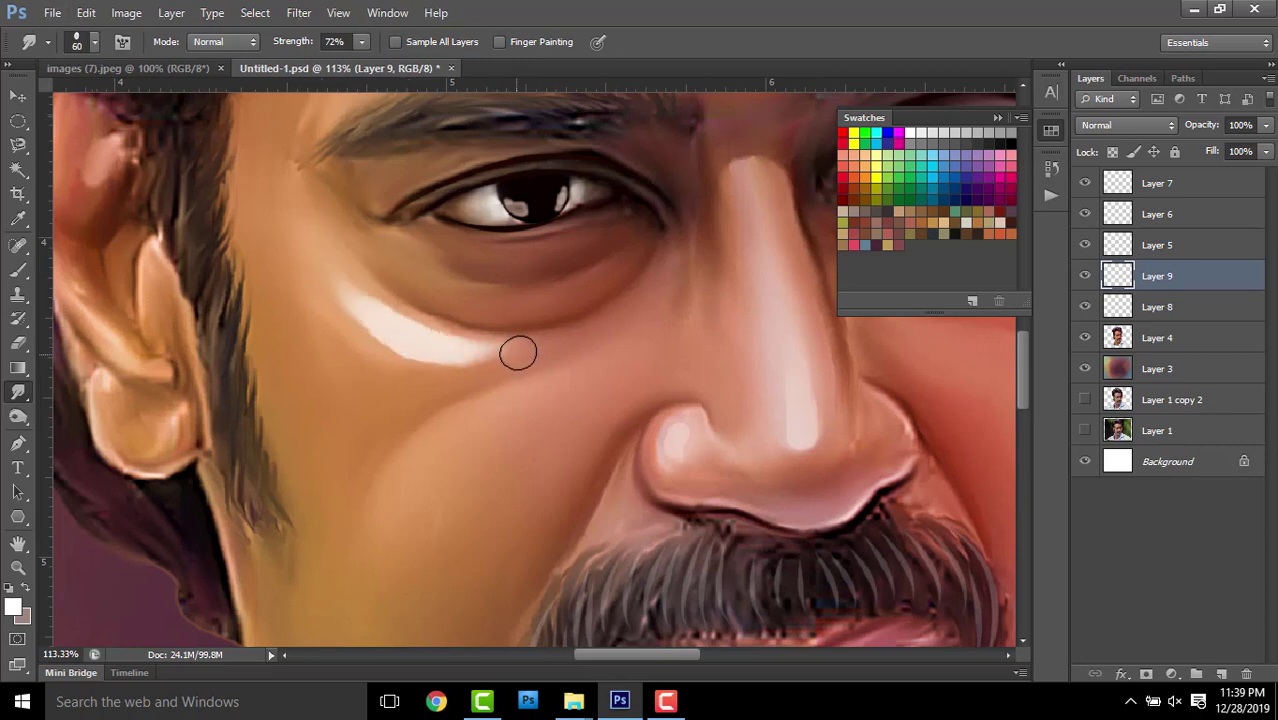
left_click_drag(345, 277, 308, 220)
left_click_drag(516, 345, 513, 345)
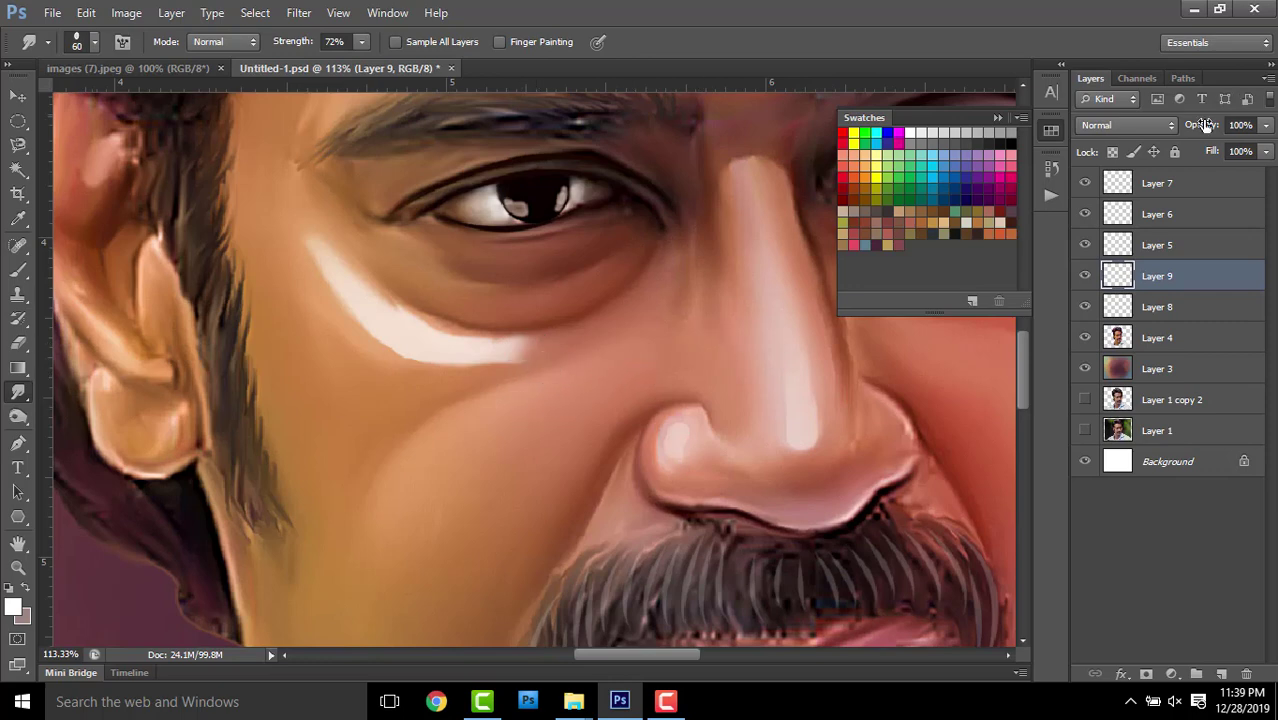
left_click_drag(1184, 128, 1147, 128)
scroll(548, 305, "down", 2)
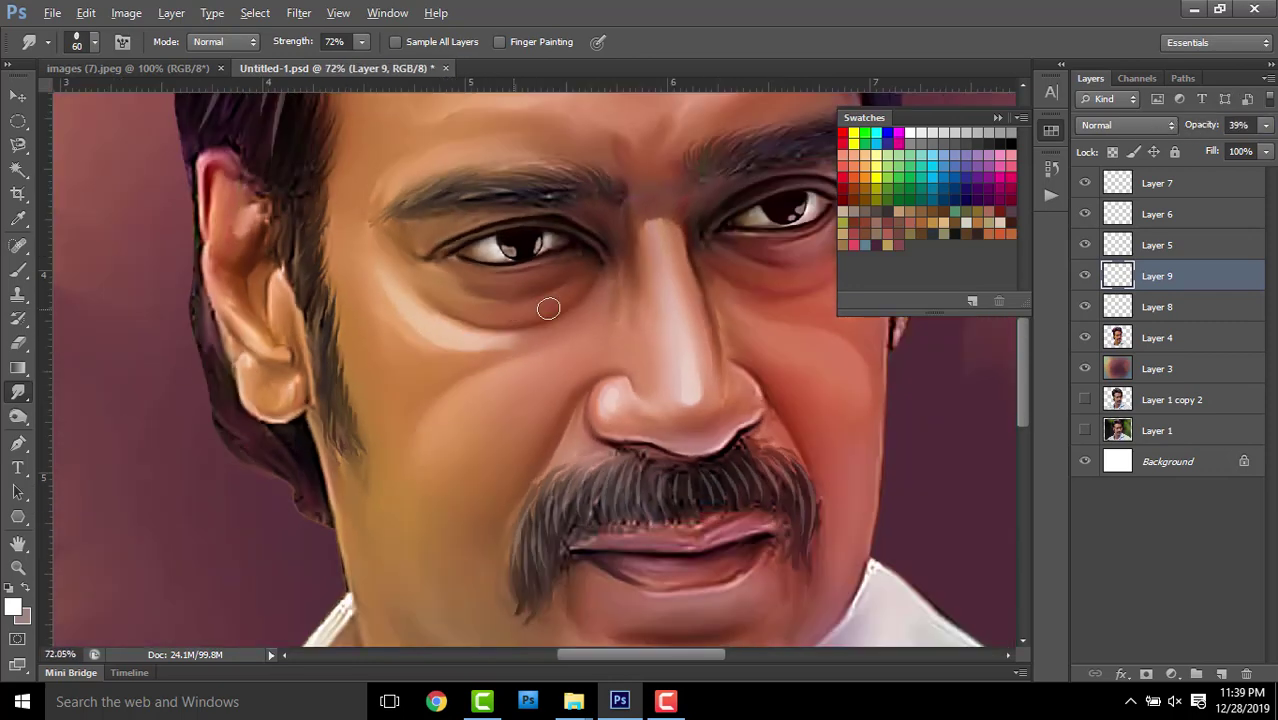
scroll(582, 262, "down", 1)
left_click_drag(463, 442, 512, 436)
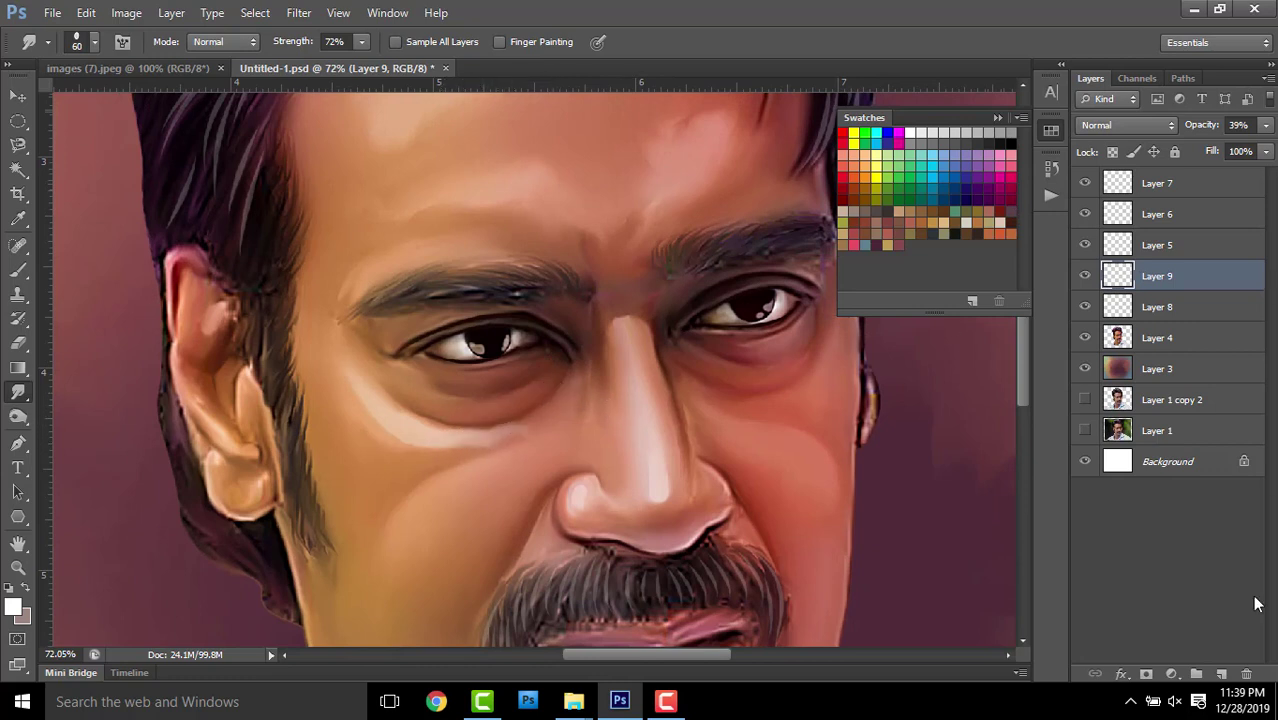
Delete Layer 9, select the Dodge tool, and add a new layer at the top of the stack
left_click(1246, 673)
left_click(19, 421)
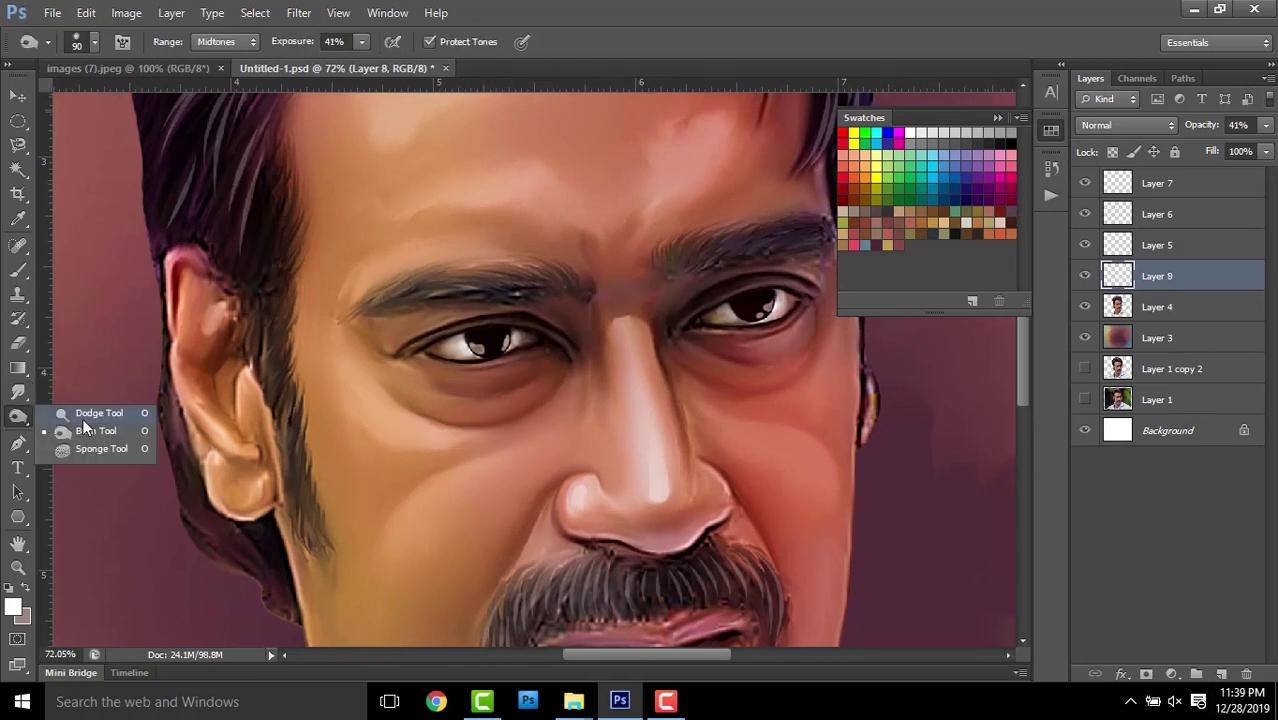
left_click(88, 416)
left_click(1224, 673)
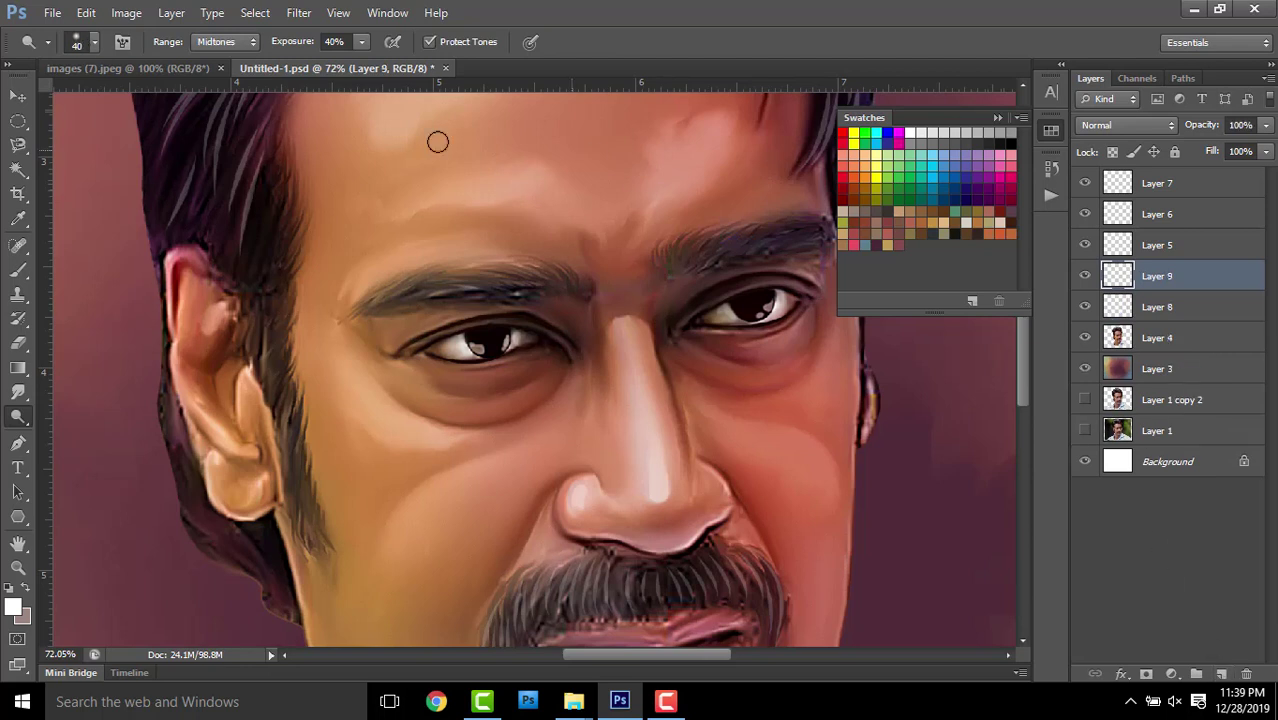
left_click_drag(1226, 255, 1226, 175)
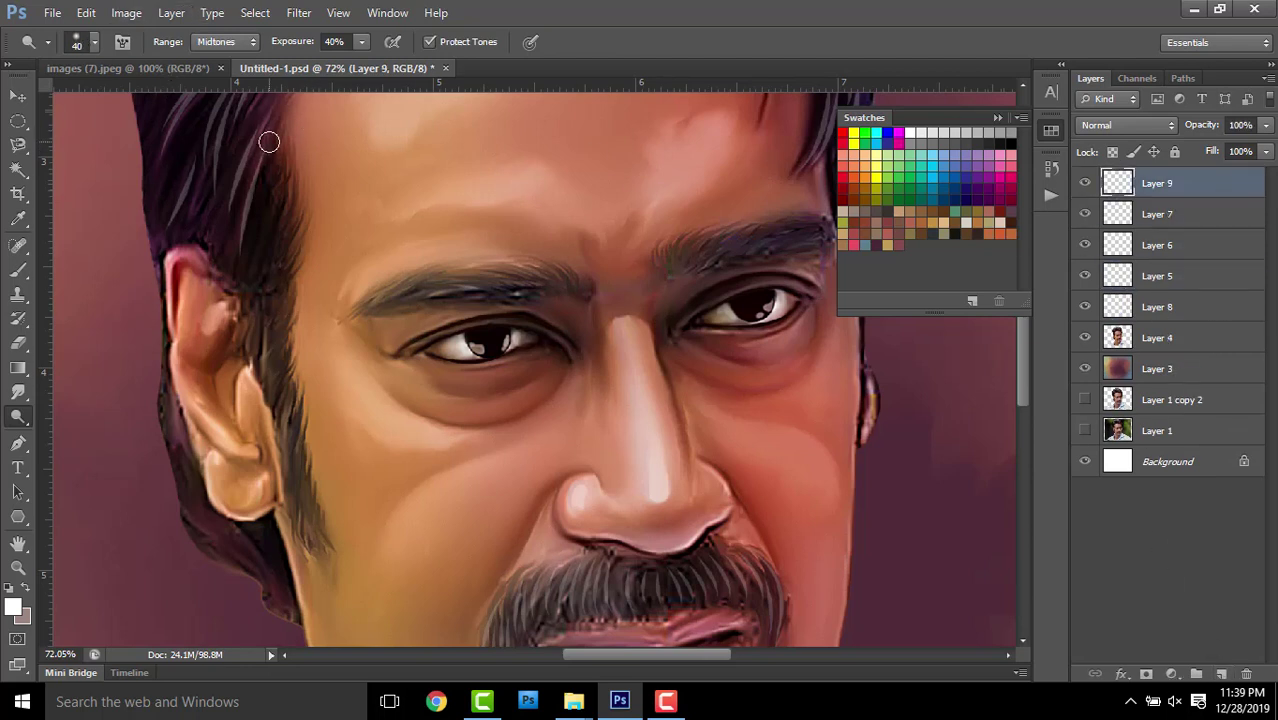
Focus on the mustache and lips with Layer 8 active and the Smudge tool selected
scroll(448, 310, "down", 3)
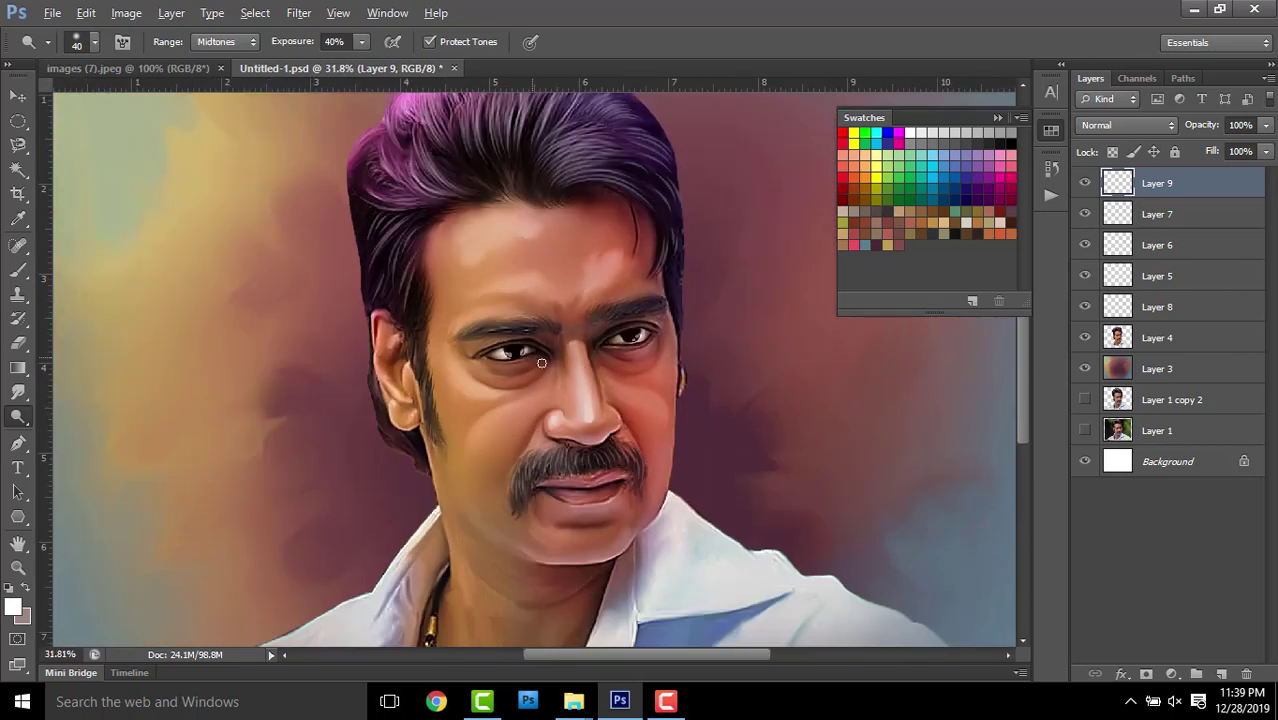
scroll(479, 579, "up", 3)
scroll(588, 513, "up", 2)
left_click_drag(588, 513, 566, 311)
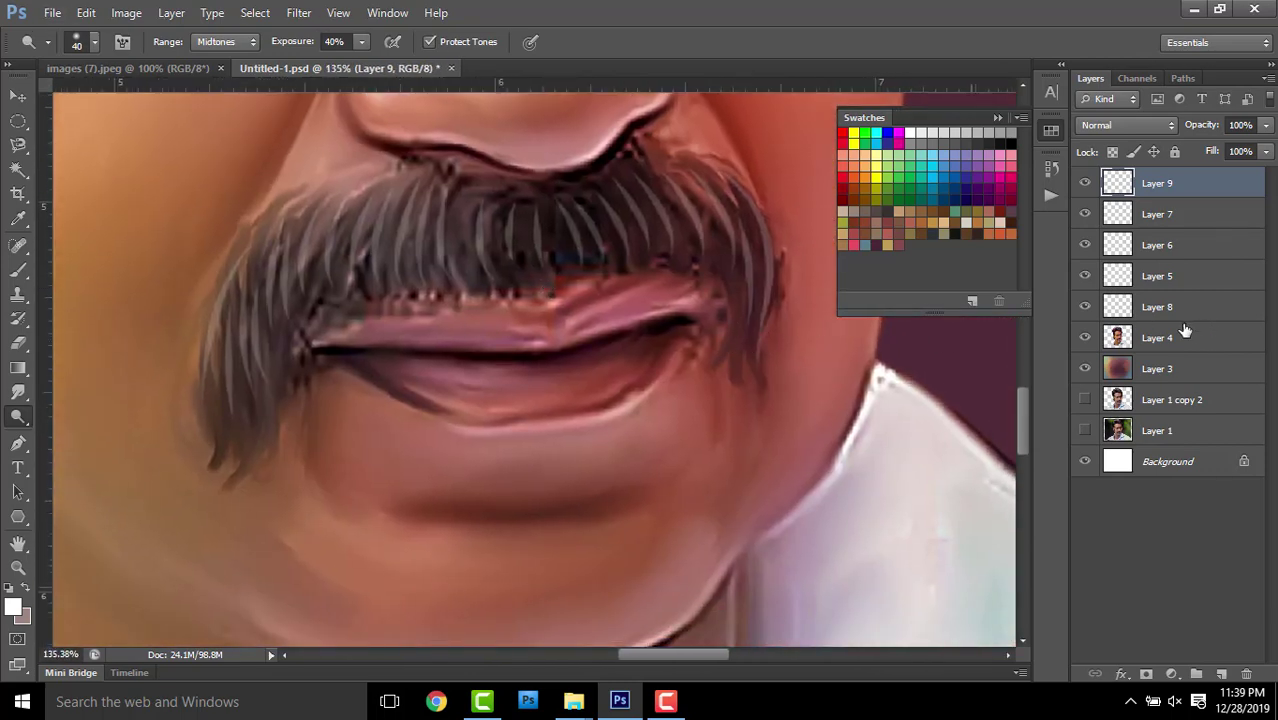
left_click(1097, 311)
scroll(1080, 311, "up", 3)
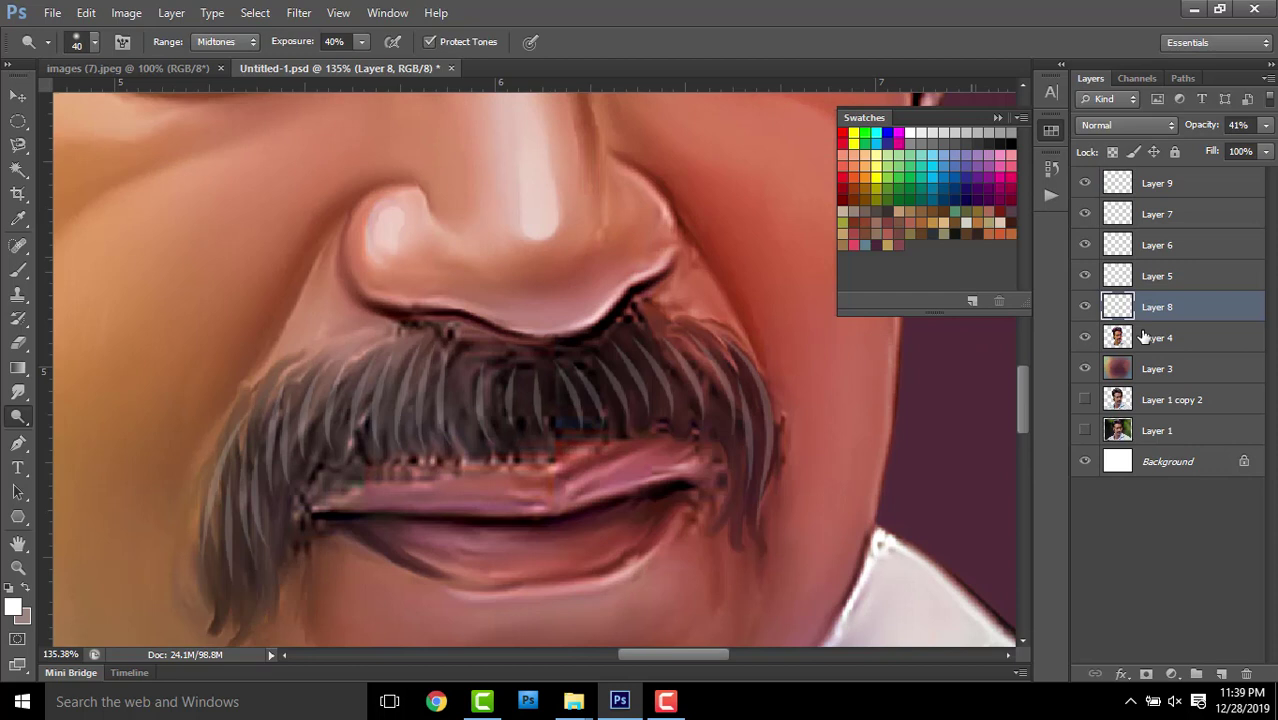
left_click(1086, 309)
scroll(523, 392, "down", 1)
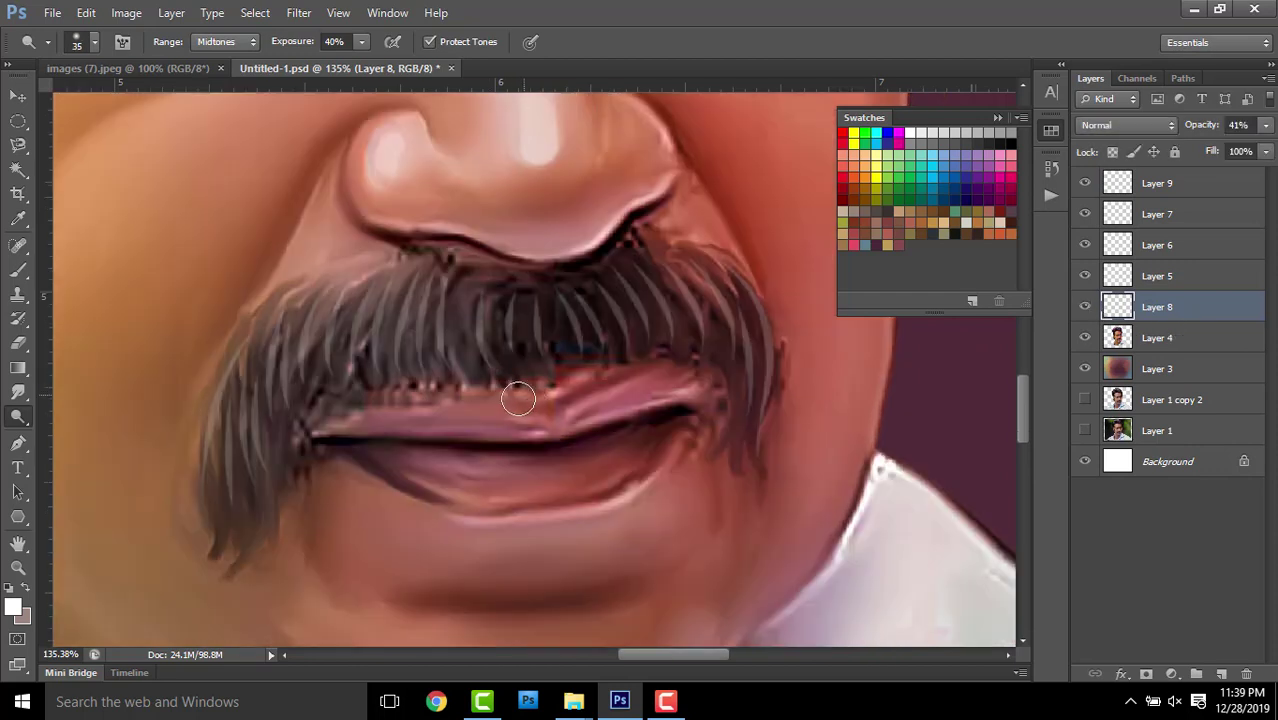
left_click(18, 392)
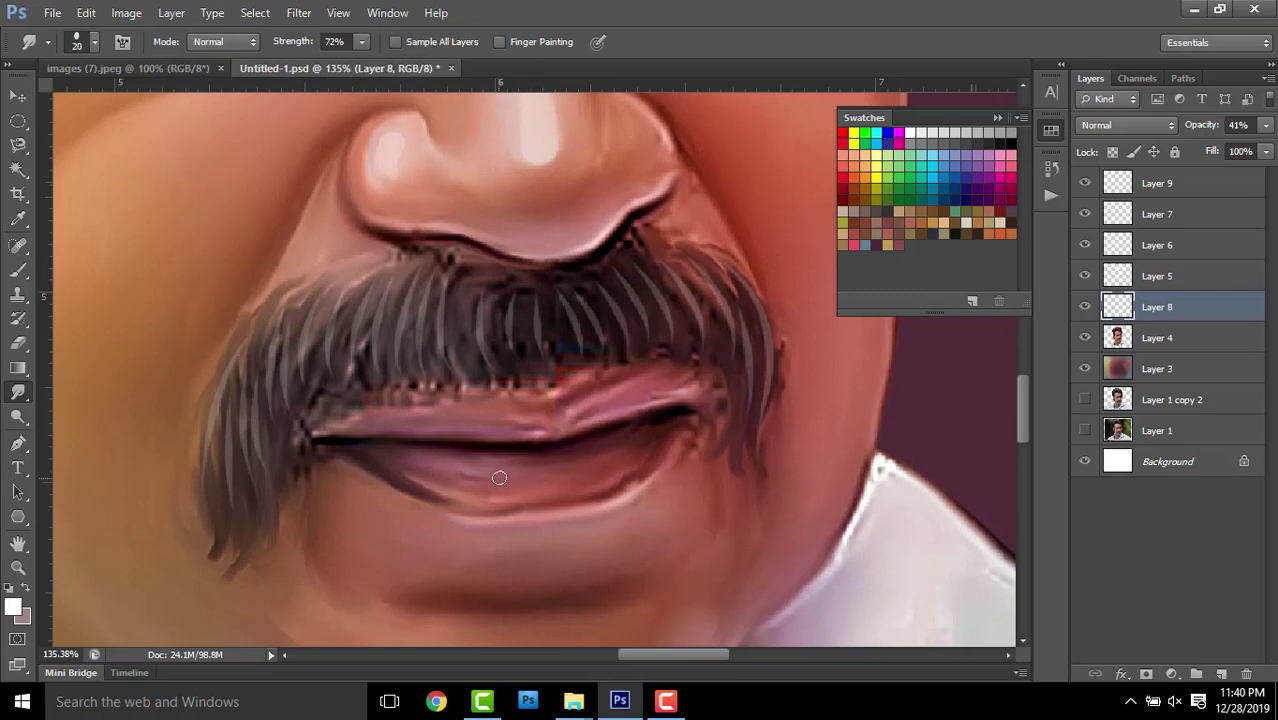
Smudge soft highlights along the left side, right side and edge of the lower lip on Layer 8
left_click_drag(499, 471, 458, 459)
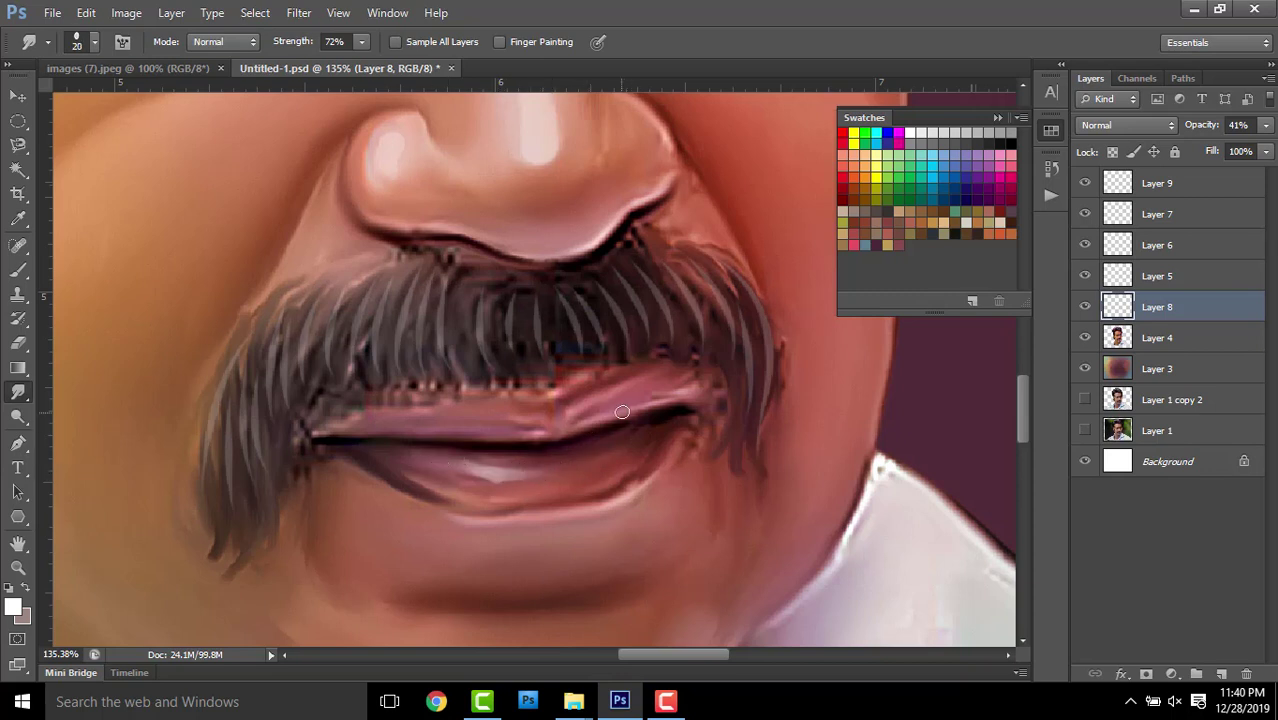
left_click_drag(691, 390, 650, 408)
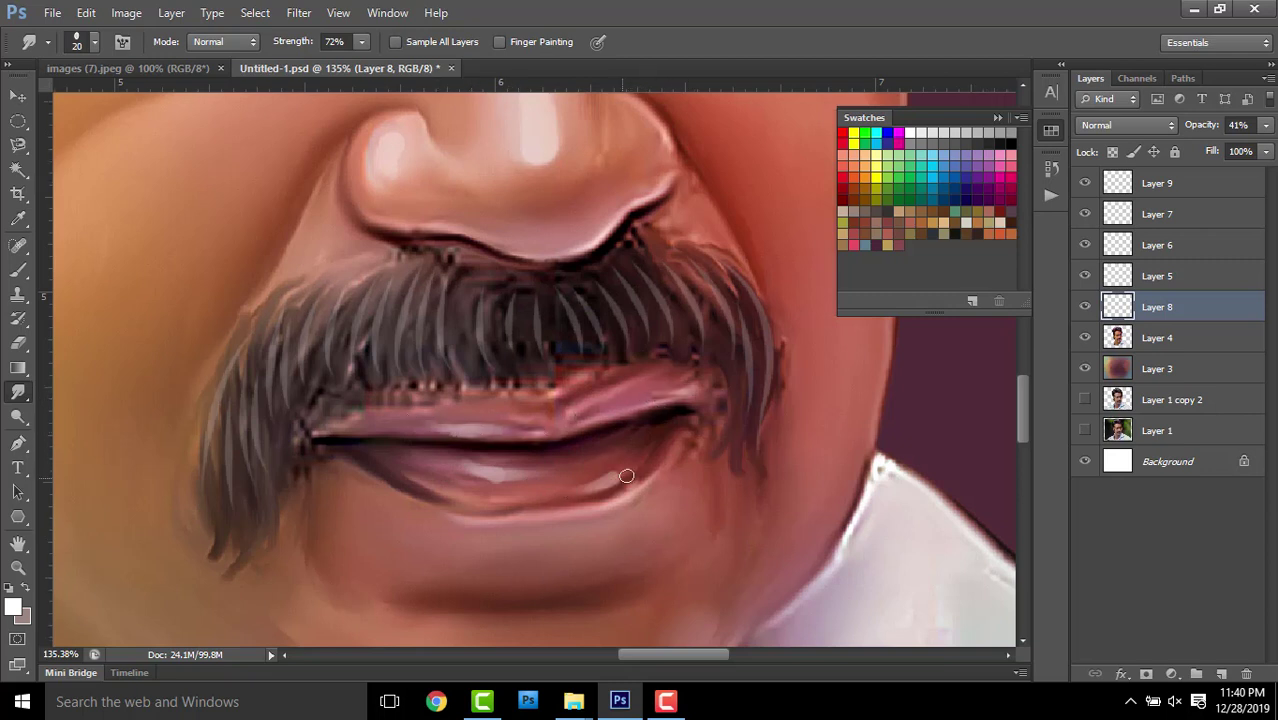
left_click_drag(612, 476, 649, 442)
left_click_drag(471, 469, 457, 461)
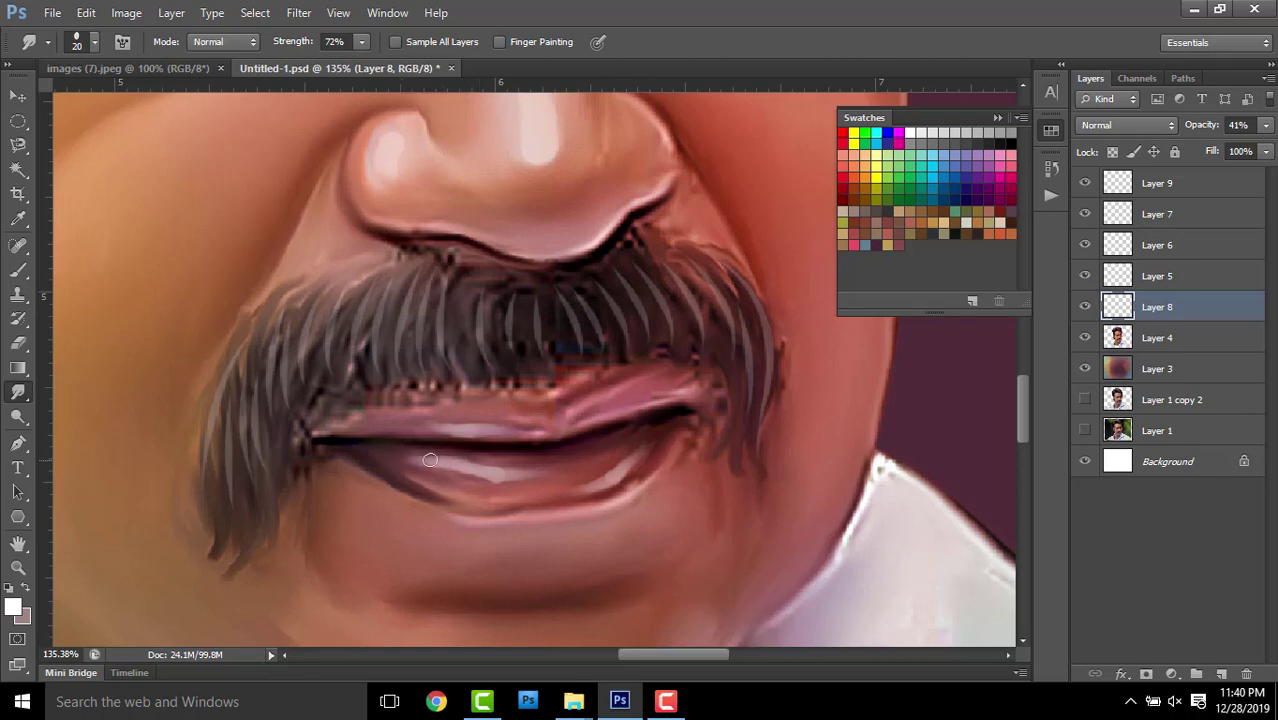
scroll(626, 422, "down", 5)
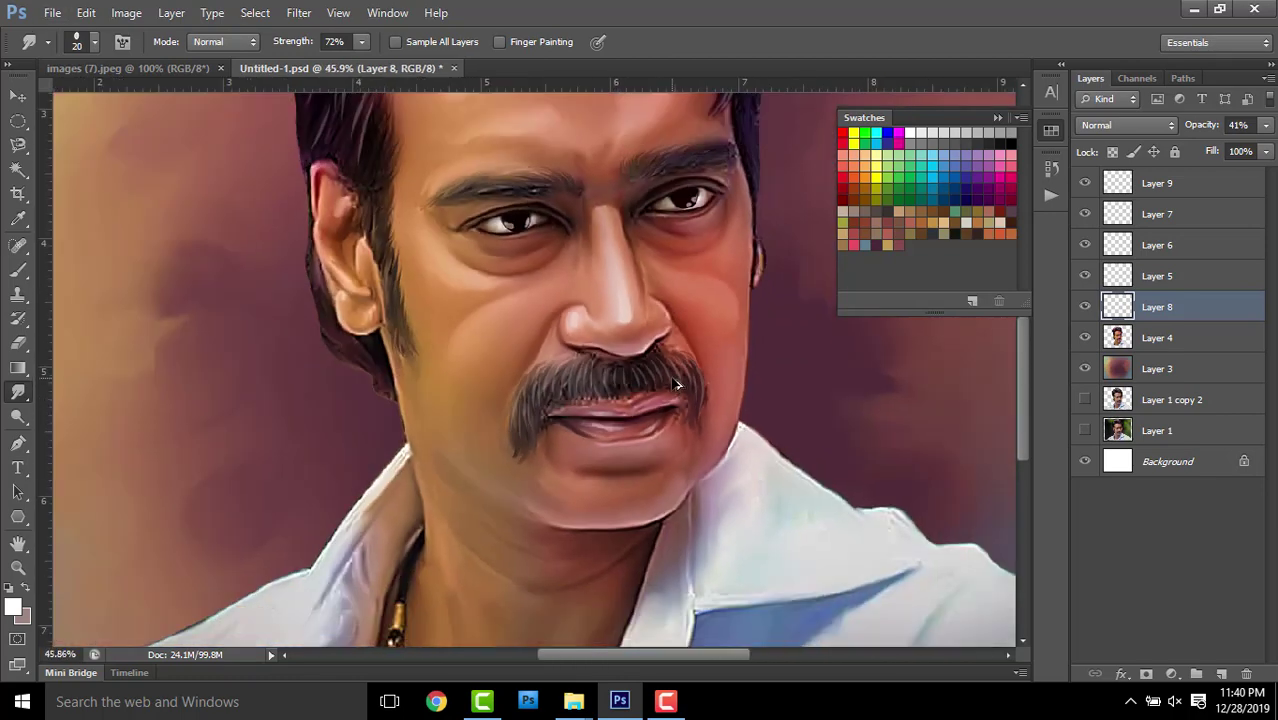
Remove Layer 8 from the stack and set the smudge strength to 84%
scroll(672, 377, "up", 3)
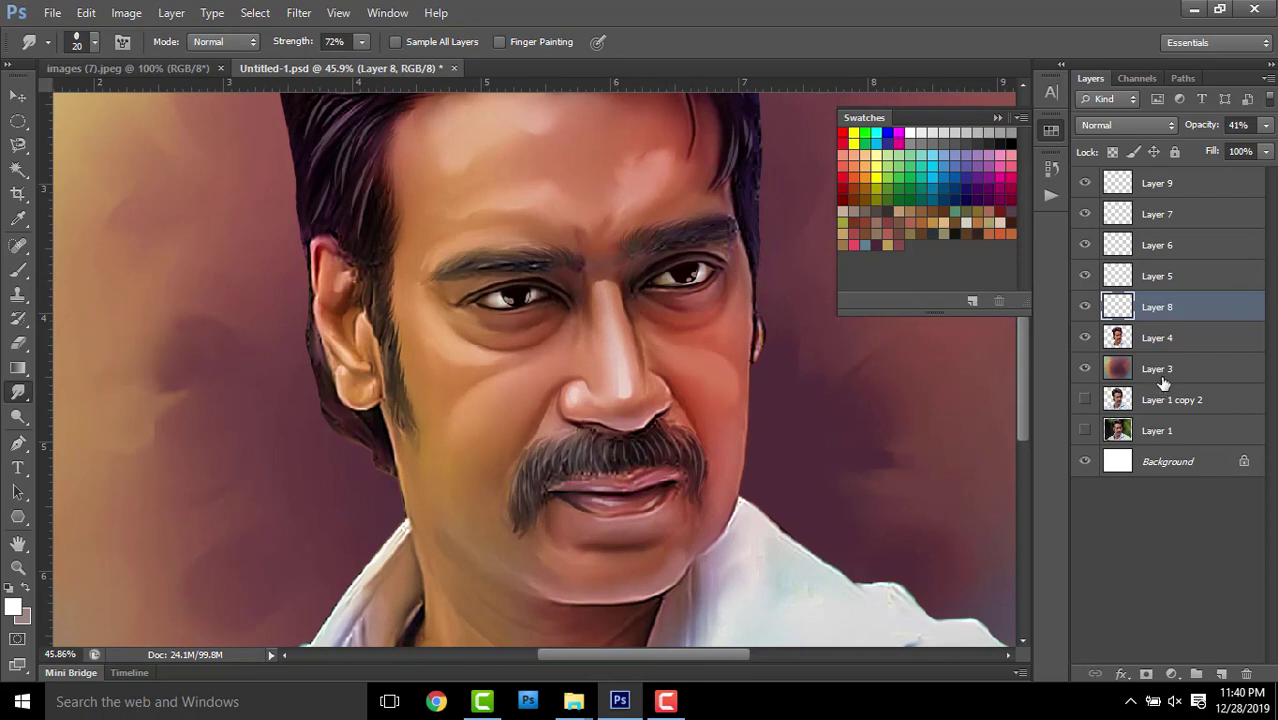
key("ctrl+e")
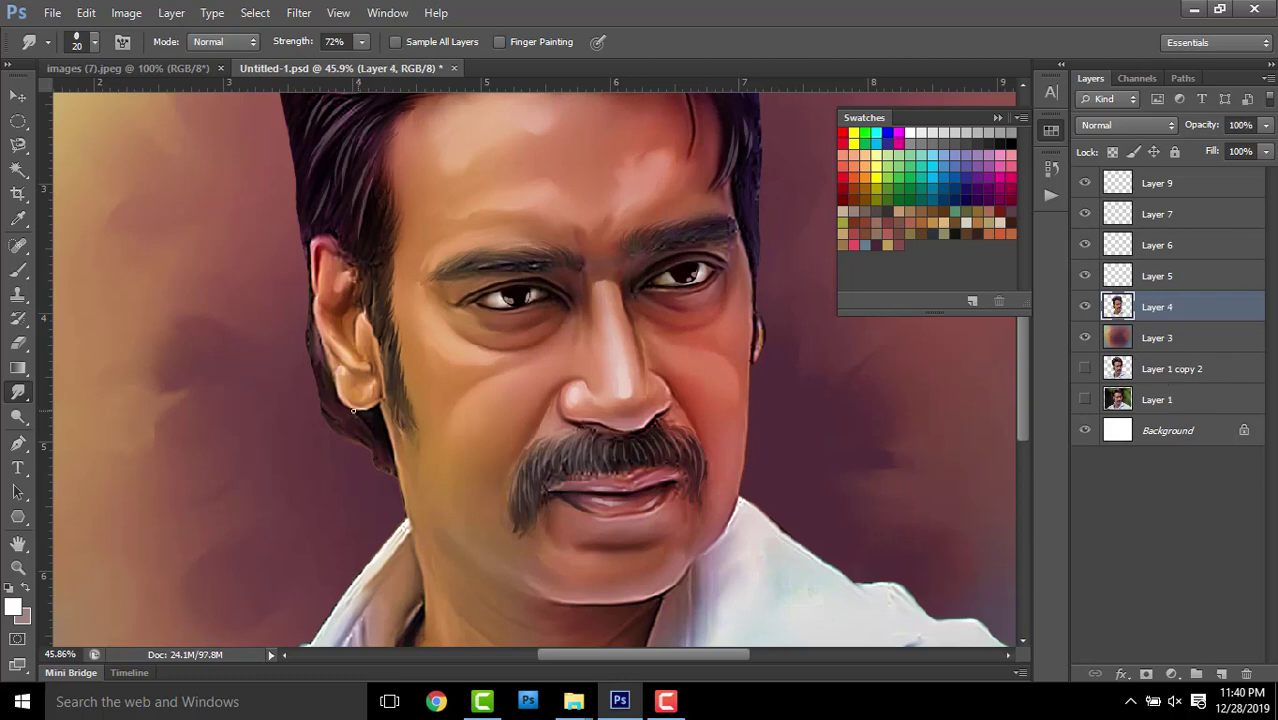
scroll(352, 410, "up", 2)
scroll(340, 338, "up", 2)
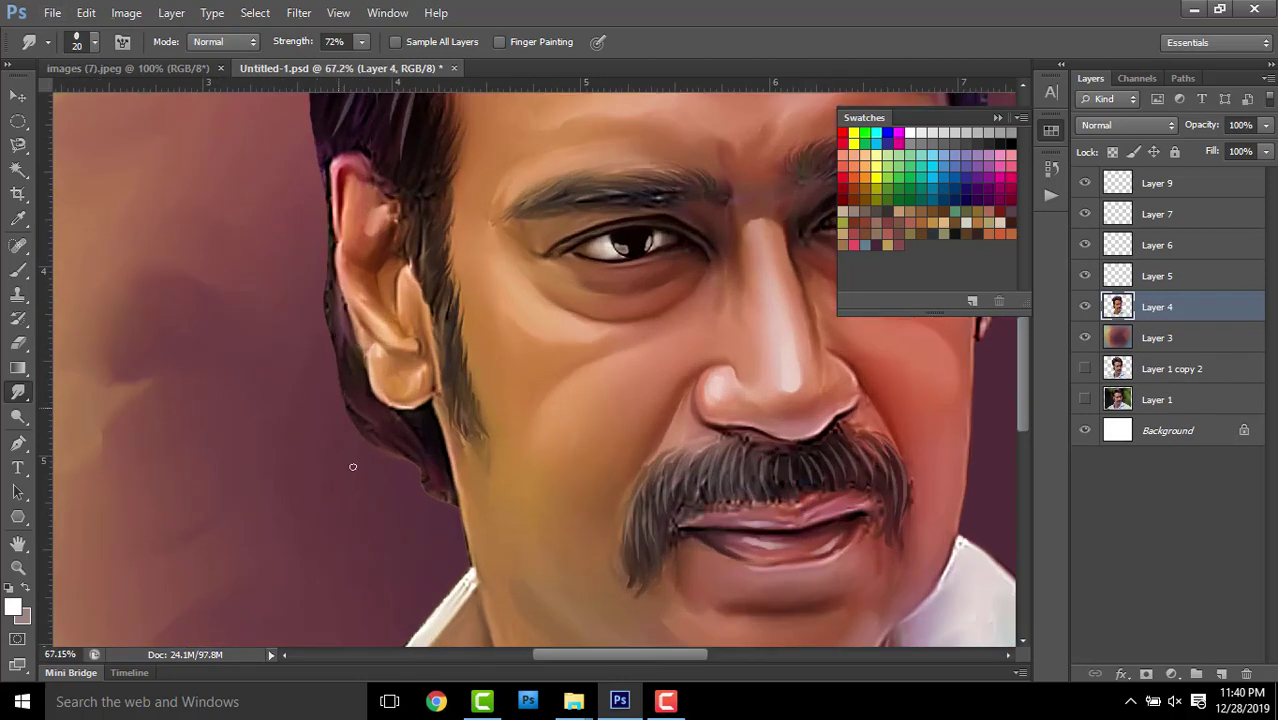
key("8")
key("4")
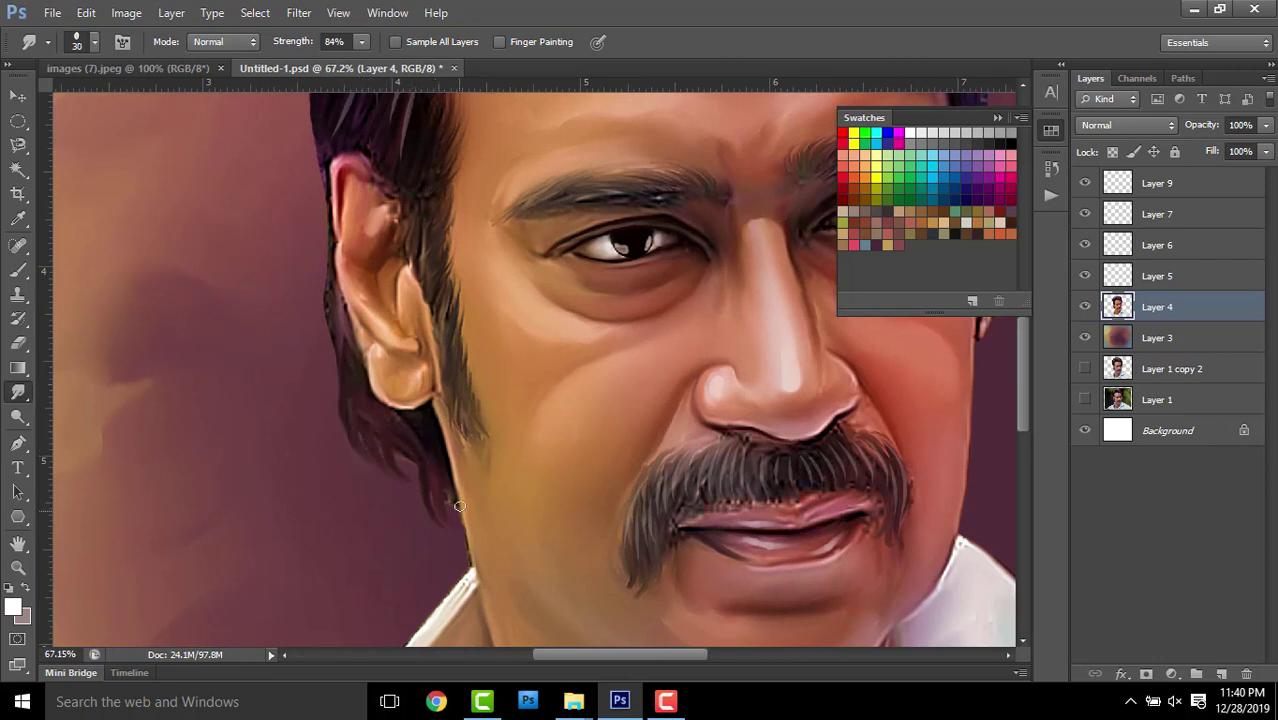
Zoom and pan around the portrait to review it, including the top of the hair
scroll(435, 444, "down", 3)
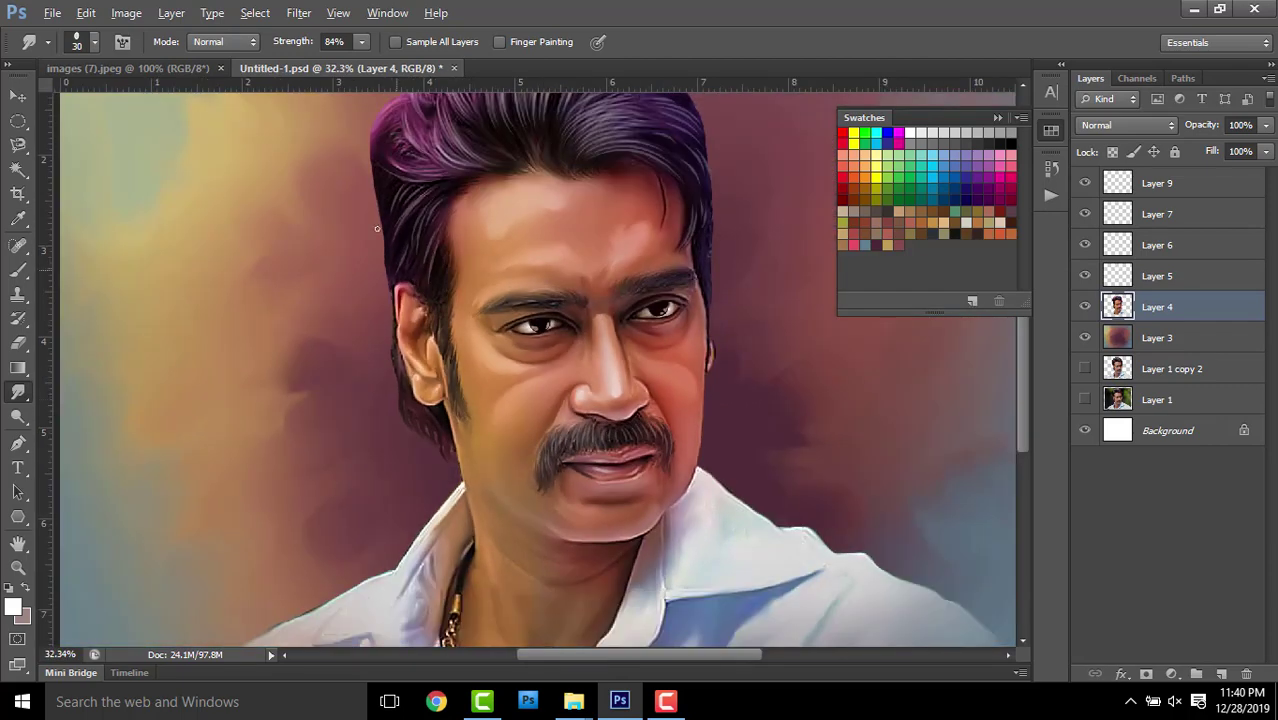
scroll(480, 420, "up", 2)
scroll(502, 464, "up", 2)
left_click_drag(502, 464, 479, 619)
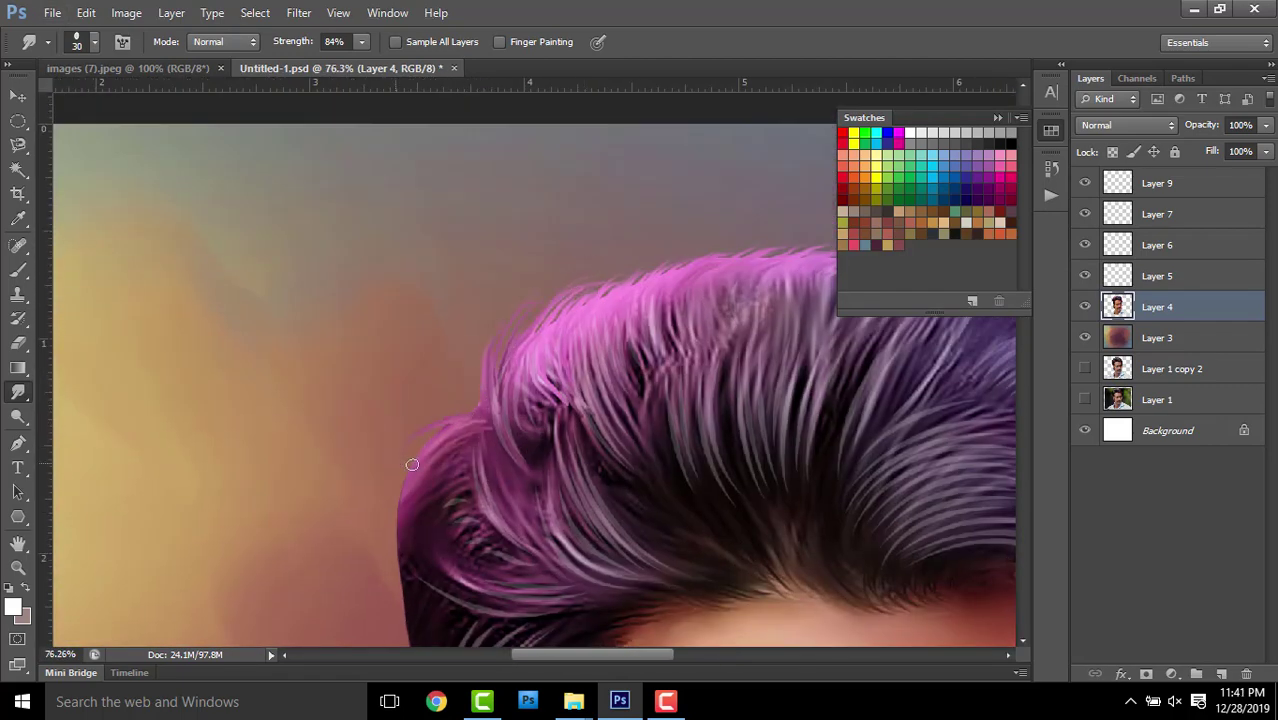
scroll(470, 360, "down", 1)
scroll(448, 368, "down", 1)
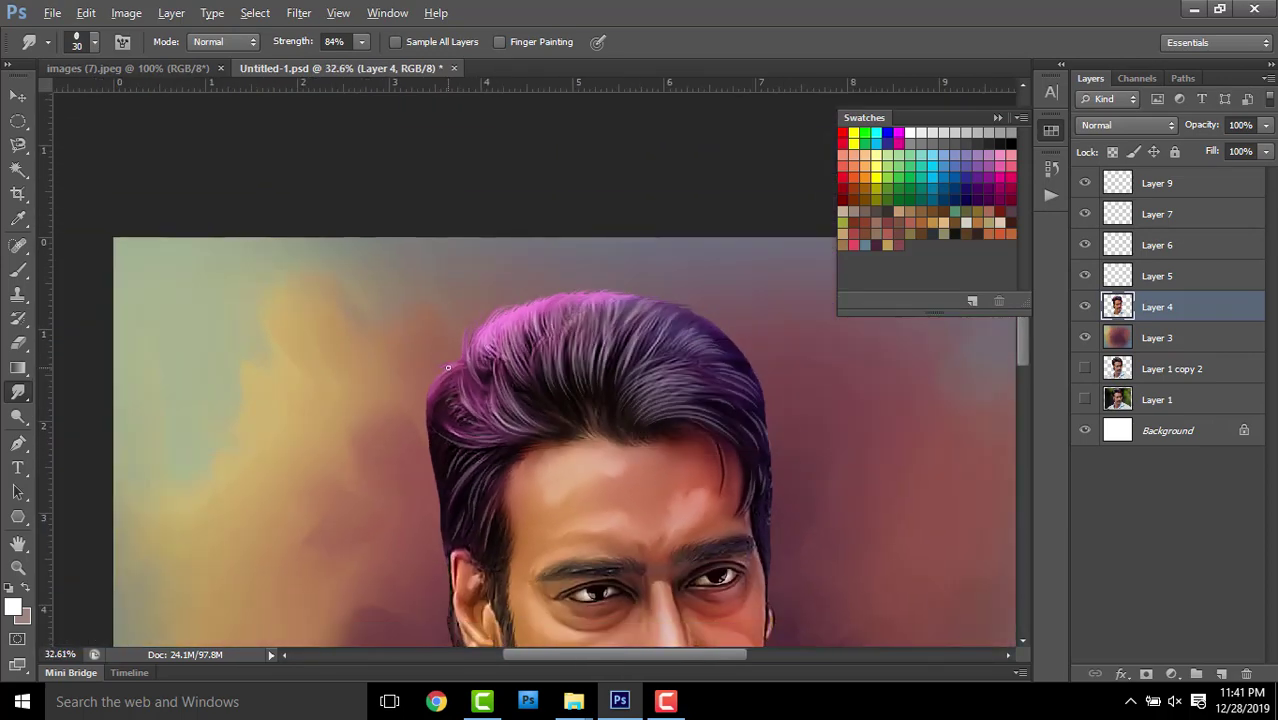
scroll(448, 368, "down", 1)
scroll(472, 357, "up", 1)
scroll(472, 357, "up", 1)
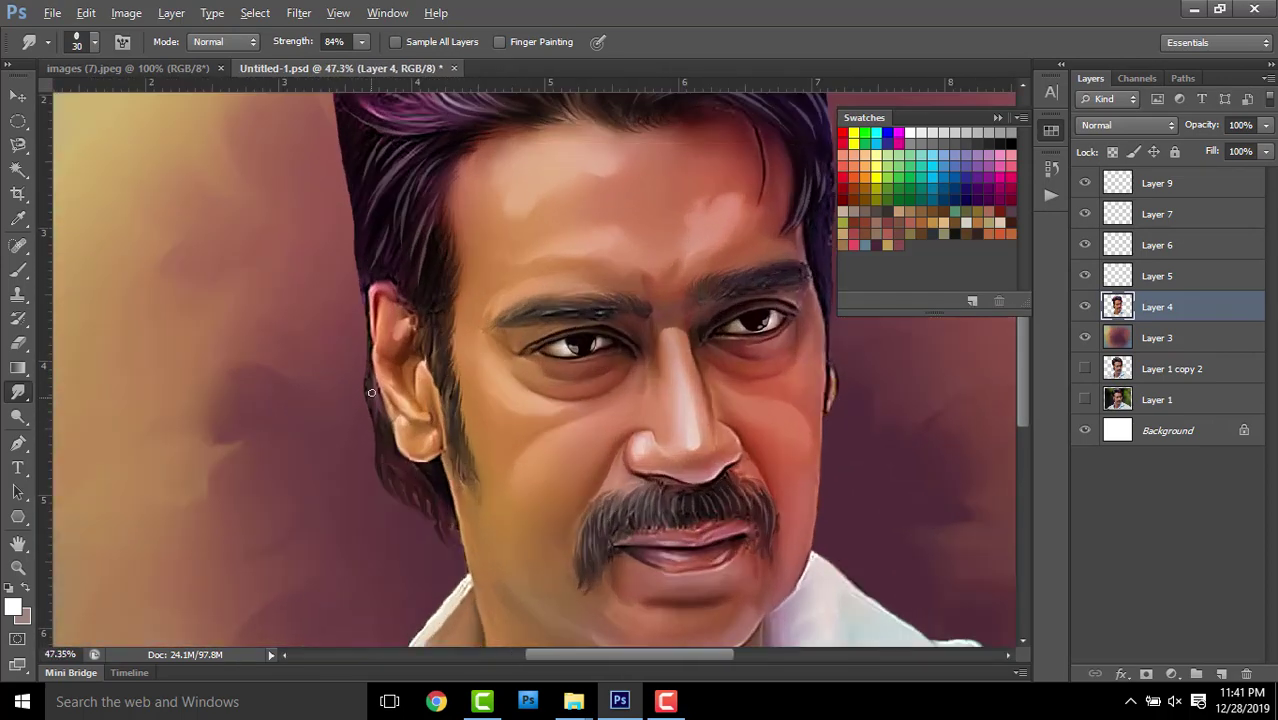
scroll(458, 398, "down", 1)
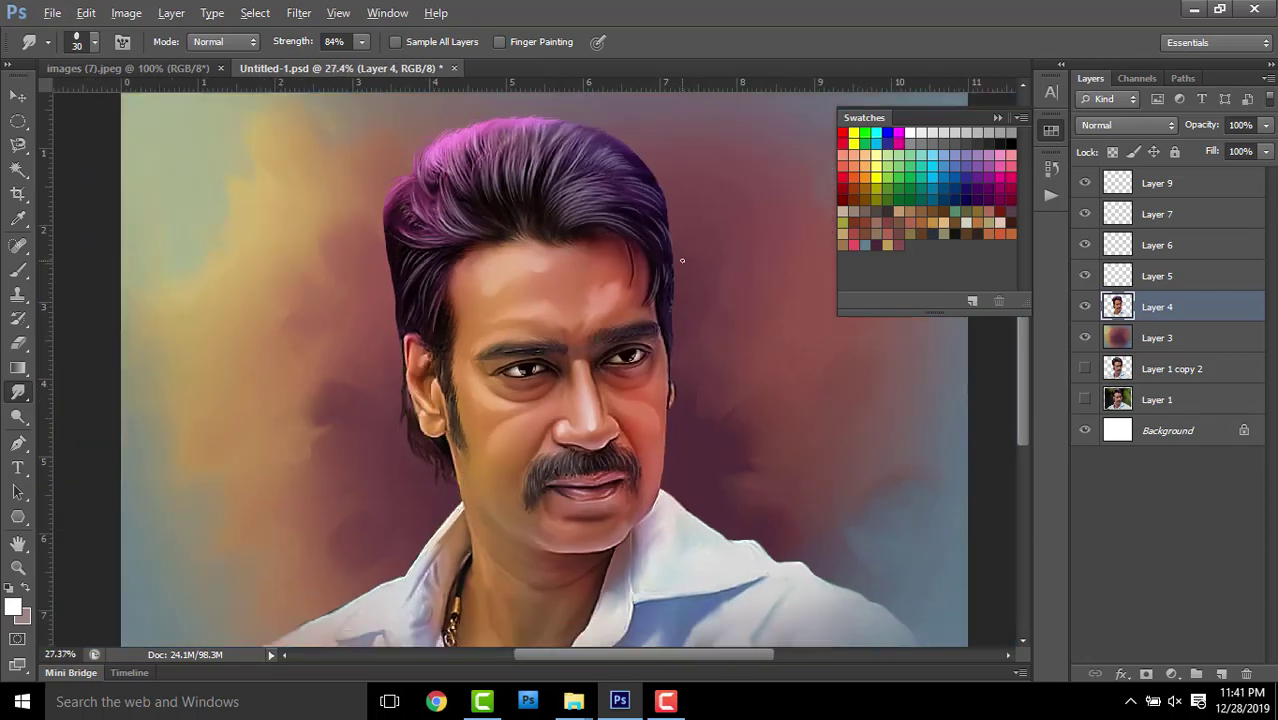
scroll(682, 261, "up", 1)
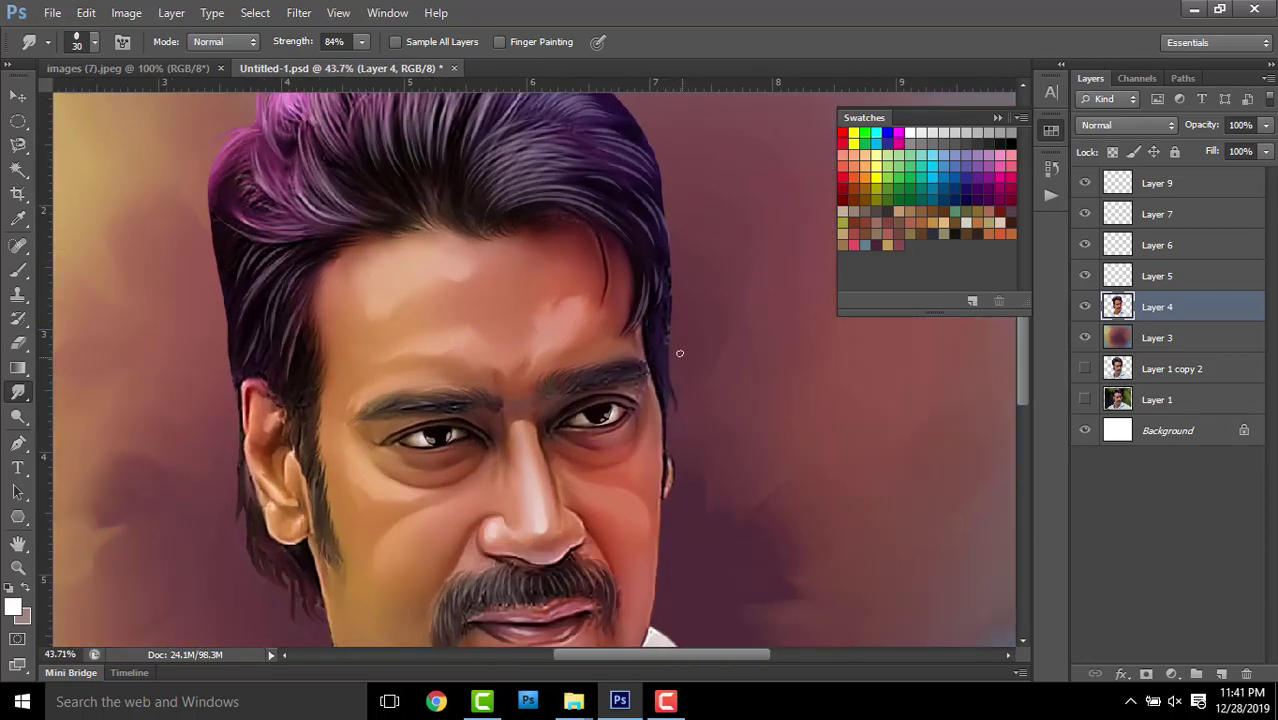
scroll(679, 327, "down", 1)
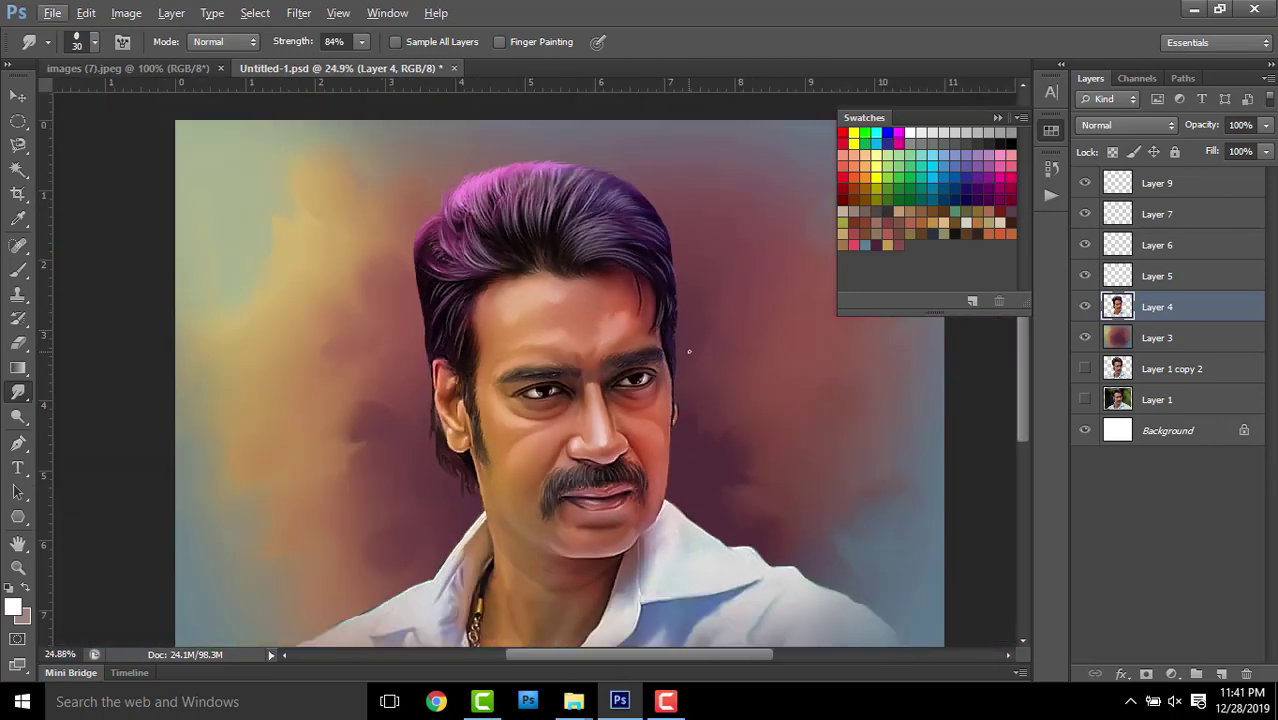
scroll(531, 307, "down", 1)
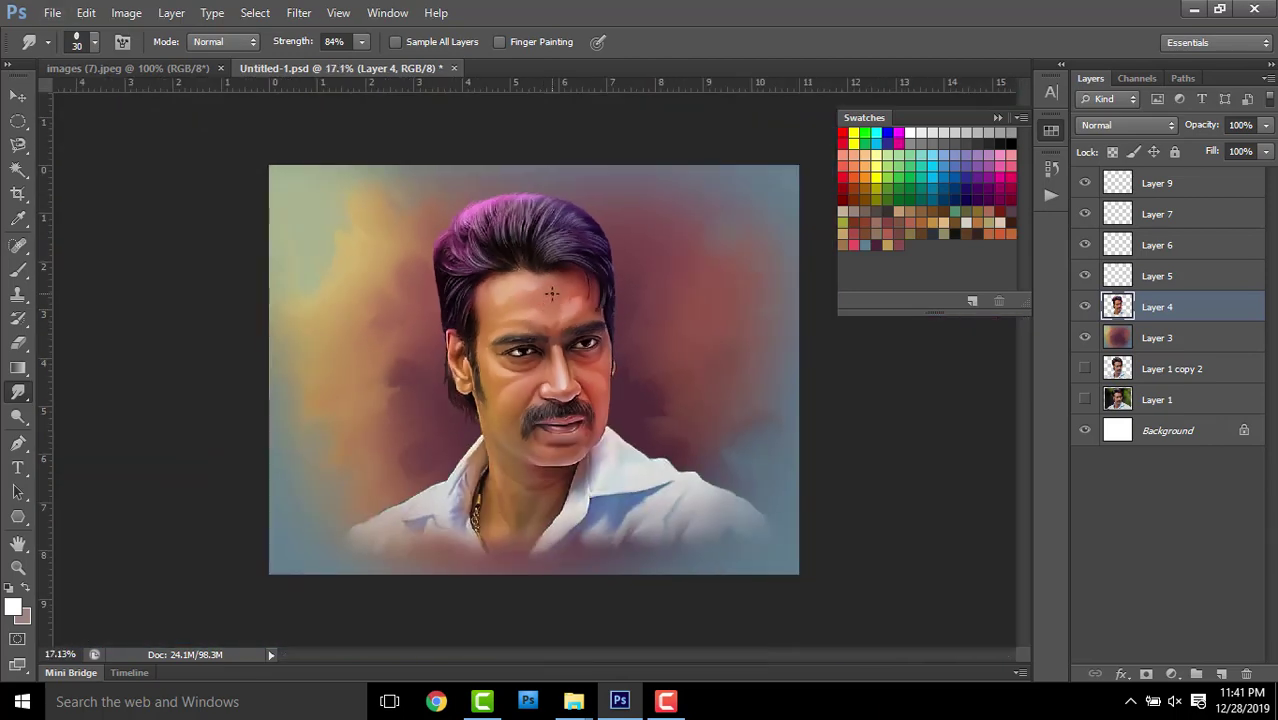
scroll(481, 374, "up", 1)
scroll(481, 370, "up", 2)
scroll(481, 368, "up", 1)
With a larger Smudge brush, streak the dark collar, white collar, lower chest and right collar edge downward
scroll(481, 368, "up", 1)
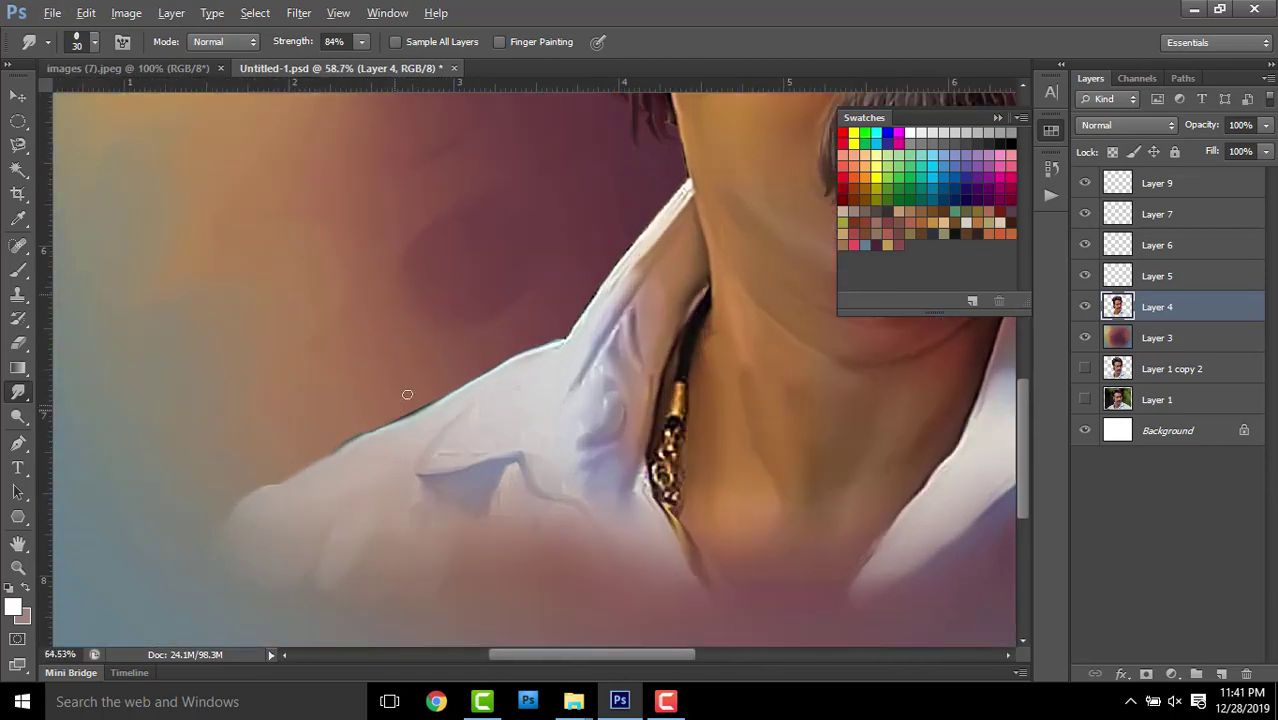
scroll(430, 390, "up", 1)
key("bracketright")
key("bracketright")
mouse_move(484, 380)
left_mouse_down()
mouse_move(331, 457)
mouse_move(197, 554)
left_mouse_up()
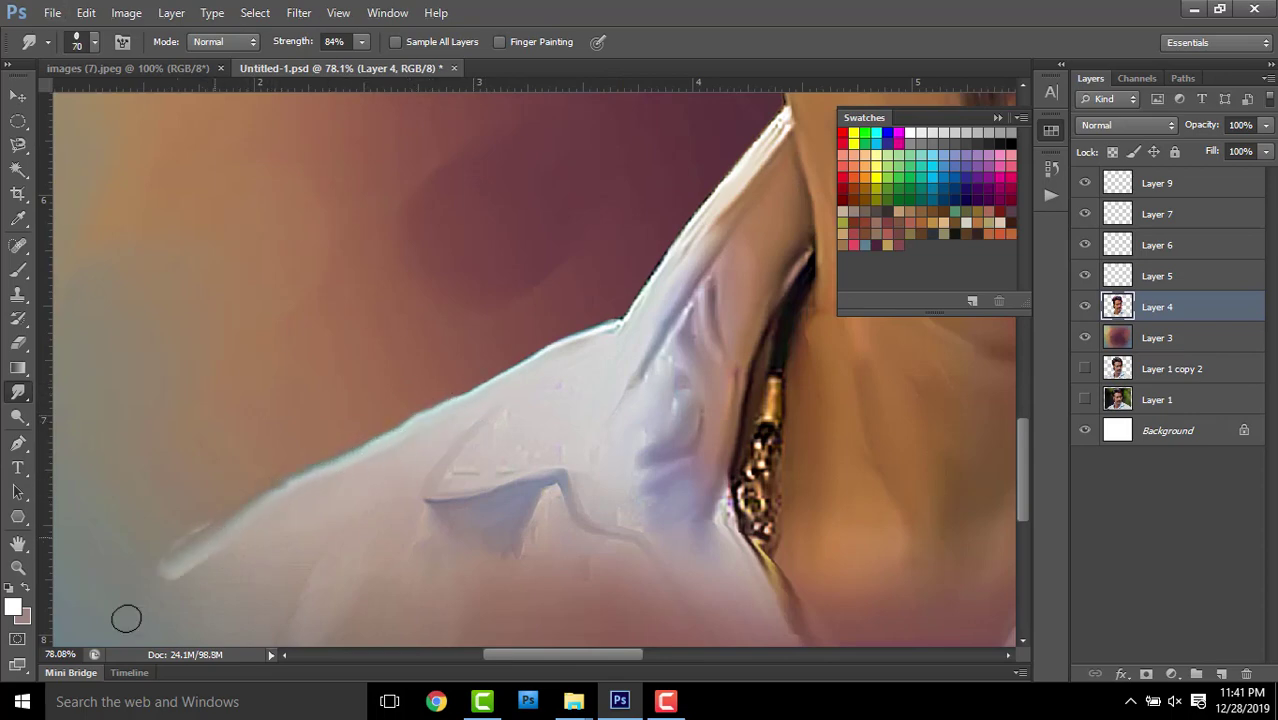
scroll(411, 421, "down", 3)
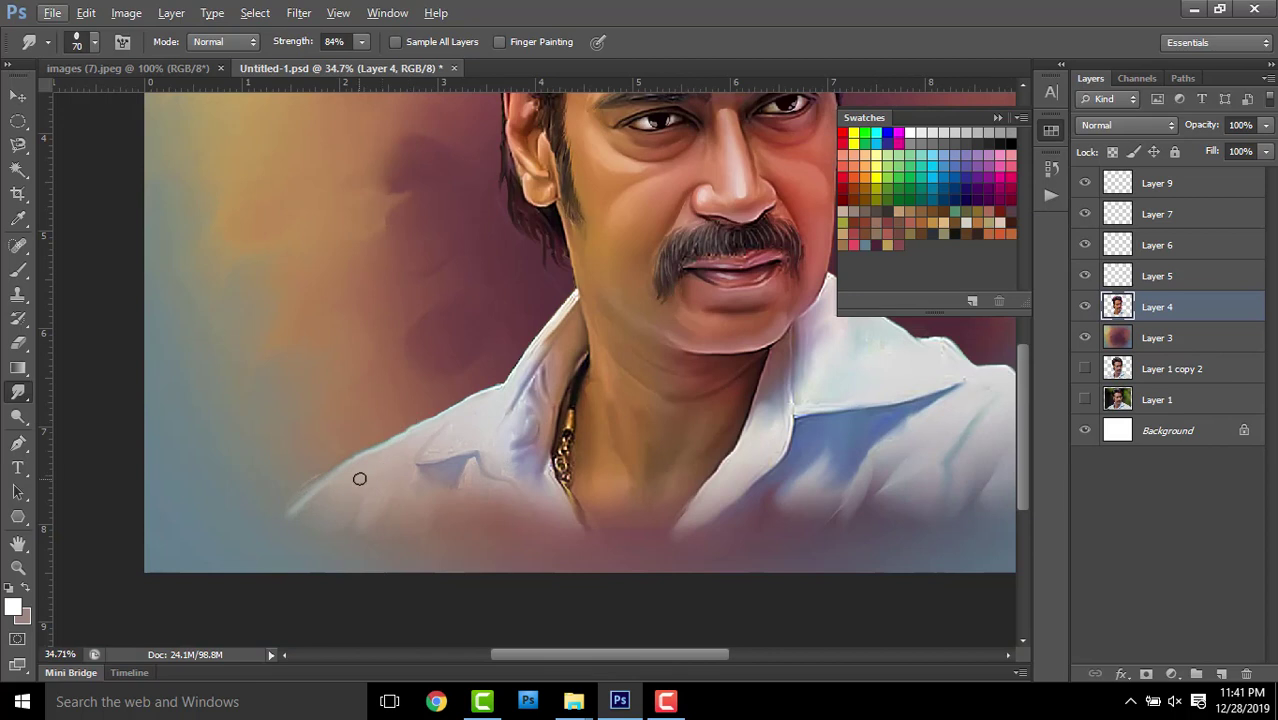
left_click_drag(352, 473, 282, 532)
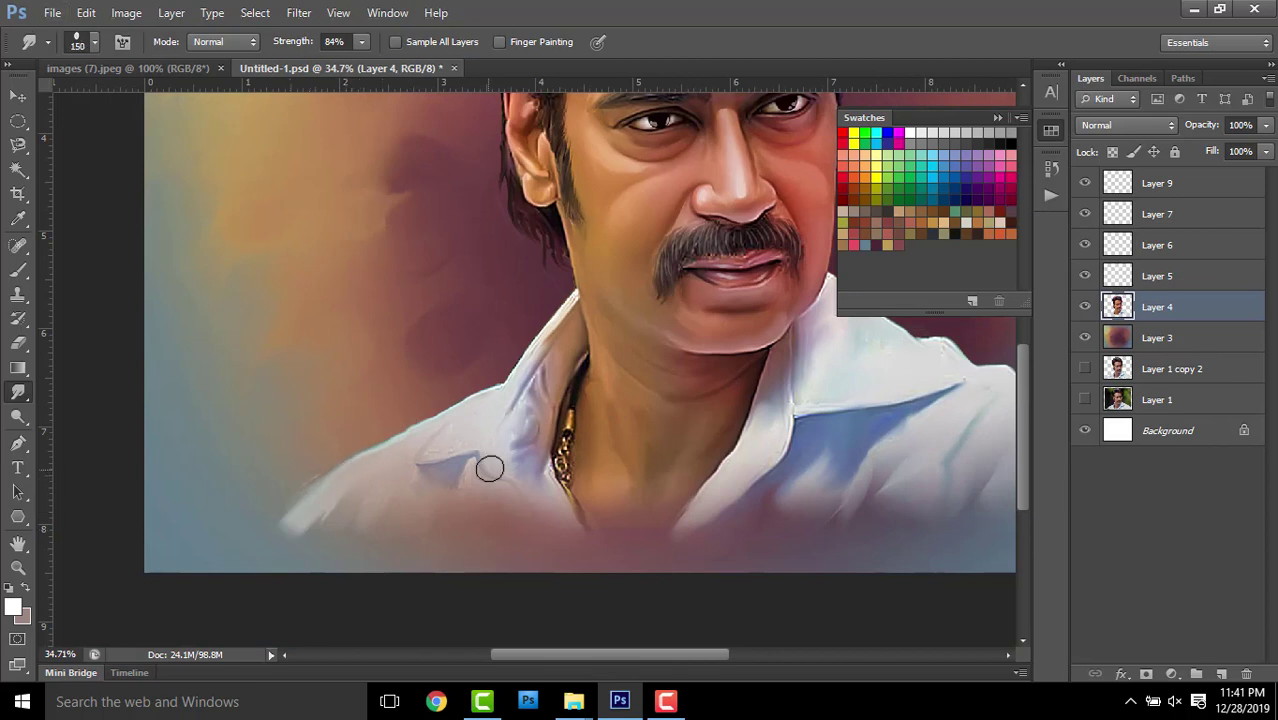
mouse_move(380, 532)
left_mouse_down()
mouse_move(509, 510)
mouse_move(616, 555)
left_mouse_up()
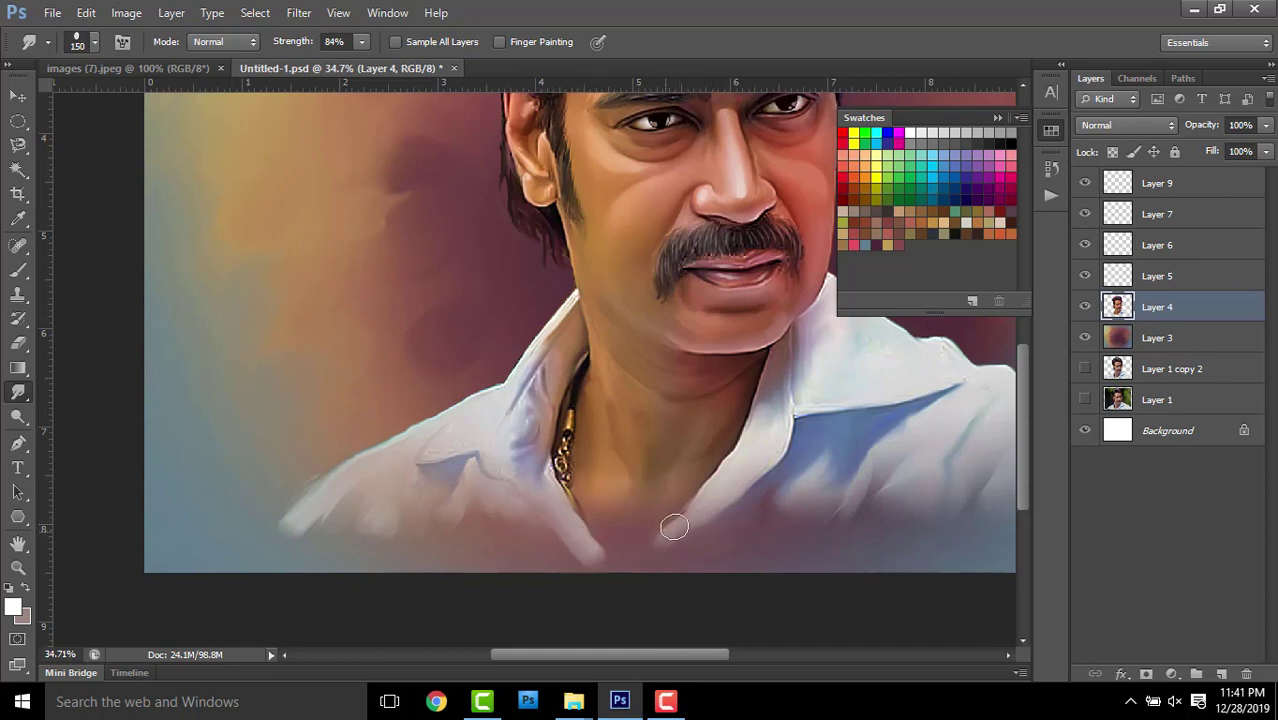
left_click_drag(736, 494, 562, 542)
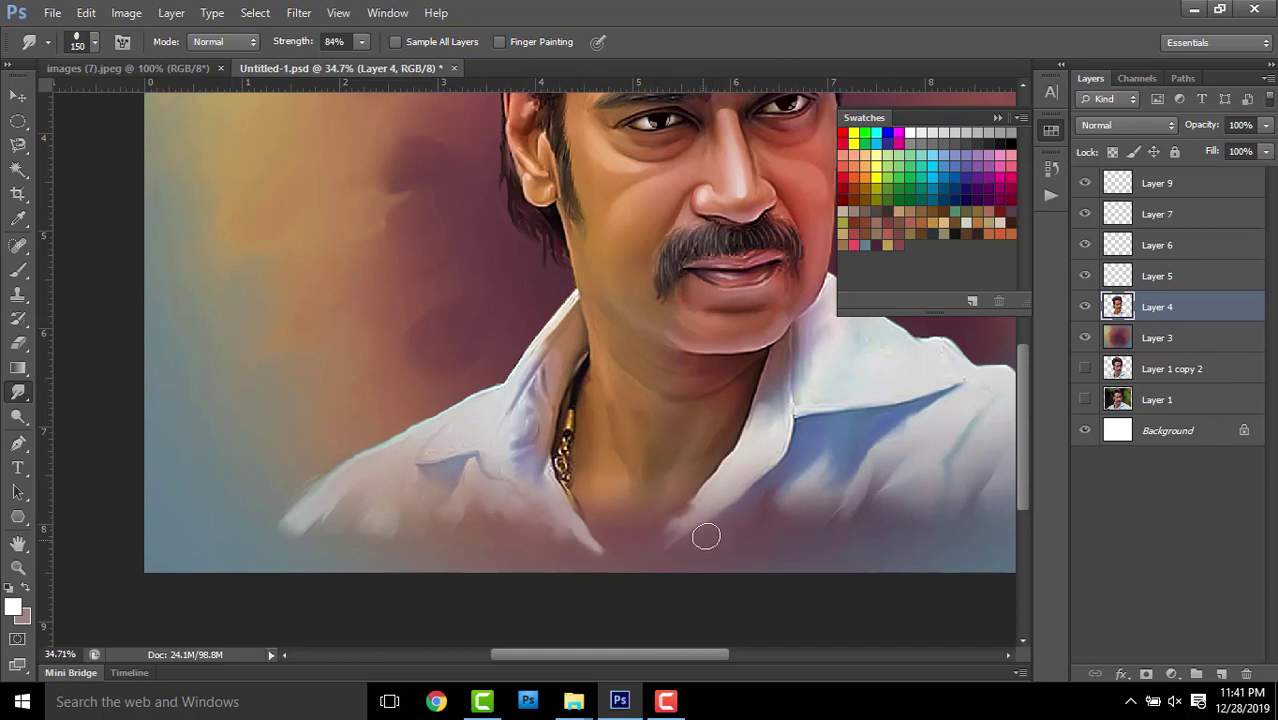
scroll(706, 535, "right", 5)
scroll(620, 480, "down", 1)
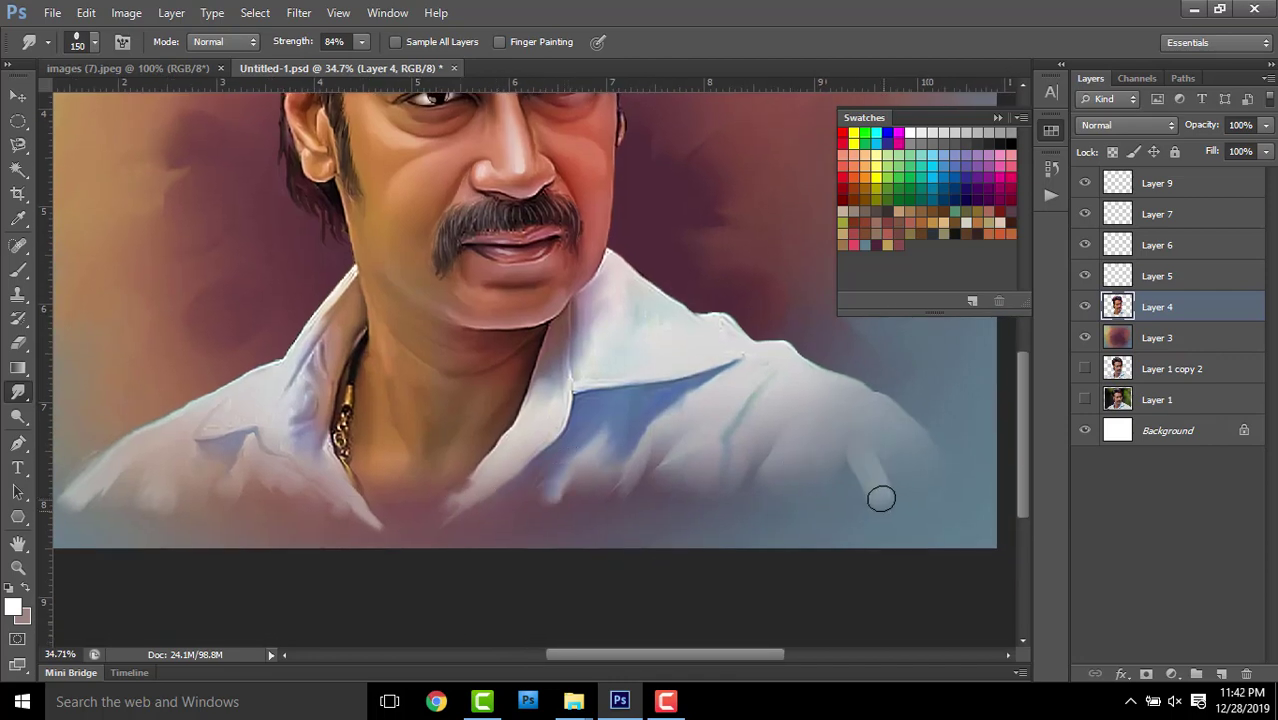
scroll(884, 436, "down", 3)
scroll(800, 450, "down", 2)
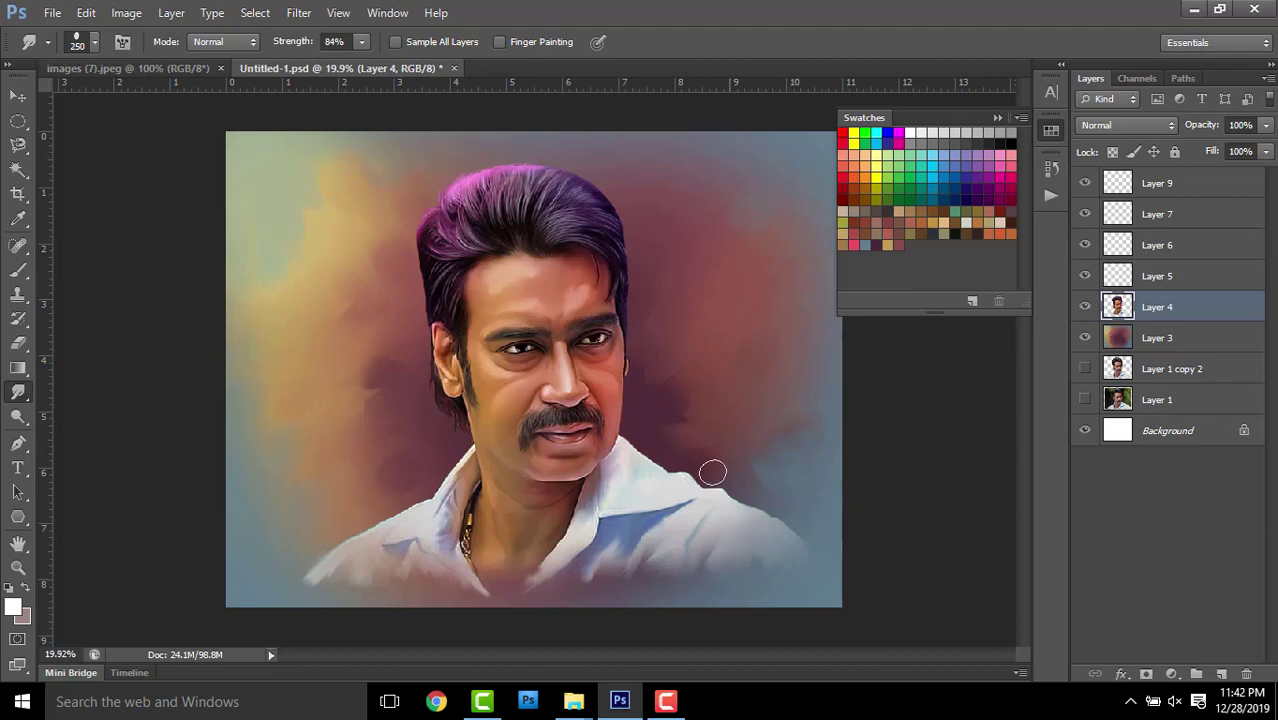
Add a new layer above Layer 3 and start a curved Pen path along the hair's top
left_click(1182, 342)
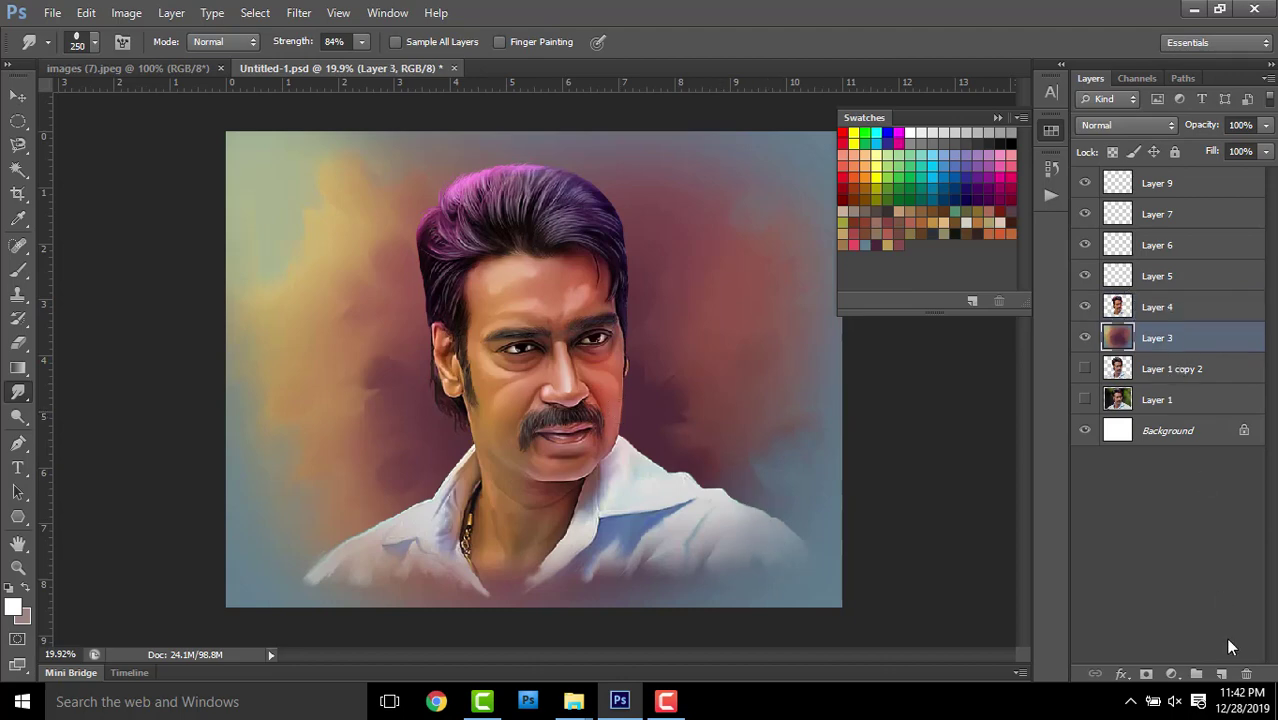
left_click(1222, 674)
left_click(18, 443)
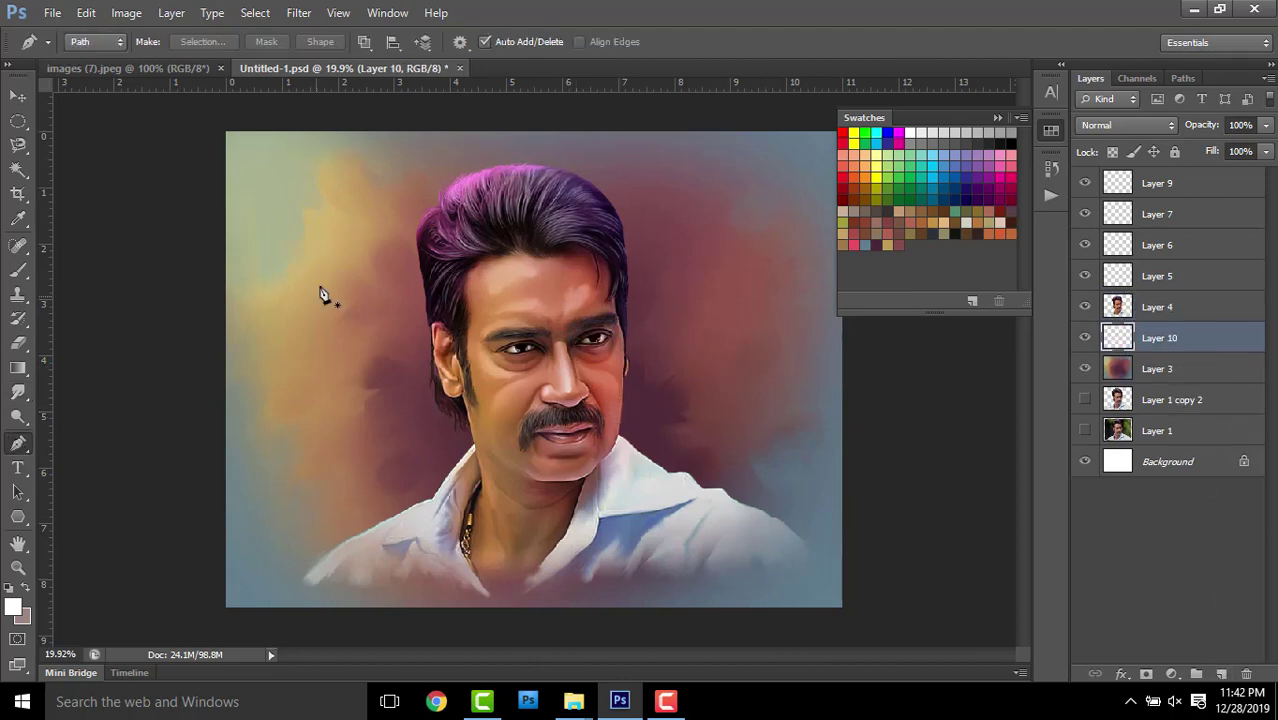
scroll(537, 268, "up", 3)
scroll(490, 370, "up", 2)
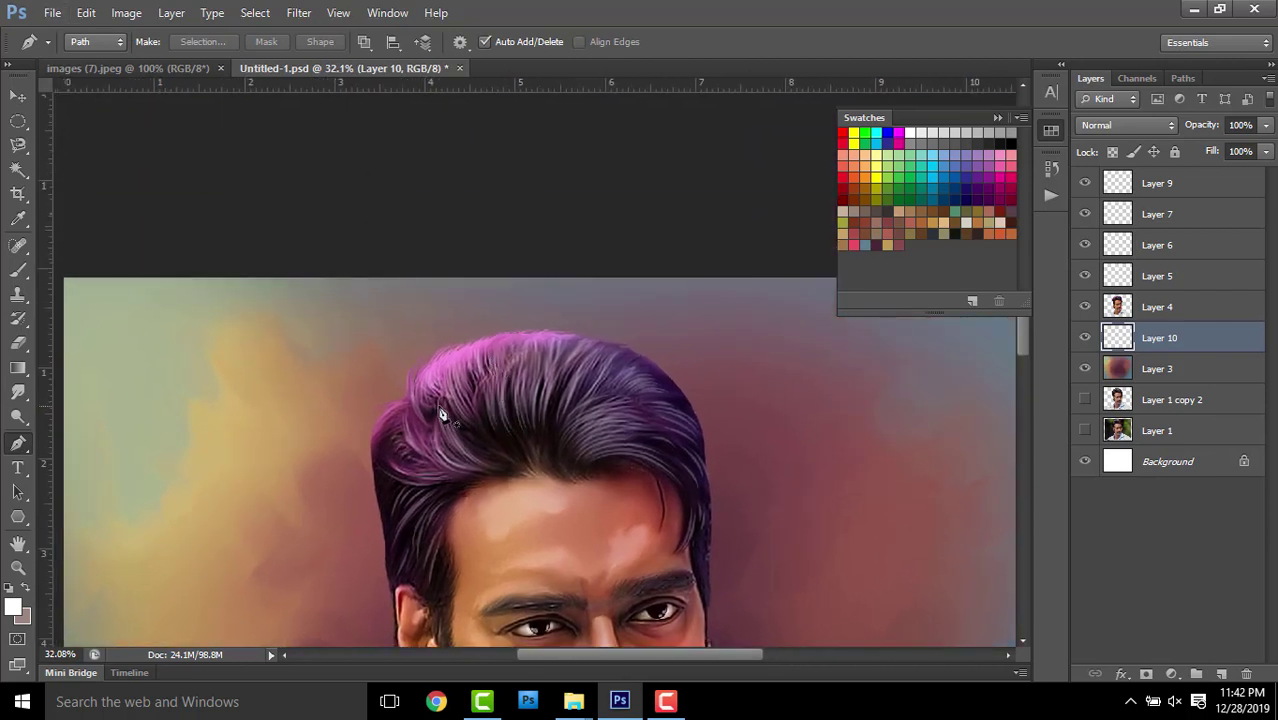
left_click(411, 394)
left_click_drag(535, 366, 621, 363)
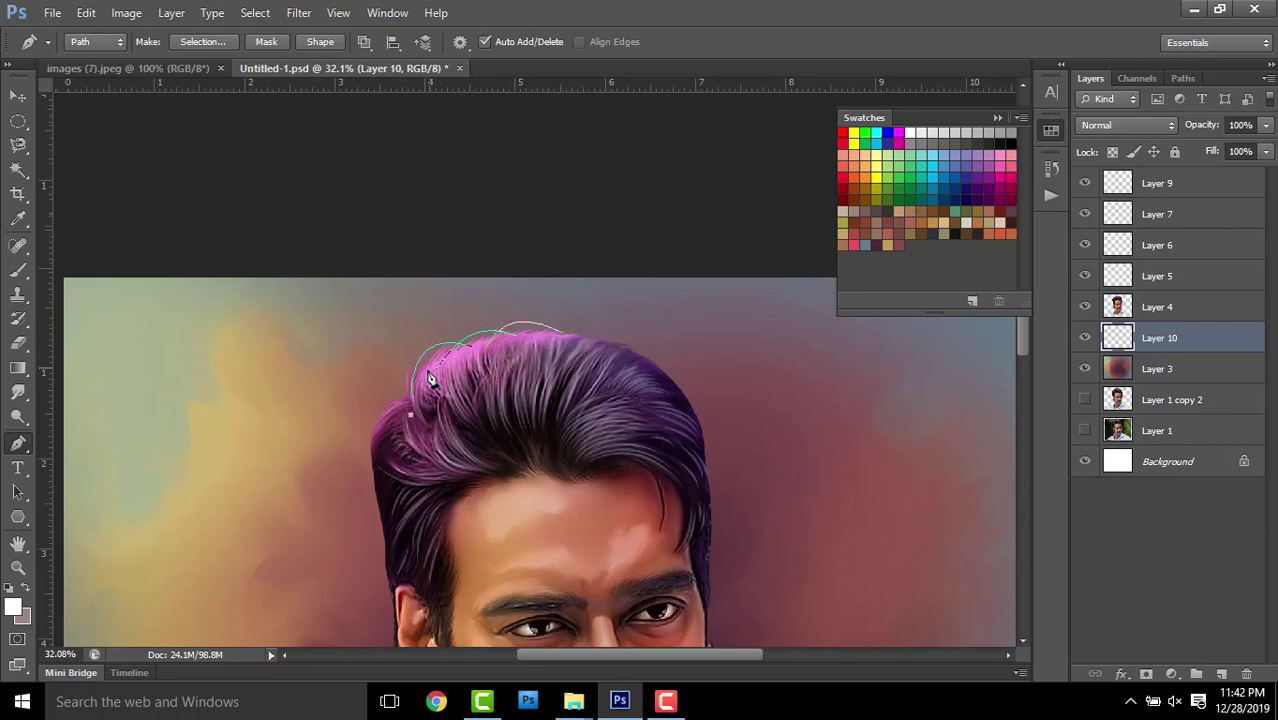
mouse_move(414, 368)
left_mouse_down()
mouse_move(419, 410)
mouse_move(392, 518)
left_mouse_up()
Extend the hair path down the left hairline and across the top, then select all anchors
left_click(373, 441, "alt")
left_click_drag(368, 466, 420, 530)
left_click_drag(605, 343, 623, 380)
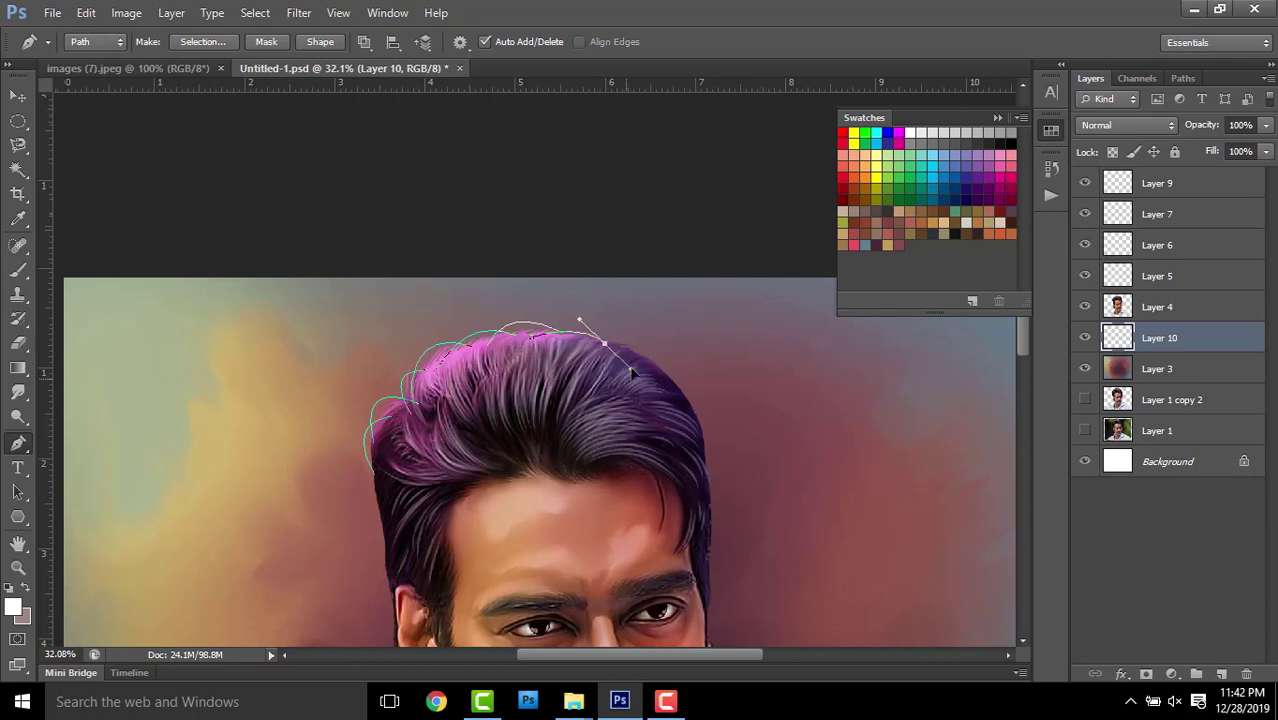
left_click(604, 343, "alt")
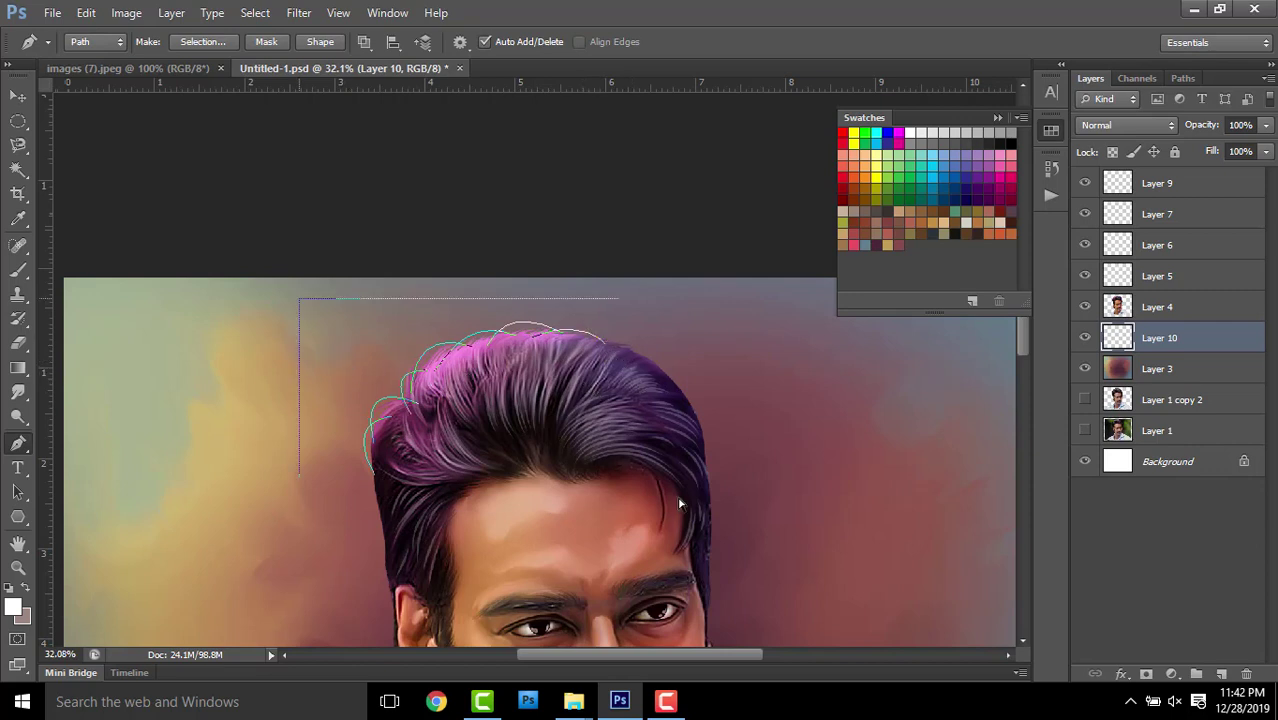
left_click_drag(300, 299, 750, 570)
Stroke the hair path with the brush, then hide and restore the path to check it
right_click(656, 358)
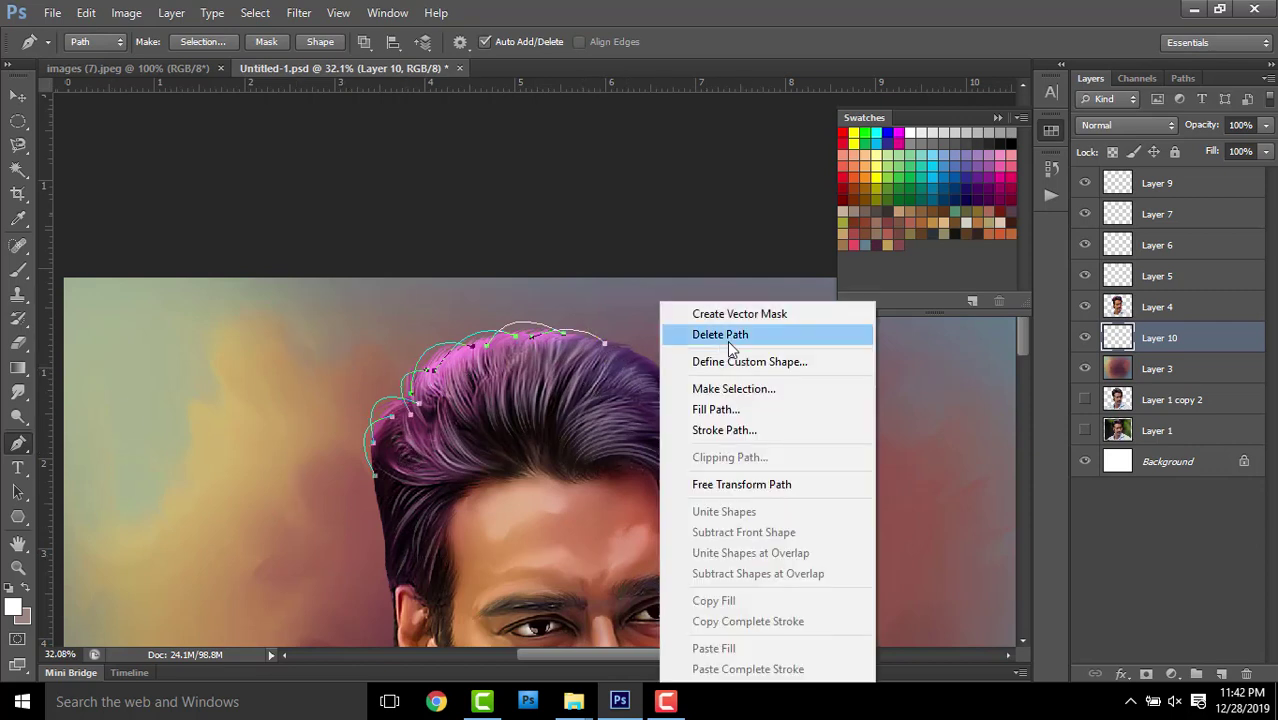
left_click(736, 430)
left_click(748, 263)
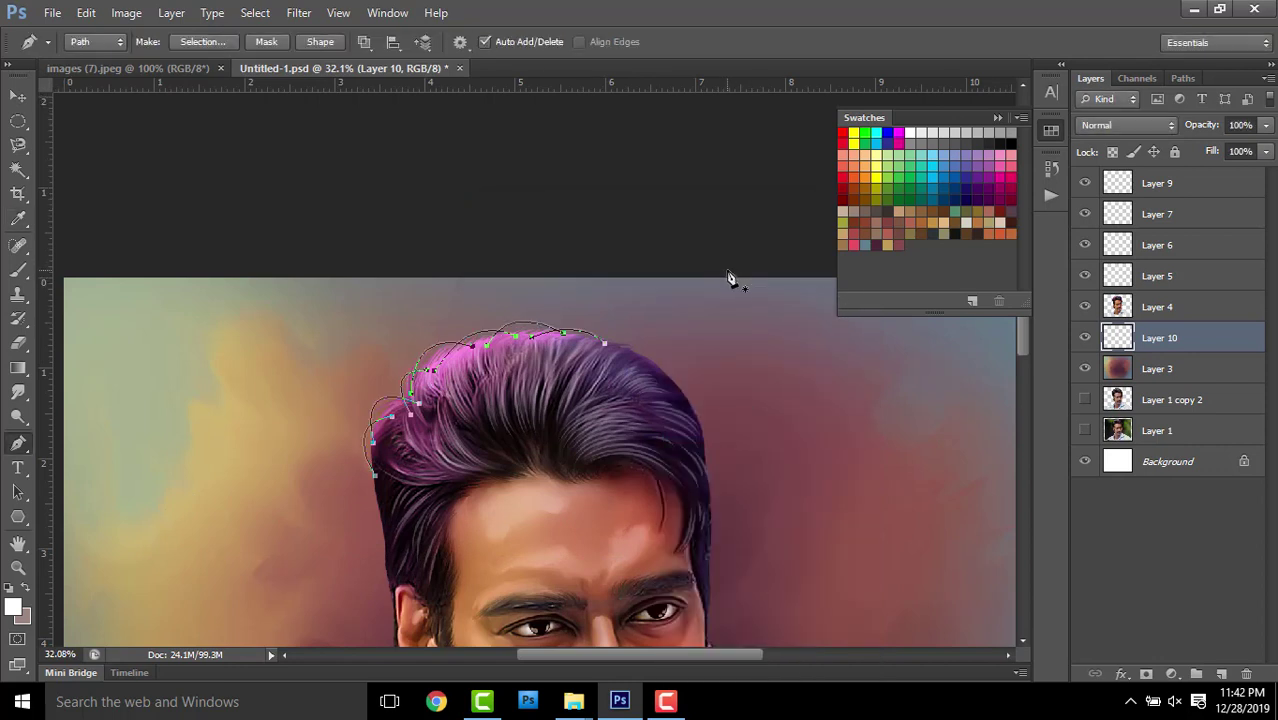
key("Return")
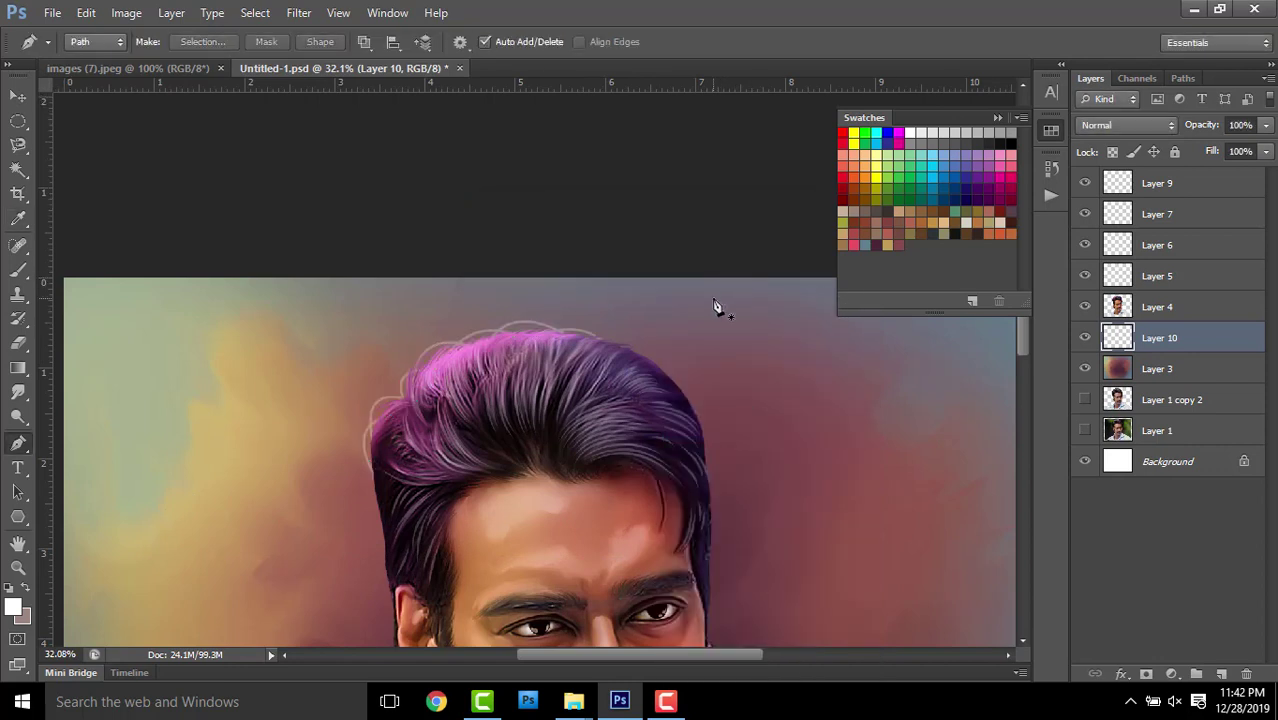
key("ctrl+z")
Adjust the brush preset and re-stroke the hair path with a thin white brush
key("b")
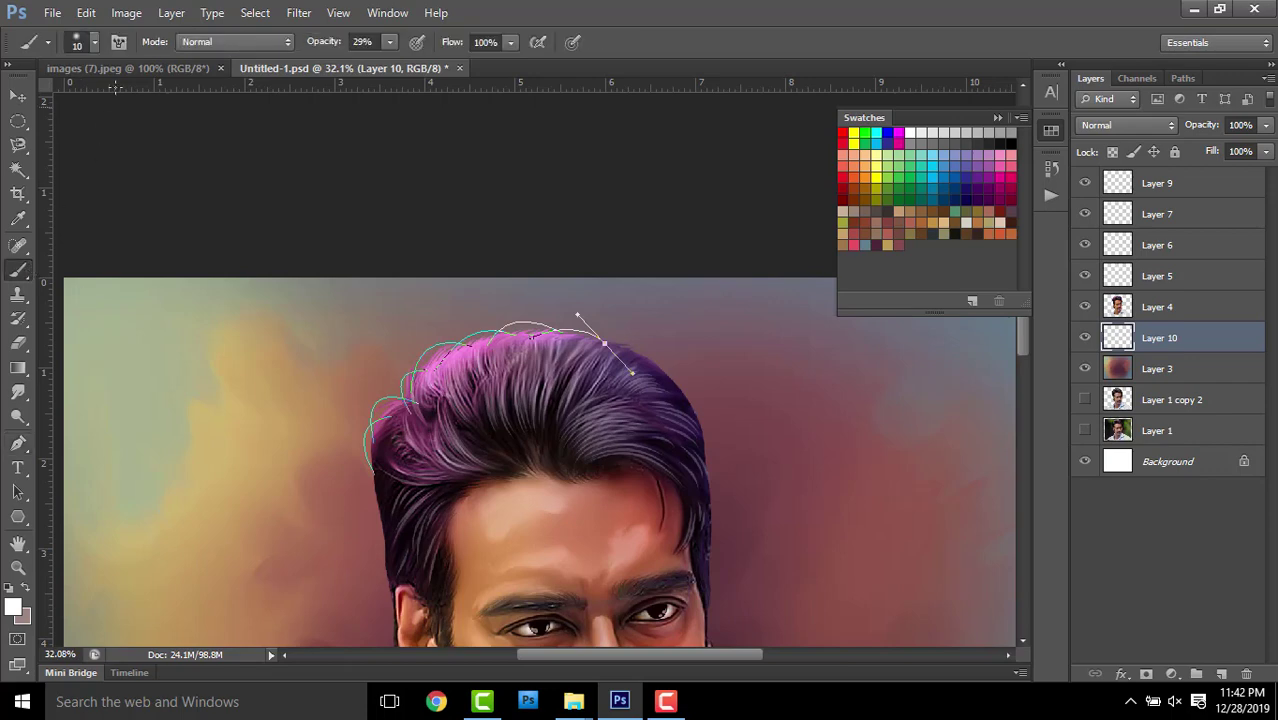
left_click(94, 42)
left_click(94, 42)
left_click(18, 443)
right_click(688, 468)
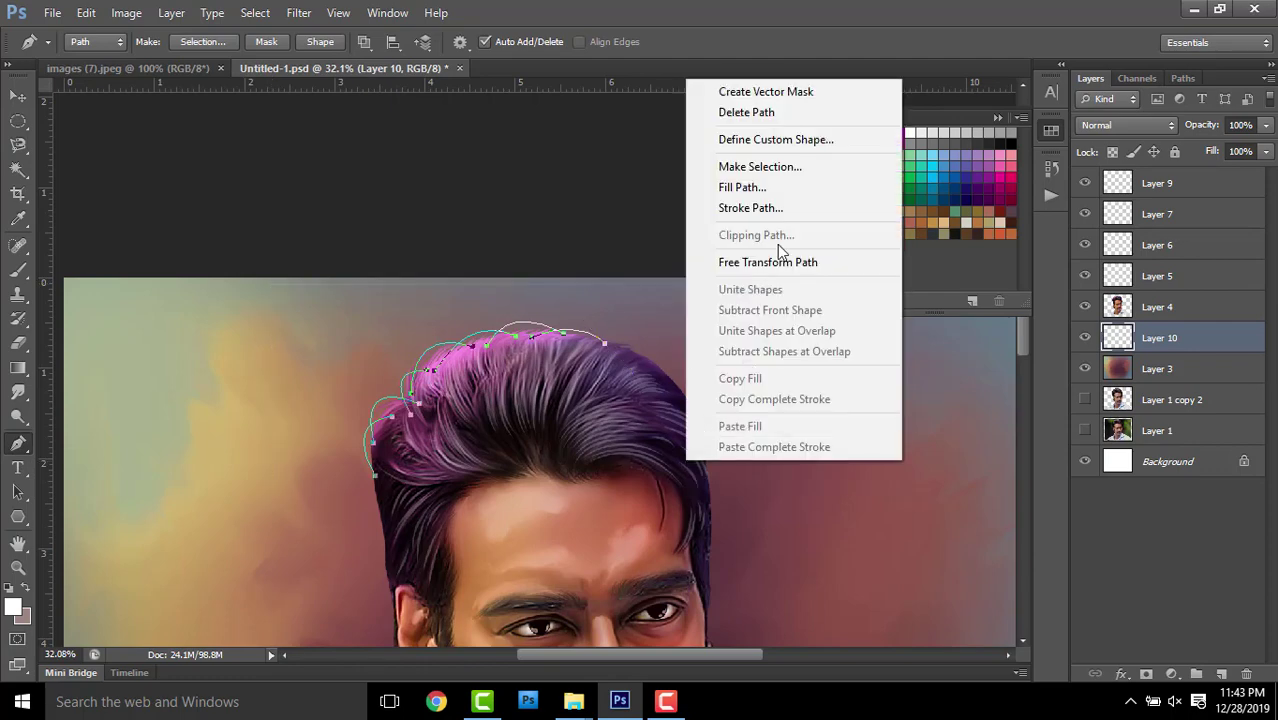
left_click(750, 208)
left_click(745, 238)
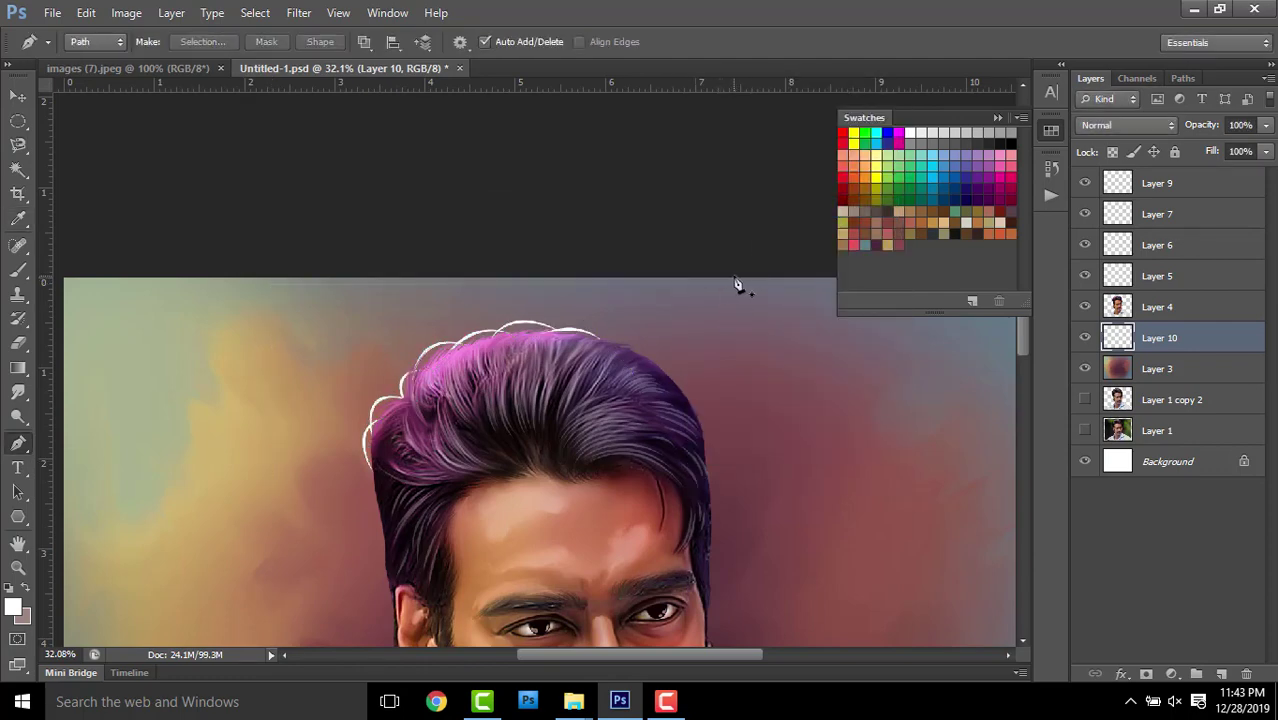
scroll(622, 337, "down", 3)
scroll(622, 337, "up", 2)
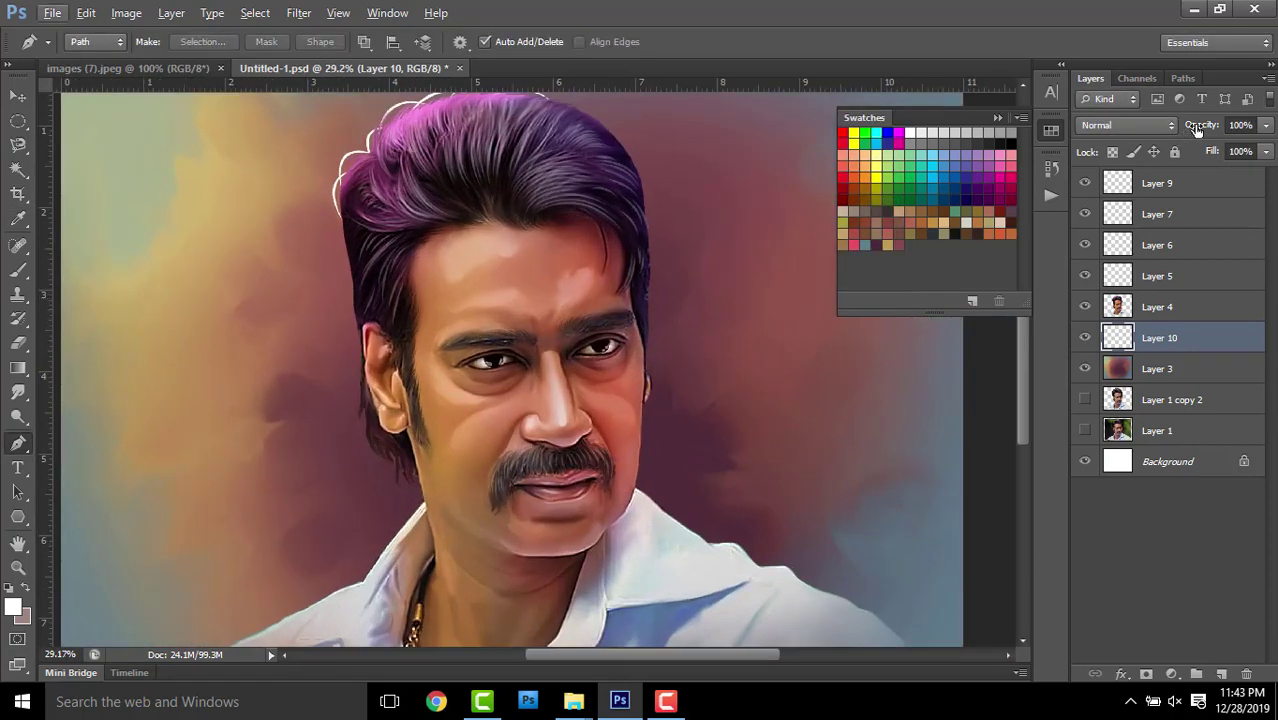
Lower the strand layer's opacity and stroke an extra curved path along the left hair edge
left_click_drag(1197, 130, 1174, 130)
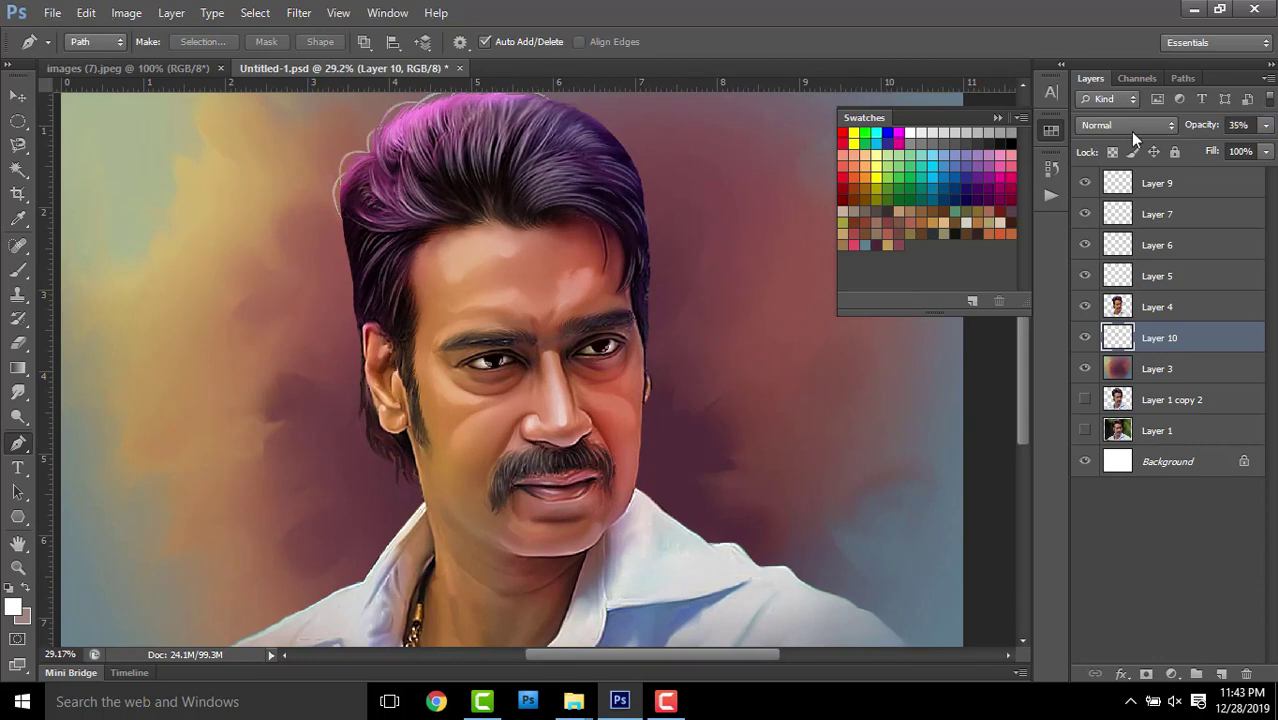
left_click_drag(557, 272, 572, 332)
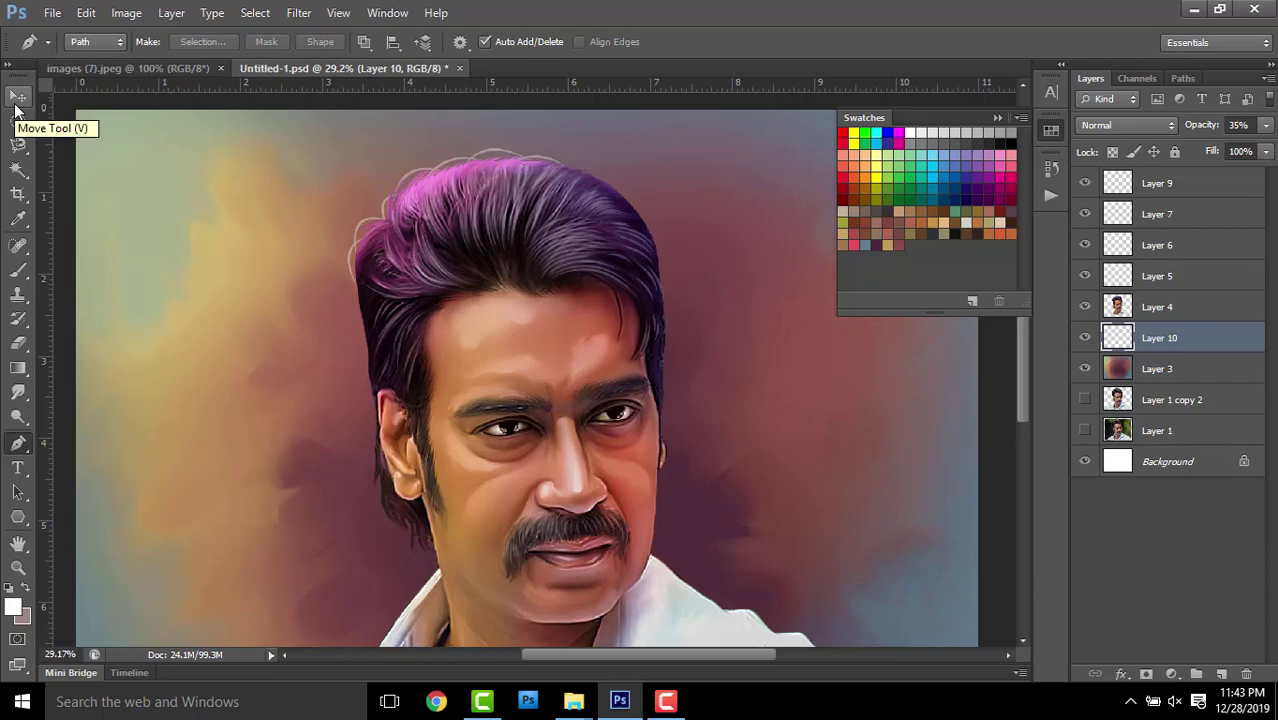
scroll(340, 232, "up", 3)
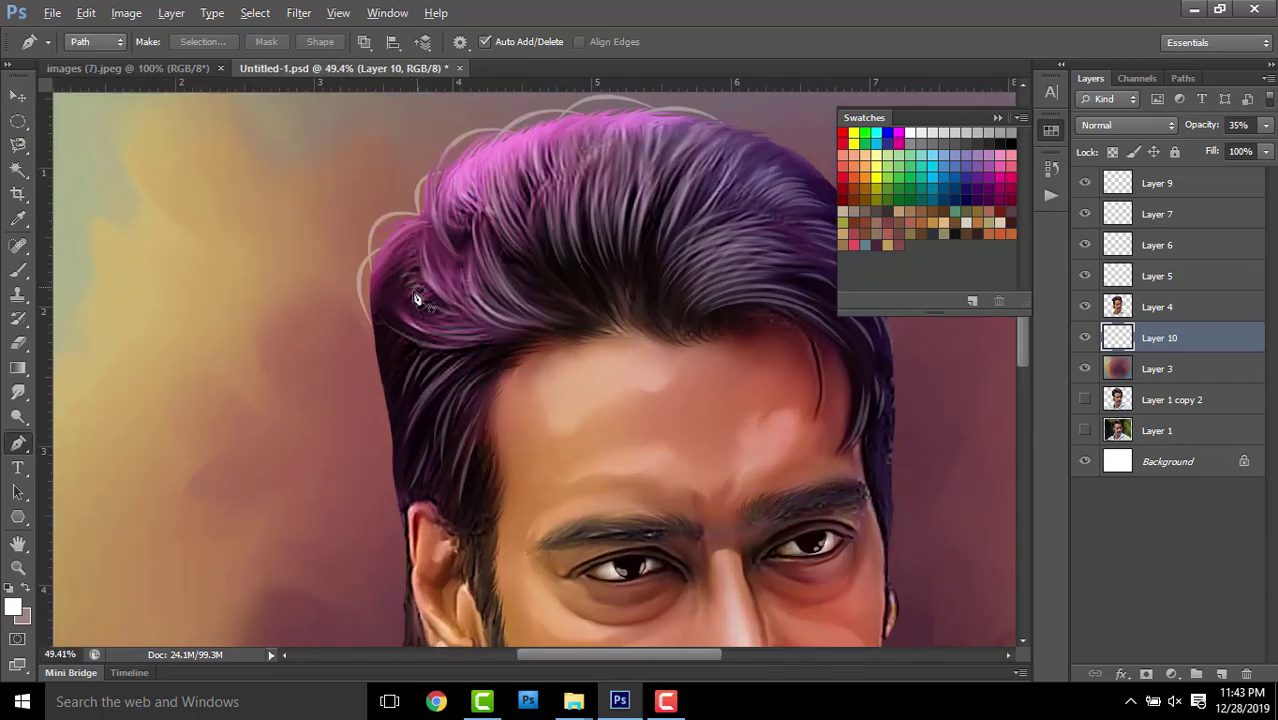
left_click_drag(385, 381, 421, 432)
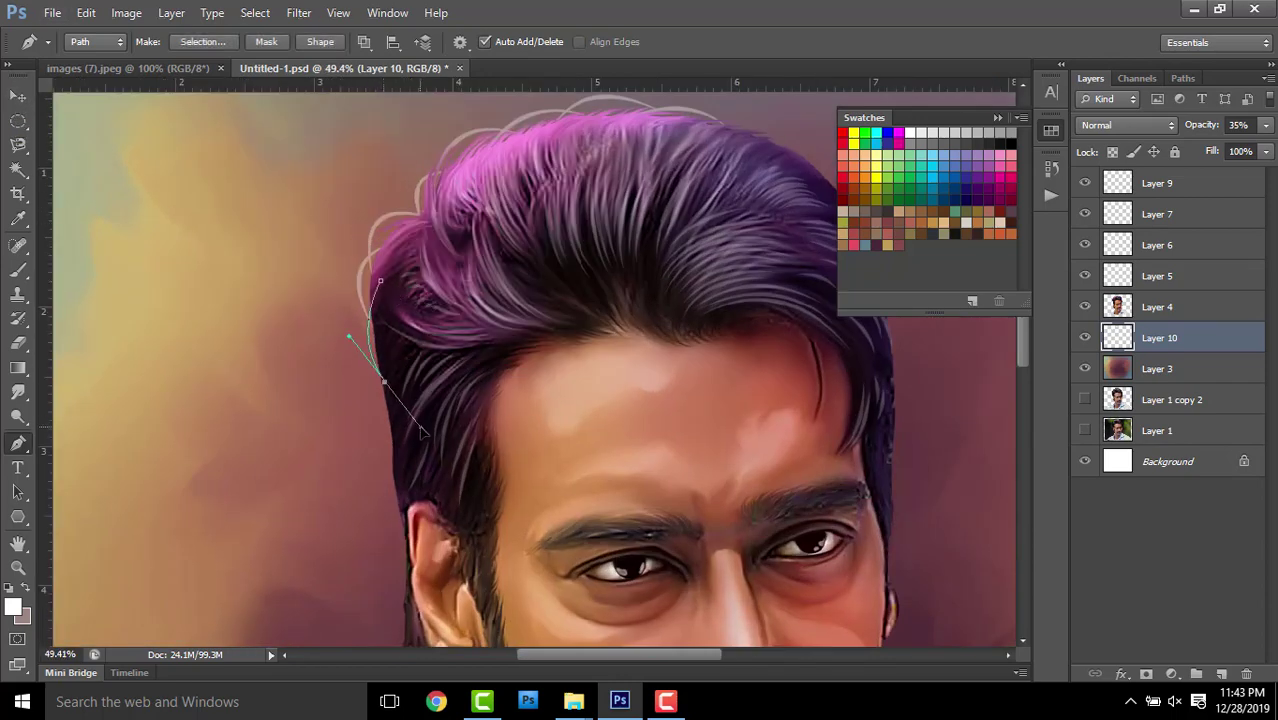
right_click(450, 430)
left_click(548, 157)
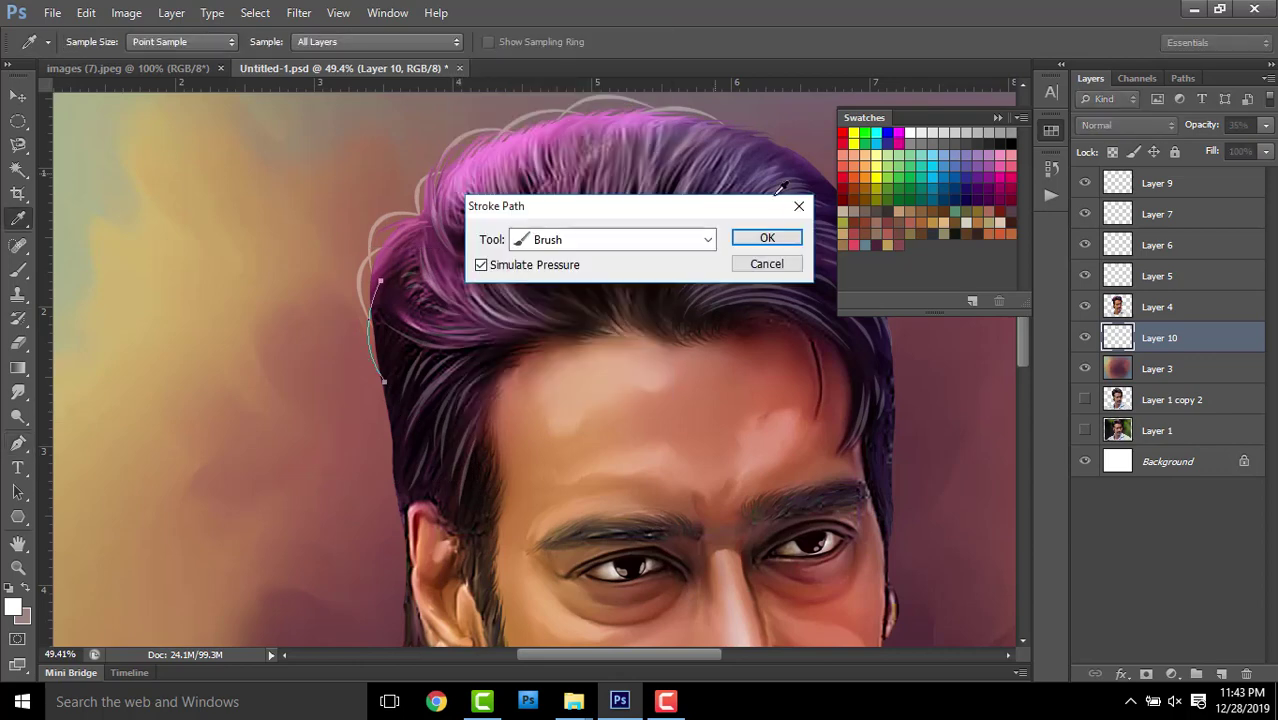
left_click(770, 240)
Fade the hair strand layer to about 23% opacity
scroll(625, 280, "down", 2)
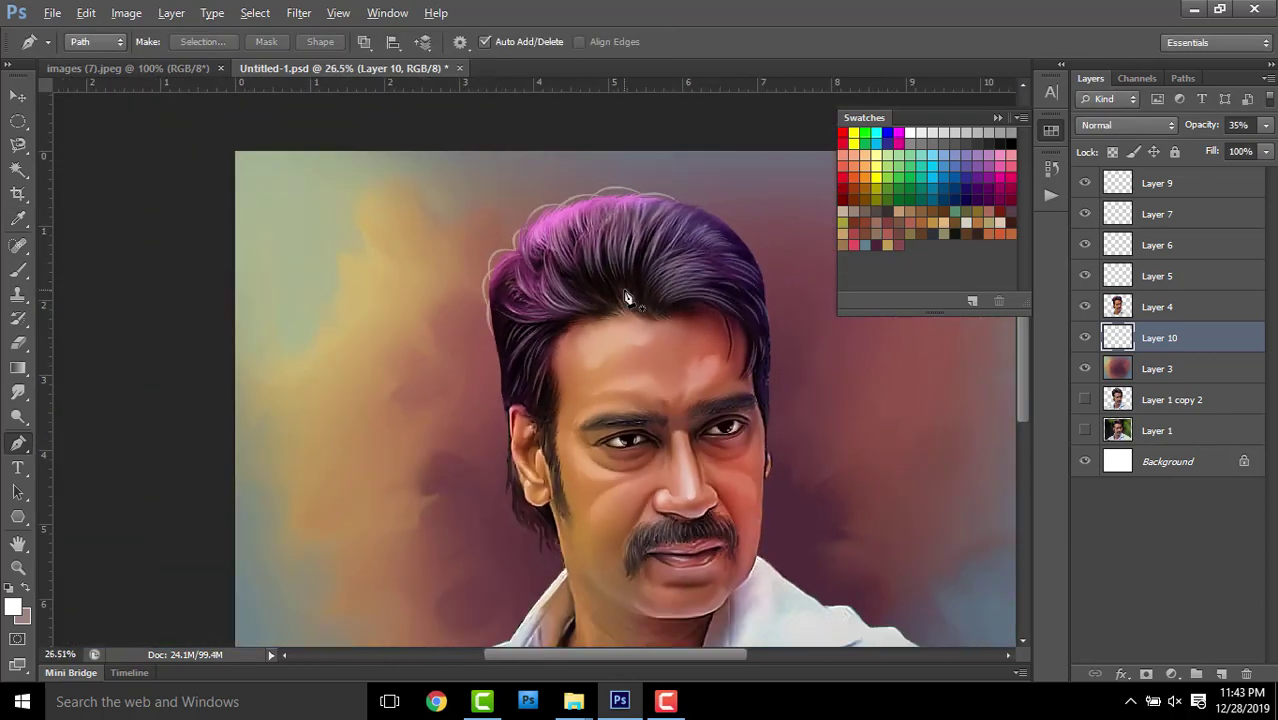
scroll(622, 288, "down", 1)
scroll(625, 297, "down", 1)
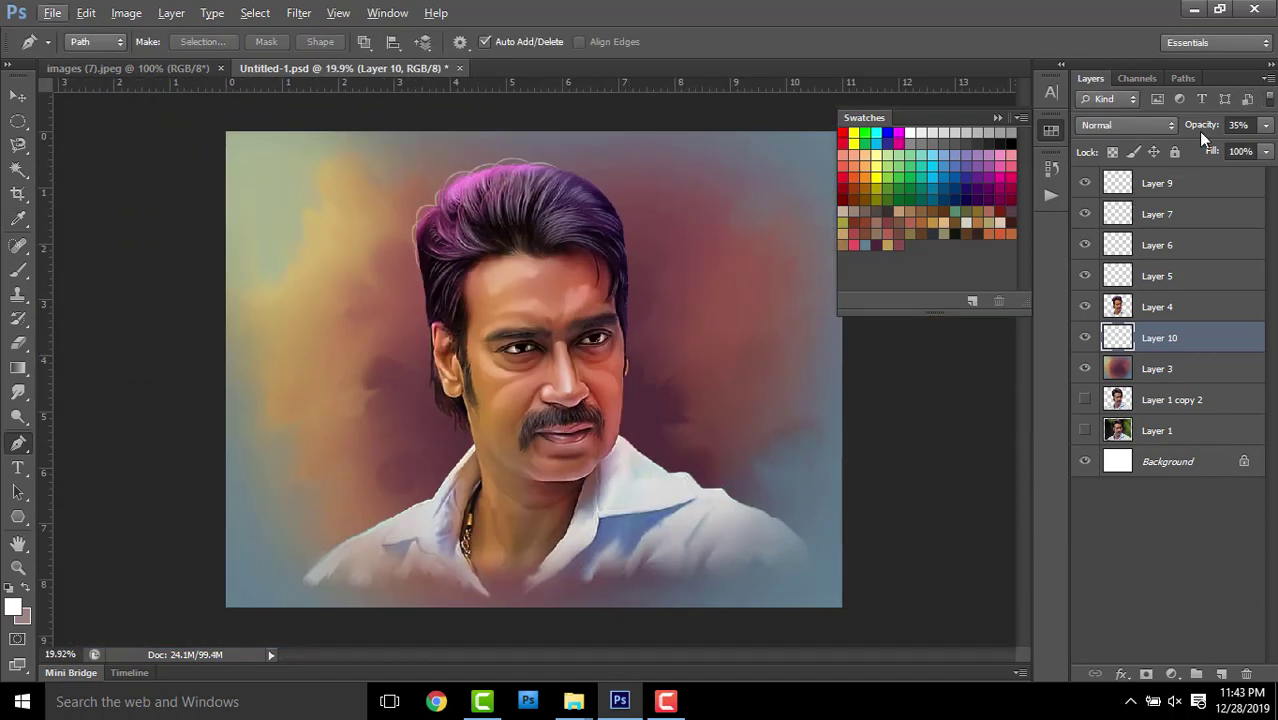
left_click_drag(1202, 136, 1167, 140)
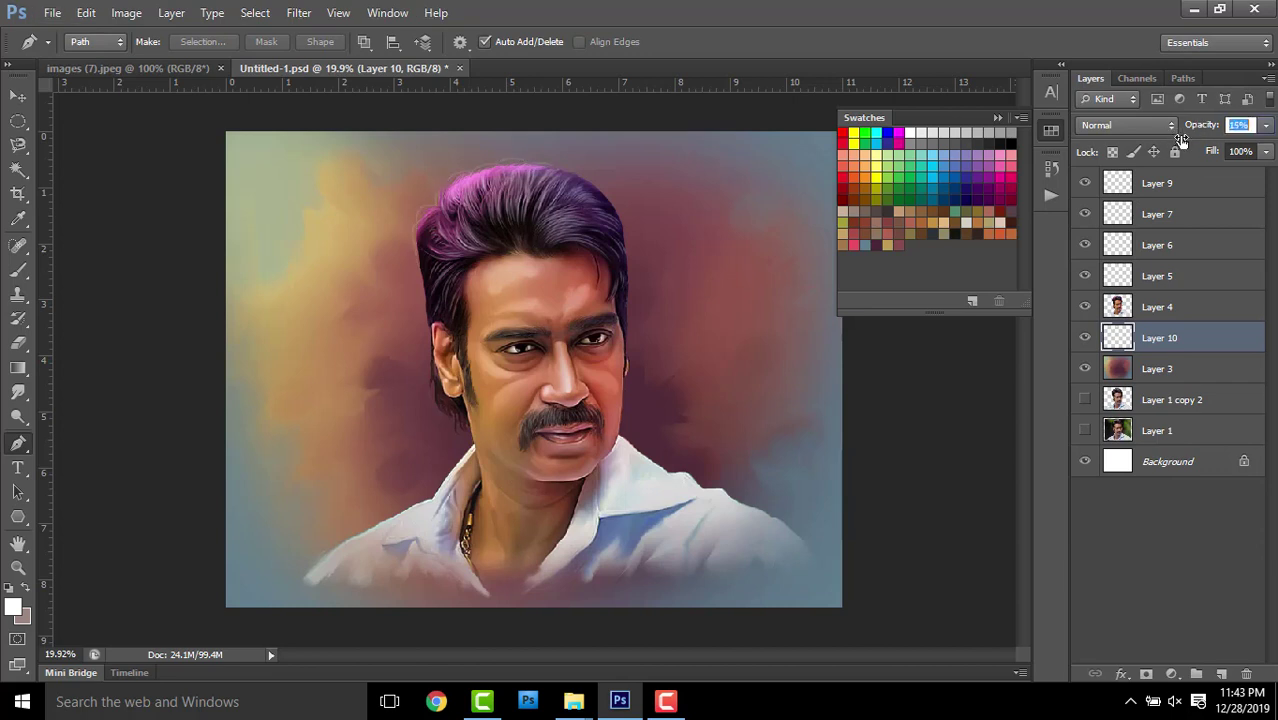
left_click_drag(1188, 141, 1191, 141)
Duplicate the strand layer, move the copy above Layer 4, nudge it, then delete it
key("ctrl+j")
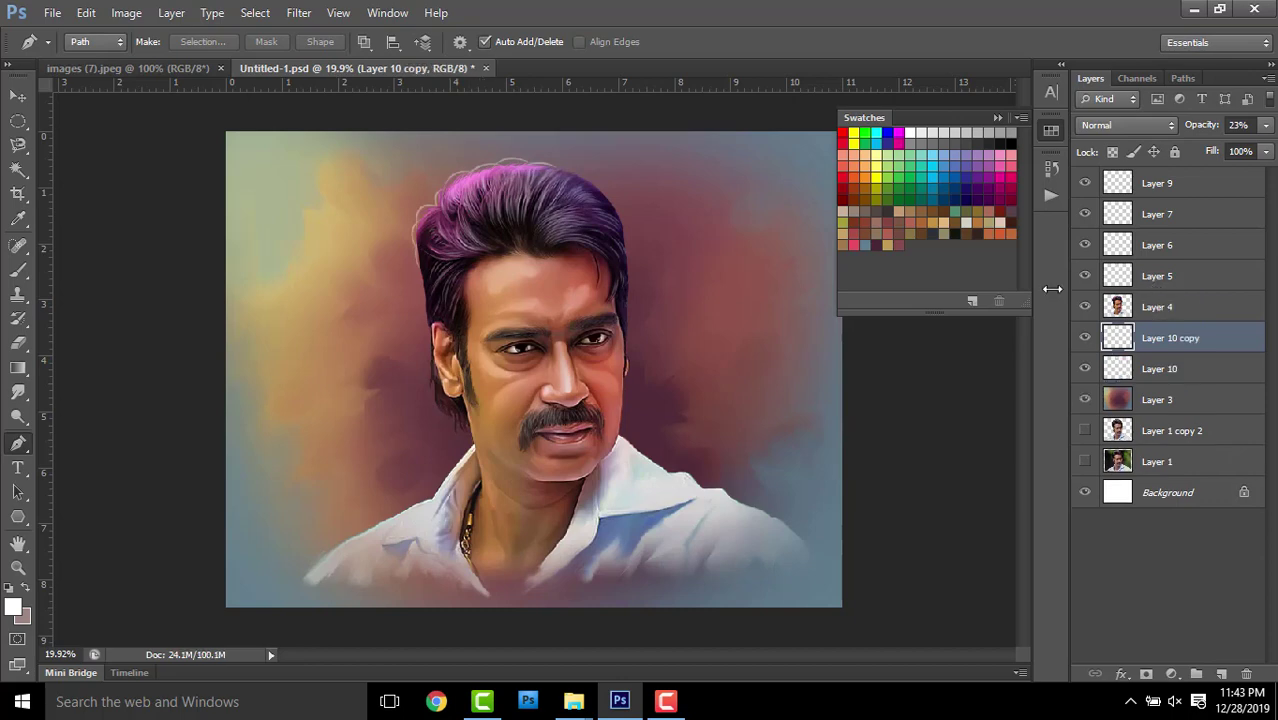
key("v")
mouse_move(1236, 338)
left_mouse_down()
mouse_move(1220, 294)
mouse_move(1180, 290)
left_mouse_up()
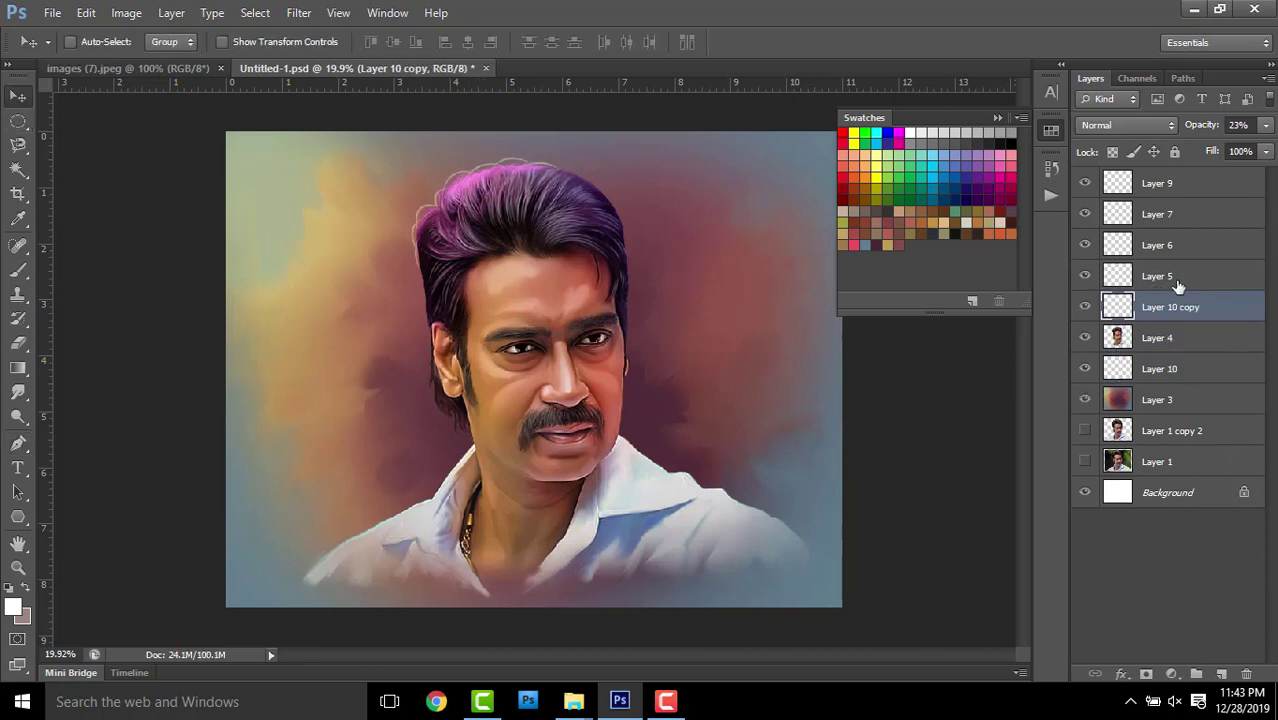
scroll(500, 170, "up", 5)
left_click_drag(500, 170, 504, 172)
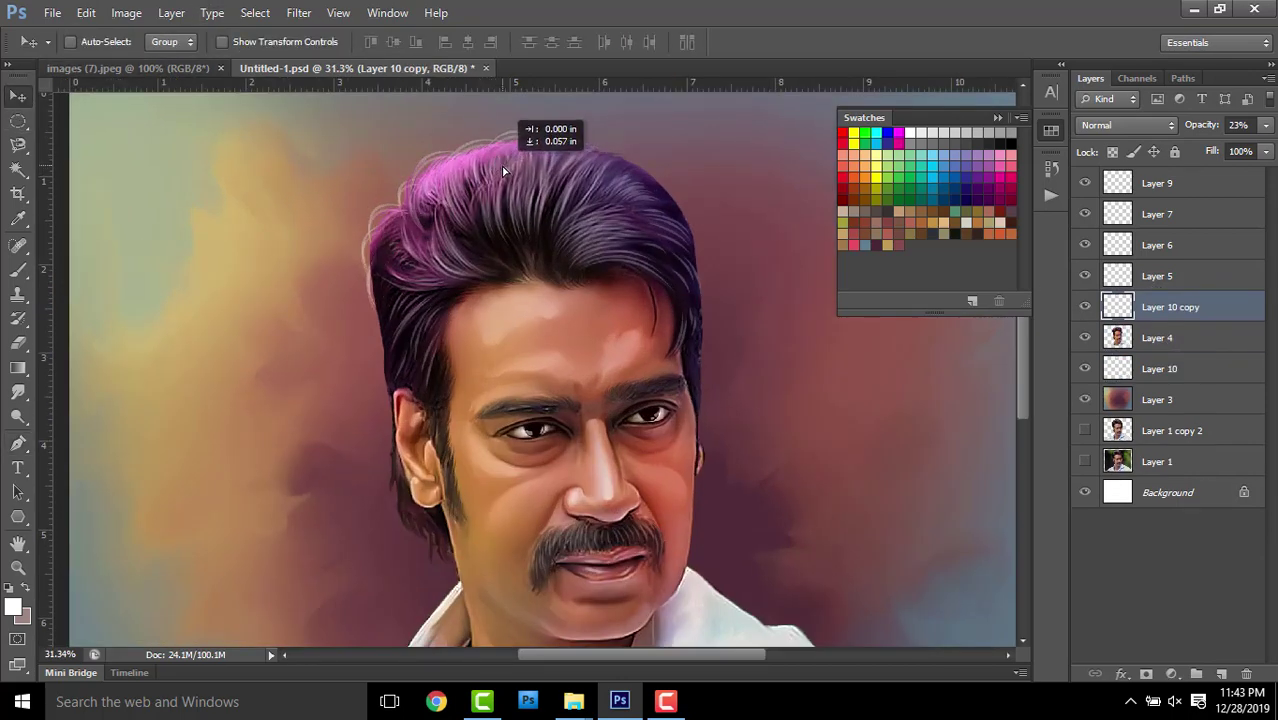
key("Delete")
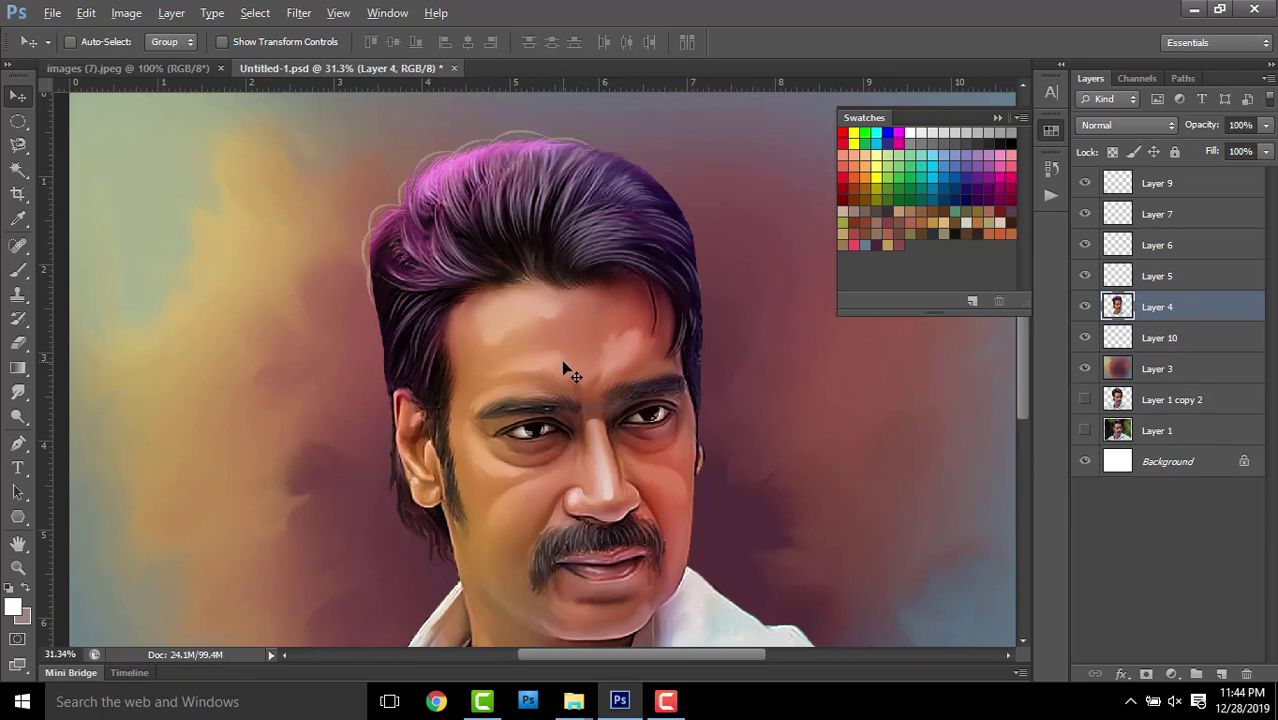
Collapse the Swatches panel and make Layer 9 the working layer
scroll(561, 358, "down", 3)
scroll(560, 356, "down", 1)
scroll(560, 355, "down", 1)
scroll(560, 355, "up", 1)
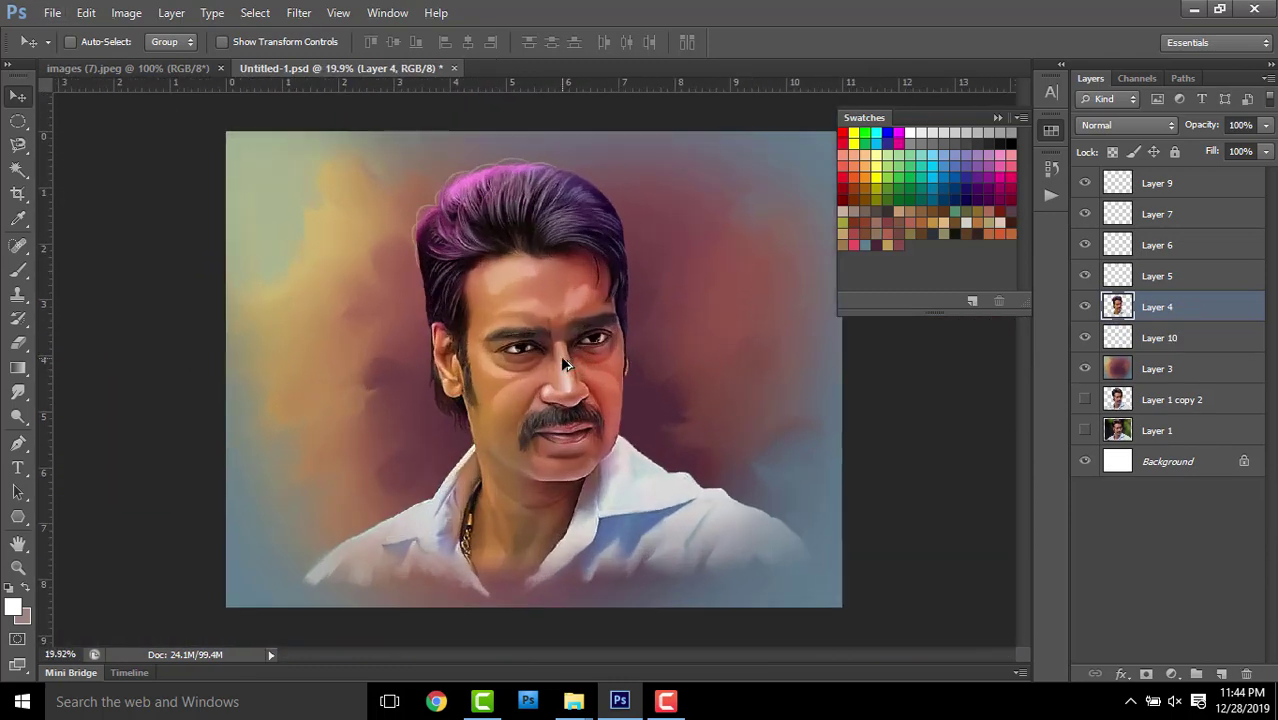
scroll(560, 355, "up", 1)
left_click(997, 118)
left_click(1180, 185)
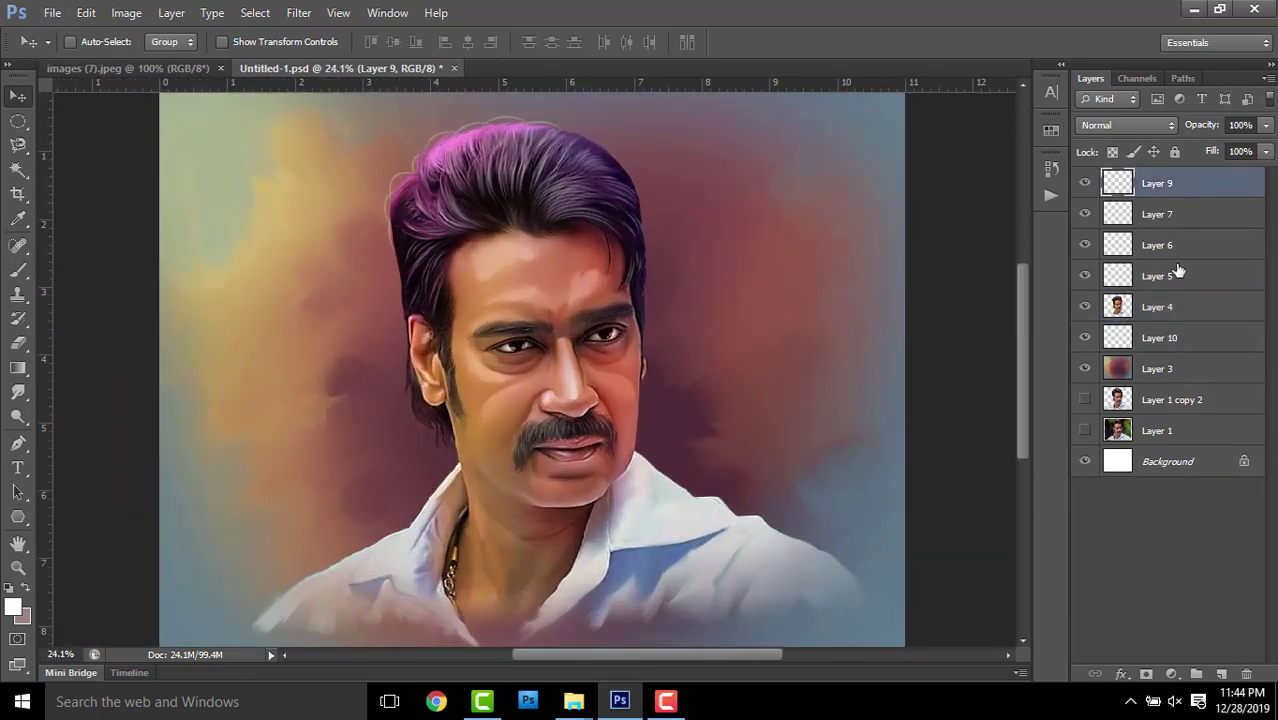
scroll(1014, 282, "down", 1)
mouse_move(1018, 343)
left_mouse_down()
mouse_move(1013, 264)
mouse_move(1020, 312)
left_mouse_up()
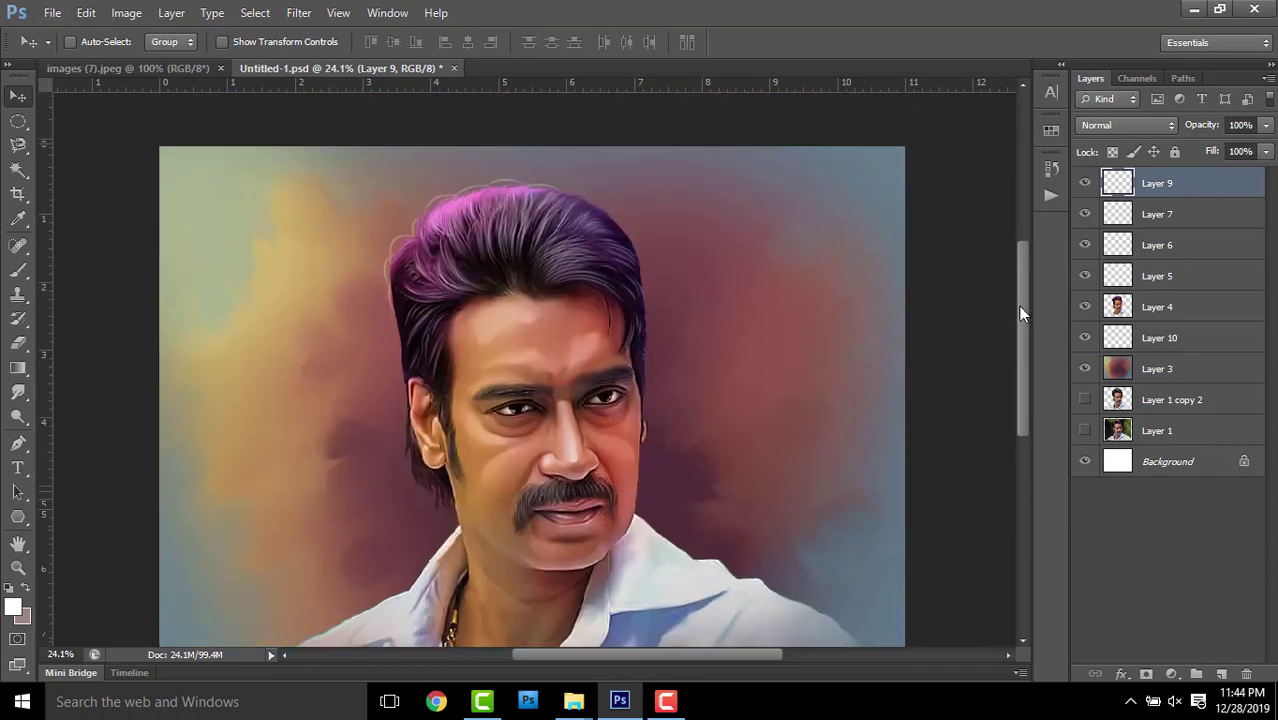
Stamp visible layers into Layer 9, then add a 50% gray-filled layer in Overlay mode
key("ctrl+alt+shift+e")
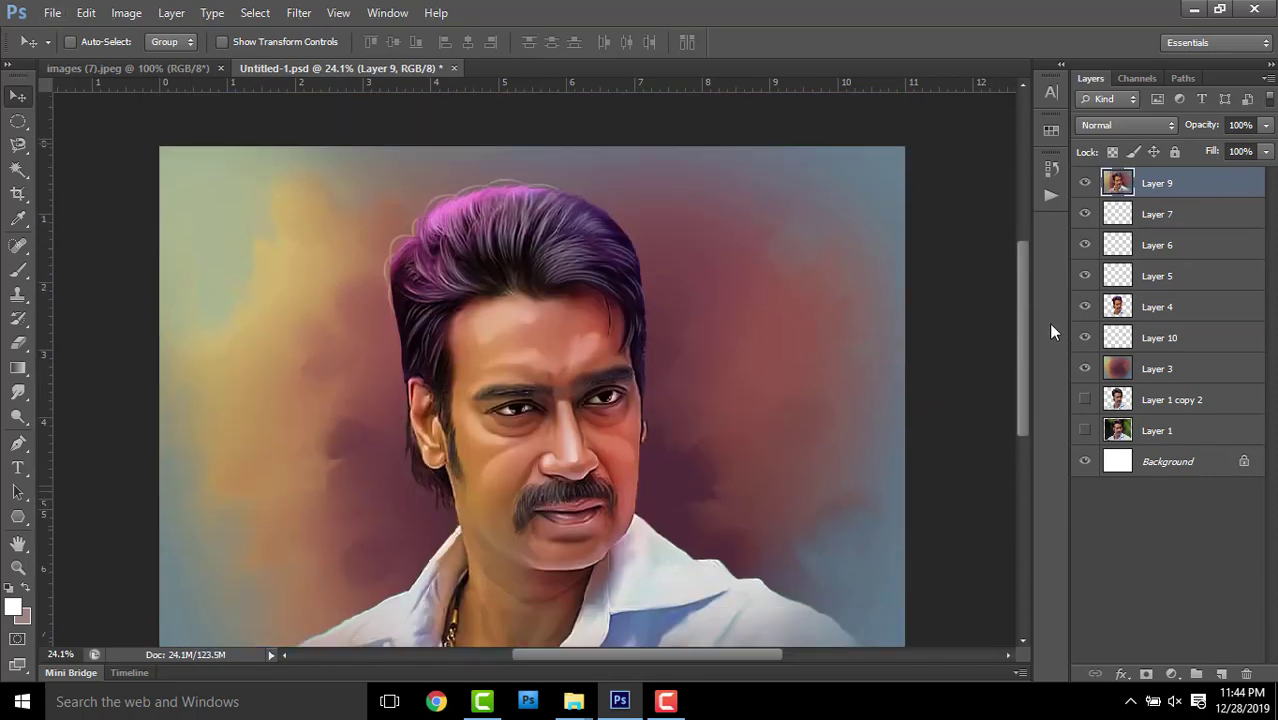
left_click(1221, 674)
left_click(86, 12)
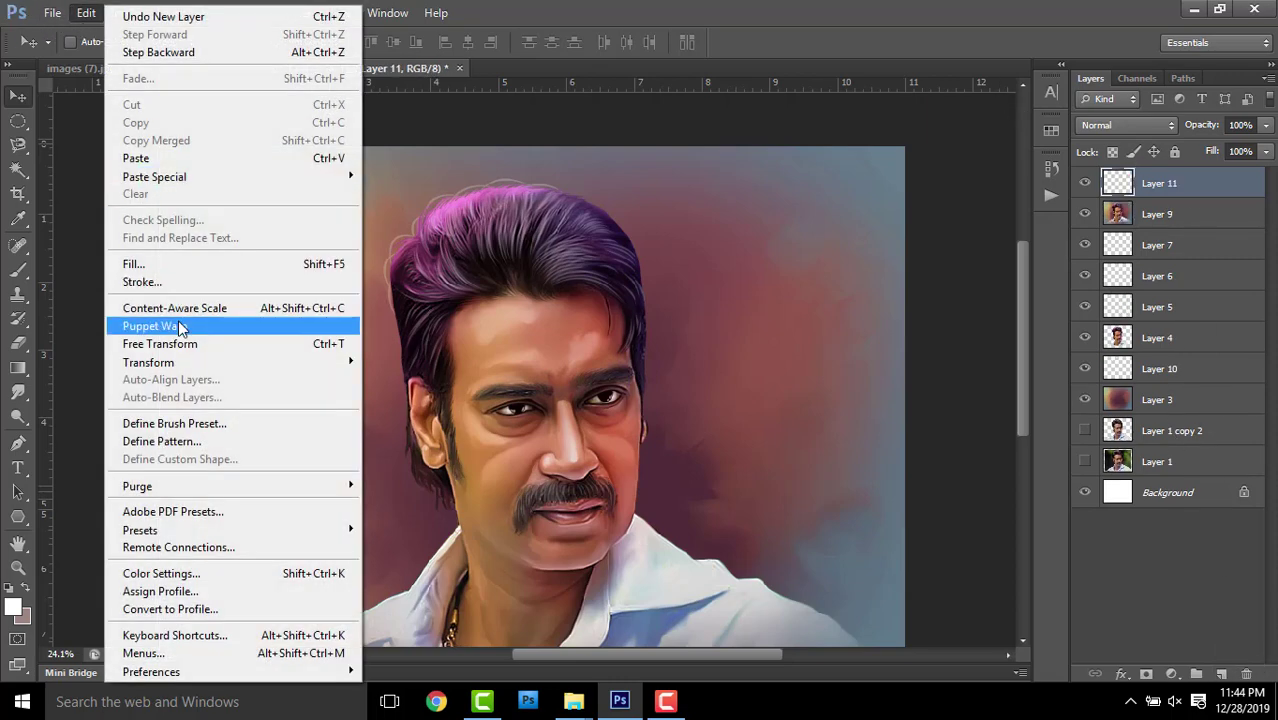
left_click(178, 266)
left_click(744, 194)
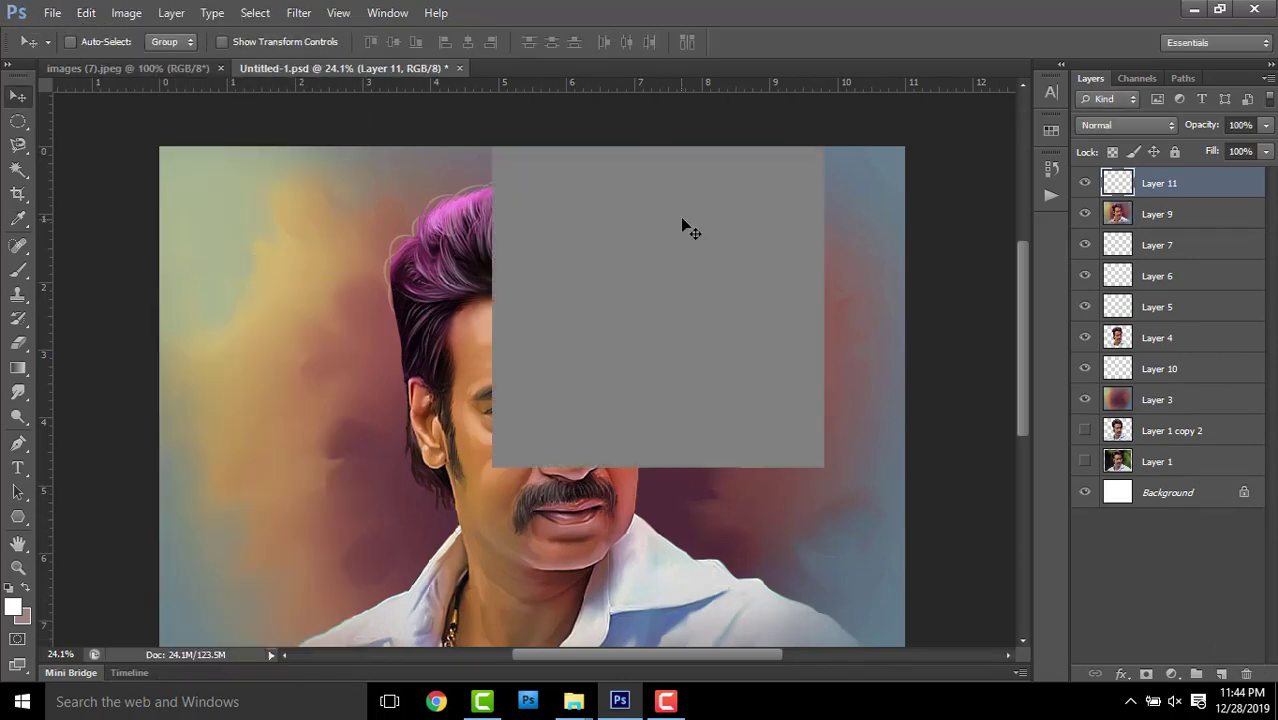
left_click(1152, 127)
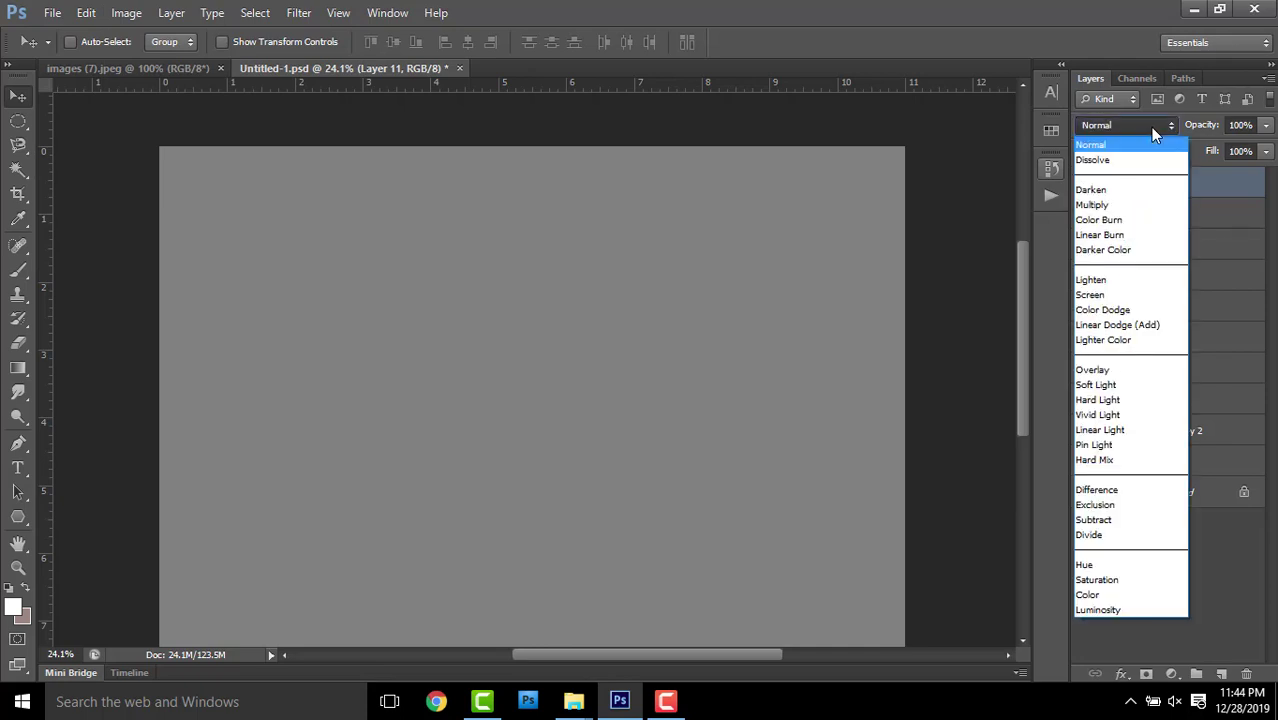
left_click(1108, 366)
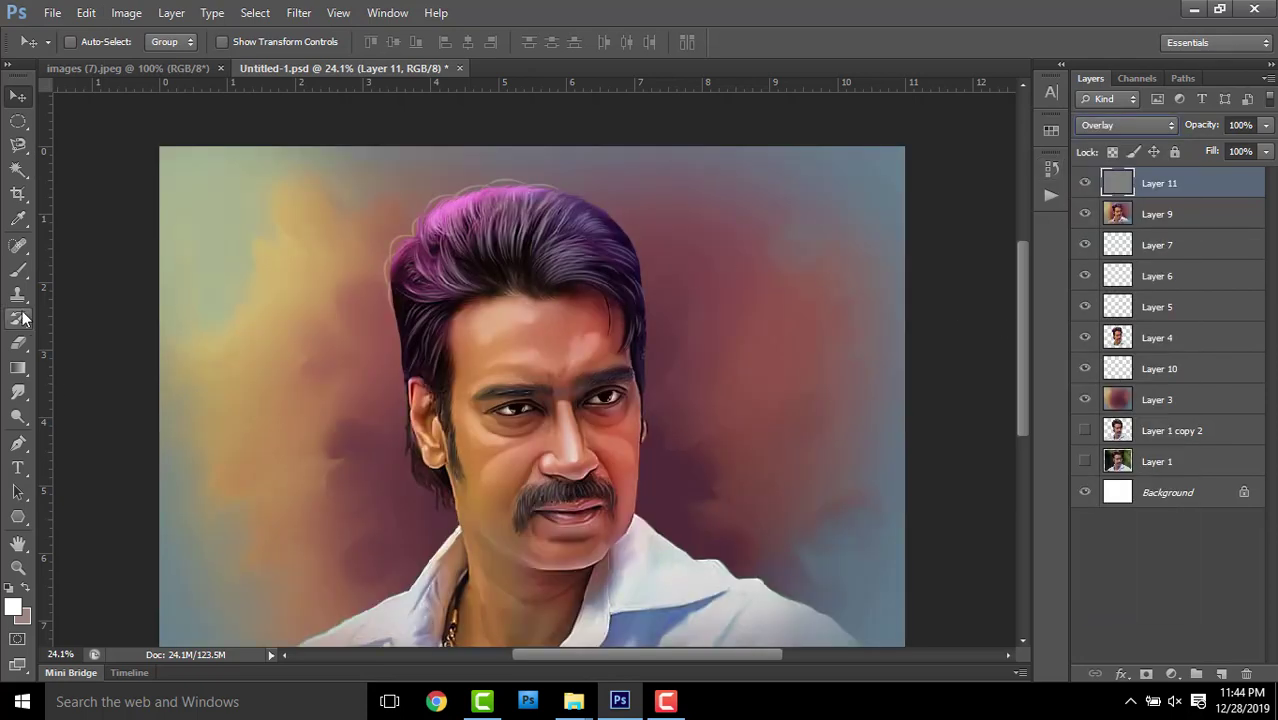
Dodge the hair crown, top strands, left hair edge and mustache using 150 then 90 brush sizes
left_click(18, 416)
scroll(575, 409, "up", 2)
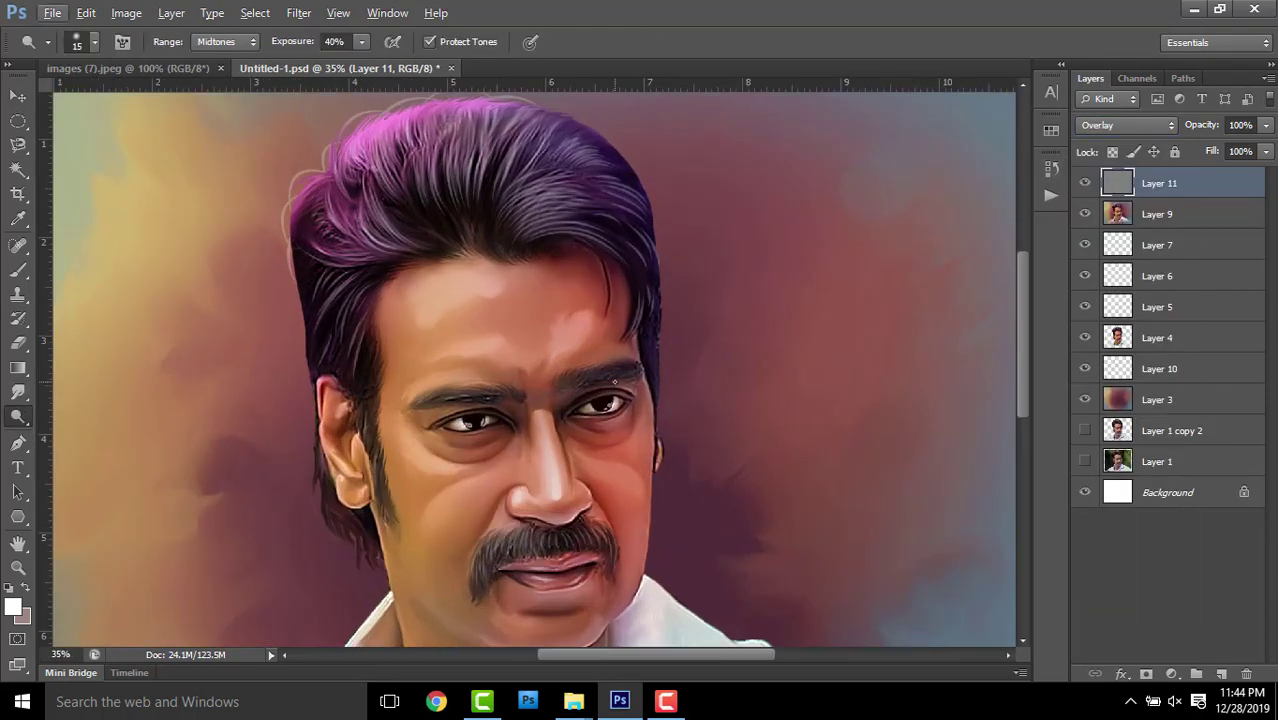
key("]")
key("]")
key("]")
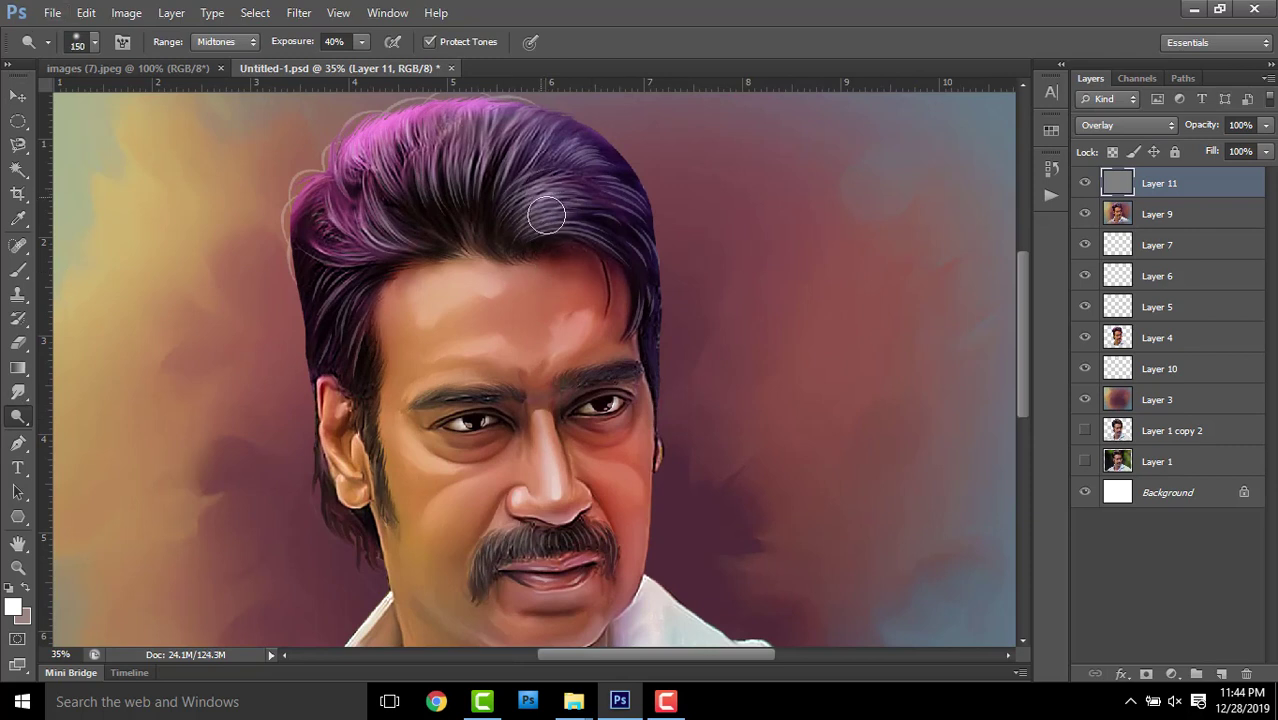
mouse_move(537, 135)
left_mouse_down()
mouse_move(428, 182)
mouse_move(489, 181)
left_mouse_up()
key("[")
key("[")
key("[")
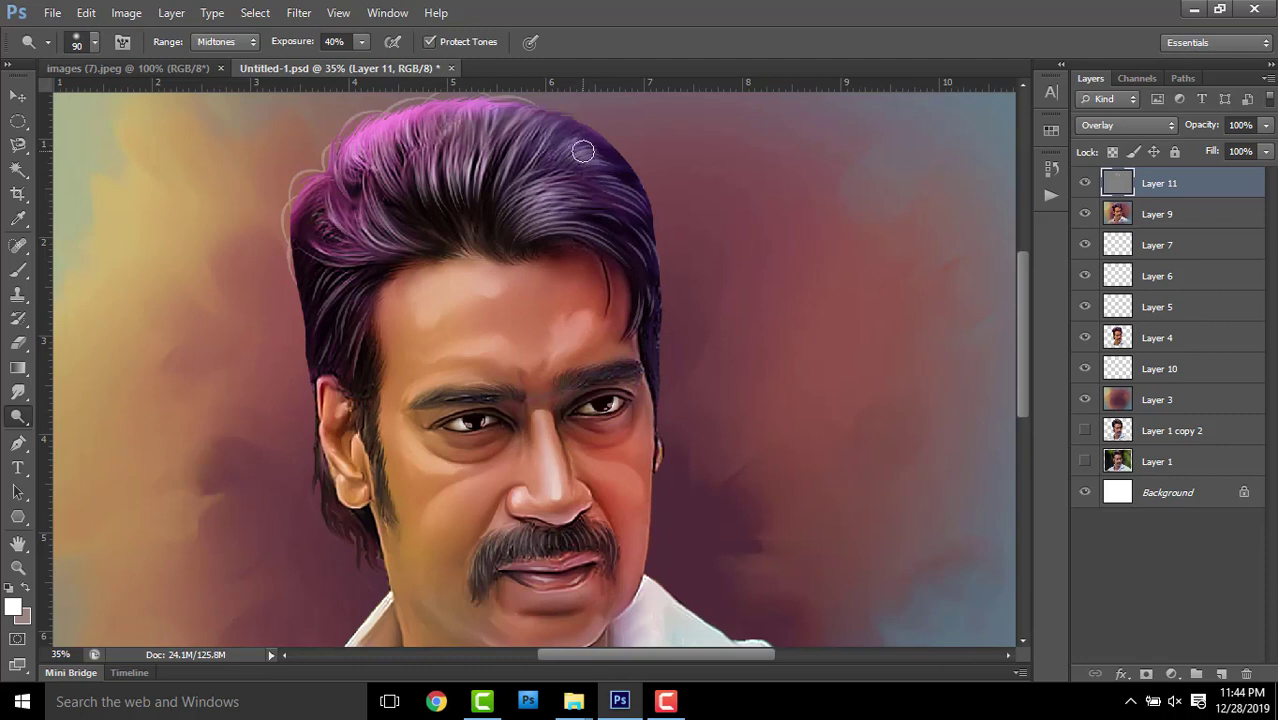
left_click_drag(575, 145, 619, 184)
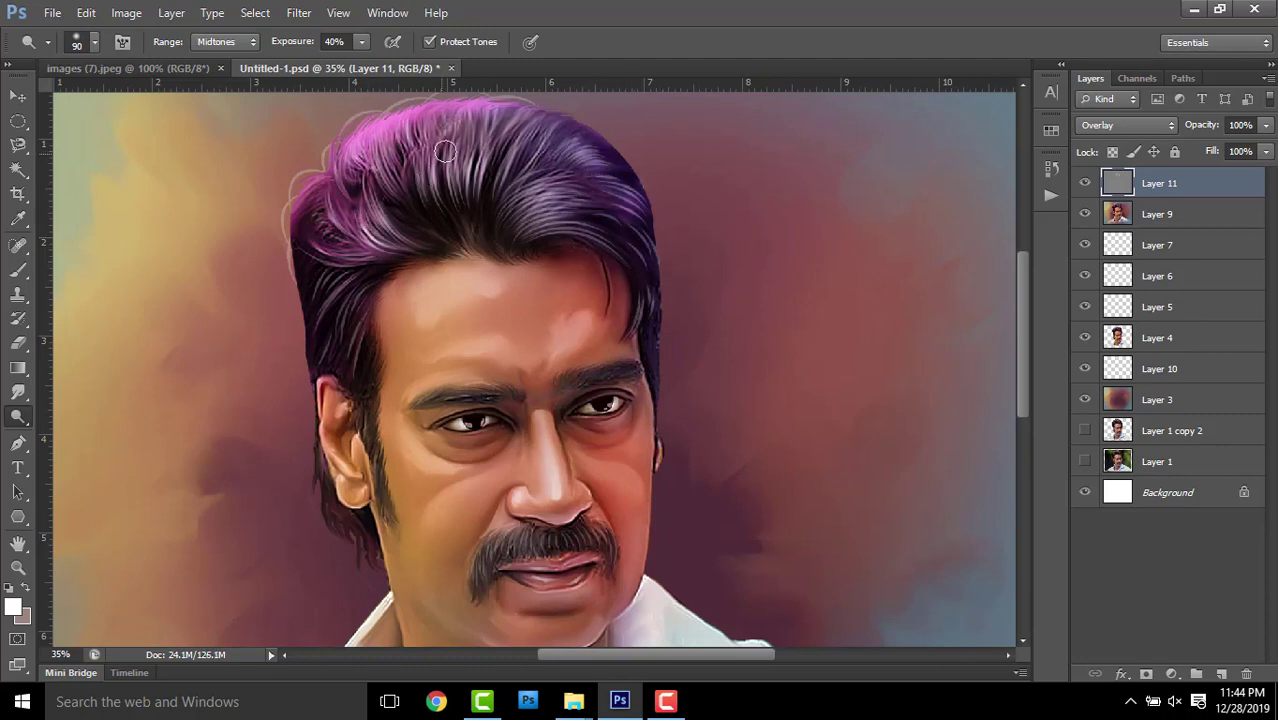
left_click_drag(357, 160, 302, 288)
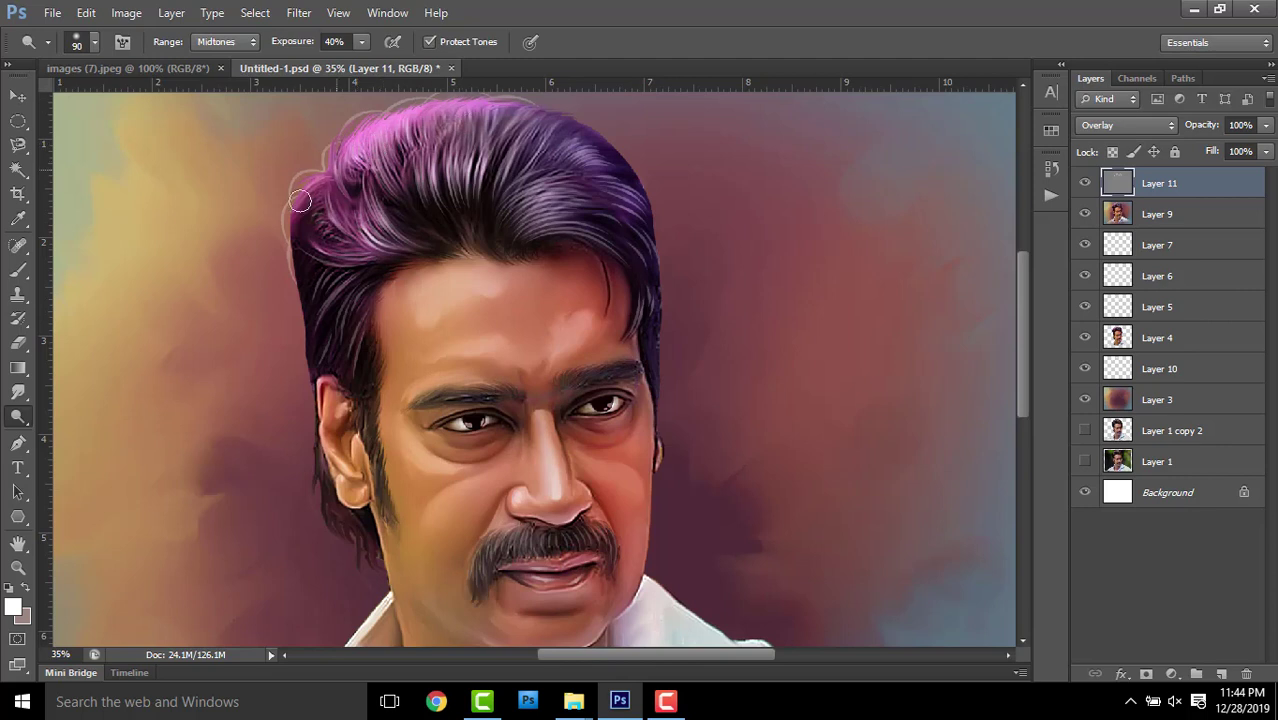
scroll(401, 353, "down", 3)
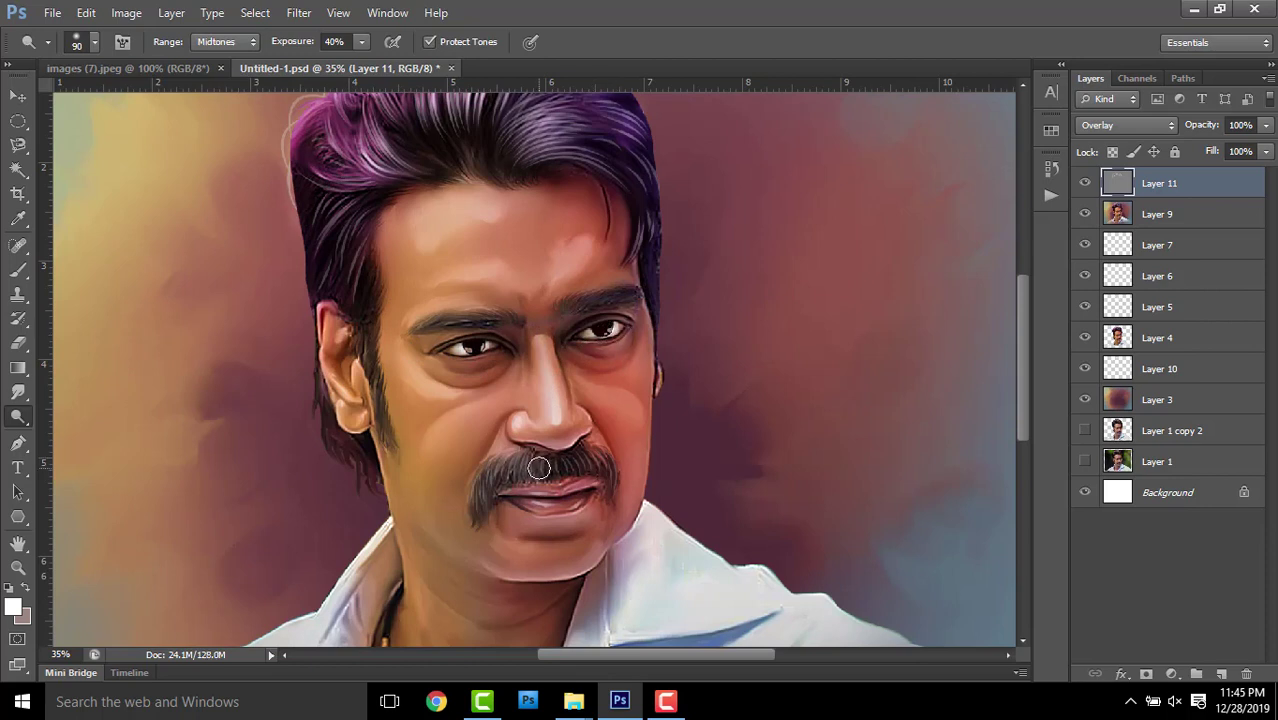
left_click_drag(498, 480, 595, 465)
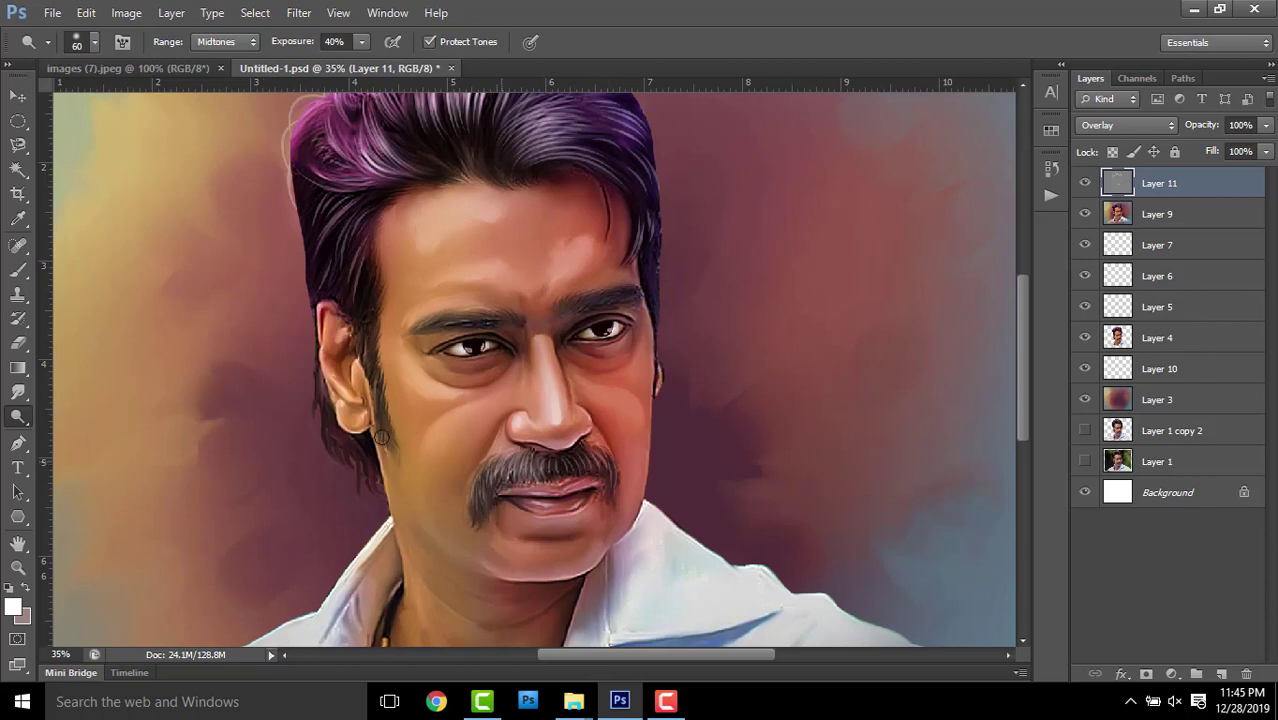
Burn the mustache, eyebrows, sideburn and the pink and purple hair highlights
right_click(20, 420)
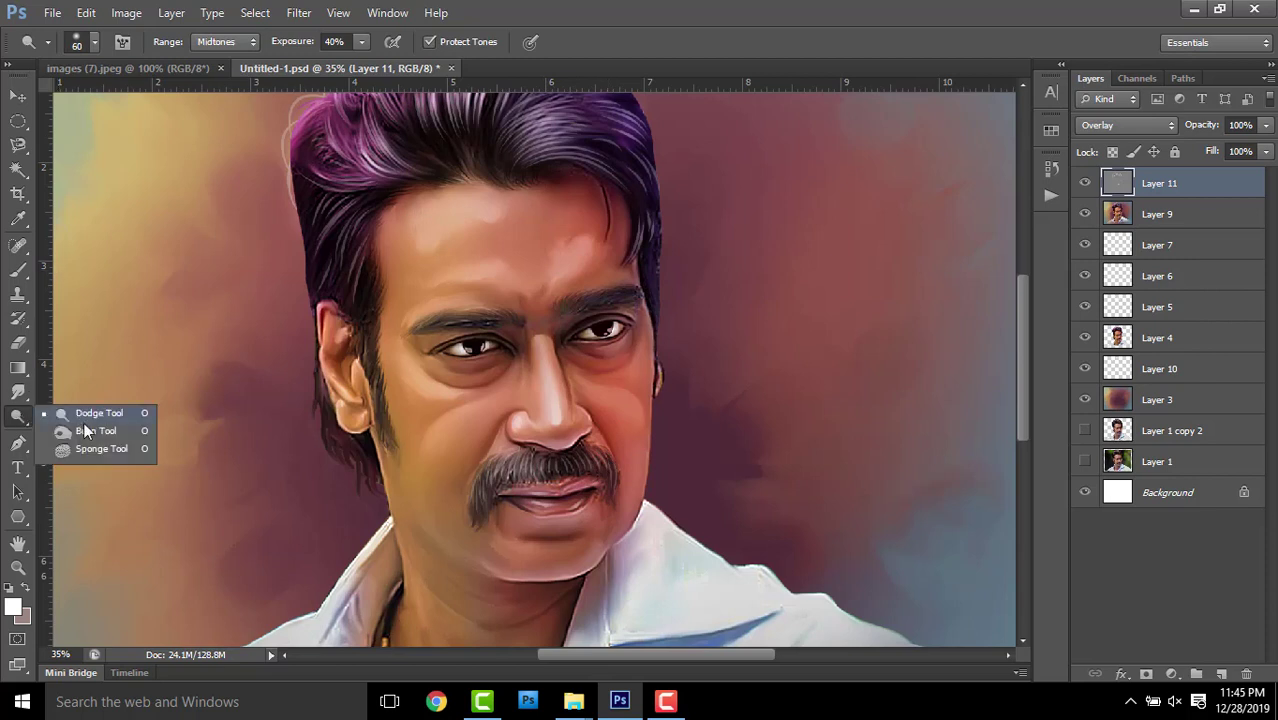
left_click(85, 430)
mouse_move(525, 470)
left_mouse_down()
mouse_move(485, 500)
mouse_move(593, 462)
mouse_move(611, 507)
mouse_move(558, 460)
mouse_move(484, 512)
left_mouse_up()
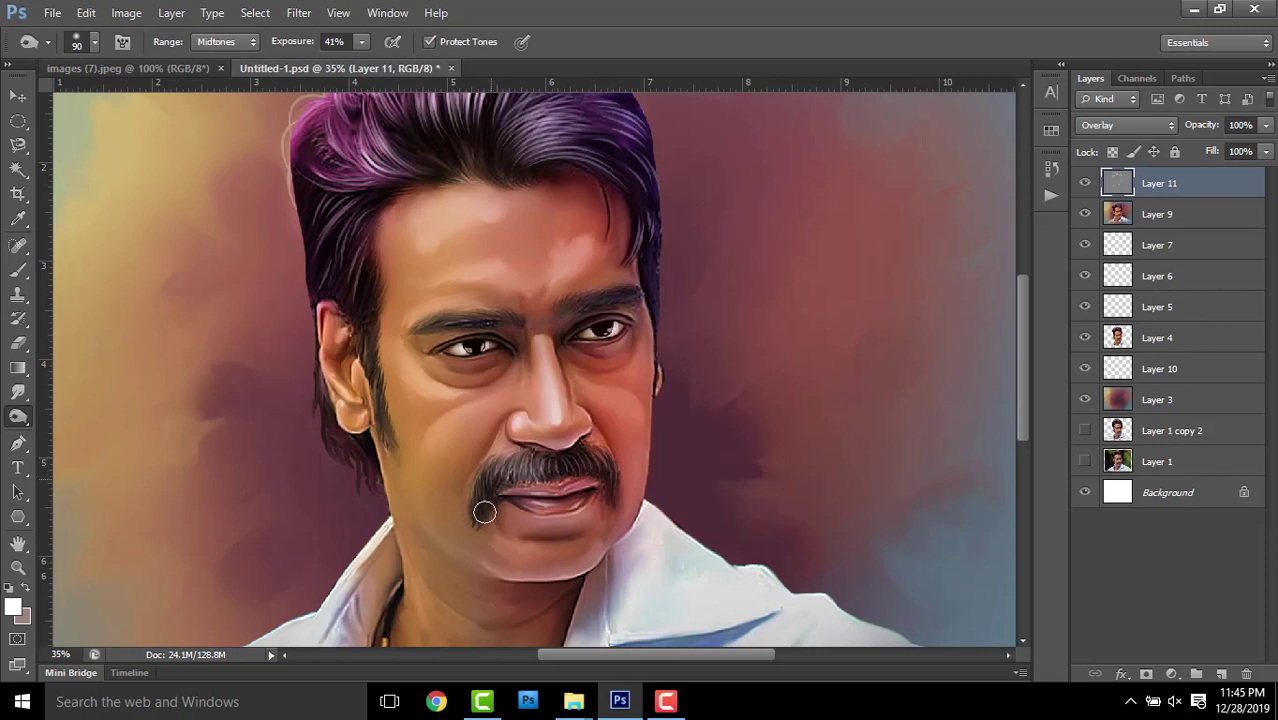
left_click_drag(442, 321, 589, 304)
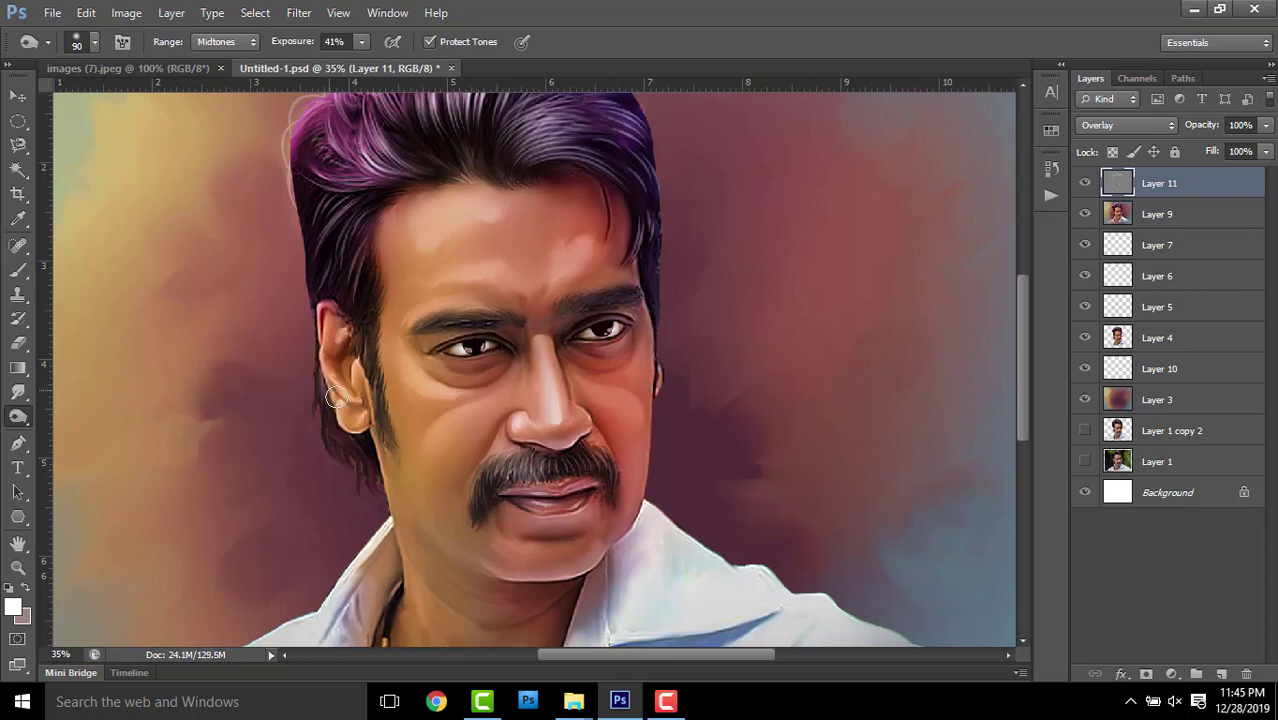
left_click_drag(370, 342, 370, 450)
scroll(492, 270, "up", 3)
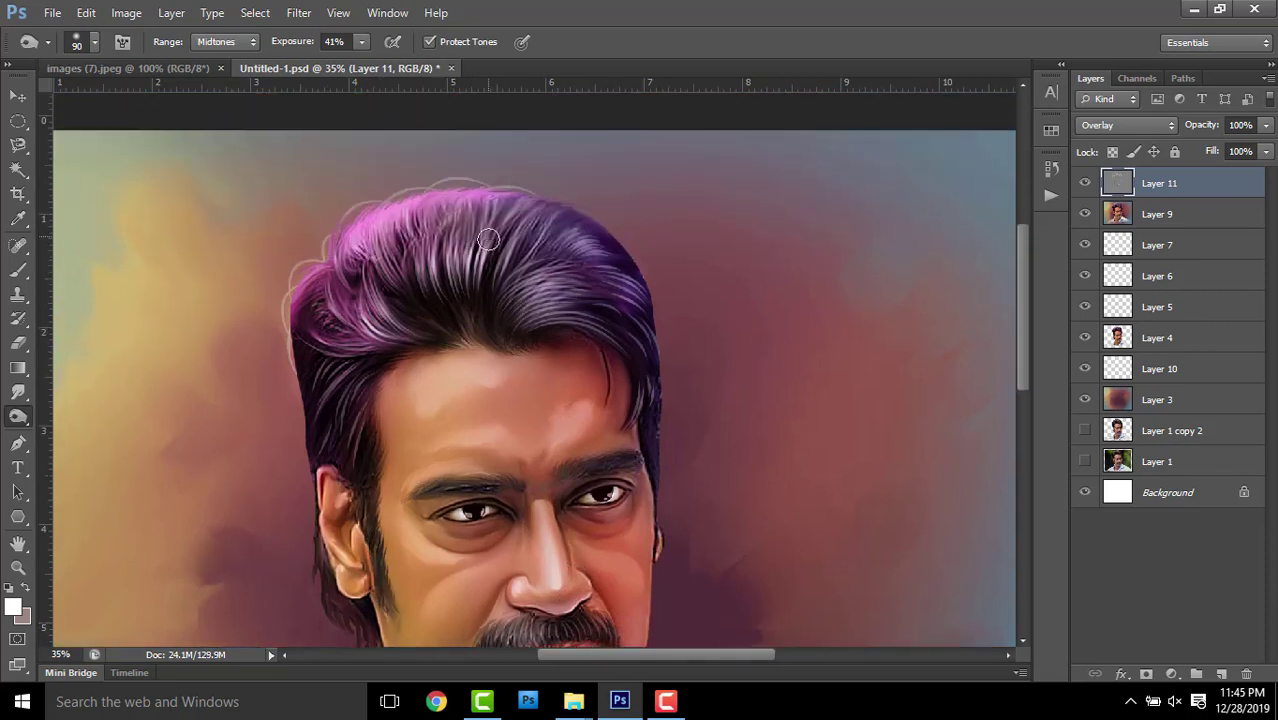
left_click_drag(409, 253, 476, 216)
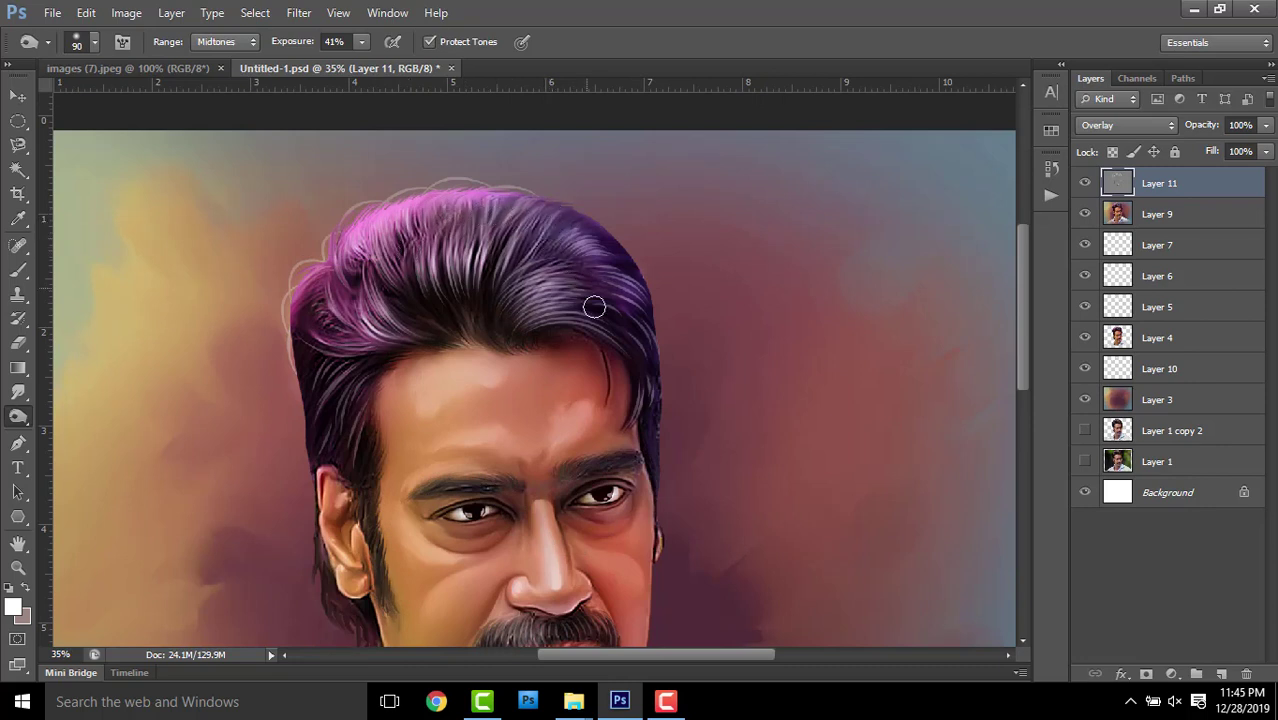
left_click_drag(584, 222, 648, 294)
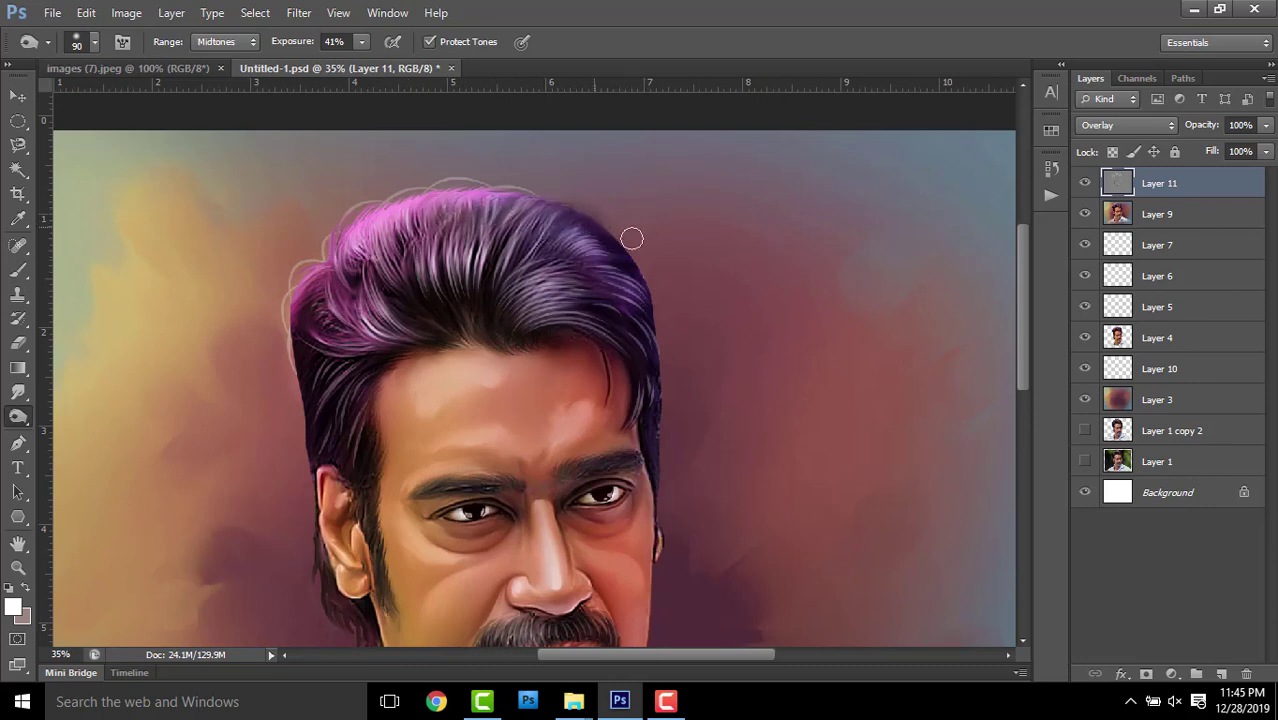
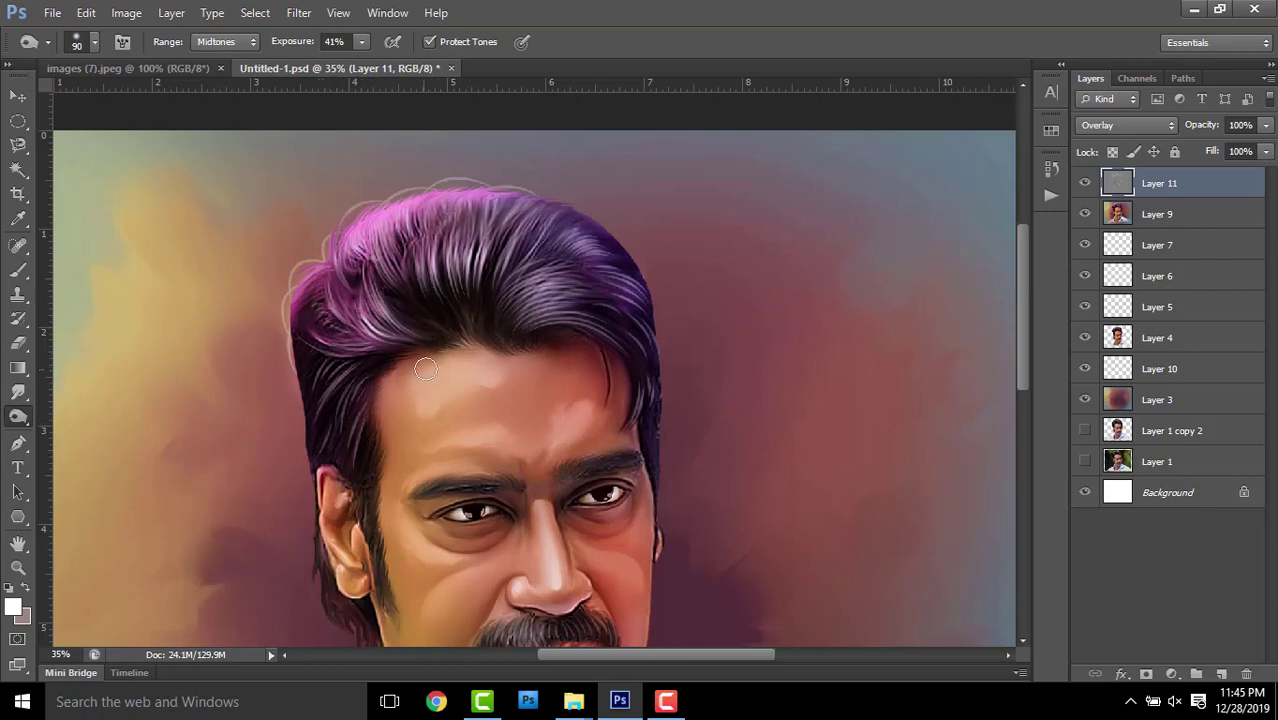
Lower Layer 11's overlay opacity to 65%
scroll(425, 370, "down", 2)
scroll(571, 252, "up", 2)
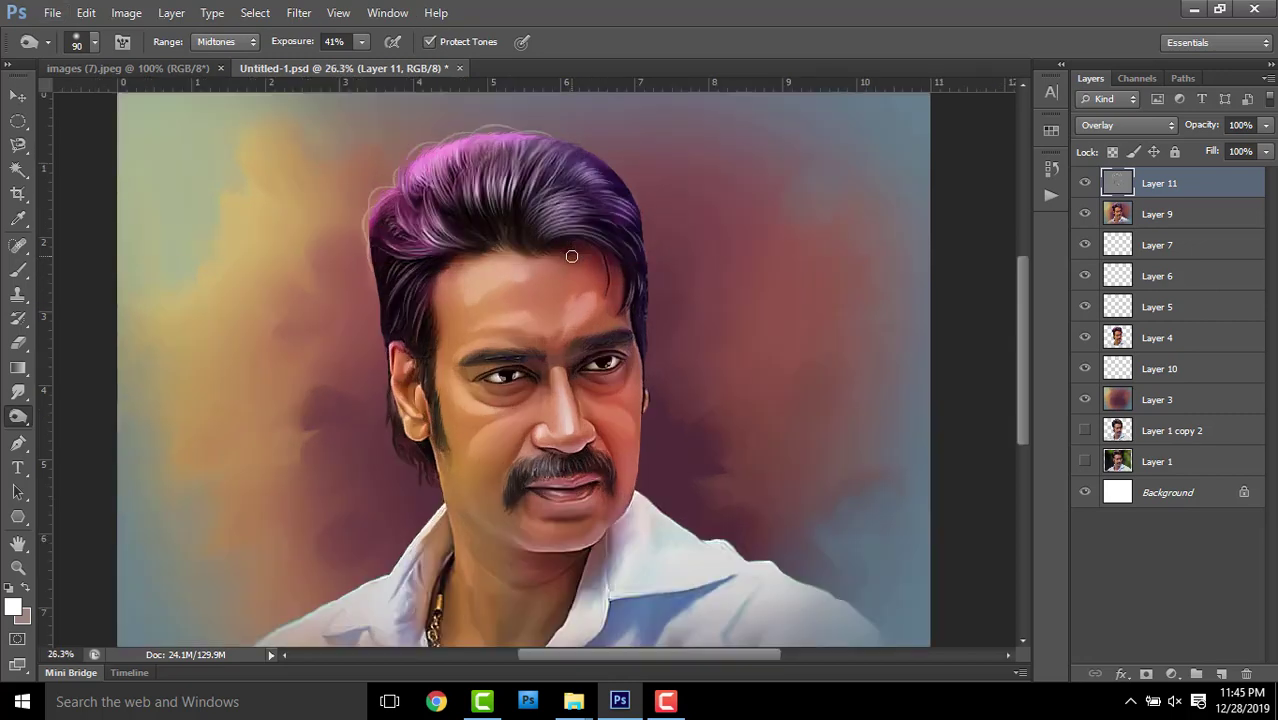
left_click_drag(1206, 125, 1165, 130)
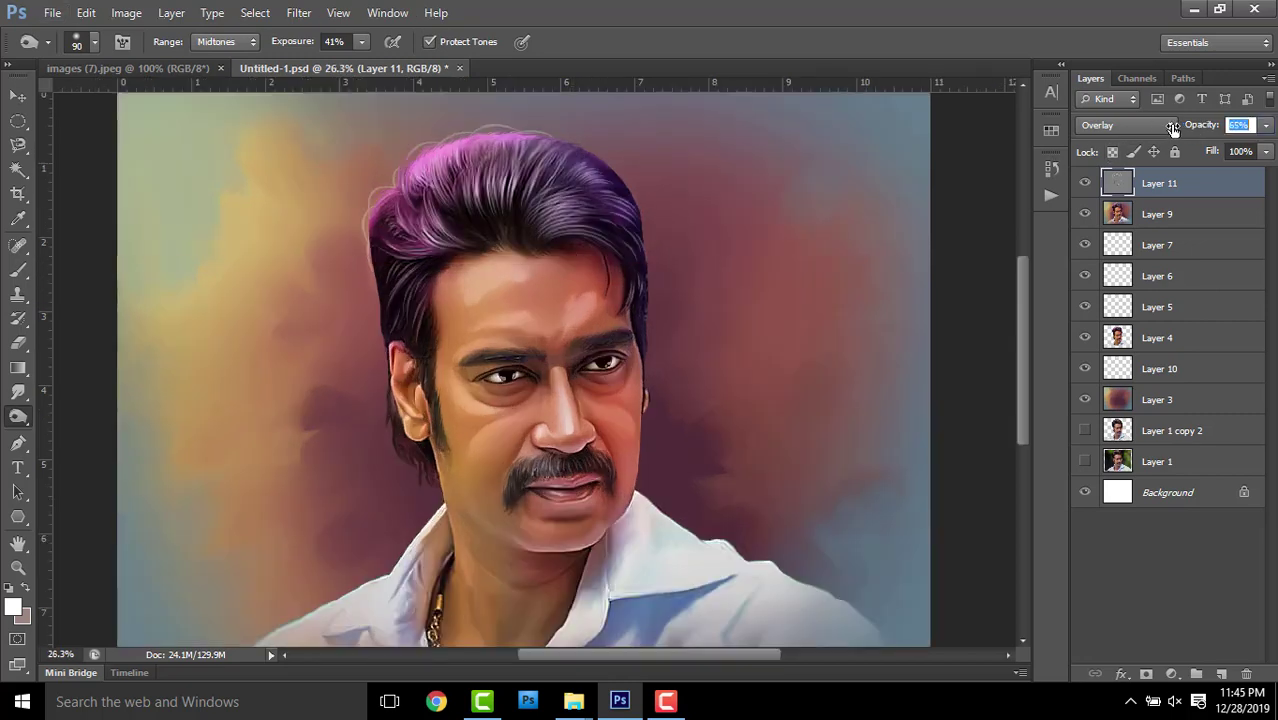
scroll(751, 305, "down", 1)
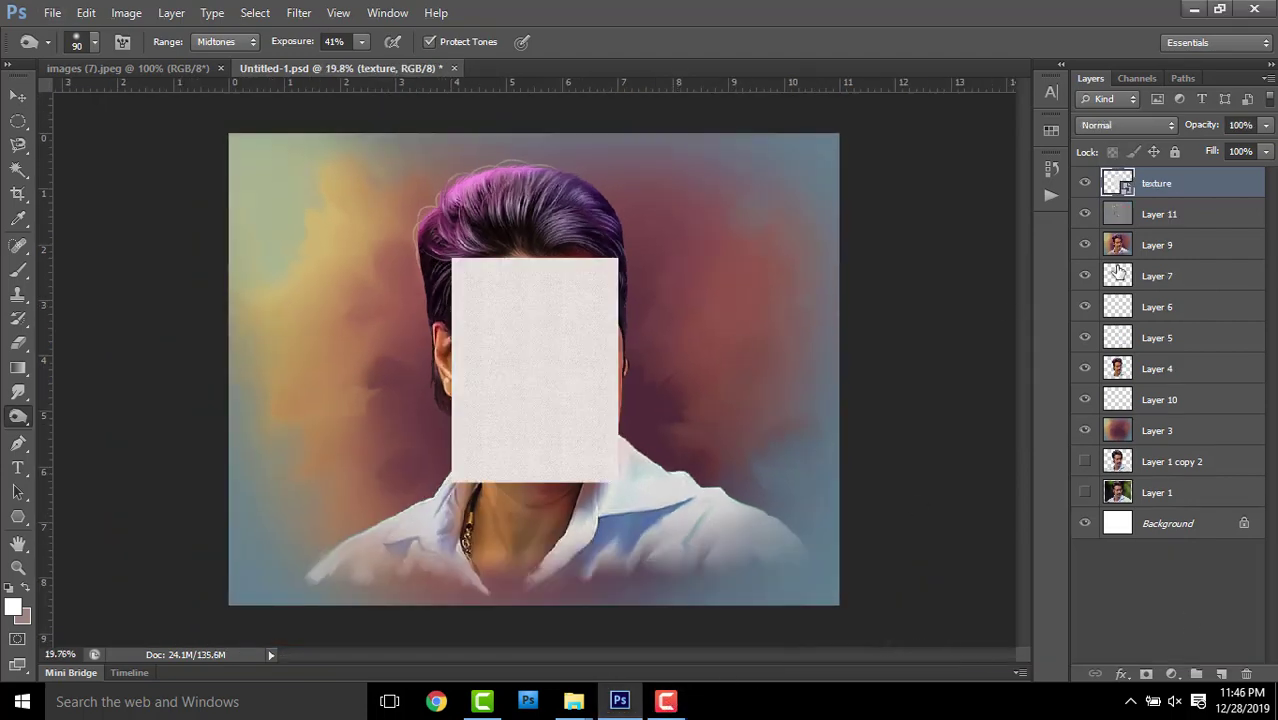
Rasterize the texture layer, rotate it 90° clockwise and scale it to fill the canvas
right_click(1185, 190)
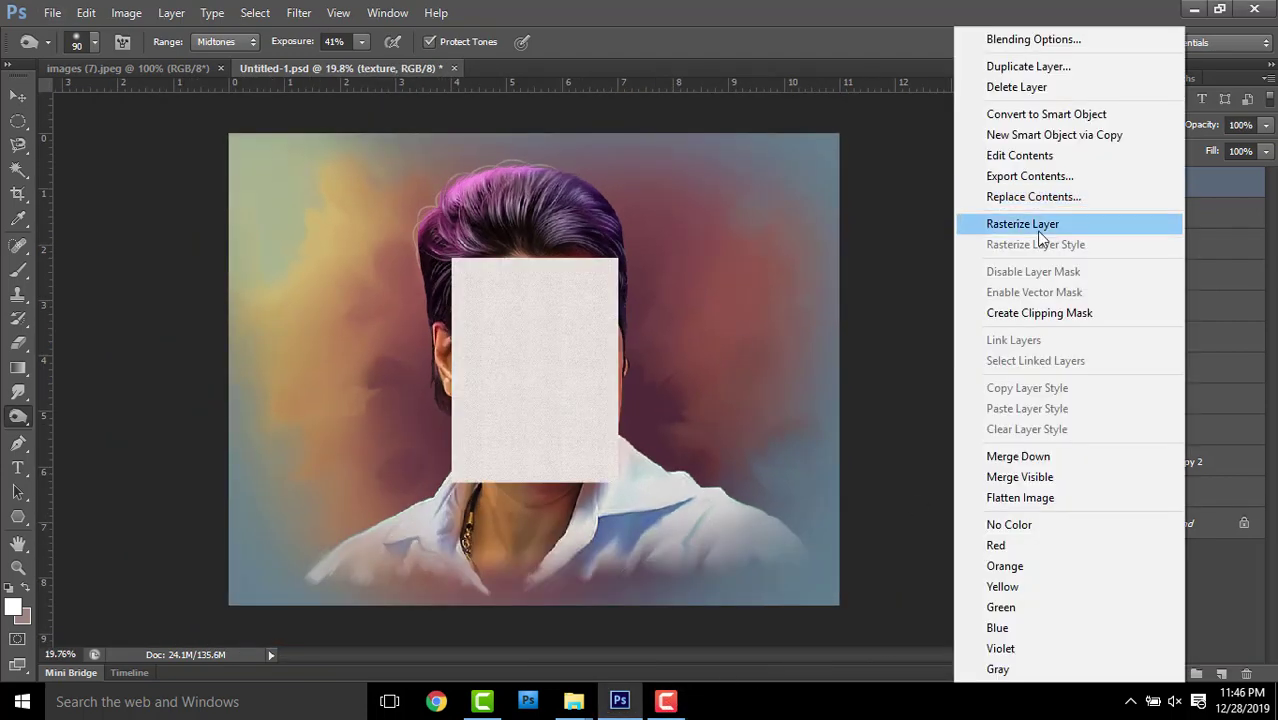
left_click(990, 214)
key("ctrl+t")
right_click(579, 362)
left_click(645, 566)
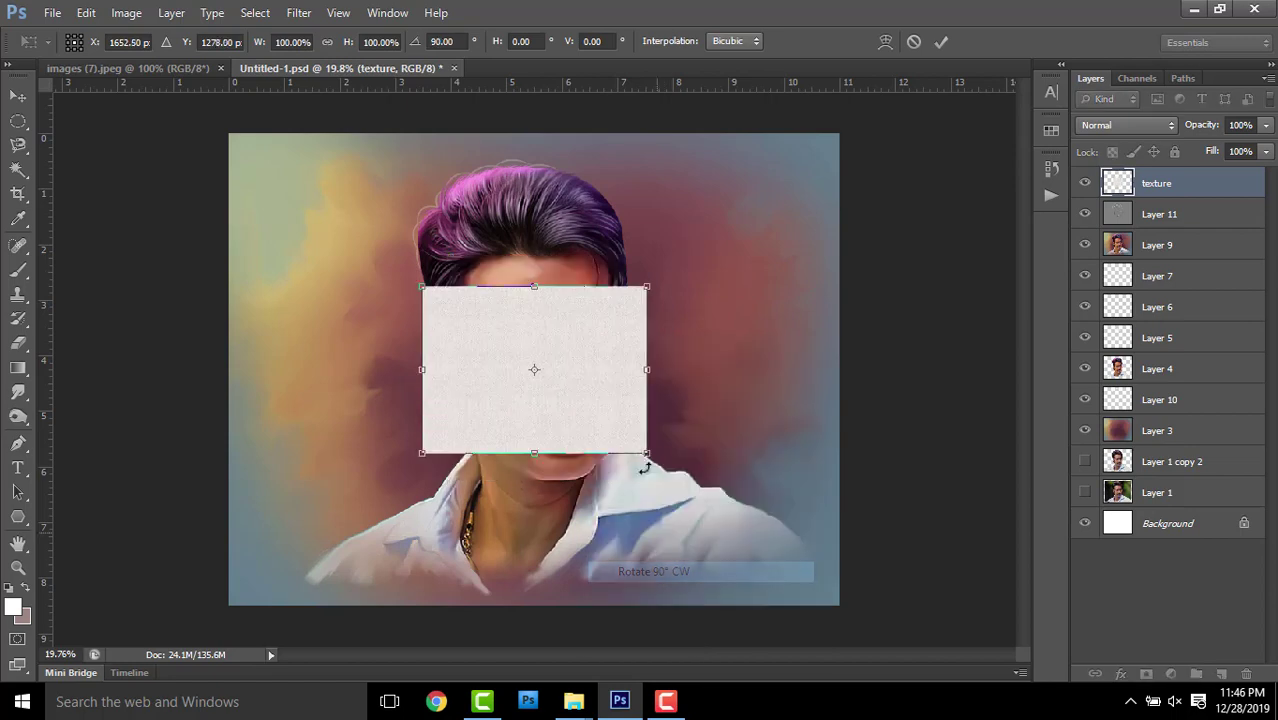
mouse_move(650, 455)
left_mouse_down()
mouse_move(778, 547)
mouse_move(864, 576)
left_mouse_up()
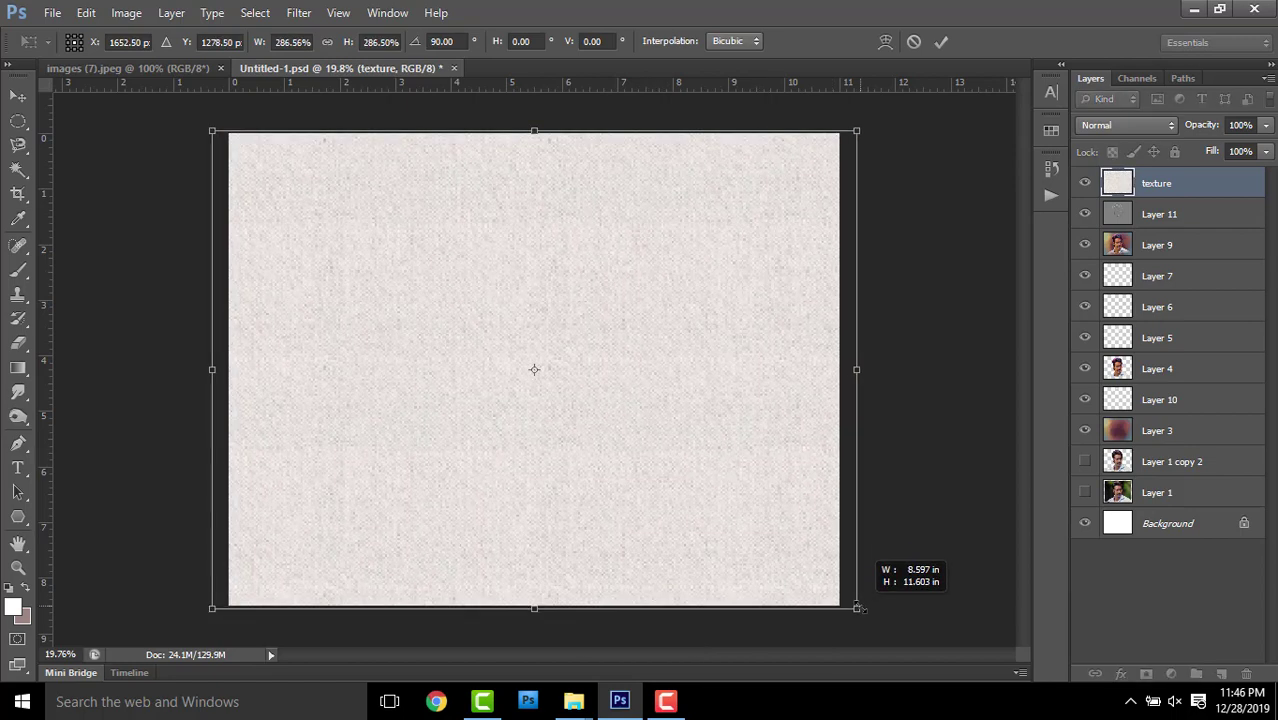
key("o")
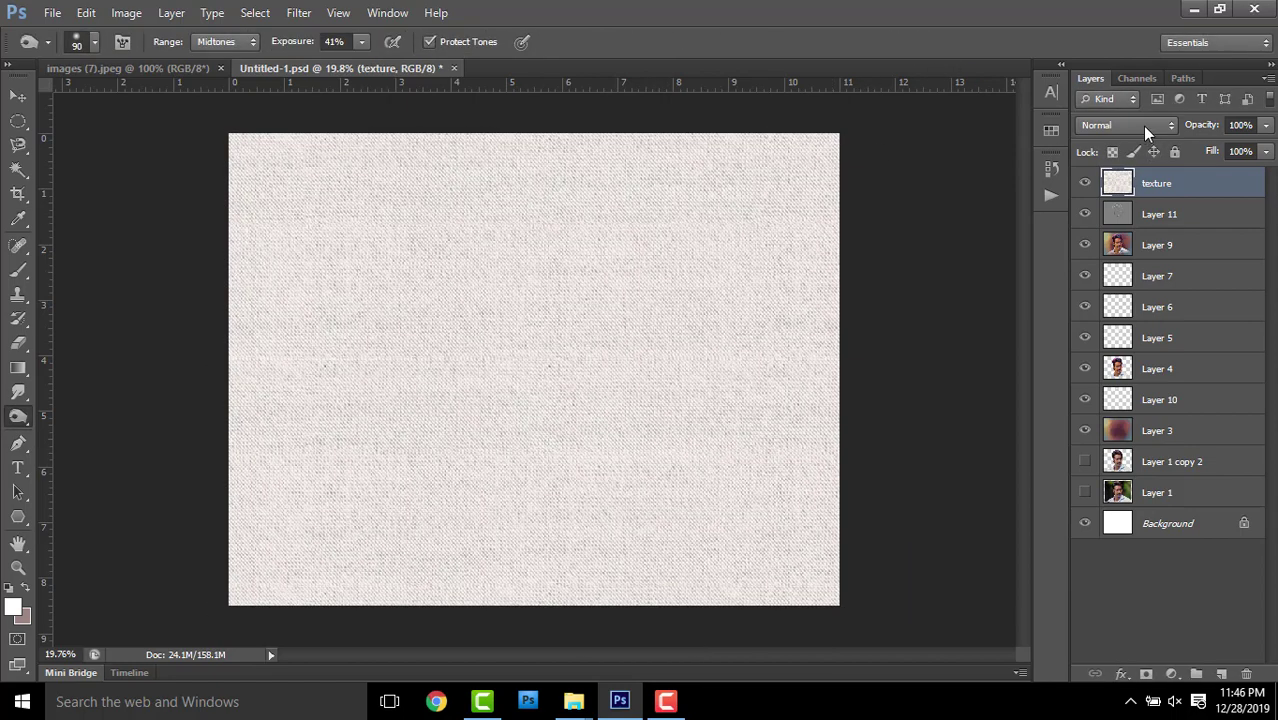
Set the texture layer to Multiply and add a white layer mask
left_click(1140, 125)
left_click(1095, 204)
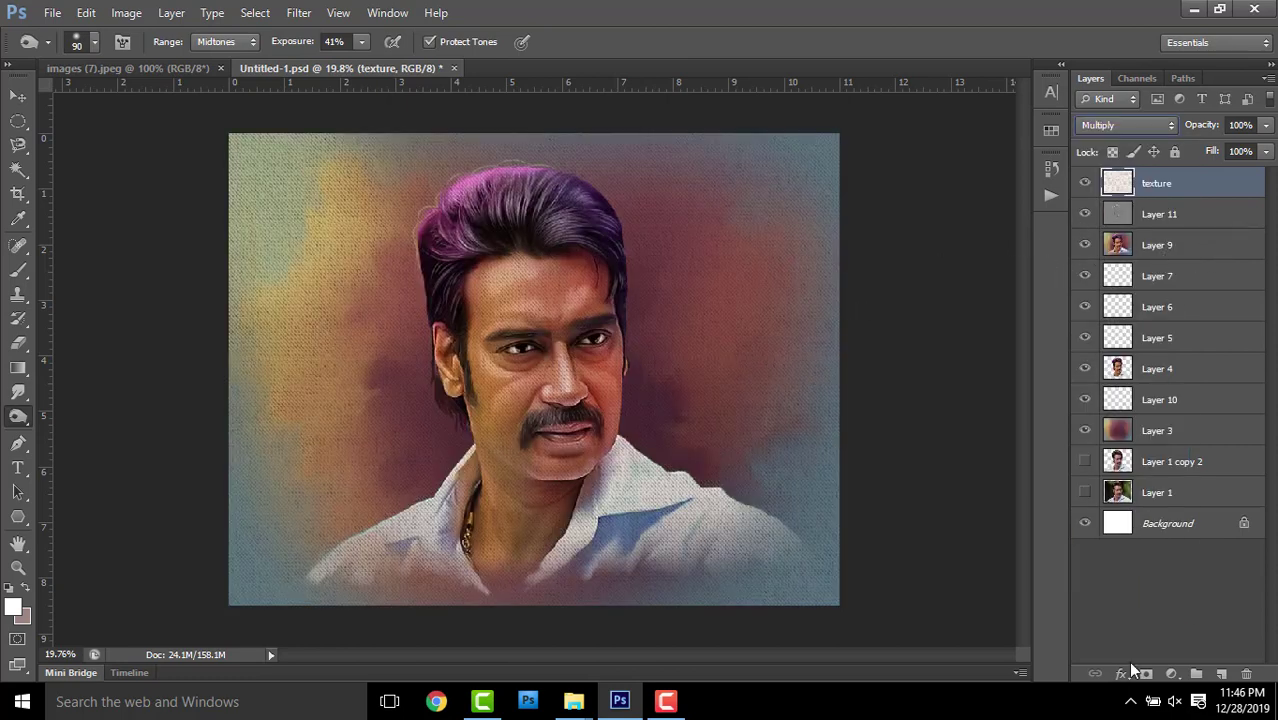
left_click(1145, 673)
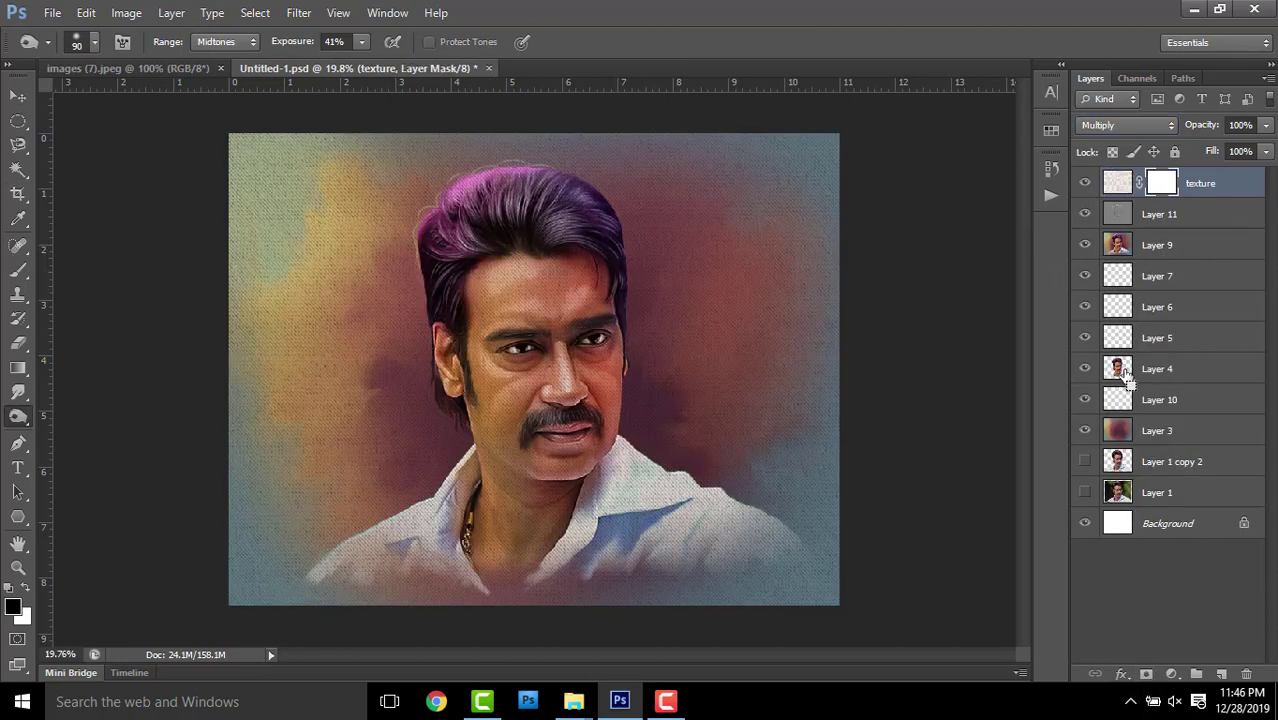
Fill the mask with black over Layer 4's figure selection to hide the texture
left_click(1125, 370, "ctrl")
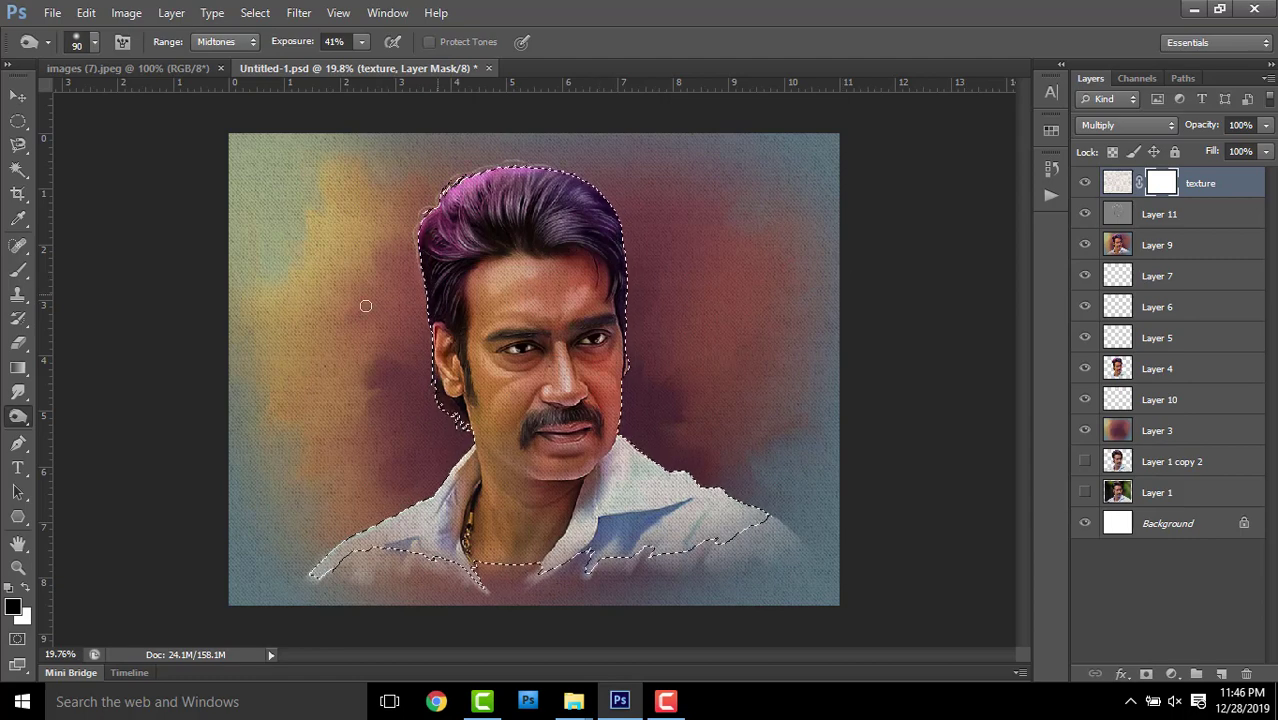
key("x")
key("ctrl+BackSpace")
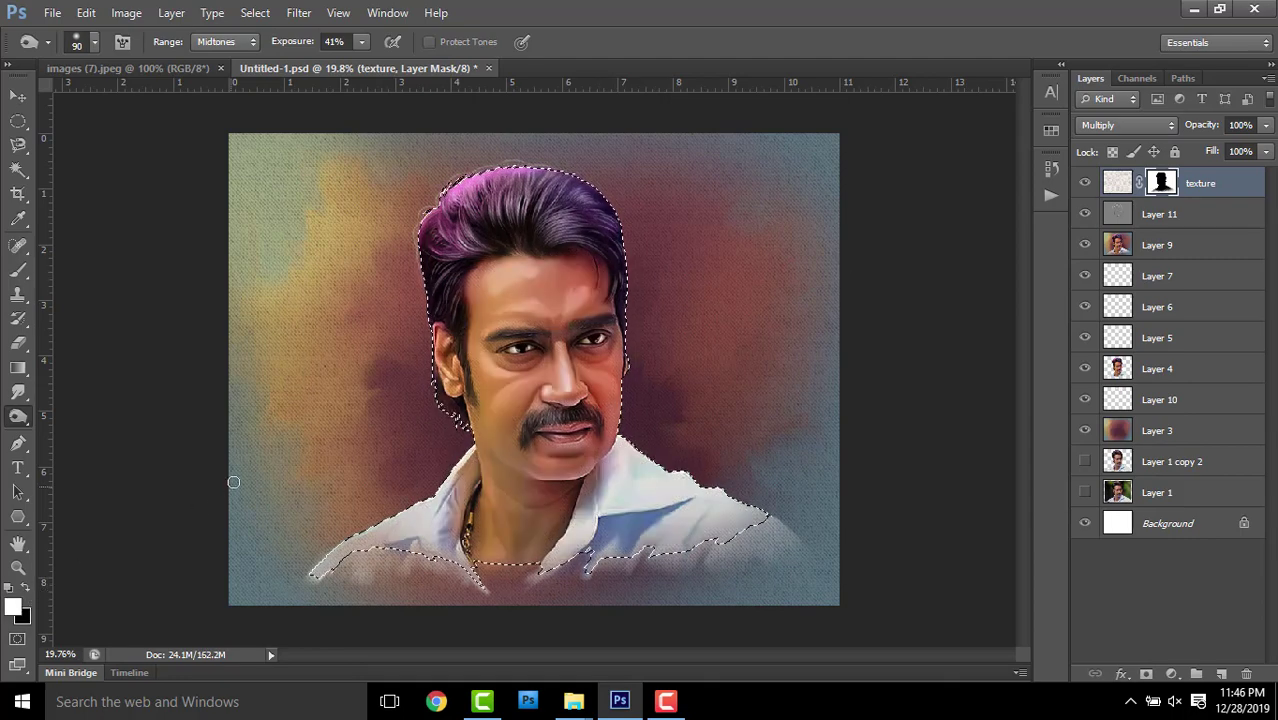
key("ctrl+d")
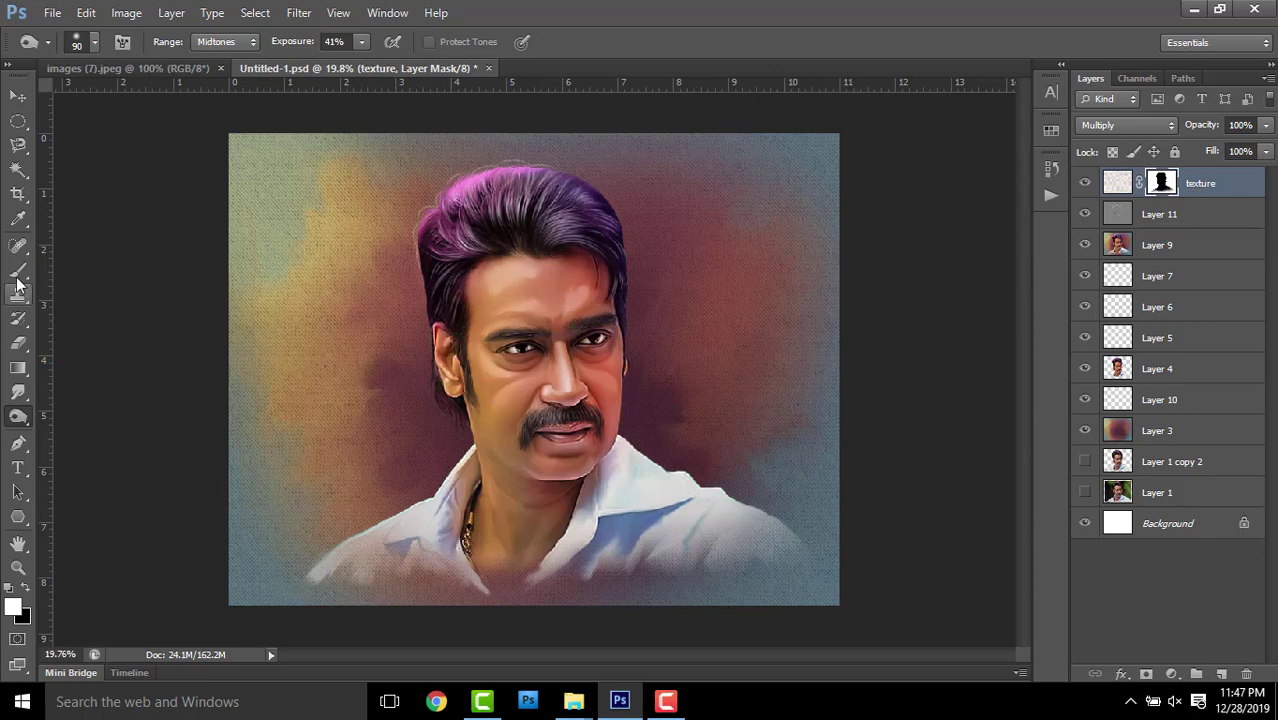
Paint texture back over the shirt and background with a large, fully soft brush
left_click(18, 272)
key("bracketright")
key("bracketright")
key("bracketright")
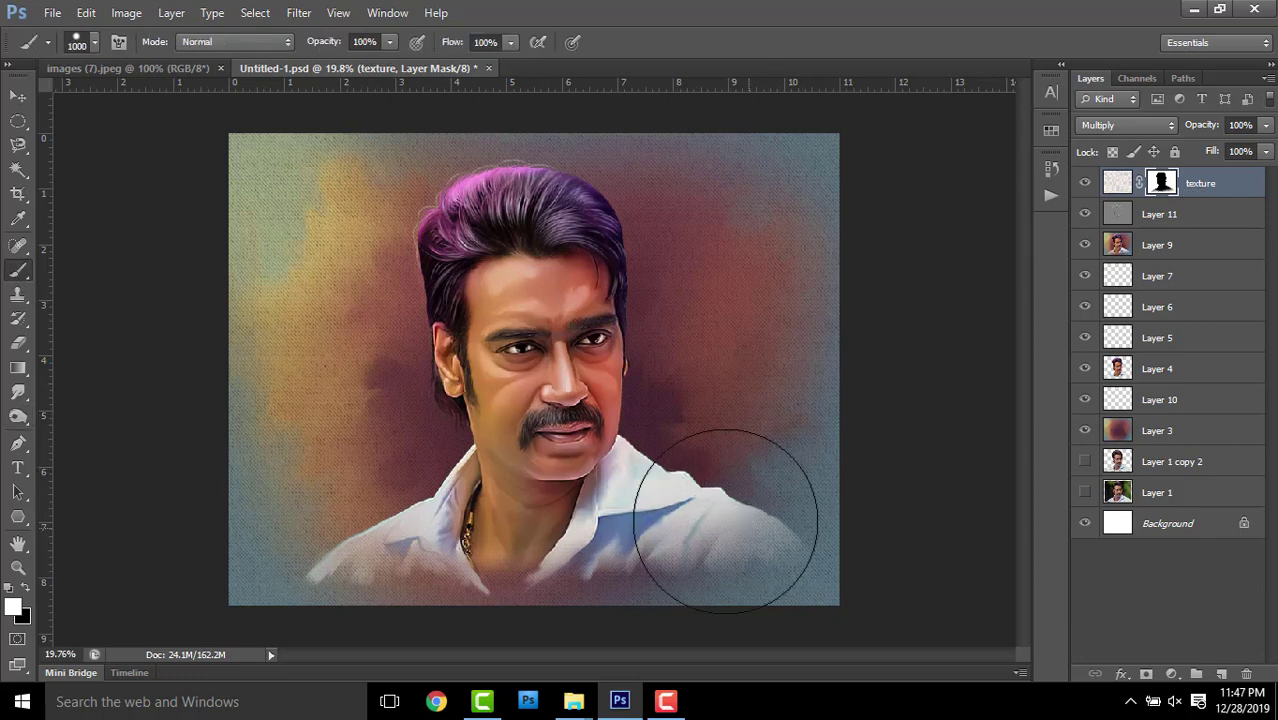
mouse_move(727, 499)
left_mouse_down()
mouse_move(765, 491)
mouse_move(705, 548)
mouse_move(606, 575)
left_mouse_up()
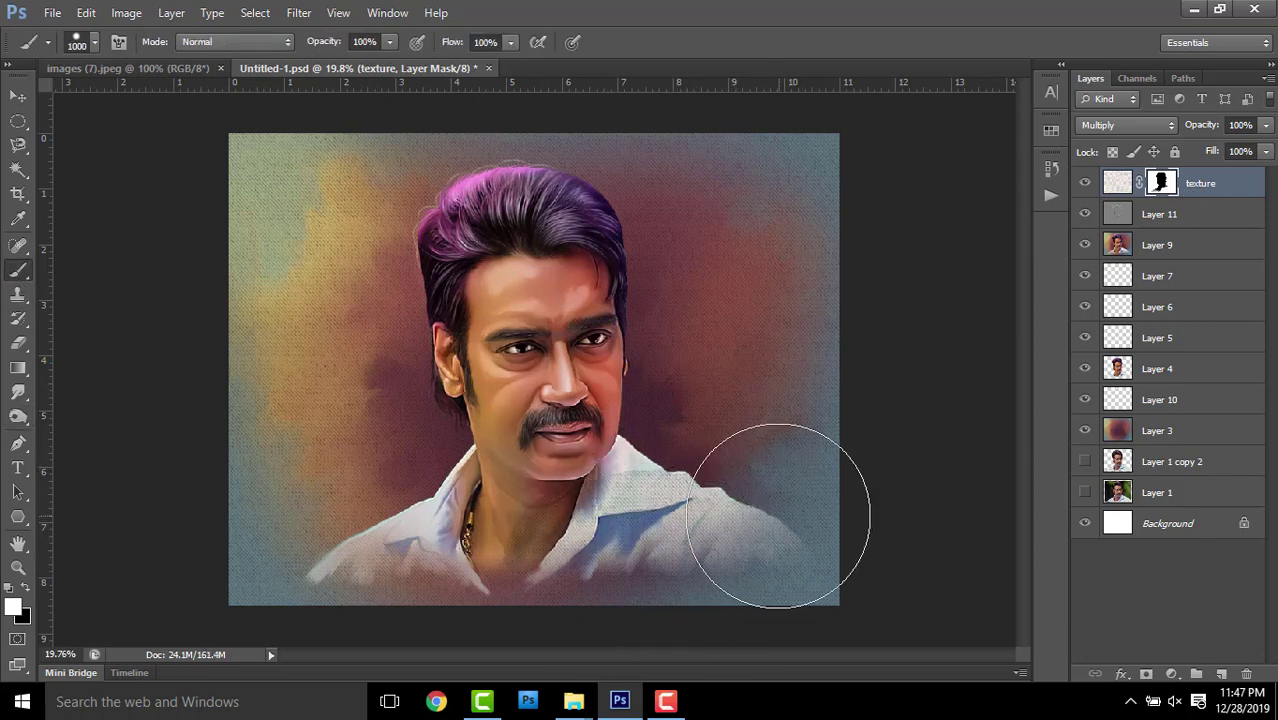
left_click(95, 42)
left_click(38, 187)
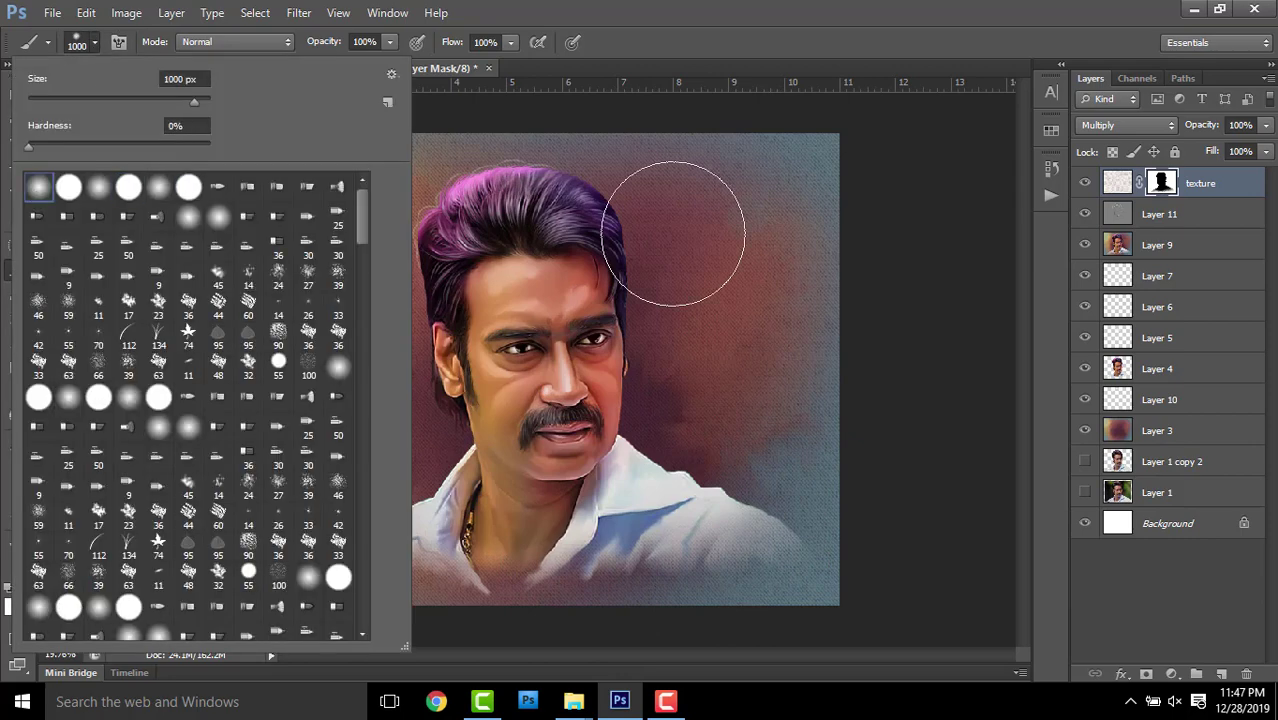
left_click(969, 343)
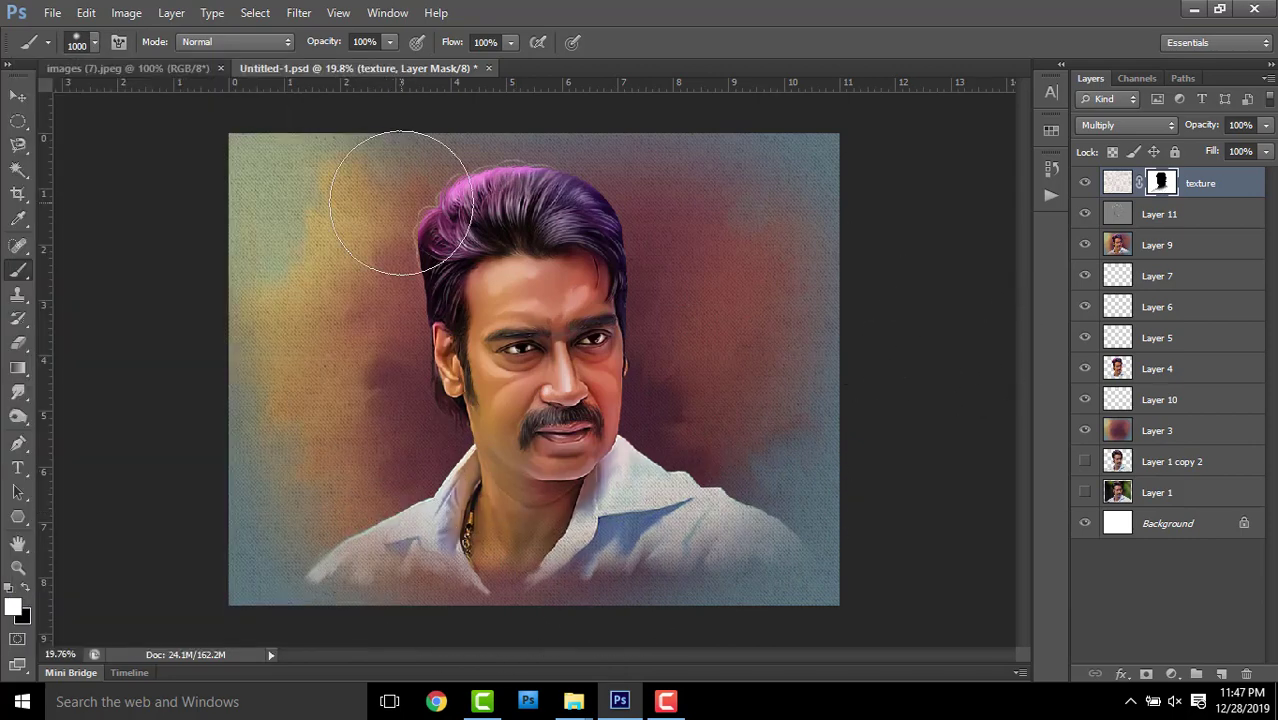
left_click_drag(442, 128, 633, 128)
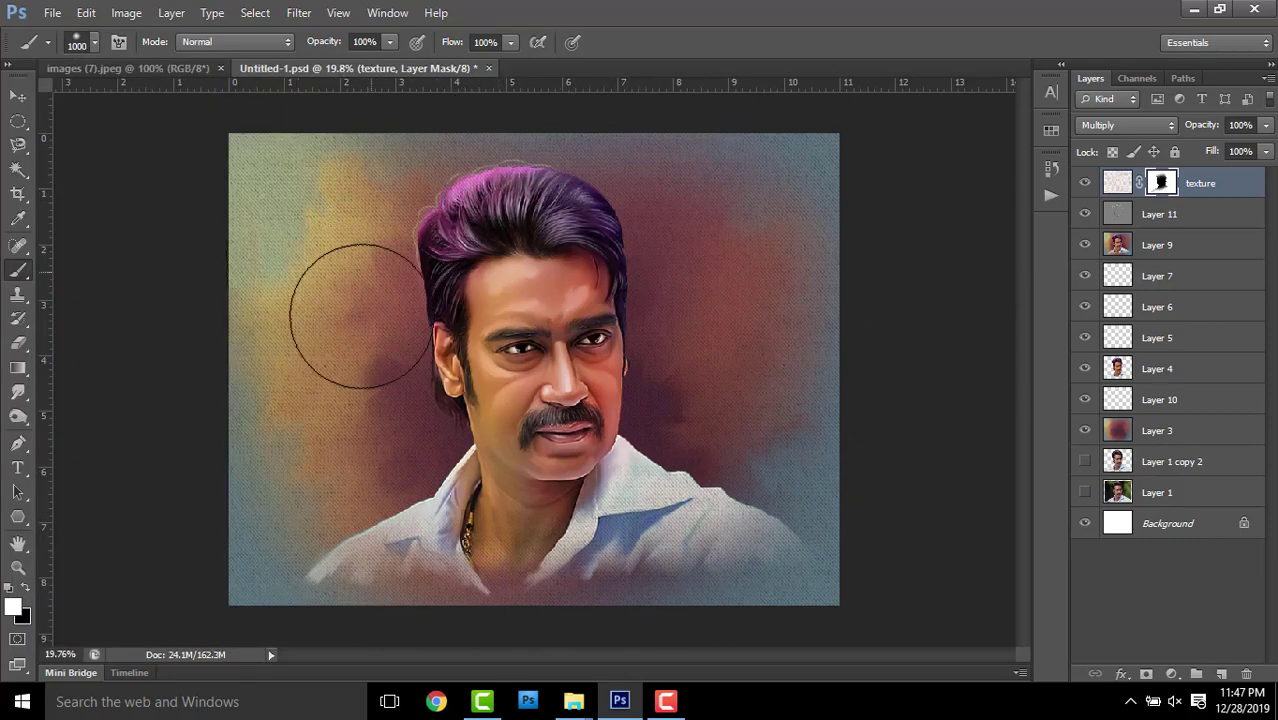
left_click_drag(304, 255, 365, 442)
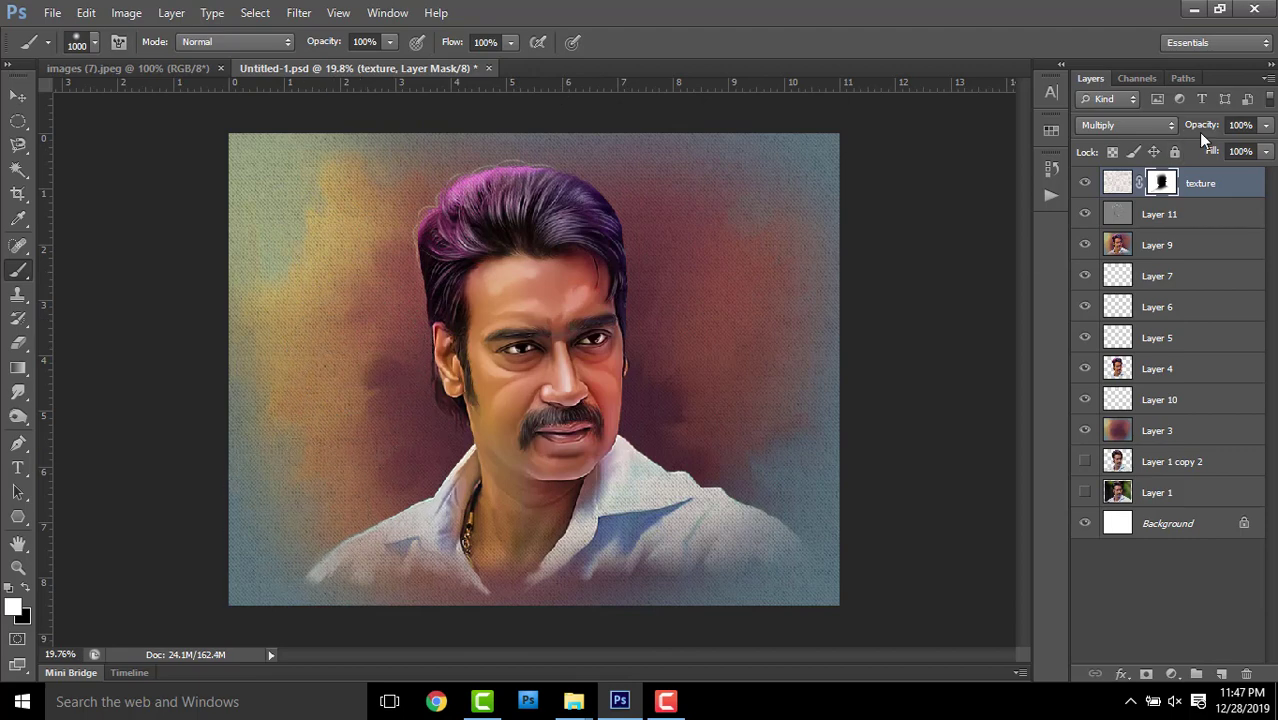
Lower the texture layer's opacity to 43%
left_click_drag(1198, 132, 1175, 133)
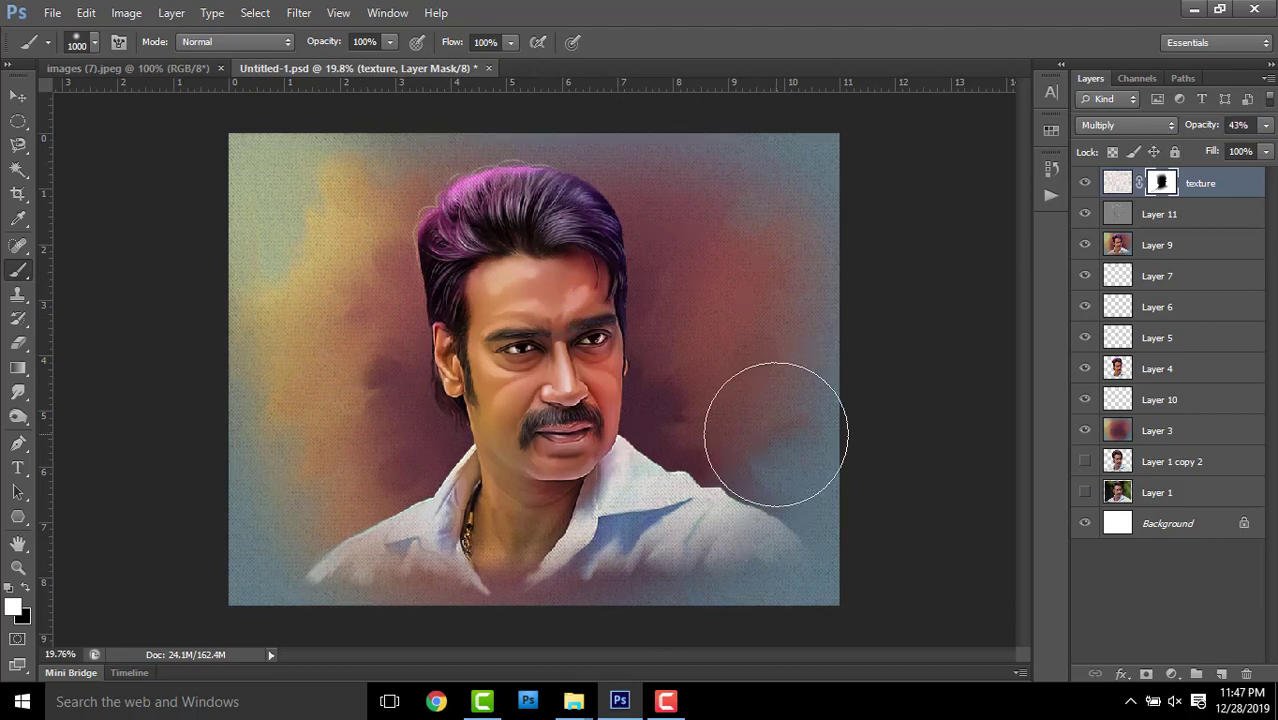
scroll(776, 420, "up", 3)
scroll(613, 377, "up", 3)
mouse_move(434, 257)
left_mouse_down()
mouse_move(586, 453)
mouse_move(667, 194)
left_mouse_up()
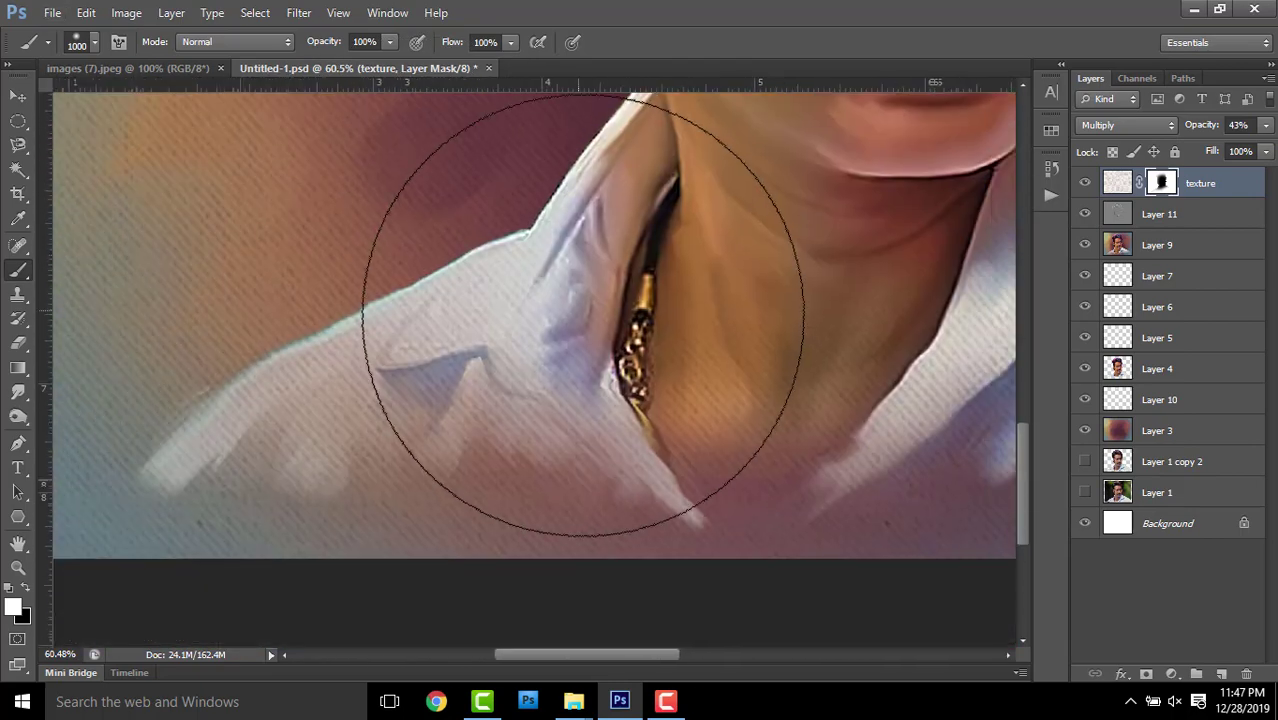
scroll(525, 271, "down", 3)
scroll(627, 369, "down", 3)
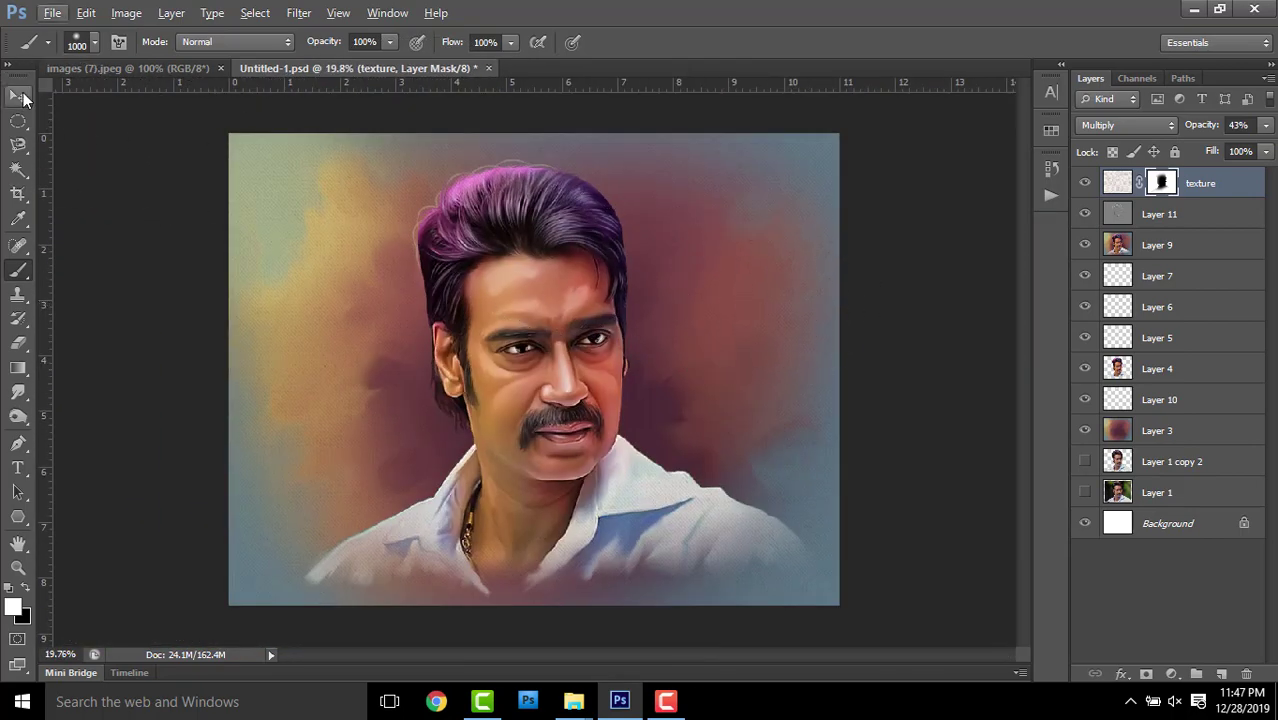
left_click(18, 95)
Merge Layer 11 into the portrait layer, duplicate it, and set the copy to Linear Light
left_click(1197, 222)
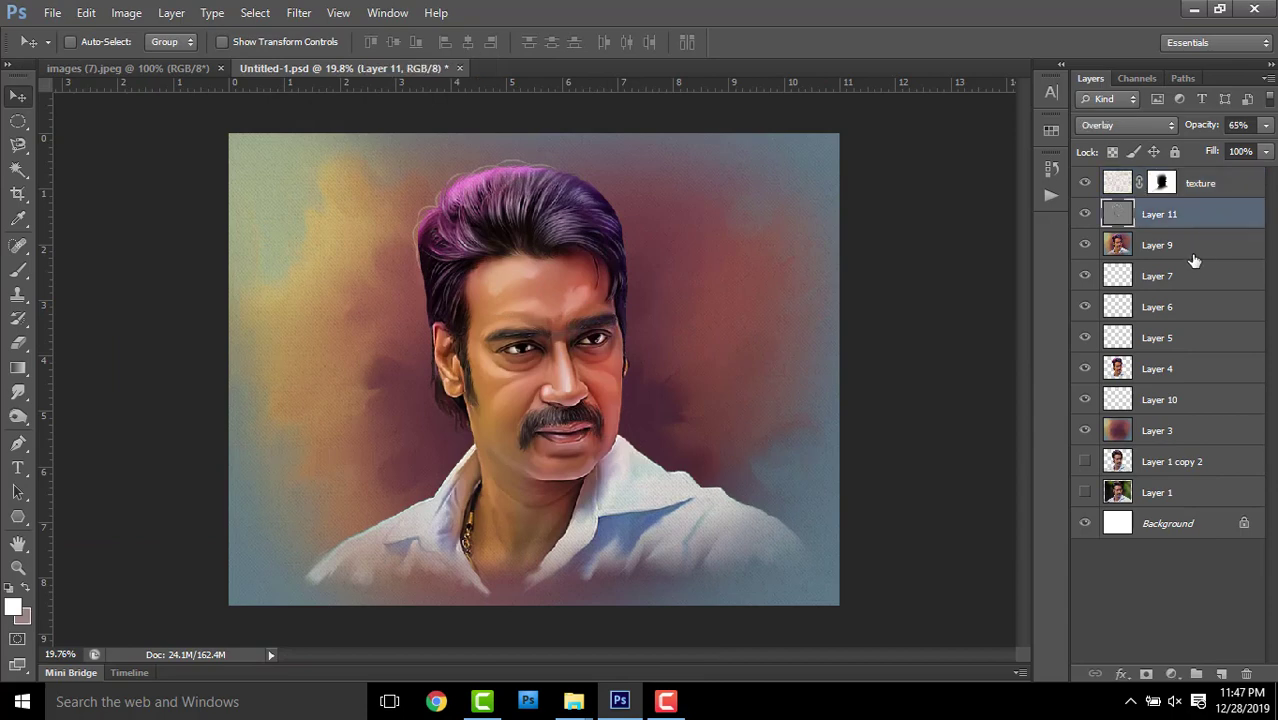
key("ctrl+e")
key("ctrl+j")
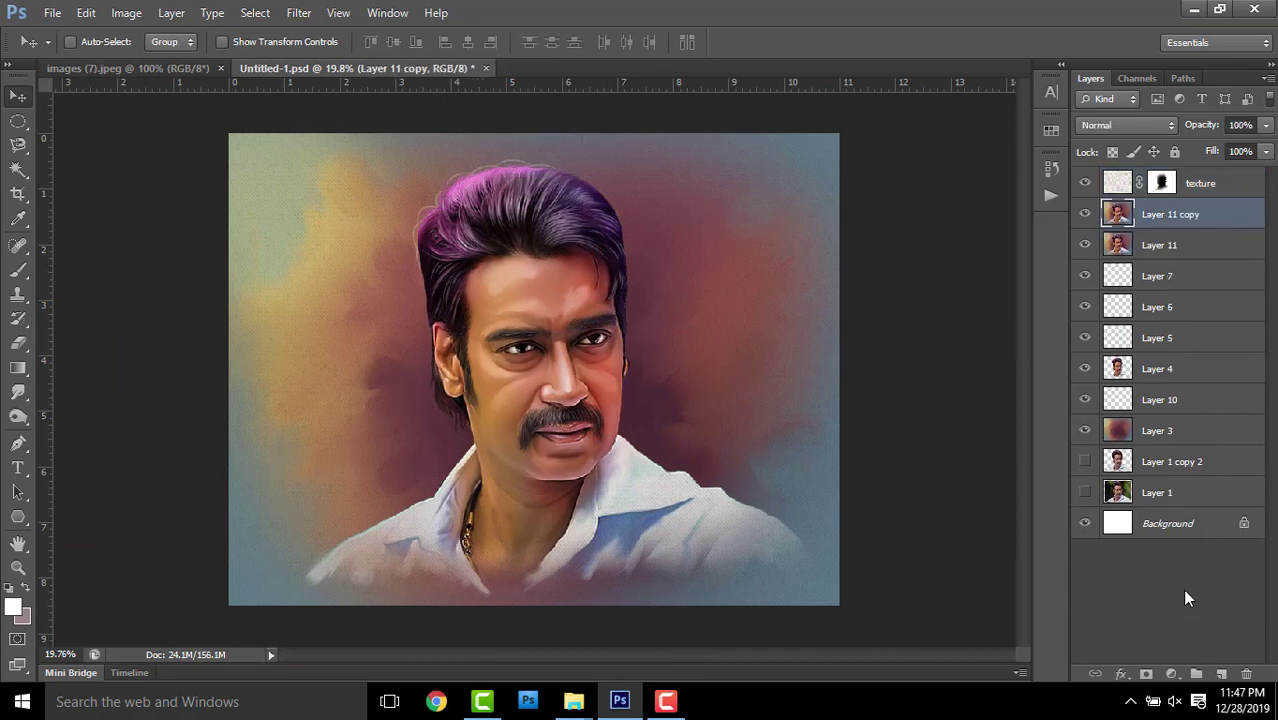
left_click(1128, 125)
left_click(1112, 430)
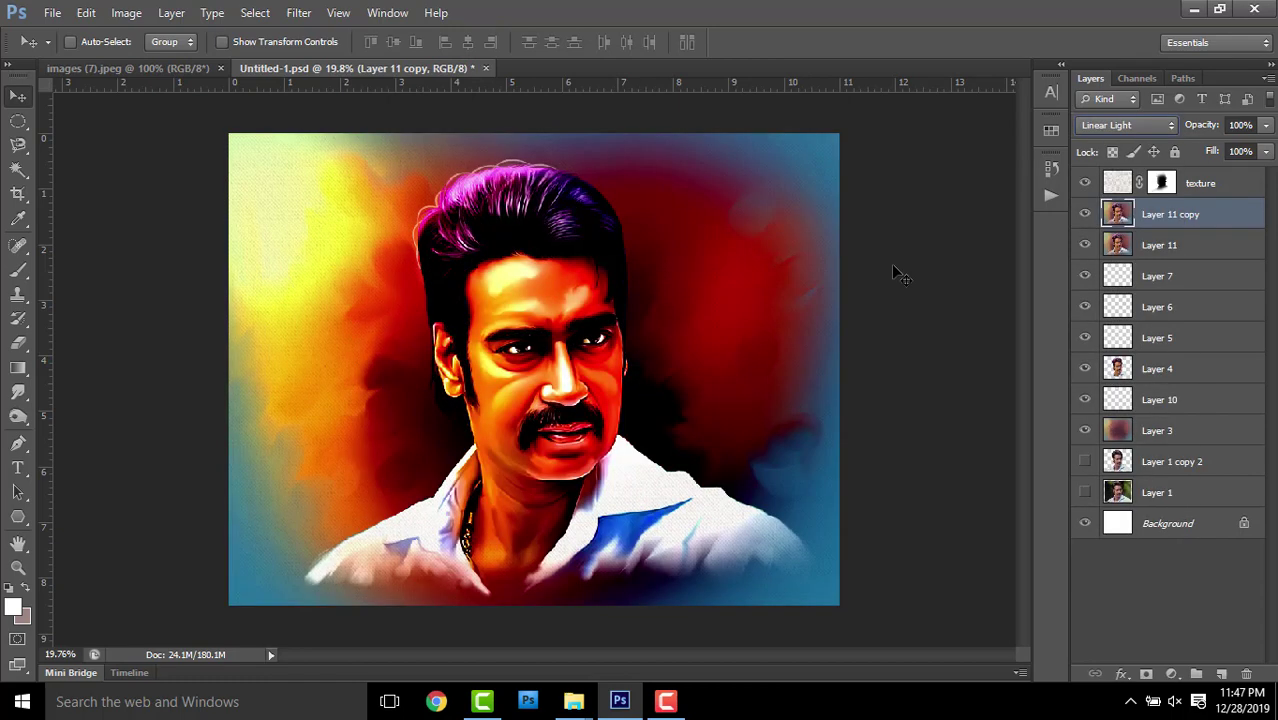
left_click(298, 12)
Apply a 0.8-pixel High Pass filter to the Linear Light copy and merge it into Layer 11
left_click(566, 362)
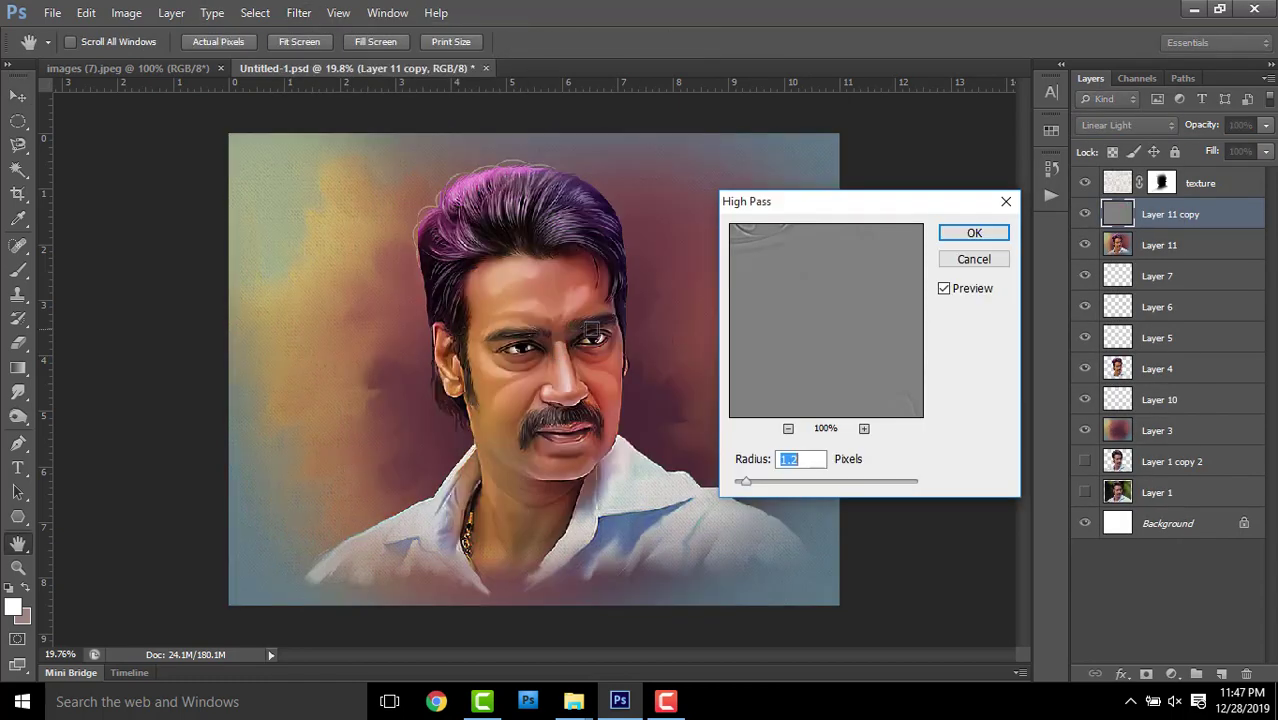
key("ctrl+plus")
key("ctrl+plus")
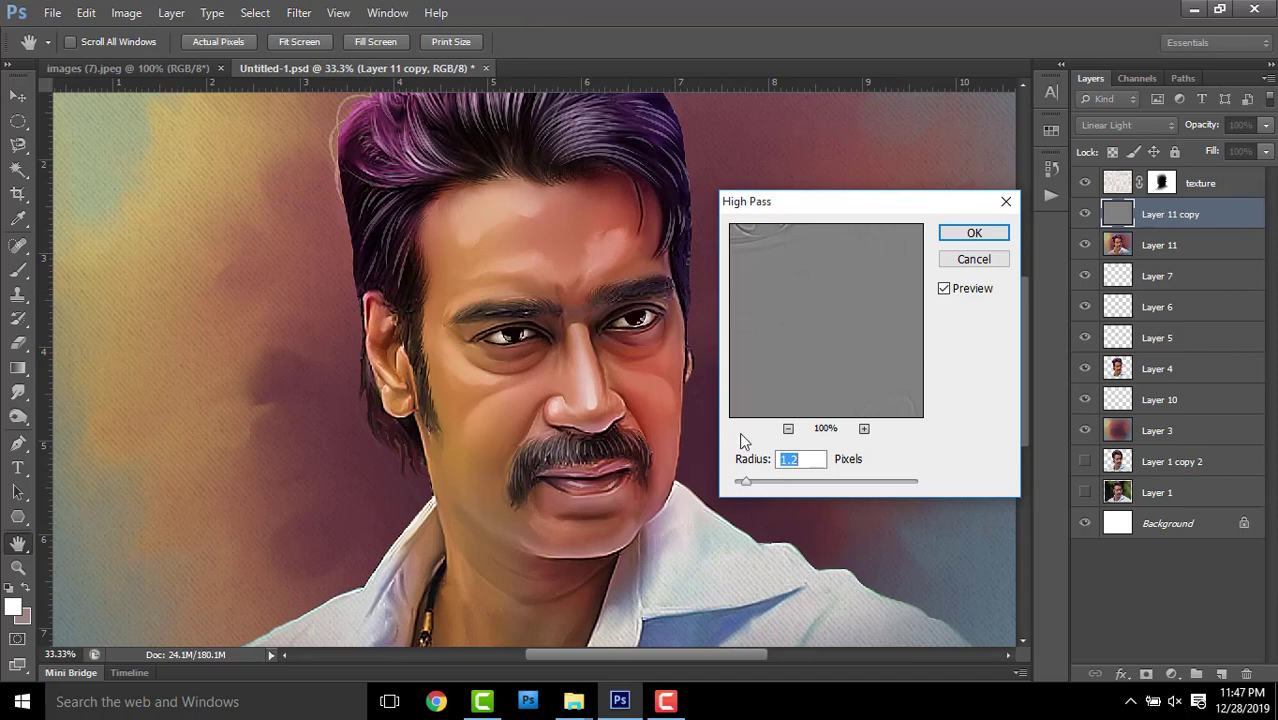
left_click_drag(745, 482, 741, 483)
left_click(974, 232)
key("v")
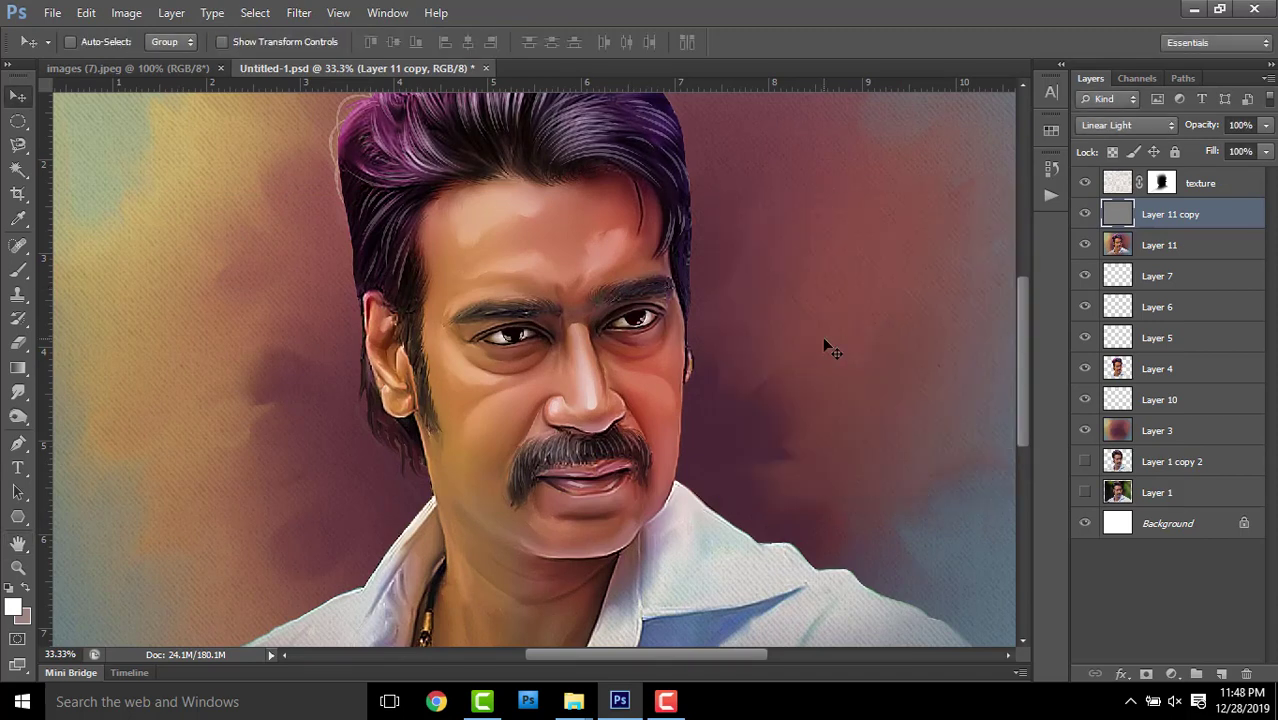
key("ctrl+minus")
key("ctrl+minus")
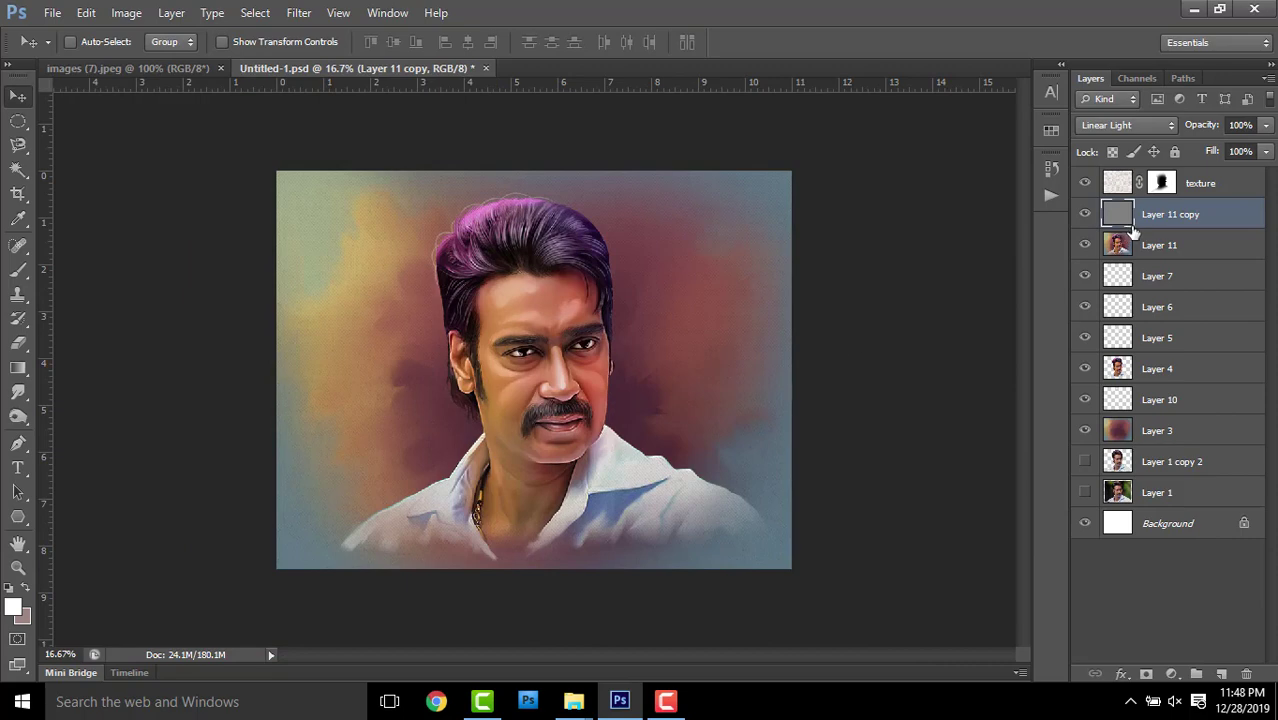
key("ctrl+e")
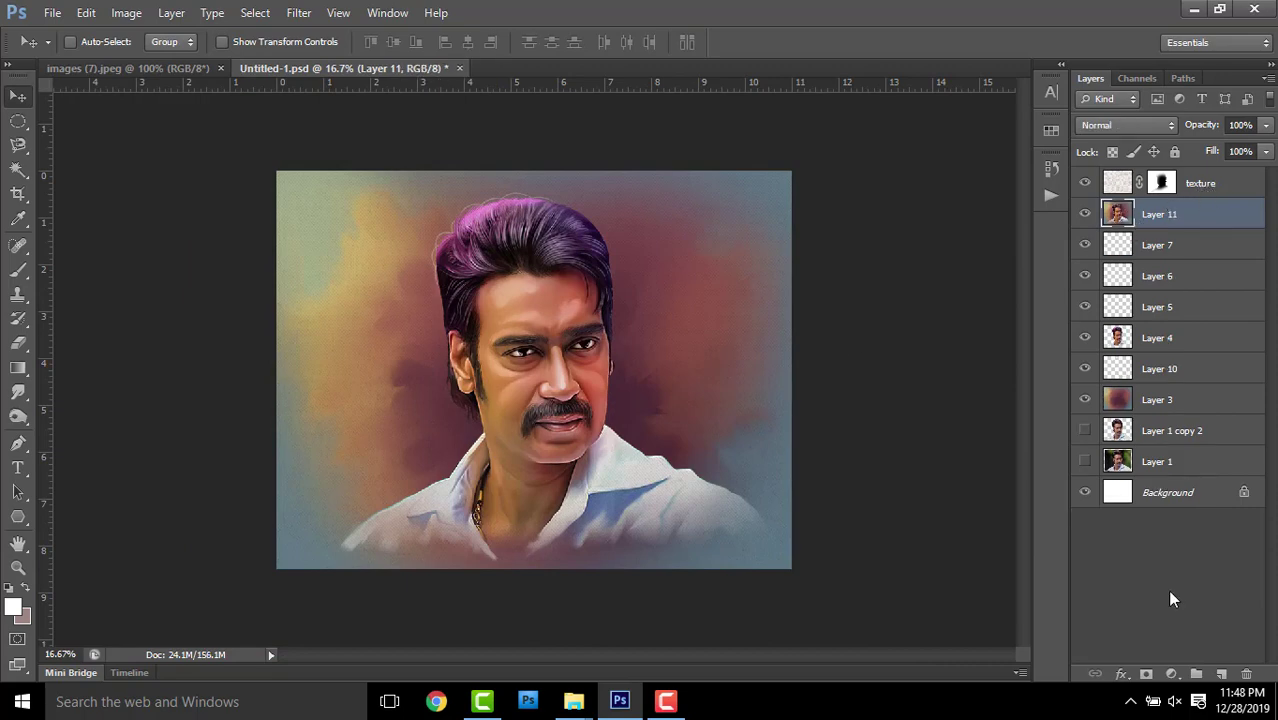
Apply a Vibrance adjustment of about +62 to the portrait layer
left_click(126, 12)
mouse_move(154, 60)
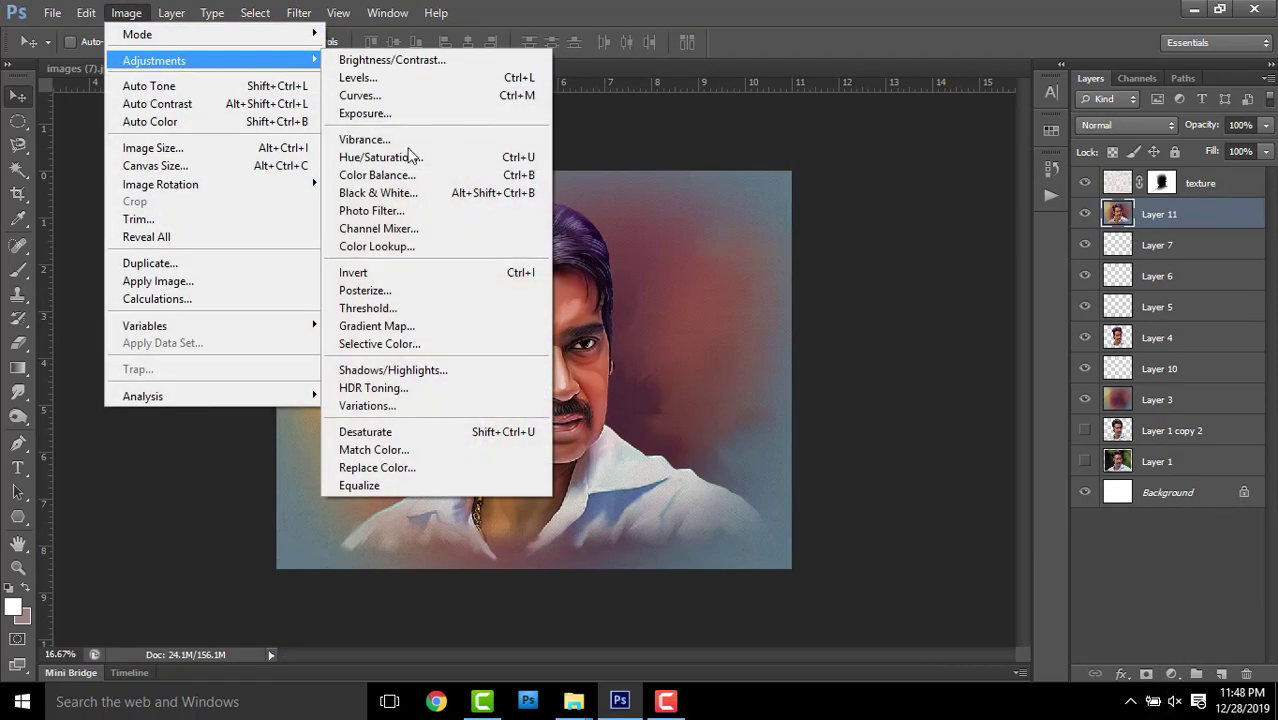
left_click(400, 139)
mouse_move(794, 329)
left_mouse_down()
mouse_move(878, 340)
mouse_move(857, 341)
left_mouse_up()
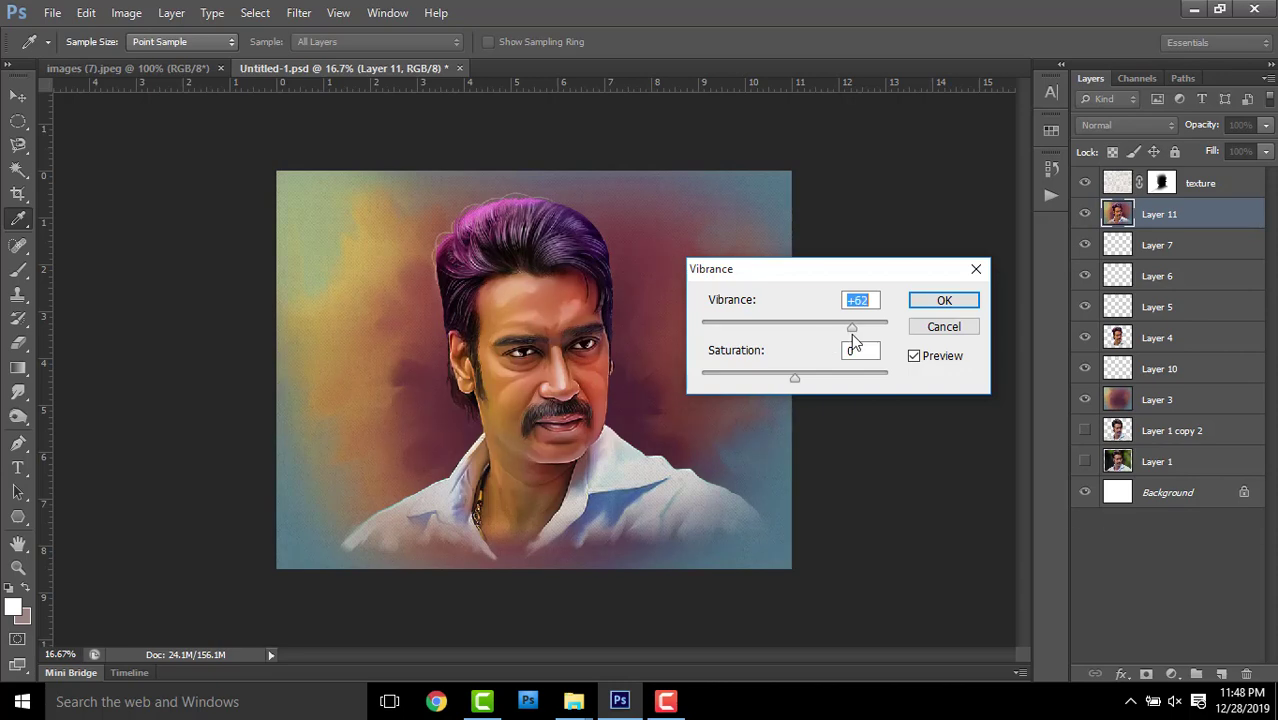
left_click_drag(850, 329, 841, 329)
left_click(912, 305)
key("v")
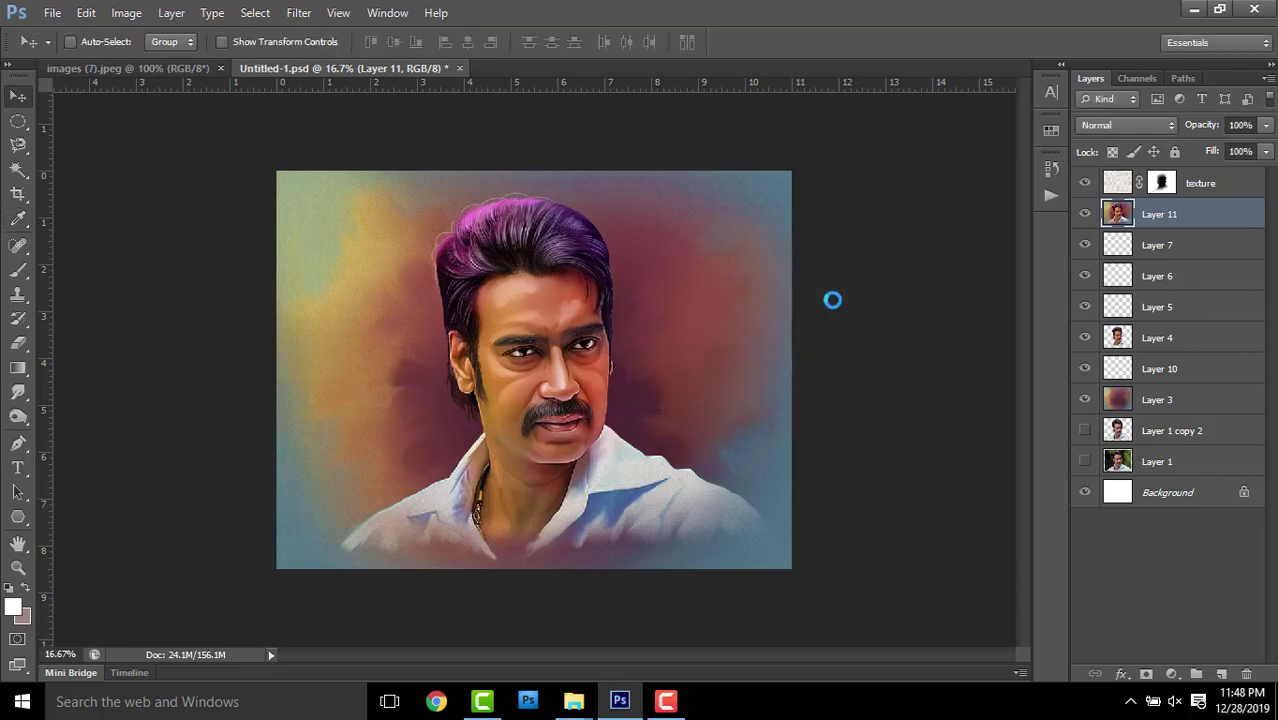
scroll(710, 380, "up", 2)
scroll(550, 345, "down", 2)
Move the logo higher and scale it to about 81% in the top-right corner
key("alt")
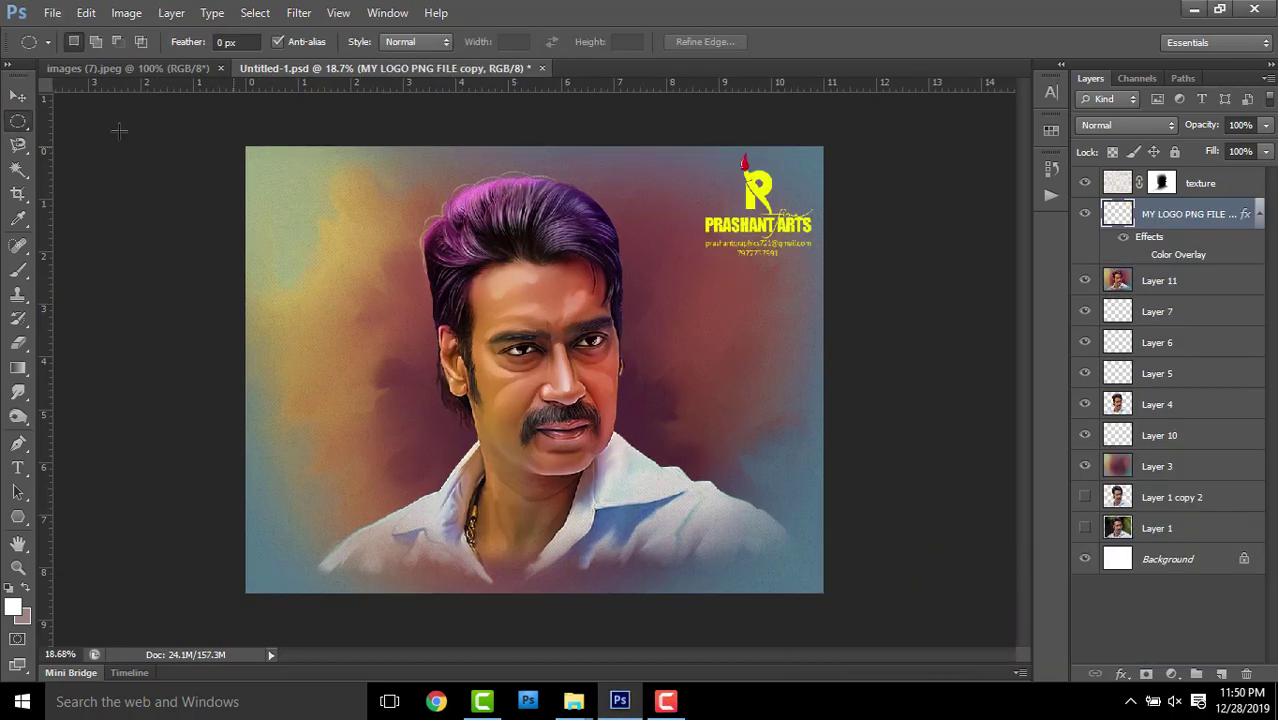
left_click_drag(762, 228, 758, 205)
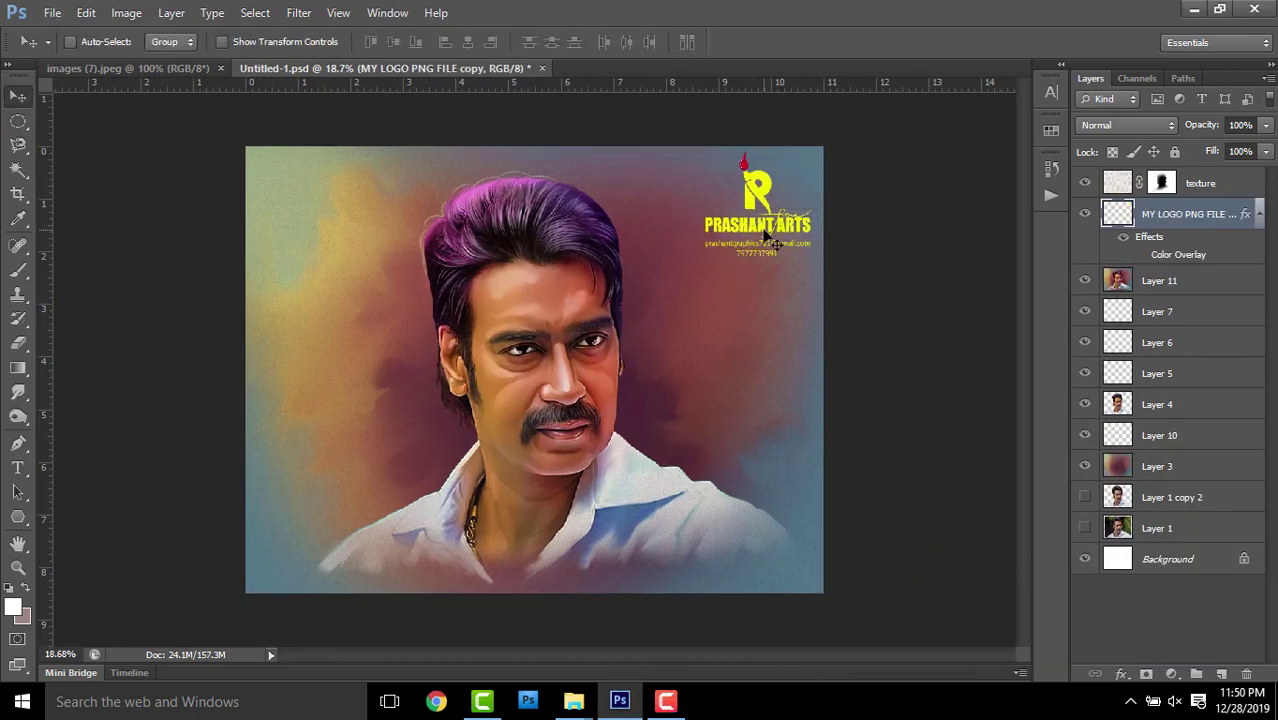
key("ctrl+t")
left_click_drag(701, 265, 731, 240)
left_click(941, 41)
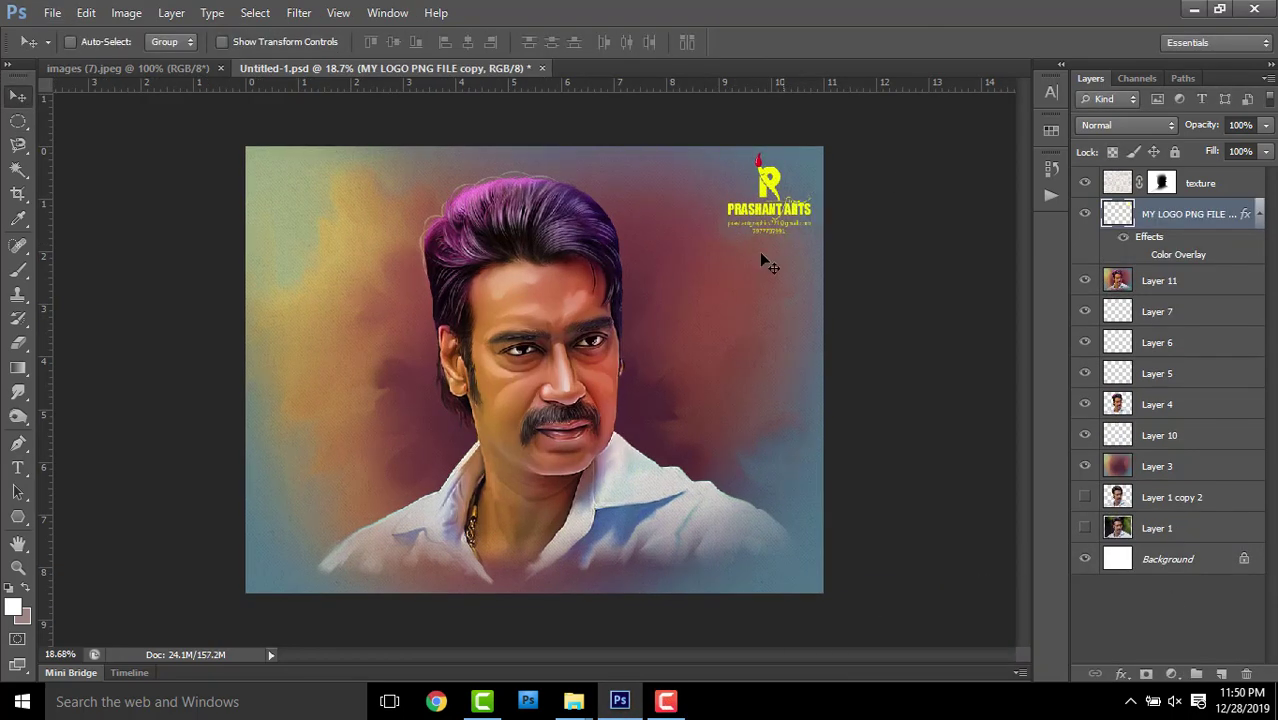
left_click(52, 12)
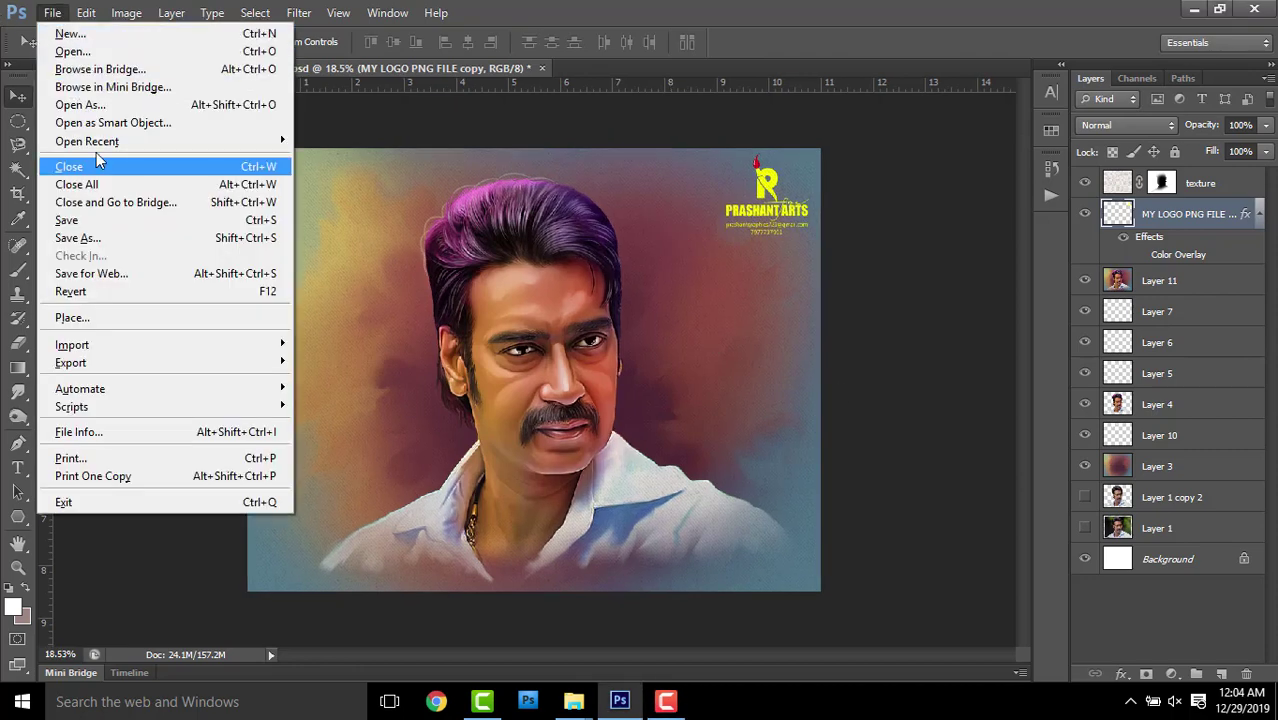
Open the saved portrait JPEG in Camera Raw via File > Open As
left_click(70, 105)
left_click(820, 150)
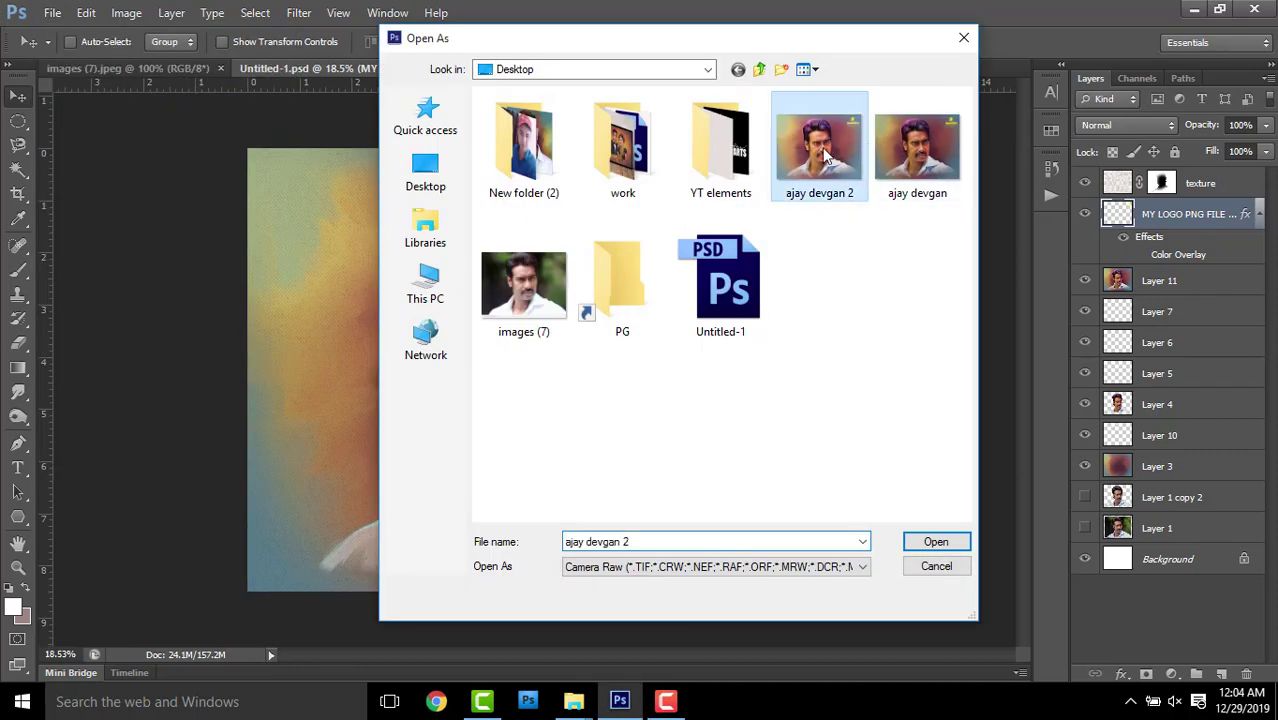
left_click(912, 150)
left_click(920, 542)
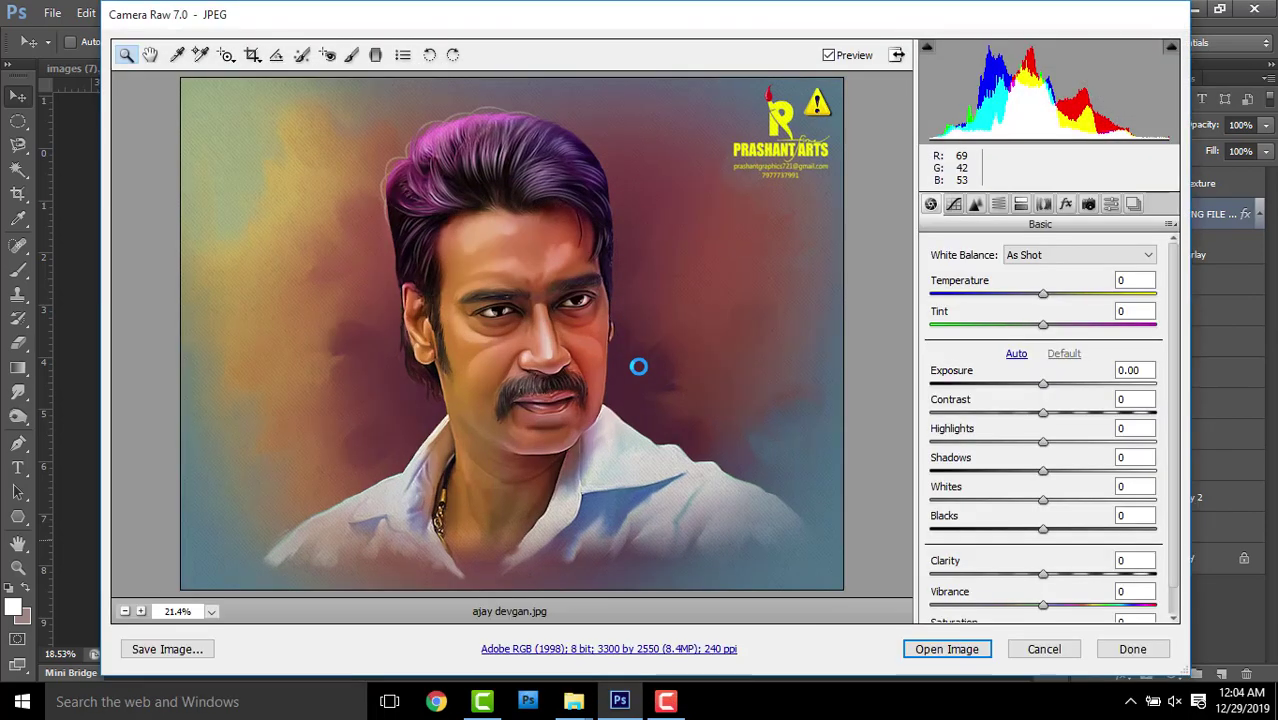
Set Exposure to +0.40 and Highlights to +8, then open the image in Photoshop
left_click_drag(1047, 391, 1057, 391)
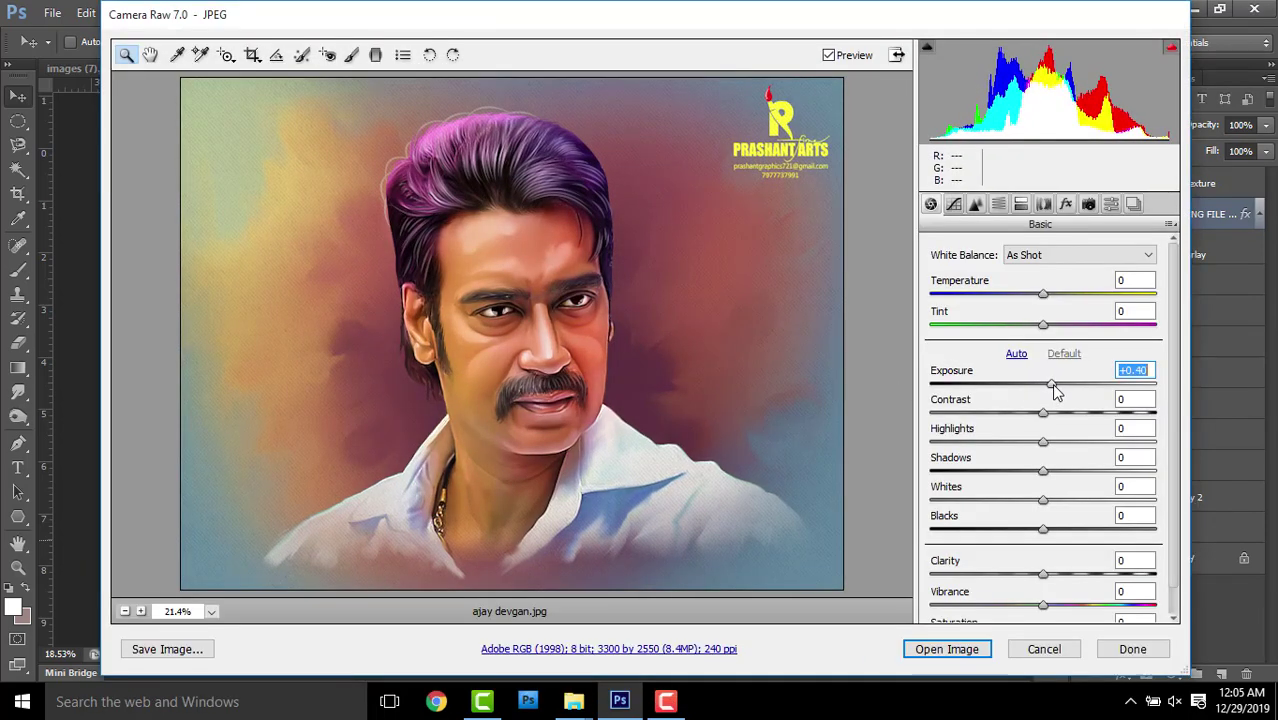
left_click(1051, 443)
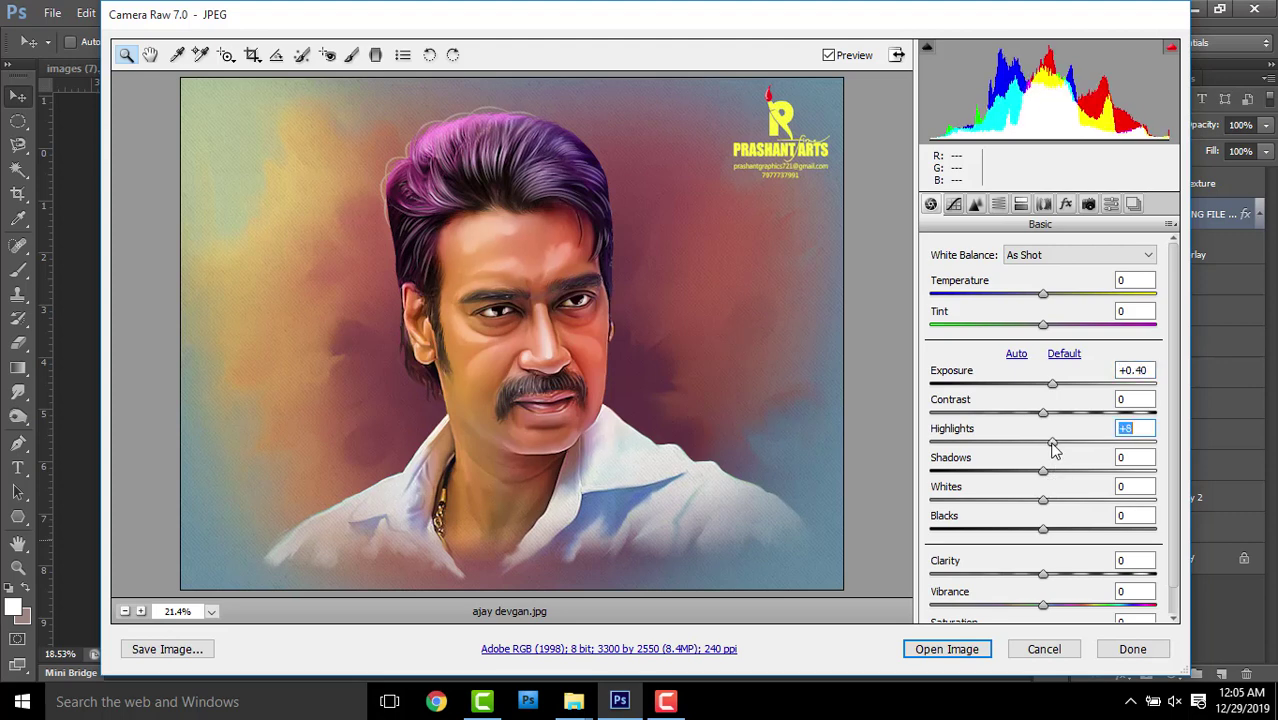
scroll(1058, 535, "down", 1)
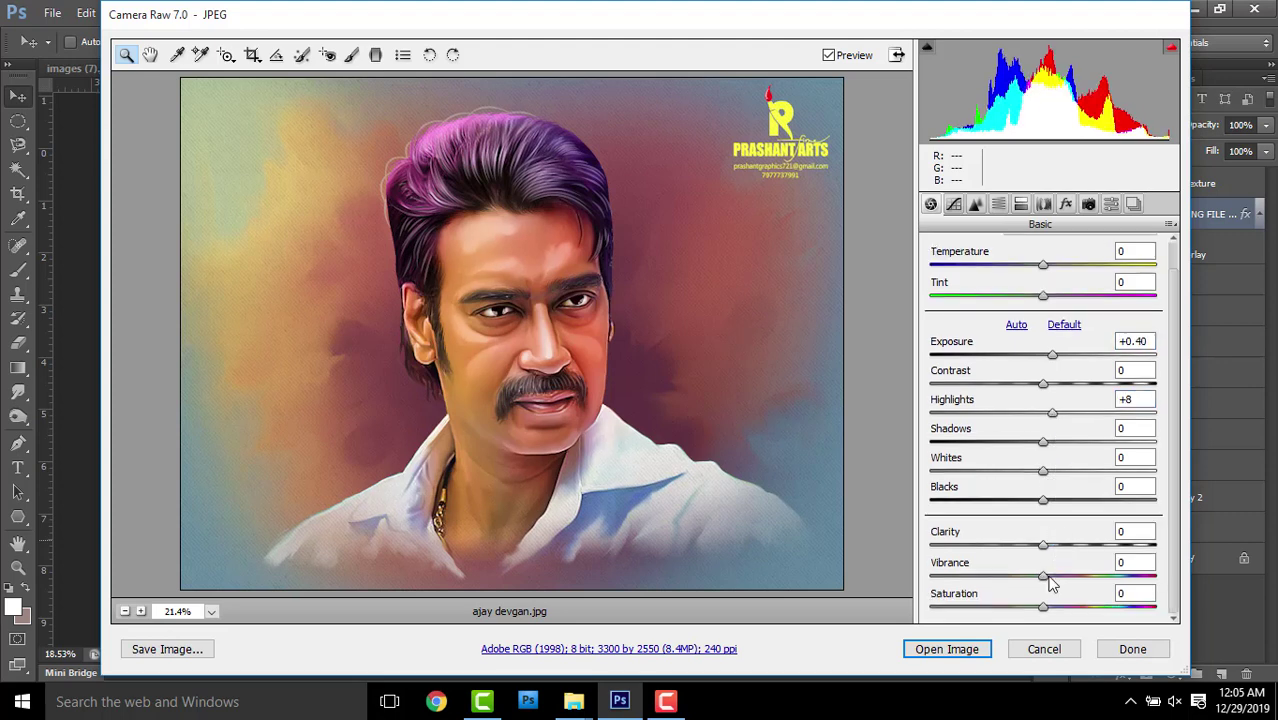
left_click(945, 650)
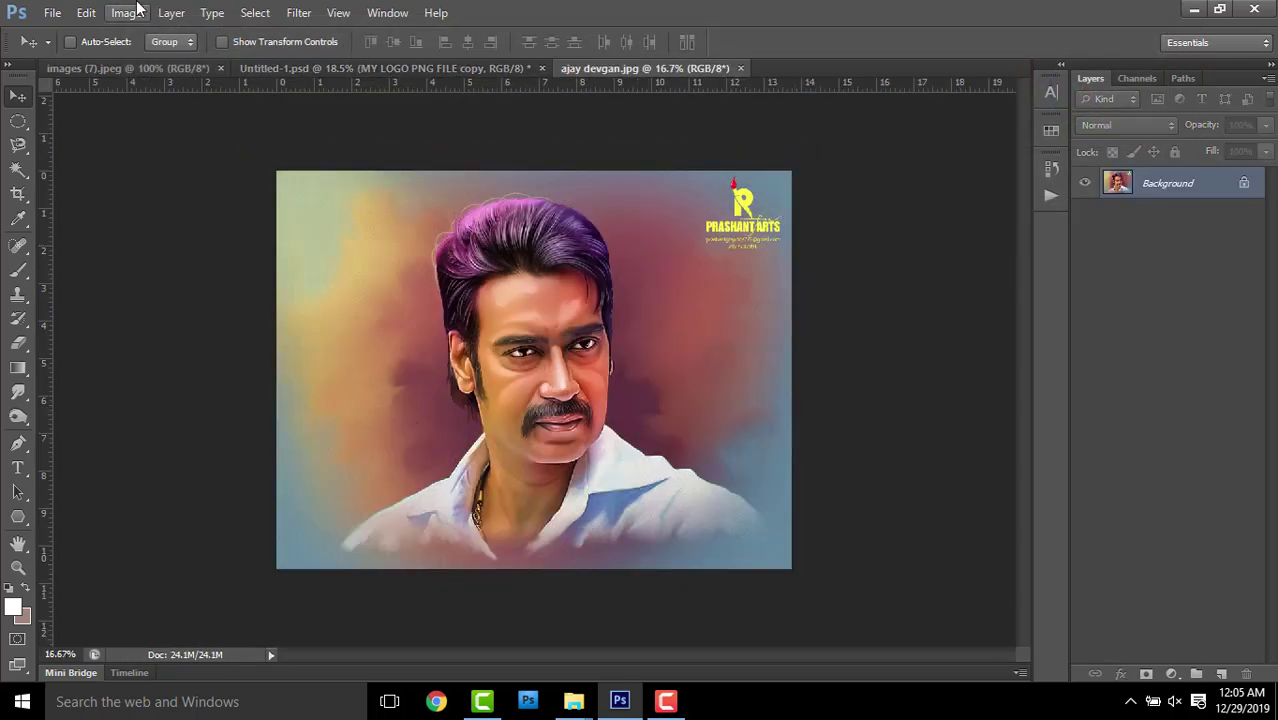
Apply a Vibrance boost of about +77 to the opened portrait JPEG
left_click(130, 13)
mouse_move(154, 60)
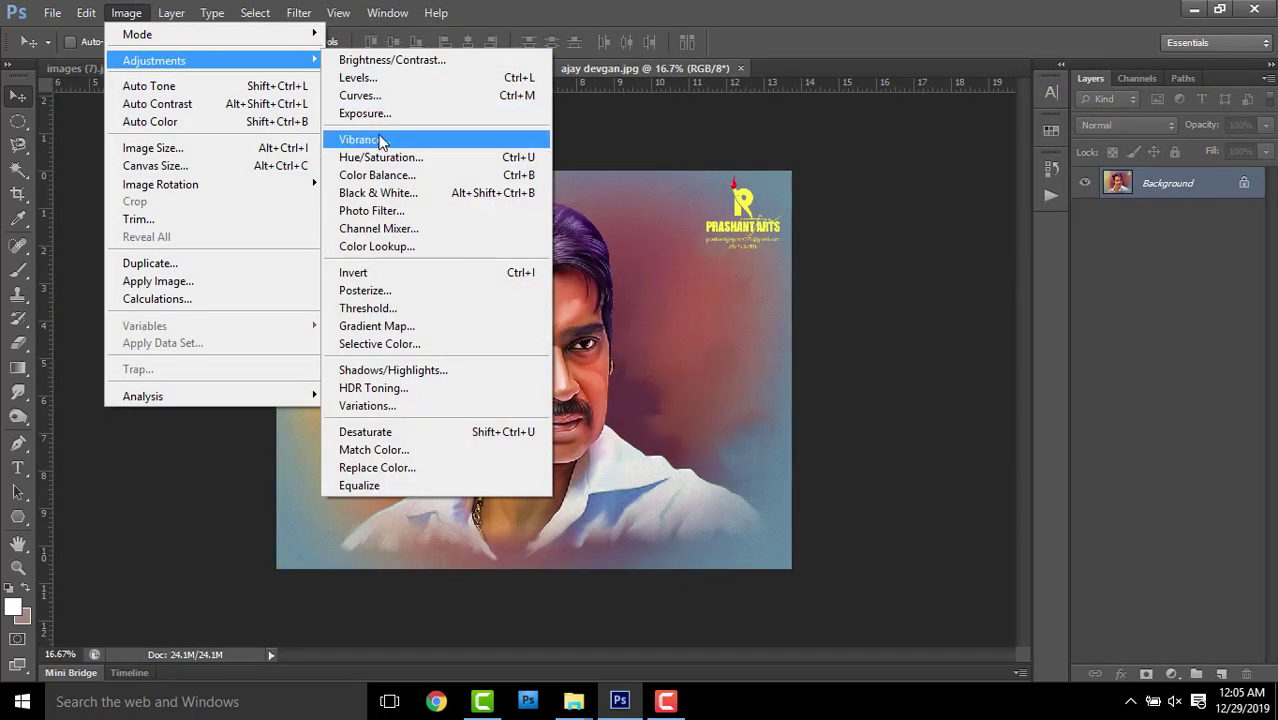
left_click(580, 134)
left_click_drag(795, 333, 840, 332)
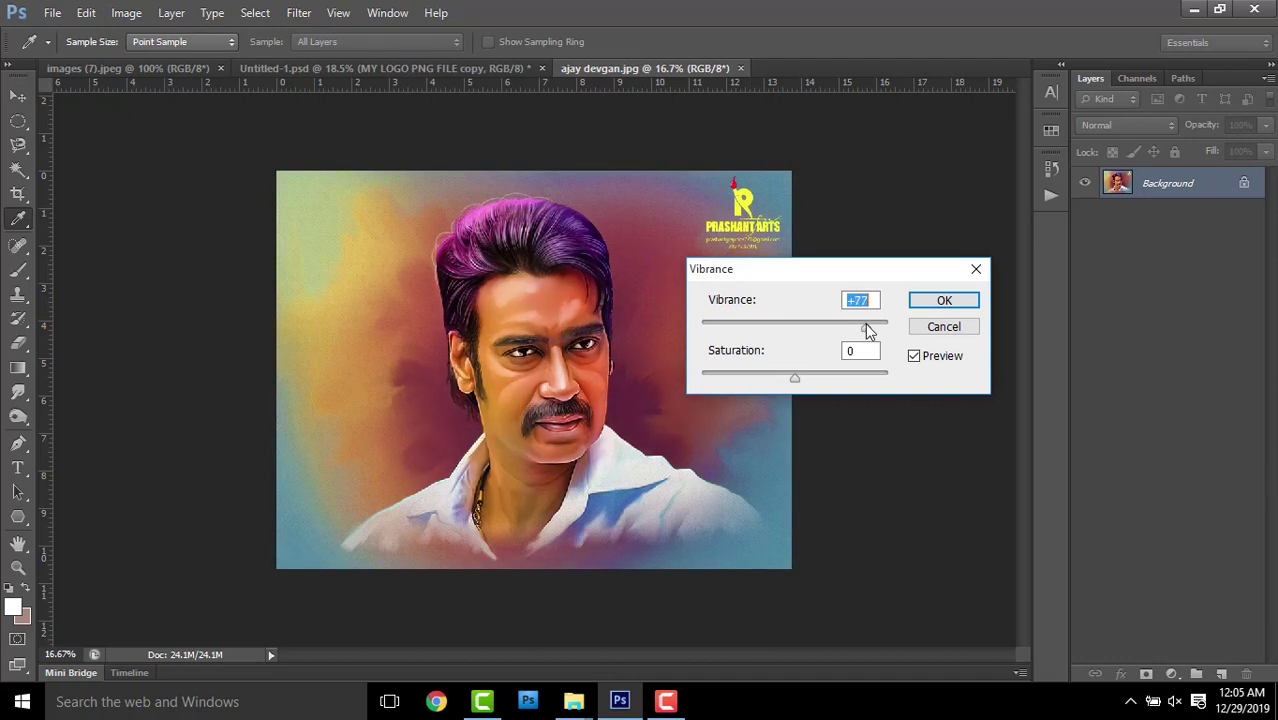
left_click(944, 300)
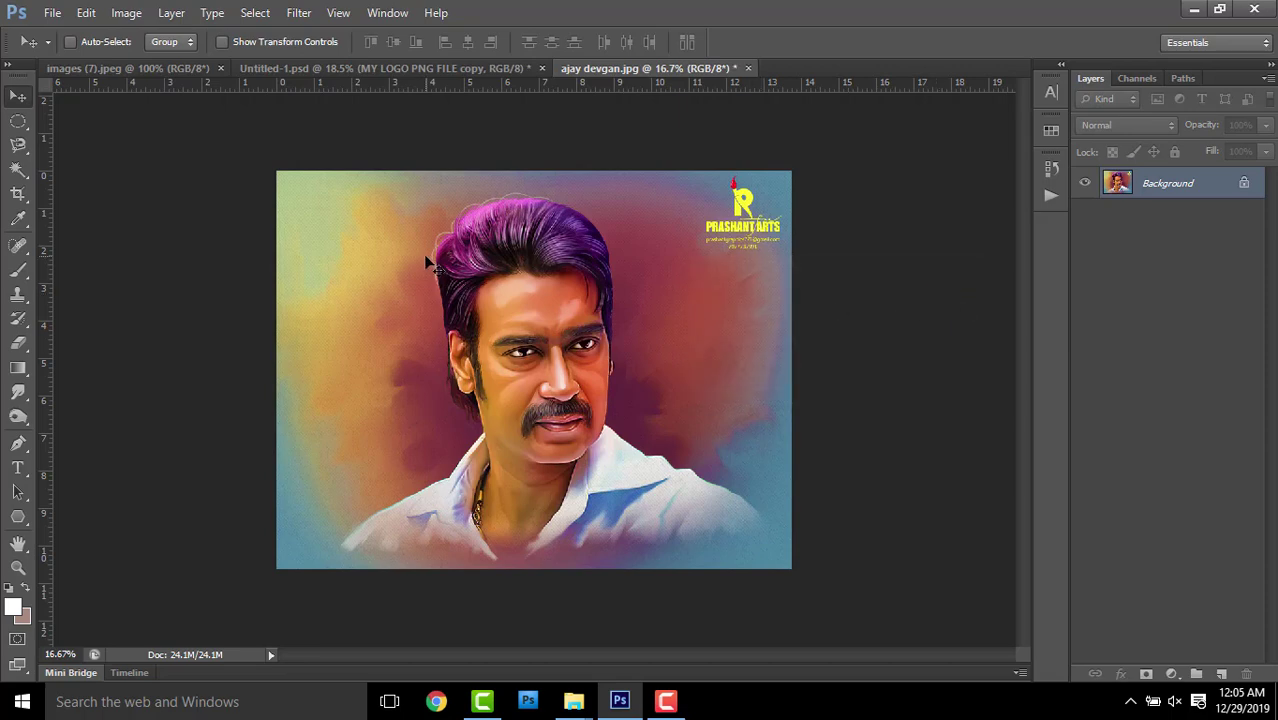
key("ctrl+plus")
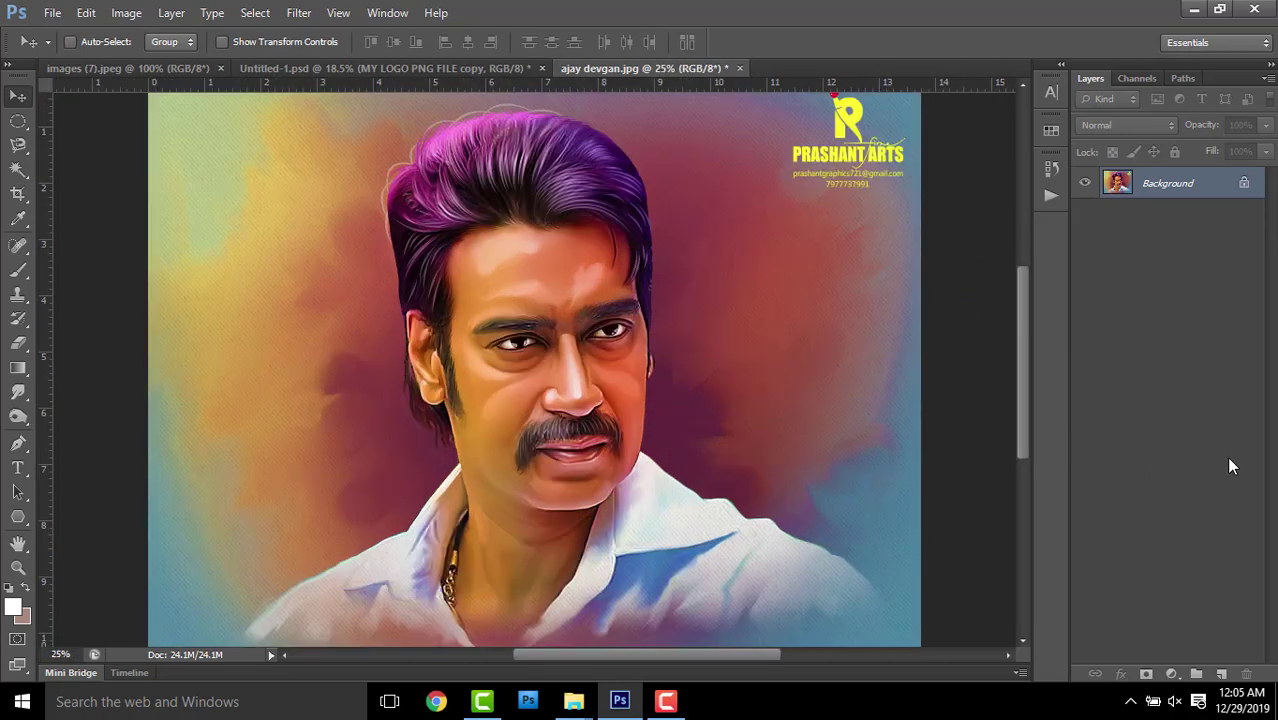
key("ctrl+plus")
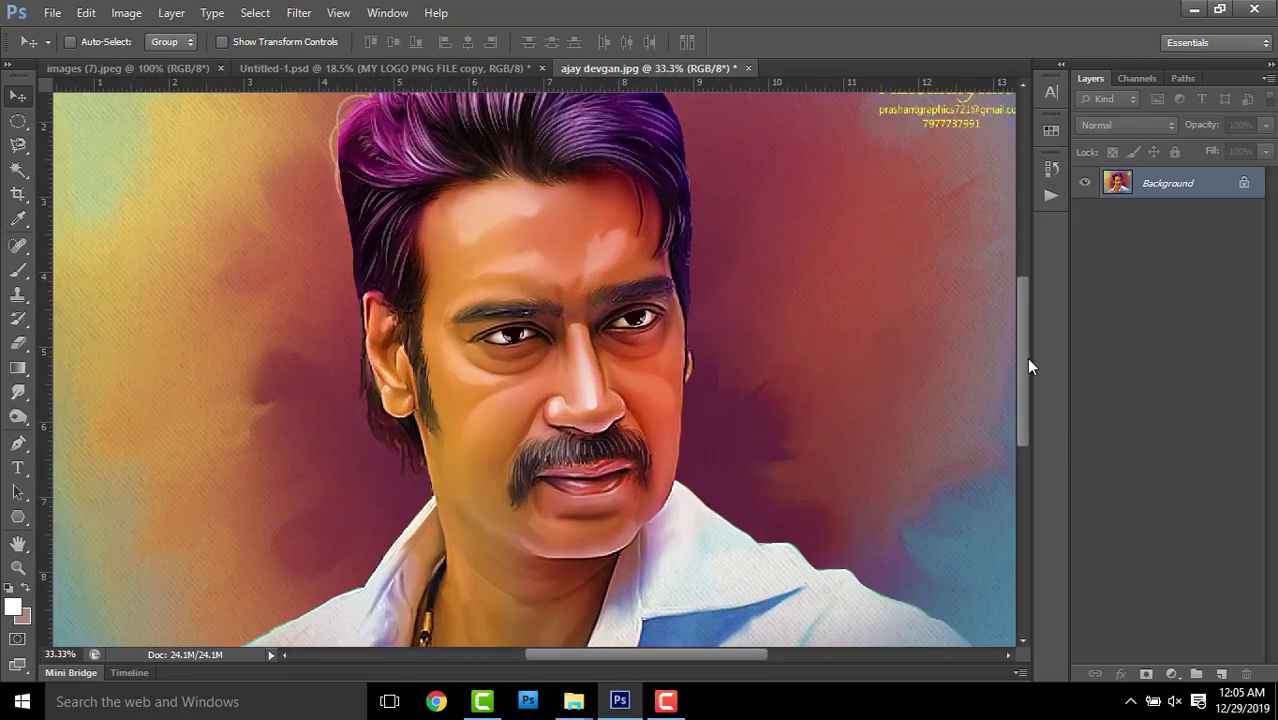
mouse_move(1025, 357)
left_mouse_down()
mouse_move(1027, 270)
mouse_move(1035, 443)
mouse_move(1024, 354)
left_mouse_up()
key("ctrl+minus")
key("ctrl+minus")
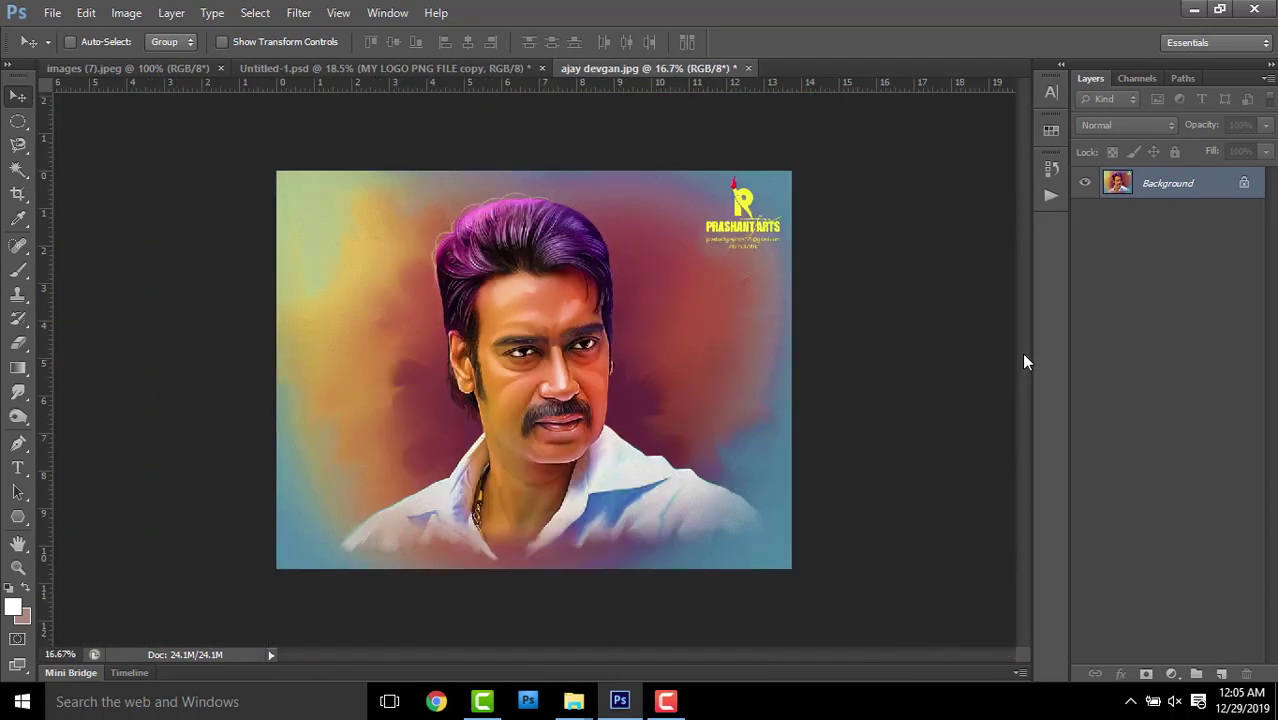
key("ctrl+plus")
key("ctrl+plus")
key("ctrl+minus")
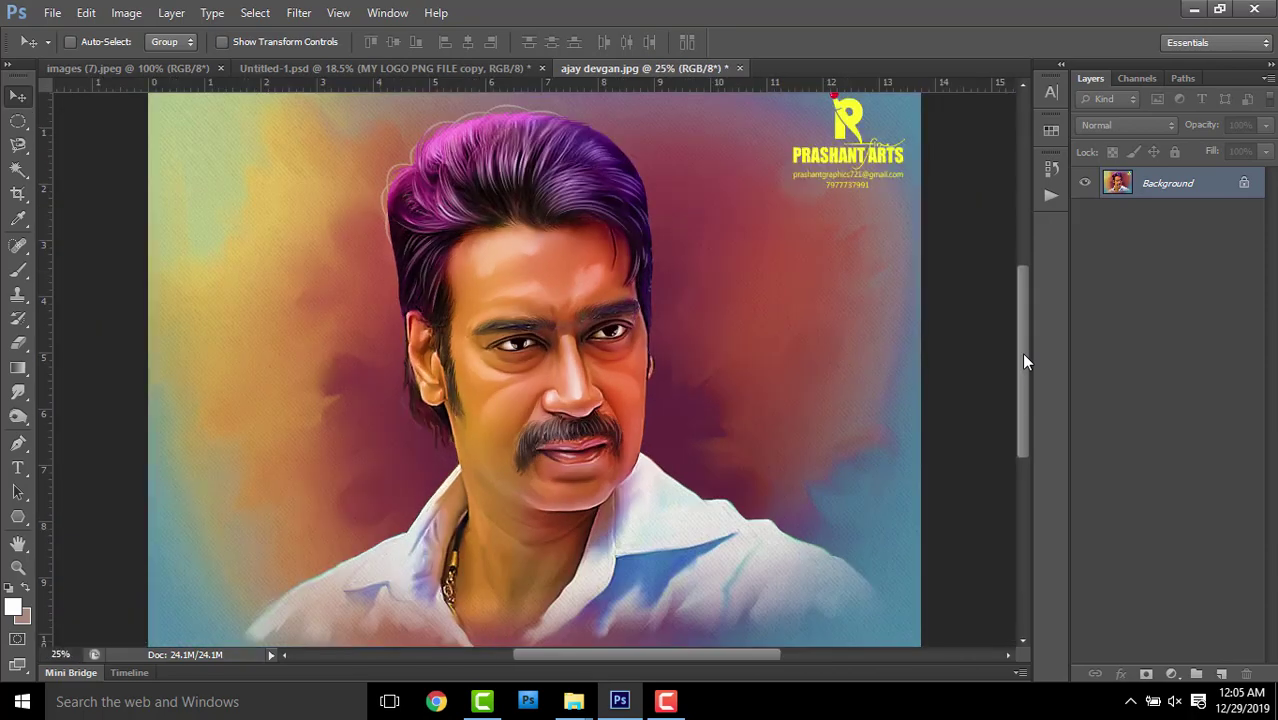